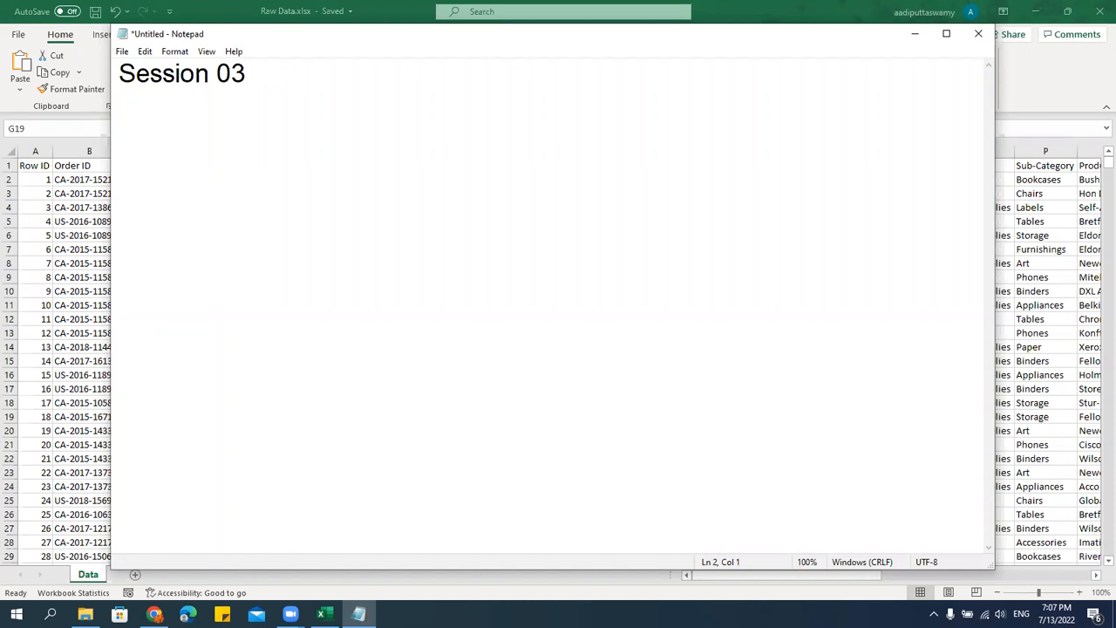
Underline the Session 03 heading with a row of dashes and list the topics Sort and Filter on separate lines.
{"action": "key", "text": "Return"}
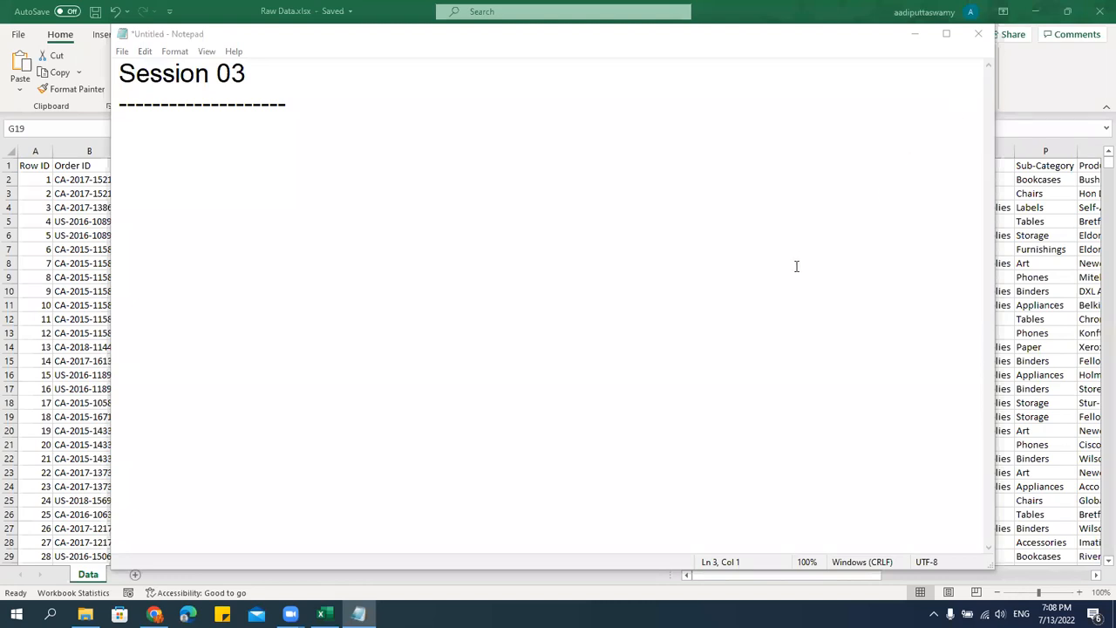
{"action": "left_click", "coordinate": [296, 133]}
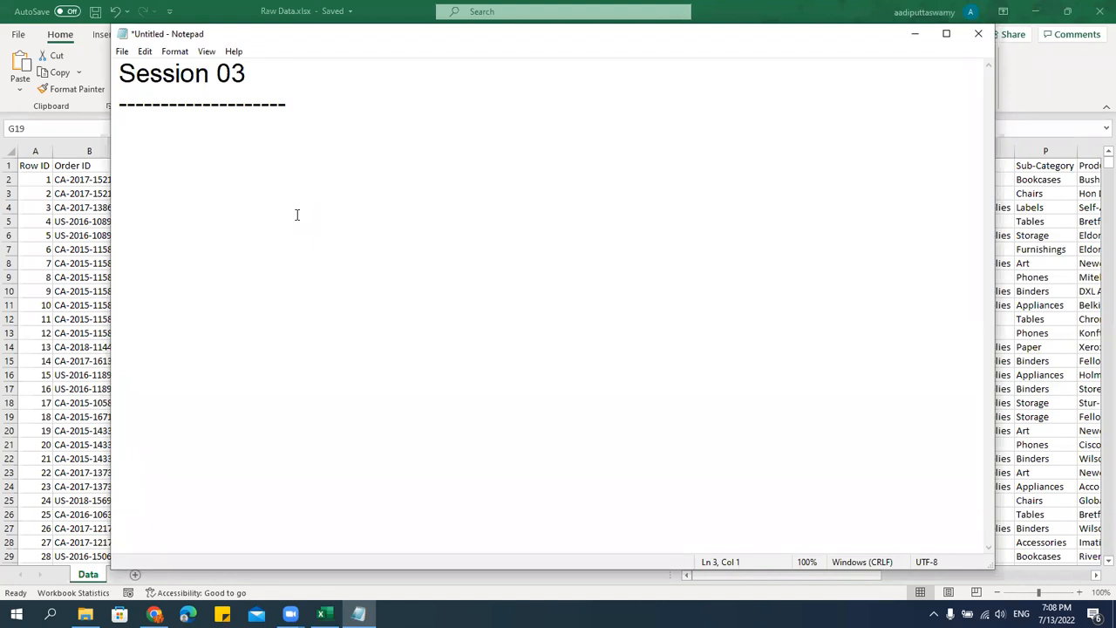
{"action": "type", "text": "Sorting"}
{"action": "key", "text": "BackSpace"}
{"action": "key", "text": "BackSpace"}
{"action": "key", "text": "BackSpace"}
{"action": "key", "text": "Return"}
{"action": "type", "text": "Filter"}
{"action": "key", "text": "Return"}
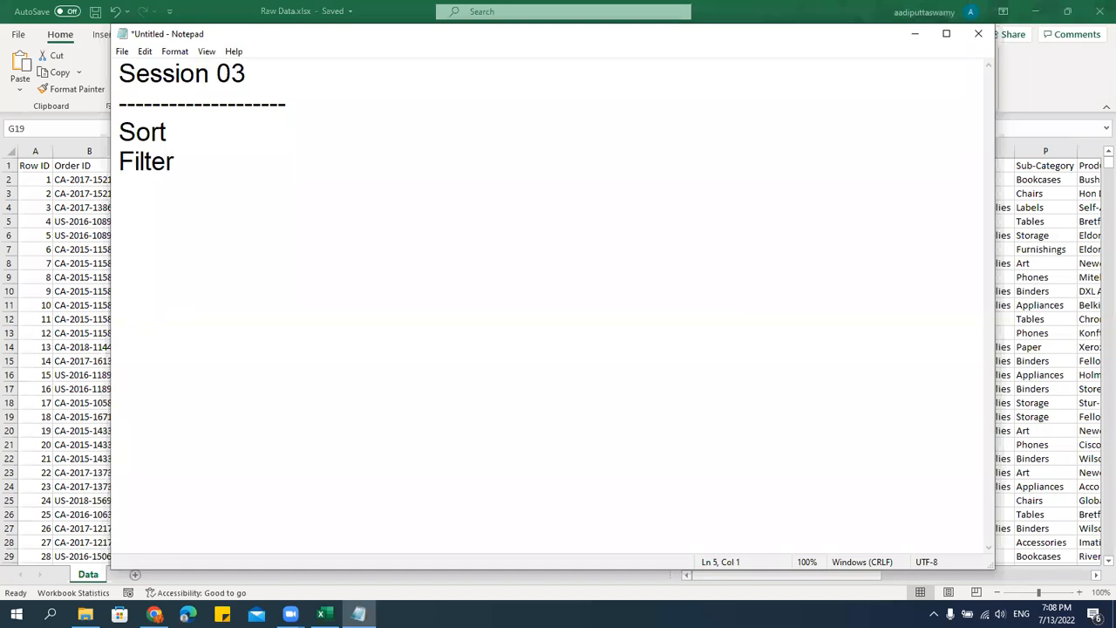
Add Conditional Formatting as the topic below Filter.
{"action": "type", "text": "Conditina"}
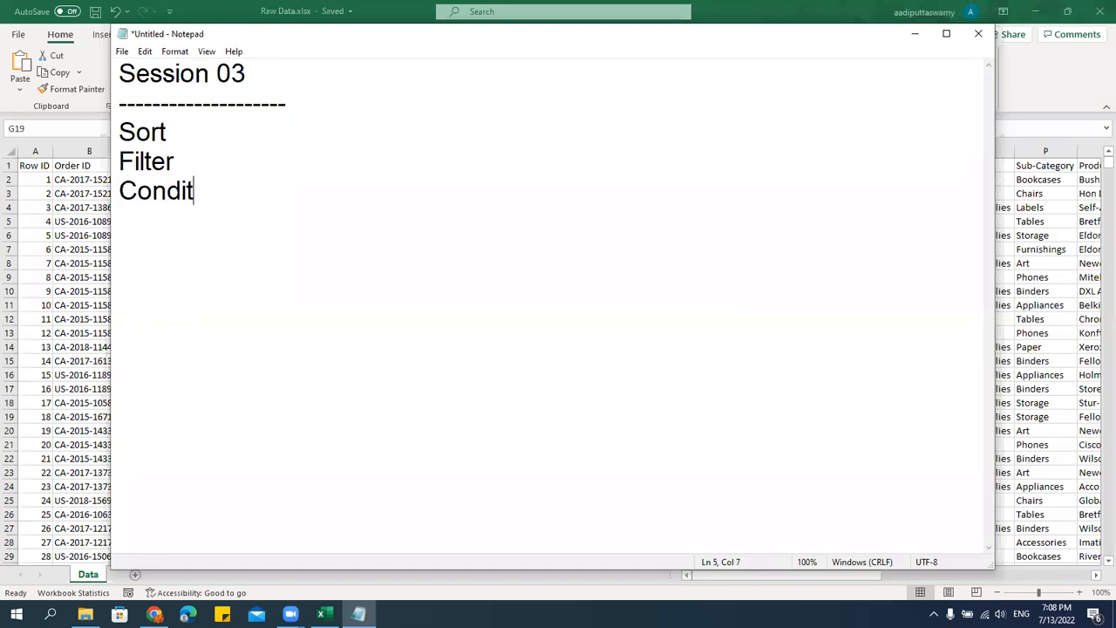
{"action": "key", "text": "BackSpace"}
{"action": "key", "text": "BackSpace"}
{"action": "type", "text": "onal Formatting"}
{"action": "key", "text": "Return"}
Add Number Formatting as the topic below Conditional Formatting.
{"action": "type", "text": "NUmber"}
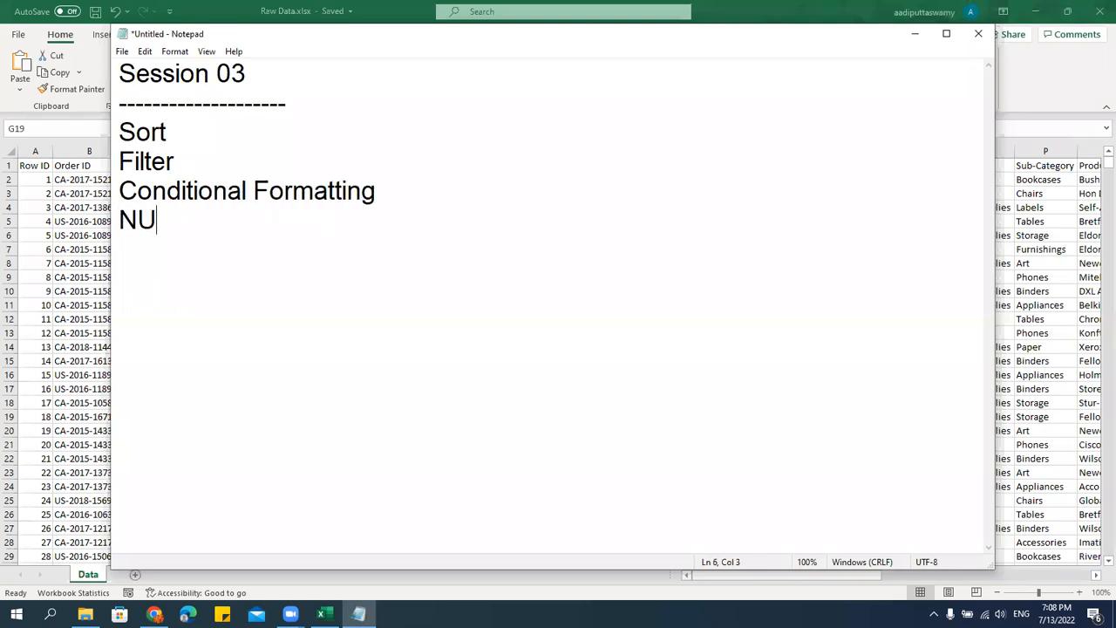
{"action": "key", "text": "BackSpace"}
{"action": "key", "text": "BackSpace"}
{"action": "key", "text": "BackSpace"}
{"action": "key", "text": "BackSpace"}
{"action": "key", "text": "BackSpace"}
{"action": "key", "text": "BackSpace"}
{"action": "type", "text": "umber Formatting"}
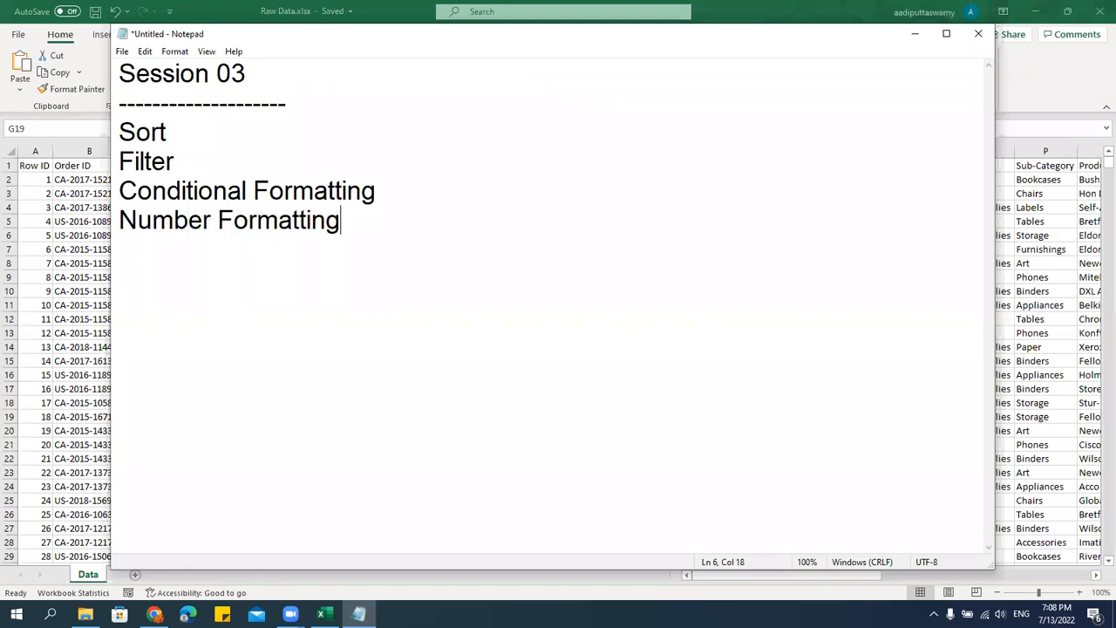
Add Validations and PasteSpecial as the last two topics on separate lines.
{"action": "key", "text": "Return"}
{"action": "type", "text": "Validations"}
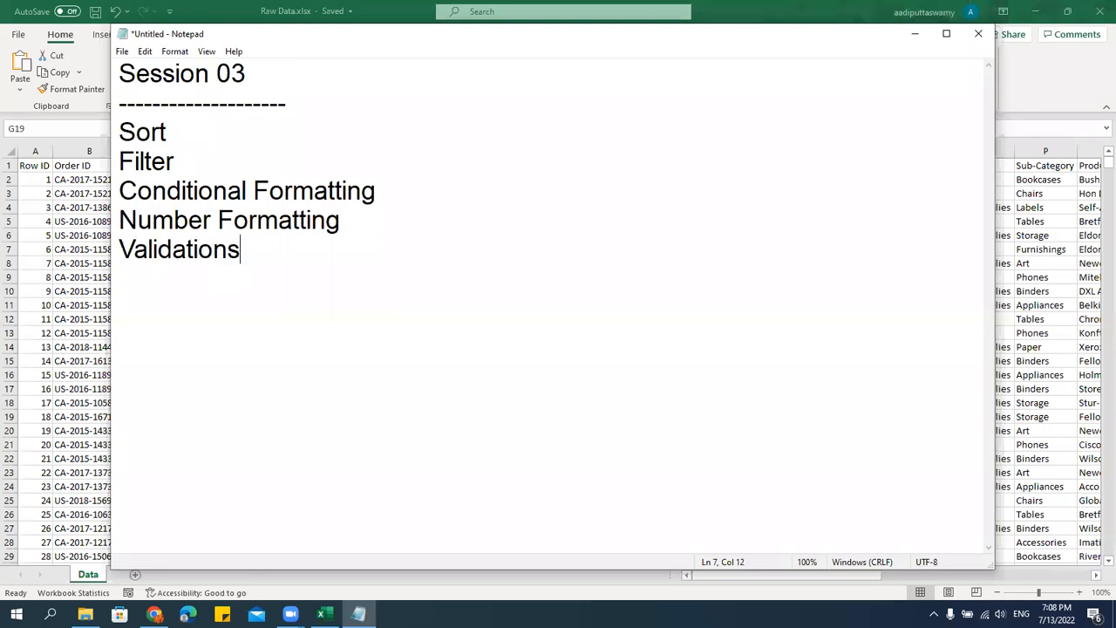
{"action": "key", "text": "Return"}
{"action": "type", "text": "PasteSpecial"}
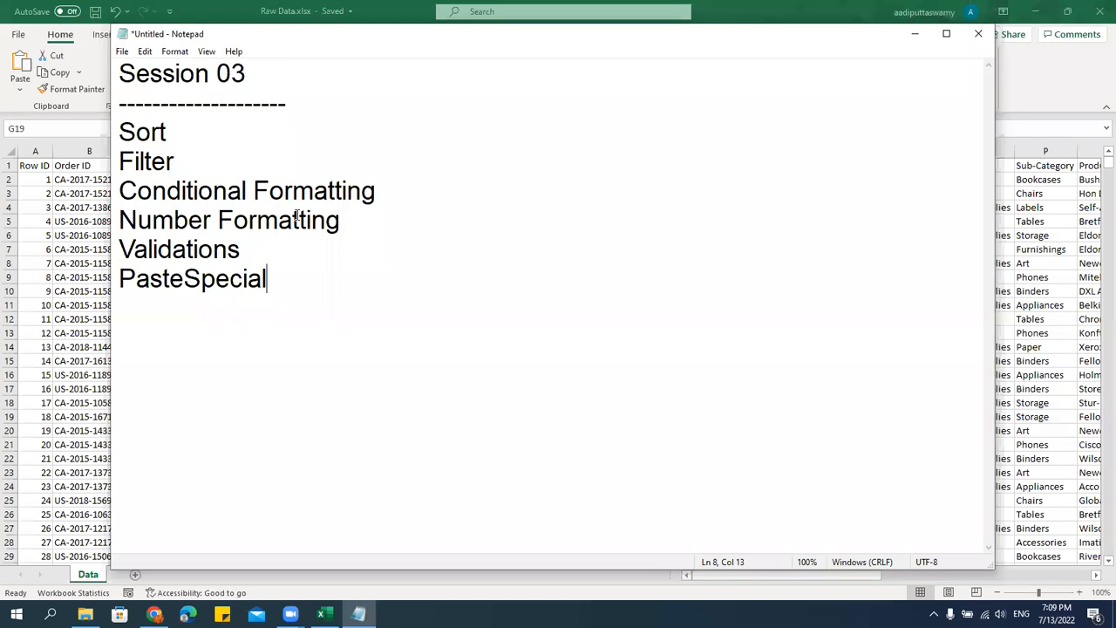
Switch to the Raw Data.xlsx workbook in Excel and examine the column headers and the values in the Region column.
{"action": "left_click", "coordinate": [68, 194]}
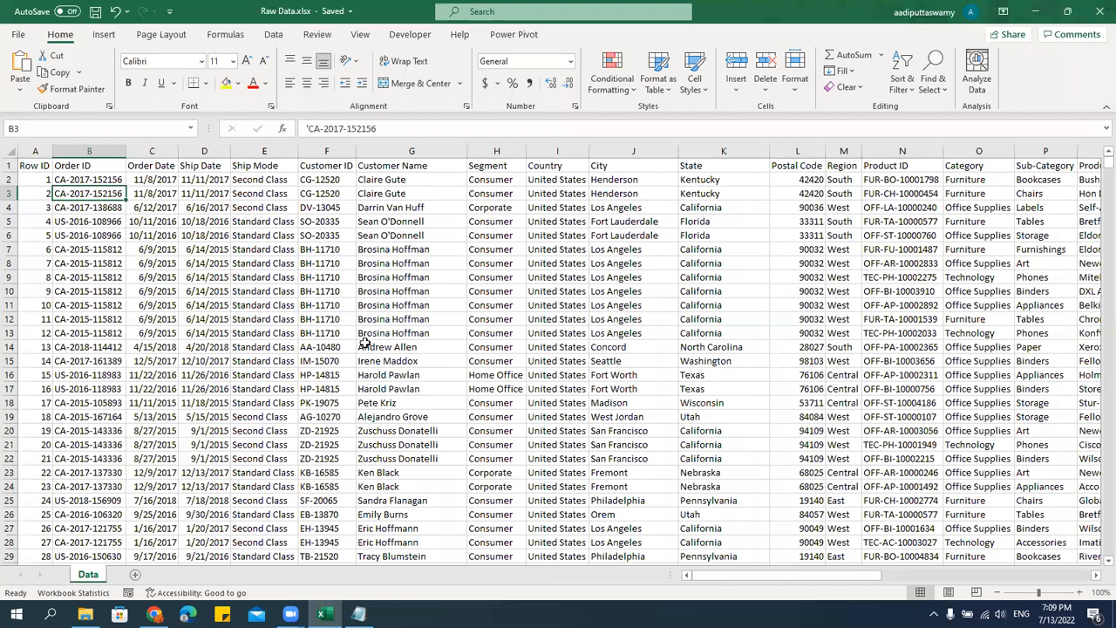
{"action": "left_click", "coordinate": [422, 171]}
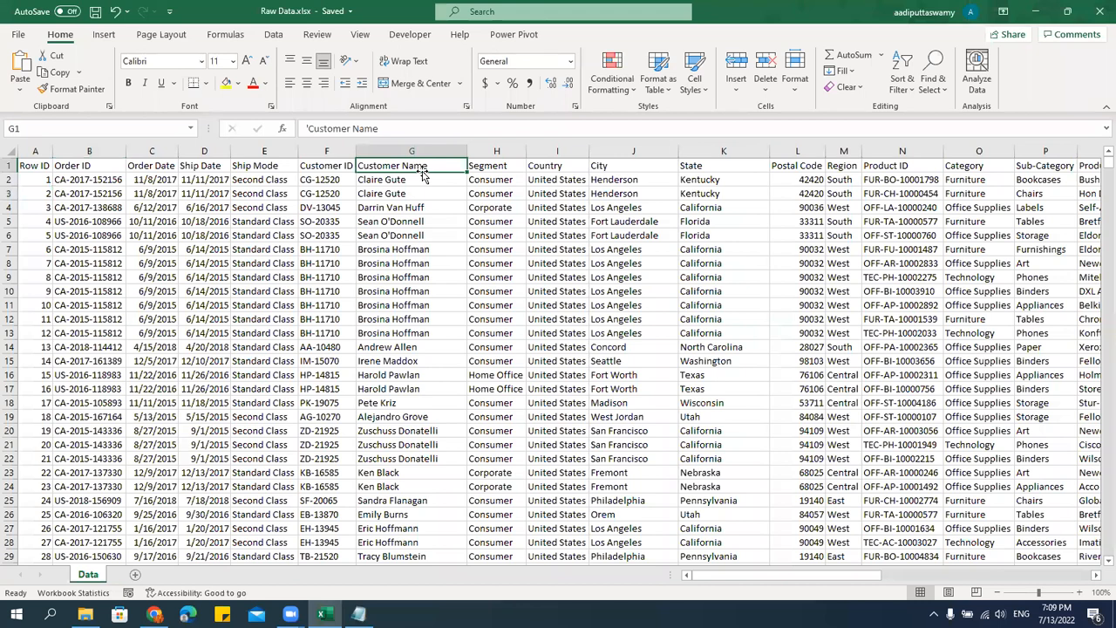
{"action": "key", "text": "Right"}
{"action": "key", "text": "Right"}
{"action": "key", "text": "Right"}
{"action": "key", "text": "Right"}
{"action": "key", "text": "Right"}
{"action": "key", "text": "Right"}
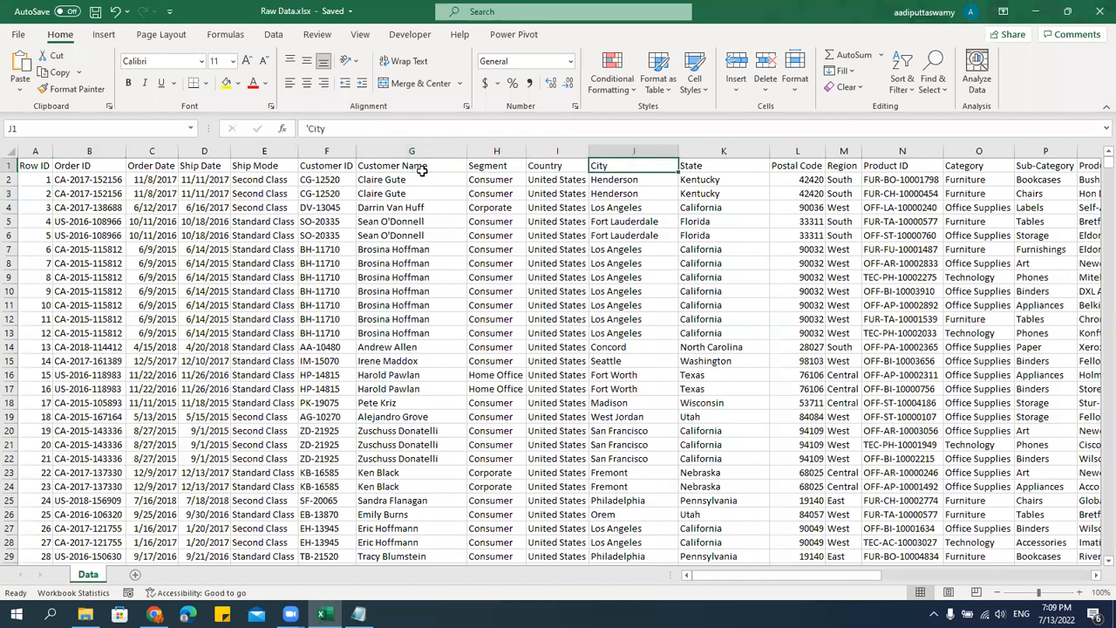
{"action": "left_click", "coordinate": [843, 151]}
{"action": "left_click", "coordinate": [838, 191]}
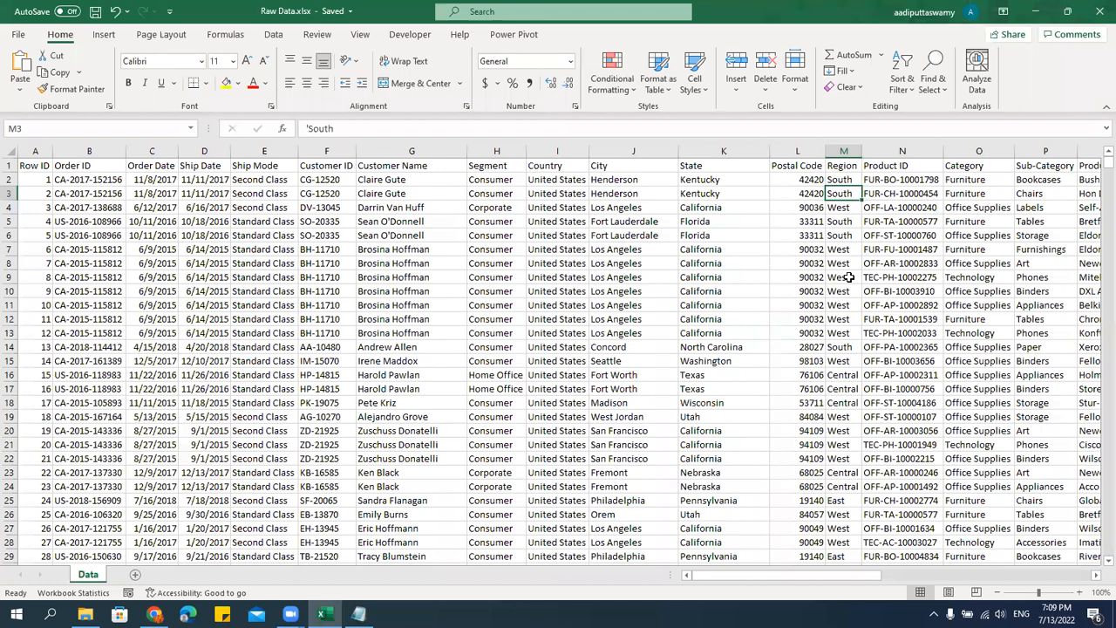
Switch to Notepad and insert a block of blank lines between the Sort and Filter topics.
{"action": "left_click", "coordinate": [359, 615]}
{"action": "left_click", "coordinate": [238, 125]}
{"action": "key", "text": "Return"}
{"action": "key", "text": "Return"}
{"action": "key", "text": "Return"}
{"action": "key", "text": "Return"}
{"action": "key", "text": "Return"}
{"action": "key", "text": "Return"}
{"action": "key", "text": "Return"}
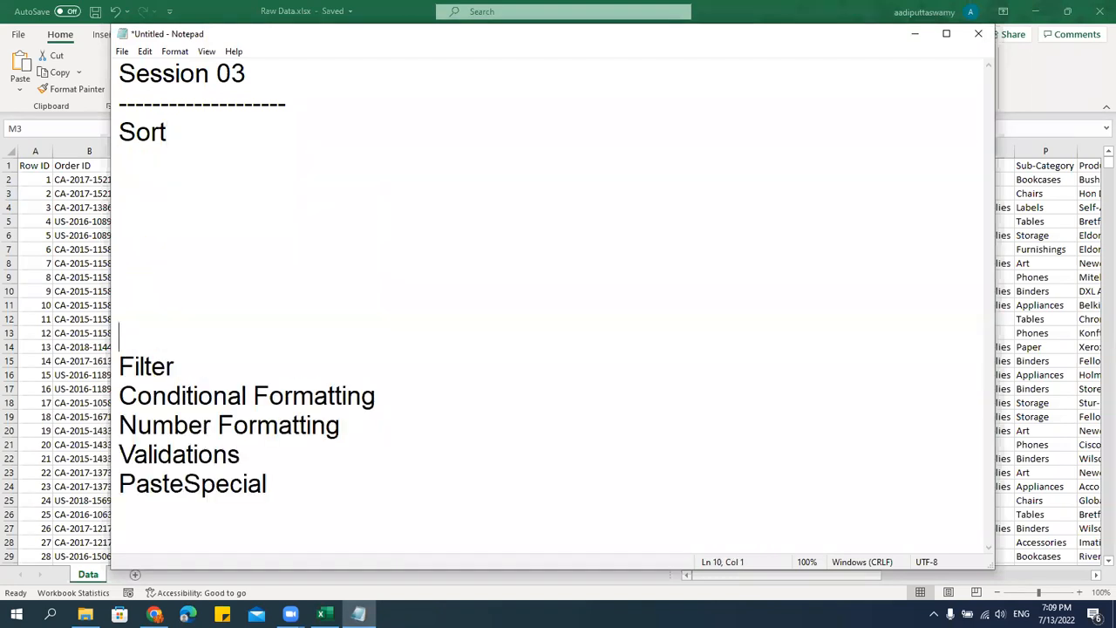
{"action": "key", "text": "Return"}
{"action": "key", "text": "Return"}
{"action": "key", "text": "Return"}
{"action": "key", "text": "Return"}
{"action": "key", "text": "Return"}
{"action": "key", "text": "Return"}
{"action": "key", "text": "Return"}
{"action": "key", "text": "Return"}
{"action": "key", "text": "Return"}
{"action": "key", "text": "Return"}
{"action": "scroll", "coordinate": [550, 305], "scroll_direction": "up", "scroll_amount": 2}
{"action": "left_click", "coordinate": [148, 159]}
Write the note "- Arranging of the Data" directly below Sort and start a new line.
{"action": "type", "text": "- Arrng"}
{"action": "key", "text": "BackSpace"}
{"action": "key", "text": "BackSpace"}
{"action": "type", "text": "anging fo the"}
{"action": "key", "text": "BackSpace"}
{"action": "key", "text": "BackSpace"}
{"action": "key", "text": "BackSpace"}
{"action": "key", "text": "BackSpace"}
{"action": "key", "text": "BackSpace"}
{"action": "key", "text": "BackSpace"}
{"action": "key", "text": "BackSpace"}
{"action": "type", "text": "of the Data"}
{"action": "key", "text": "Return"}
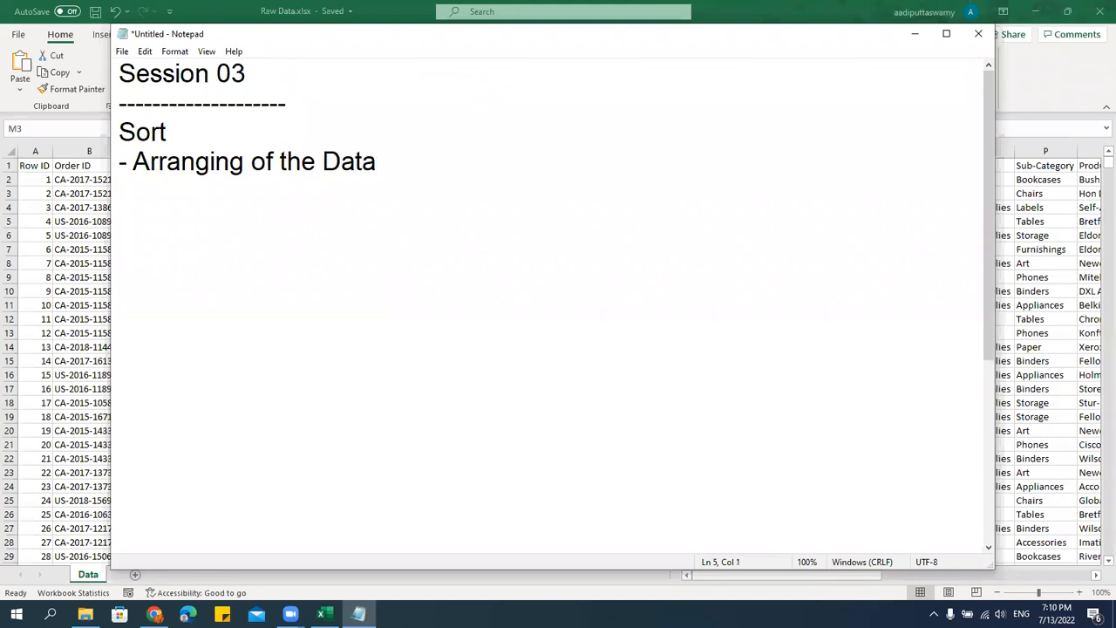
Switch to Excel and select the whole data range starting from cell A1.
{"action": "key", "text": "alt+Tab"}
{"action": "left_click", "coordinate": [645, 297]}
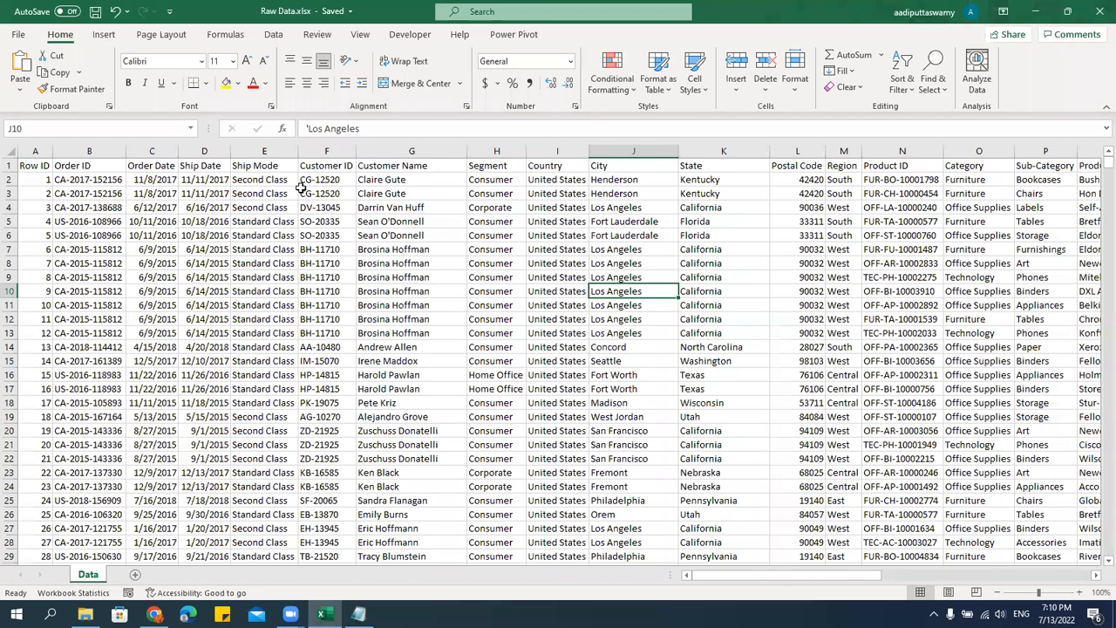
{"action": "left_click", "coordinate": [42, 165]}
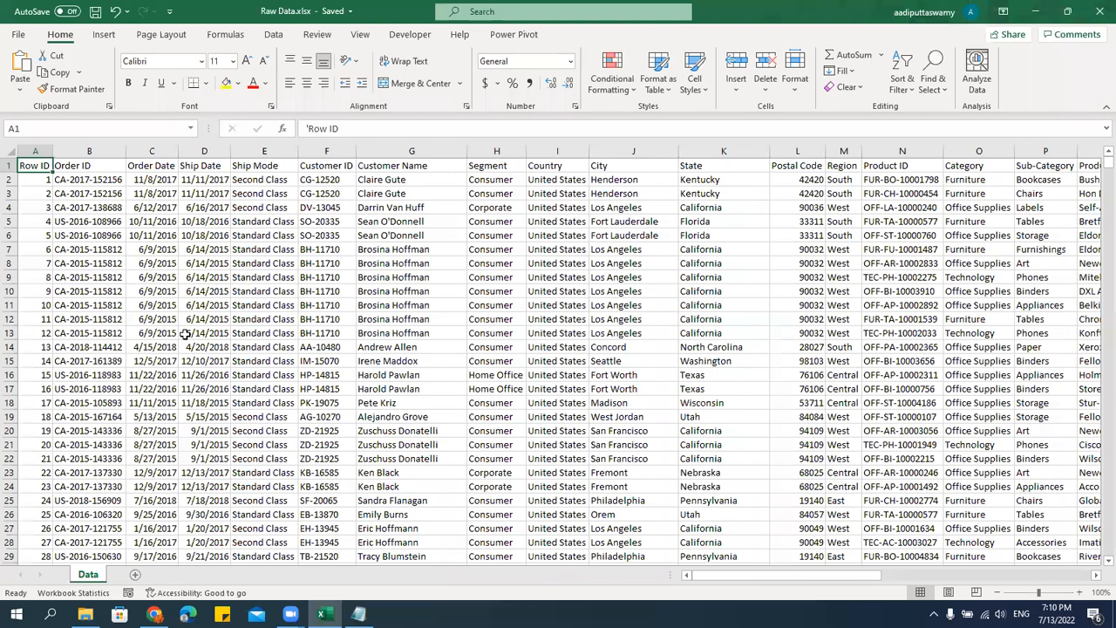
{"action": "key", "text": "ctrl+shift+Down"}
{"action": "key", "text": "ctrl+shift+Right"}
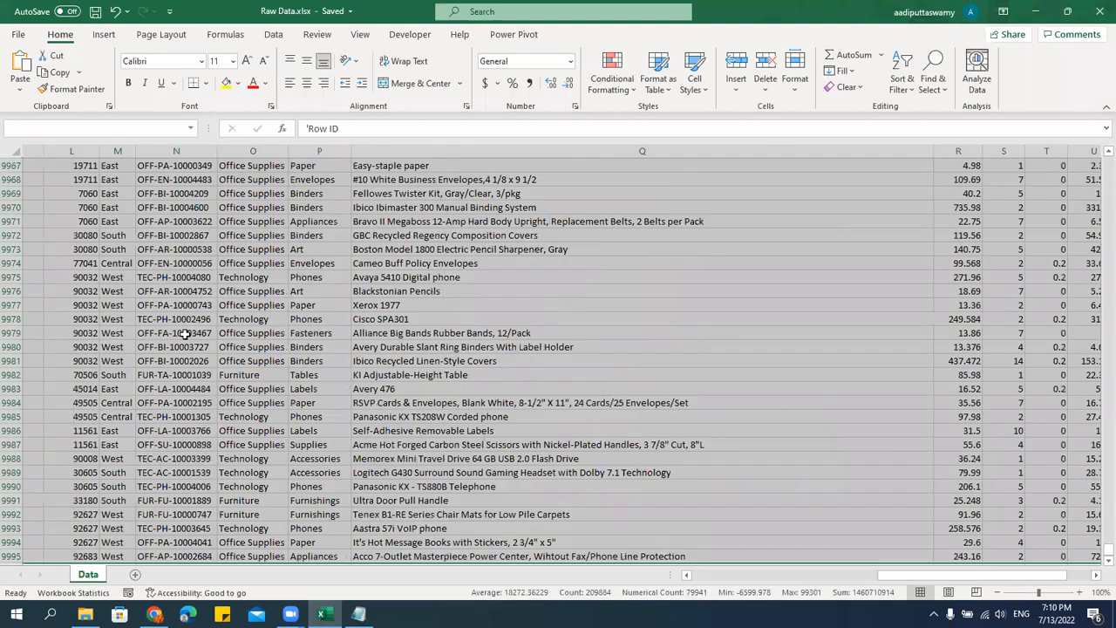
{"action": "left_click_drag", "start_coordinate": [1108, 551], "coordinate": [1099, 150]}
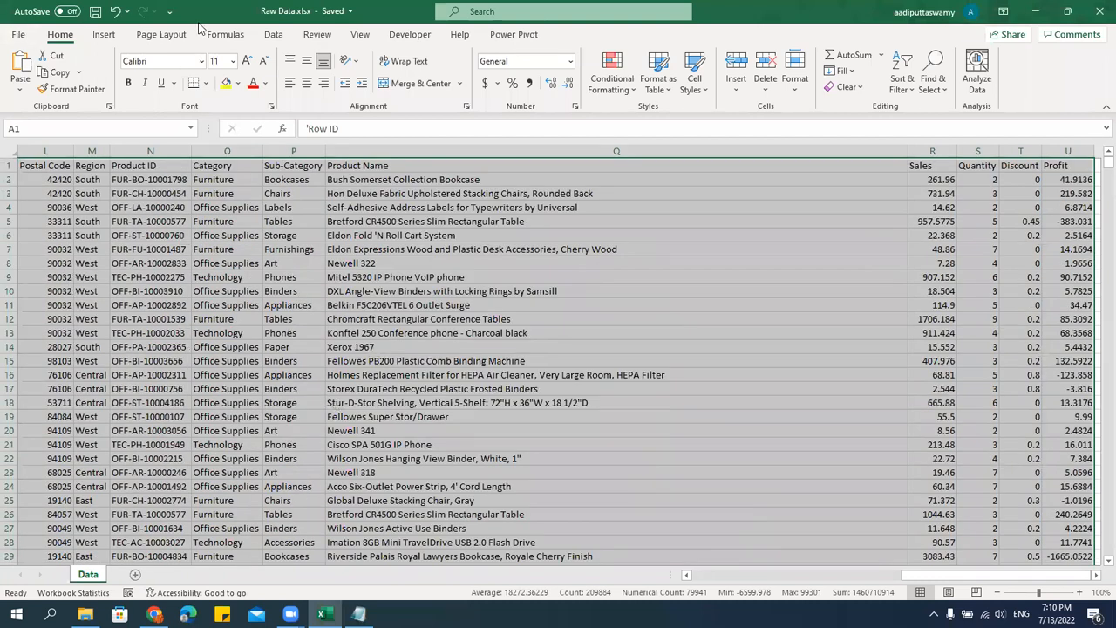
Sort the selected data by the Region column on cell values in A to Z order.
{"action": "left_click", "coordinate": [272, 35]}
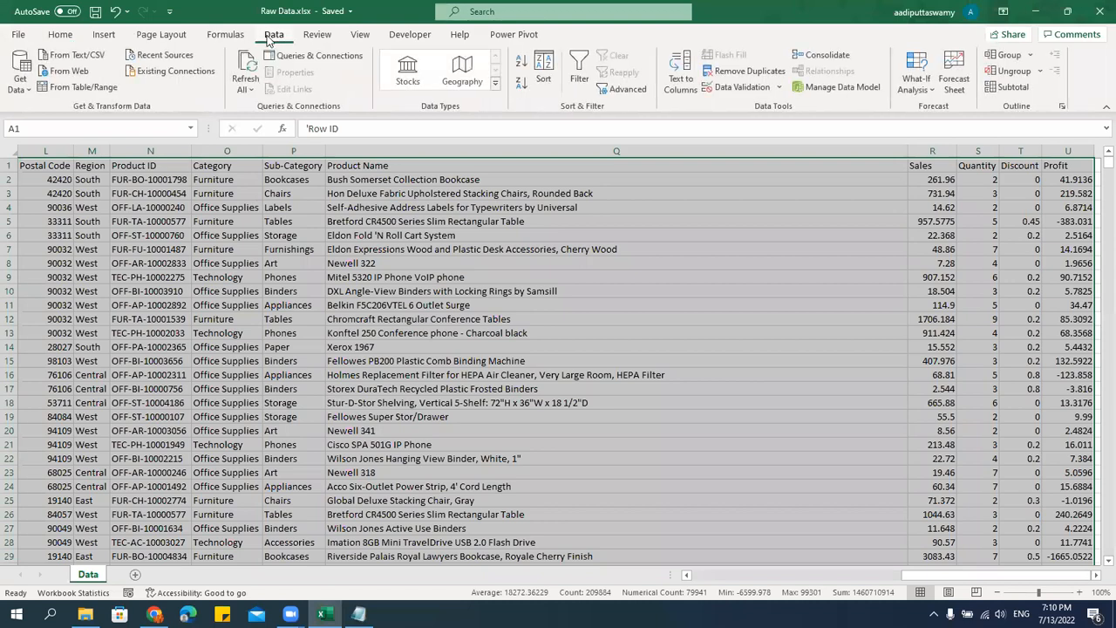
{"action": "left_click", "coordinate": [542, 78]}
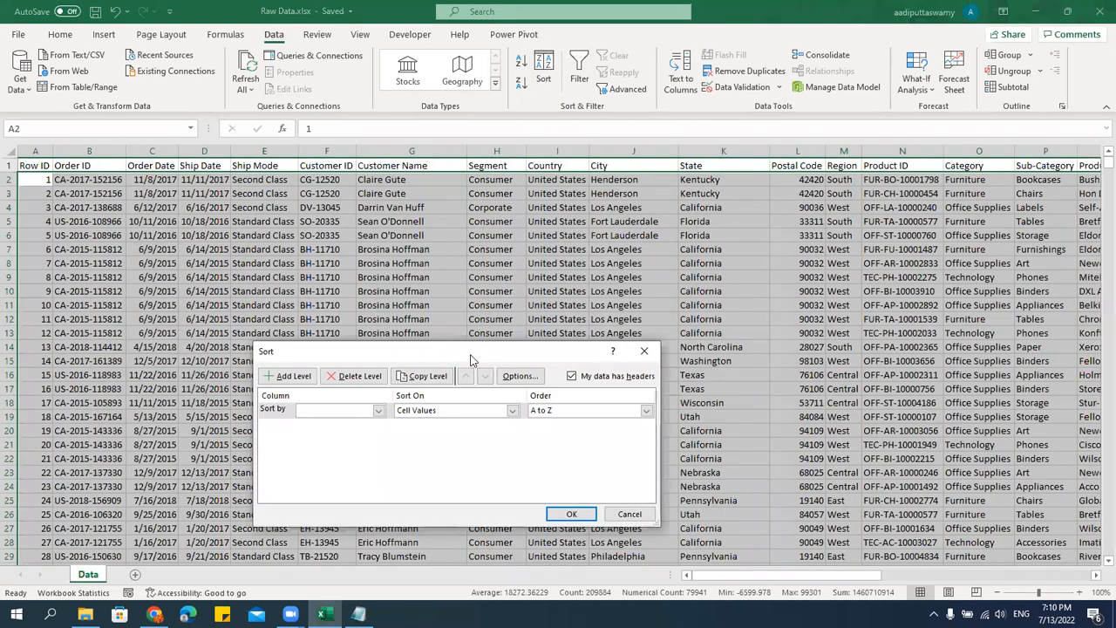
{"action": "left_click_drag", "start_coordinate": [470, 359], "coordinate": [434, 216]}
{"action": "left_click", "coordinate": [316, 267]}
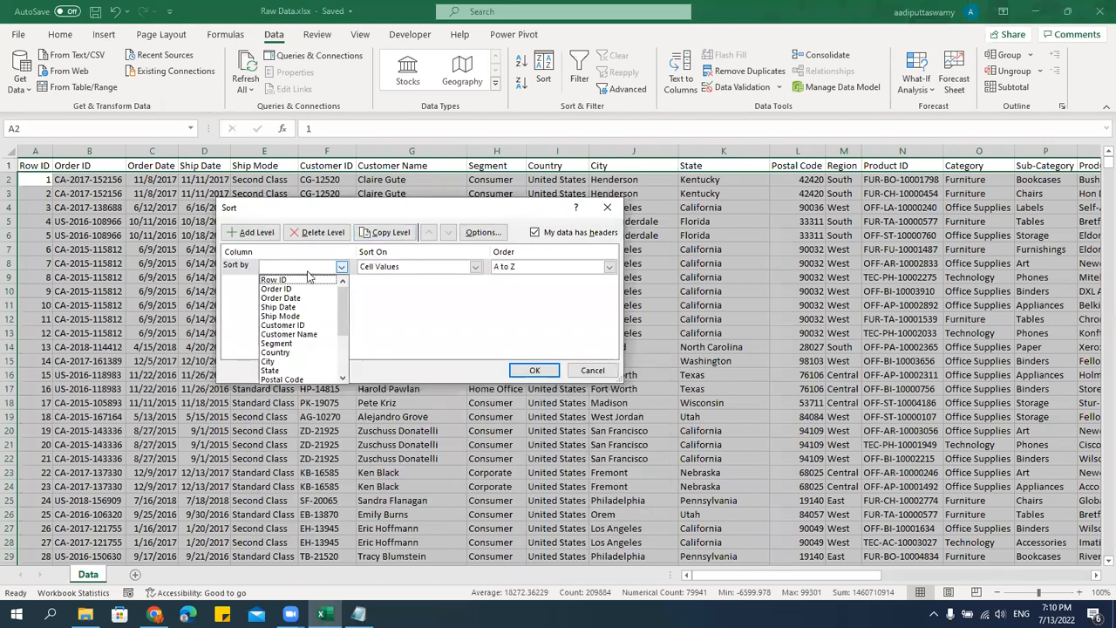
{"action": "scroll", "coordinate": [328, 376], "scroll_direction": "down", "scroll_amount": 2}
{"action": "left_click", "coordinate": [293, 352]}
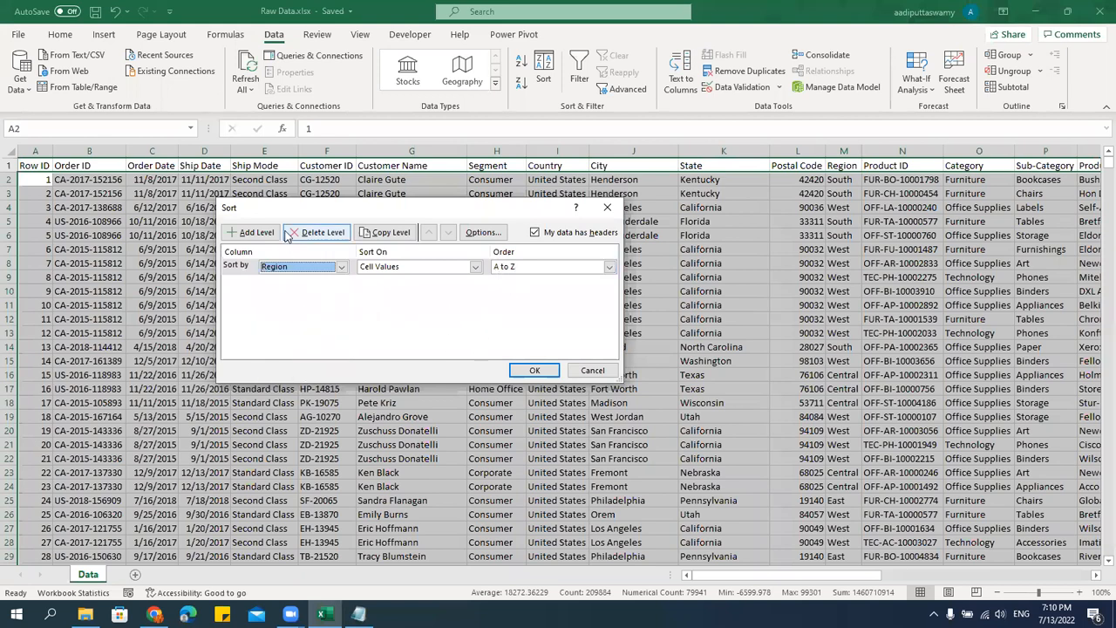
{"action": "left_click", "coordinate": [535, 370]}
Examine the Region column values in the sorted data.
{"action": "left_click_drag", "start_coordinate": [844, 183], "coordinate": [835, 510]}
{"action": "scroll", "coordinate": [872, 392], "scroll_direction": "down", "scroll_amount": 18}
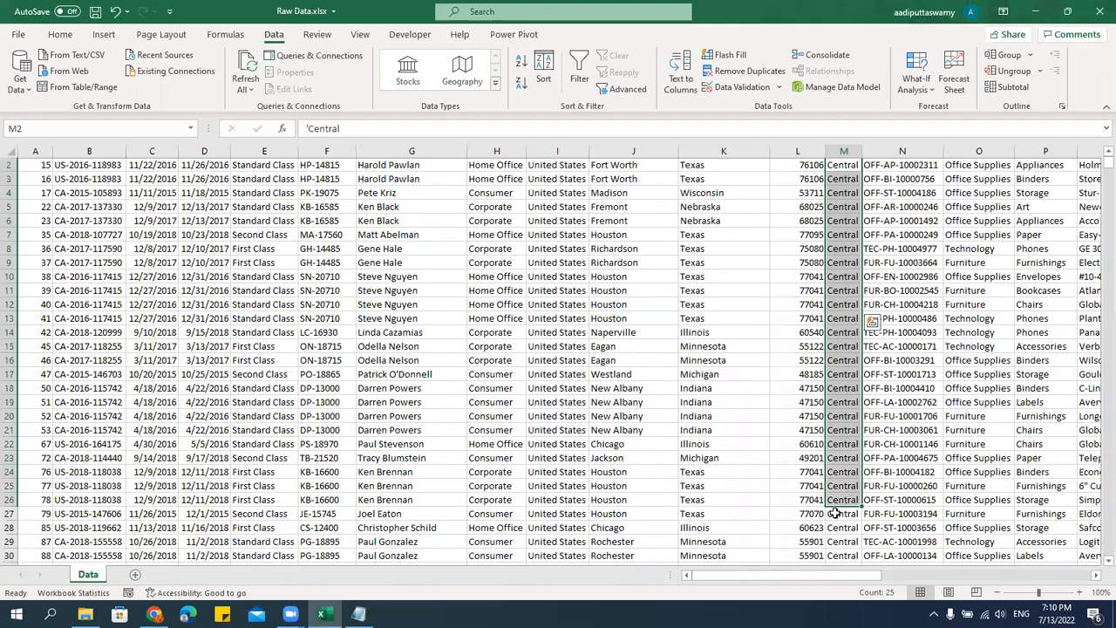
{"action": "left_click_drag", "start_coordinate": [1101, 161], "coordinate": [1097, 86]}
{"action": "left_click", "coordinate": [352, 334]}
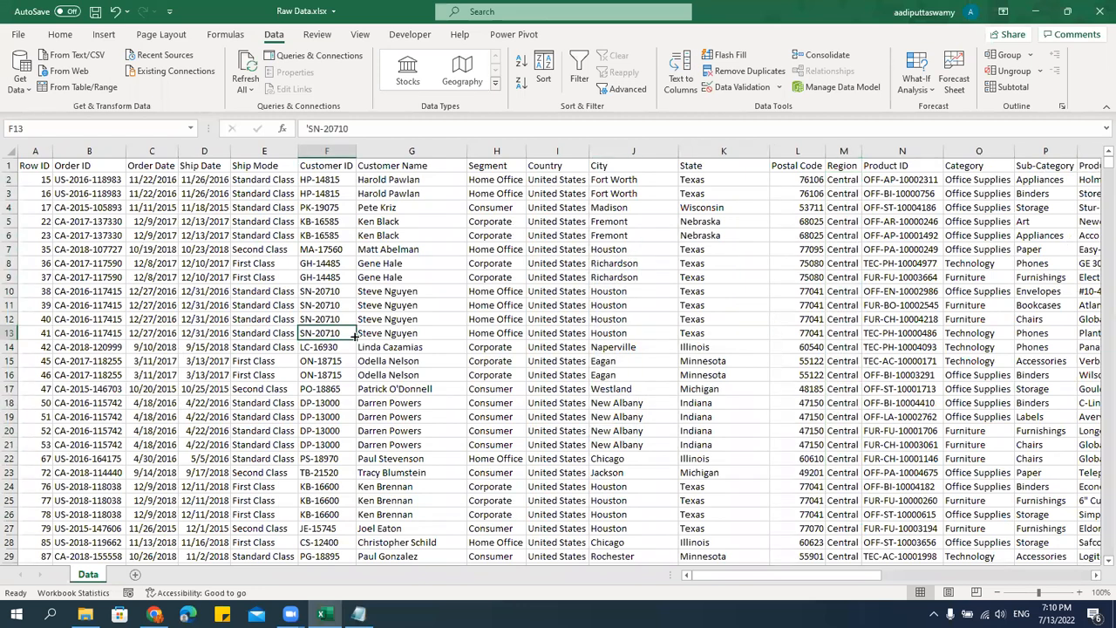
Switch to Notepad and add the lines "> Ascending" and "> Descending" below the sorting description, separated by a blank line.
{"action": "left_click", "coordinate": [358, 614]}
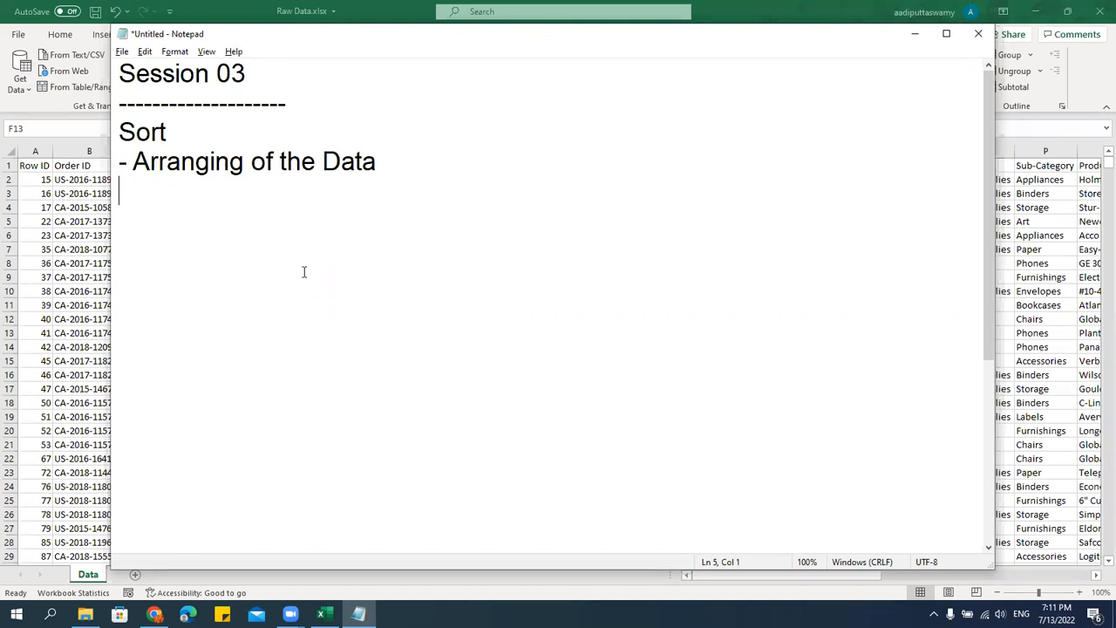
{"action": "key", "text": "Return"}
{"action": "type", "text": "?"}
{"action": "key", "text": "BackSpace"}
{"action": "type", "text": "> Ascending"}
{"action": "key", "text": "Return"}
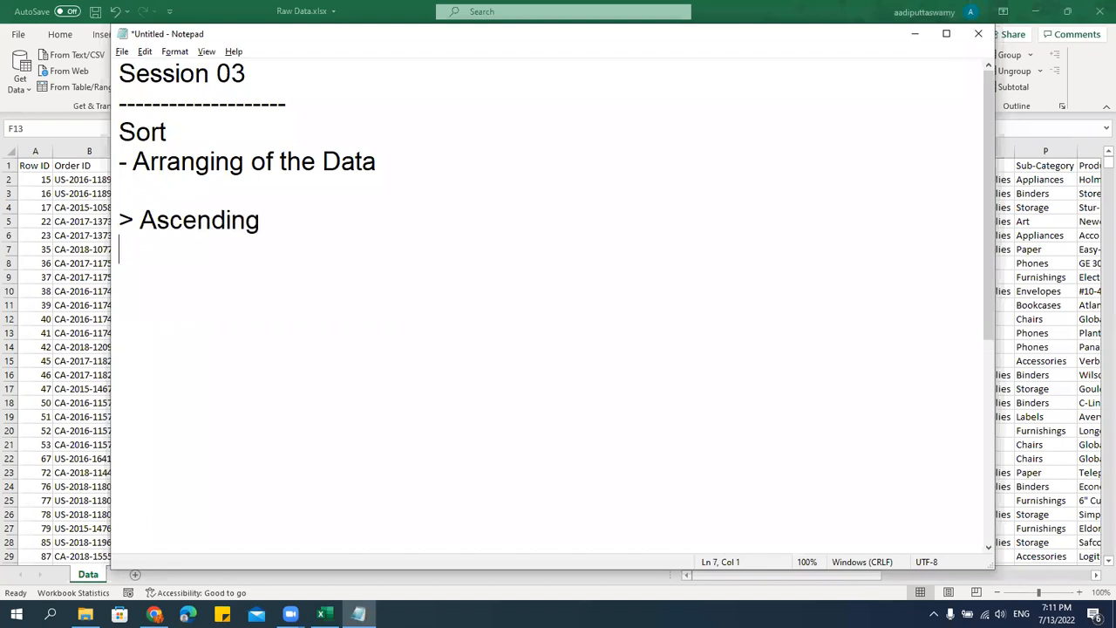
{"action": "type", "text": "> Desc"}
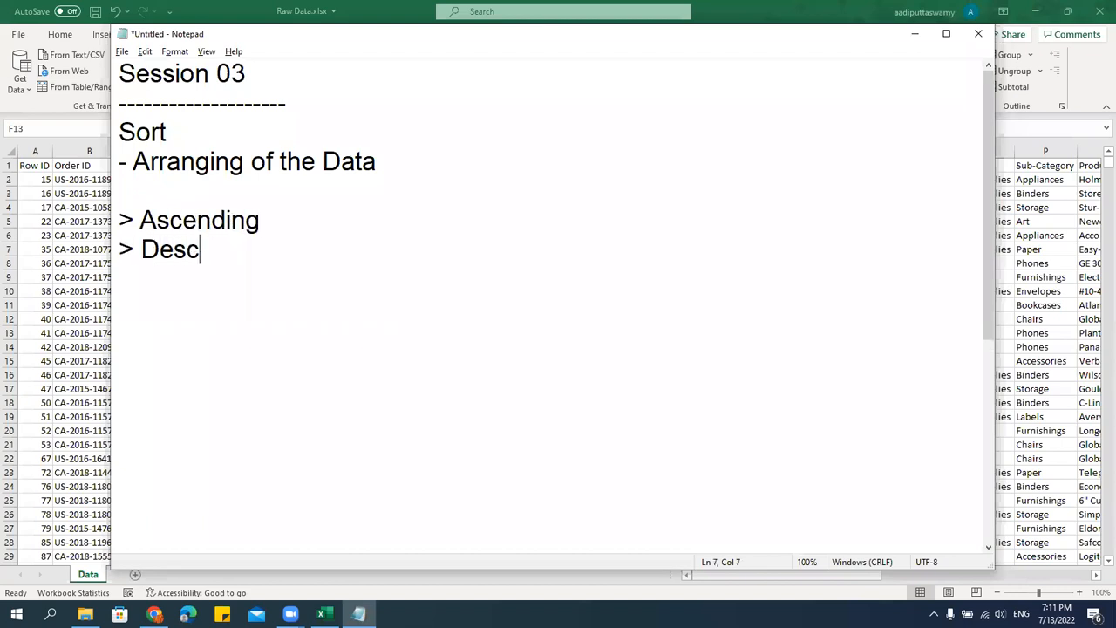
{"action": "type", "text": "ending"}
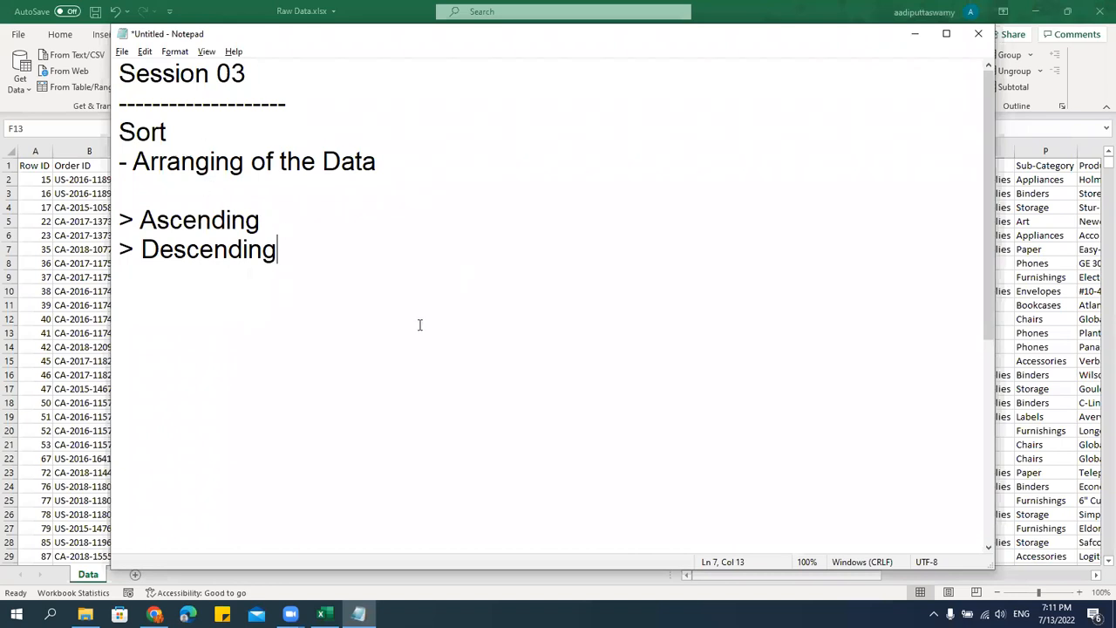
{"action": "key", "text": "Return"}
{"action": "key", "text": "Return"}
Switch to Excel and examine the Ship Mode, Order Date and Sales columns as text, date and number data.
{"action": "key", "text": "alt+Tab"}
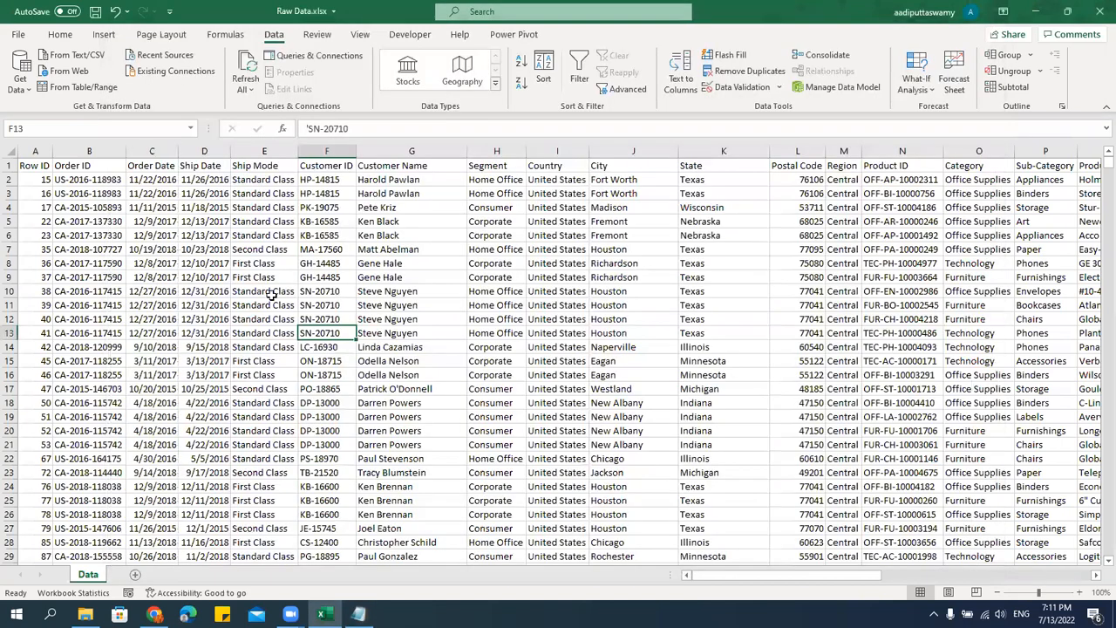
{"action": "left_click_drag", "start_coordinate": [262, 180], "coordinate": [249, 418]}
{"action": "left_click_drag", "start_coordinate": [171, 180], "coordinate": [185, 351]}
{"action": "left_click_drag", "start_coordinate": [833, 578], "coordinate": [1046, 578]}
{"action": "left_click_drag", "start_coordinate": [930, 185], "coordinate": [925, 319]}
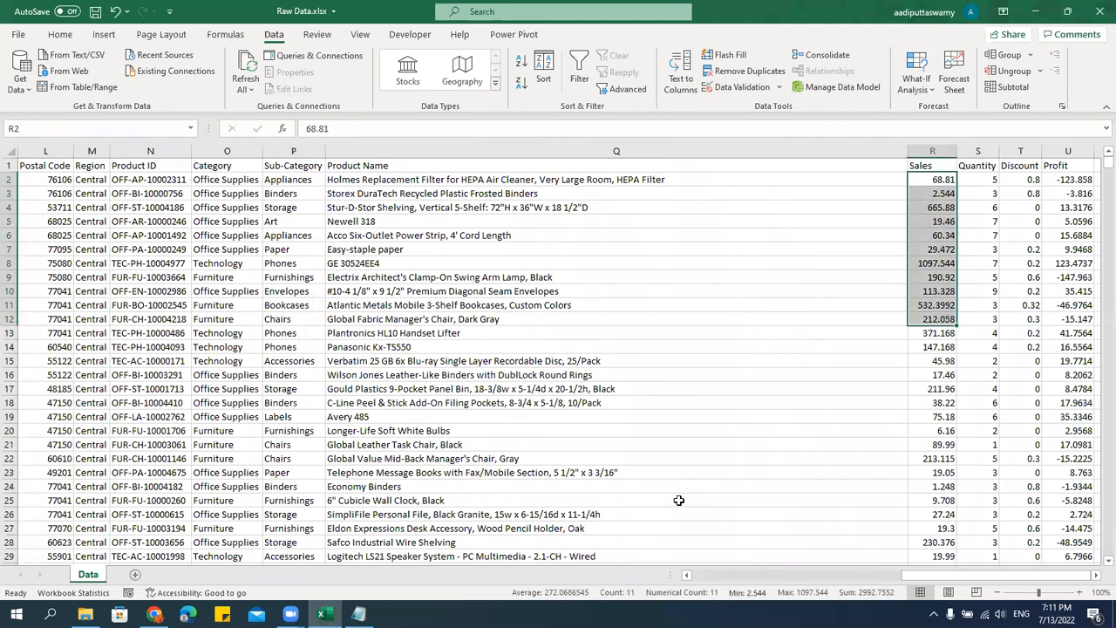
Switch to Notepad and list "- Text", "- Number" and "- Date" on separate lines below the sort orders.
{"action": "key", "text": "alt+Tab"}
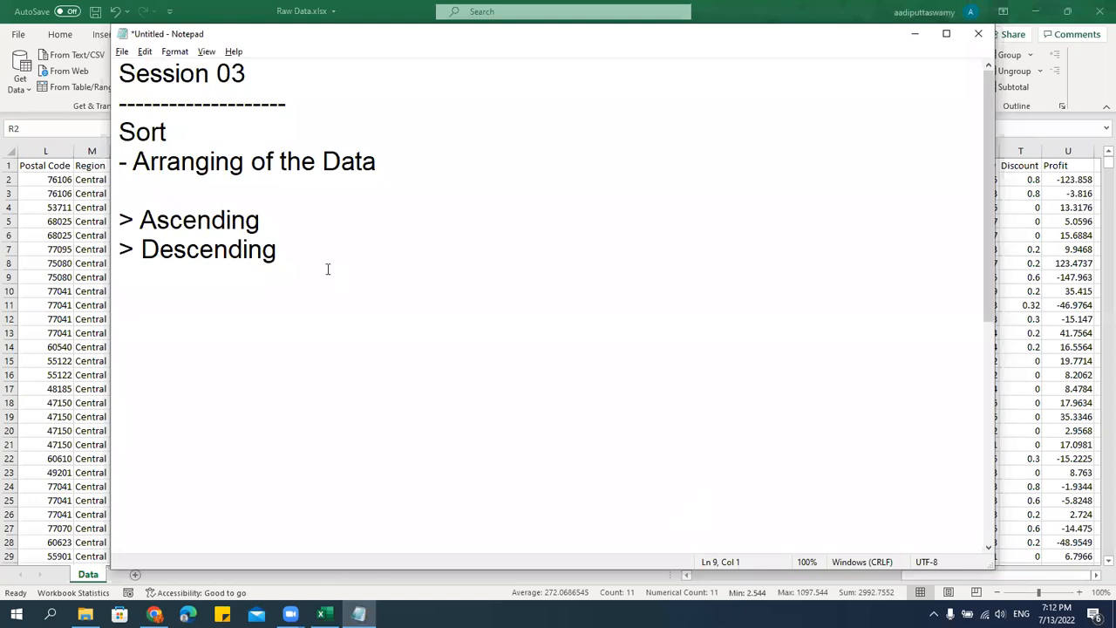
{"action": "type", "text": "- Text"}
{"action": "key", "text": "Return"}
{"action": "type", "text": "- Number"}
{"action": "key", "text": "Return"}
{"action": "type", "text": "- Date"}
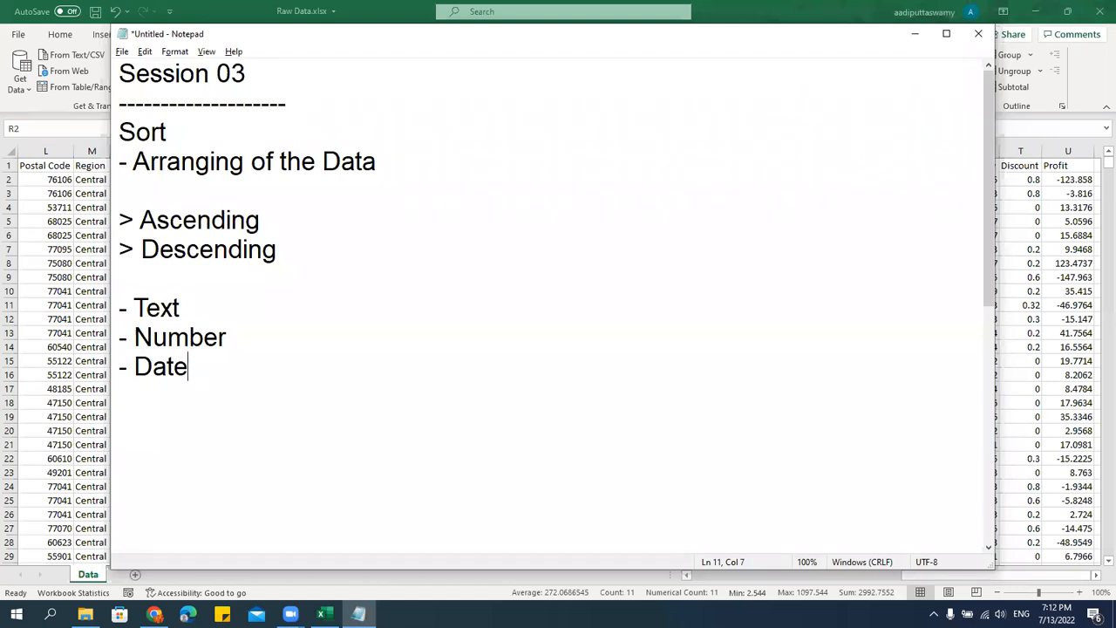
{"action": "left_click", "coordinate": [261, 219]}
{"action": "left_click", "coordinate": [162, 287]}
{"action": "left_click", "coordinate": [167, 338]}
{"action": "left_click", "coordinate": [165, 388]}
{"action": "left_click", "coordinate": [202, 251]}
{"action": "left_click_drag", "start_coordinate": [120, 302], "coordinate": [271, 369]}
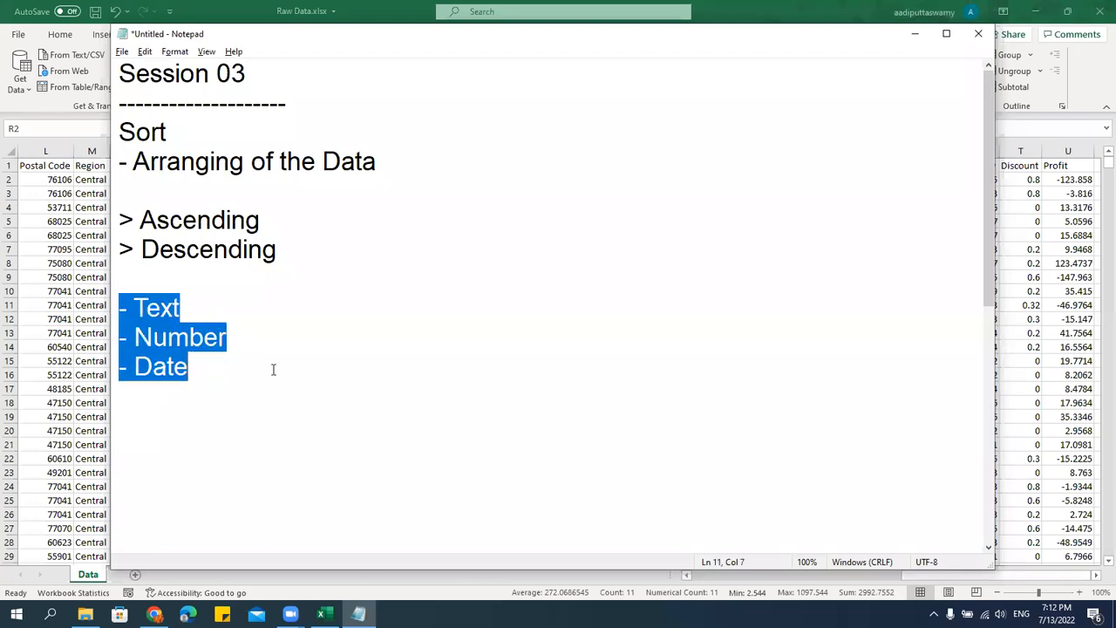
{"action": "left_click", "coordinate": [269, 392]}
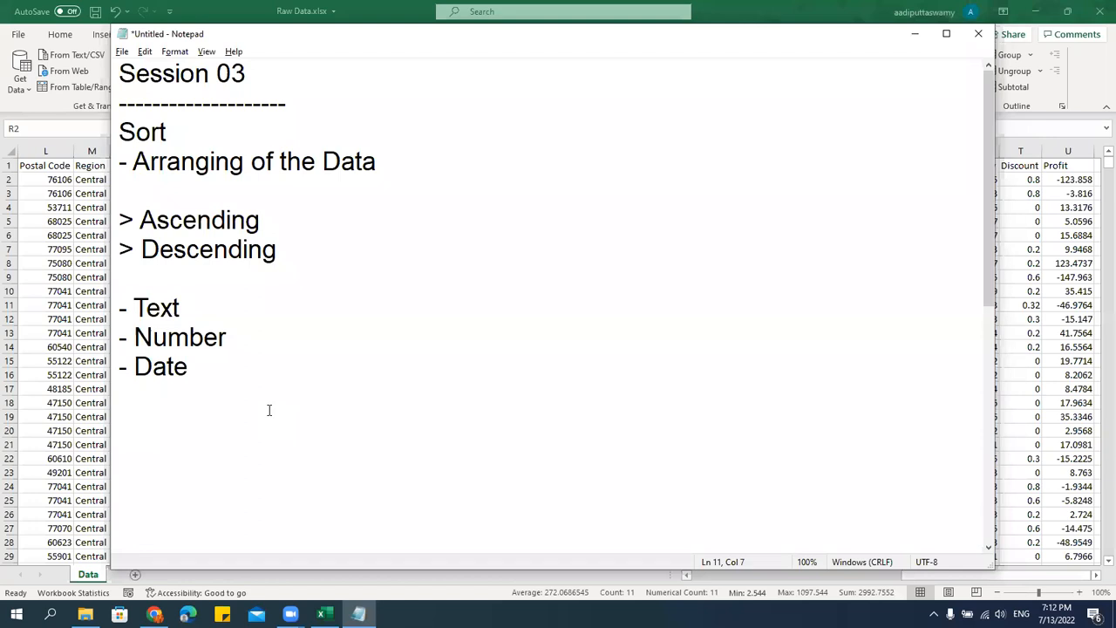
Add the line "- By Colors" below the Date entry, leaving a blank line between them.
{"action": "key", "text": "Return"}
{"action": "key", "text": "Return"}
{"action": "left_click", "coordinate": [198, 310]}
{"action": "left_click", "coordinate": [165, 365]}
{"action": "left_click_drag", "start_coordinate": [119, 300], "coordinate": [197, 366]}
{"action": "left_click", "coordinate": [209, 365]}
{"action": "key", "text": "Return"}
{"action": "key", "text": "Return"}
{"action": "type", "text": "- By Colors"}
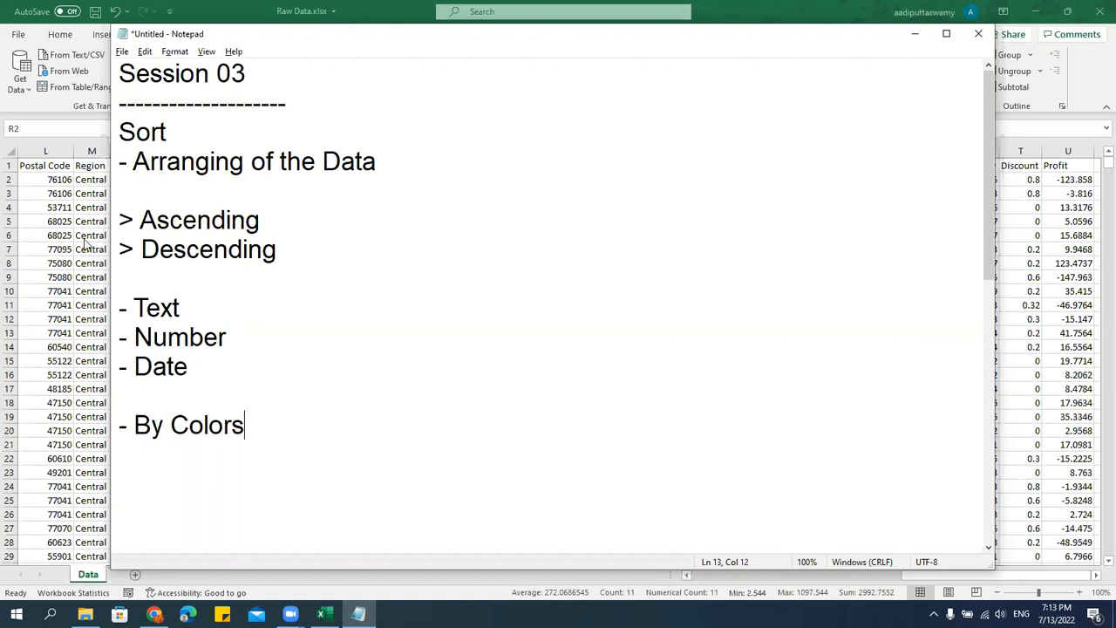
Switch to Excel and examine the Postal Code values down the column and the header row across to Product Name.
{"action": "left_click", "coordinate": [58, 179]}
{"action": "left_click_drag", "start_coordinate": [58, 179], "coordinate": [54, 558]}
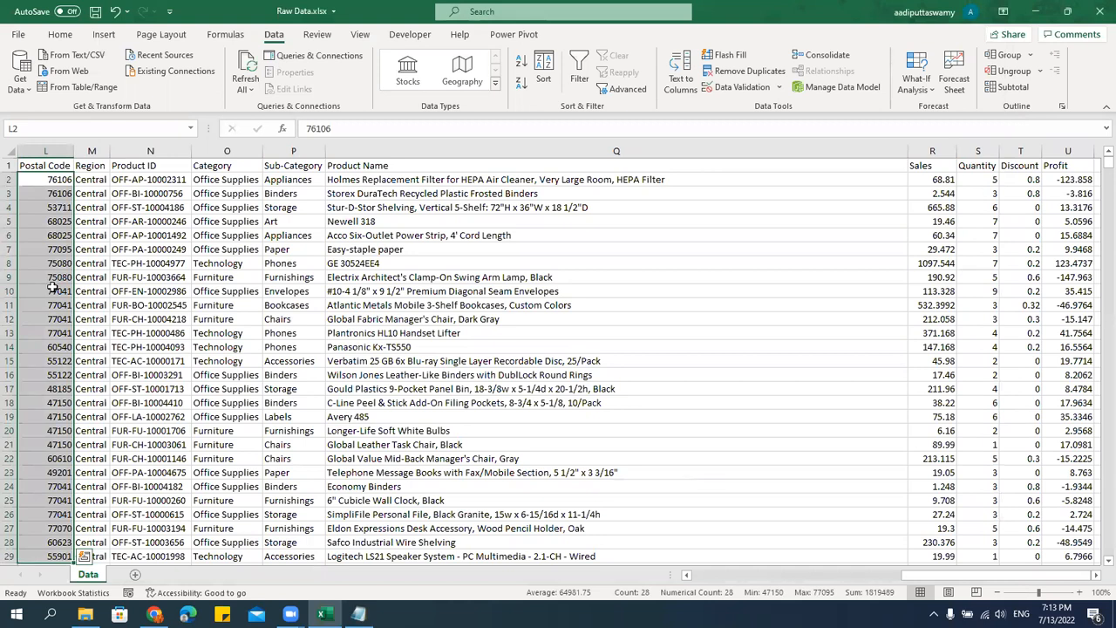
{"action": "left_click_drag", "start_coordinate": [35, 164], "coordinate": [880, 165]}
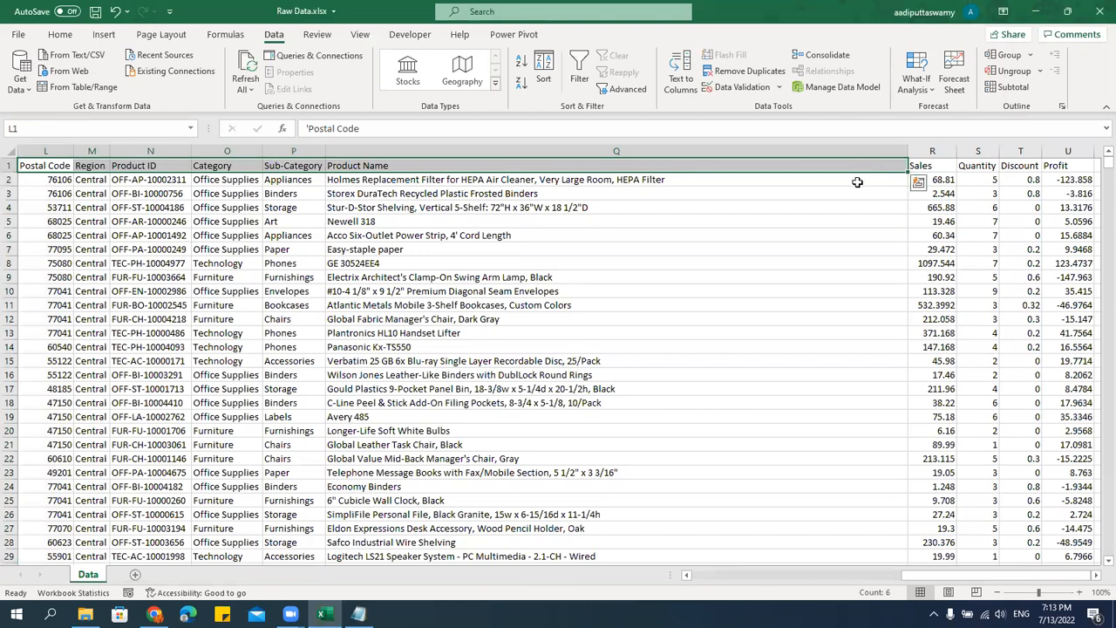
Switch to Notepad and remove the blank line between "- Date" and "- By Colors".
{"action": "key", "text": "alt+Tab"}
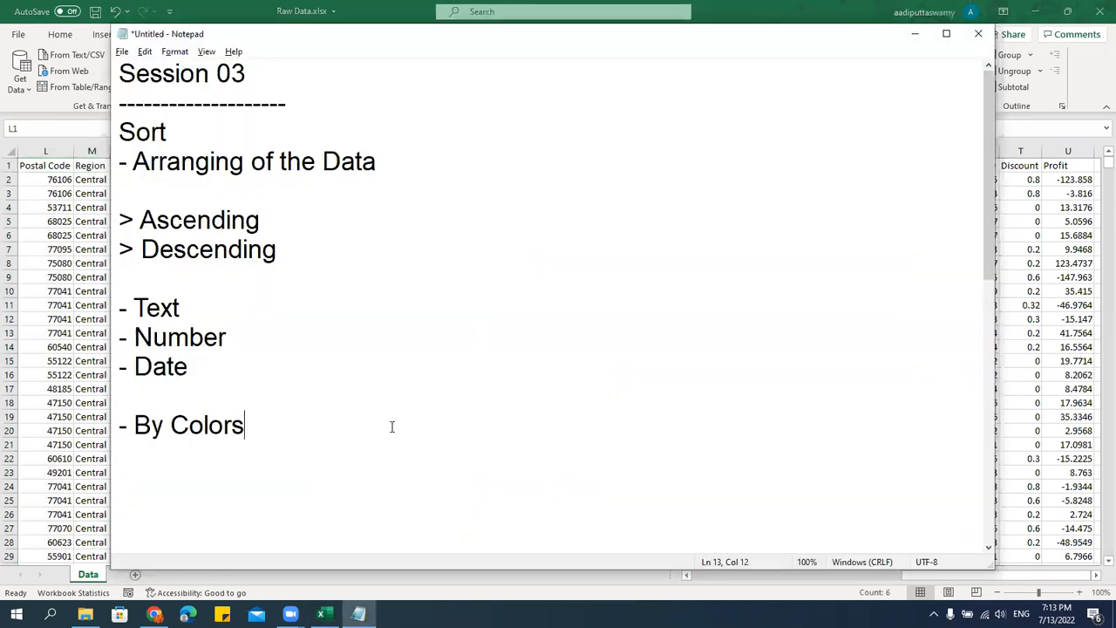
{"action": "key", "text": "Up"}
{"action": "key", "text": "BackSpace"}
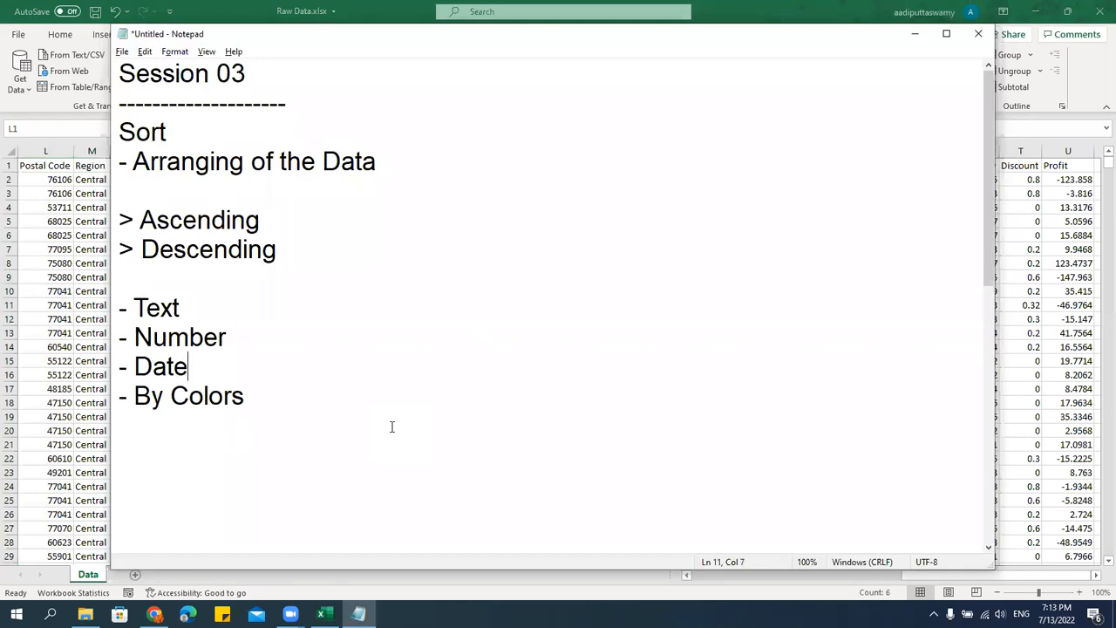
Add the lines "> By Rows" and "> By Columns" below "- By Colors", separated from it by a blank line.
{"action": "left_click", "coordinate": [328, 395]}
{"action": "key", "text": "Return"}
{"action": "key", "text": "Return"}
{"action": "type", "text": "> By"}
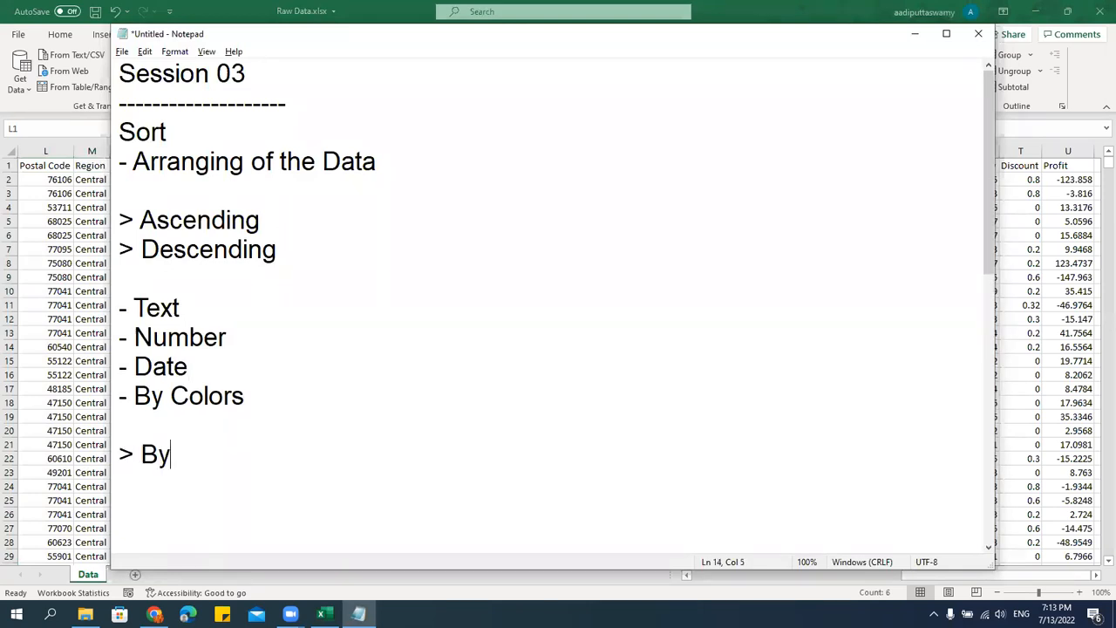
{"action": "type", "text": " Rows"}
{"action": "key", "text": "Return"}
{"action": "type", "text": "> By Colo"}
{"action": "key", "text": "BackSpace"}
{"action": "type", "text": "umns"}
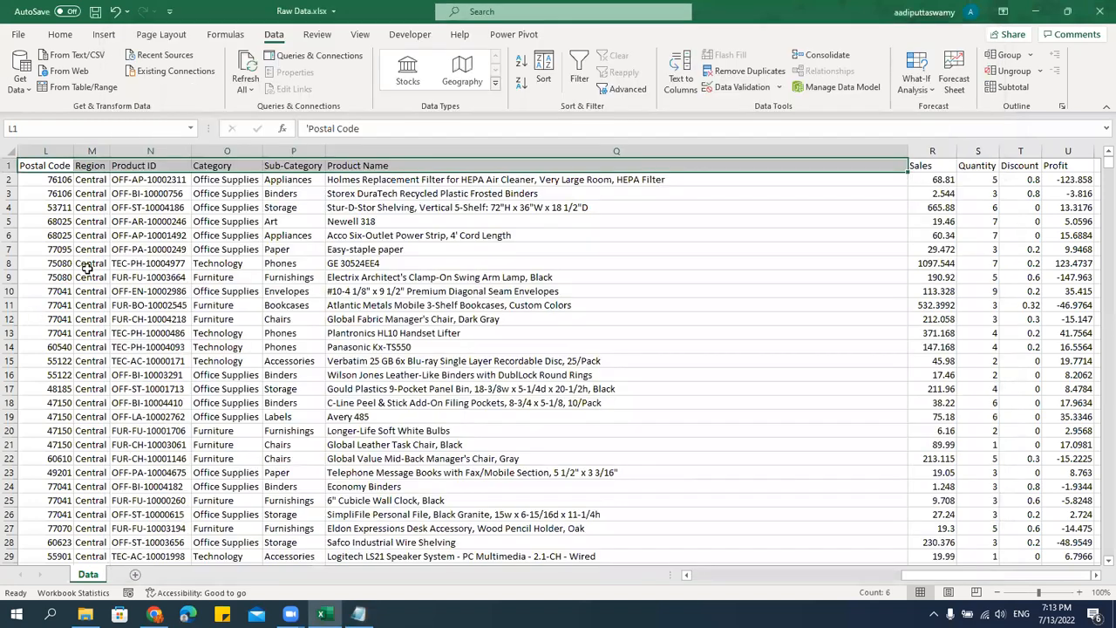
Switch to Excel and examine the Customer Name column as the field for the sort demonstration.
{"action": "key", "text": "alt+Tab"}
{"action": "left_click", "coordinate": [252, 221]}
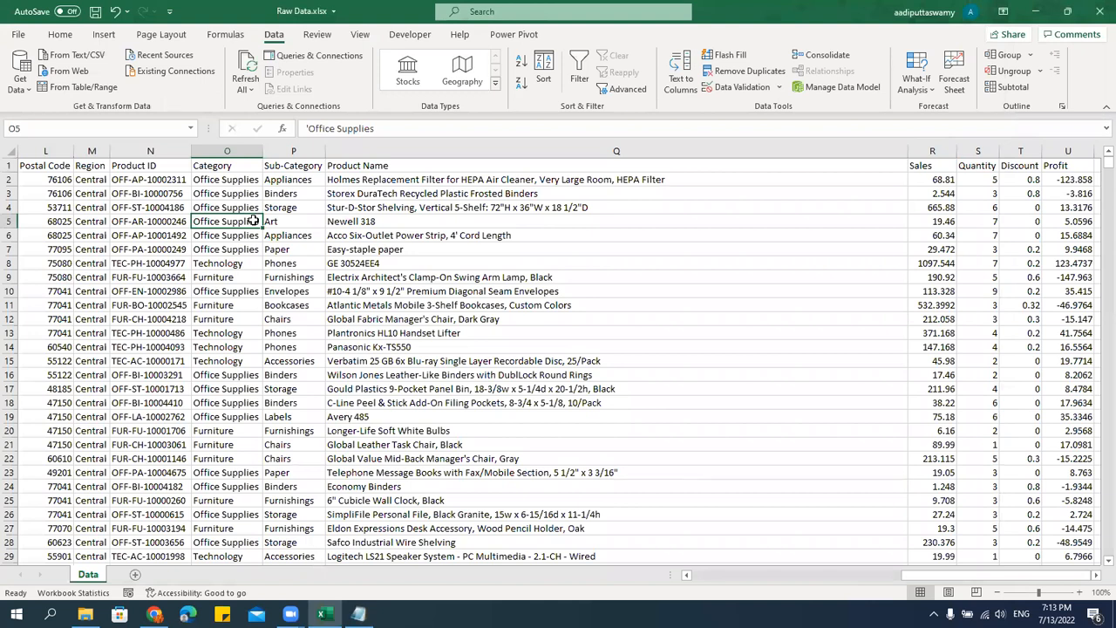
{"action": "left_click", "coordinate": [811, 413]}
{"action": "left_click_drag", "start_coordinate": [1032, 578], "coordinate": [793, 586]}
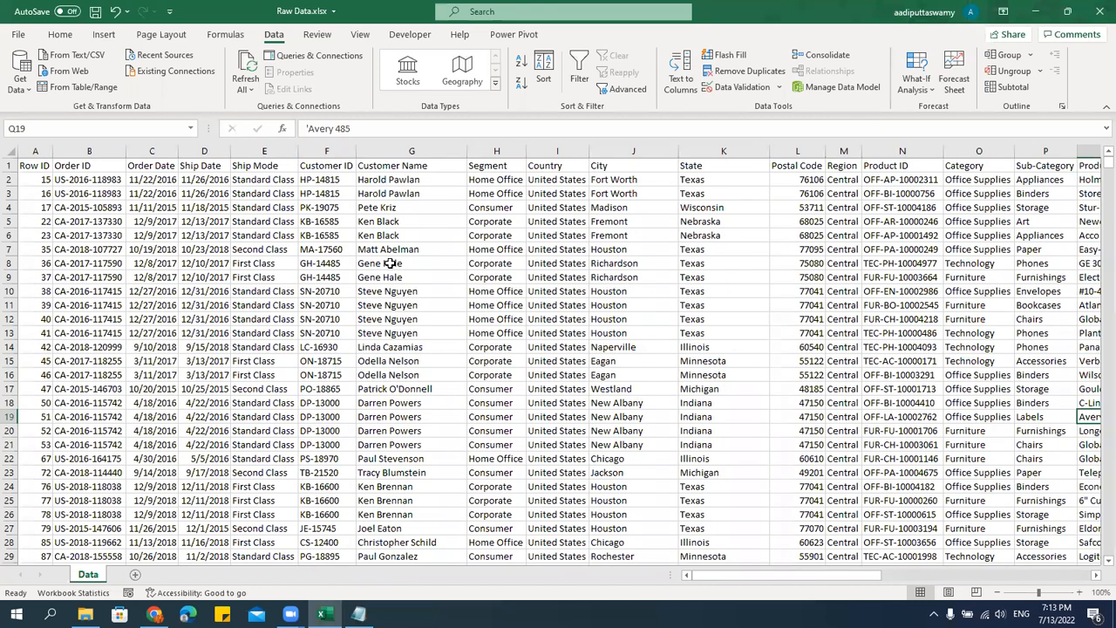
{"action": "left_click", "coordinate": [392, 291]}
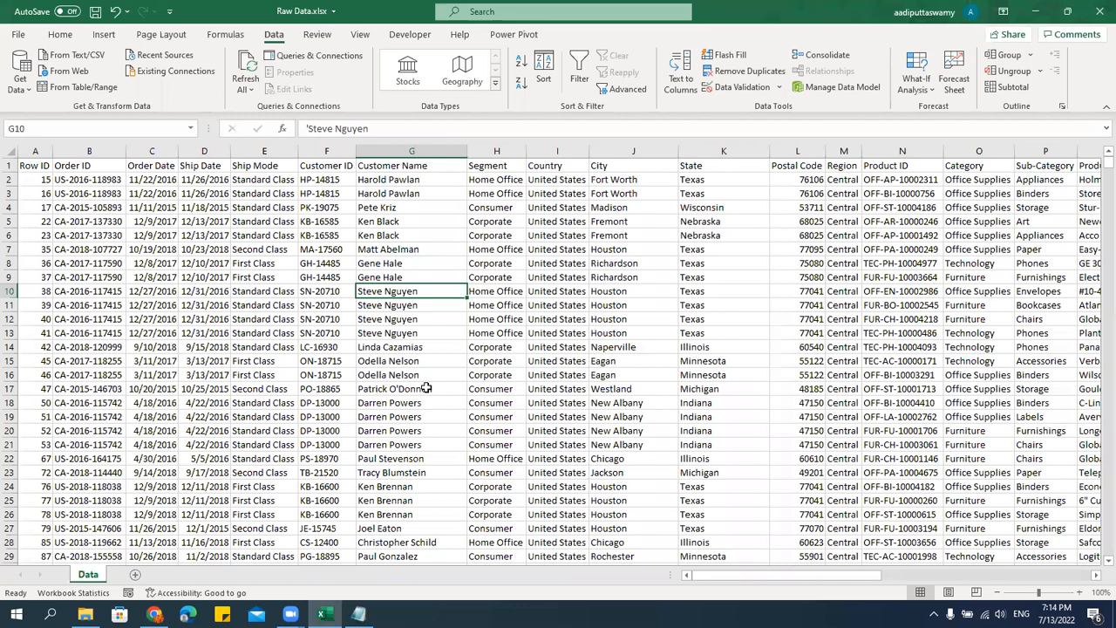
{"action": "key", "text": "Up"}
{"action": "key", "text": "Up"}
{"action": "key", "text": "Up"}
{"action": "key", "text": "Up"}
{"action": "key", "text": "Up"}
{"action": "key", "text": "Up"}
{"action": "key", "text": "Up"}
{"action": "key", "text": "Up"}
{"action": "key", "text": "Up"}
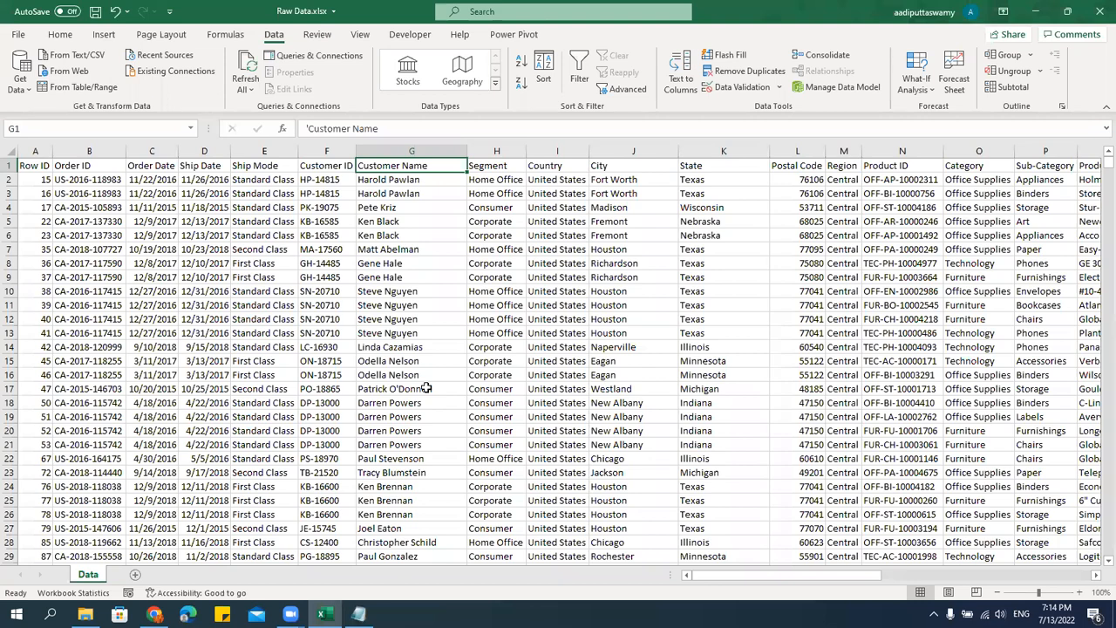
Select the entire data table from the Row ID header through the last Profit value.
{"action": "key", "text": "Left"}
{"action": "key", "text": "Left"}
{"action": "key", "text": "Left"}
{"action": "key", "text": "Left"}
{"action": "key", "text": "Left"}
{"action": "key", "text": "Left"}
{"action": "key", "text": "ctrl+shift+Right"}
{"action": "key", "text": "ctrl+shift+Down"}
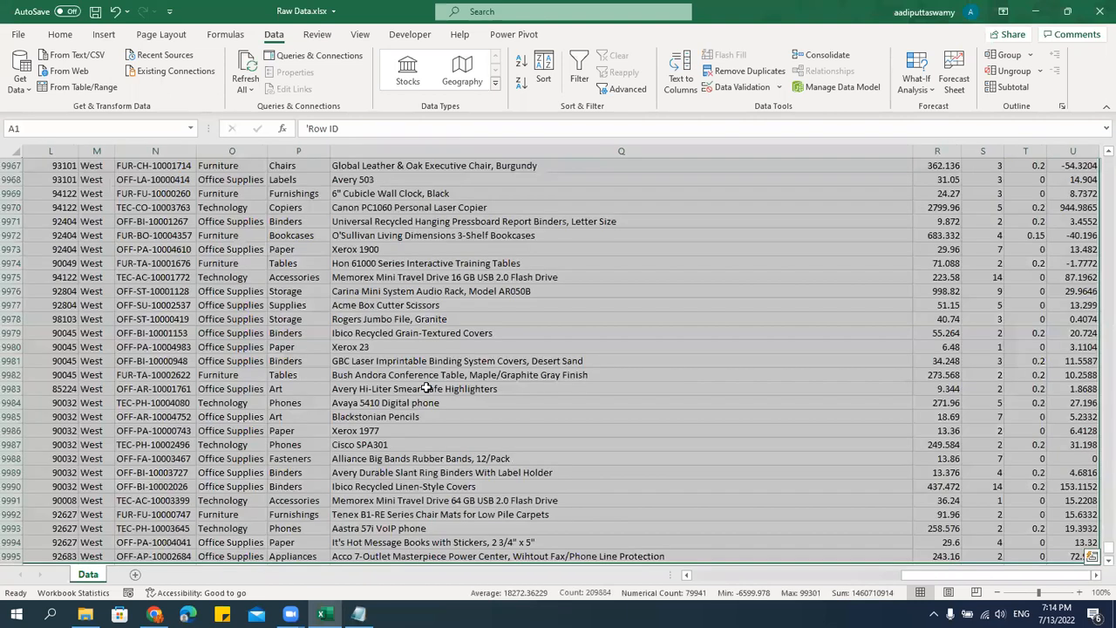
{"action": "key", "text": "ctrl+Home"}
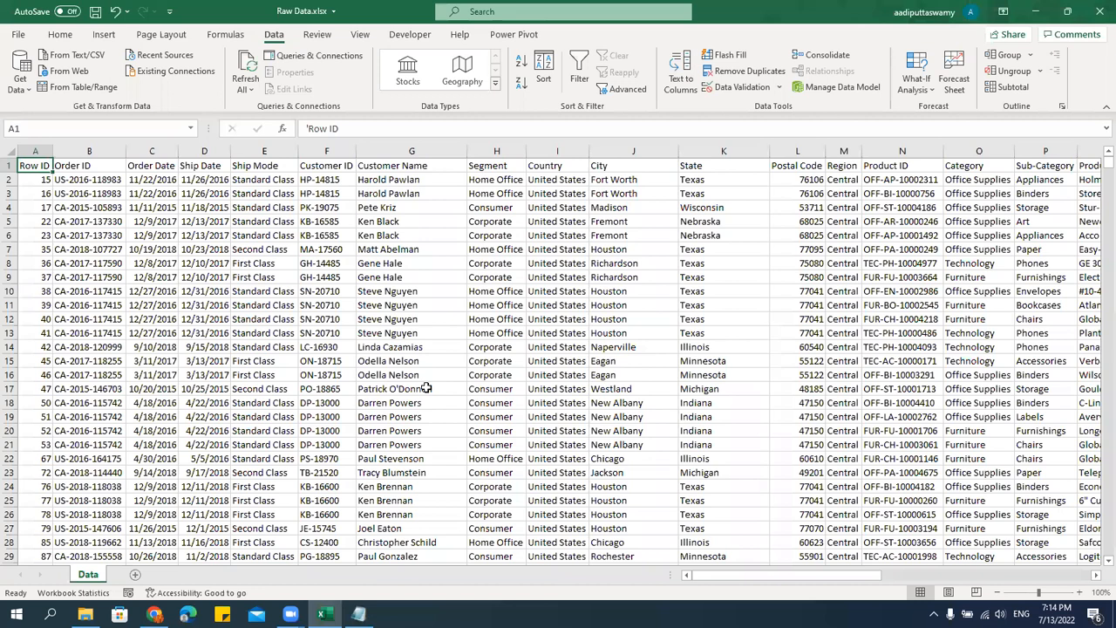
{"action": "key", "text": "ctrl+shift+End"}
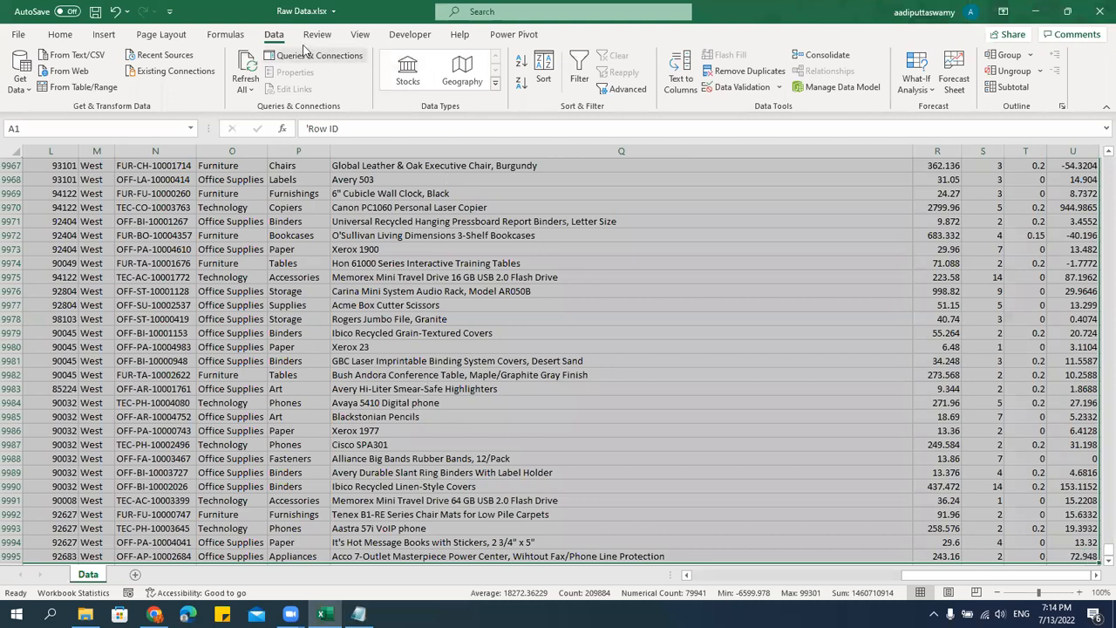
Open the Sort settings for the selected data and replace the existing Region level with a new empty level.
{"action": "left_click", "coordinate": [543, 78]}
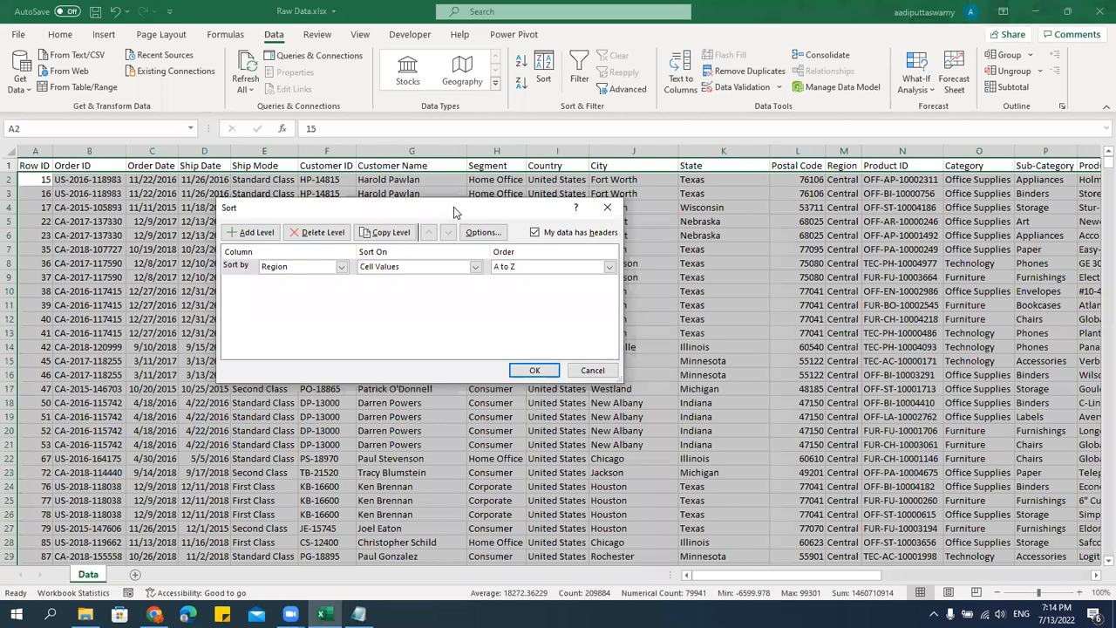
{"action": "left_click_drag", "start_coordinate": [453, 206], "coordinate": [548, 193]}
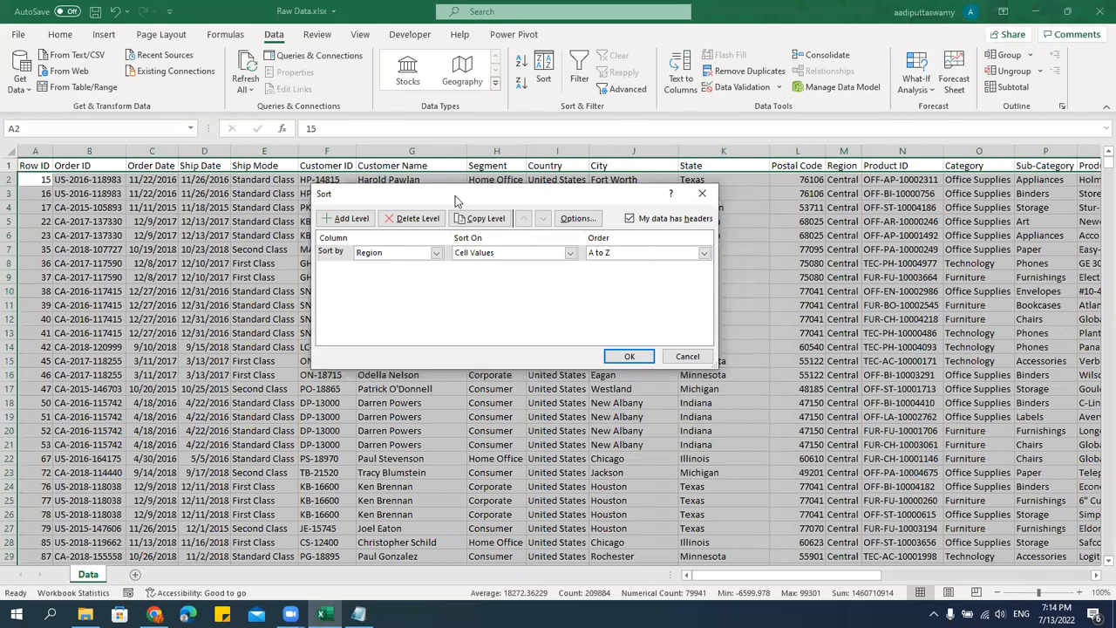
{"action": "left_click_drag", "start_coordinate": [455, 195], "coordinate": [466, 193]}
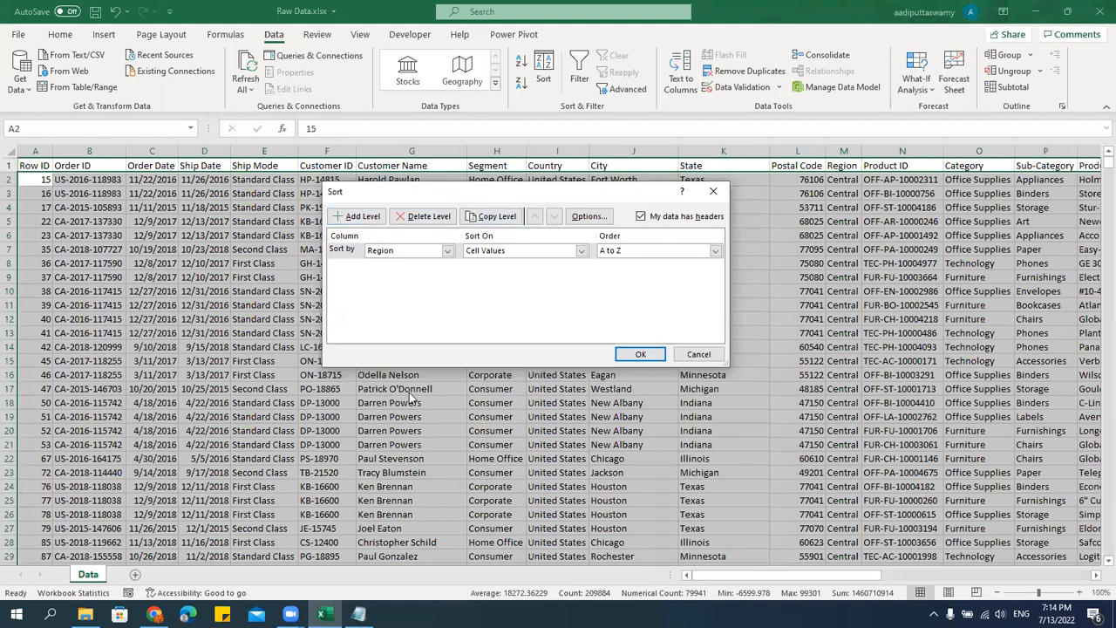
{"action": "left_click", "coordinate": [364, 251]}
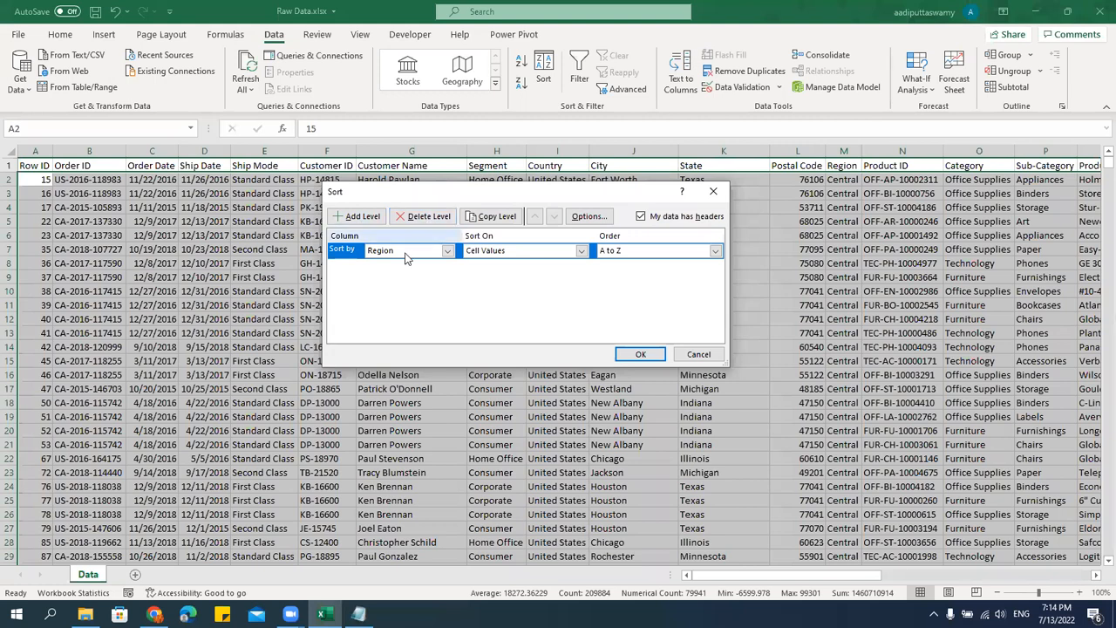
{"action": "left_click", "coordinate": [425, 220]}
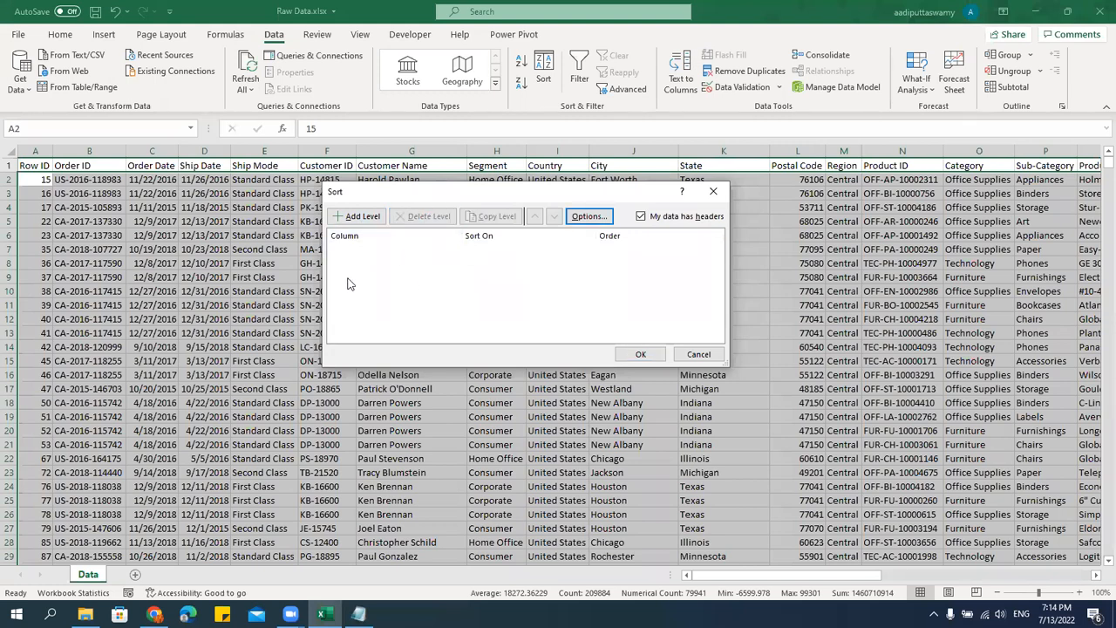
{"action": "left_click", "coordinate": [357, 217]}
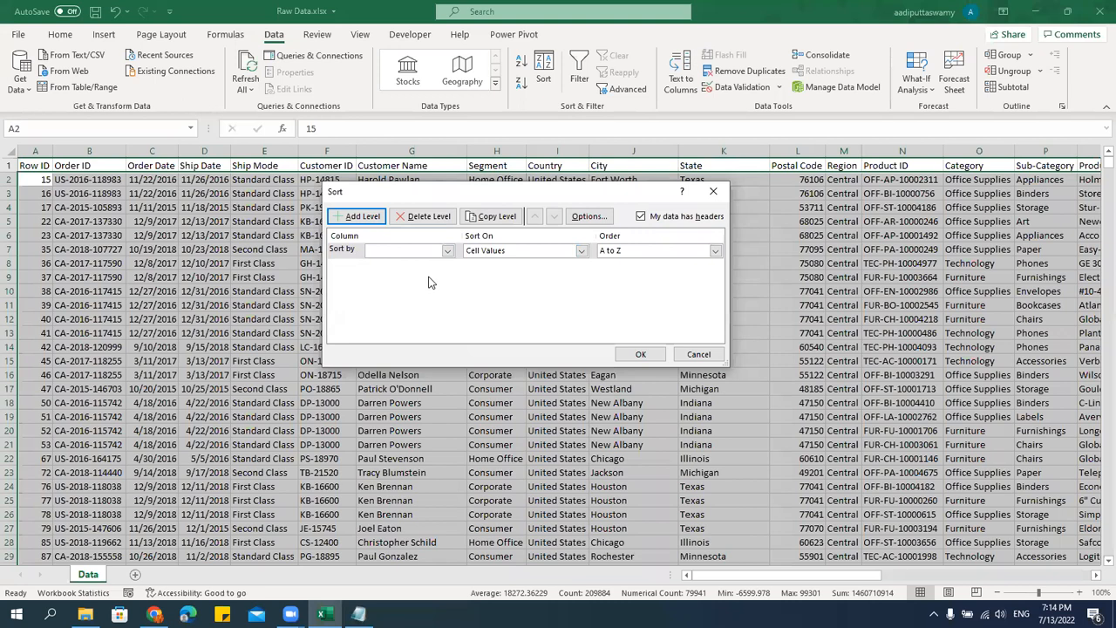
{"action": "left_click_drag", "start_coordinate": [423, 191], "coordinate": [423, 207]}
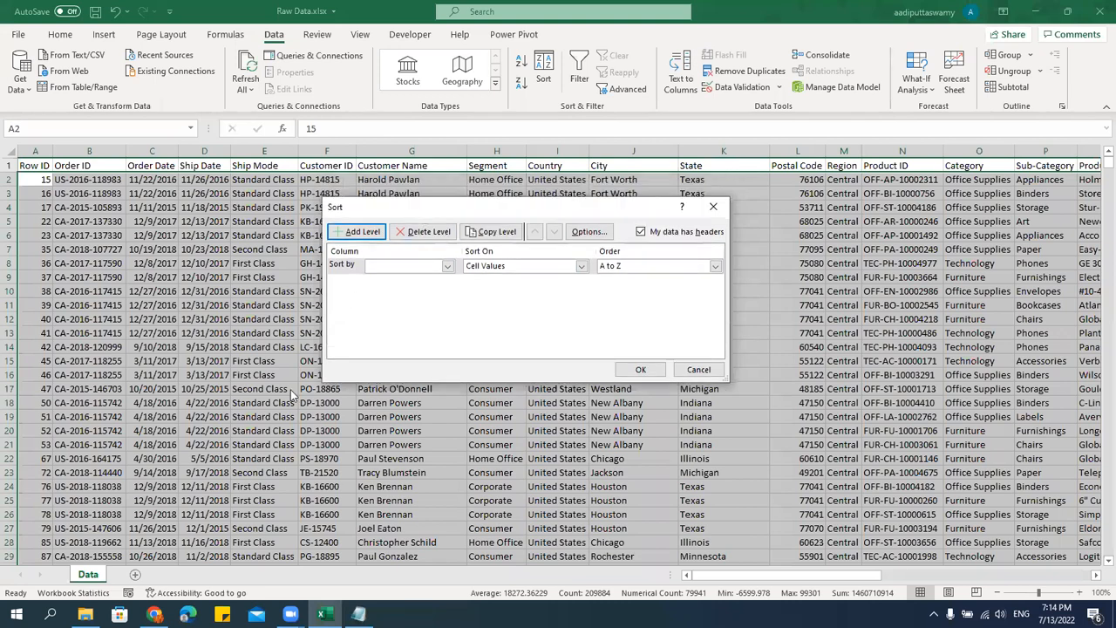
Examine the column headers available as sort fields for the new level.
{"action": "left_click", "coordinate": [447, 267]}
{"action": "scroll", "coordinate": [454, 301], "scroll_direction": "down", "scroll_amount": 4}
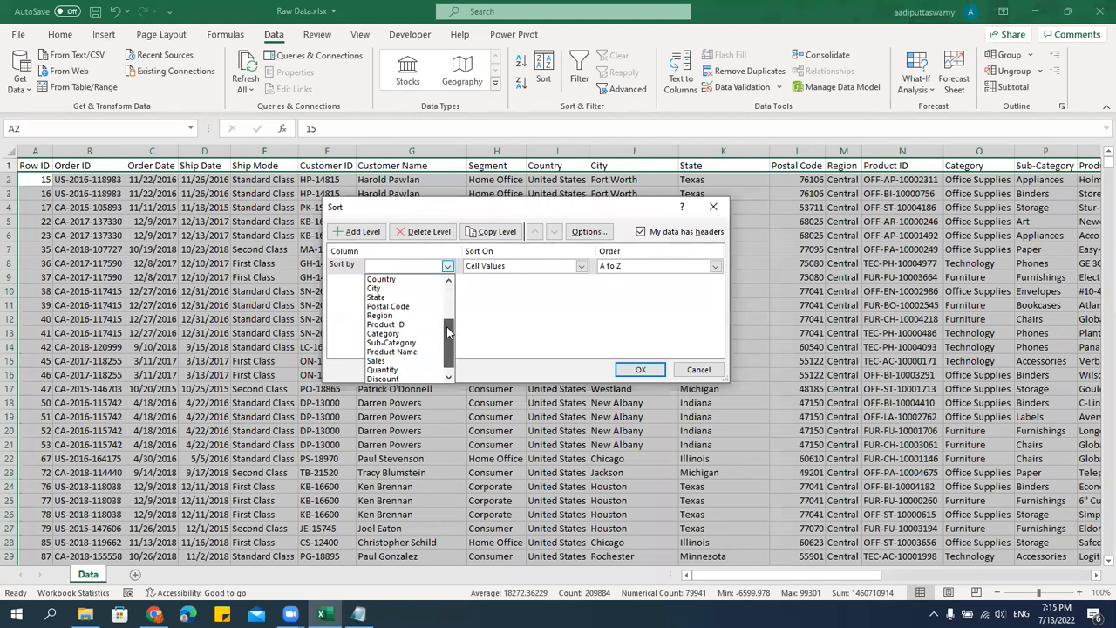
{"action": "scroll", "coordinate": [406, 332], "scroll_direction": "up", "scroll_amount": 3}
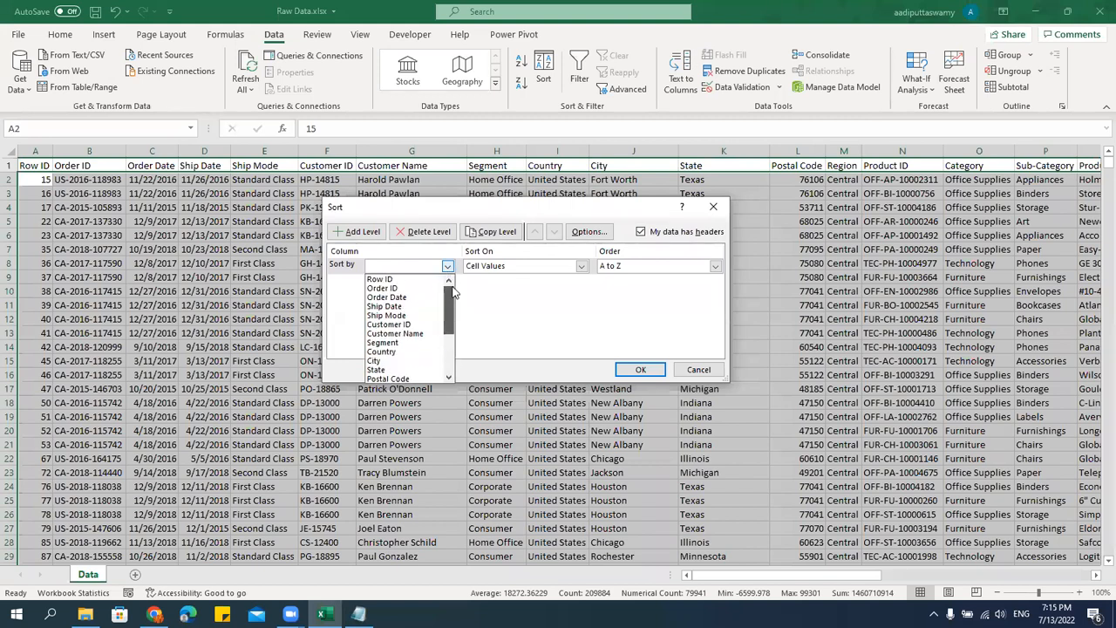
{"action": "left_click", "coordinate": [523, 323]}
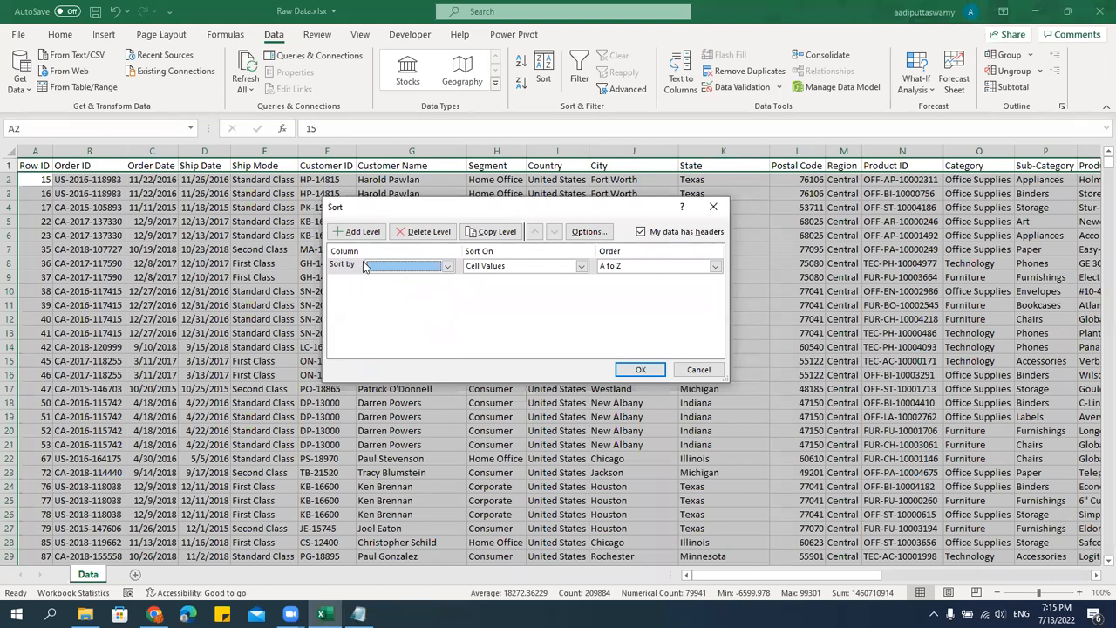
{"action": "left_click", "coordinate": [448, 266]}
{"action": "left_click", "coordinate": [514, 311]}
{"action": "left_click", "coordinate": [387, 267]}
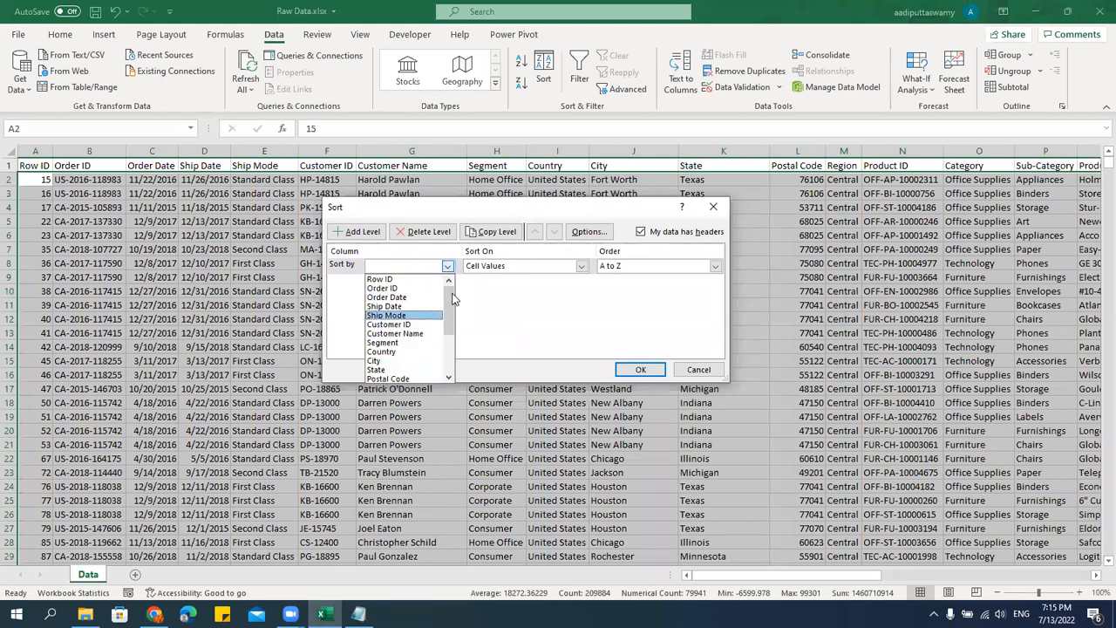
{"action": "left_click_drag", "start_coordinate": [455, 300], "coordinate": [458, 352]}
{"action": "left_click", "coordinate": [514, 310]}
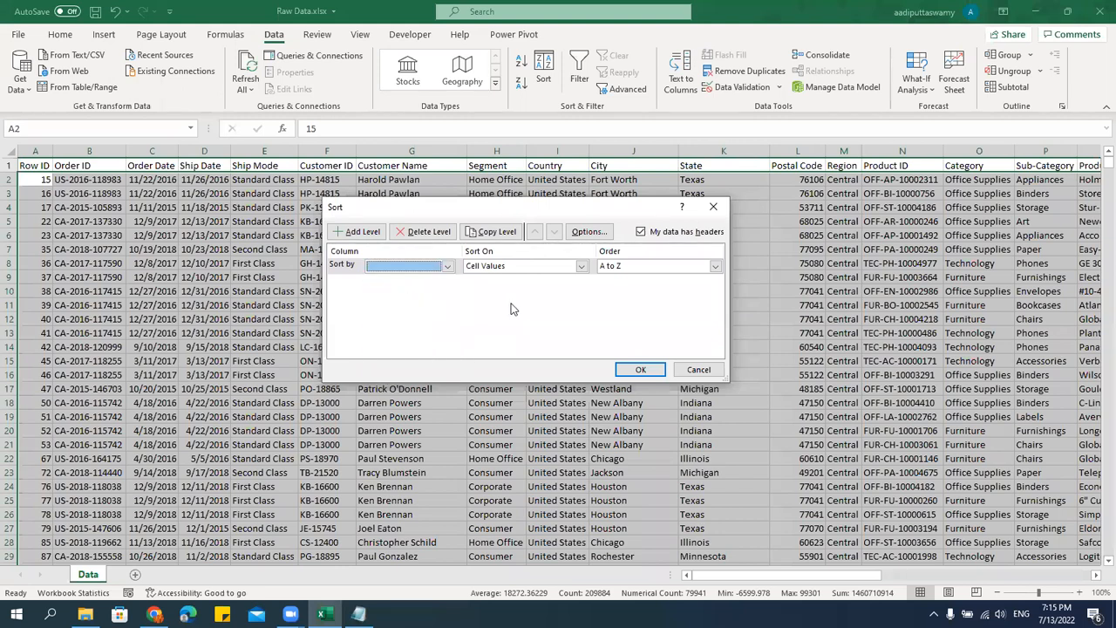
{"action": "left_click", "coordinate": [448, 266]}
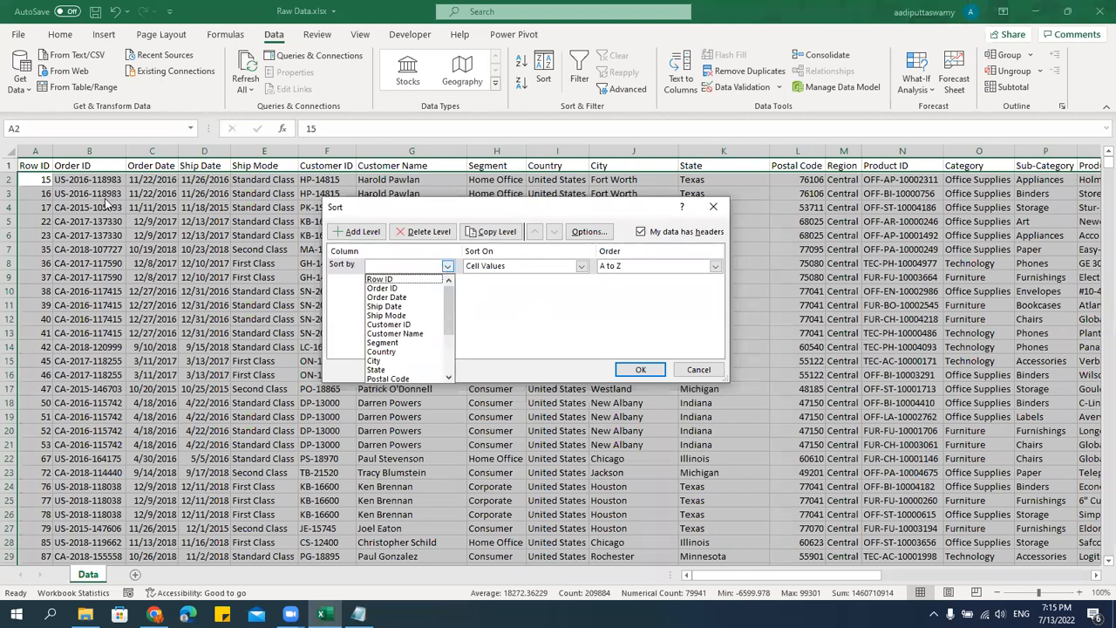
{"action": "left_click", "coordinate": [526, 320]}
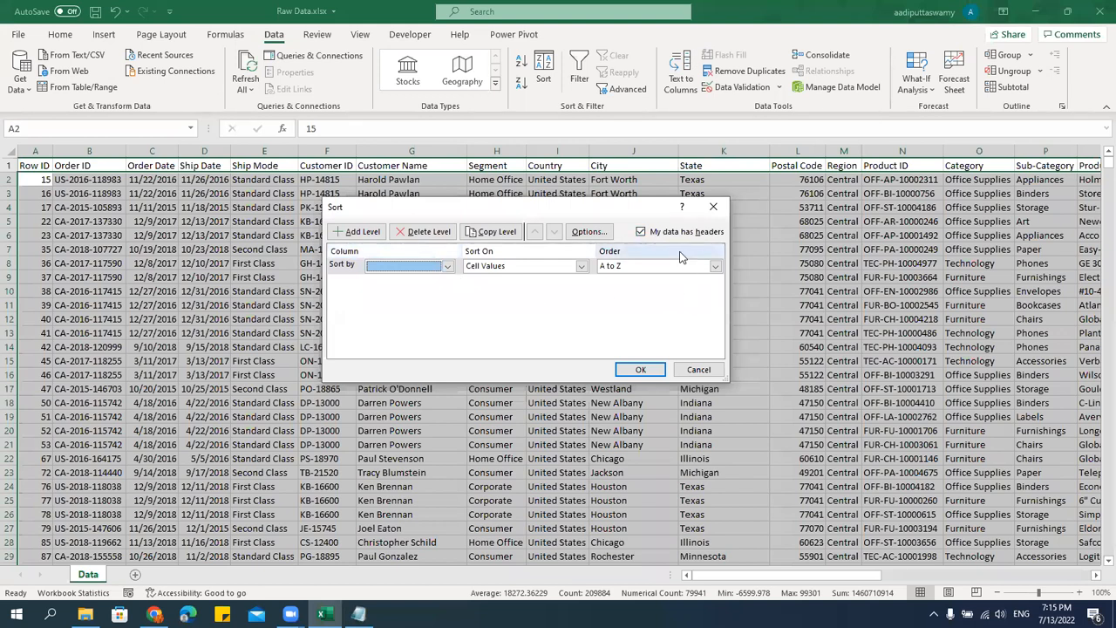
Turn off the data headers option, view the sort fields listed by column letter, and turn the option back on.
{"action": "left_click", "coordinate": [642, 234]}
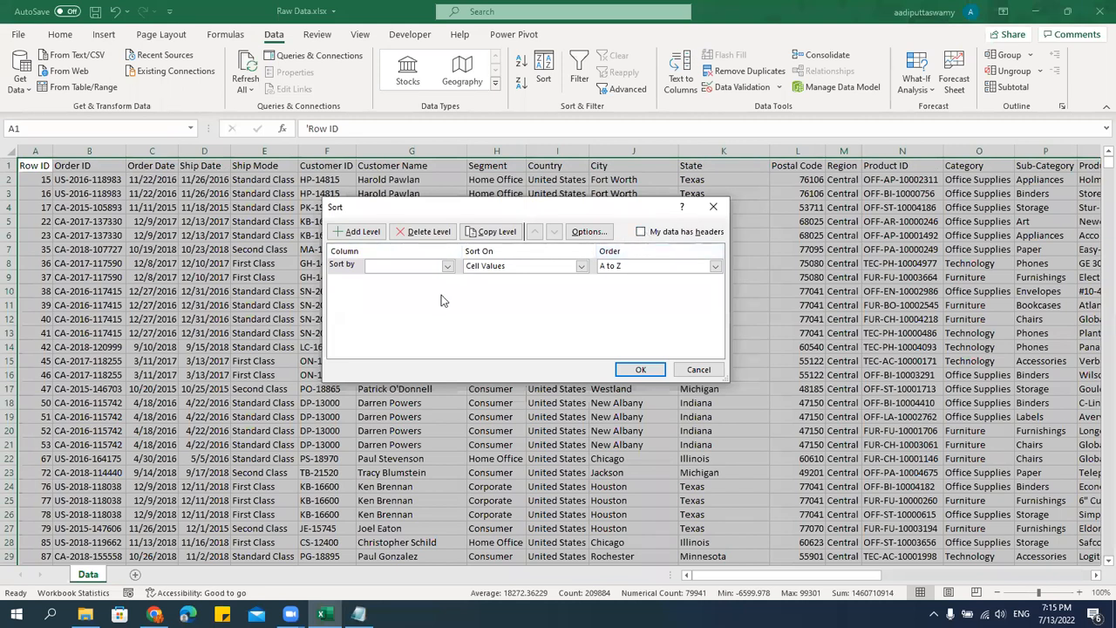
{"action": "left_click", "coordinate": [410, 269]}
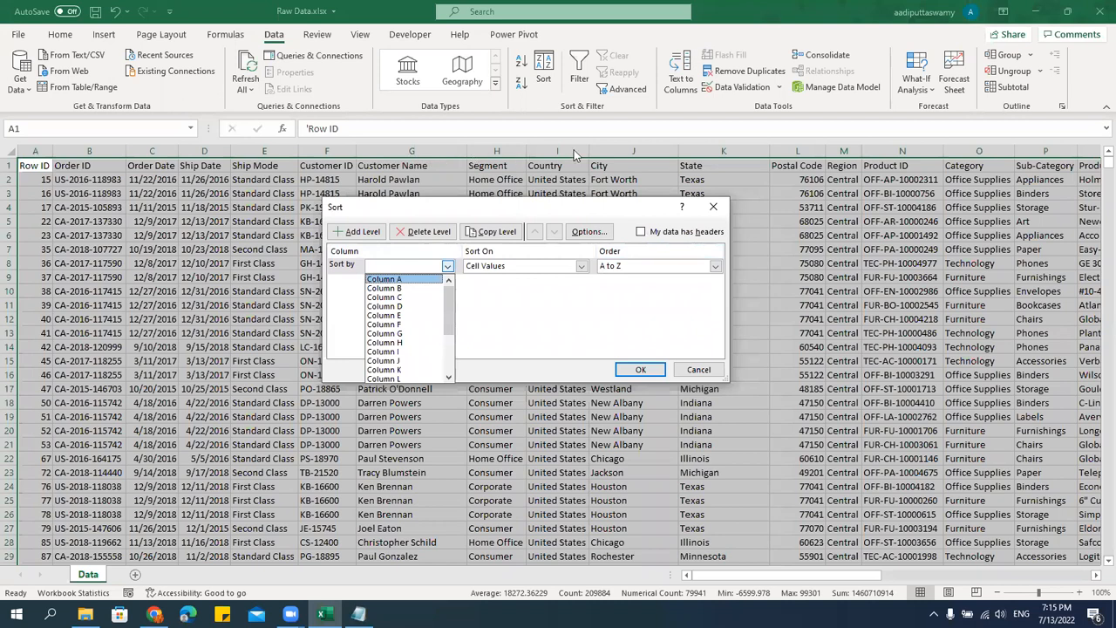
{"action": "left_click", "coordinate": [519, 329]}
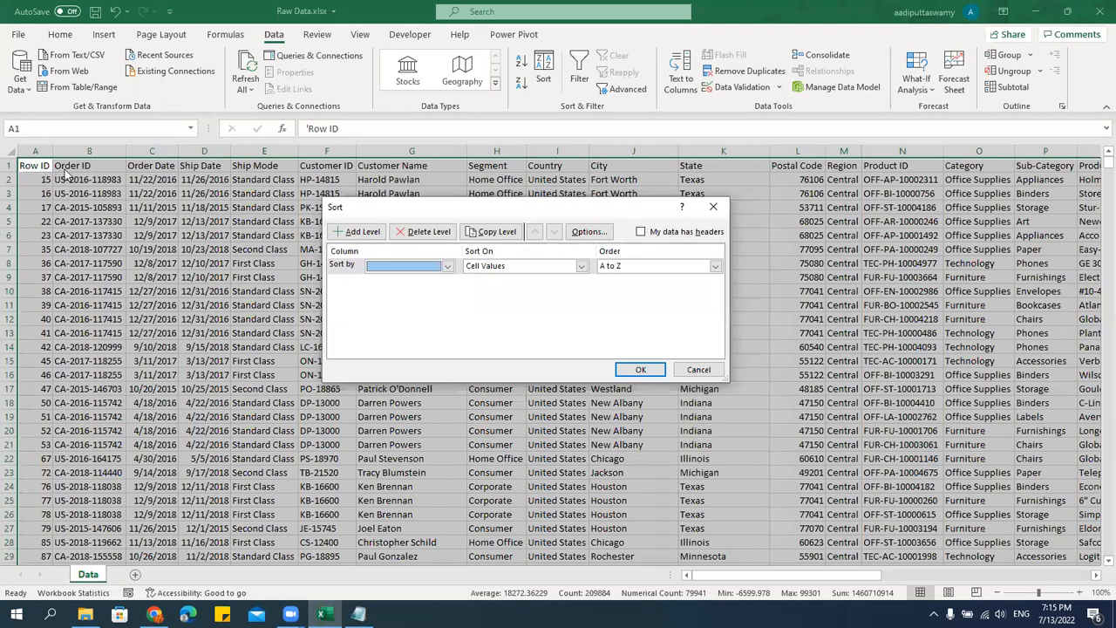
{"action": "left_click_drag", "start_coordinate": [378, 208], "coordinate": [610, 223]}
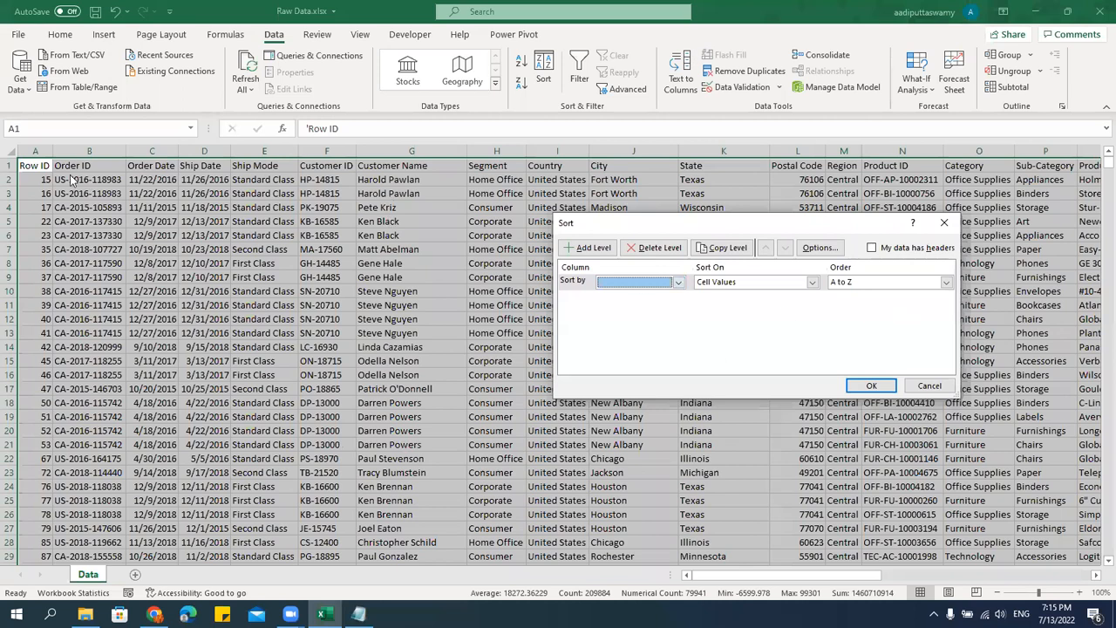
{"action": "left_click", "coordinate": [875, 250]}
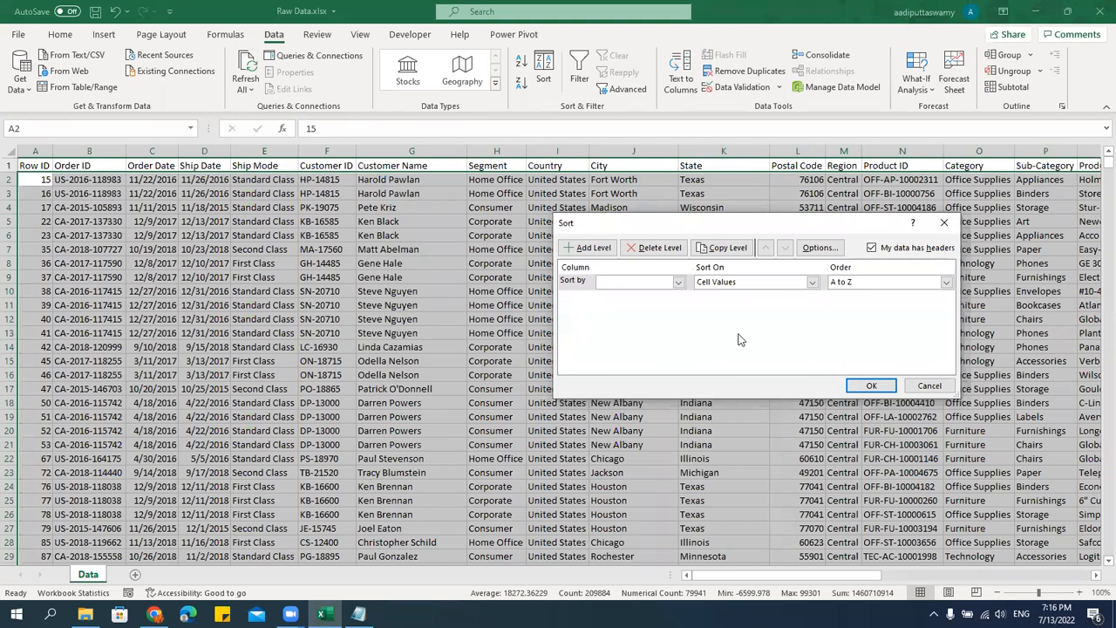
Set the sort level to the Customer Name column, sorting on Cell Values.
{"action": "left_click", "coordinate": [677, 282]}
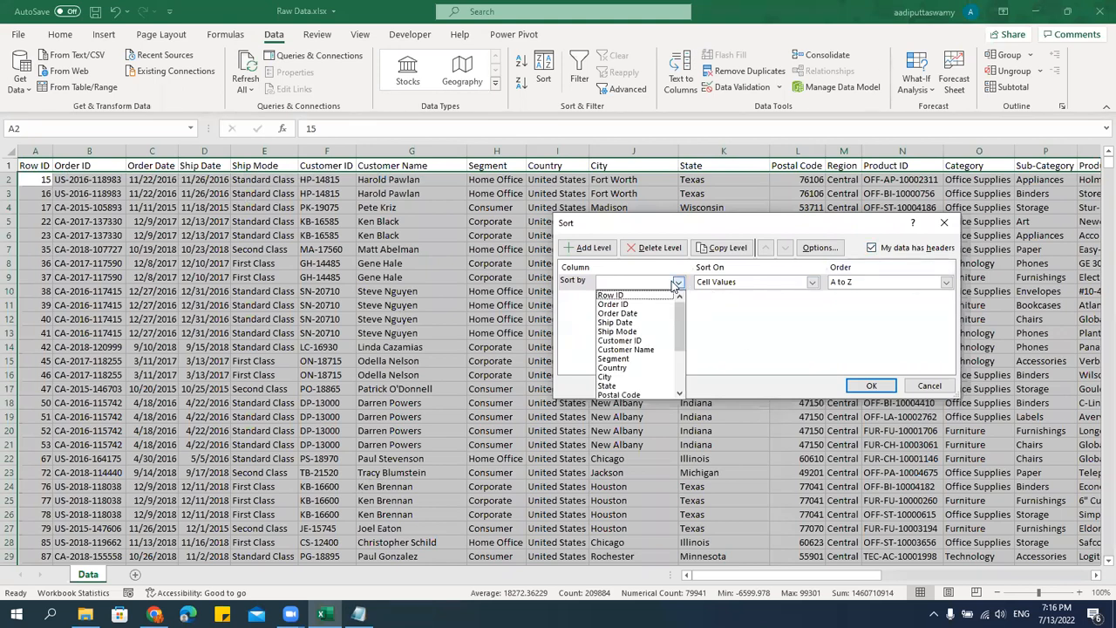
{"action": "left_click", "coordinate": [619, 350]}
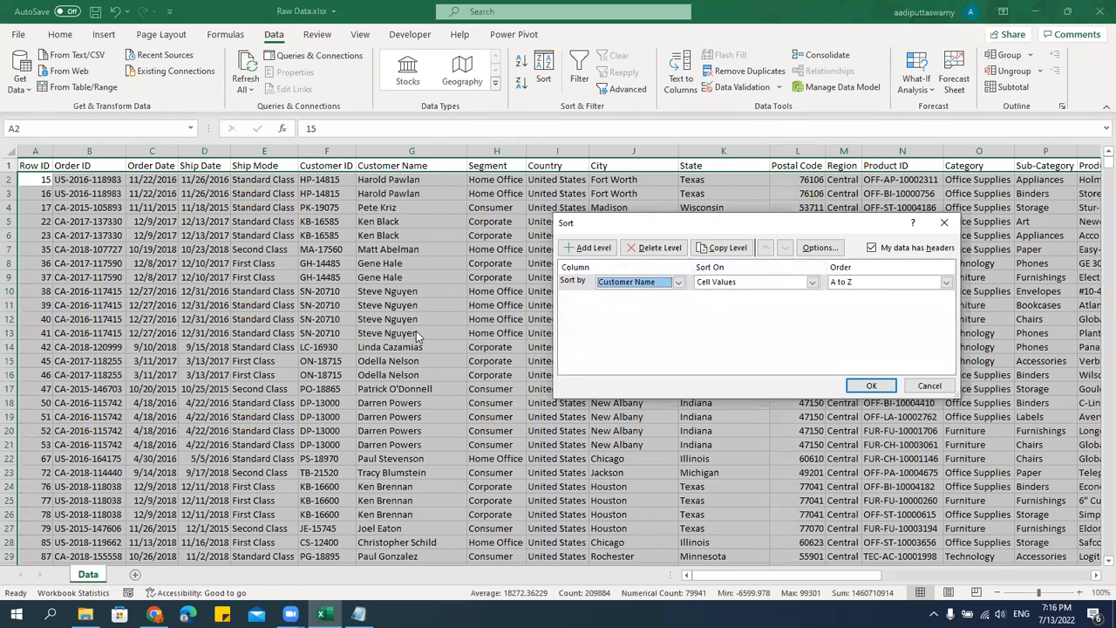
{"action": "left_click", "coordinate": [810, 285]}
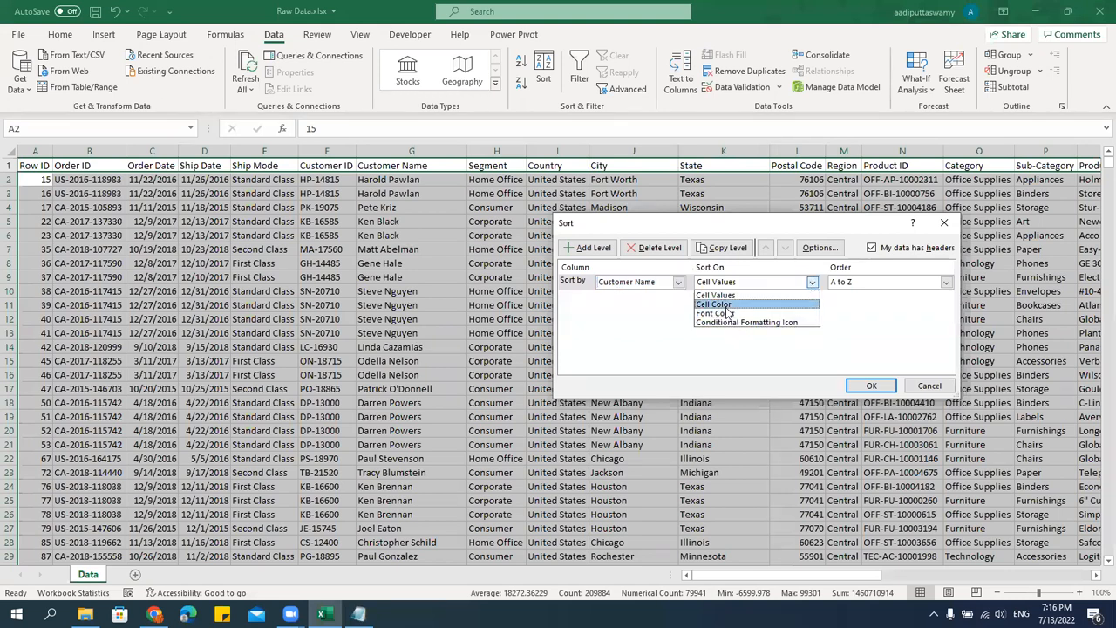
{"action": "left_click", "coordinate": [655, 328]}
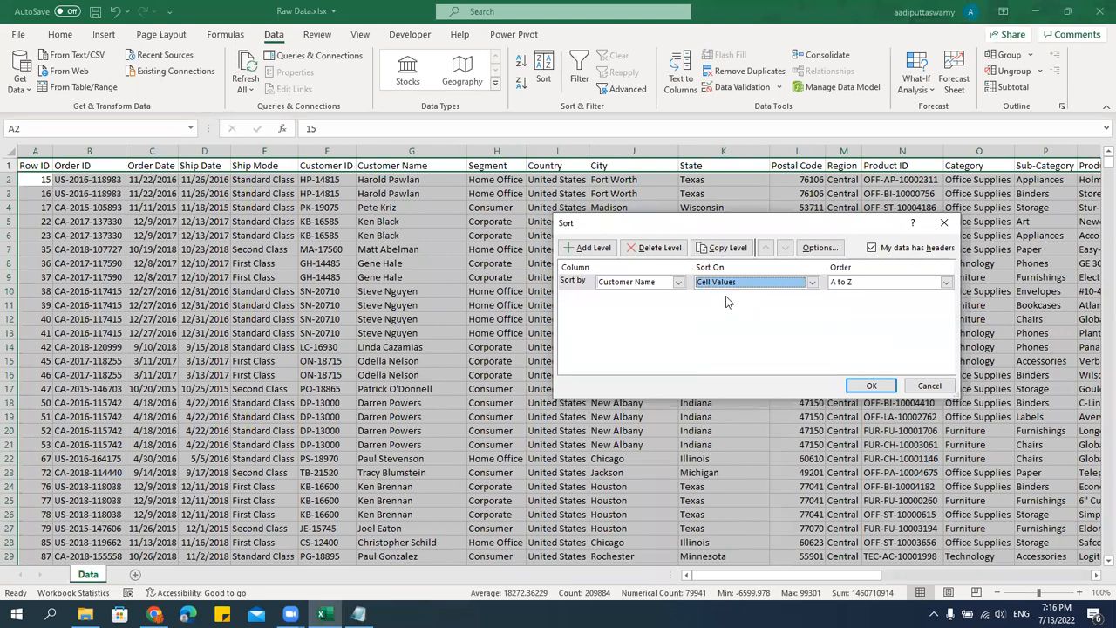
Set the sort order to A to Z and apply the sort to the selected data.
{"action": "left_click", "coordinate": [865, 284]}
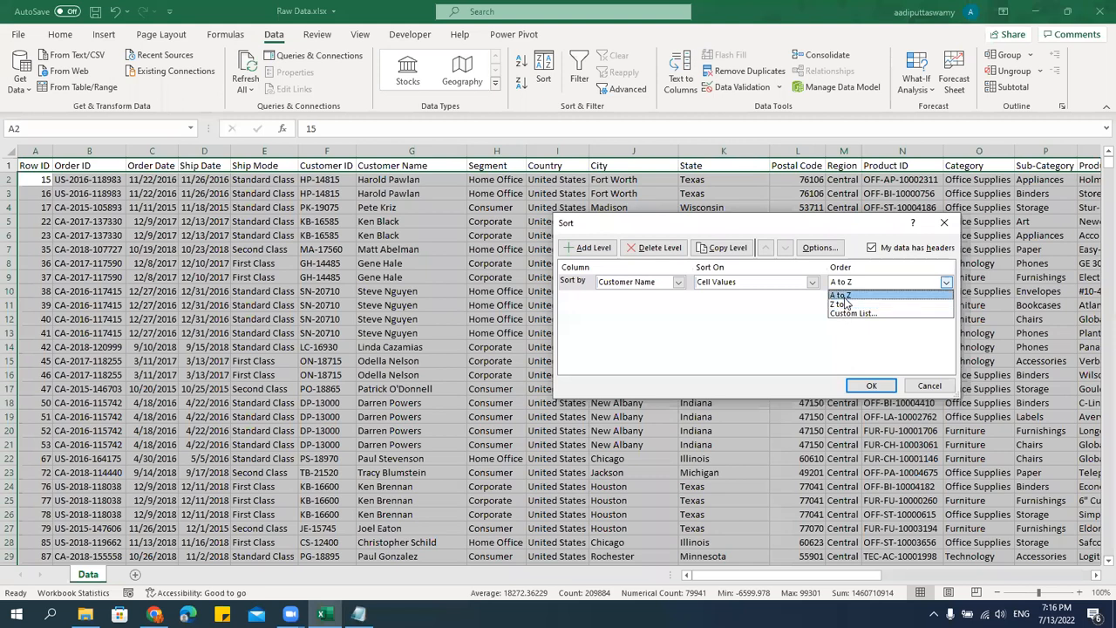
{"action": "left_click", "coordinate": [842, 295]}
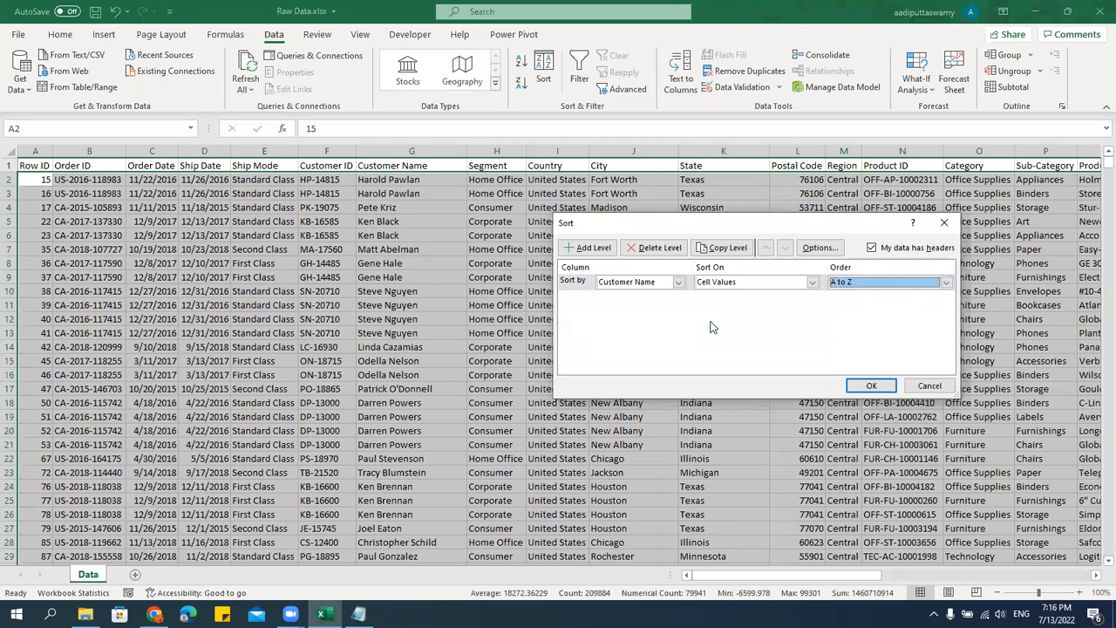
{"action": "left_click", "coordinate": [869, 284]}
{"action": "left_click", "coordinate": [860, 305]}
{"action": "left_click", "coordinate": [859, 283]}
{"action": "left_click", "coordinate": [851, 296]}
{"action": "left_click", "coordinate": [871, 385]}
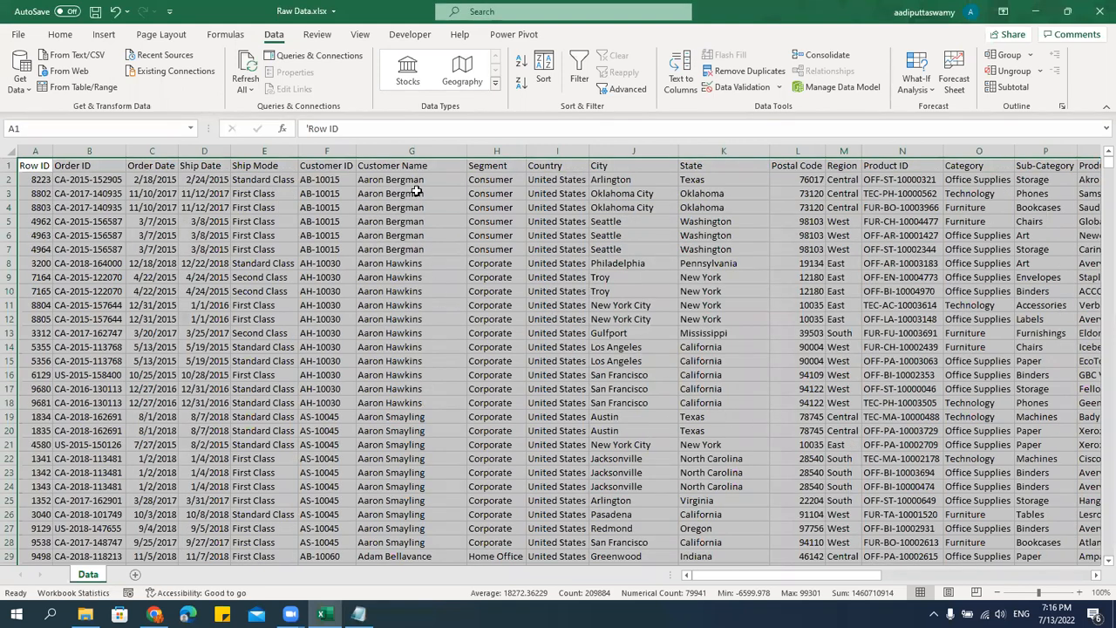
Examine the sorted Customer Name column from its first entries down to the last row and back at the start.
{"action": "left_click_drag", "start_coordinate": [420, 182], "coordinate": [421, 399]}
{"action": "scroll", "coordinate": [472, 373], "scroll_direction": "down", "scroll_amount": 8}
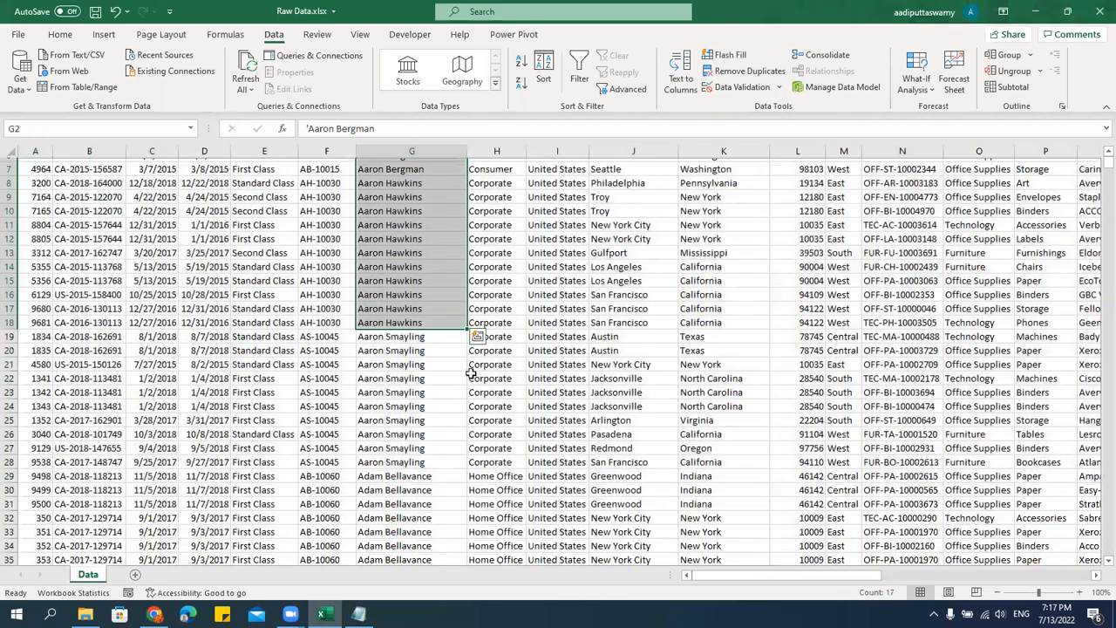
{"action": "scroll", "coordinate": [472, 374], "scroll_direction": "down", "scroll_amount": 19}
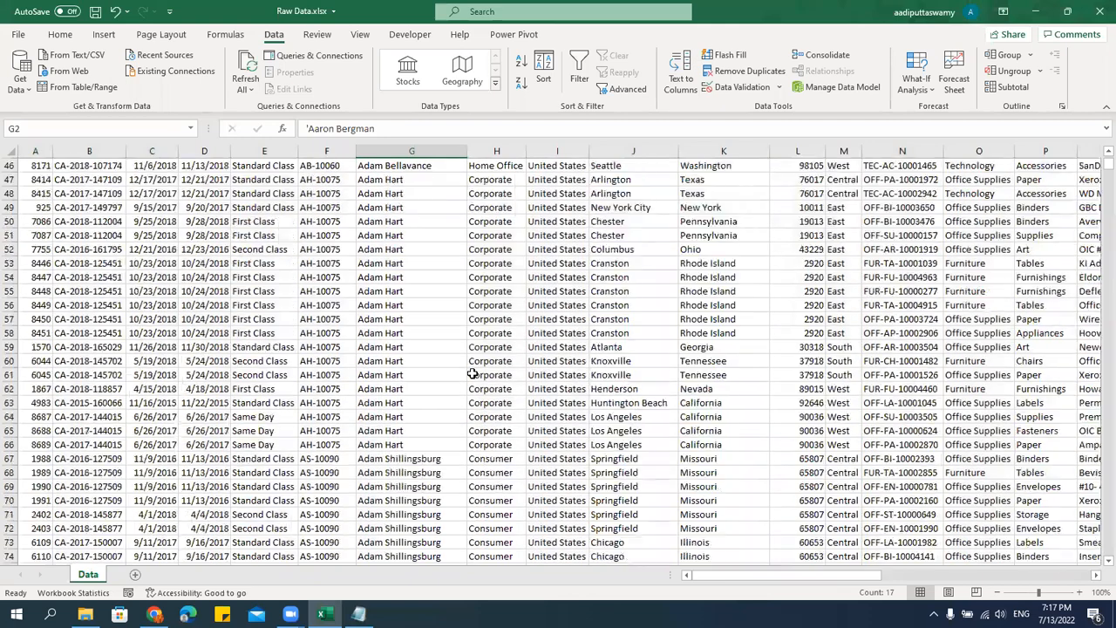
{"action": "left_click_drag", "start_coordinate": [1102, 169], "coordinate": [1096, 558]}
{"action": "left_click", "coordinate": [431, 526]}
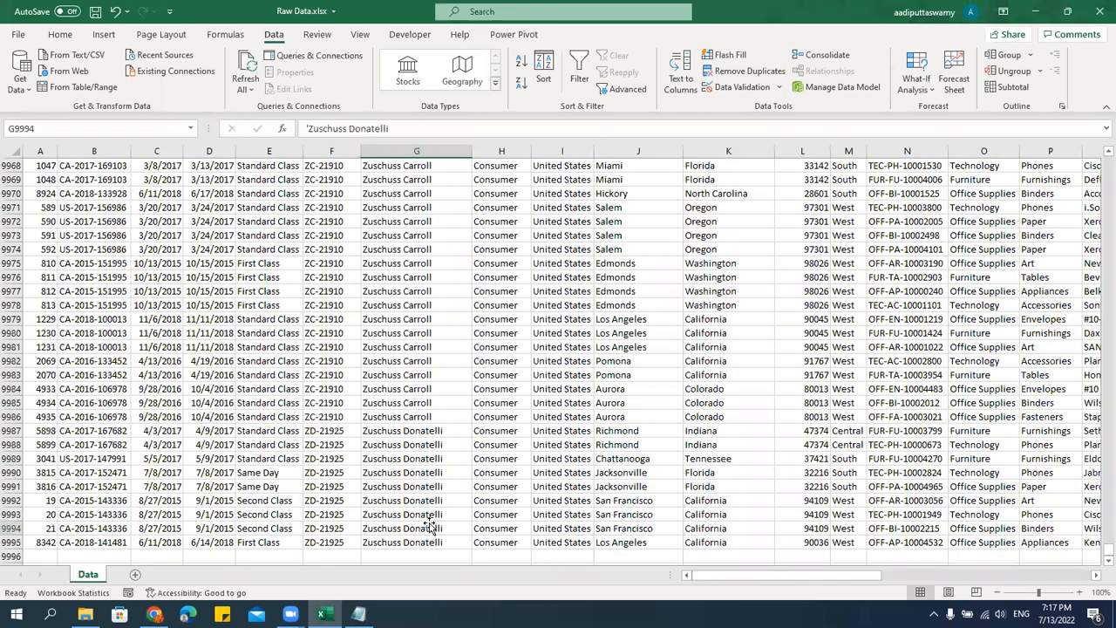
{"action": "key", "text": "ctrl+Up"}
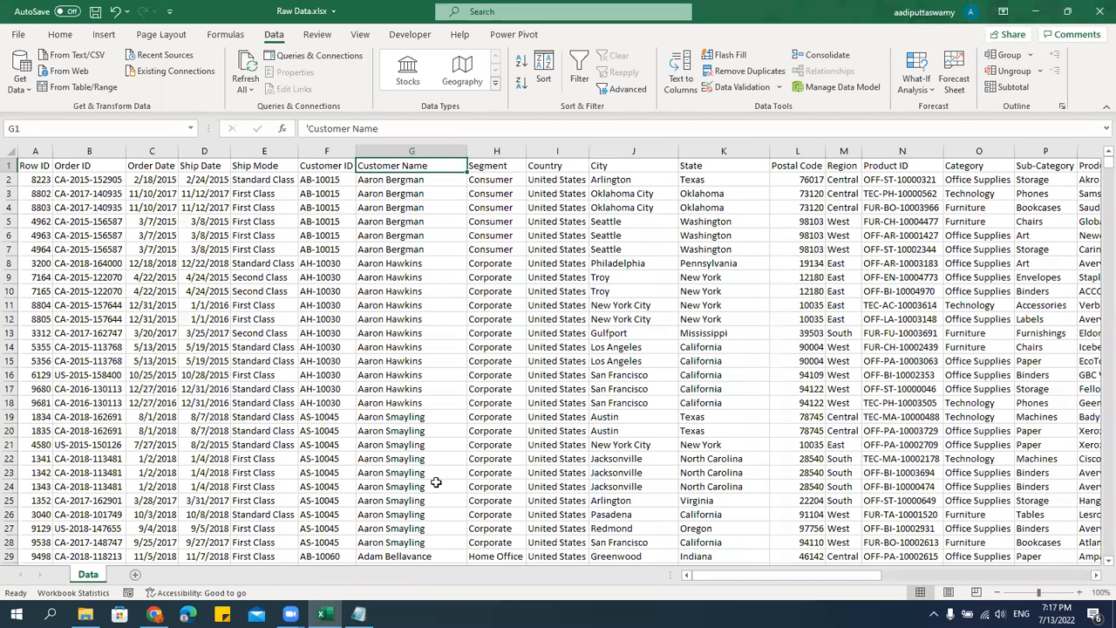
{"action": "key", "text": "Down"}
{"action": "key", "text": "Down"}
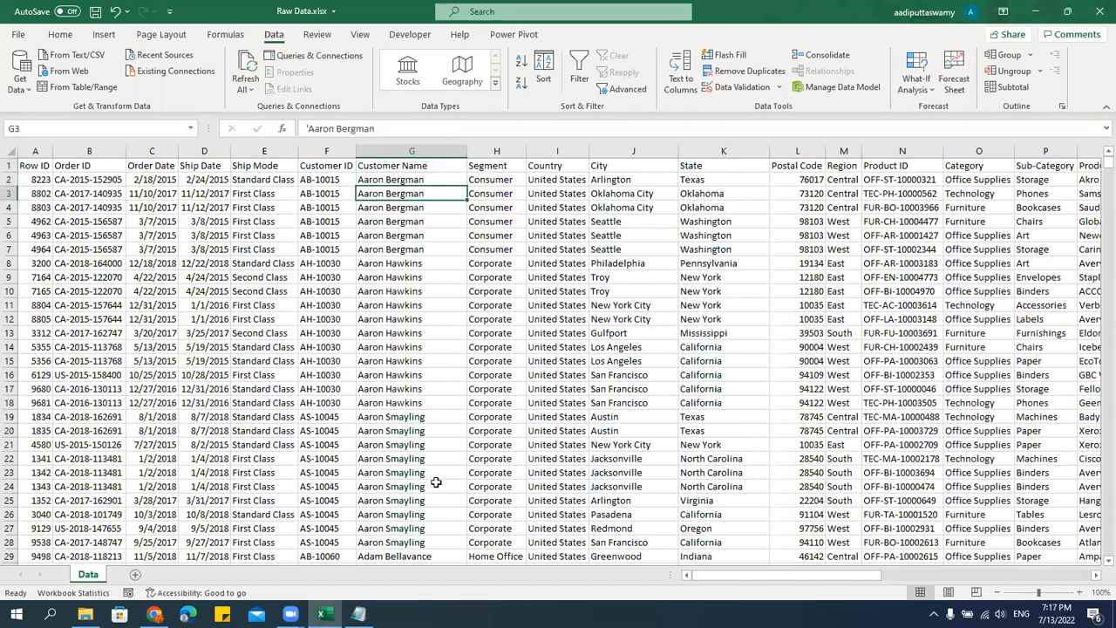
{"action": "scroll", "coordinate": [395, 420], "scroll_direction": "down", "scroll_amount": 9}
{"action": "scroll", "coordinate": [438, 442], "scroll_direction": "up", "scroll_amount": 9}
Select the full data table again, starting from the Row ID header.
{"action": "key", "text": "Up"}
{"action": "key", "text": "Up"}
{"action": "key", "text": "Left"}
{"action": "key", "text": "Left"}
{"action": "key", "text": "Left"}
{"action": "key", "text": "Left"}
{"action": "key", "text": "Left"}
{"action": "key", "text": "Left"}
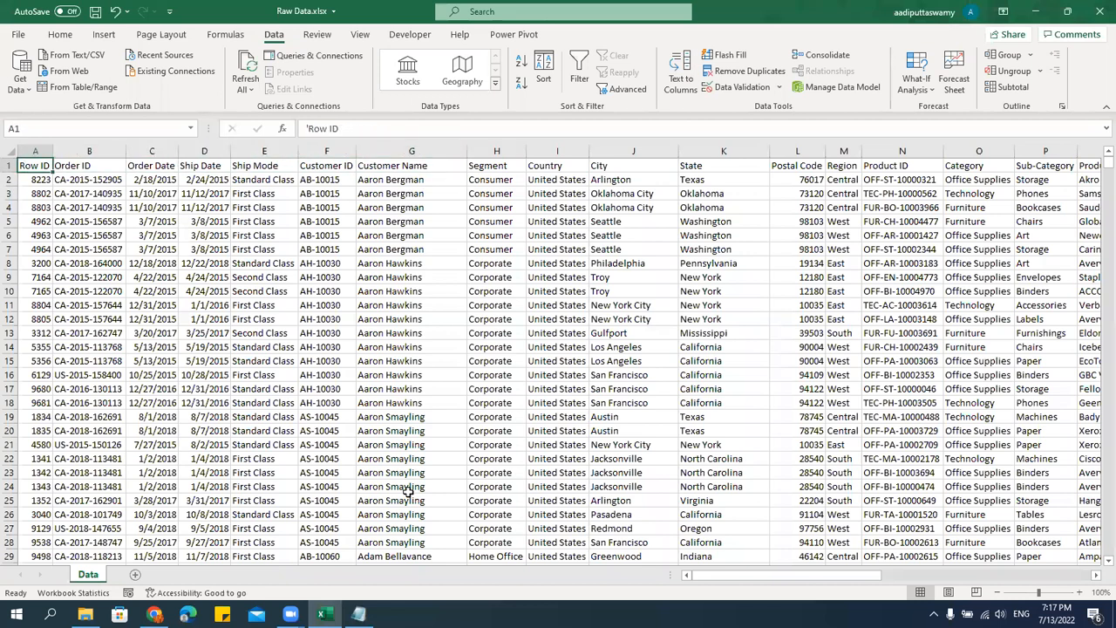
{"action": "key", "text": "ctrl+shift+Right"}
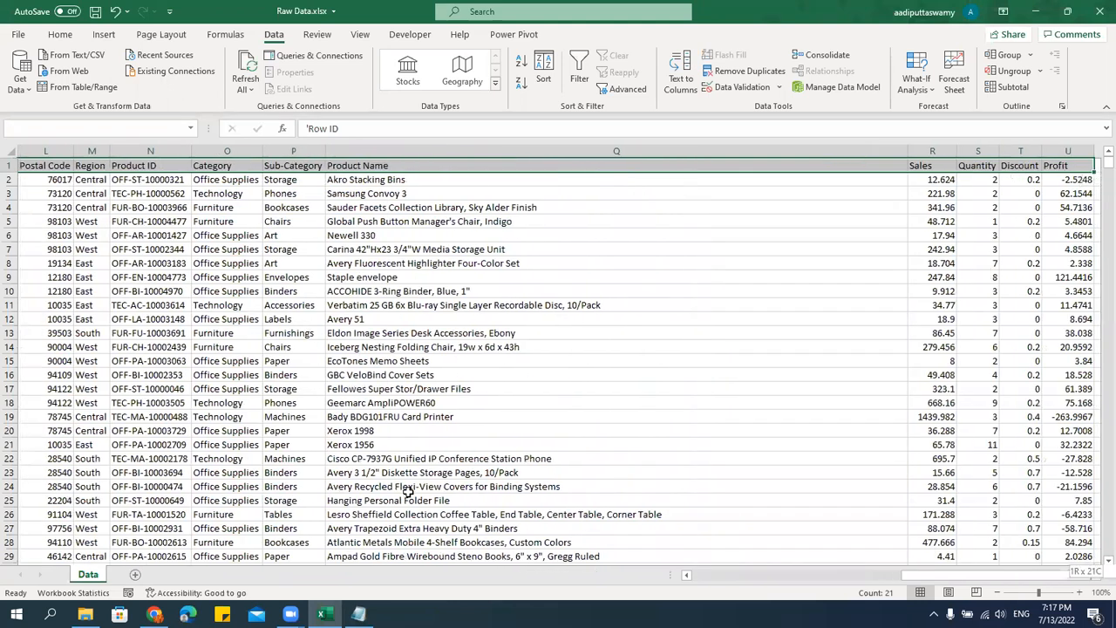
{"action": "key", "text": "ctrl+shift+Down"}
Replace the existing sort level with a new one and sort the data by Region, A to Z.
{"action": "left_click", "coordinate": [544, 70]}
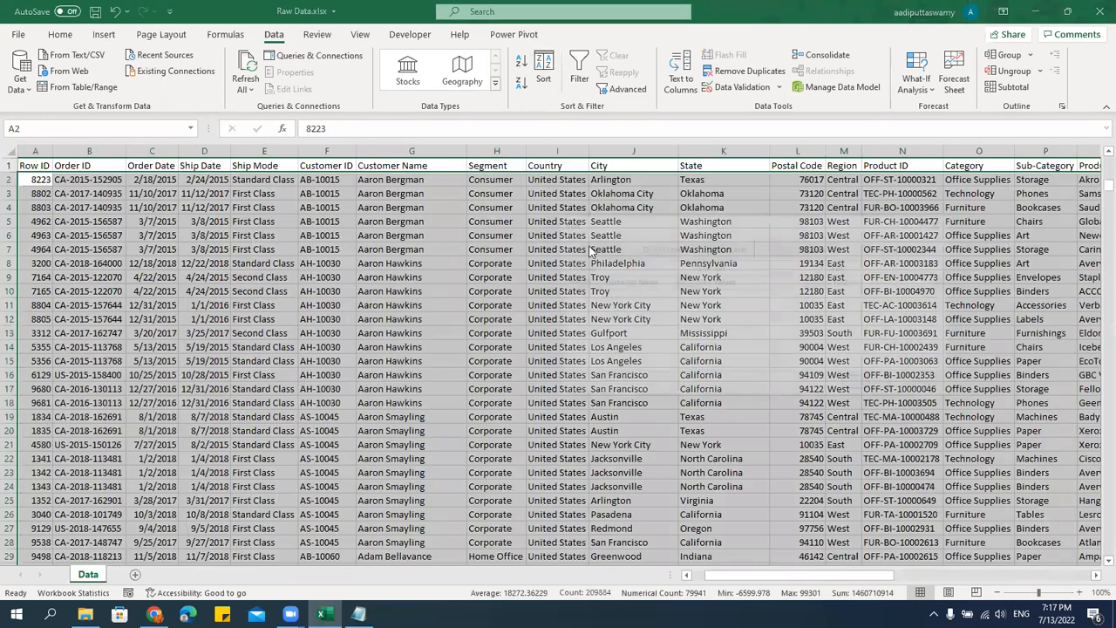
{"action": "left_click", "coordinate": [660, 250]}
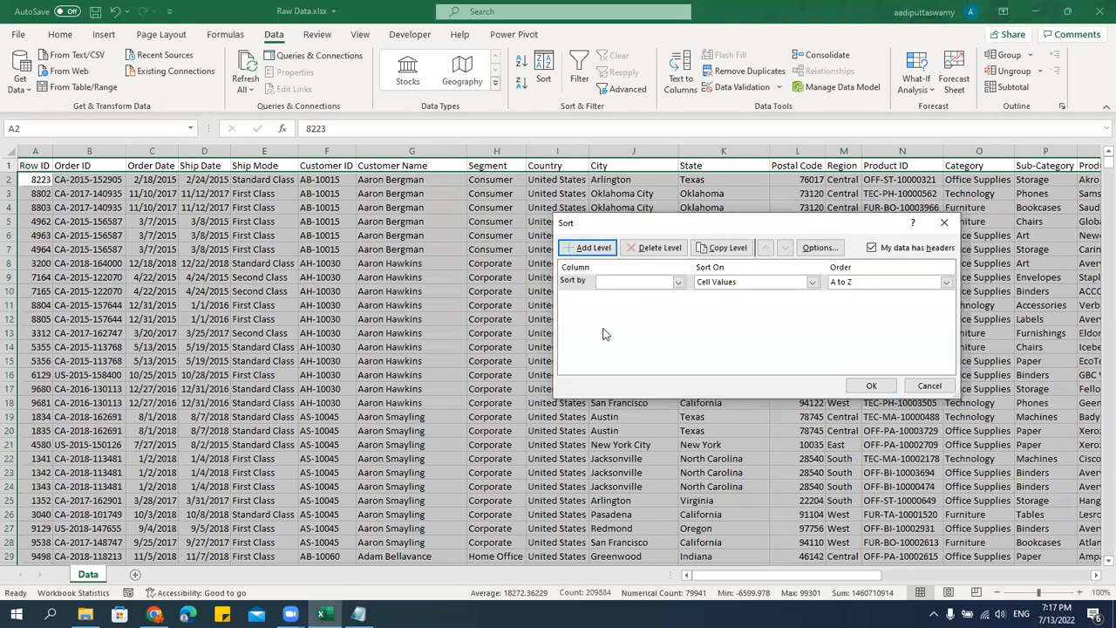
{"action": "left_click", "coordinate": [667, 284]}
{"action": "scroll", "coordinate": [650, 394], "scroll_direction": "down", "scroll_amount": 1}
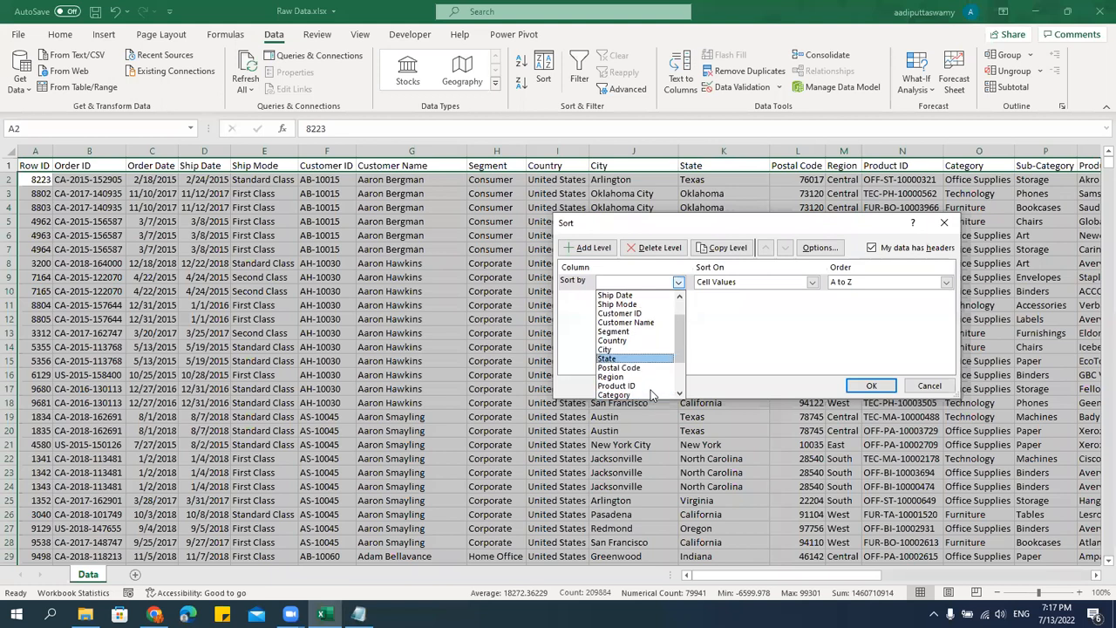
{"action": "scroll", "coordinate": [653, 394], "scroll_direction": "down", "scroll_amount": 2}
{"action": "left_click", "coordinate": [611, 321]}
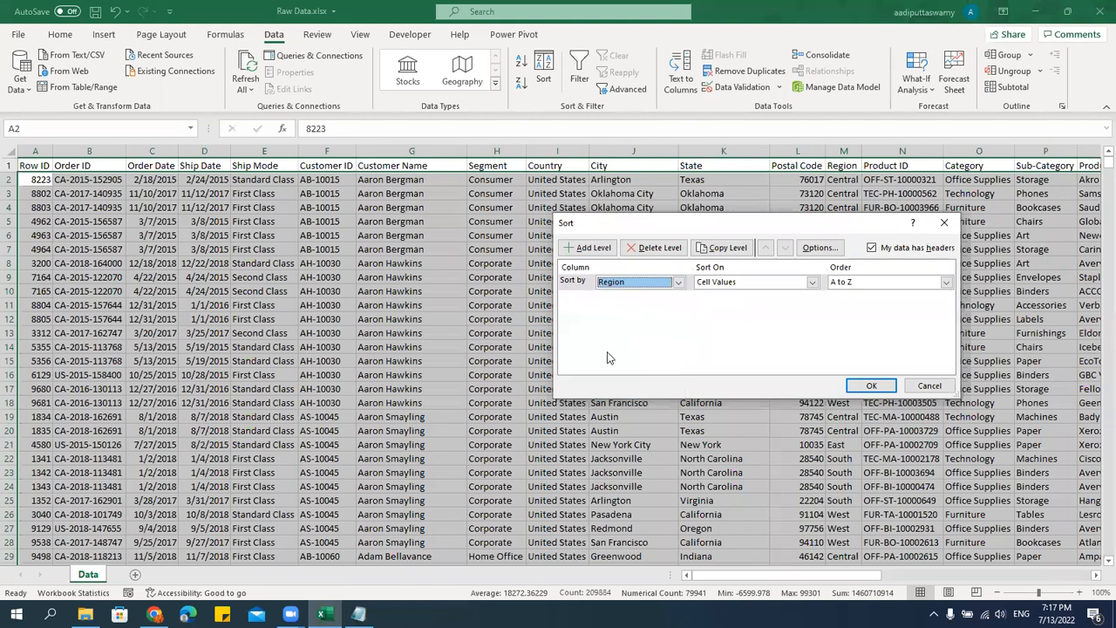
{"action": "left_click", "coordinate": [895, 388]}
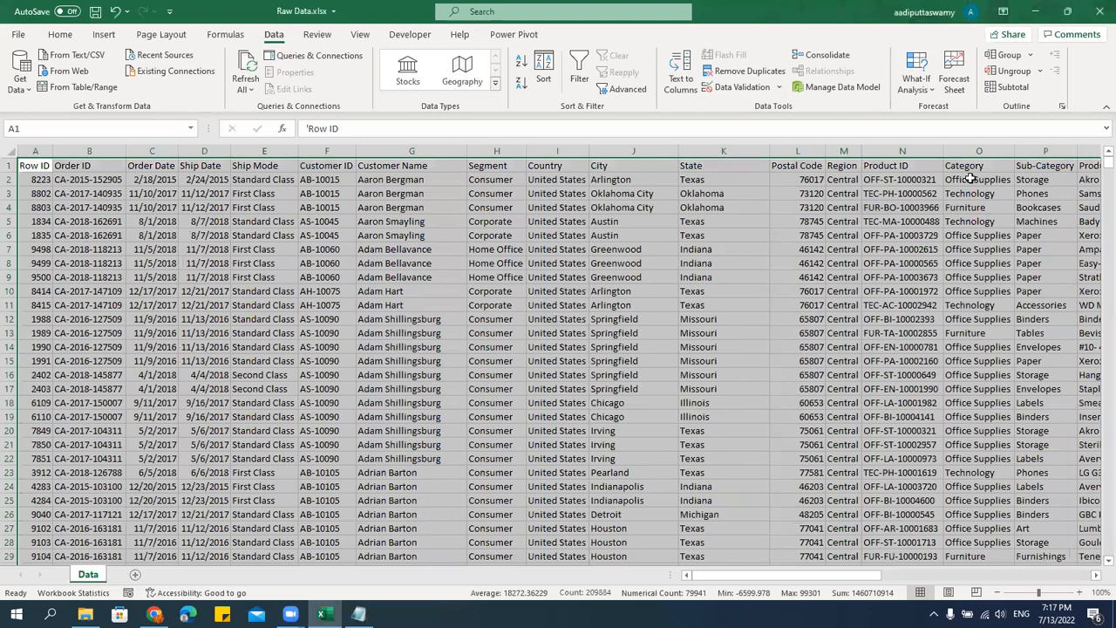
Look across the first record's columns between Region and Quantity in the sorted data.
{"action": "left_click", "coordinate": [970, 178]}
{"action": "key", "text": "Right"}
{"action": "key", "text": "Right"}
{"action": "key", "text": "Right"}
{"action": "key", "text": "Right"}
{"action": "key", "text": "Right"}
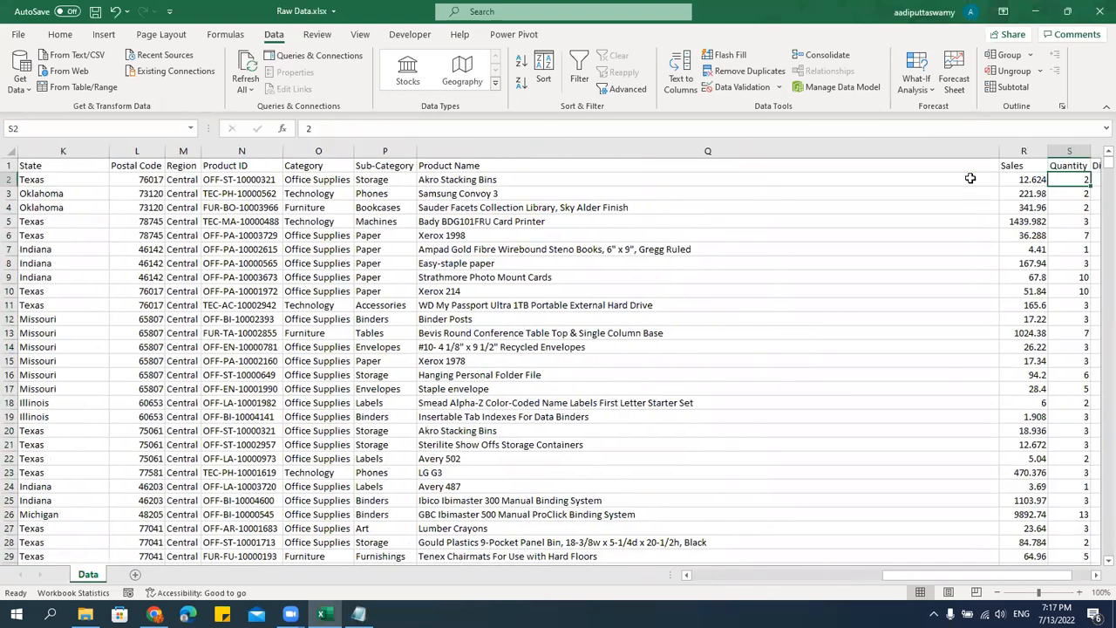
{"action": "key", "text": "Right"}
{"action": "key", "text": "Left"}
{"action": "key", "text": "Left"}
{"action": "key", "text": "Left"}
{"action": "key", "text": "Left"}
{"action": "key", "text": "Left"}
{"action": "key", "text": "Left"}
{"action": "key", "text": "Left"}
{"action": "key", "text": "Left"}
{"action": "key", "text": "Left"}
{"action": "key", "text": "Left"}
{"action": "key", "text": "Left"}
{"action": "key", "text": "Right"}
{"action": "key", "text": "Right"}
{"action": "key", "text": "Right"}
{"action": "key", "text": "Right"}
{"action": "key", "text": "Right"}
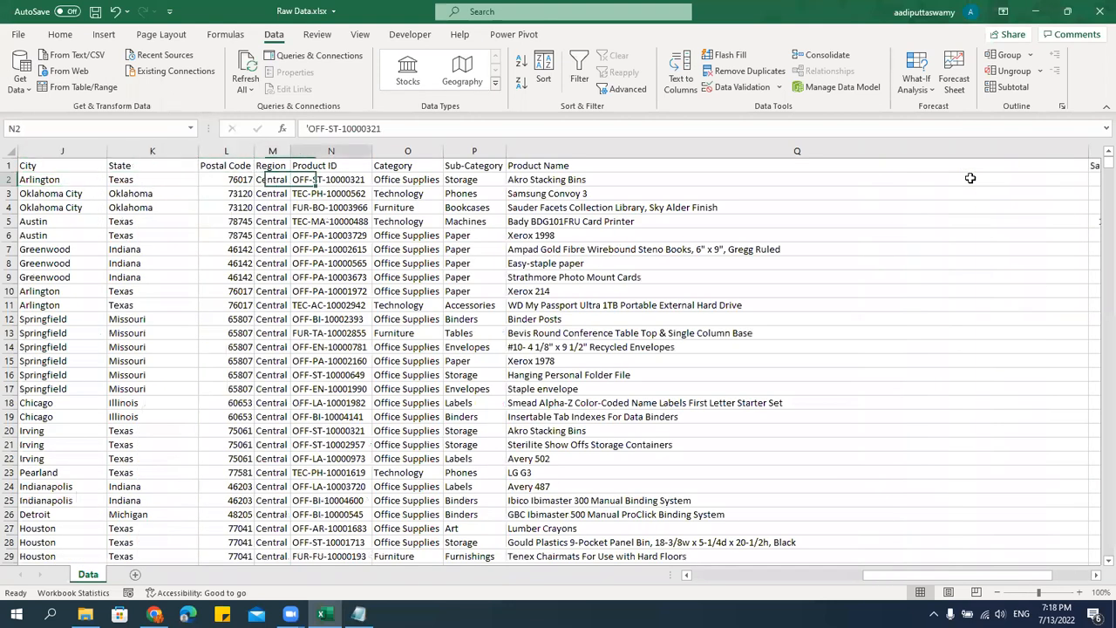
Move the entire Region column between the City and State columns.
{"action": "key", "text": "Left"}
{"action": "key", "text": "Left"}
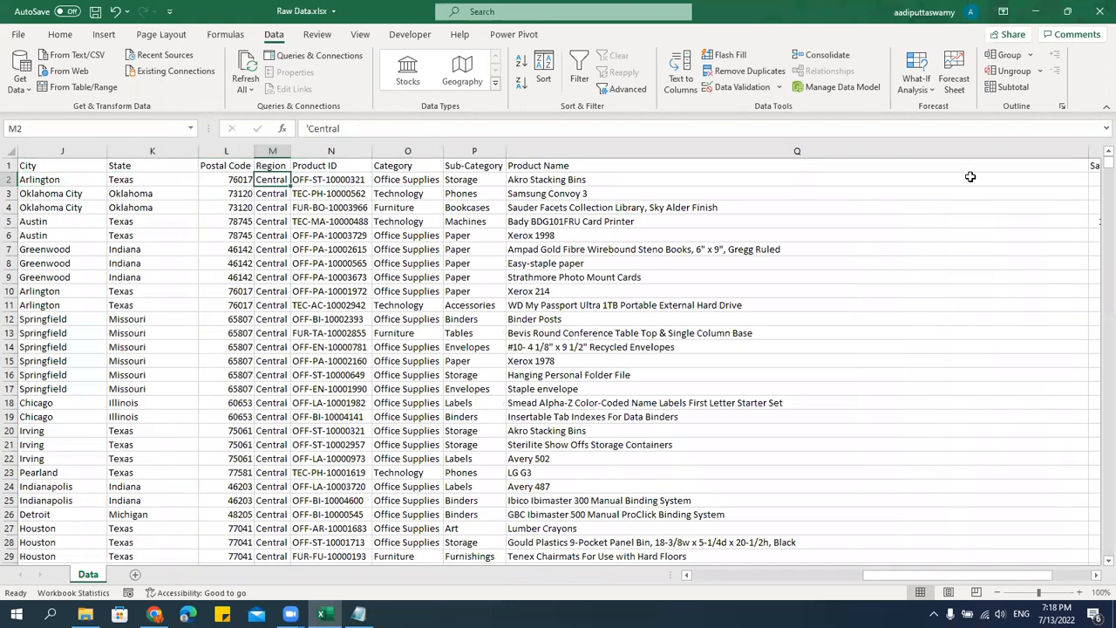
{"action": "left_click_drag", "start_coordinate": [290, 156], "coordinate": [162, 213]}
{"action": "left_click", "coordinate": [279, 153]}
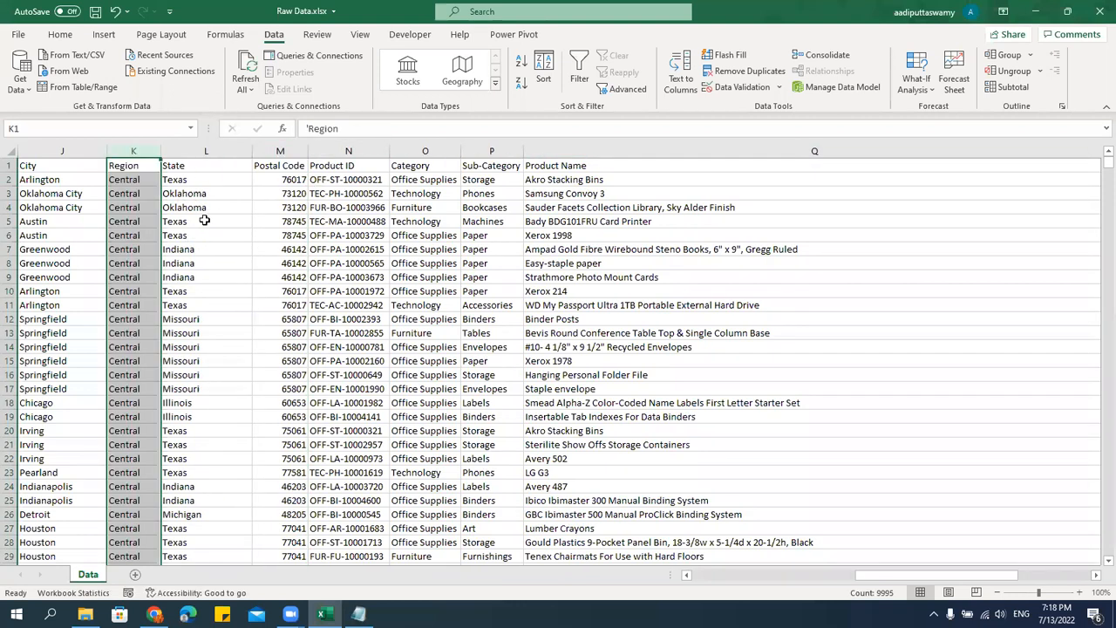
Compare the entries in the Region and State columns to check how the states are ordered within a region.
{"action": "left_click", "coordinate": [151, 183]}
{"action": "scroll", "coordinate": [137, 429], "scroll_direction": "down", "scroll_amount": 2}
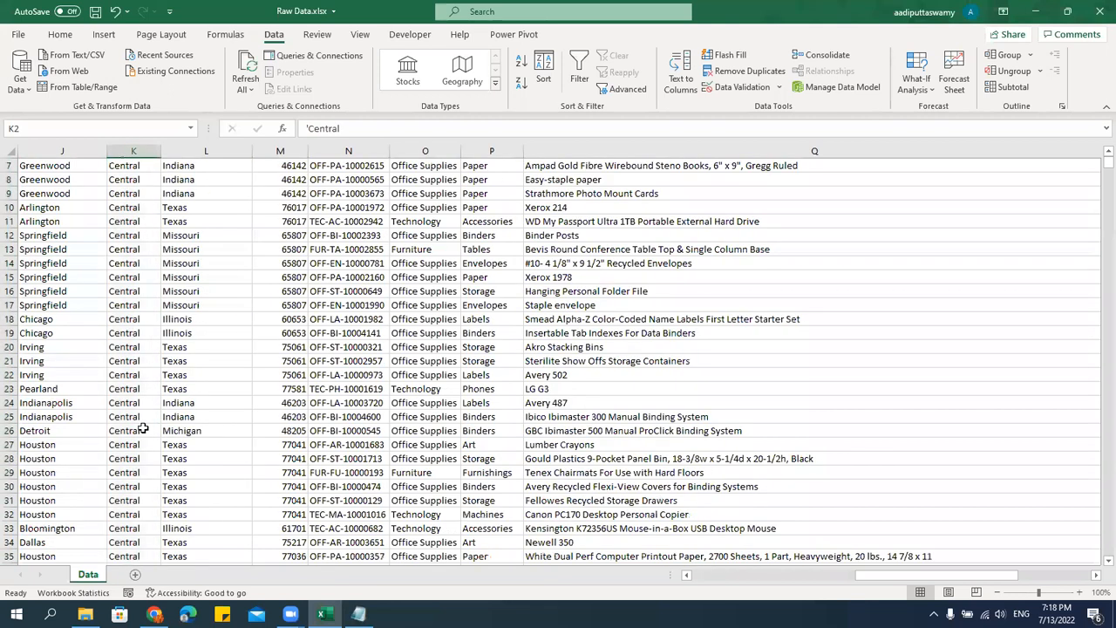
{"action": "scroll", "coordinate": [144, 428], "scroll_direction": "up", "scroll_amount": 2}
{"action": "left_click", "coordinate": [205, 333]}
{"action": "left_click_drag", "start_coordinate": [872, 576], "coordinate": [783, 580]}
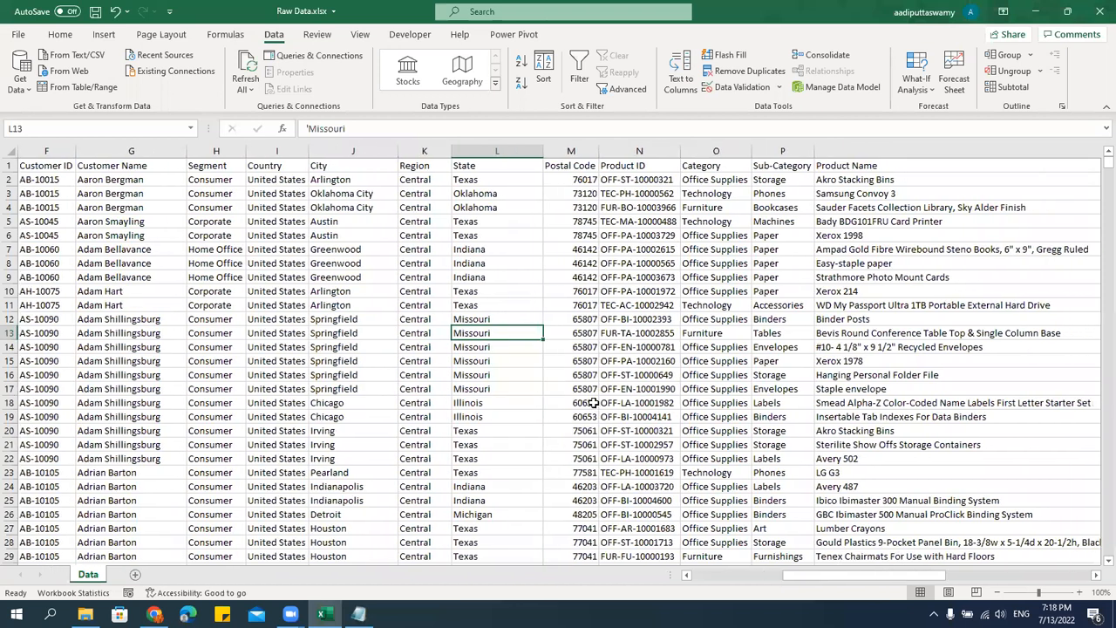
{"action": "left_click_drag", "start_coordinate": [471, 181], "coordinate": [484, 409]}
{"action": "left_click", "coordinate": [481, 291]}
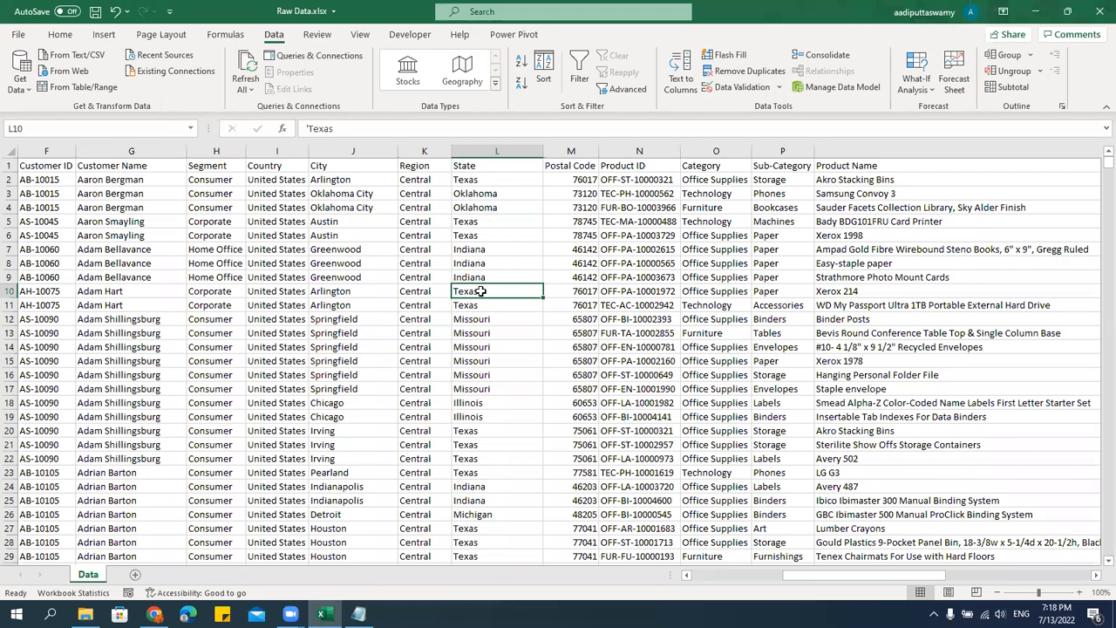
Select the whole rearranged table from the Row ID header through the last row of data.
{"action": "key", "text": "ctrl+Up"}
{"action": "key", "text": "ctrl+Left"}
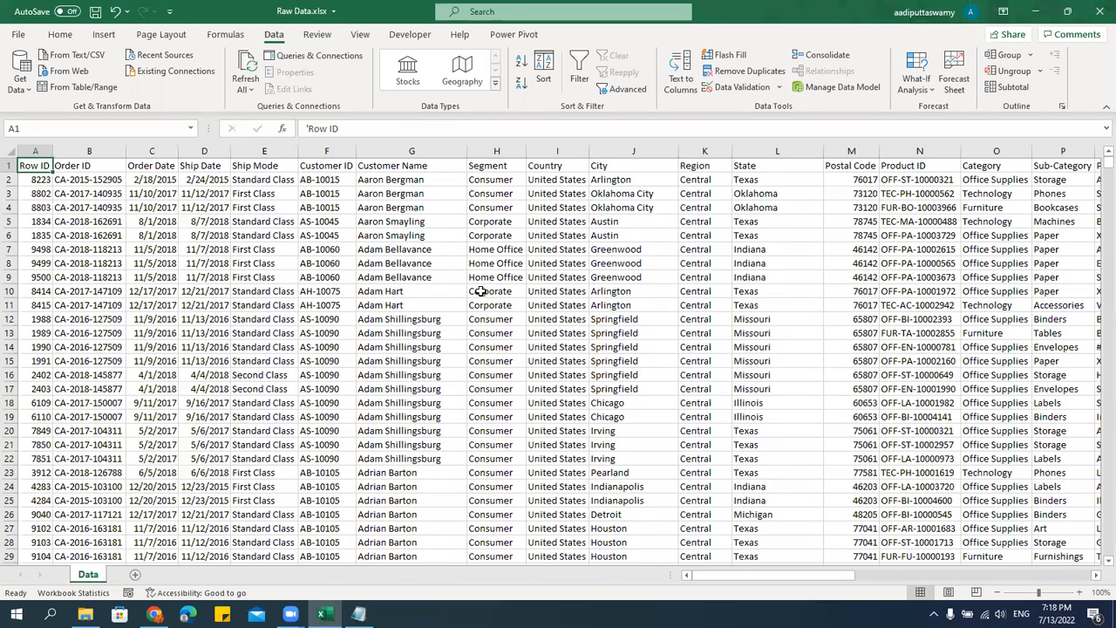
{"action": "key", "text": "ctrl+shift+Right"}
{"action": "key", "text": "ctrl+shift+Down"}
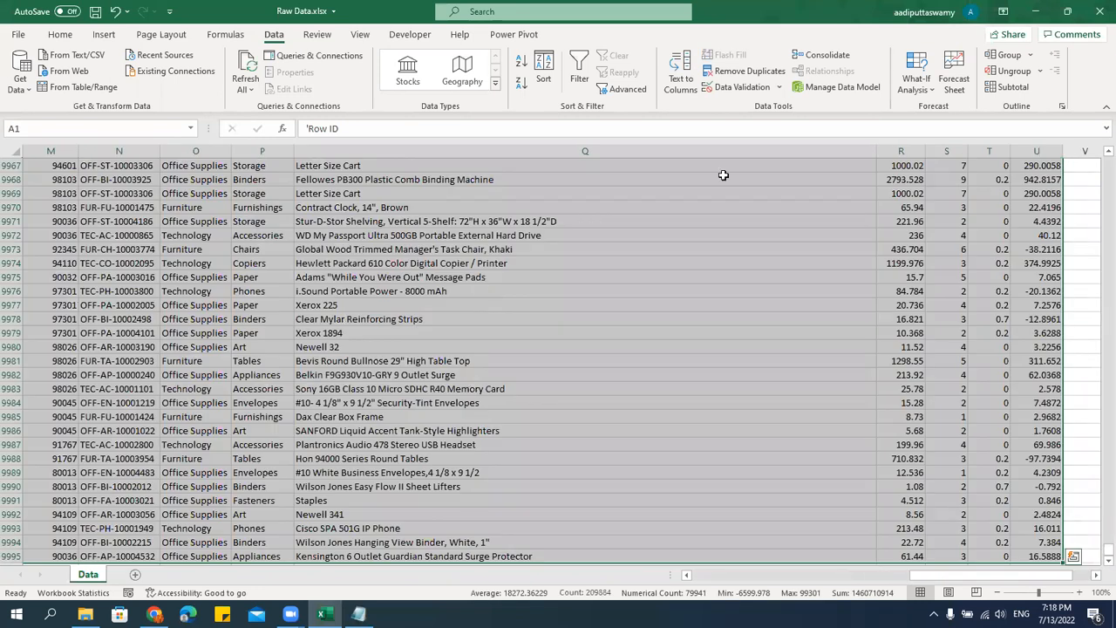
Sort the selected data by Region and then by State, both on cell values from A to Z.
{"action": "left_click", "coordinate": [544, 81]}
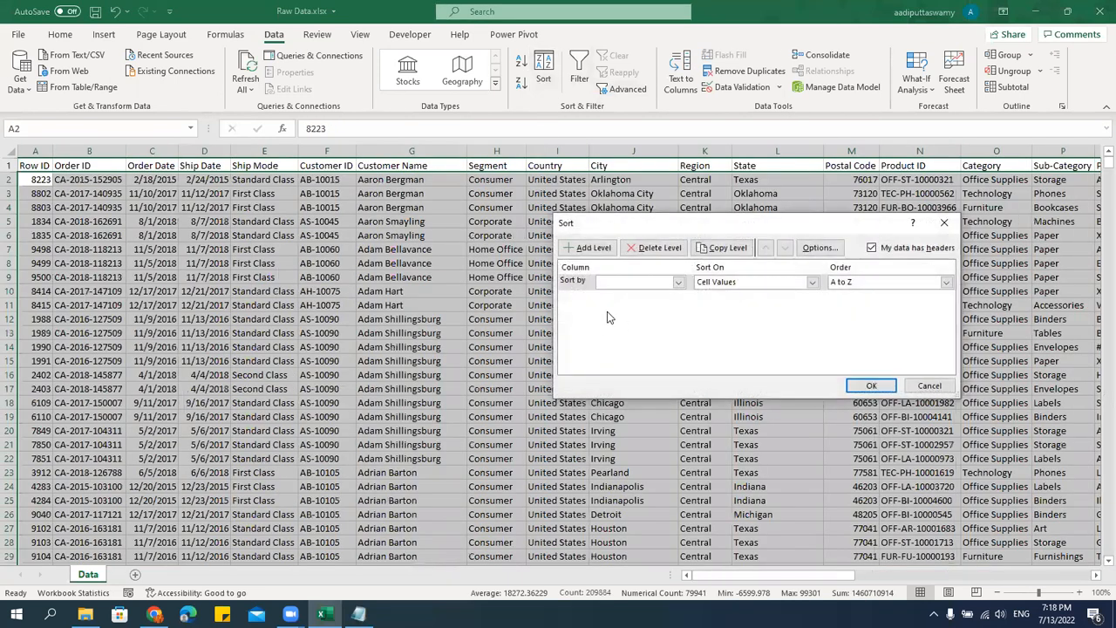
{"action": "left_click", "coordinate": [678, 286]}
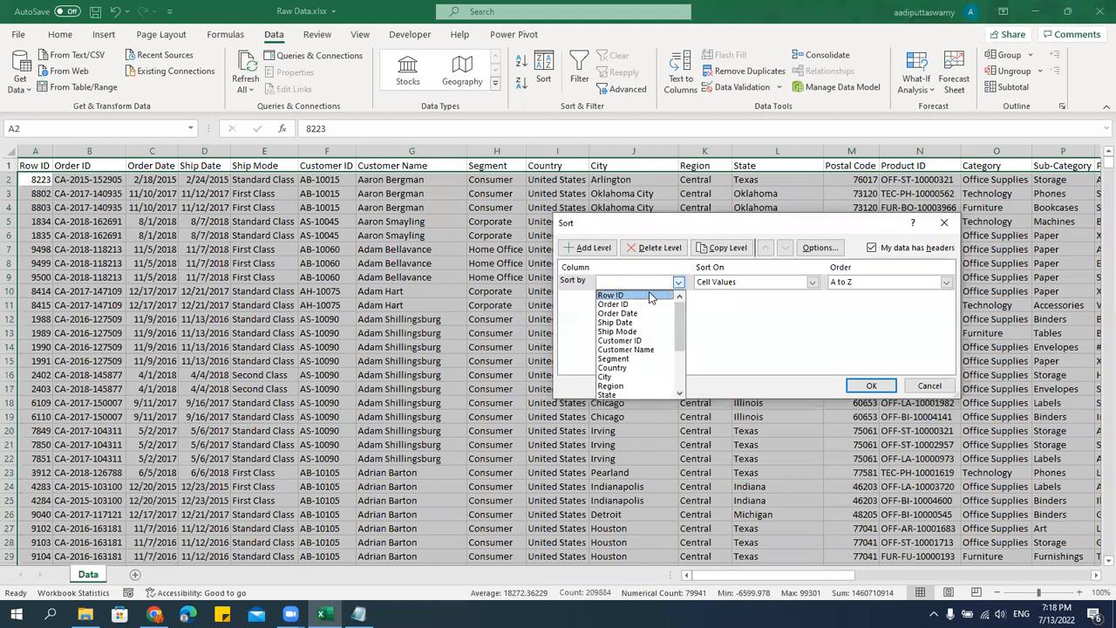
{"action": "left_click", "coordinate": [643, 388]}
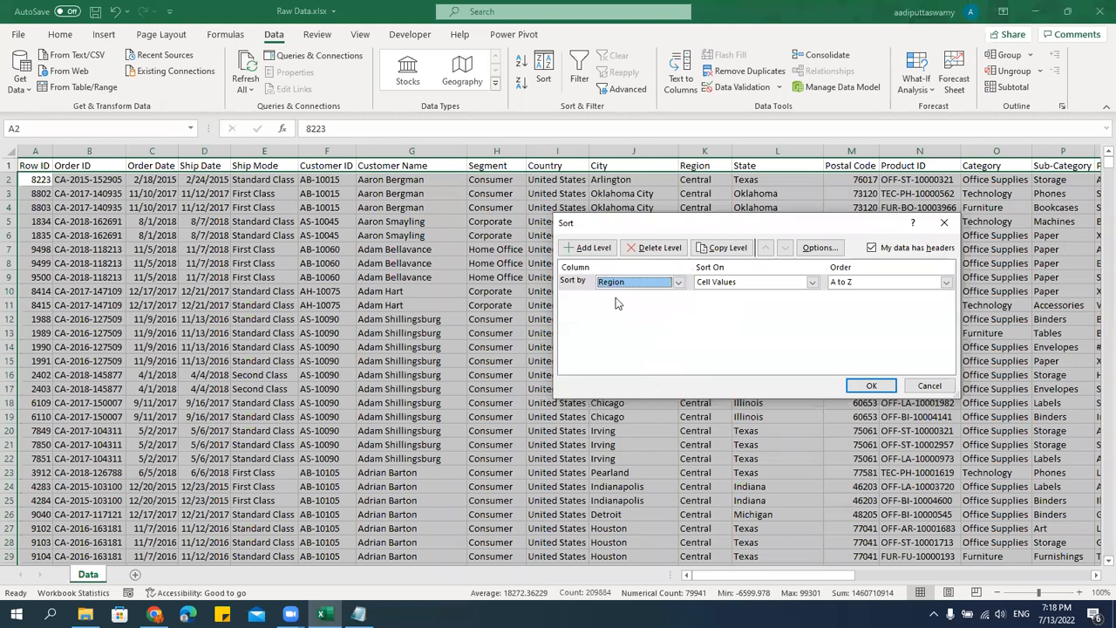
{"action": "key", "text": "alt+a"}
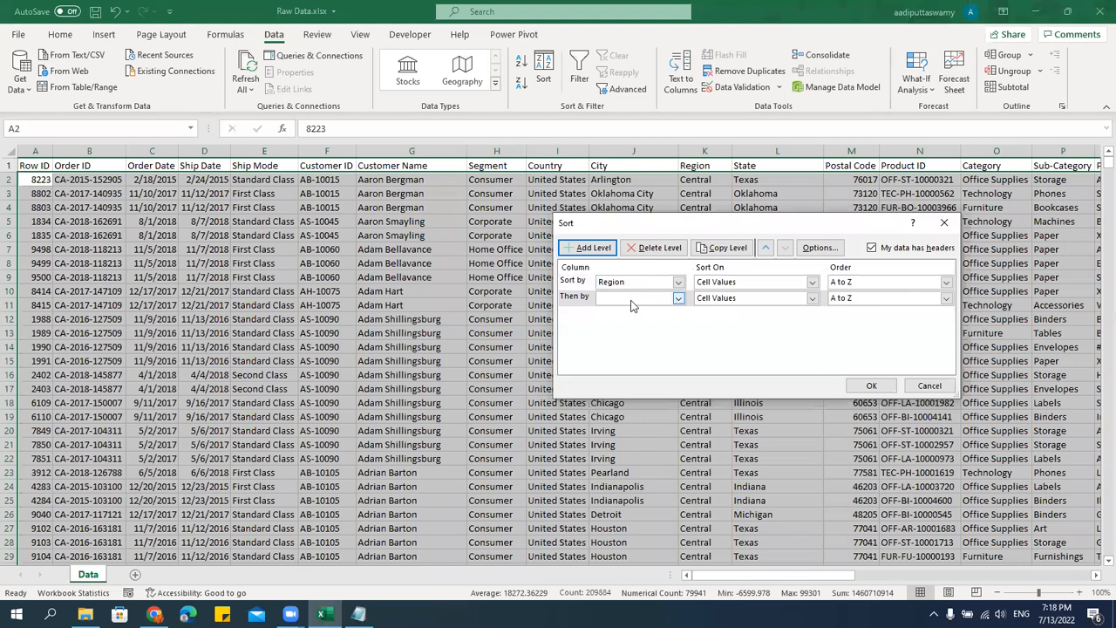
{"action": "left_click", "coordinate": [632, 301]}
{"action": "scroll", "coordinate": [643, 391], "scroll_direction": "down", "scroll_amount": 3}
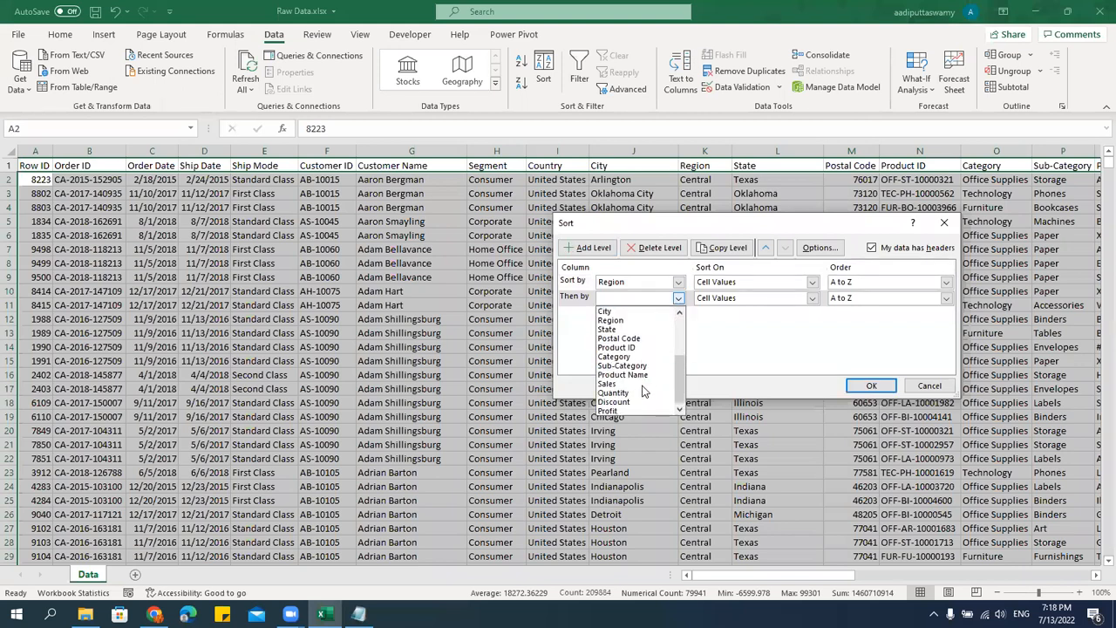
{"action": "left_click", "coordinate": [610, 328]}
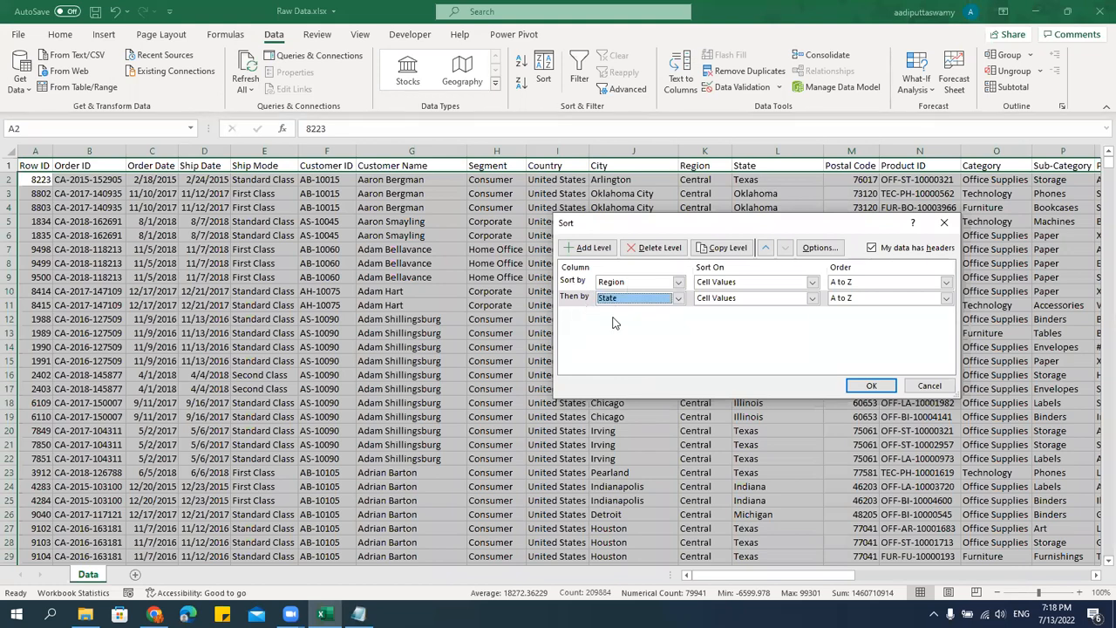
{"action": "left_click", "coordinate": [859, 386]}
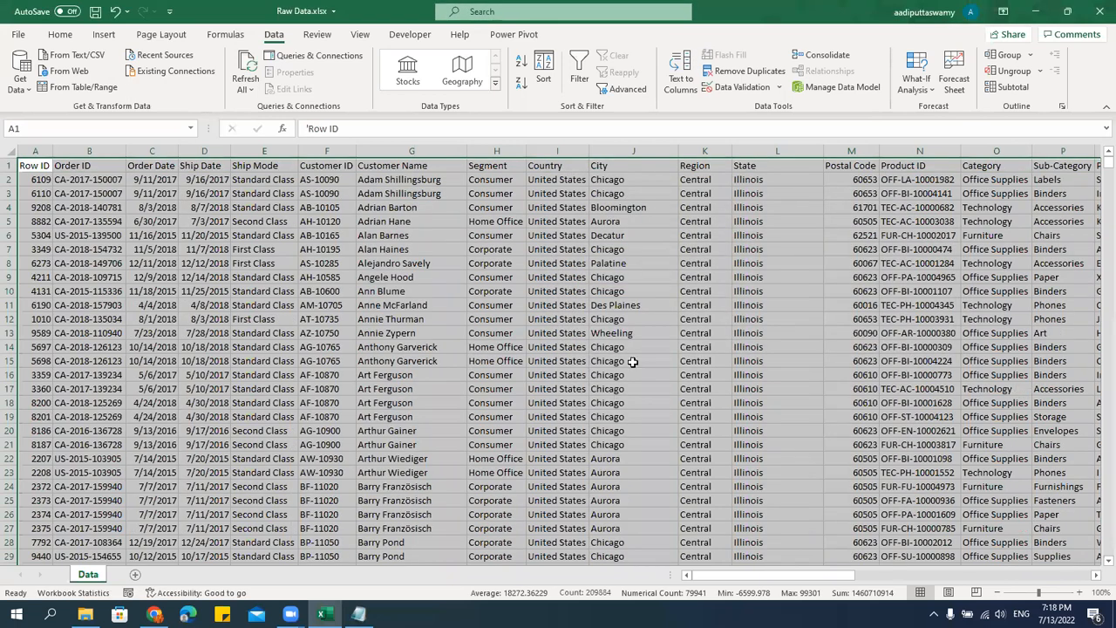
Freeze the panes at row 2 so the header row stays visible above the data.
{"action": "scroll", "coordinate": [778, 318], "scroll_direction": "down", "scroll_amount": 4}
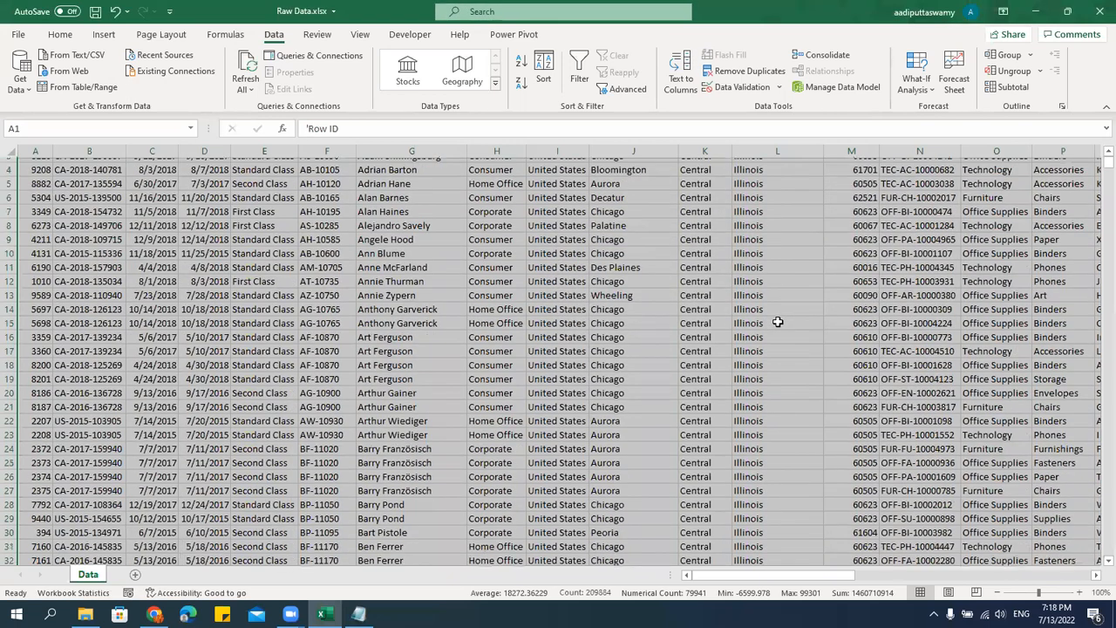
{"action": "scroll", "coordinate": [778, 322], "scroll_direction": "down", "scroll_amount": 20}
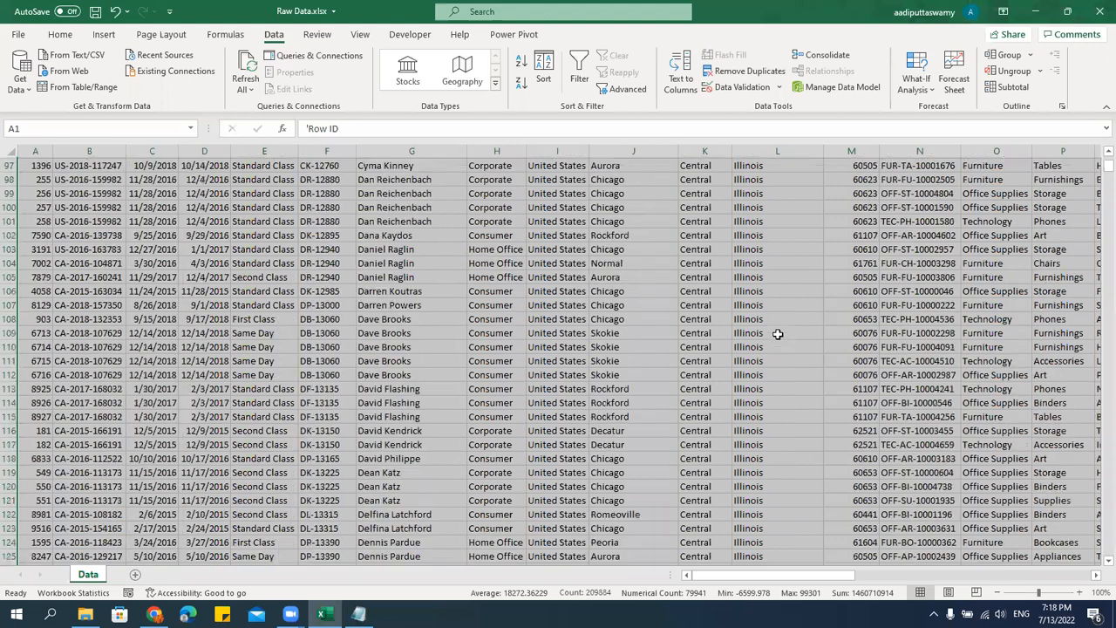
{"action": "scroll", "coordinate": [636, 313], "scroll_direction": "up", "scroll_amount": 20}
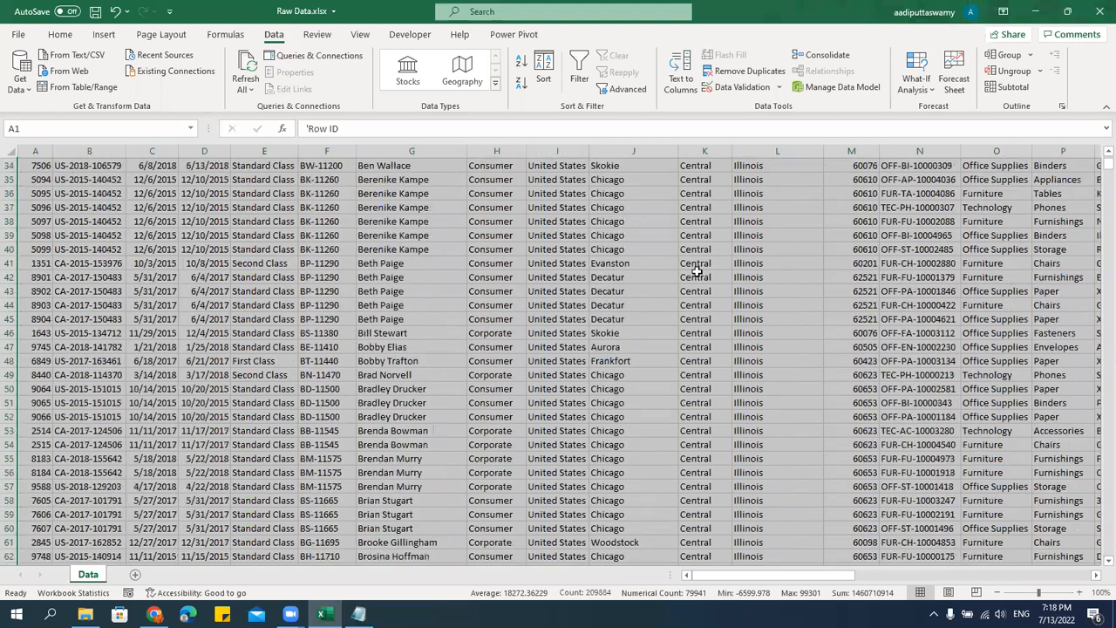
{"action": "scroll", "coordinate": [697, 271], "scroll_direction": "up", "scroll_amount": 3}
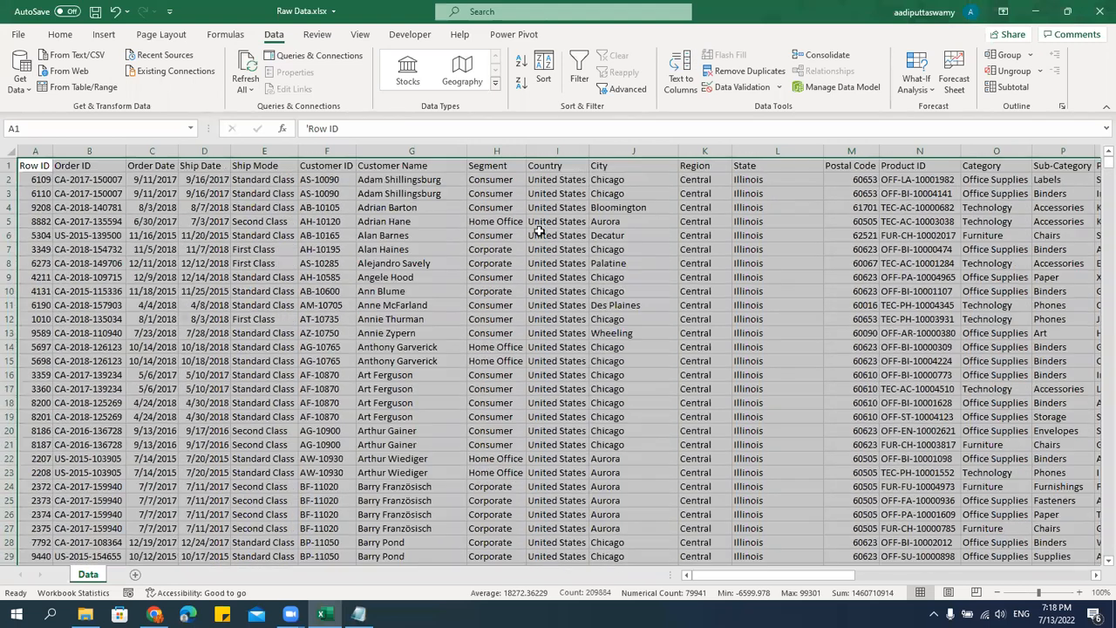
{"action": "left_click", "coordinate": [9, 180]}
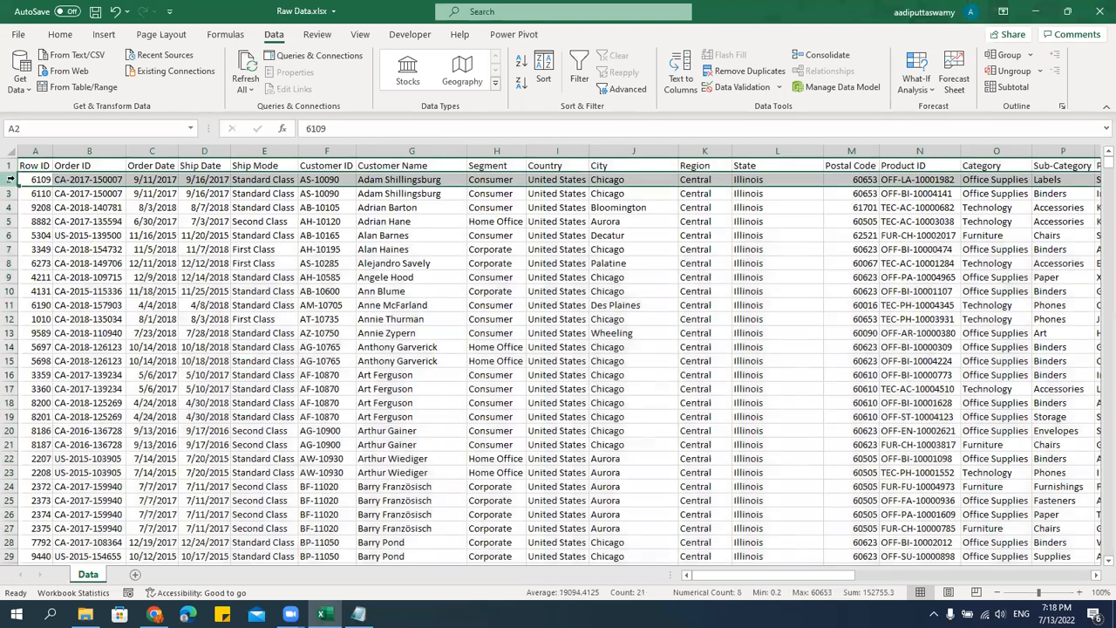
{"action": "left_click", "coordinate": [361, 35]}
{"action": "left_click", "coordinate": [644, 70]}
{"action": "left_click", "coordinate": [668, 127]}
{"action": "left_click", "coordinate": [731, 305]}
Examine the Region and State columns around the change from Central to East to check the state order within each region.
{"action": "scroll", "coordinate": [832, 356], "scroll_direction": "down", "scroll_amount": 5}
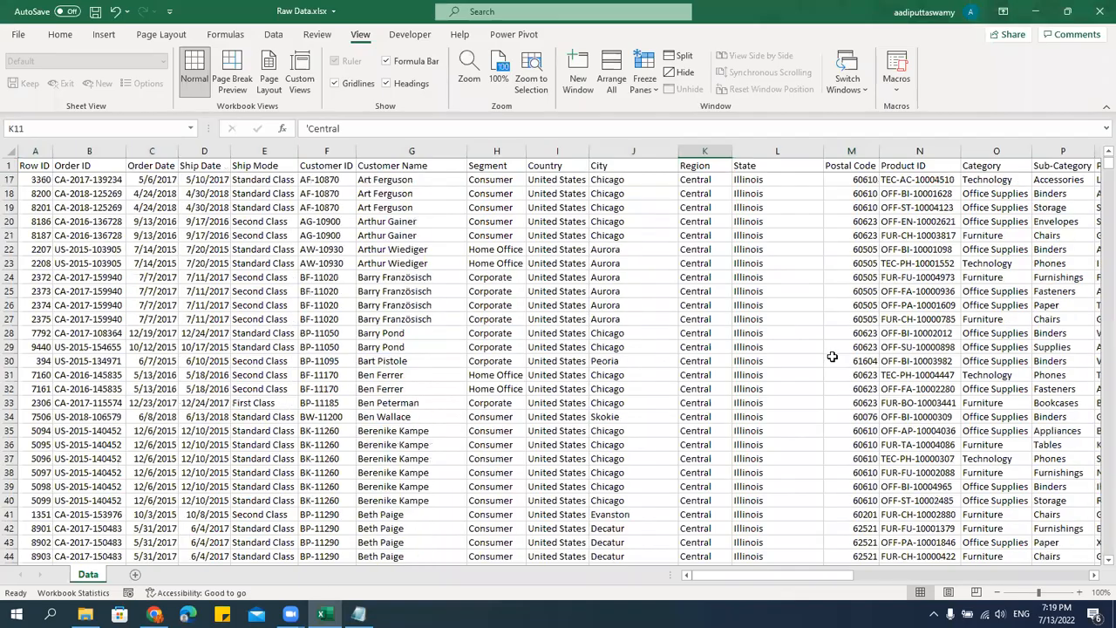
{"action": "scroll", "coordinate": [832, 356], "scroll_direction": "down", "scroll_amount": 10}
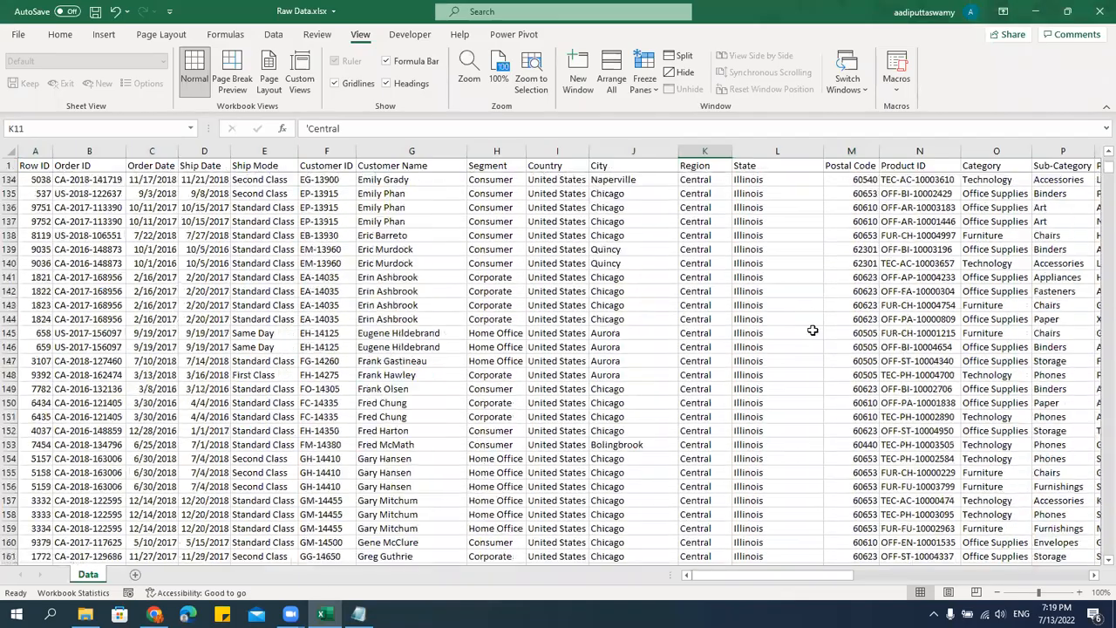
{"action": "scroll", "coordinate": [776, 303], "scroll_direction": "down", "scroll_amount": 20}
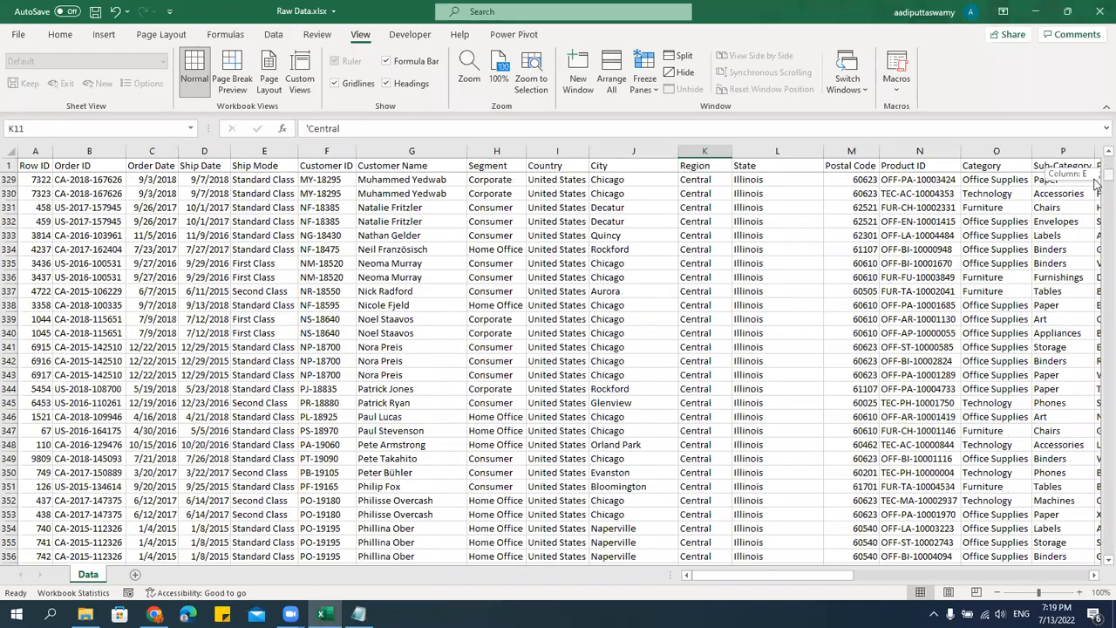
{"action": "left_click_drag", "start_coordinate": [1098, 182], "coordinate": [1097, 257]}
{"action": "scroll", "coordinate": [886, 325], "scroll_direction": "up", "scroll_amount": 20}
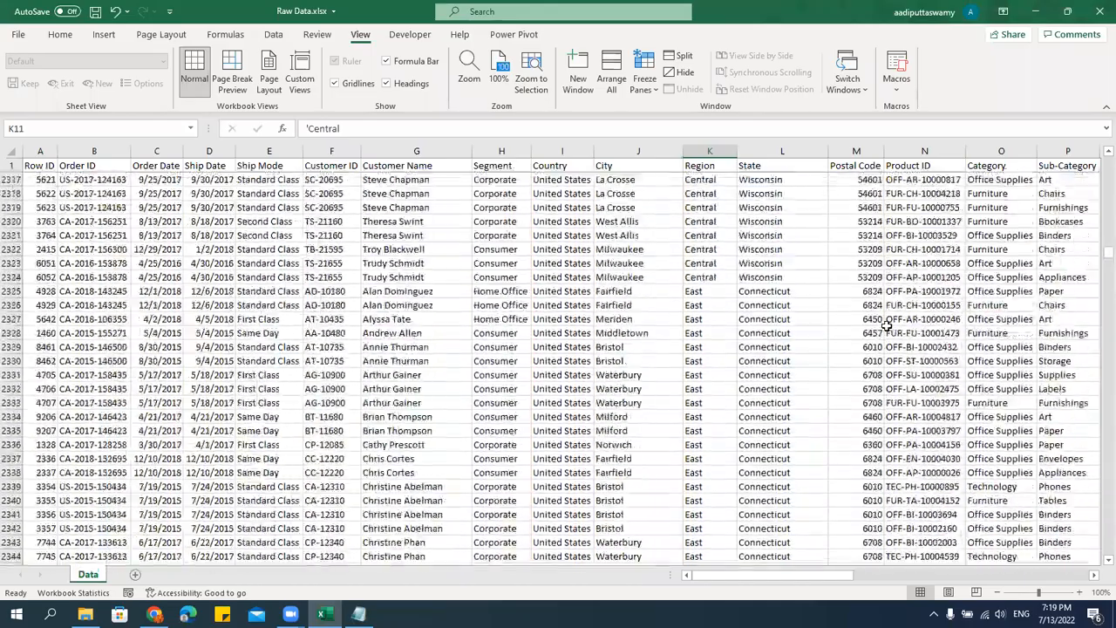
{"action": "scroll", "coordinate": [886, 325], "scroll_direction": "down", "scroll_amount": 6}
{"action": "scroll", "coordinate": [886, 325], "scroll_direction": "down", "scroll_amount": 4}
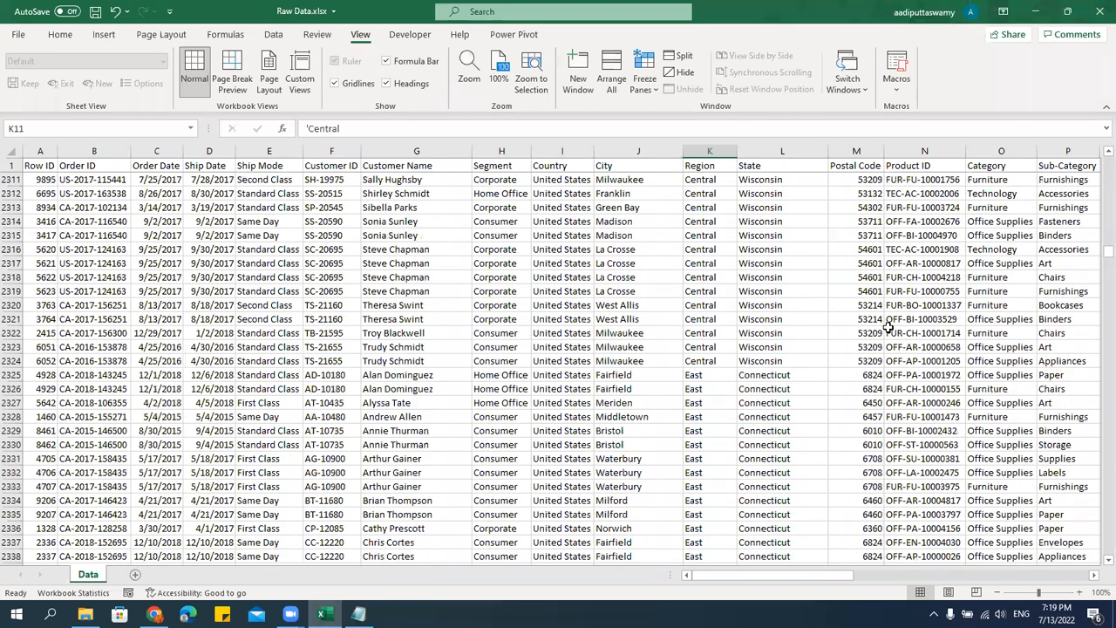
{"action": "left_click", "coordinate": [815, 374]}
{"action": "left_click", "coordinate": [786, 358]}
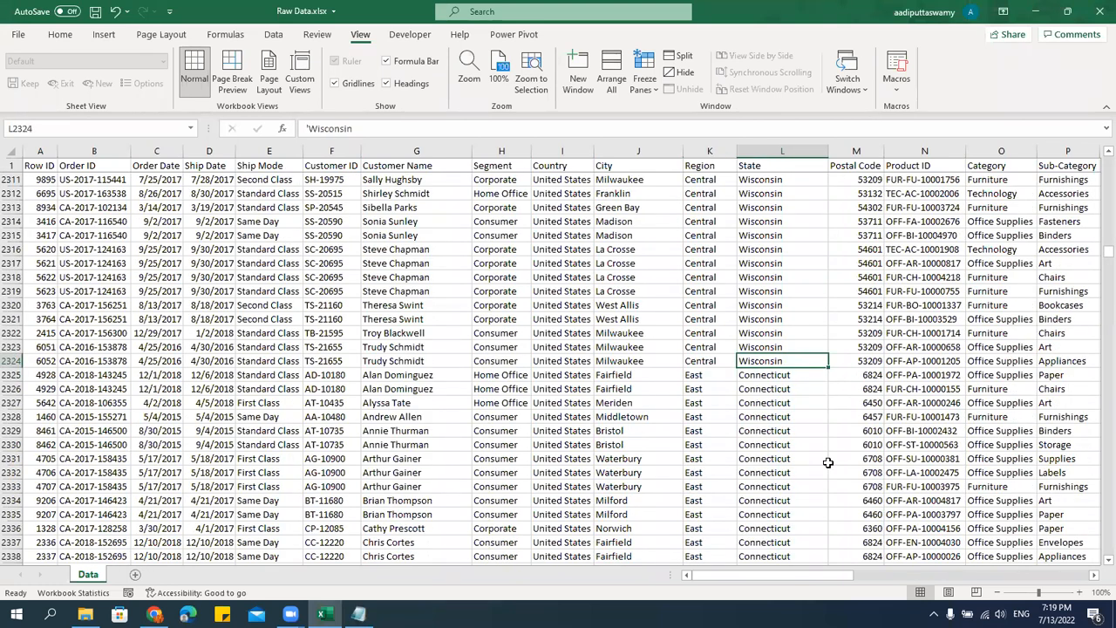
{"action": "left_click_drag", "start_coordinate": [711, 360], "coordinate": [707, 251]}
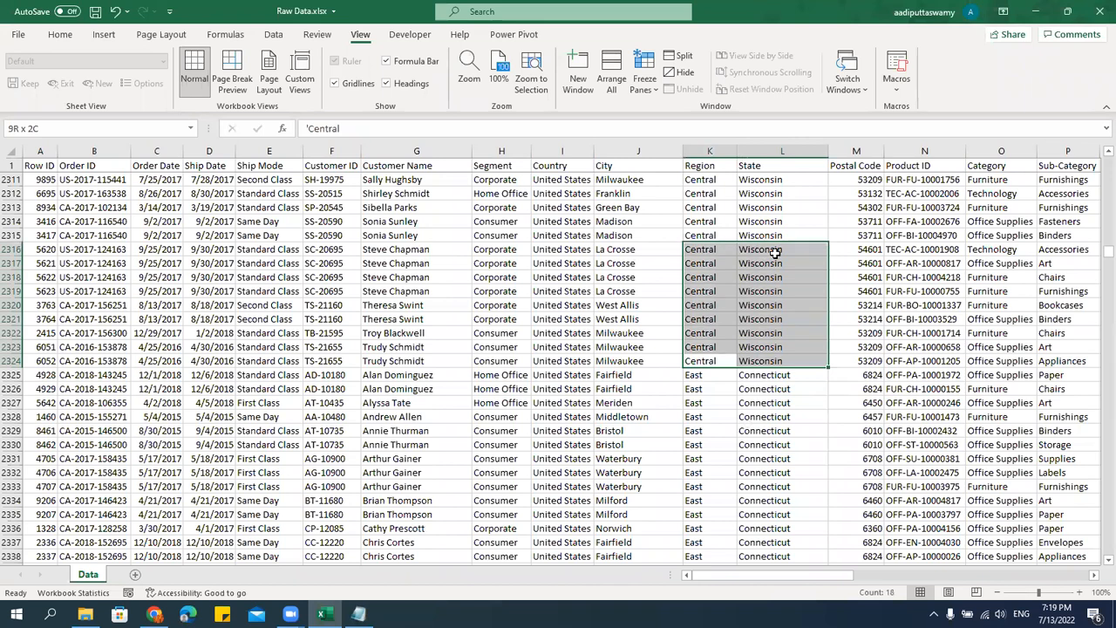
{"action": "left_click", "coordinate": [719, 377]}
{"action": "left_click_drag", "start_coordinate": [755, 423], "coordinate": [755, 463]}
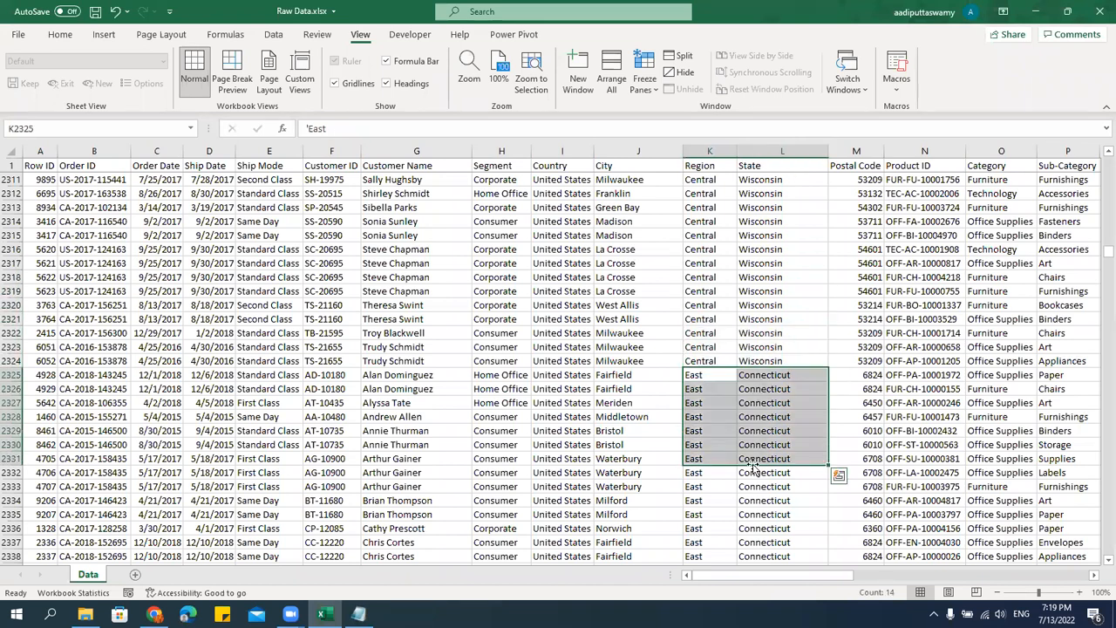
Select the whole table from the Row ID header and add a City level to the custom sort by Region and State.
{"action": "left_click", "coordinate": [31, 165]}
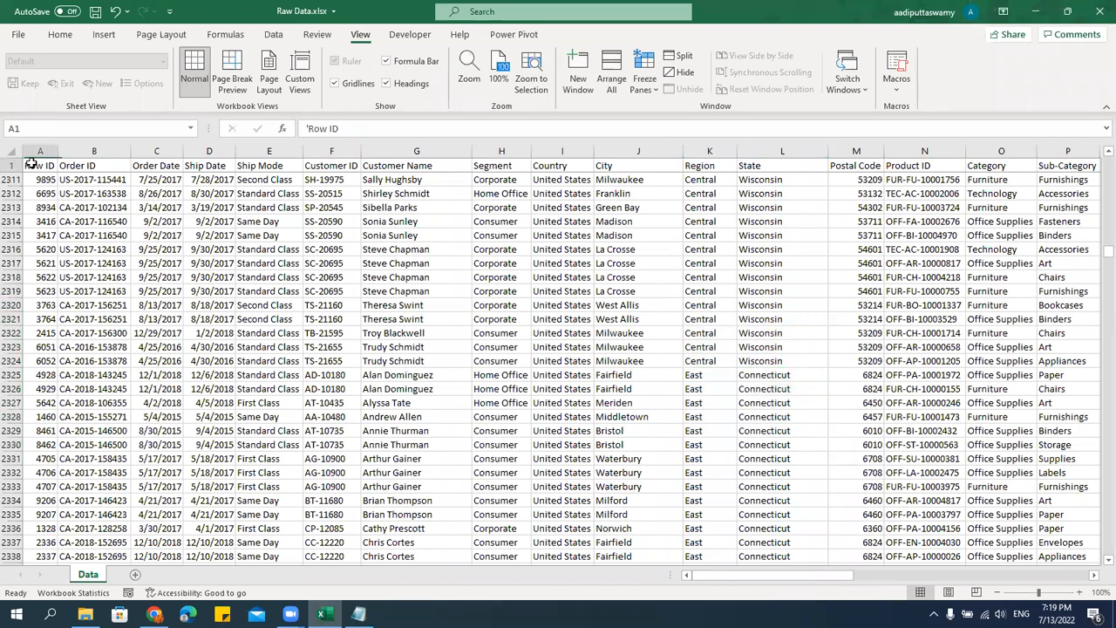
{"action": "key", "text": "ctrl+shift+End"}
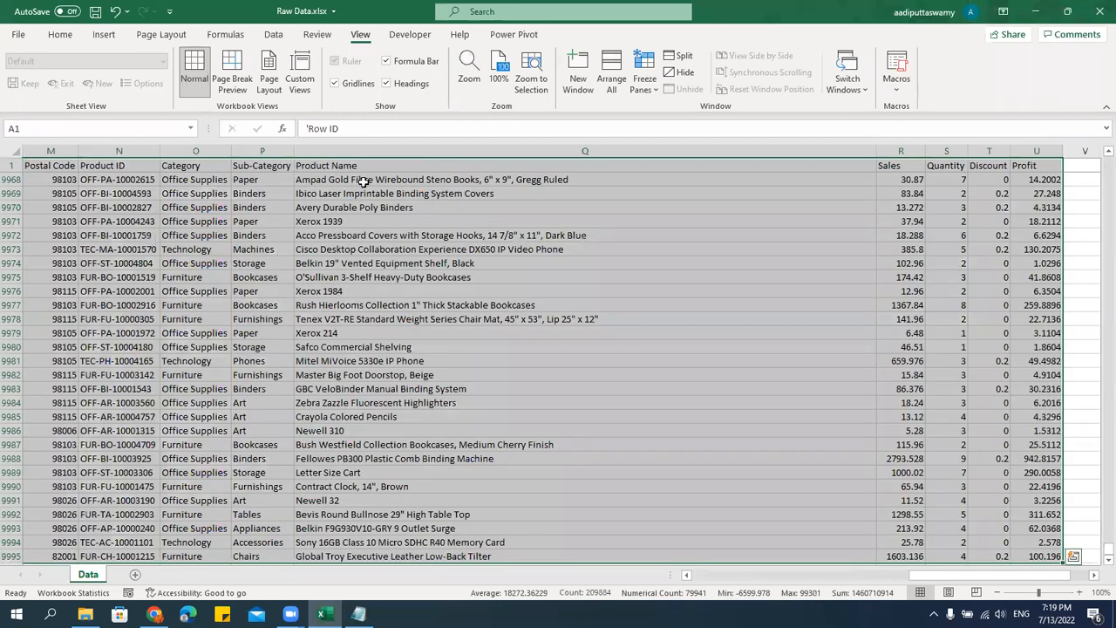
{"action": "left_click", "coordinate": [272, 34]}
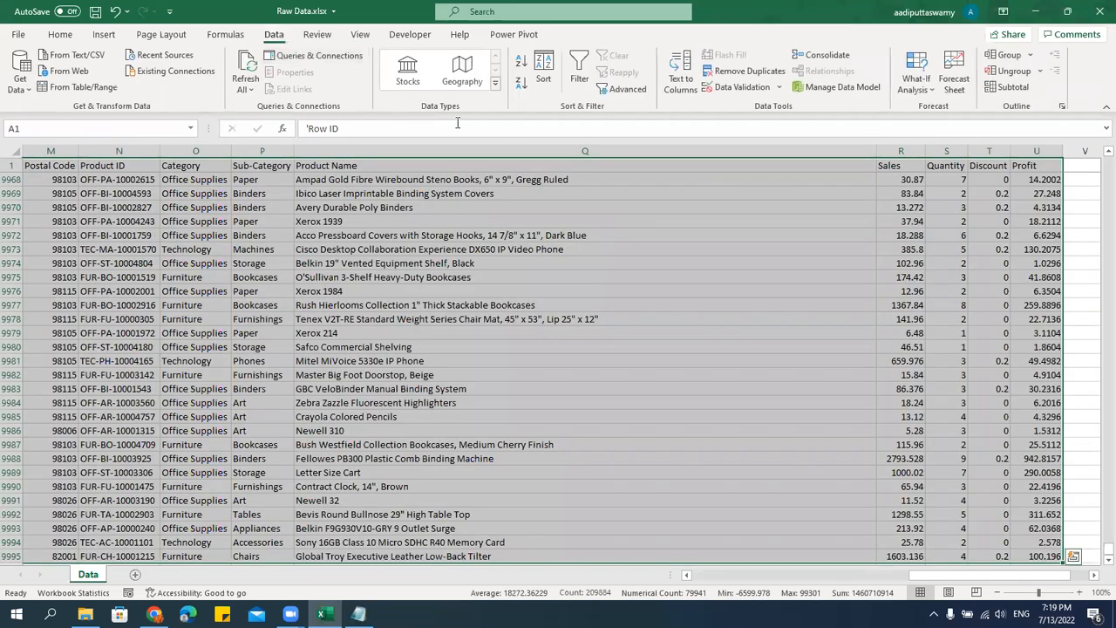
{"action": "left_click", "coordinate": [550, 78]}
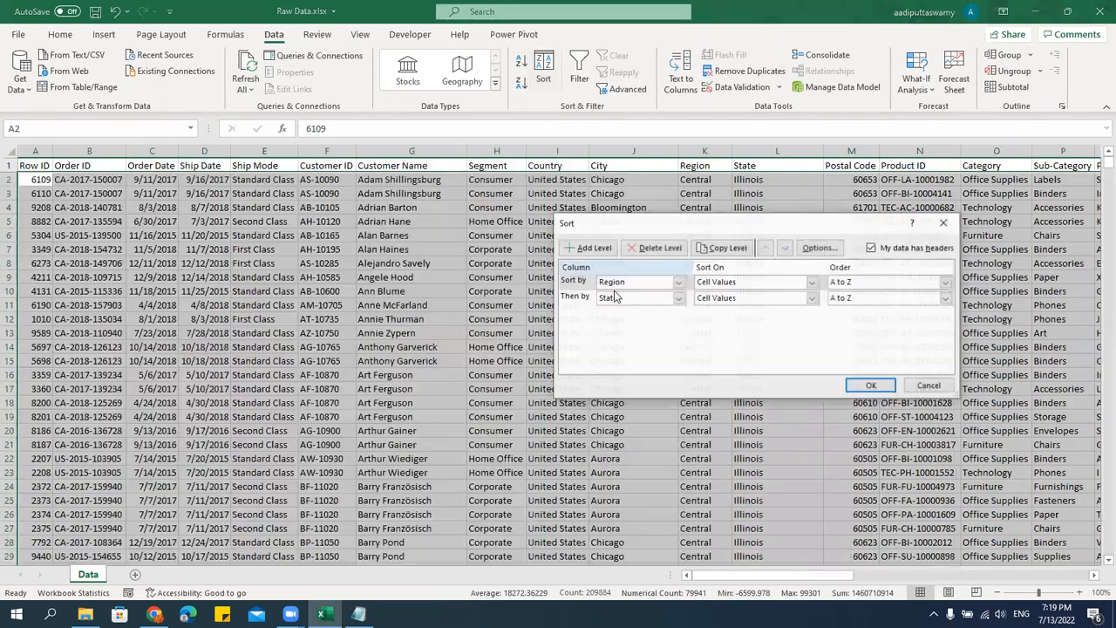
{"action": "left_click", "coordinate": [587, 247]}
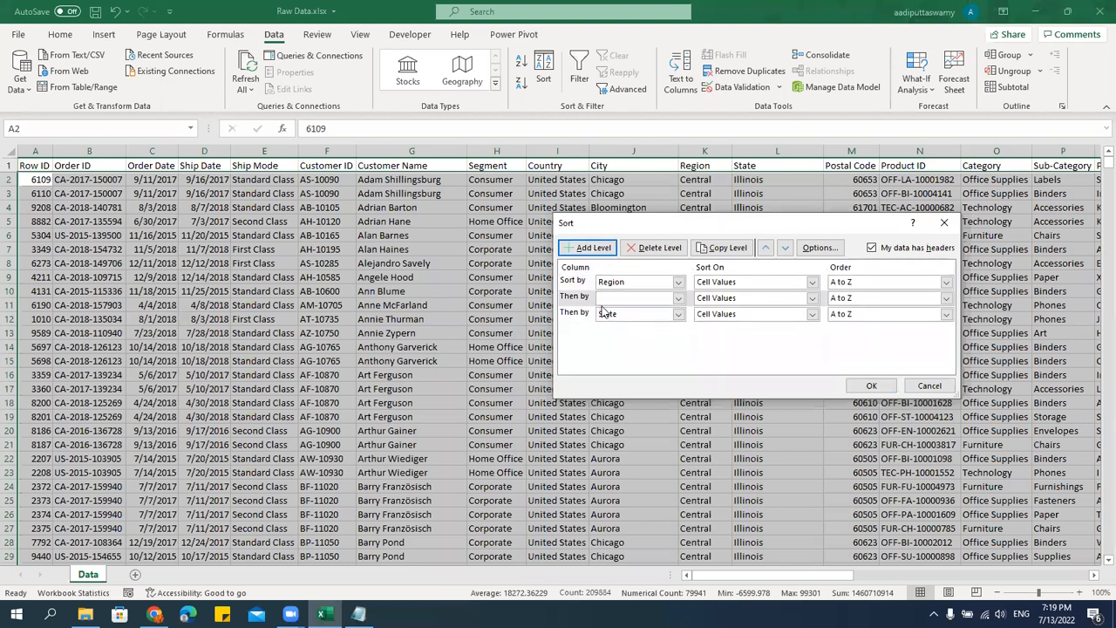
{"action": "left_click", "coordinate": [628, 298]}
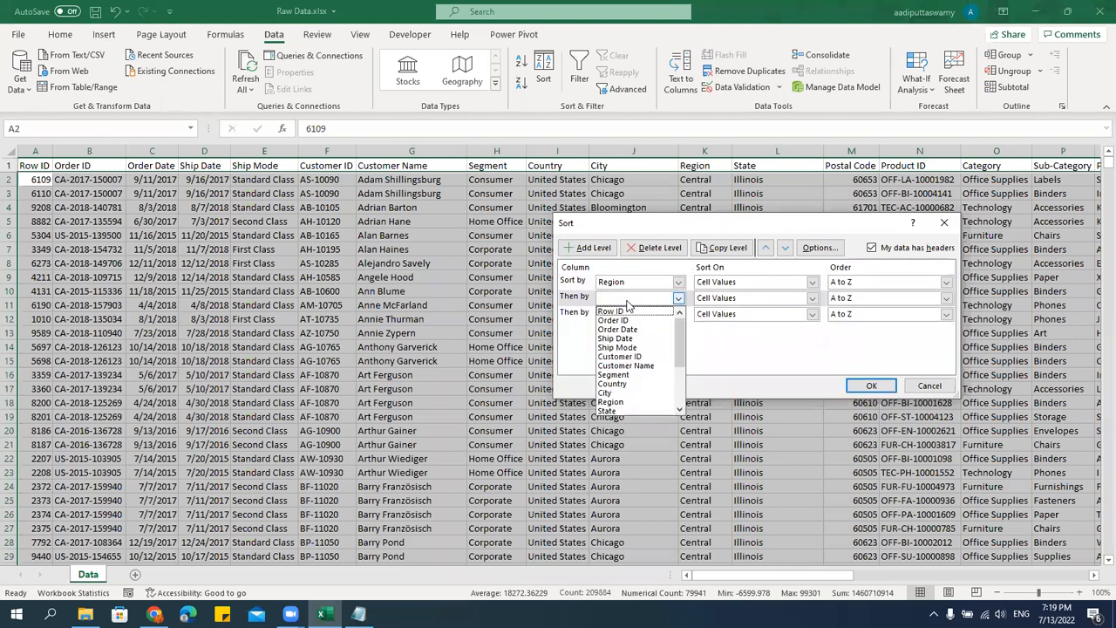
{"action": "left_click", "coordinate": [616, 393]}
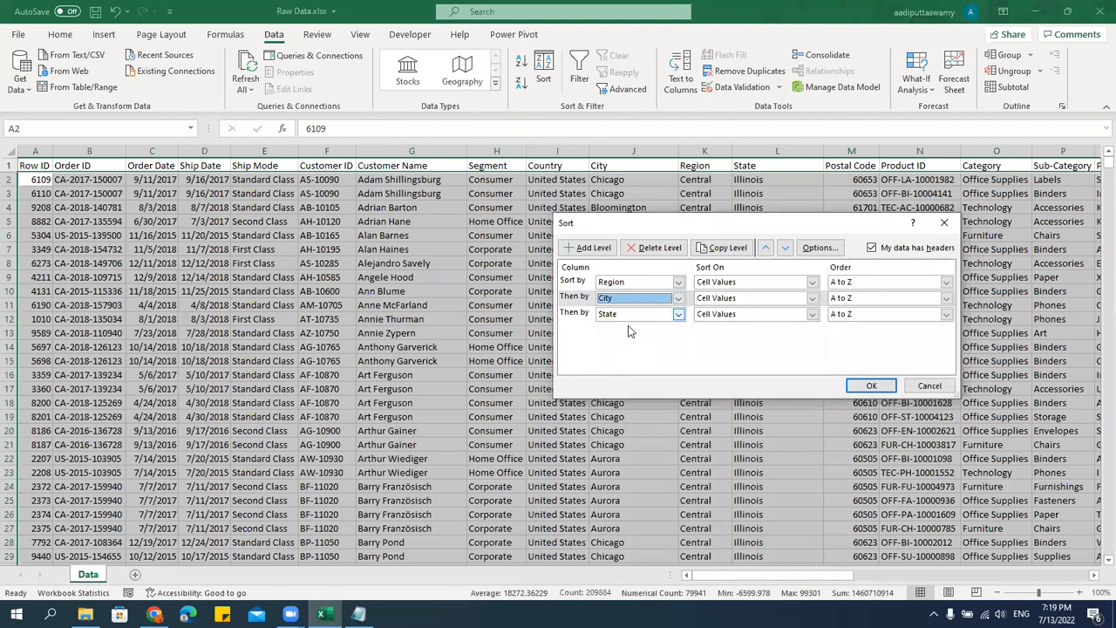
Move the City sort level below State with its order as A to Z, and apply the three-level sort.
{"action": "left_click", "coordinate": [618, 299]}
{"action": "left_click", "coordinate": [725, 357]}
{"action": "left_click", "coordinate": [583, 323]}
{"action": "left_click", "coordinate": [578, 300]}
{"action": "left_click", "coordinate": [585, 283]}
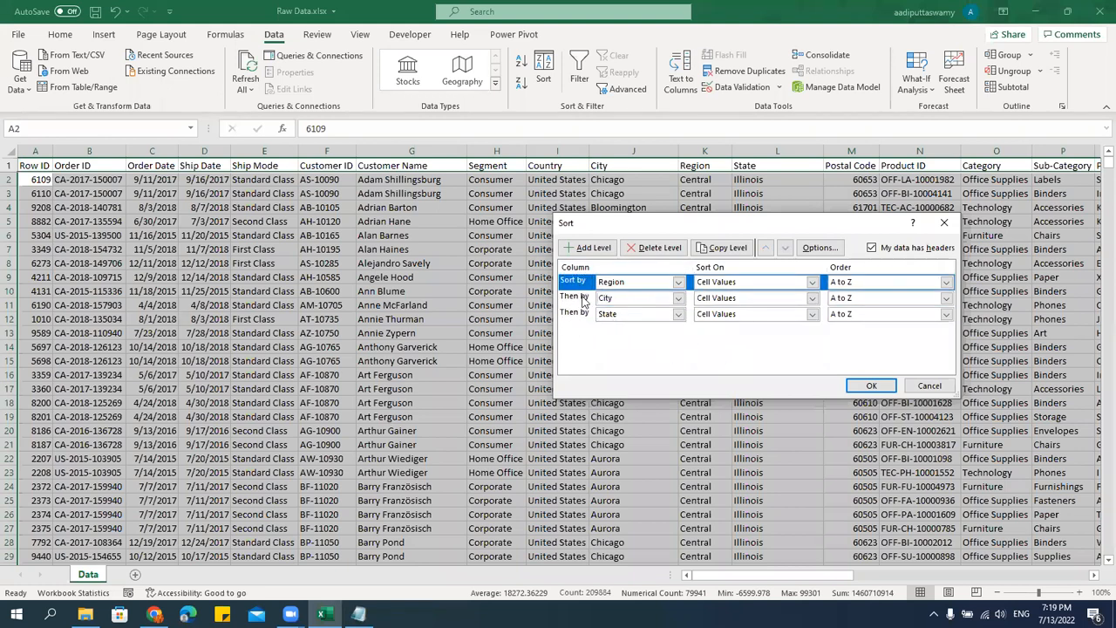
{"action": "left_click", "coordinate": [583, 299]}
{"action": "left_click", "coordinate": [591, 315]}
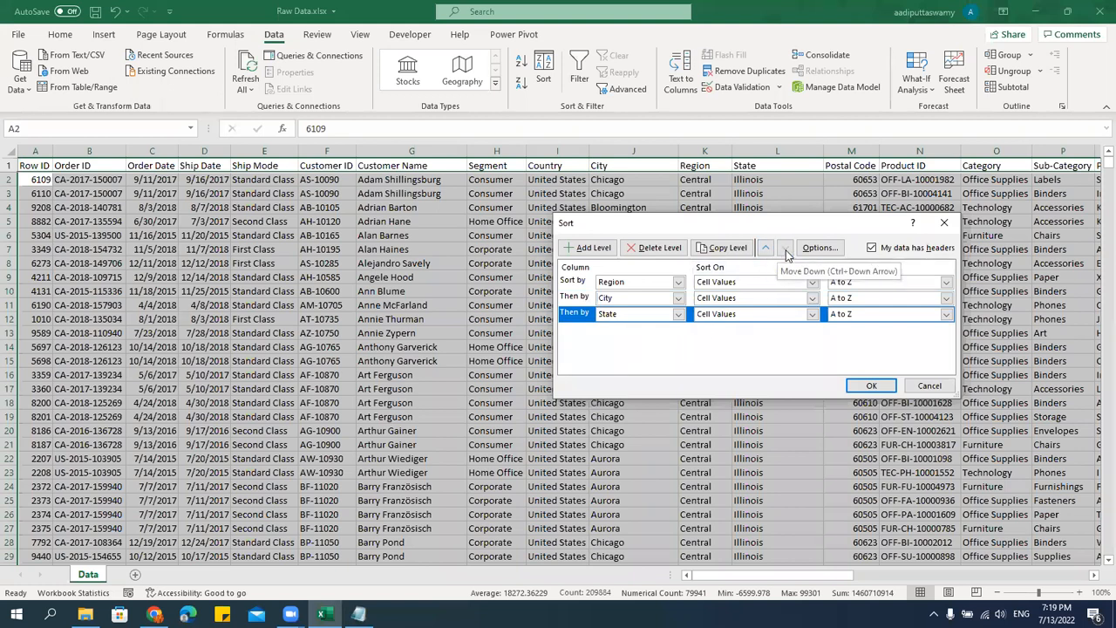
{"action": "left_click", "coordinate": [594, 300]}
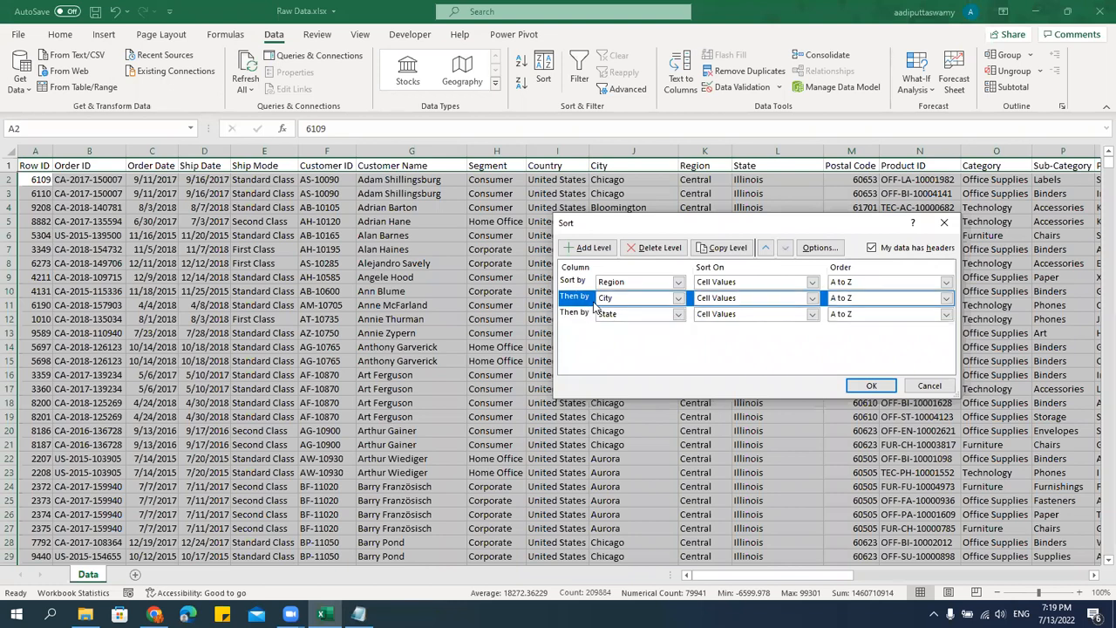
{"action": "left_click", "coordinate": [785, 248]}
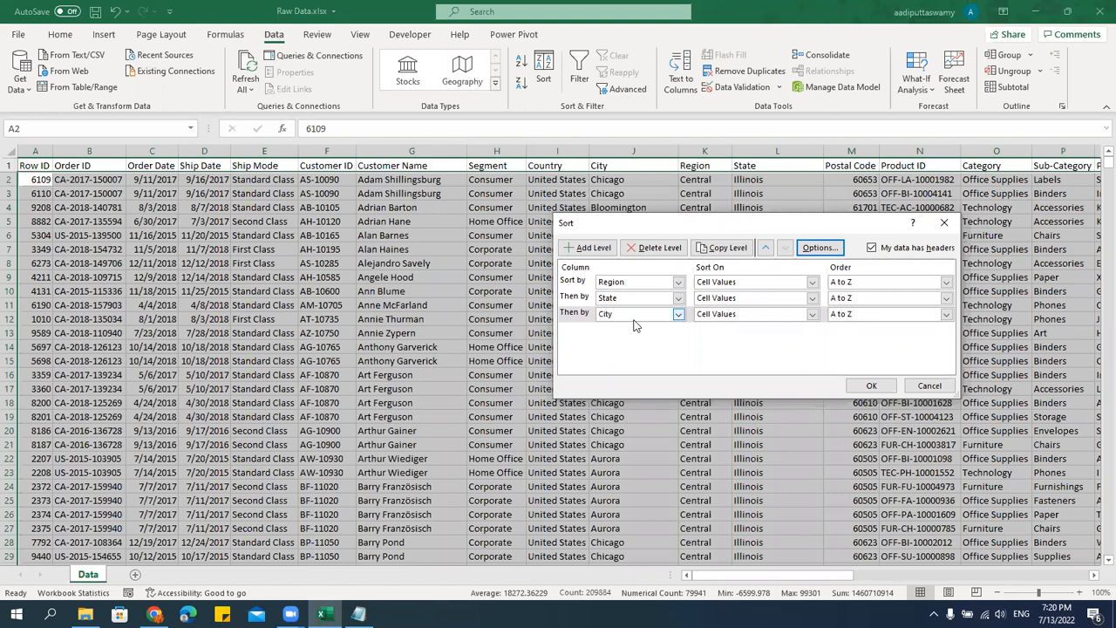
{"action": "left_click", "coordinate": [845, 318]}
{"action": "left_click", "coordinate": [841, 325]}
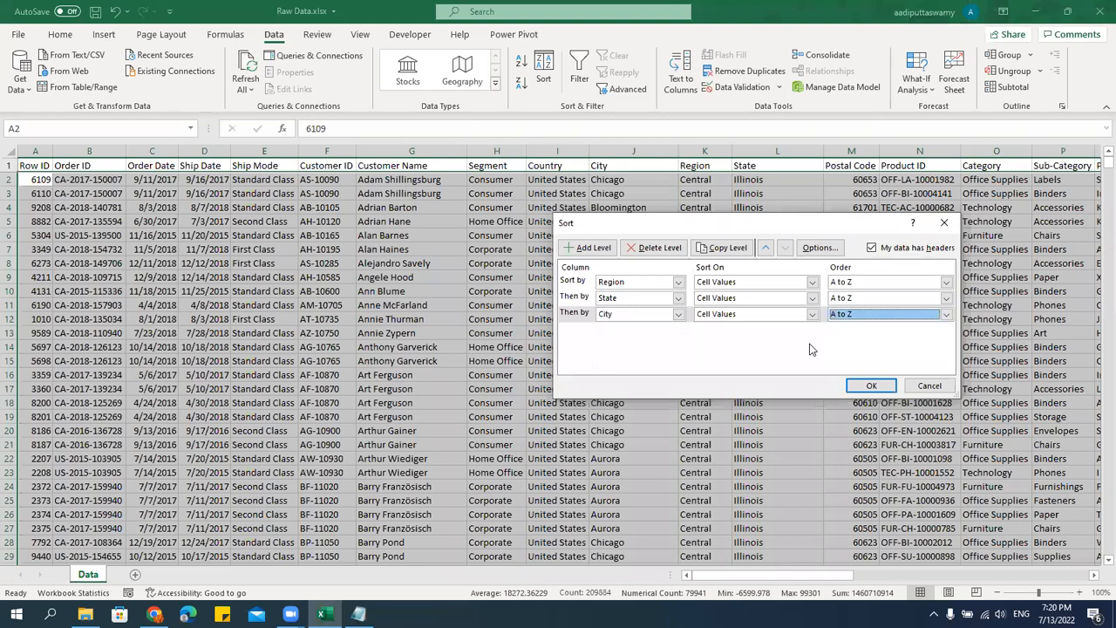
{"action": "left_click", "coordinate": [871, 387]}
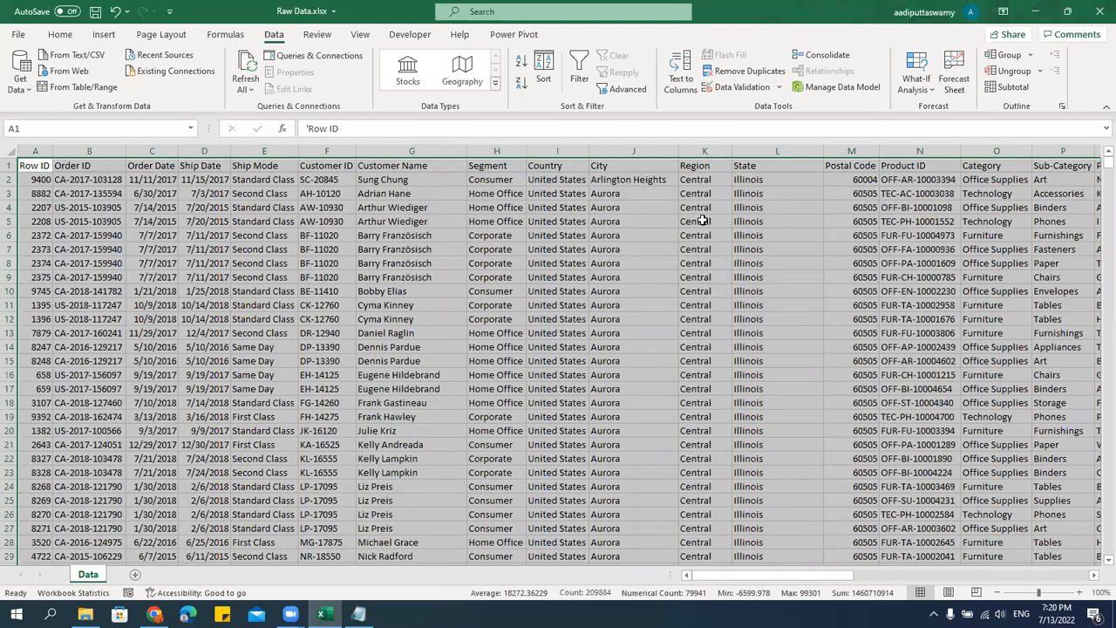
Compare the sorted State and City columns to check how the cities are ordered within a state.
{"action": "left_click", "coordinate": [705, 375]}
{"action": "left_click_drag", "start_coordinate": [747, 179], "coordinate": [771, 406]}
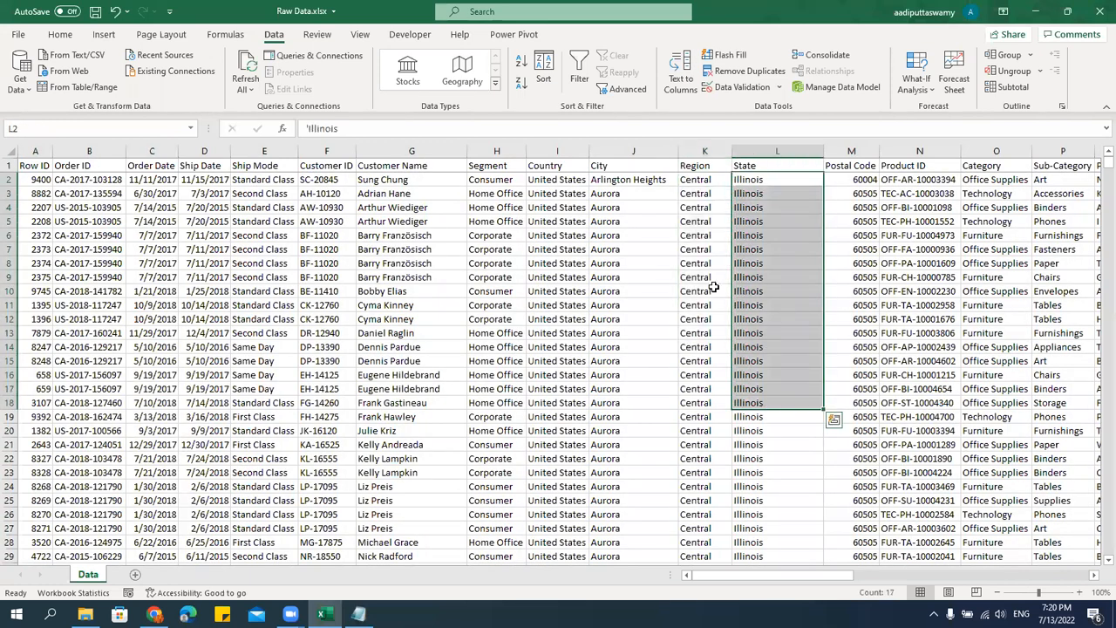
{"action": "left_click_drag", "start_coordinate": [633, 179], "coordinate": [671, 404]}
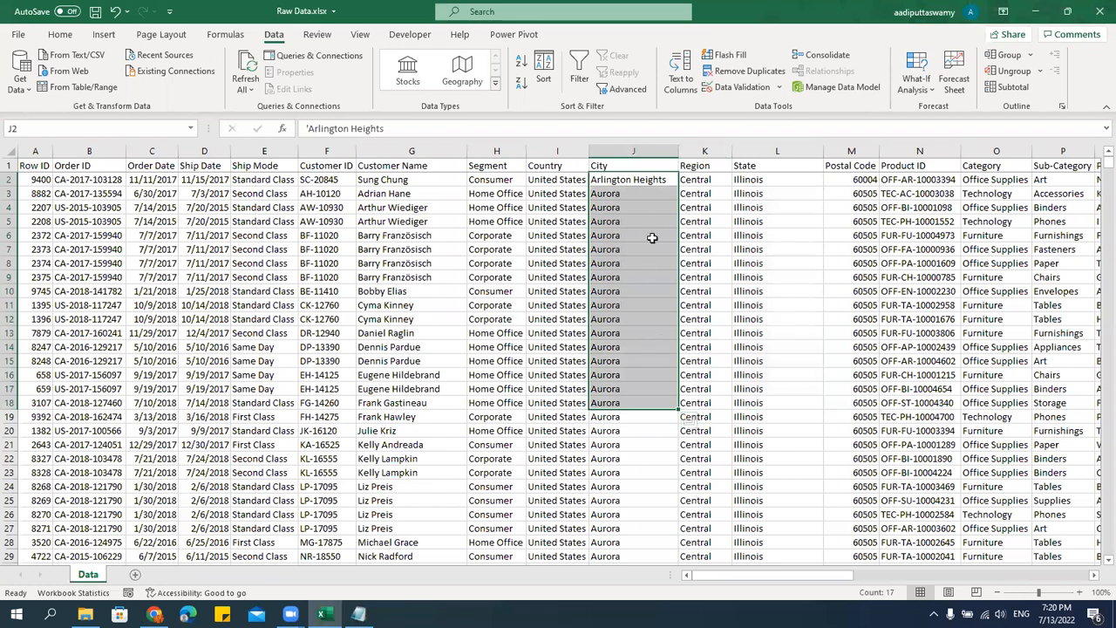
{"action": "left_click", "coordinate": [633, 143]}
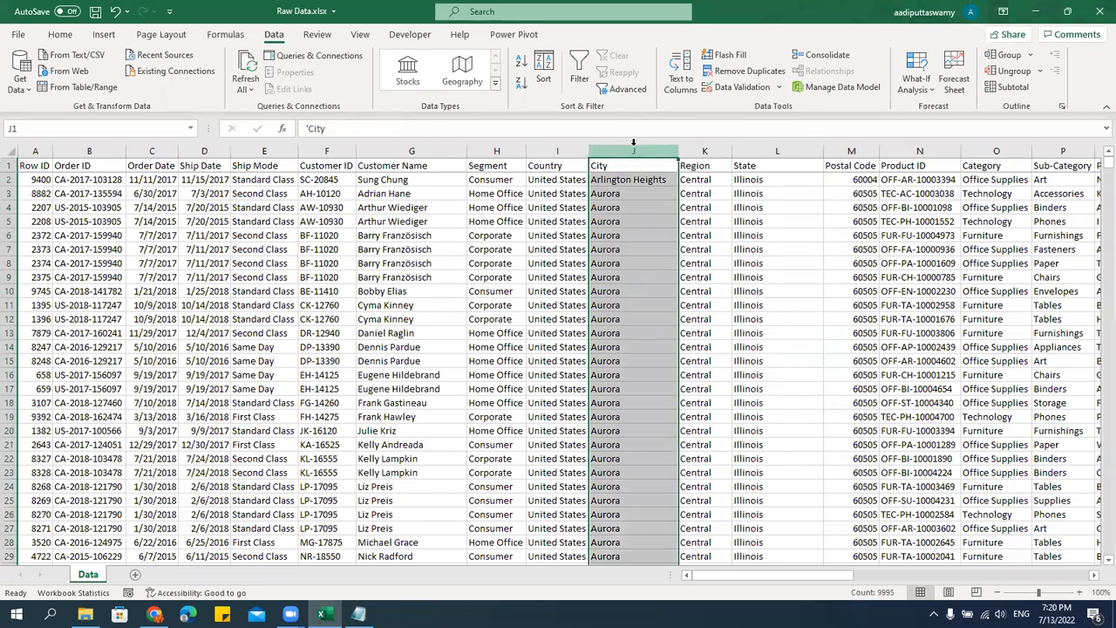
{"action": "left_click", "coordinate": [624, 170]}
{"action": "key", "text": "Right"}
{"action": "key", "text": "Right"}
{"action": "key", "text": "Right"}
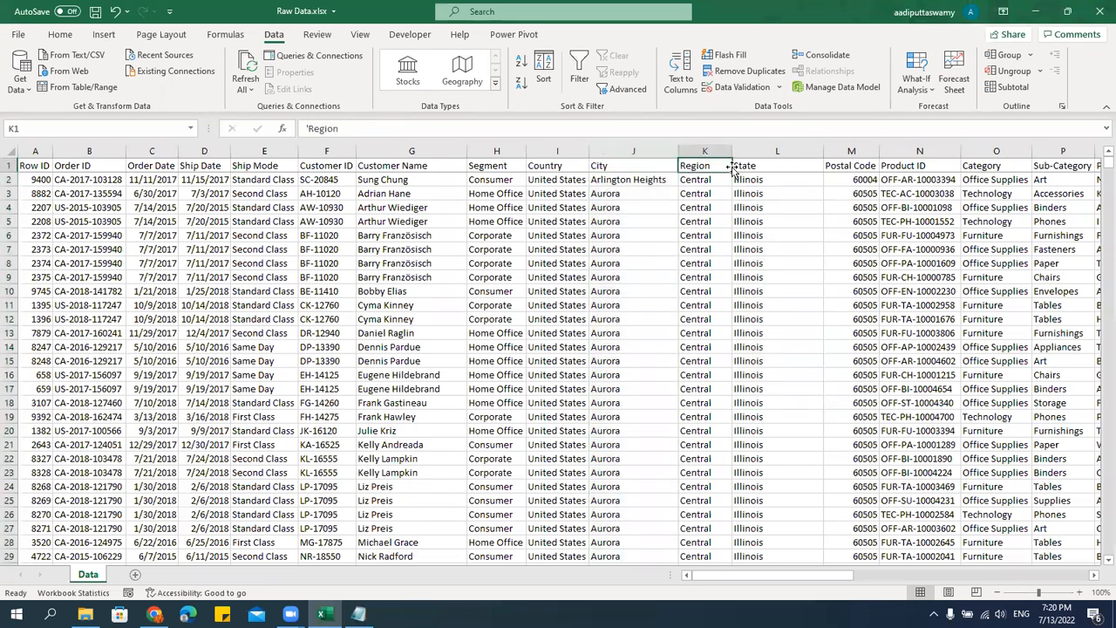
Review the custom sort levels starting from the Order ID header, and close the settings without applying them.
{"action": "left_click", "coordinate": [89, 166]}
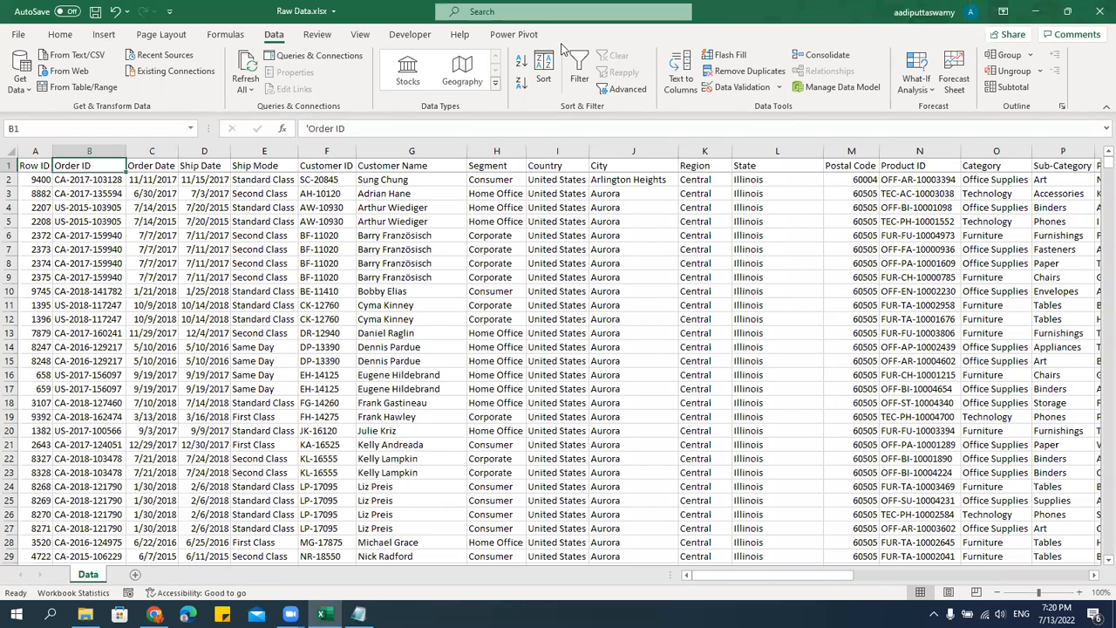
{"action": "left_click", "coordinate": [544, 71]}
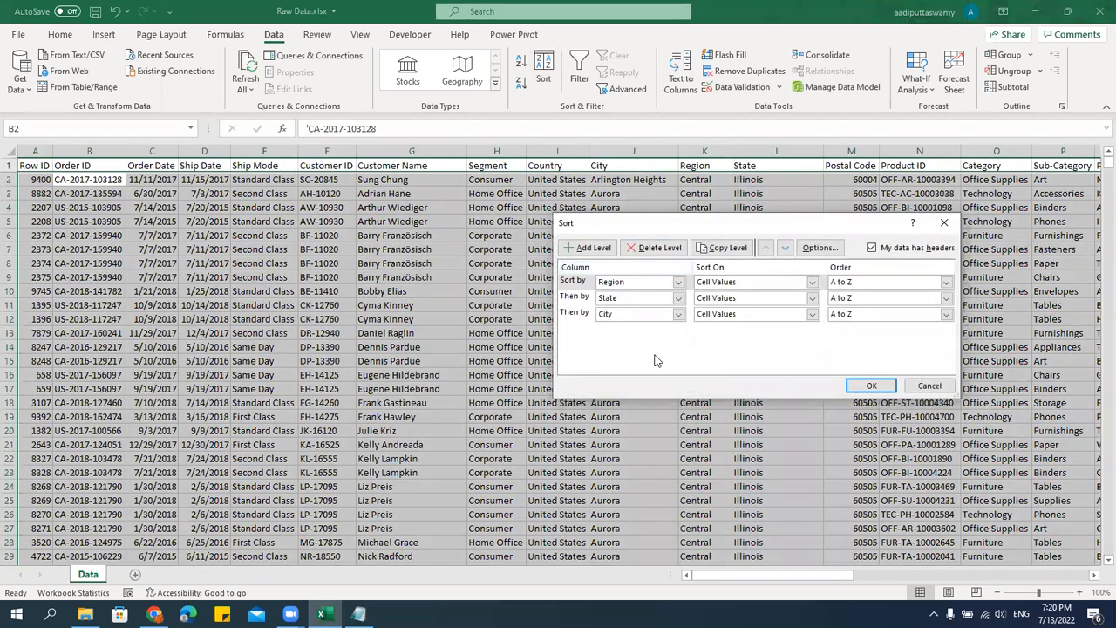
{"action": "left_click", "coordinate": [930, 385]}
Hide the Product ID, Category, Sub-Category and Product Name columns.
{"action": "left_click", "coordinate": [650, 236]}
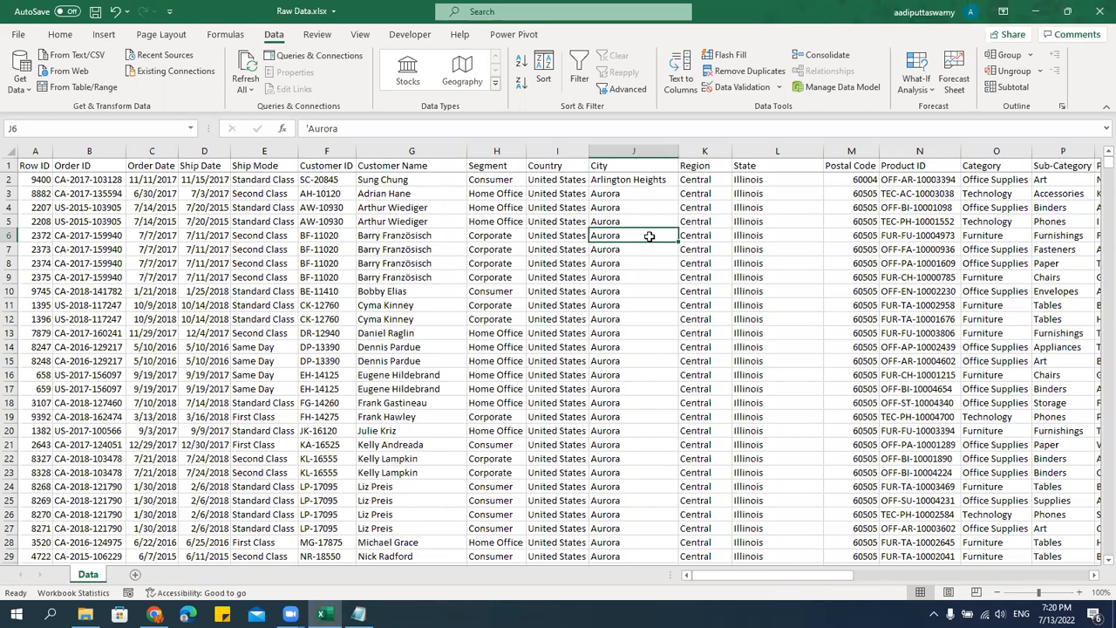
{"action": "left_click", "coordinate": [517, 221]}
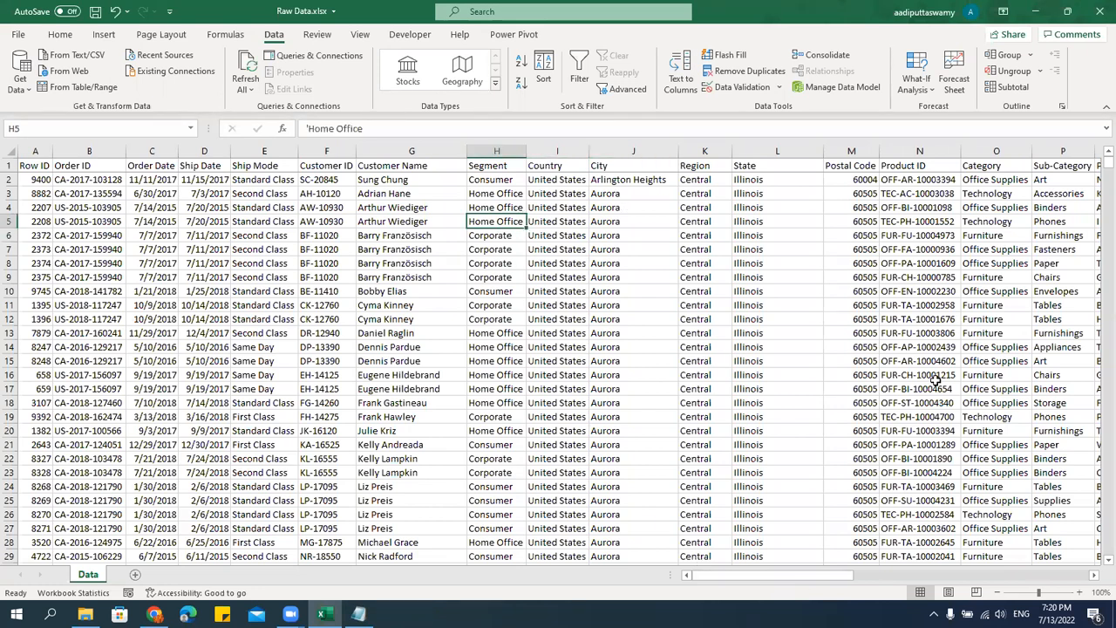
{"action": "left_click_drag", "start_coordinate": [839, 576], "coordinate": [1075, 582]}
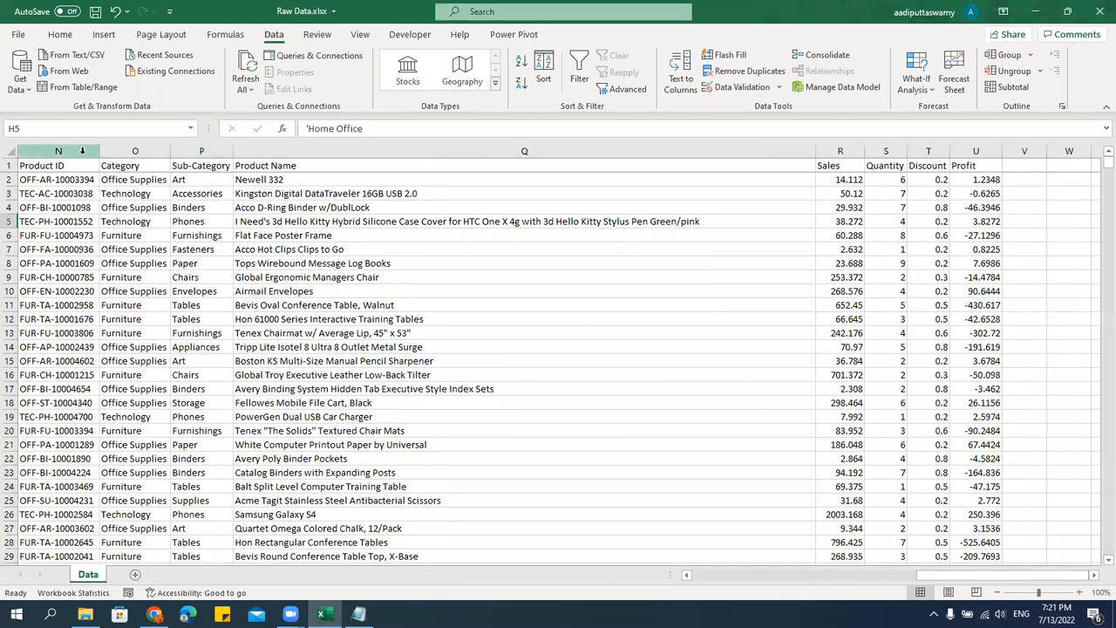
{"action": "left_click_drag", "start_coordinate": [80, 148], "coordinate": [506, 157]}
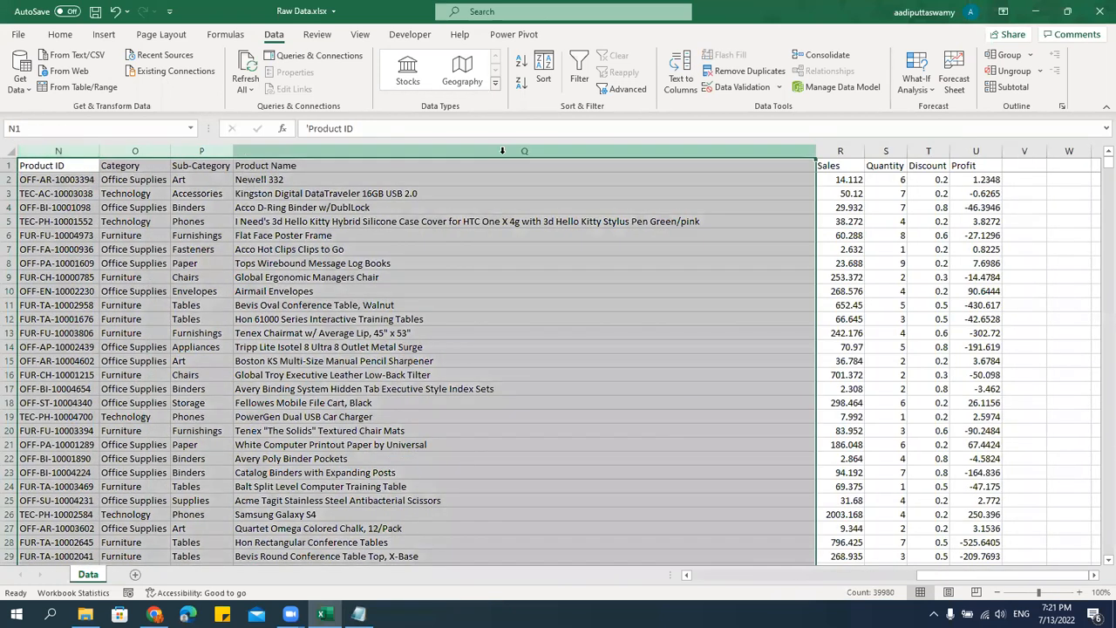
{"action": "right_click", "coordinate": [503, 158]}
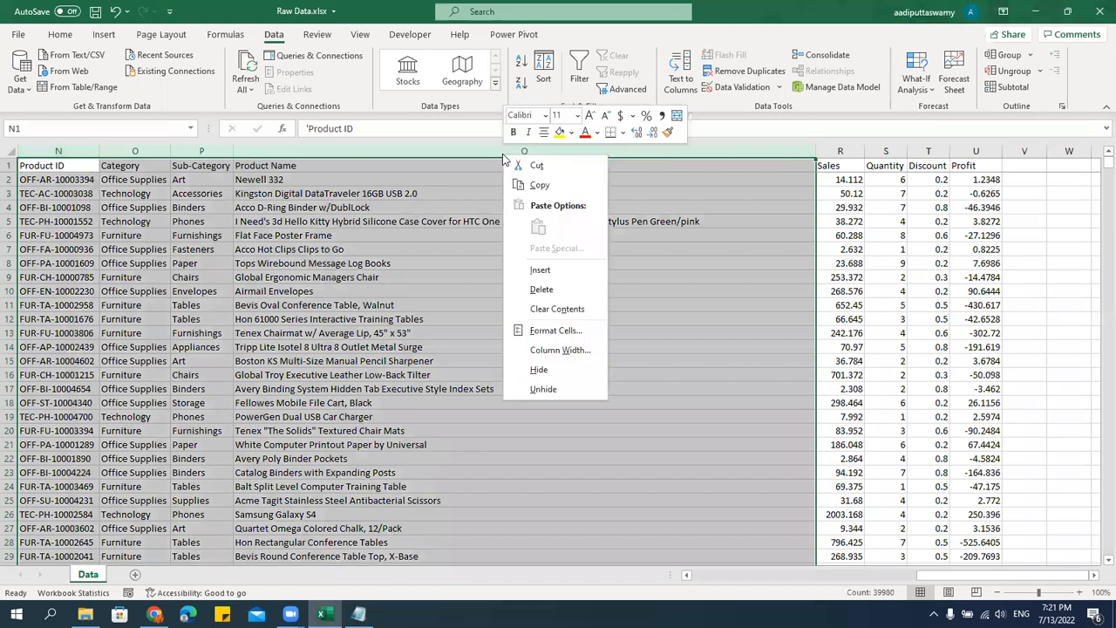
{"action": "left_click", "coordinate": [539, 370]}
{"action": "left_click", "coordinate": [450, 334]}
{"action": "left_click_drag", "start_coordinate": [985, 579], "coordinate": [802, 578]}
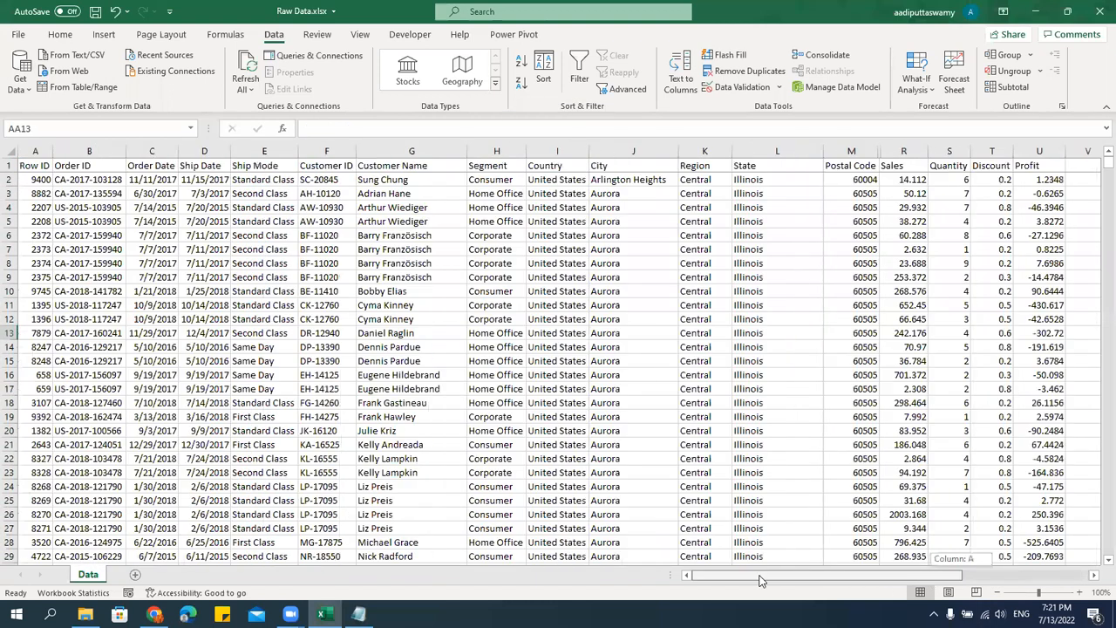
Hide the Country column and the Customer ID column.
{"action": "left_click", "coordinate": [762, 275]}
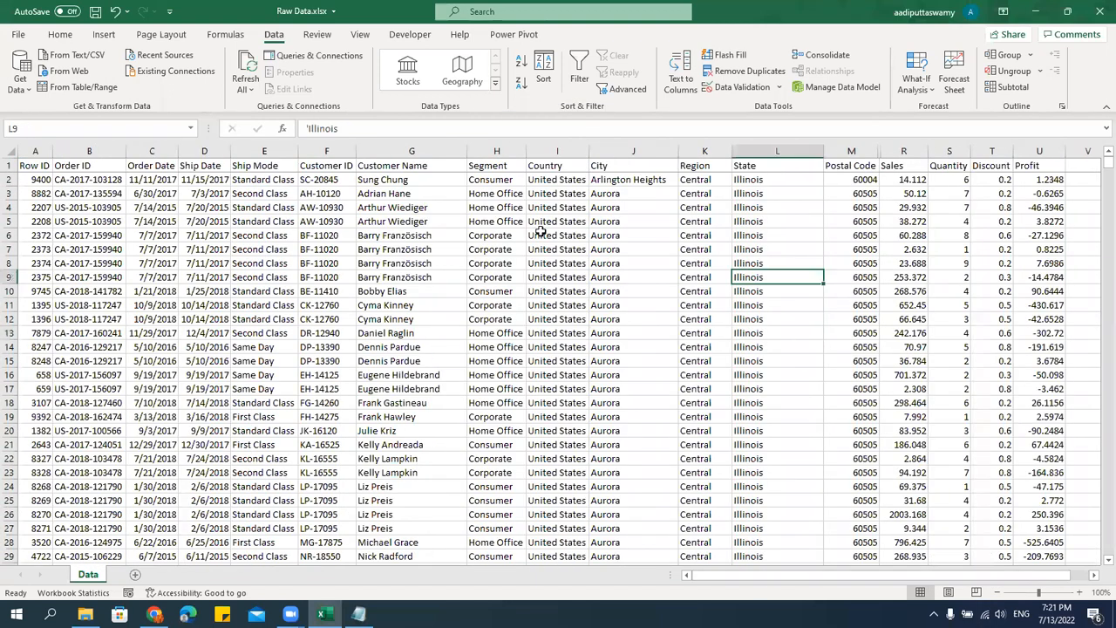
{"action": "left_click", "coordinate": [559, 150]}
{"action": "right_click", "coordinate": [563, 151]}
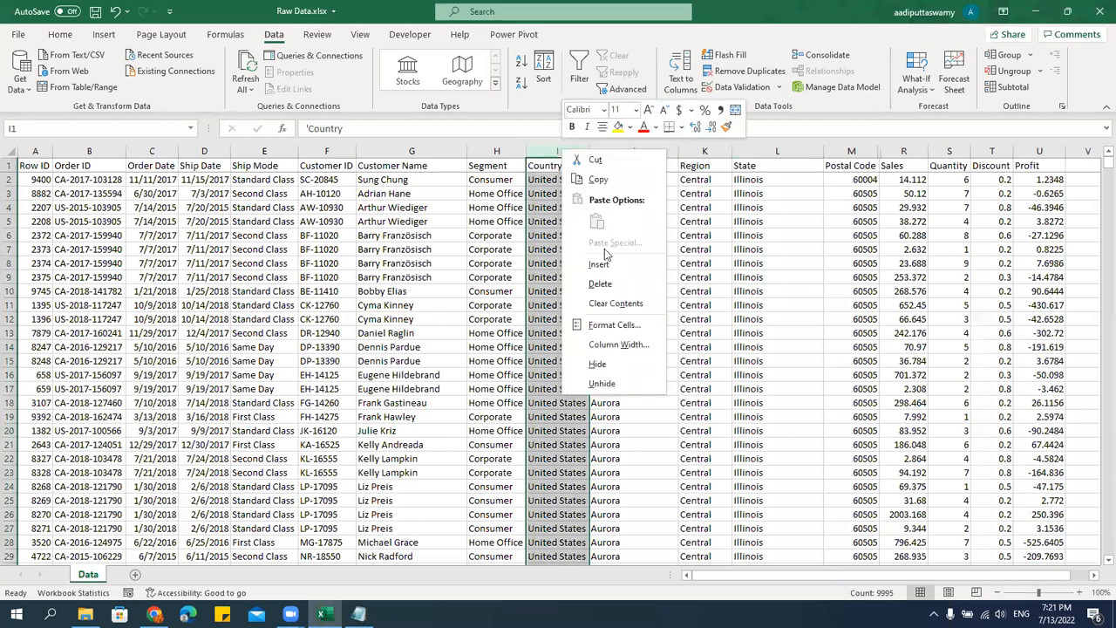
{"action": "left_click", "coordinate": [608, 366]}
{"action": "left_click", "coordinate": [515, 247]}
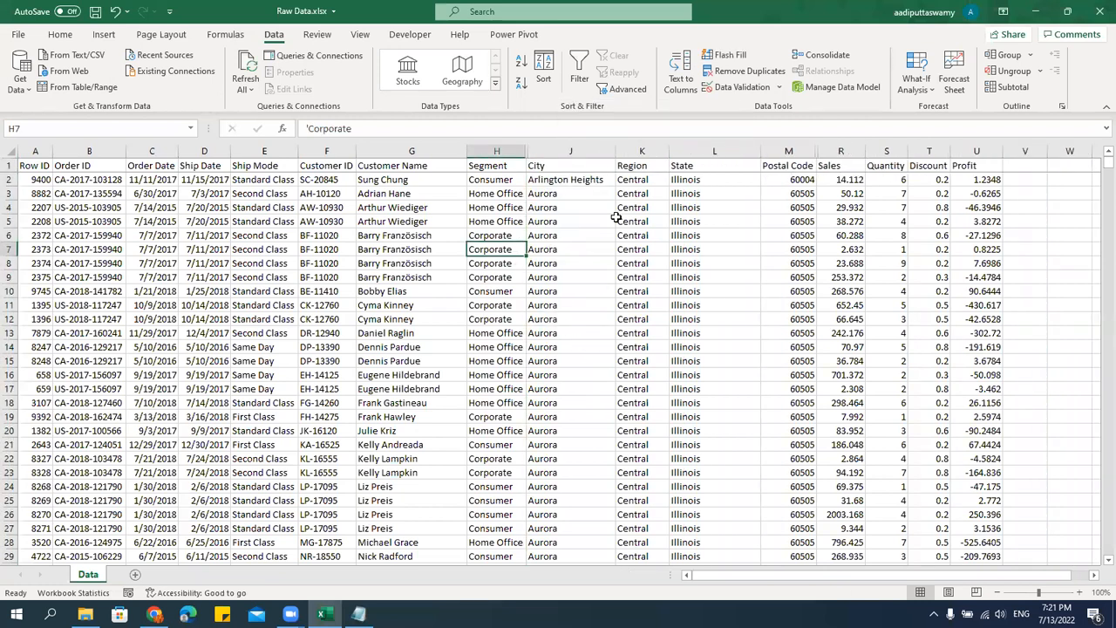
{"action": "left_click", "coordinate": [327, 148]}
{"action": "right_click", "coordinate": [329, 150]}
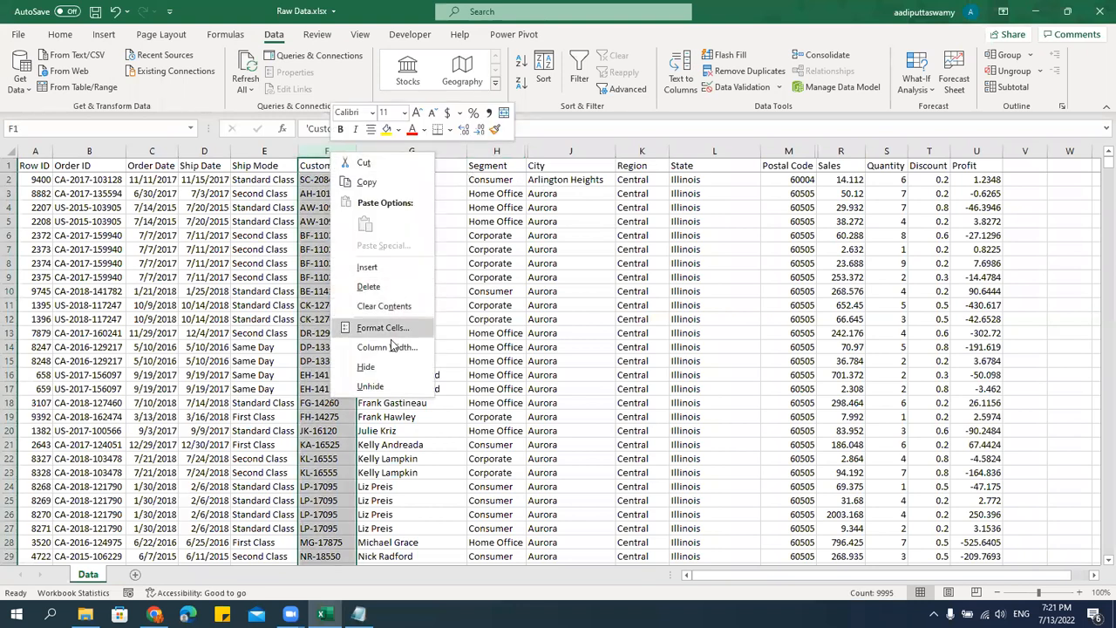
{"action": "left_click", "coordinate": [367, 366]}
{"action": "left_click", "coordinate": [575, 375]}
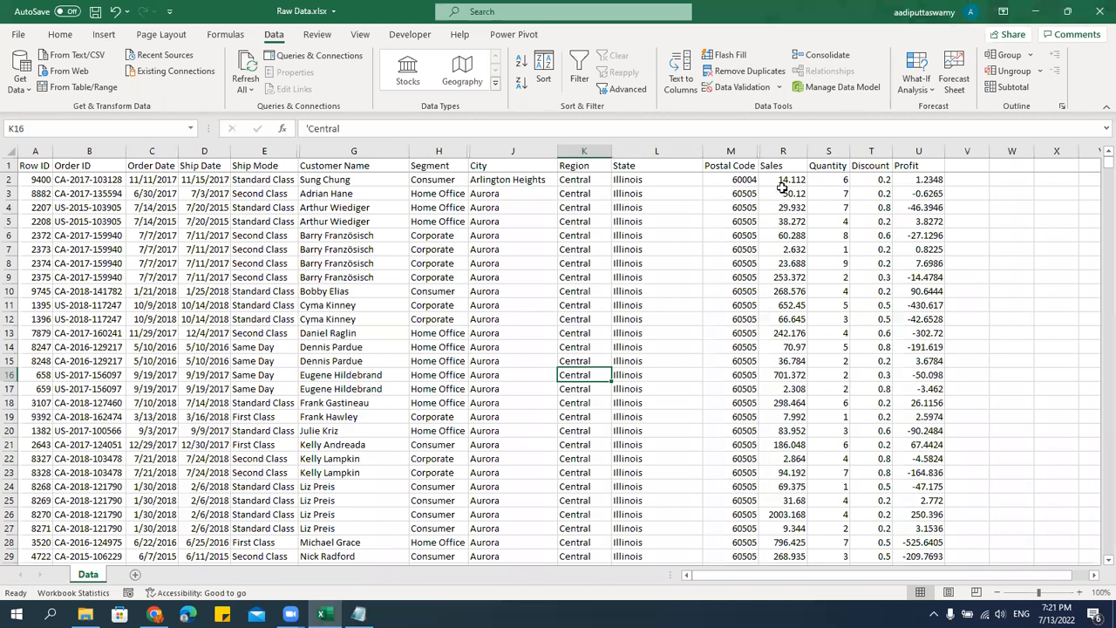
Select the whole table from the Row ID header and delete the Region, State and City levels from the custom sort.
{"action": "left_click_drag", "start_coordinate": [785, 181], "coordinate": [806, 380]}
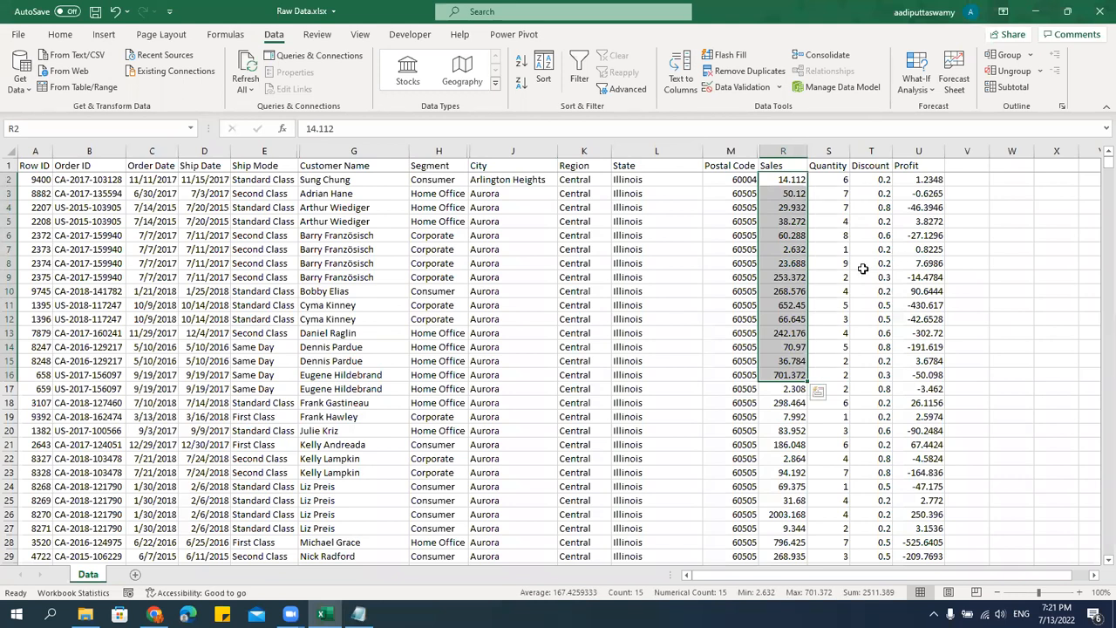
{"action": "left_click", "coordinate": [46, 166]}
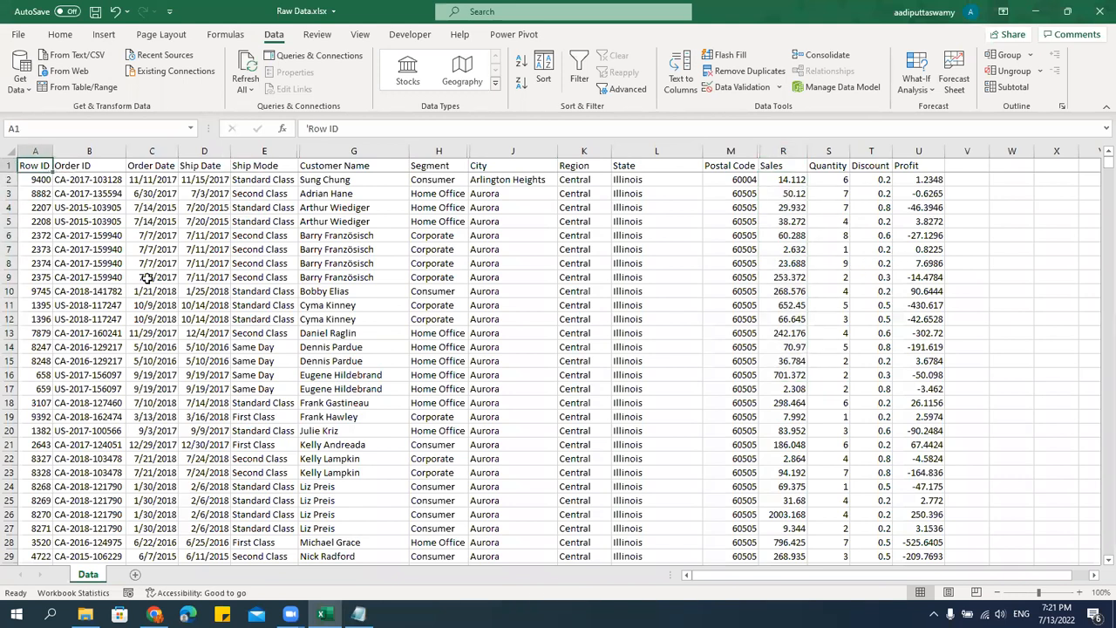
{"action": "key", "text": "ctrl+shift+Right"}
{"action": "key", "text": "ctrl+shift+Down"}
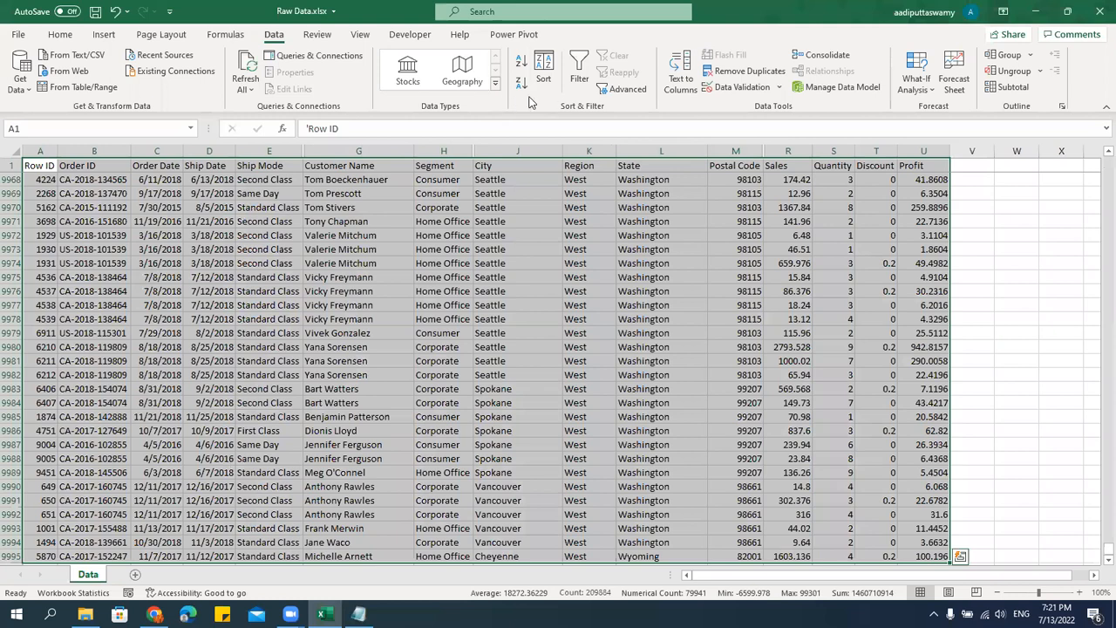
{"action": "left_click", "coordinate": [544, 71]}
{"action": "left_click_drag", "start_coordinate": [666, 231], "coordinate": [243, 233]}
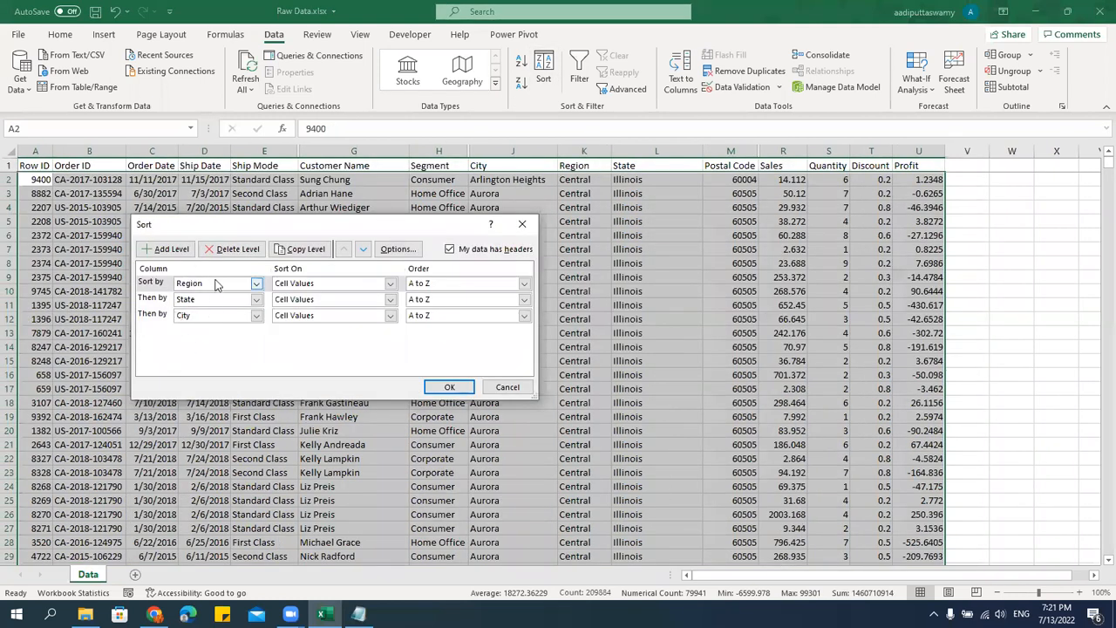
{"action": "left_click", "coordinate": [162, 316]}
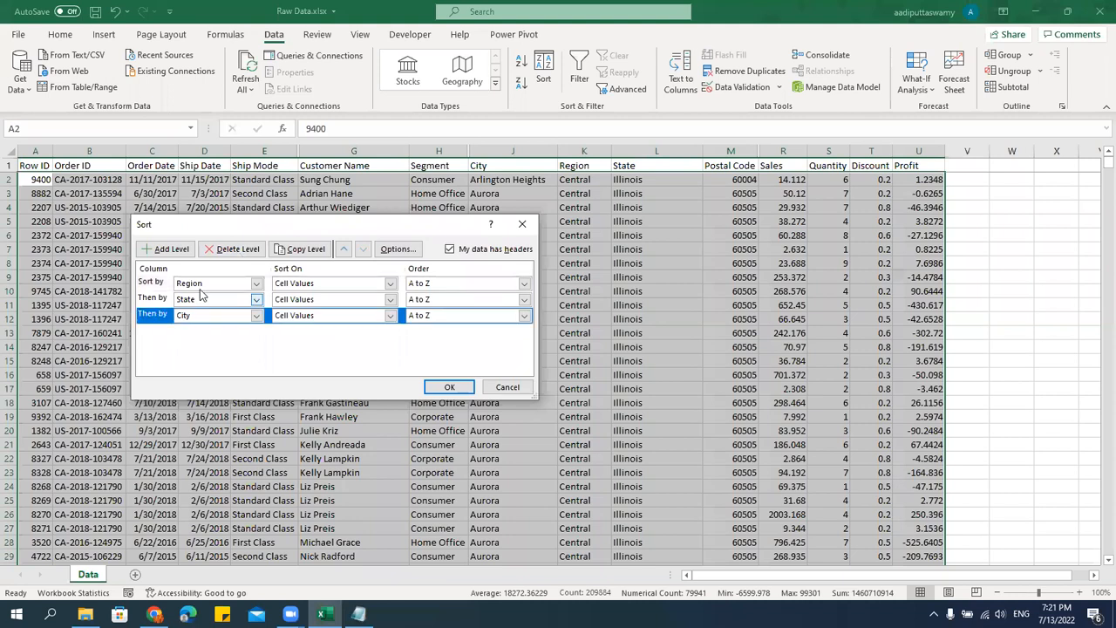
{"action": "left_click", "coordinate": [236, 252]}
{"action": "left_click", "coordinate": [236, 252]}
{"action": "left_click", "coordinate": [236, 252]}
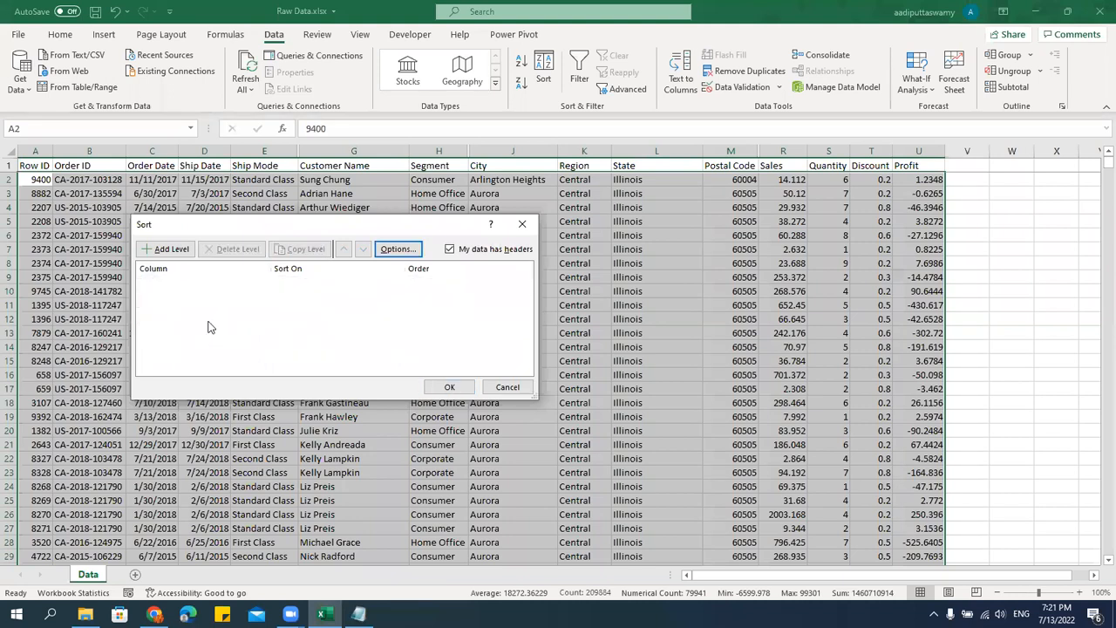
Add a sort level on the Sales column to the empty custom sort.
{"action": "left_click", "coordinate": [171, 250]}
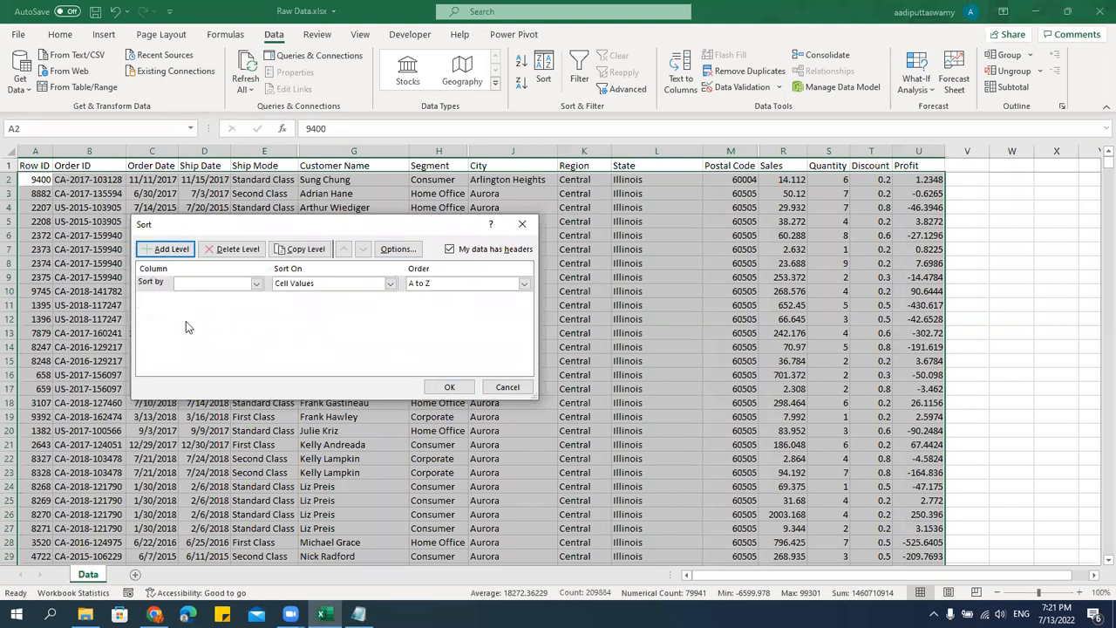
{"action": "left_click", "coordinate": [254, 284]}
{"action": "left_click", "coordinate": [258, 396]}
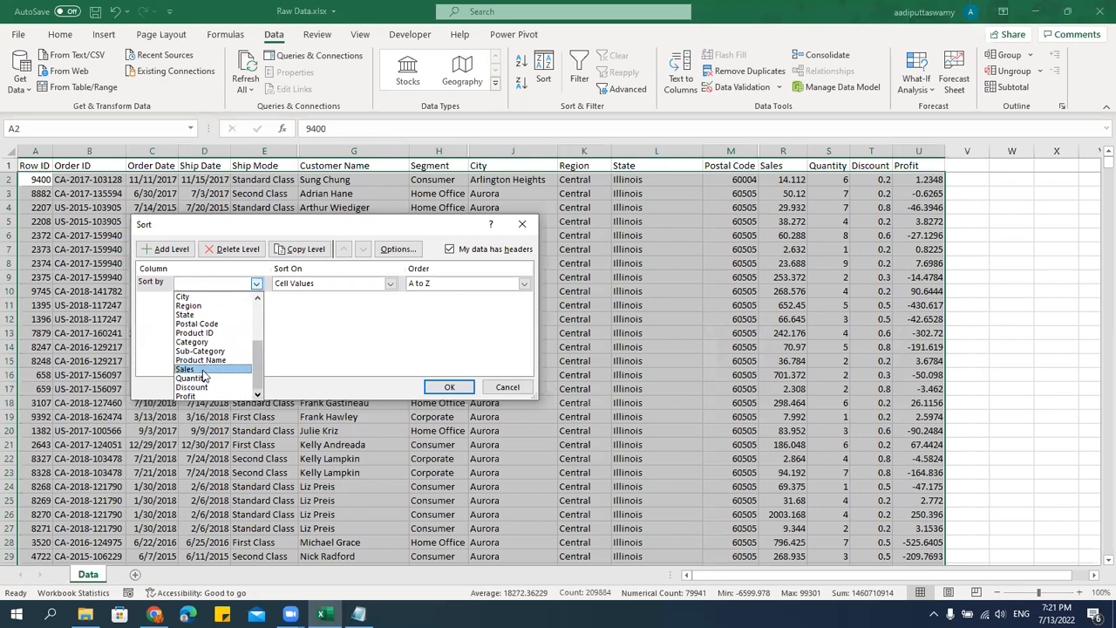
{"action": "left_click", "coordinate": [202, 371]}
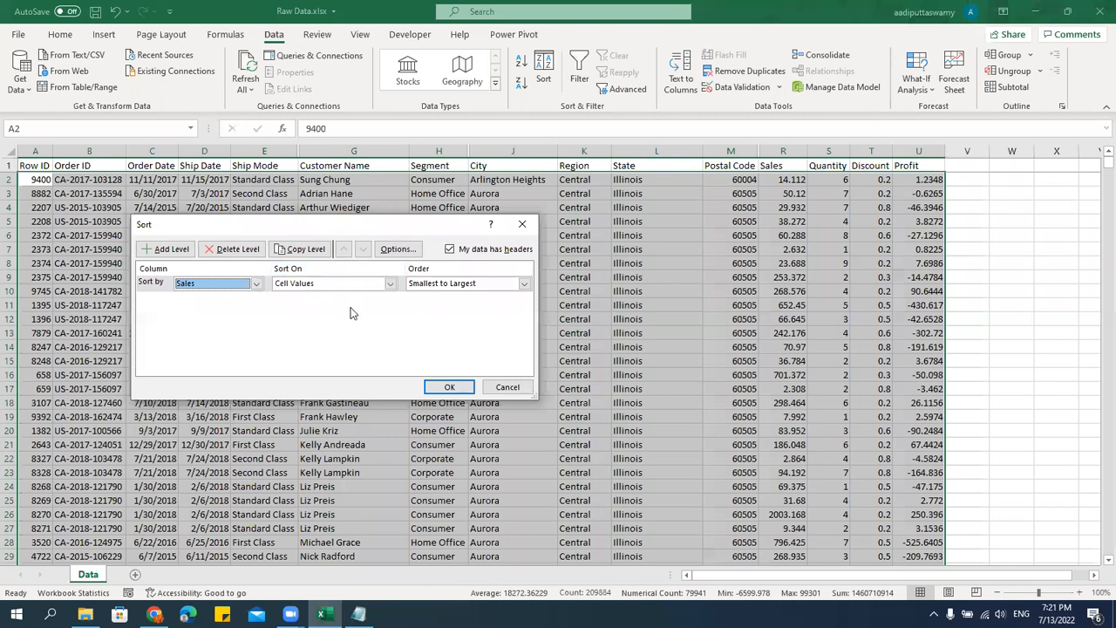
Set the Sales level's order to Largest to Smallest and apply the sort.
{"action": "left_click", "coordinate": [525, 284]}
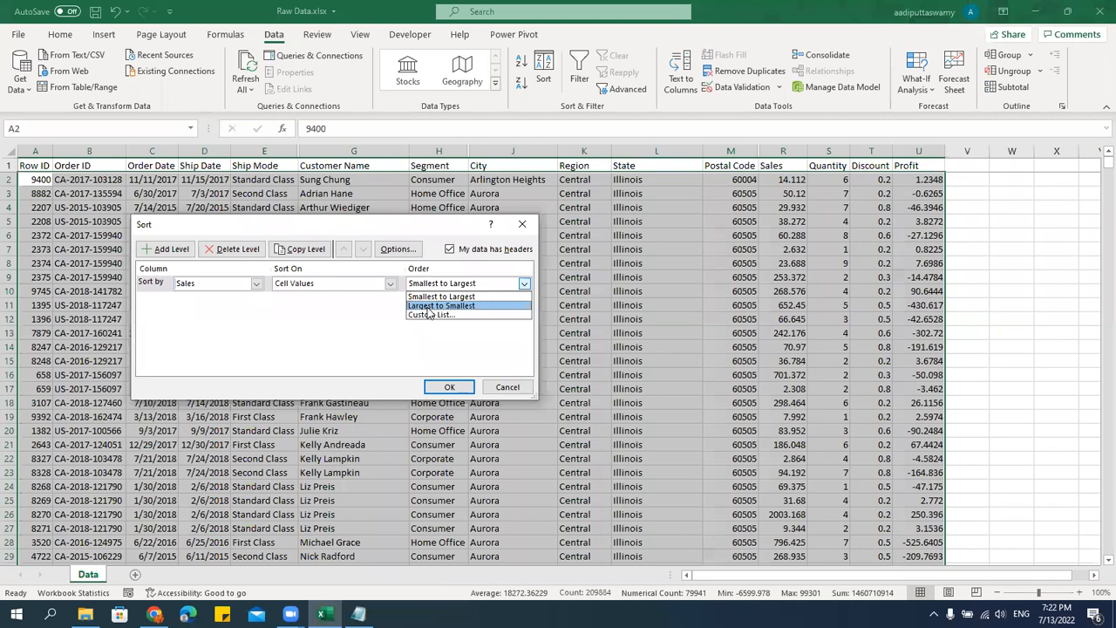
{"action": "left_click", "coordinate": [221, 288]}
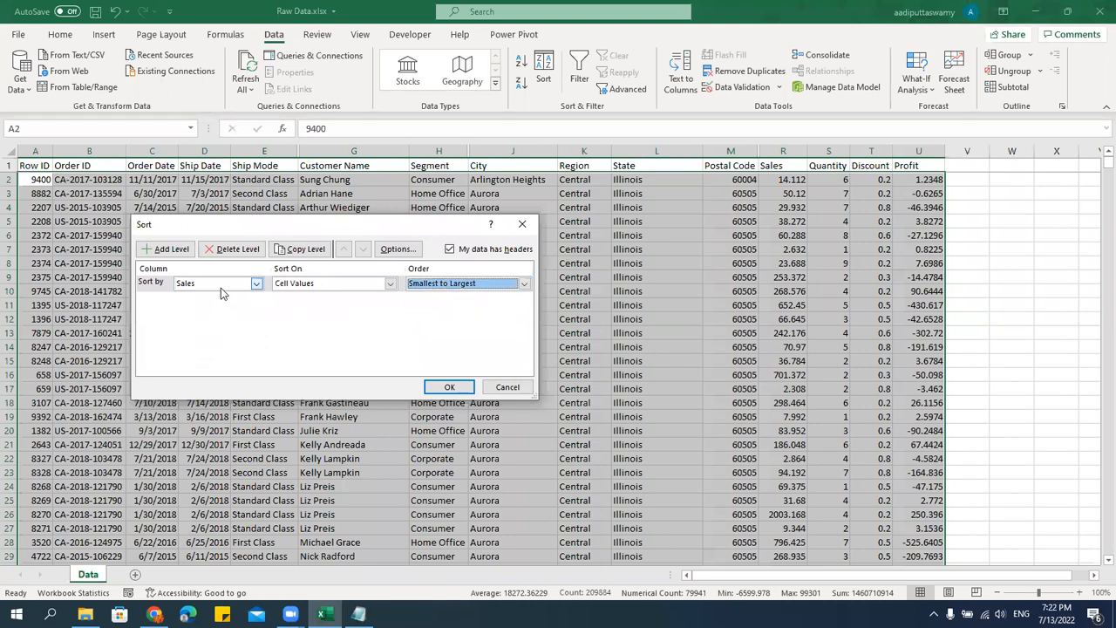
{"action": "left_click", "coordinate": [221, 288]}
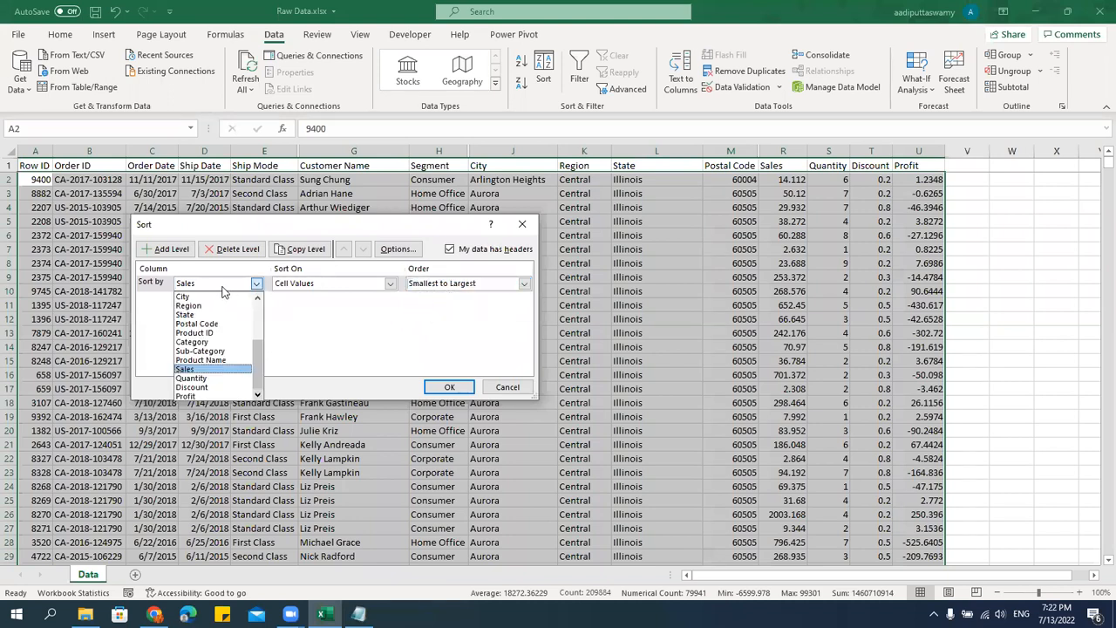
{"action": "left_click", "coordinate": [307, 321]}
{"action": "left_click", "coordinate": [445, 288]}
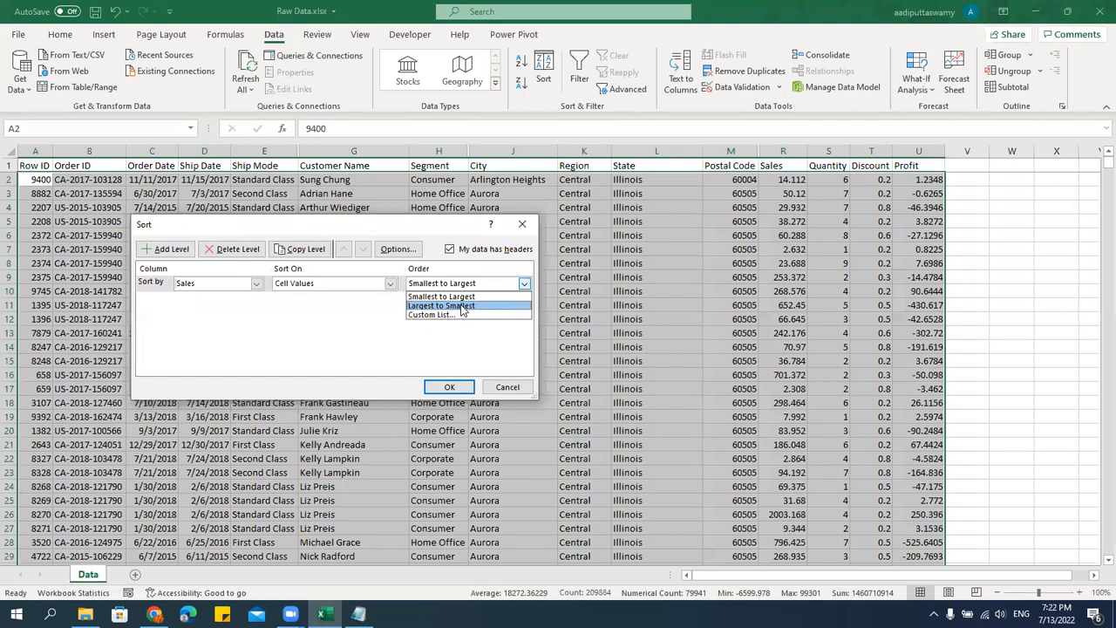
{"action": "left_click", "coordinate": [462, 308]}
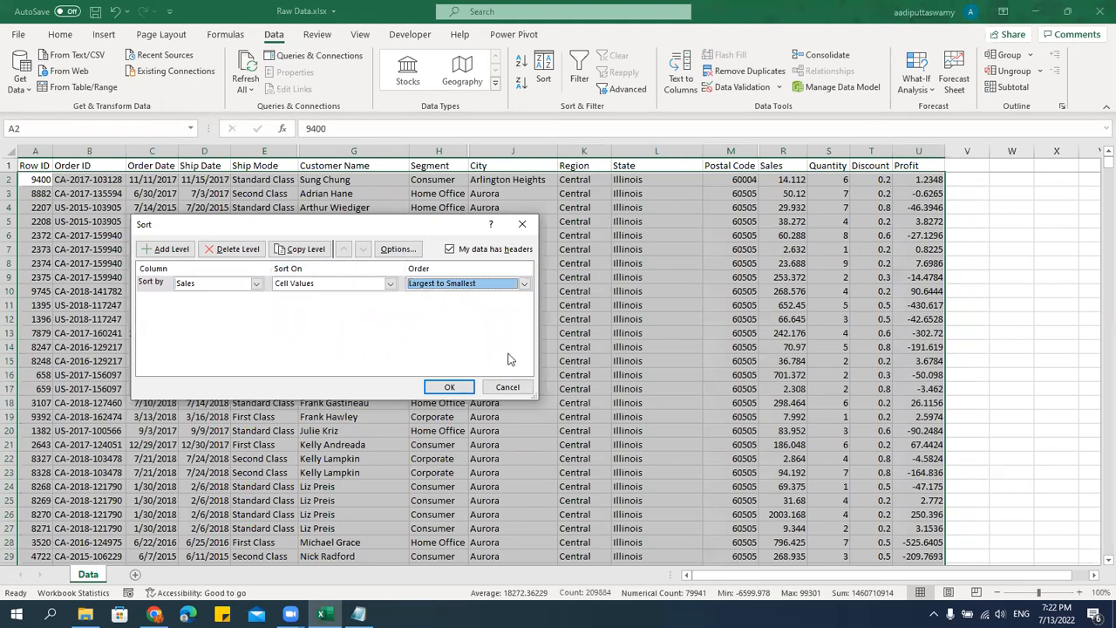
{"action": "left_click", "coordinate": [453, 387]}
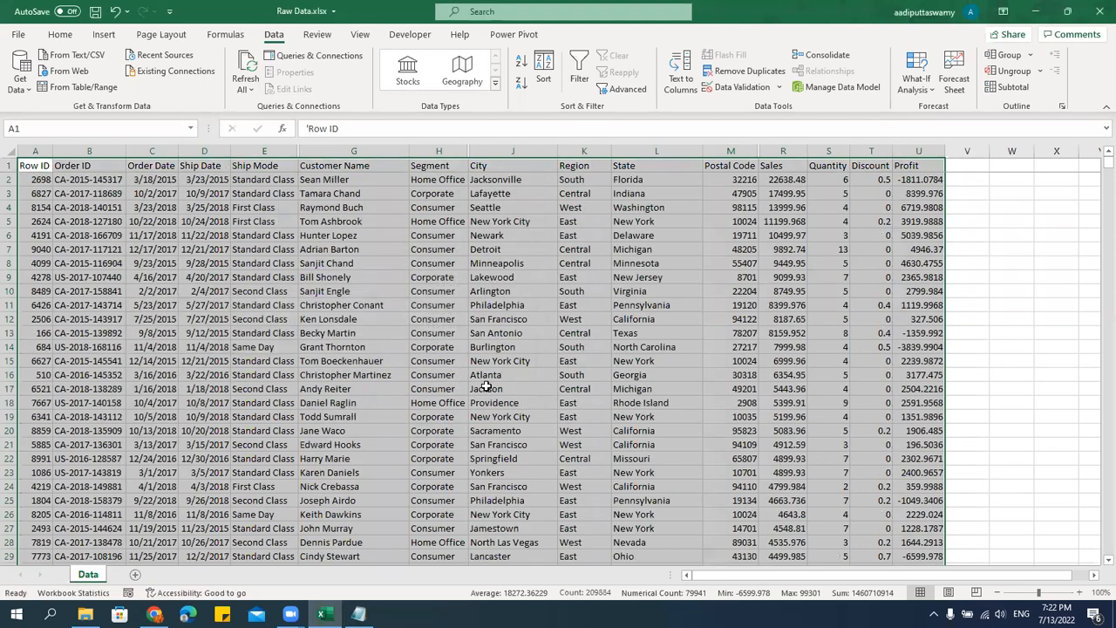
Reselect the whole table from the Row ID header and change the custom sort's column from Sales to Row ID.
{"action": "left_click", "coordinate": [785, 178]}
{"action": "scroll", "coordinate": [801, 397], "scroll_direction": "down", "scroll_amount": 1}
{"action": "scroll", "coordinate": [860, 464], "scroll_direction": "down", "scroll_amount": 20}
{"action": "left_click_drag", "start_coordinate": [1101, 173], "coordinate": [1098, 131]}
{"action": "left_click", "coordinate": [44, 166]}
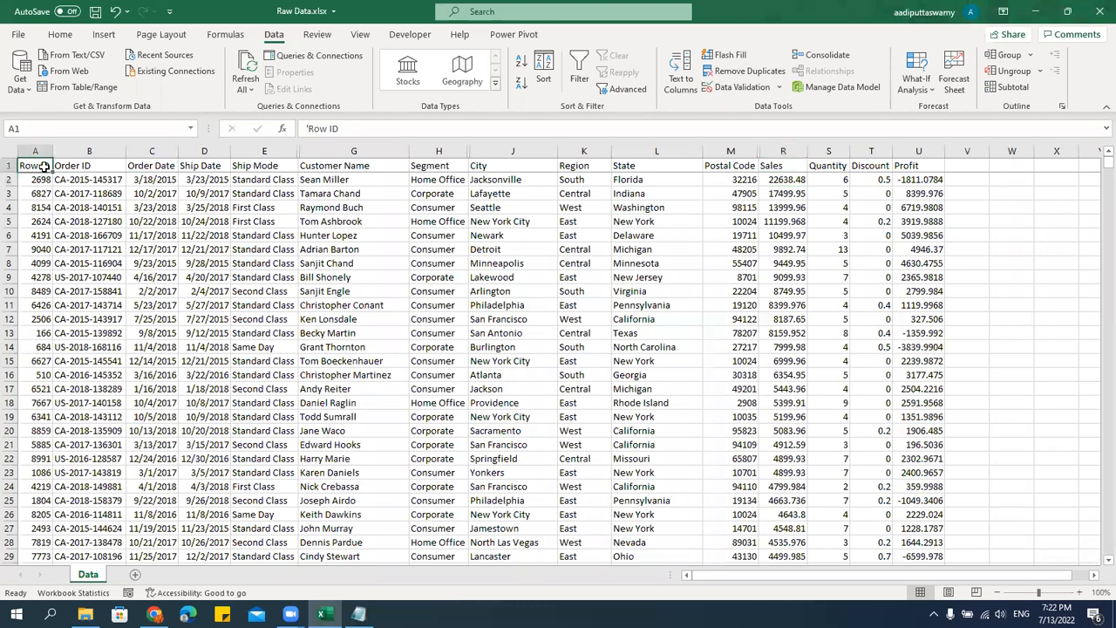
{"action": "key", "text": "ctrl+shift+Right"}
{"action": "key", "text": "ctrl+shift+Down"}
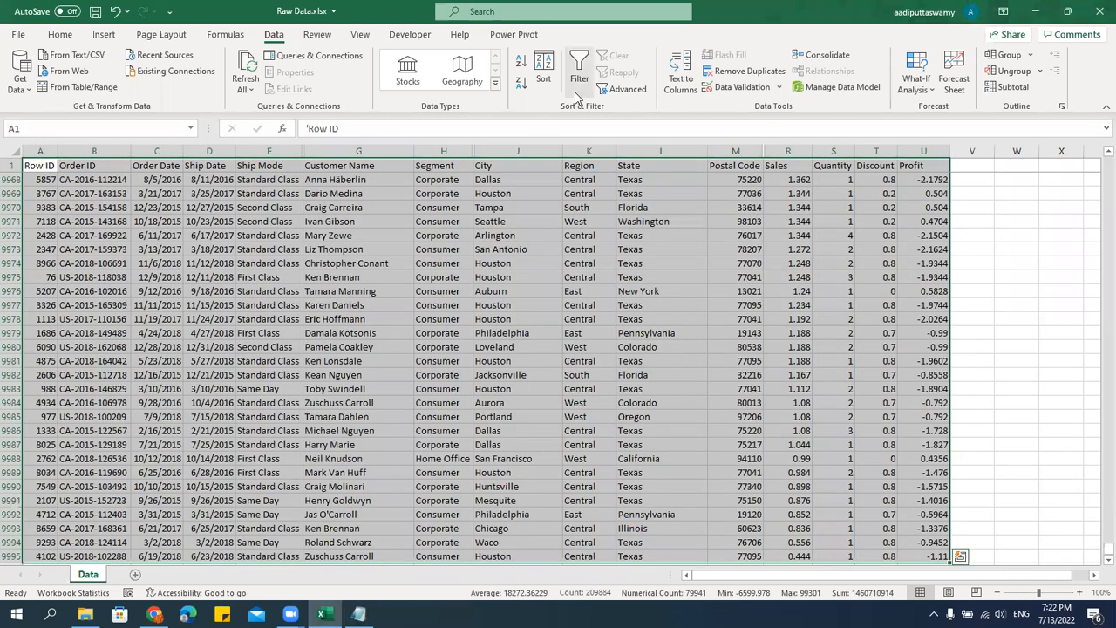
{"action": "left_click", "coordinate": [545, 74]}
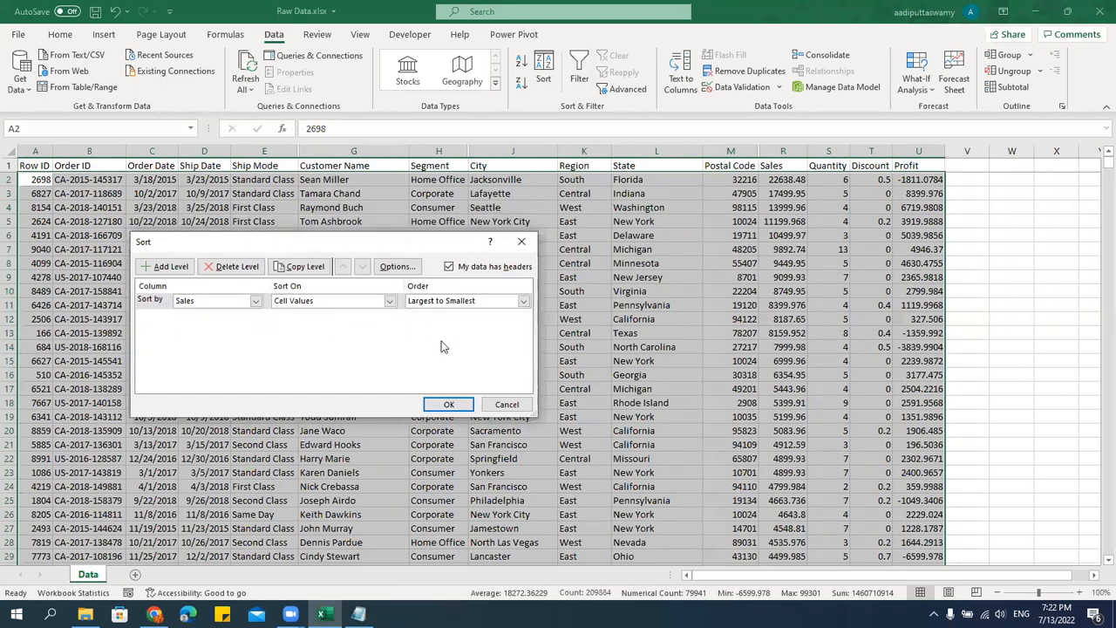
{"action": "left_click", "coordinate": [256, 301]}
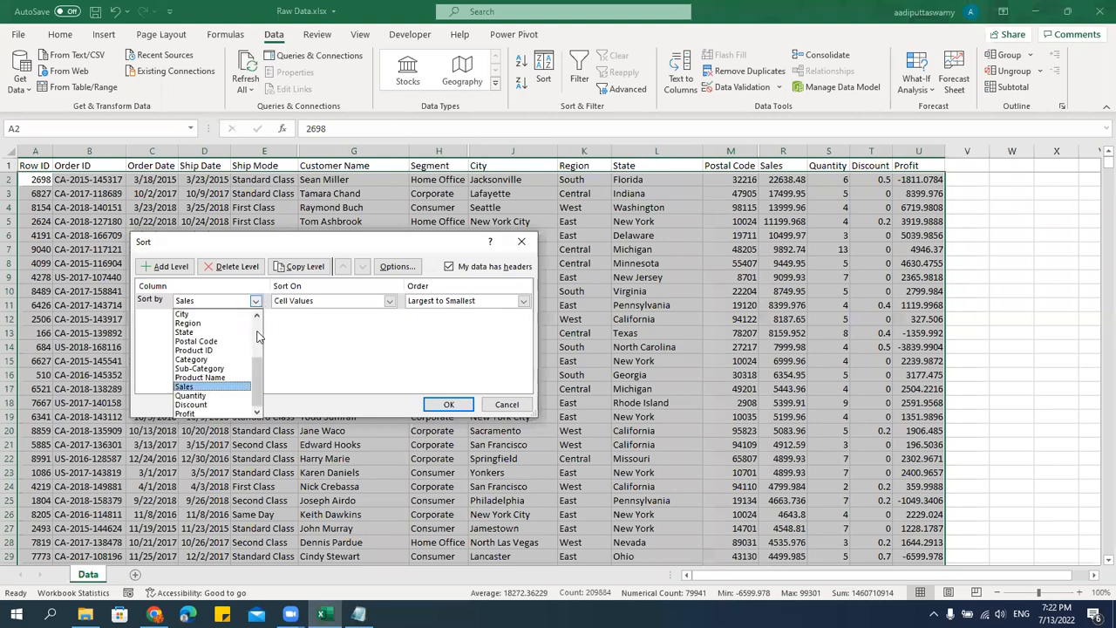
{"action": "scroll", "coordinate": [261, 341], "scroll_direction": "up", "scroll_amount": 3}
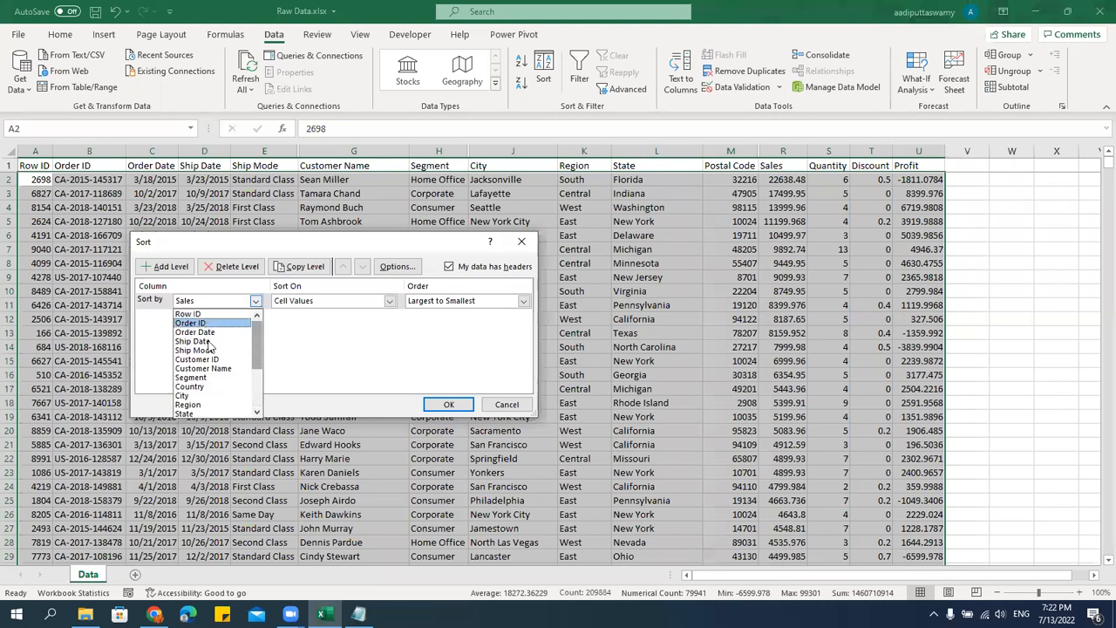
{"action": "left_click", "coordinate": [207, 315]}
{"action": "key", "text": "Return"}
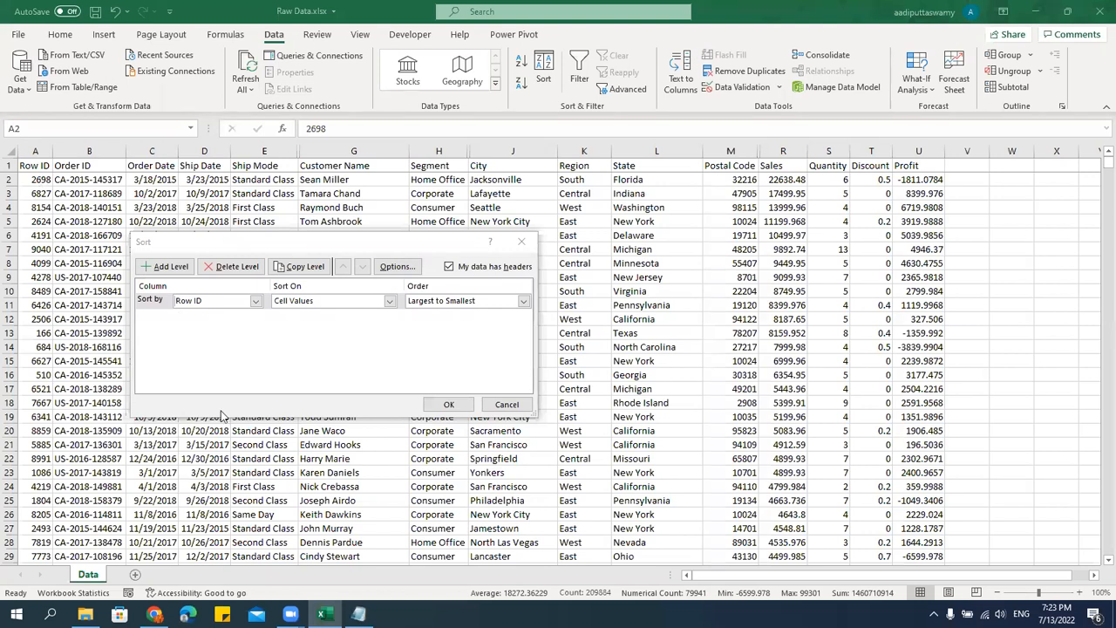
Set the Row ID level's order to Smallest to Largest and apply the sort.
{"action": "left_click", "coordinate": [523, 300]}
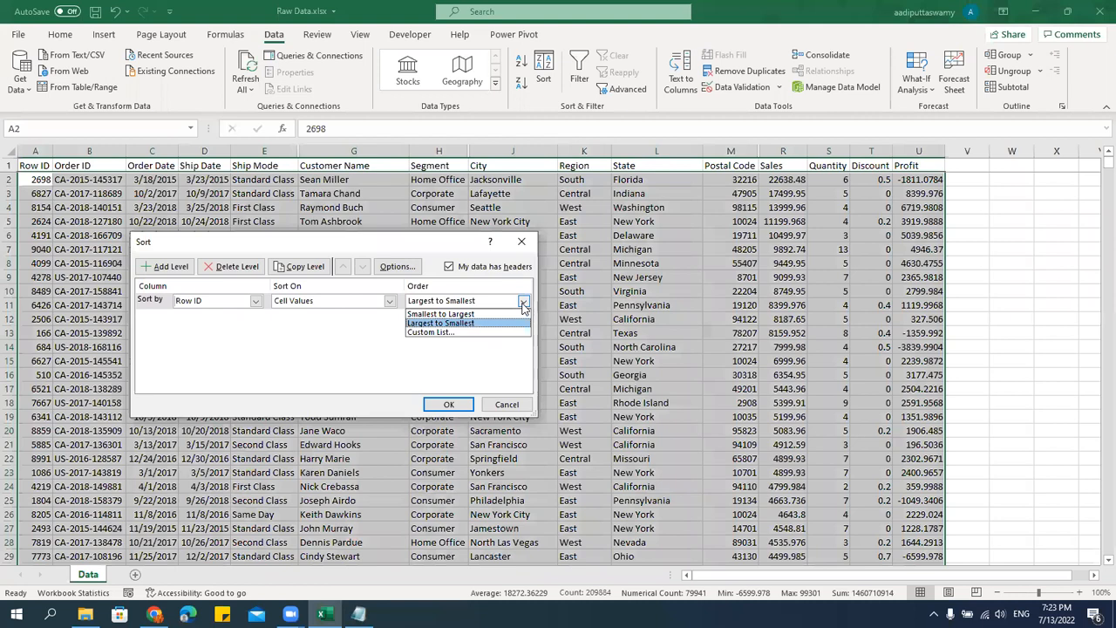
{"action": "left_click", "coordinate": [453, 314]}
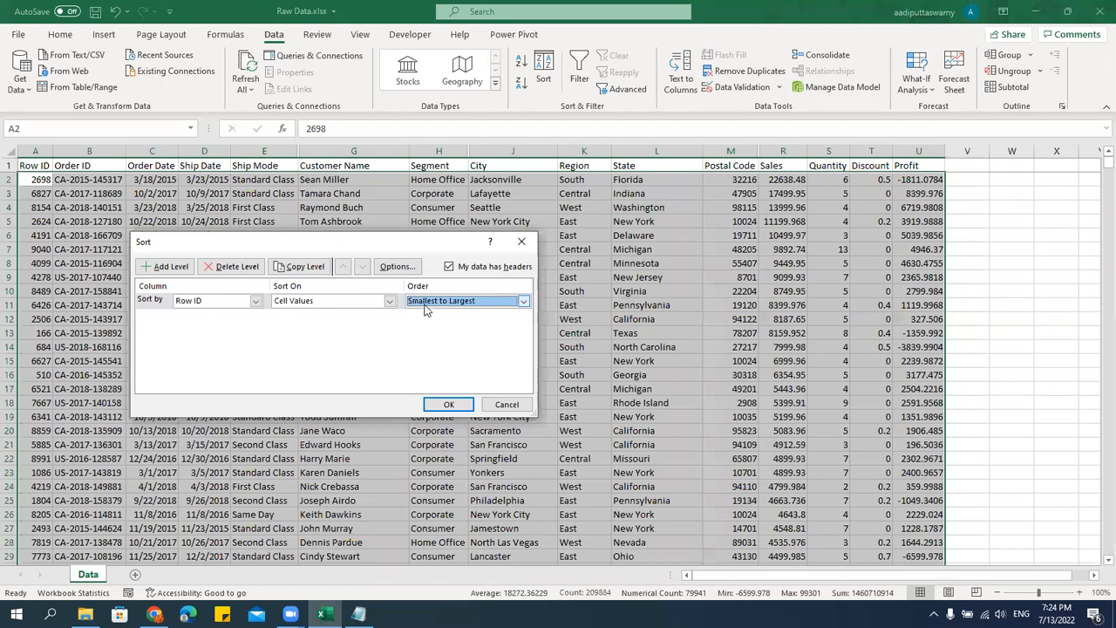
{"action": "left_click", "coordinate": [446, 404]}
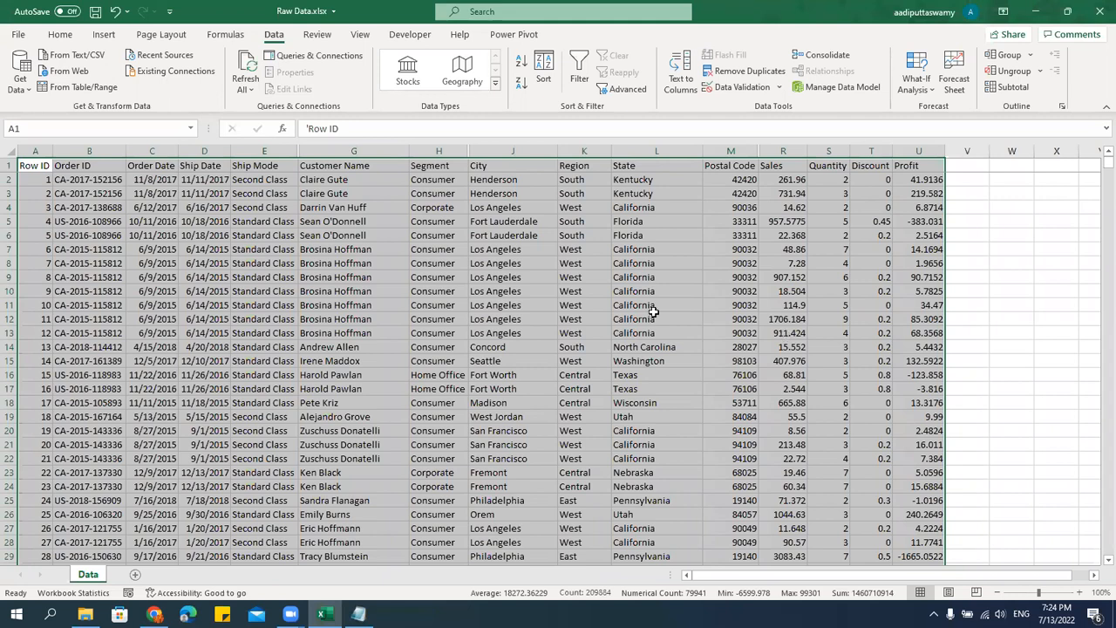
Reopen the custom sort, delete its Row ID level and add a level on the Region column.
{"action": "left_click", "coordinate": [544, 70]}
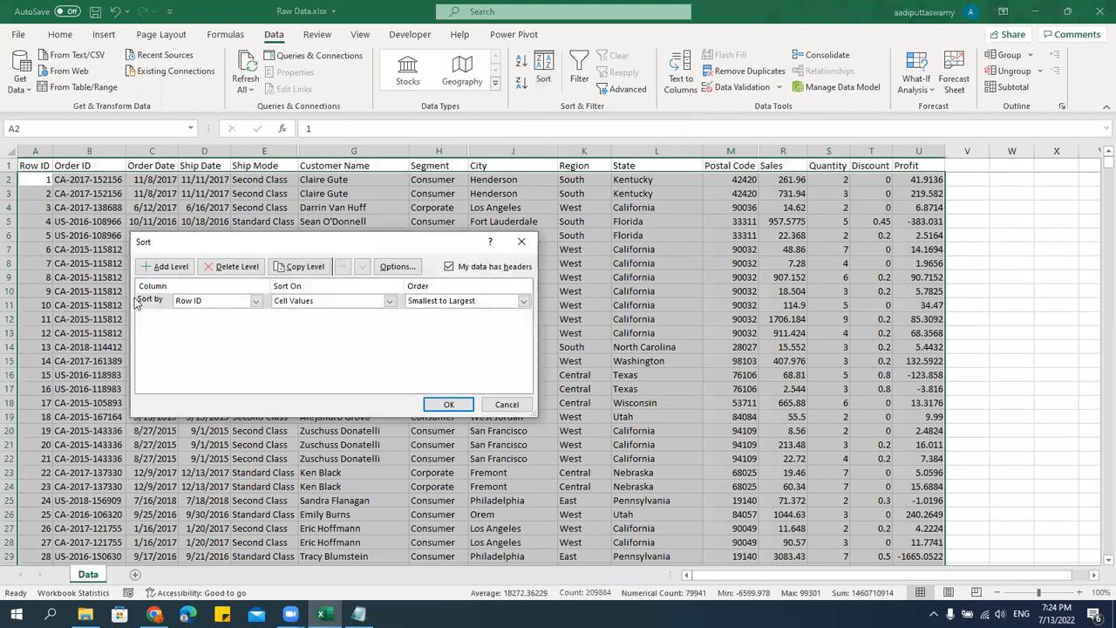
{"action": "left_click", "coordinate": [232, 266]}
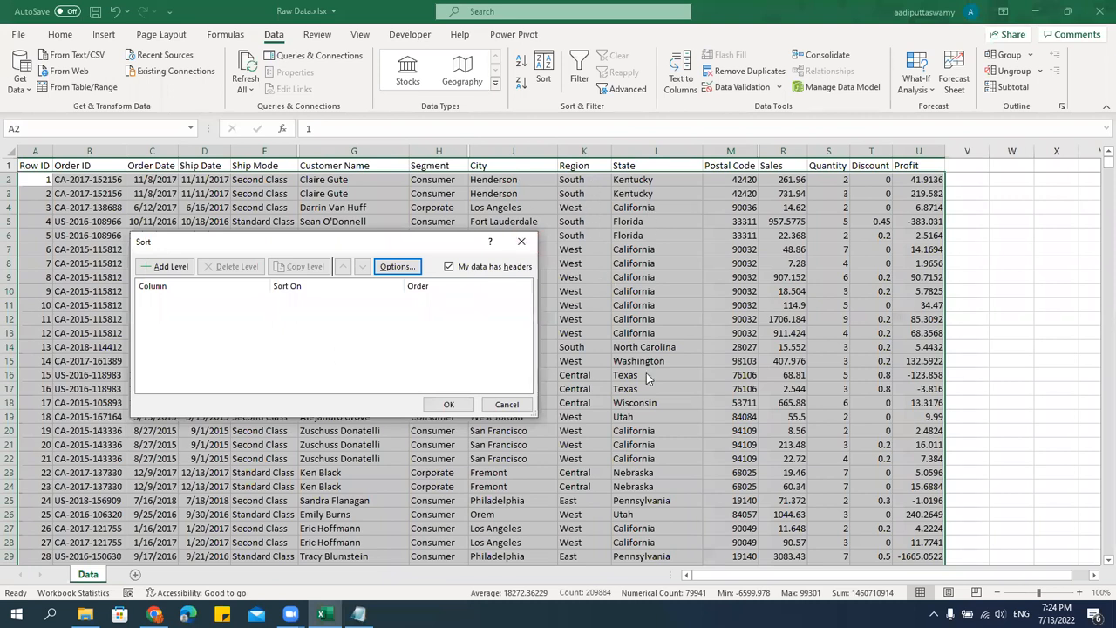
{"action": "left_click", "coordinate": [170, 266]}
{"action": "left_click", "coordinate": [256, 300]}
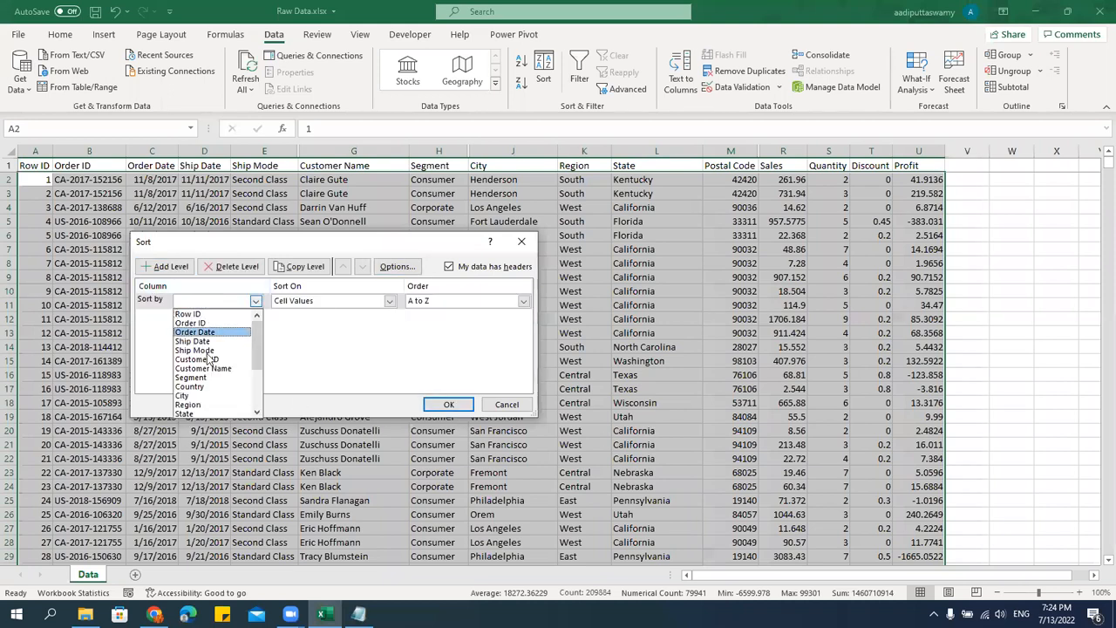
{"action": "left_click", "coordinate": [207, 405]}
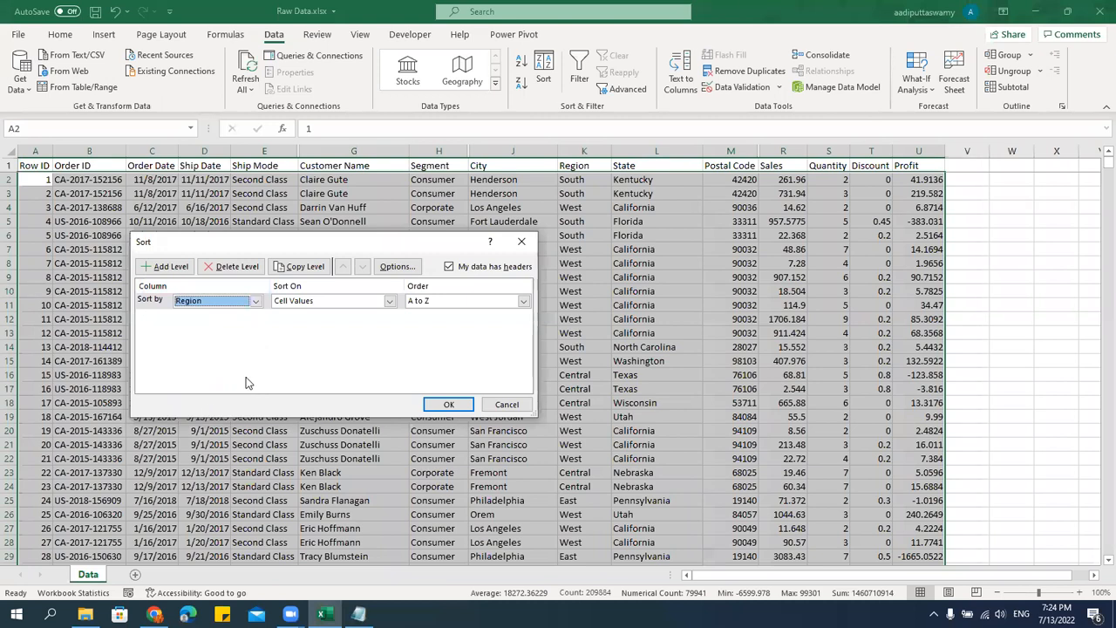
Add a second sort level on Sales ordered Largest to Smallest beneath Region, and apply the sort.
{"action": "left_click", "coordinate": [177, 271]}
{"action": "left_click", "coordinate": [232, 322]}
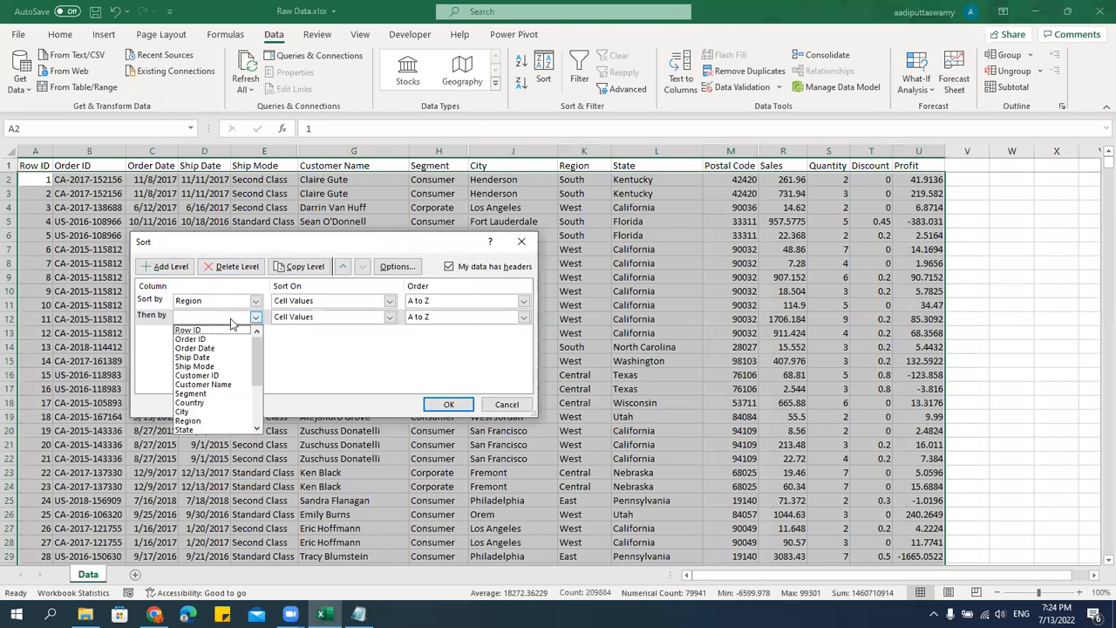
{"action": "scroll", "coordinate": [217, 418], "scroll_direction": "down", "scroll_amount": 3}
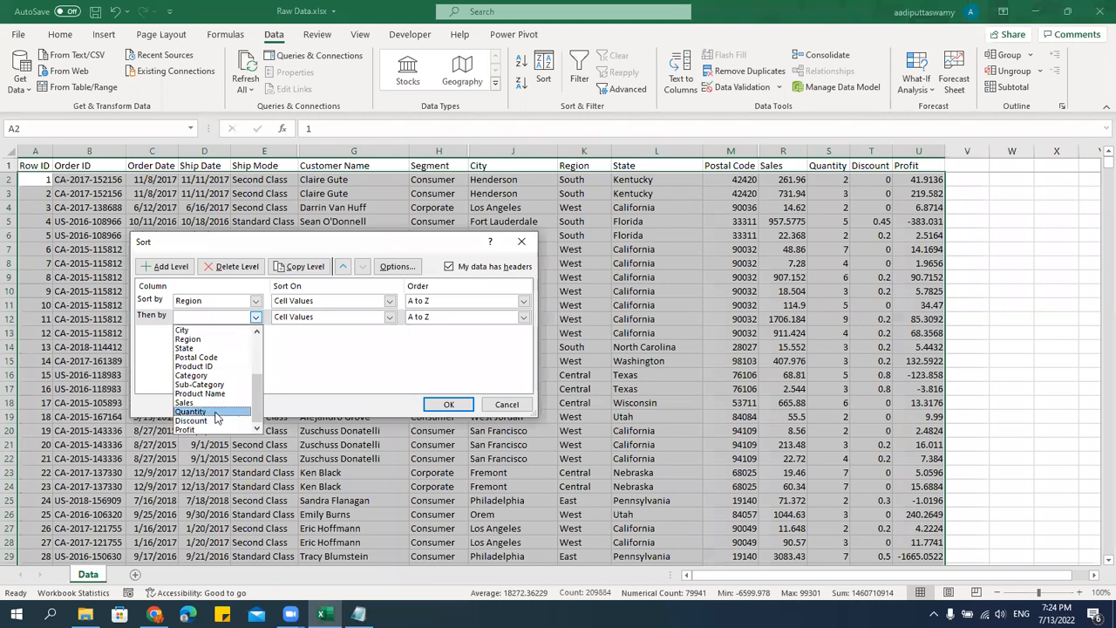
{"action": "left_click", "coordinate": [207, 403]}
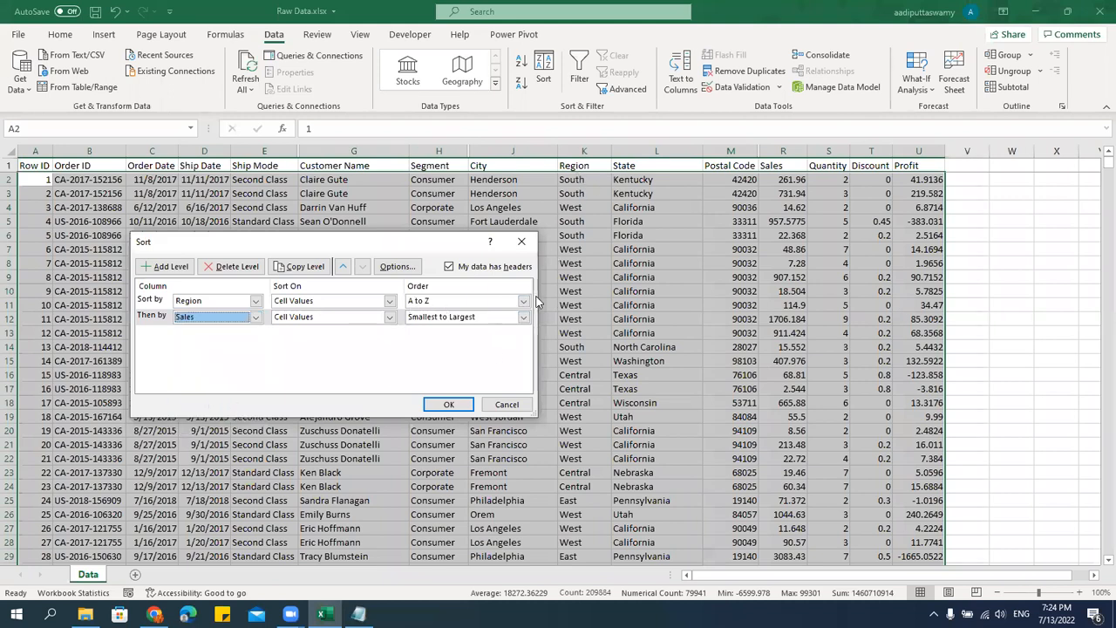
{"action": "left_click", "coordinate": [442, 318]}
{"action": "left_click", "coordinate": [430, 336]}
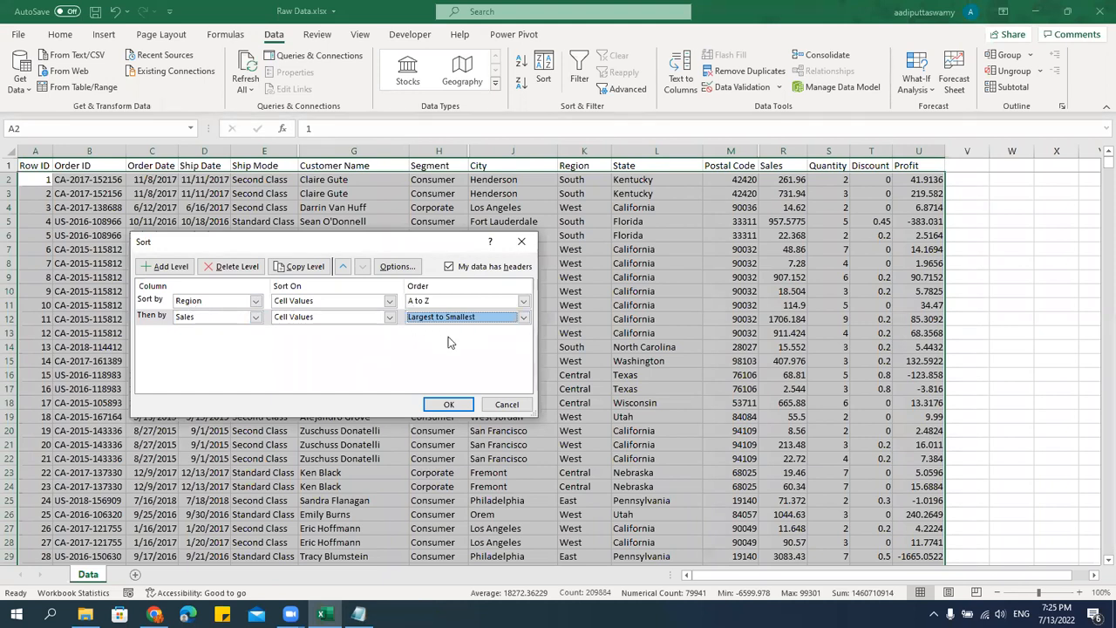
{"action": "left_click", "coordinate": [448, 404]}
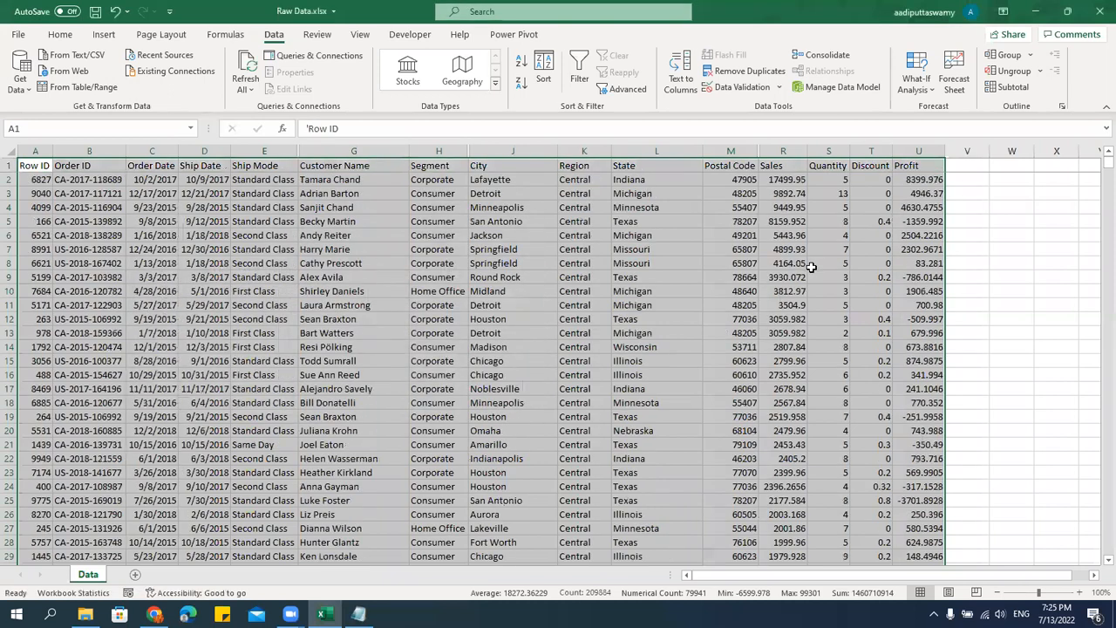
Examine the Region and Sales columns around the boundary between the Central and East rows.
{"action": "left_click_drag", "start_coordinate": [587, 189], "coordinate": [585, 500]}
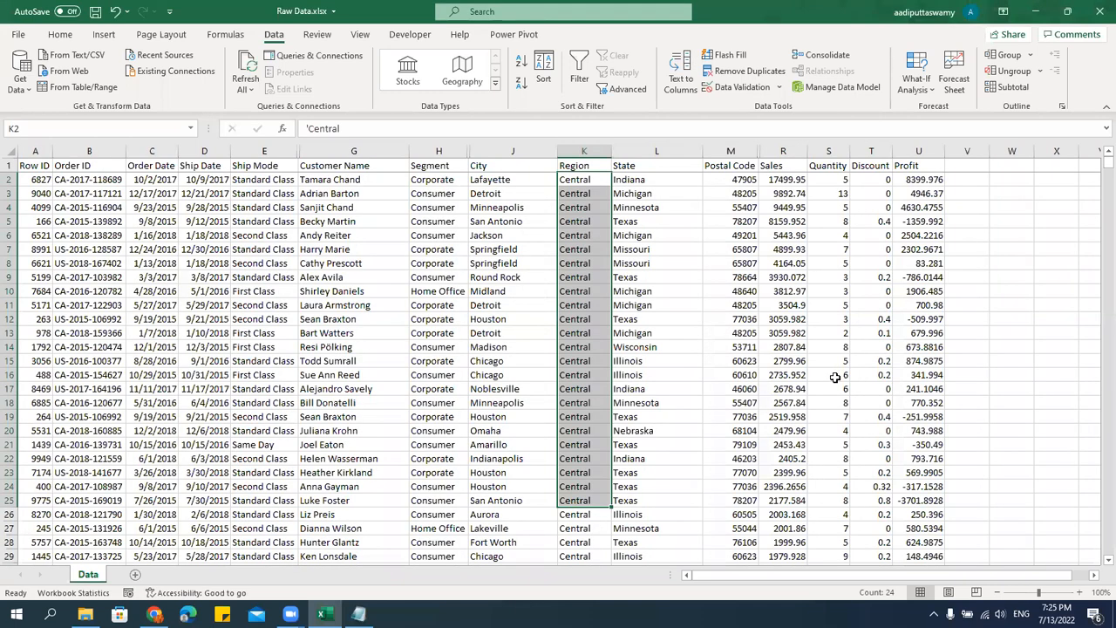
{"action": "scroll", "coordinate": [835, 376], "scroll_direction": "down", "scroll_amount": 8}
{"action": "left_click_drag", "start_coordinate": [1097, 171], "coordinate": [1096, 279]}
{"action": "scroll", "coordinate": [764, 399], "scroll_direction": "up", "scroll_amount": 20}
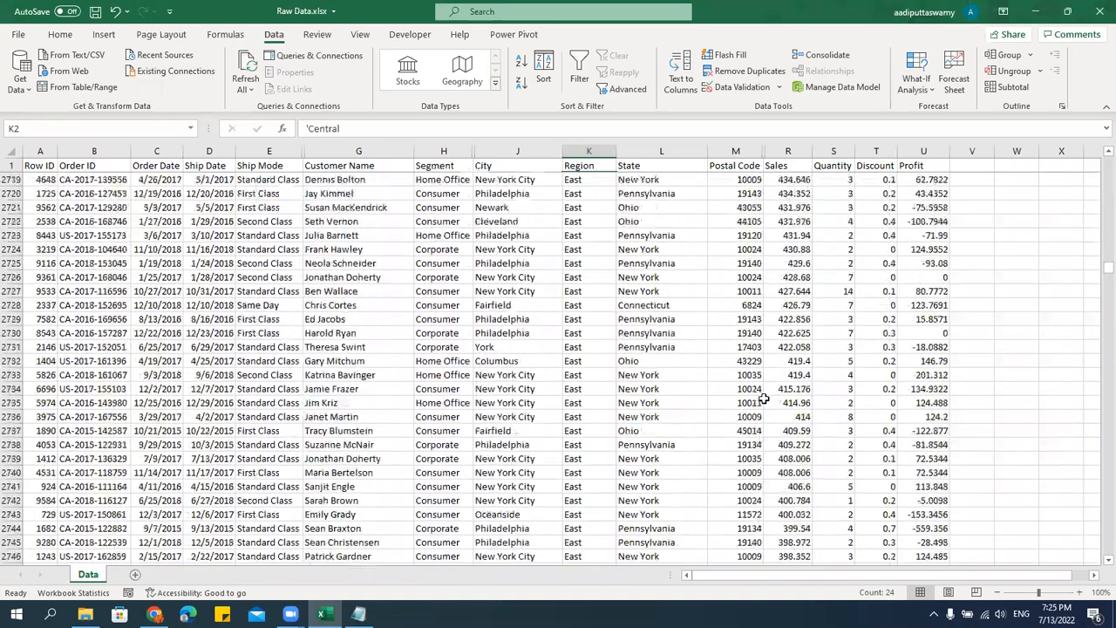
{"action": "scroll", "coordinate": [763, 398], "scroll_direction": "up", "scroll_amount": 10}
{"action": "left_click_drag", "start_coordinate": [1096, 267], "coordinate": [1096, 260]}
{"action": "scroll", "coordinate": [898, 373], "scroll_direction": "up", "scroll_amount": 20}
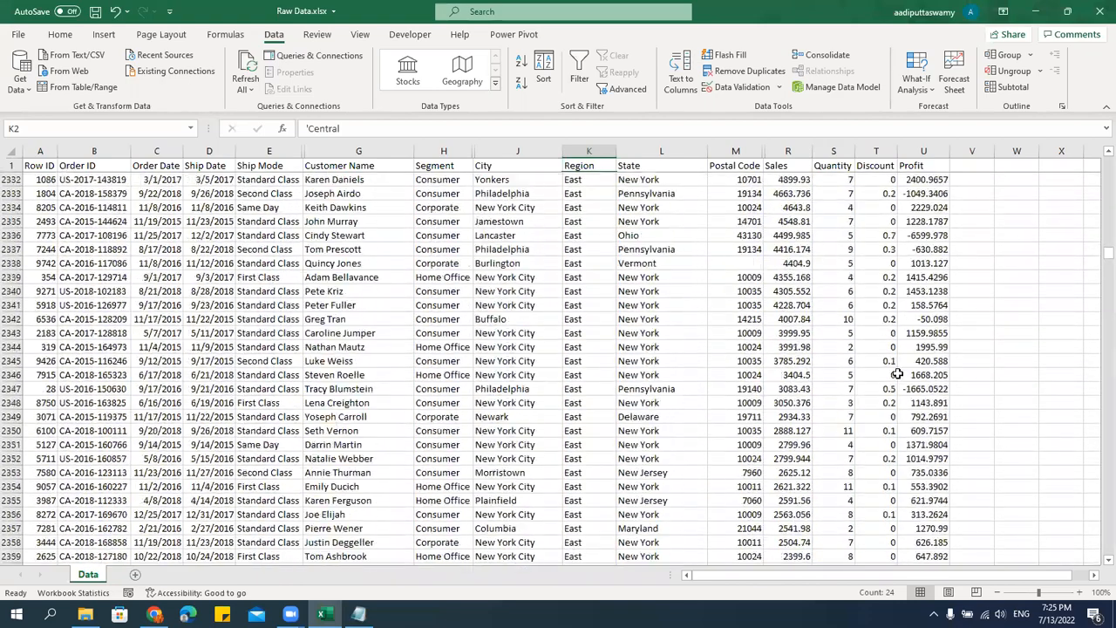
{"action": "scroll", "coordinate": [897, 373], "scroll_direction": "up", "scroll_amount": 8}
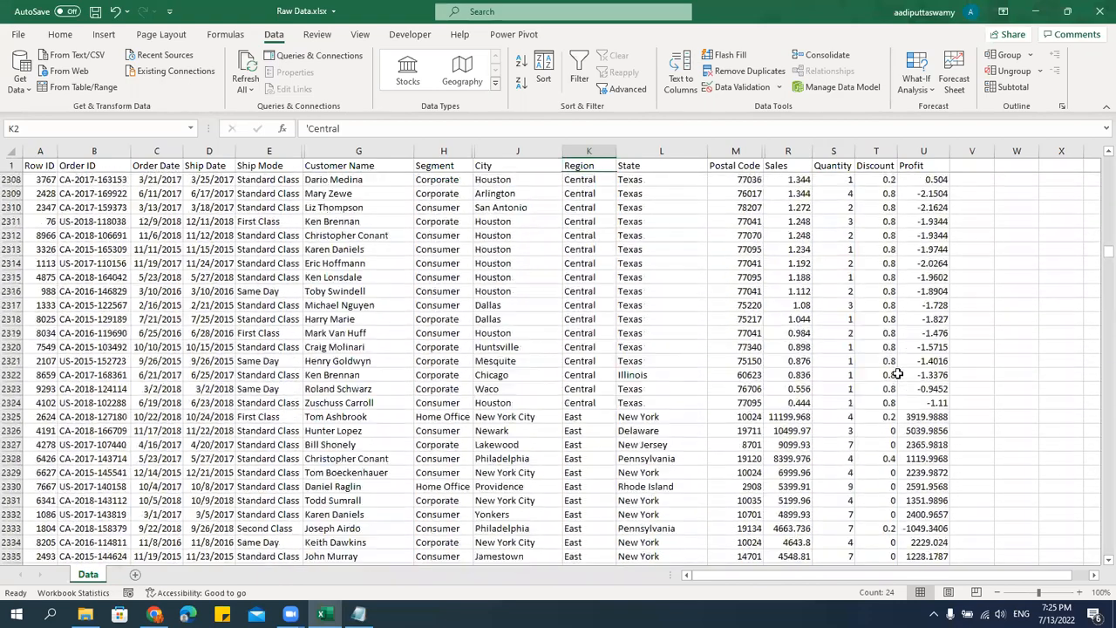
{"action": "left_click", "coordinate": [794, 404]}
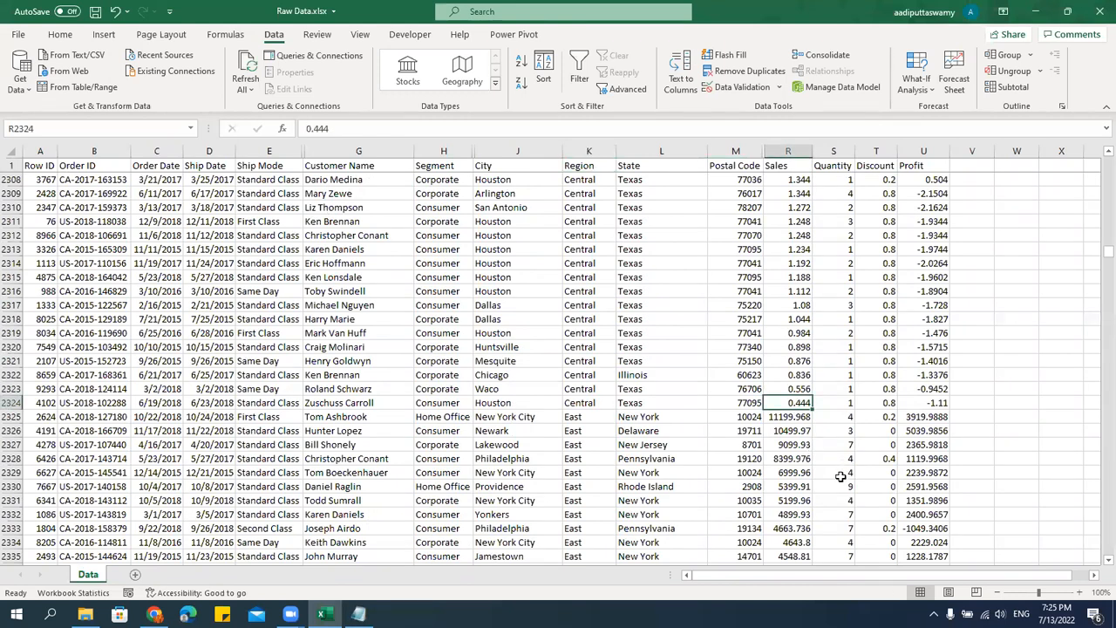
{"action": "left_click_drag", "start_coordinate": [577, 416], "coordinate": [747, 424]}
{"action": "left_click", "coordinate": [793, 419]}
{"action": "left_click", "coordinate": [584, 417]}
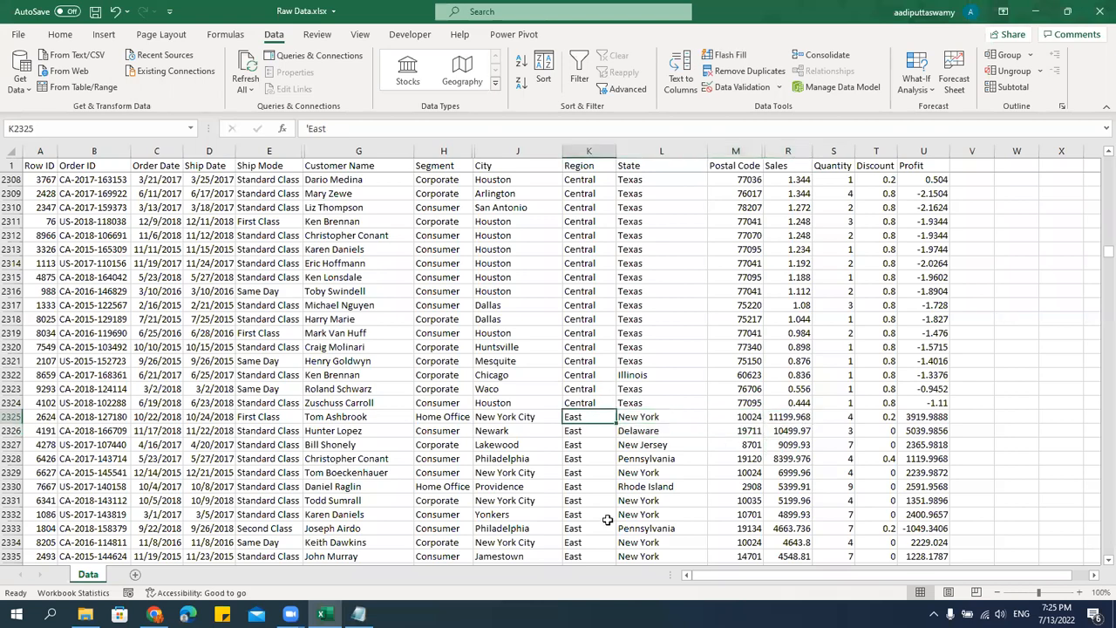
Examine the Sales values where the Region column changes from East to South.
{"action": "left_click_drag", "start_coordinate": [1097, 264], "coordinate": [1097, 361]}
{"action": "scroll", "coordinate": [787, 406], "scroll_direction": "down", "scroll_amount": 20}
{"action": "scroll", "coordinate": [787, 407], "scroll_direction": "down", "scroll_amount": 7}
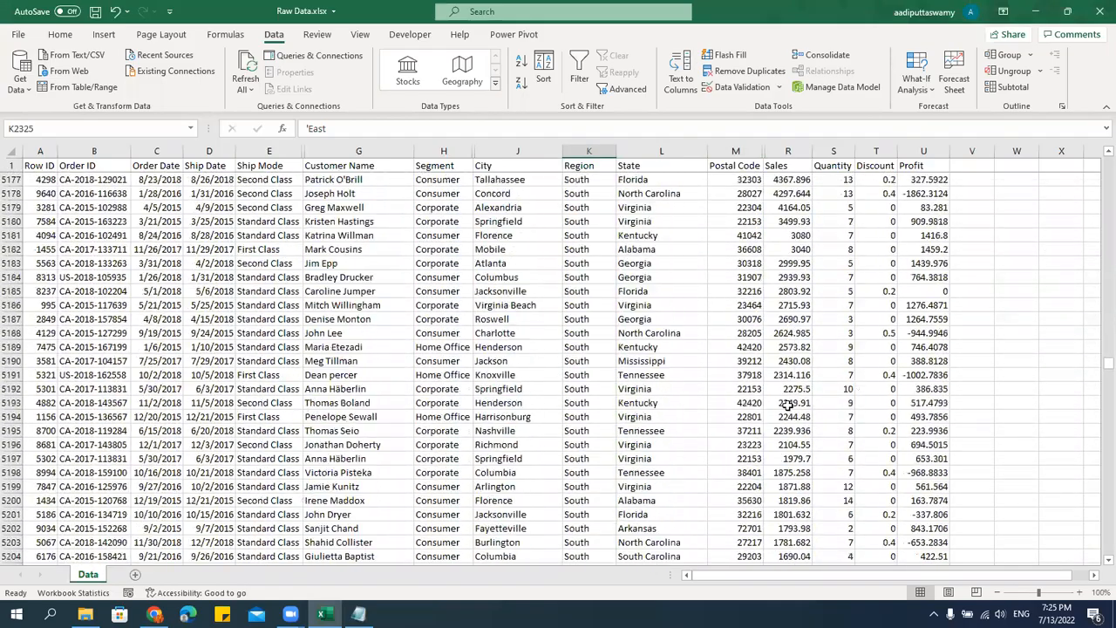
{"action": "scroll", "coordinate": [788, 406], "scroll_direction": "up", "scroll_amount": 5}
{"action": "left_click", "coordinate": [806, 318]}
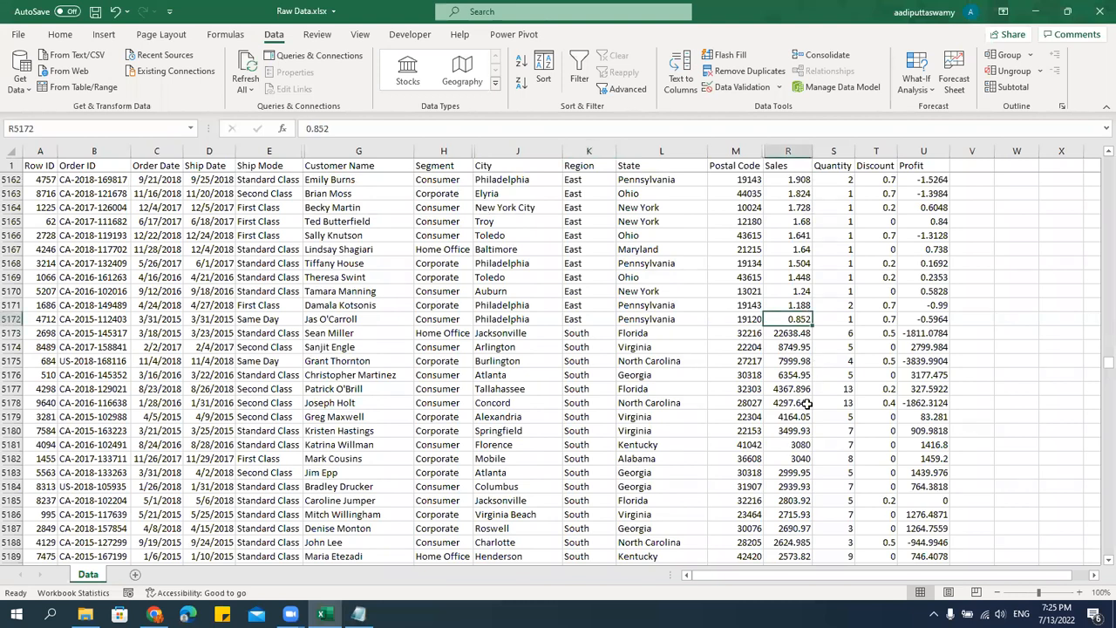
{"action": "left_click_drag", "start_coordinate": [581, 334], "coordinate": [804, 337]}
{"action": "left_click", "coordinate": [803, 337]}
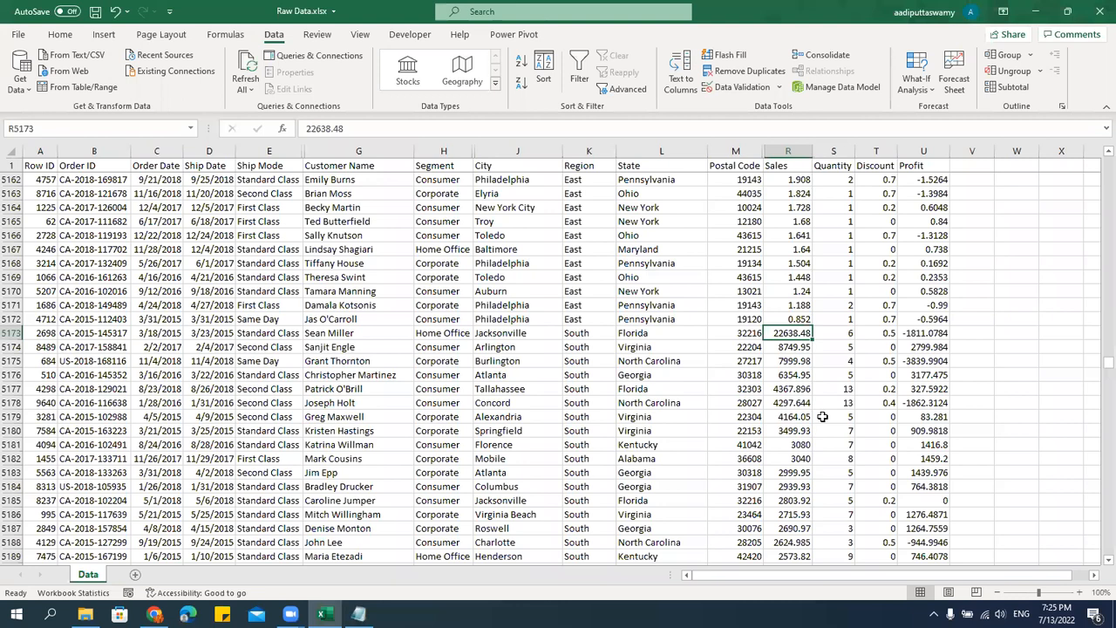
Reselect the whole table from the Row ID header and delete both the Region and Sales levels from the custom sort.
{"action": "key", "text": "ctrl+Up"}
{"action": "key", "text": "ctrl+Left"}
{"action": "key", "text": "ctrl+shift+Right"}
{"action": "key", "text": "ctrl+shift+Down"}
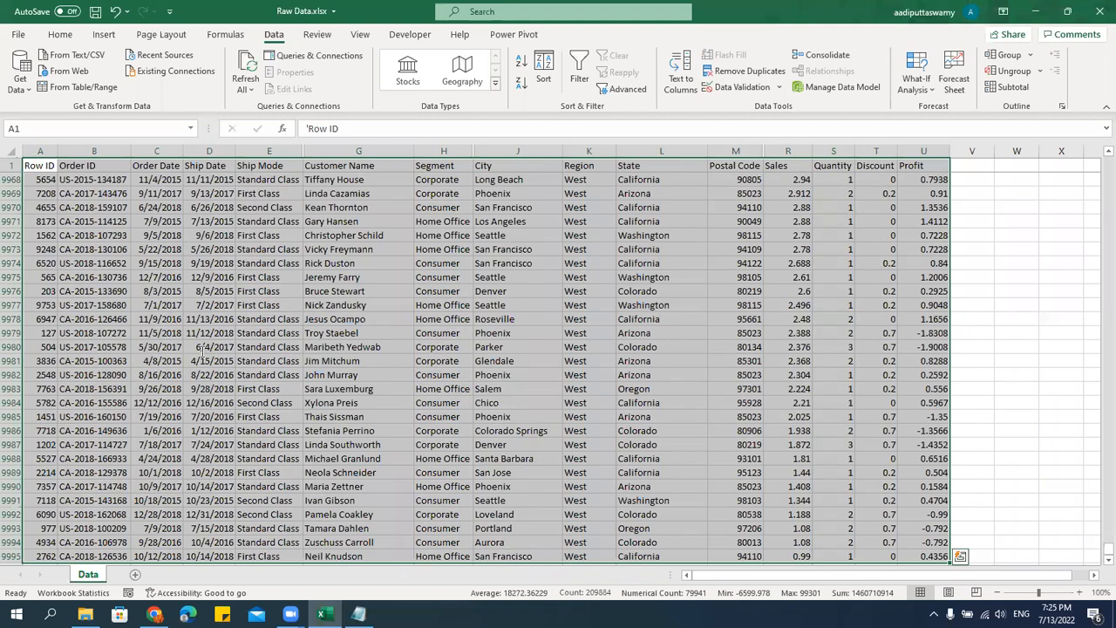
{"action": "key", "text": "alt+Tab"}
{"action": "key", "text": "alt+Tab"}
{"action": "left_click", "coordinate": [544, 69]}
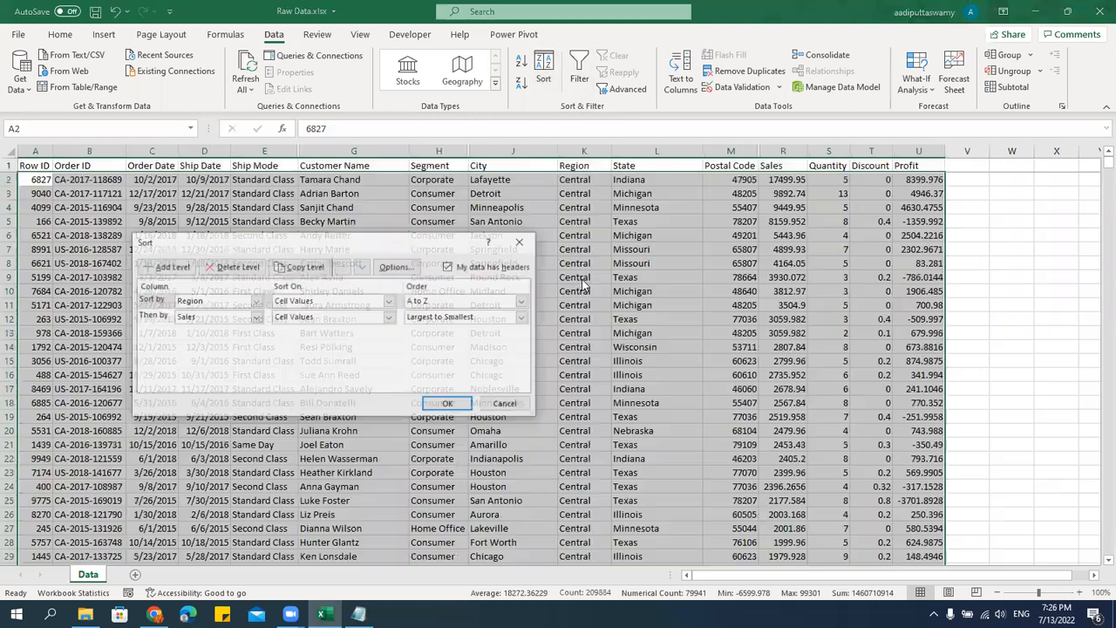
{"action": "left_click_drag", "start_coordinate": [277, 237], "coordinate": [485, 238]}
{"action": "left_click", "coordinate": [445, 267]}
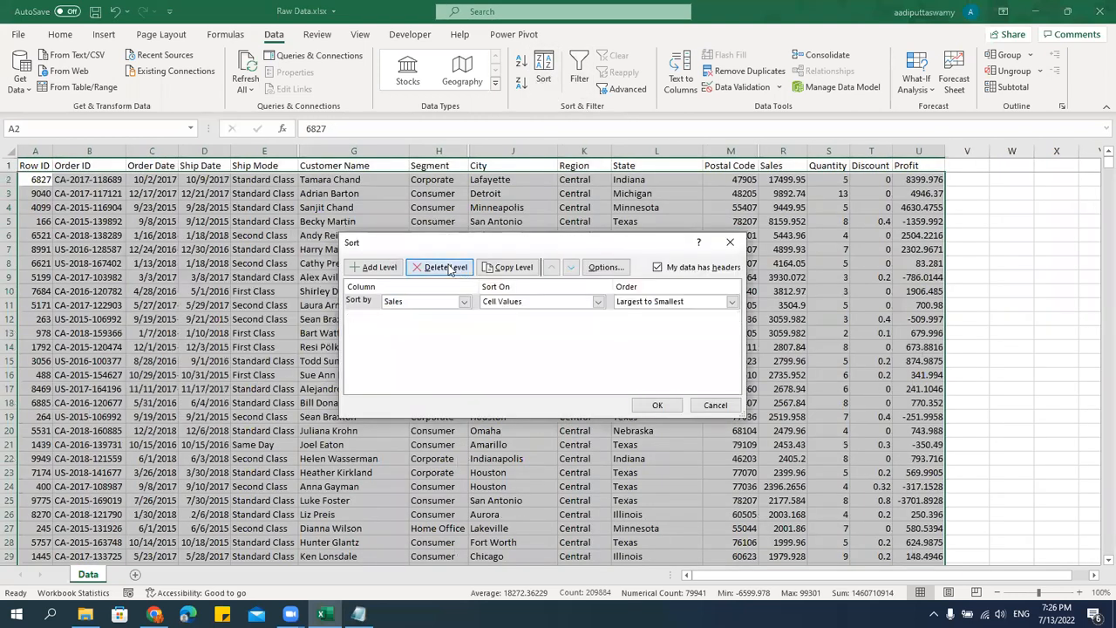
{"action": "left_click", "coordinate": [446, 267]}
Add a sort level on Order Date with the order Newest to Oldest and apply the sort.
{"action": "left_click", "coordinate": [375, 267]}
{"action": "left_click", "coordinate": [464, 301]}
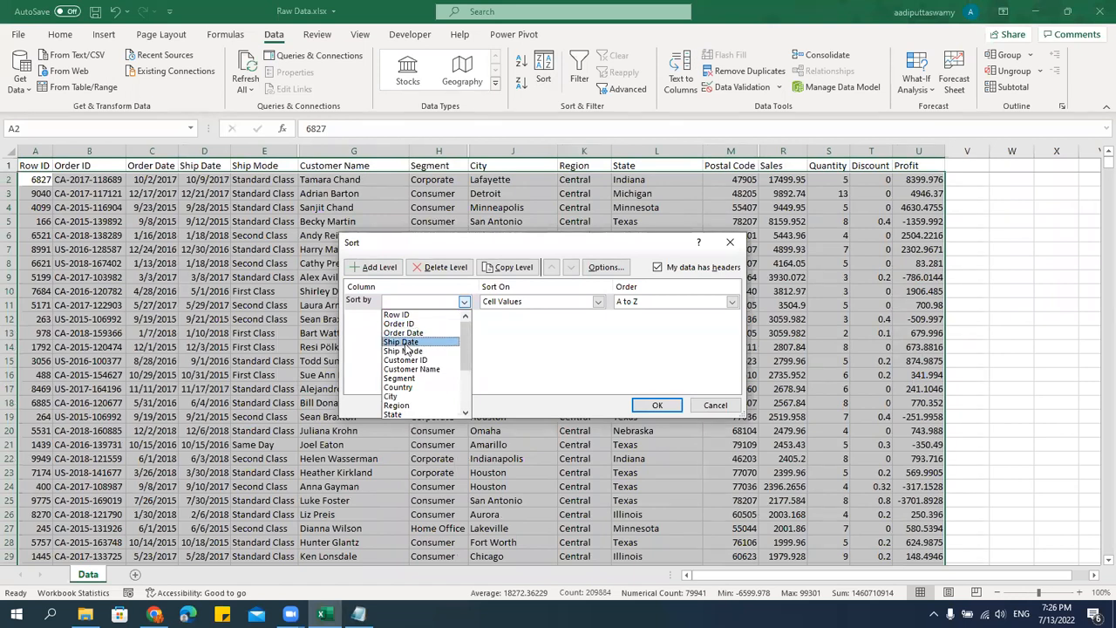
{"action": "left_click", "coordinate": [410, 335]}
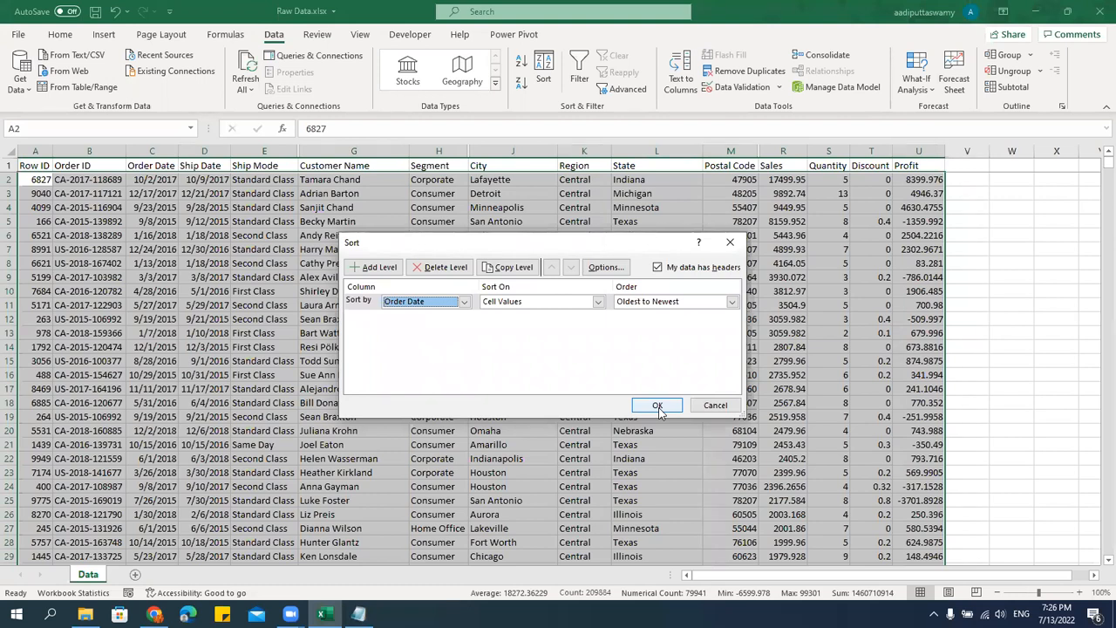
{"action": "left_click", "coordinate": [733, 301]}
{"action": "left_click", "coordinate": [680, 322]}
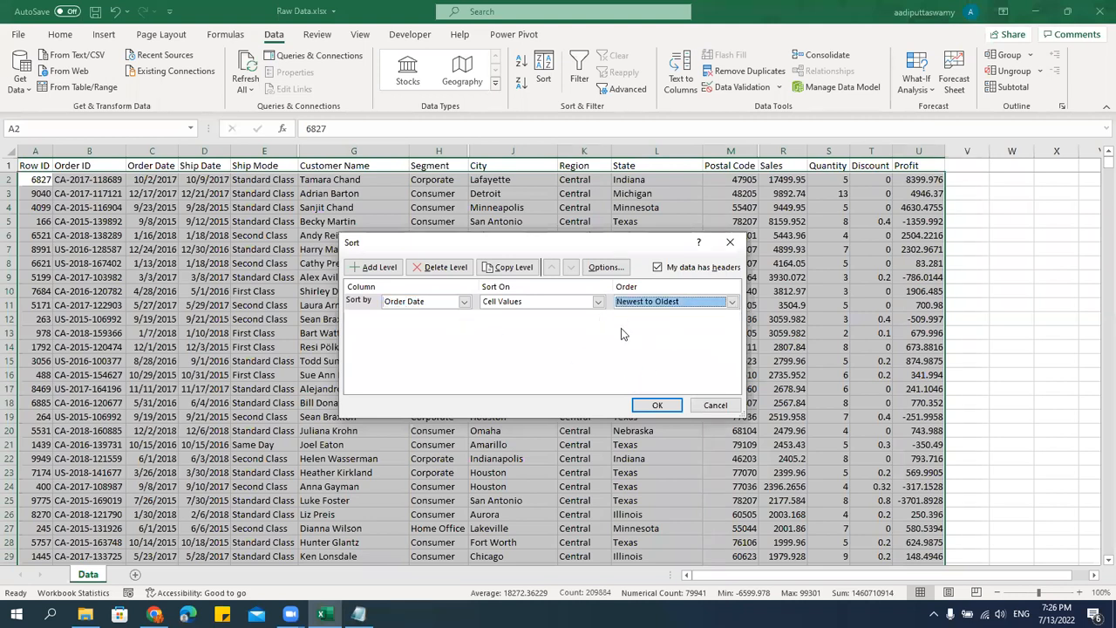
{"action": "left_click", "coordinate": [659, 405]}
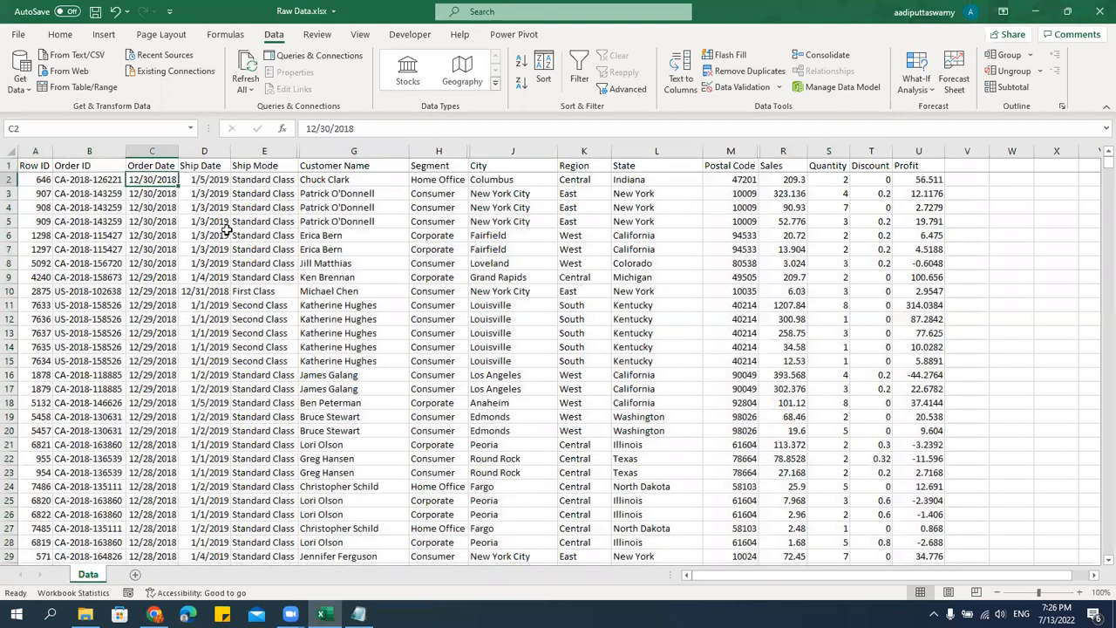
Widen the Order Date column slightly and check its dates from the first data row to the last.
{"action": "left_click", "coordinate": [161, 180]}
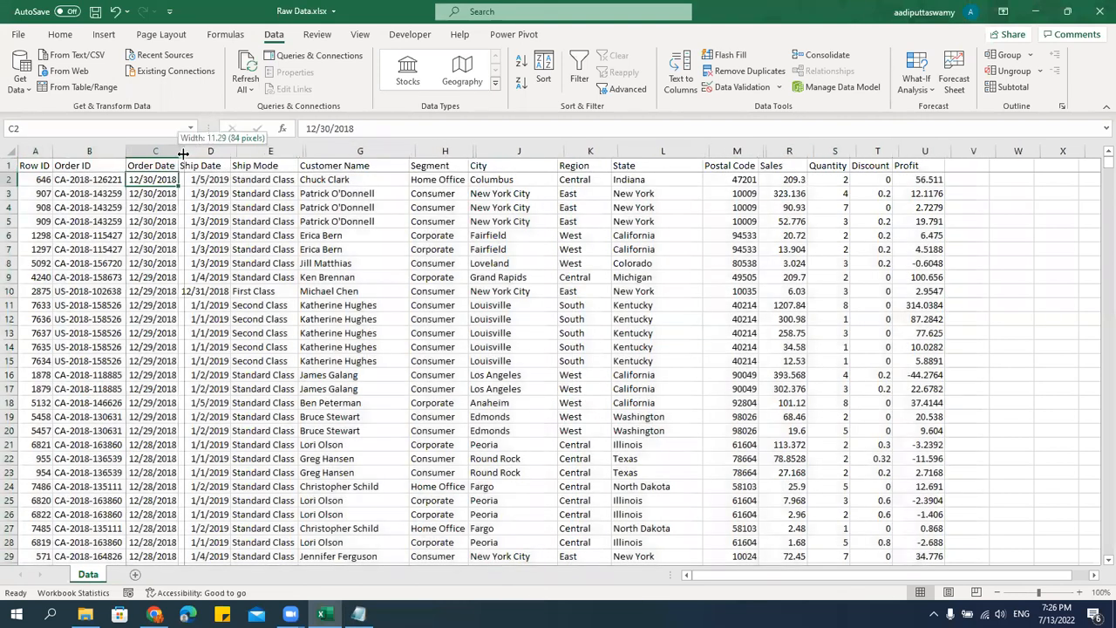
{"action": "double_click", "coordinate": [179, 151]}
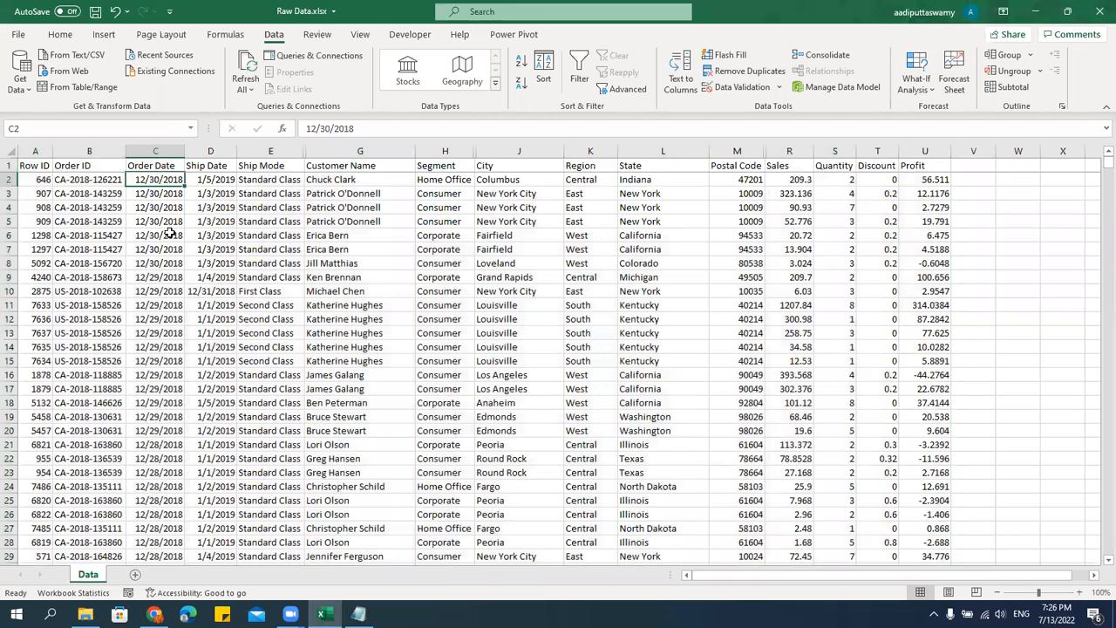
{"action": "left_click", "coordinate": [167, 206]}
{"action": "left_click", "coordinate": [163, 168]}
{"action": "left_click", "coordinate": [159, 178]}
{"action": "left_click_drag", "start_coordinate": [1109, 162], "coordinate": [1109, 549]}
{"action": "scroll", "coordinate": [170, 420], "scroll_direction": "down", "scroll_amount": 3}
{"action": "left_click", "coordinate": [167, 417]}
{"action": "left_click_drag", "start_coordinate": [1108, 550], "coordinate": [1097, 138]}
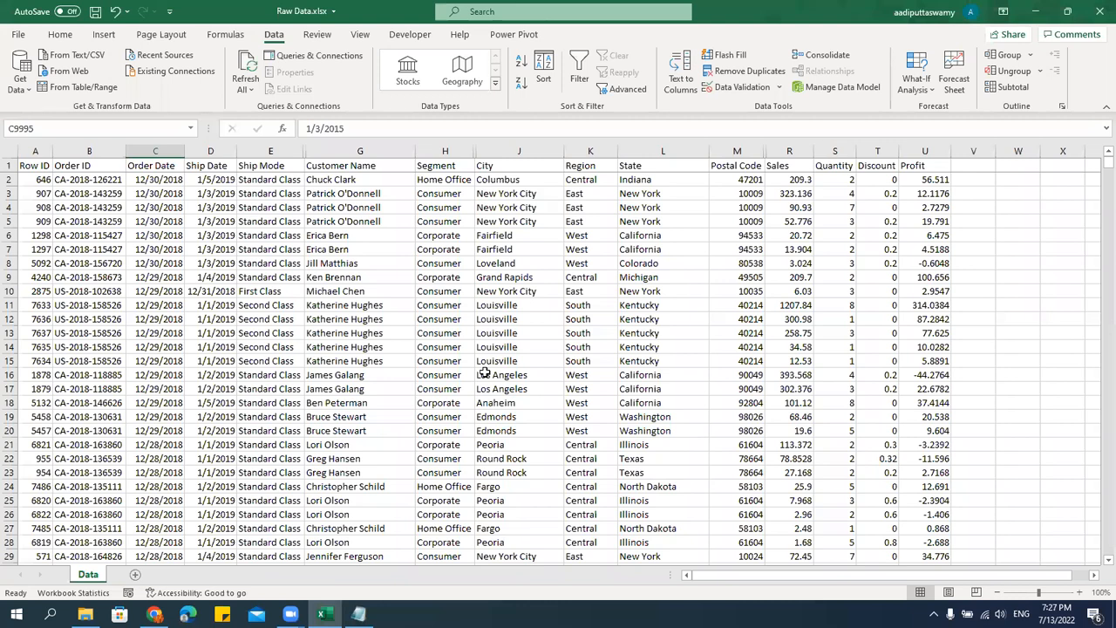
Switch to the Session 03 notes in Notepad and append "(A-Z)" to the Text line.
{"action": "key", "text": "alt+Tab"}
{"action": "left_click", "coordinate": [151, 320]}
{"action": "left_click", "coordinate": [159, 347]}
{"action": "left_click", "coordinate": [163, 366]}
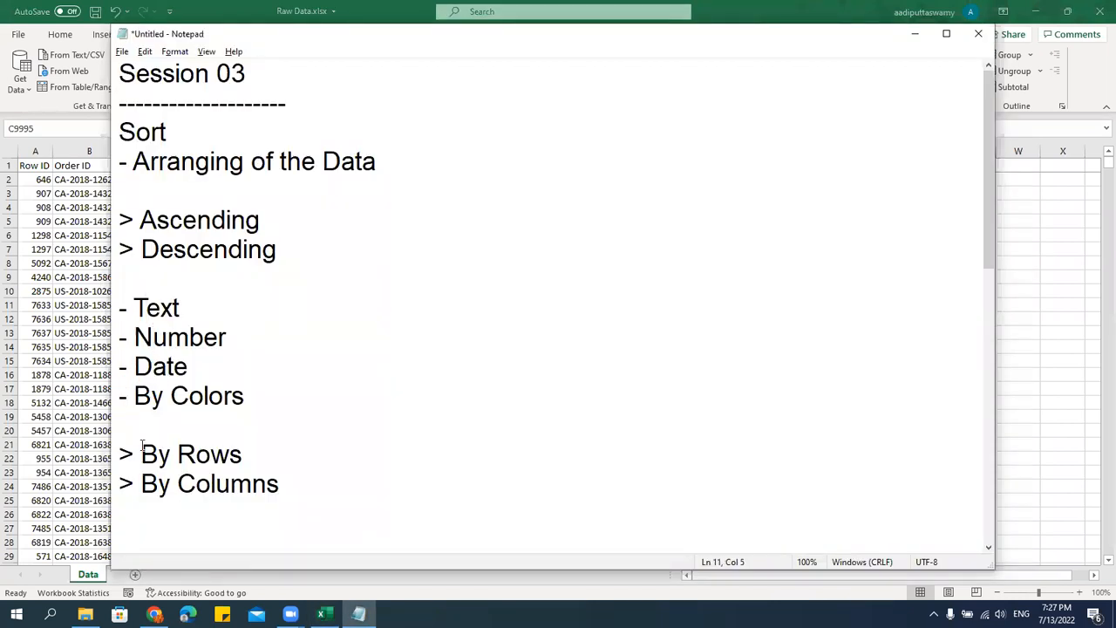
{"action": "left_click", "coordinate": [188, 229]}
{"action": "key", "text": "alt+Tab"}
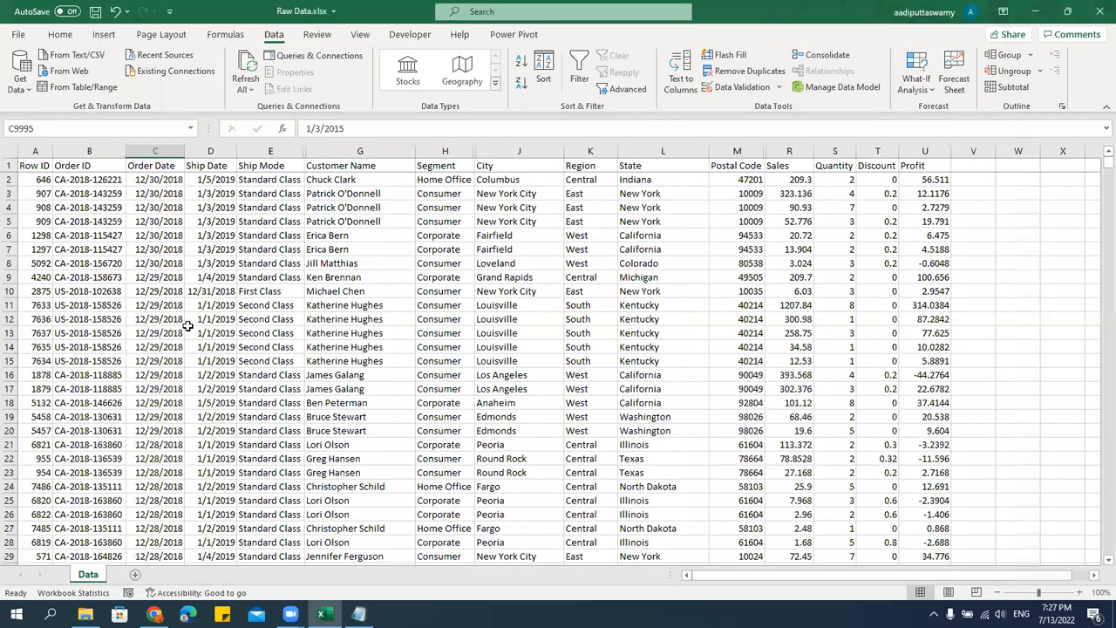
{"action": "key", "text": "alt+Tab"}
{"action": "key", "text": "Down"}
{"action": "key", "text": "Down"}
{"action": "type", "text": "(A-Z)"}
Append "(Smallest to Largest)" to the Number line of the notes.
{"action": "key", "text": "Down"}
{"action": "type", "text": "("}
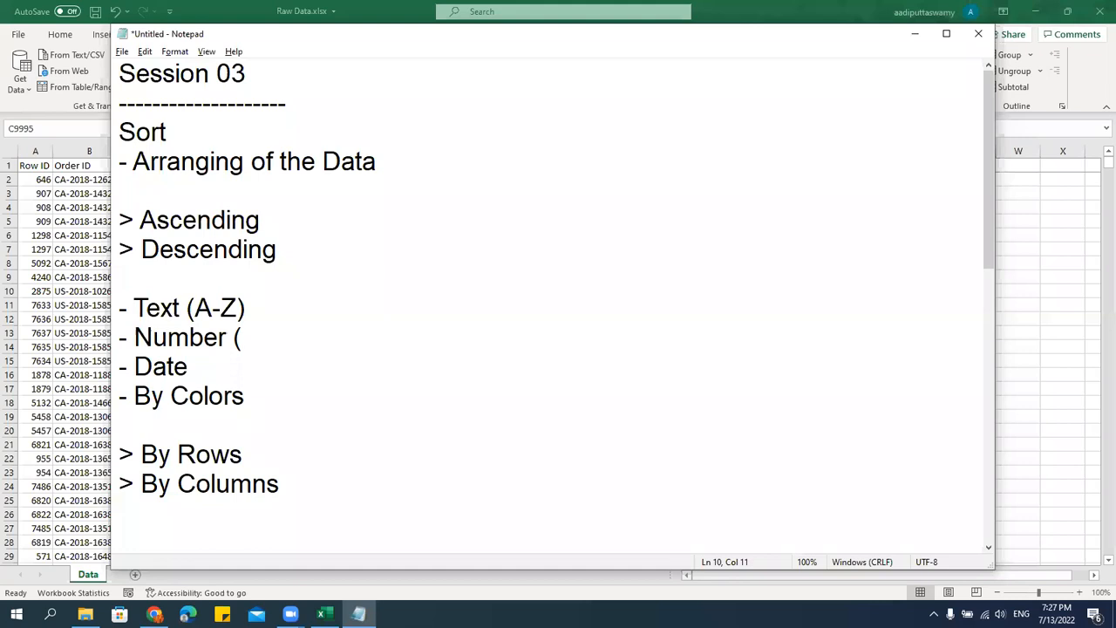
{"action": "type", "text": "Smallest to Largets"}
{"action": "key", "text": "BackSpace"}
{"action": "key", "text": "BackSpace"}
{"action": "type", "text": "st)"}
Append "(Oldest to Newest)" to the Date line of the notes.
{"action": "left_click", "coordinate": [259, 372]}
{"action": "type", "text": "(Old"}
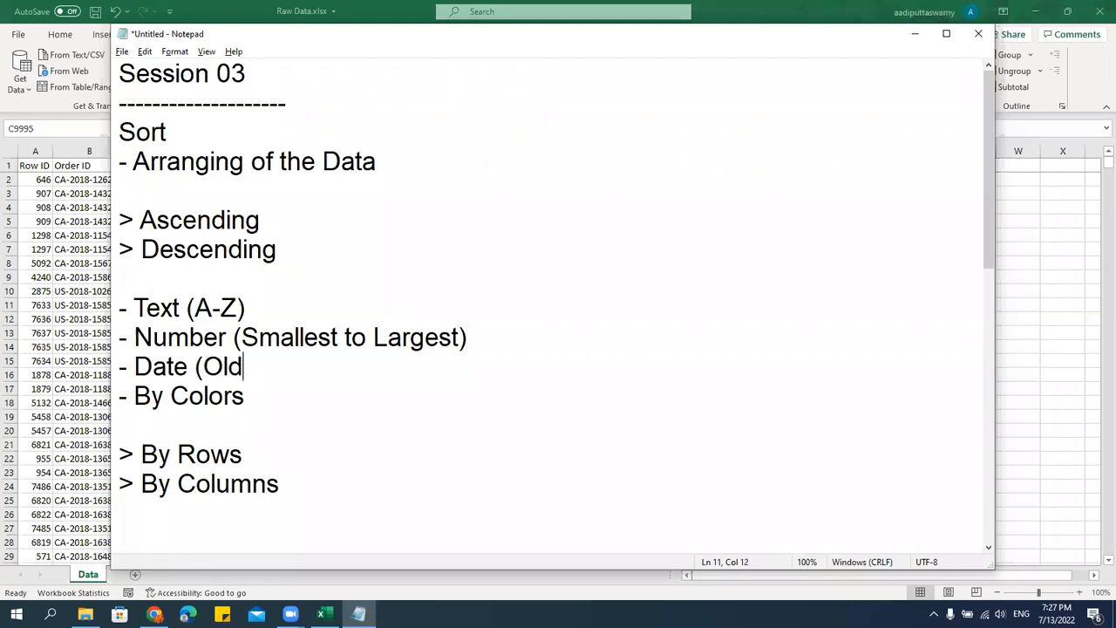
{"action": "type", "text": "est to Newest)"}
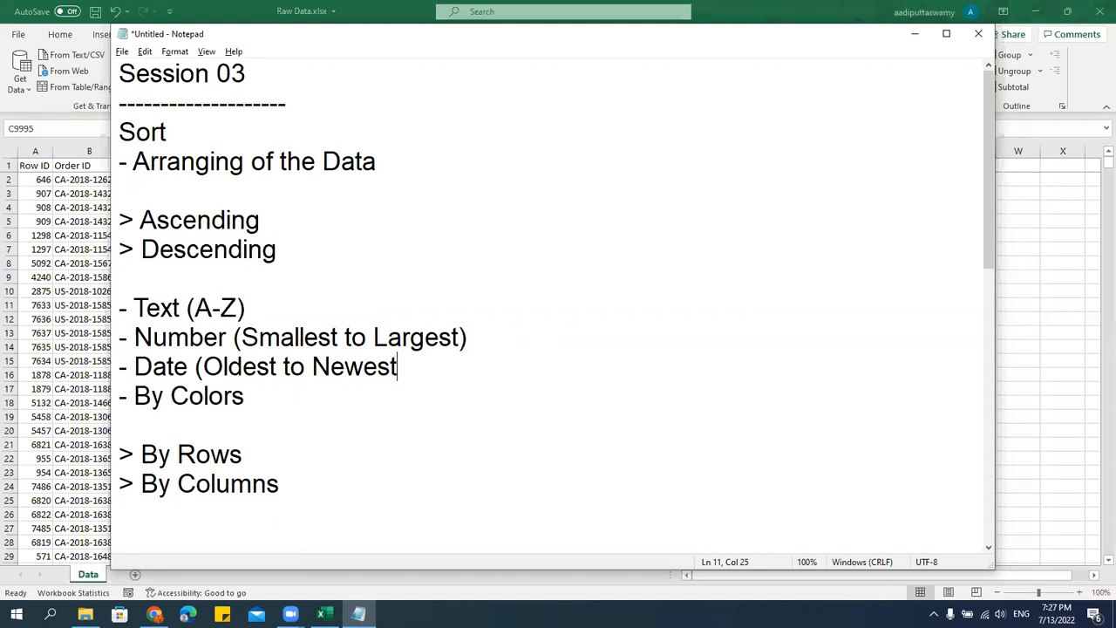
Highlight the "- By Colors" line in the notes and switch back to the Excel workbook.
{"action": "left_click", "coordinate": [272, 396]}
{"action": "left_click_drag", "start_coordinate": [247, 395], "coordinate": [112, 403]}
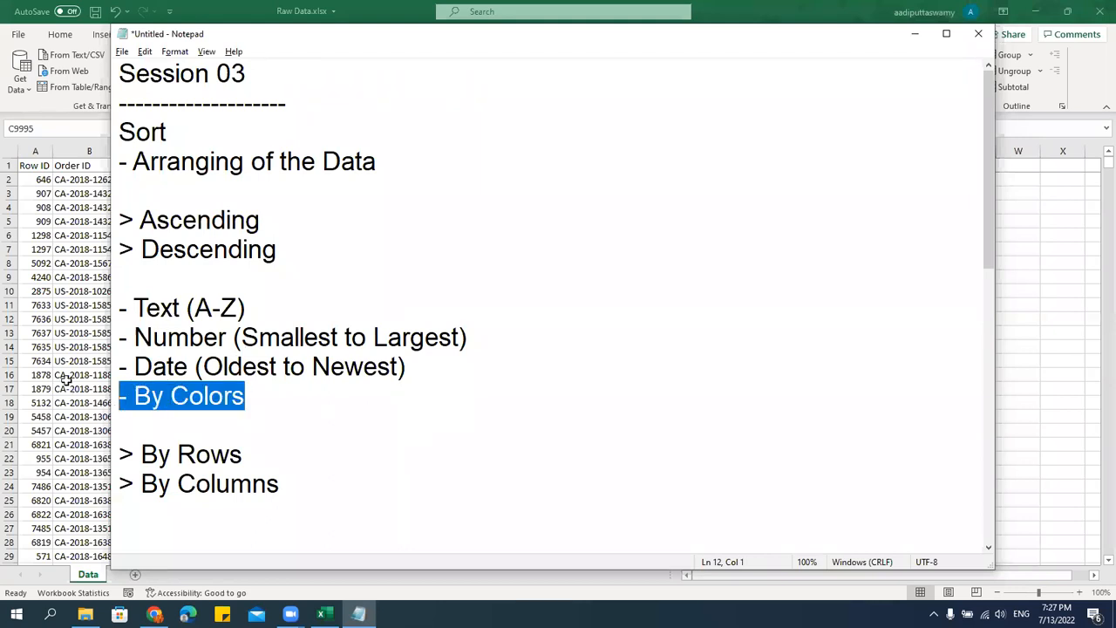
{"action": "key", "text": "alt+Tab"}
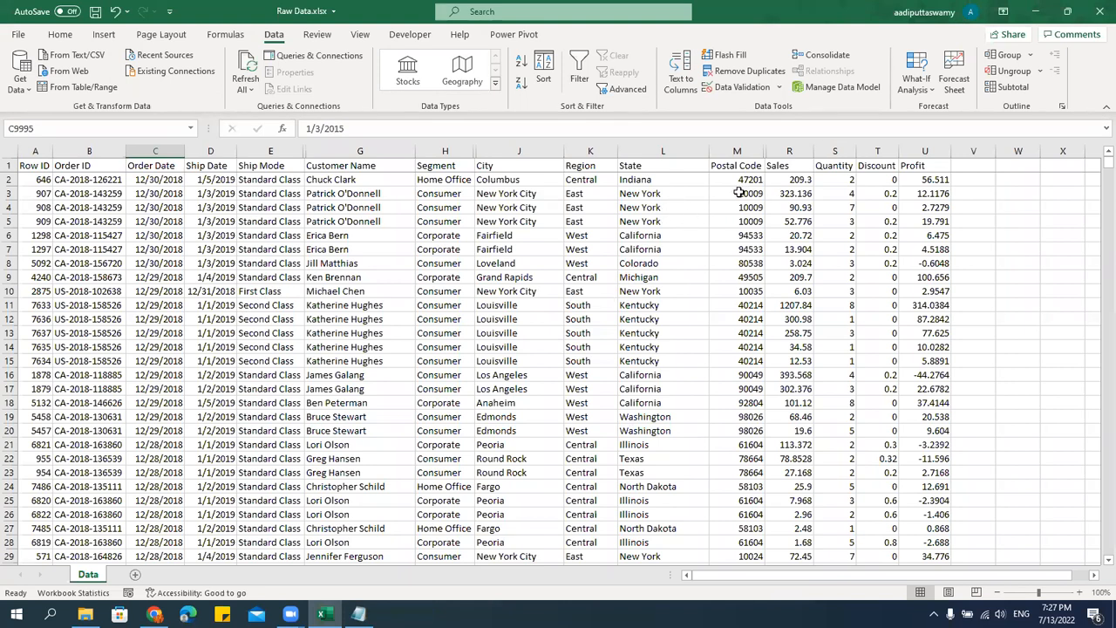
Fill the Postal Code cells M4:M9 with the gold theme color.
{"action": "left_click_drag", "start_coordinate": [740, 209], "coordinate": [744, 272]}
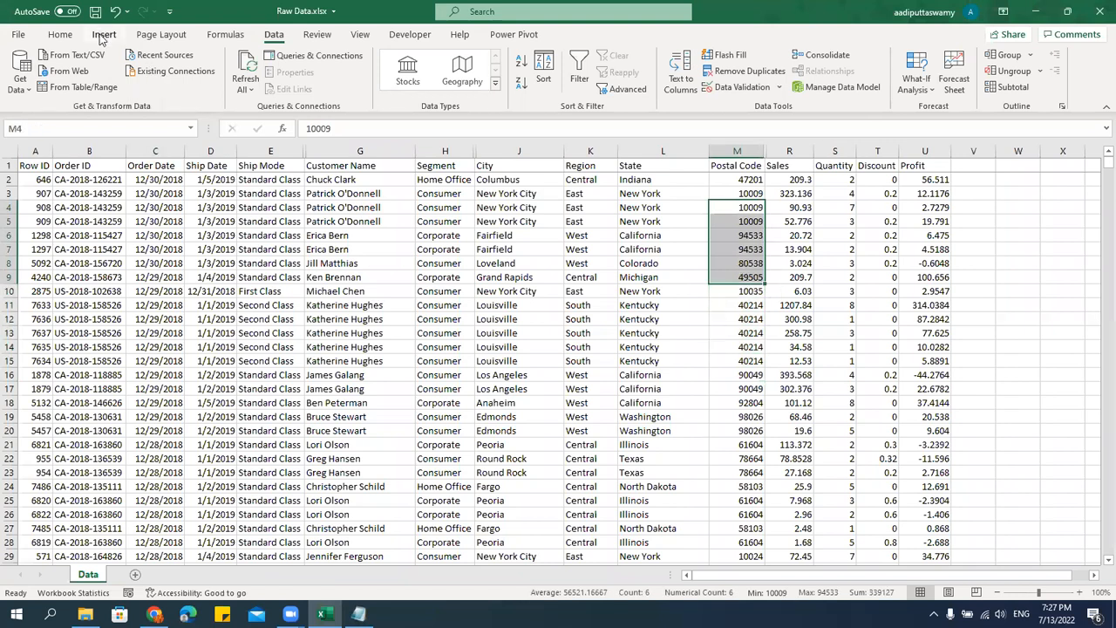
{"action": "left_click", "coordinate": [60, 34]}
{"action": "left_click", "coordinate": [238, 83]}
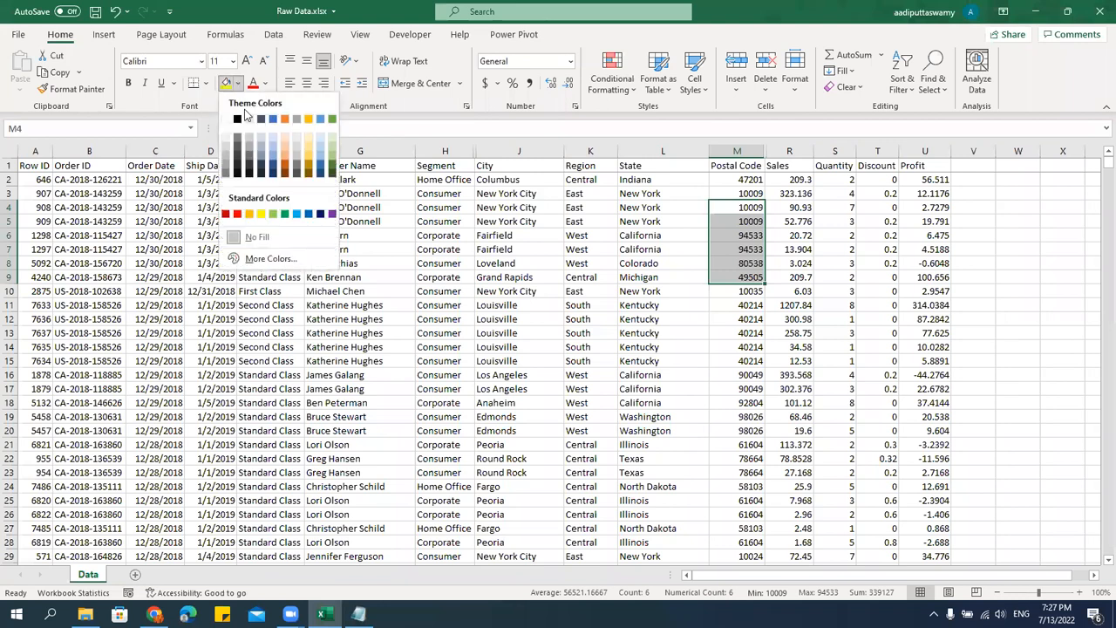
{"action": "left_click", "coordinate": [309, 120]}
{"action": "scroll", "coordinate": [805, 402], "scroll_direction": "down", "scroll_amount": 9}
{"action": "scroll", "coordinate": [804, 402], "scroll_direction": "up", "scroll_amount": 9}
Turn on filtering for the header row from Row ID to Profit.
{"action": "left_click_drag", "start_coordinate": [35, 165], "coordinate": [925, 166]}
{"action": "key", "text": "alt+d"}
{"action": "key", "text": "f"}
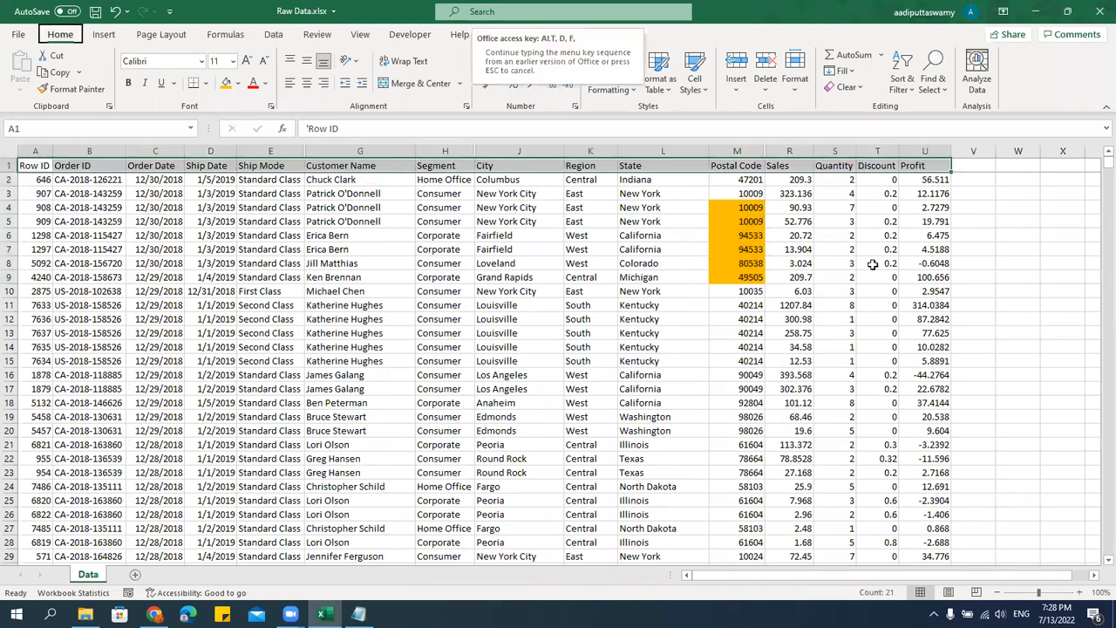
{"action": "key", "text": "f"}
{"action": "left_click", "coordinate": [877, 320]}
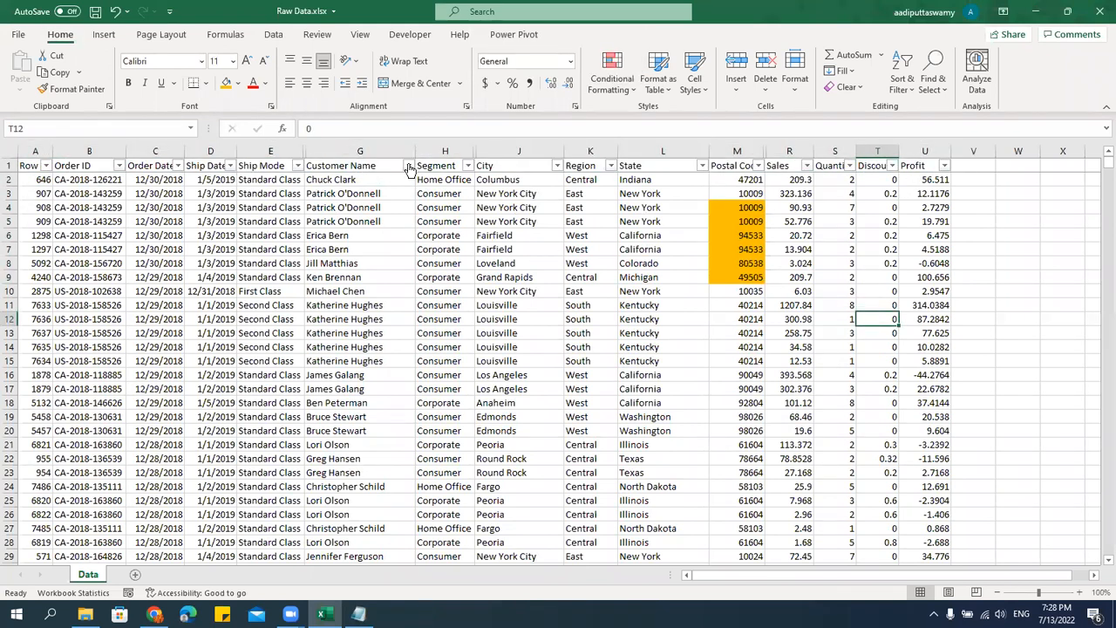
Filter the Customer Name column to show only the first customer in the list.
{"action": "left_click", "coordinate": [408, 166]}
{"action": "left_click", "coordinate": [293, 330]}
{"action": "left_click", "coordinate": [302, 342]}
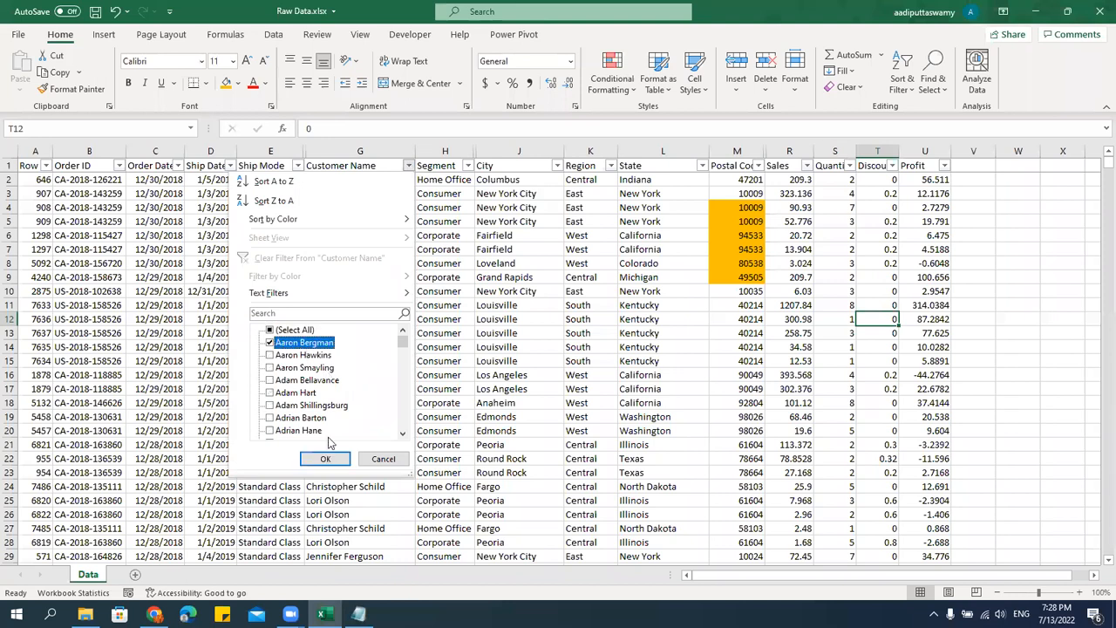
{"action": "left_click", "coordinate": [324, 459]}
Fill the first customer's visible Postal Code cells with gold.
{"action": "left_click", "coordinate": [804, 401]}
{"action": "left_click_drag", "start_coordinate": [750, 178], "coordinate": [748, 253]}
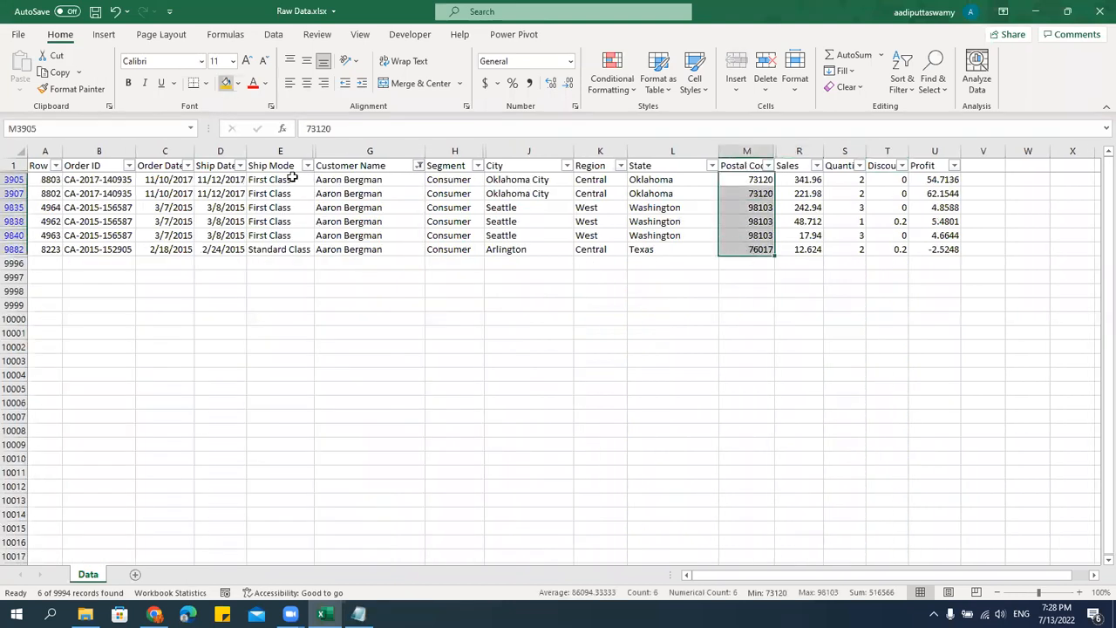
{"action": "left_click", "coordinate": [416, 234]}
Change the Customer Name filter to show only the sixth customer in the list.
{"action": "left_click", "coordinate": [419, 166]}
{"action": "left_click", "coordinate": [309, 345]}
{"action": "left_click", "coordinate": [309, 407]}
{"action": "left_click", "coordinate": [333, 458]}
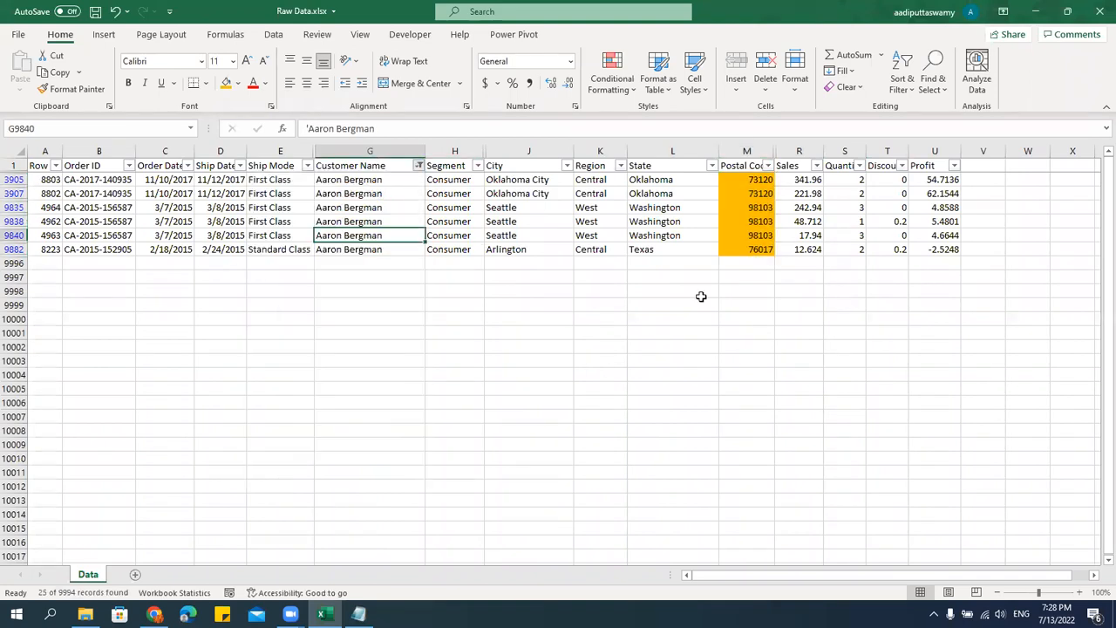
Fill all of the sixth customer's visible Postal Code cells with blue.
{"action": "left_click_drag", "start_coordinate": [750, 182], "coordinate": [752, 514]}
{"action": "left_click", "coordinate": [240, 84]}
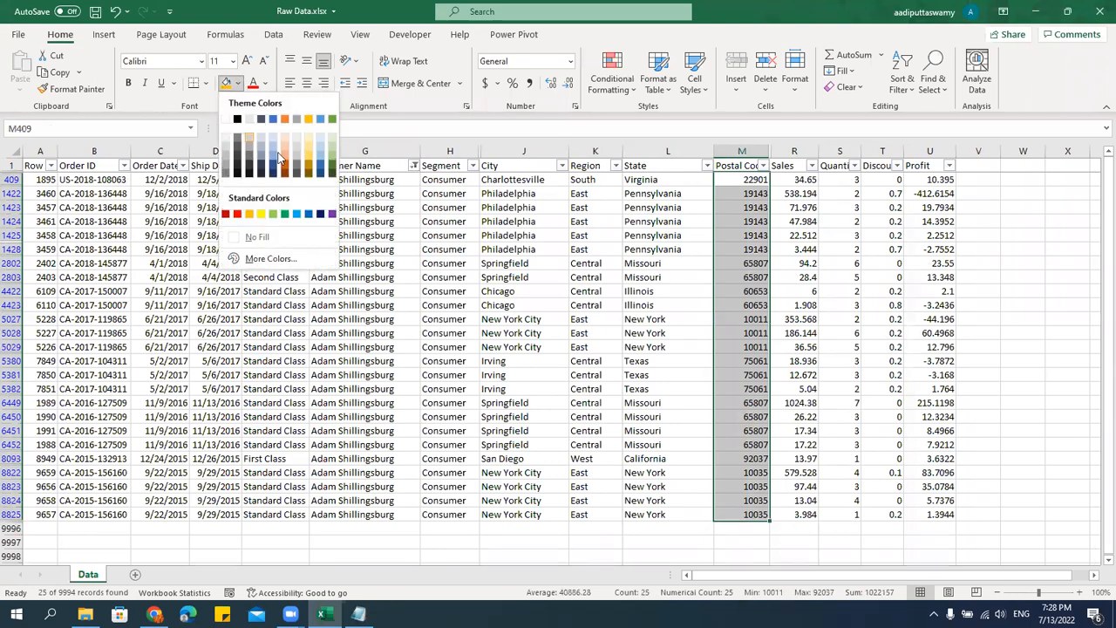
{"action": "left_click", "coordinate": [333, 190]}
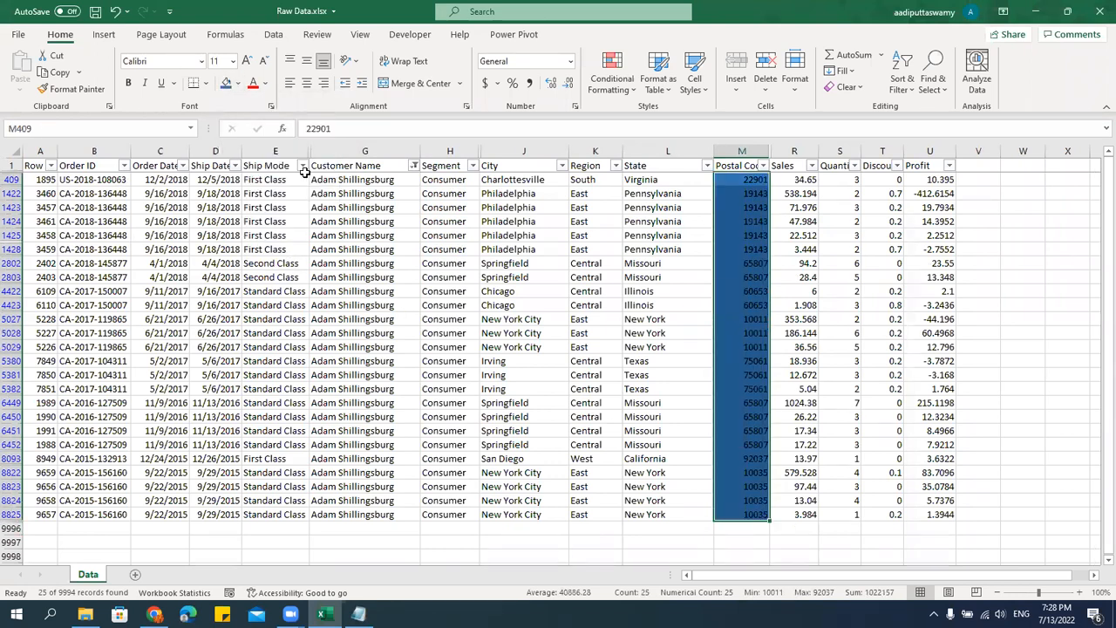
{"action": "left_click", "coordinate": [380, 191]}
Replace the customer selected in the Customer Name filter with a single one further down the A names.
{"action": "left_click", "coordinate": [412, 166]}
{"action": "scroll", "coordinate": [337, 428], "scroll_direction": "down", "scroll_amount": 5}
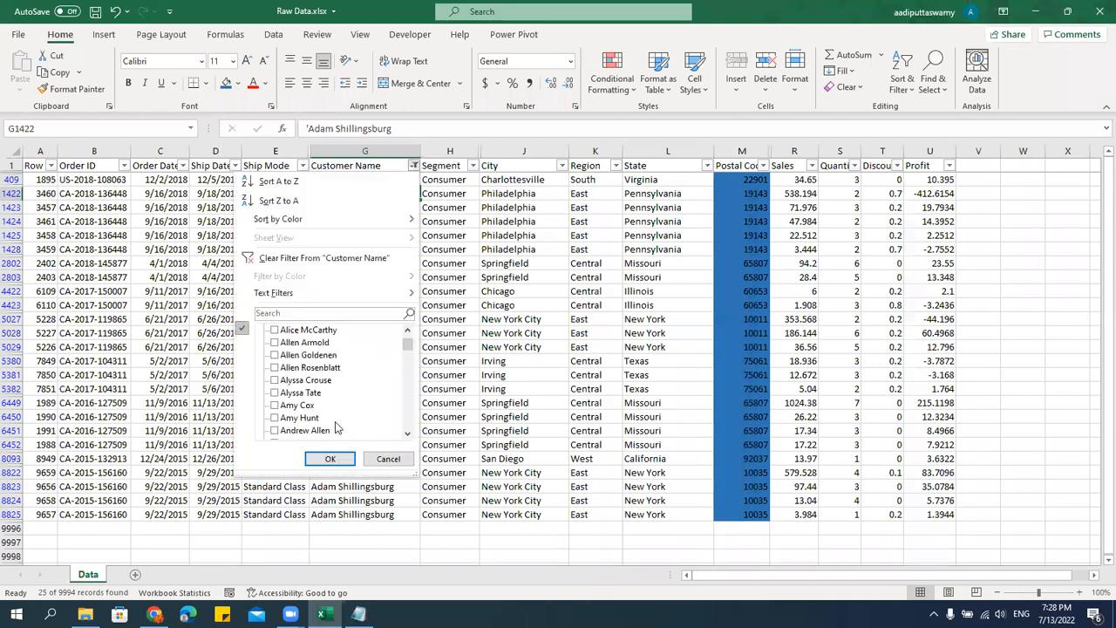
{"action": "scroll", "coordinate": [319, 403], "scroll_direction": "up", "scroll_amount": 5}
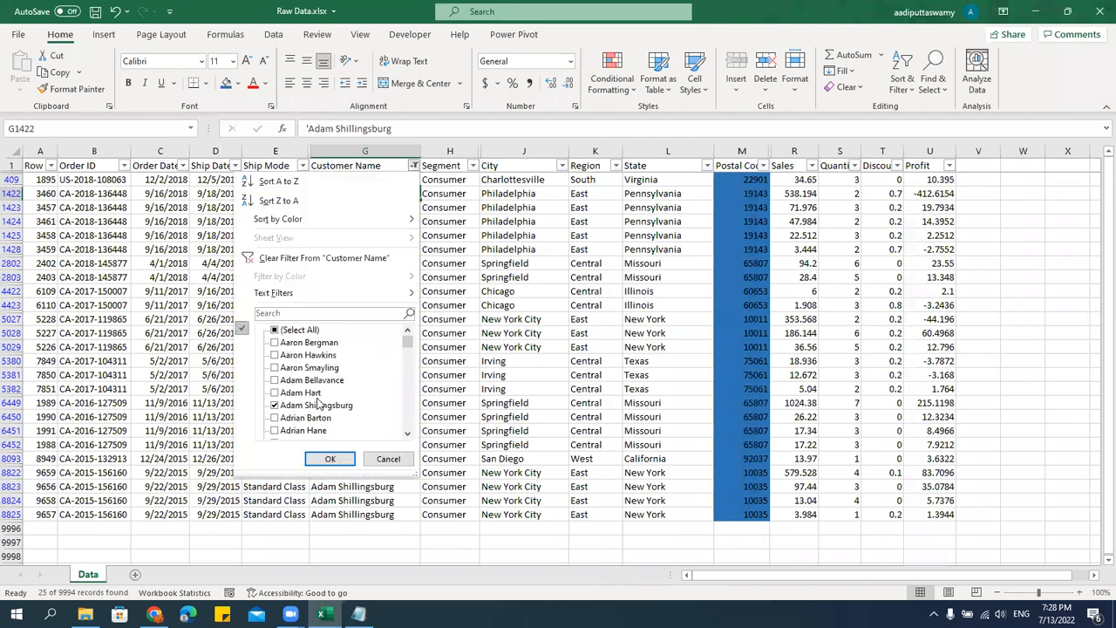
{"action": "left_click", "coordinate": [285, 406]}
{"action": "scroll", "coordinate": [312, 417], "scroll_direction": "down", "scroll_amount": 8}
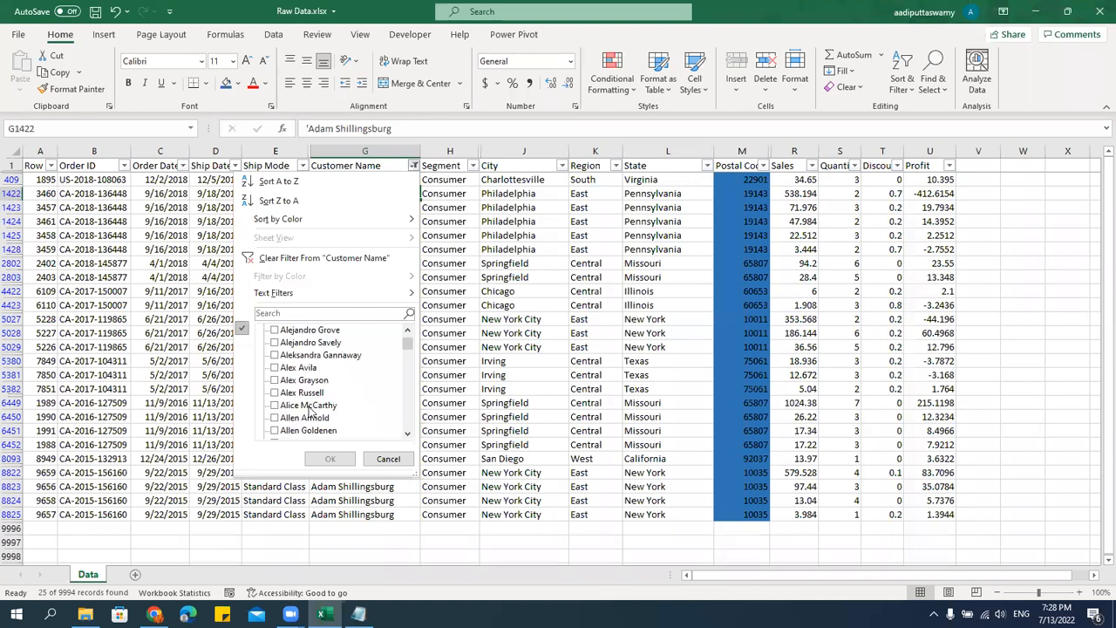
{"action": "left_click", "coordinate": [313, 393]}
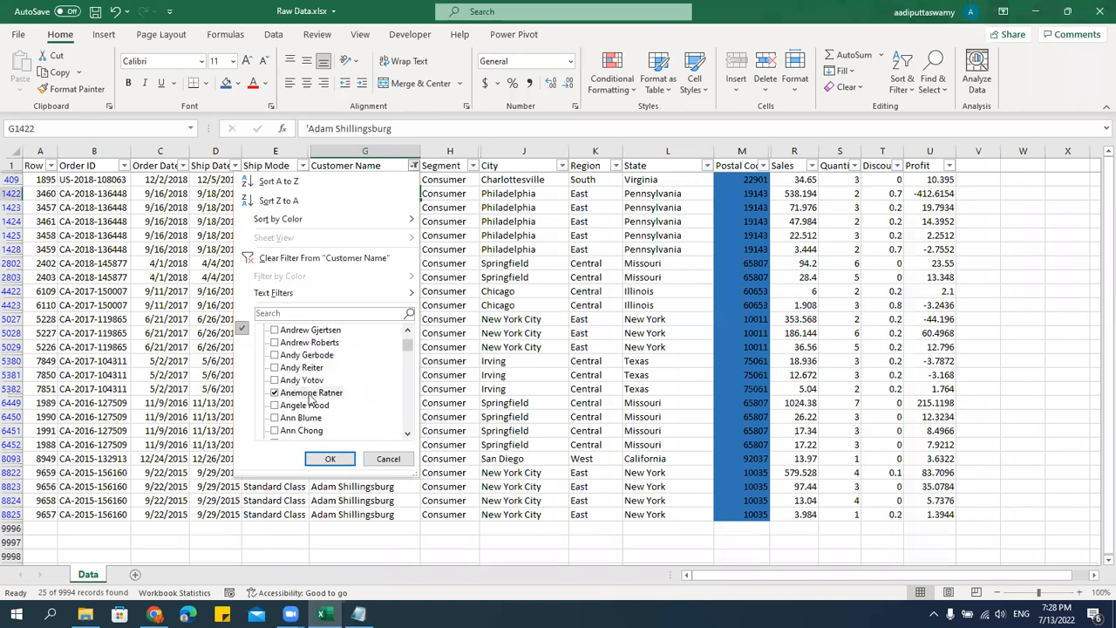
{"action": "left_click", "coordinate": [330, 459]}
Fill the two visible Postal Code cells of the Columbus, Georgia orders with the green theme color.
{"action": "left_click_drag", "start_coordinate": [754, 184], "coordinate": [756, 193]}
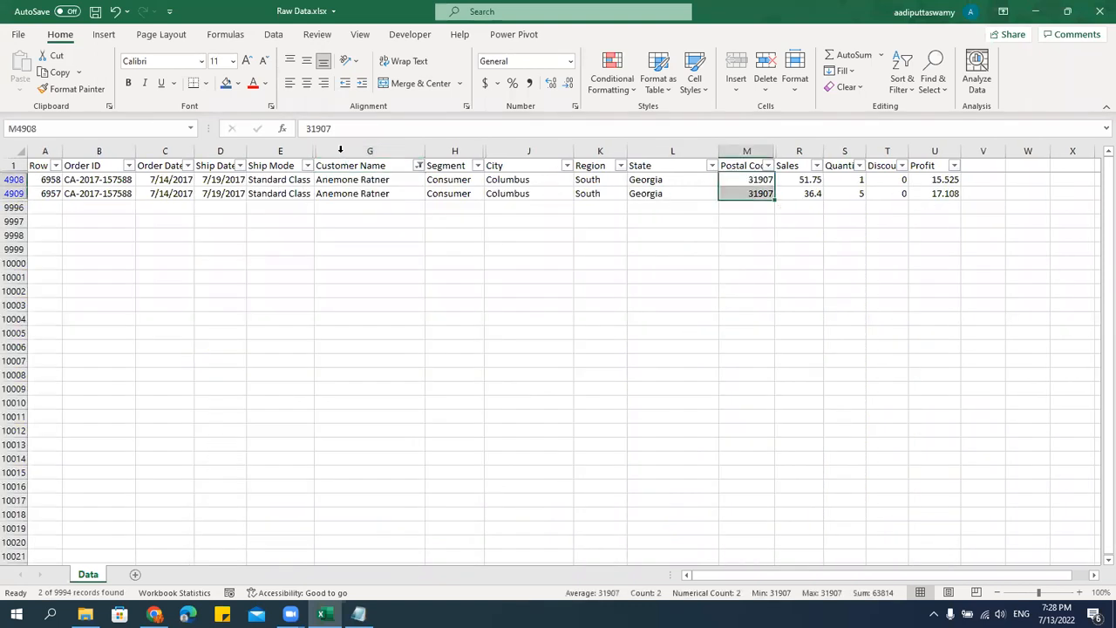
{"action": "left_click", "coordinate": [237, 84]}
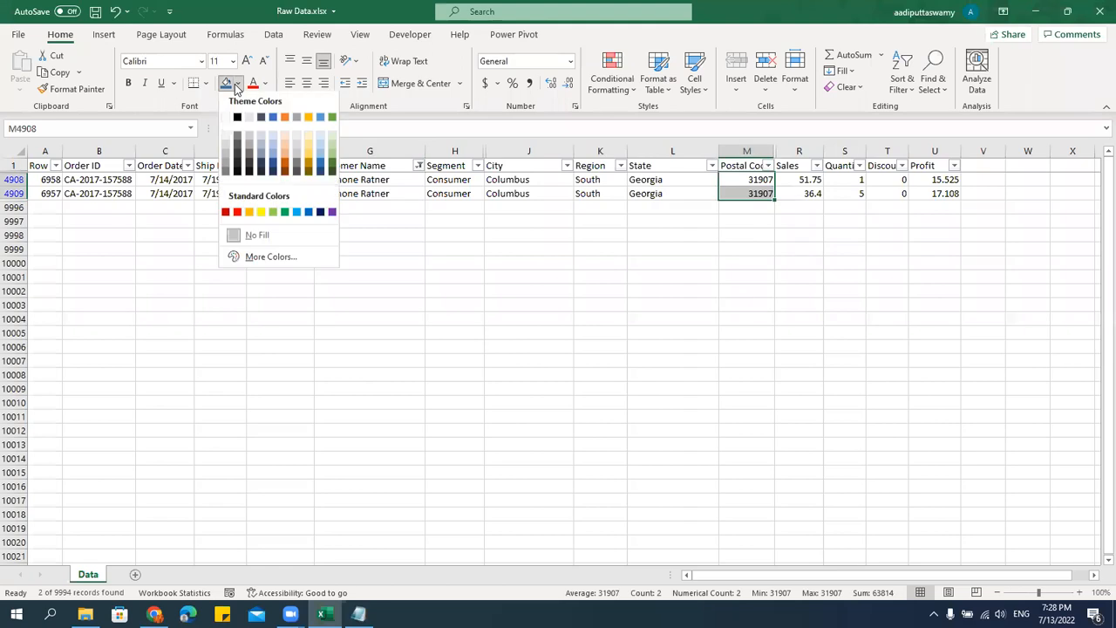
{"action": "left_click", "coordinate": [332, 116]}
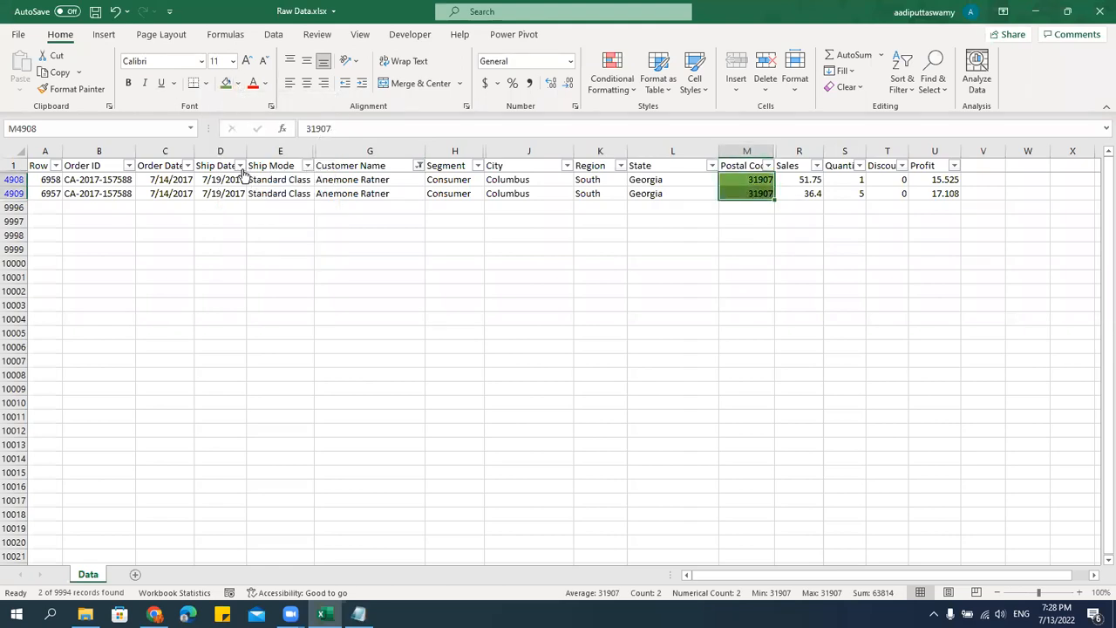
Add two customers with the first name Ann to the Customer Name filter, keeping the current one selected.
{"action": "left_click", "coordinate": [416, 166]}
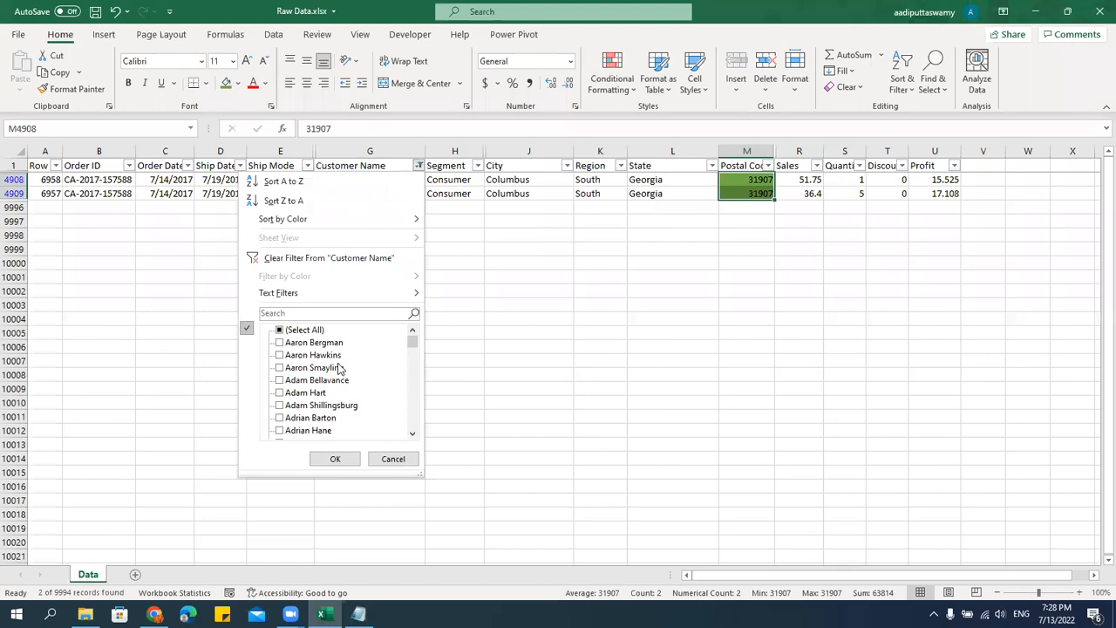
{"action": "scroll", "coordinate": [292, 397], "scroll_direction": "down", "scroll_amount": 10}
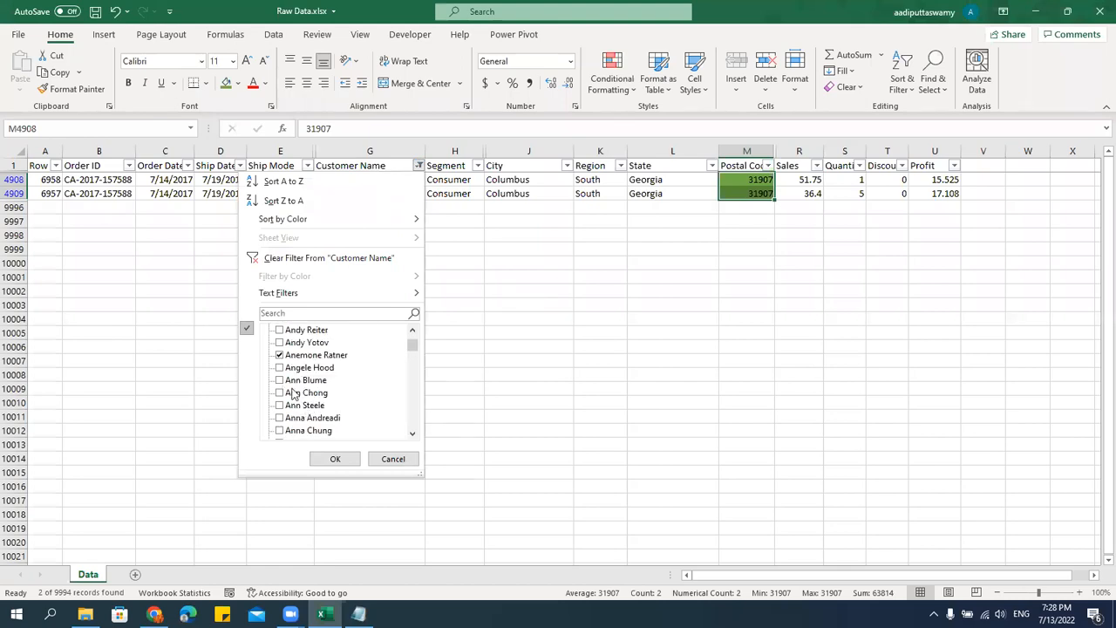
{"action": "left_click", "coordinate": [279, 393]}
{"action": "left_click", "coordinate": [279, 405]}
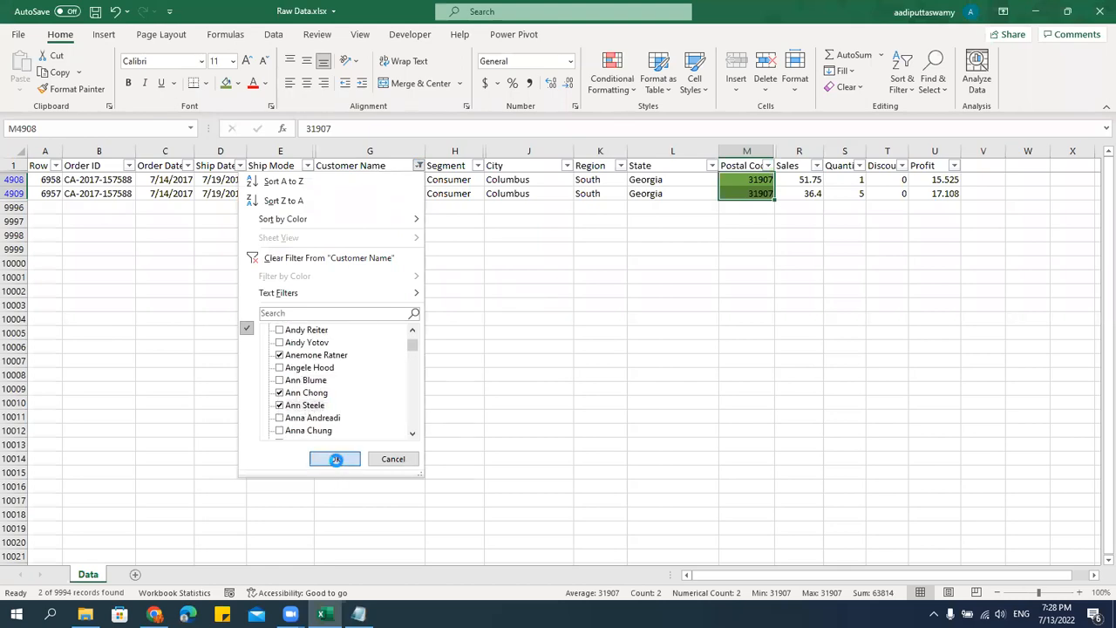
{"action": "left_click", "coordinate": [335, 458]}
Fill every visible Postal Code cell of the three filtered customers with the same green.
{"action": "left_click", "coordinate": [752, 346]}
{"action": "left_click", "coordinate": [752, 180]}
{"action": "key", "text": "ctrl+shift+Down"}
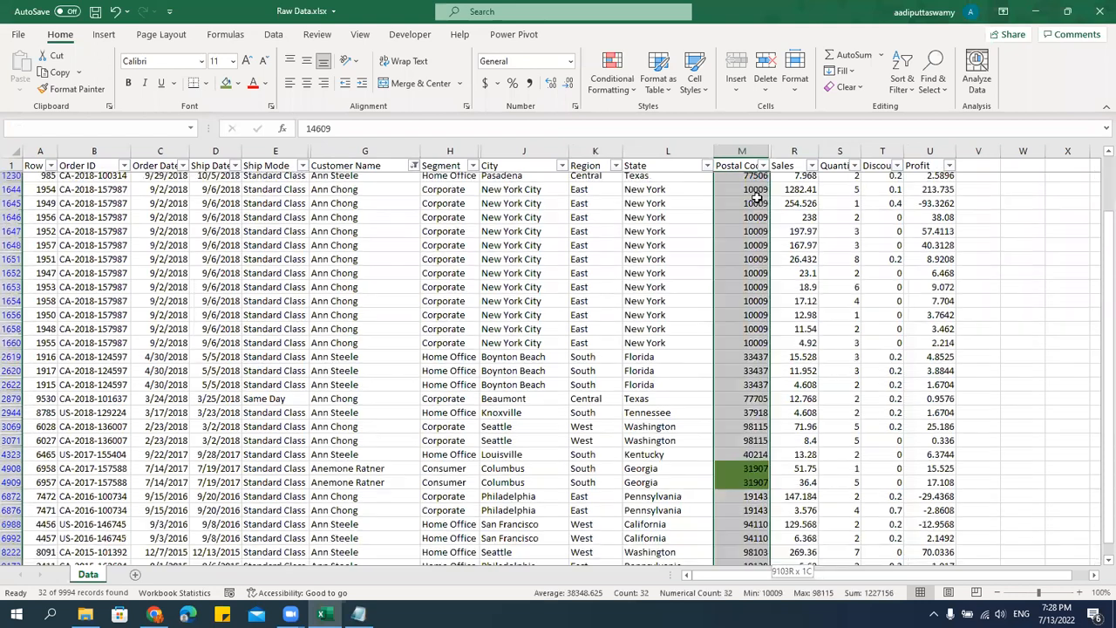
{"action": "left_click", "coordinate": [225, 83]}
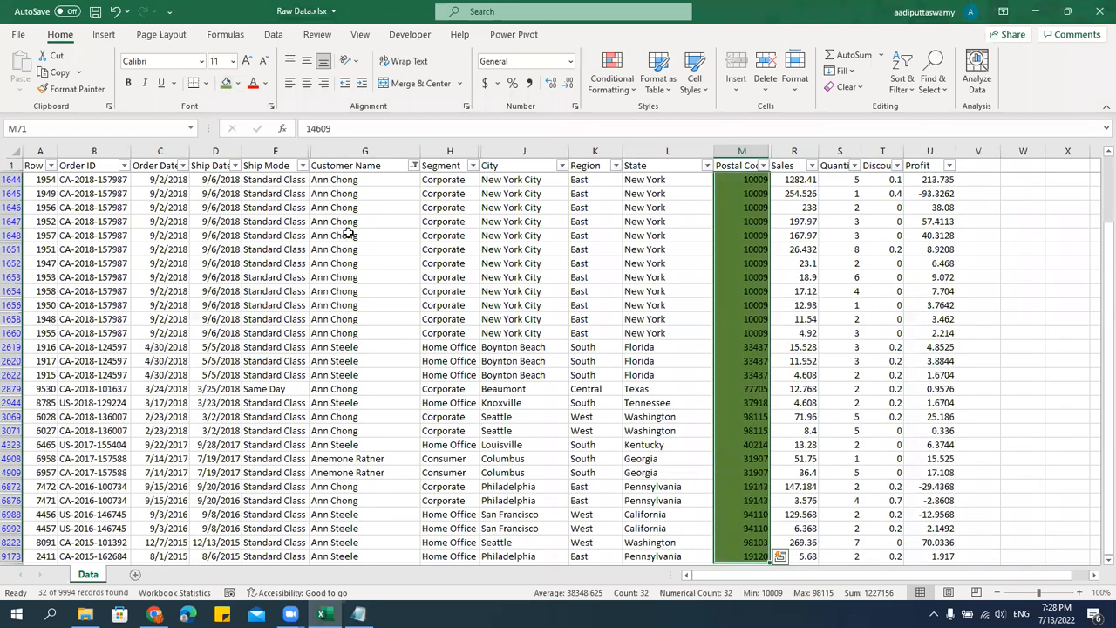
{"action": "left_click", "coordinate": [351, 234]}
Clear the Customer Name filter selection and show only three customers from the end of the list.
{"action": "left_click", "coordinate": [414, 165]}
{"action": "left_click", "coordinate": [303, 330]}
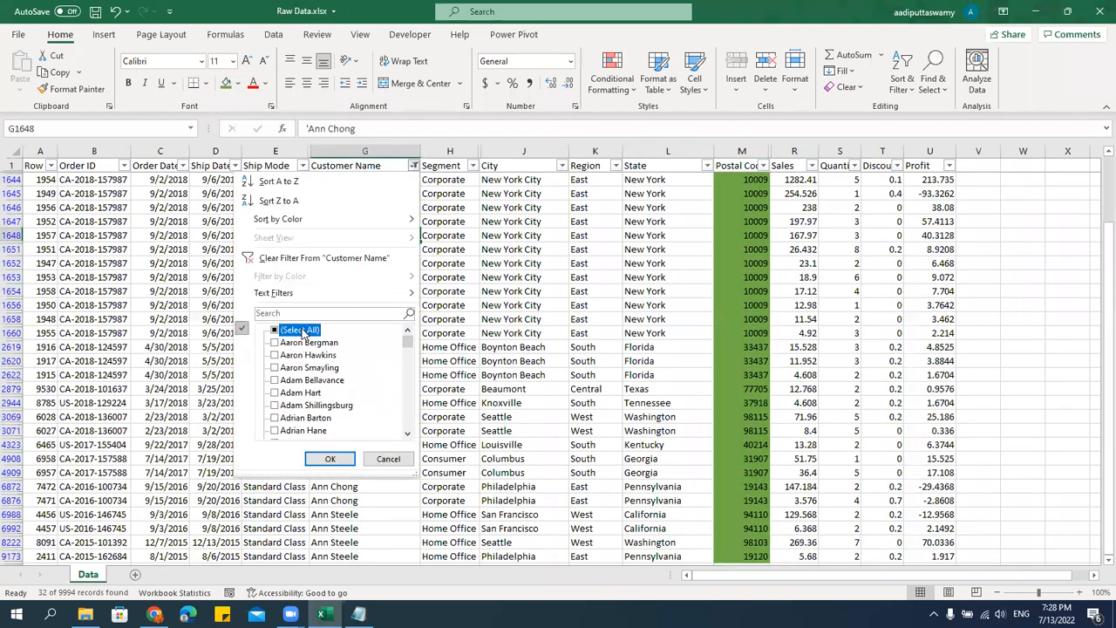
{"action": "left_click", "coordinate": [302, 331]}
{"action": "left_click_drag", "start_coordinate": [407, 342], "coordinate": [408, 424]}
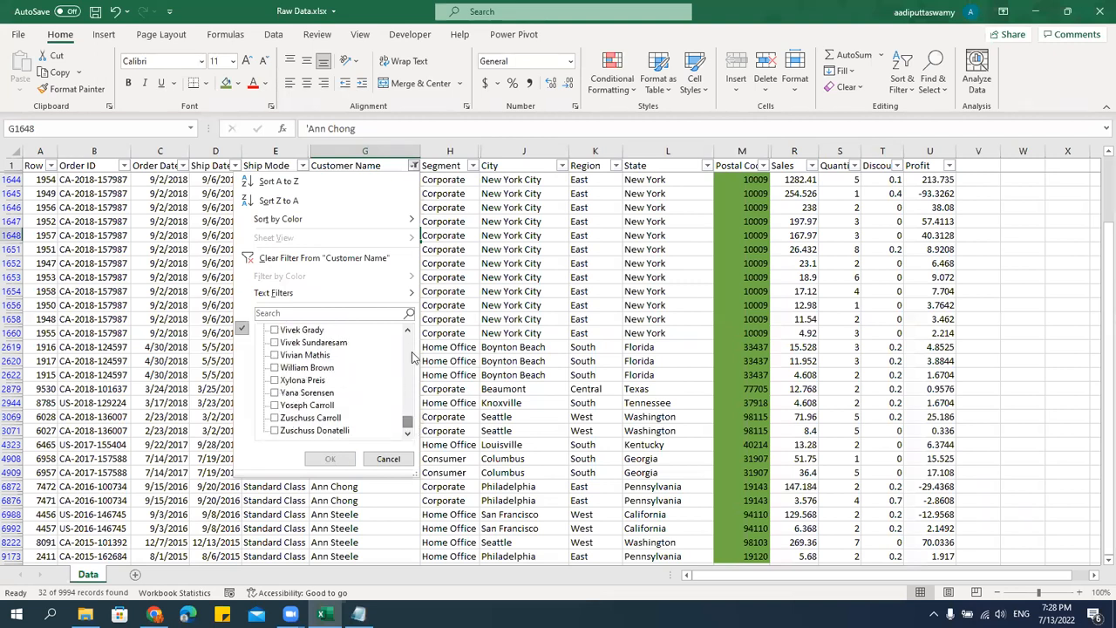
{"action": "left_click", "coordinate": [328, 405]}
{"action": "left_click", "coordinate": [294, 382]}
{"action": "left_click", "coordinate": [305, 367]}
{"action": "left_click", "coordinate": [330, 459]}
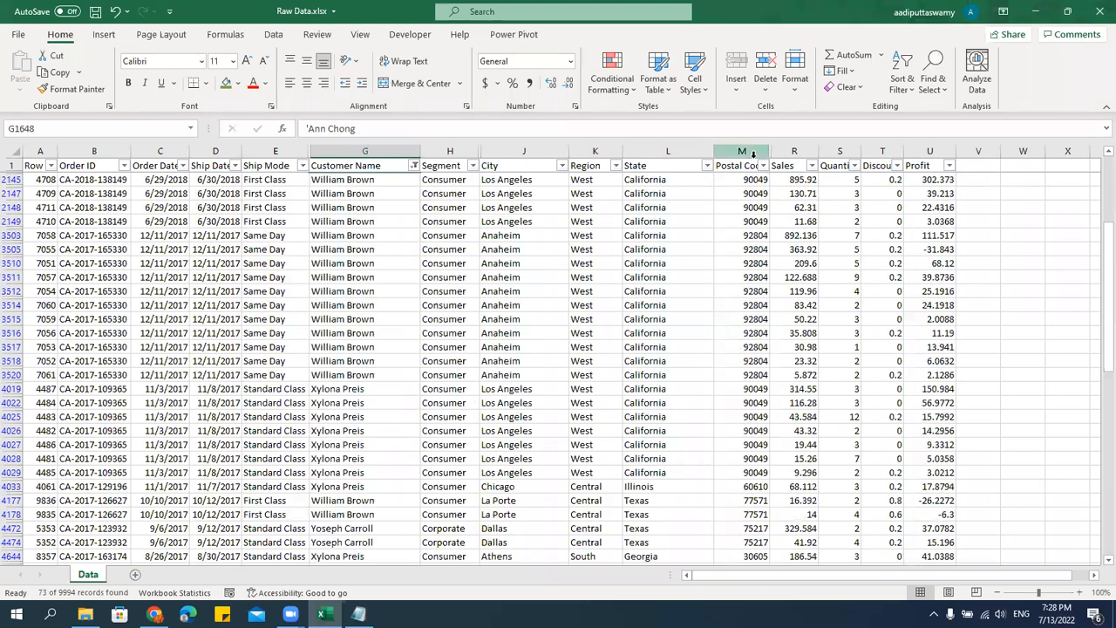
Fill all visible Postal Code cells, starting at M42, with the standard orange color.
{"action": "left_click", "coordinate": [748, 169]}
{"action": "key", "text": "ctrl+Down"}
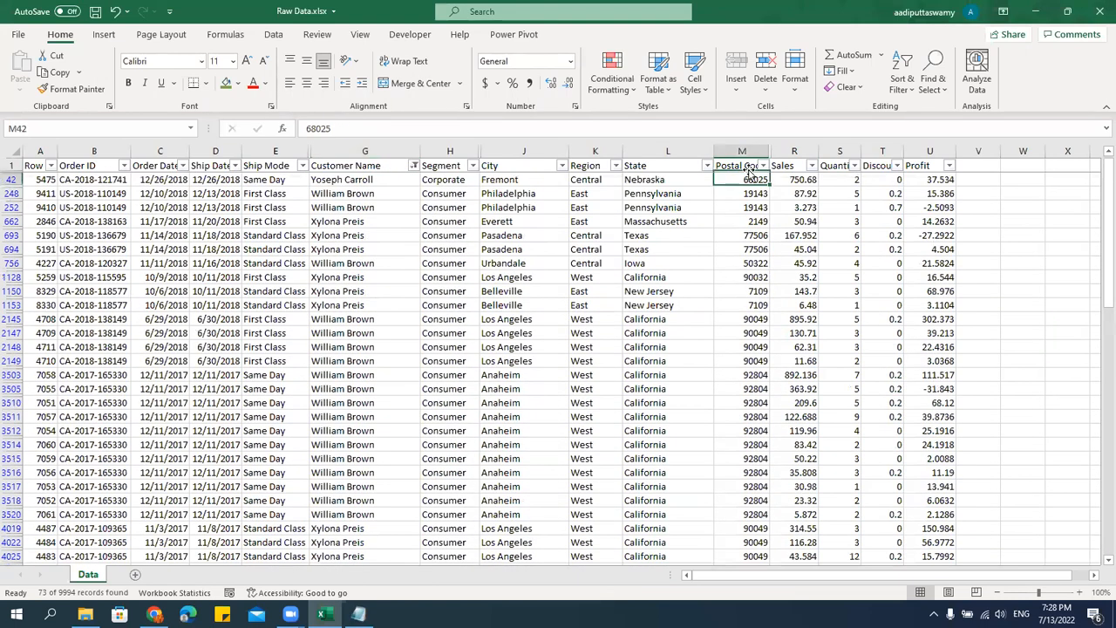
{"action": "key", "text": "ctrl+shift+Down"}
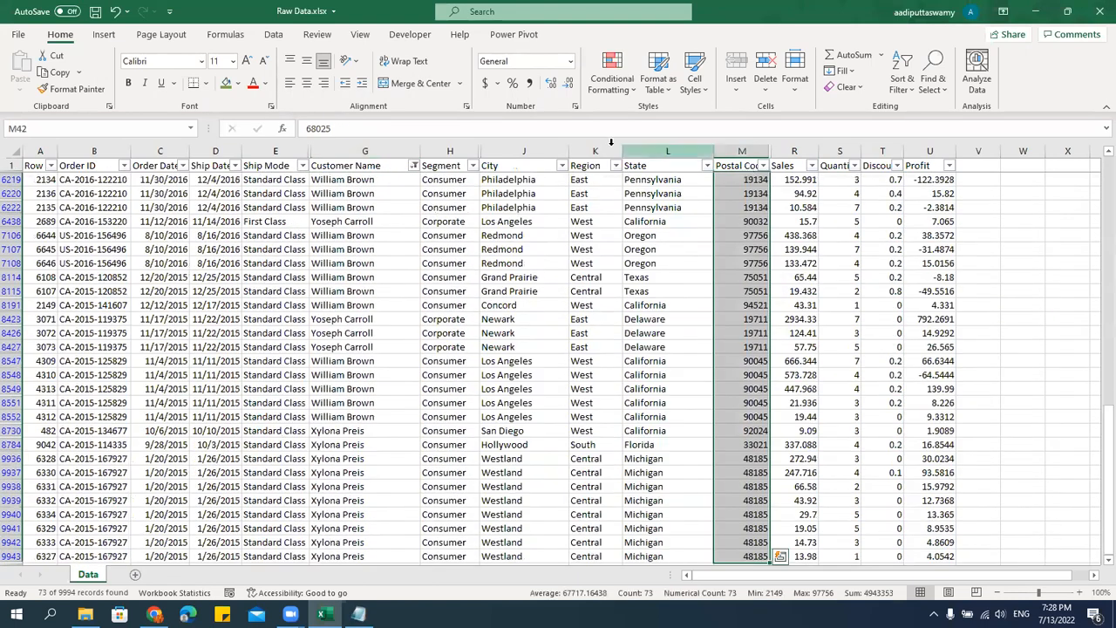
{"action": "left_click", "coordinate": [237, 83]}
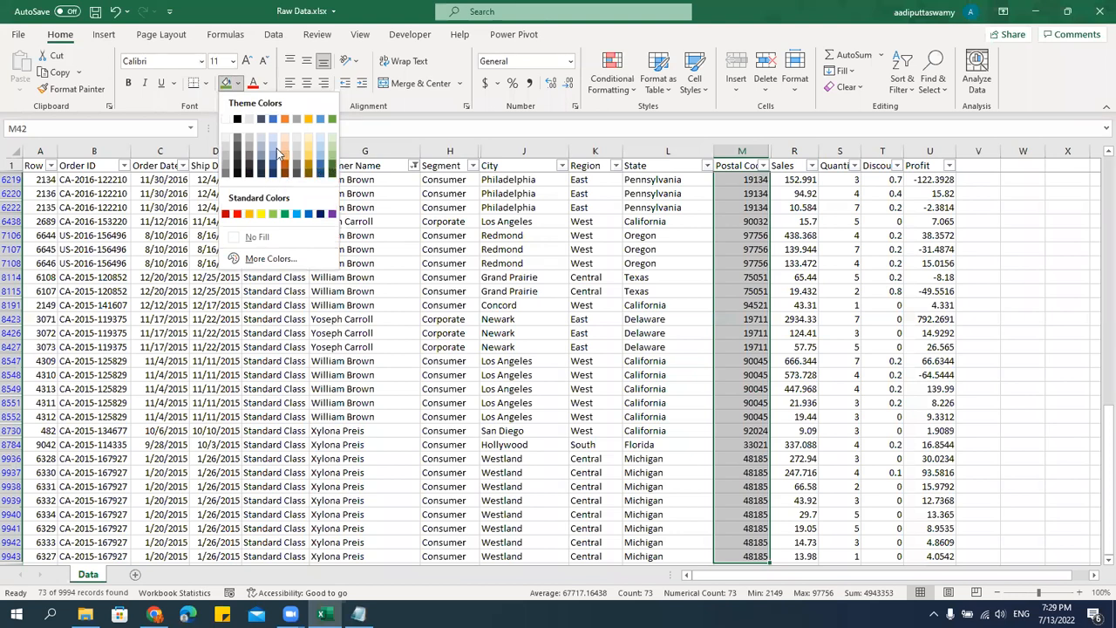
{"action": "left_click", "coordinate": [250, 214]}
Turn off filtering so that all records of the data are shown.
{"action": "left_click", "coordinate": [627, 273]}
{"action": "key", "text": "ctrl+Up"}
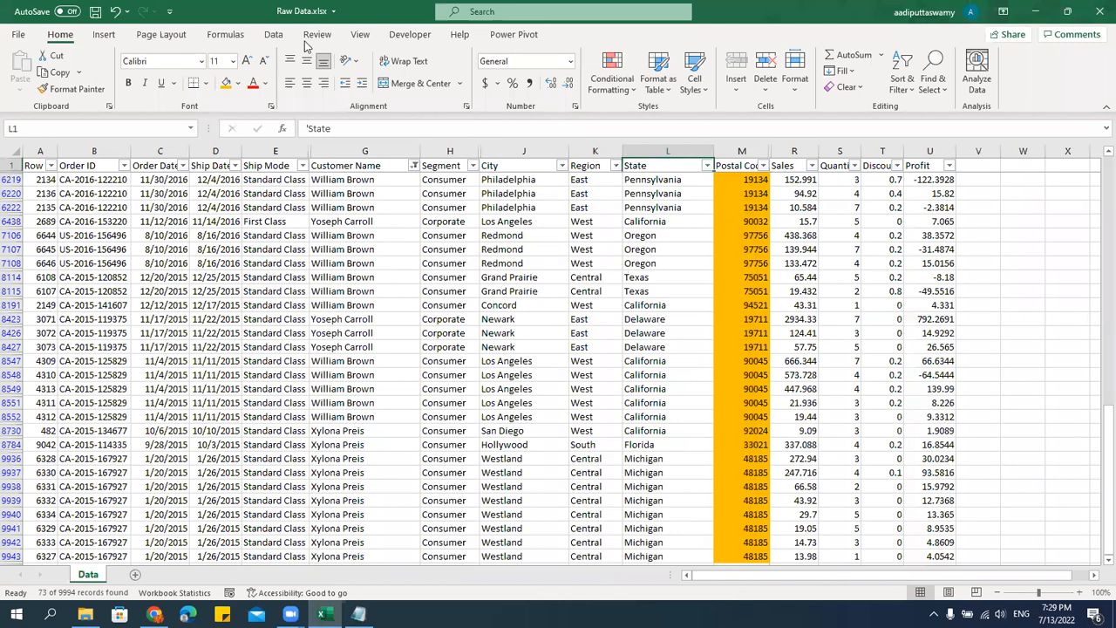
{"action": "left_click", "coordinate": [273, 35]}
{"action": "left_click", "coordinate": [576, 65]}
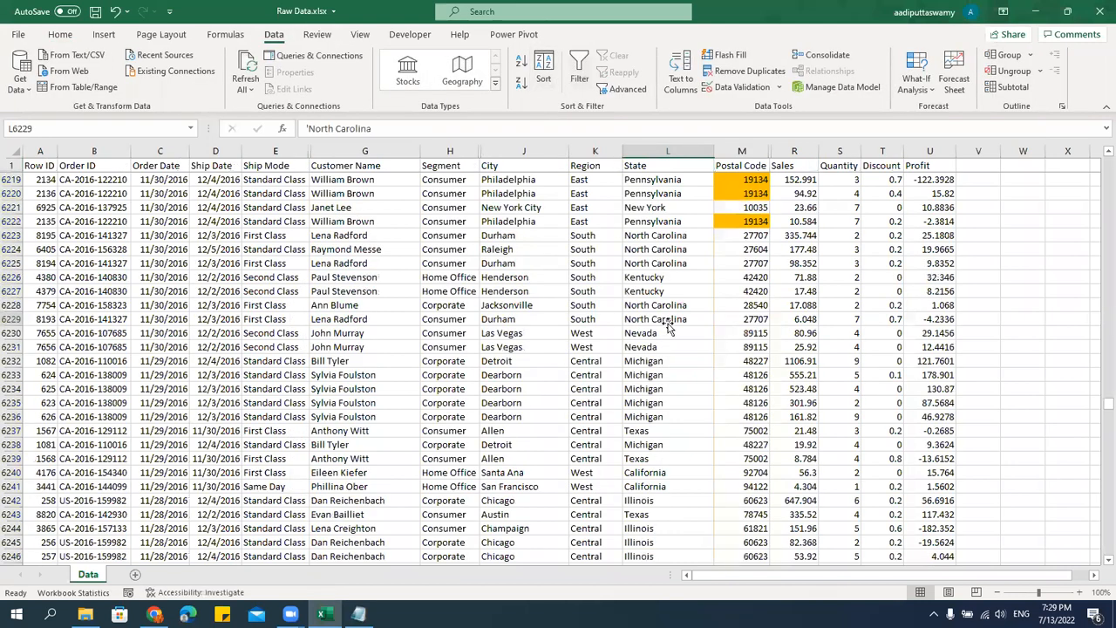
Go back to the top of the Postal Code column and examine its colored cells.
{"action": "left_click", "coordinate": [751, 179]}
{"action": "scroll", "coordinate": [819, 244], "scroll_direction": "up", "scroll_amount": 13}
{"action": "scroll", "coordinate": [845, 257], "scroll_direction": "up", "scroll_amount": 8}
{"action": "left_click", "coordinate": [744, 165]}
{"action": "key", "text": "Down"}
{"action": "key", "text": "Down"}
{"action": "key", "text": "Down"}
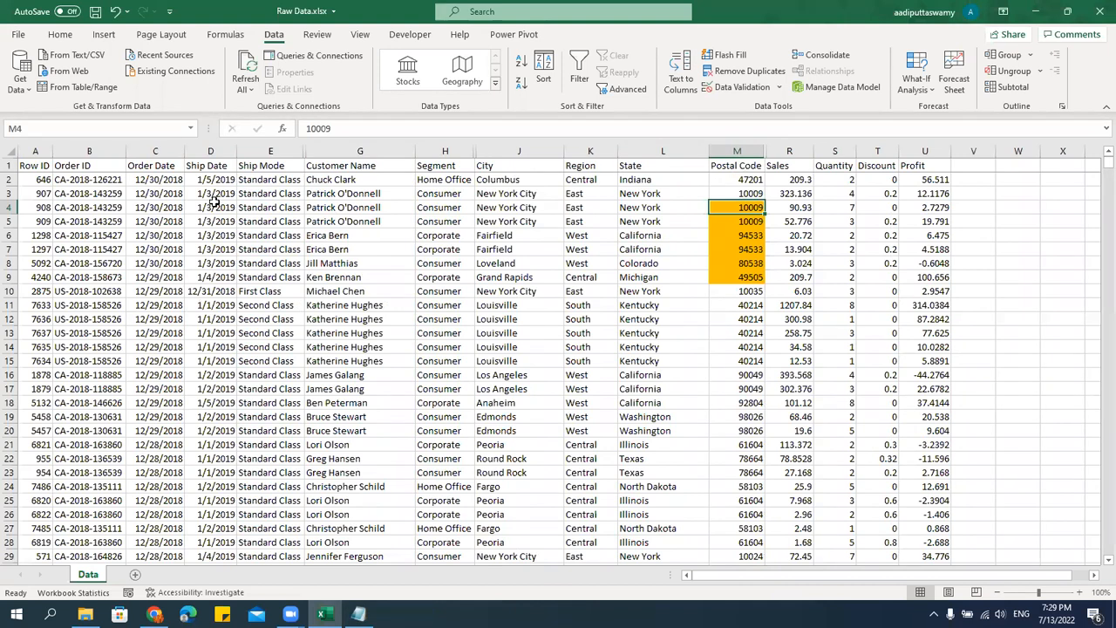
Select the whole data table from A1 and open the custom Sort settings.
{"action": "left_click", "coordinate": [37, 164]}
{"action": "key", "text": "ctrl+shift+Right"}
{"action": "key", "text": "ctrl+shift+Down"}
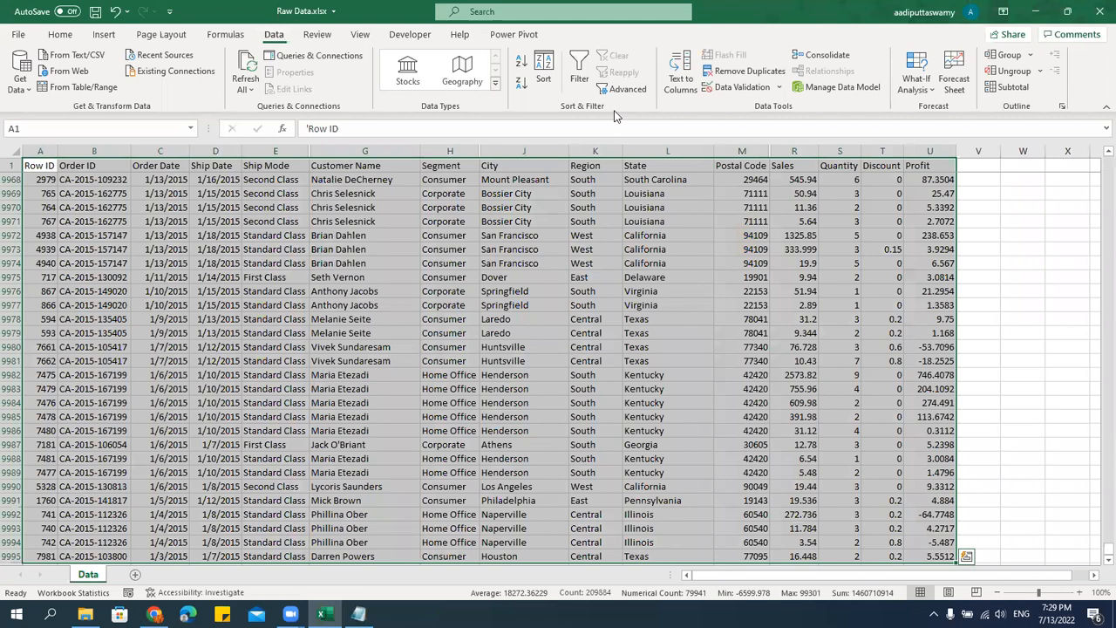
{"action": "left_click", "coordinate": [544, 70]}
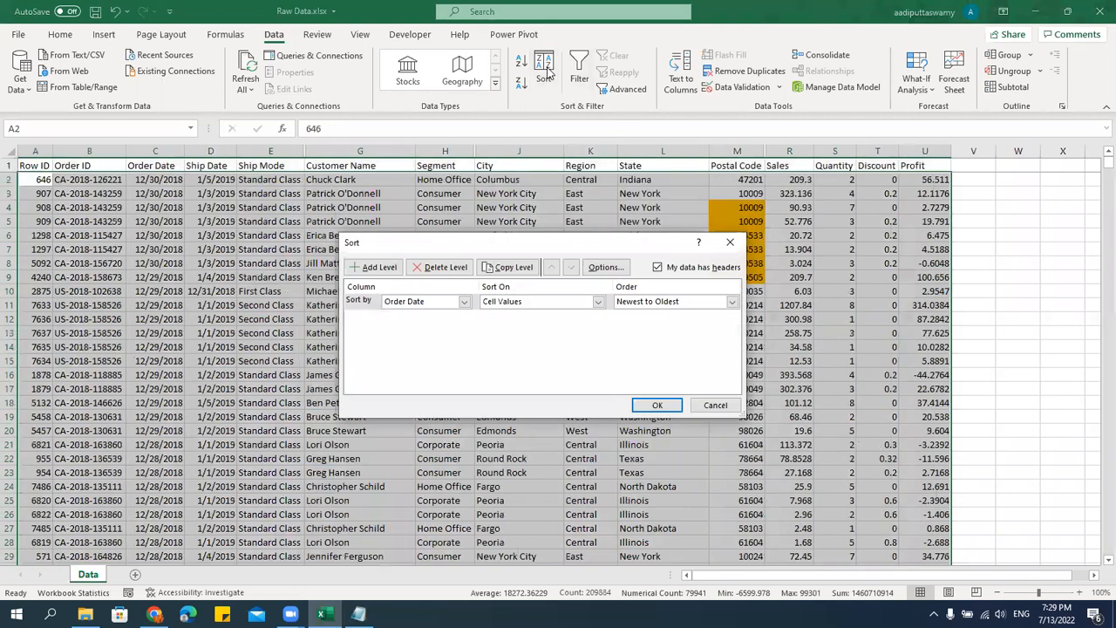
Replace the Order Date sort level with a new level that sorts the Postal Code column on Cell Color.
{"action": "left_click", "coordinate": [438, 268]}
{"action": "left_click", "coordinate": [375, 266]}
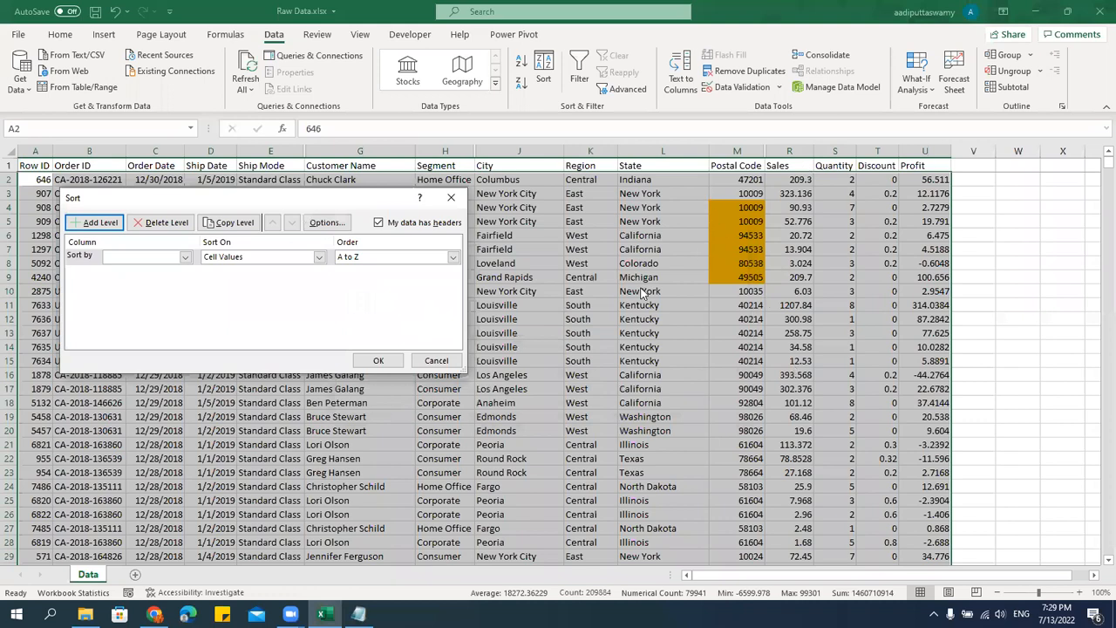
{"action": "left_click", "coordinate": [255, 266]}
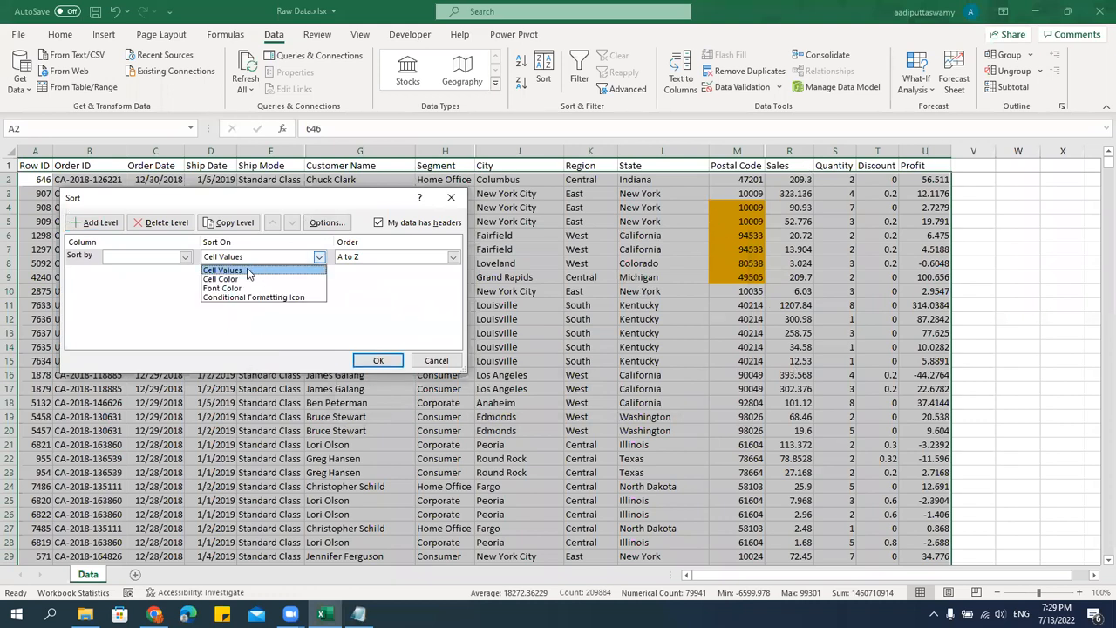
{"action": "left_click", "coordinate": [244, 281]}
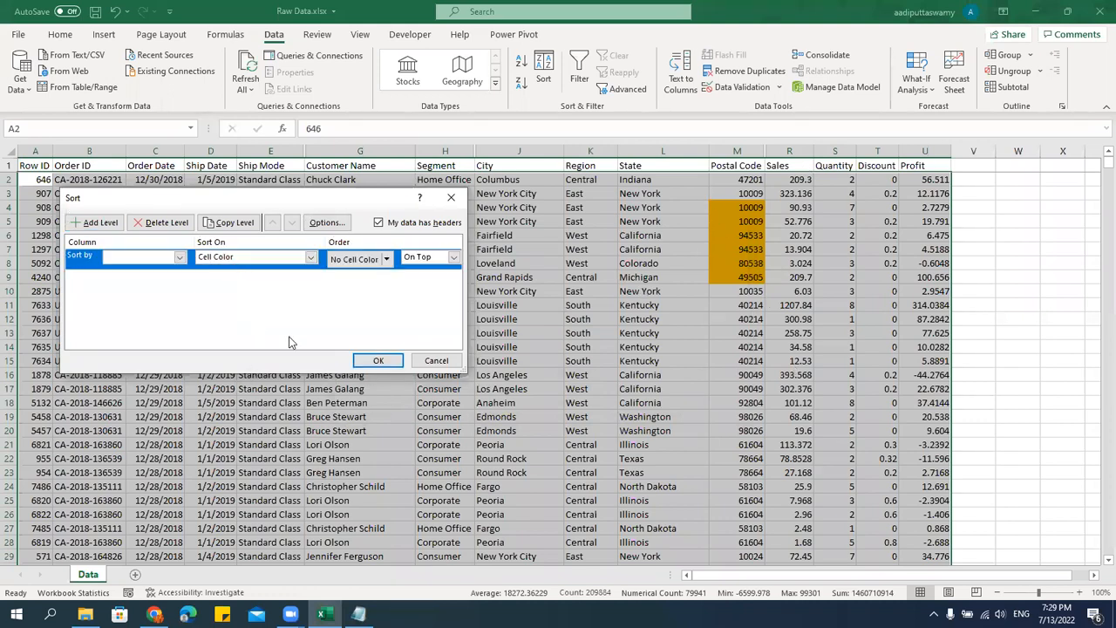
{"action": "left_click", "coordinate": [179, 258]}
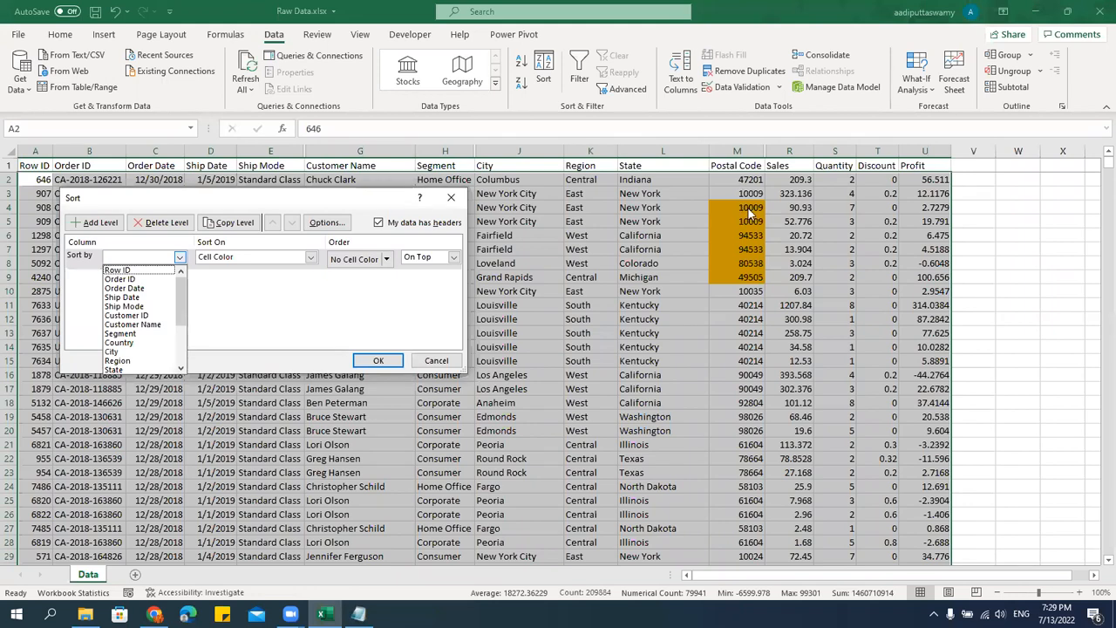
{"action": "left_click_drag", "start_coordinate": [181, 291], "coordinate": [181, 331]}
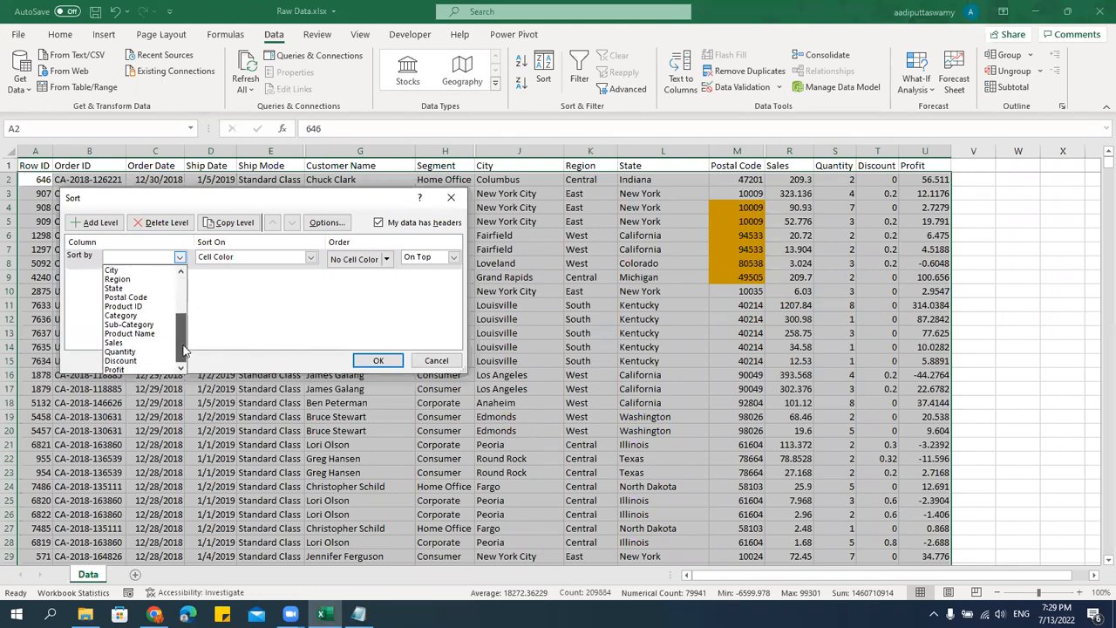
{"action": "left_click", "coordinate": [126, 297]}
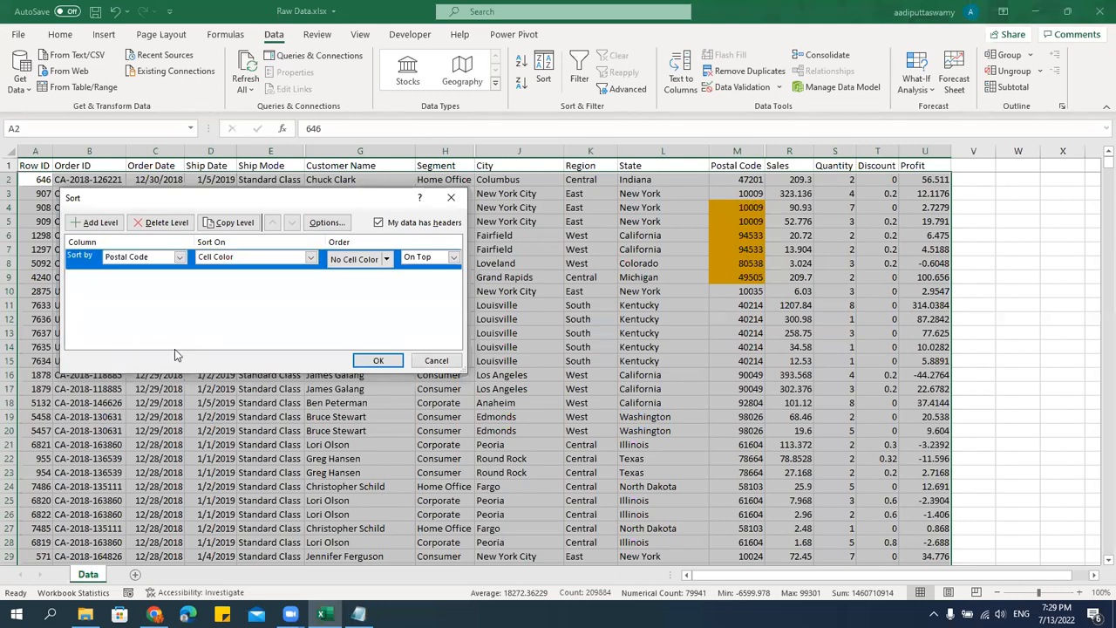
Order the Postal Code level with green cells On Top, apply the sort and check the first rows.
{"action": "left_click", "coordinate": [386, 259]}
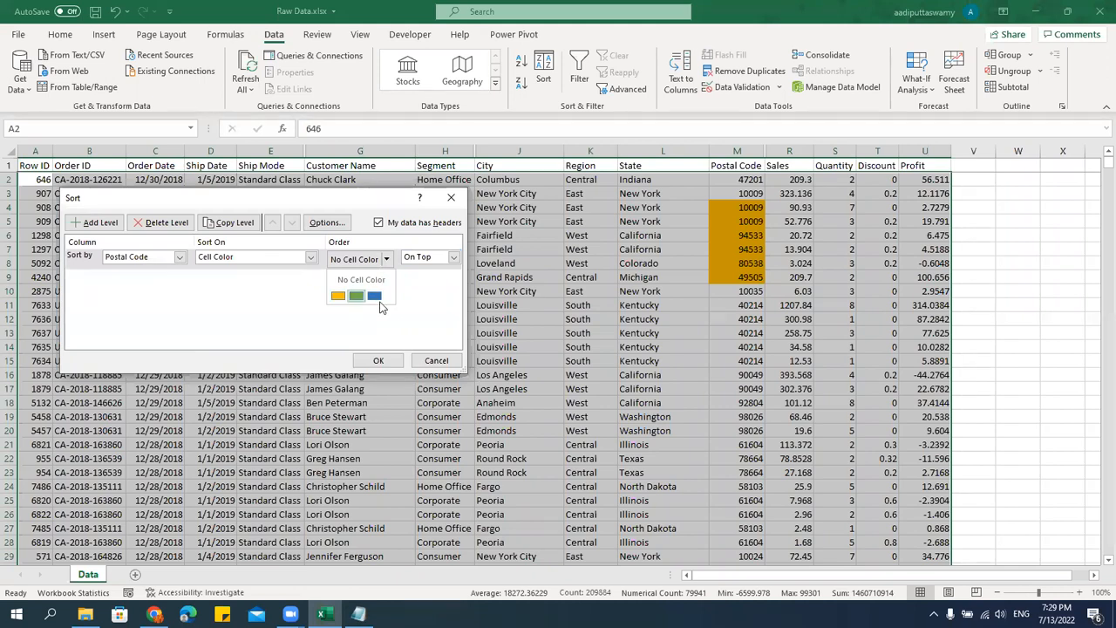
{"action": "left_click", "coordinate": [358, 298]}
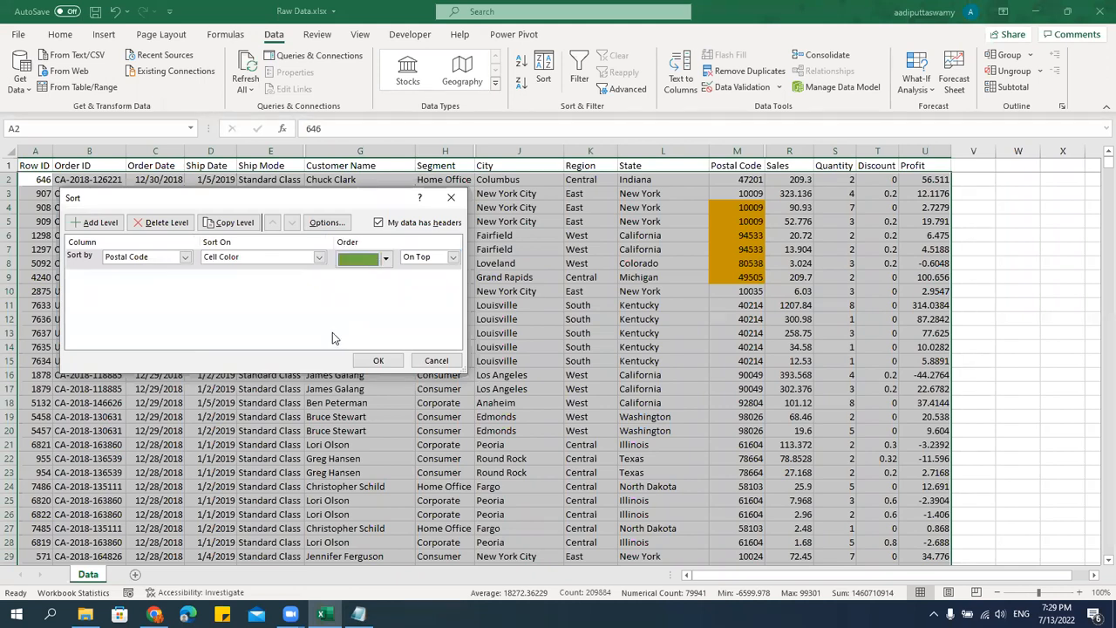
{"action": "left_click", "coordinate": [384, 360]}
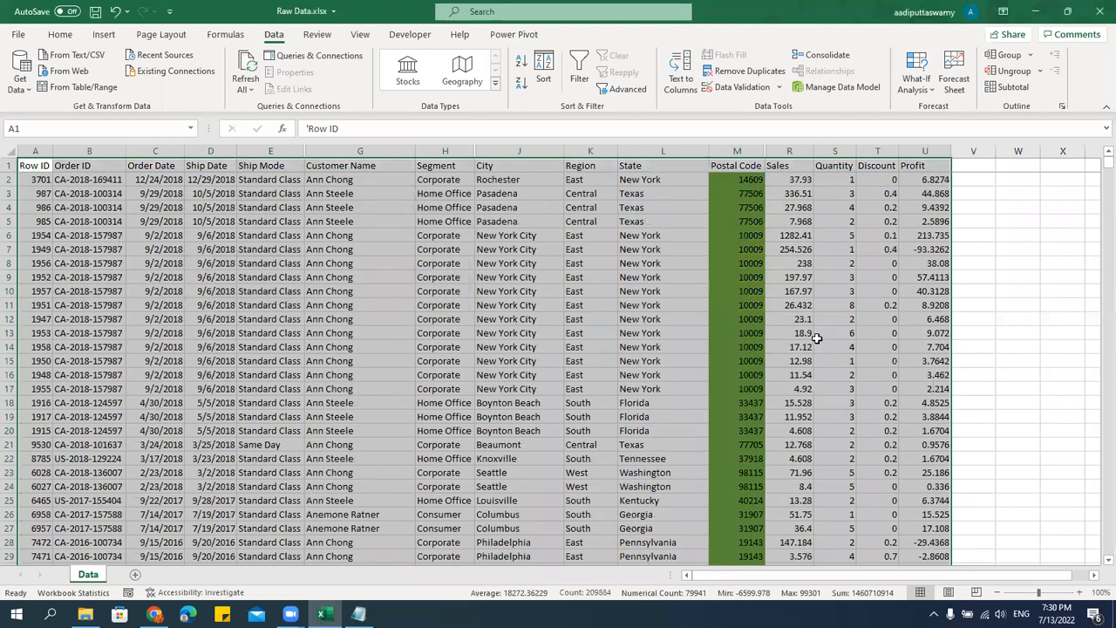
{"action": "scroll", "coordinate": [818, 338], "scroll_direction": "down", "scroll_amount": 13}
{"action": "scroll", "coordinate": [817, 338], "scroll_direction": "up", "scroll_amount": 13}
Add a second custom sort level that also sorts the Postal Code column on Cell Color.
{"action": "left_click", "coordinate": [546, 79]}
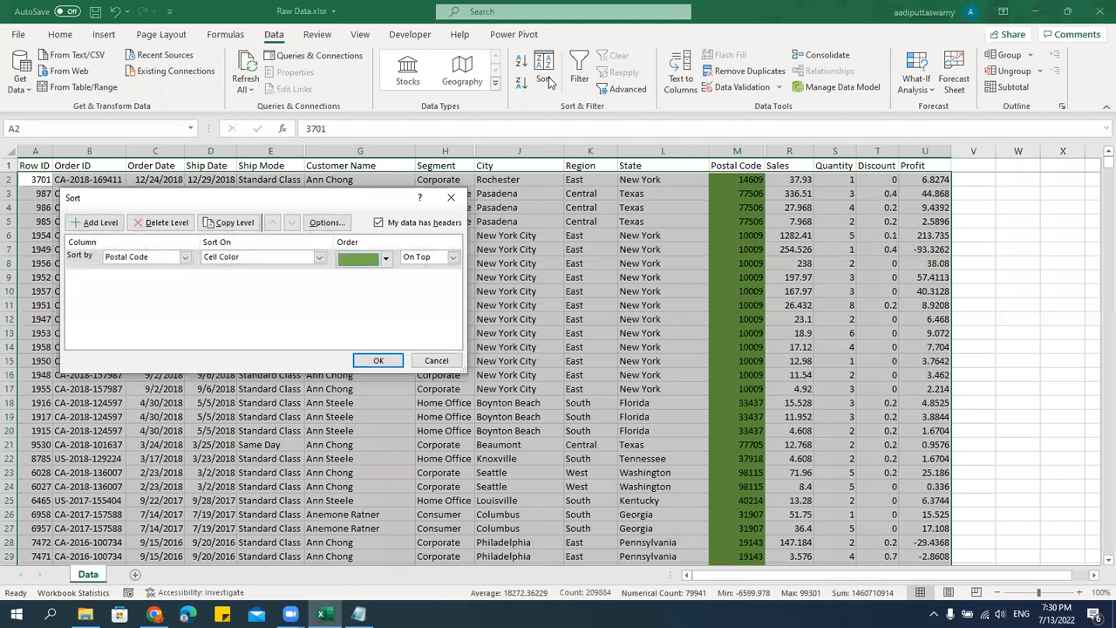
{"action": "left_click", "coordinate": [96, 222]}
{"action": "left_click", "coordinate": [133, 277]}
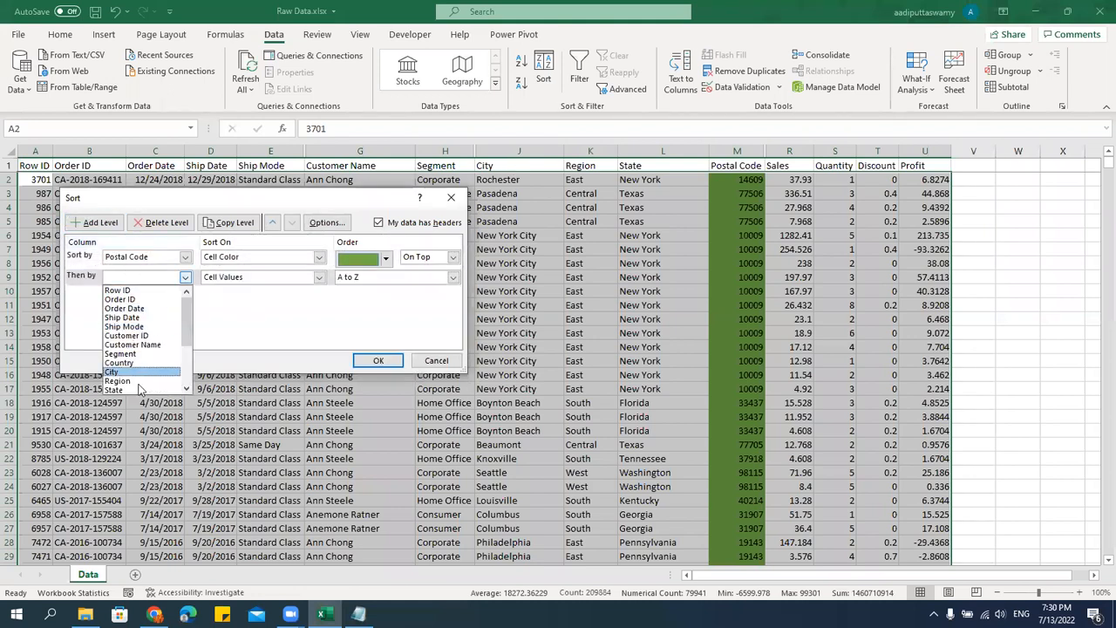
{"action": "scroll", "coordinate": [137, 323], "scroll_direction": "down", "scroll_amount": 3}
{"action": "left_click", "coordinate": [138, 319]}
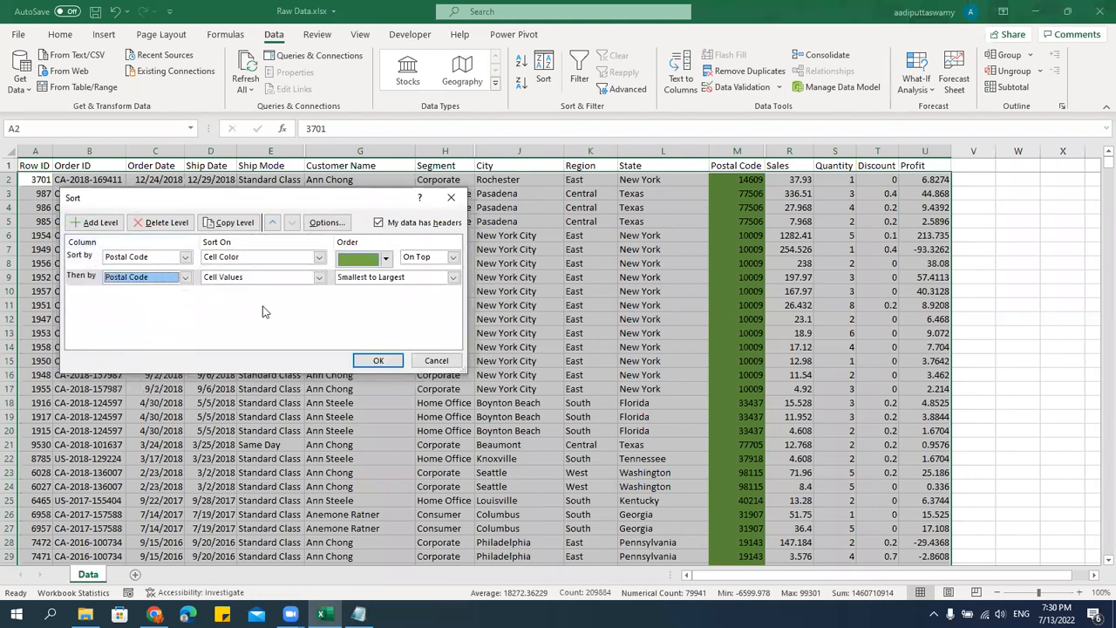
{"action": "left_click", "coordinate": [318, 277]}
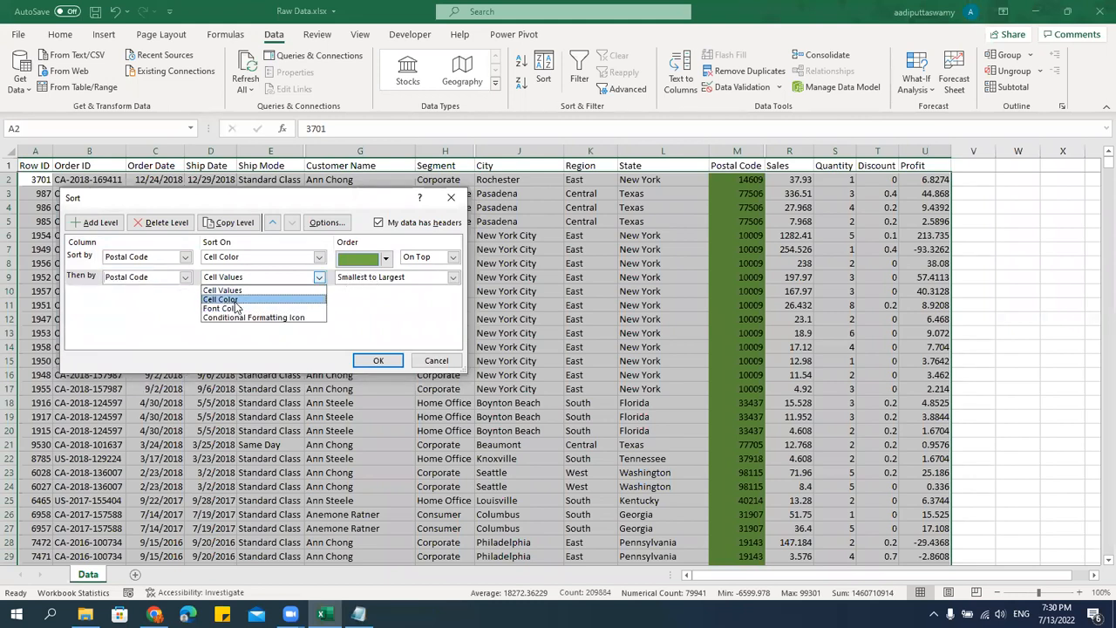
{"action": "left_click", "coordinate": [235, 301]}
Set the second level's color to orange On Top, apply the sort and review the order of the colored rows.
{"action": "left_click", "coordinate": [386, 279]}
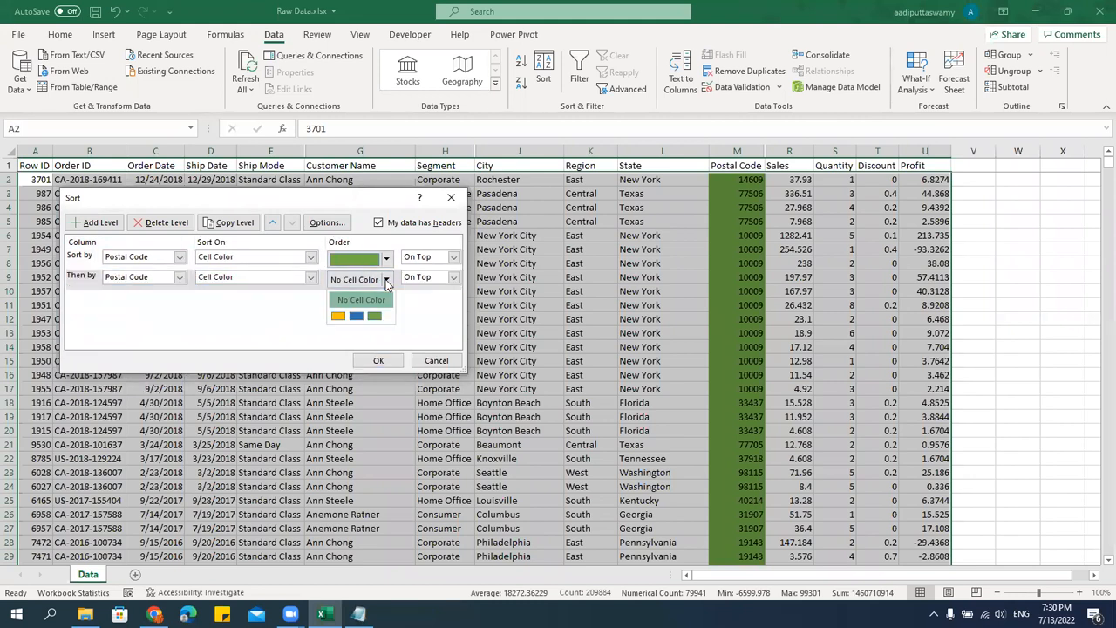
{"action": "left_click", "coordinate": [338, 316]}
{"action": "left_click", "coordinate": [379, 360]}
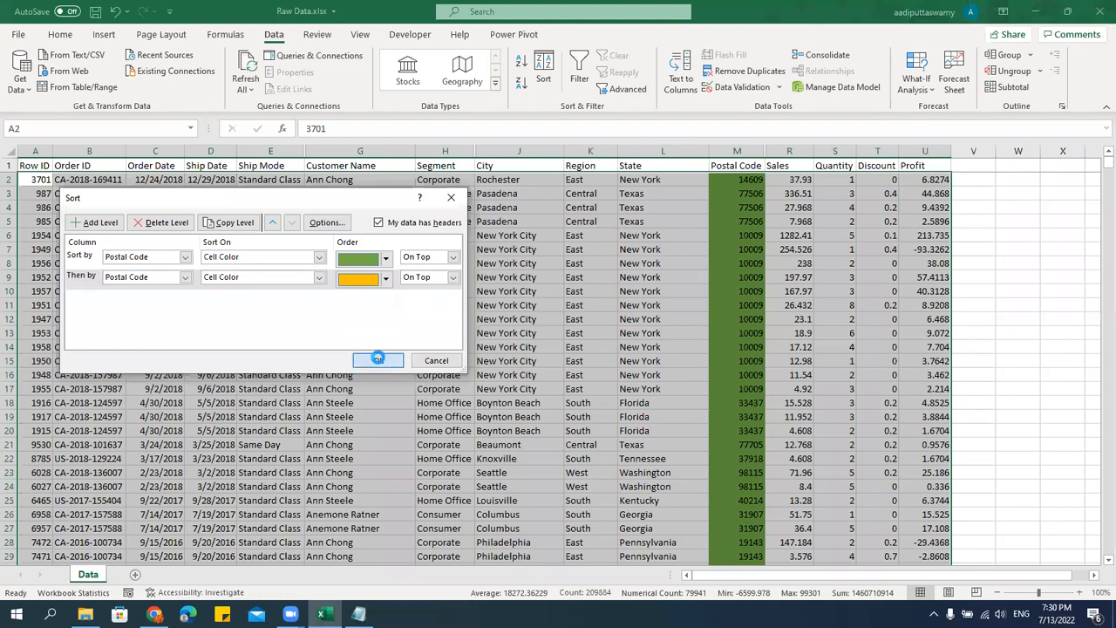
{"action": "scroll", "coordinate": [818, 409], "scroll_direction": "down", "scroll_amount": 20}
{"action": "scroll", "coordinate": [818, 410], "scroll_direction": "down", "scroll_amount": 11}
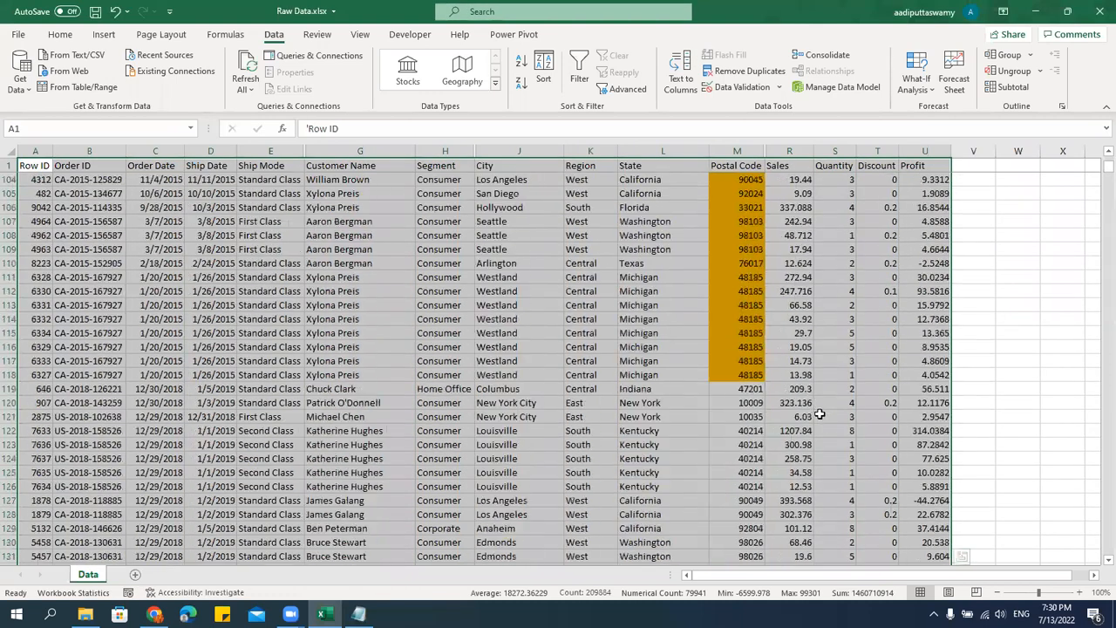
{"action": "scroll", "coordinate": [820, 414], "scroll_direction": "up", "scroll_amount": 7}
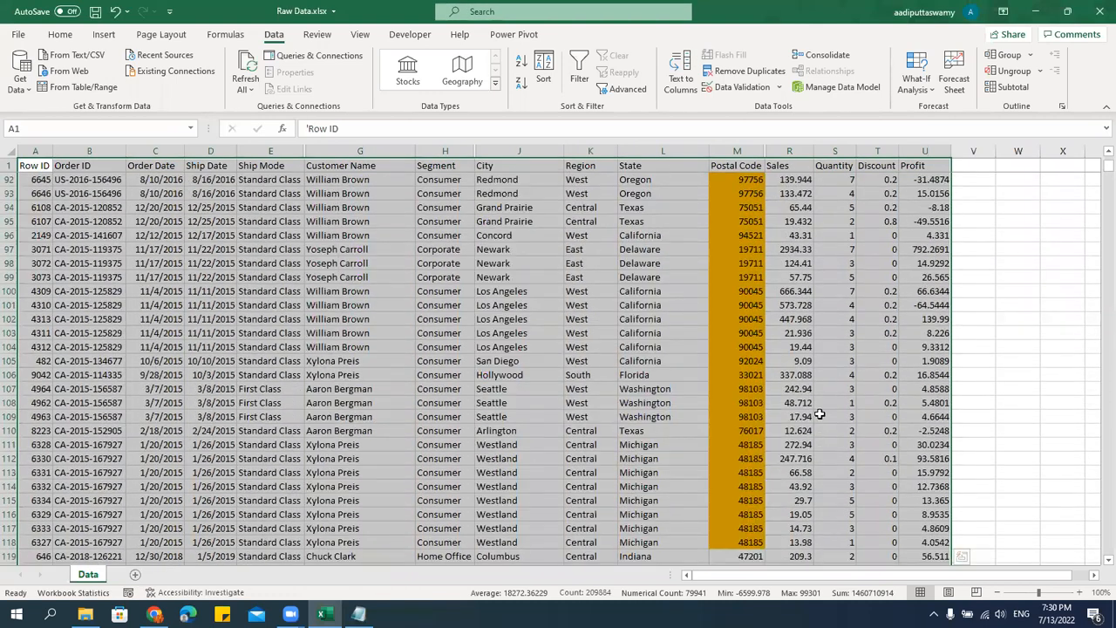
{"action": "scroll", "coordinate": [819, 414], "scroll_direction": "up", "scroll_amount": 20}
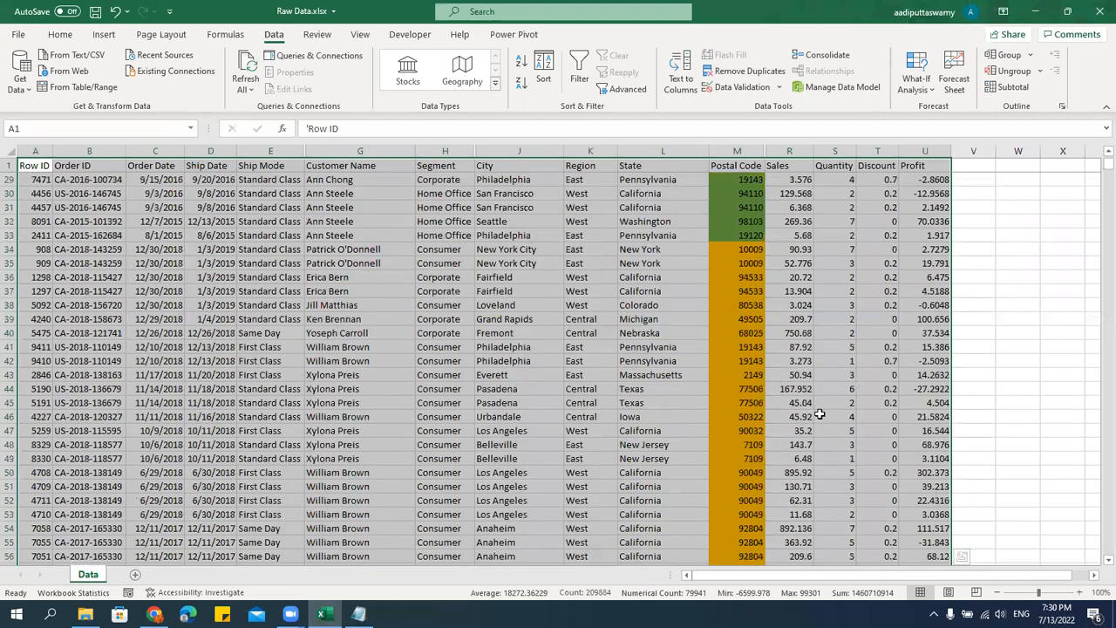
Copy the orange Postal Code sort level as a third level and open its cell color choices.
{"action": "left_click", "coordinate": [542, 81]}
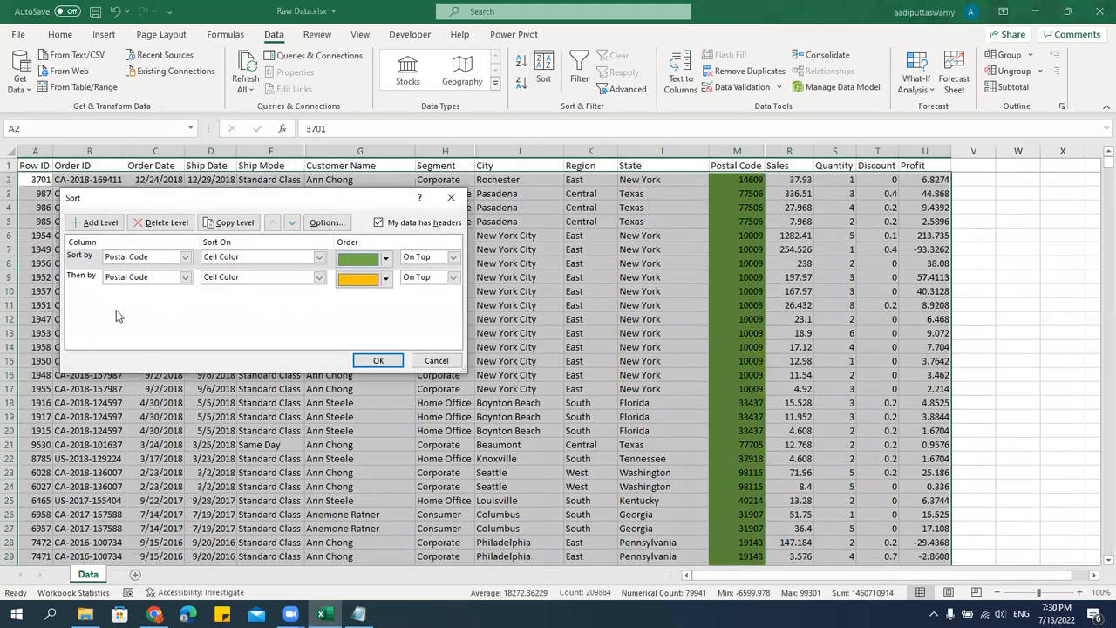
{"action": "left_click", "coordinate": [79, 279]}
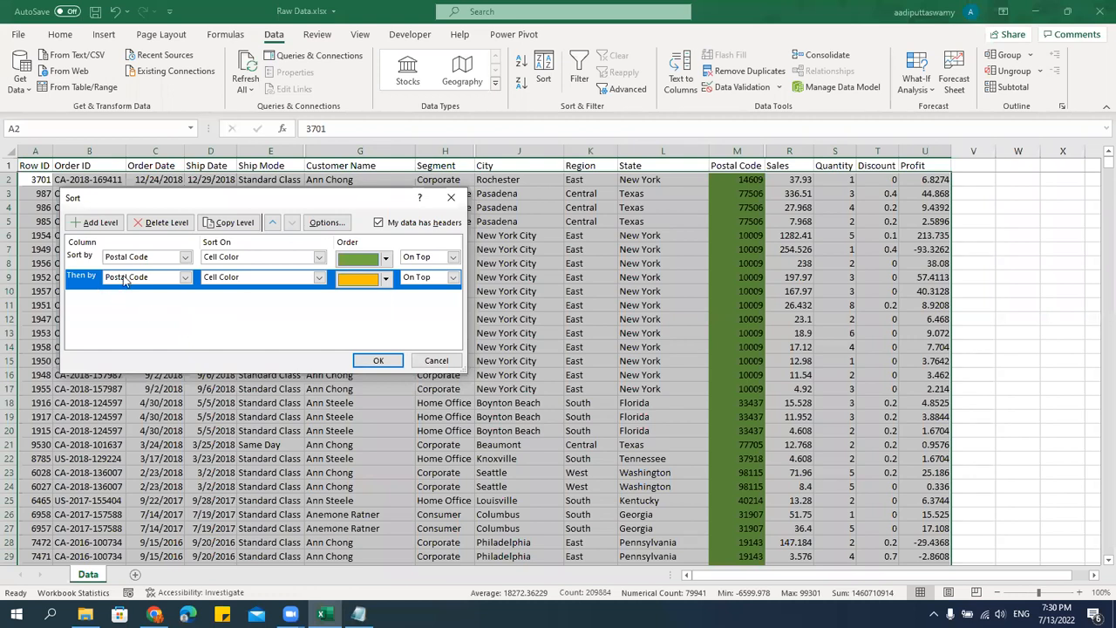
{"action": "left_click", "coordinate": [233, 225]}
{"action": "left_click", "coordinate": [385, 299]}
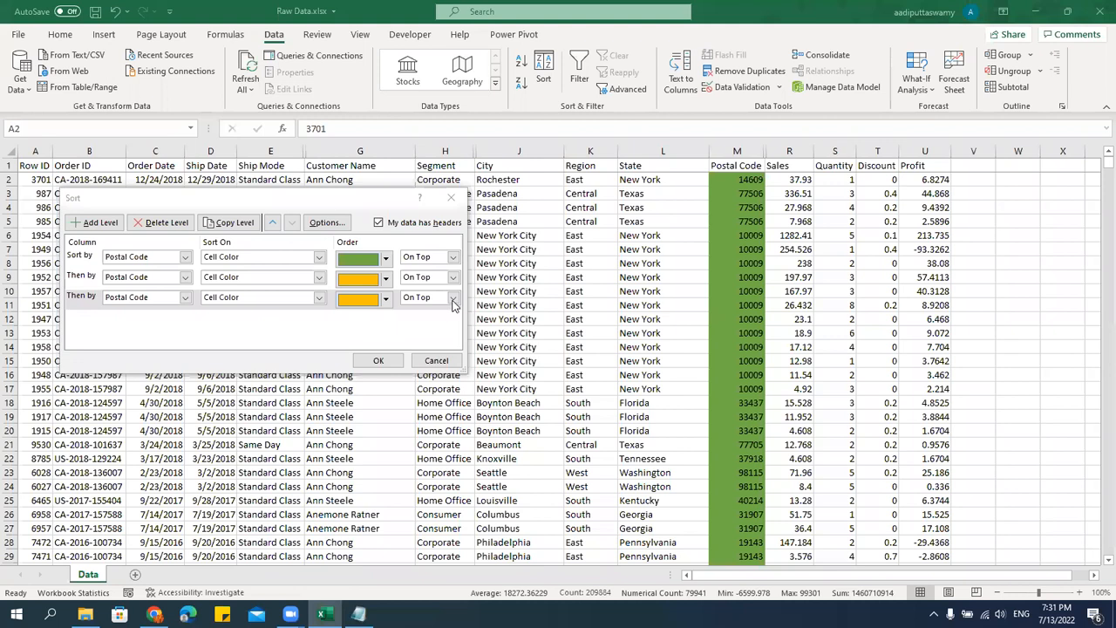
Recreate the third Postal Code sort level as a copy of the orange one, set its color to blue, apply it and review the rows.
{"action": "left_click", "coordinate": [159, 222]}
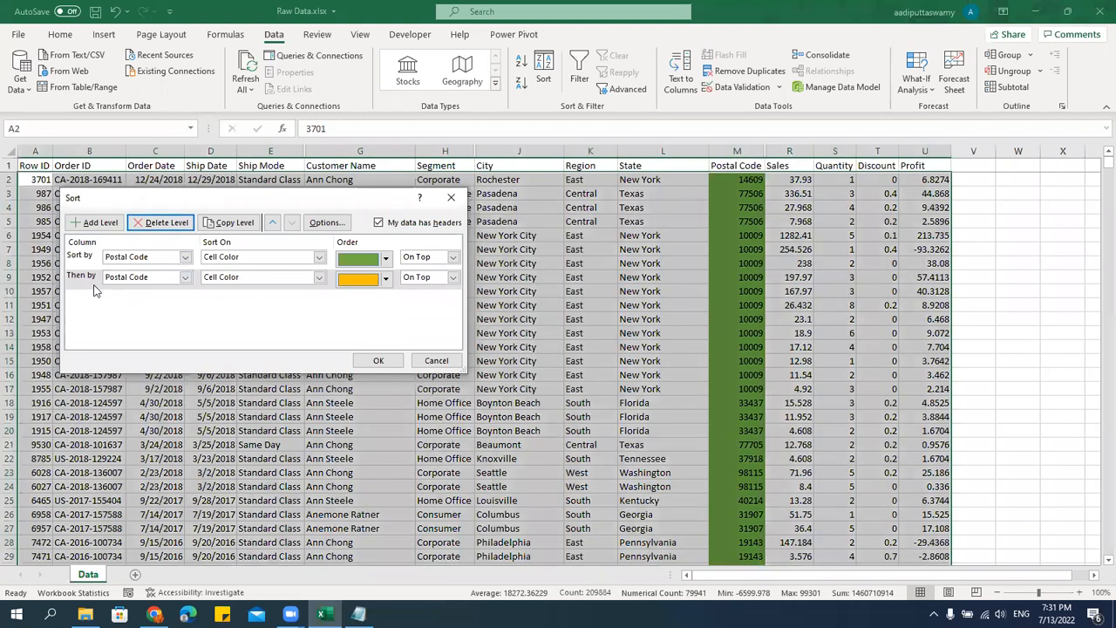
{"action": "left_click", "coordinate": [229, 222]}
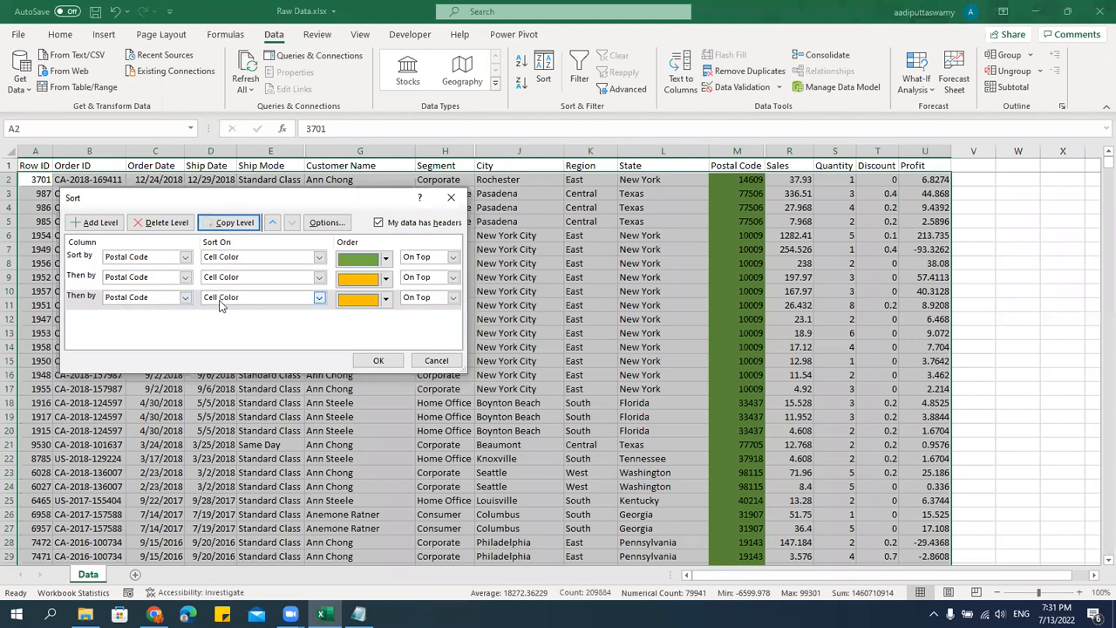
{"action": "left_click", "coordinate": [387, 299]}
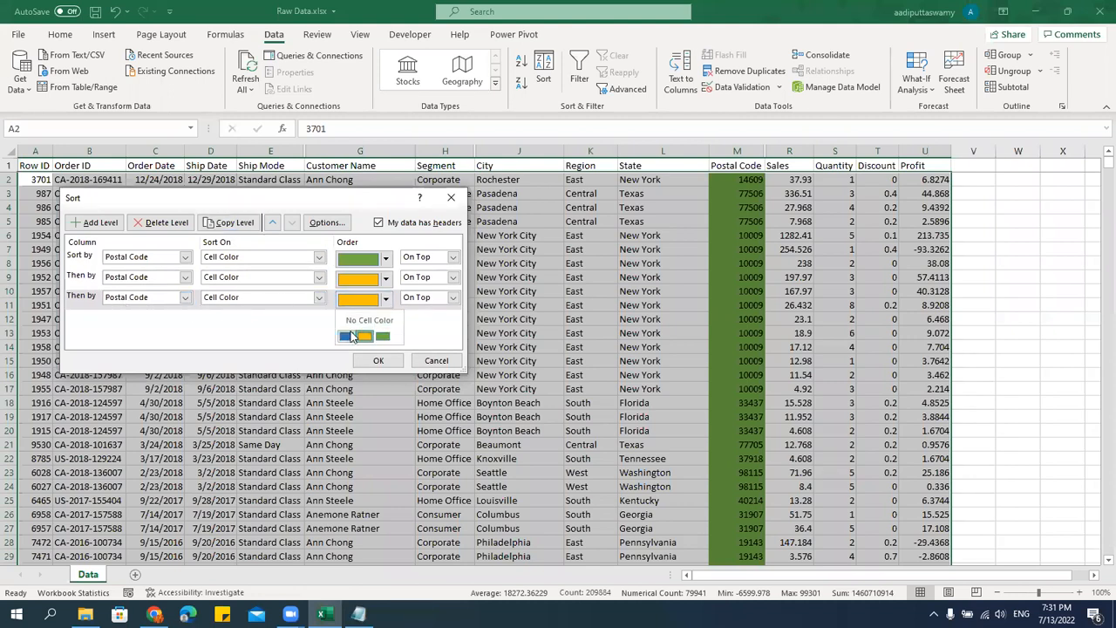
{"action": "left_click", "coordinate": [353, 337]}
{"action": "left_click", "coordinate": [376, 361]}
{"action": "scroll", "coordinate": [752, 436], "scroll_direction": "down", "scroll_amount": 17}
{"action": "scroll", "coordinate": [752, 436], "scroll_direction": "down", "scroll_amount": 20}
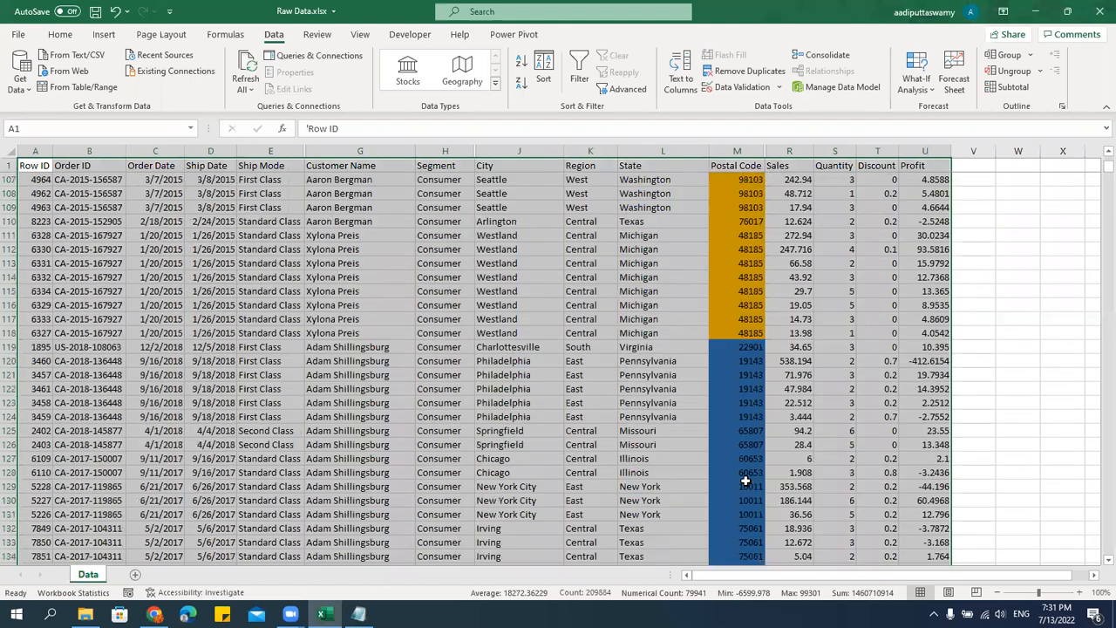
{"action": "scroll", "coordinate": [751, 472], "scroll_direction": "up", "scroll_amount": 10}
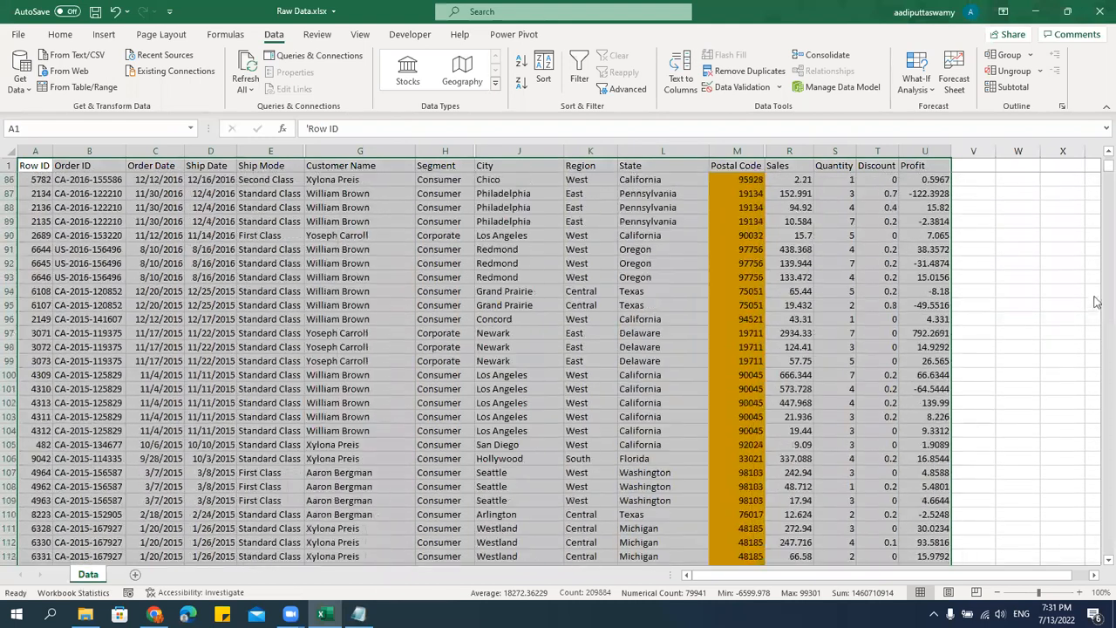
{"action": "left_click_drag", "start_coordinate": [1109, 166], "coordinate": [1106, 155]}
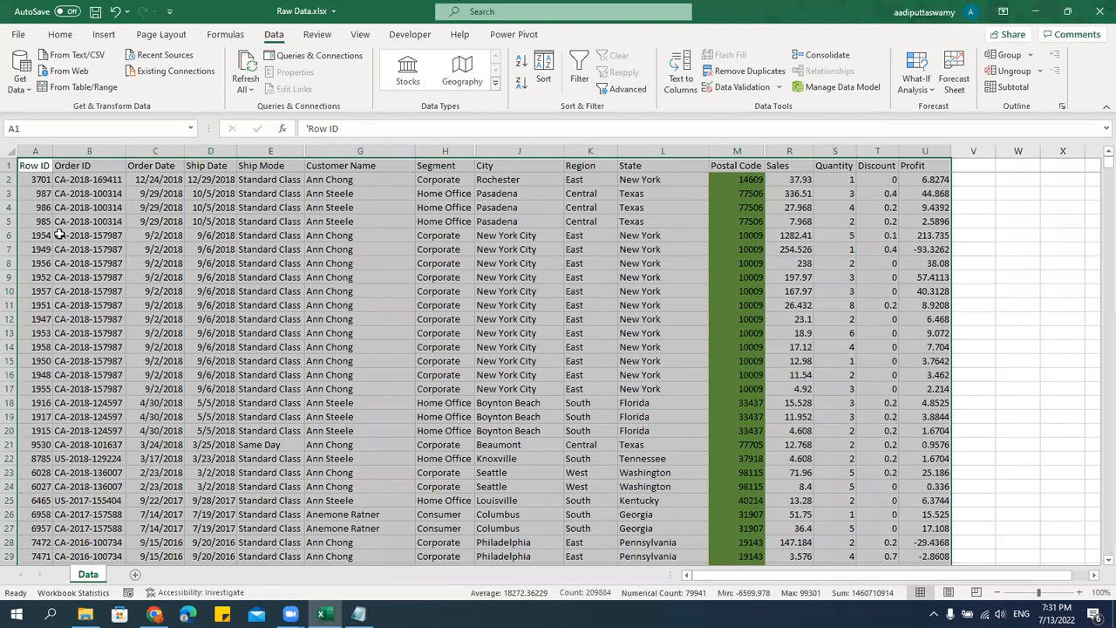
Select the whole data range from the Row ID header and turn on filtering for all columns.
{"action": "left_click", "coordinate": [31, 167]}
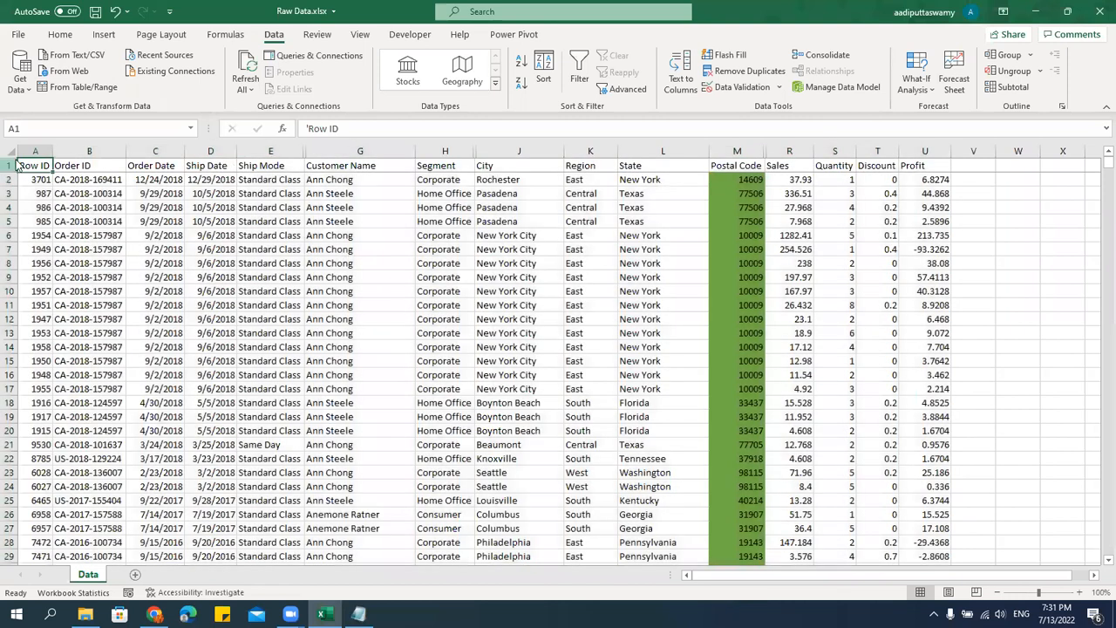
{"action": "key", "text": "ctrl+shift+Right"}
{"action": "key", "text": "ctrl+shift+Down"}
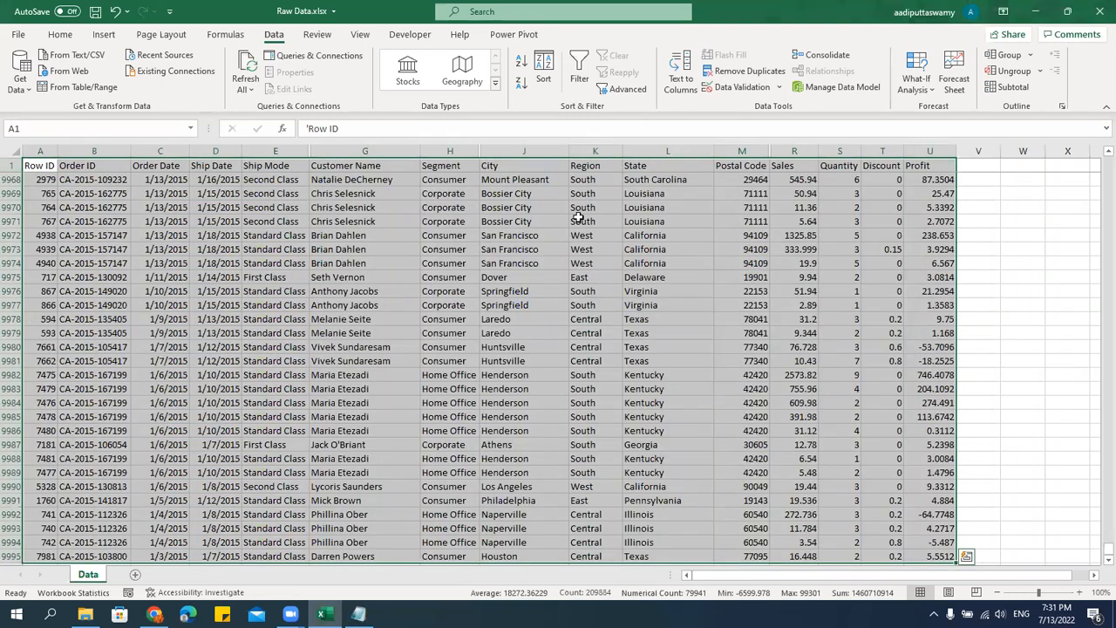
{"action": "left_click", "coordinate": [579, 72]}
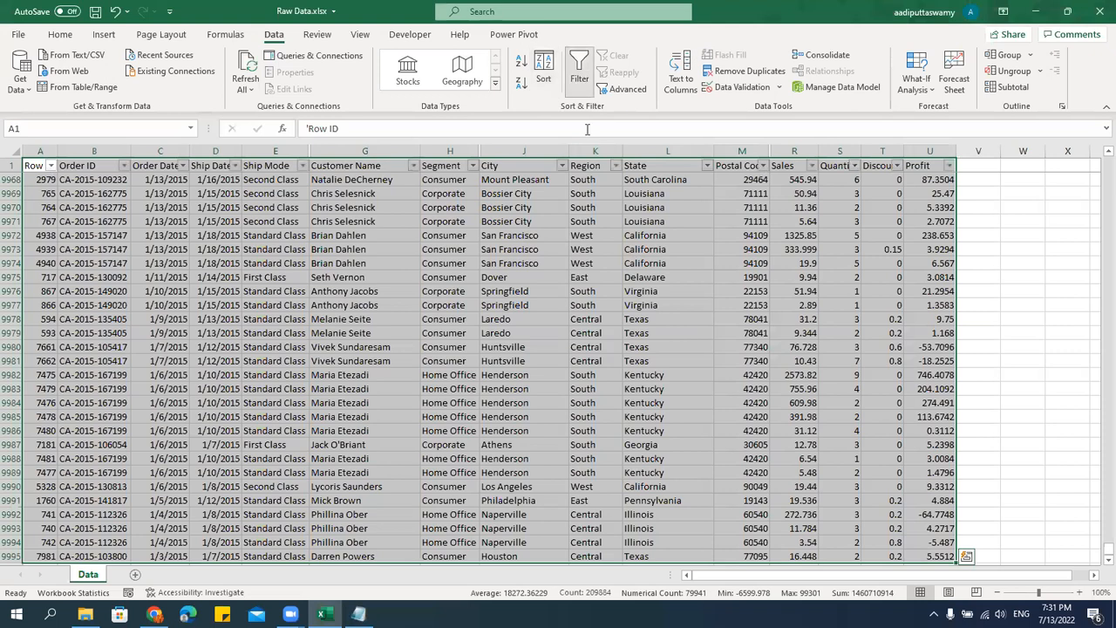
{"action": "left_click", "coordinate": [513, 291]}
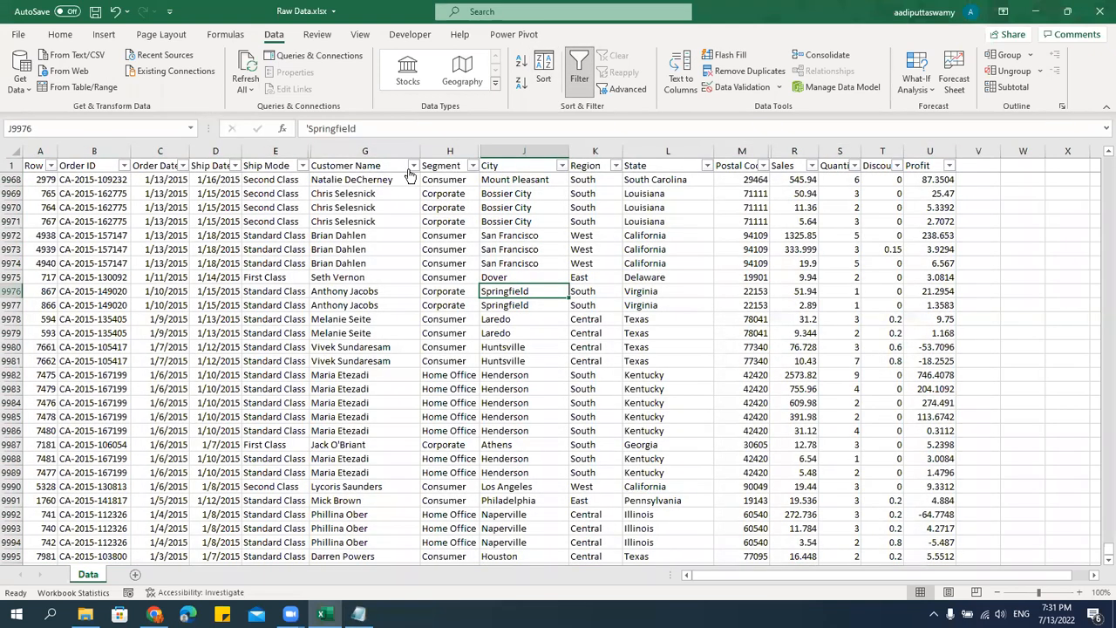
Filter the Customer Name column to three customers whose first names start with A.
{"action": "left_click", "coordinate": [414, 165]}
{"action": "left_click", "coordinate": [301, 329]}
{"action": "left_click", "coordinate": [307, 343]}
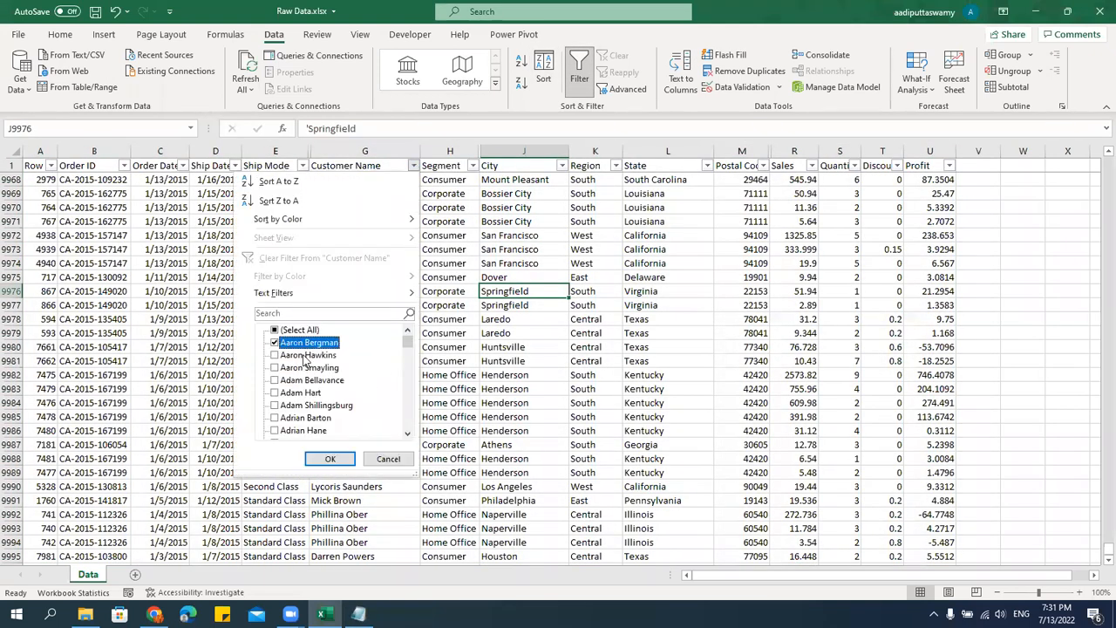
{"action": "left_click", "coordinate": [301, 392]}
{"action": "left_click", "coordinate": [302, 417]}
{"action": "left_click", "coordinate": [330, 459]}
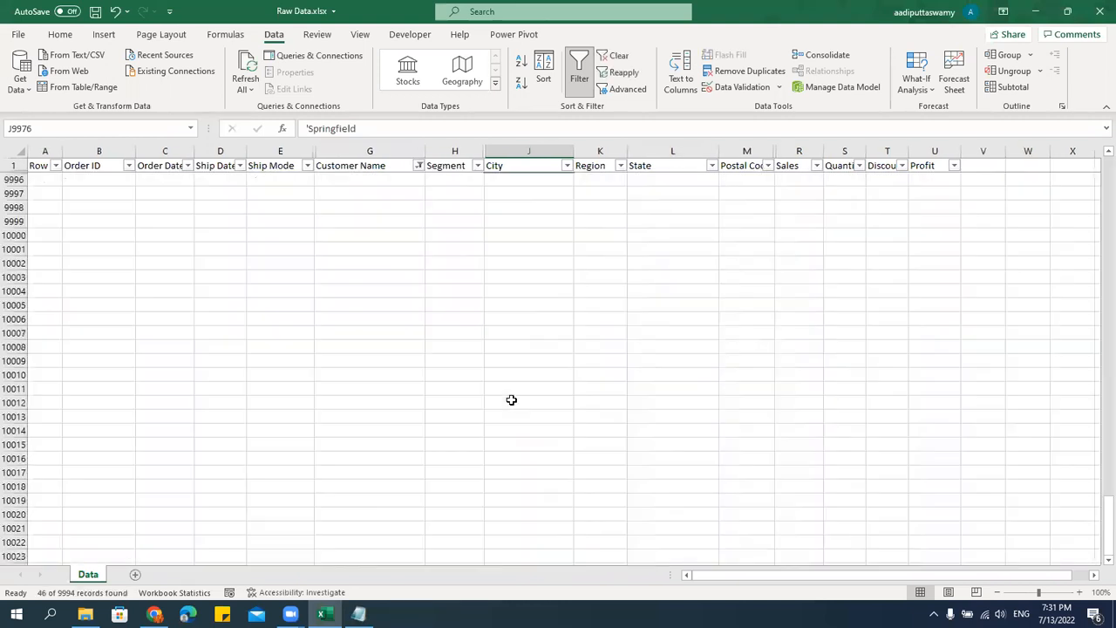
Change the font color of the filtered Ship Mode values from row 65 down to a darker theme green.
{"action": "scroll", "coordinate": [546, 259], "scroll_direction": "up", "scroll_amount": 3}
{"action": "left_click", "coordinate": [533, 161]}
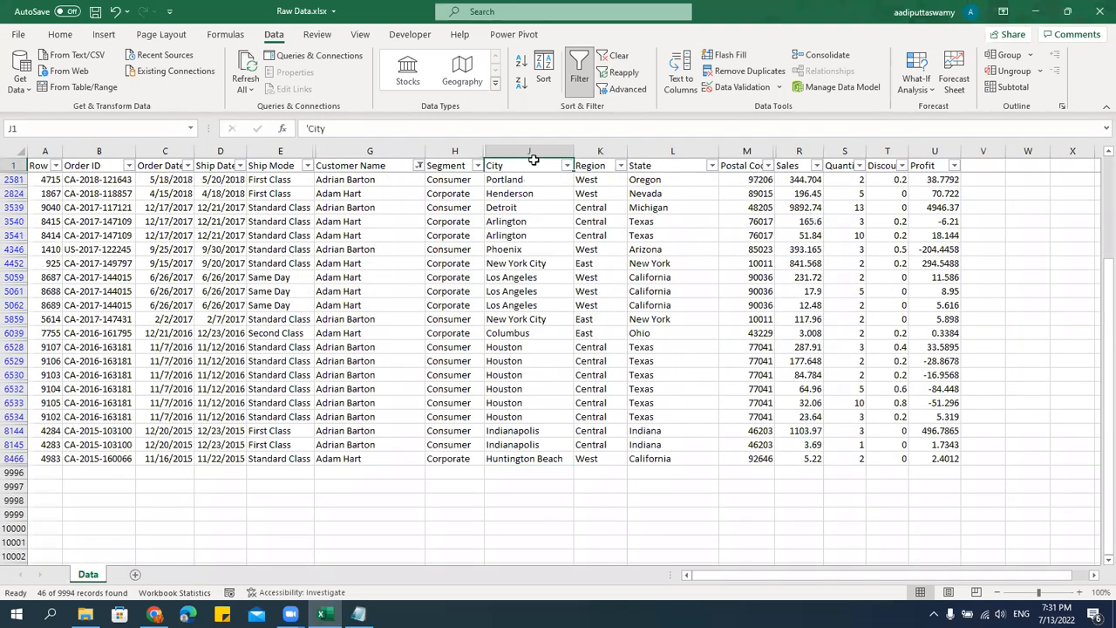
{"action": "key", "text": "Down"}
{"action": "key", "text": "Down"}
{"action": "key", "text": "Down"}
{"action": "key", "text": "Right"}
{"action": "key", "text": "Right"}
{"action": "key", "text": "Right"}
{"action": "key", "text": "Left"}
{"action": "key", "text": "Left"}
{"action": "key", "text": "Left"}
{"action": "key", "text": "Left"}
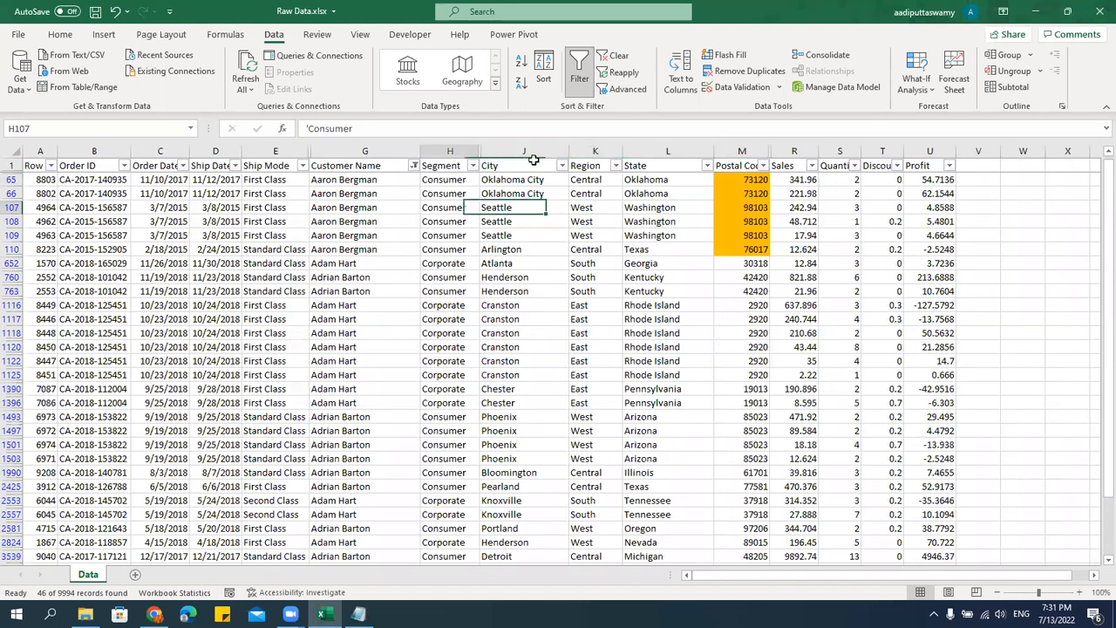
{"action": "key", "text": "Left"}
{"action": "key", "text": "Left"}
{"action": "key", "text": "Up"}
{"action": "key", "text": "Up"}
{"action": "key", "text": "Up"}
{"action": "key", "text": "Down"}
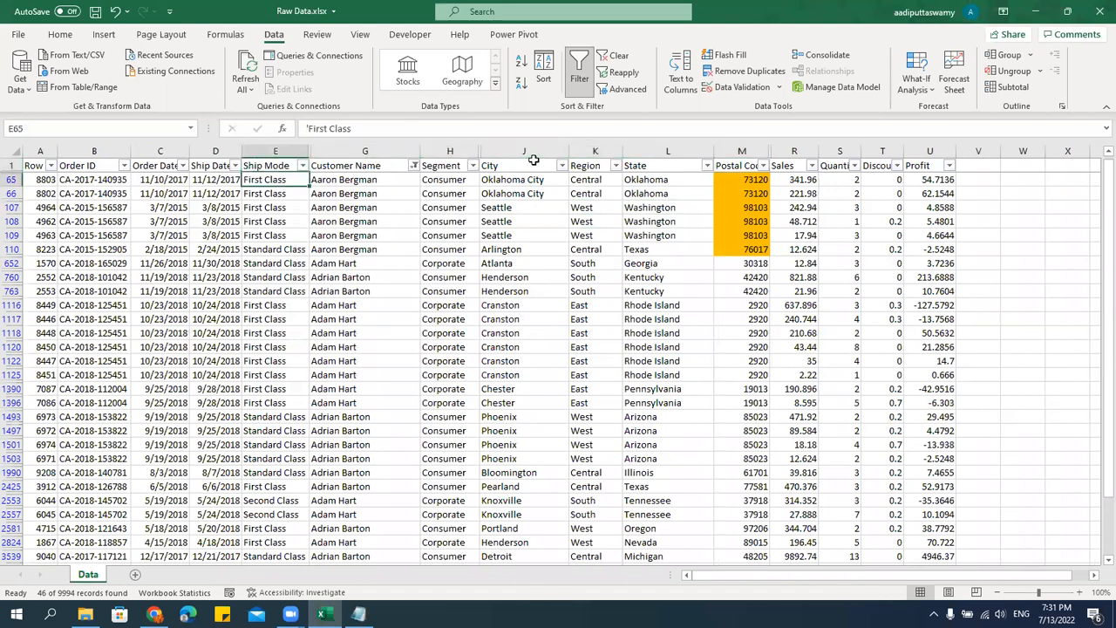
{"action": "key", "text": "ctrl+shift+Down"}
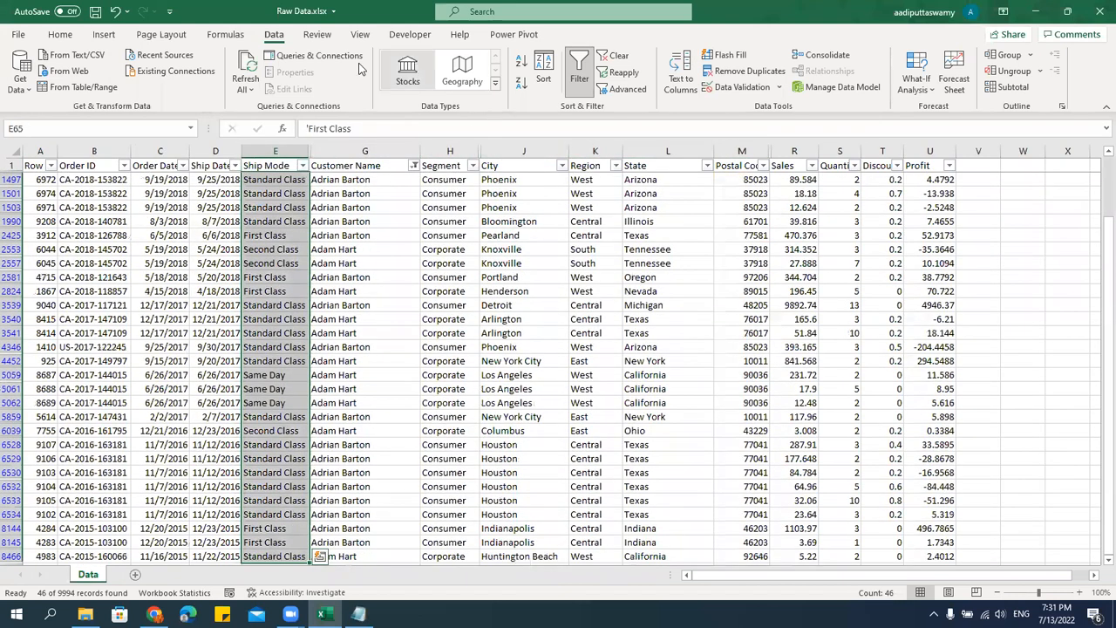
{"action": "left_click", "coordinate": [60, 34]}
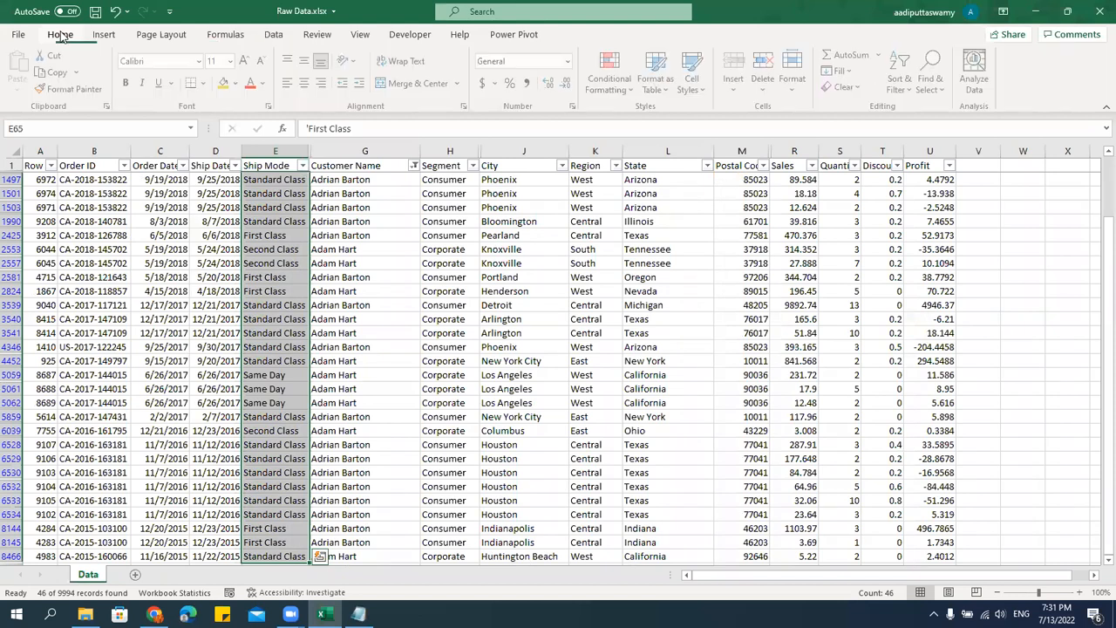
{"action": "left_click", "coordinate": [266, 82]}
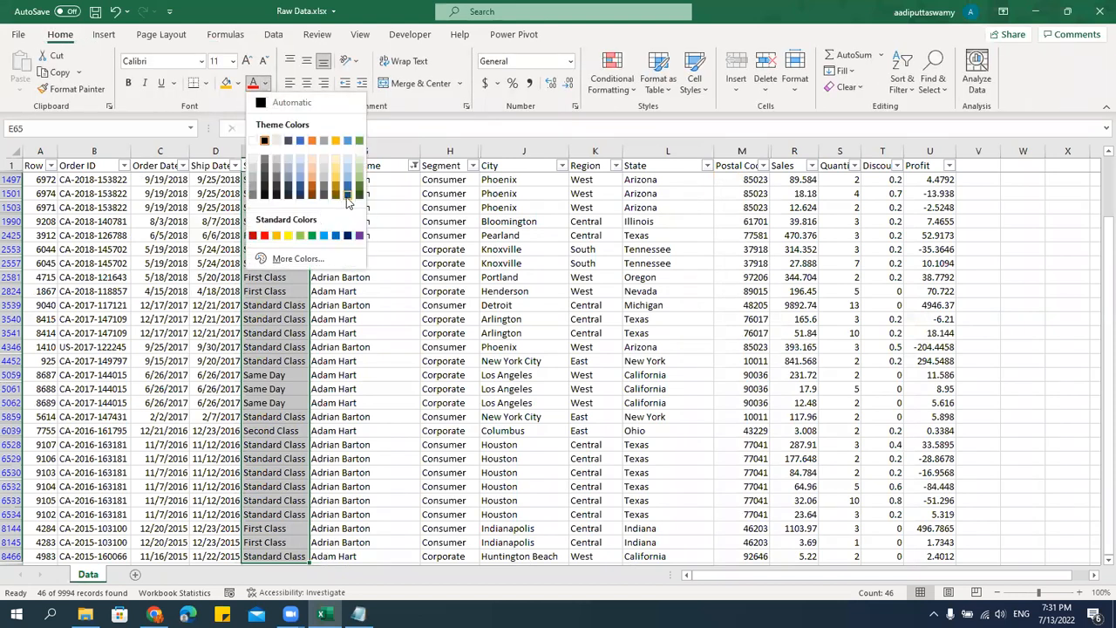
{"action": "left_click", "coordinate": [360, 188]}
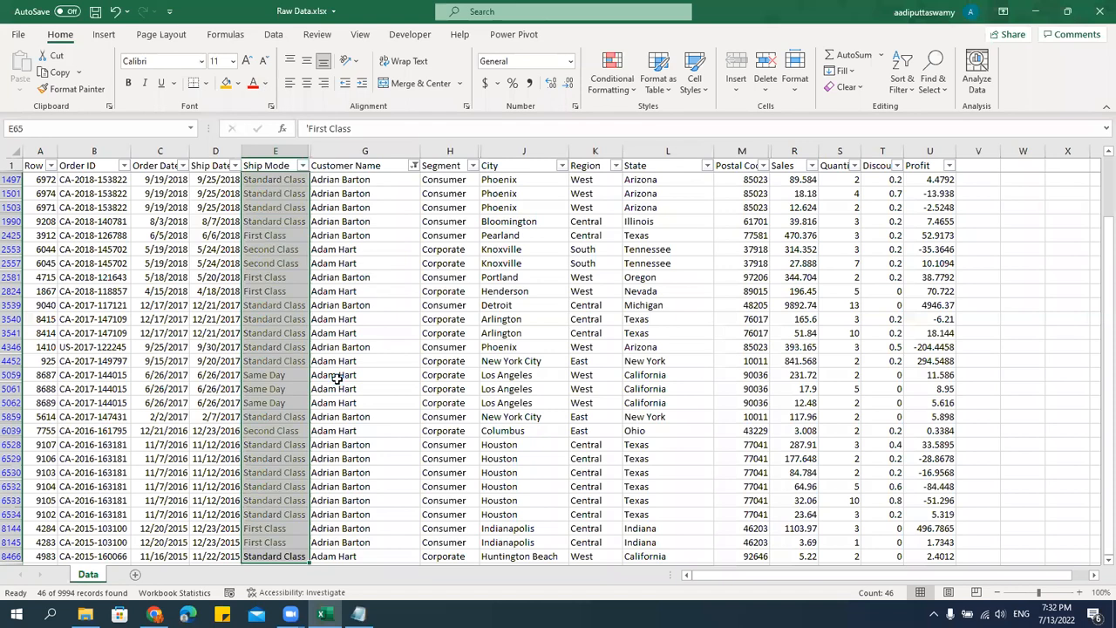
Make the green Ship Mode values bold and widen the Ship Mode column slightly.
{"action": "key", "text": "ctrl+b"}
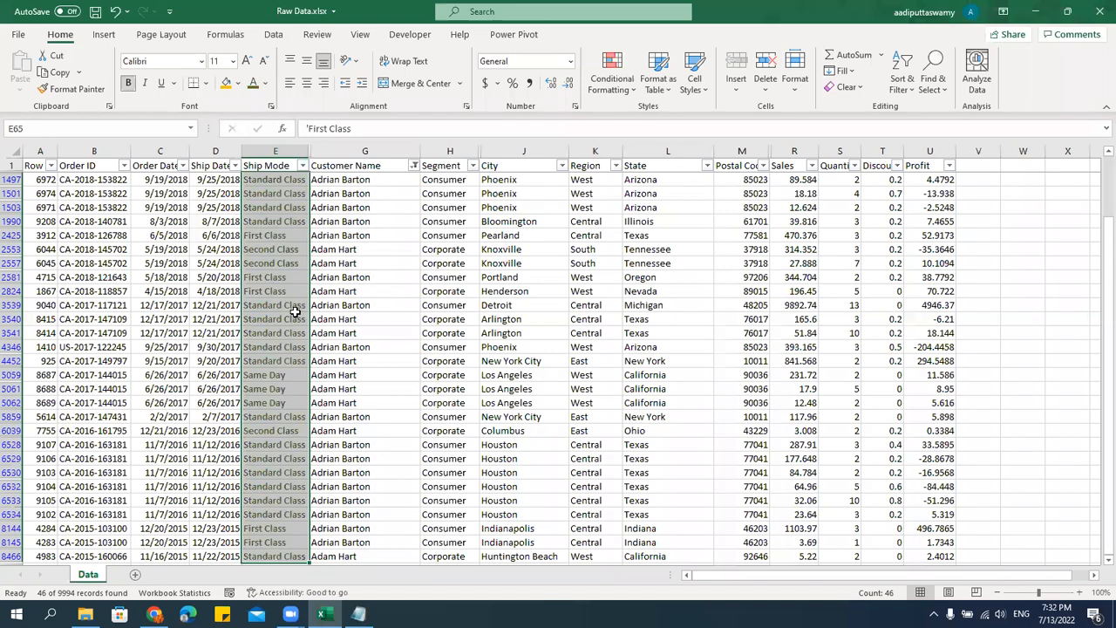
{"action": "left_click_drag", "start_coordinate": [307, 150], "coordinate": [318, 151]}
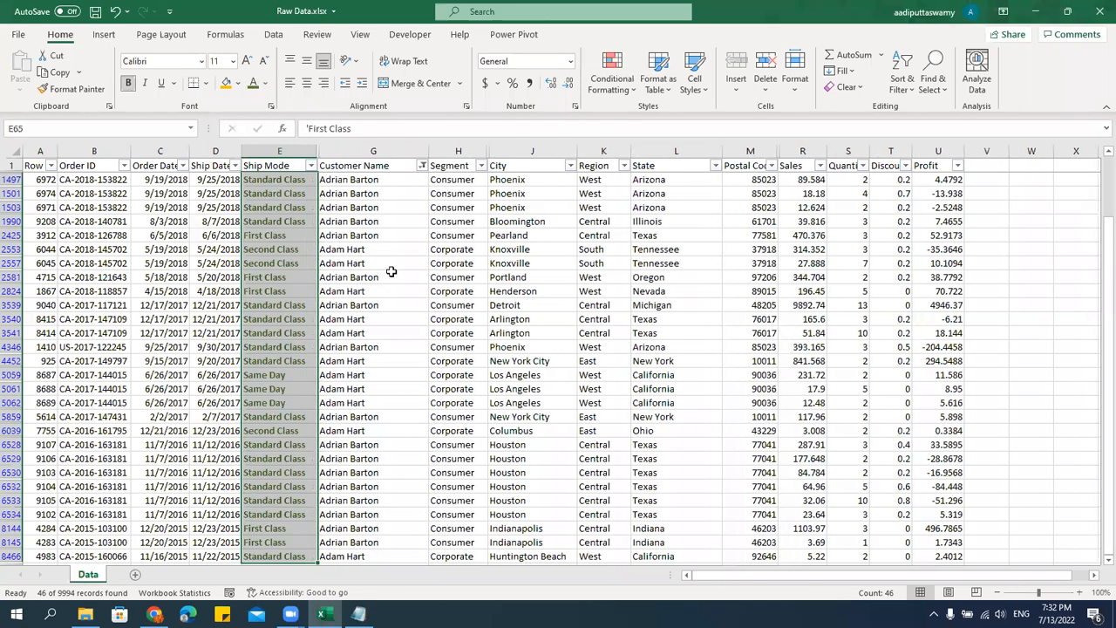
{"action": "left_click", "coordinate": [333, 275]}
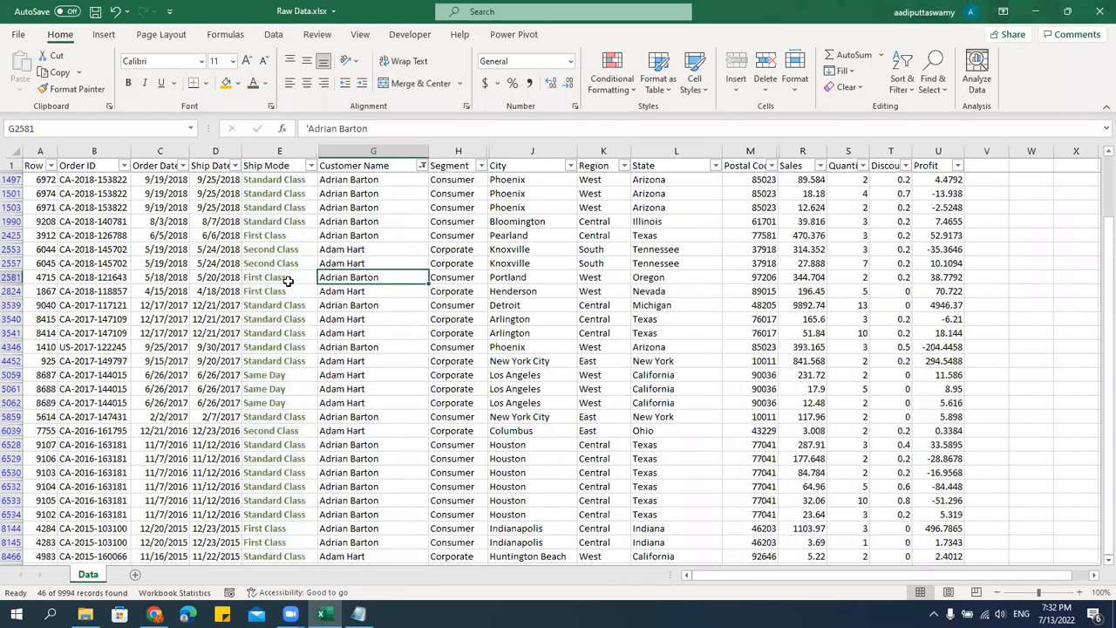
Replace the Customer Name filter selection with three other customers from further down the A names.
{"action": "left_click", "coordinate": [422, 166]}
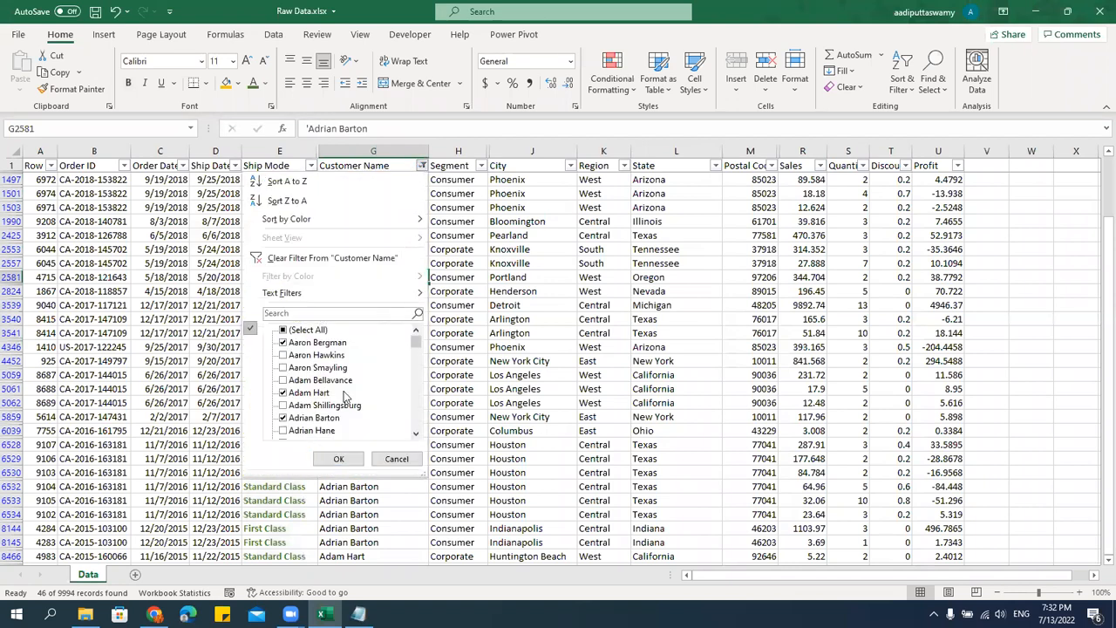
{"action": "left_click", "coordinate": [285, 330]}
{"action": "left_click", "coordinate": [284, 331]}
{"action": "scroll", "coordinate": [323, 373], "scroll_direction": "down", "scroll_amount": 9}
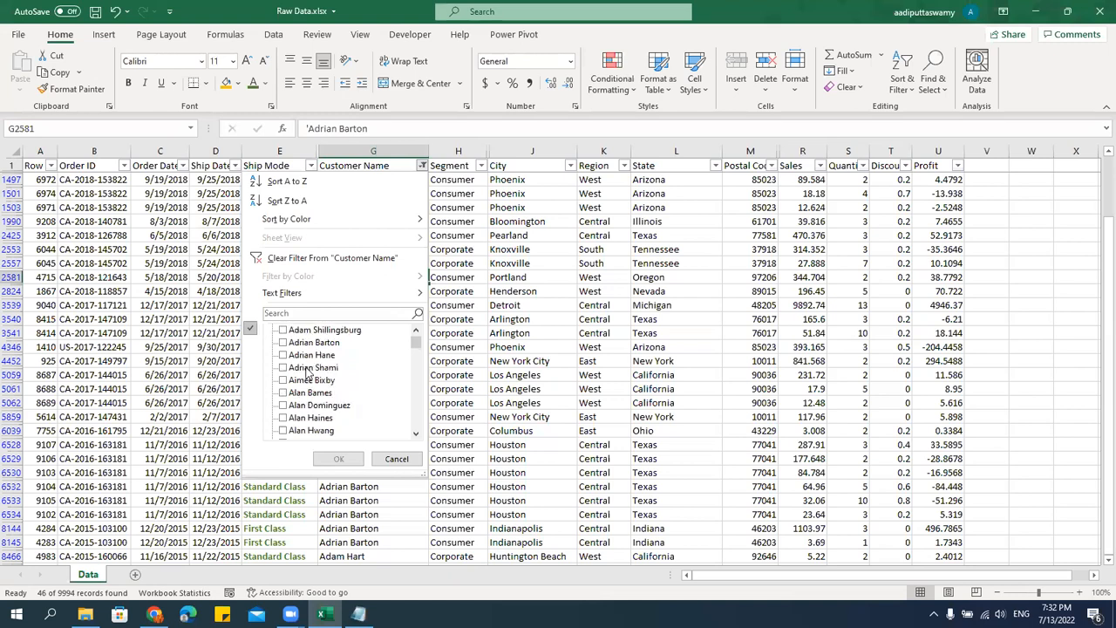
{"action": "left_click", "coordinate": [283, 368]}
{"action": "left_click", "coordinate": [283, 380]}
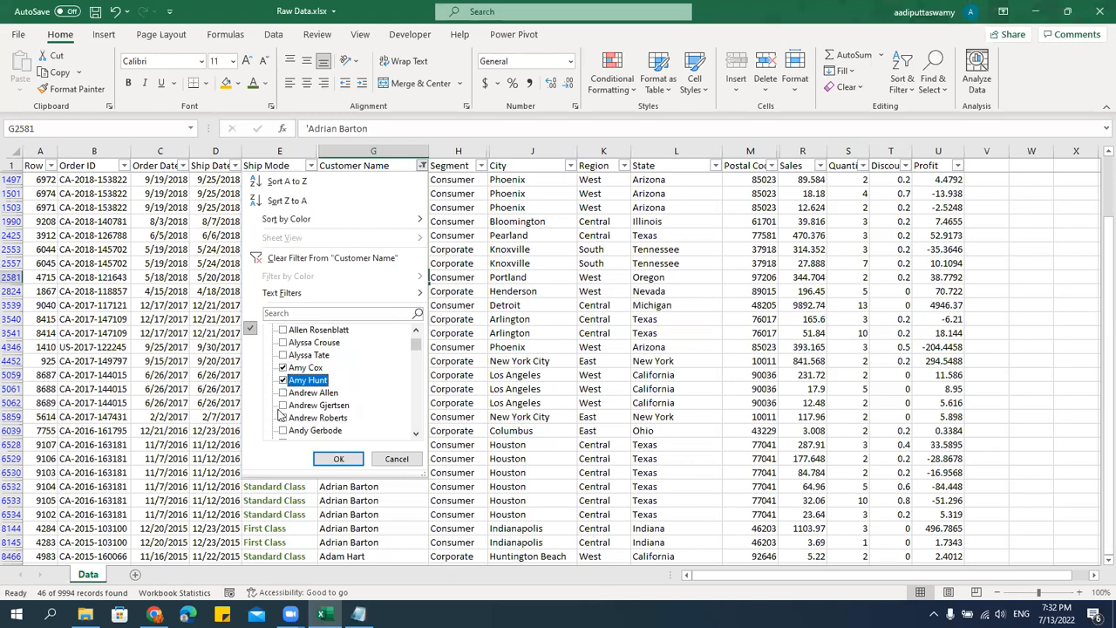
{"action": "left_click", "coordinate": [283, 418]}
{"action": "left_click", "coordinate": [338, 459]}
Format the filtered Ship Mode values from row 2596 to row 9589 as bold with an orange font.
{"action": "left_click_drag", "start_coordinate": [285, 180], "coordinate": [274, 458]}
{"action": "key", "text": "ctrl+b"}
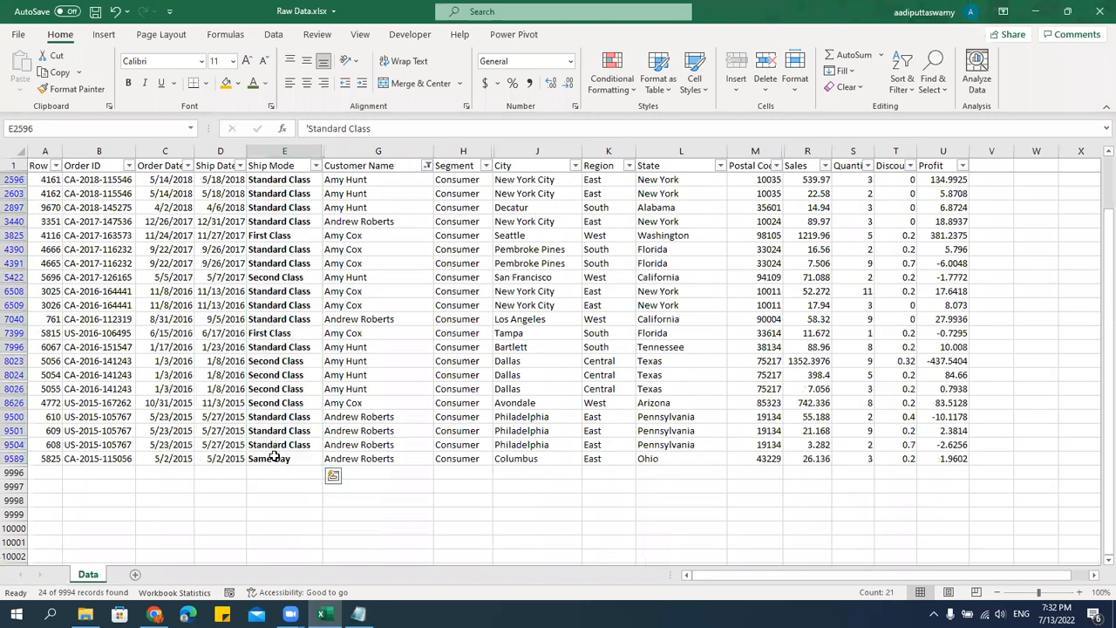
{"action": "left_click", "coordinate": [266, 83]}
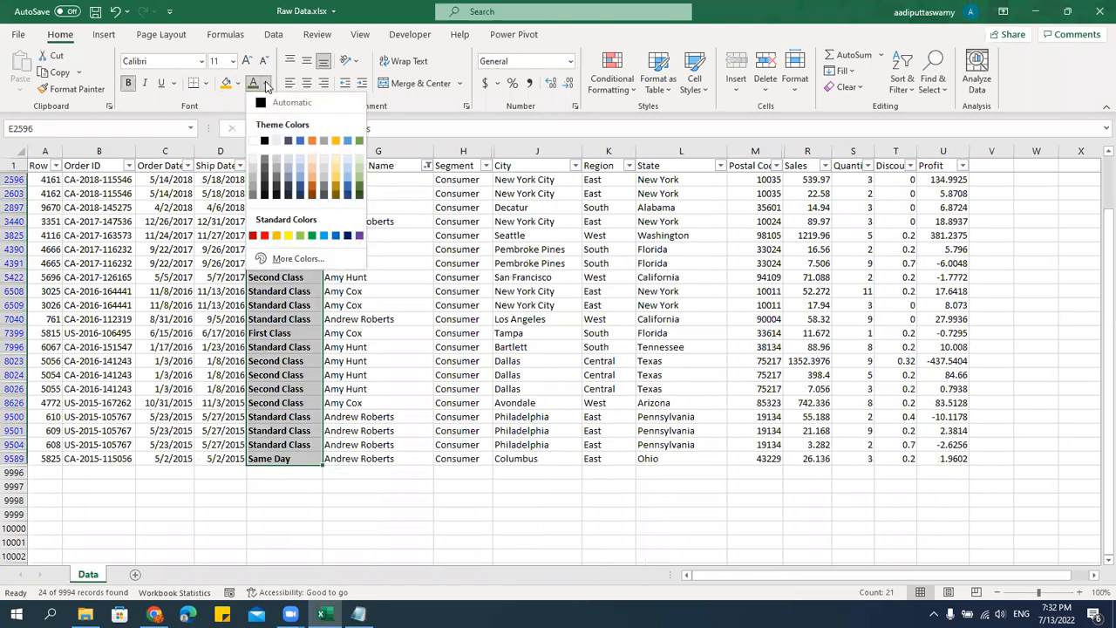
{"action": "left_click", "coordinate": [312, 142]}
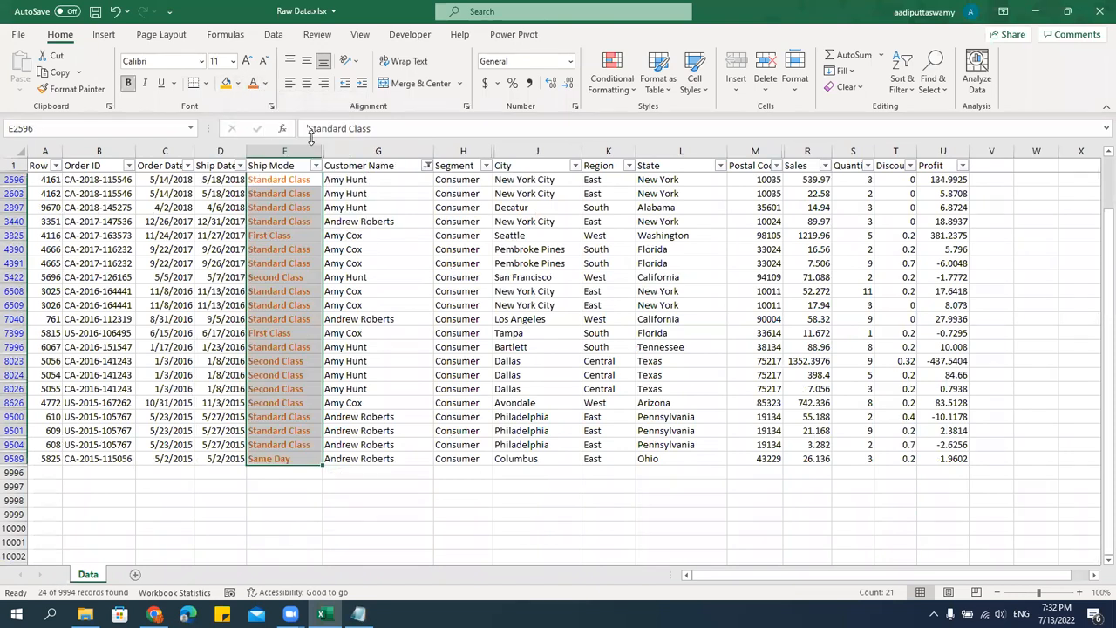
{"action": "left_click", "coordinate": [403, 305]}
Change the Customer Name filter to show only four customers from the end of the name list.
{"action": "left_click", "coordinate": [428, 166]}
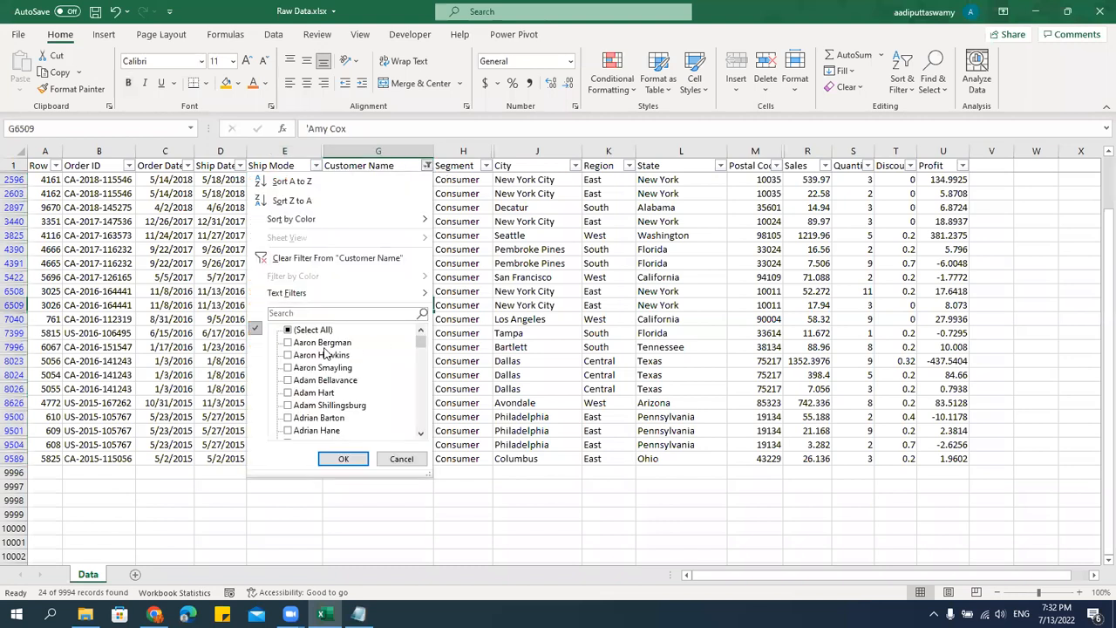
{"action": "left_click", "coordinate": [304, 337]}
{"action": "left_click_drag", "start_coordinate": [416, 345], "coordinate": [420, 424]}
{"action": "left_click", "coordinate": [327, 430]}
{"action": "left_click", "coordinate": [307, 405]}
{"action": "left_click", "coordinate": [302, 355]}
{"action": "left_click", "coordinate": [296, 392]}
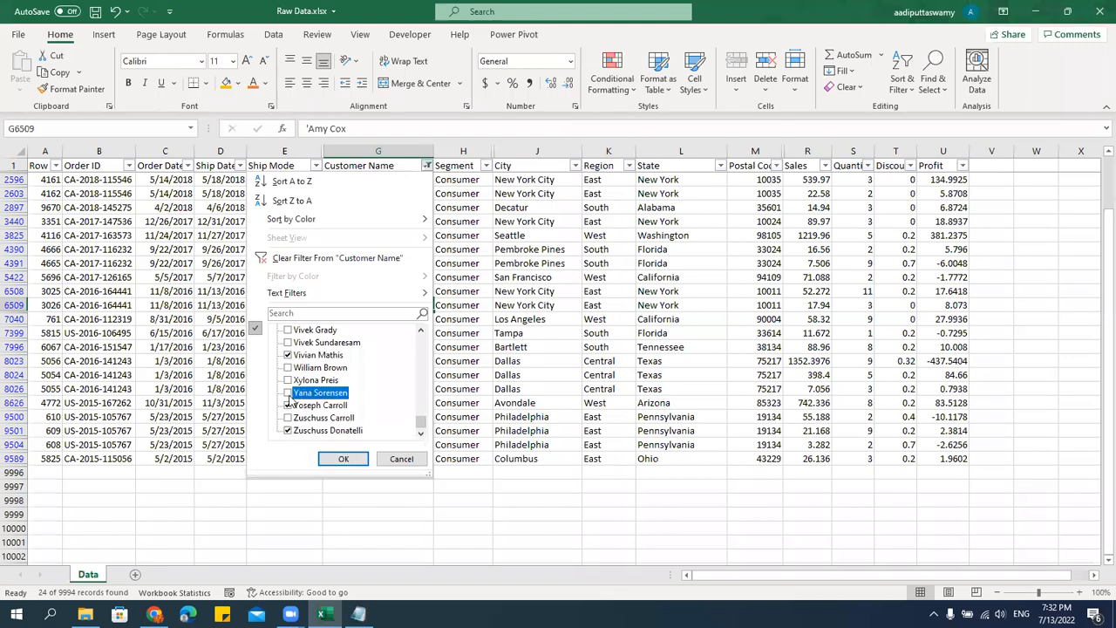
{"action": "left_click", "coordinate": [332, 460]}
Give the filtered Ship Mode values from row 40 down a blue font color and make them bold.
{"action": "left_click", "coordinate": [283, 189]}
{"action": "key", "text": "Up"}
{"action": "key", "text": "ctrl+Up"}
{"action": "key", "text": "Down"}
{"action": "key", "text": "Down"}
{"action": "key", "text": "Up"}
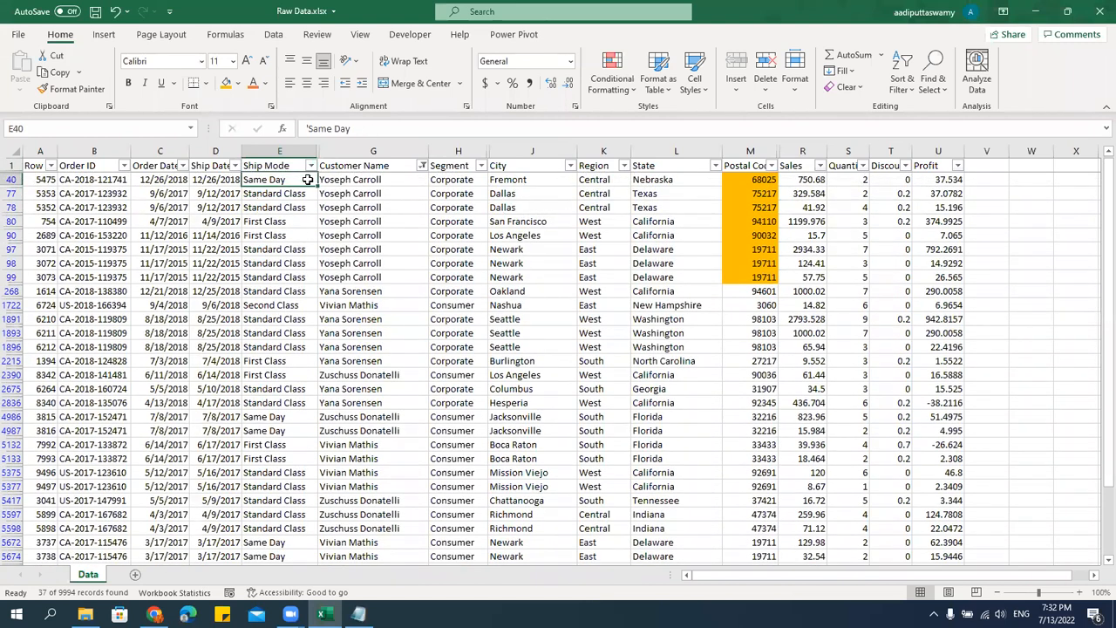
{"action": "key", "text": "ctrl+shift+Down"}
{"action": "left_click", "coordinate": [268, 84]}
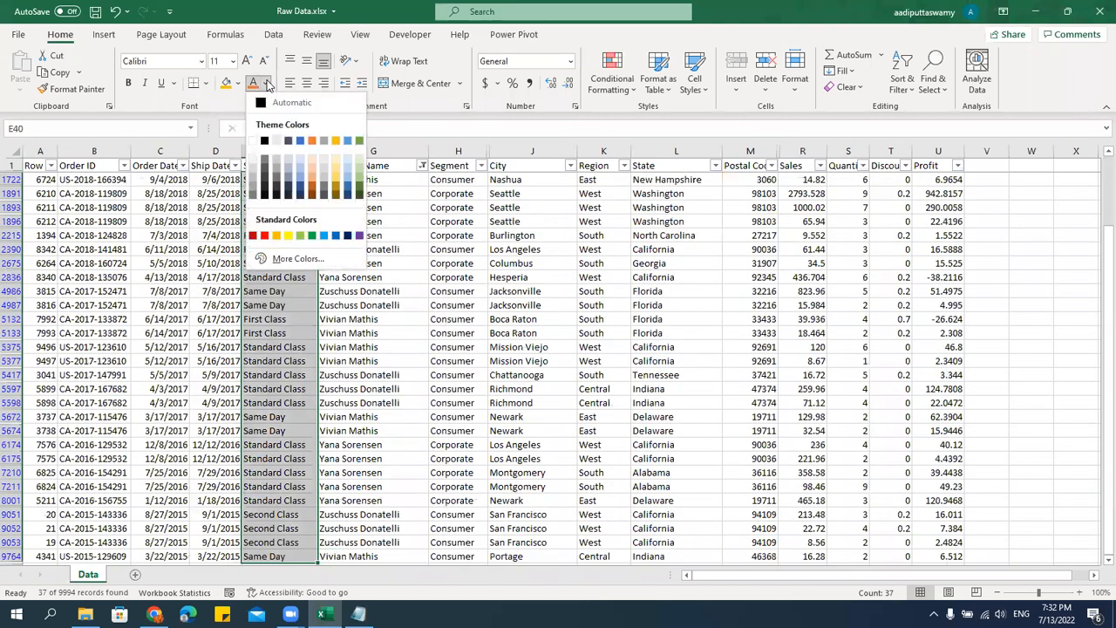
{"action": "left_click", "coordinate": [300, 141]}
{"action": "key", "text": "ctrl+b"}
{"action": "left_click", "coordinate": [384, 277]}
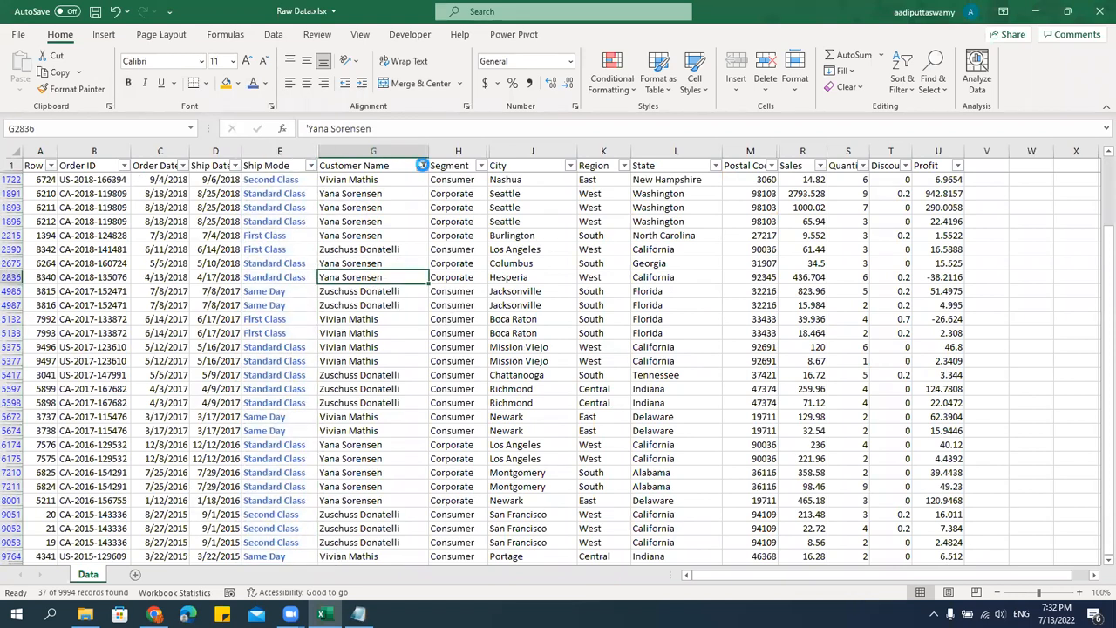
Clear the Customer Name filter selection and filter to three customers from the middle of the name list.
{"action": "left_click", "coordinate": [422, 165]}
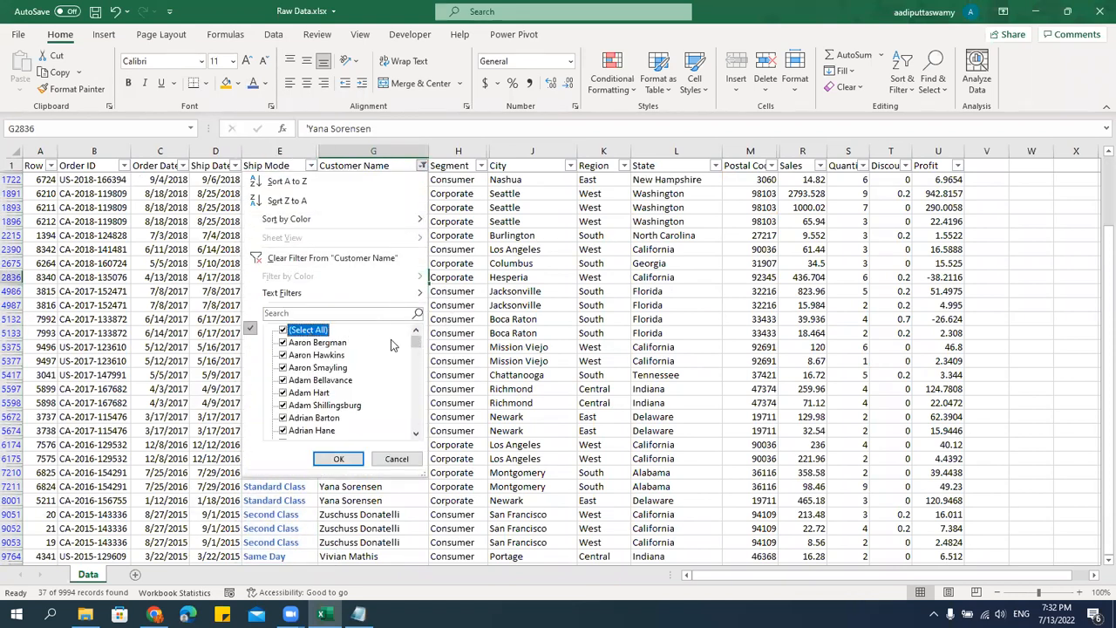
{"action": "left_click", "coordinate": [318, 331]}
{"action": "left_click_drag", "start_coordinate": [416, 345], "coordinate": [423, 400]}
{"action": "left_click", "coordinate": [339, 381]}
{"action": "left_click", "coordinate": [305, 405]}
{"action": "left_click", "coordinate": [305, 418]}
{"action": "left_click", "coordinate": [333, 459]}
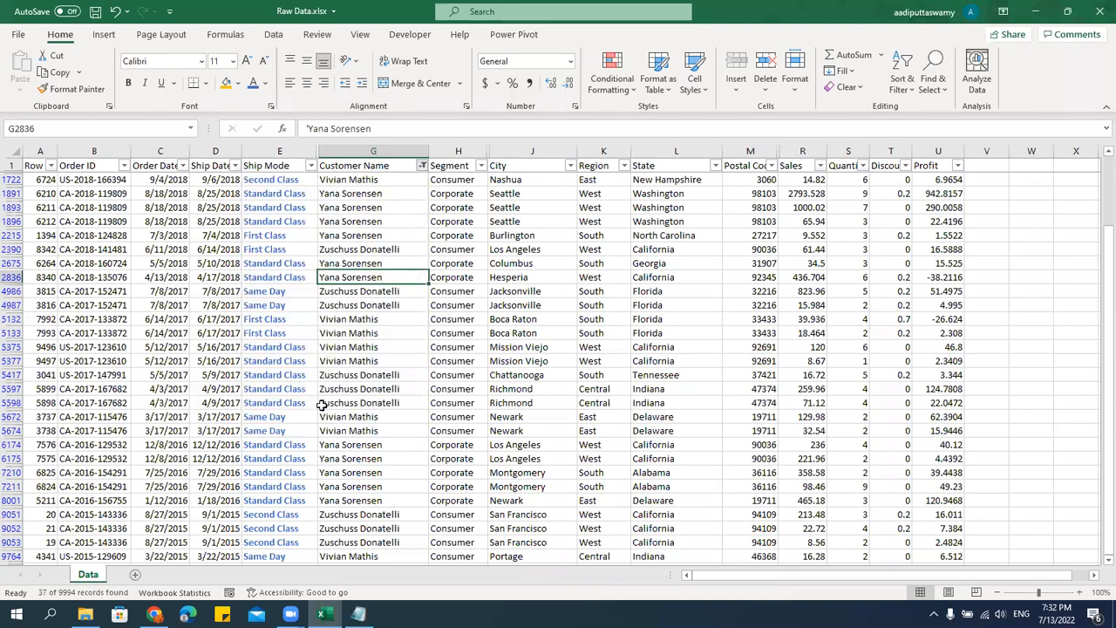
Format the filtered Ship Mode values from row 204 to row 9826 as bold with a dark orange font.
{"action": "left_click", "coordinate": [267, 180]}
{"action": "key", "text": "Up"}
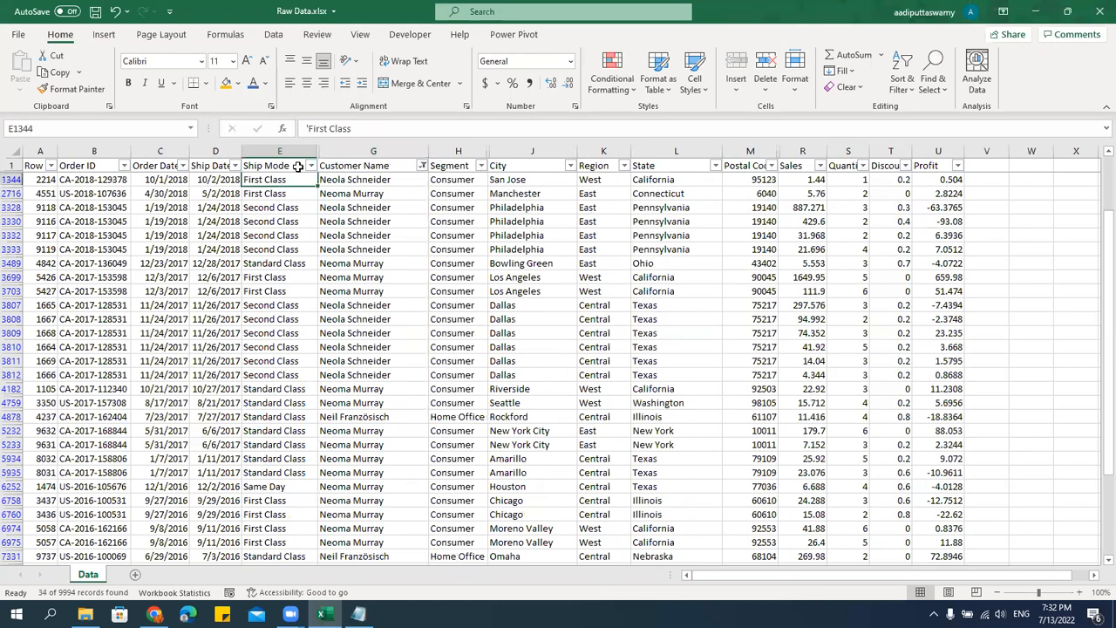
{"action": "key", "text": "Up"}
{"action": "key", "text": "Up"}
{"action": "key", "text": "Up"}
{"action": "key", "text": "Up"}
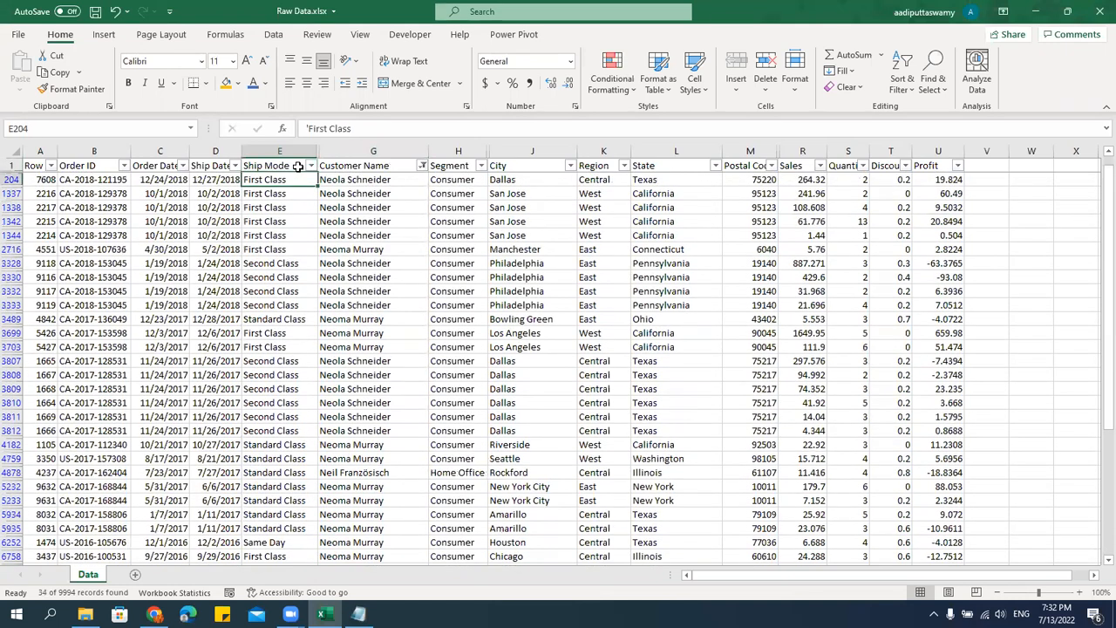
{"action": "key", "text": "ctrl+shift+Down"}
{"action": "left_click", "coordinate": [264, 83]}
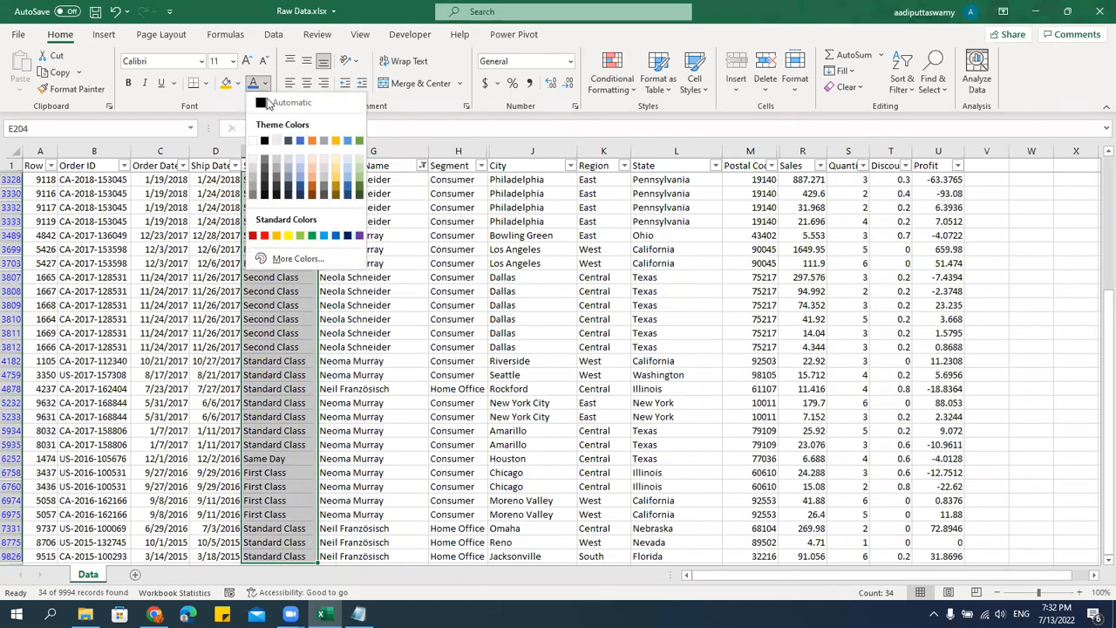
{"action": "left_click", "coordinate": [315, 191]}
{"action": "key", "text": "ctrl+b"}
{"action": "left_click", "coordinate": [307, 264]}
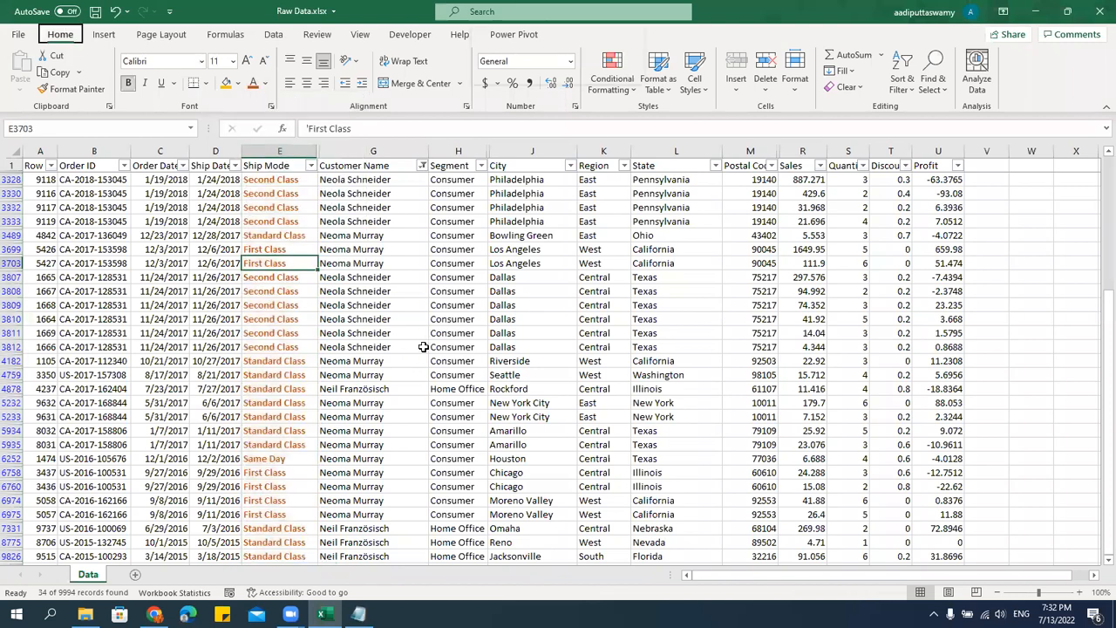
Remove the filters from the data and return to the Ship Mode header in E1.
{"action": "key", "text": "ctrl+shift+l"}
{"action": "left_click", "coordinate": [277, 219]}
{"action": "scroll", "coordinate": [323, 287], "scroll_direction": "up", "scroll_amount": 8}
{"action": "scroll", "coordinate": [323, 288], "scroll_direction": "up", "scroll_amount": 11}
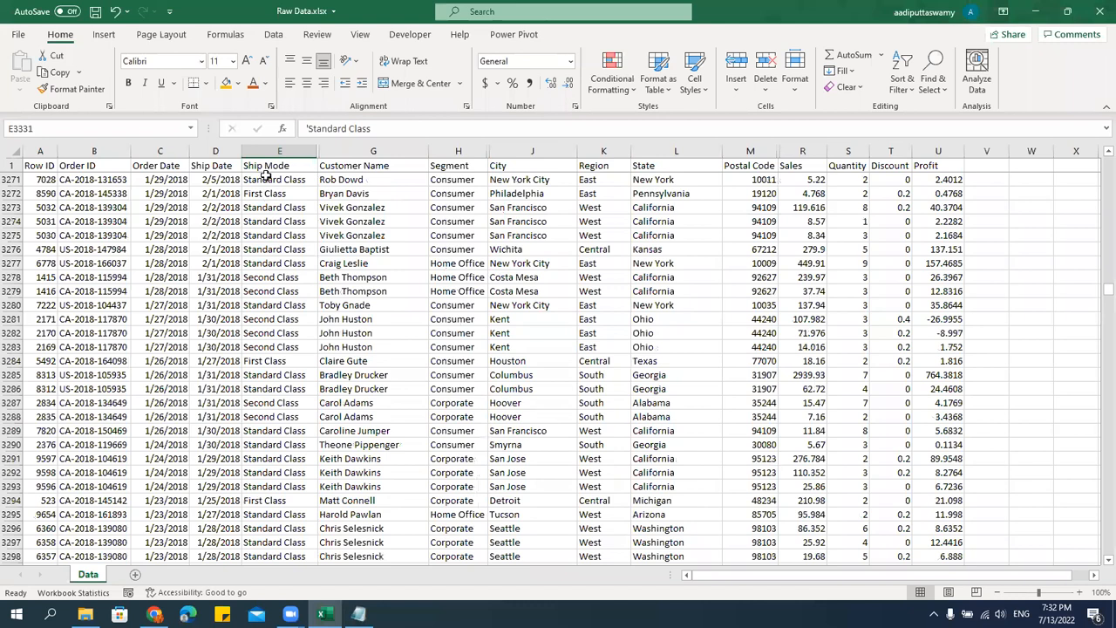
{"action": "left_click", "coordinate": [272, 154]}
{"action": "key", "text": "Down"}
{"action": "key", "text": "Down"}
{"action": "key", "text": "Up"}
{"action": "key", "text": "Up"}
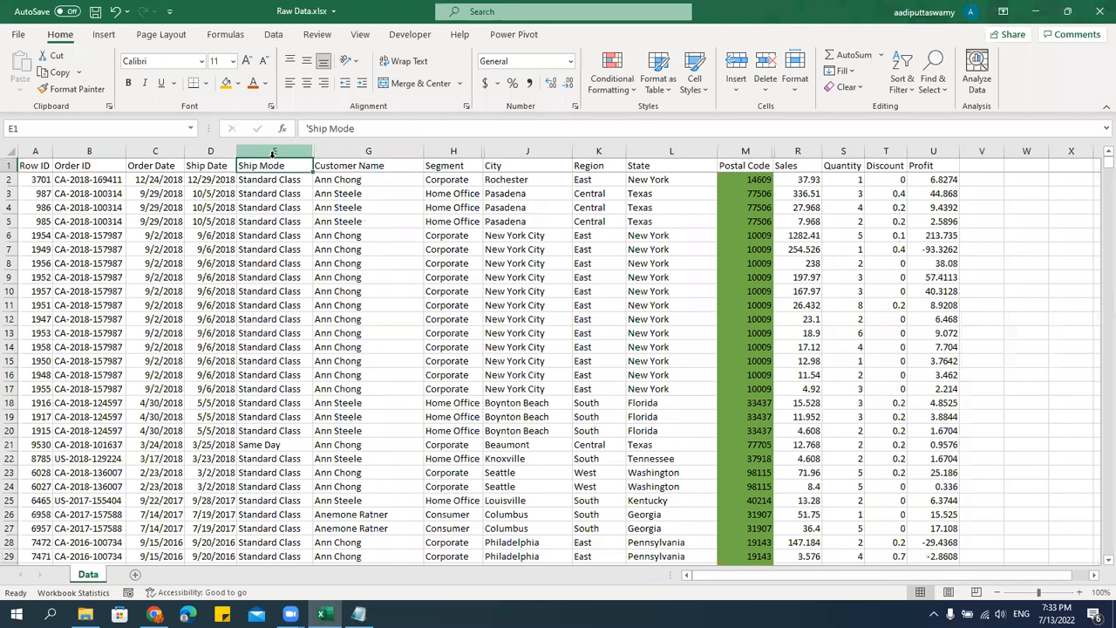
Open a custom sort for the whole data table, headers included, and delete all existing Postal Code sort levels.
{"action": "key", "text": "Left"}
{"action": "key", "text": "Left"}
{"action": "key", "text": "Left"}
{"action": "key", "text": "Left"}
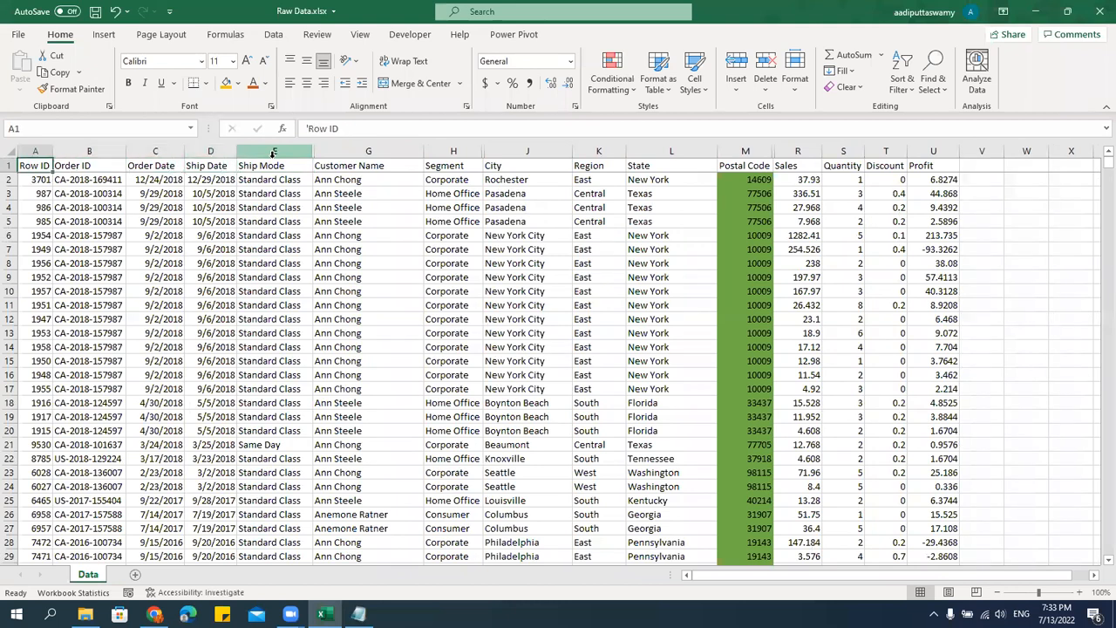
{"action": "key", "text": "ctrl+shift+Right"}
{"action": "key", "text": "ctrl+shift+Down"}
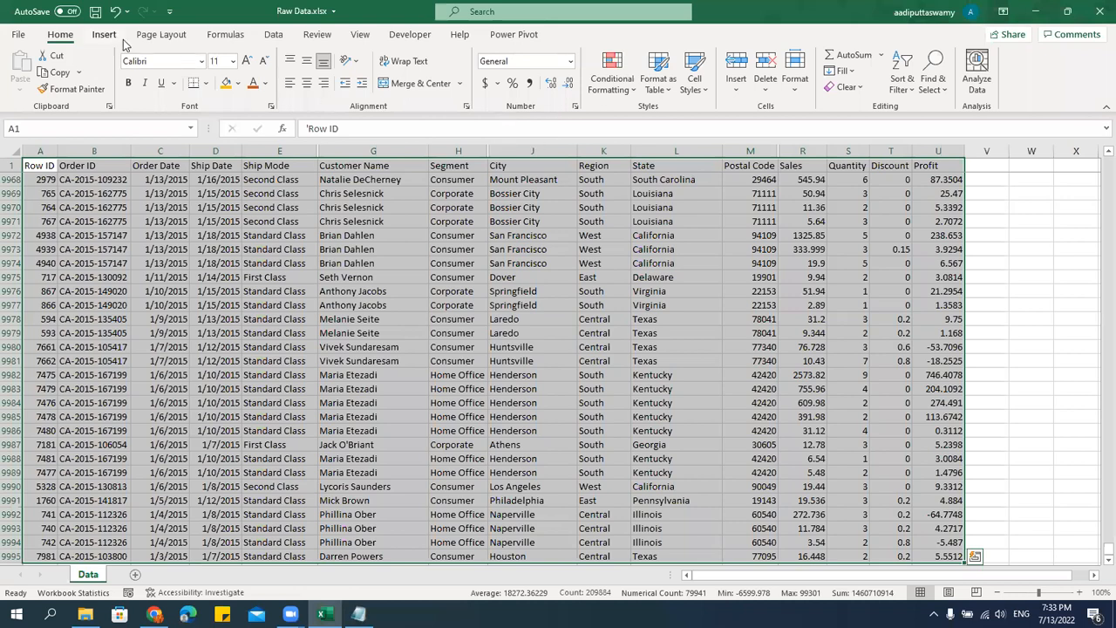
{"action": "left_click", "coordinate": [278, 36]}
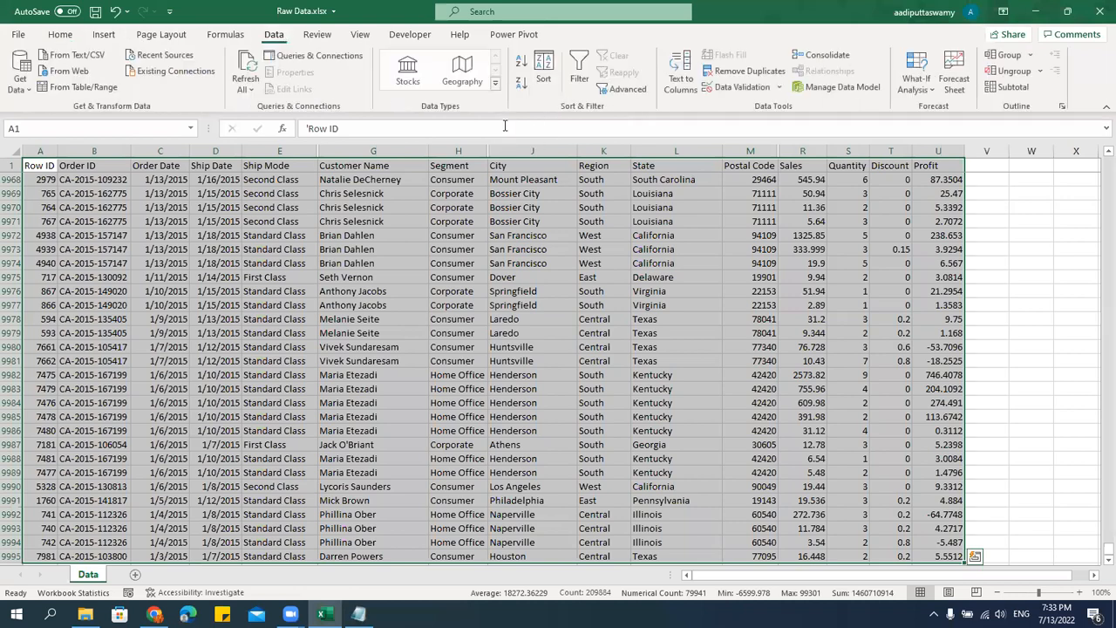
{"action": "left_click", "coordinate": [550, 79]}
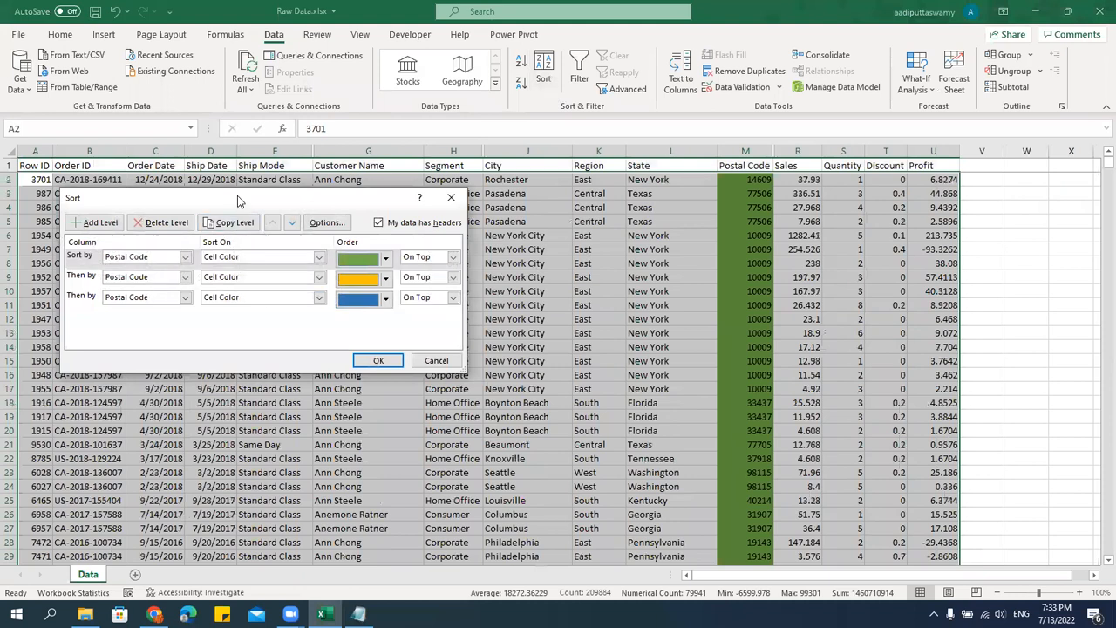
{"action": "left_click", "coordinate": [515, 233]}
{"action": "left_click", "coordinate": [515, 233]}
{"action": "left_click", "coordinate": [514, 233]}
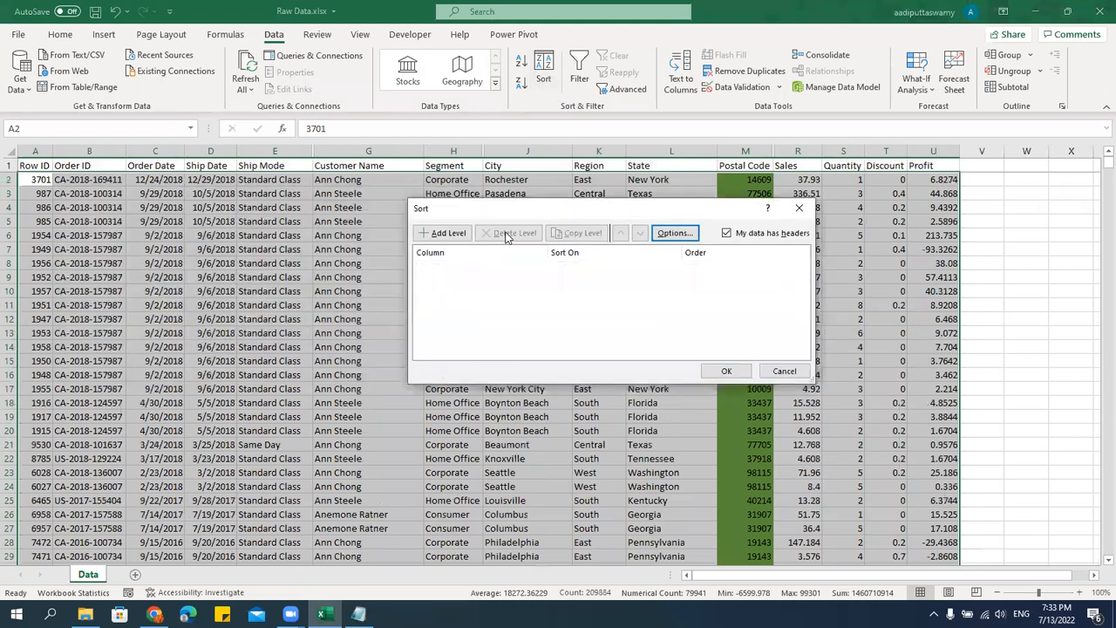
Add a sort level on Ship Mode by font color with green on top, apply it and review the sorted rows.
{"action": "left_click", "coordinate": [446, 233]}
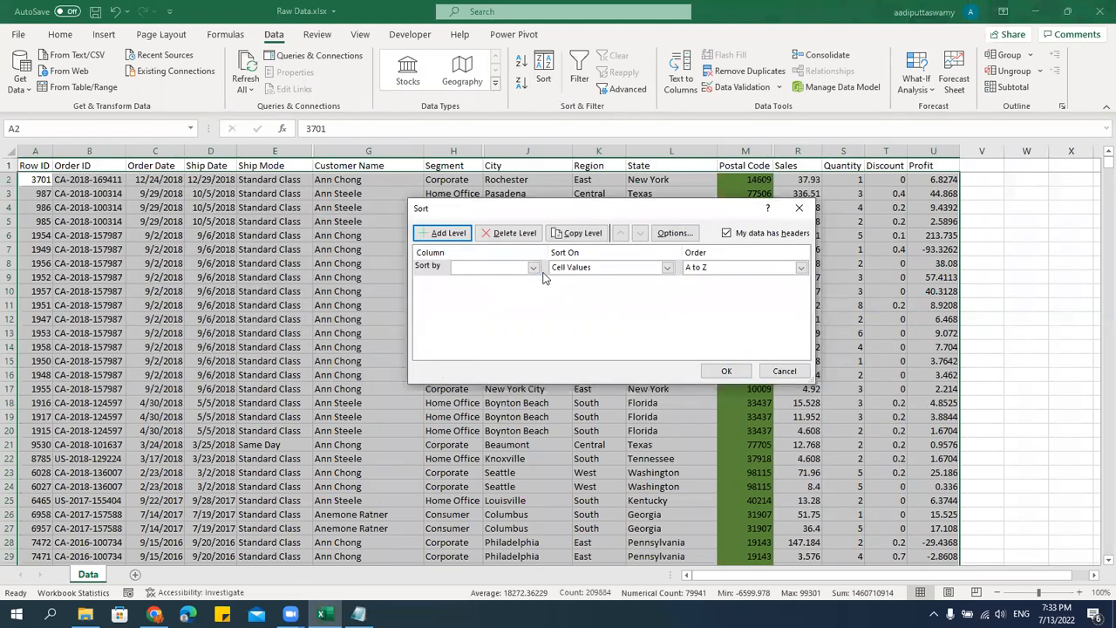
{"action": "left_click", "coordinate": [535, 269]}
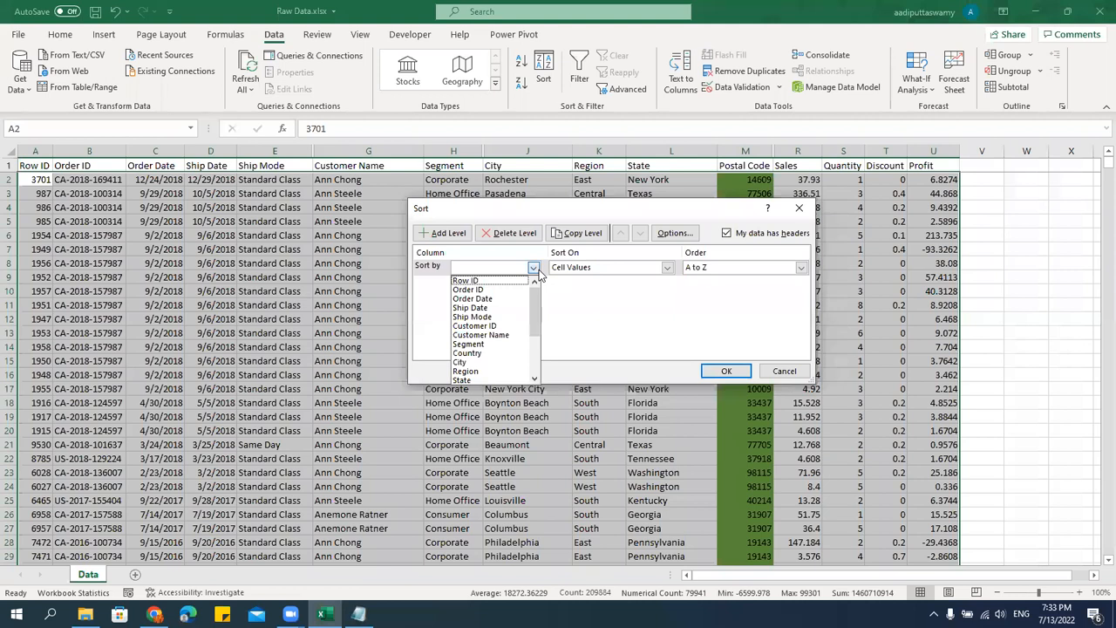
{"action": "left_click", "coordinate": [492, 317]}
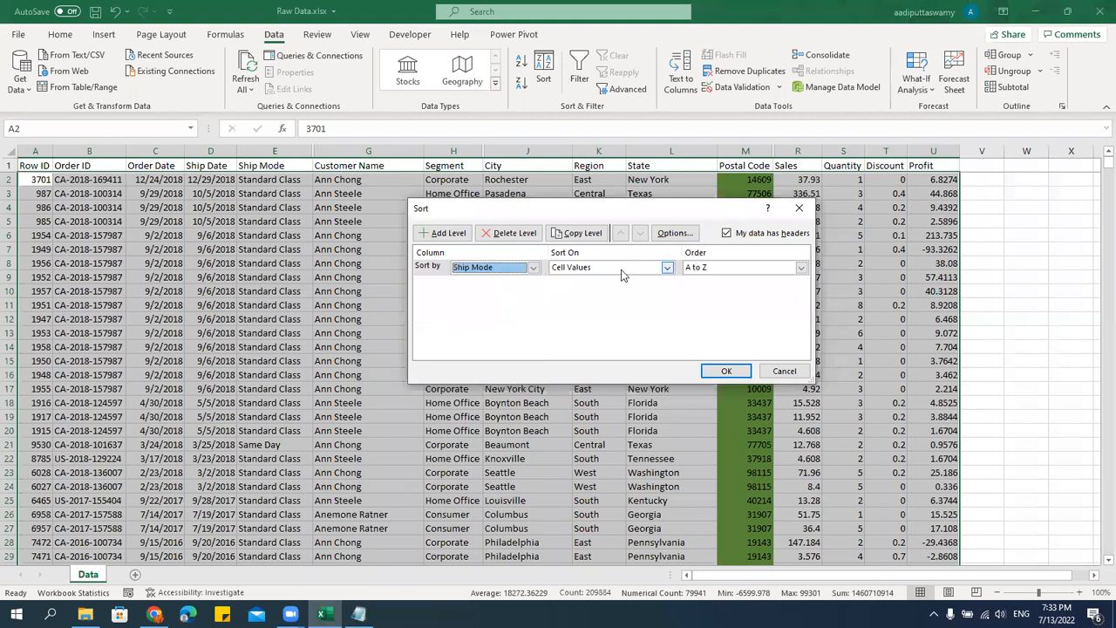
{"action": "left_click", "coordinate": [622, 270]}
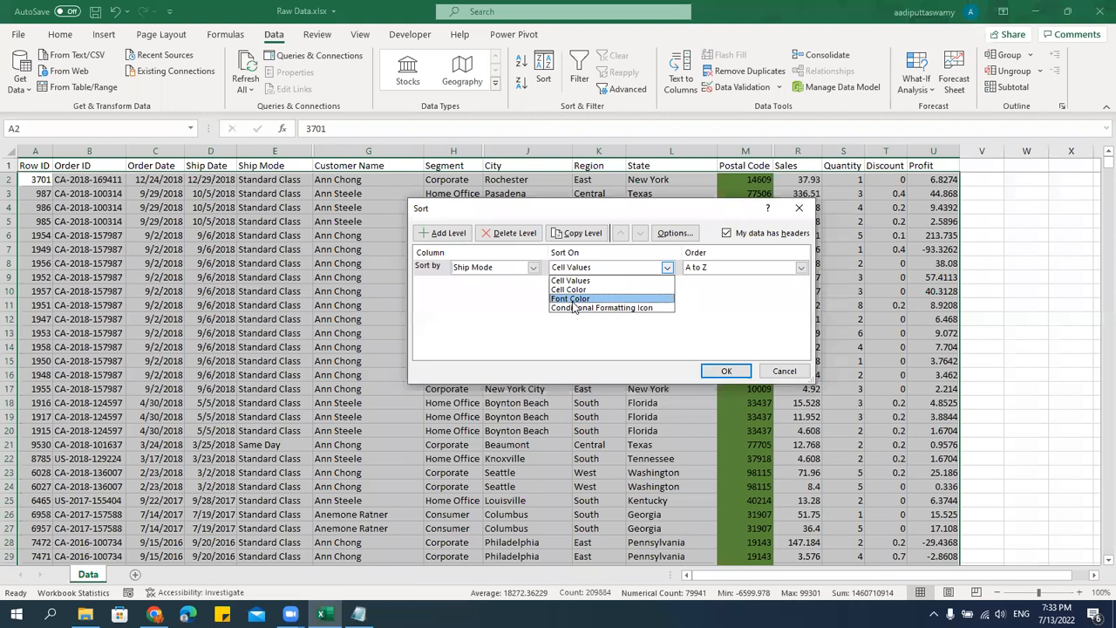
{"action": "left_click", "coordinate": [573, 299]}
{"action": "left_click", "coordinate": [734, 270]}
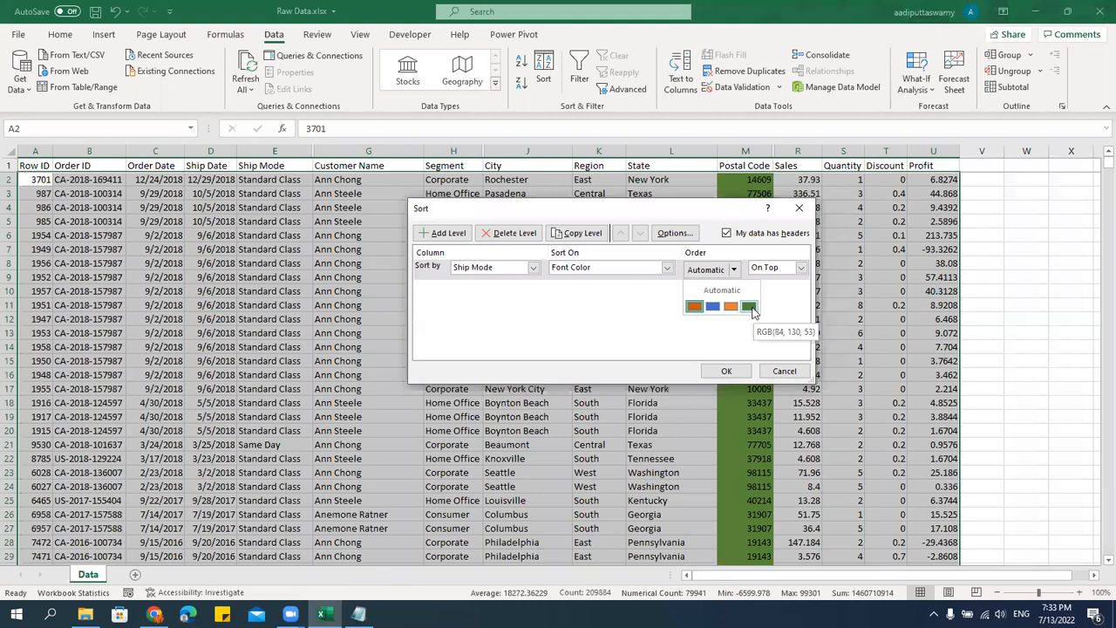
{"action": "left_click", "coordinate": [749, 306]}
{"action": "left_click", "coordinate": [726, 370]}
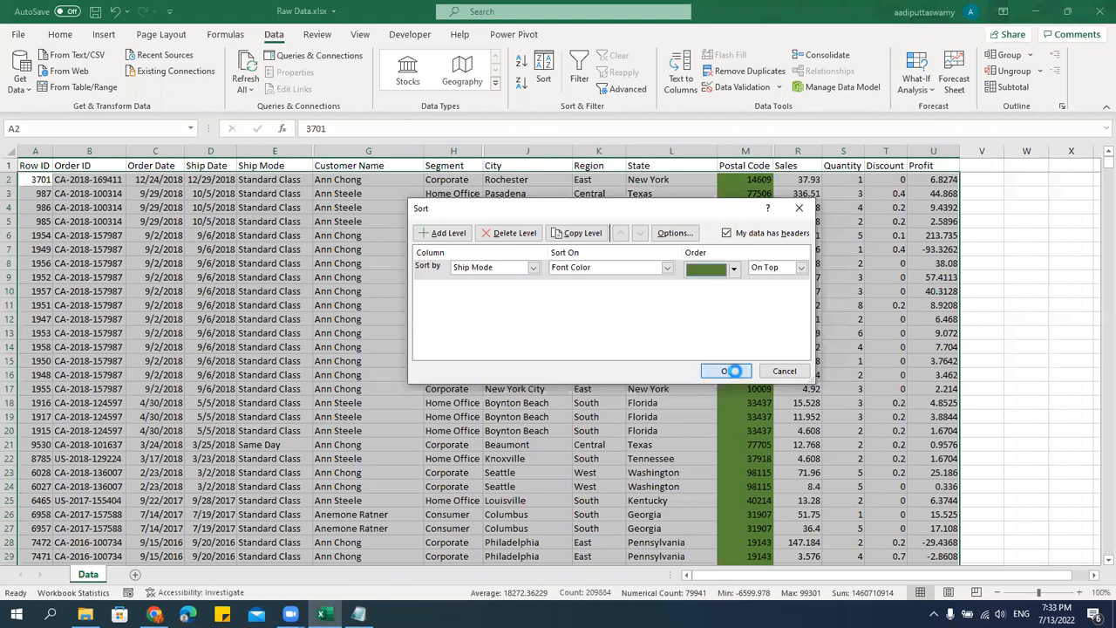
{"action": "scroll", "coordinate": [289, 285], "scroll_direction": "down", "scroll_amount": 11}
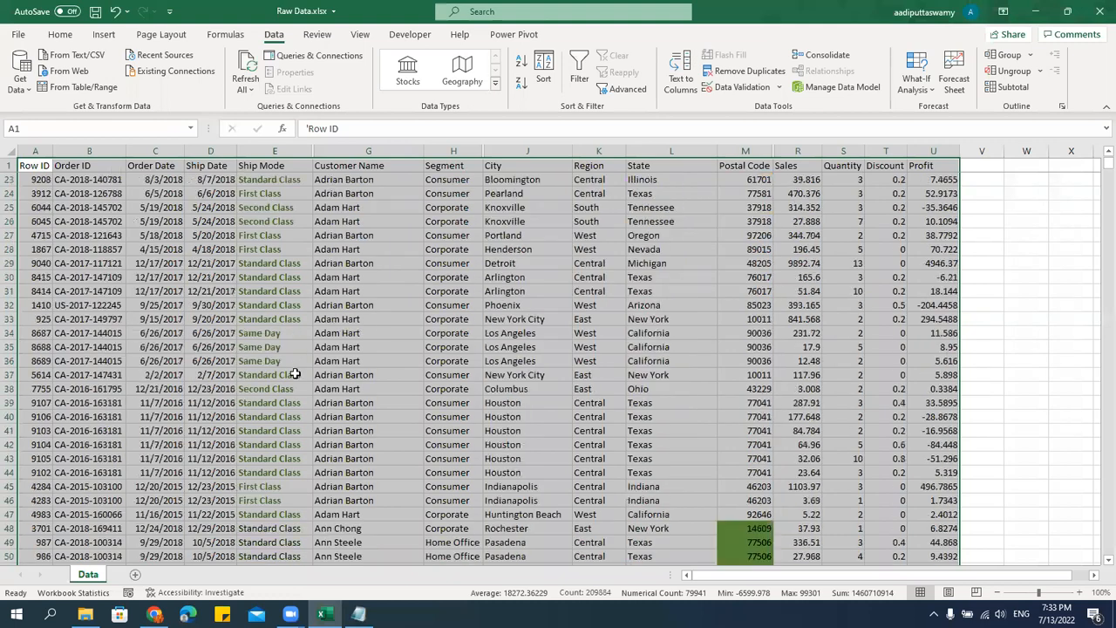
{"action": "left_click", "coordinate": [286, 367]}
{"action": "scroll", "coordinate": [286, 367], "scroll_direction": "up", "scroll_amount": 7}
{"action": "scroll", "coordinate": [285, 367], "scroll_direction": "up", "scroll_amount": 4}
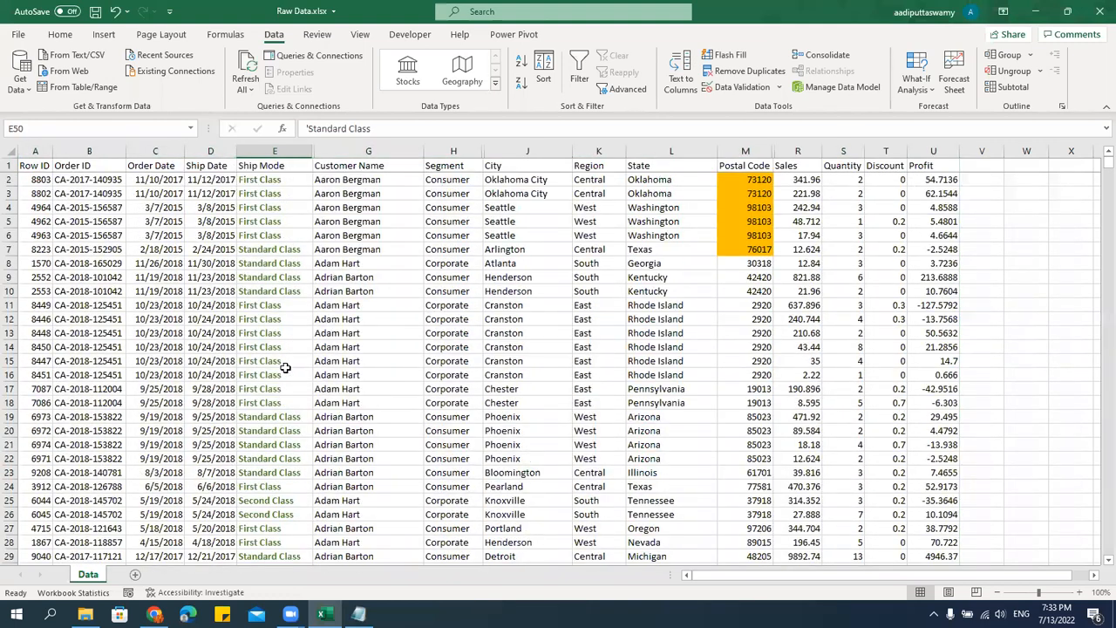
Reopen the custom sort for the whole data table and duplicate the Ship Mode font color level.
{"action": "left_click", "coordinate": [38, 165]}
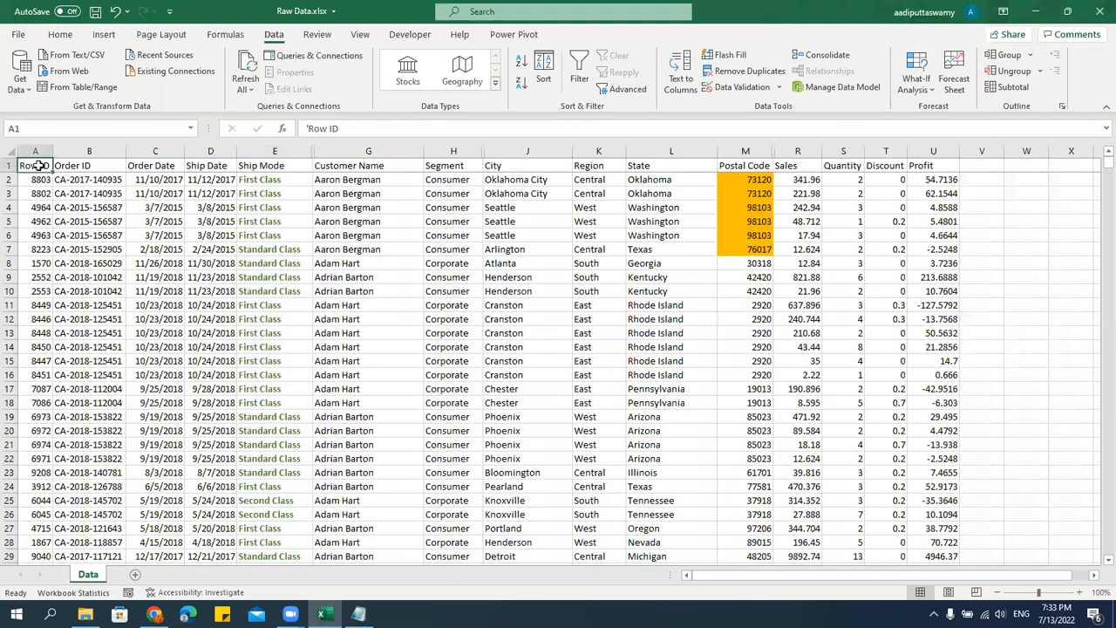
{"action": "key", "text": "ctrl+shift+Right"}
{"action": "key", "text": "ctrl+shift+Down"}
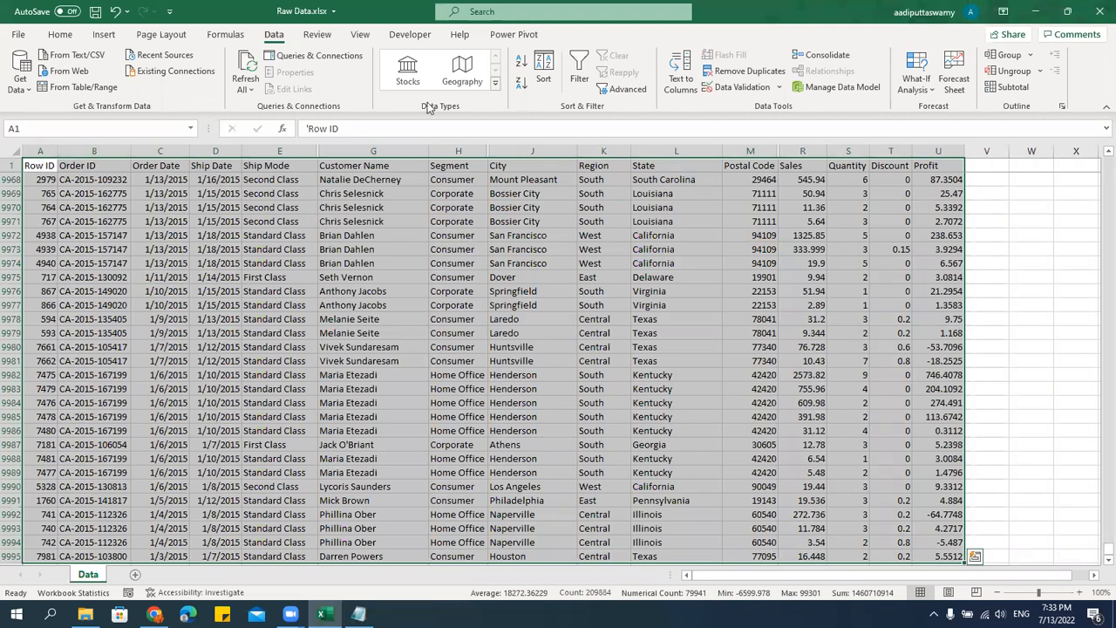
{"action": "left_click", "coordinate": [544, 79]}
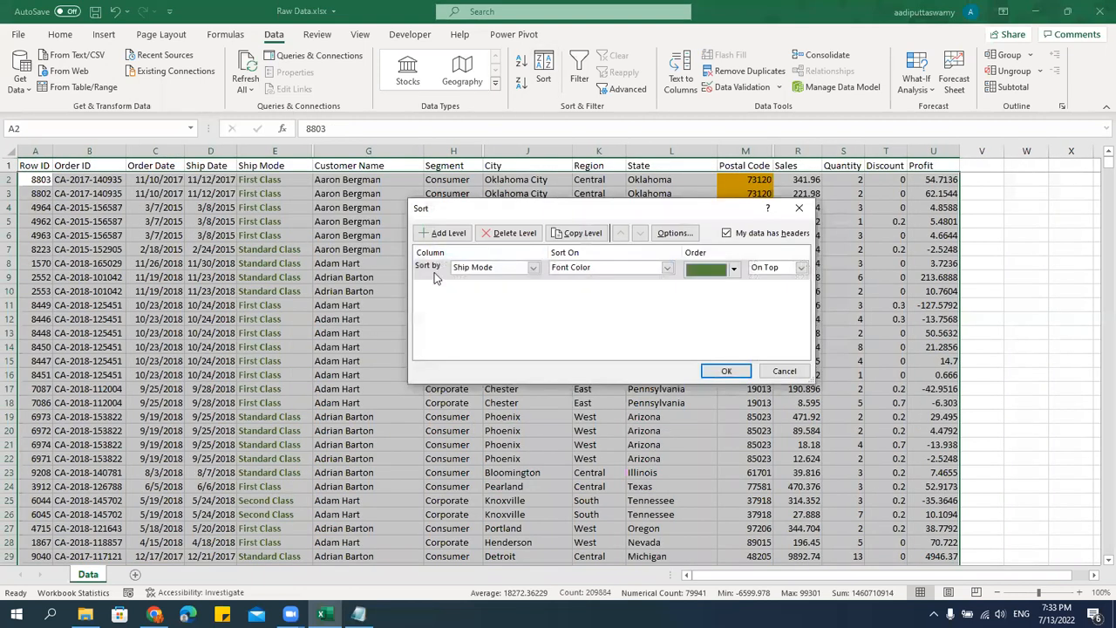
{"action": "left_click", "coordinate": [434, 272]}
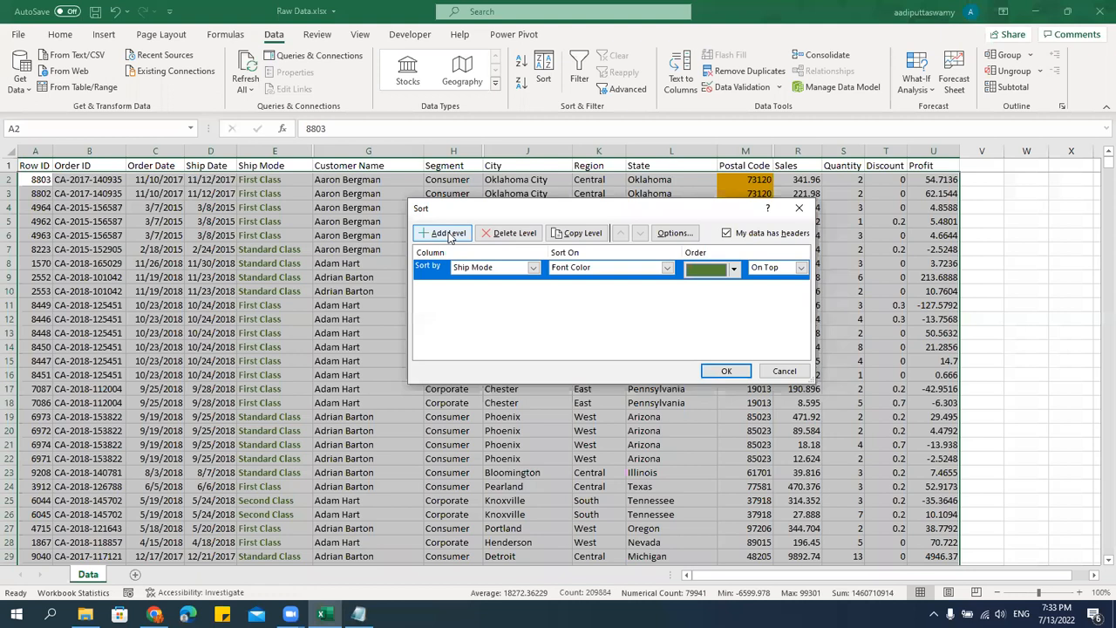
{"action": "left_click", "coordinate": [581, 234]}
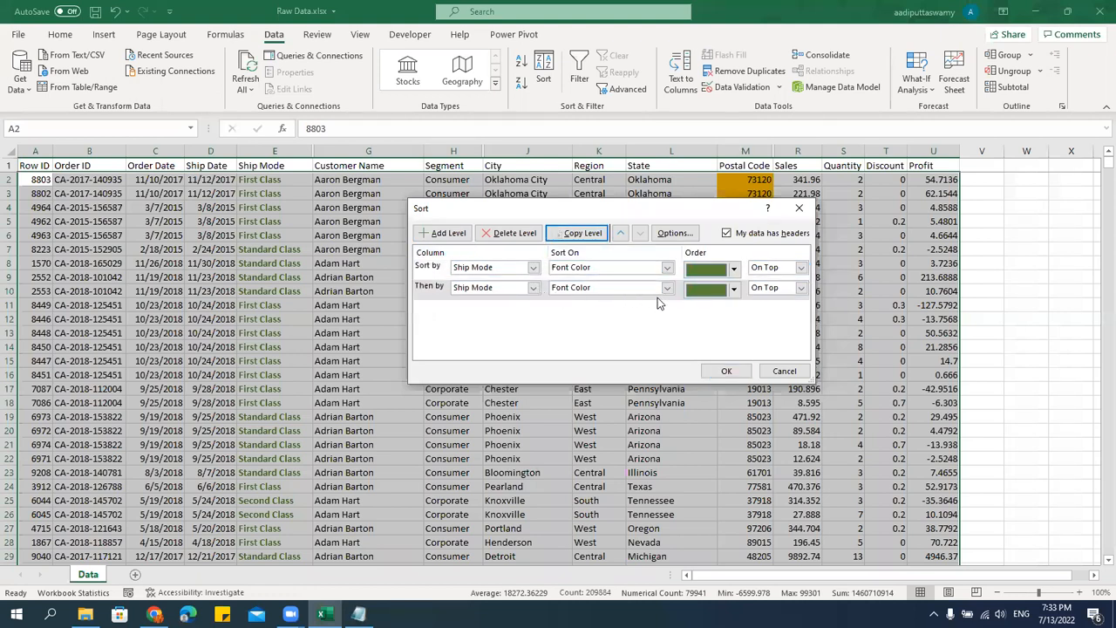
Set the second Ship Mode level's font color to dark orange on top, apply the sort and review the rows.
{"action": "left_click", "coordinate": [741, 292]}
{"action": "left_click", "coordinate": [734, 290]}
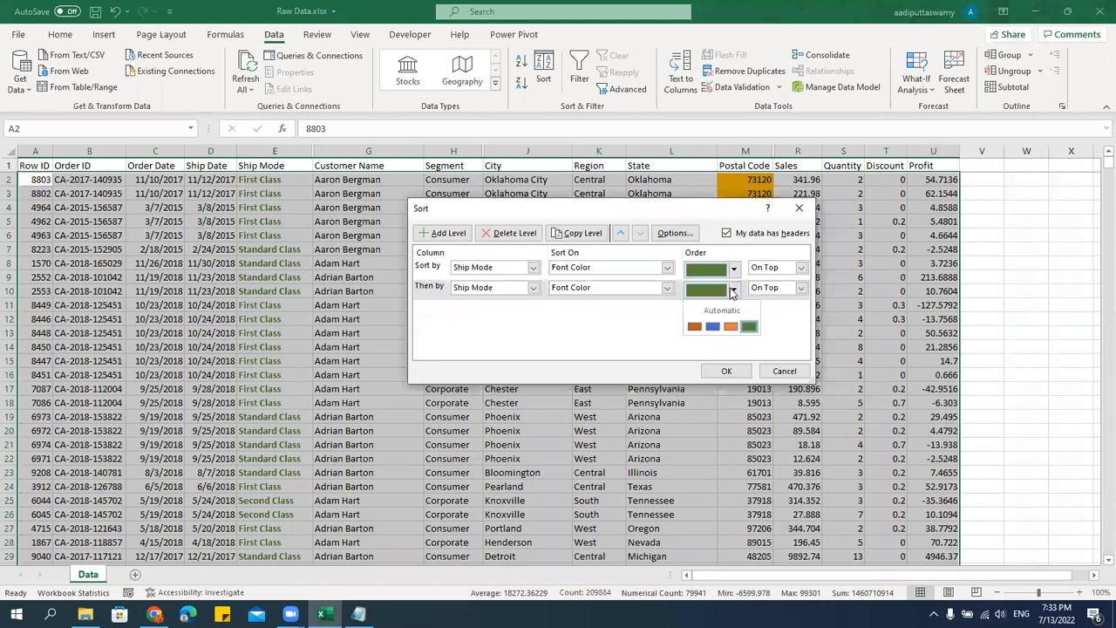
{"action": "left_click", "coordinate": [713, 328]}
{"action": "left_click", "coordinate": [734, 290]}
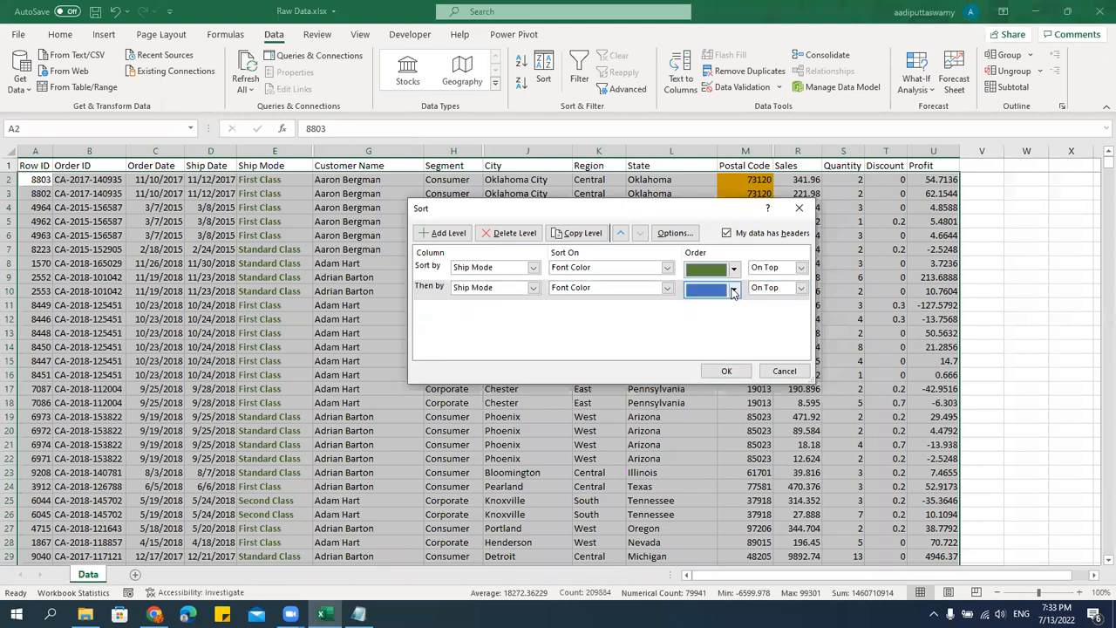
{"action": "left_click", "coordinate": [711, 329]}
{"action": "left_click", "coordinate": [726, 371]}
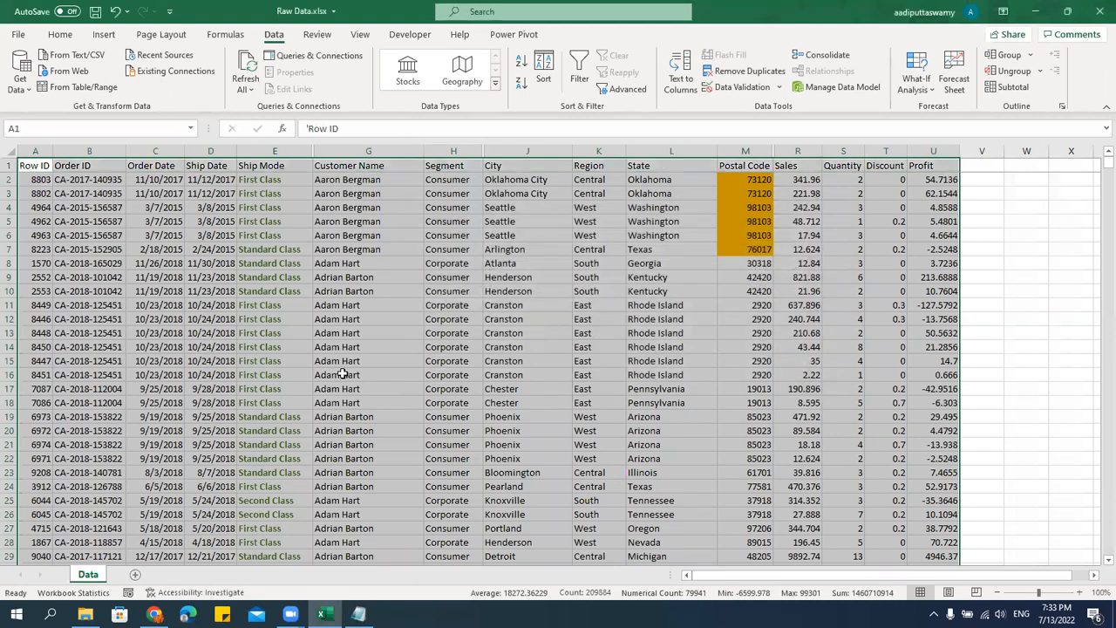
{"action": "scroll", "coordinate": [336, 398], "scroll_direction": "down", "scroll_amount": 14}
{"action": "scroll", "coordinate": [336, 398], "scroll_direction": "down", "scroll_amount": 10}
{"action": "scroll", "coordinate": [335, 398], "scroll_direction": "up", "scroll_amount": 4}
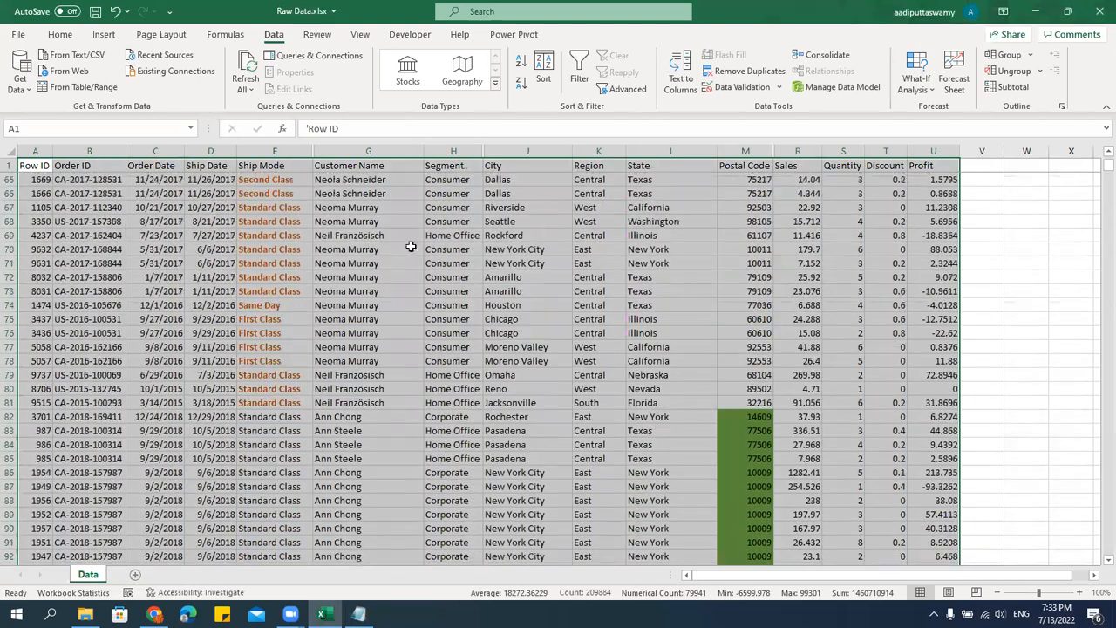
Add copied Ship Mode font color sort levels for light orange and blue, placed between the green and dark orange levels.
{"action": "left_click", "coordinate": [544, 79]}
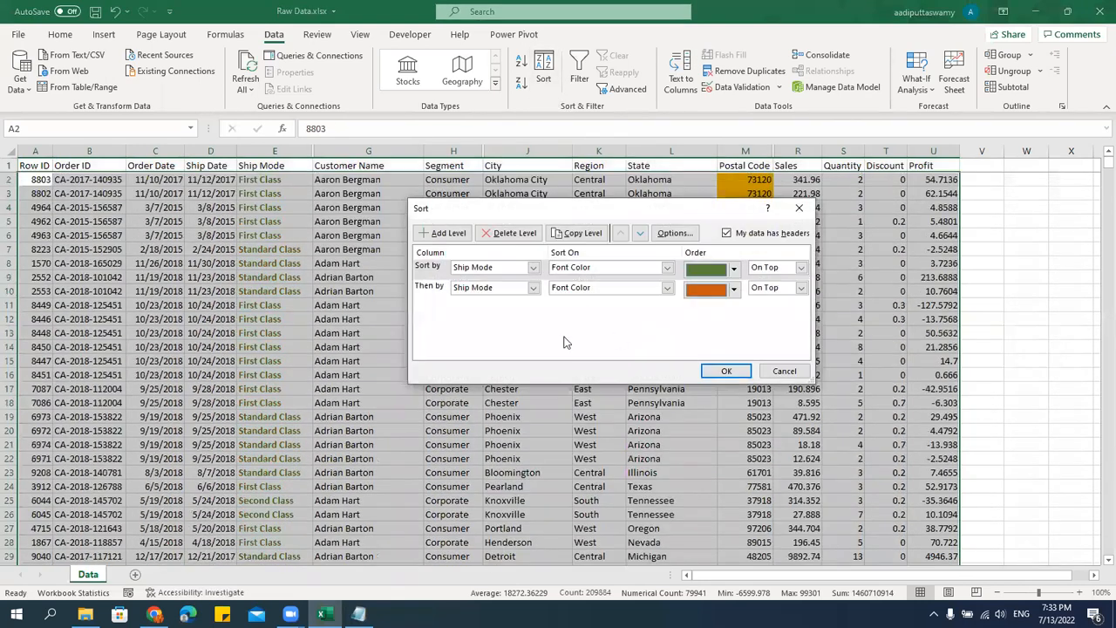
{"action": "left_click", "coordinate": [581, 233]}
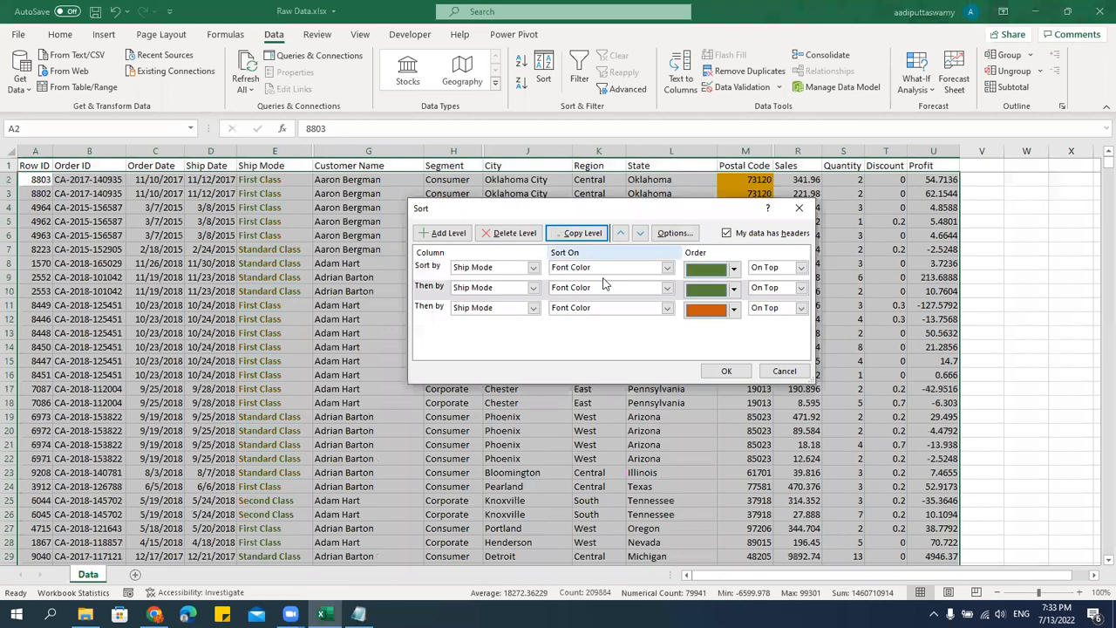
{"action": "left_click", "coordinate": [734, 290]}
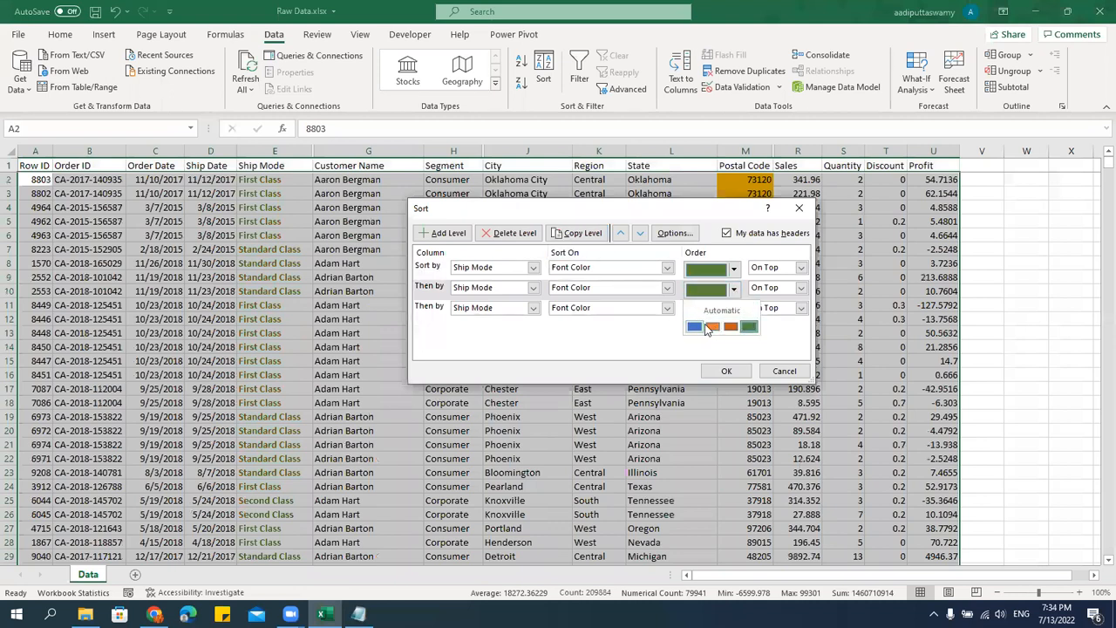
{"action": "left_click", "coordinate": [731, 329]}
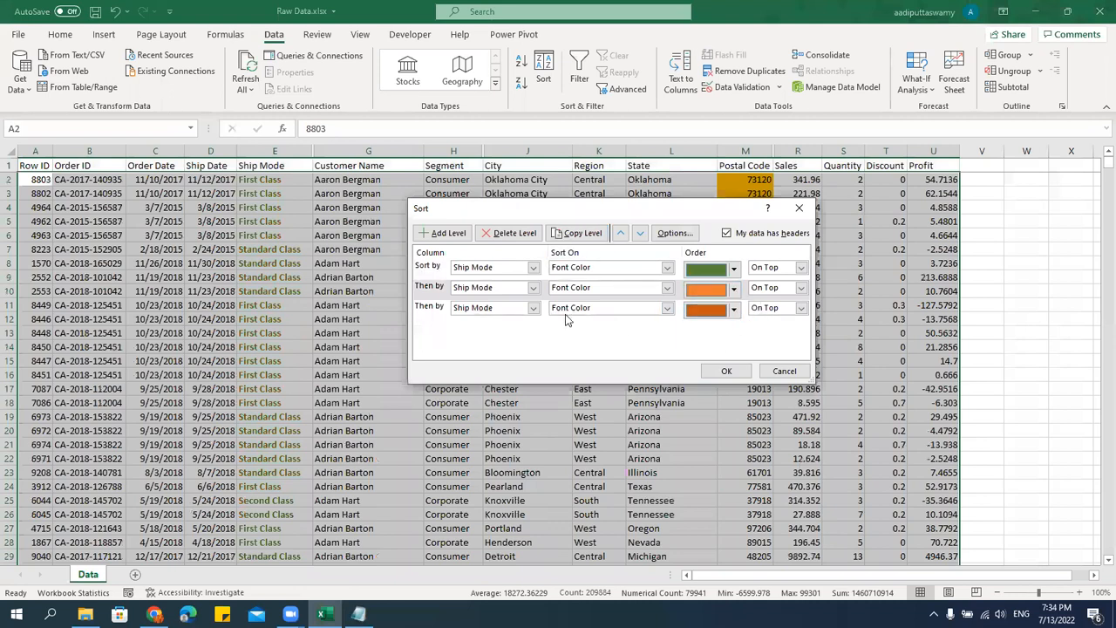
{"action": "left_click", "coordinate": [581, 232]}
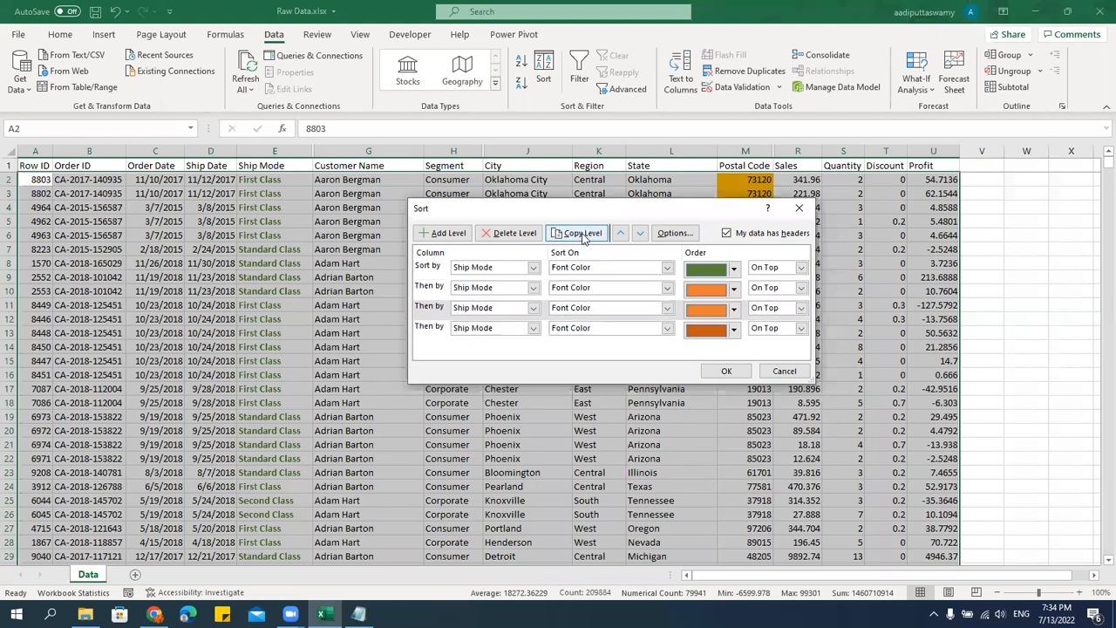
{"action": "left_click", "coordinate": [735, 310]}
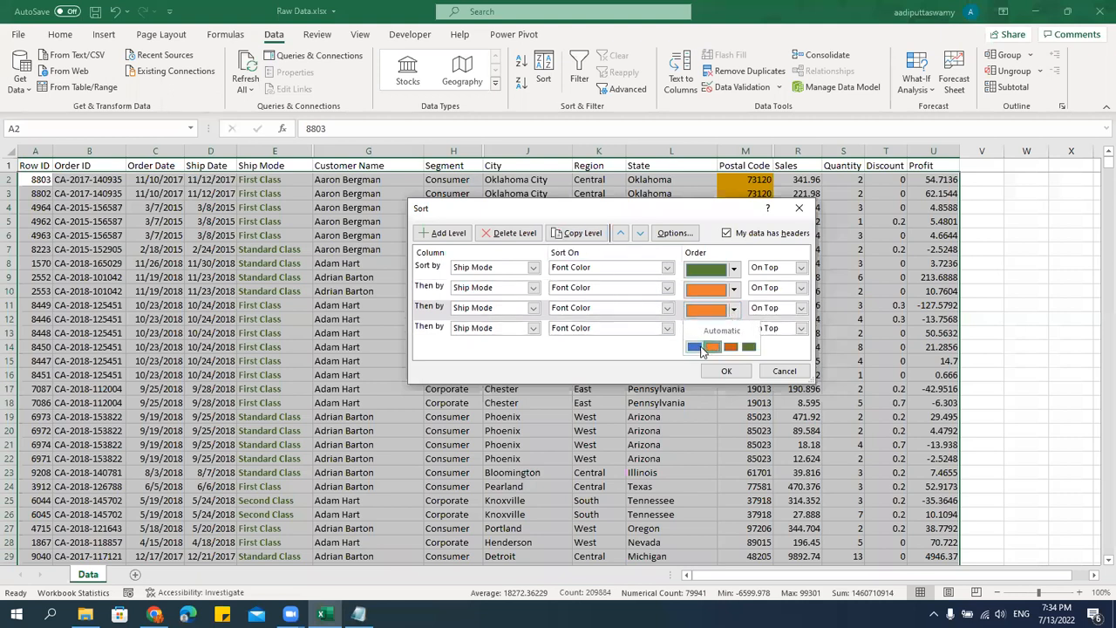
{"action": "left_click", "coordinate": [694, 347]}
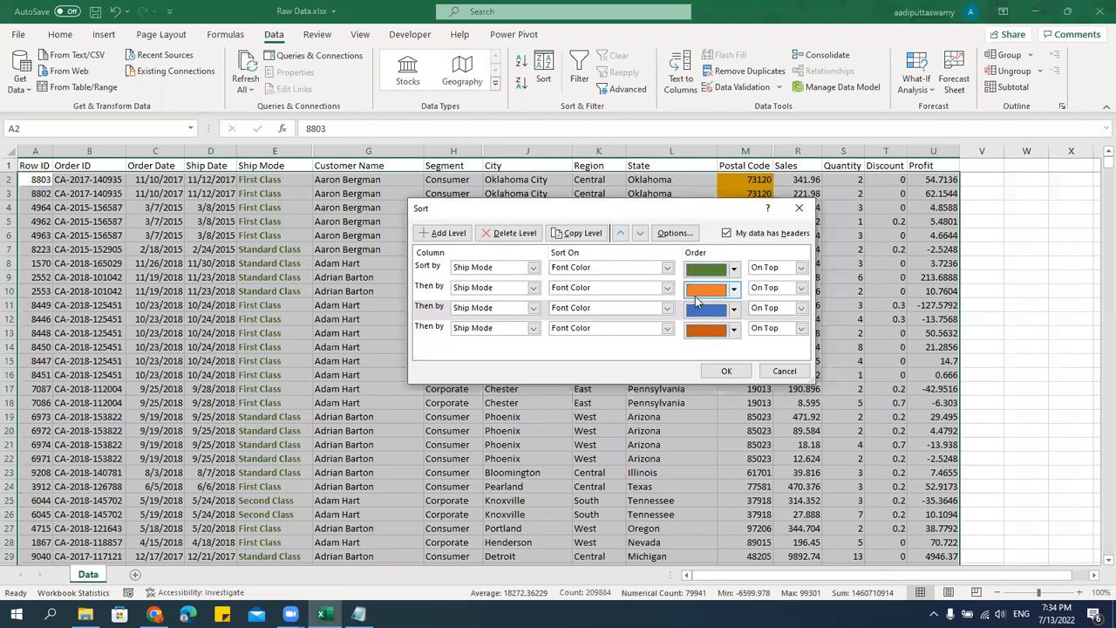
Apply the four-level Ship Mode font color sort and review the sorted rows.
{"action": "left_click", "coordinate": [727, 372]}
{"action": "scroll", "coordinate": [261, 353], "scroll_direction": "down", "scroll_amount": 20}
{"action": "scroll", "coordinate": [345, 444], "scroll_direction": "down", "scroll_amount": 18}
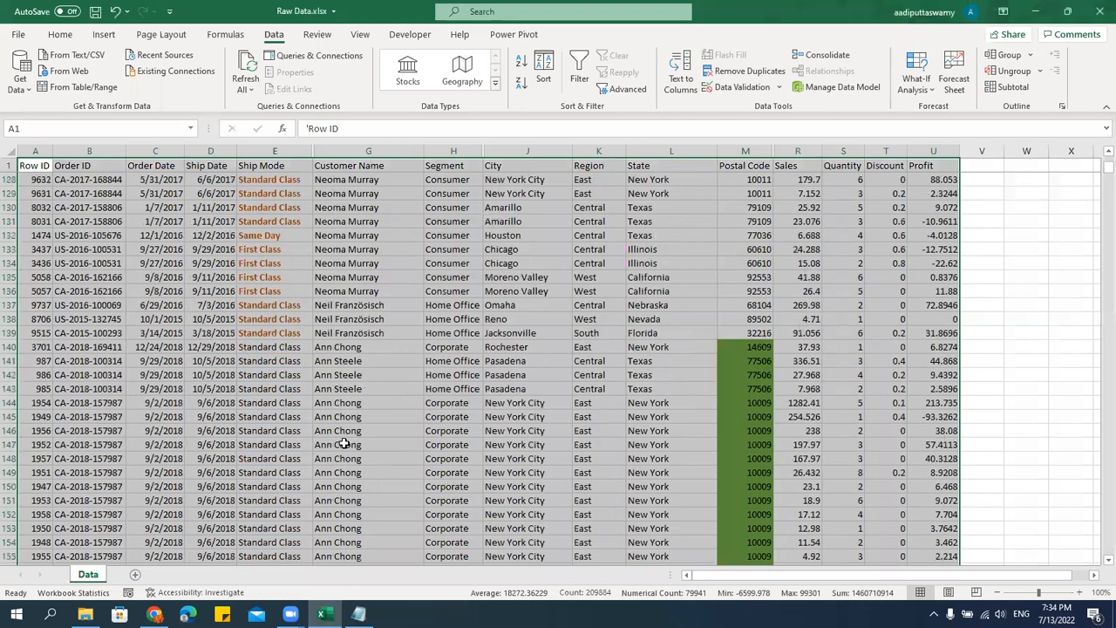
{"action": "scroll", "coordinate": [345, 443], "scroll_direction": "up", "scroll_amount": 20}
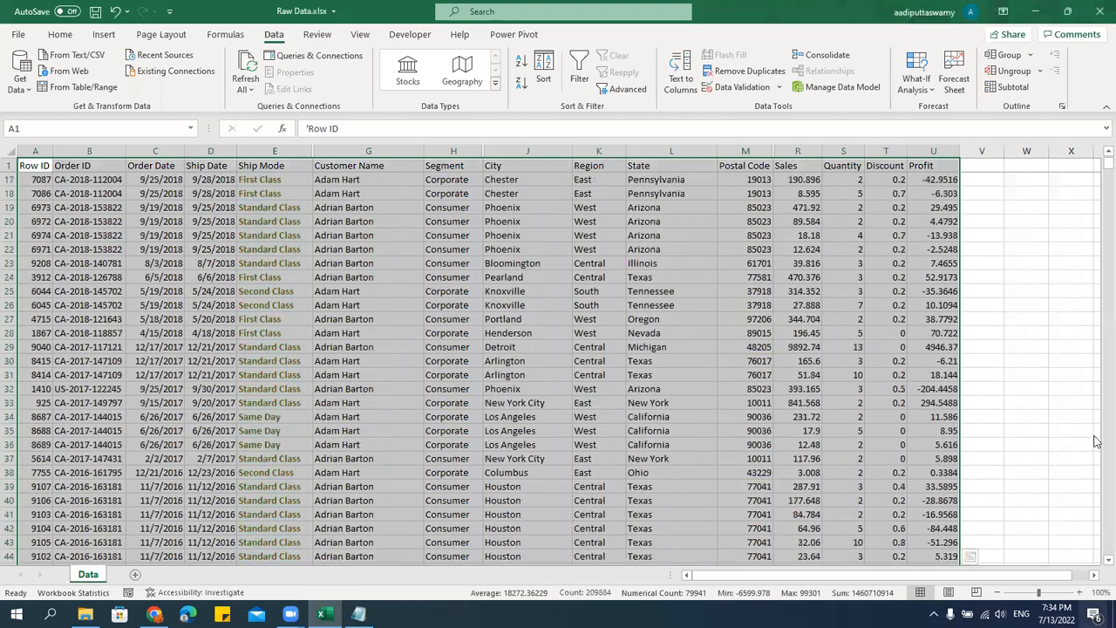
{"action": "left_click_drag", "start_coordinate": [1109, 165], "coordinate": [1107, 158]}
Reopen the custom sort, examine the Sort On options for the first Ship Mode level, and cancel the dialog.
{"action": "left_click", "coordinate": [507, 306]}
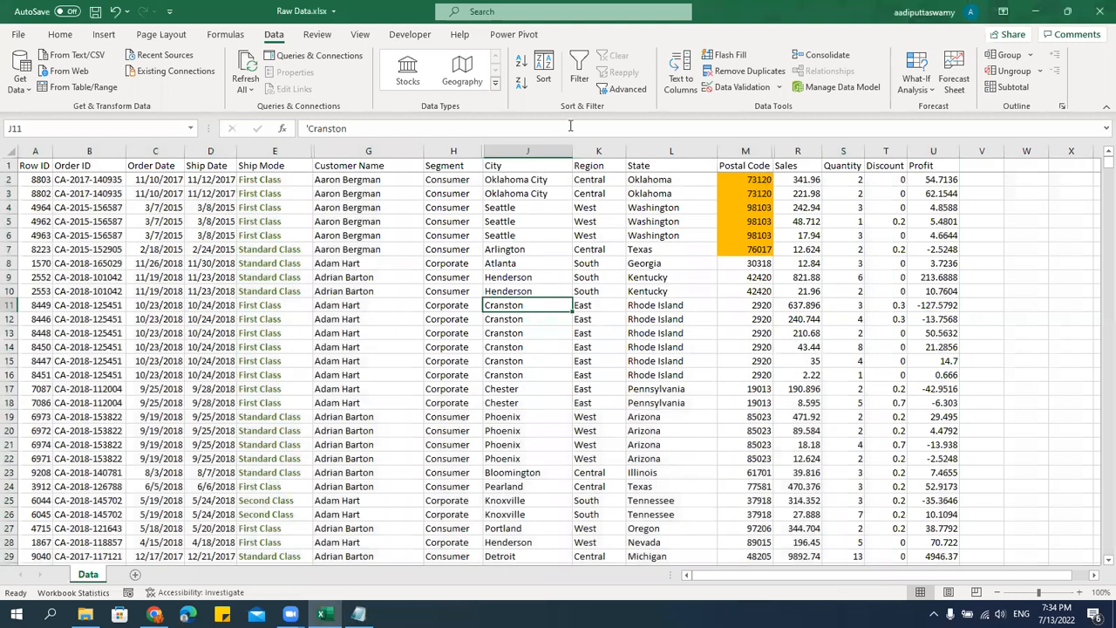
{"action": "left_click", "coordinate": [544, 70]}
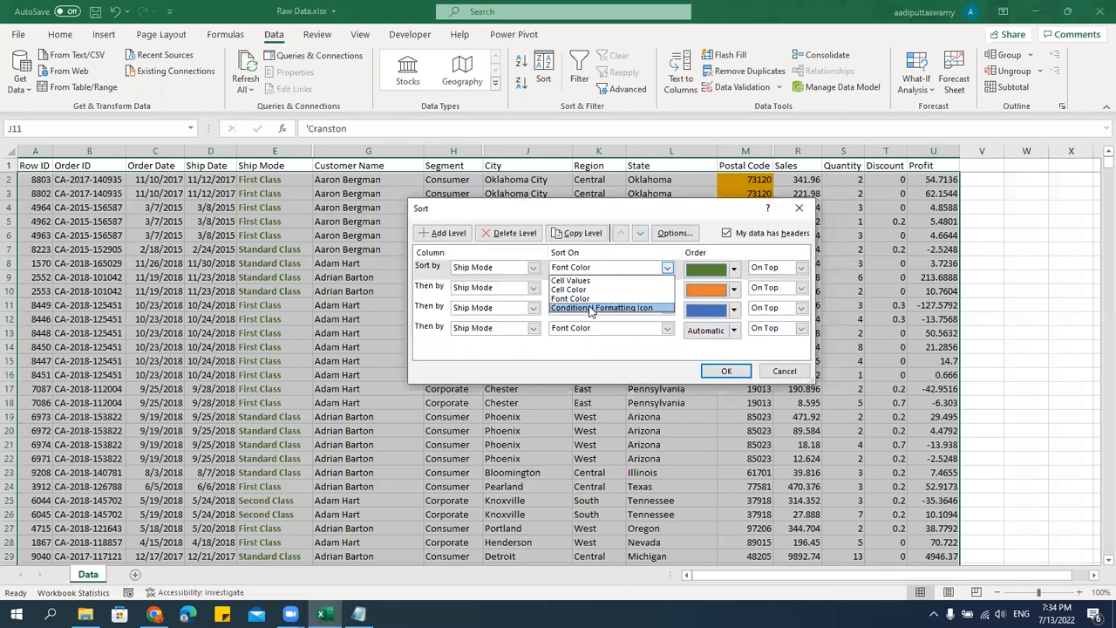
{"action": "left_click", "coordinate": [553, 360]}
{"action": "left_click", "coordinate": [784, 370]}
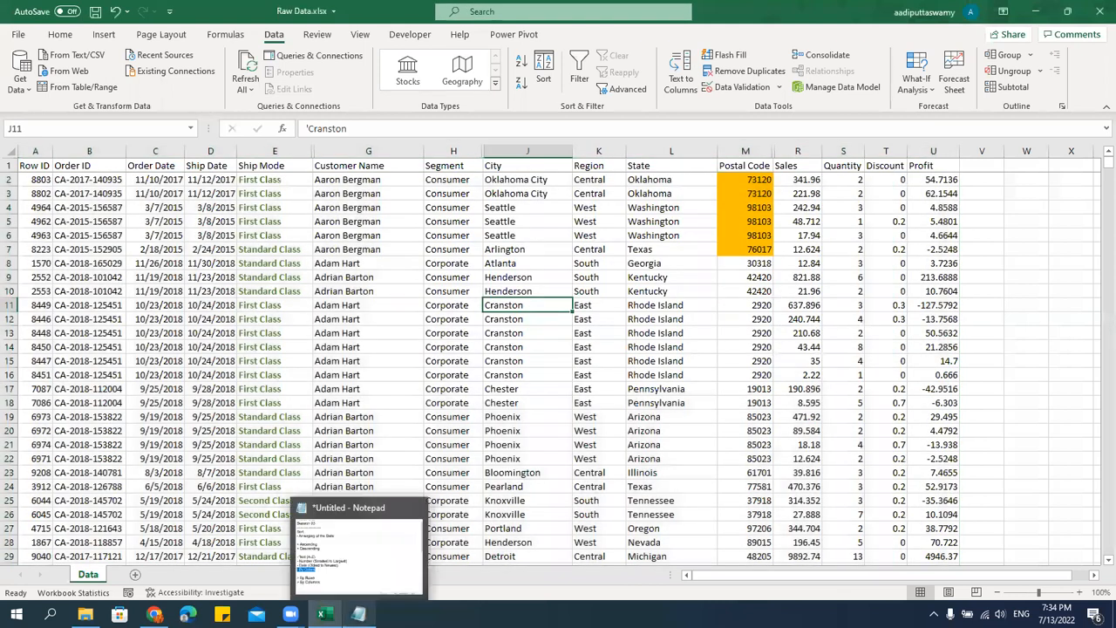
Switch to the Notepad notes and highlight the "Conditional Formatting" topic in the list of topics.
{"action": "left_click", "coordinate": [359, 614]}
{"action": "scroll", "coordinate": [319, 338], "scroll_direction": "down", "scroll_amount": 5}
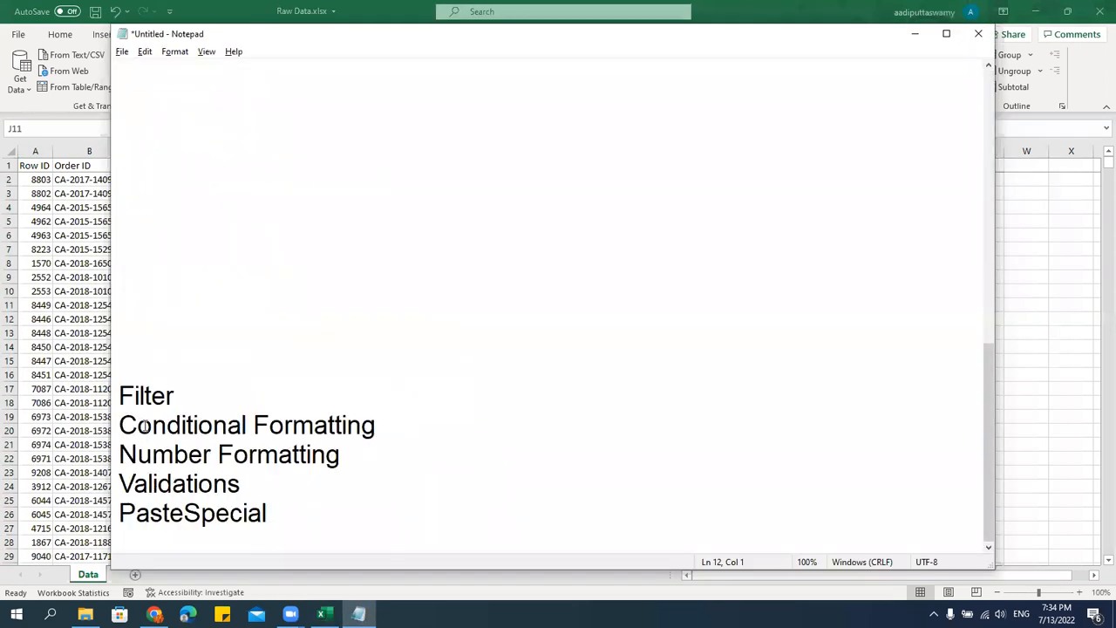
{"action": "left_click_drag", "start_coordinate": [122, 428], "coordinate": [476, 424]}
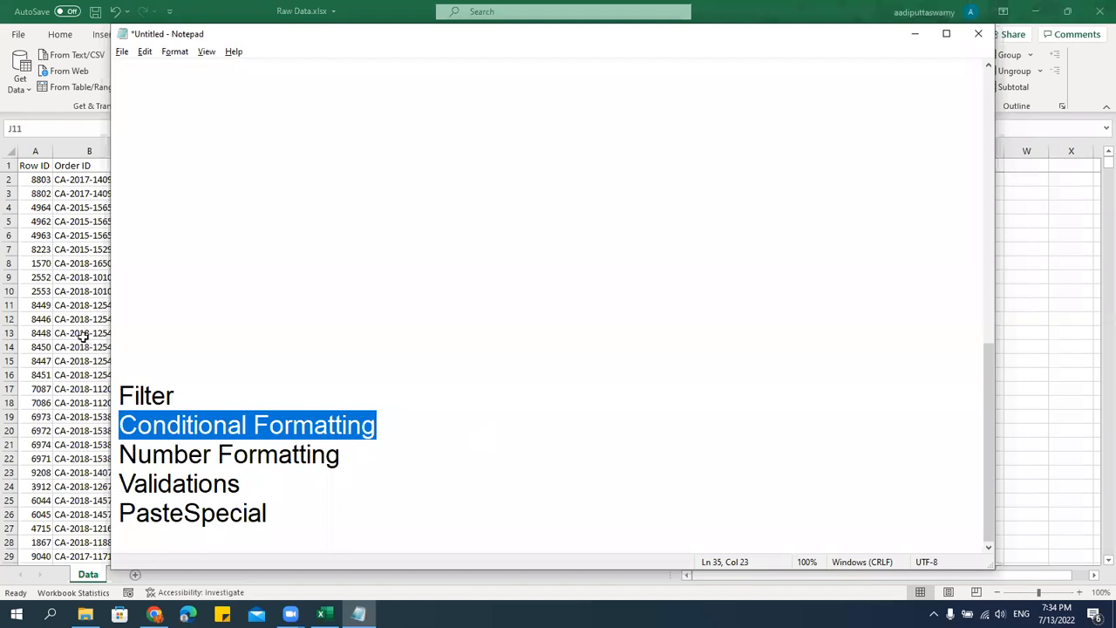
Switch back to Excel, remove the fill color from the whole sheet and reset its font color to automatic.
{"action": "key", "text": "alt+Tab"}
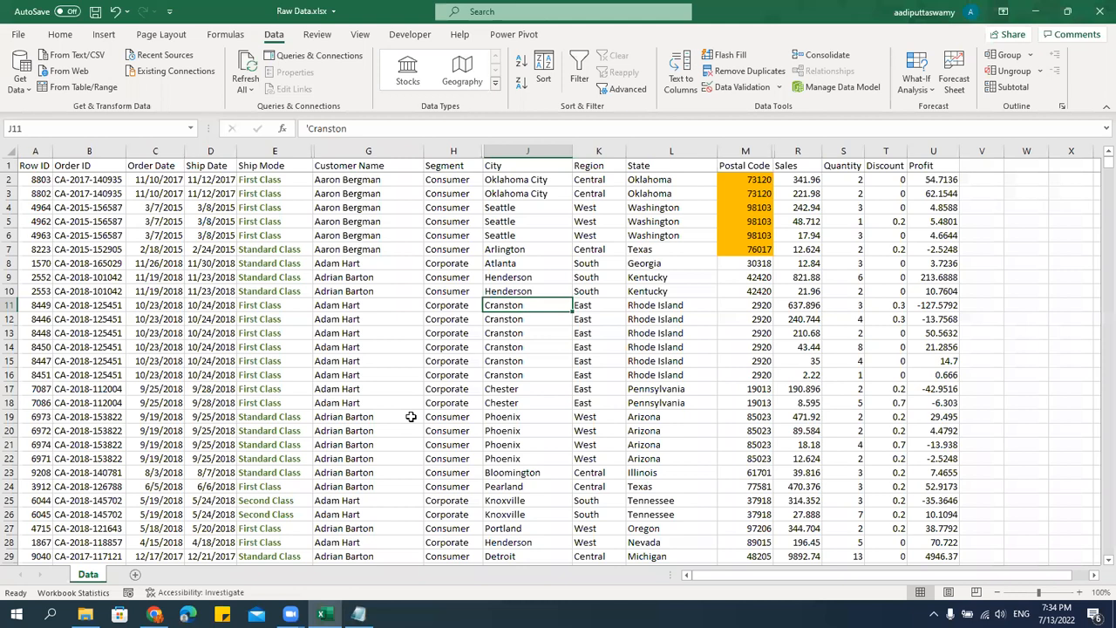
{"action": "left_click", "coordinate": [9, 151]}
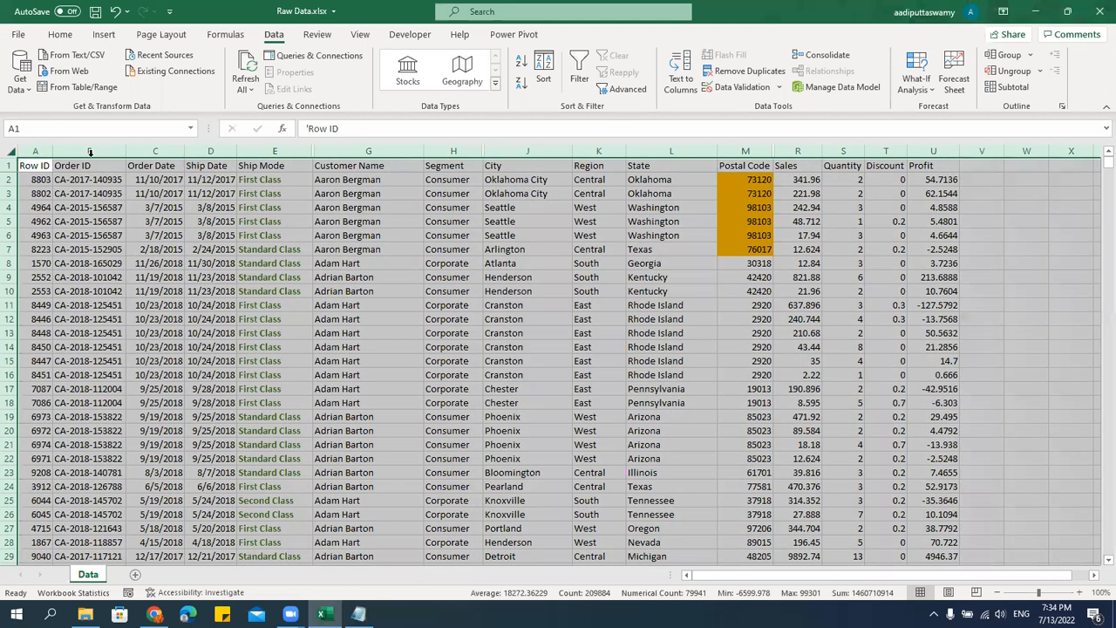
{"action": "left_click", "coordinate": [61, 35]}
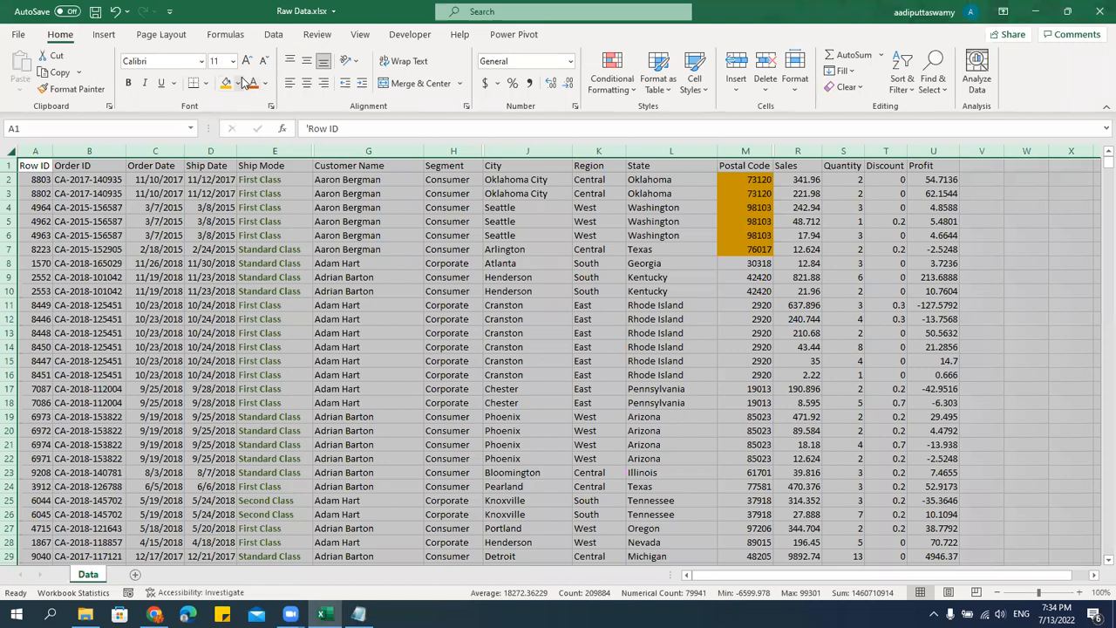
{"action": "left_click", "coordinate": [241, 81]}
{"action": "left_click", "coordinate": [238, 232]}
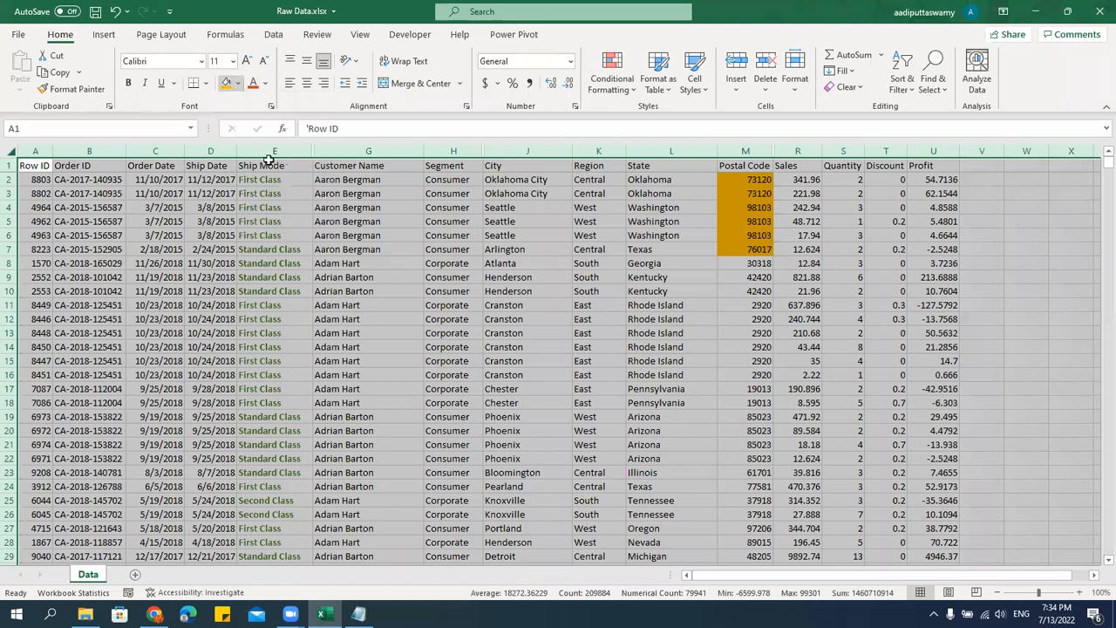
{"action": "left_click", "coordinate": [265, 84]}
{"action": "left_click", "coordinate": [288, 101]}
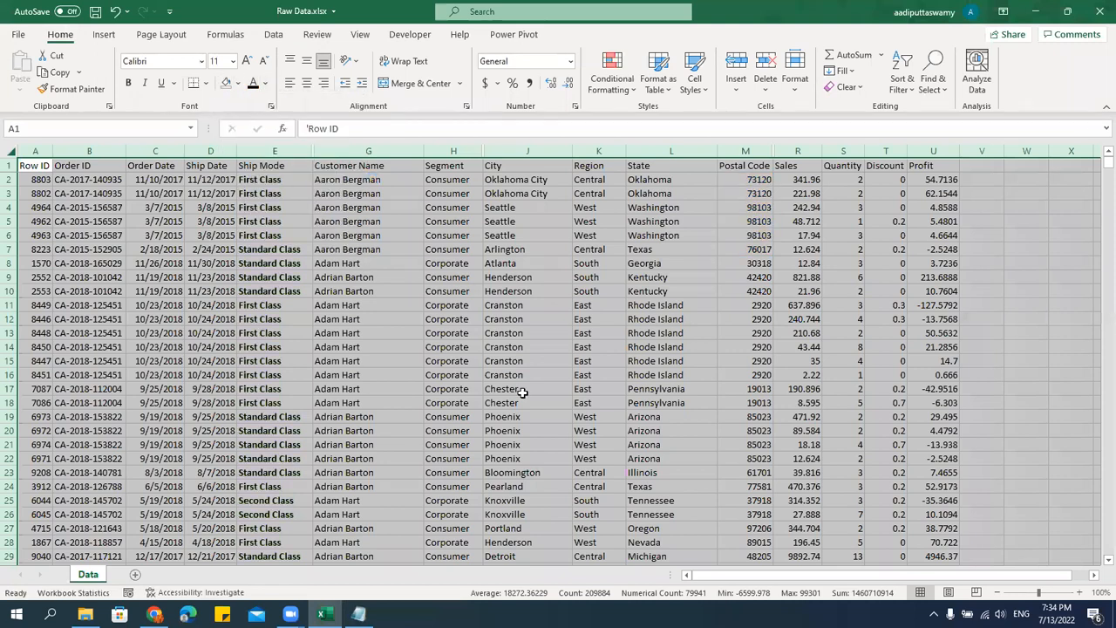
Remove the bold formatting from the whole sheet.
{"action": "key", "text": "ctrl+b"}
{"action": "key", "text": "ctrl+b"}
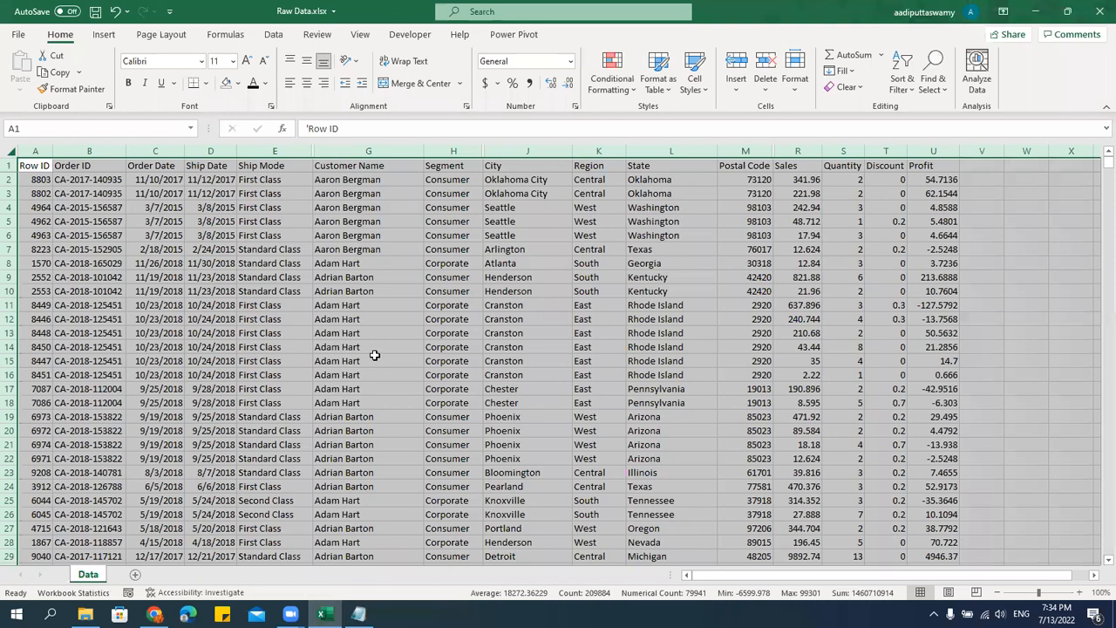
{"action": "left_click", "coordinate": [373, 344]}
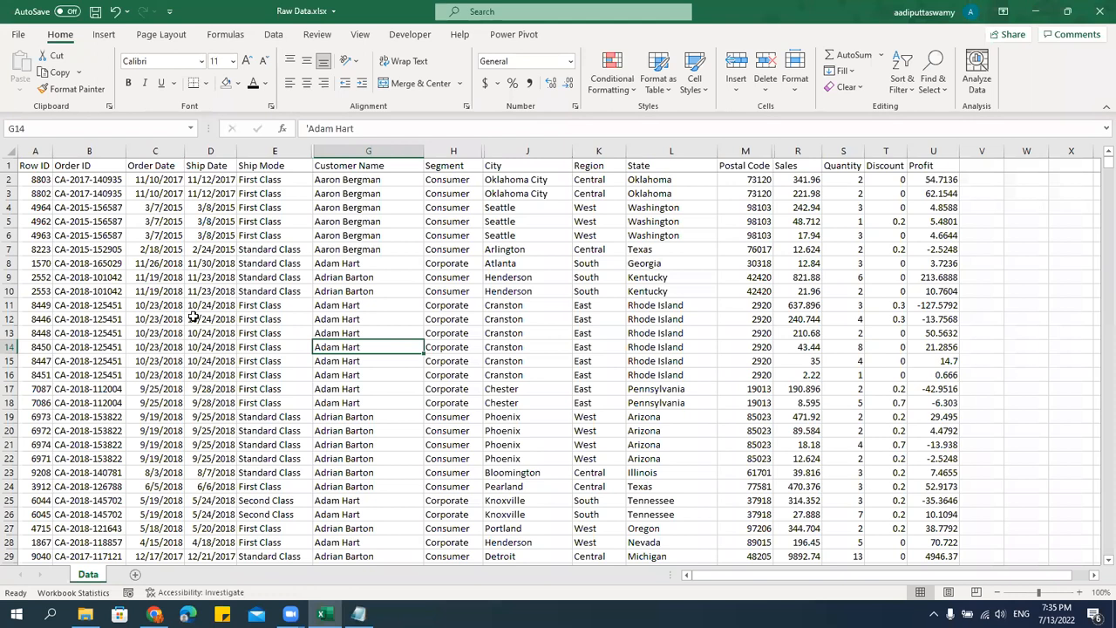
Highlight a block of Row ID and Order ID entries, and the Ship Mode cells E2:E25.
{"action": "left_click_drag", "start_coordinate": [38, 180], "coordinate": [96, 416]}
{"action": "left_click", "coordinate": [332, 290]}
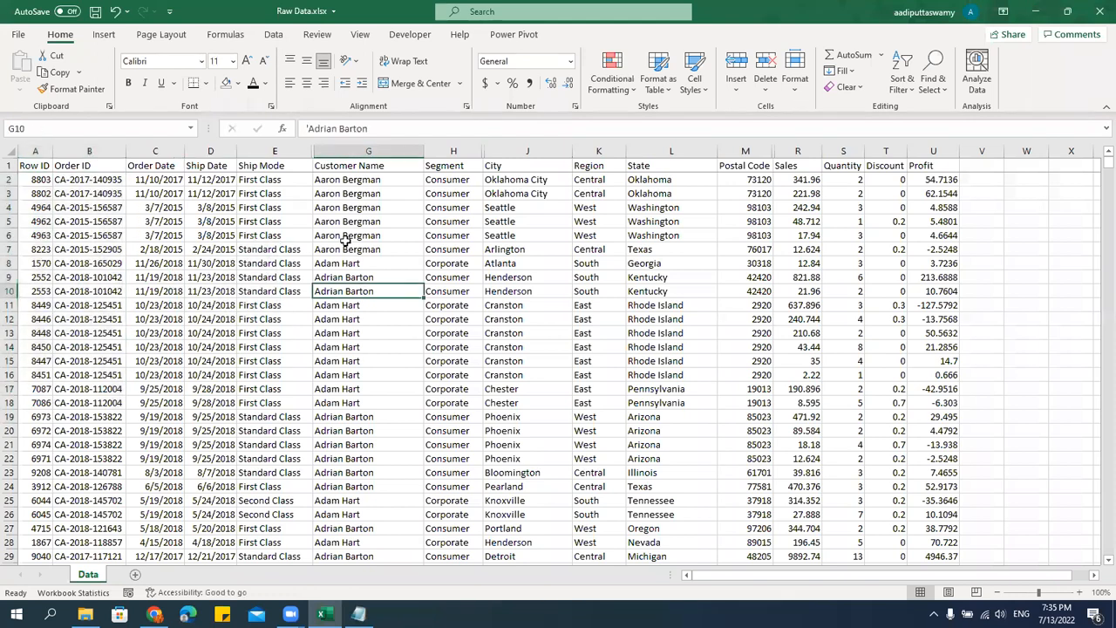
{"action": "left_click_drag", "start_coordinate": [291, 178], "coordinate": [293, 502]}
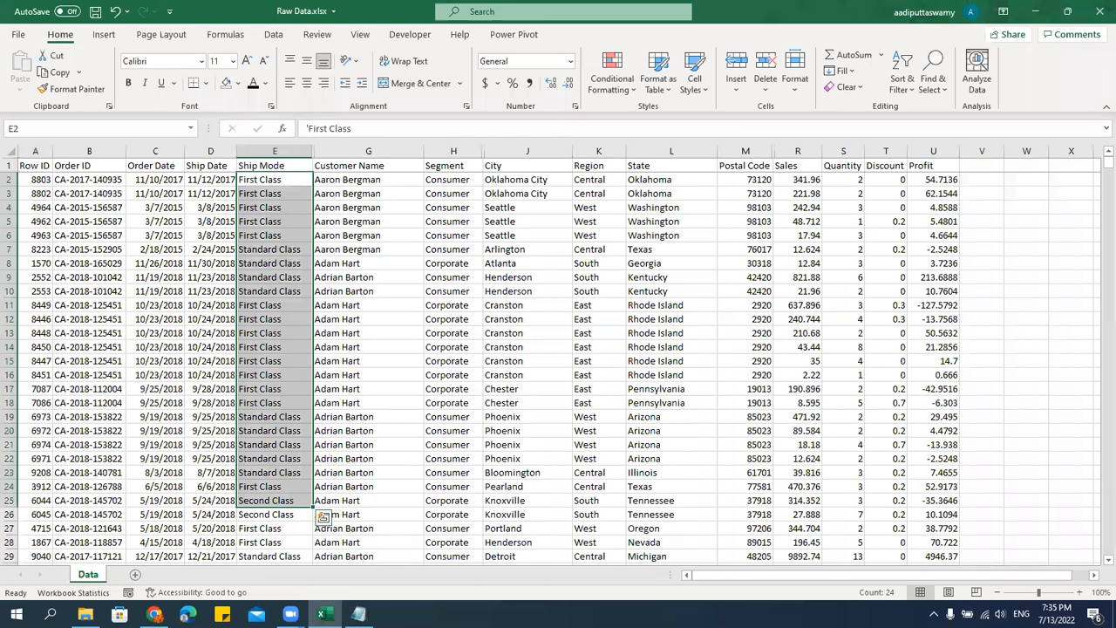
Highlight the "By Rows" item in the Notepad notes and return to the start of the Excel data sheet.
{"action": "key", "text": "alt+Tab"}
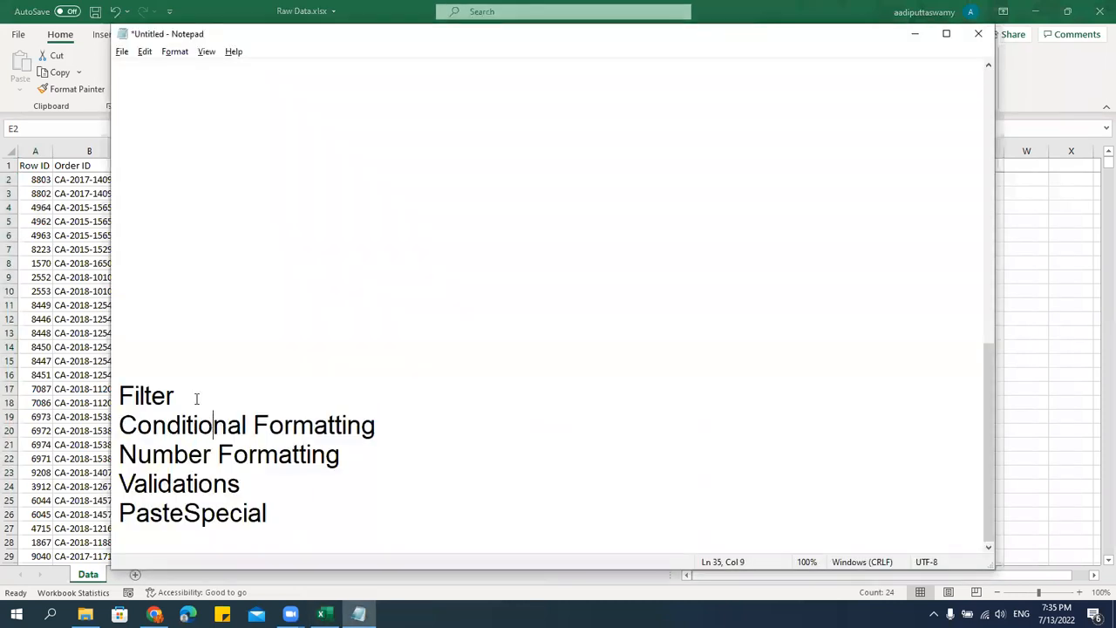
{"action": "scroll", "coordinate": [196, 398], "scroll_direction": "up", "scroll_amount": 10}
{"action": "left_click_drag", "start_coordinate": [142, 454], "coordinate": [242, 455]}
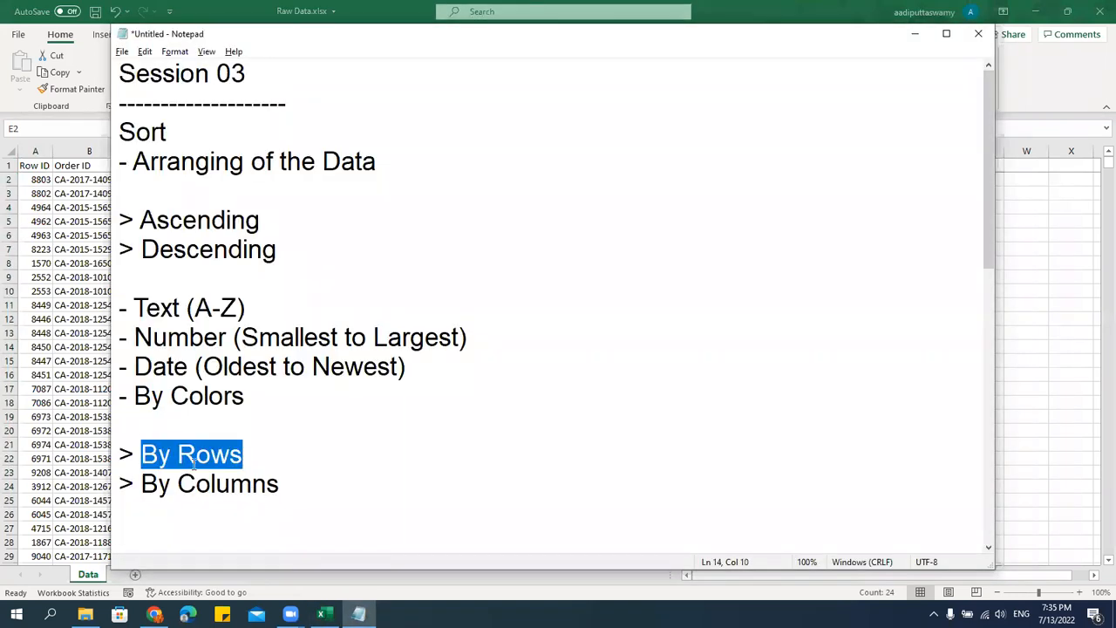
{"action": "left_click", "coordinate": [106, 247]}
{"action": "left_click", "coordinate": [38, 165]}
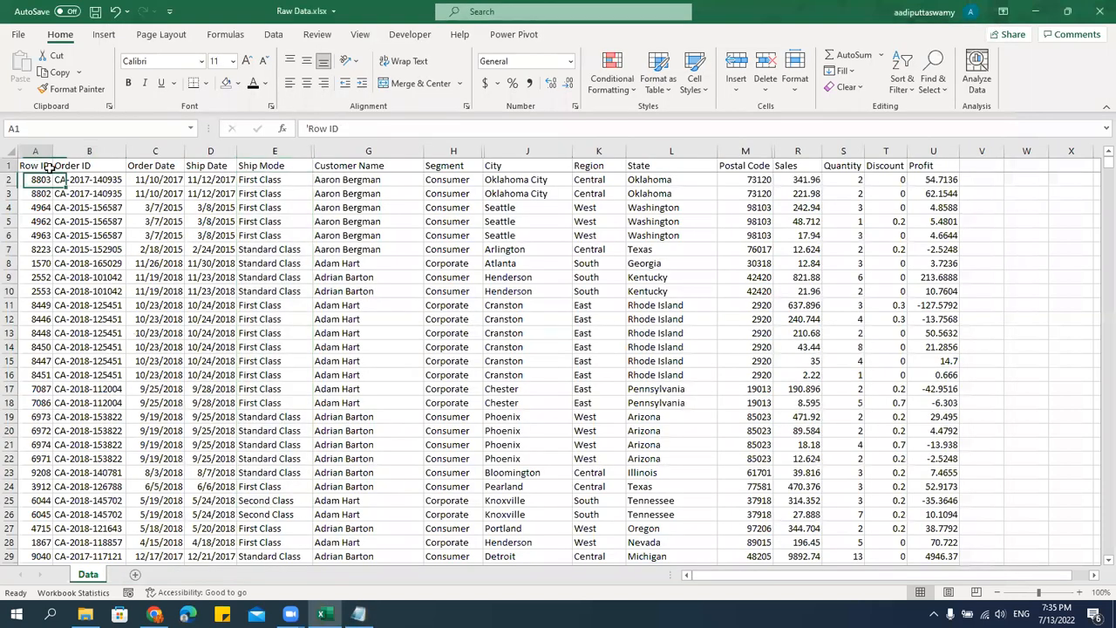
{"action": "left_click", "coordinate": [8, 151]}
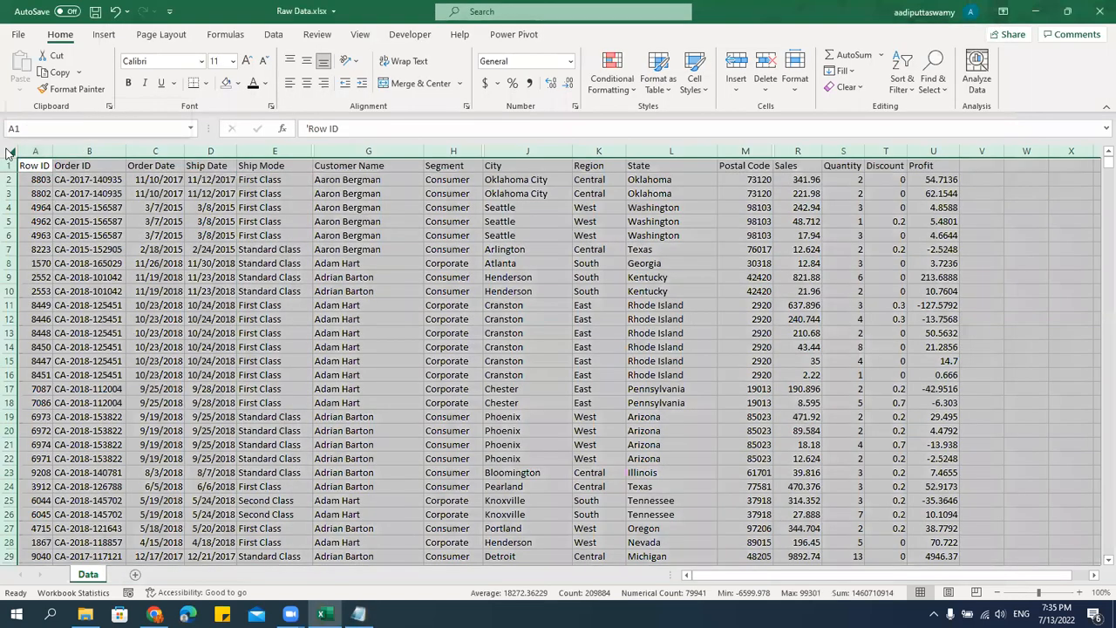
{"action": "right_click", "coordinate": [8, 152]}
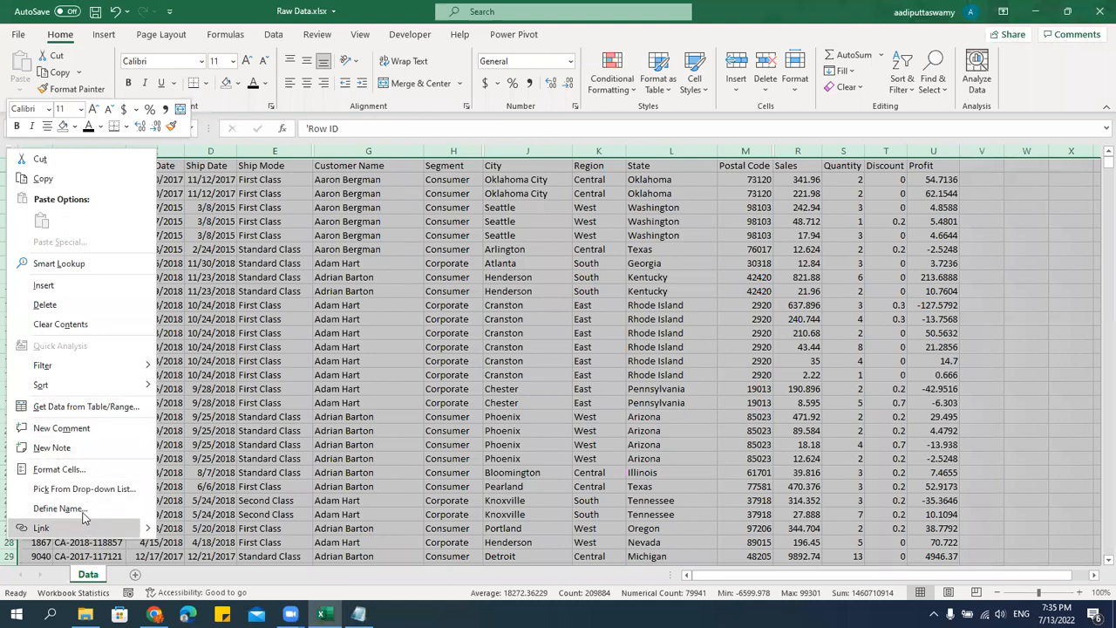
{"action": "left_click", "coordinate": [300, 310]}
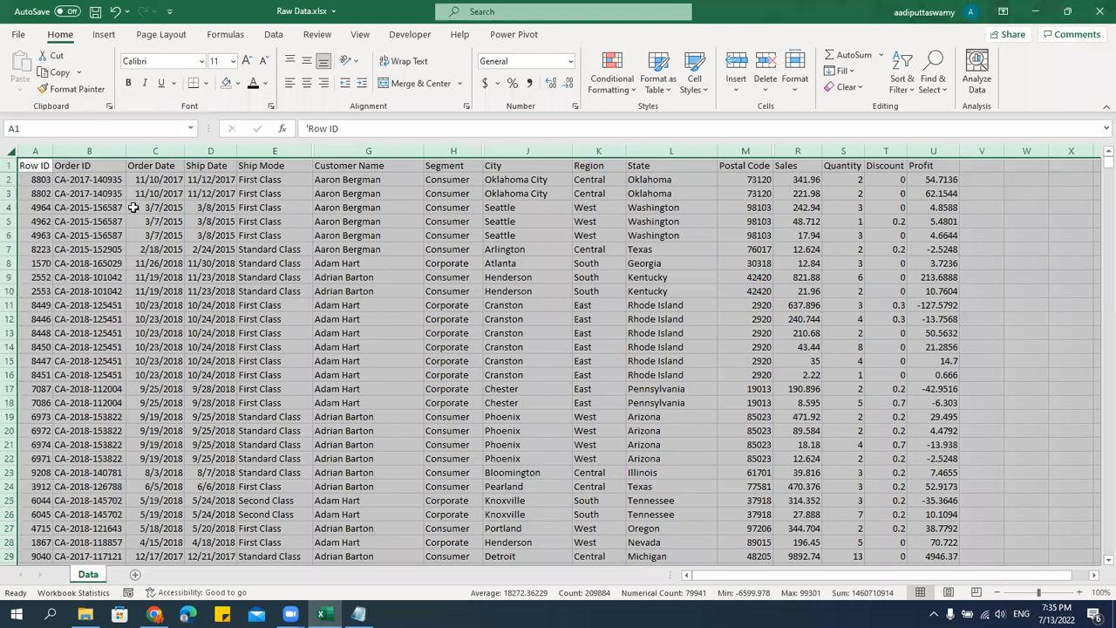
Select columns A through W and unhide all the hidden columns among them.
{"action": "left_click", "coordinate": [34, 150]}
{"action": "left_click_drag", "start_coordinate": [262, 135], "coordinate": [620, 150]}
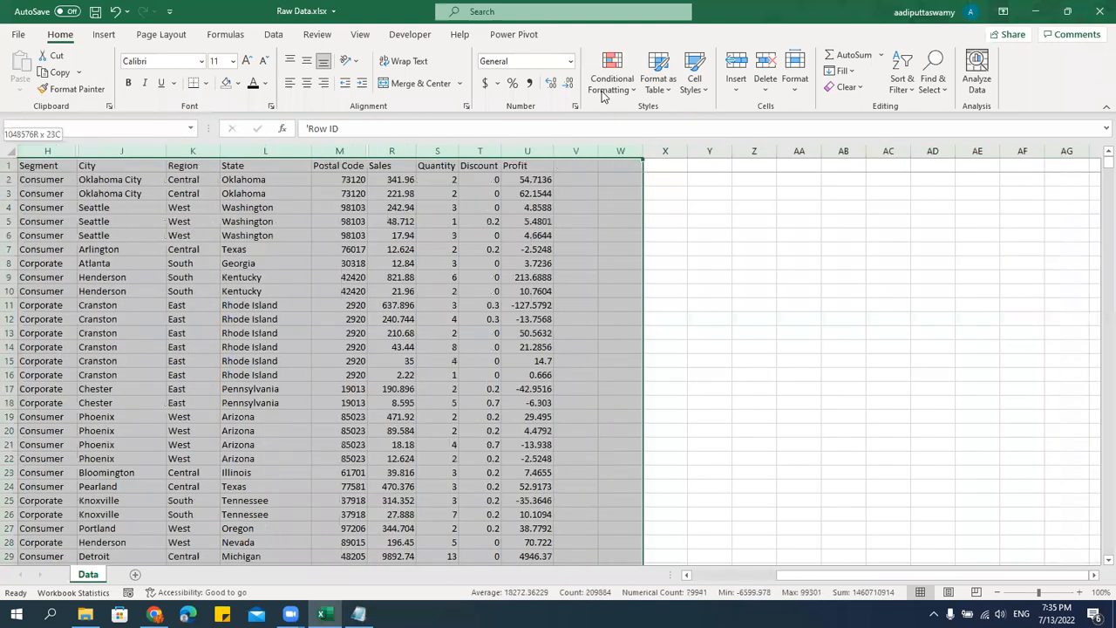
{"action": "right_click", "coordinate": [525, 152]}
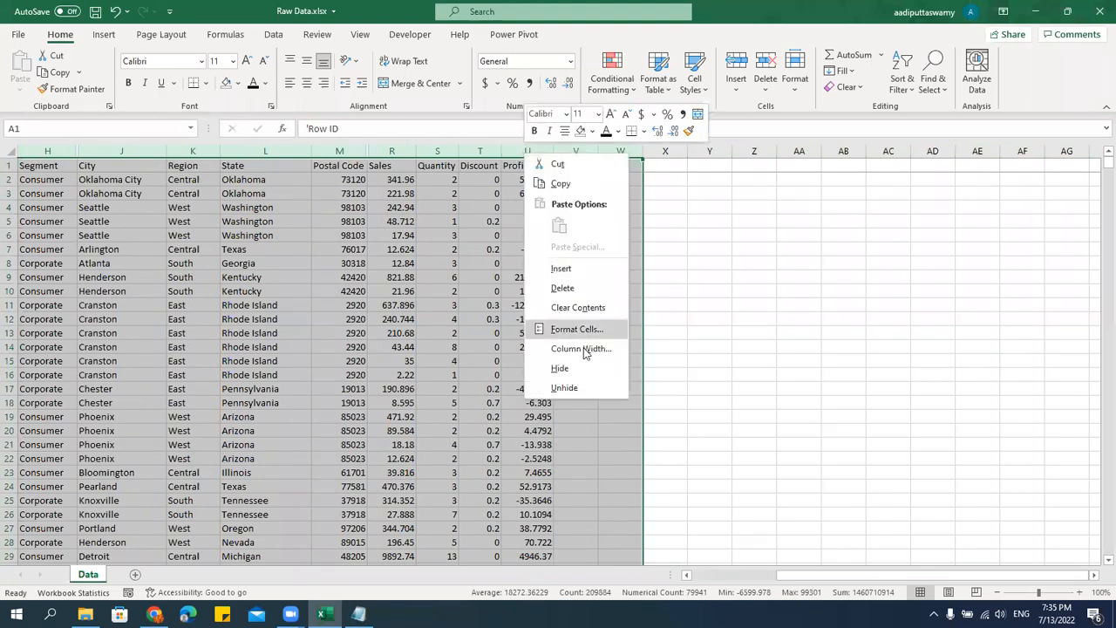
{"action": "left_click", "coordinate": [599, 389]}
{"action": "left_click", "coordinate": [472, 349]}
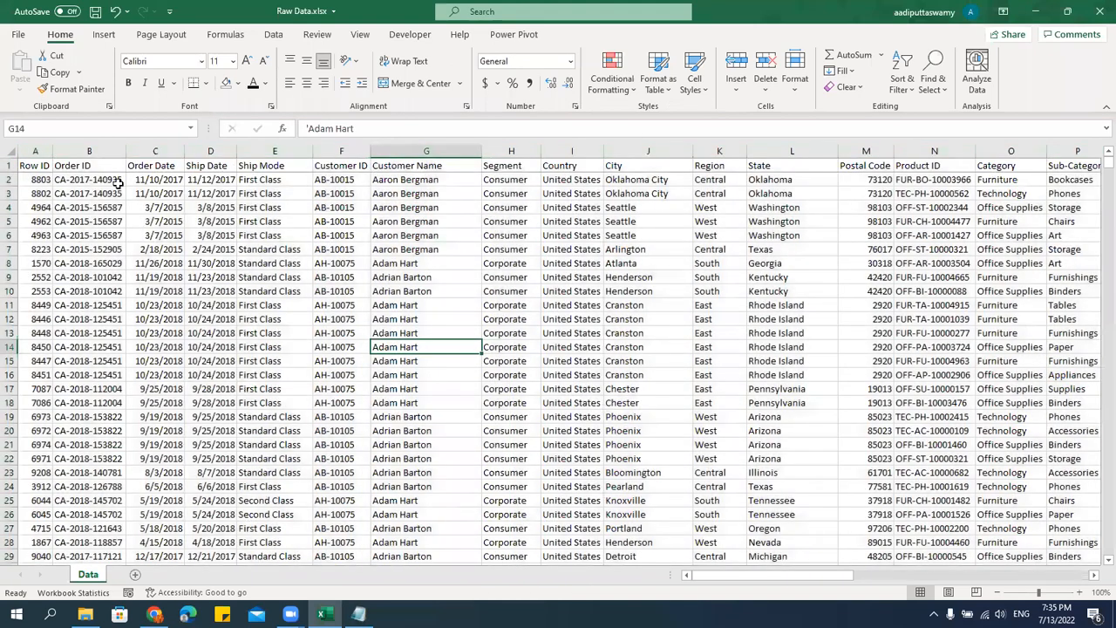
Step through the header cells from Row ID to Ship Mode and back to examine the column order.
{"action": "left_click", "coordinate": [36, 170]}
{"action": "key", "text": "Right"}
{"action": "key", "text": "Right"}
{"action": "key", "text": "Right"}
{"action": "key", "text": "Right"}
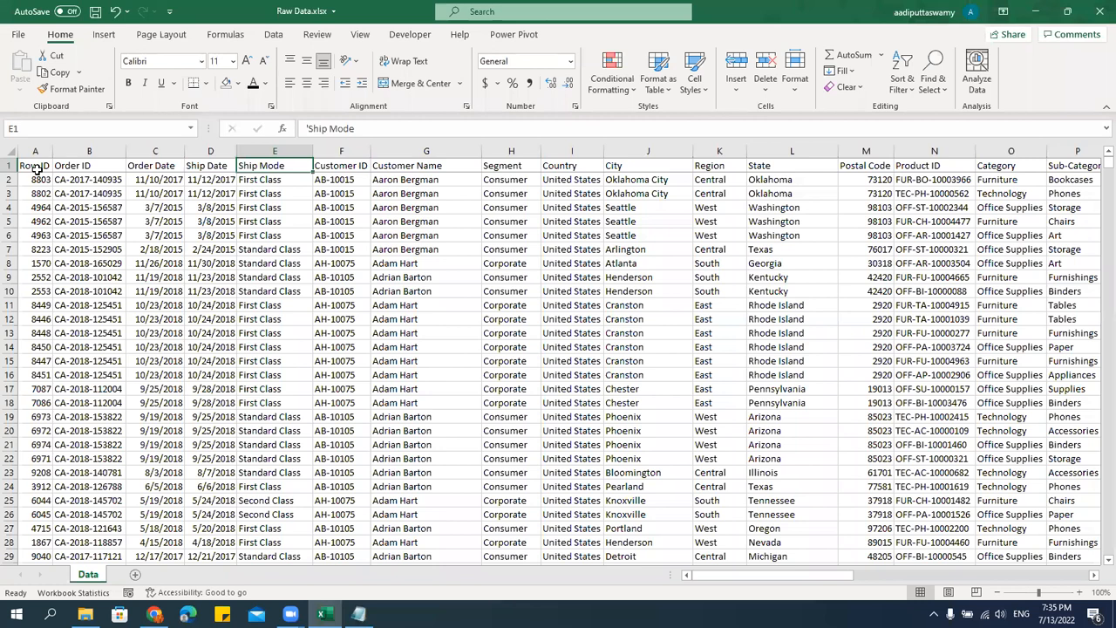
{"action": "key", "text": "Left"}
{"action": "key", "text": "Left"}
{"action": "key", "text": "Left"}
{"action": "key", "text": "Left"}
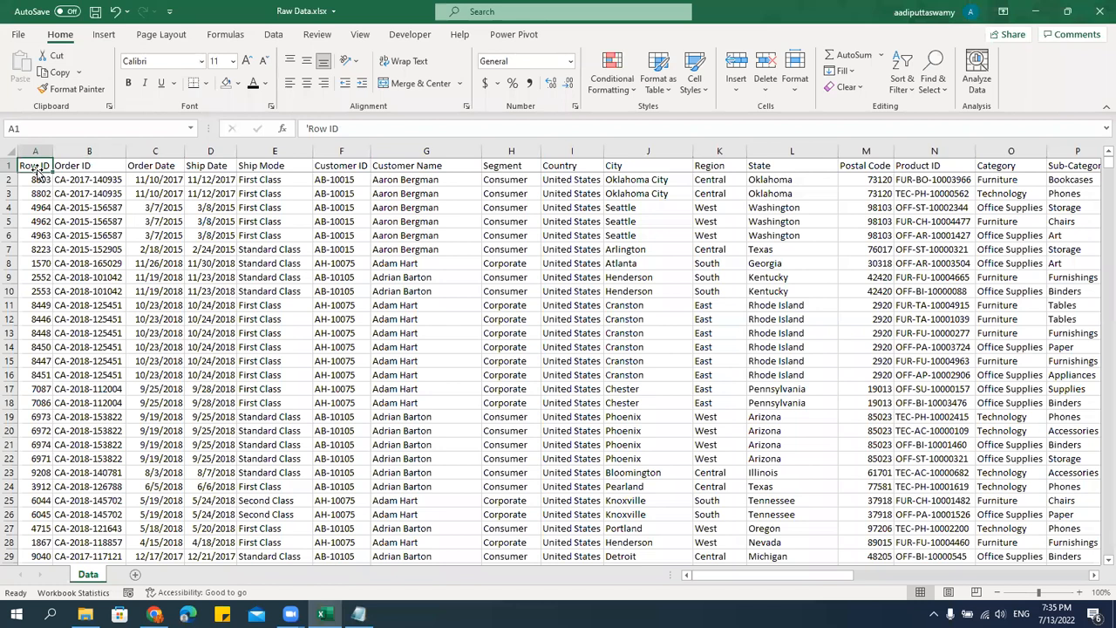
Try to move the whole City column onto the Ship Mode column, declining to replace the existing data.
{"action": "left_click", "coordinate": [628, 168]}
{"action": "key", "text": "ctrl+space"}
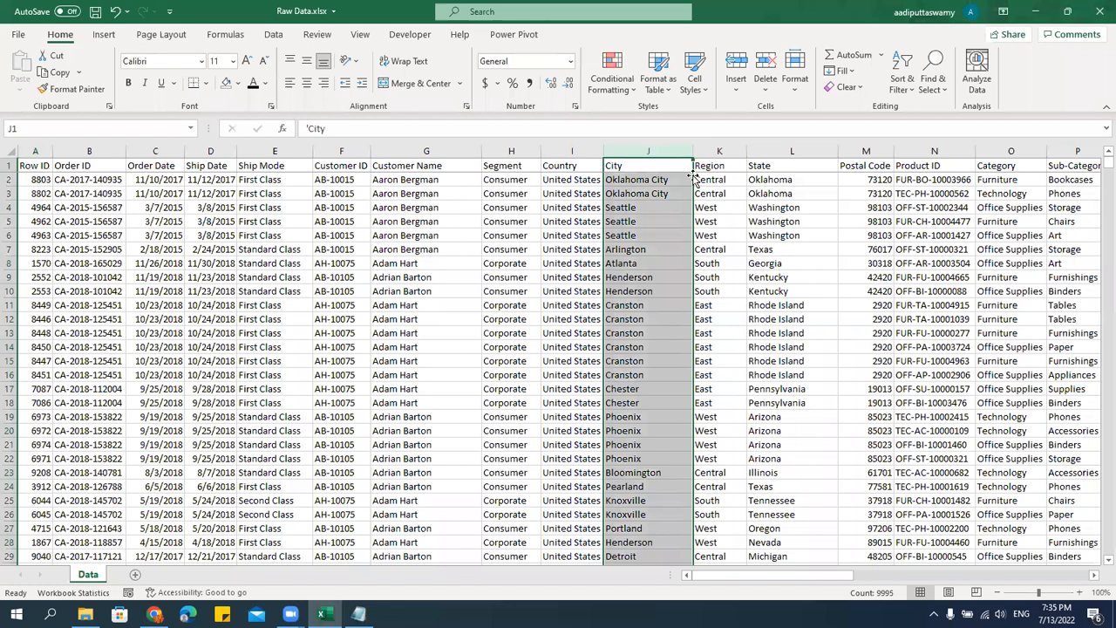
{"action": "left_click_drag", "start_coordinate": [694, 181], "coordinate": [280, 210]}
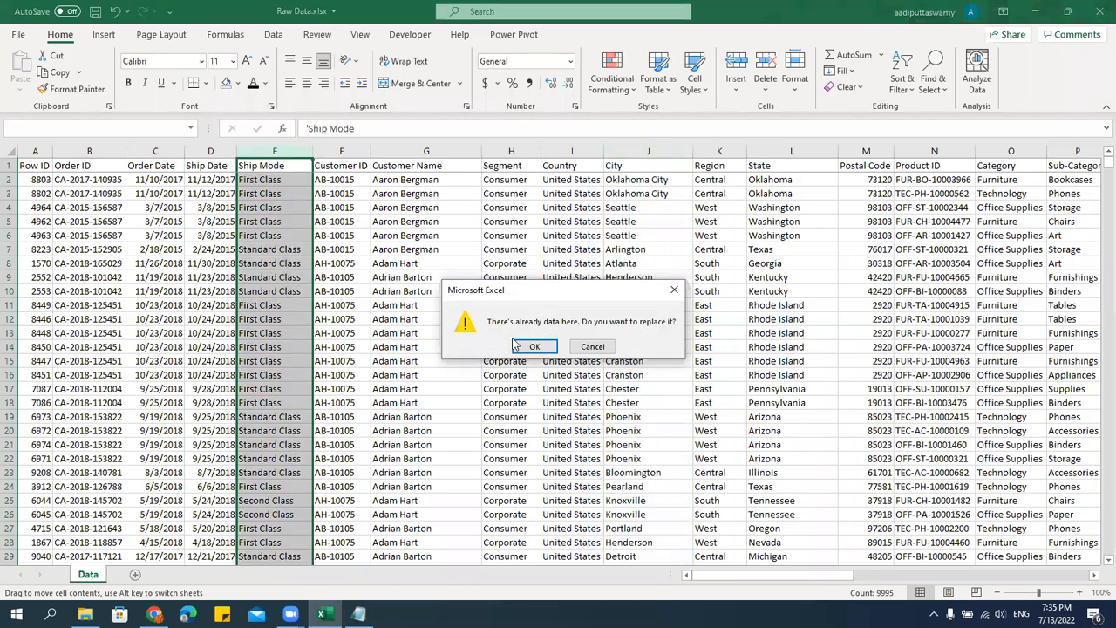
{"action": "left_click", "coordinate": [597, 346]}
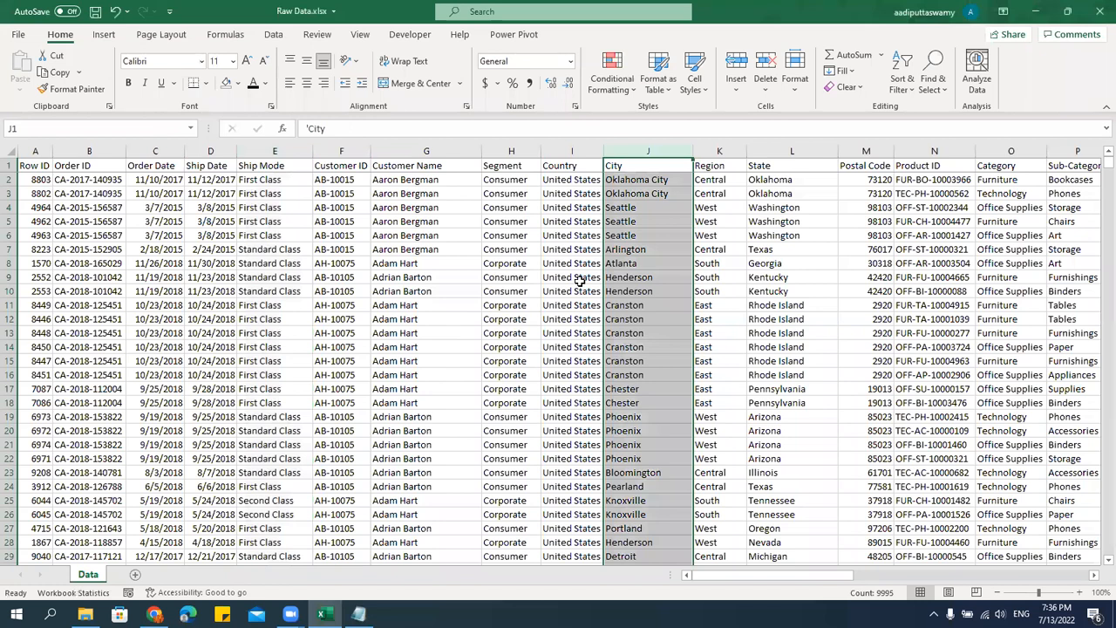
{"action": "left_click", "coordinate": [517, 250]}
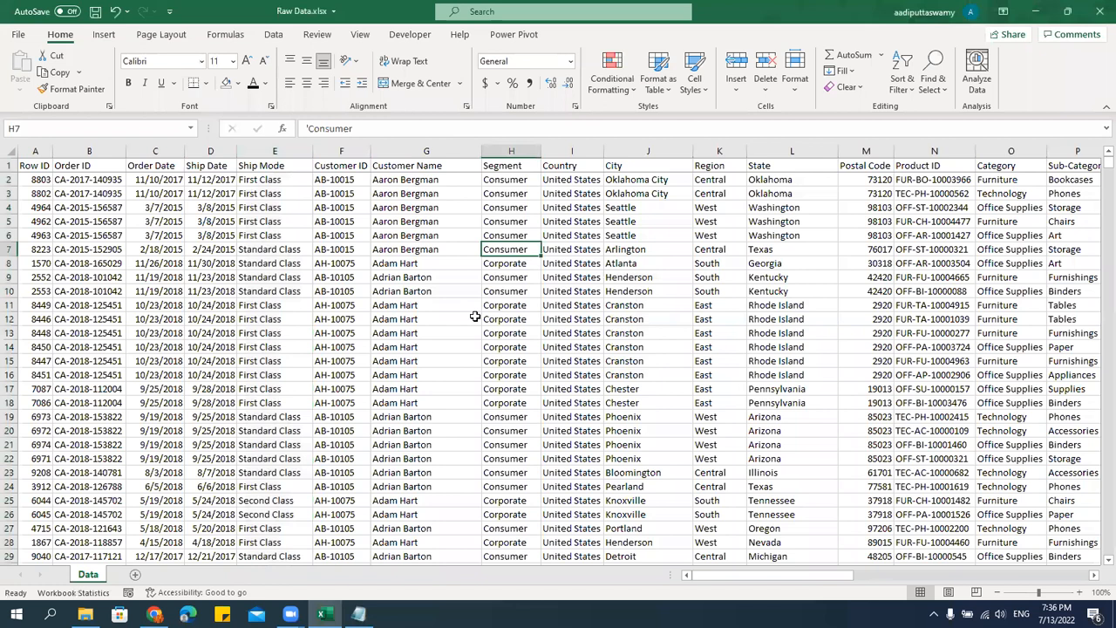
Select the whole data range from A1 and delete all existing levels from its custom sort.
{"action": "left_click", "coordinate": [49, 168]}
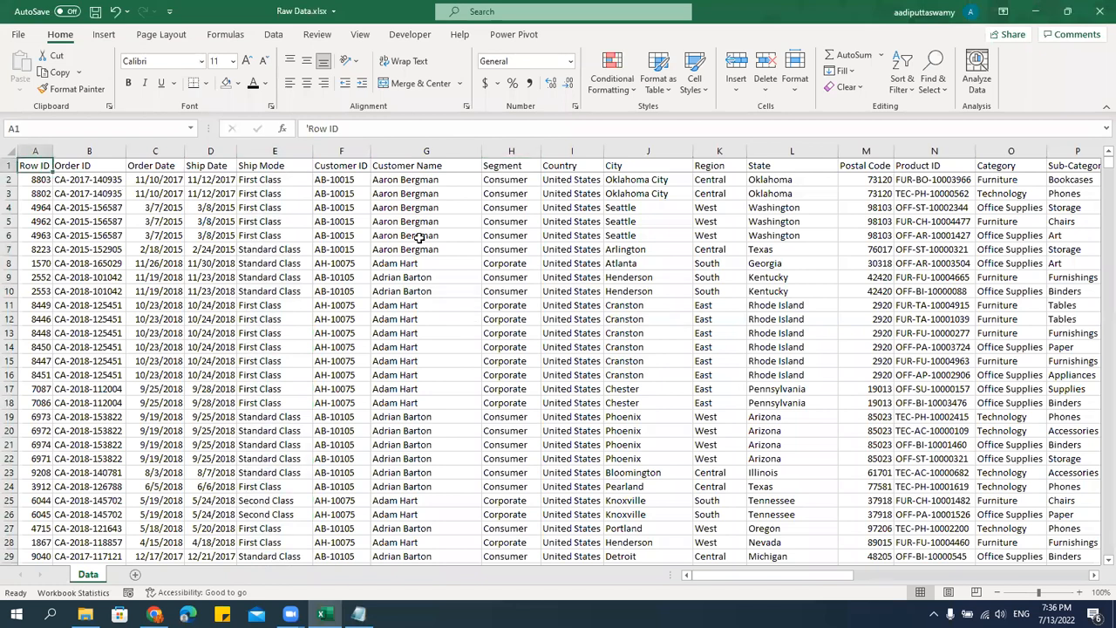
{"action": "key", "text": "ctrl+shift+Right"}
{"action": "key", "text": "ctrl+shift+Down"}
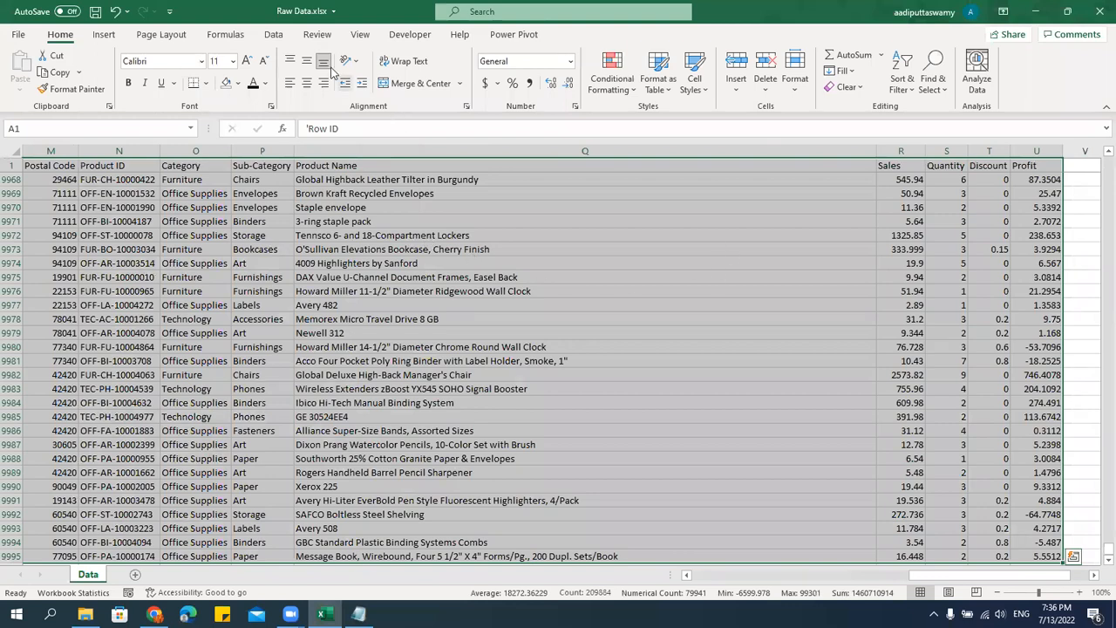
{"action": "left_click", "coordinate": [272, 40]}
{"action": "left_click", "coordinate": [543, 70]}
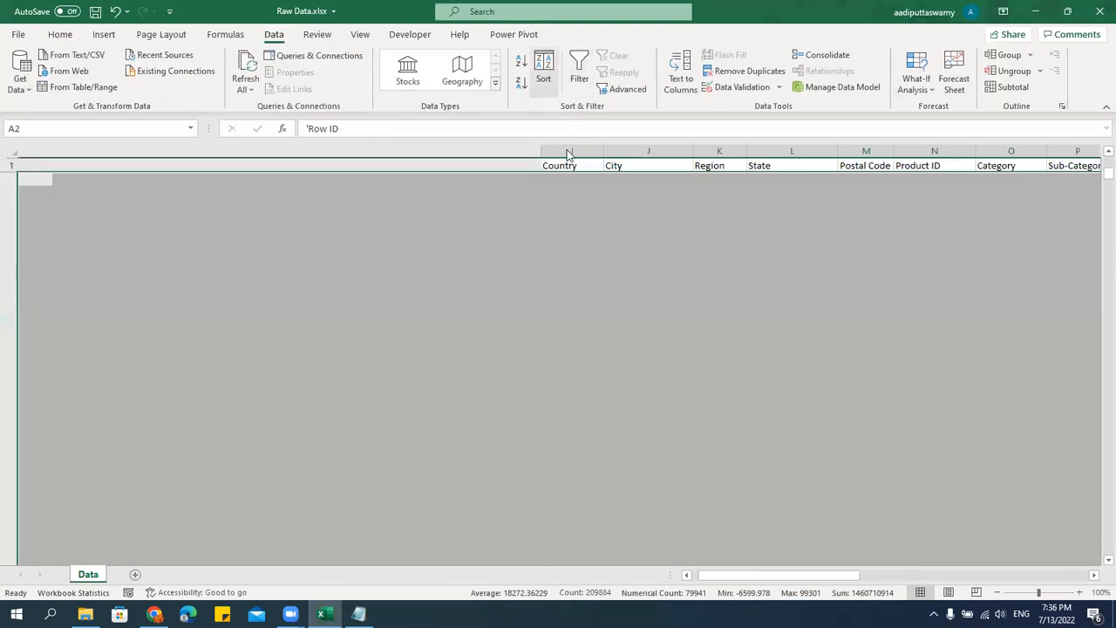
{"action": "left_click", "coordinate": [512, 233]}
{"action": "left_click", "coordinate": [513, 233]}
{"action": "left_click", "coordinate": [513, 233]}
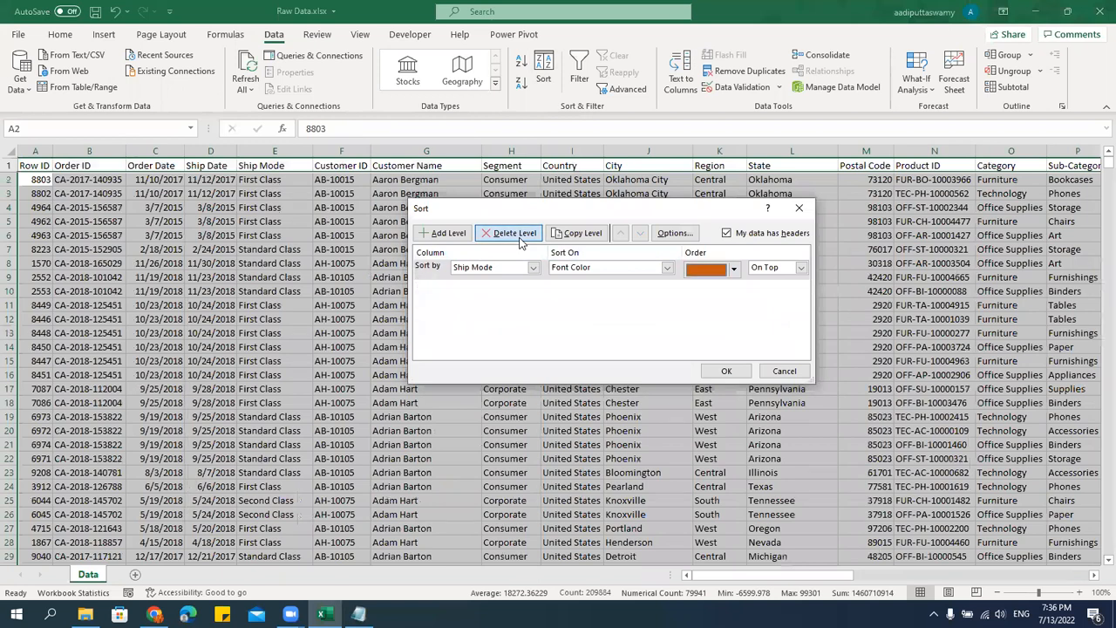
{"action": "left_click", "coordinate": [513, 233]}
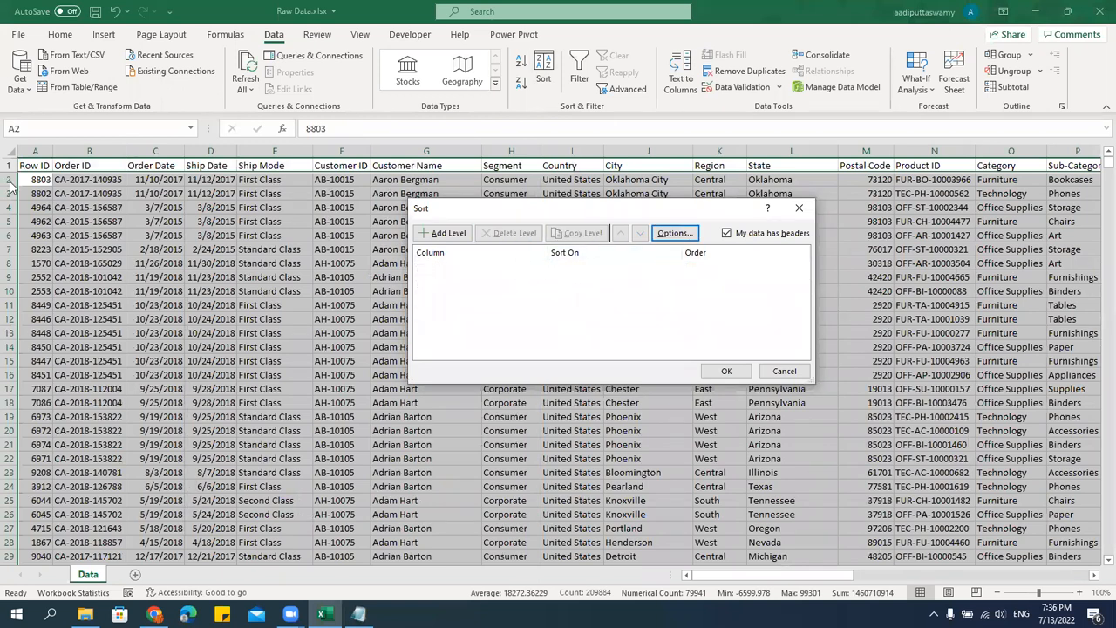
Set the custom sort's orientation to sort left to right.
{"action": "left_click", "coordinate": [669, 233]}
{"action": "left_click", "coordinate": [655, 235]}
{"action": "left_click", "coordinate": [675, 236]}
{"action": "left_click_drag", "start_coordinate": [583, 242], "coordinate": [540, 266]}
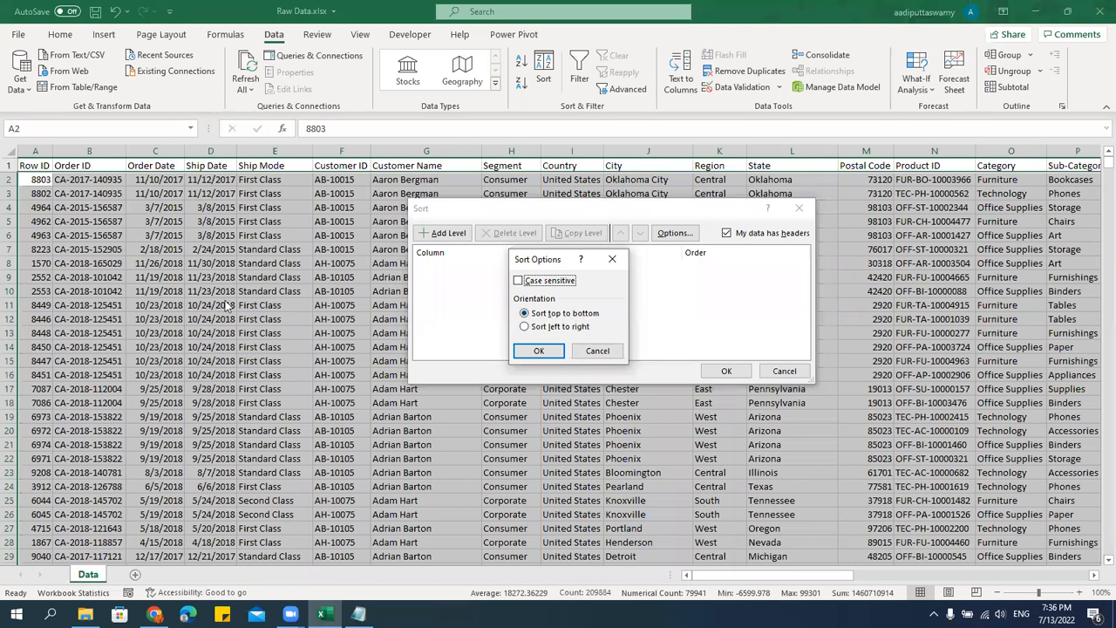
{"action": "left_click", "coordinate": [559, 329]}
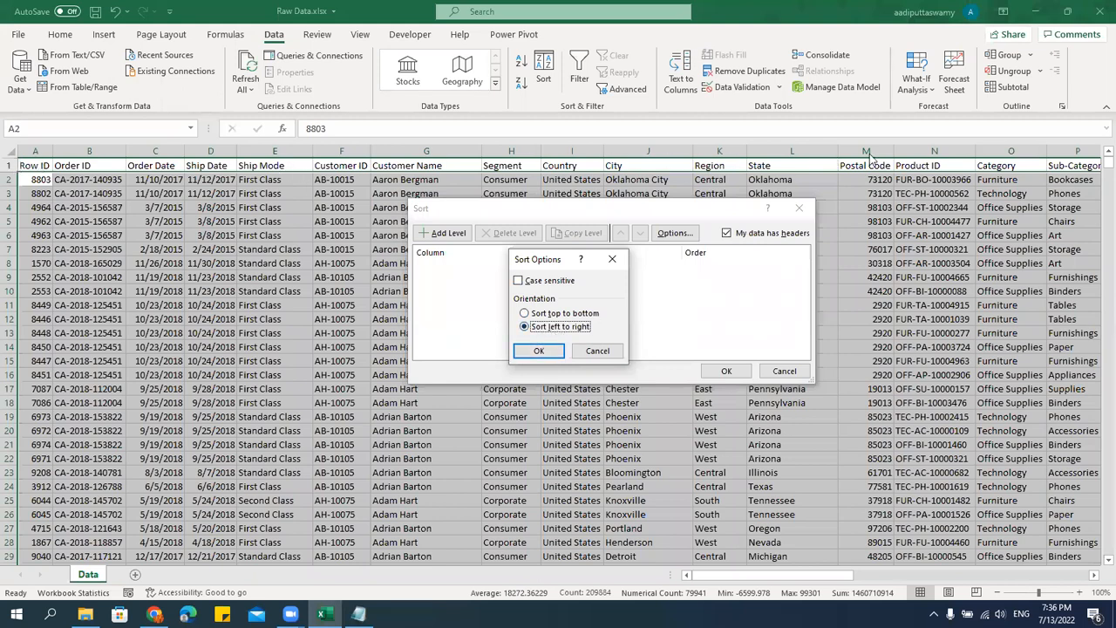
{"action": "left_click", "coordinate": [538, 350]}
Add a sort level by Row 1 on cell values in A to Z order.
{"action": "left_click", "coordinate": [445, 233]}
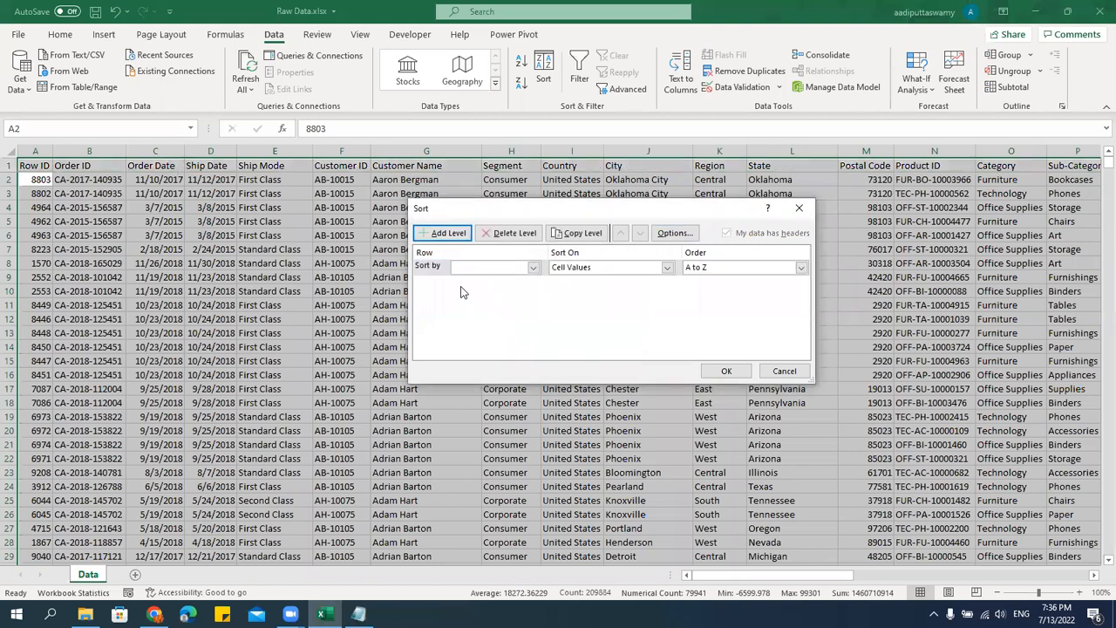
{"action": "left_click", "coordinate": [530, 268]}
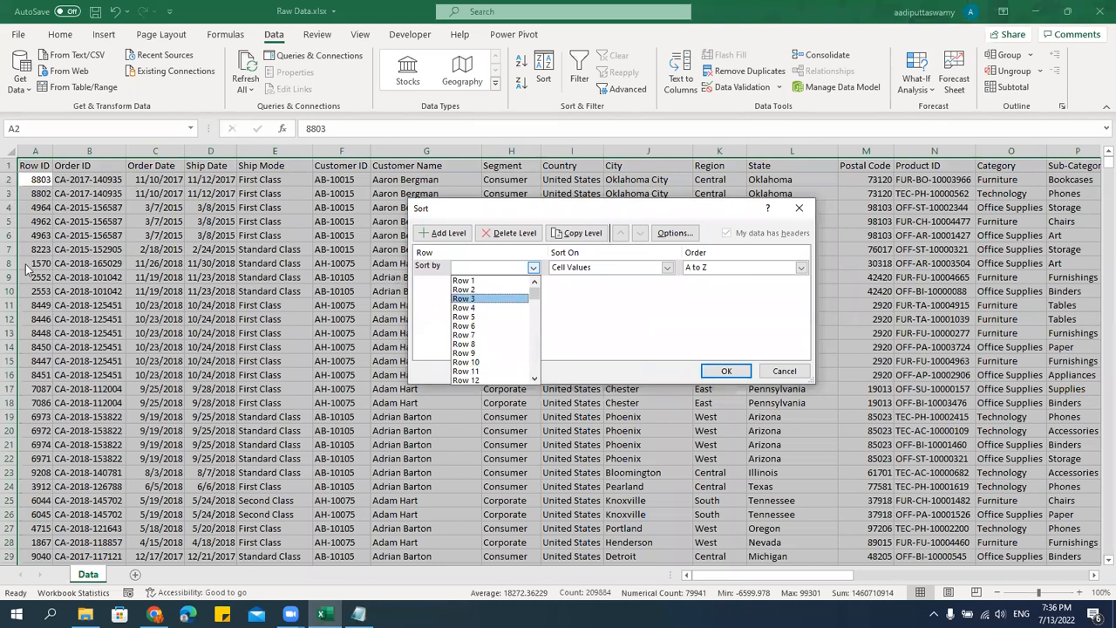
{"action": "left_click", "coordinate": [485, 281]}
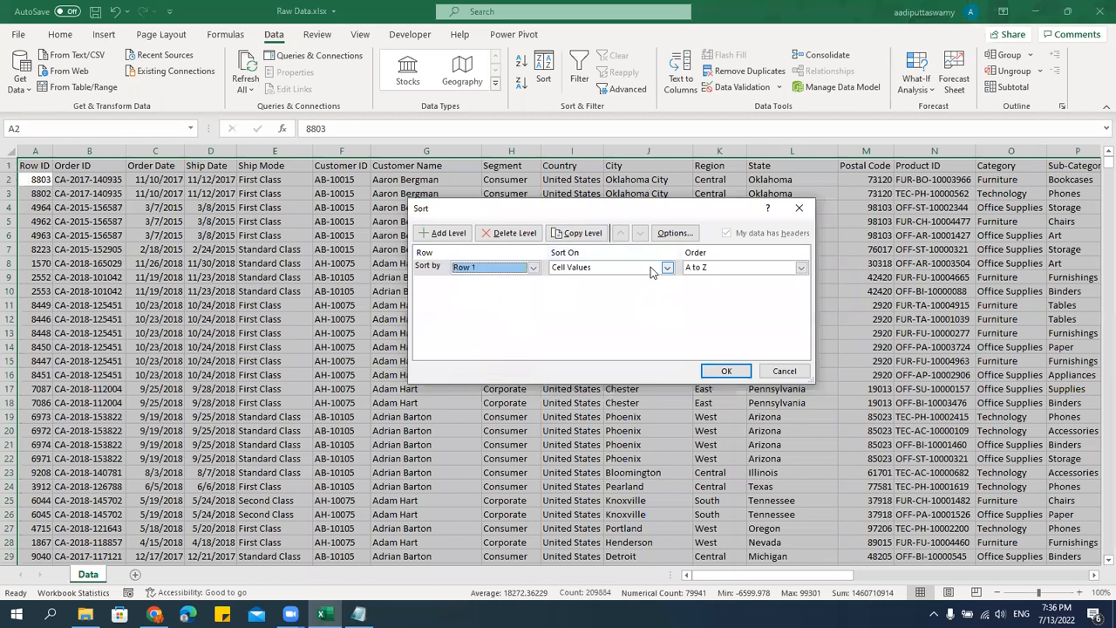
{"action": "left_click", "coordinate": [617, 268]}
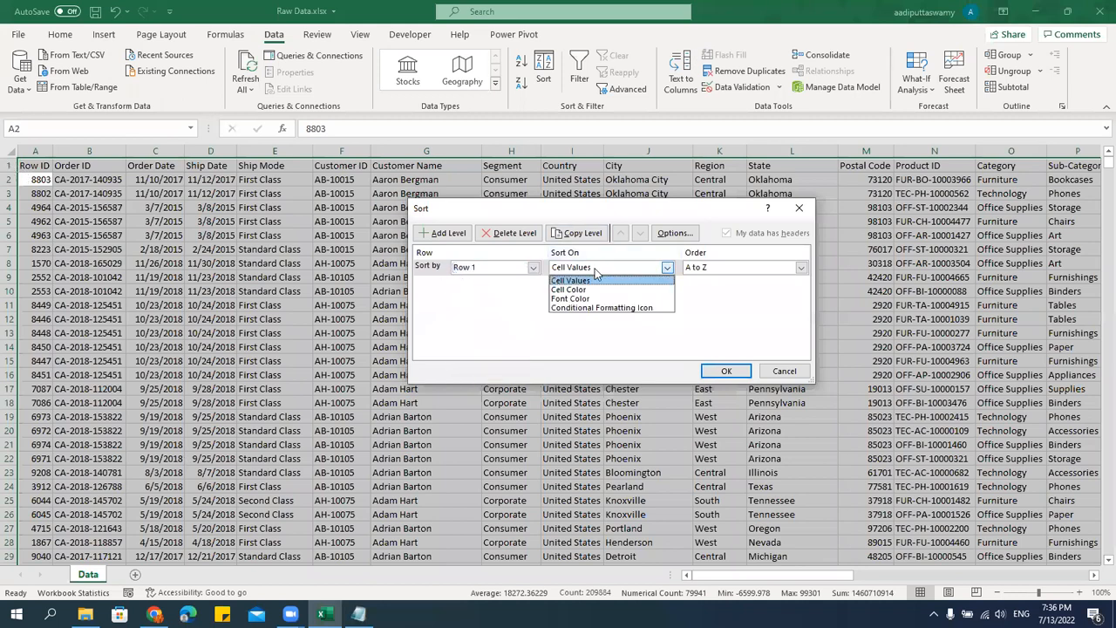
{"action": "left_click", "coordinate": [498, 314]}
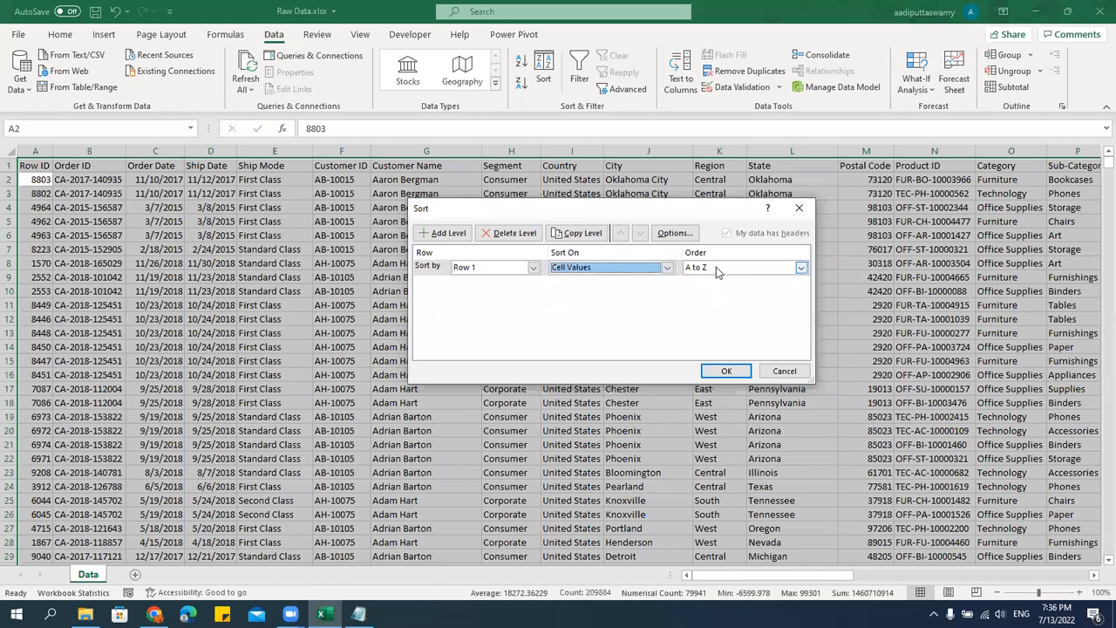
{"action": "left_click", "coordinate": [716, 267]}
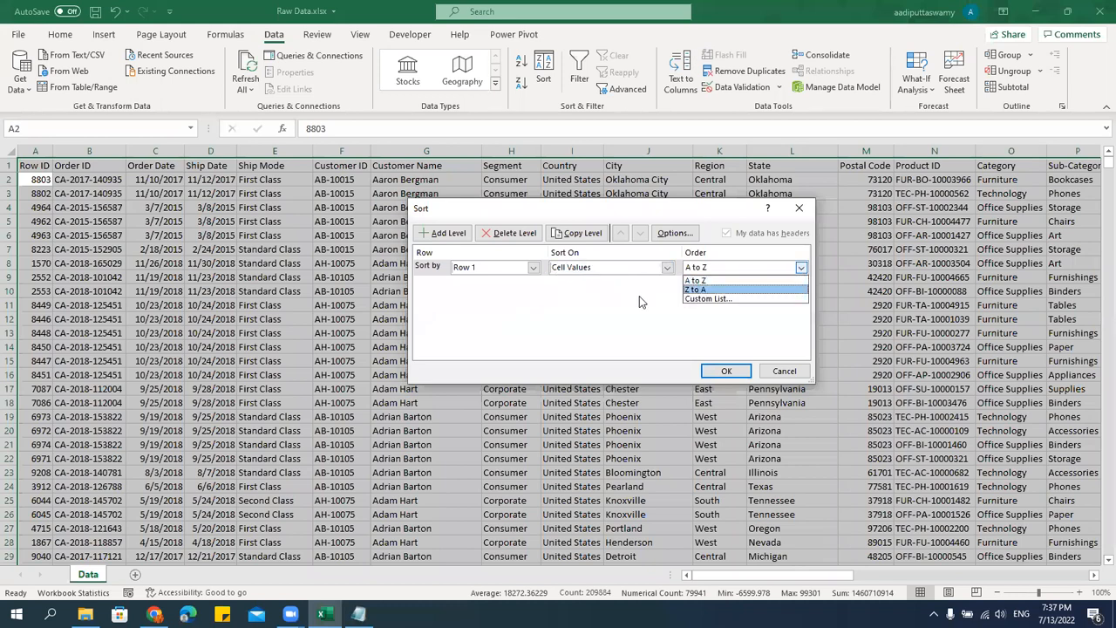
{"action": "left_click", "coordinate": [728, 277]}
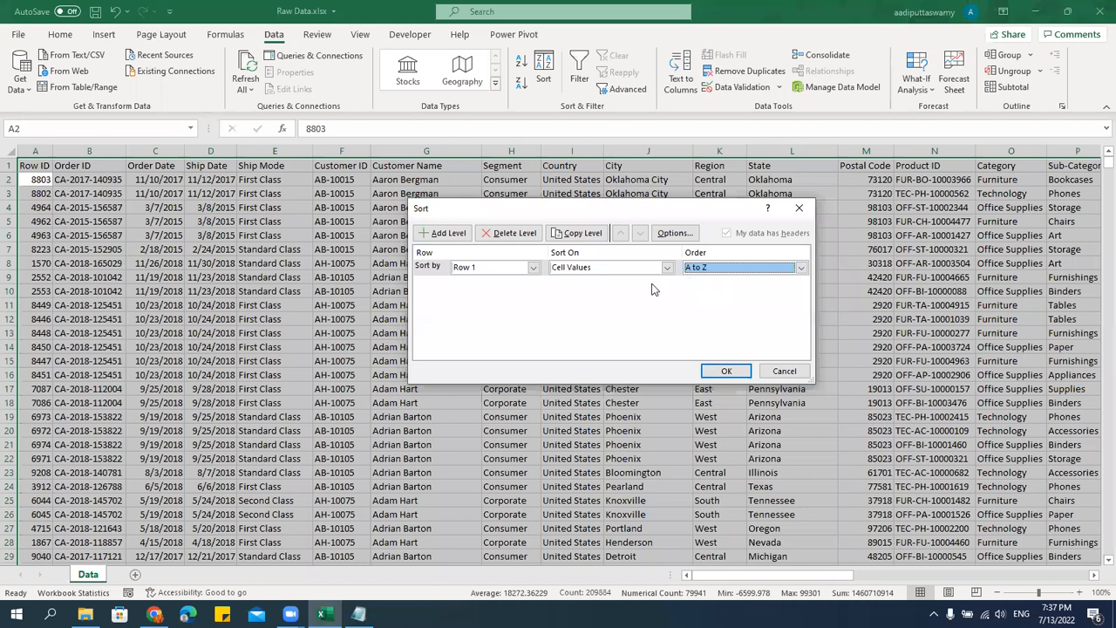
Switch the sort orientation to top to bottom and view the columns offered for sorting.
{"action": "left_click", "coordinate": [494, 273]}
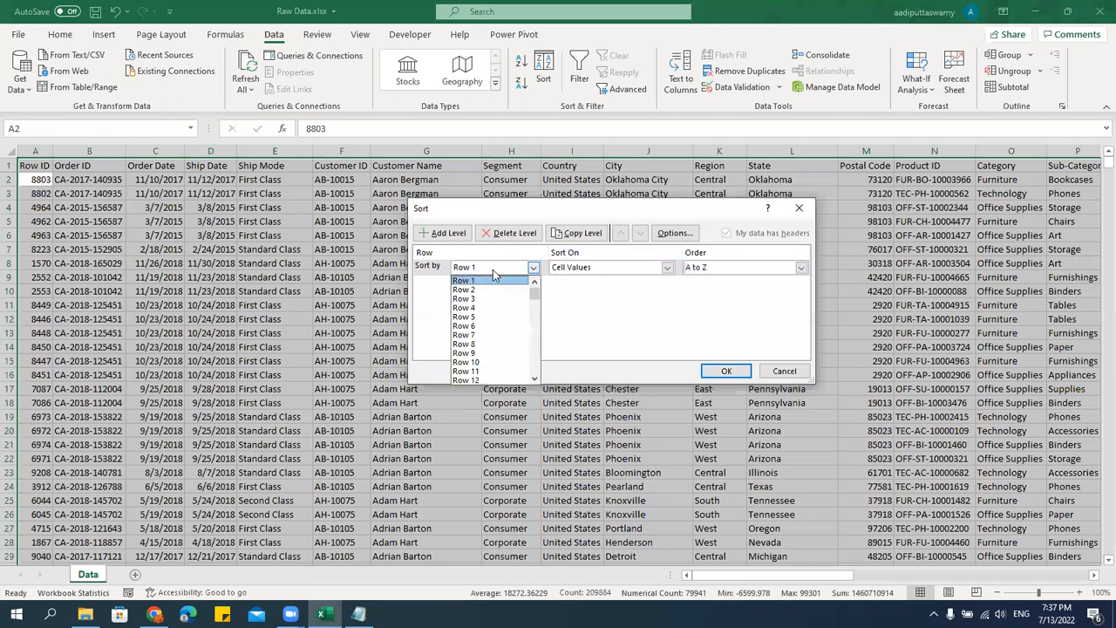
{"action": "left_click", "coordinate": [659, 320]}
{"action": "left_click", "coordinate": [674, 233]}
{"action": "left_click", "coordinate": [562, 318]}
{"action": "left_click", "coordinate": [539, 351]}
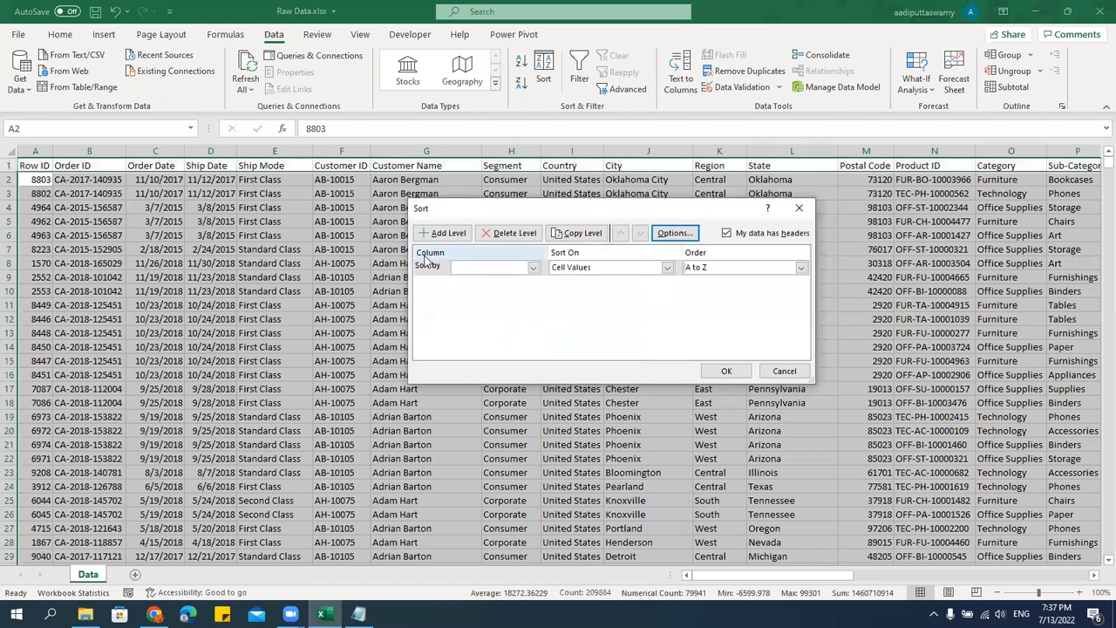
{"action": "left_click", "coordinate": [484, 271]}
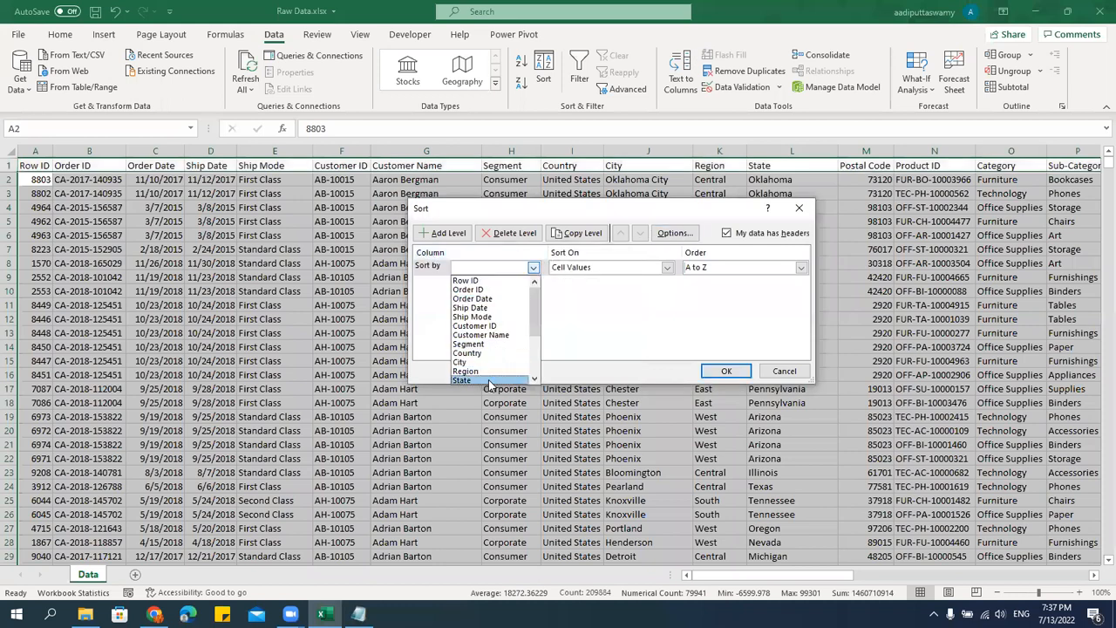
{"action": "left_click", "coordinate": [574, 318]}
Sort the data left to right by Row 1 on cell values, A to Z.
{"action": "left_click", "coordinate": [675, 233]}
{"action": "left_click", "coordinate": [558, 326]}
{"action": "left_click", "coordinate": [554, 353]}
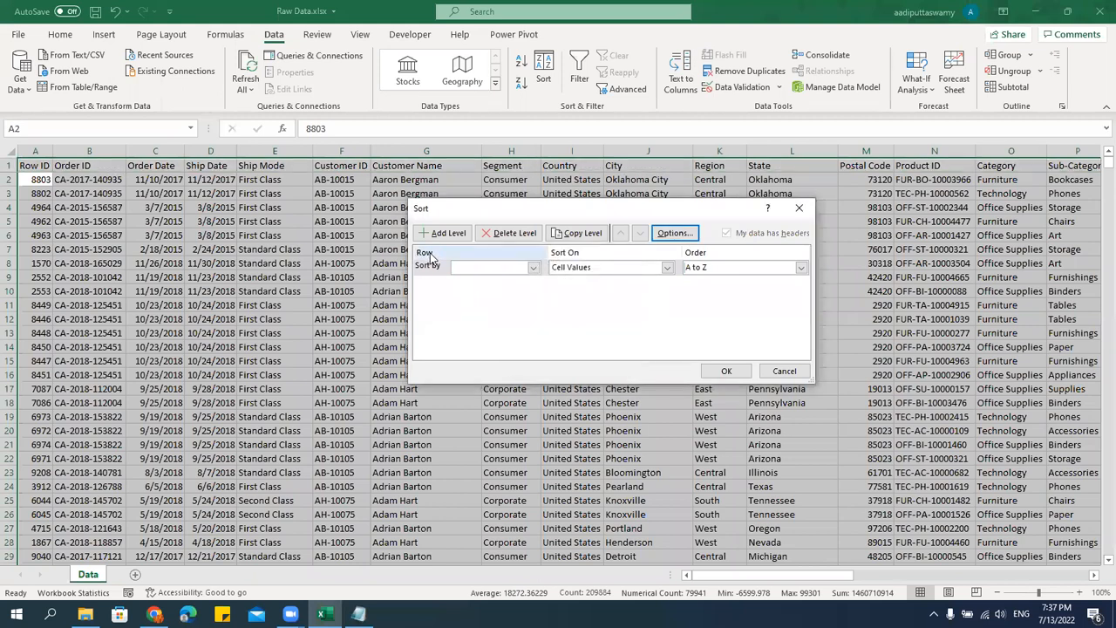
{"action": "left_click", "coordinate": [506, 268]}
{"action": "left_click", "coordinate": [502, 281]}
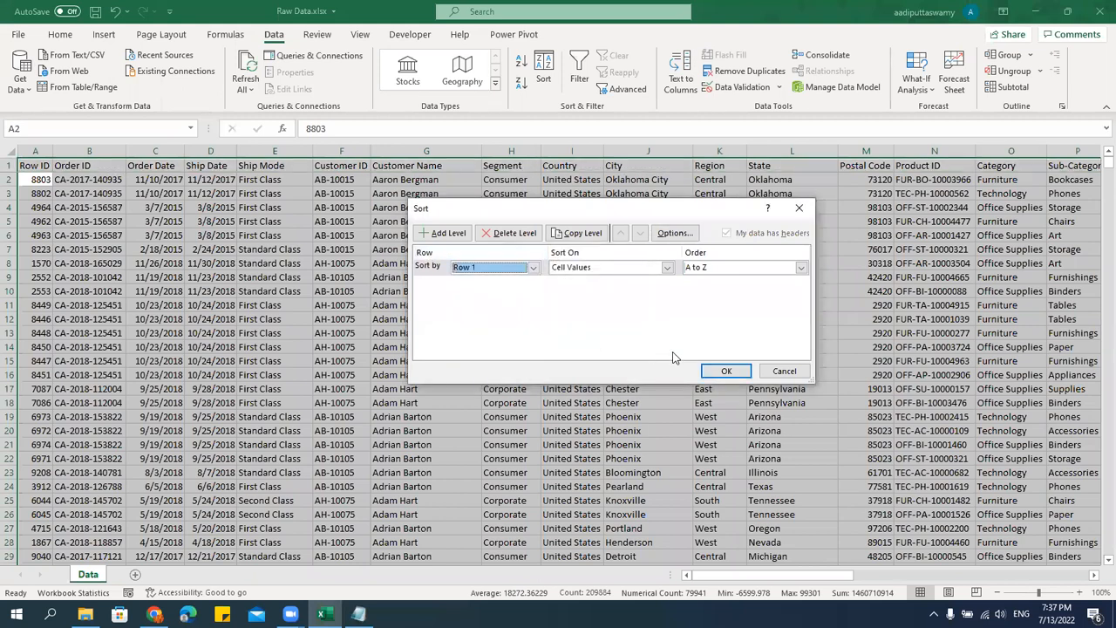
{"action": "left_click", "coordinate": [724, 371]}
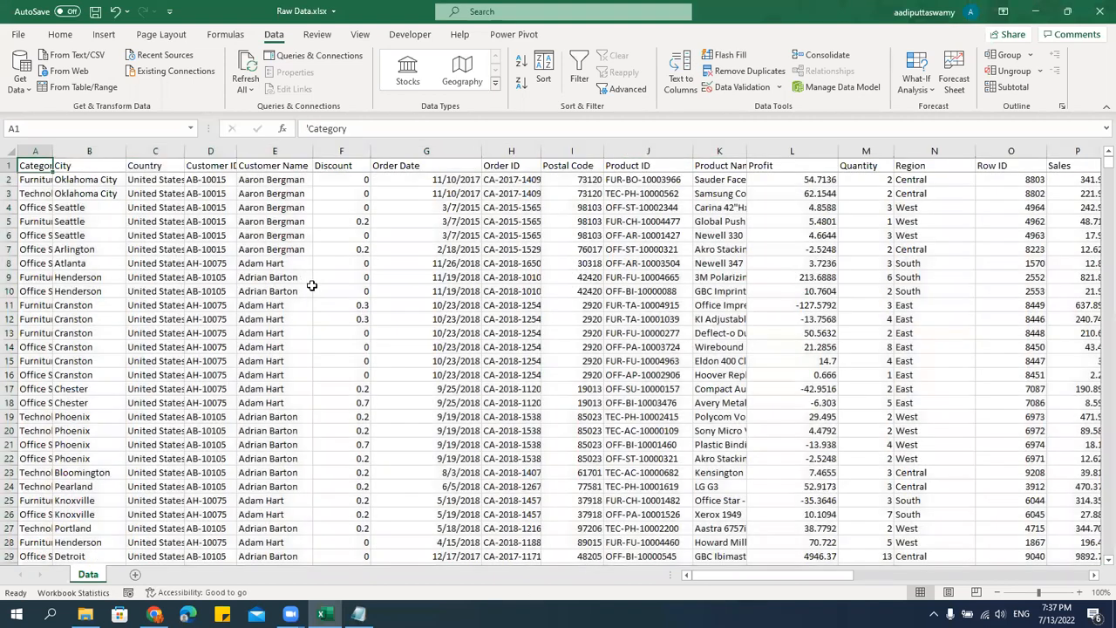
Step through the header cells in row 1 and back to examine the rearranged column order.
{"action": "key", "text": "Right"}
{"action": "key", "text": "Right"}
{"action": "key", "text": "Right"}
{"action": "key", "text": "Right"}
{"action": "key", "text": "Right"}
{"action": "key", "text": "Right"}
{"action": "key", "text": "Right"}
{"action": "key", "text": "Right"}
{"action": "key", "text": "Right"}
{"action": "key", "text": "Right"}
{"action": "key", "text": "Right"}
{"action": "key", "text": "Right"}
{"action": "key", "text": "Right"}
{"action": "key", "text": "Right"}
{"action": "key", "text": "Right"}
{"action": "key", "text": "Right"}
{"action": "key", "text": "Right"}
{"action": "key", "text": "Right"}
{"action": "key", "text": "Right"}
{"action": "key", "text": "Right"}
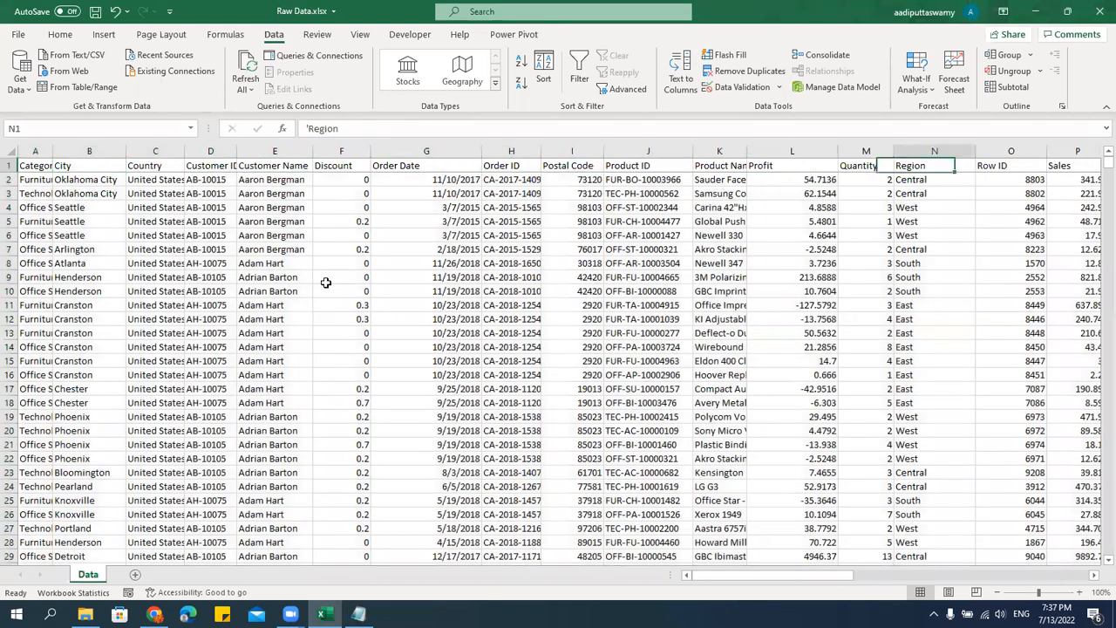
{"action": "key", "text": "Left"}
{"action": "key", "text": "Left"}
{"action": "key", "text": "Left"}
{"action": "key", "text": "Left"}
{"action": "key", "text": "Left"}
{"action": "key", "text": "Left"}
{"action": "key", "text": "Left"}
{"action": "key", "text": "Left"}
{"action": "key", "text": "Left"}
{"action": "key", "text": "Left"}
{"action": "key", "text": "Left"}
{"action": "key", "text": "Left"}
{"action": "key", "text": "Left"}
{"action": "key", "text": "Left"}
{"action": "key", "text": "Left"}
{"action": "key", "text": "Left"}
{"action": "key", "text": "Left"}
{"action": "key", "text": "Left"}
{"action": "key", "text": "Left"}
{"action": "key", "text": "Left"}
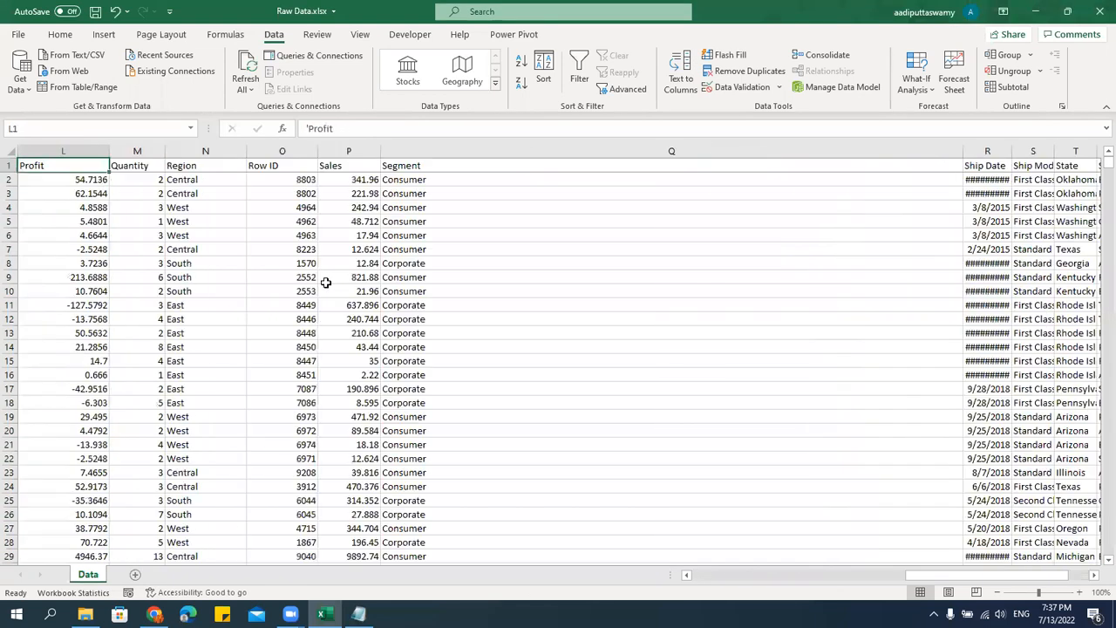
{"action": "key", "text": "Left"}
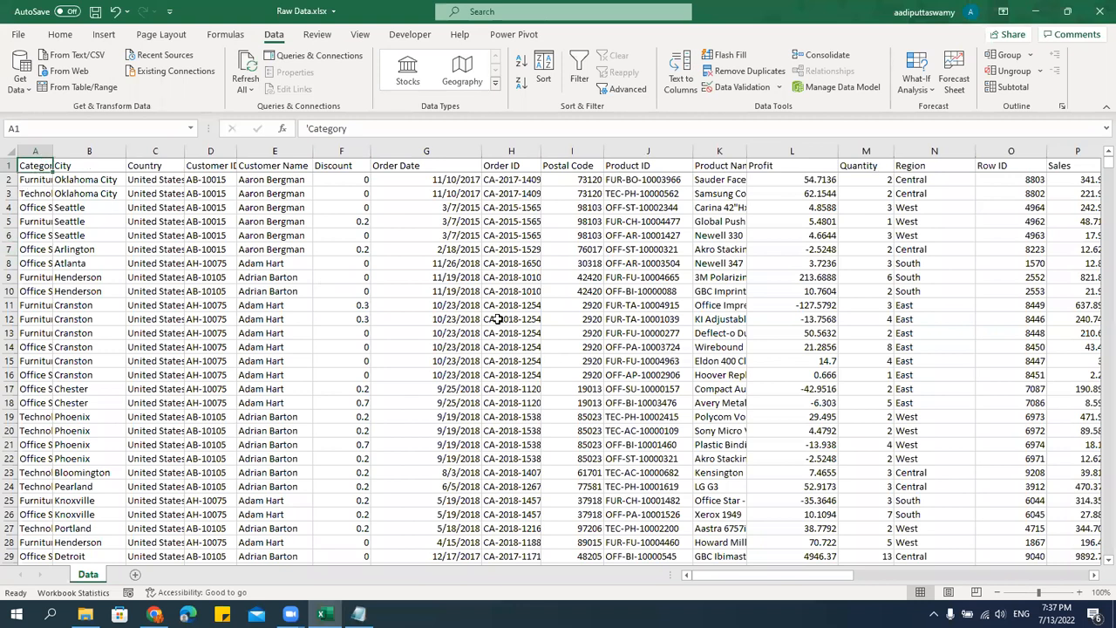
Select the Discount and Country columns and the header row to compare sorting by columns with sorting by rows.
{"action": "left_click", "coordinate": [357, 151]}
{"action": "left_click", "coordinate": [455, 262]}
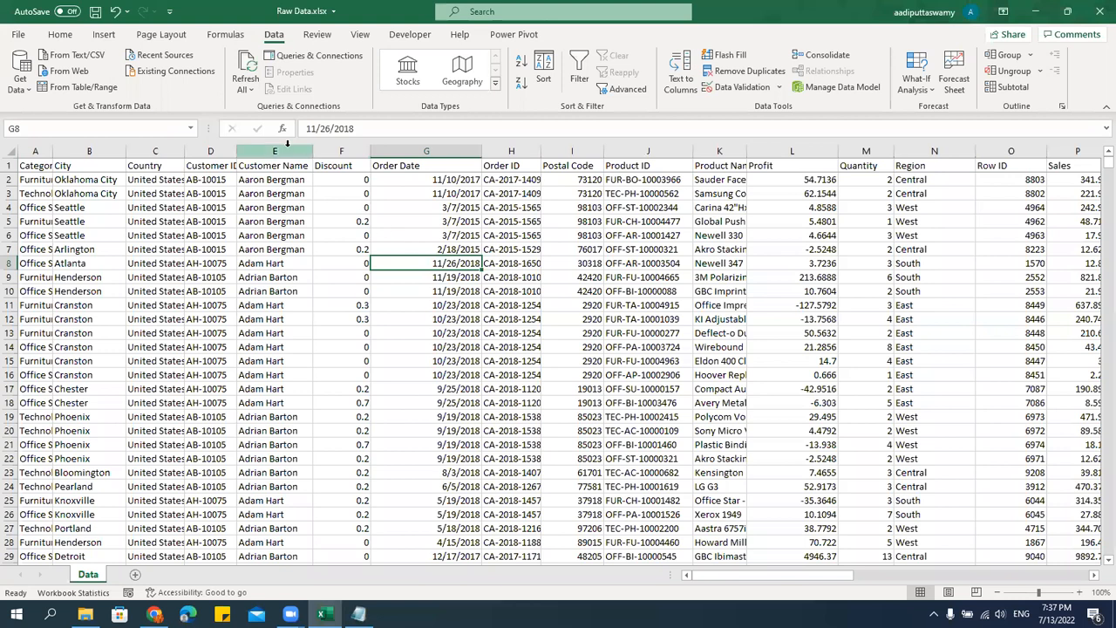
{"action": "left_click", "coordinate": [164, 182]}
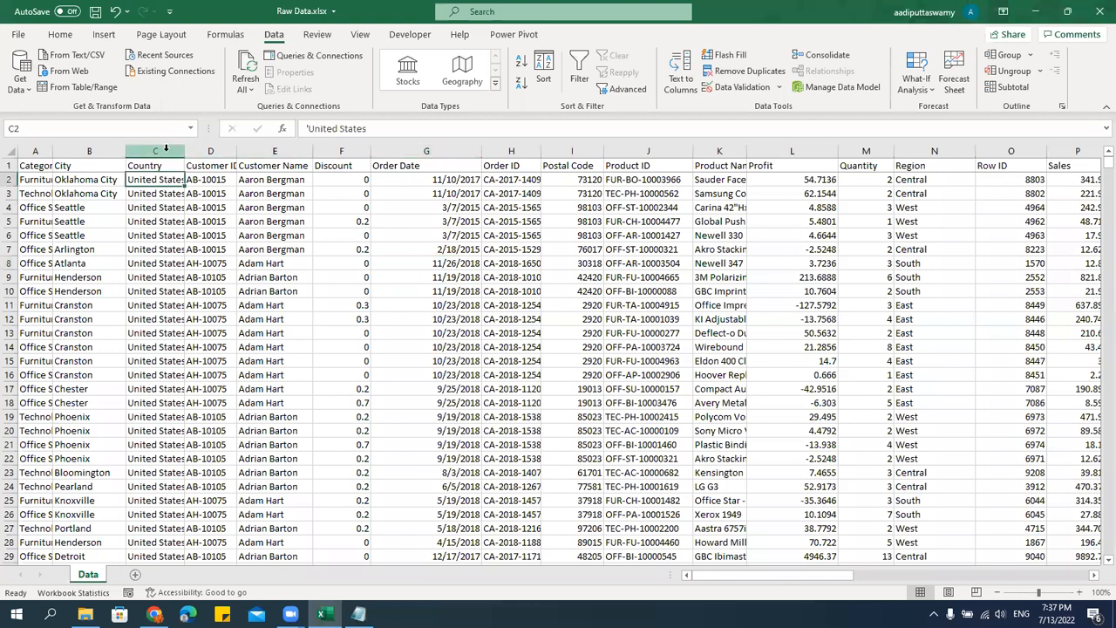
{"action": "left_click", "coordinate": [167, 150]}
{"action": "left_click", "coordinate": [11, 164]}
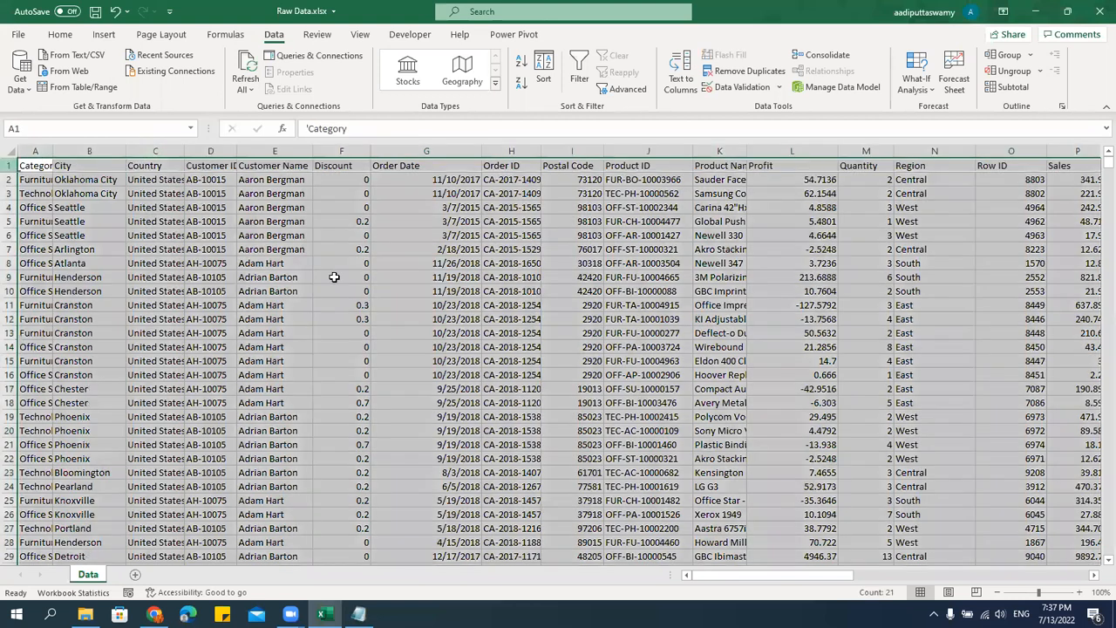
{"action": "left_click", "coordinate": [361, 293]}
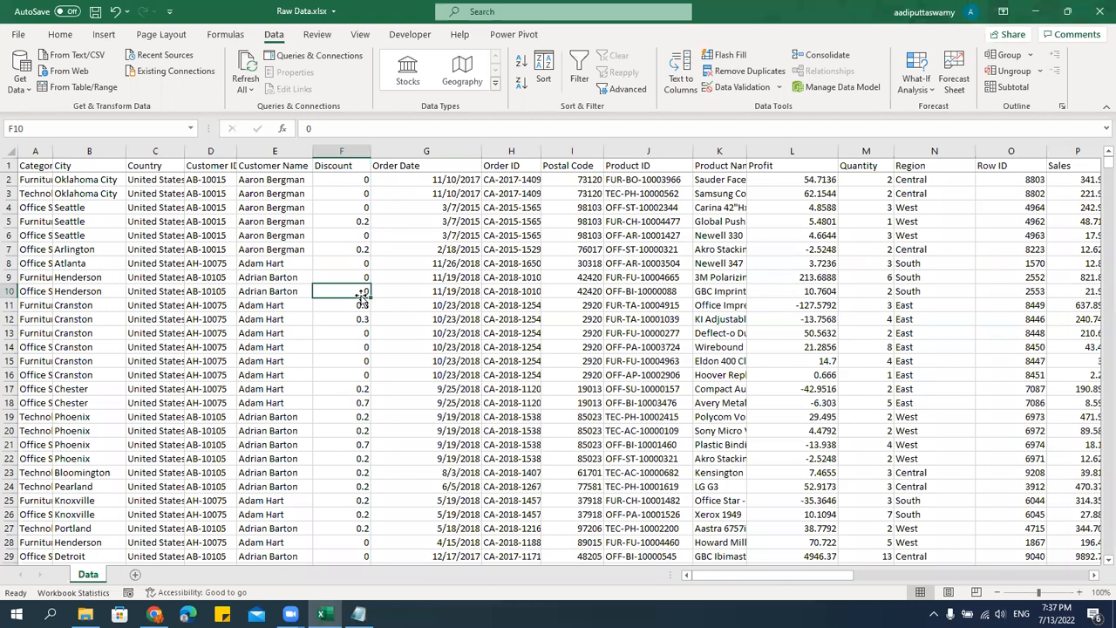
Select rows 2 to 5 one at a time, alternating with the Discount and Customer Name columns, to compare row and column contents.
{"action": "left_click", "coordinate": [7, 179]}
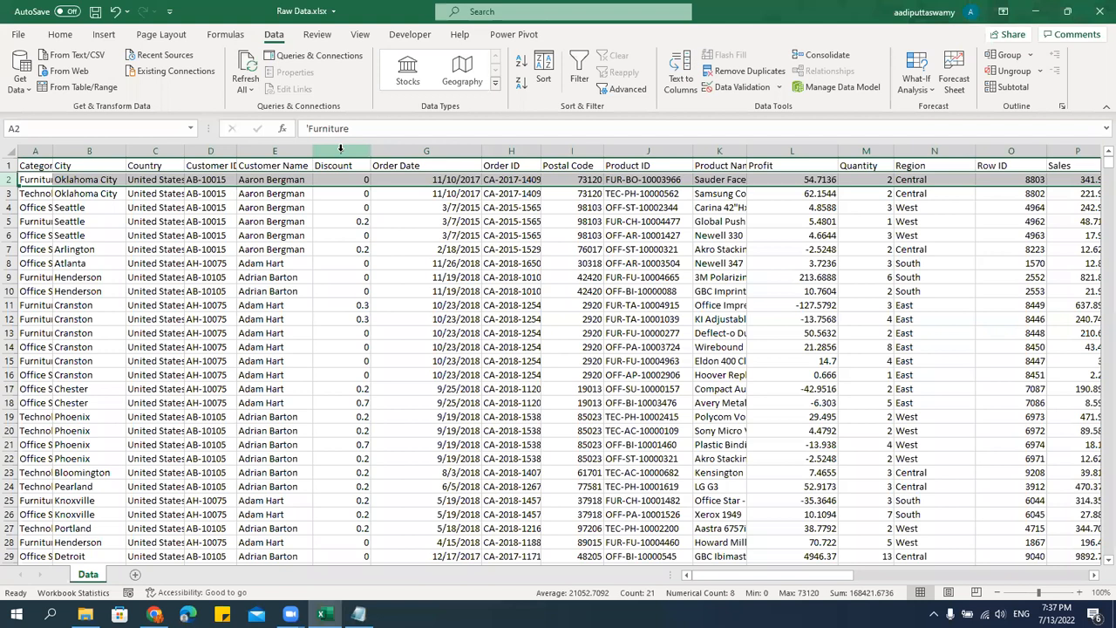
{"action": "left_click", "coordinate": [341, 151]}
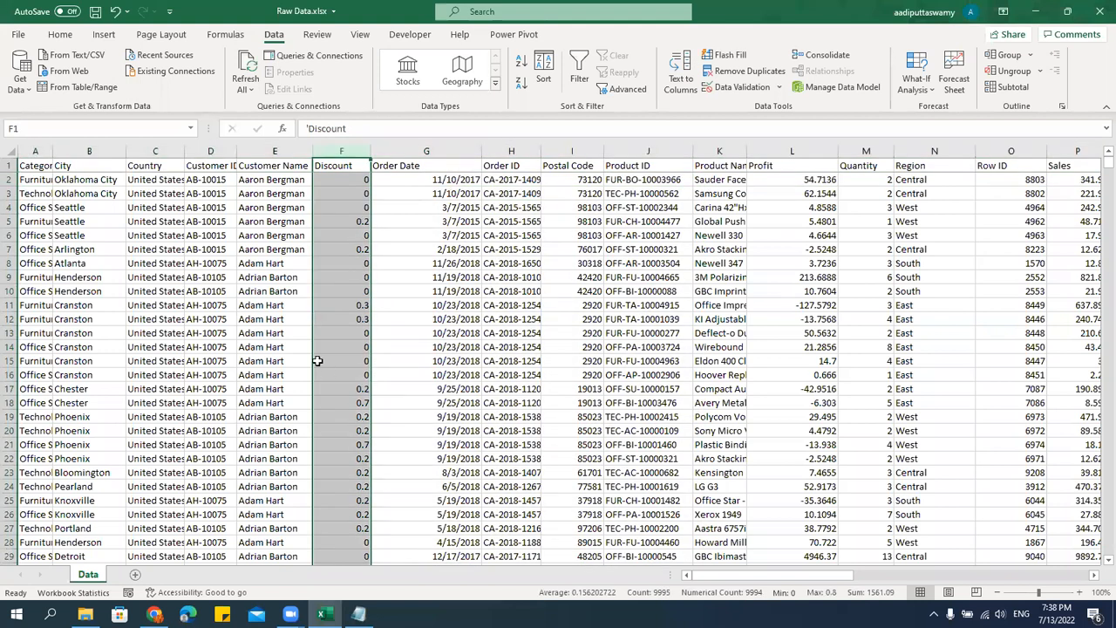
{"action": "left_click", "coordinate": [10, 193]}
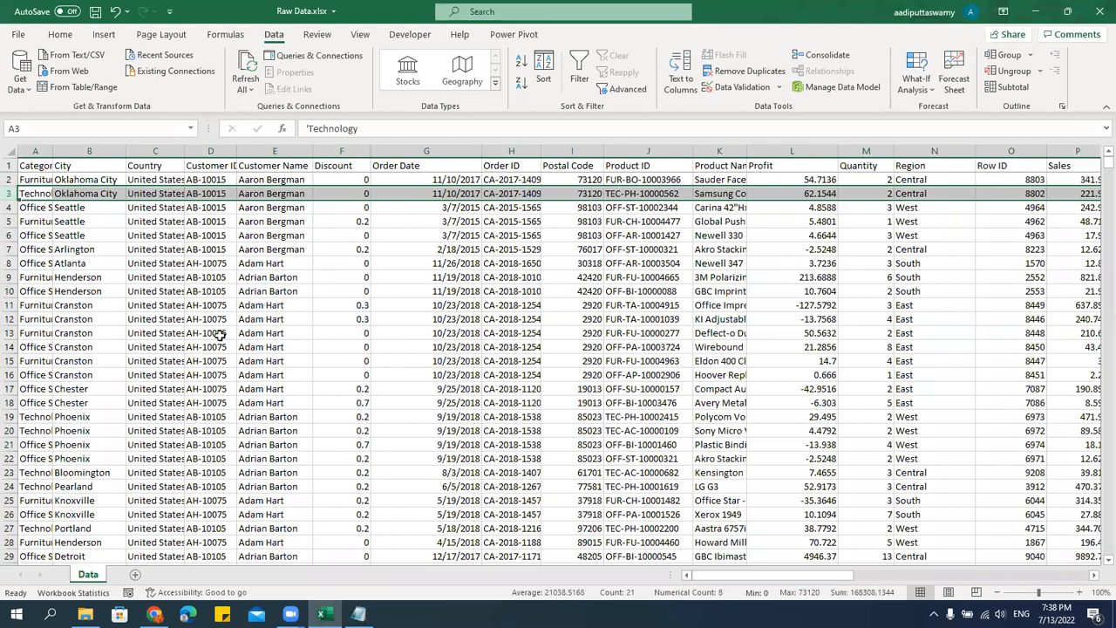
{"action": "left_click", "coordinate": [48, 195]}
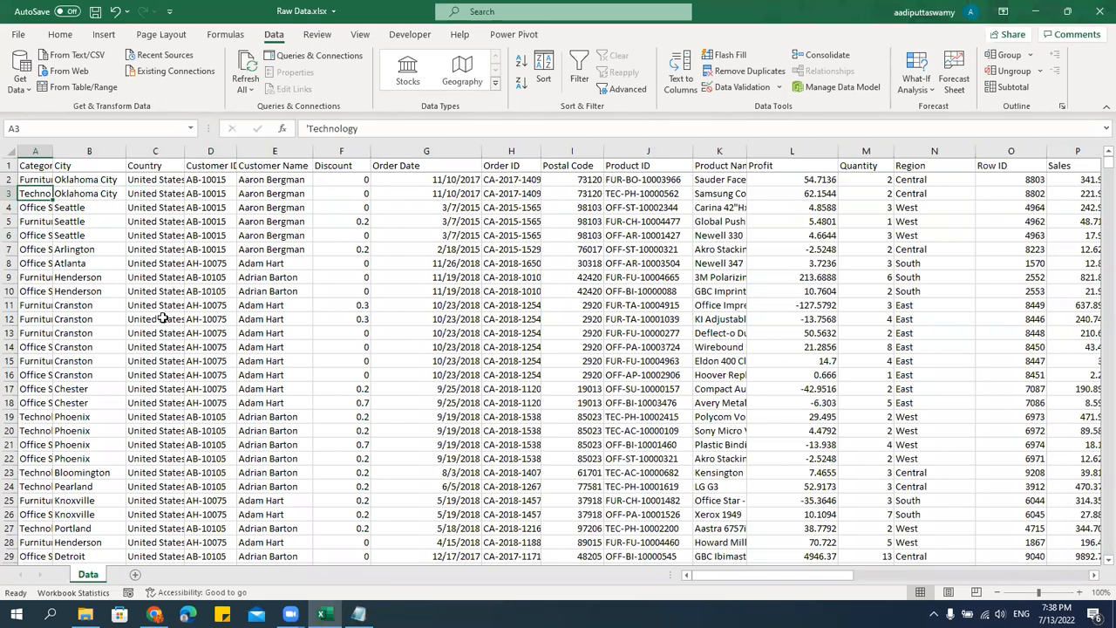
{"action": "left_click", "coordinate": [9, 207]}
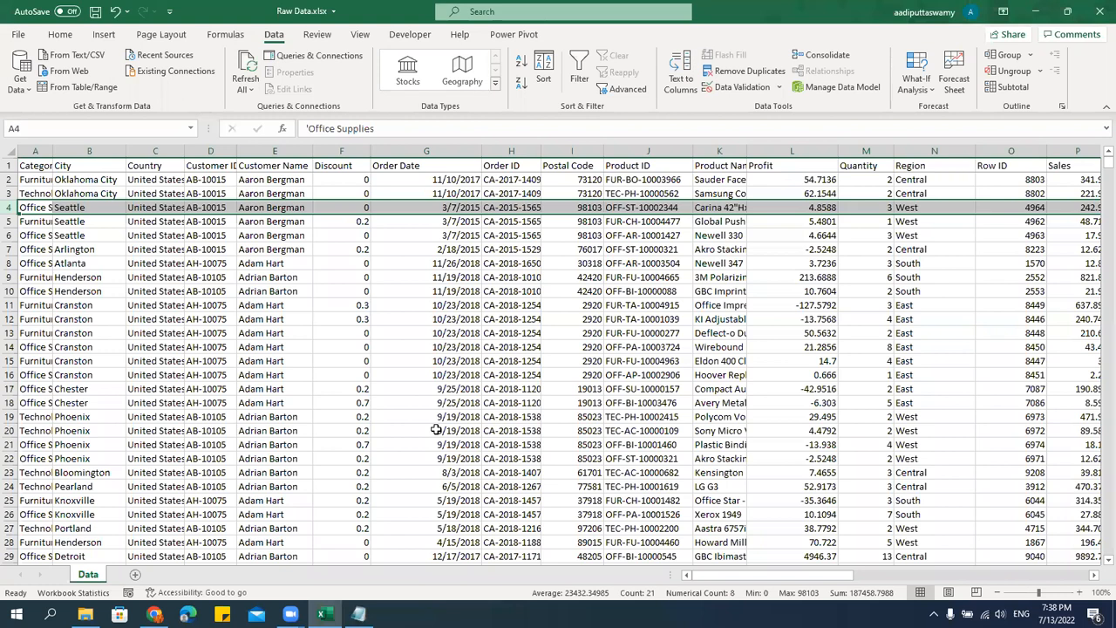
{"action": "left_click", "coordinate": [285, 162]}
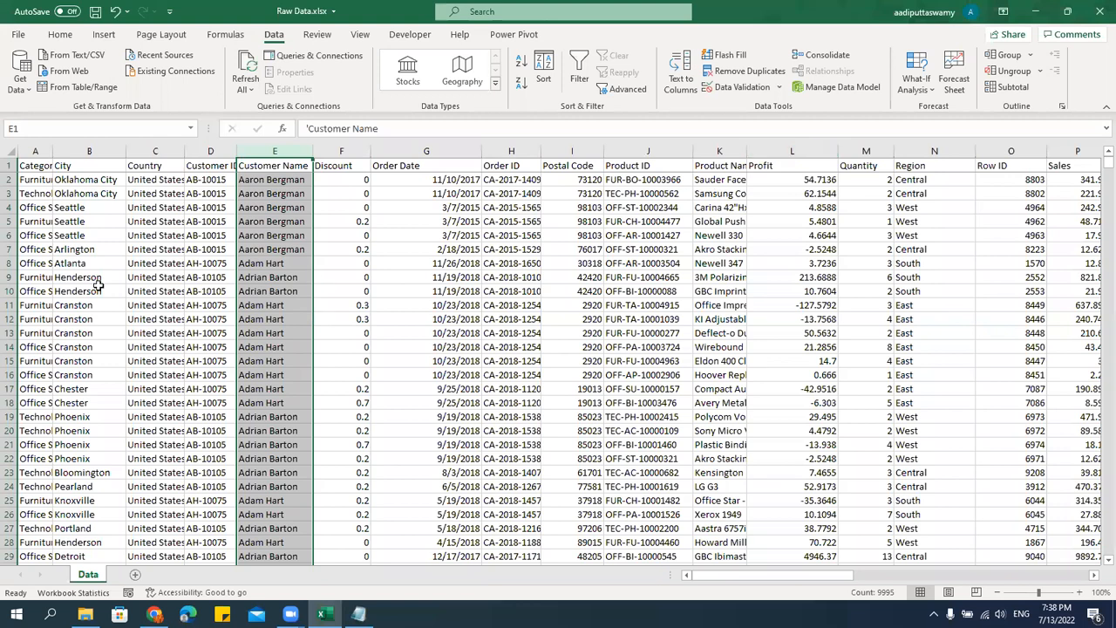
{"action": "left_click", "coordinate": [9, 221]}
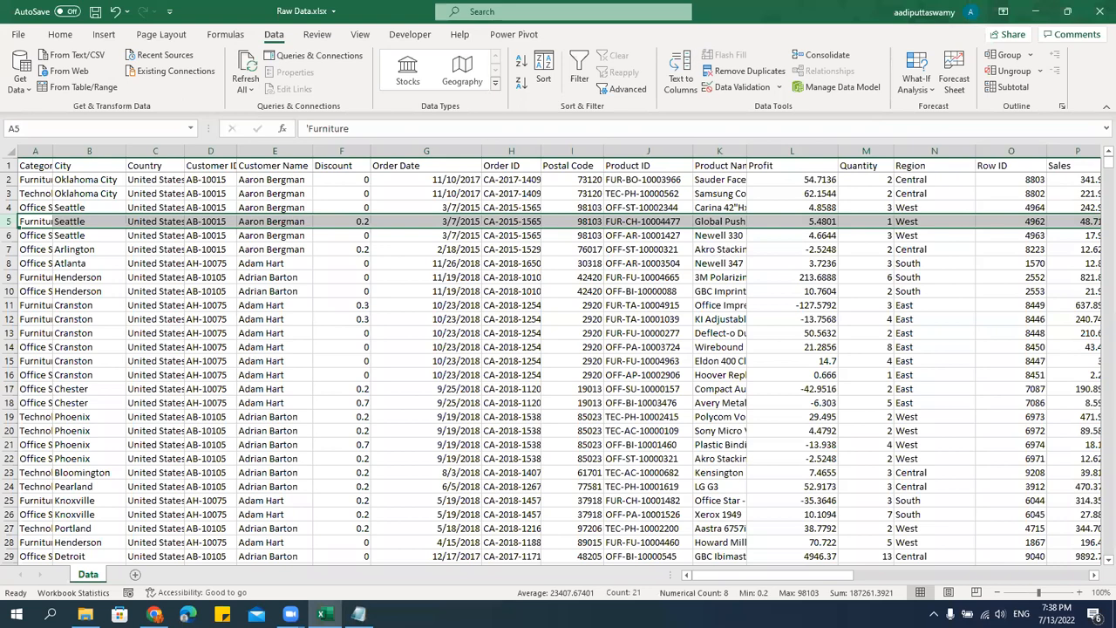
{"action": "left_click_drag", "start_coordinate": [763, 576], "coordinate": [606, 575]}
{"action": "left_click", "coordinate": [486, 290]}
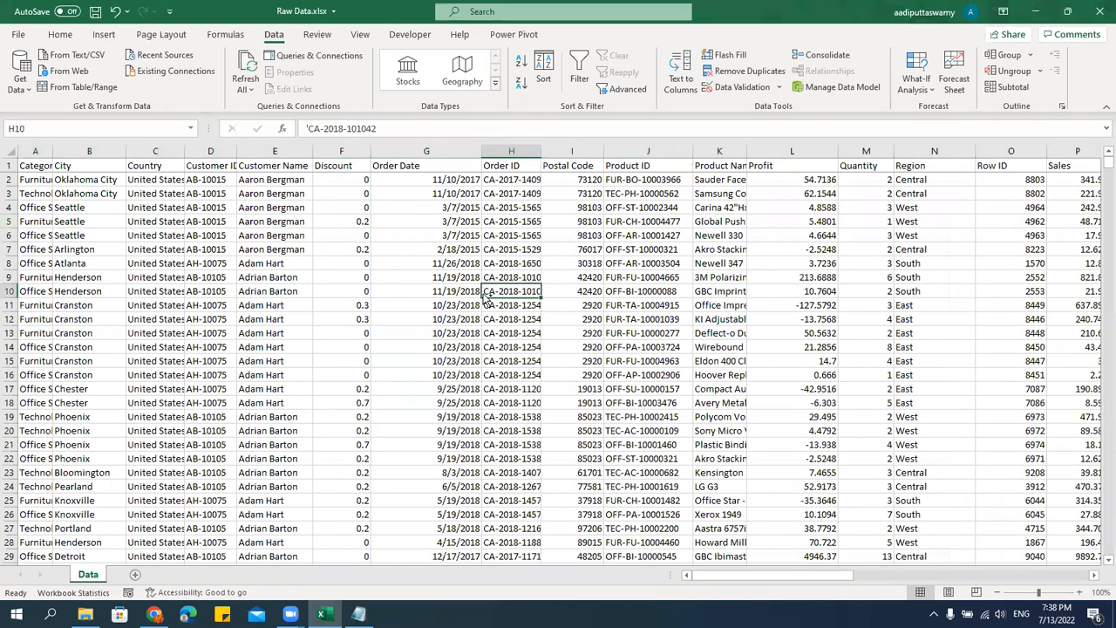
Undo the left-to-right sort of the data columns.
{"action": "key", "text": "ctrl+z"}
{"action": "left_click", "coordinate": [315, 360]}
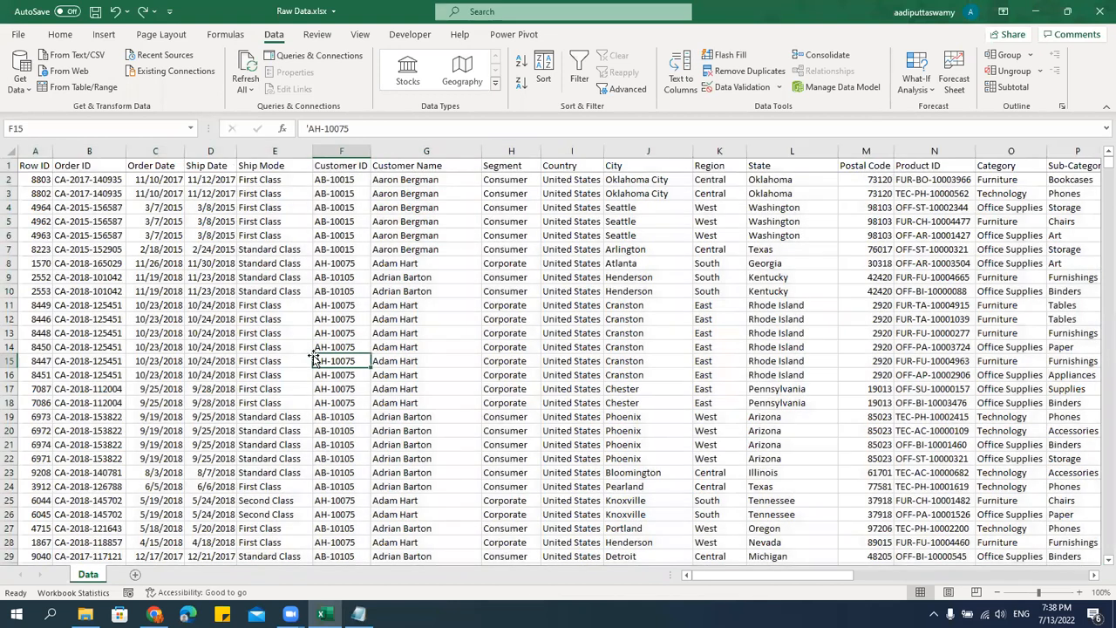
Switch to Notepad and review the Session 03 notes from the Sort section through the remaining topics.
{"action": "left_click", "coordinate": [358, 615]}
{"action": "left_click", "coordinate": [355, 439]}
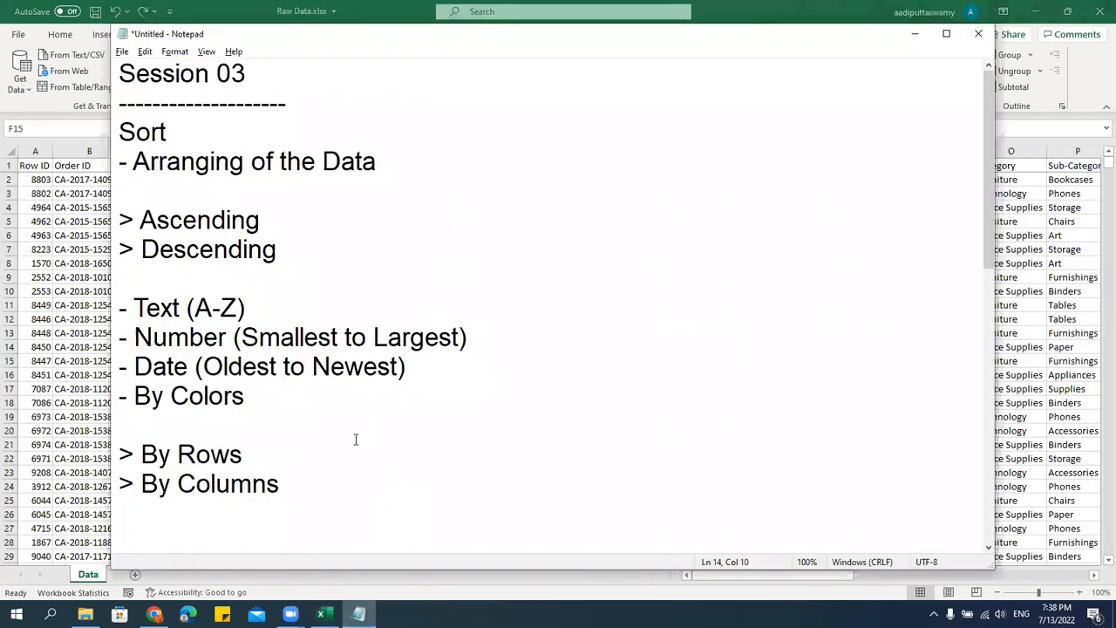
{"action": "scroll", "coordinate": [355, 439], "scroll_direction": "down", "scroll_amount": 6}
{"action": "scroll", "coordinate": [339, 349], "scroll_direction": "up", "scroll_amount": 4}
{"action": "left_click", "coordinate": [308, 318]}
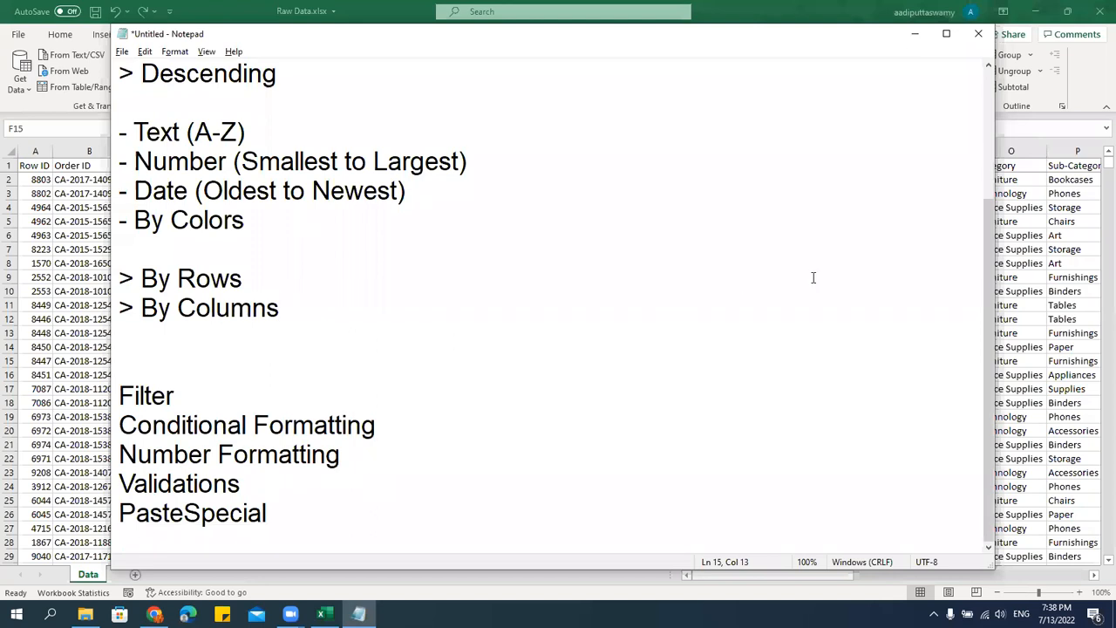
{"action": "left_click", "coordinate": [1040, 301]}
{"action": "left_click", "coordinate": [991, 302]}
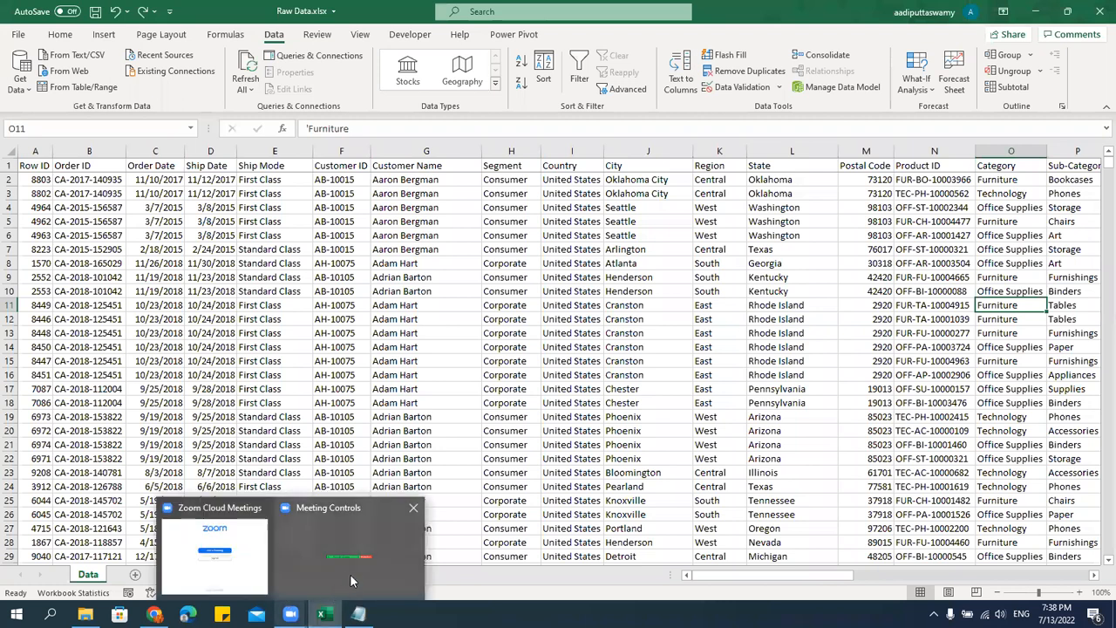
{"action": "left_click", "coordinate": [485, 375]}
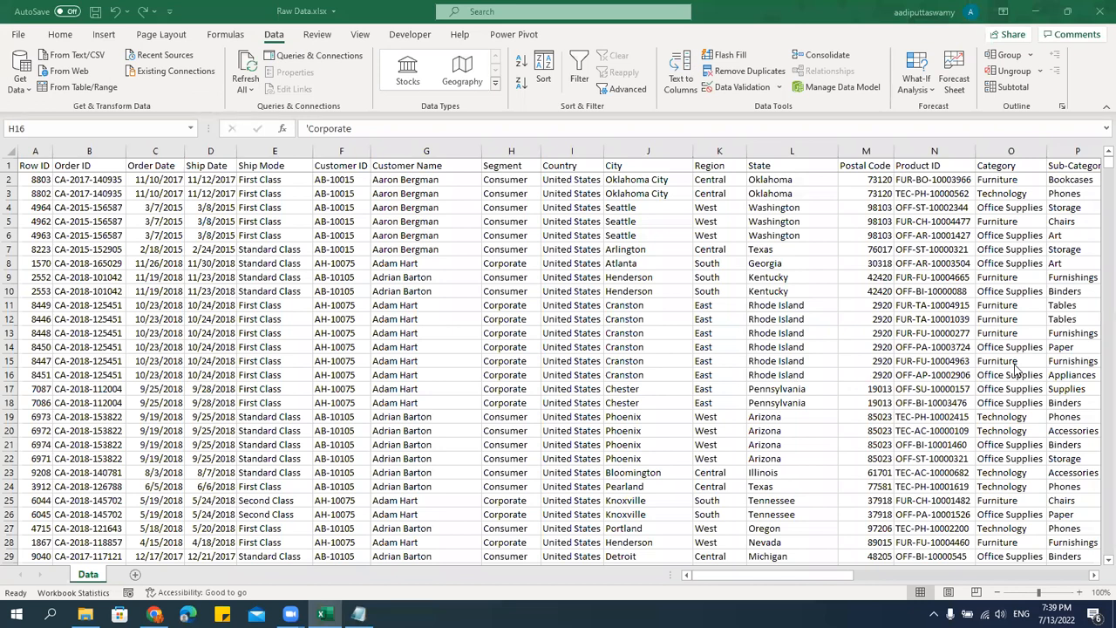
{"action": "left_click", "coordinate": [434, 193]}
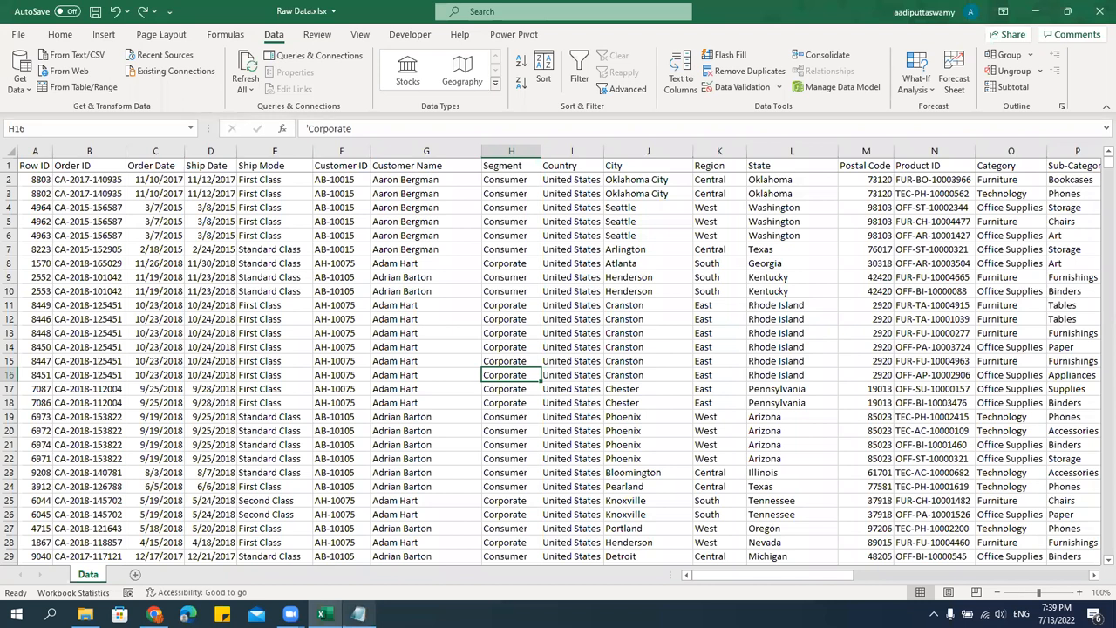
Switch to Notepad and highlight the notes from the Sort heading through By Columns to review them.
{"action": "left_click", "coordinate": [359, 614]}
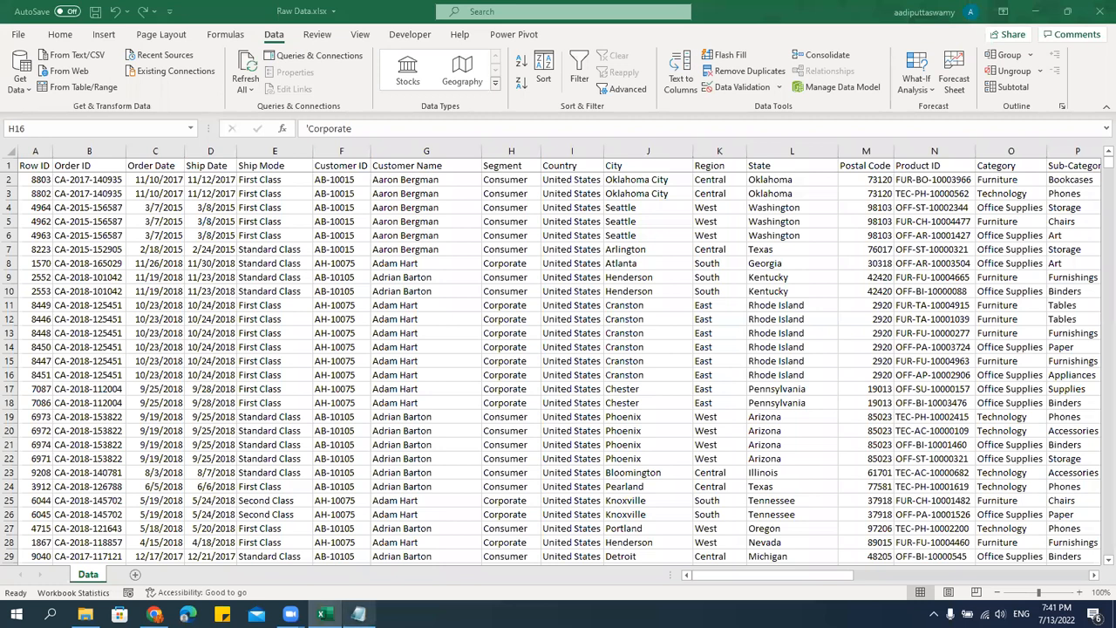
{"action": "left_click", "coordinate": [358, 614]}
{"action": "scroll", "coordinate": [388, 351], "scroll_direction": "up", "scroll_amount": 2}
{"action": "left_click_drag", "start_coordinate": [123, 131], "coordinate": [286, 494]}
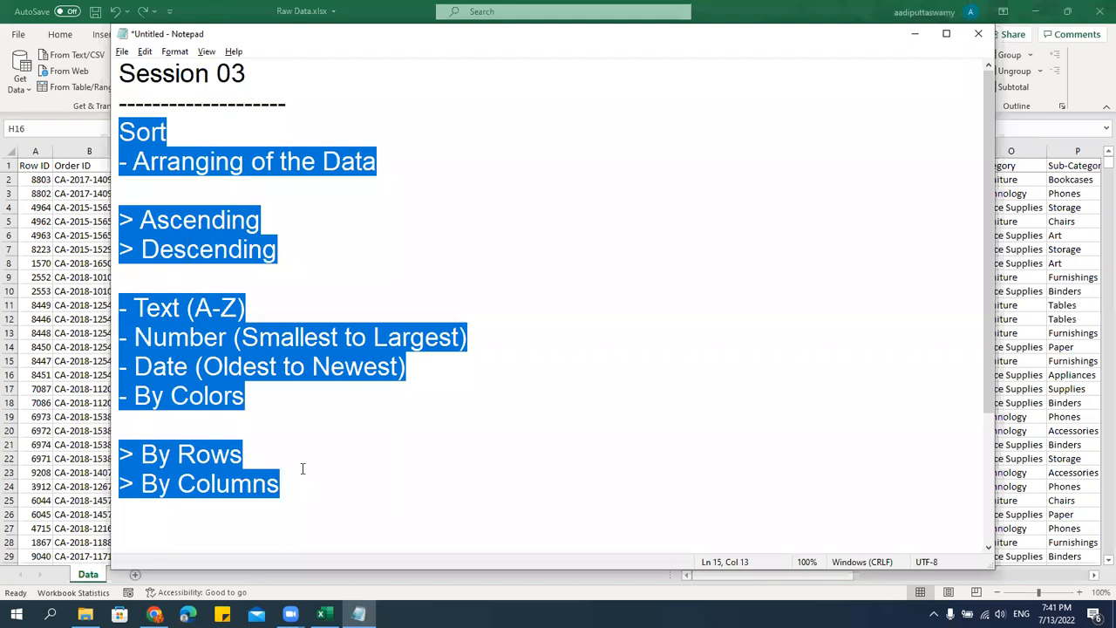
{"action": "left_click", "coordinate": [223, 425]}
{"action": "key", "text": "alt+Tab"}
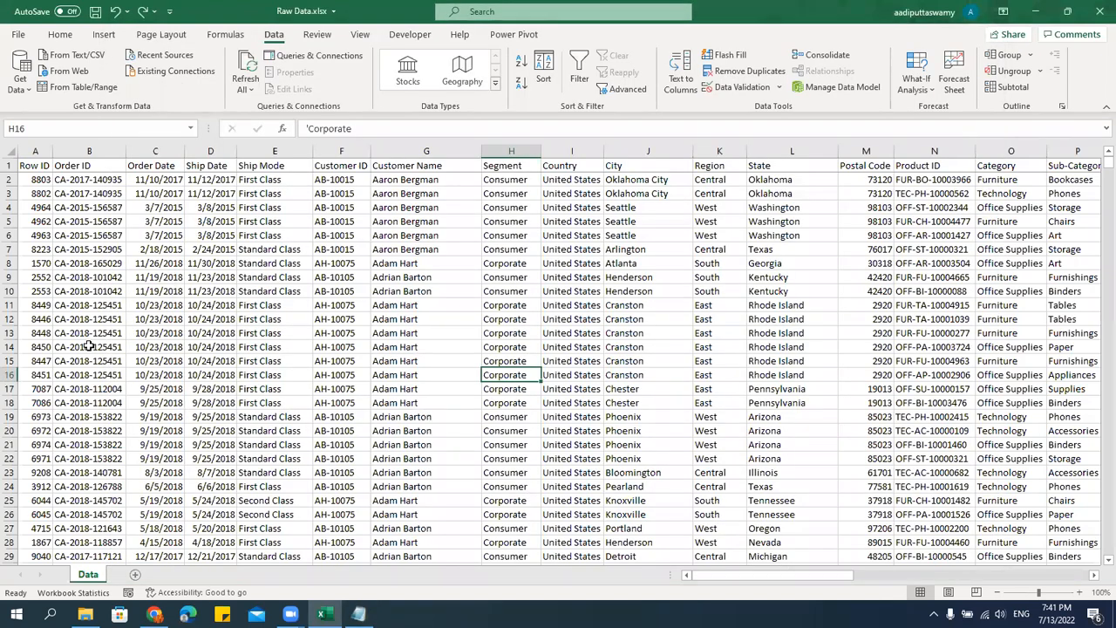
{"action": "left_click", "coordinate": [301, 235]}
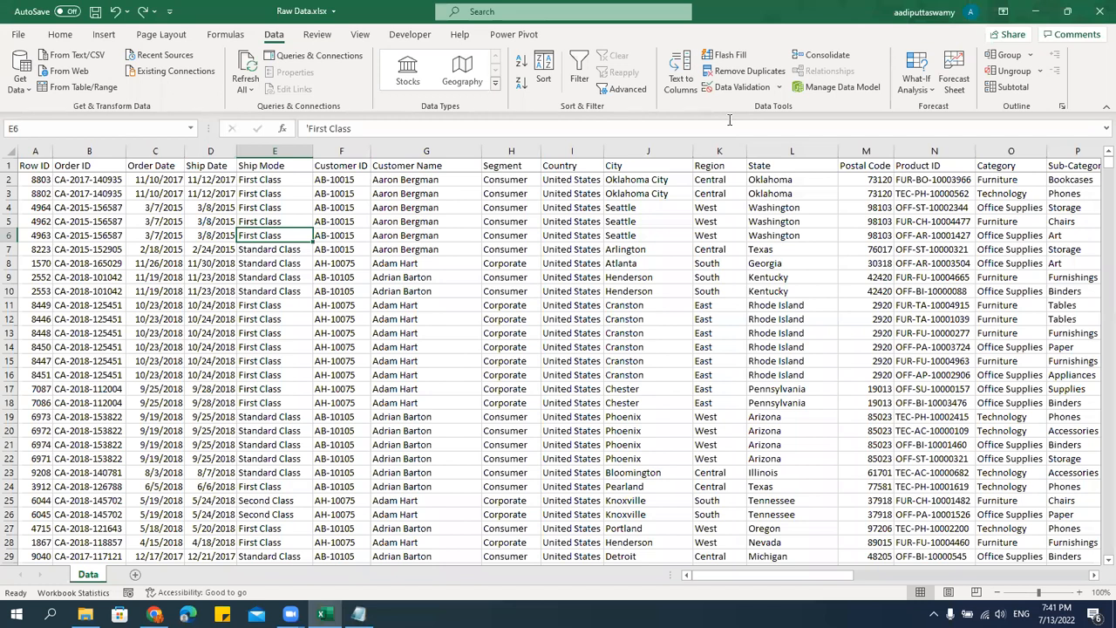
{"action": "left_click", "coordinate": [669, 290]}
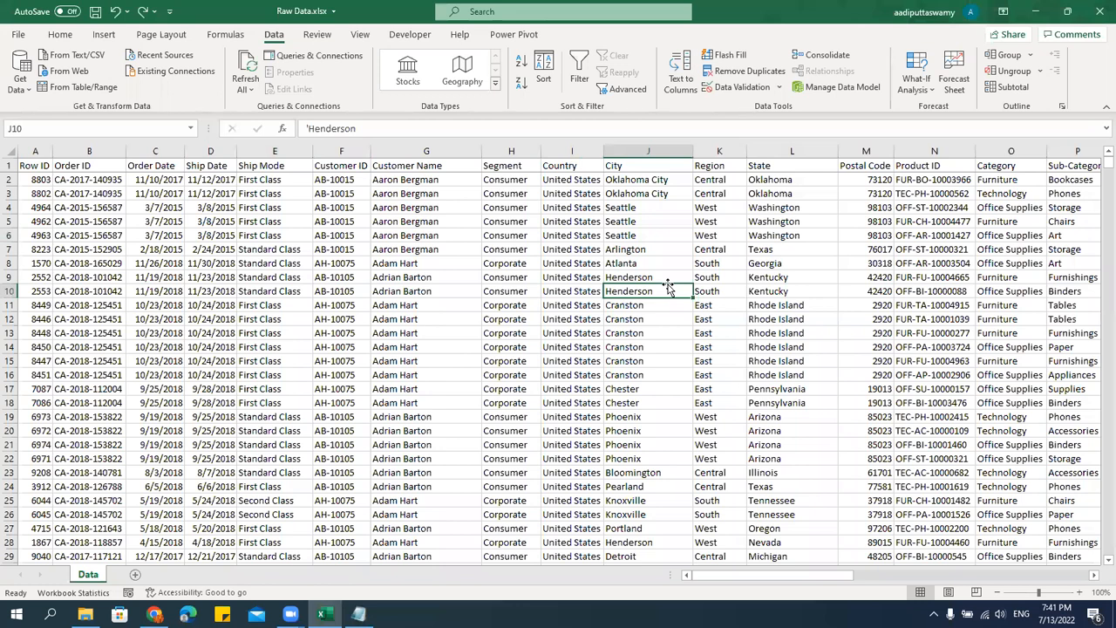
{"action": "left_click", "coordinate": [563, 263]}
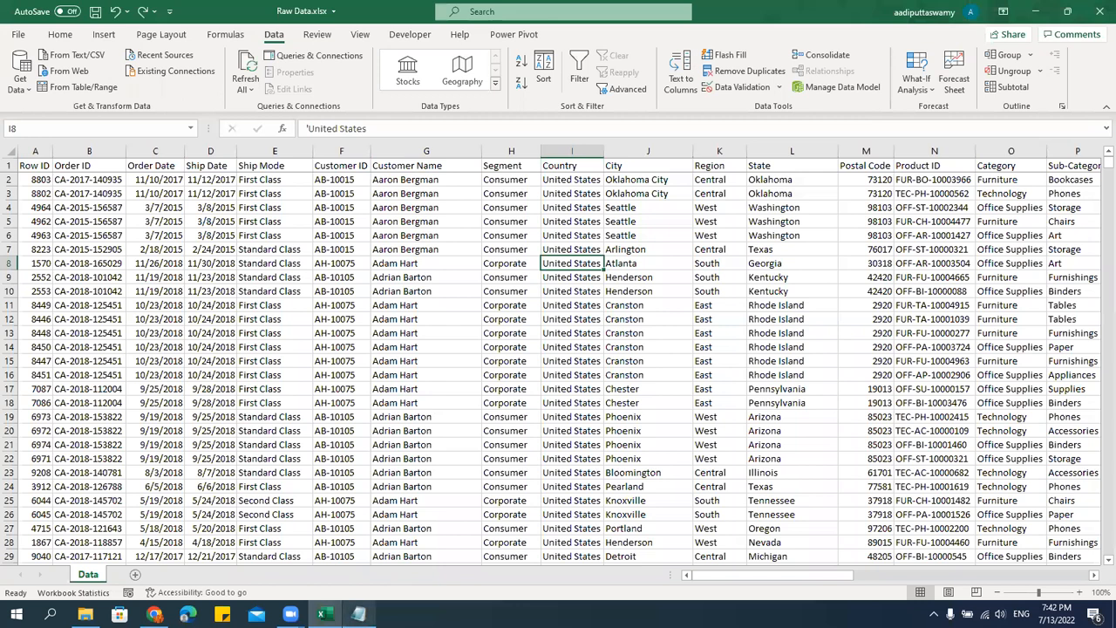
Switch to Notepad and insert a block of blank lines between the Filter and Conditional Formatting headings.
{"action": "left_click", "coordinate": [358, 613]}
{"action": "scroll", "coordinate": [380, 403], "scroll_direction": "down", "scroll_amount": 2}
{"action": "left_click", "coordinate": [259, 382]}
{"action": "key", "text": "Return"}
{"action": "key", "text": "Return"}
{"action": "key", "text": "Return"}
{"action": "key", "text": "Return"}
{"action": "key", "text": "Return"}
{"action": "key", "text": "Return"}
{"action": "key", "text": "Return"}
{"action": "key", "text": "Return"}
{"action": "key", "text": "Return"}
{"action": "key", "text": "Return"}
{"action": "key", "text": "Return"}
{"action": "key", "text": "Return"}
{"action": "key", "text": "Return"}
{"action": "key", "text": "Return"}
{"action": "key", "text": "Return"}
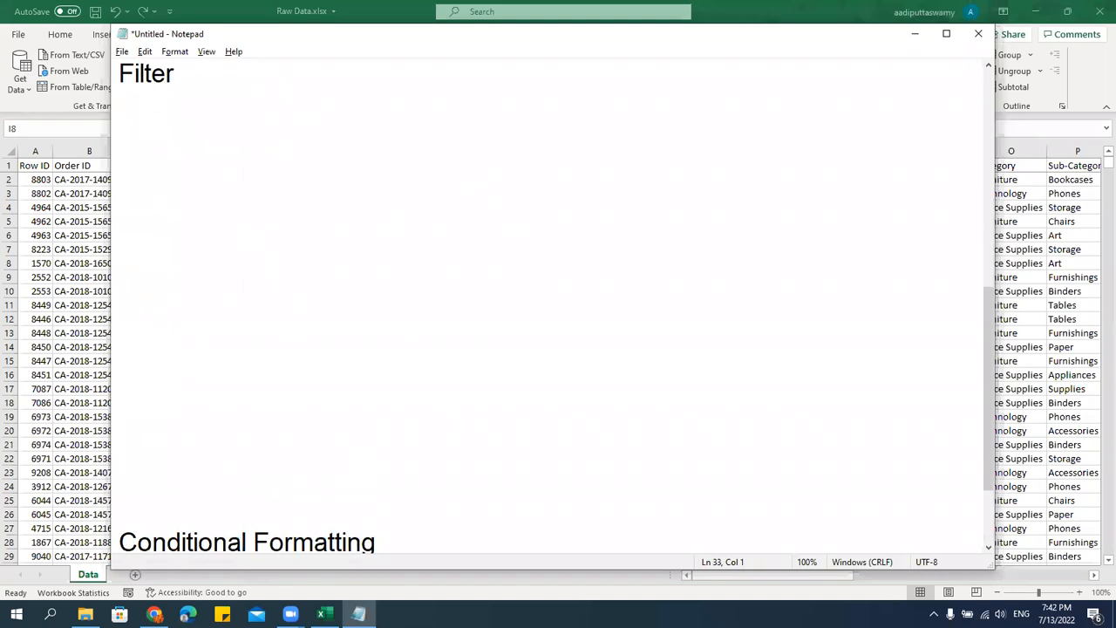
{"action": "scroll", "coordinate": [456, 419], "scroll_direction": "up", "scroll_amount": 1}
{"action": "scroll", "coordinate": [322, 235], "scroll_direction": "down", "scroll_amount": 1}
Add the line "-Slicing of the Data" directly under the Filter heading in the notes.
{"action": "key", "text": "alt+Tab"}
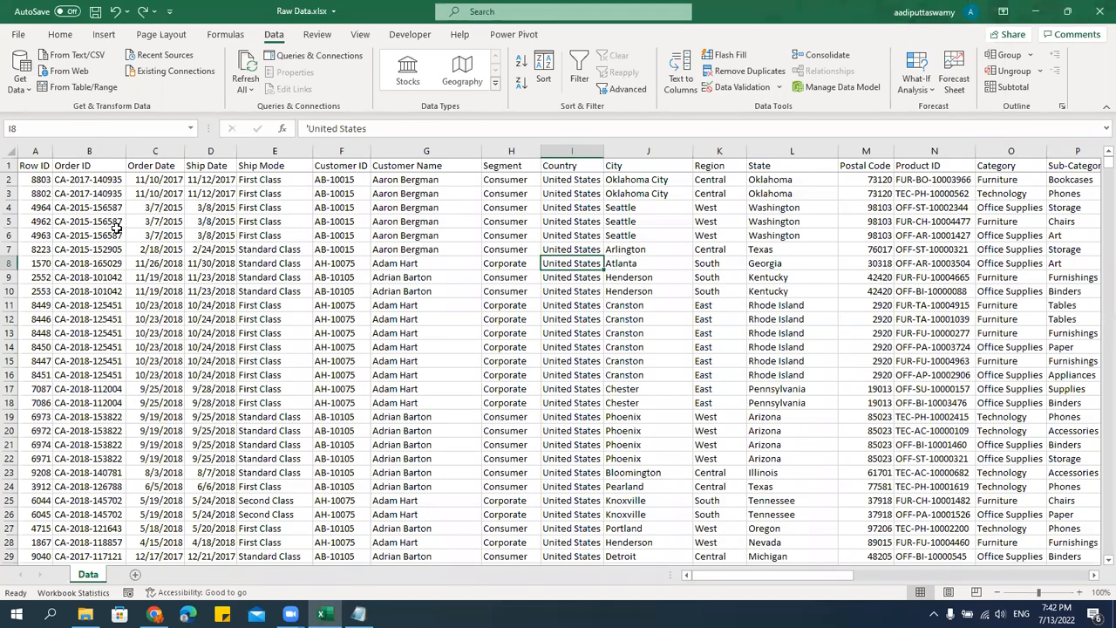
{"action": "key", "text": "alt+Tab"}
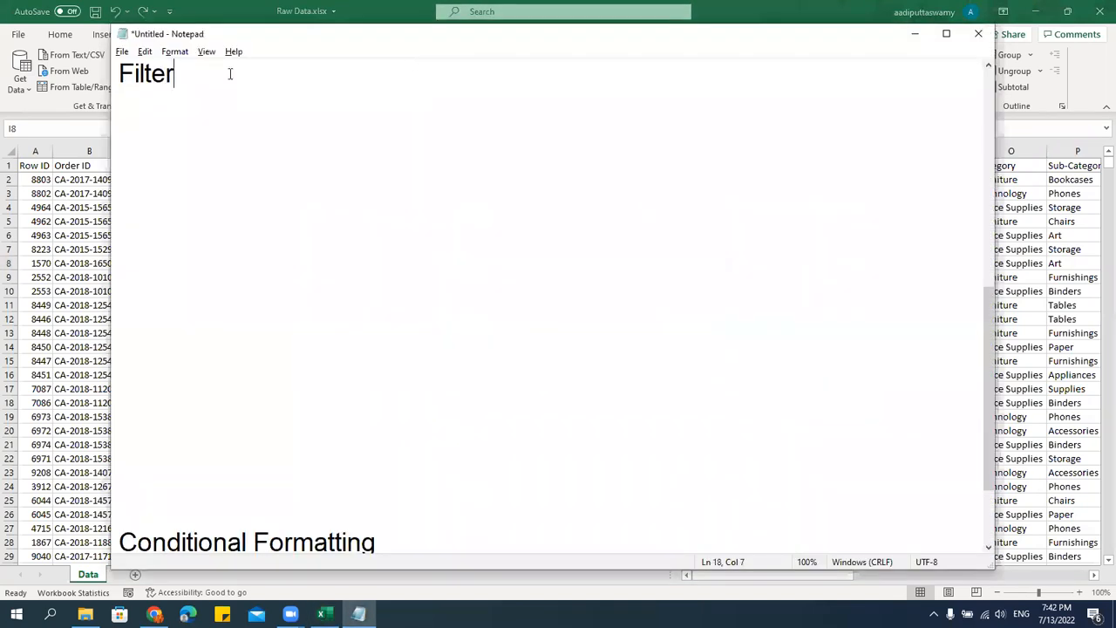
{"action": "key", "text": "Return"}
{"action": "type", "text": "-Slicig"}
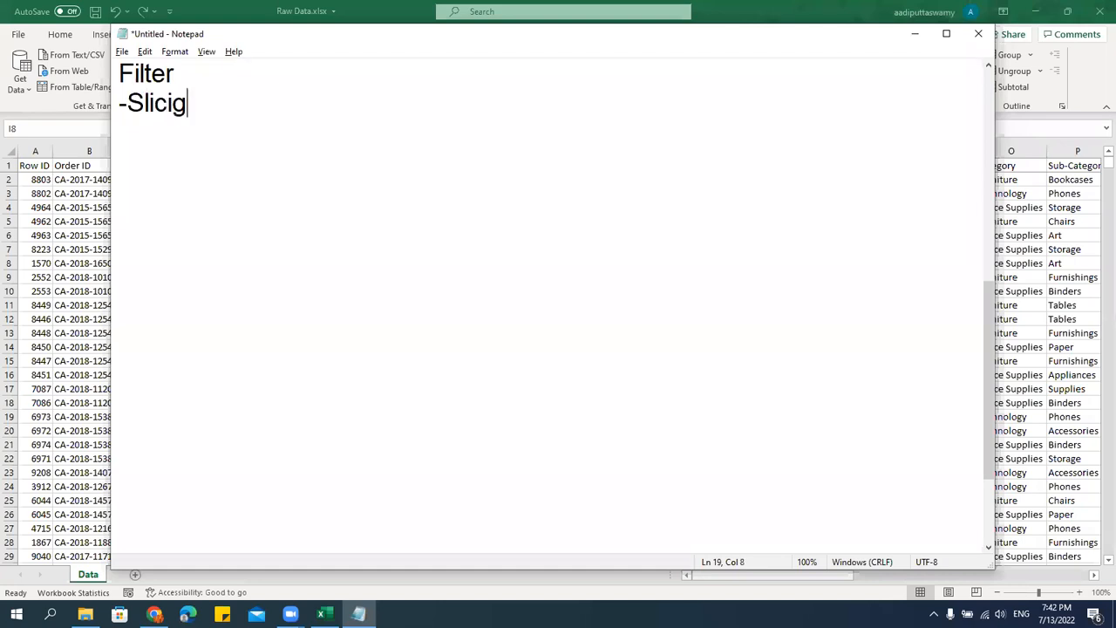
{"action": "key", "text": "BackSpace"}
{"action": "type", "text": "nng of"}
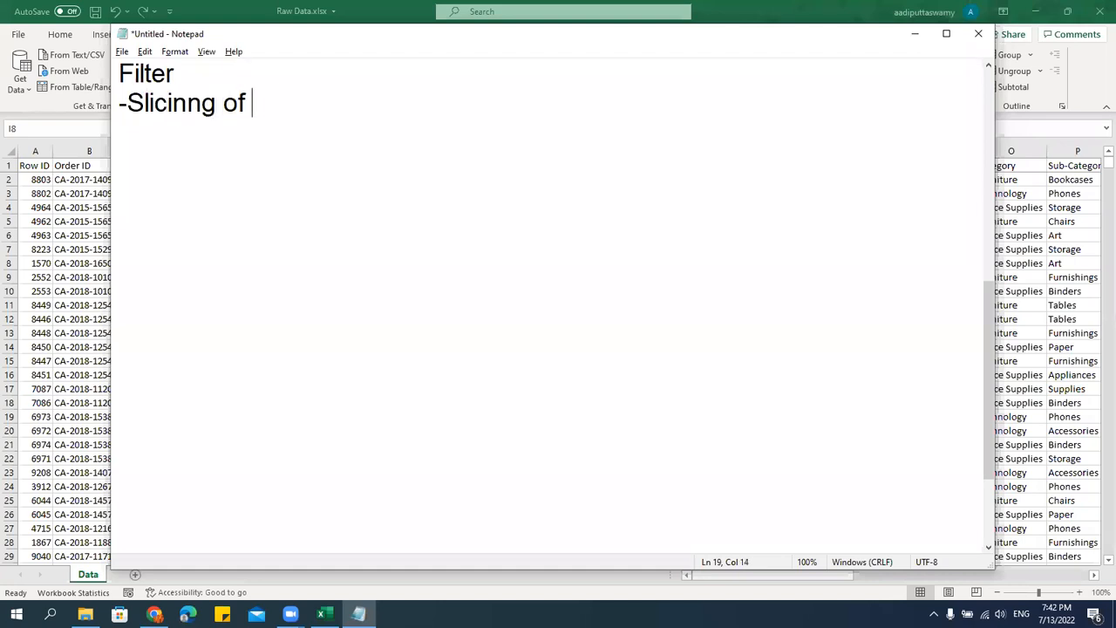
{"action": "key", "text": "BackSpace"}
{"action": "key", "text": "BackSpace"}
{"action": "key", "text": "BackSpace"}
{"action": "key", "text": "BackSpace"}
{"action": "key", "text": "BackSpace"}
{"action": "type", "text": "g "}
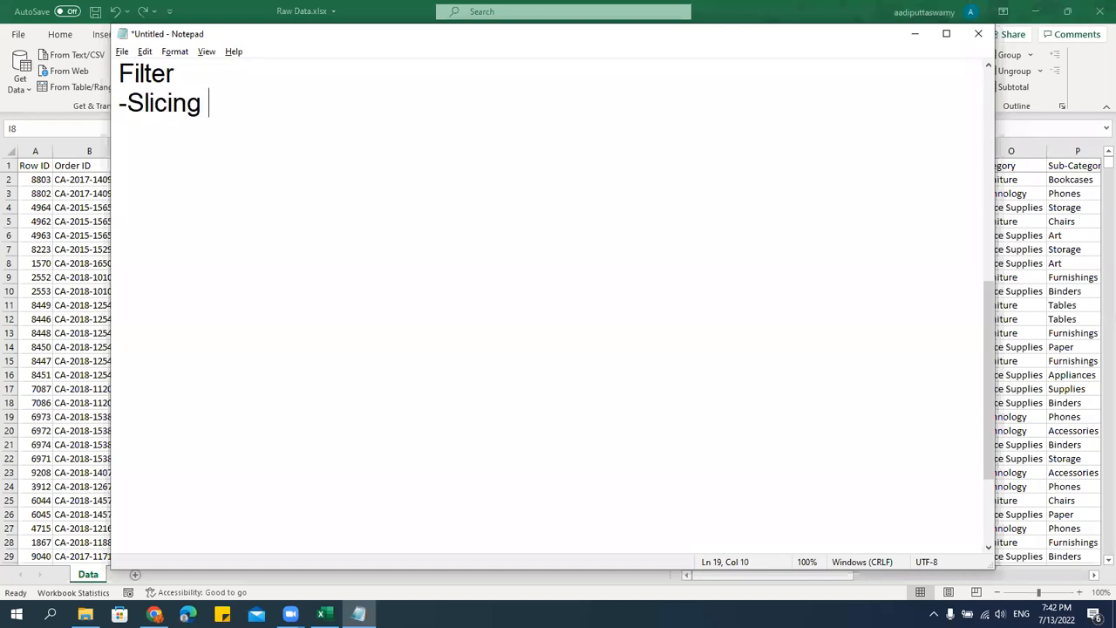
{"action": "type", "text": "of the Data"}
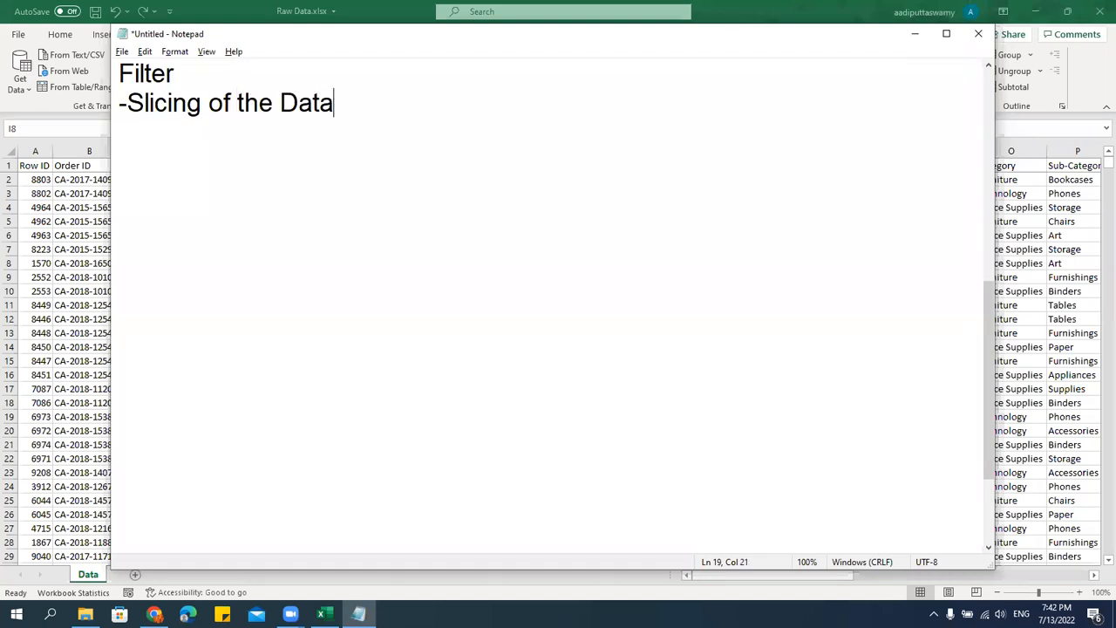
Switch to Excel and turn on Filter for the data from header cell A1.
{"action": "key", "text": "alt+Tab"}
{"action": "left_click", "coordinate": [275, 289]}
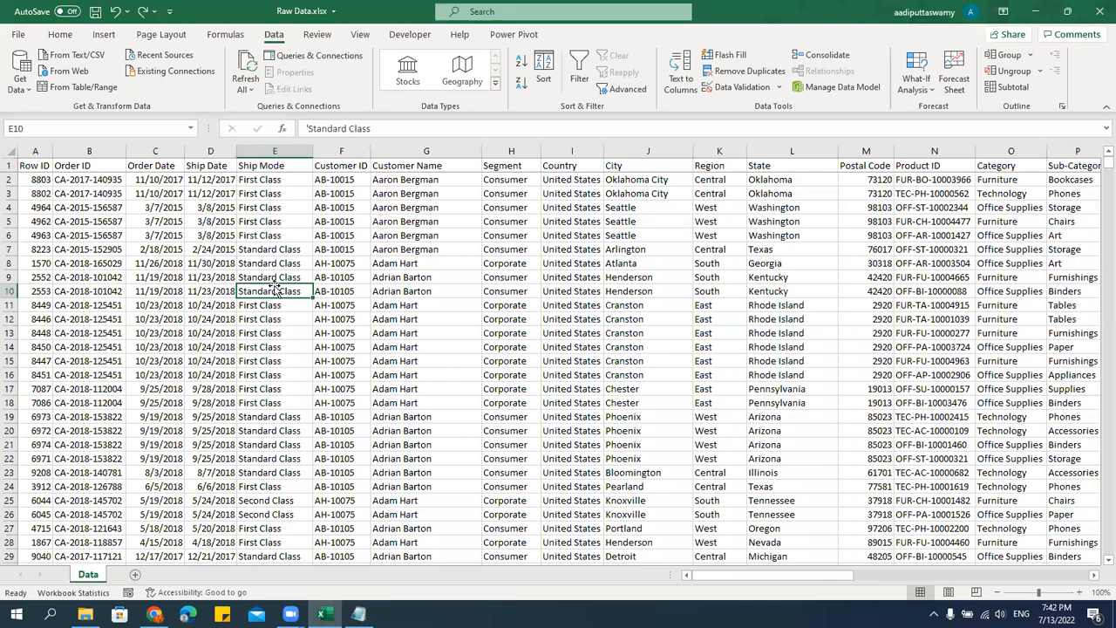
{"action": "left_click", "coordinate": [22, 169]}
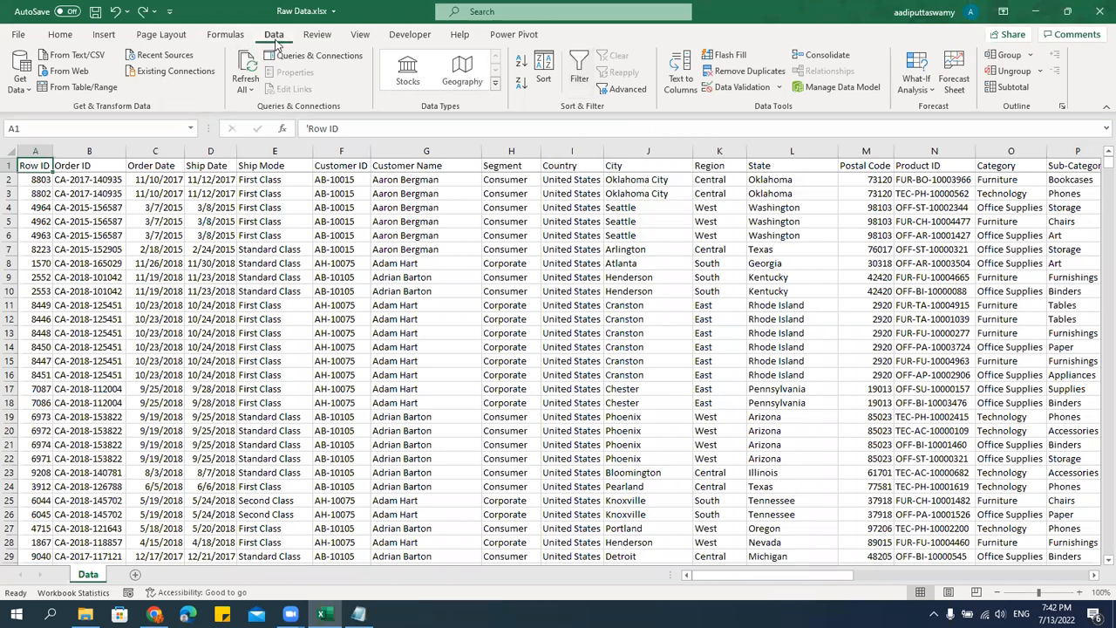
{"action": "left_click", "coordinate": [577, 63]}
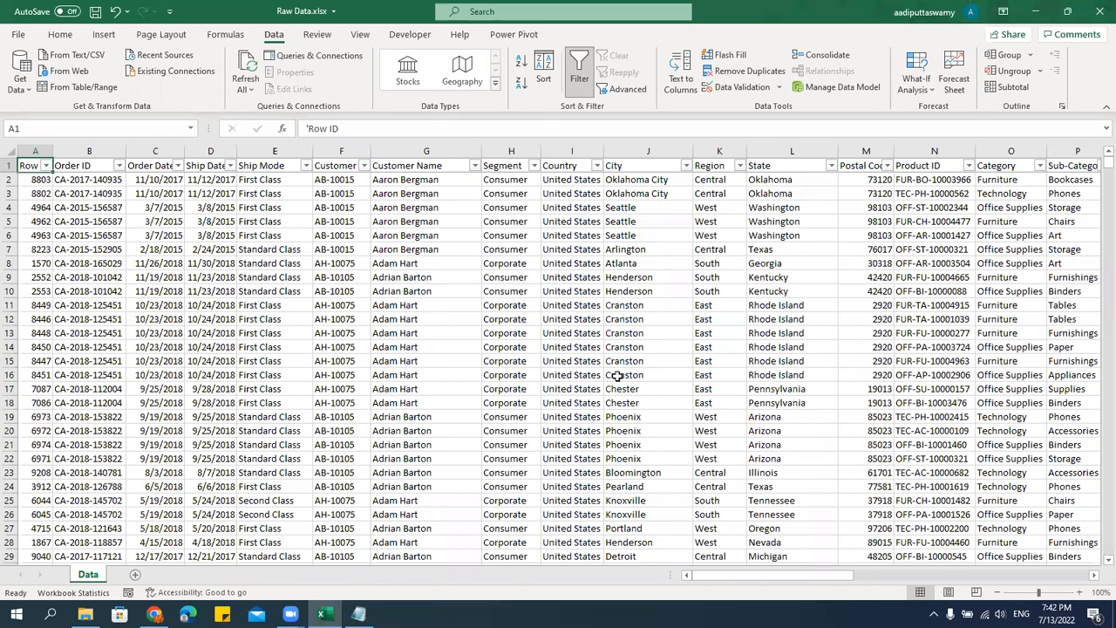
Filter the Region column to show only East.
{"action": "left_click", "coordinate": [651, 358]}
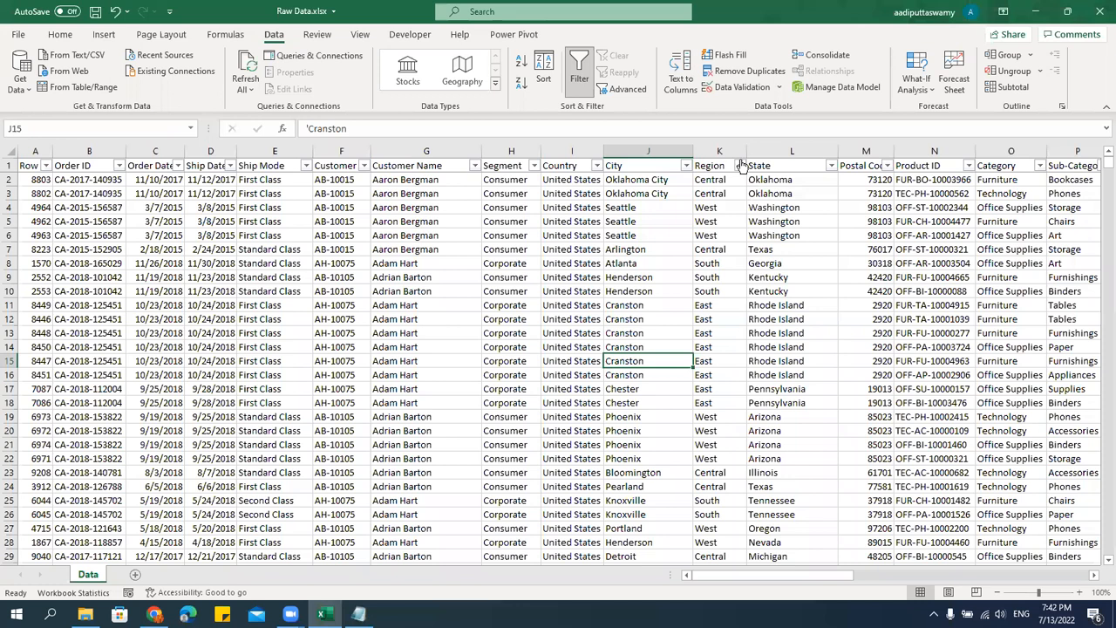
{"action": "left_click", "coordinate": [740, 166]}
{"action": "left_click", "coordinate": [625, 332]}
{"action": "left_click", "coordinate": [616, 355]}
{"action": "left_click", "coordinate": [656, 459]}
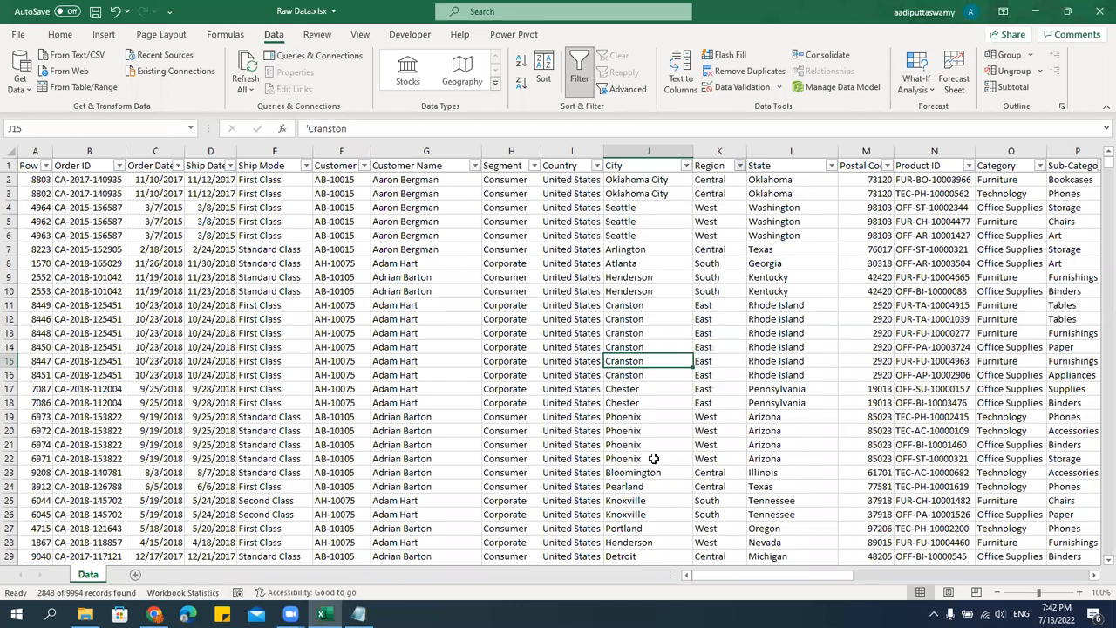
Examine the filtered East rows and their Region cells, and remove the filter from the data.
{"action": "left_click", "coordinate": [729, 194]}
{"action": "scroll", "coordinate": [752, 349], "scroll_direction": "down", "scroll_amount": 4}
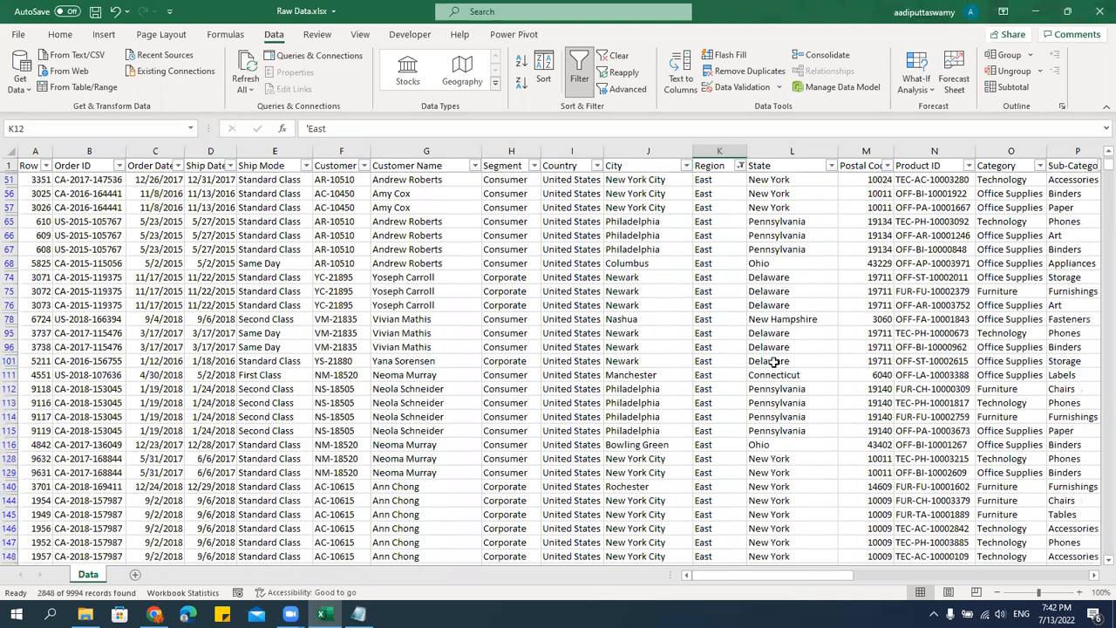
{"action": "mouse_move", "coordinate": [1107, 168]}
{"action": "left_mouse_down"}
{"action": "mouse_move", "coordinate": [1097, 558]}
{"action": "mouse_move", "coordinate": [885, 438]}
{"action": "mouse_move", "coordinate": [846, 392]}
{"action": "mouse_move", "coordinate": [1097, 550]}
{"action": "mouse_move", "coordinate": [1097, 149]}
{"action": "left_mouse_up"}
{"action": "left_click", "coordinate": [666, 276]}
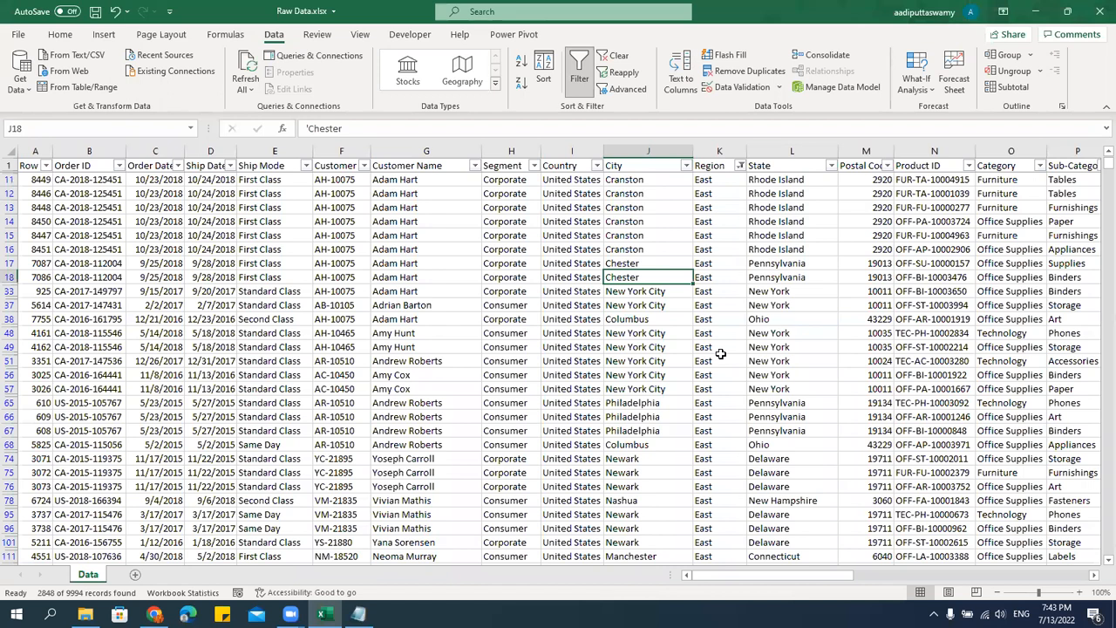
{"action": "left_click_drag", "start_coordinate": [723, 180], "coordinate": [721, 415]}
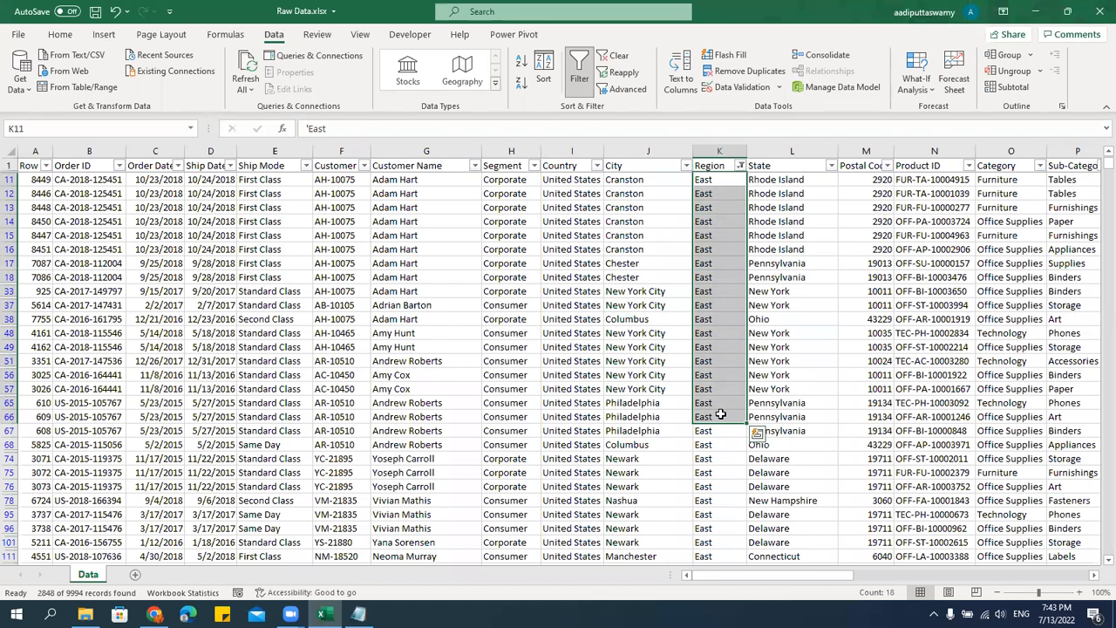
{"action": "key", "text": "ctrl+shift+l"}
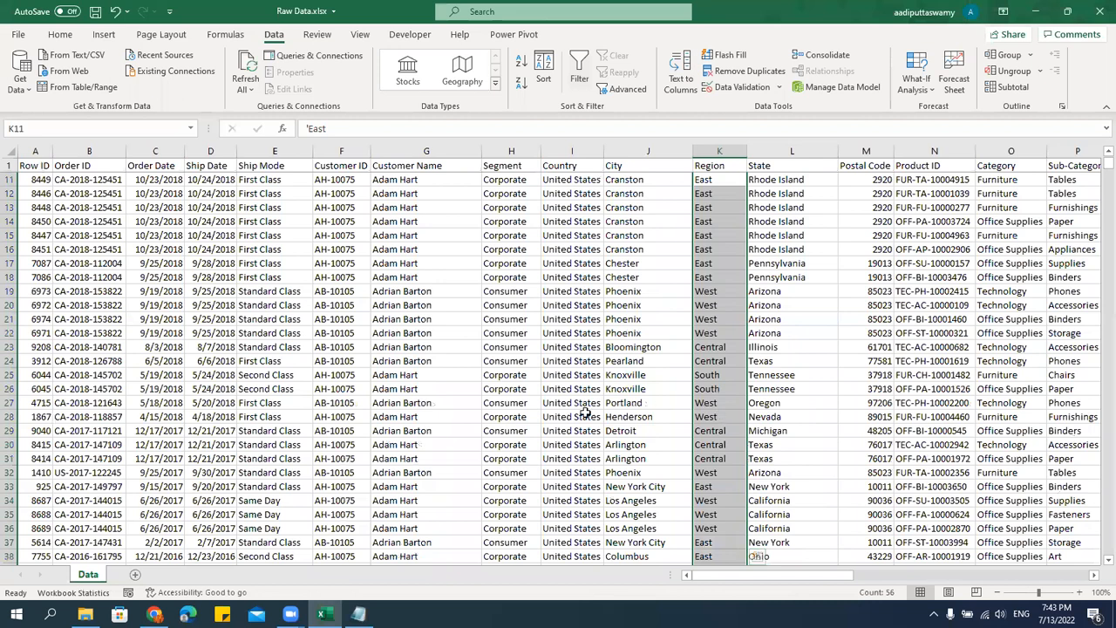
Switch to Notepad, put a space after the dash in "- Slicing of the Data", and add blank lines below it.
{"action": "left_click", "coordinate": [358, 614]}
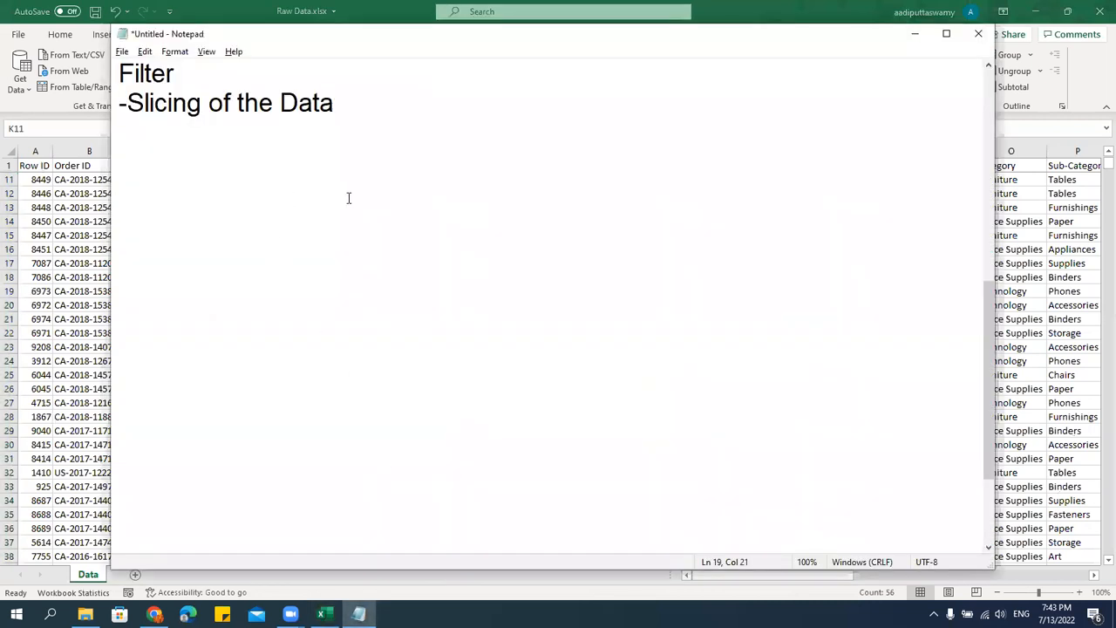
{"action": "left_click", "coordinate": [129, 114]}
{"action": "left_click", "coordinate": [361, 105]}
{"action": "key", "text": "Return"}
{"action": "key", "text": "Return"}
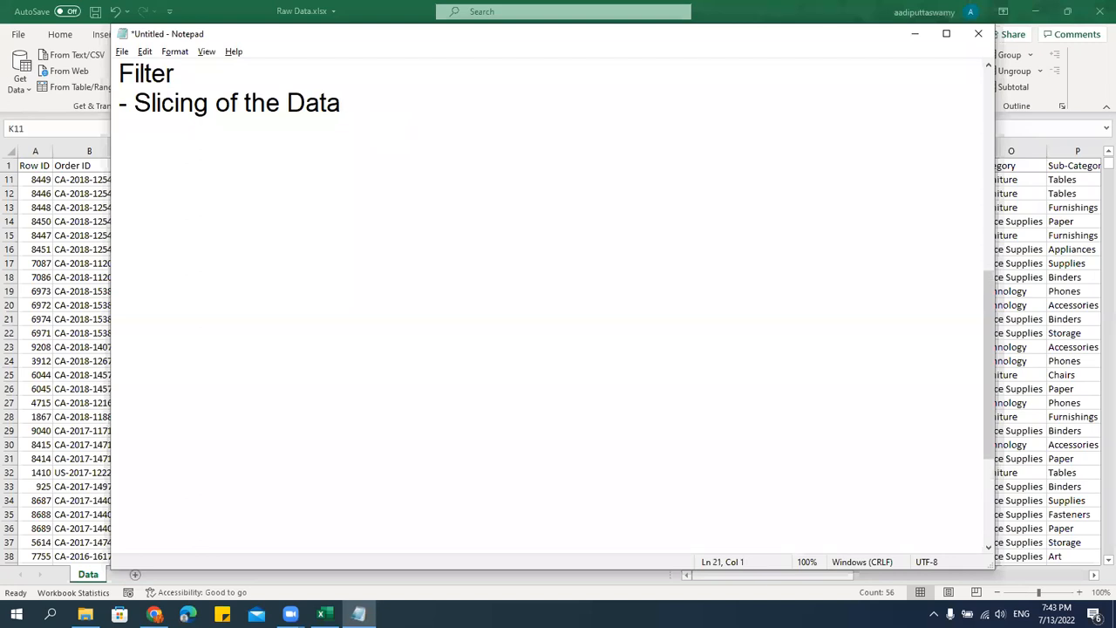
Copy the Text, Number, Date and By Colors lines from the Sort notes to below "- Slicing of the Data".
{"action": "scroll", "coordinate": [393, 299], "scroll_direction": "up", "scroll_amount": 6}
{"action": "scroll", "coordinate": [240, 328], "scroll_direction": "down", "scroll_amount": 1}
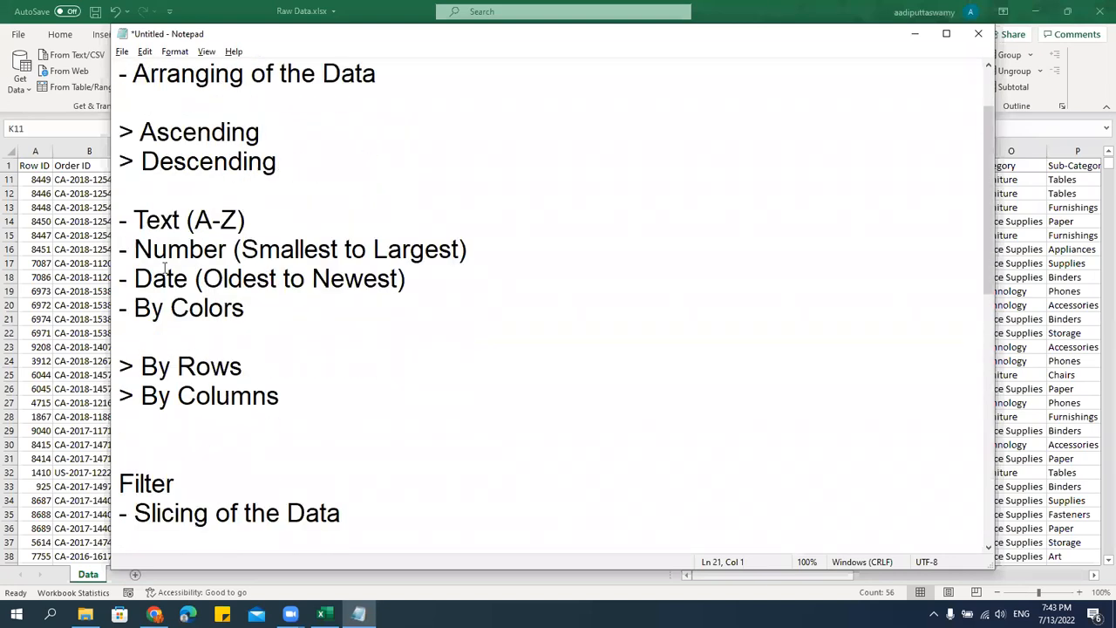
{"action": "left_click_drag", "start_coordinate": [119, 218], "coordinate": [250, 307]}
{"action": "key", "text": "ctrl+c"}
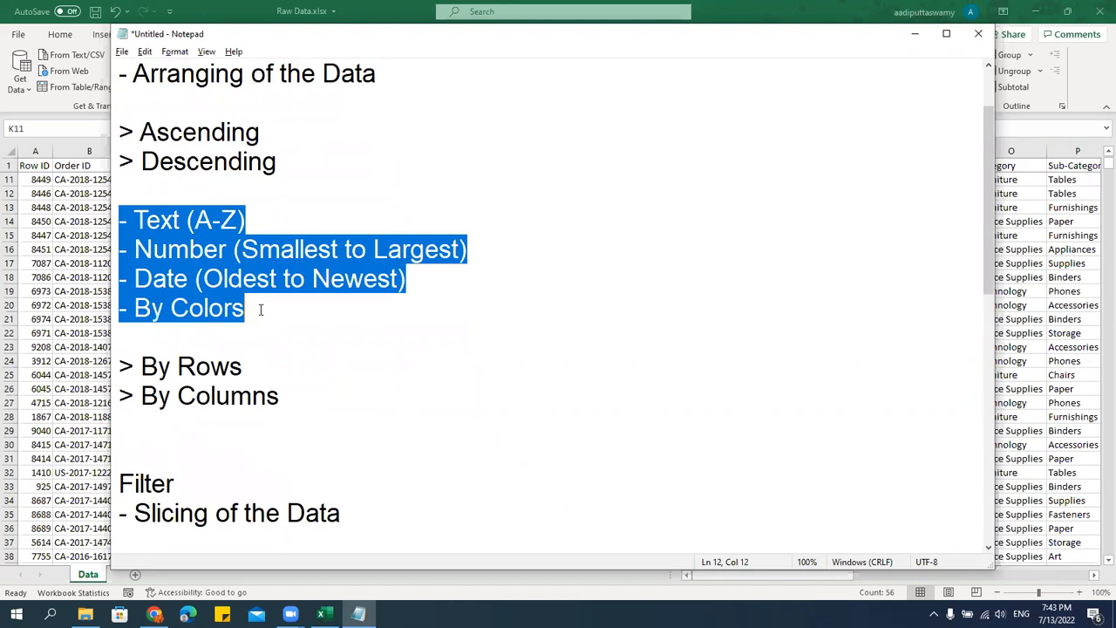
{"action": "key", "text": "ctrl+End"}
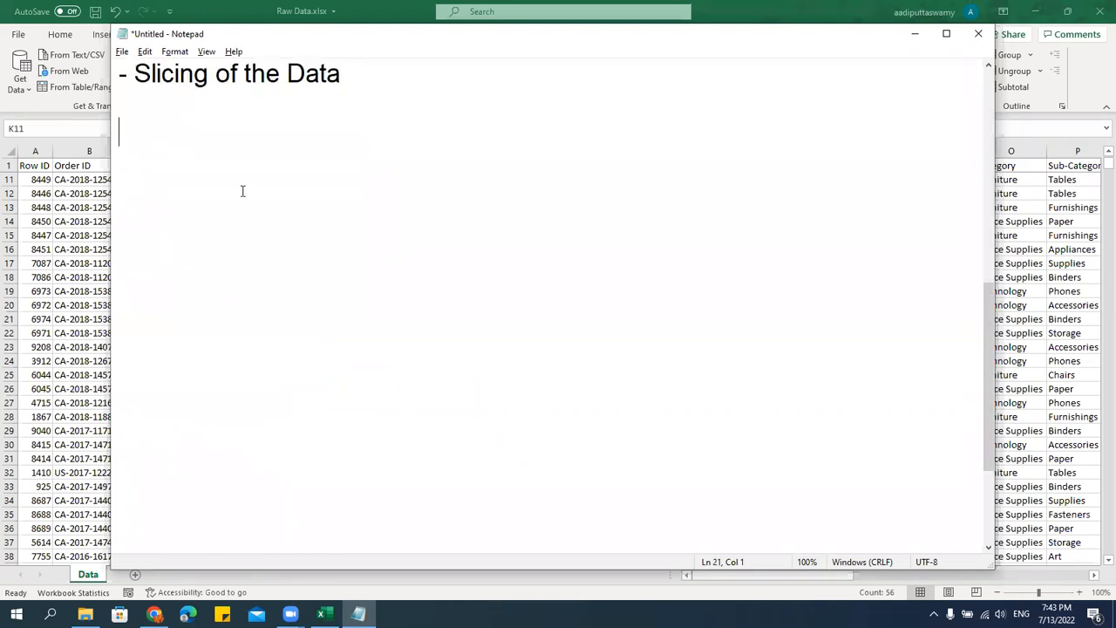
{"action": "key", "text": "ctrl+v"}
Delete the bracketed sort orders from the copied Text, Number and Date lines, leaving only the type names.
{"action": "left_click_drag", "start_coordinate": [187, 131], "coordinate": [294, 126]}
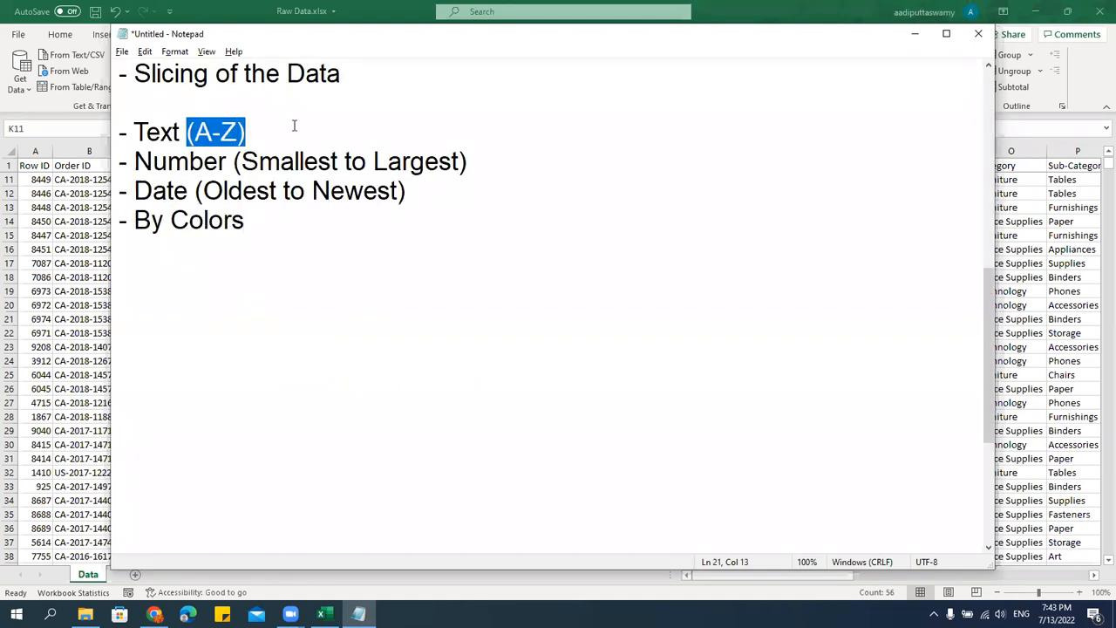
{"action": "key", "text": "BackSpace"}
{"action": "left_click_drag", "start_coordinate": [234, 161], "coordinate": [468, 157]}
{"action": "key", "text": "BackSpace"}
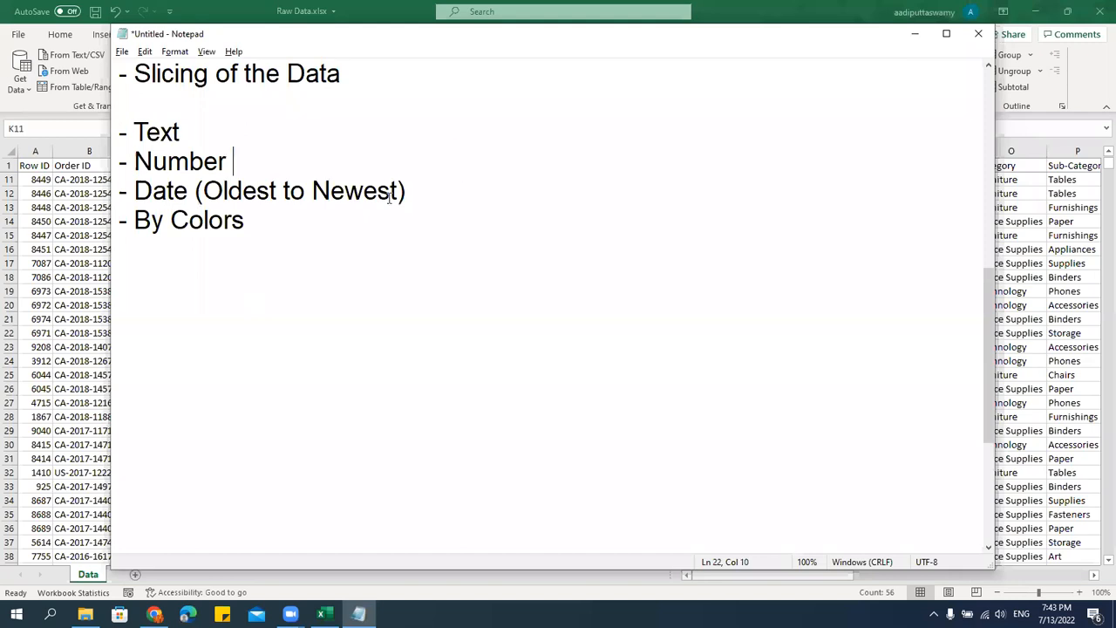
{"action": "left_click_drag", "start_coordinate": [197, 190], "coordinate": [450, 180]}
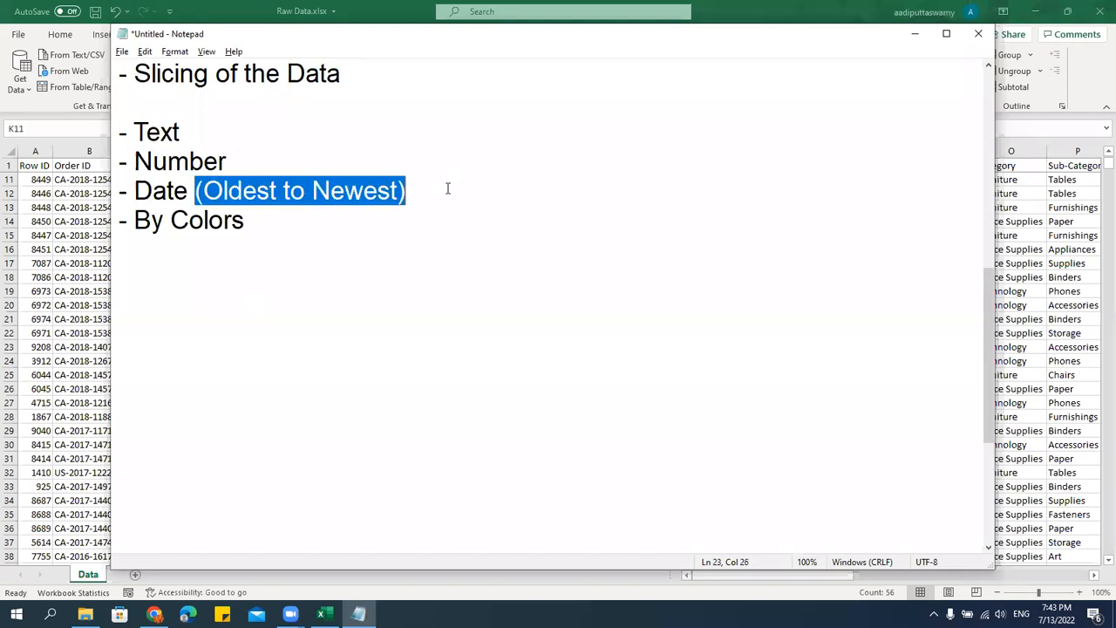
{"action": "key", "text": "BackSpace"}
{"action": "left_click", "coordinate": [274, 217]}
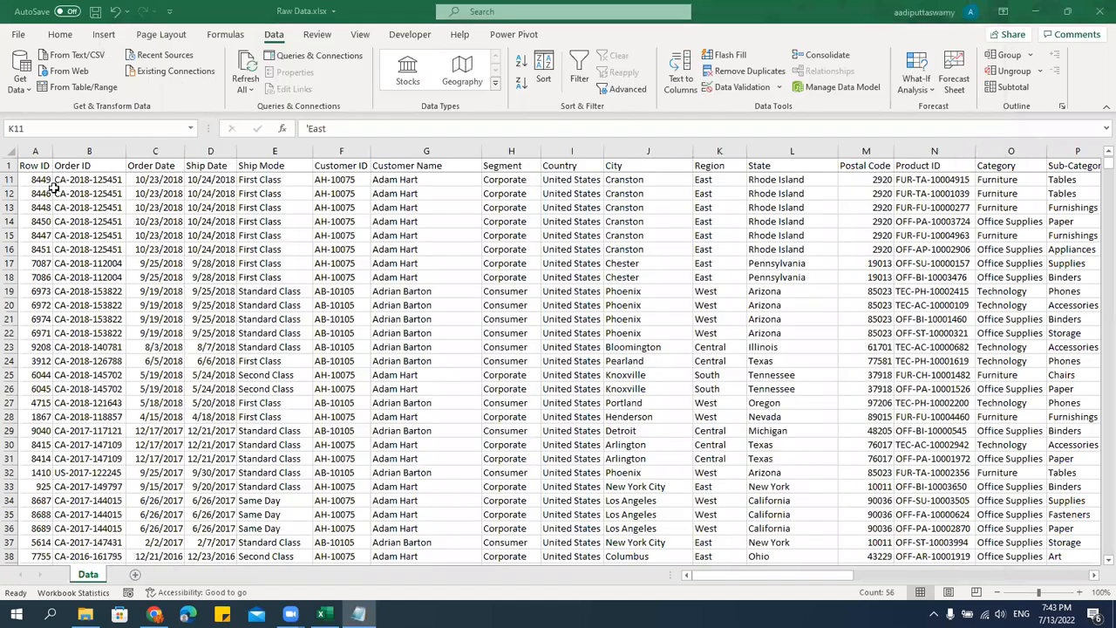
Switch to the Raw Data workbook in Excel, select the whole data range from Row ID through Profit, and turn on filtering.
{"action": "key", "text": "alt+Tab"}
{"action": "key", "text": "ctrl+shift+Right"}
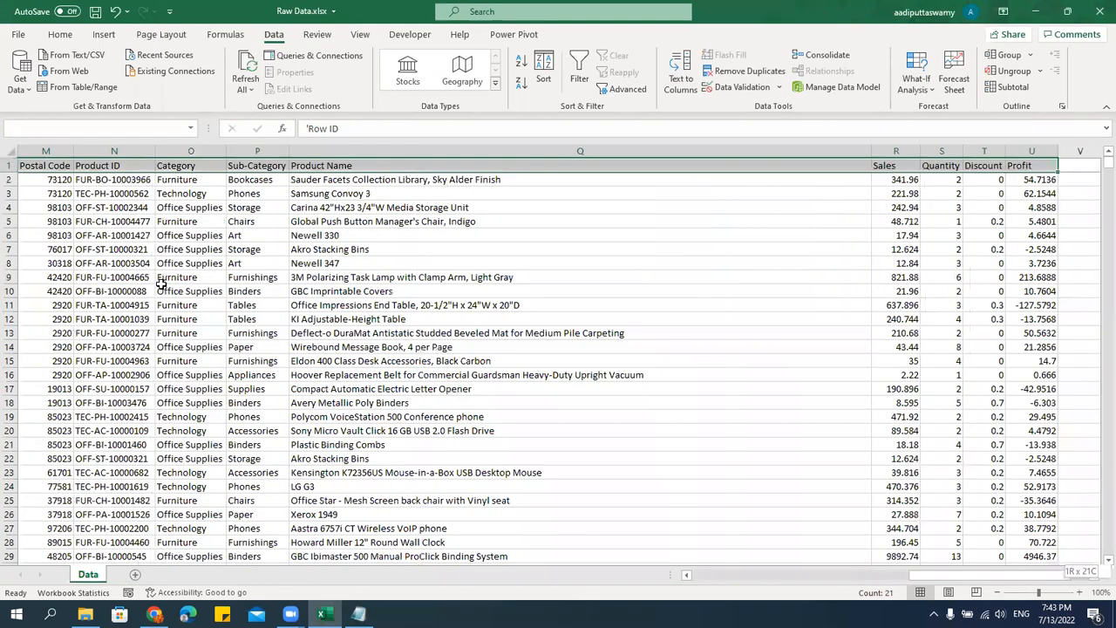
{"action": "key", "text": "ctrl+shift+Down"}
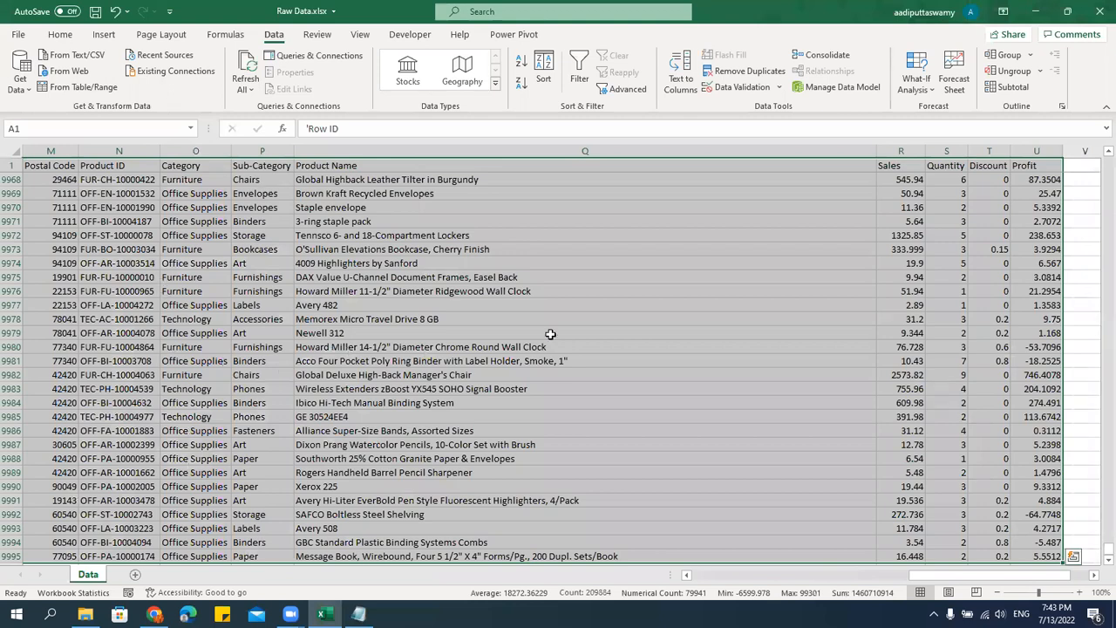
{"action": "left_click", "coordinate": [574, 81]}
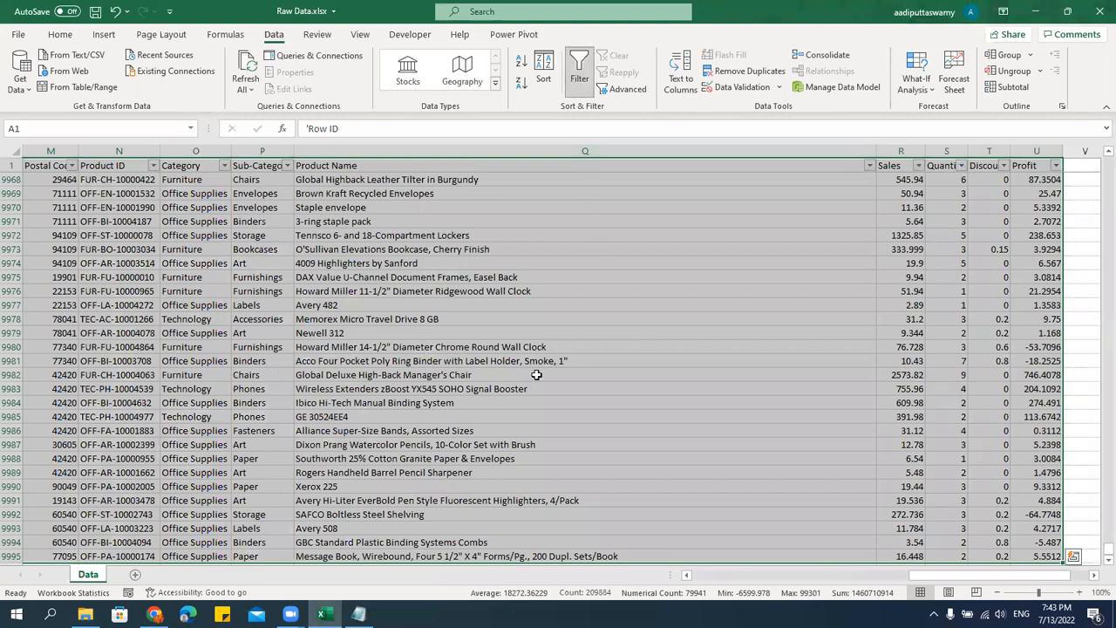
{"action": "left_click", "coordinate": [561, 221]}
Filter the Region column to show only East and check the remaining Region cells.
{"action": "left_click", "coordinate": [322, 165]}
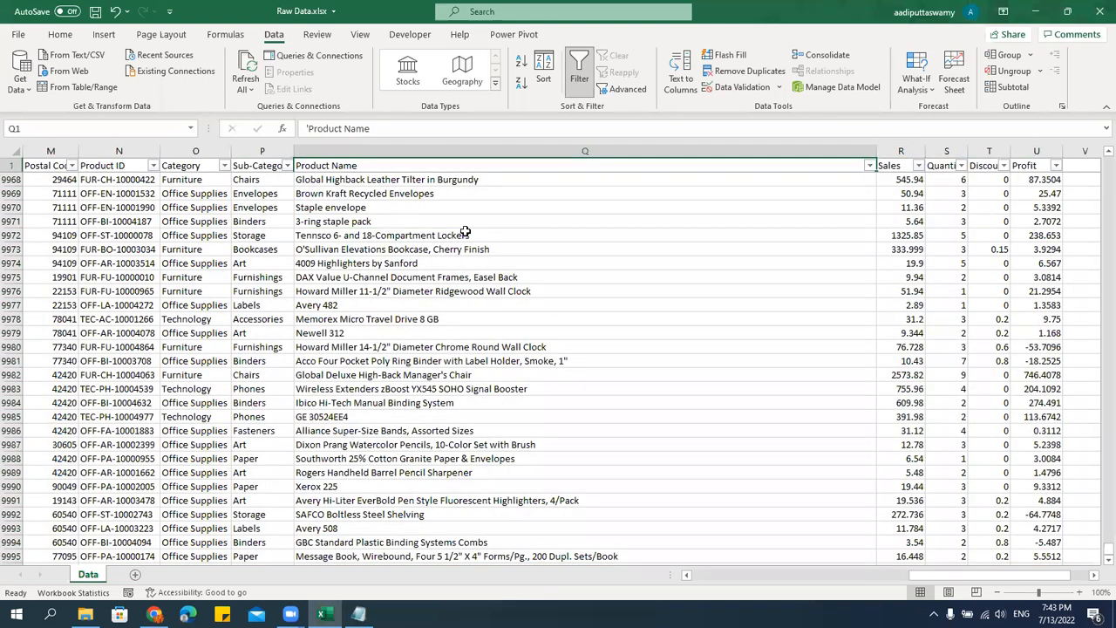
{"action": "key", "text": "Left"}
{"action": "key", "text": "Left"}
{"action": "key", "text": "Left"}
{"action": "key", "text": "Left"}
{"action": "key", "text": "Left"}
{"action": "key", "text": "Left"}
{"action": "key", "text": "Left"}
{"action": "key", "text": "Left"}
{"action": "key", "text": "Left"}
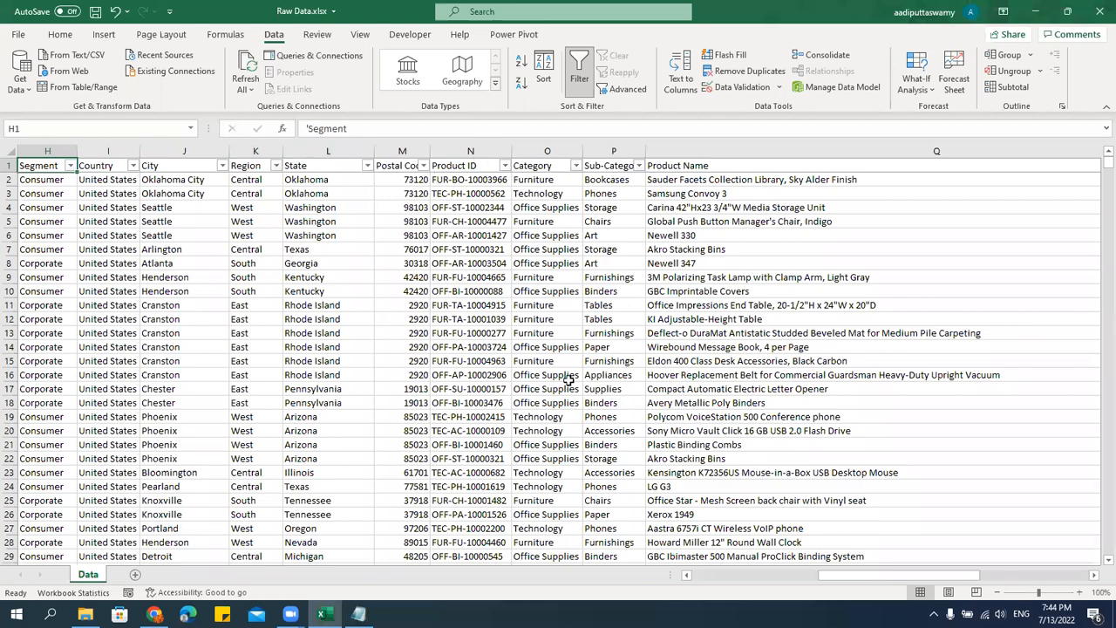
{"action": "left_click", "coordinate": [258, 168]}
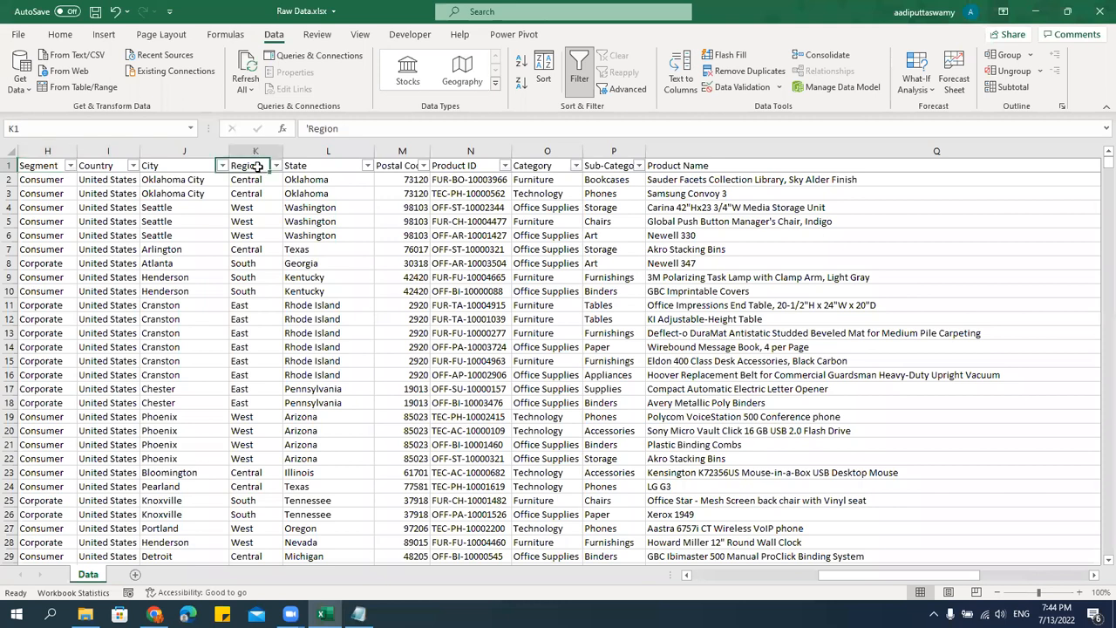
{"action": "key", "text": "Down"}
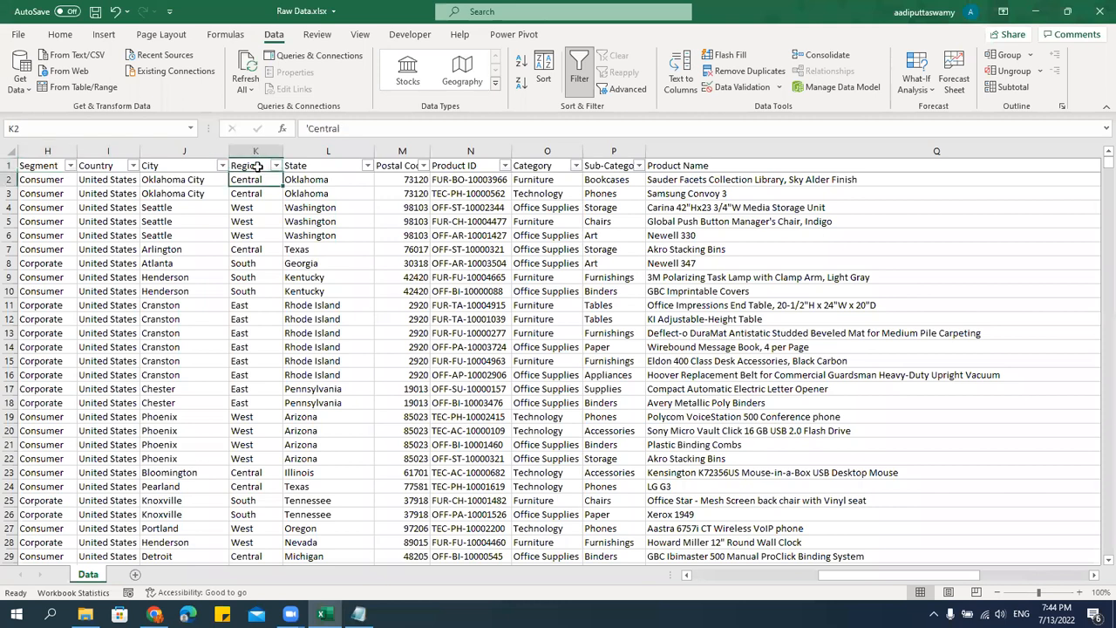
{"action": "left_click", "coordinate": [276, 166]}
{"action": "left_click", "coordinate": [164, 332]}
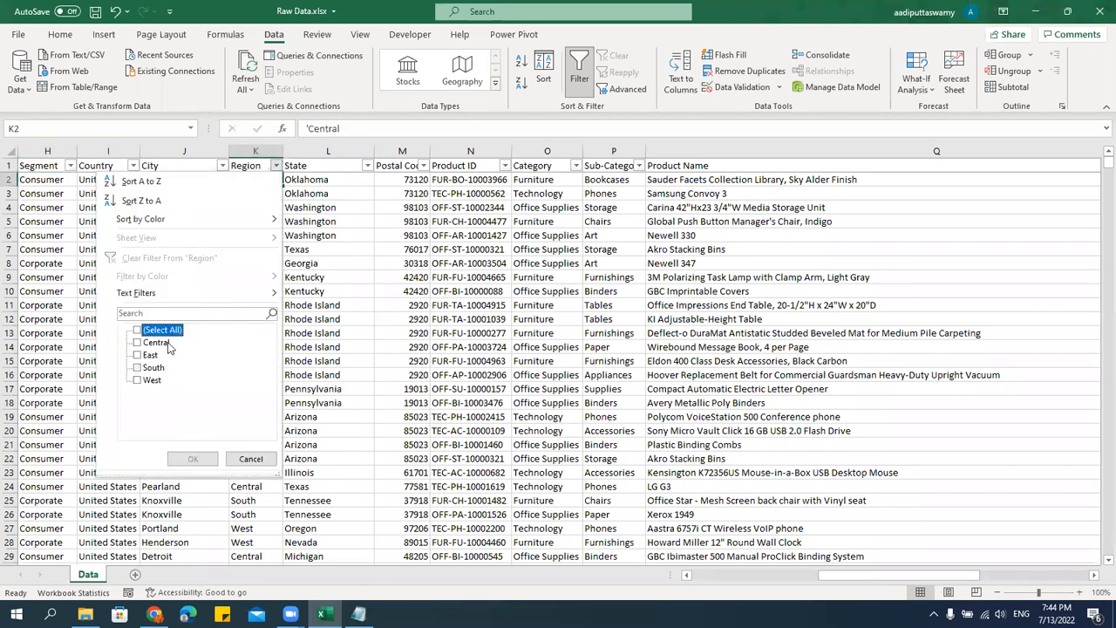
{"action": "left_click", "coordinate": [155, 356]}
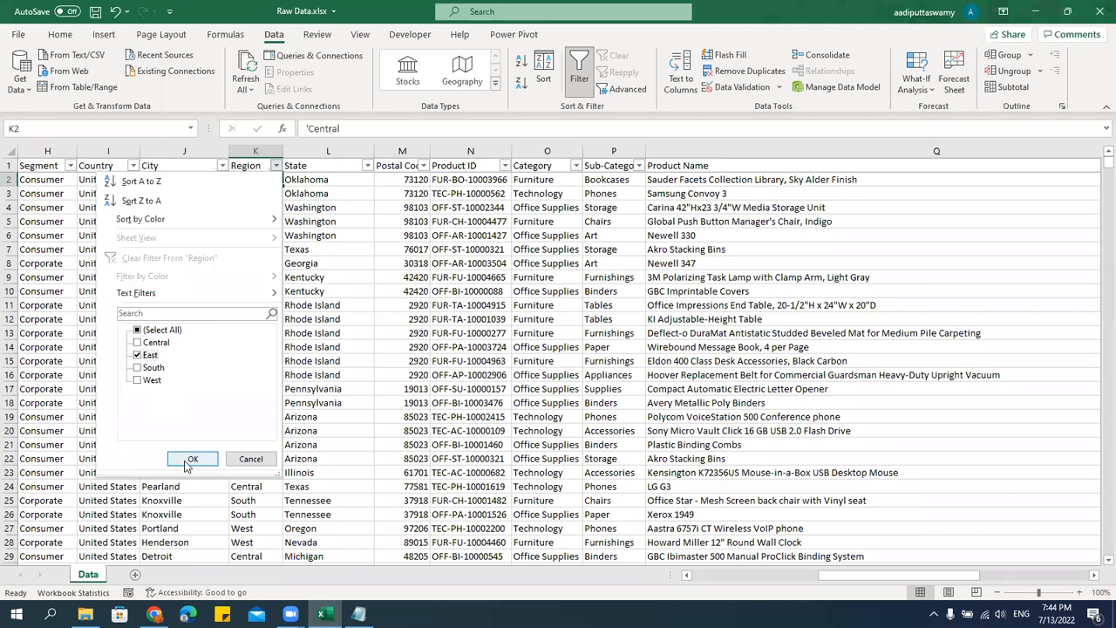
{"action": "key", "text": "Return"}
{"action": "left_click", "coordinate": [293, 271]}
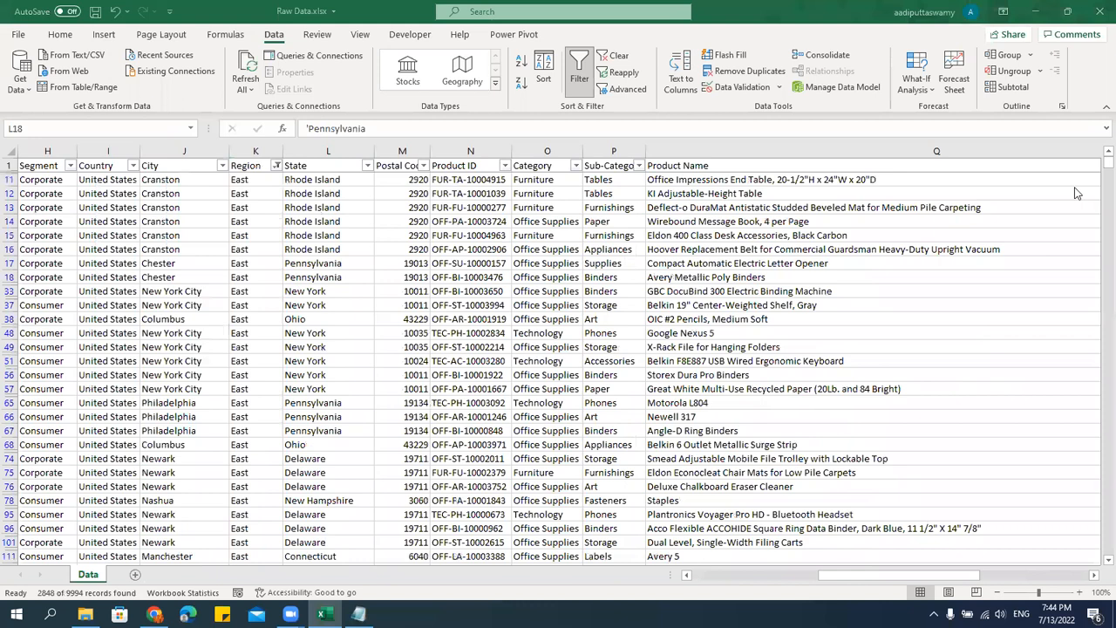
{"action": "left_click_drag", "start_coordinate": [240, 179], "coordinate": [253, 444]}
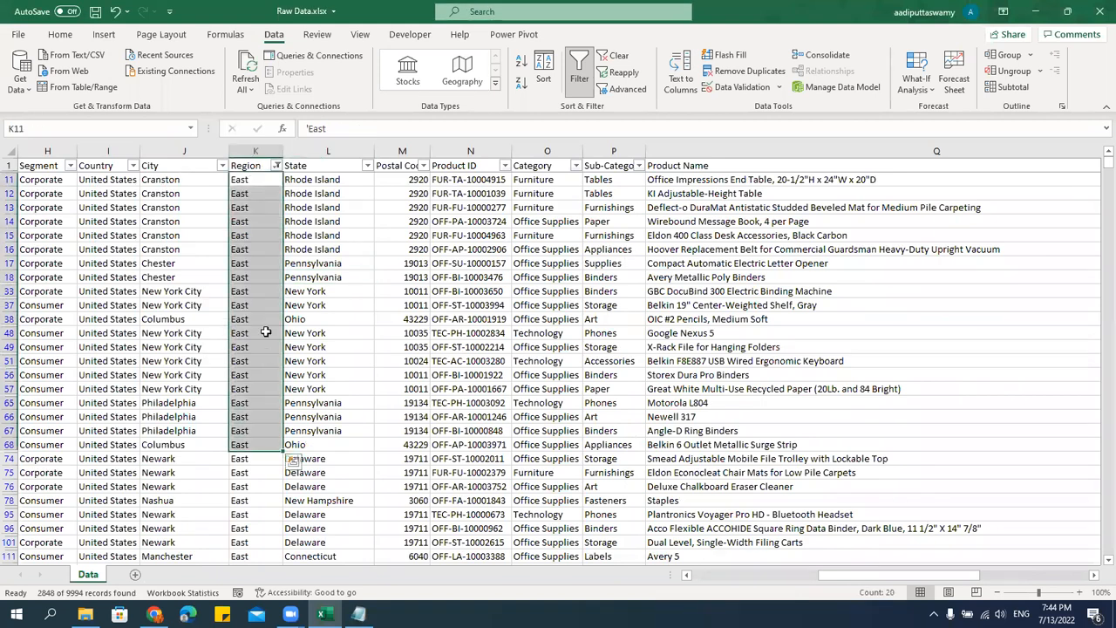
{"action": "left_click", "coordinate": [266, 332]}
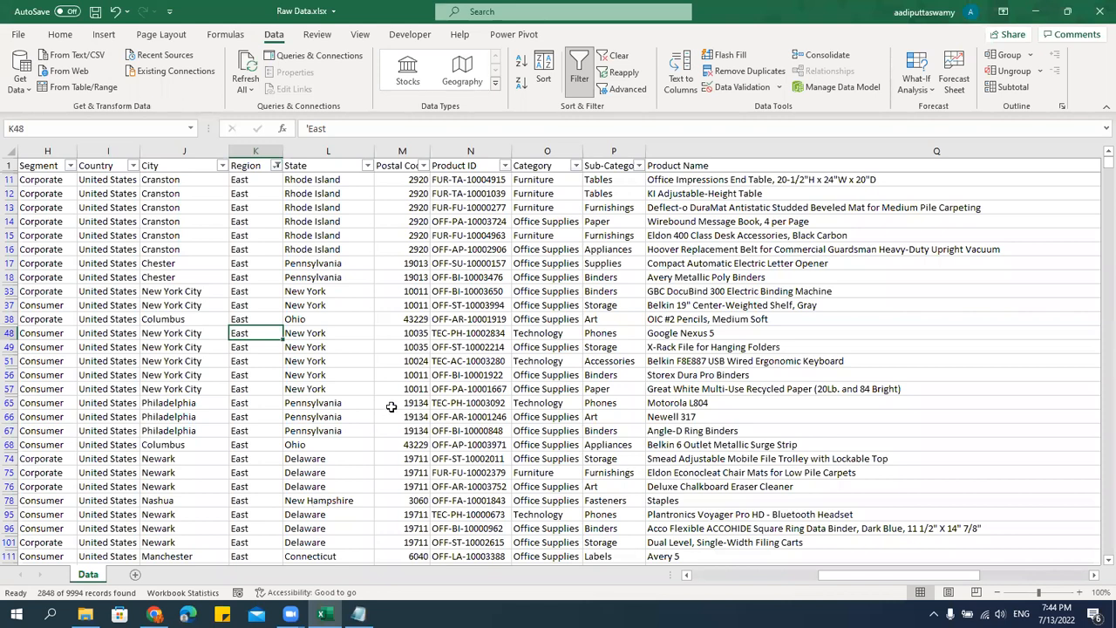
Narrow the East rows by filtering the State column to Maryland, and look through the filtered rows.
{"action": "left_click", "coordinate": [369, 166]}
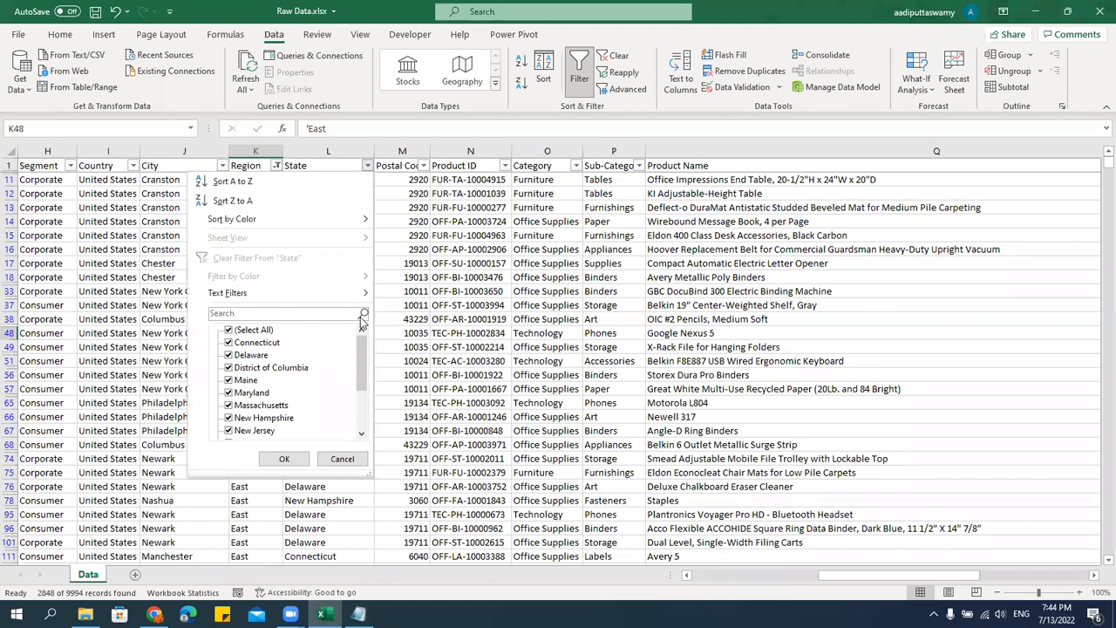
{"action": "left_click", "coordinate": [266, 332]}
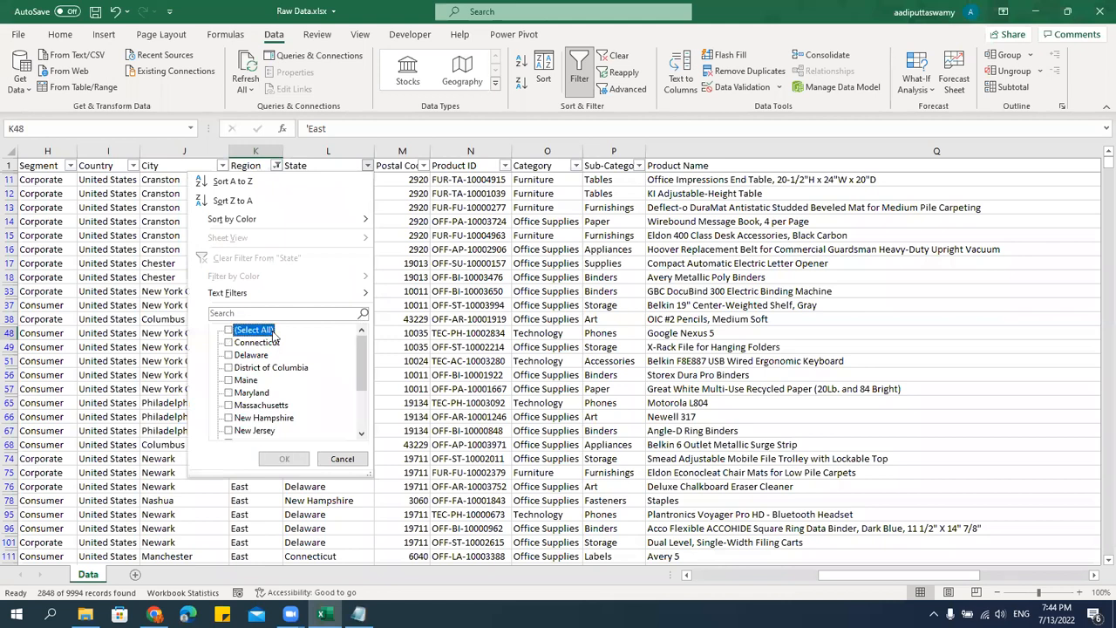
{"action": "left_click", "coordinate": [262, 394]}
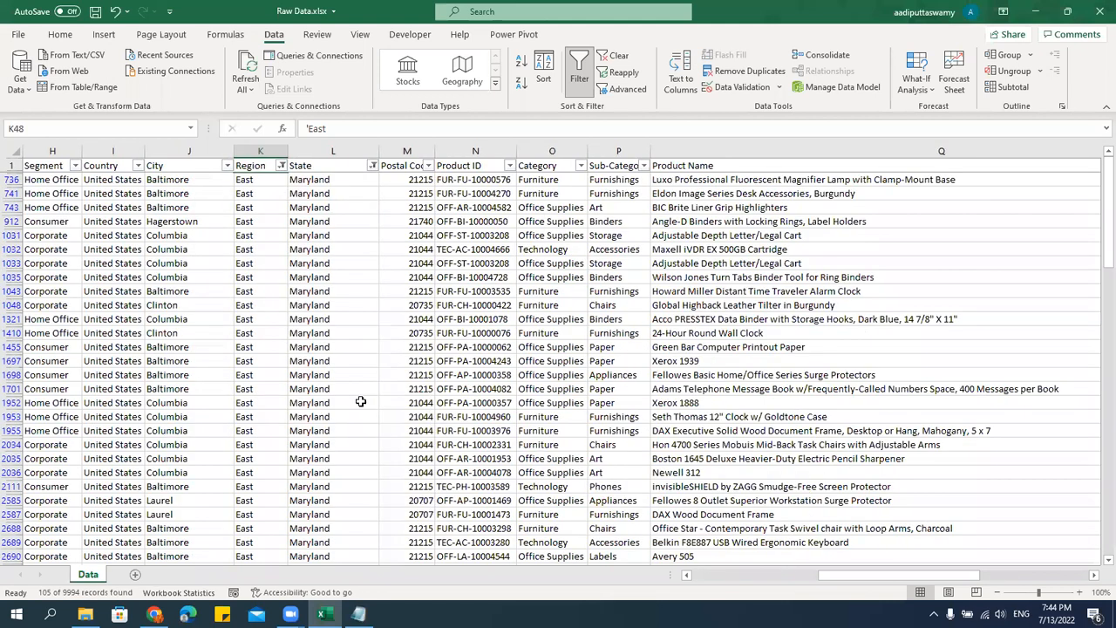
{"action": "scroll", "coordinate": [299, 431], "scroll_direction": "down", "scroll_amount": 12}
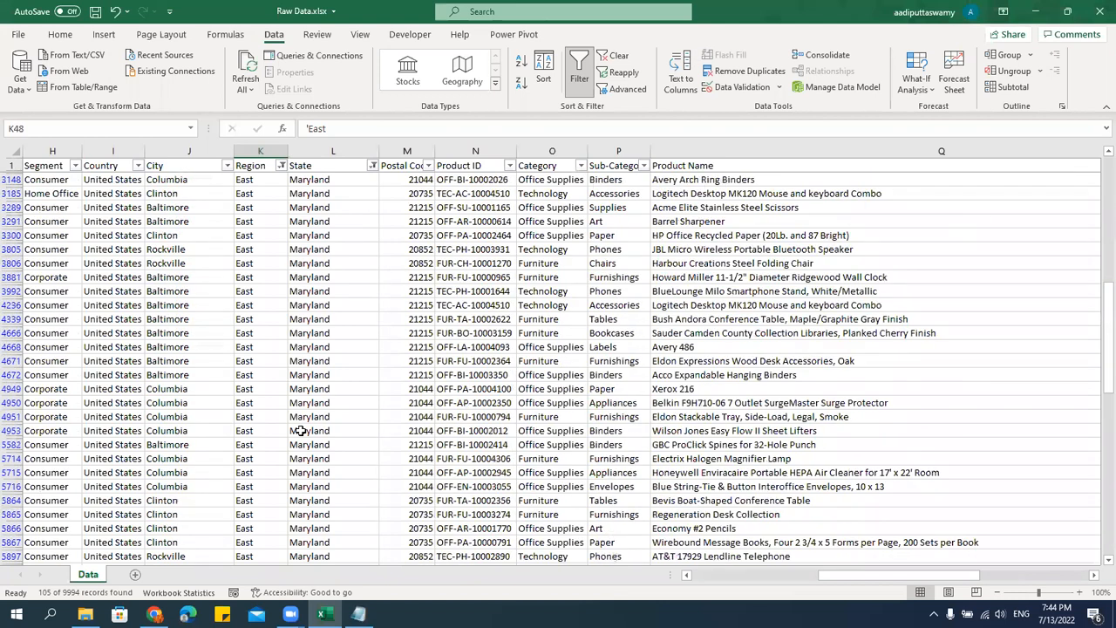
{"action": "scroll", "coordinate": [299, 431], "scroll_direction": "up", "scroll_amount": 12}
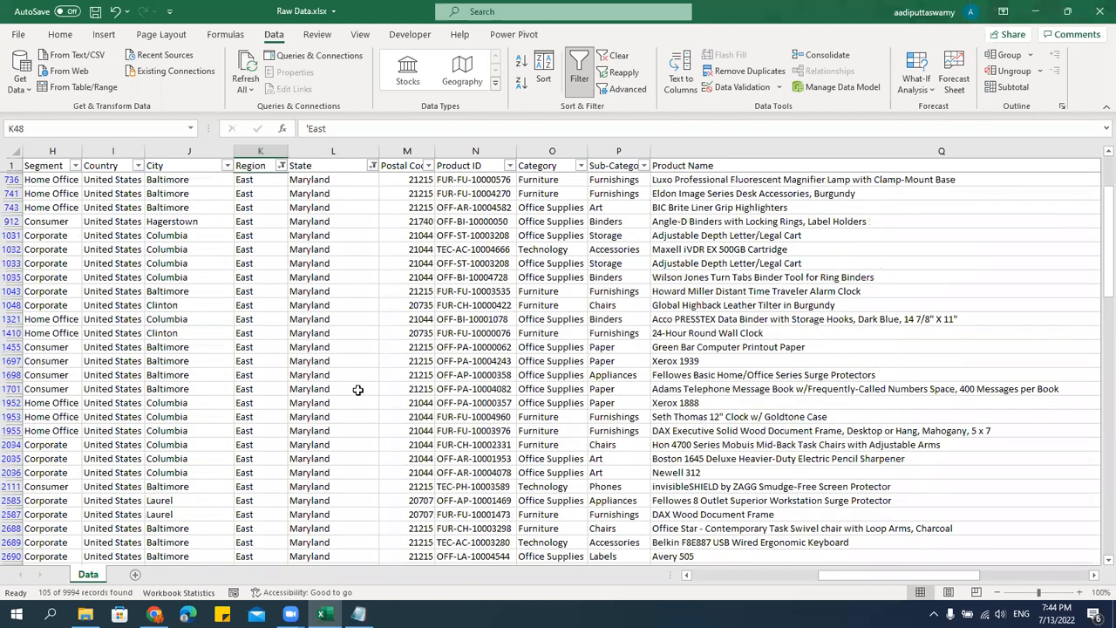
{"action": "left_click_drag", "start_coordinate": [1106, 231], "coordinate": [1106, 193]}
{"action": "left_click", "coordinate": [256, 278]}
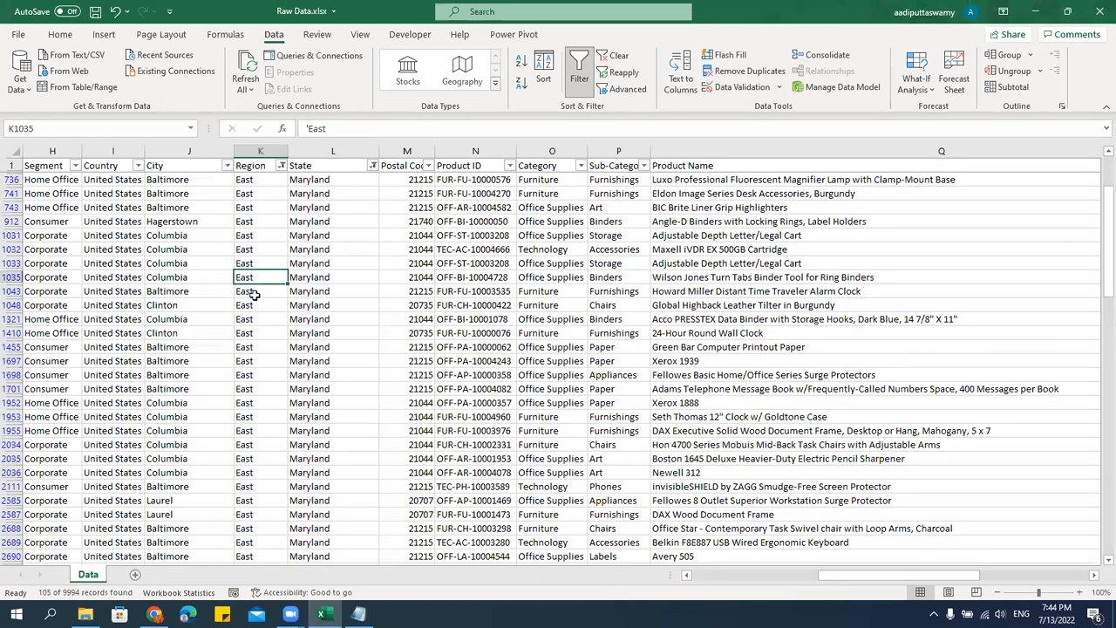
Filter the Ship Mode column to show only Second Class and review its filter choices without changing them.
{"action": "left_click", "coordinate": [639, 574]}
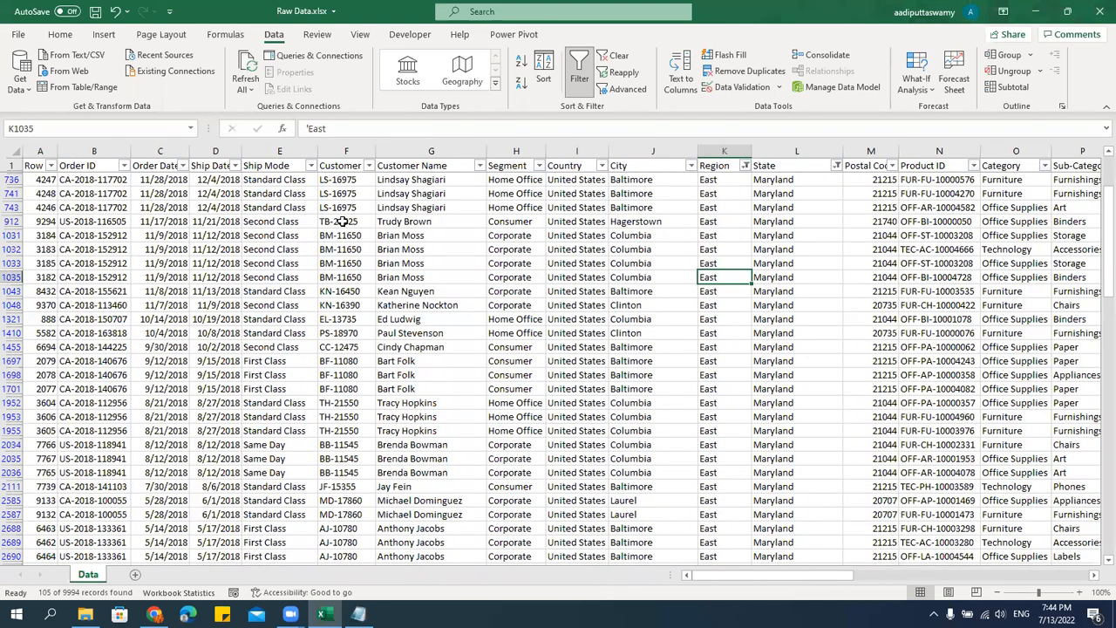
{"action": "left_click", "coordinate": [311, 165]}
{"action": "left_click", "coordinate": [204, 332]}
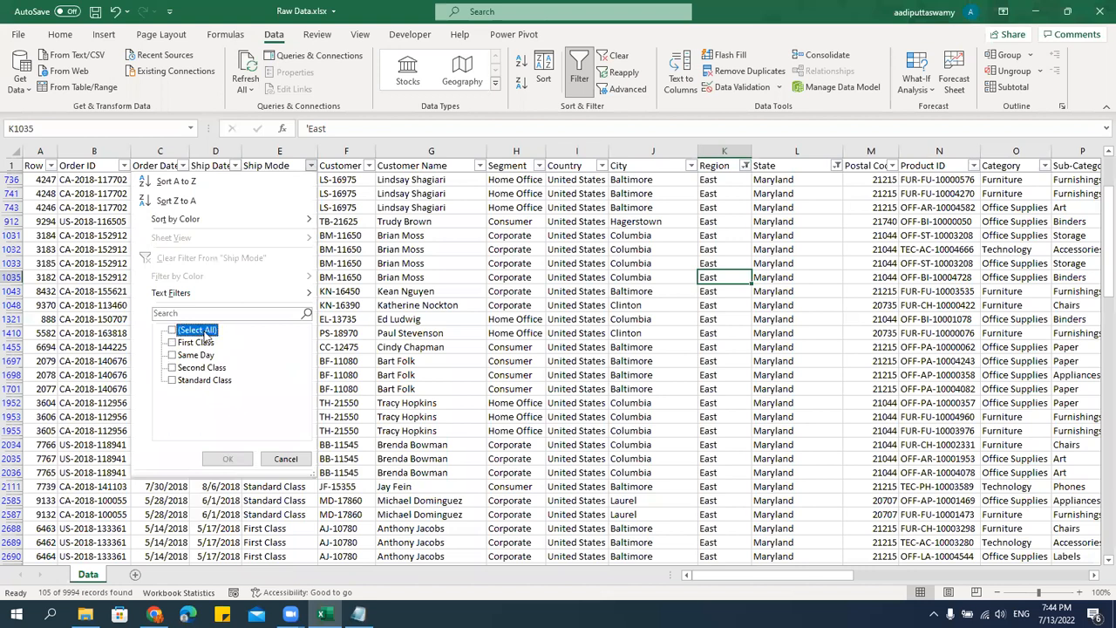
{"action": "left_click", "coordinate": [202, 367]}
{"action": "left_click", "coordinate": [227, 459]}
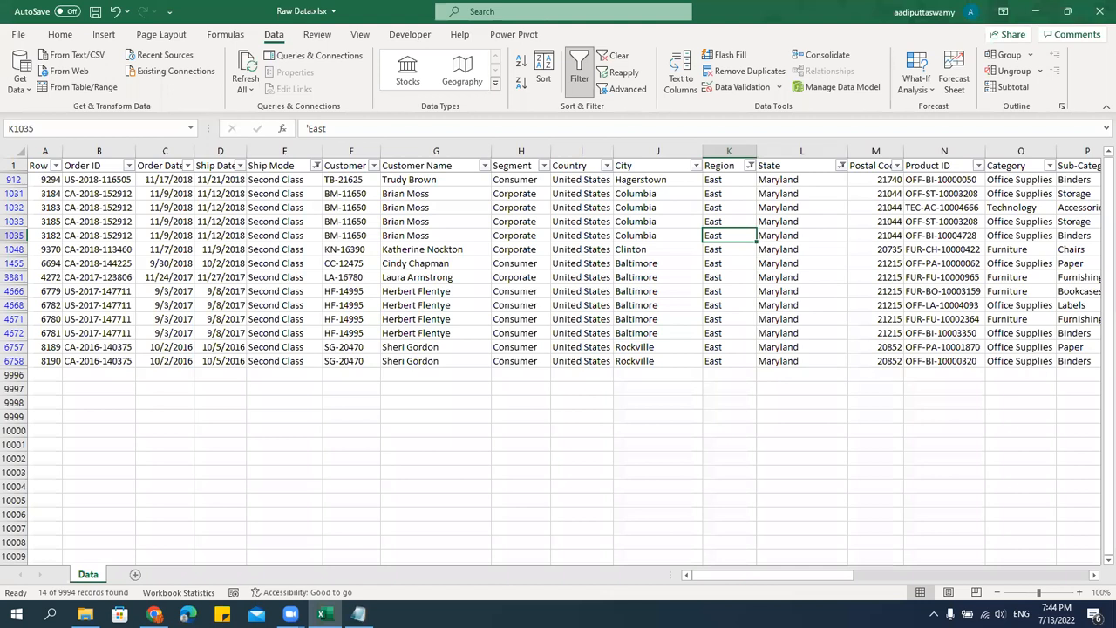
{"action": "left_click", "coordinate": [316, 166]}
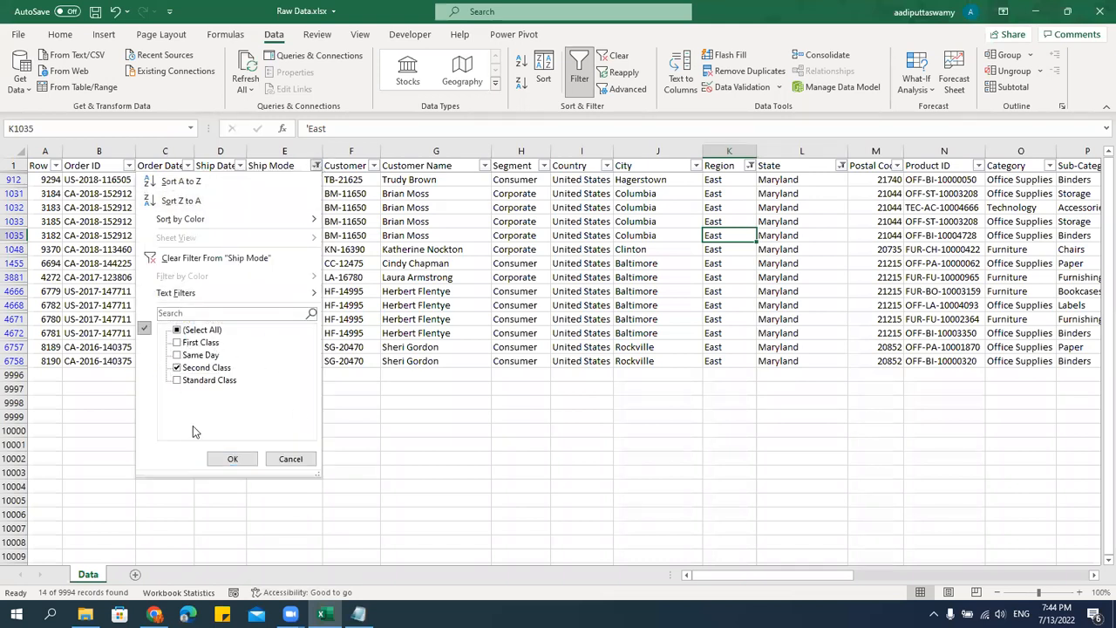
{"action": "left_click", "coordinate": [306, 462]}
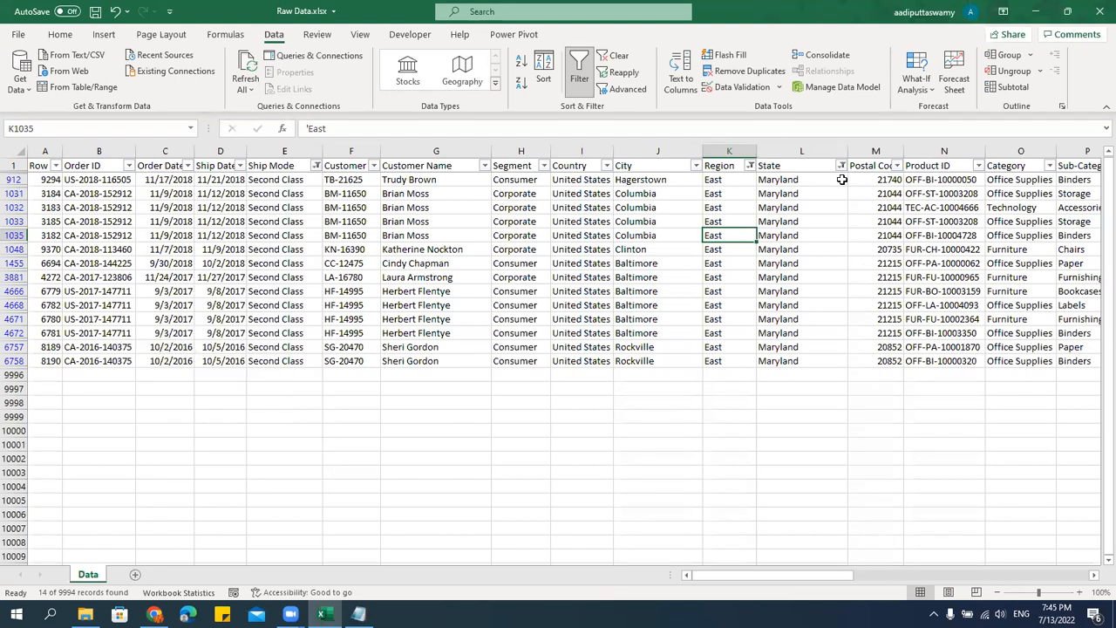
Add First Class to the Ship Mode filter alongside Second Class and look through the filtered rows.
{"action": "left_click", "coordinate": [316, 166]}
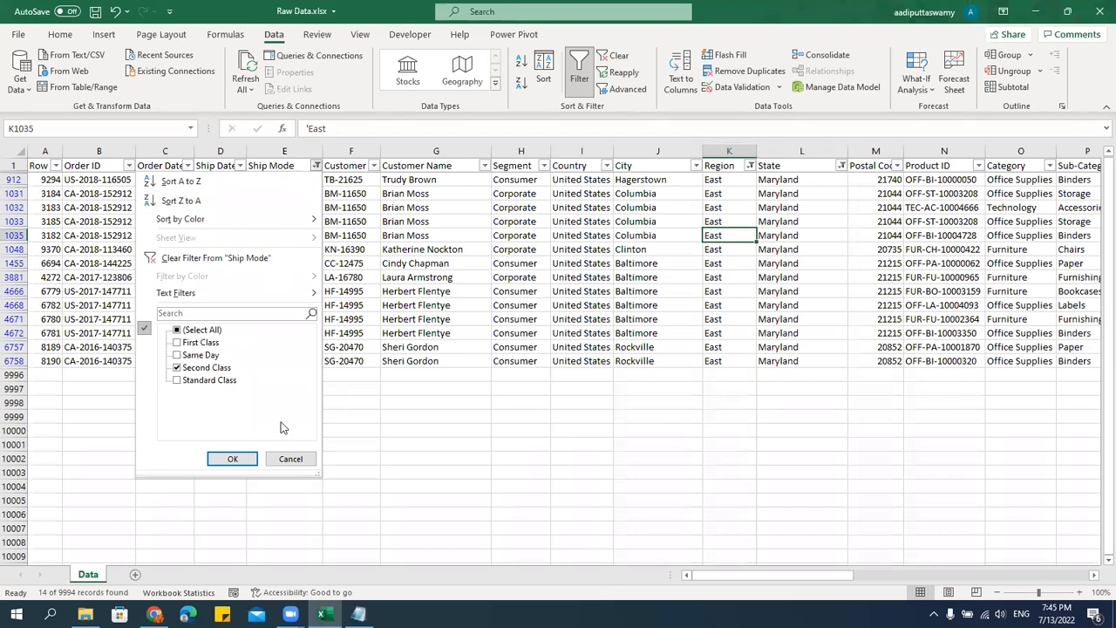
{"action": "left_click", "coordinate": [178, 343]}
{"action": "left_click", "coordinate": [240, 460]}
{"action": "left_click", "coordinate": [287, 193]}
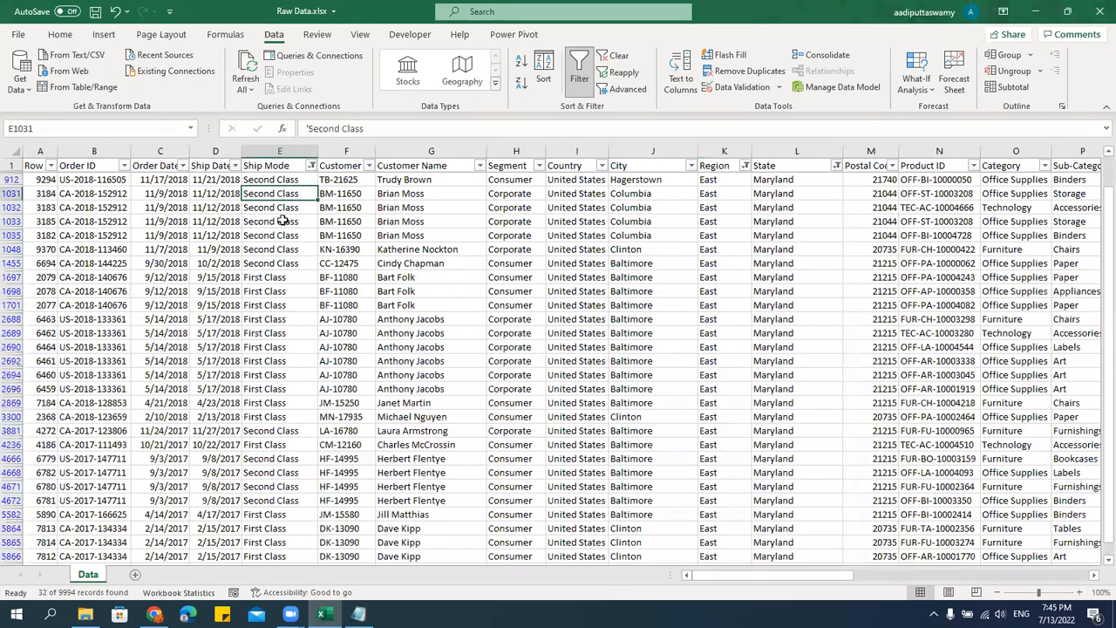
{"action": "scroll", "coordinate": [299, 349], "scroll_direction": "down", "scroll_amount": 3}
{"action": "scroll", "coordinate": [304, 400], "scroll_direction": "up", "scroll_amount": 3}
{"action": "left_click", "coordinate": [285, 276]}
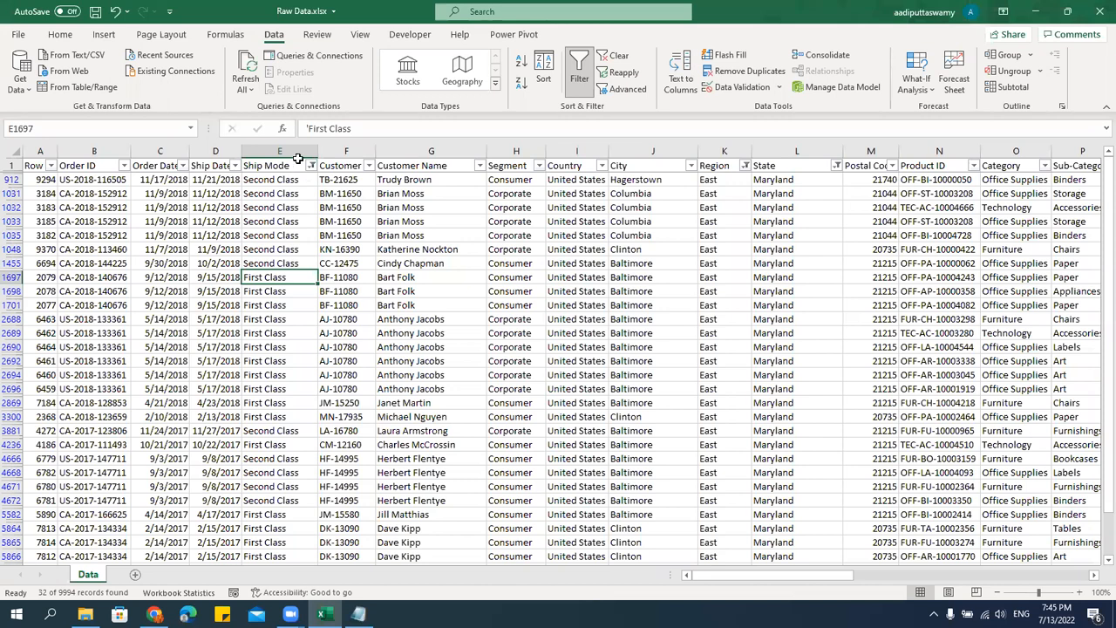
Review which classes are selected in the Ship Mode filter and compare them with the filtered rows.
{"action": "left_click", "coordinate": [311, 166]}
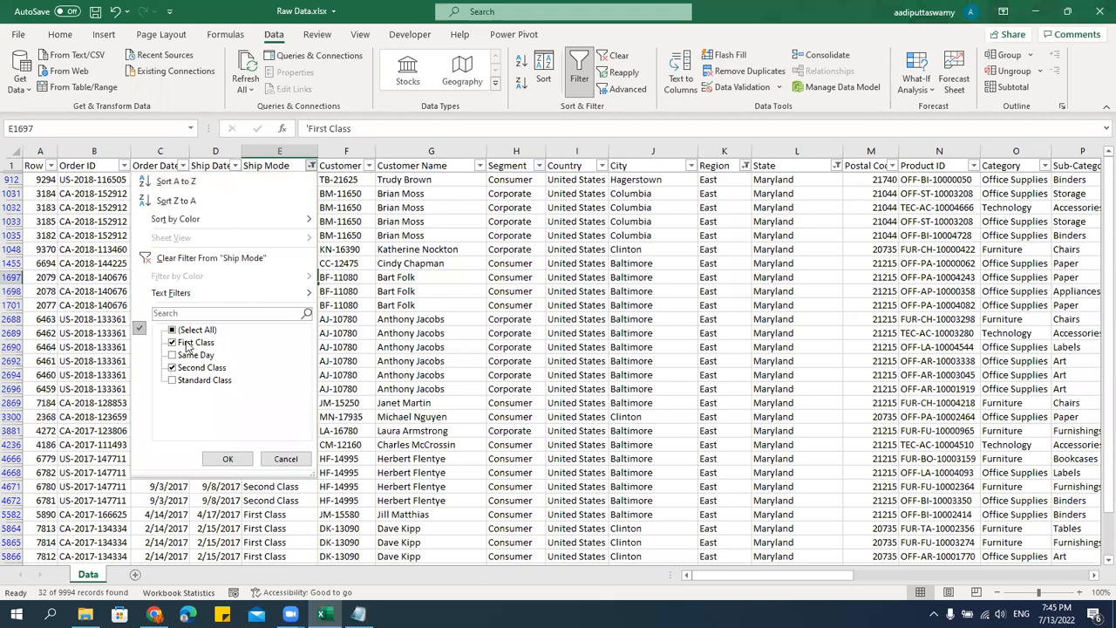
{"action": "left_click", "coordinate": [228, 459]}
{"action": "left_click", "coordinate": [284, 373]}
{"action": "left_click", "coordinate": [282, 387]}
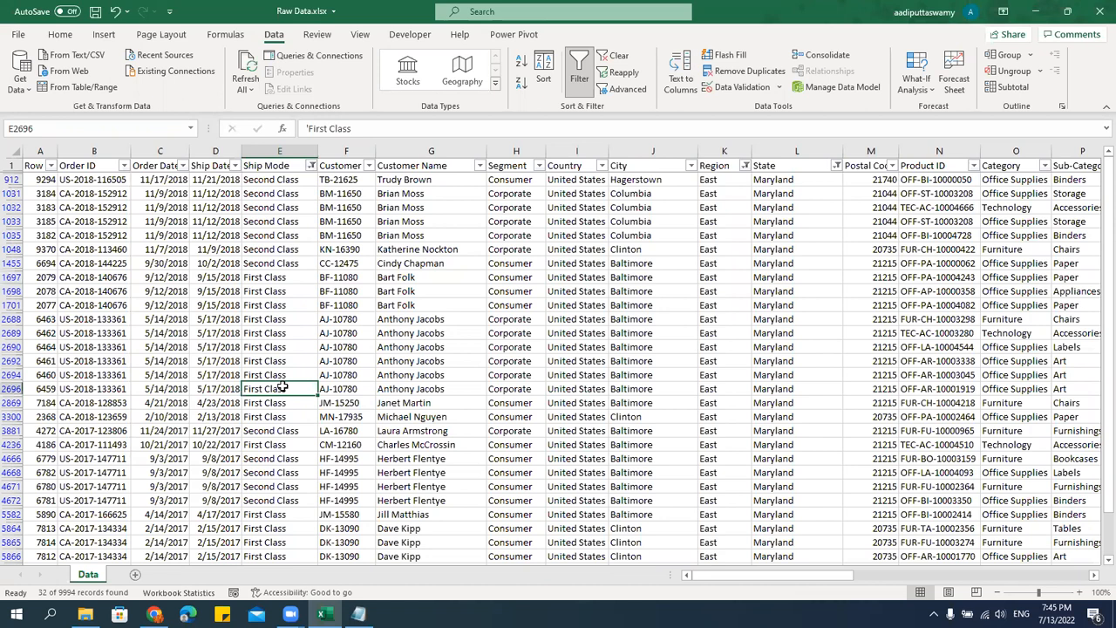
Clear the Region, State and Ship Mode filters all at once, leaving filtering turned on.
{"action": "left_click", "coordinate": [312, 168]}
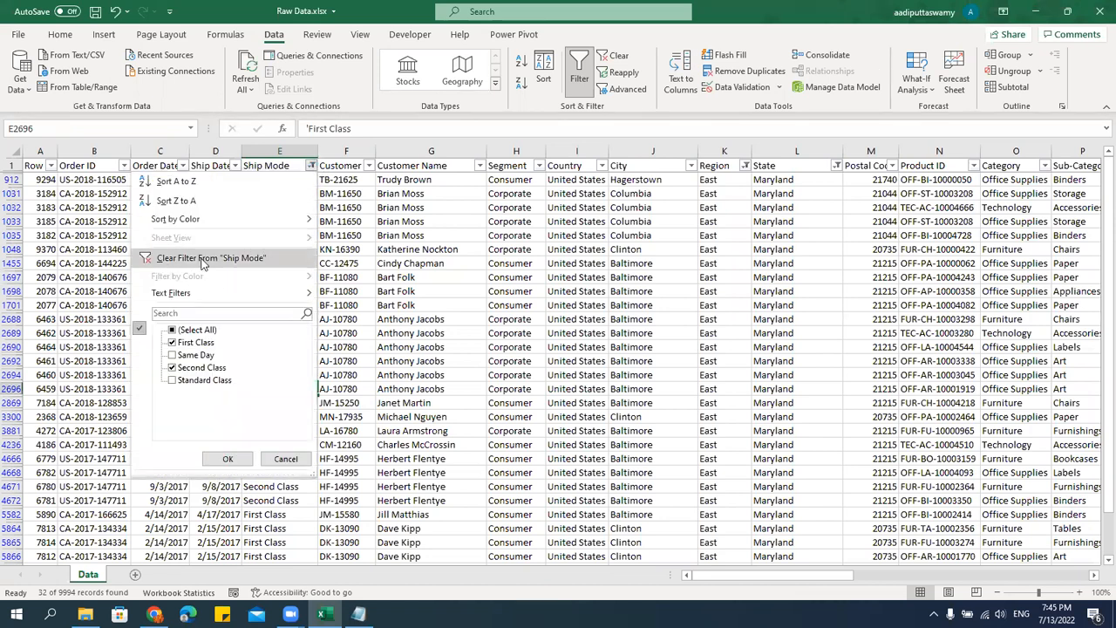
{"action": "left_click", "coordinate": [570, 249]}
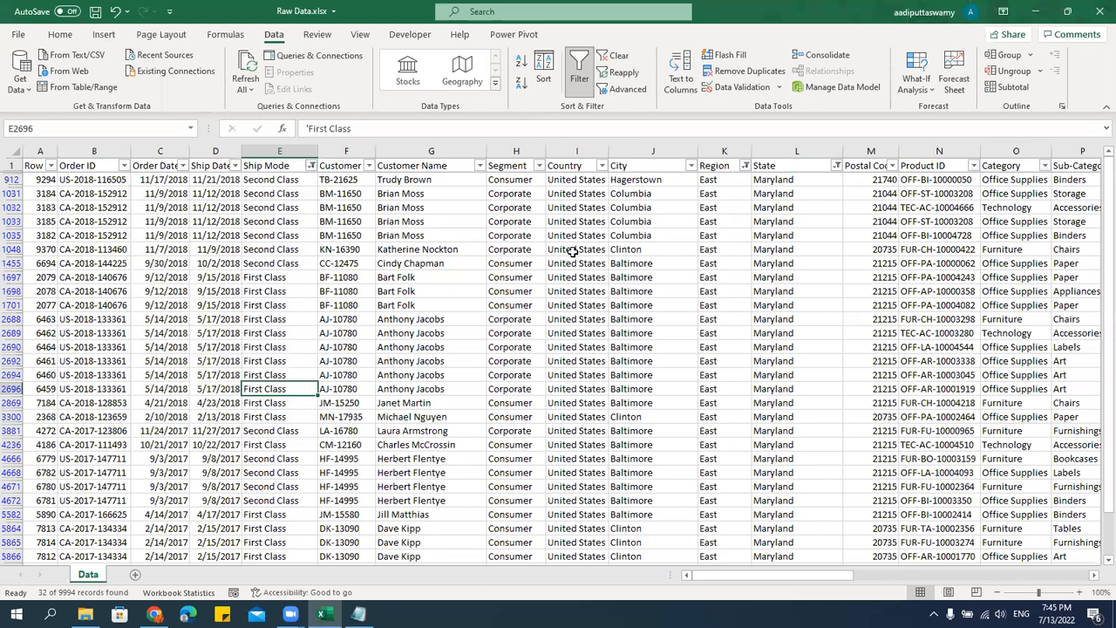
{"action": "left_click", "coordinate": [613, 57]}
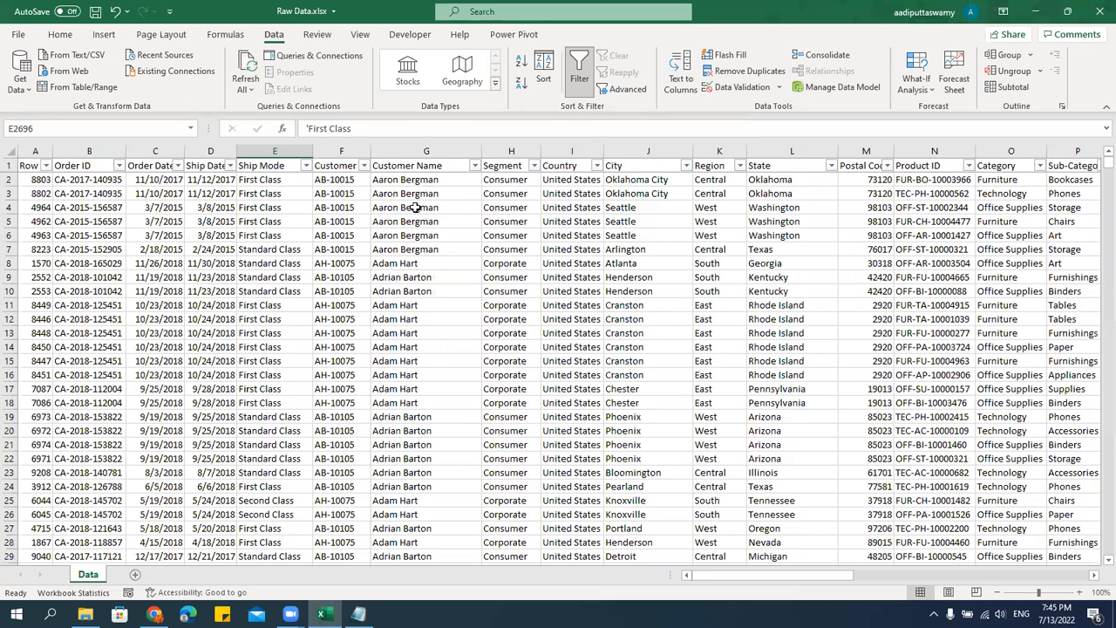
Filter the Customer Name column to show only the first three customers in its list and look through the rows.
{"action": "left_click", "coordinate": [475, 165]}
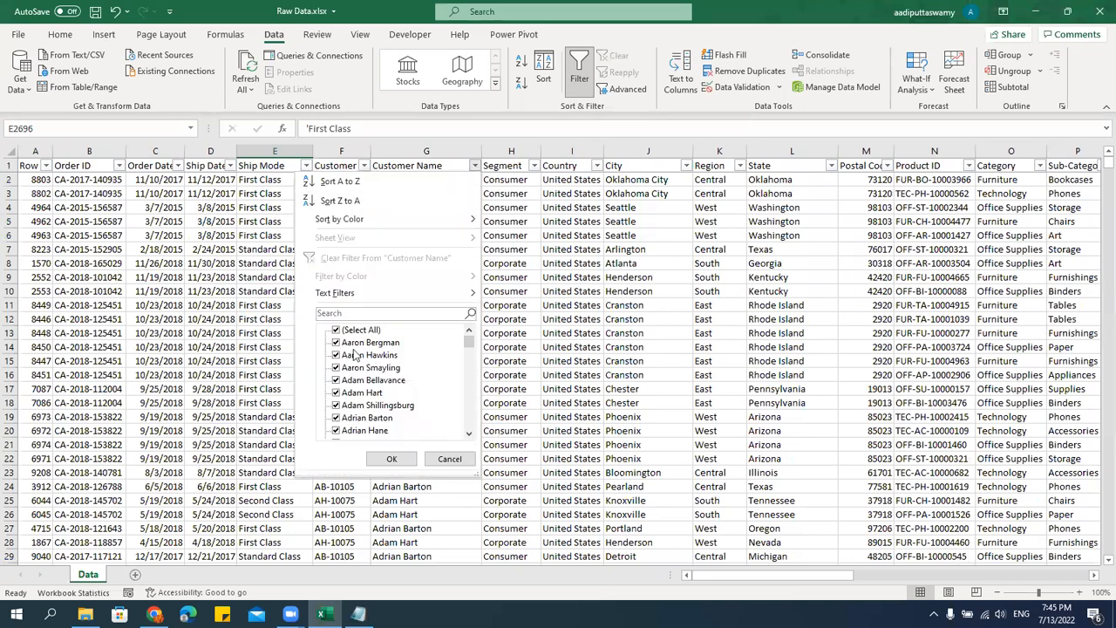
{"action": "mouse_move", "coordinate": [469, 341]}
{"action": "left_mouse_down"}
{"action": "mouse_move", "coordinate": [473, 431]}
{"action": "mouse_move", "coordinate": [472, 329]}
{"action": "left_mouse_up"}
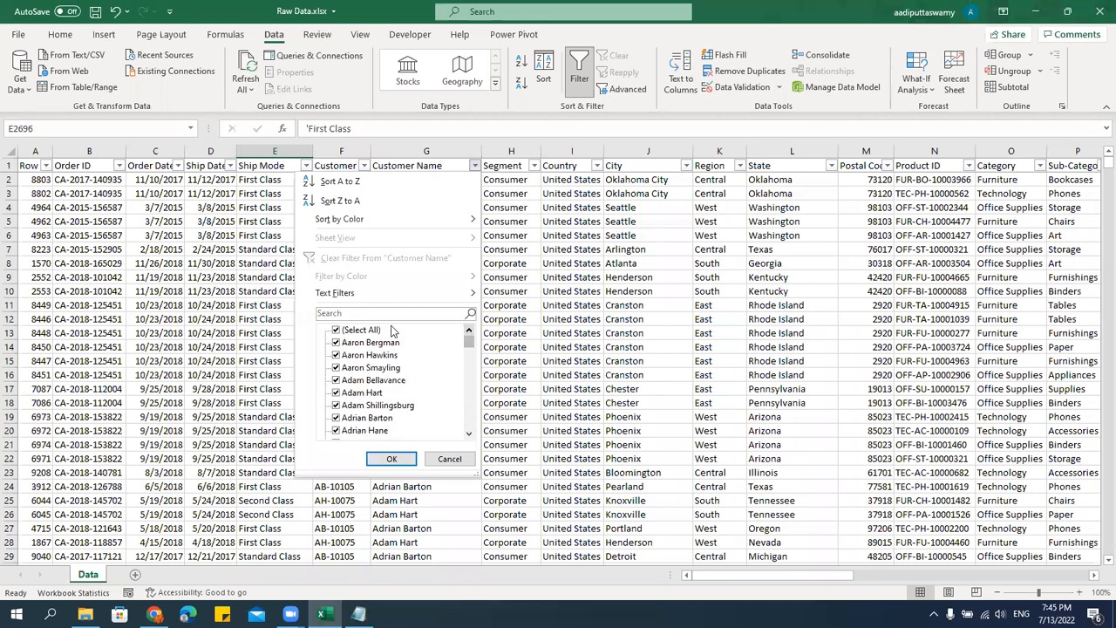
{"action": "mouse_move", "coordinate": [344, 296]}
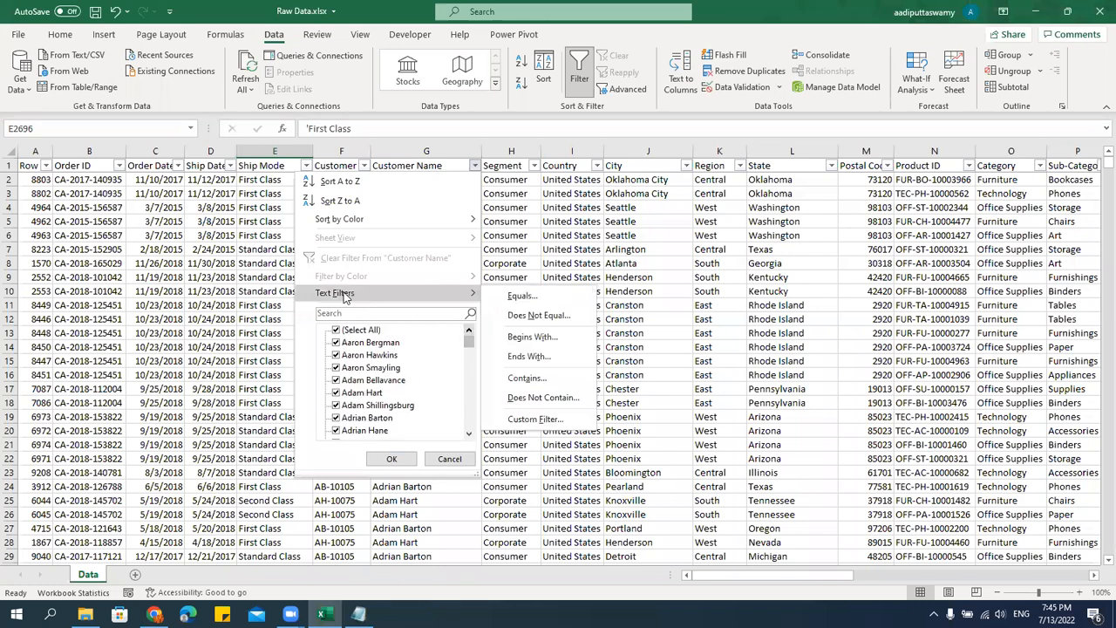
{"action": "left_click", "coordinate": [337, 331]}
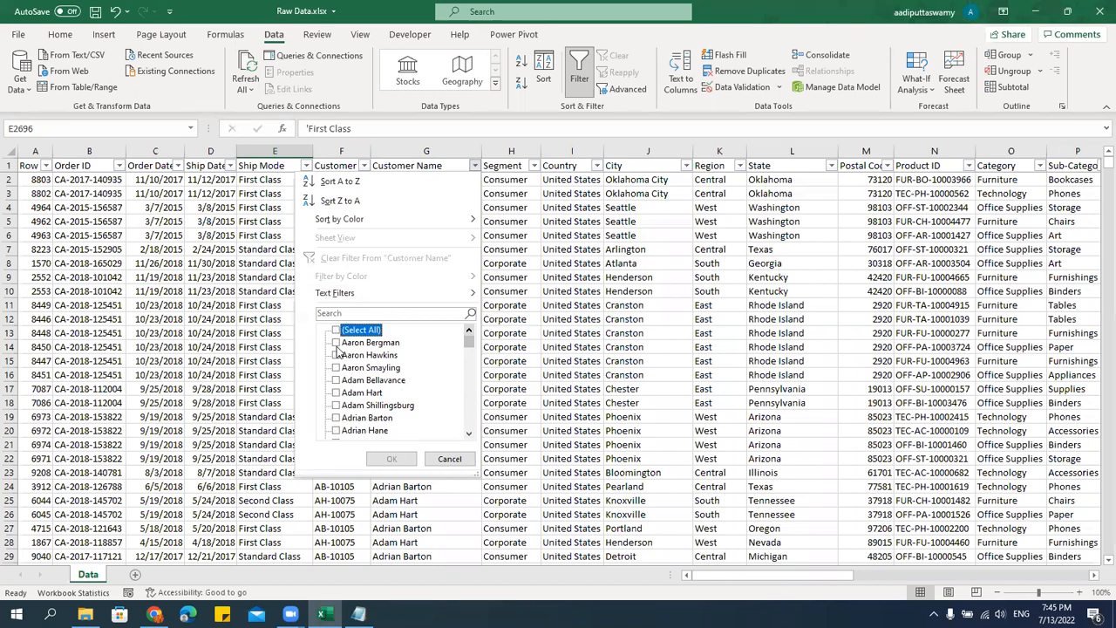
{"action": "left_click", "coordinate": [336, 343]}
{"action": "left_click", "coordinate": [337, 355]}
{"action": "left_click", "coordinate": [336, 367]}
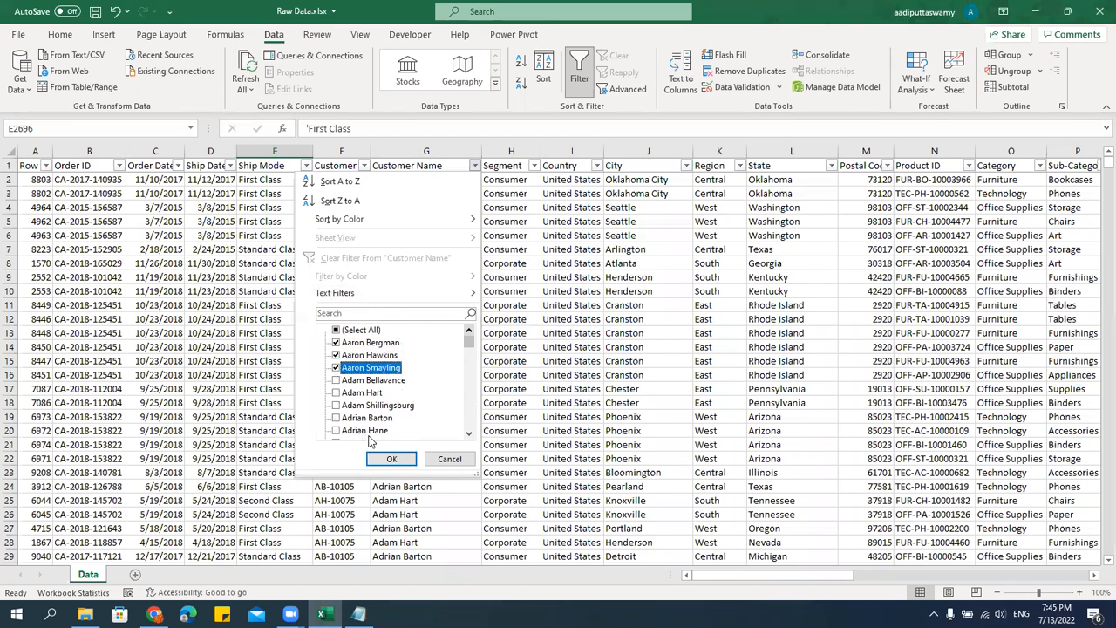
{"action": "left_click", "coordinate": [392, 459]}
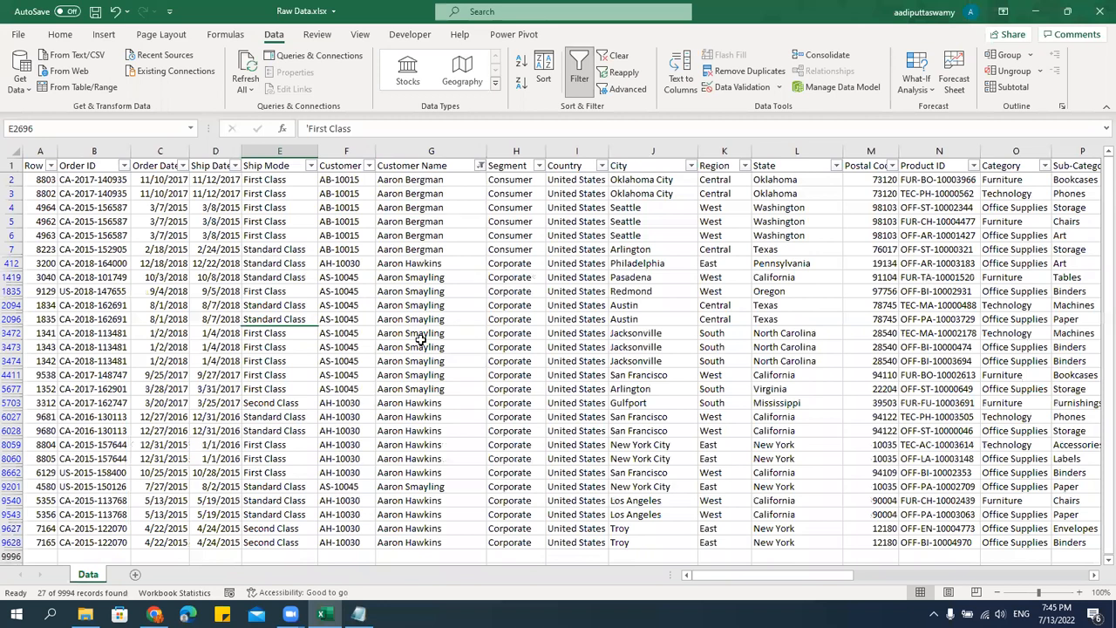
{"action": "scroll", "coordinate": [421, 339], "scroll_direction": "down", "scroll_amount": 5}
{"action": "scroll", "coordinate": [420, 337], "scroll_direction": "up", "scroll_amount": 5}
Replace the Customer Name selection with a text filter for names beginning with "A" and look through the matching rows.
{"action": "left_click", "coordinate": [480, 167]}
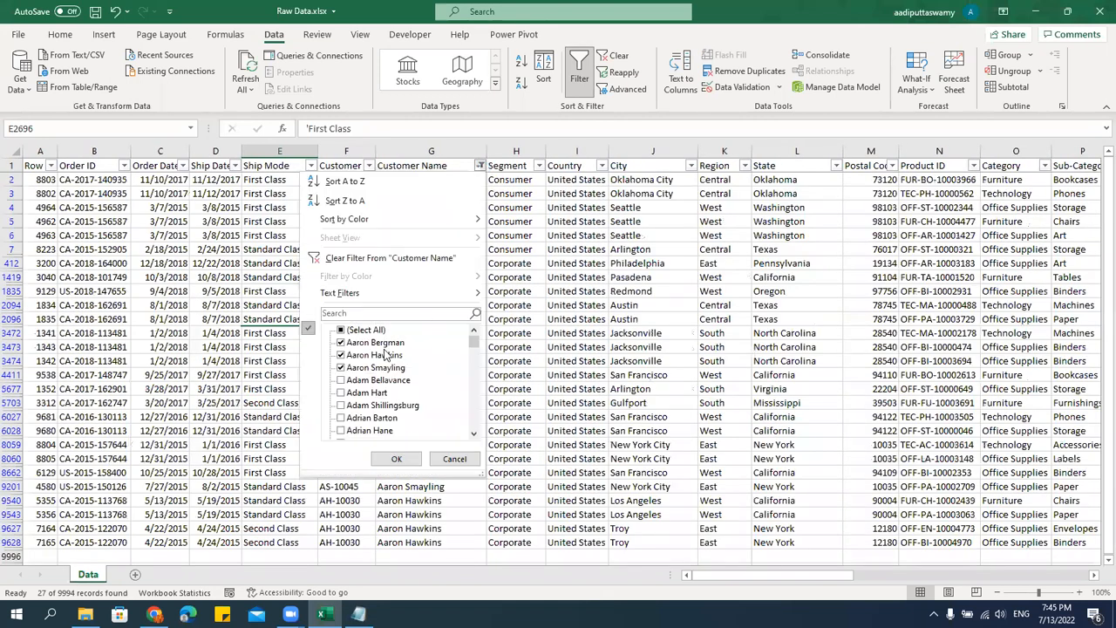
{"action": "left_click", "coordinate": [342, 331]}
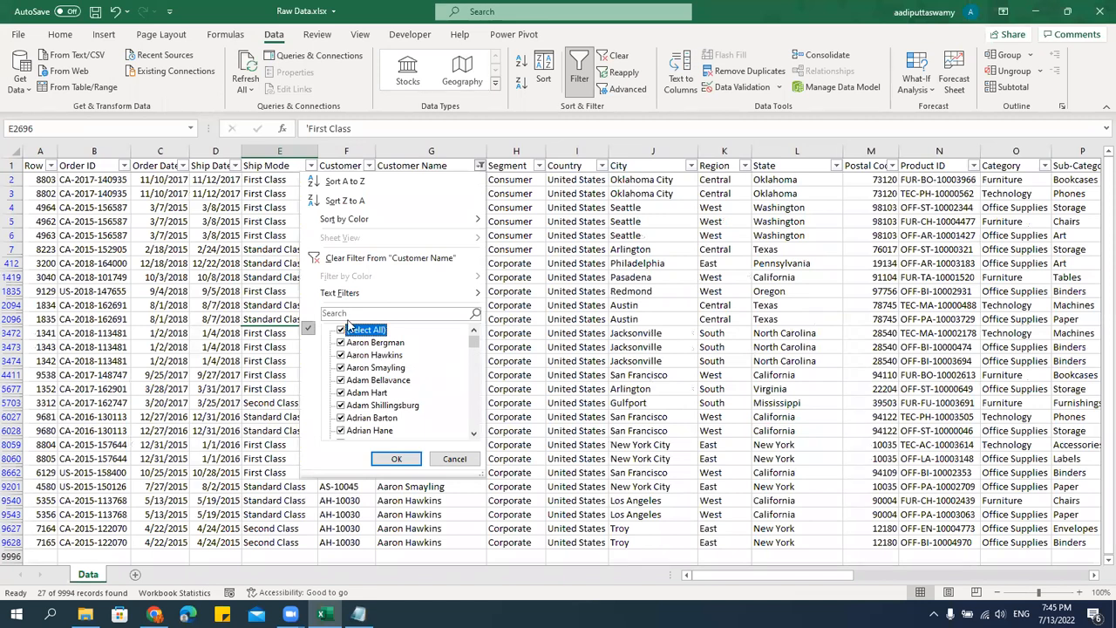
{"action": "mouse_move", "coordinate": [343, 297]}
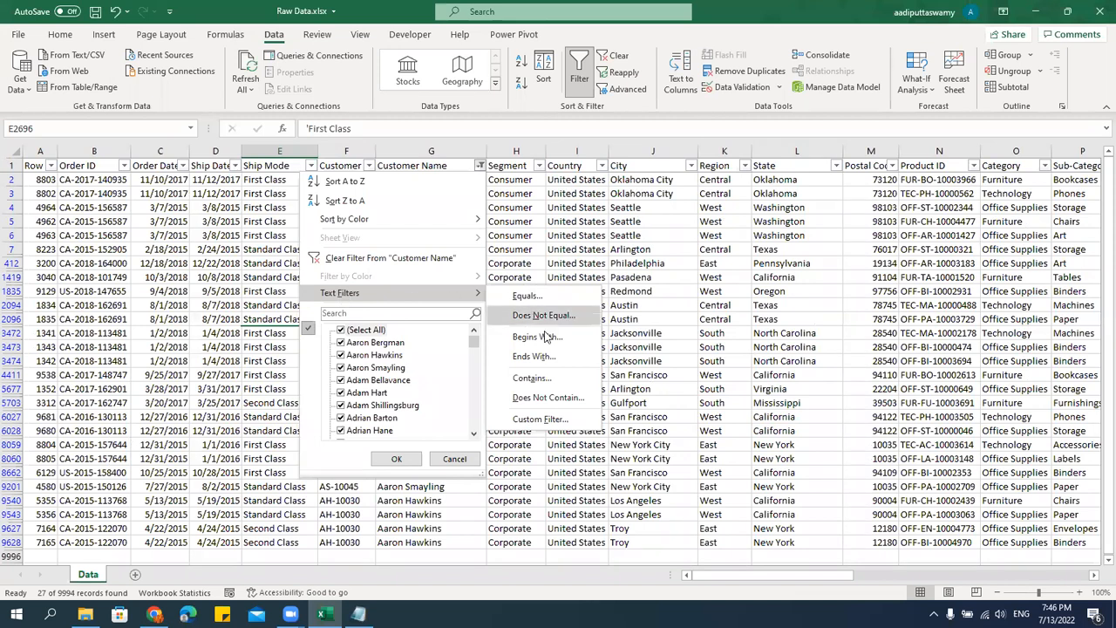
{"action": "left_click", "coordinate": [540, 338]}
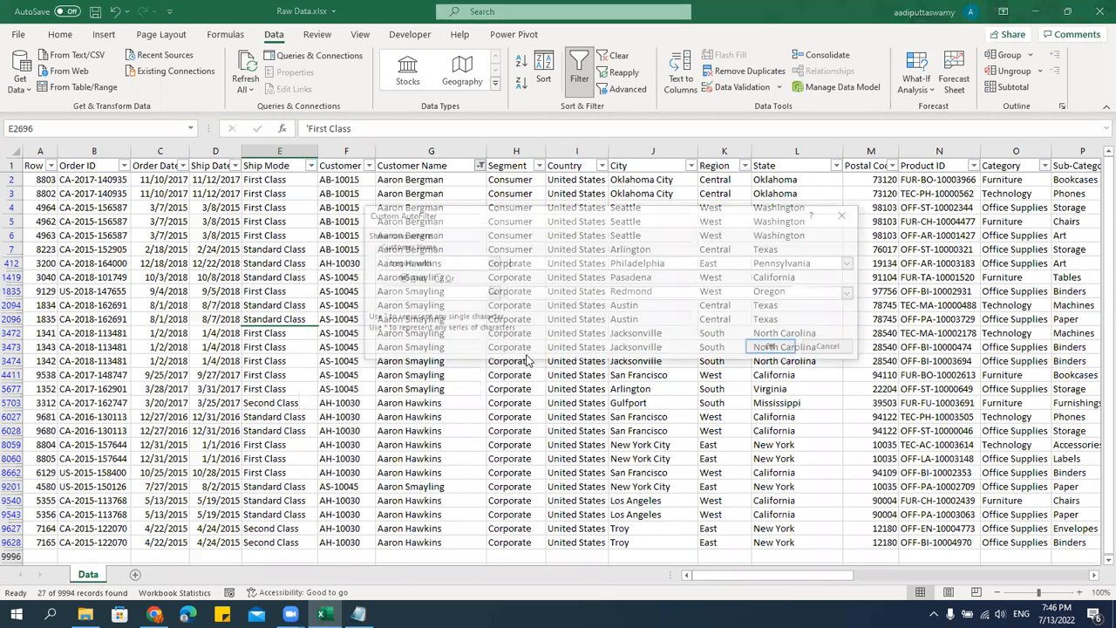
{"action": "type", "text": "A"}
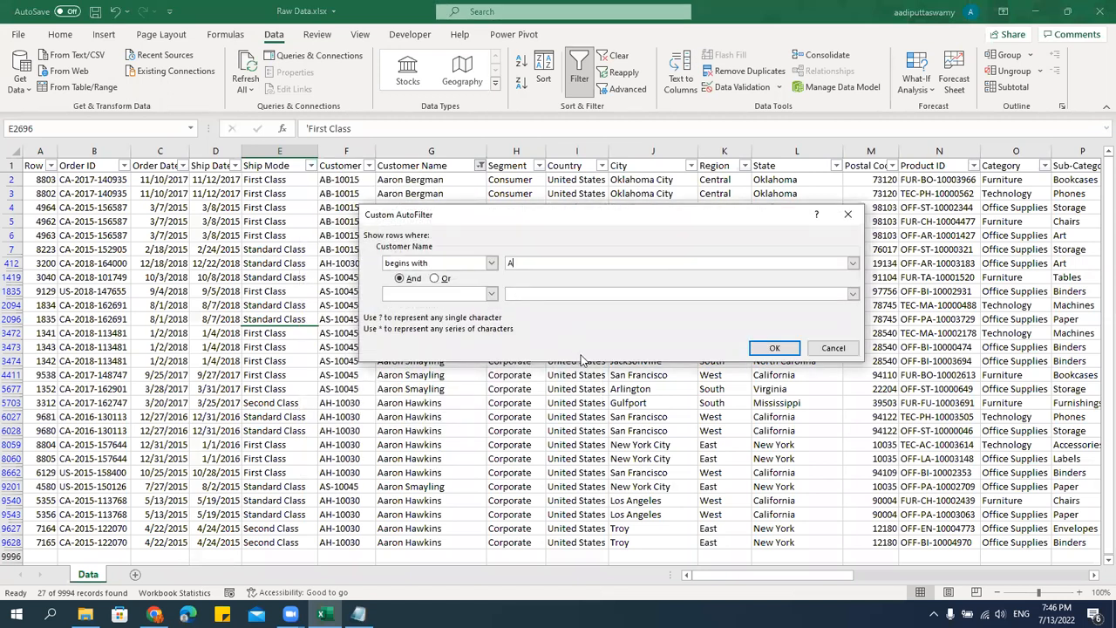
{"action": "left_click", "coordinate": [773, 350]}
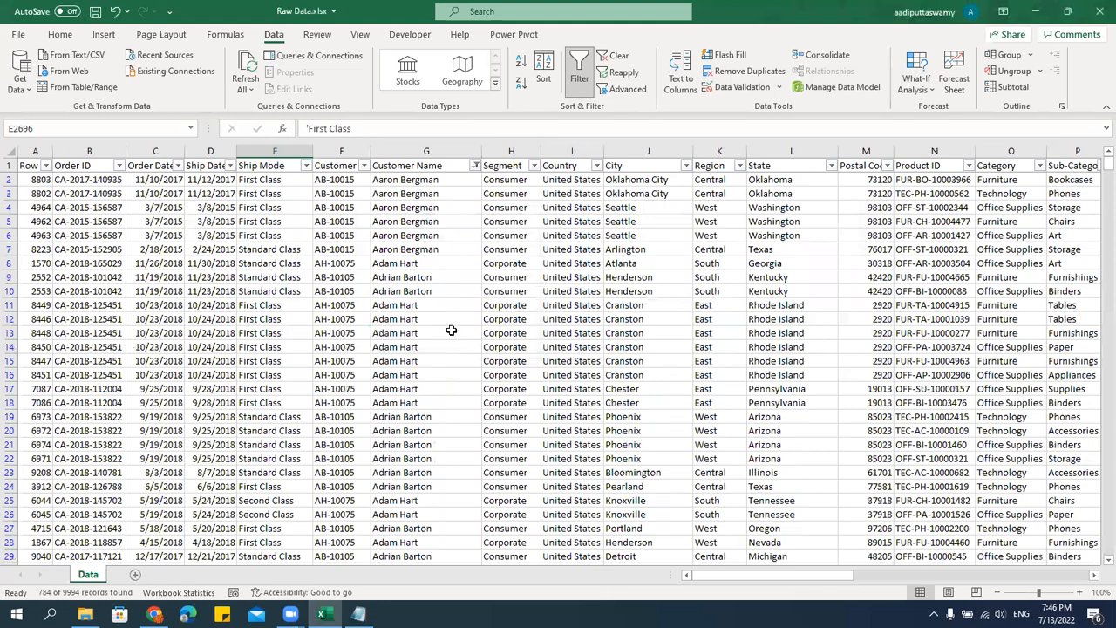
{"action": "scroll", "coordinate": [450, 334], "scroll_direction": "down", "scroll_amount": 10}
{"action": "scroll", "coordinate": [450, 334], "scroll_direction": "down", "scroll_amount": 20}
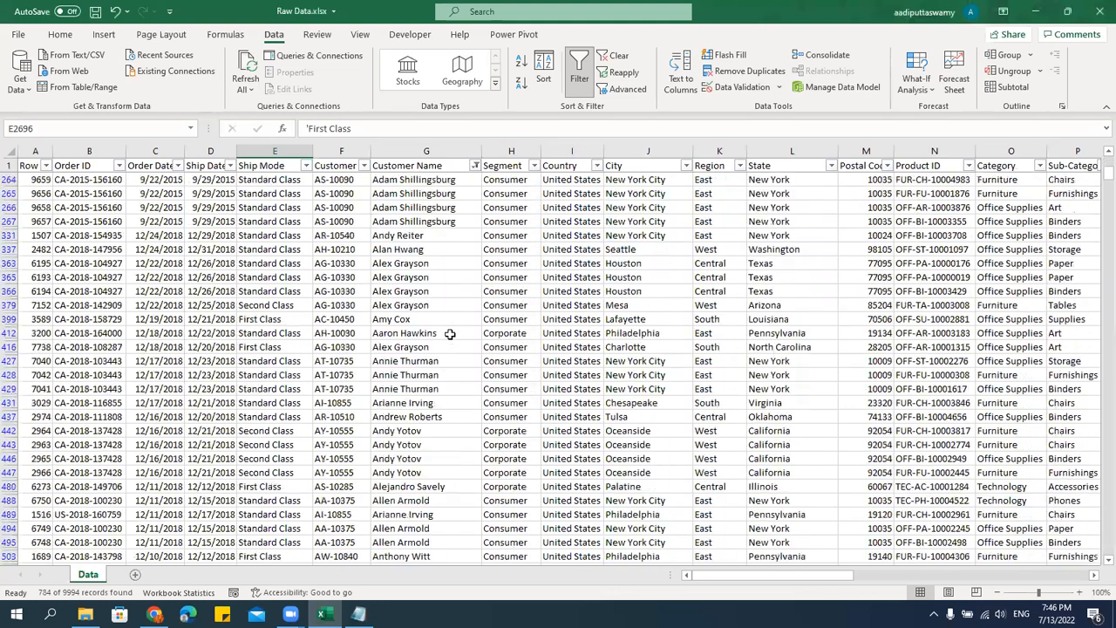
{"action": "scroll", "coordinate": [450, 334], "scroll_direction": "down", "scroll_amount": 7}
{"action": "scroll", "coordinate": [450, 334], "scroll_direction": "up", "scroll_amount": 6}
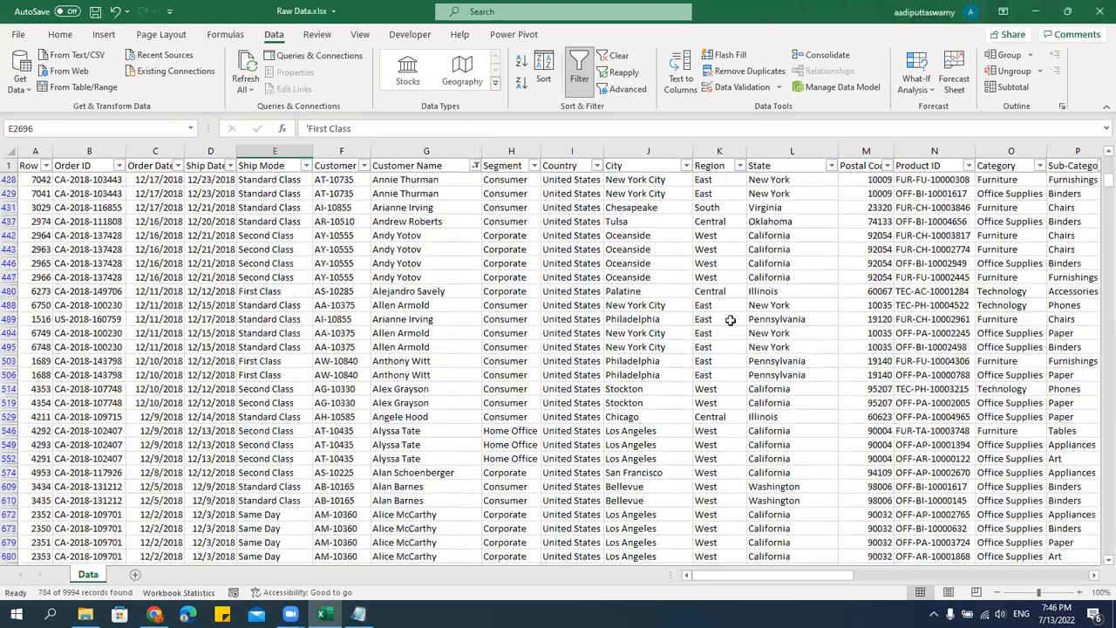
{"action": "left_click_drag", "start_coordinate": [1097, 186], "coordinate": [1099, 167]}
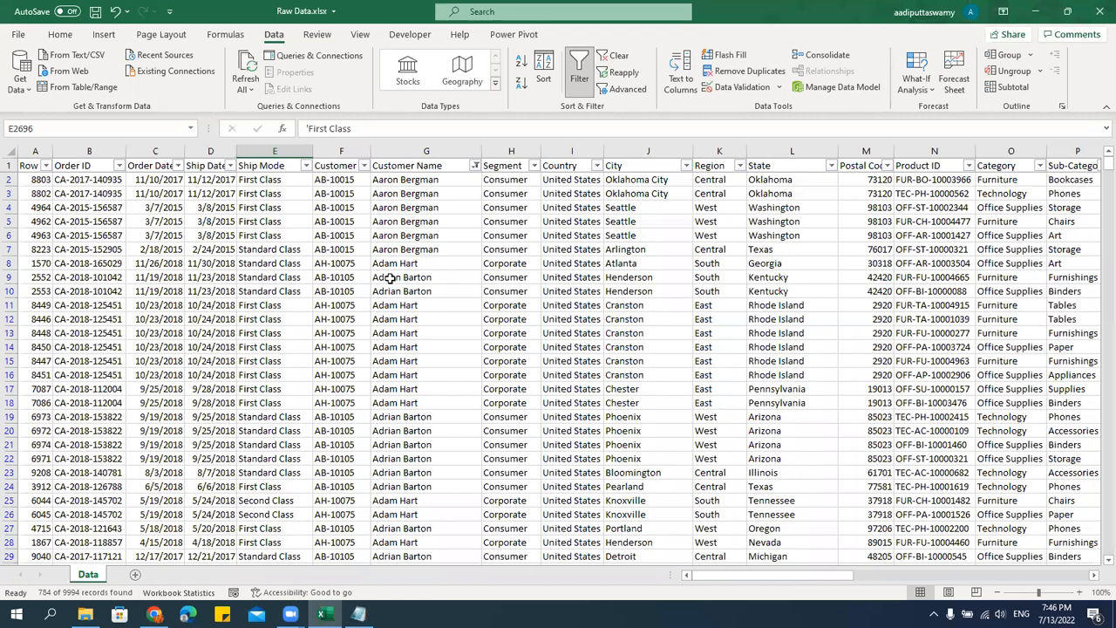
{"action": "scroll", "coordinate": [396, 458], "scroll_direction": "down", "scroll_amount": 3}
{"action": "scroll", "coordinate": [397, 462], "scroll_direction": "up", "scroll_amount": 3}
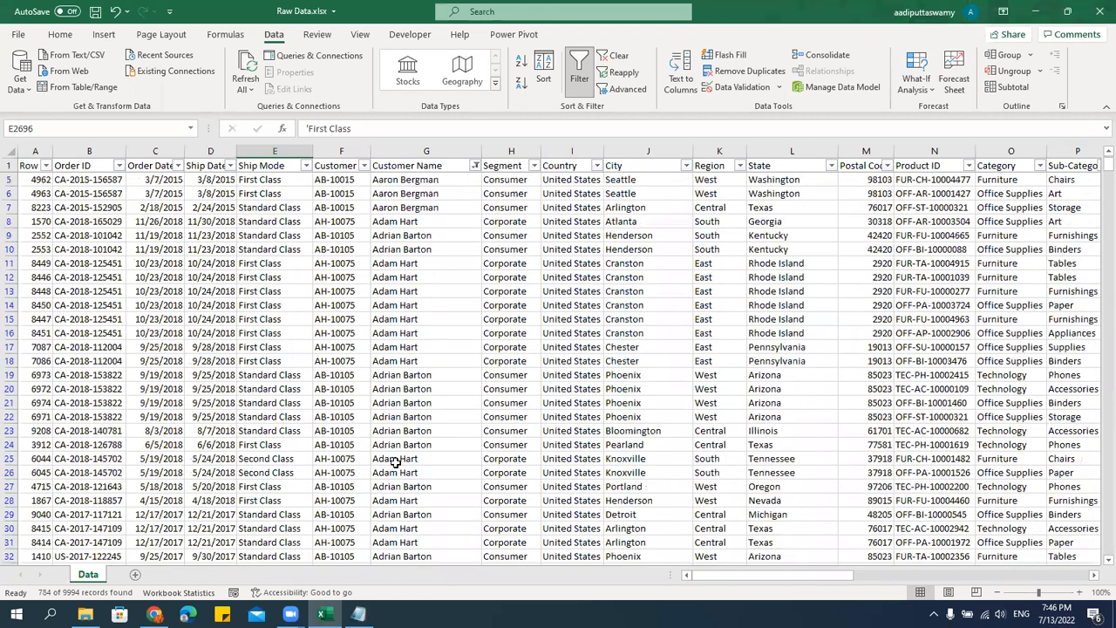
Change the Customer Name text filter to names beginning with "Ad" and look through the matching rows.
{"action": "left_click", "coordinate": [474, 166]}
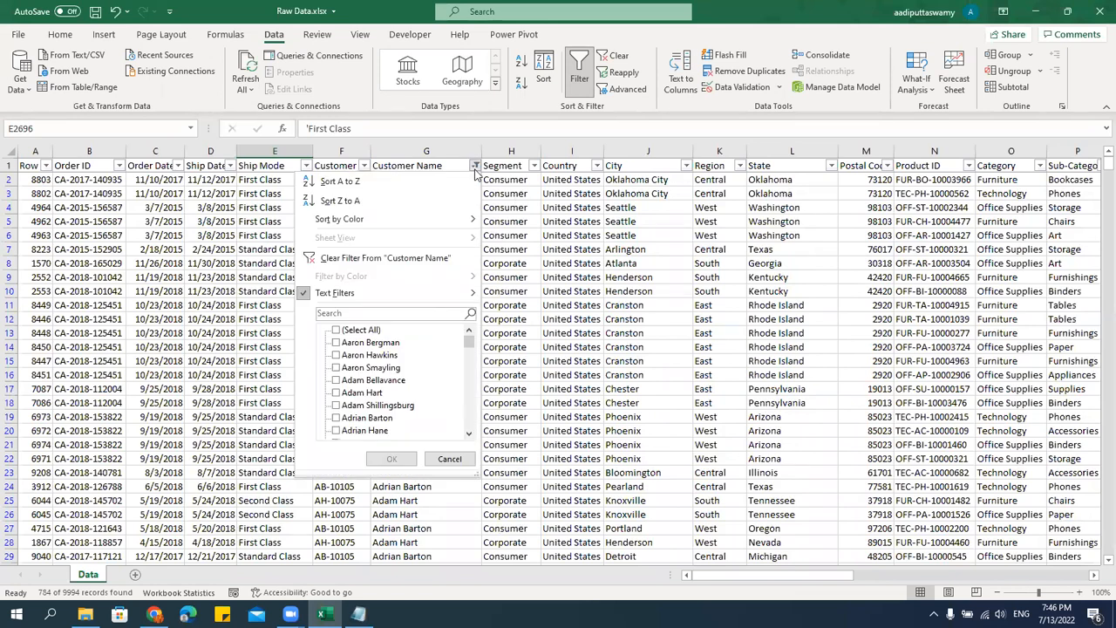
{"action": "mouse_move", "coordinate": [392, 293]}
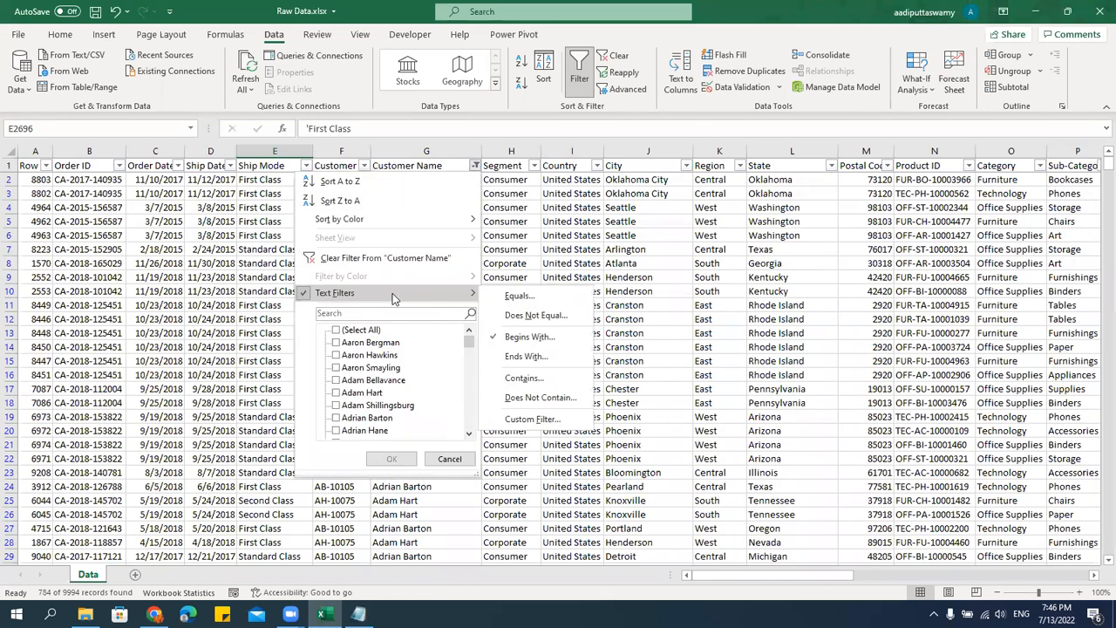
{"action": "left_click", "coordinate": [529, 336]}
{"action": "type", "text": "d"}
{"action": "left_click", "coordinate": [773, 348]}
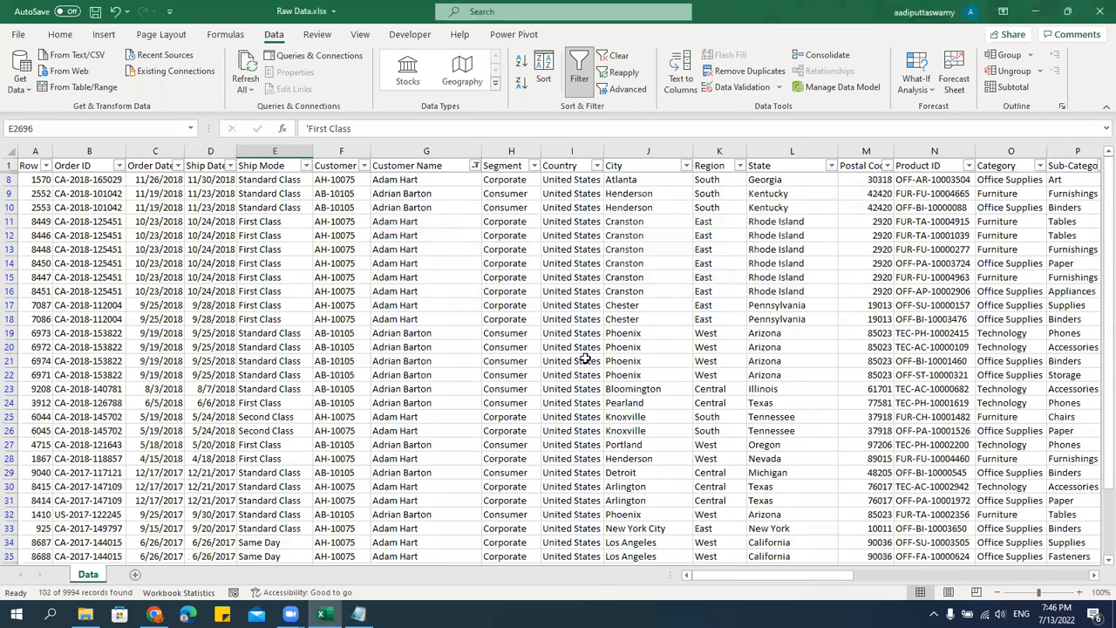
{"action": "left_click", "coordinate": [417, 202]}
{"action": "scroll", "coordinate": [461, 366], "scroll_direction": "down", "scroll_amount": 20}
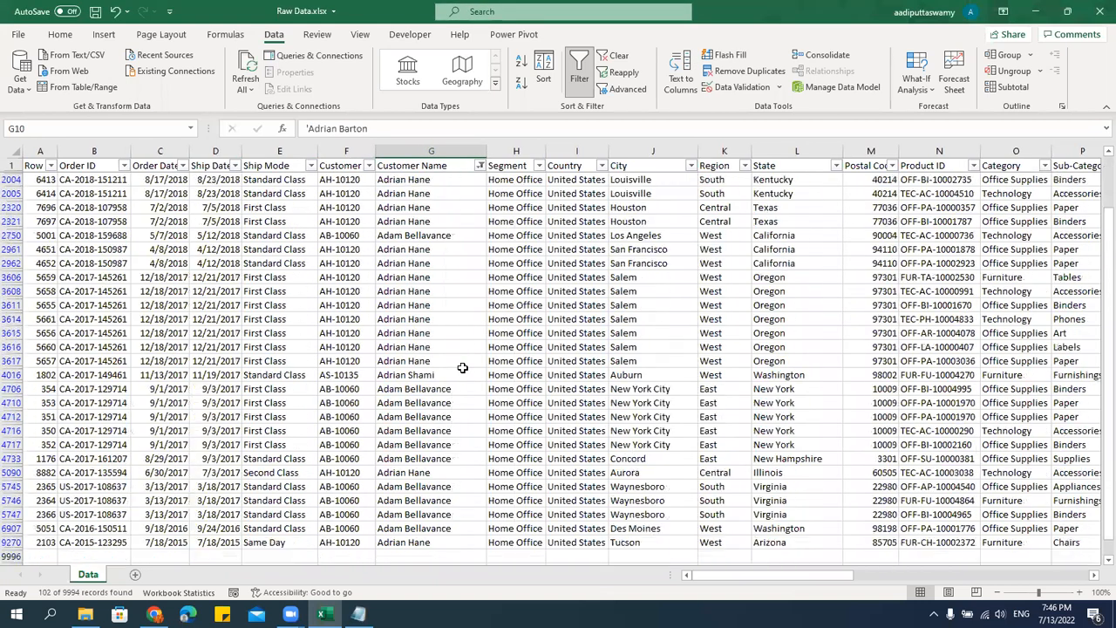
{"action": "scroll", "coordinate": [462, 367], "scroll_direction": "down", "scroll_amount": 3}
{"action": "scroll", "coordinate": [463, 367], "scroll_direction": "up", "scroll_amount": 20}
{"action": "scroll", "coordinate": [462, 367], "scroll_direction": "up", "scroll_amount": 7}
{"action": "left_click", "coordinate": [445, 299]}
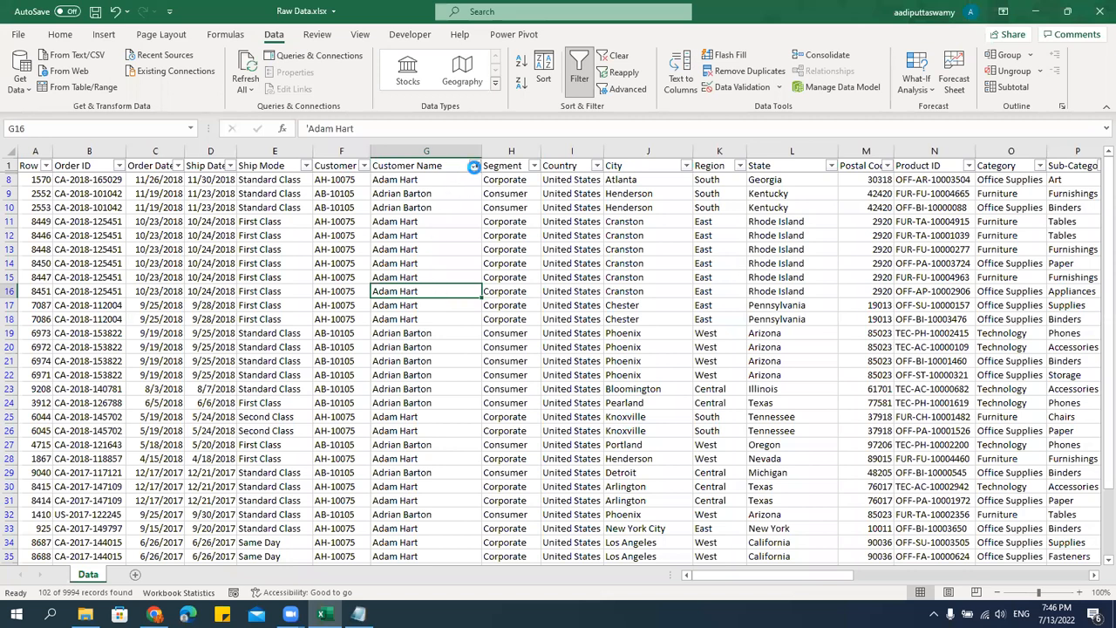
Clear the begins-with filter from the Customer Name column.
{"action": "left_click", "coordinate": [475, 166]}
{"action": "mouse_move", "coordinate": [416, 298]}
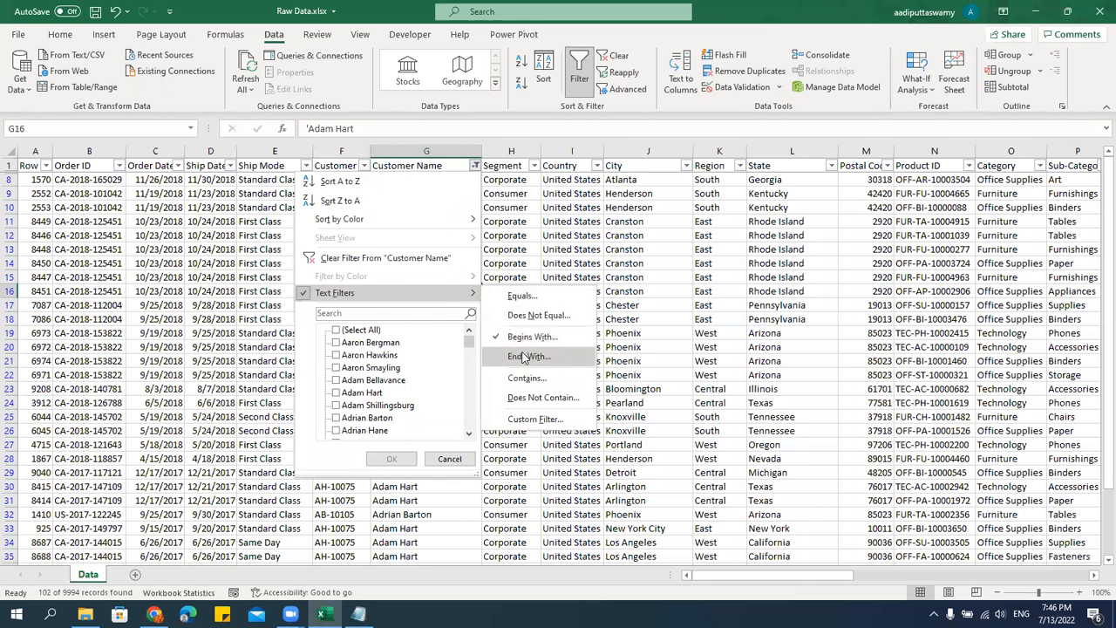
{"action": "left_click", "coordinate": [384, 258]}
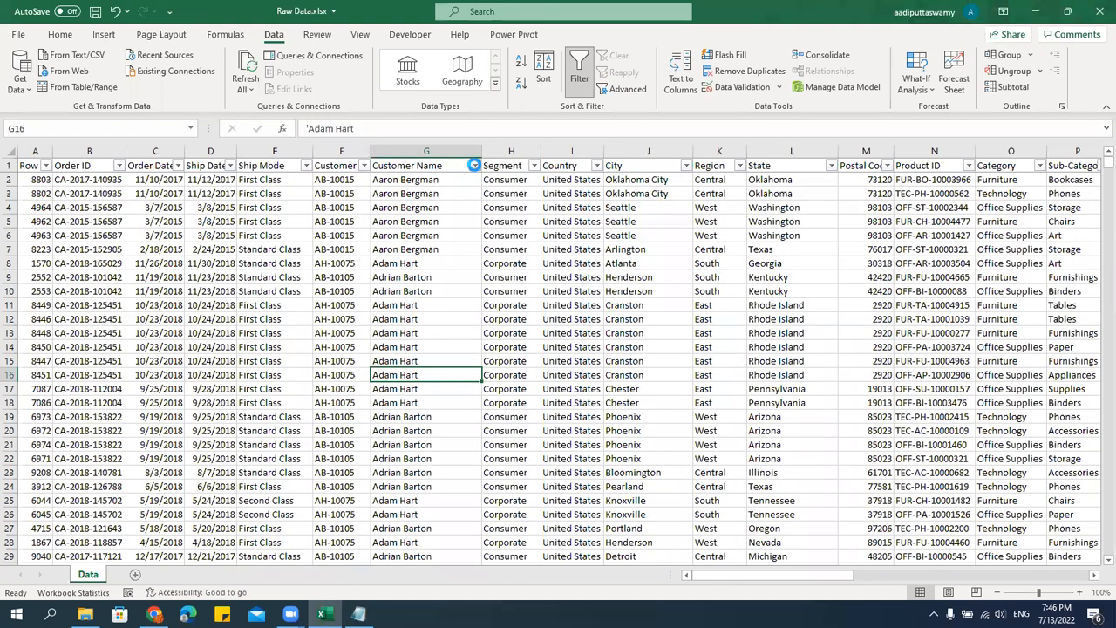
Filter the Customer Name column to names ending with "es" and look through the matching rows.
{"action": "left_click", "coordinate": [474, 164]}
{"action": "mouse_move", "coordinate": [444, 295]}
{"action": "left_click", "coordinate": [541, 354]}
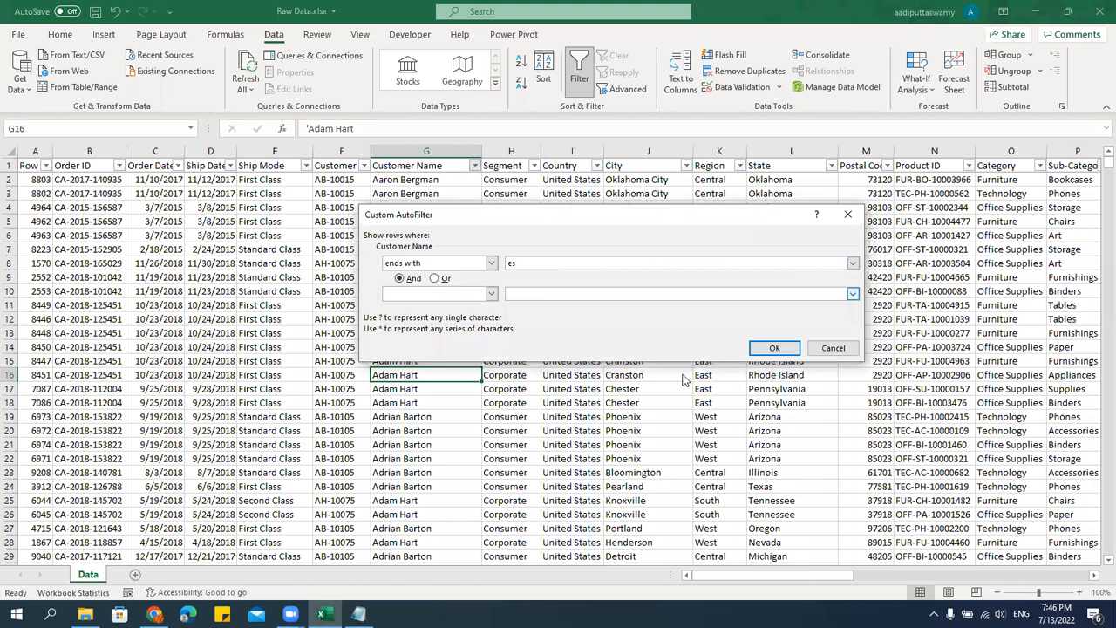
{"action": "left_click", "coordinate": [775, 348]}
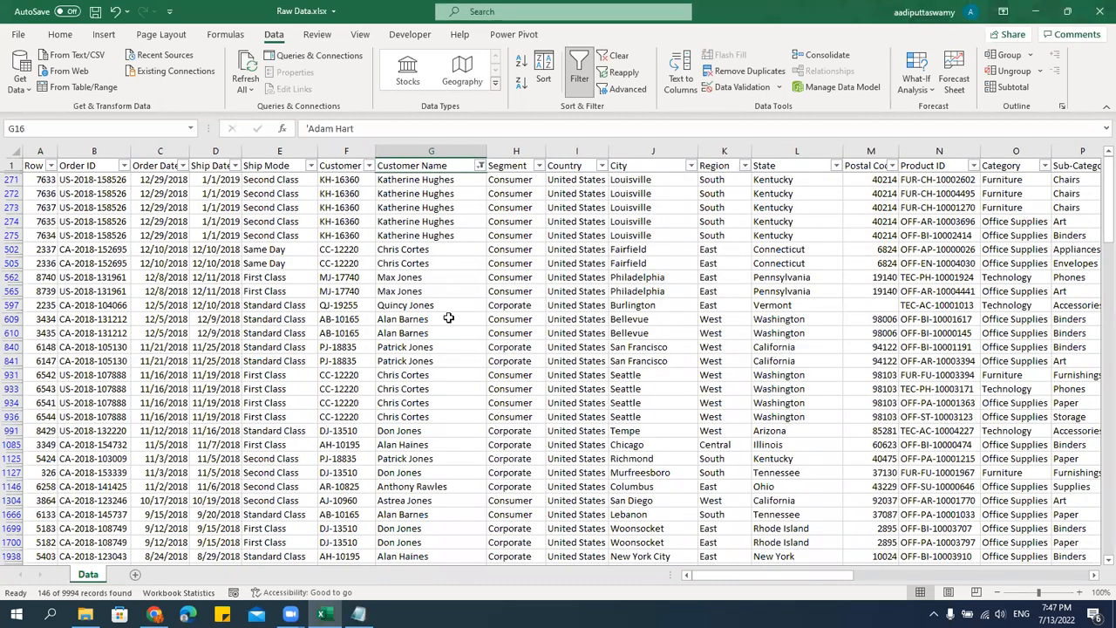
{"action": "scroll", "coordinate": [442, 419], "scroll_direction": "down", "scroll_amount": 12}
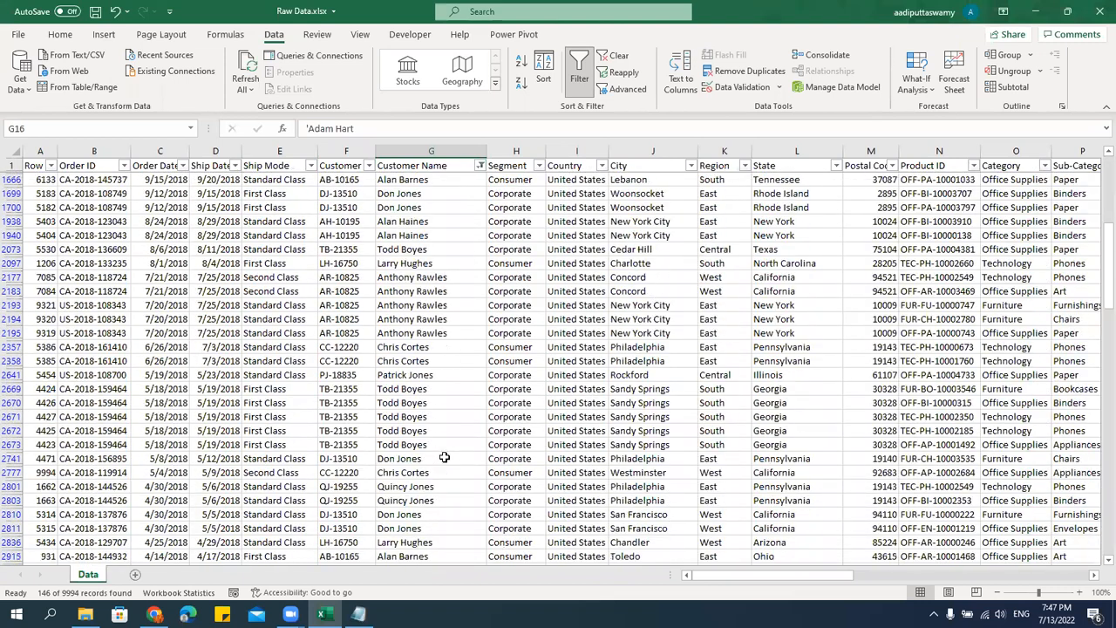
{"action": "scroll", "coordinate": [444, 457], "scroll_direction": "up", "scroll_amount": 5}
Remove the ends-with filter by selecting all names again in the Customer Name column.
{"action": "left_click", "coordinate": [480, 166]}
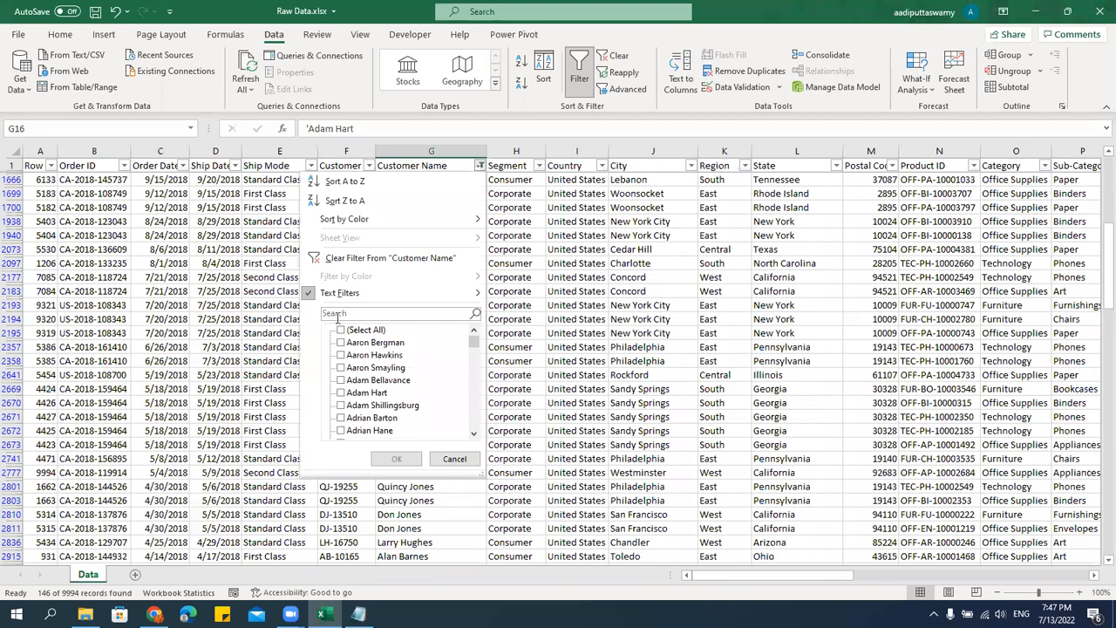
{"action": "left_click", "coordinate": [342, 331]}
{"action": "left_click", "coordinate": [397, 459]}
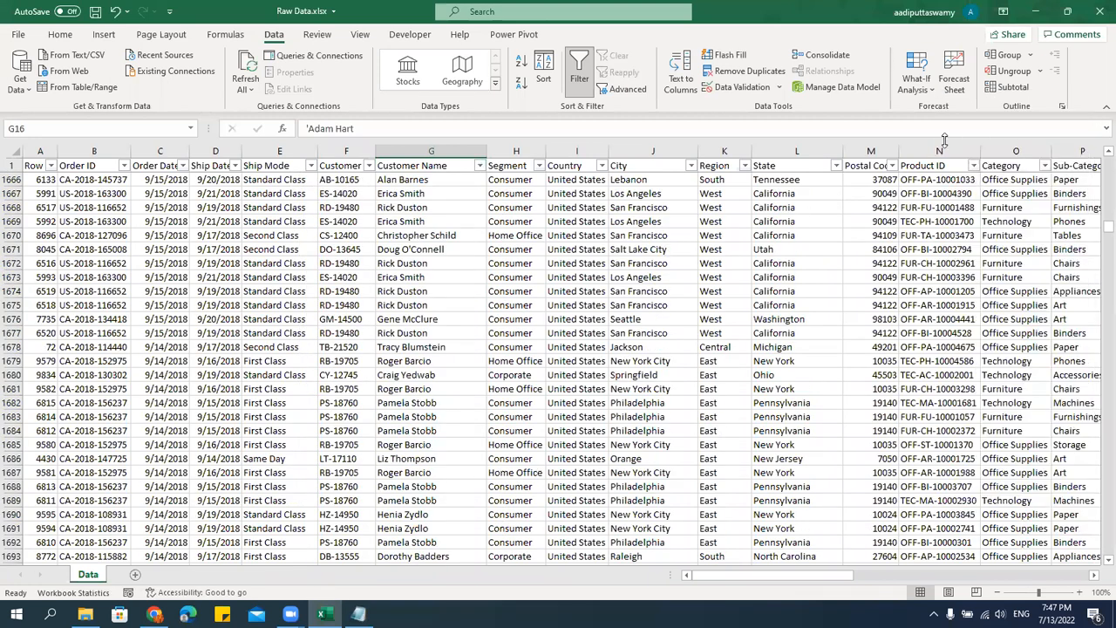
Check the list of states, and filter the State column to values containing "New".
{"action": "left_click", "coordinate": [836, 166]}
{"action": "left_click_drag", "start_coordinate": [832, 339], "coordinate": [835, 393]}
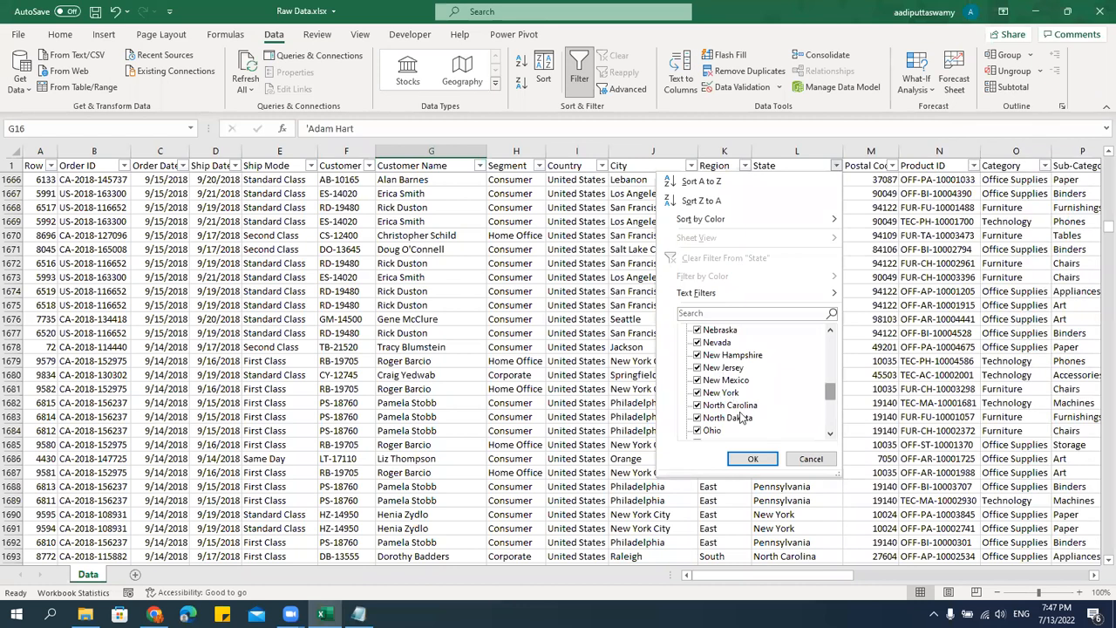
{"action": "left_click", "coordinate": [791, 463]}
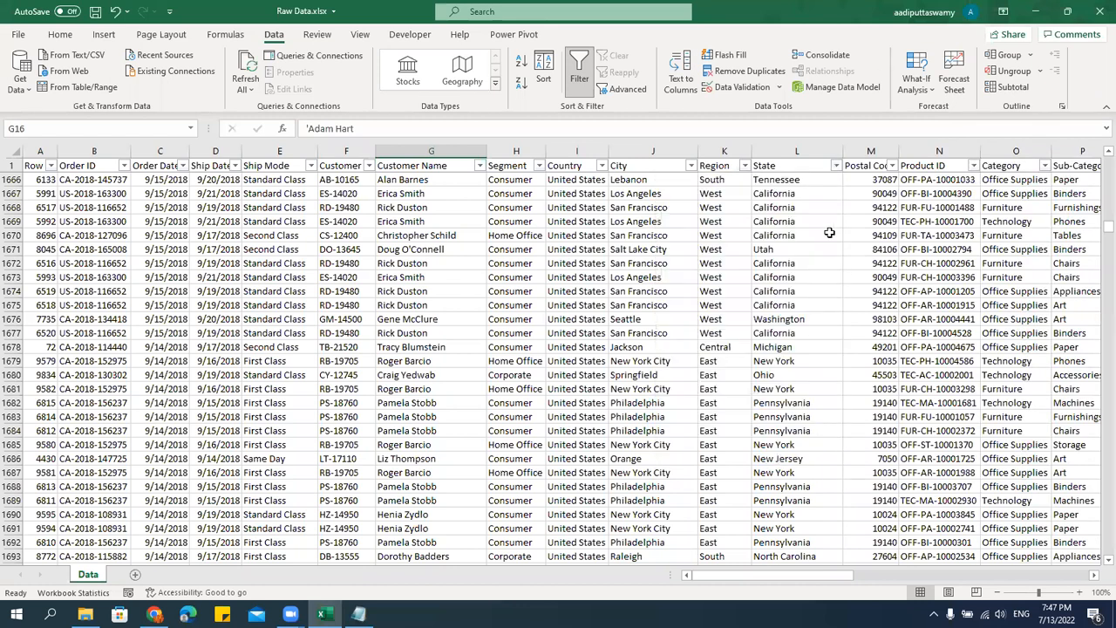
{"action": "left_click", "coordinate": [835, 167]}
{"action": "mouse_move", "coordinate": [739, 299]}
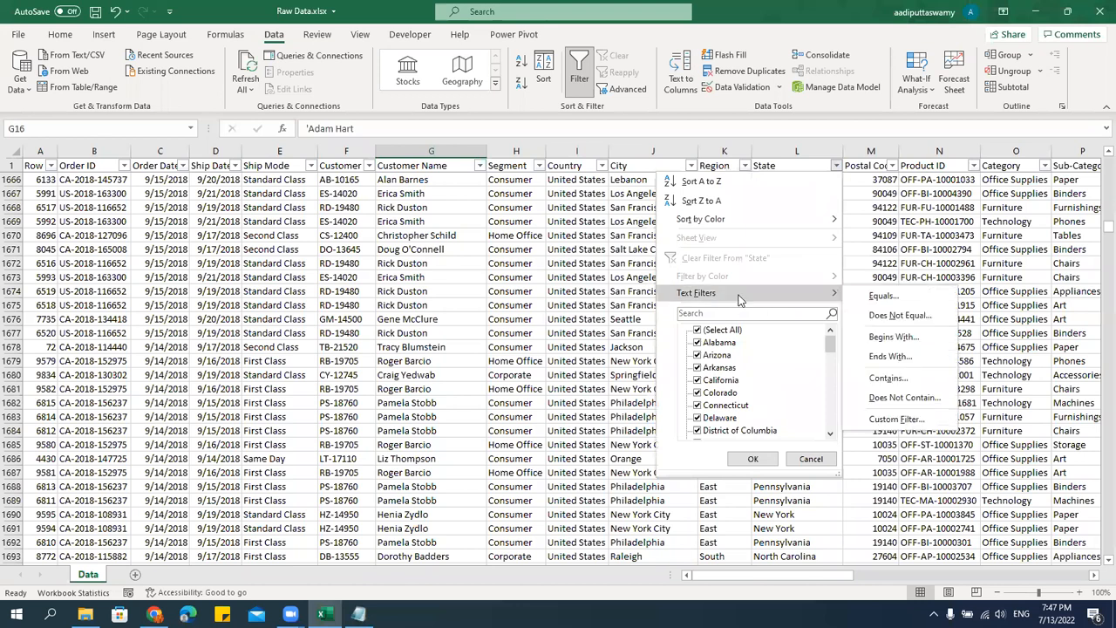
{"action": "left_click", "coordinate": [888, 377]}
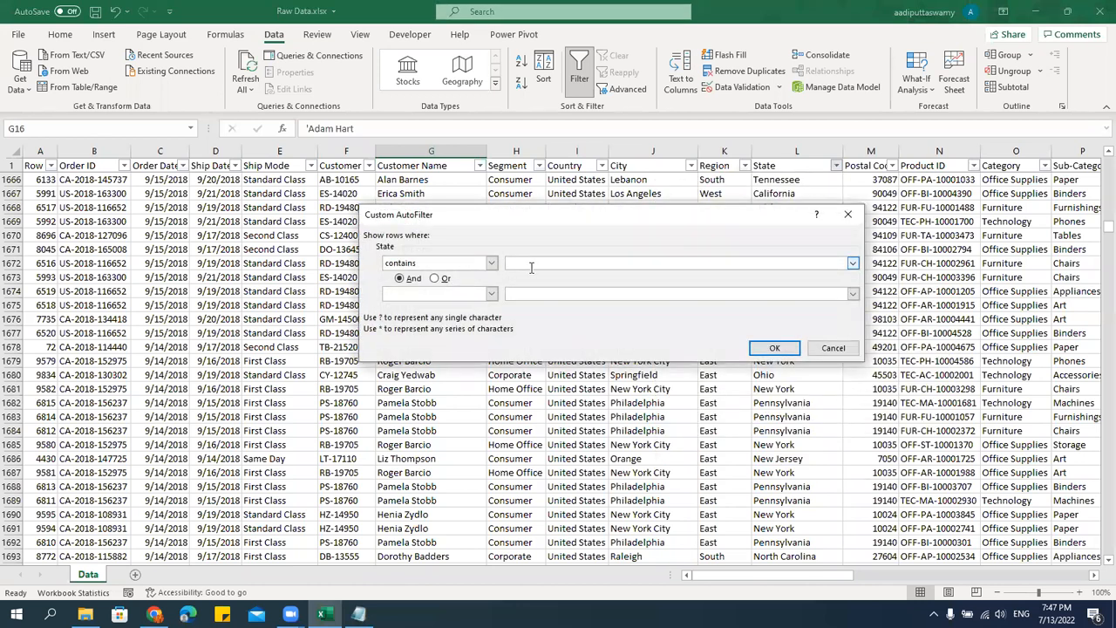
{"action": "left_click", "coordinate": [774, 348]}
{"action": "scroll", "coordinate": [795, 375], "scroll_direction": "up", "scroll_amount": 5}
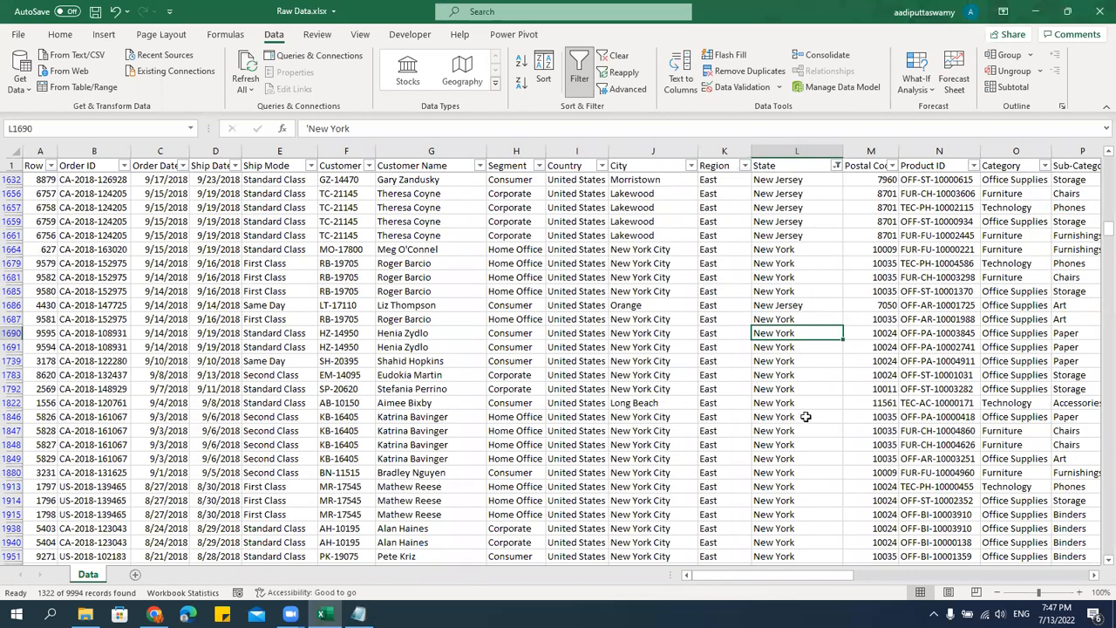
Select all states again in the State column's filter to show every row.
{"action": "left_click", "coordinate": [837, 166]}
{"action": "left_click", "coordinate": [736, 330]}
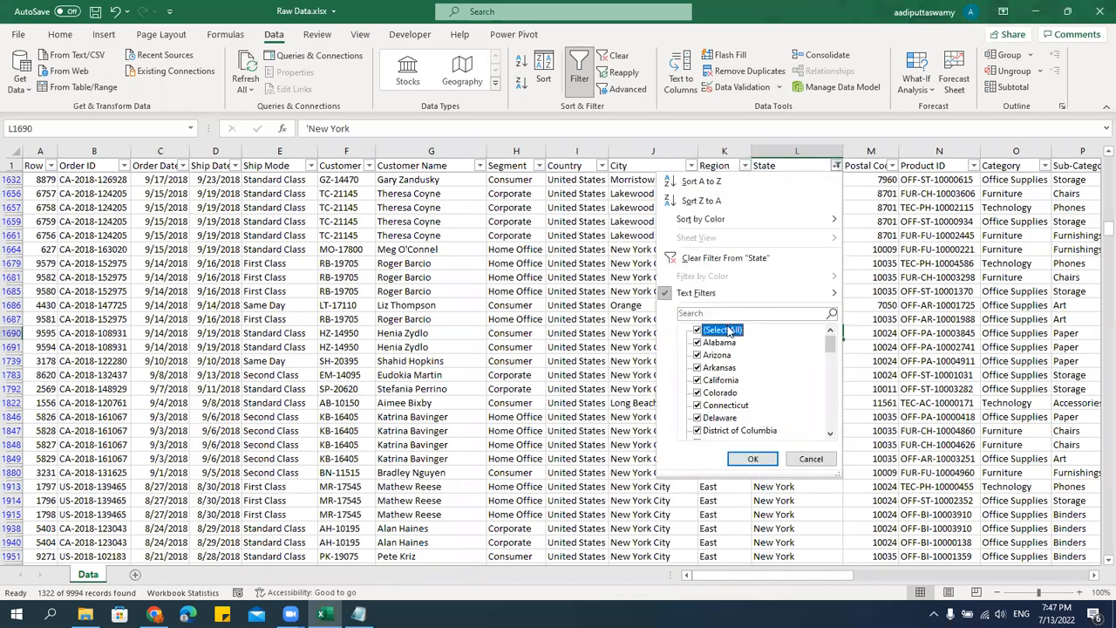
{"action": "left_click", "coordinate": [753, 459]}
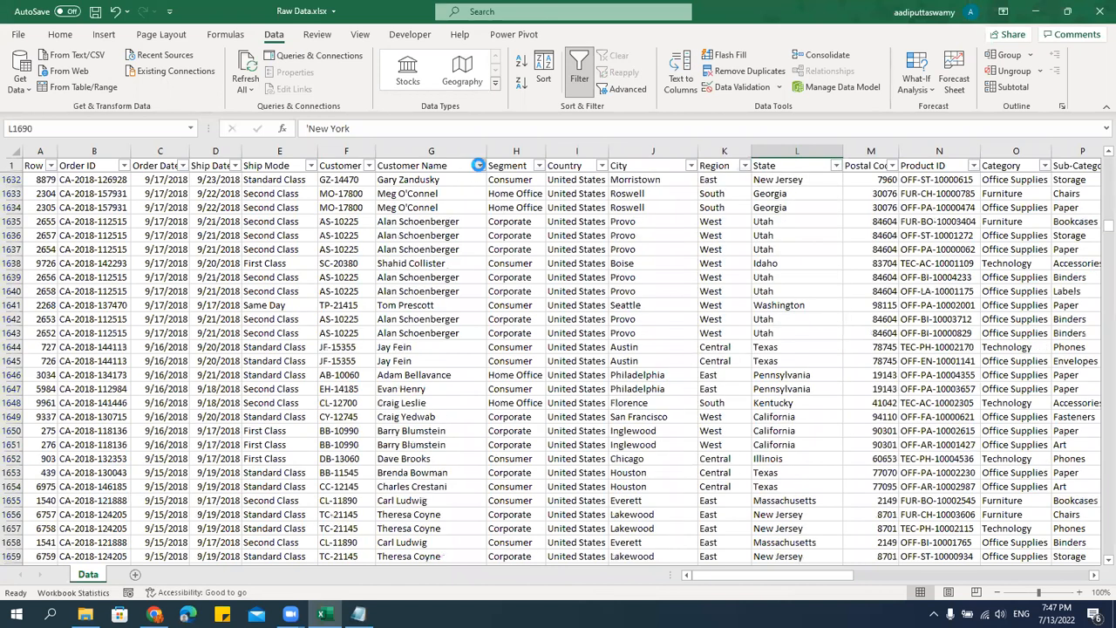
Filter the Customer Name column to names containing "are" and look through the matching rows.
{"action": "left_click", "coordinate": [479, 166]}
{"action": "mouse_move", "coordinate": [389, 294]}
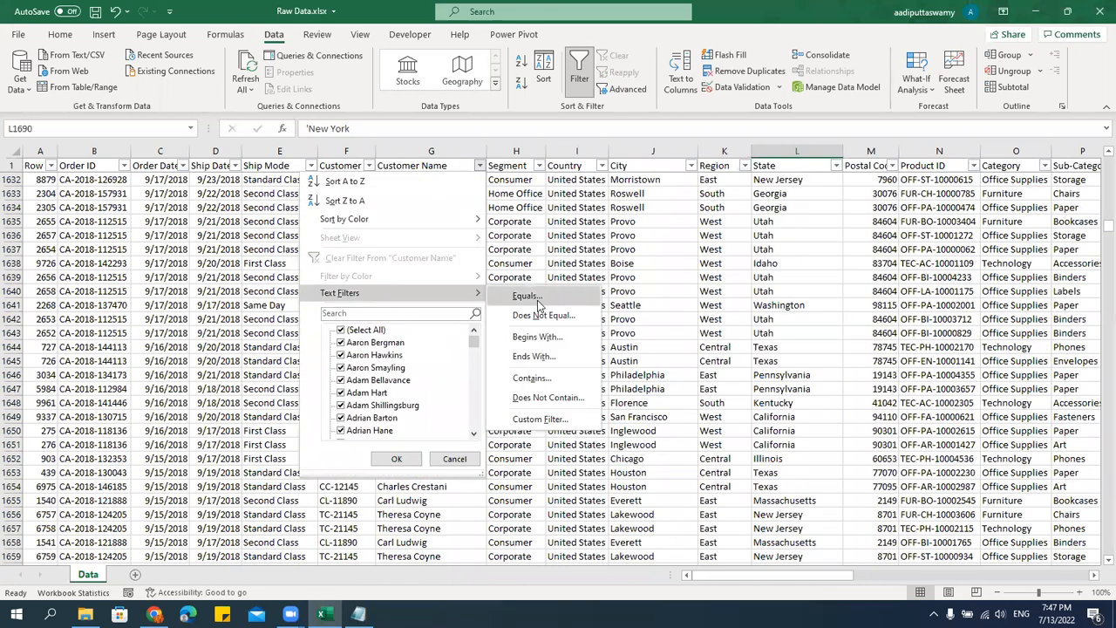
{"action": "left_click", "coordinate": [545, 382]}
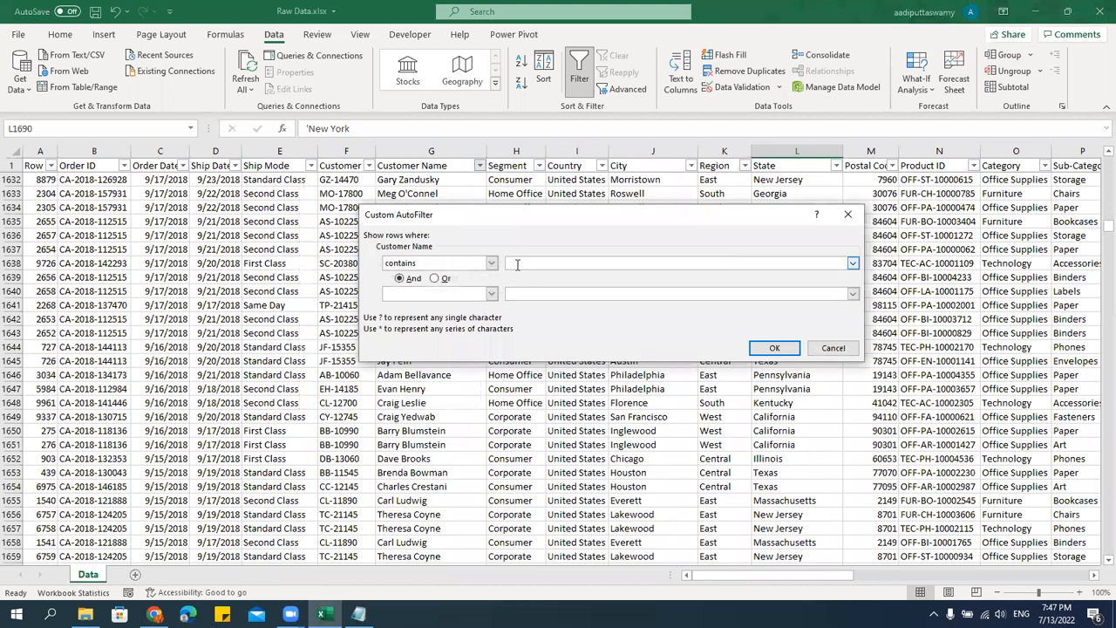
{"action": "type", "text": "are"}
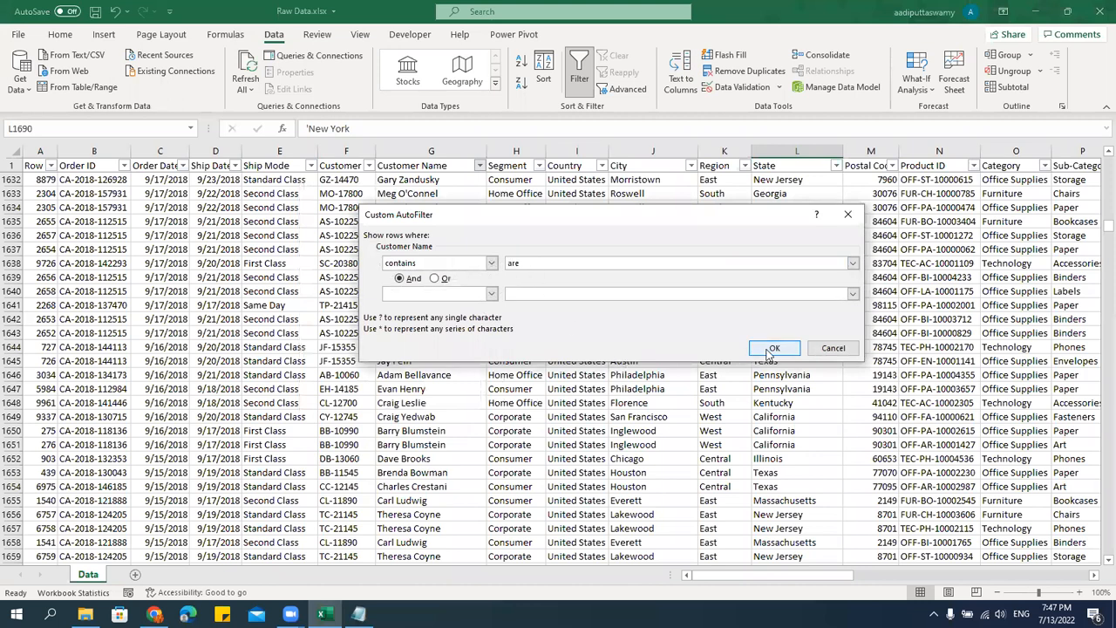
{"action": "left_click", "coordinate": [774, 348]}
{"action": "left_click", "coordinate": [444, 181]}
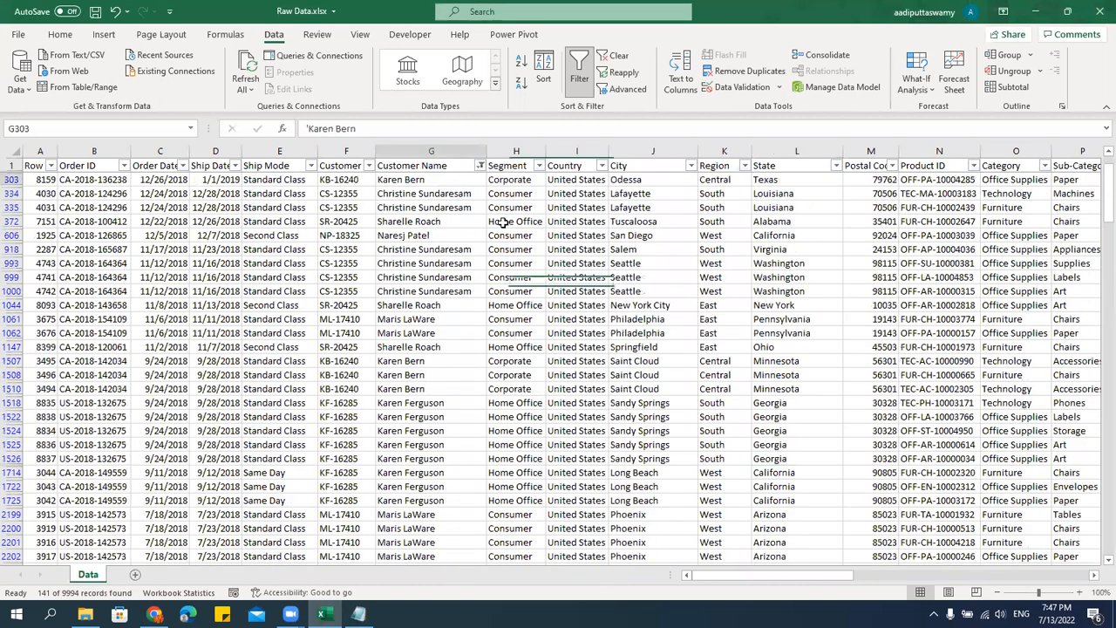
{"action": "key", "text": "Up"}
{"action": "key", "text": "Down"}
{"action": "key", "text": "Down"}
{"action": "key", "text": "Down"}
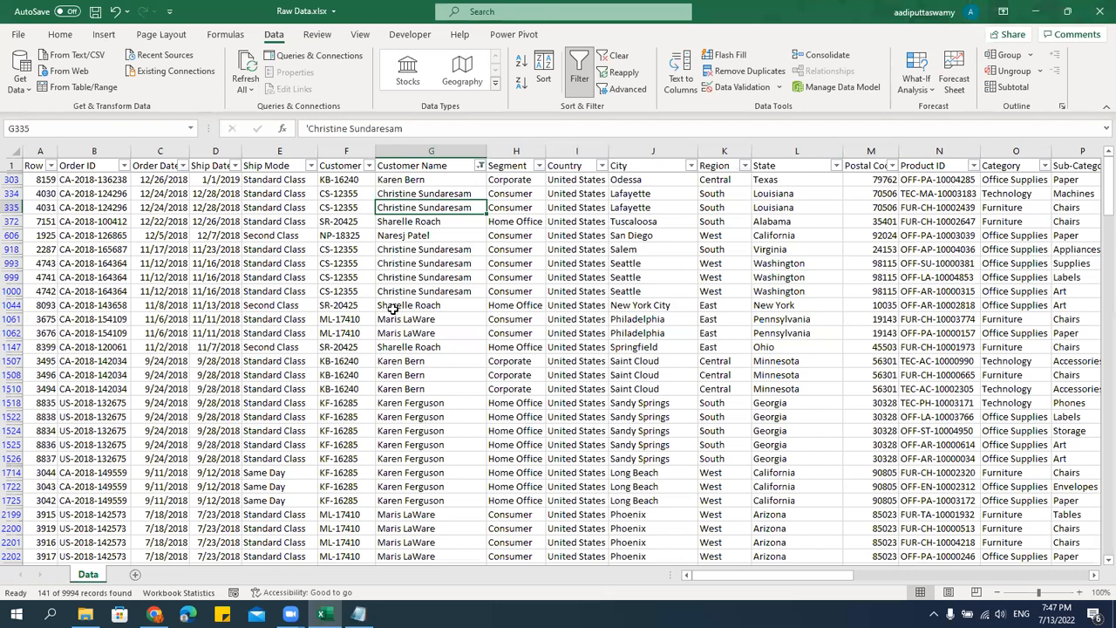
{"action": "scroll", "coordinate": [455, 371], "scroll_direction": "down", "scroll_amount": 4}
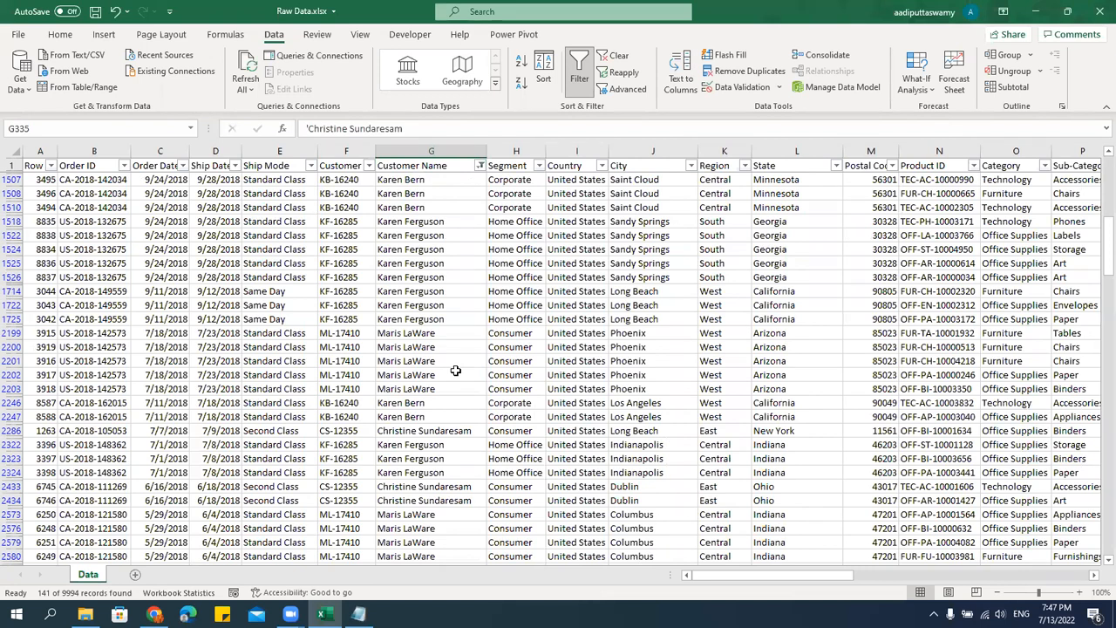
{"action": "scroll", "coordinate": [455, 371], "scroll_direction": "up", "scroll_amount": 5}
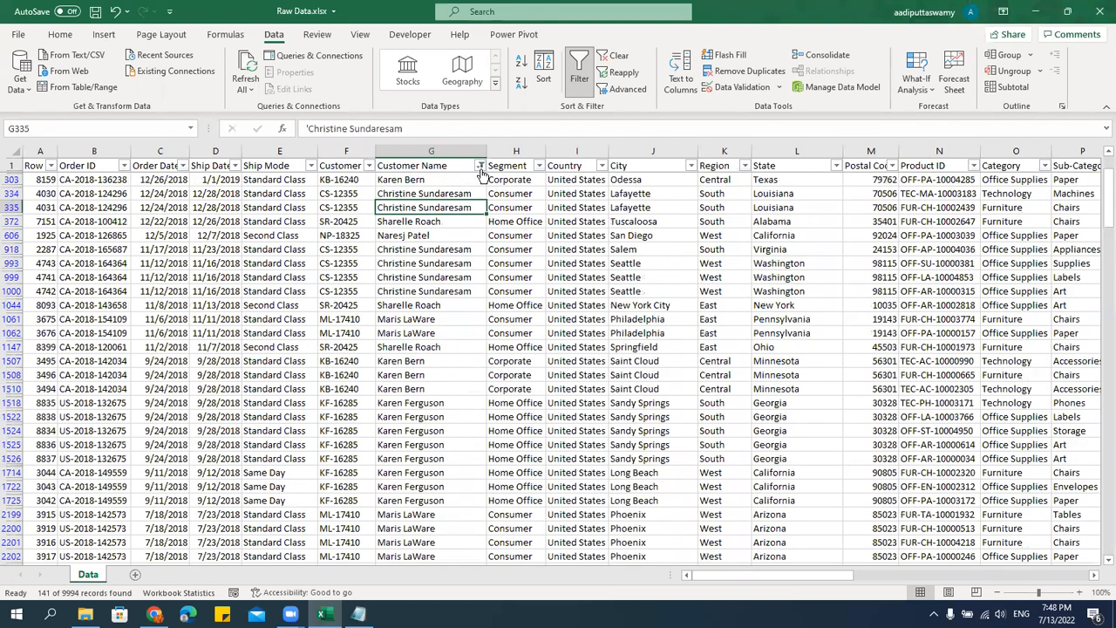
Check the text filter options for the Customer Name column, and clear the filter to show every row.
{"action": "left_click", "coordinate": [478, 163]}
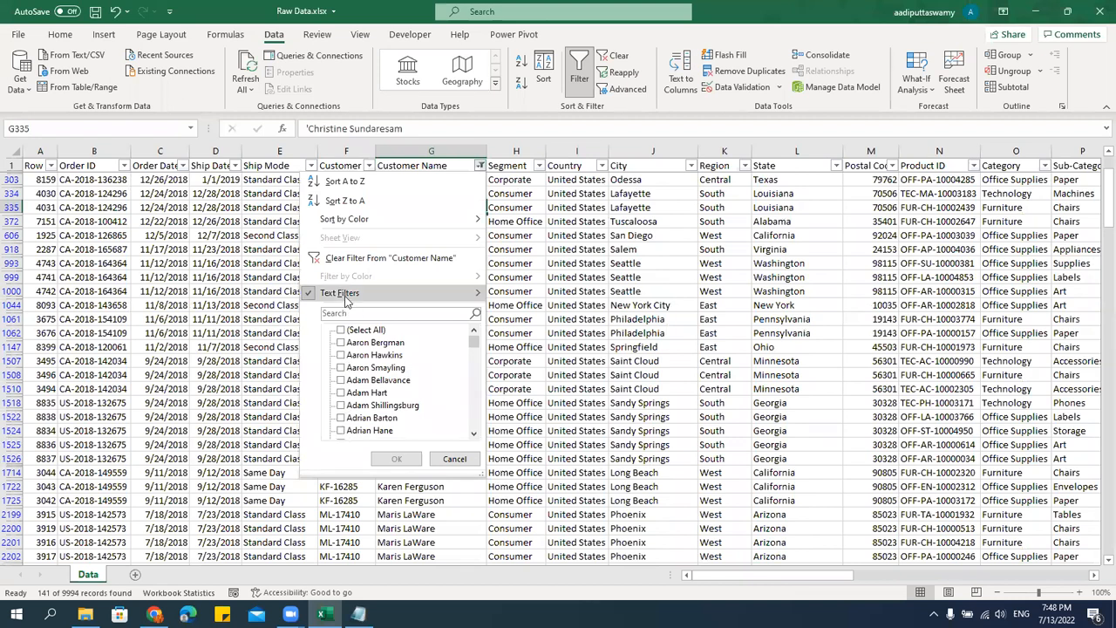
{"action": "mouse_move", "coordinate": [344, 295]}
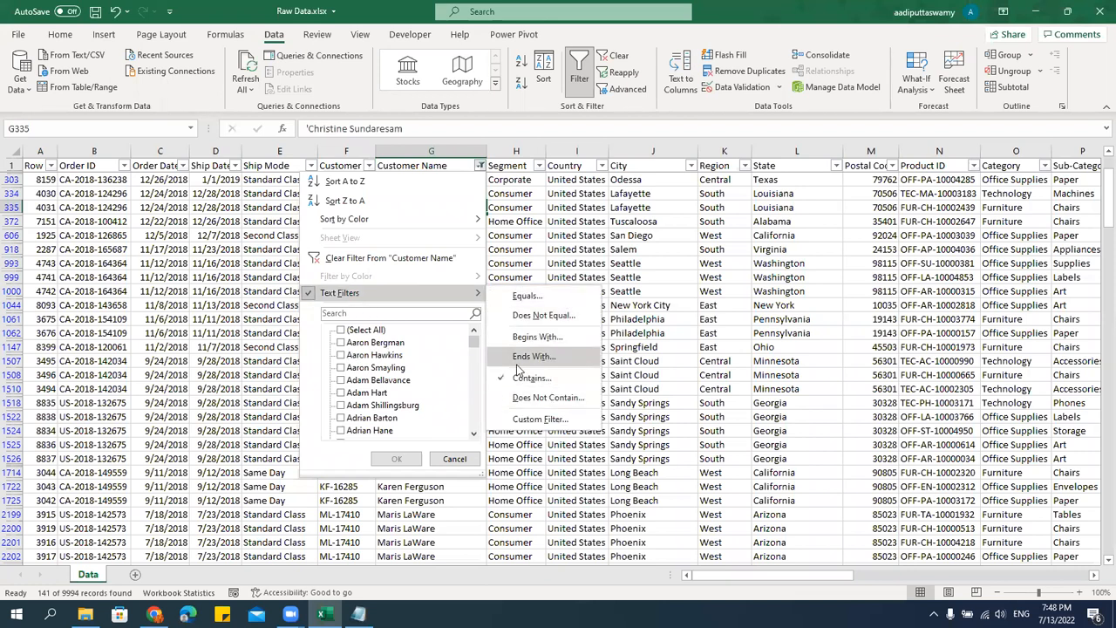
{"action": "left_click", "coordinate": [695, 410]}
{"action": "left_click", "coordinate": [654, 332]}
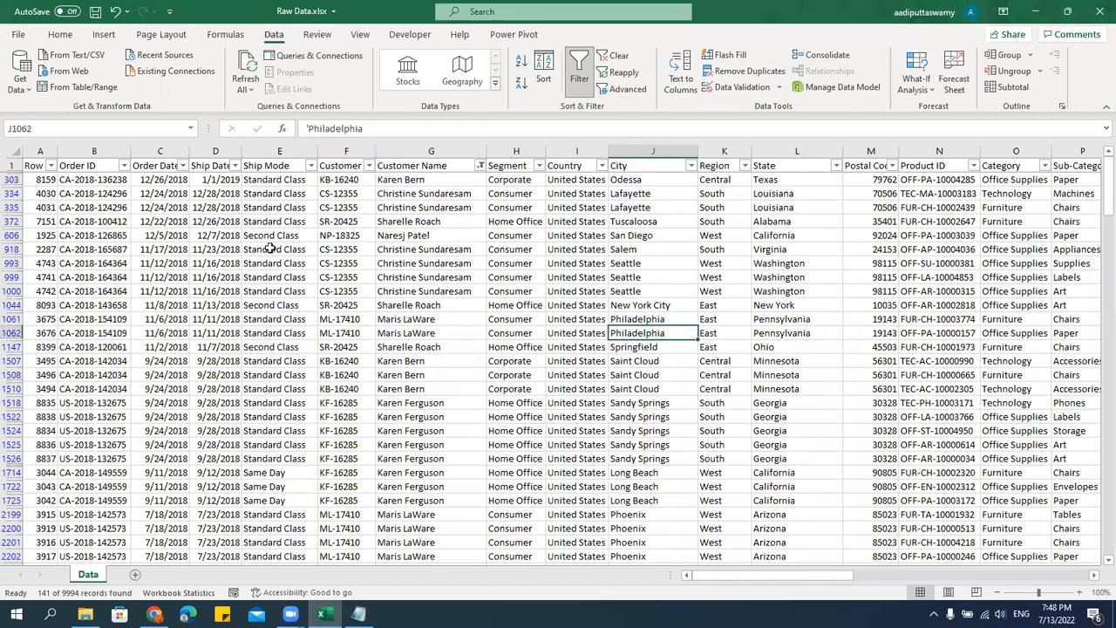
{"action": "left_click", "coordinate": [613, 56]}
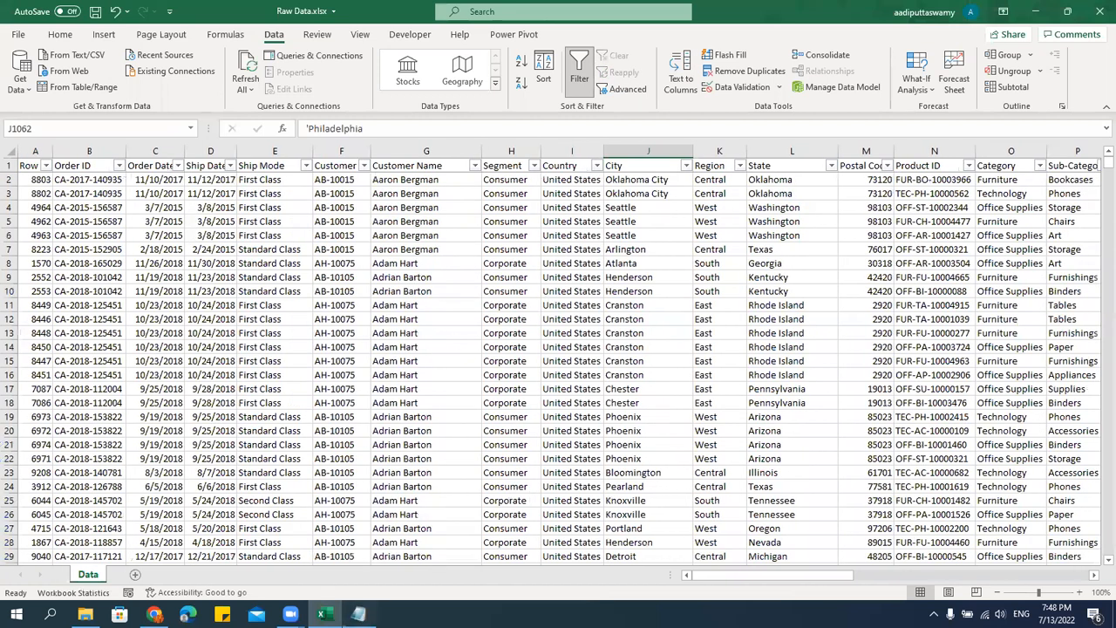
{"action": "left_click", "coordinate": [358, 614]}
{"action": "left_click_drag", "start_coordinate": [176, 129], "coordinate": [39, 124]}
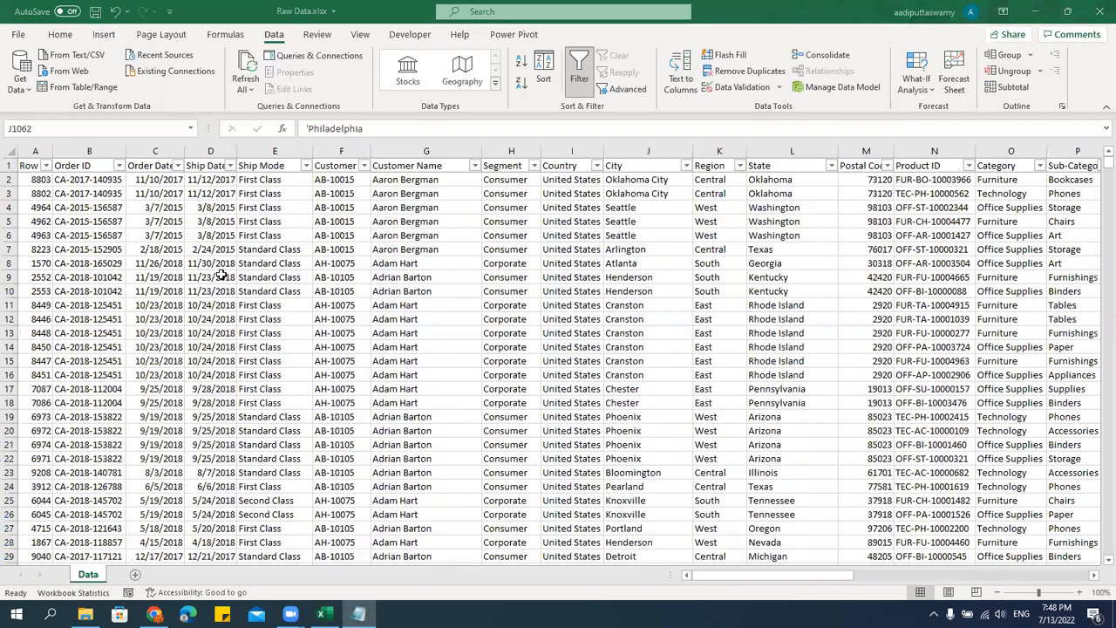
{"action": "left_click", "coordinate": [61, 251]}
Filter the Quantity column to only the value 10 and look through the matching rows.
{"action": "left_click", "coordinate": [285, 166]}
{"action": "key", "text": "ctrl+Right"}
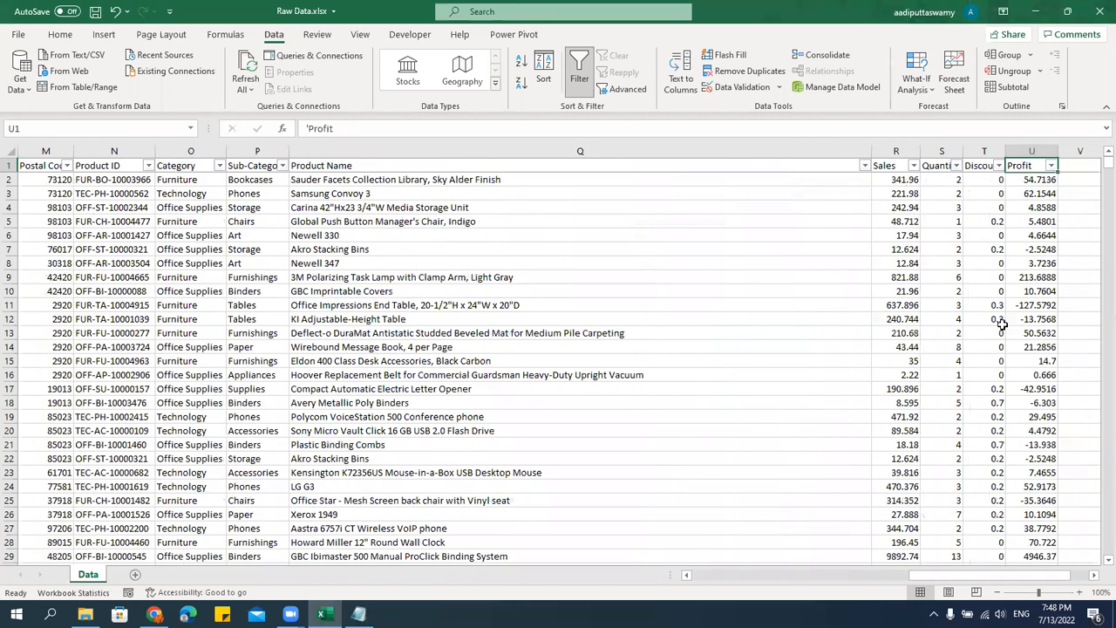
{"action": "double_click", "coordinate": [1094, 575]}
{"action": "left_click", "coordinate": [850, 388]}
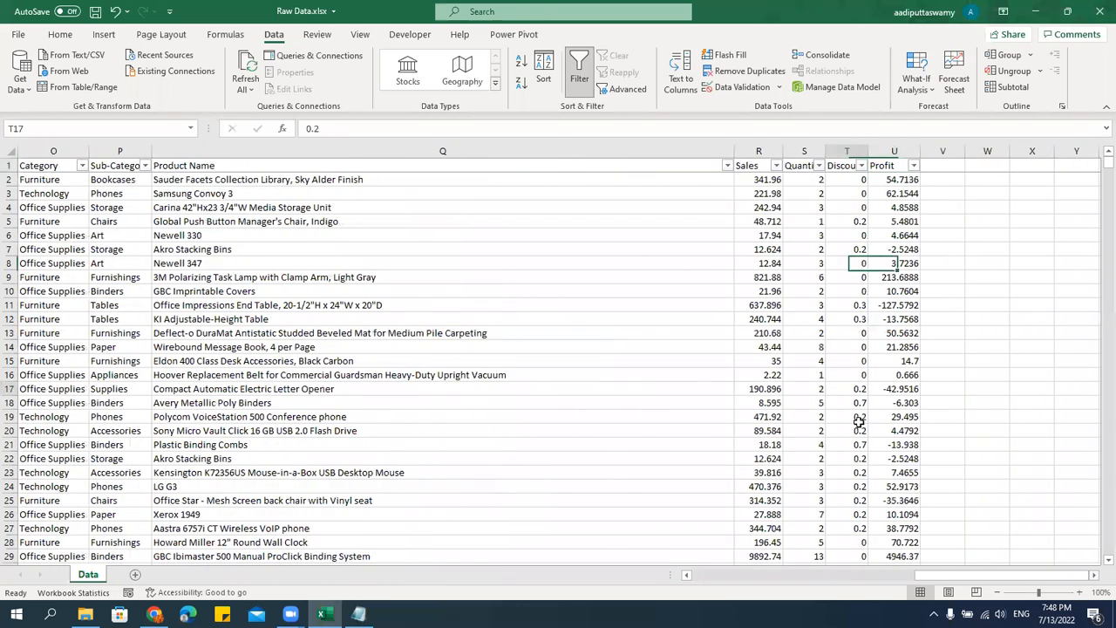
{"action": "left_click", "coordinate": [819, 166]}
{"action": "left_click_drag", "start_coordinate": [812, 346], "coordinate": [810, 307]}
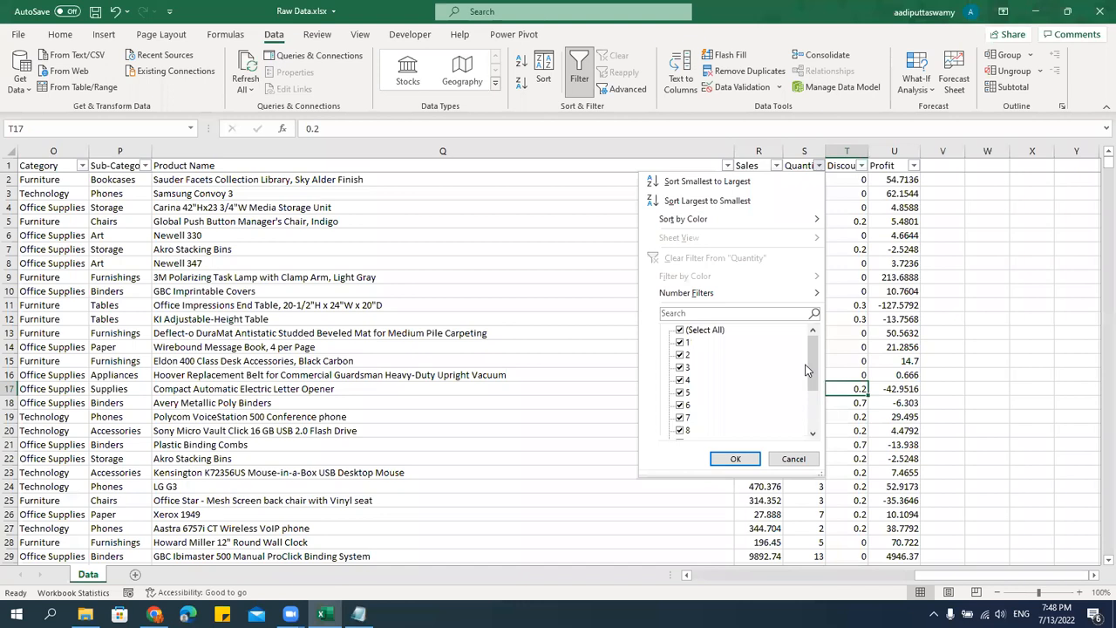
{"action": "left_click", "coordinate": [702, 330]}
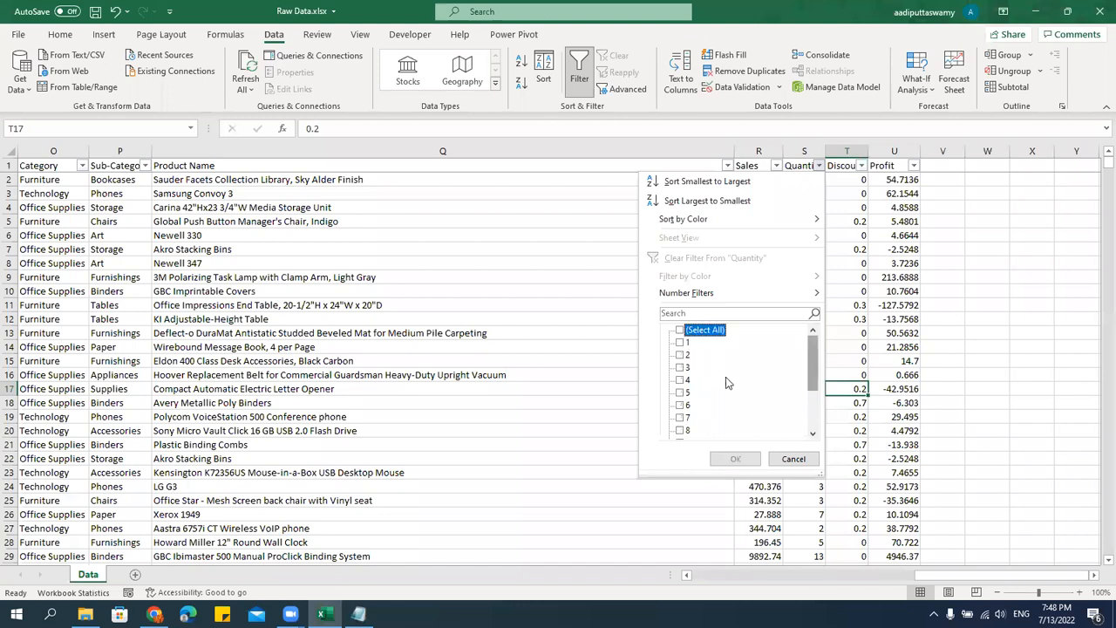
{"action": "scroll", "coordinate": [726, 379], "scroll_direction": "down", "scroll_amount": 2}
{"action": "left_click", "coordinate": [681, 380]}
{"action": "left_click", "coordinate": [735, 459]}
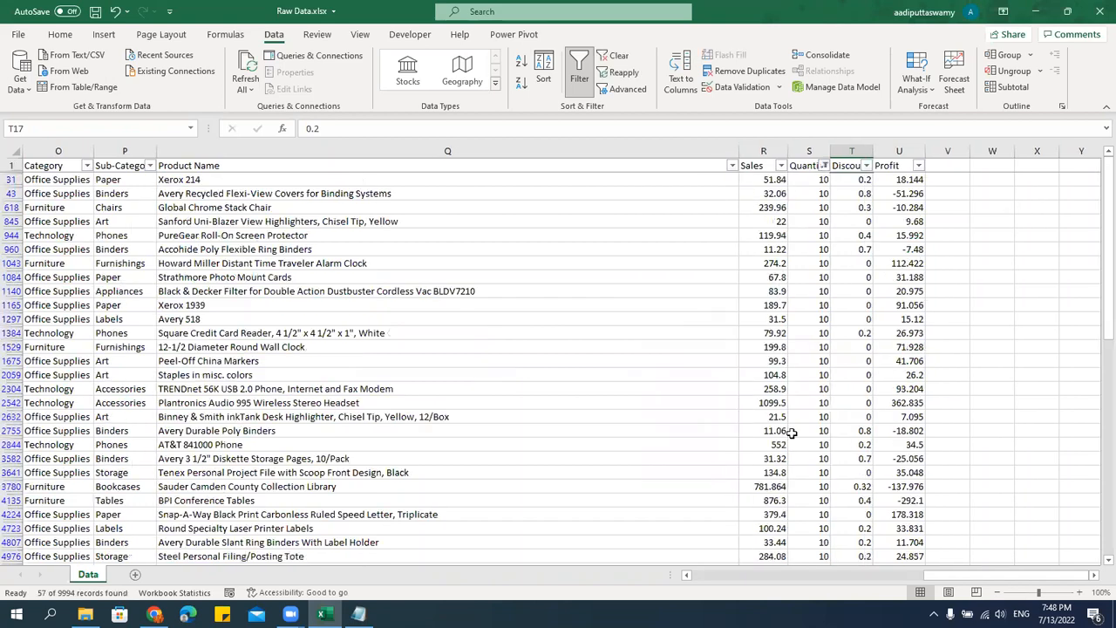
{"action": "scroll", "coordinate": [823, 345], "scroll_direction": "down", "scroll_amount": 3}
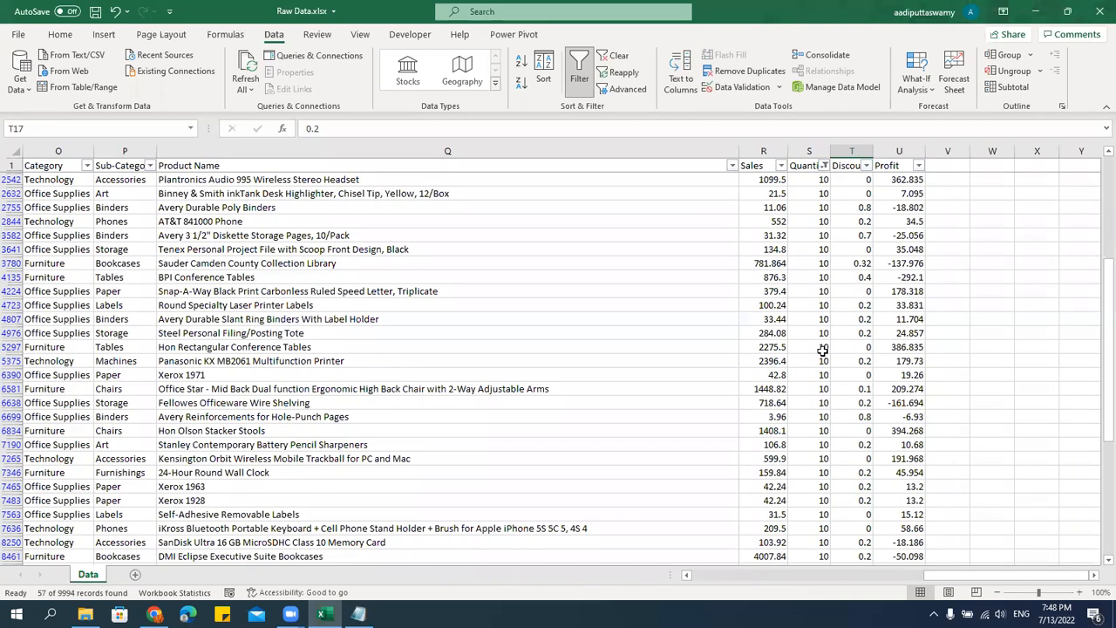
{"action": "scroll", "coordinate": [815, 327], "scroll_direction": "up", "scroll_amount": 6}
{"action": "scroll", "coordinate": [811, 315], "scroll_direction": "down", "scroll_amount": 2}
{"action": "scroll", "coordinate": [811, 315], "scroll_direction": "down", "scroll_amount": 6}
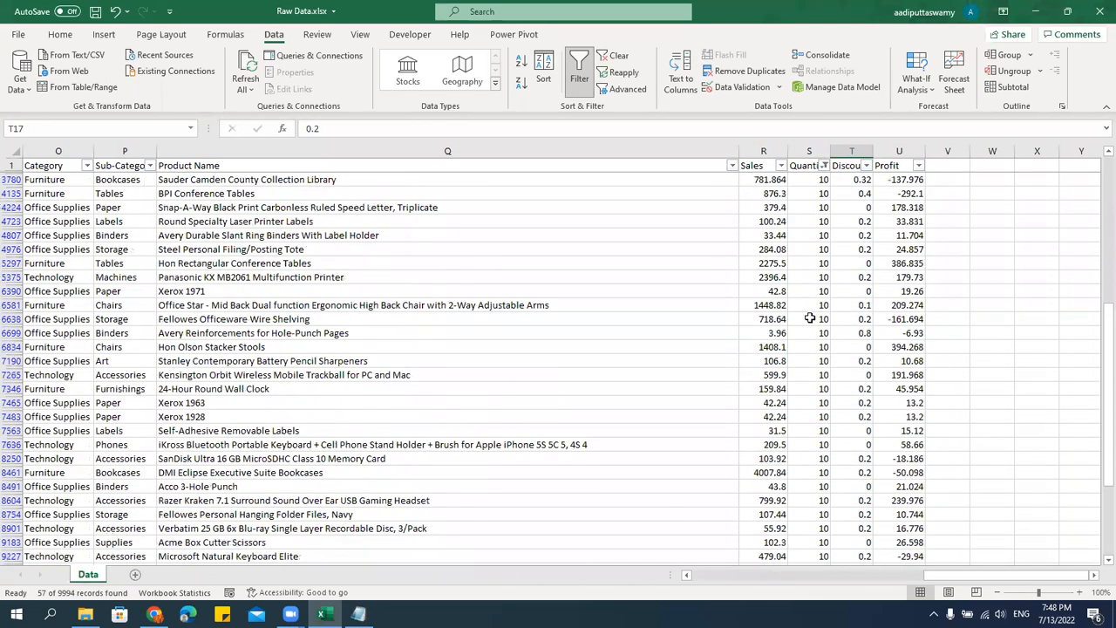
Change the Quantity column's filter to include only the values 10, 11, 12, 13 and 14.
{"action": "left_click", "coordinate": [824, 167]}
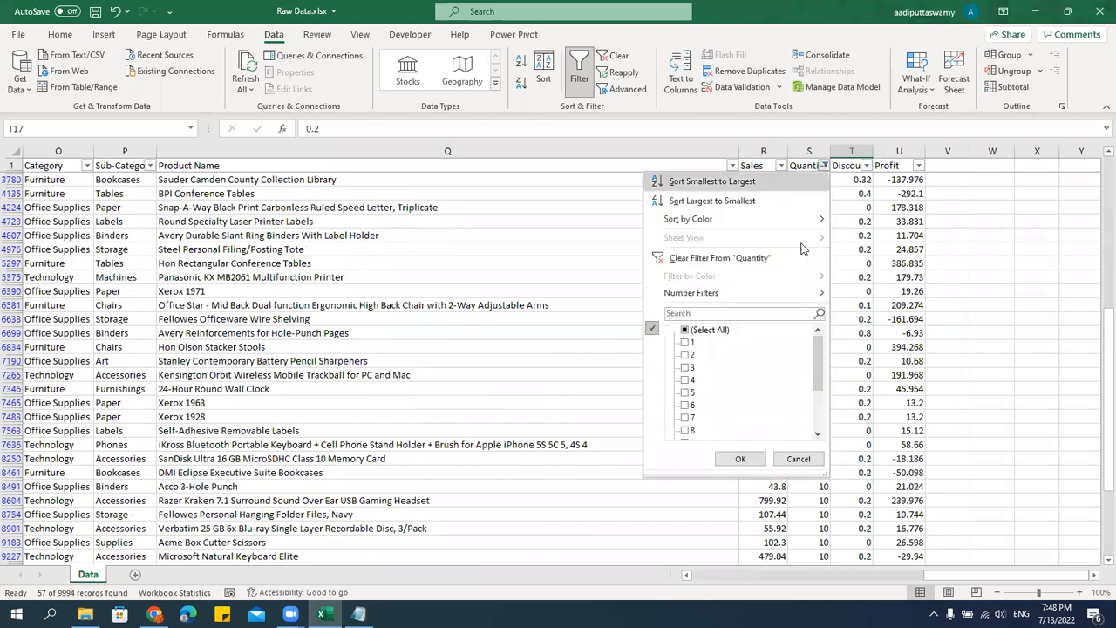
{"action": "left_click", "coordinate": [685, 329]}
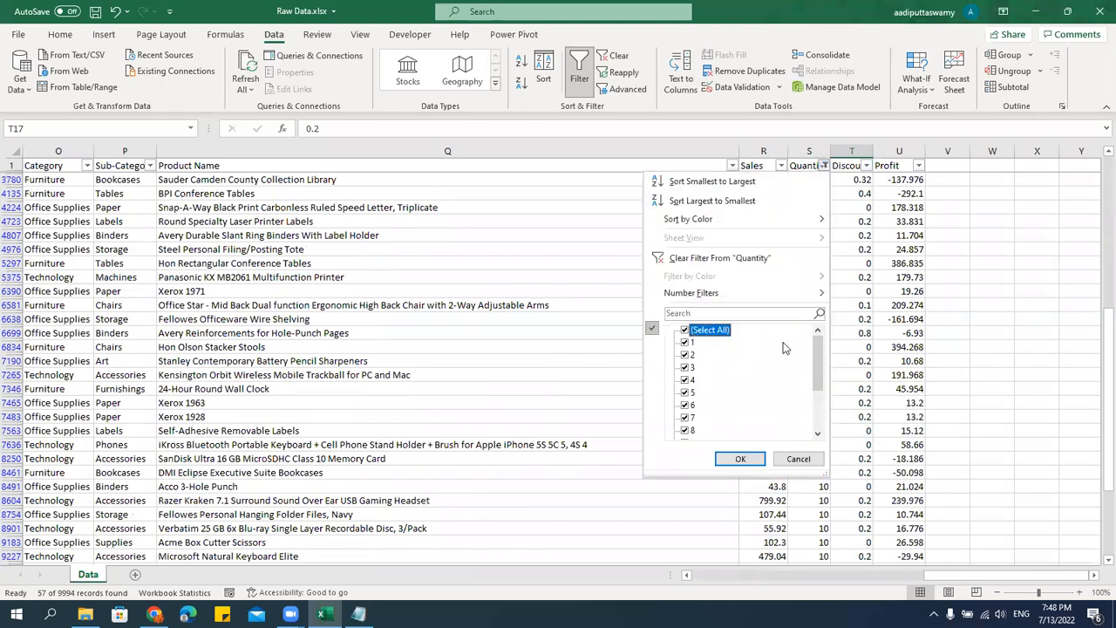
{"action": "left_click", "coordinate": [703, 331]}
{"action": "scroll", "coordinate": [824, 402], "scroll_direction": "down", "scroll_amount": 2}
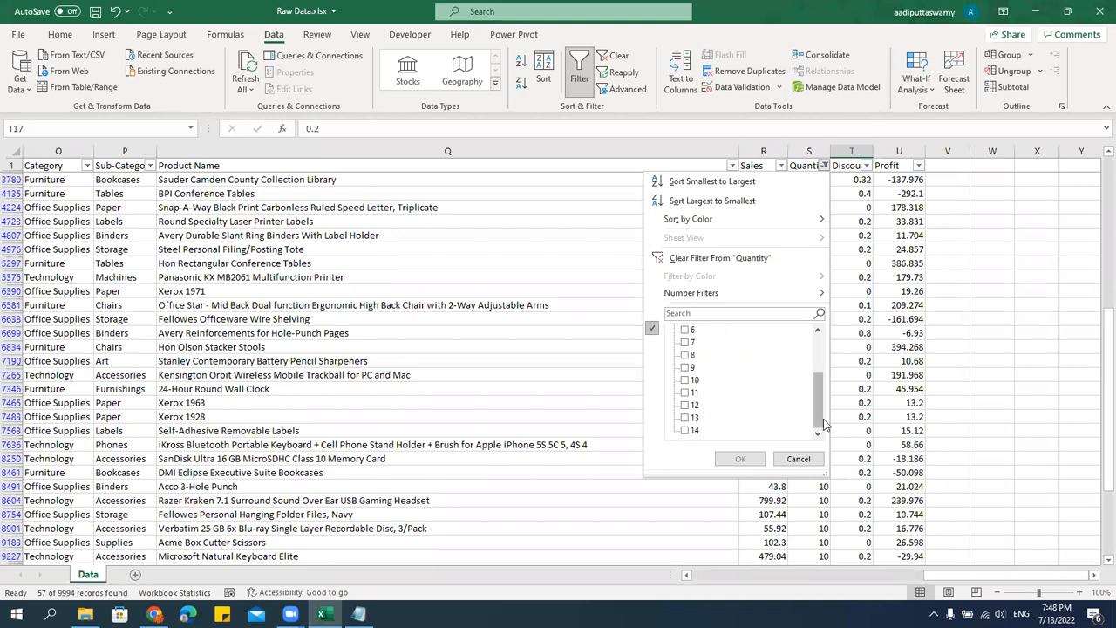
{"action": "left_click", "coordinate": [688, 381]}
{"action": "left_click", "coordinate": [687, 392]}
{"action": "left_click", "coordinate": [687, 405]}
{"action": "left_click", "coordinate": [687, 418]}
{"action": "left_click", "coordinate": [687, 430]}
{"action": "left_click", "coordinate": [735, 459]}
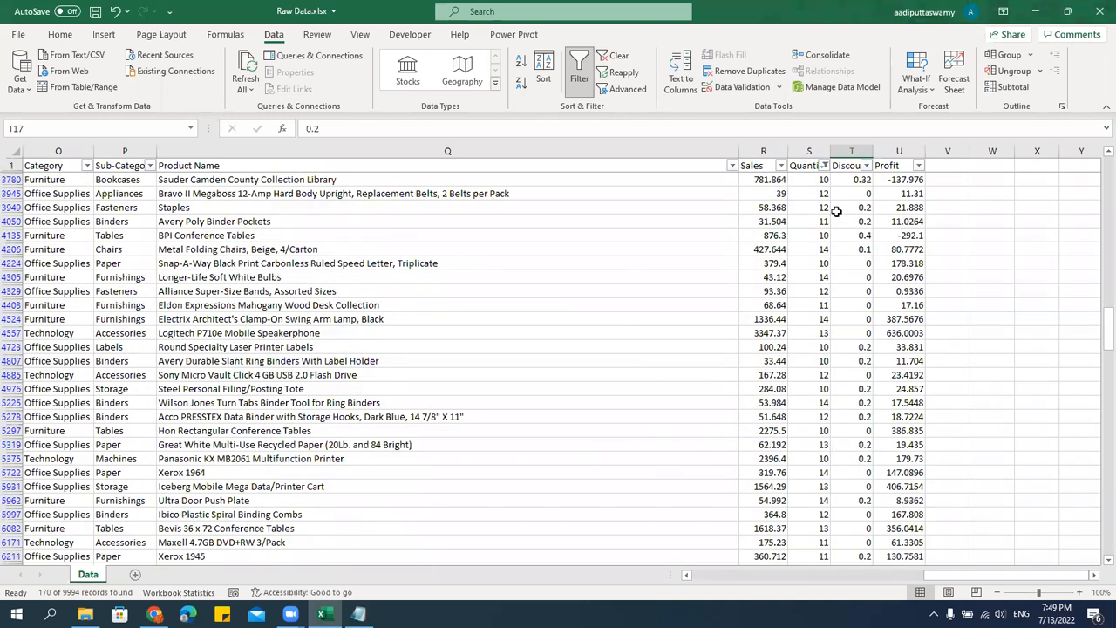
Reselect all values in the Quantity column's filter list and bring up its number filter options.
{"action": "left_click", "coordinate": [824, 166]}
{"action": "left_click", "coordinate": [688, 329]}
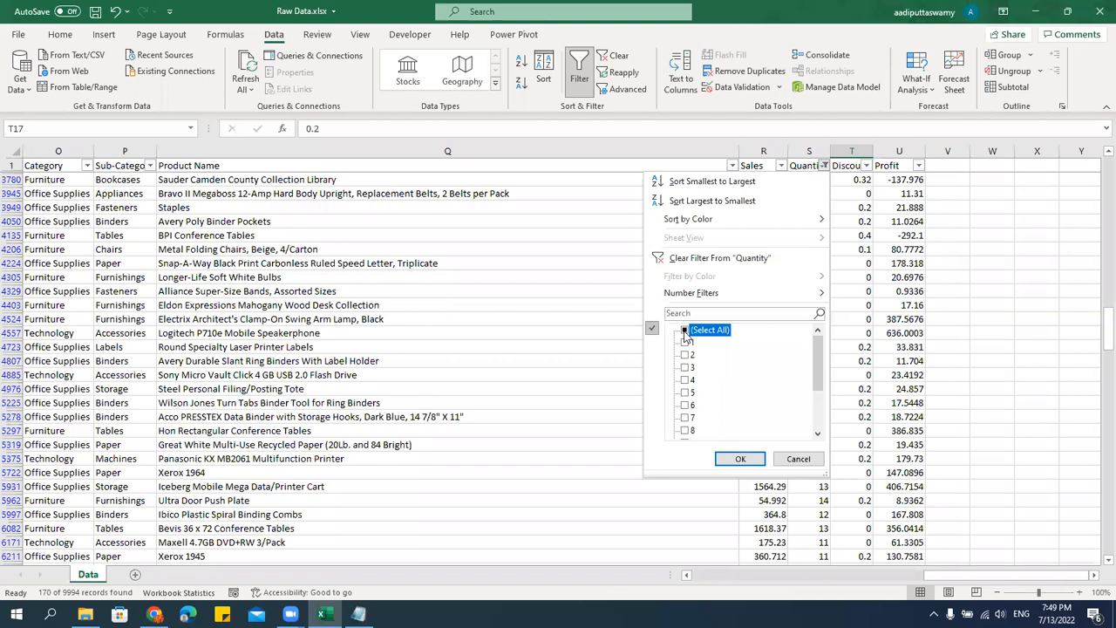
{"action": "left_click_drag", "start_coordinate": [818, 351], "coordinate": [819, 392]}
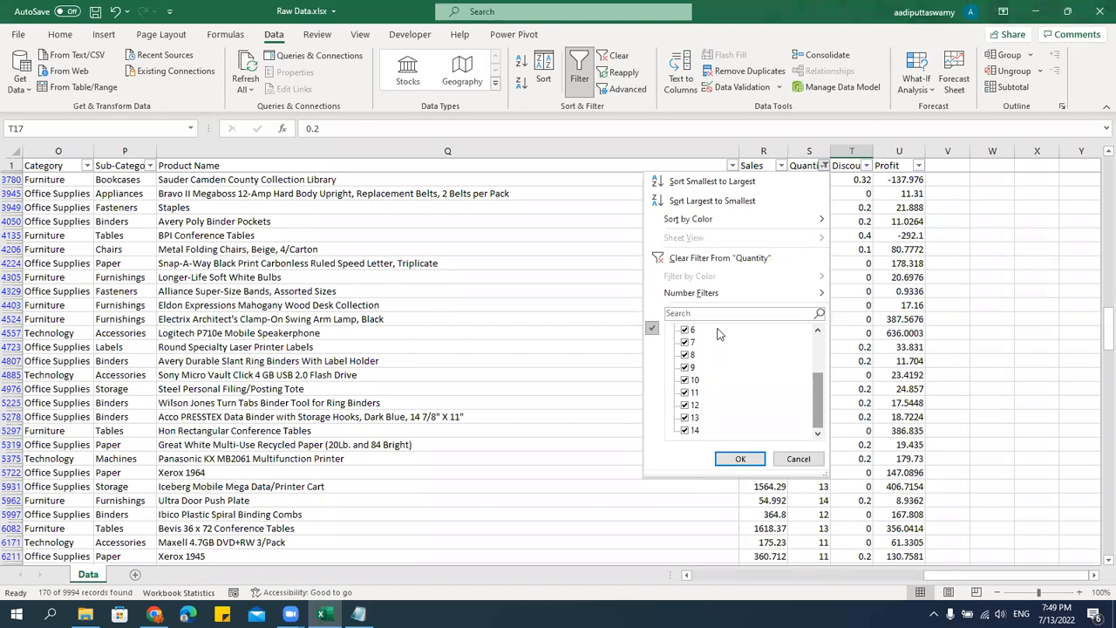
{"action": "mouse_move", "coordinate": [712, 299]}
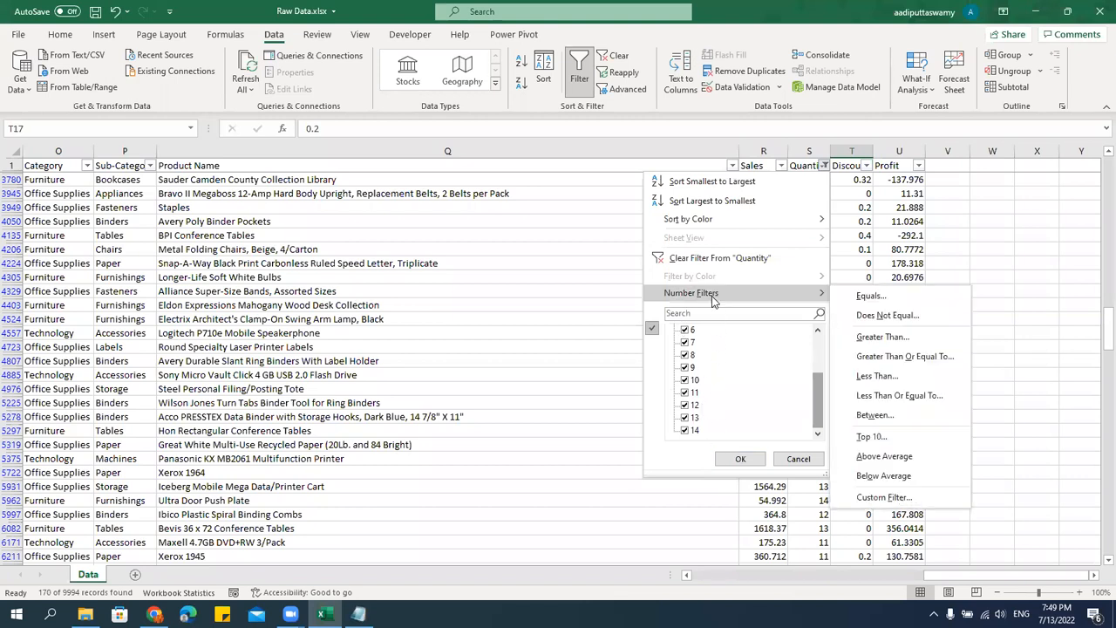
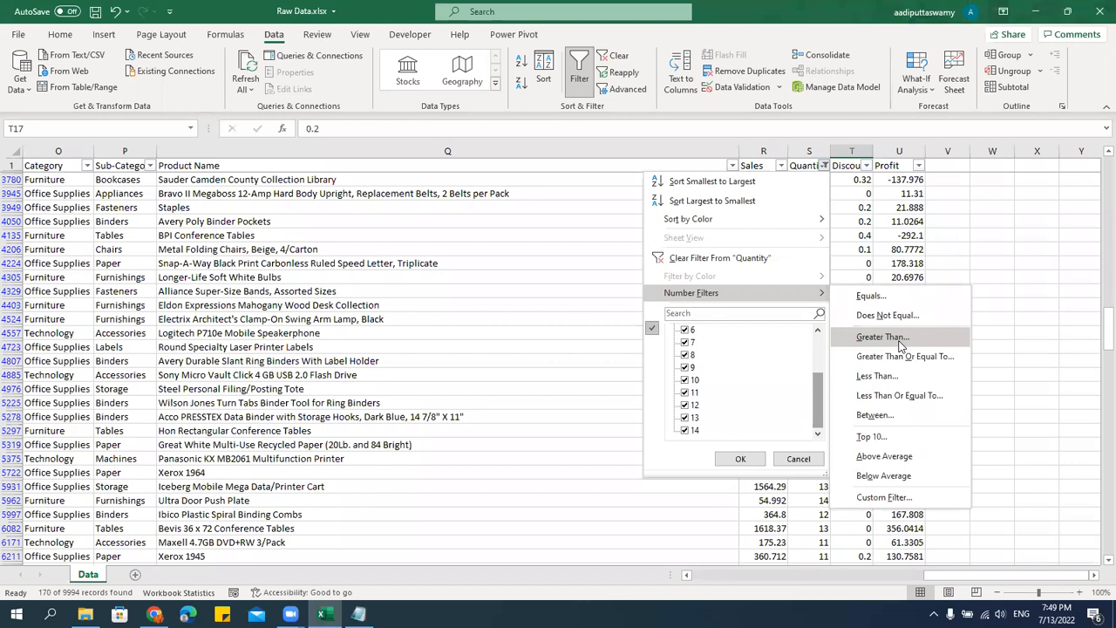
Apply a number filter to the Quantity column for values greater than or equal to 10.
{"action": "left_click", "coordinate": [883, 338]}
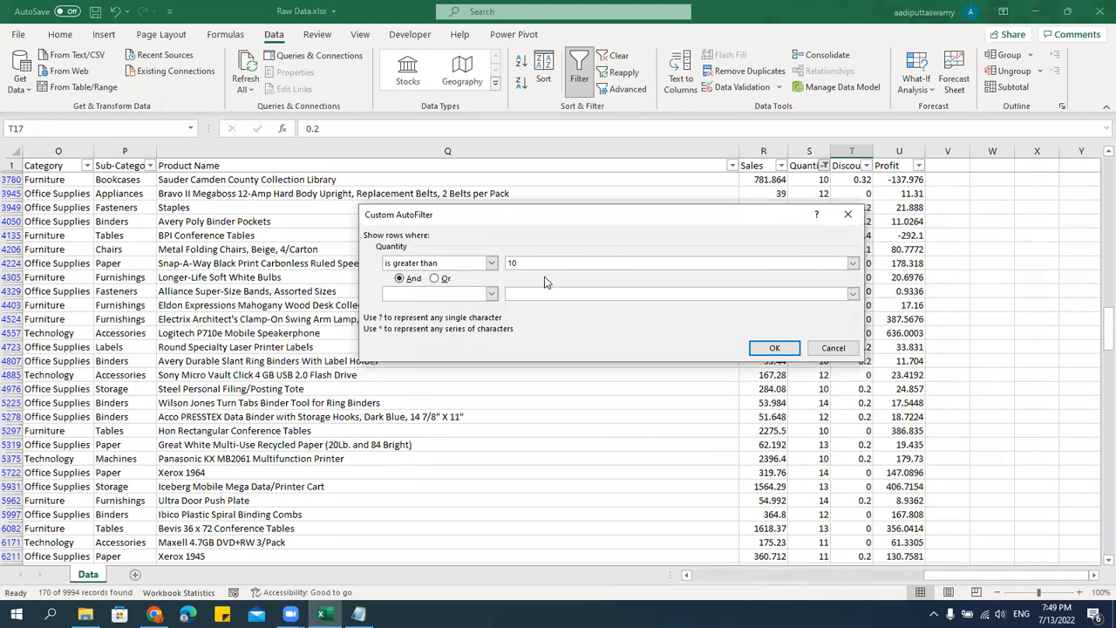
{"action": "left_click", "coordinate": [492, 264]}
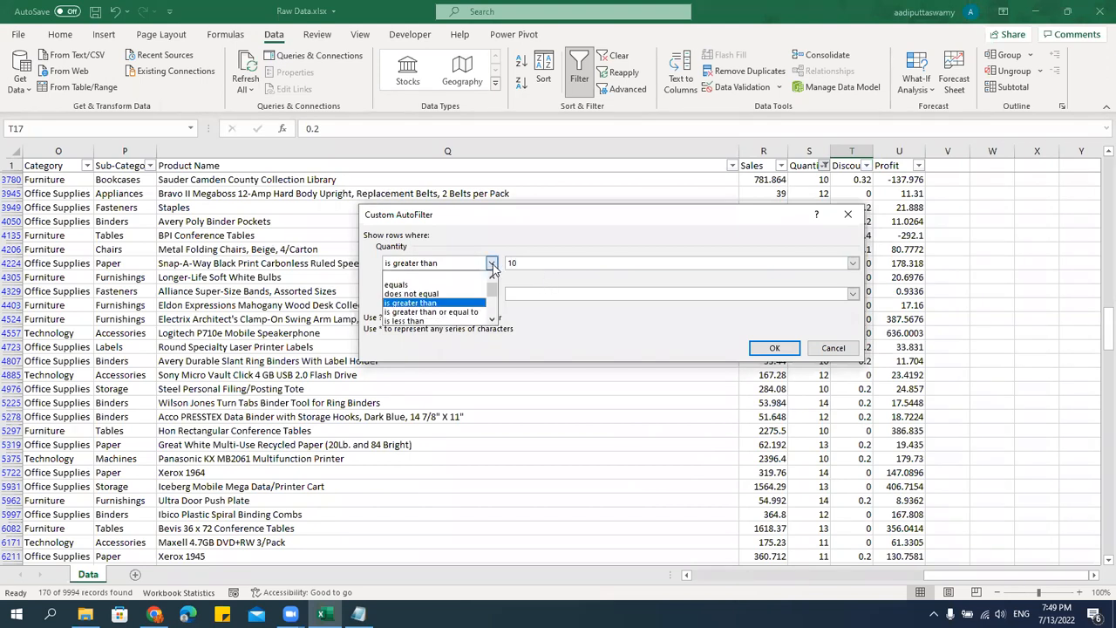
{"action": "left_click", "coordinate": [470, 312]}
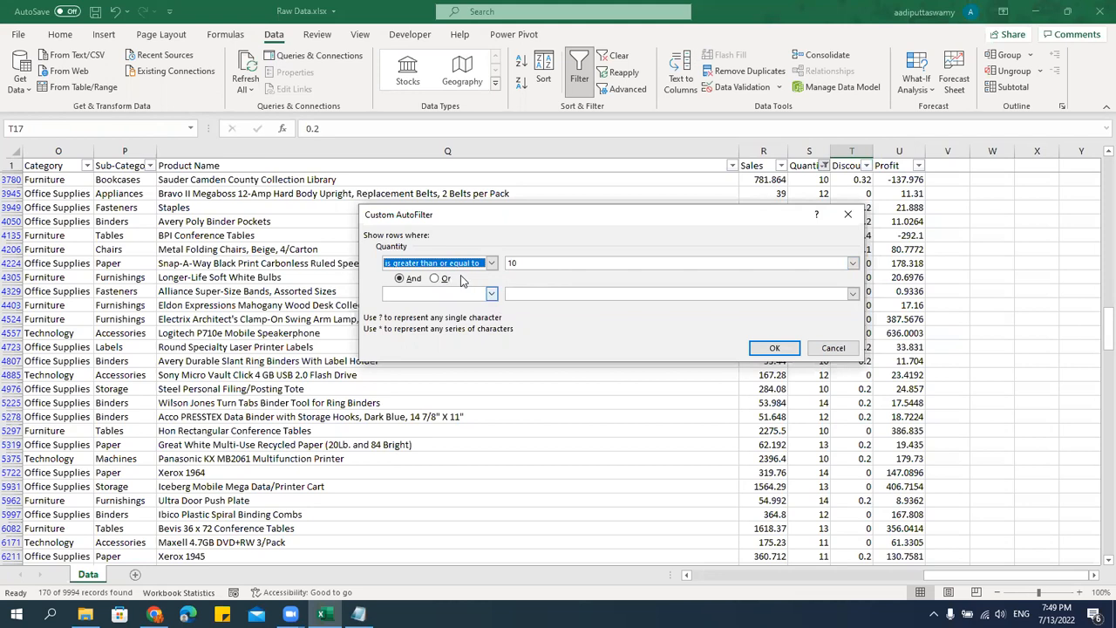
{"action": "left_click", "coordinate": [541, 261]}
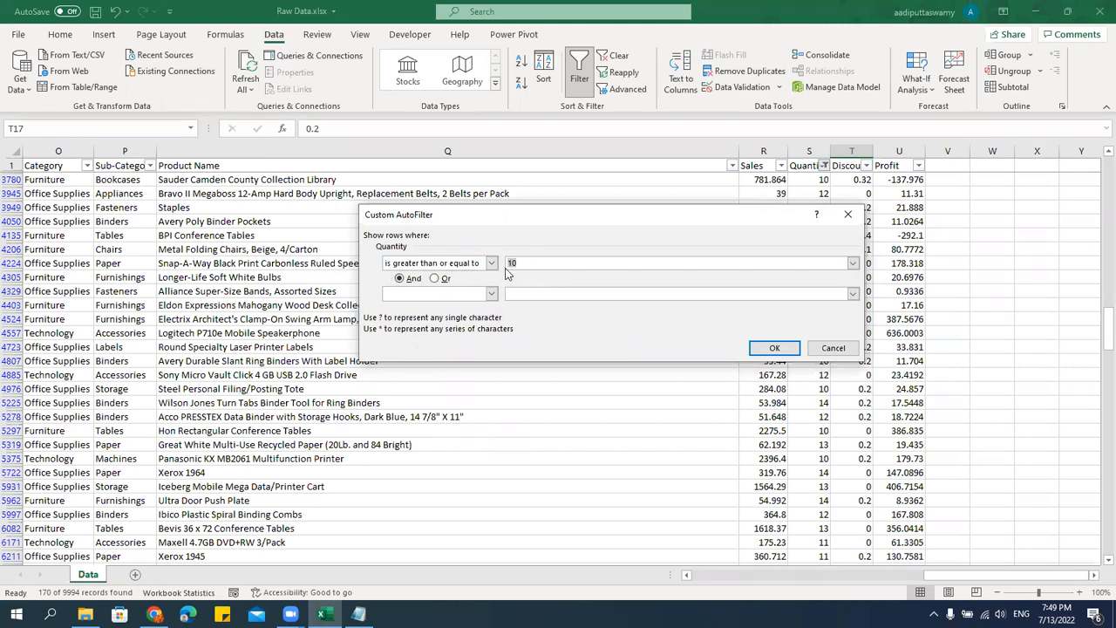
{"action": "left_click", "coordinate": [774, 348]}
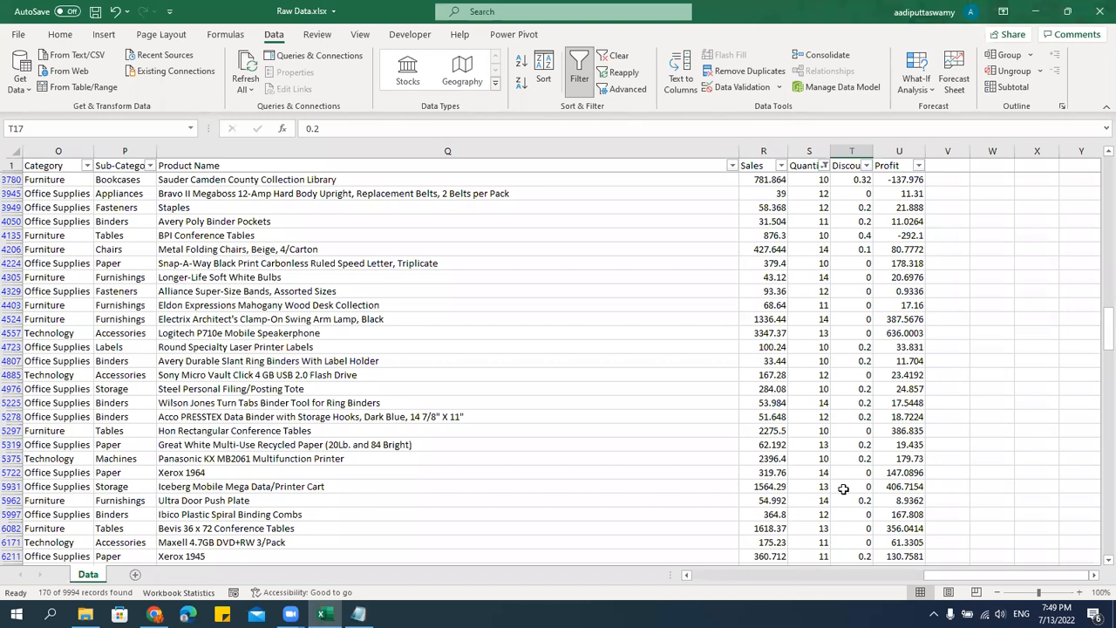
Clear the Quantity filter, and review the Sales column's filter values and number filter options.
{"action": "left_click", "coordinate": [824, 166]}
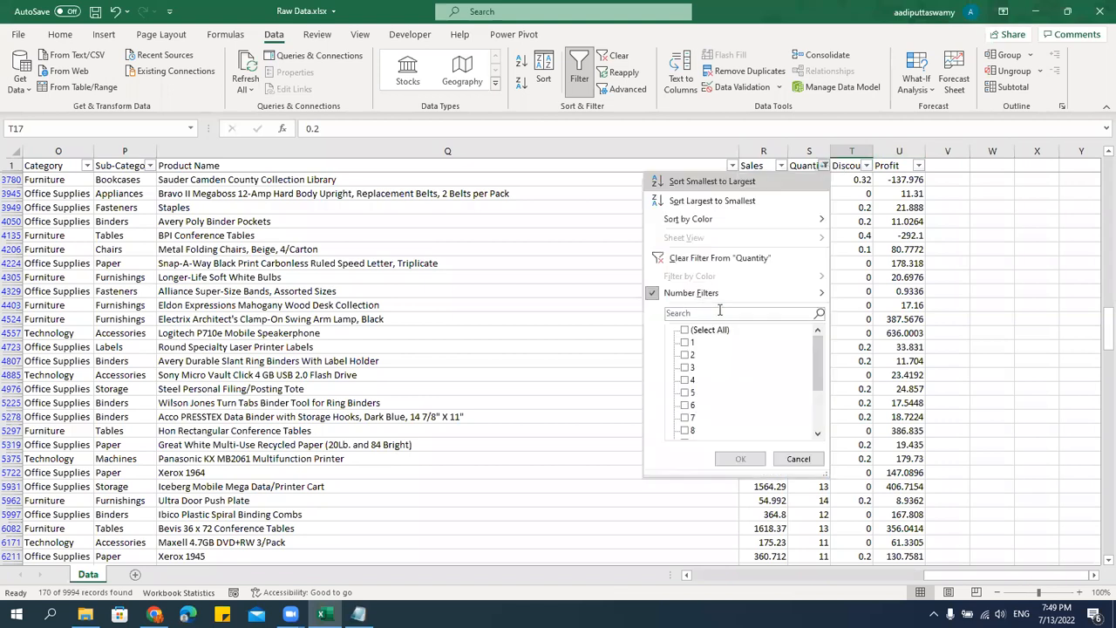
{"action": "left_click", "coordinate": [708, 258]}
{"action": "left_click", "coordinate": [781, 166]}
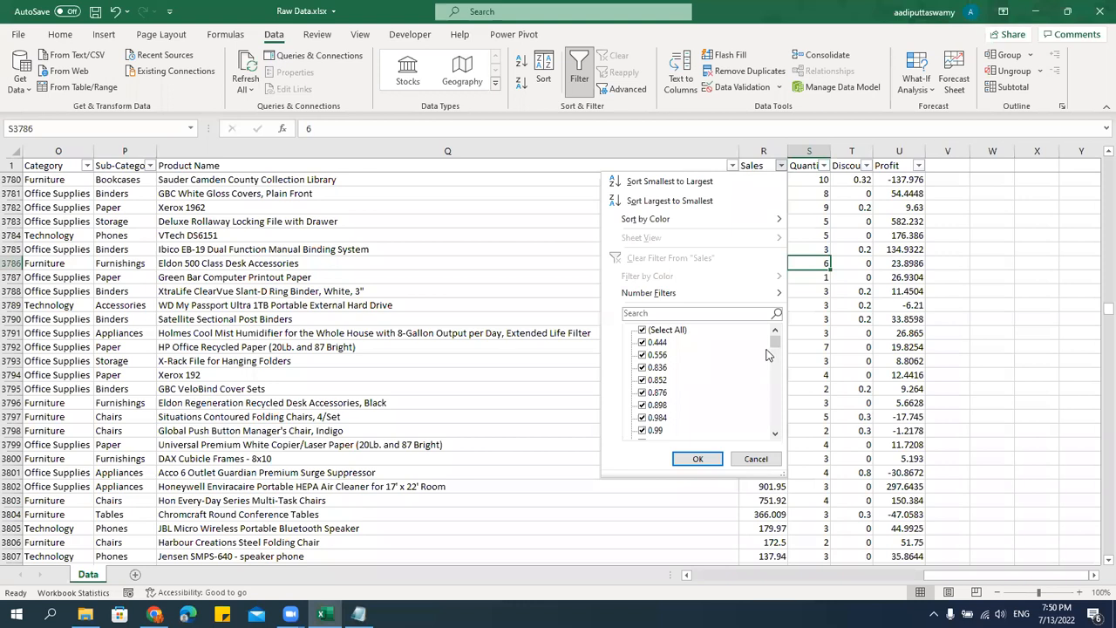
{"action": "left_click_drag", "start_coordinate": [776, 343], "coordinate": [786, 467]}
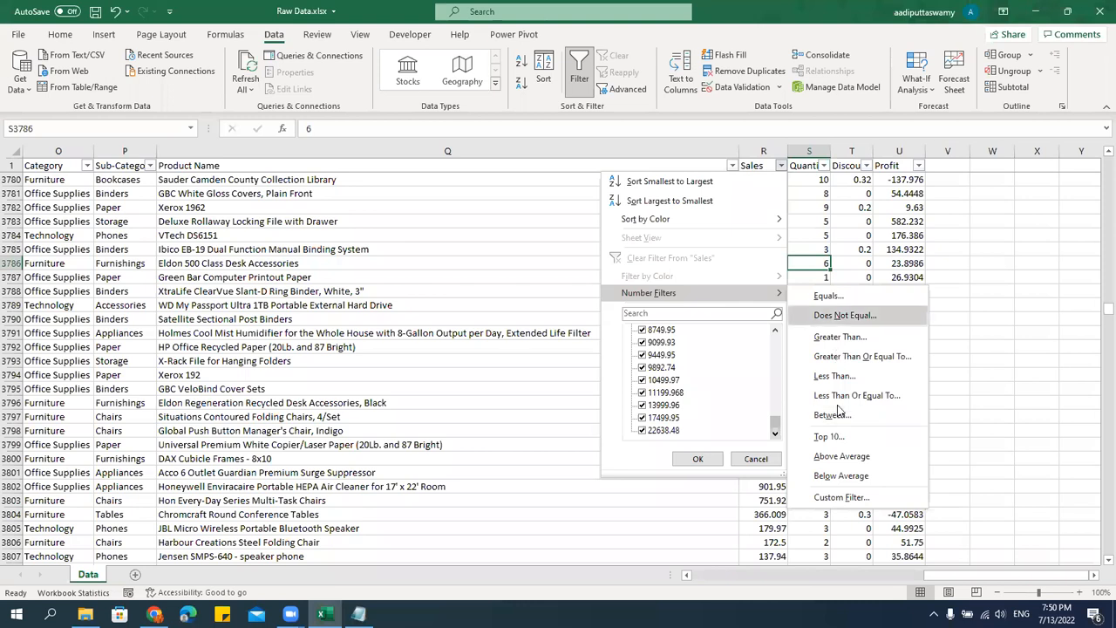
{"action": "left_click", "coordinate": [450, 356]}
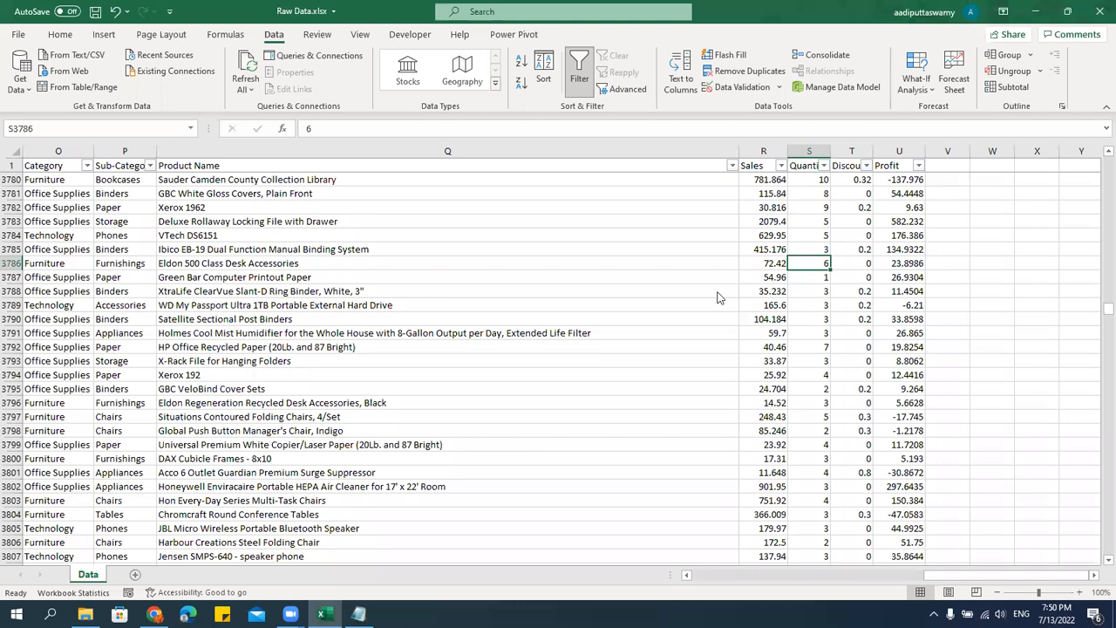
Filter the Sales column to values greater than or equal to 5000 and highlight the matching sales figures.
{"action": "left_click", "coordinate": [781, 164]}
{"action": "mouse_move", "coordinate": [767, 293]}
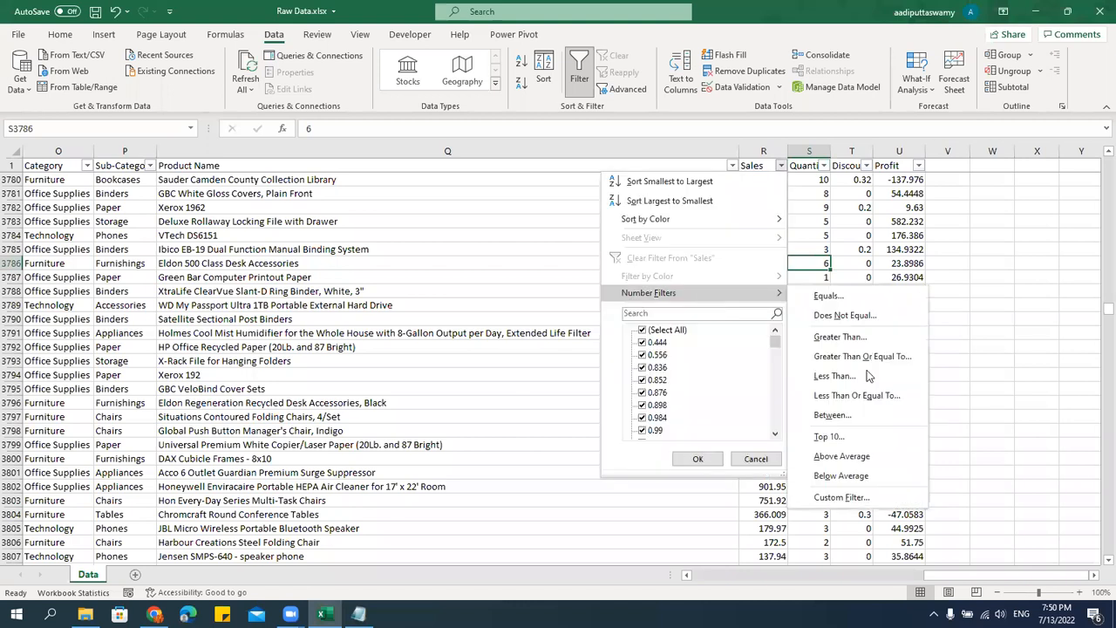
{"action": "left_click", "coordinate": [864, 355]}
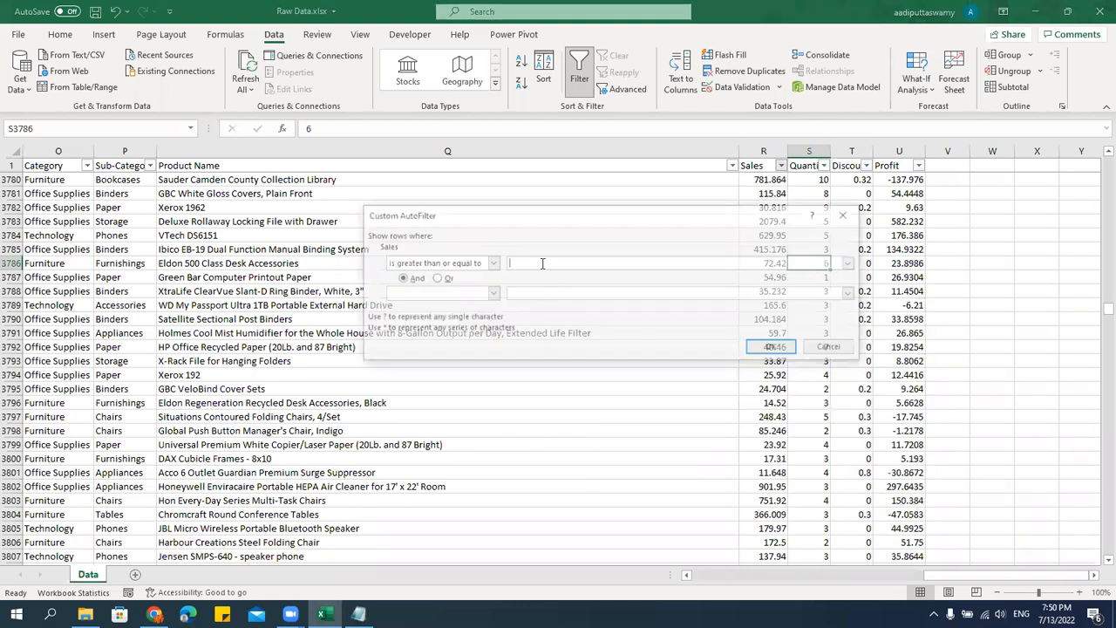
{"action": "type", "text": "5000"}
{"action": "left_click", "coordinate": [775, 348]}
{"action": "left_click_drag", "start_coordinate": [774, 183], "coordinate": [788, 319]}
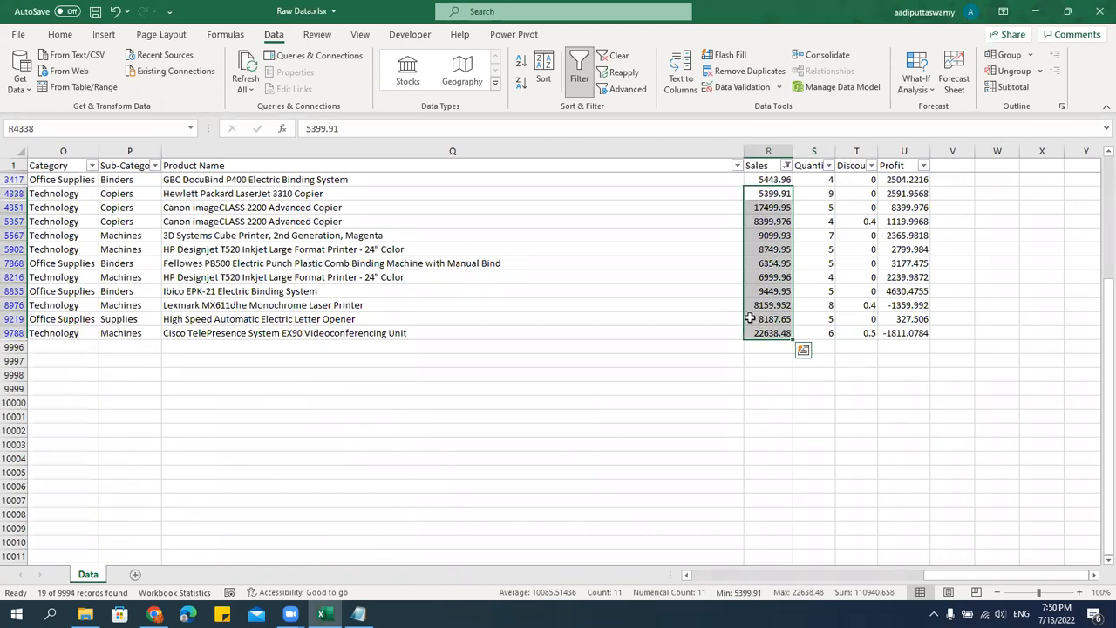
Change the Sales column's number filter to values less than or equal to 100.
{"action": "left_click", "coordinate": [786, 166]}
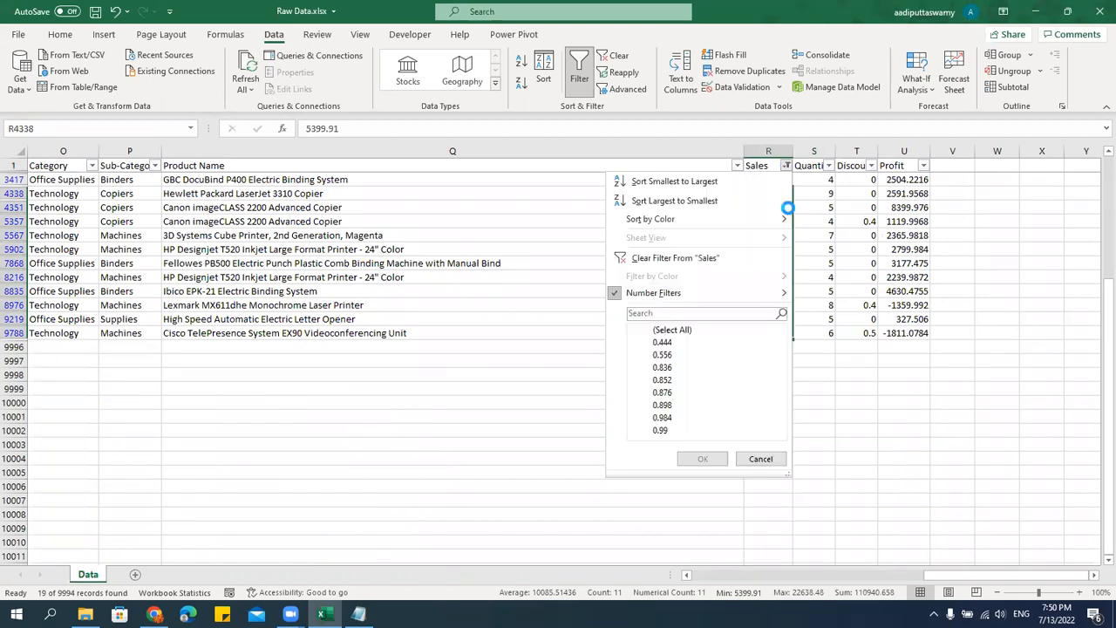
{"action": "mouse_move", "coordinate": [702, 298]}
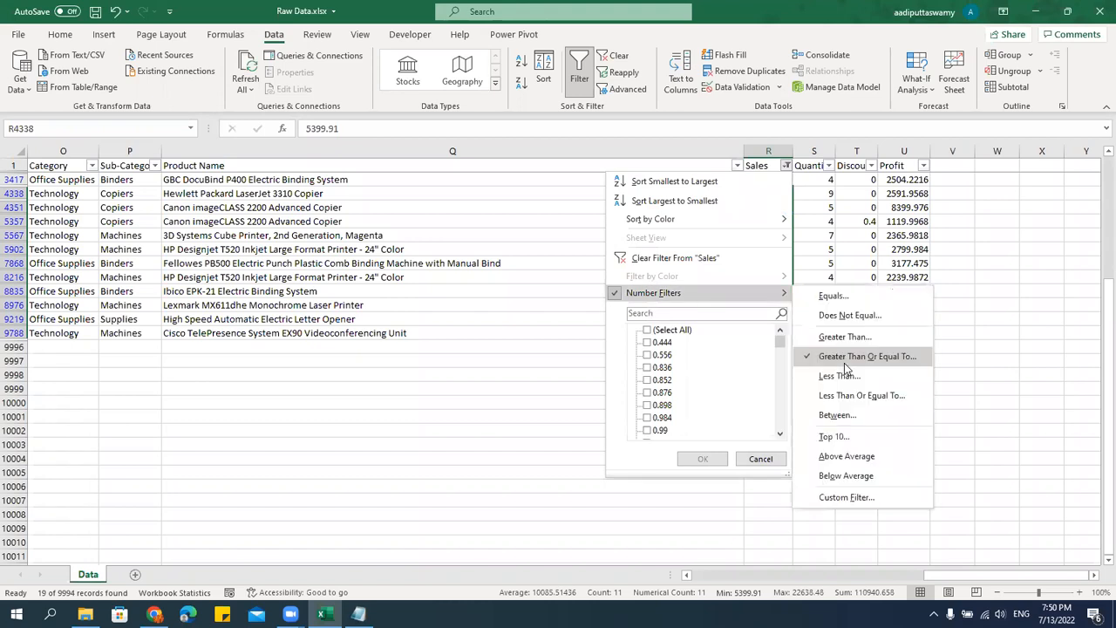
{"action": "left_click", "coordinate": [848, 396]}
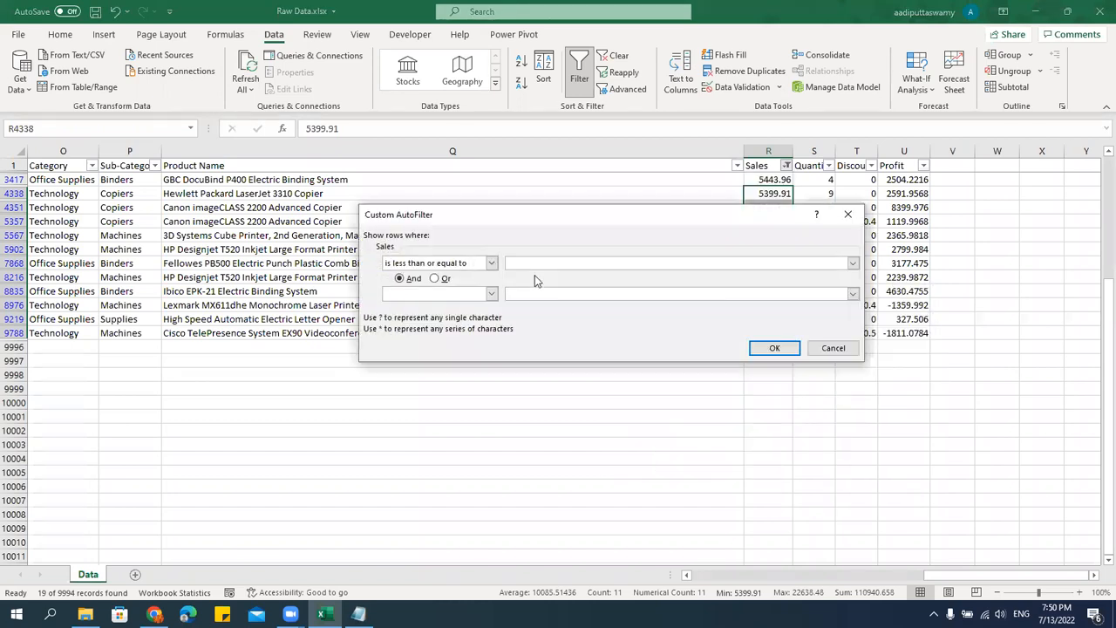
{"action": "type", "text": "100"}
{"action": "left_click", "coordinate": [775, 347]}
Look through the filtered Sales values from the first matching row to the last.
{"action": "scroll", "coordinate": [787, 305], "scroll_direction": "up", "scroll_amount": 3}
{"action": "left_click", "coordinate": [787, 305]}
{"action": "scroll", "coordinate": [787, 306], "scroll_direction": "up", "scroll_amount": 3}
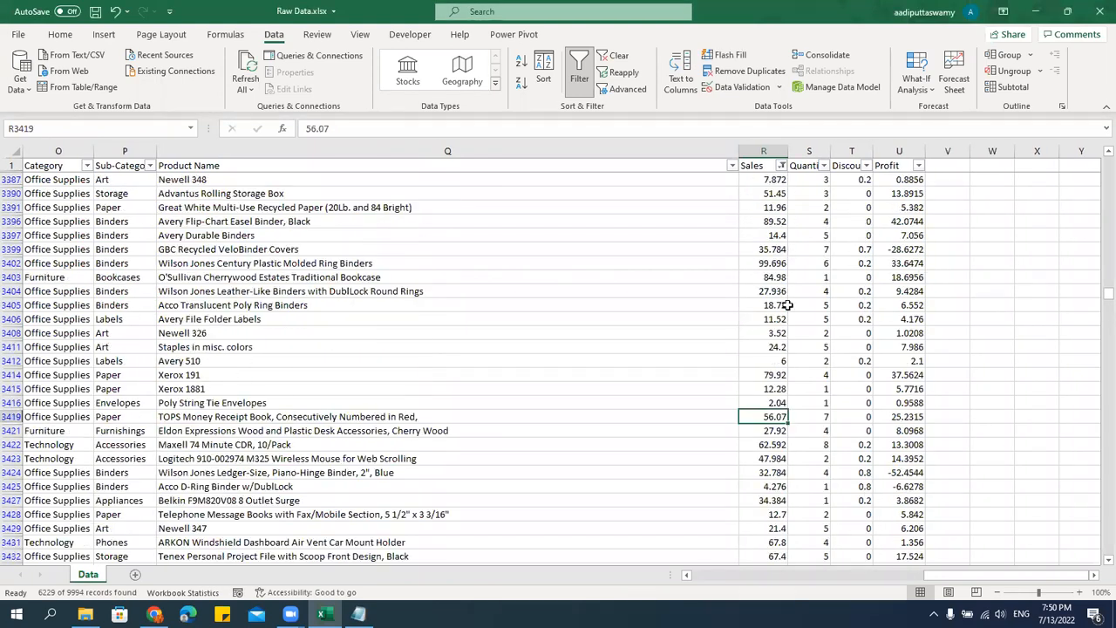
{"action": "scroll", "coordinate": [788, 306], "scroll_direction": "up", "scroll_amount": 8}
{"action": "left_click", "coordinate": [774, 251]}
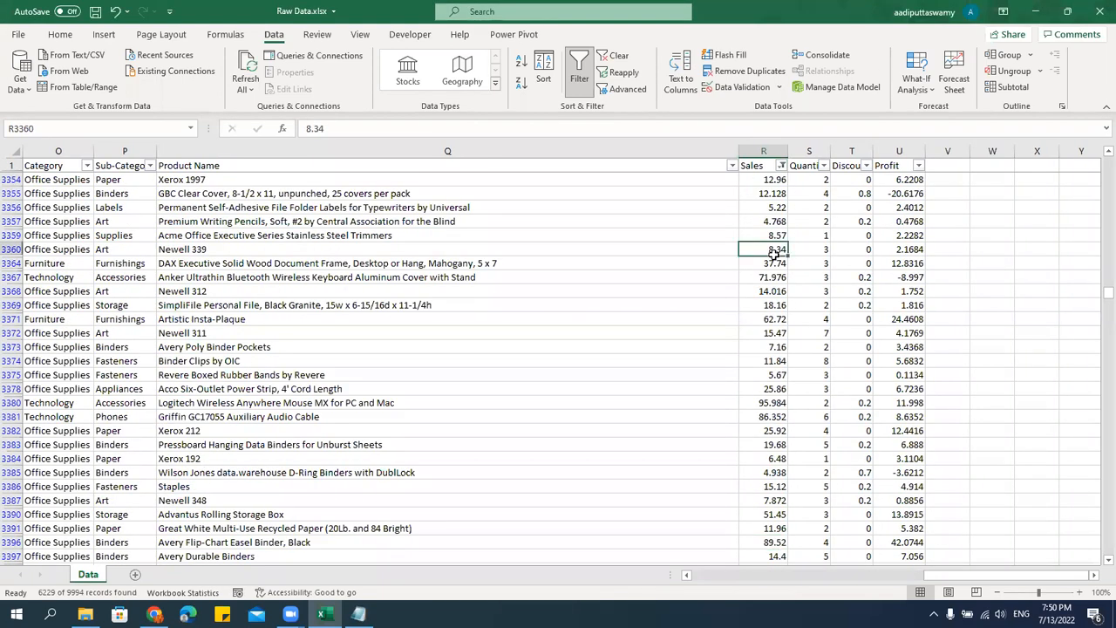
{"action": "key", "text": "ctrl+Up"}
{"action": "key", "text": "Down"}
{"action": "key", "text": "Down"}
{"action": "key", "text": "Up"}
{"action": "key", "text": "ctrl+shift+Down"}
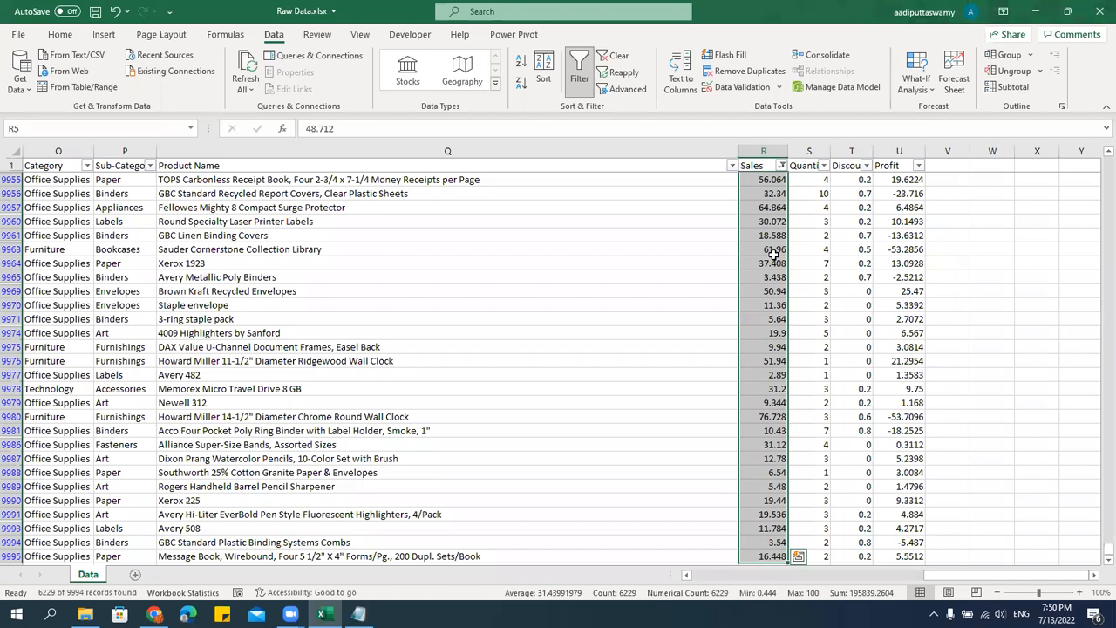
{"action": "key", "text": "ctrl+shift+Up"}
{"action": "key", "text": "Up"}
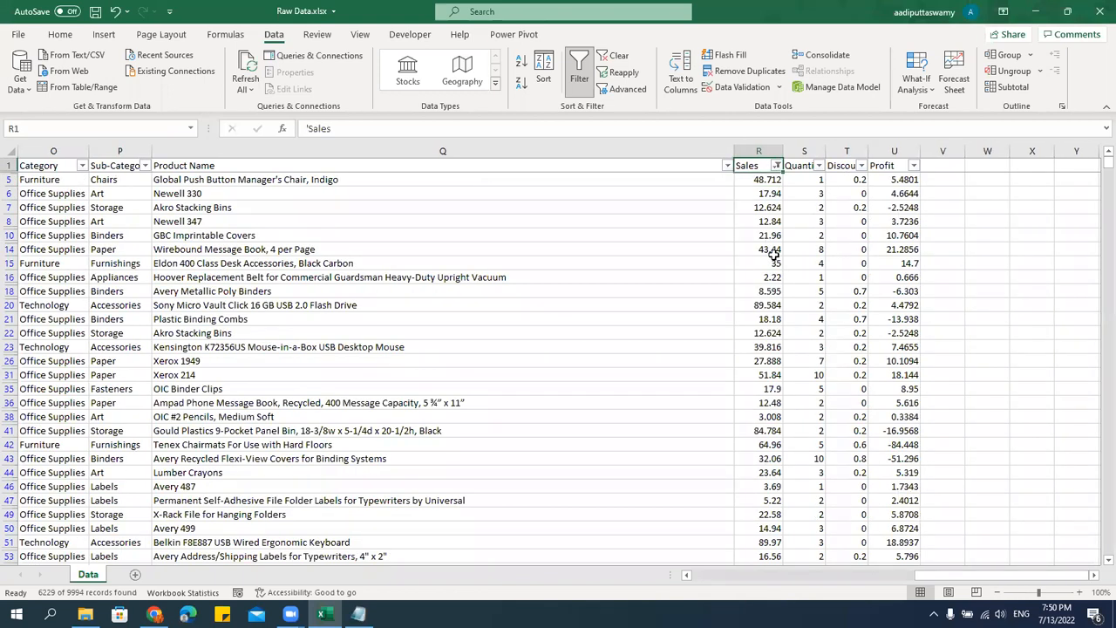
{"action": "key", "text": "ctrl+Down"}
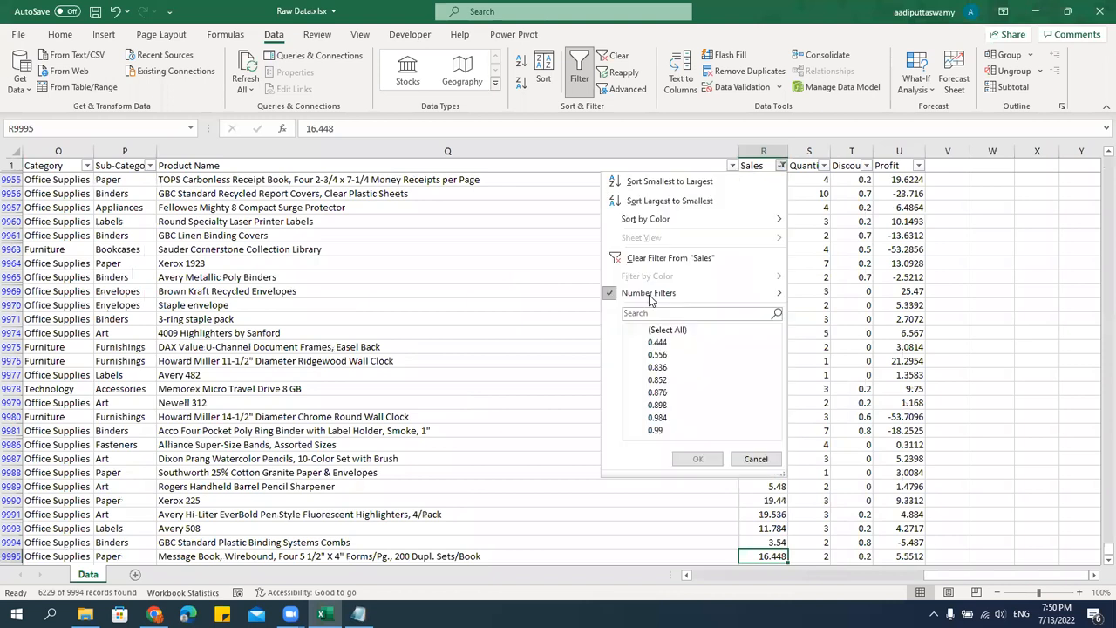
Change the Sales column's number filter to values between 1000 and 5000.
{"action": "mouse_move", "coordinate": [650, 295]}
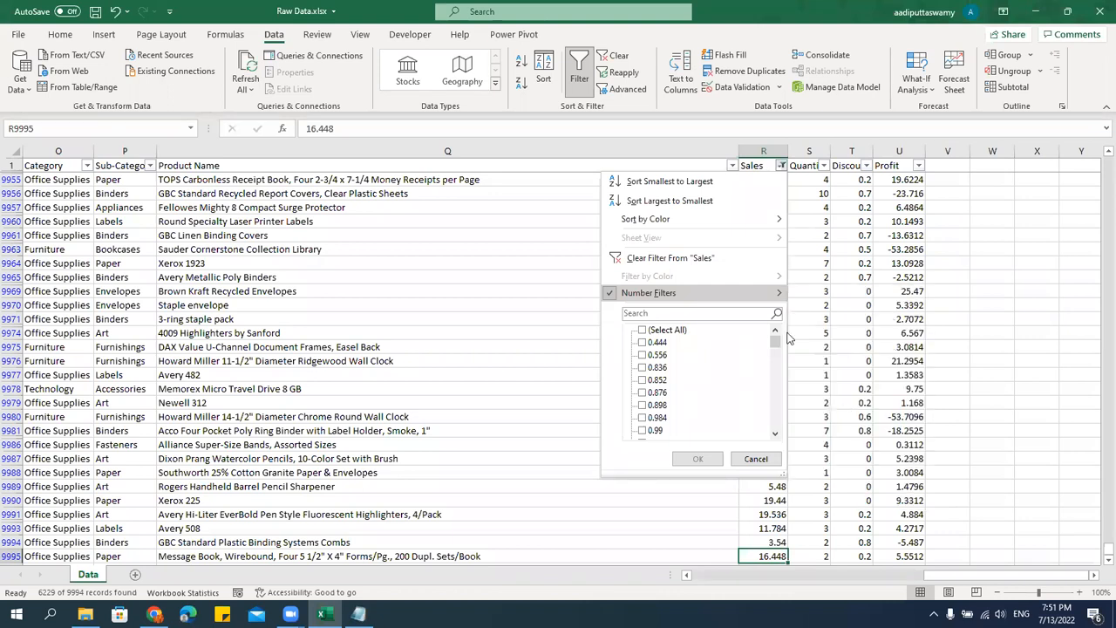
{"action": "left_click", "coordinate": [762, 276]}
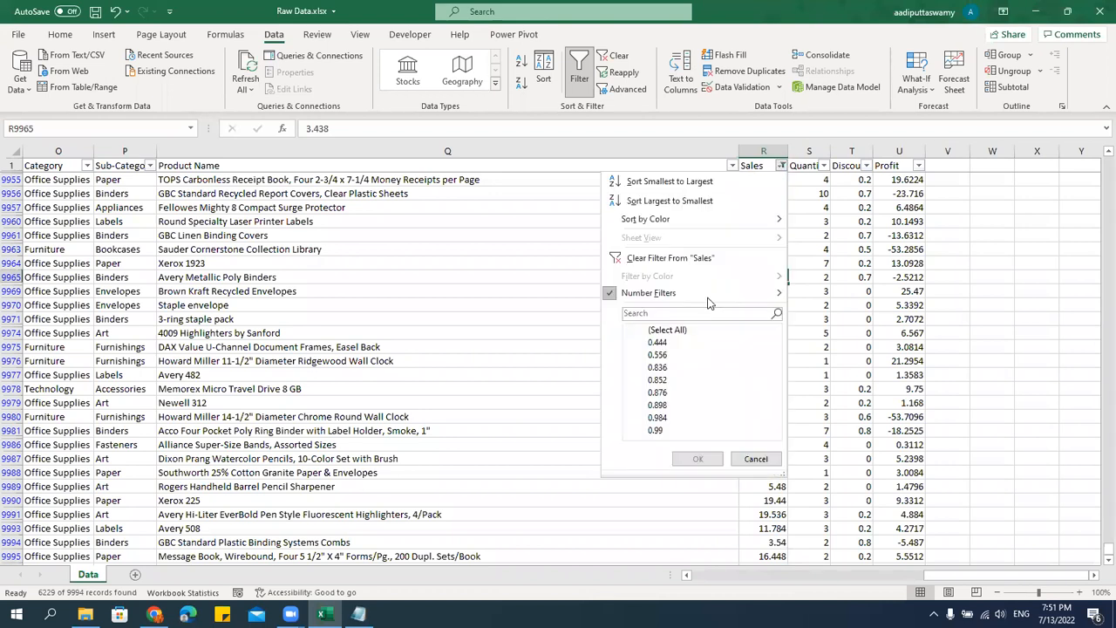
{"action": "mouse_move", "coordinate": [708, 298]}
{"action": "left_click", "coordinate": [852, 418]}
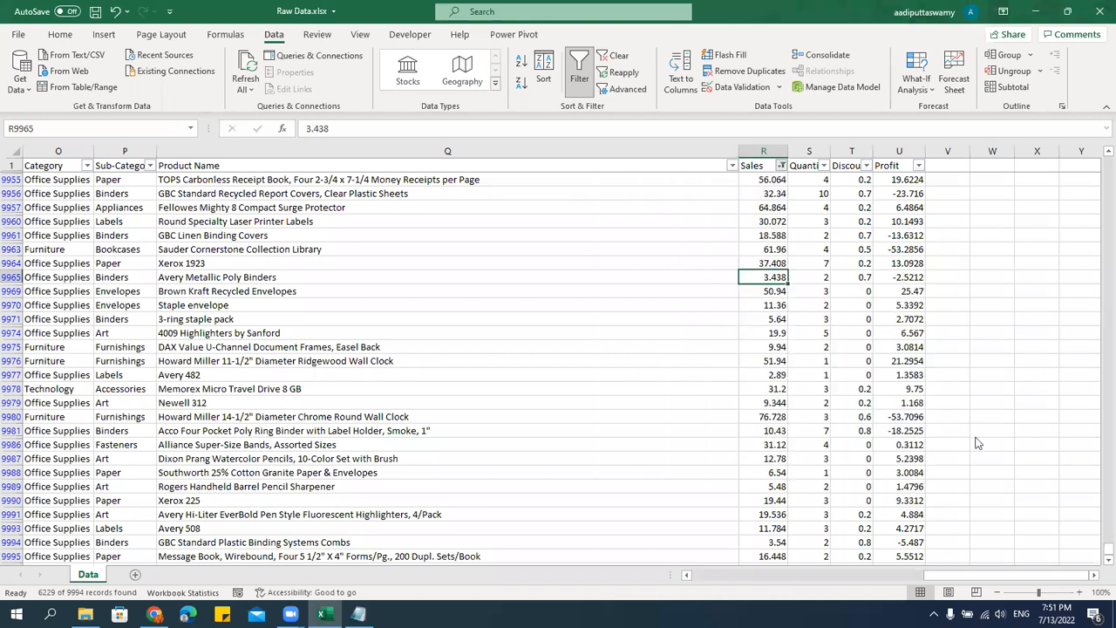
{"action": "type", "text": "1000"}
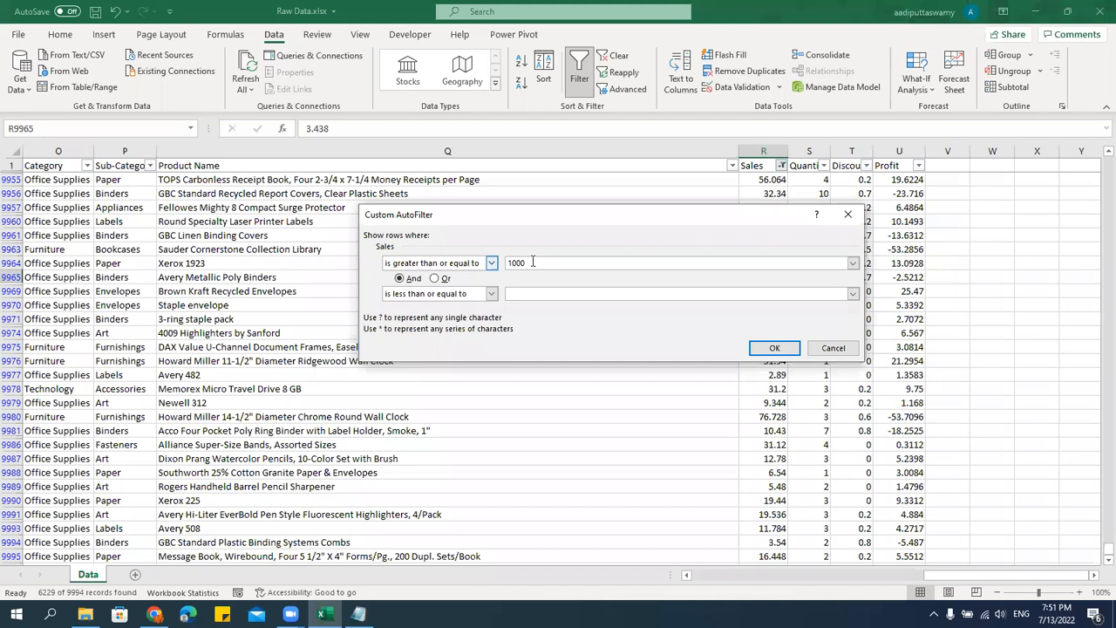
{"action": "key", "text": "Tab"}
{"action": "left_click", "coordinate": [538, 292]}
{"action": "type", "text": "5000"}
{"action": "left_click", "coordinate": [778, 349]}
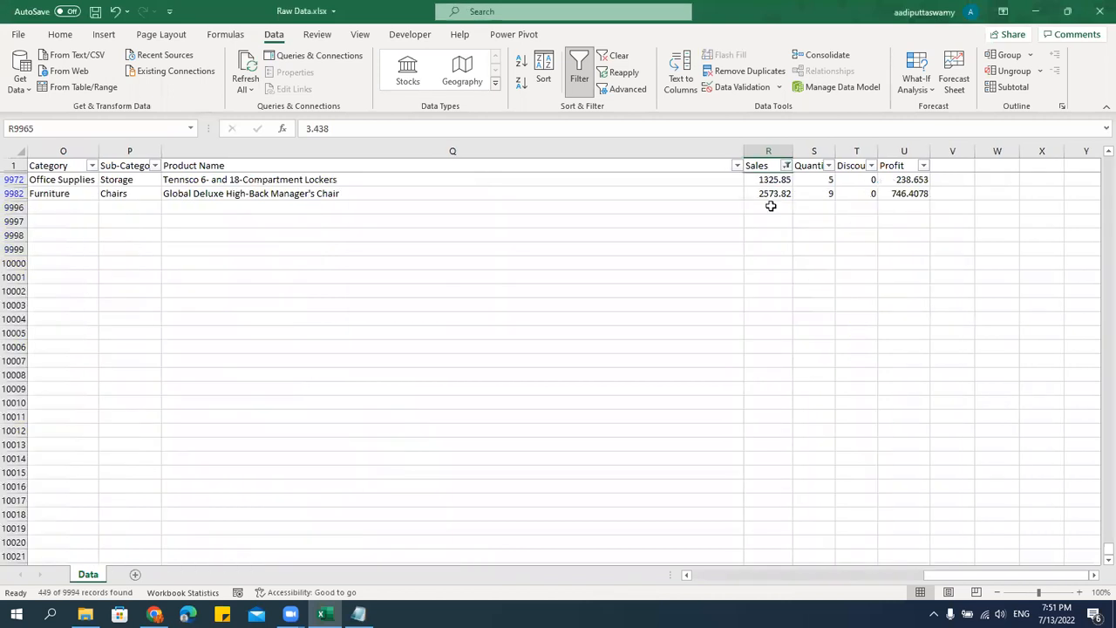
Check the filtered Sales values from the header through the first matching rows.
{"action": "left_click", "coordinate": [760, 150]}
{"action": "left_click", "coordinate": [764, 165]}
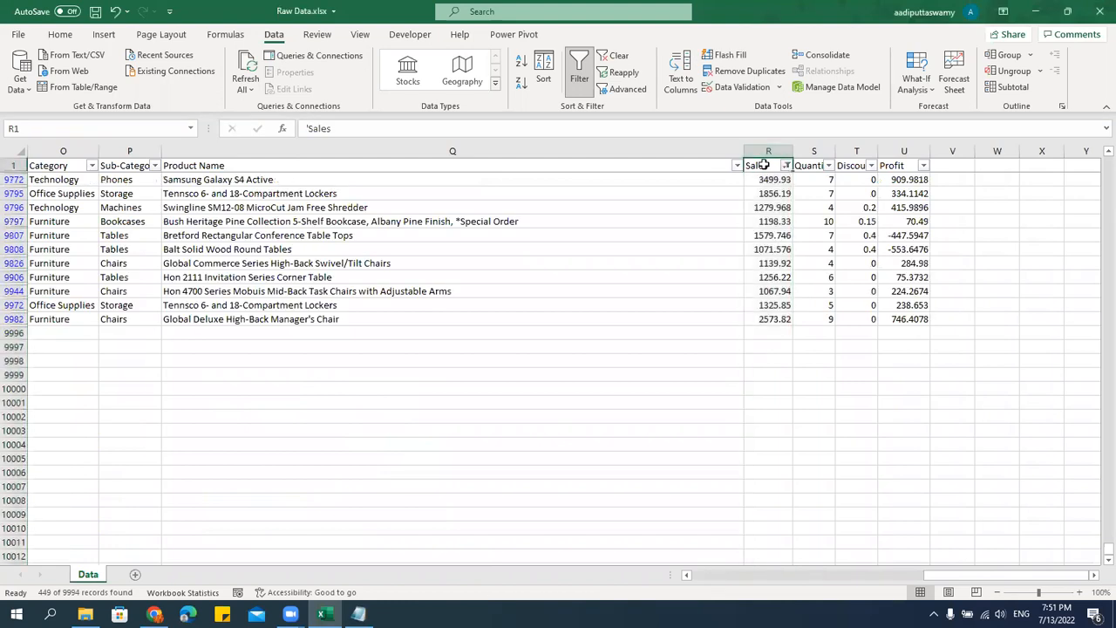
{"action": "key", "text": "Down"}
{"action": "key", "text": "Down"}
{"action": "key", "text": "Down"}
{"action": "key", "text": "Down"}
{"action": "key", "text": "Up"}
{"action": "key", "text": "Up"}
{"action": "key", "text": "Up"}
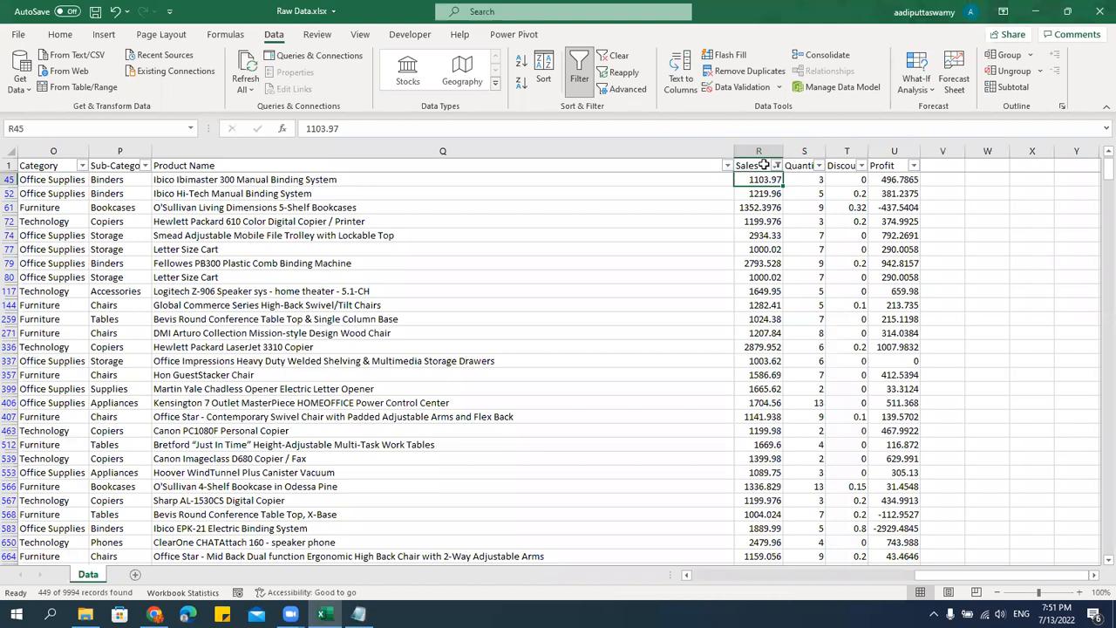
Turn off filtering for the whole data range and return to the first cell of the sheet.
{"action": "key", "text": "alt+d"}
{"action": "key", "text": "f"}
{"action": "key", "text": "f"}
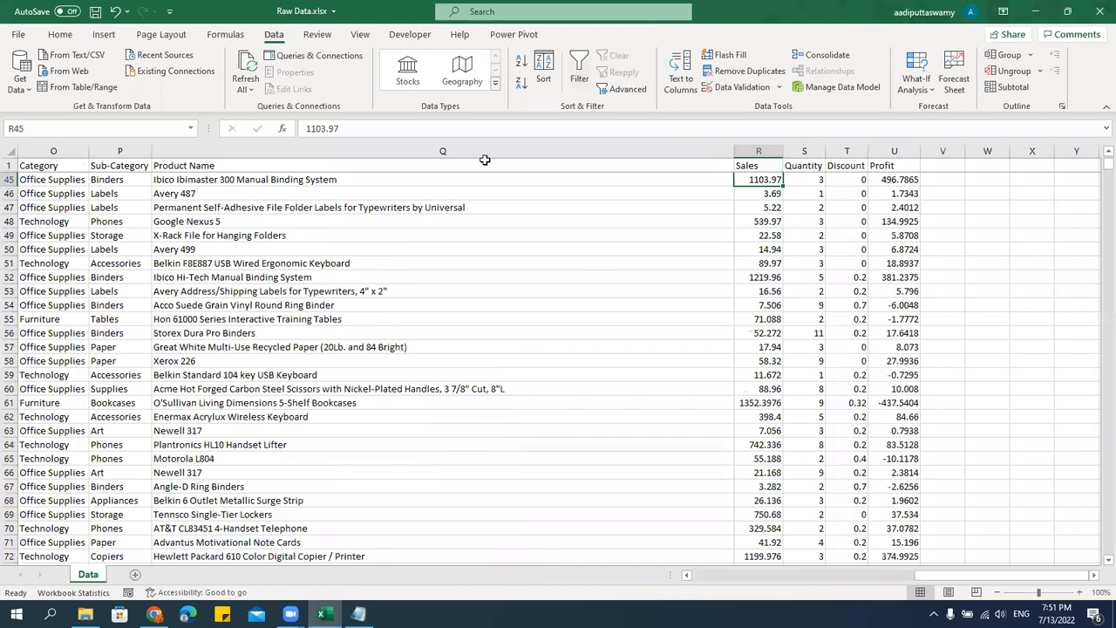
{"action": "left_click", "coordinate": [485, 165]}
{"action": "key", "text": "ctrl+Home"}
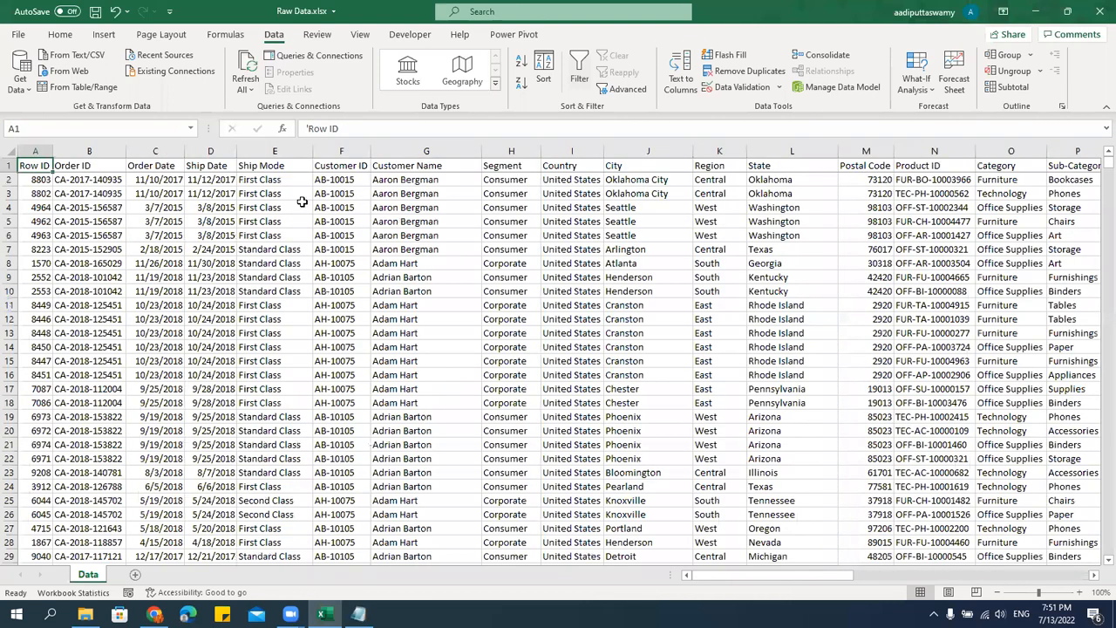
Turn filtering back on, filter the Order Date column to the year 2018 only, and look through the matching rows.
{"action": "key", "text": "Right"}
{"action": "key", "text": "Right"}
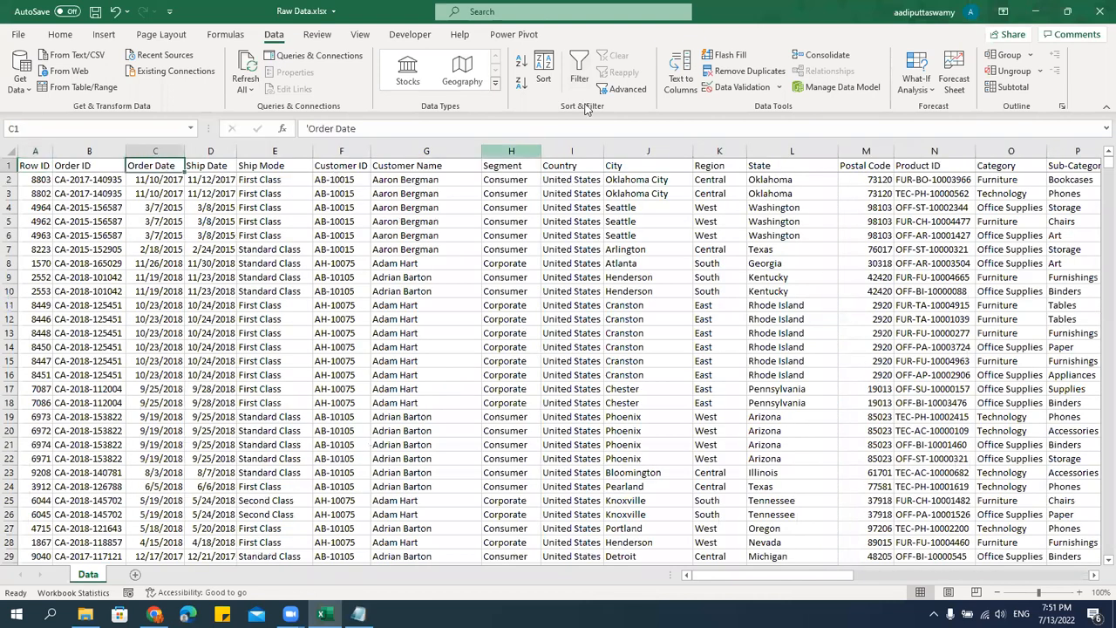
{"action": "left_click", "coordinate": [572, 76]}
{"action": "left_click", "coordinate": [178, 166]}
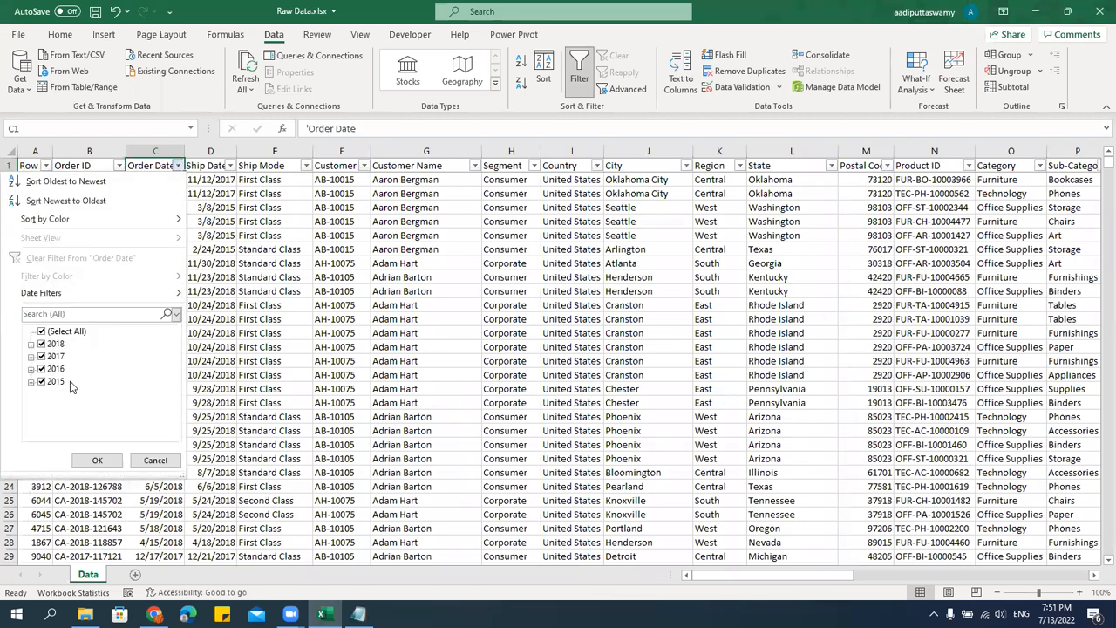
{"action": "left_click", "coordinate": [41, 331]}
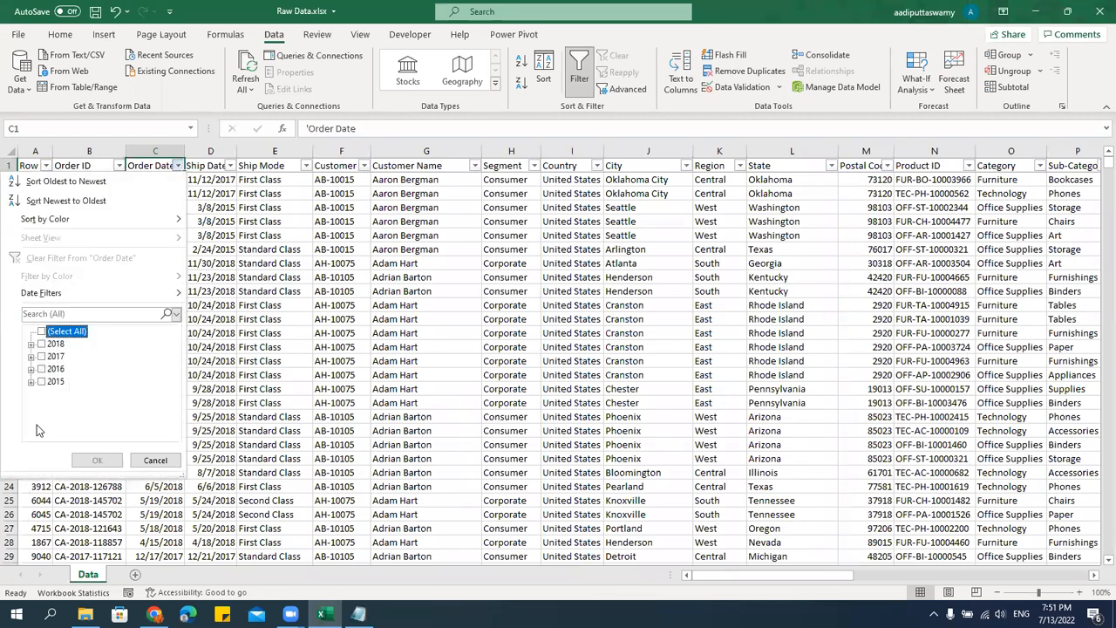
{"action": "left_click", "coordinate": [41, 345]}
{"action": "left_click", "coordinate": [97, 459]}
{"action": "left_click", "coordinate": [221, 180]}
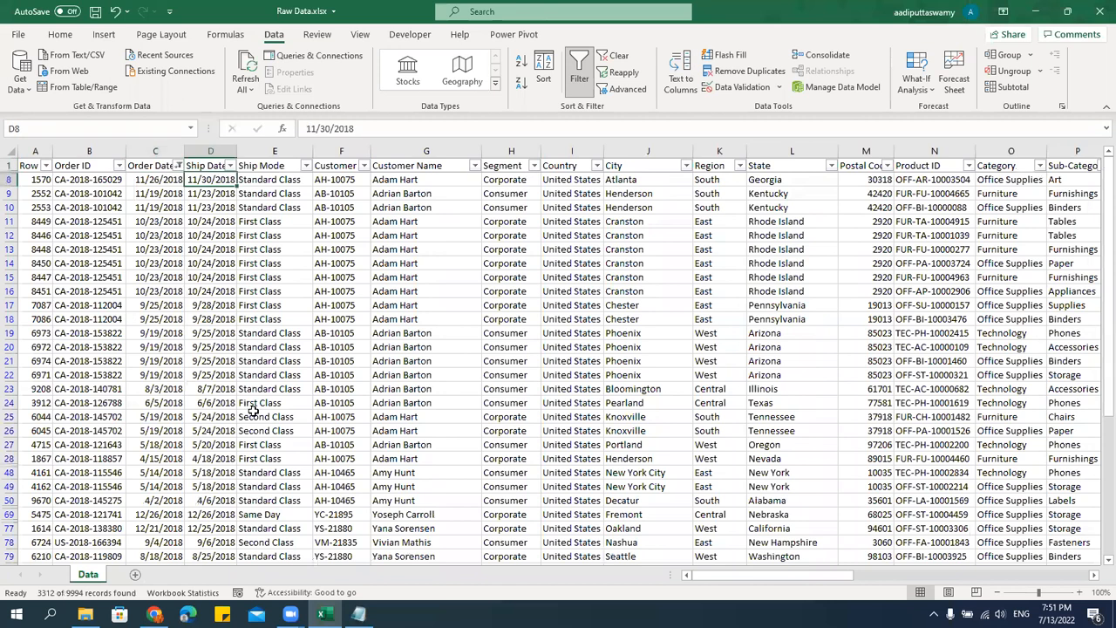
{"action": "scroll", "coordinate": [253, 410], "scroll_direction": "down", "scroll_amount": 7}
{"action": "scroll", "coordinate": [235, 331], "scroll_direction": "up", "scroll_amount": 7}
Narrow the Order Date filter to January 2018 only, and check the matching rows down to the last one.
{"action": "left_click", "coordinate": [178, 166]}
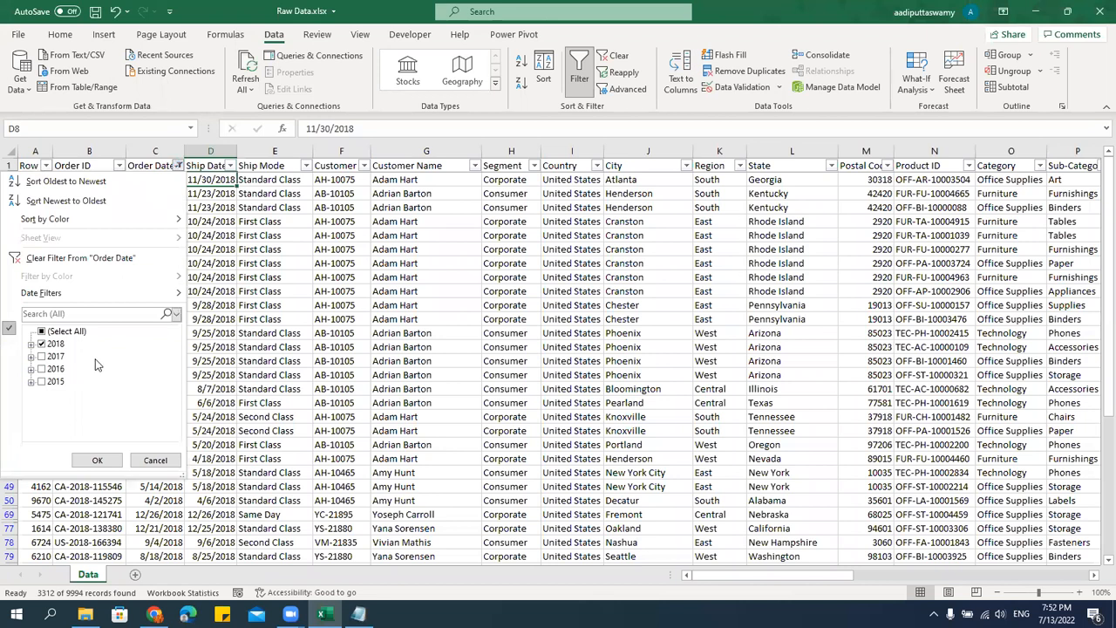
{"action": "left_click", "coordinate": [30, 346]}
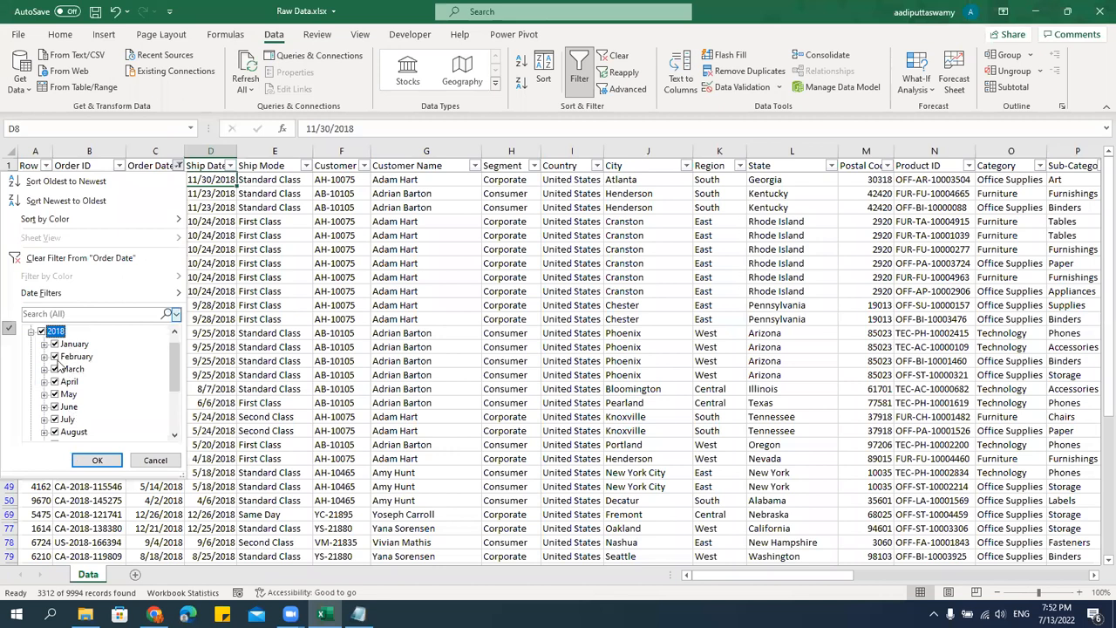
{"action": "left_click", "coordinate": [42, 332]}
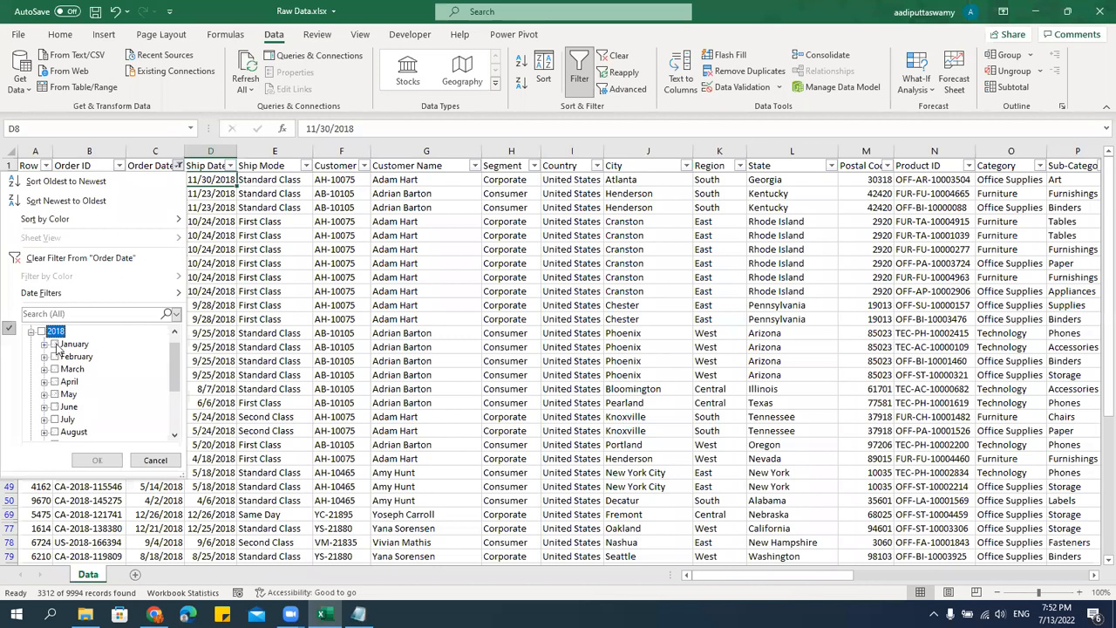
{"action": "left_click", "coordinate": [55, 344]}
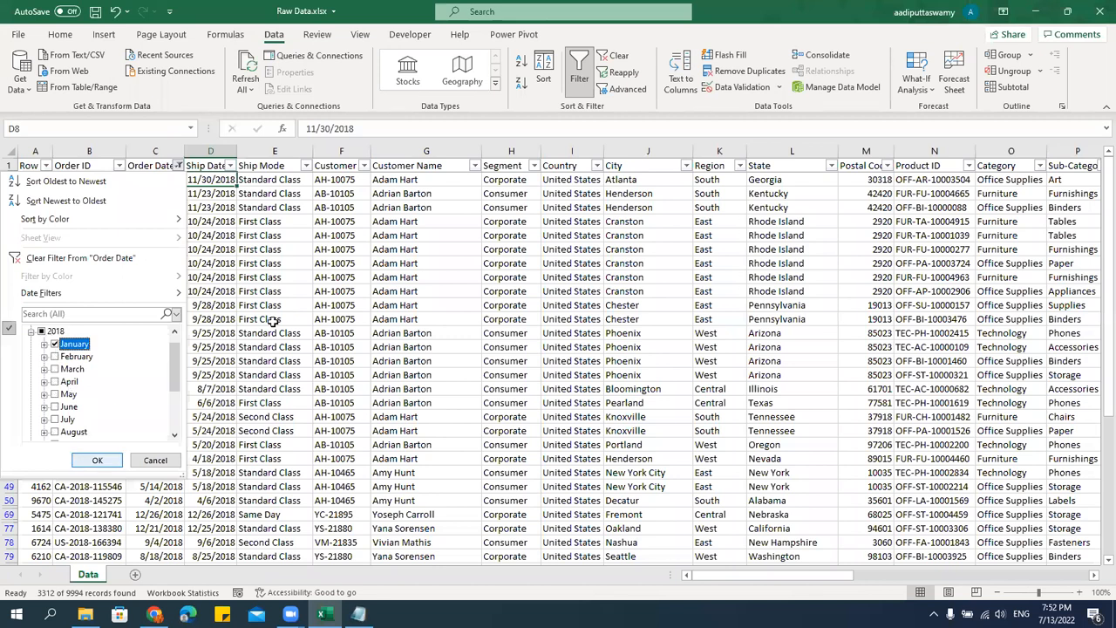
{"action": "key", "text": "Return"}
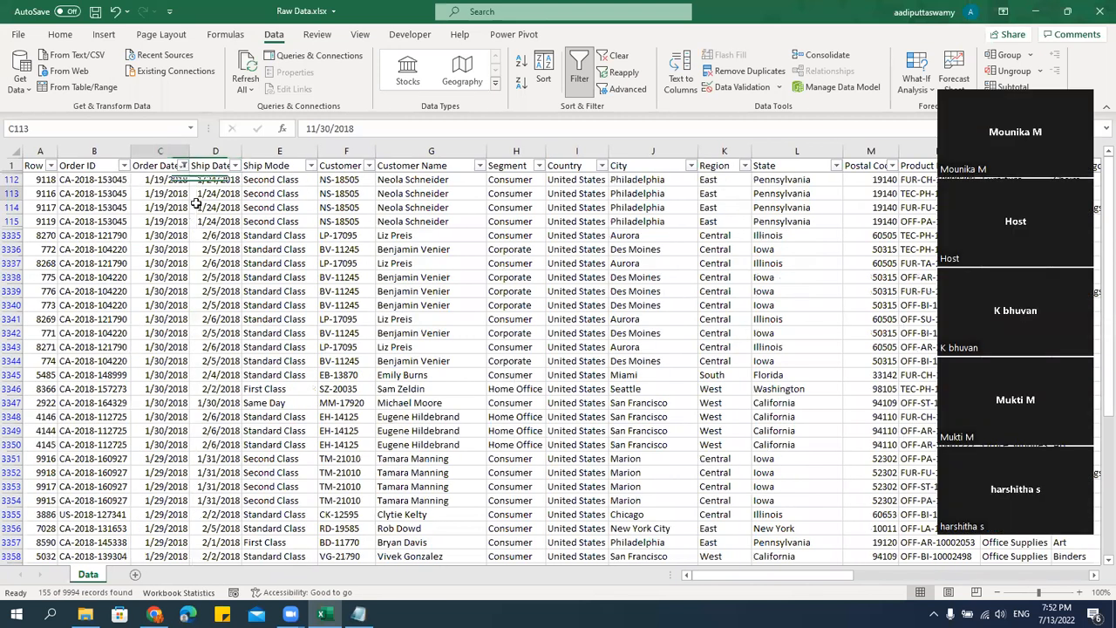
{"action": "key", "text": "ctrl+Down"}
{"action": "key", "text": "Down"}
{"action": "key", "text": "Up"}
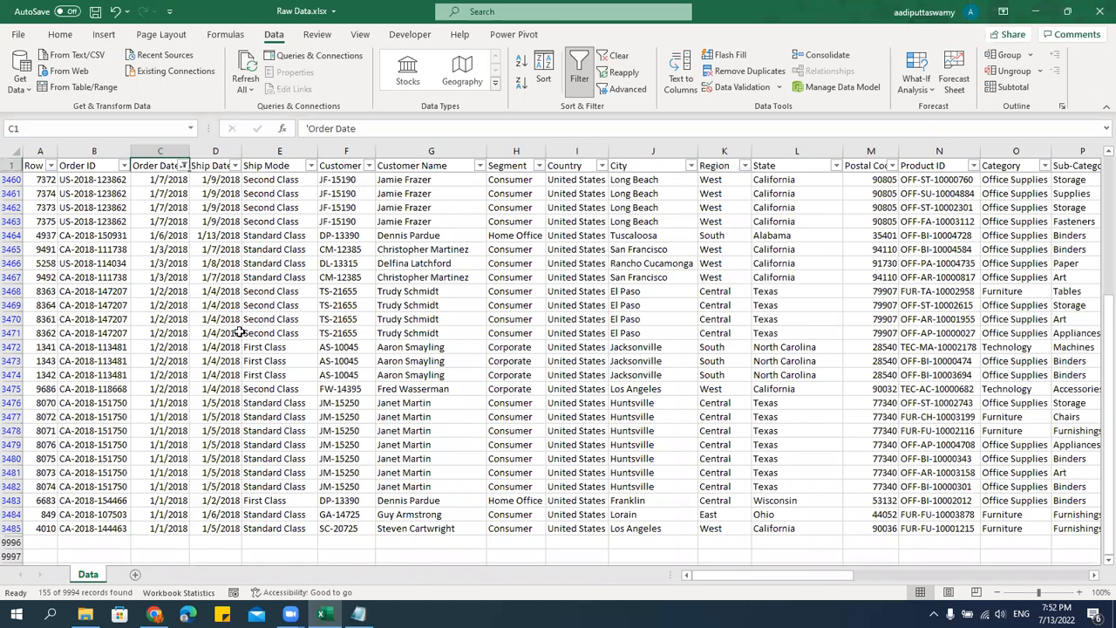
{"action": "key", "text": "ctrl+Up"}
Narrow the Order Date filter to January 2018 days 01, 02, 03, 06, 07, 08 and 09, and look through the rows.
{"action": "left_click", "coordinate": [183, 166]}
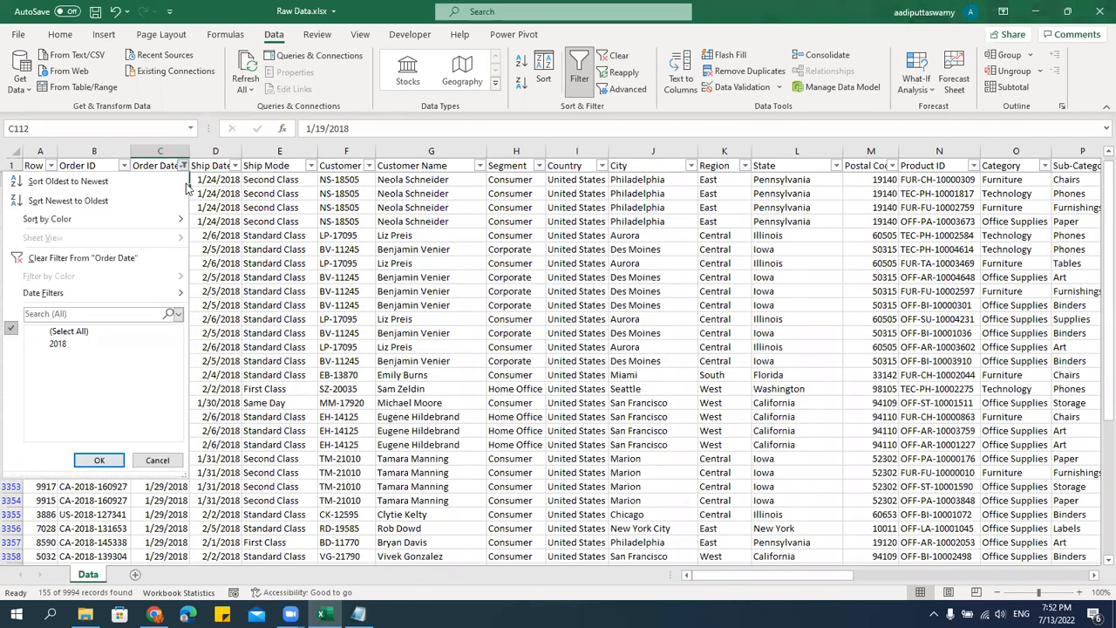
{"action": "left_click", "coordinate": [33, 356]}
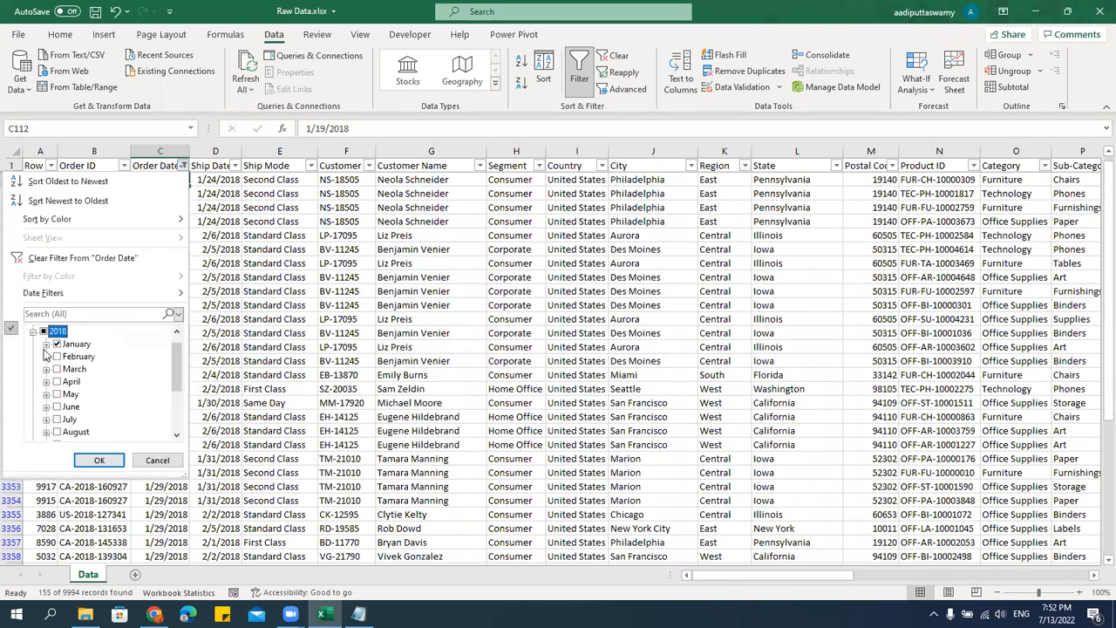
{"action": "left_click", "coordinate": [46, 345]}
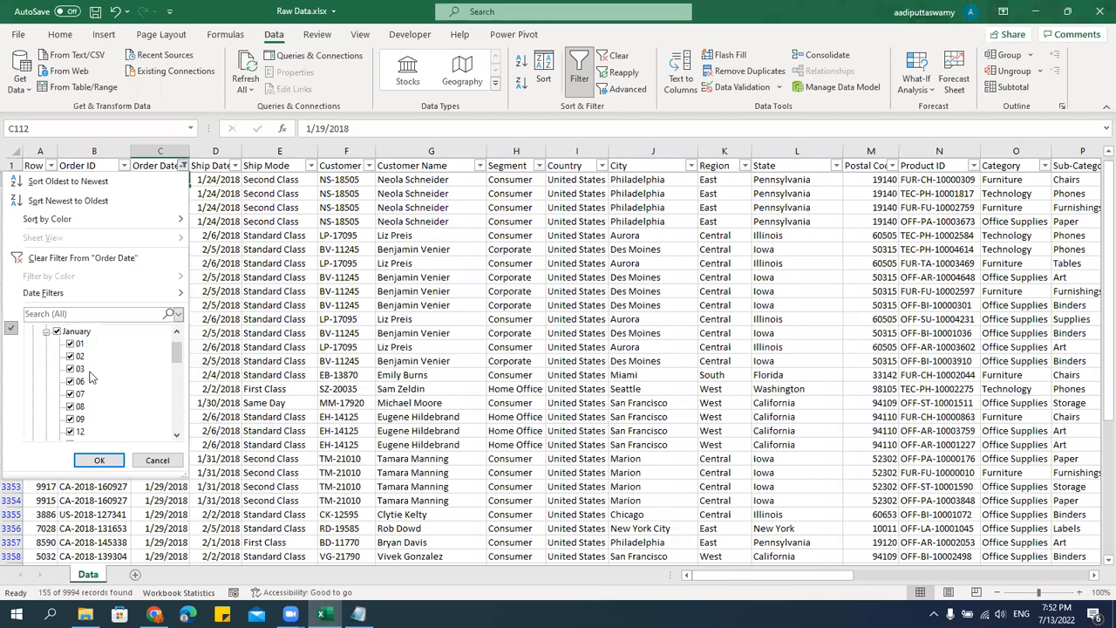
{"action": "left_click", "coordinate": [56, 332]}
{"action": "left_click", "coordinate": [70, 343]}
{"action": "left_click", "coordinate": [70, 356]}
{"action": "left_click", "coordinate": [69, 368]}
{"action": "left_click", "coordinate": [70, 381]}
{"action": "left_click", "coordinate": [70, 394]}
{"action": "left_click", "coordinate": [70, 420]}
{"action": "left_click", "coordinate": [99, 460]}
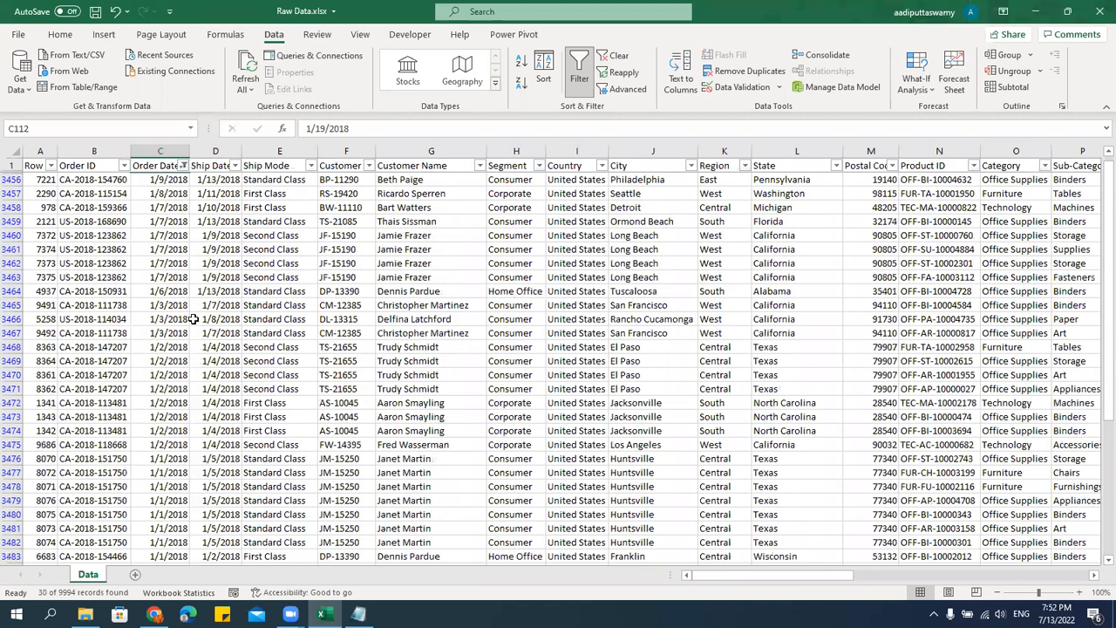
{"action": "scroll", "coordinate": [193, 325], "scroll_direction": "down", "scroll_amount": 9}
{"action": "scroll", "coordinate": [194, 324], "scroll_direction": "up", "scroll_amount": 9}
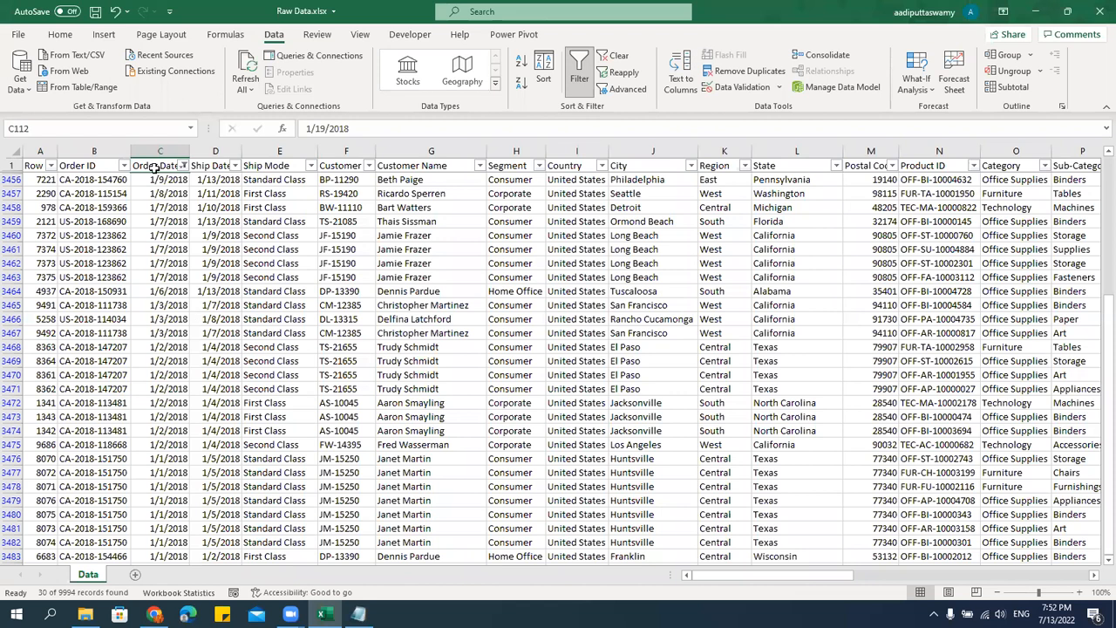
Clear the Order Date filter and begin a Between date filter on the same column with start date 1/1/2018.
{"action": "left_click", "coordinate": [183, 165]}
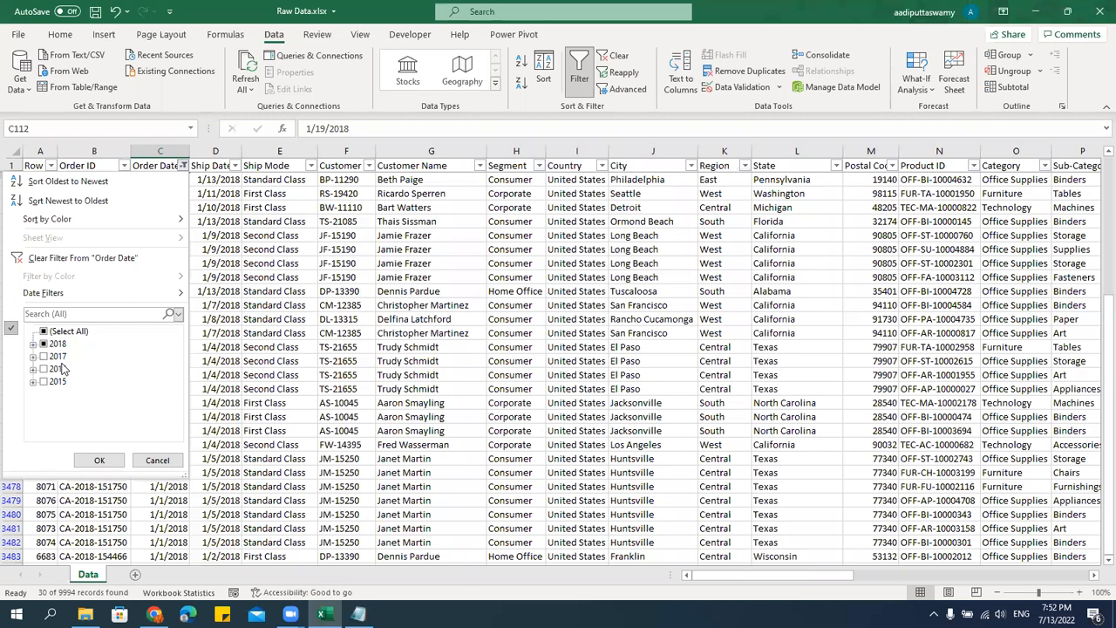
{"action": "left_click", "coordinate": [70, 258]}
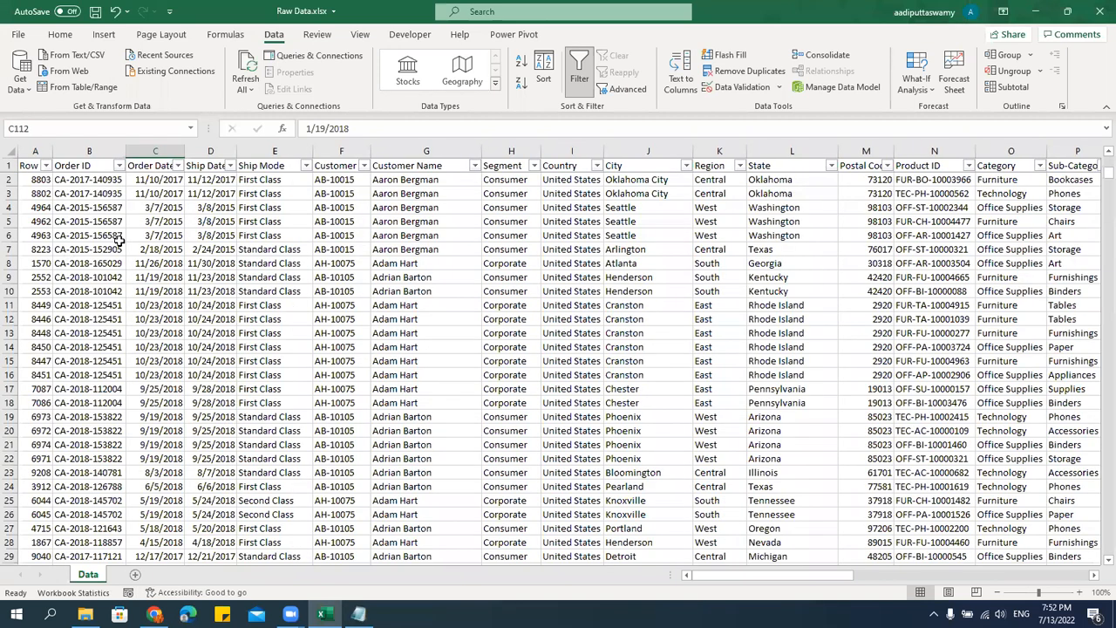
{"action": "left_click", "coordinate": [177, 166]}
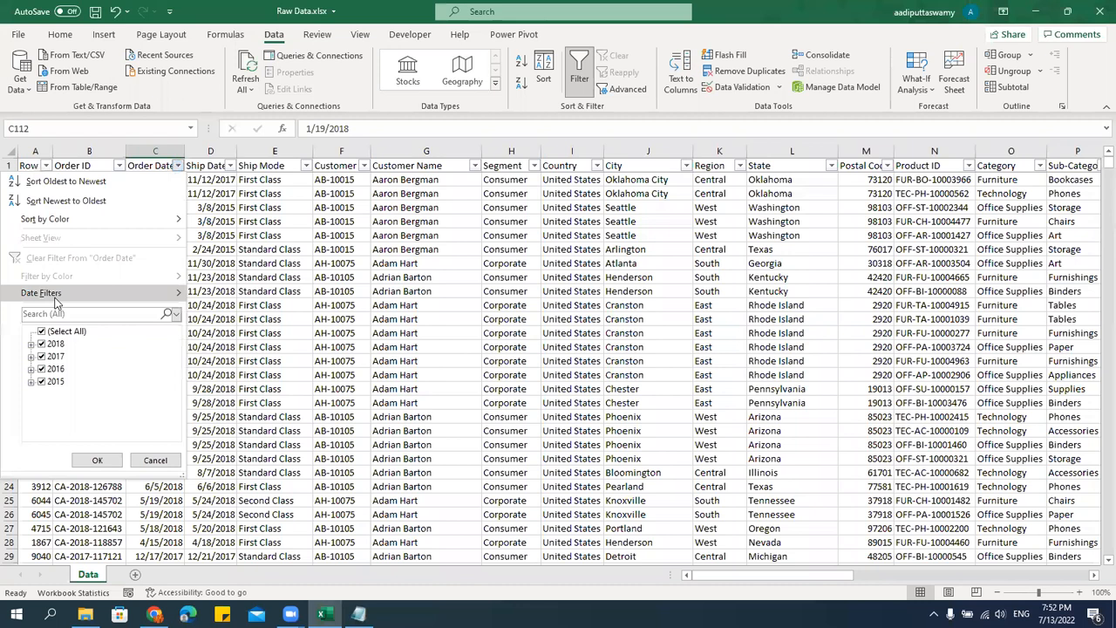
{"action": "mouse_move", "coordinate": [55, 301]}
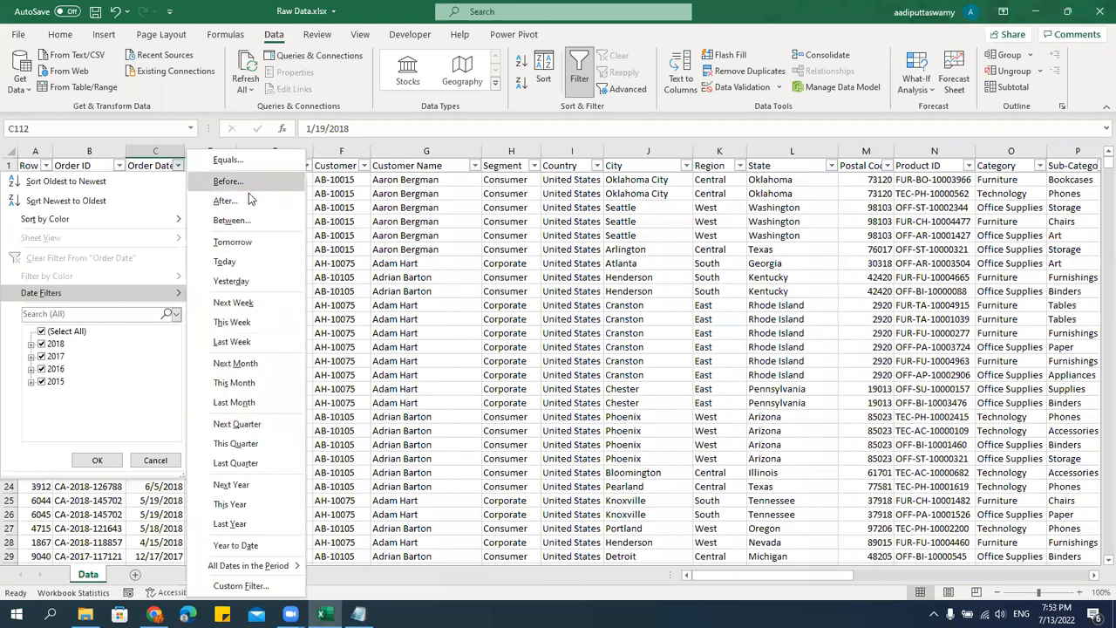
{"action": "left_click", "coordinate": [242, 223]}
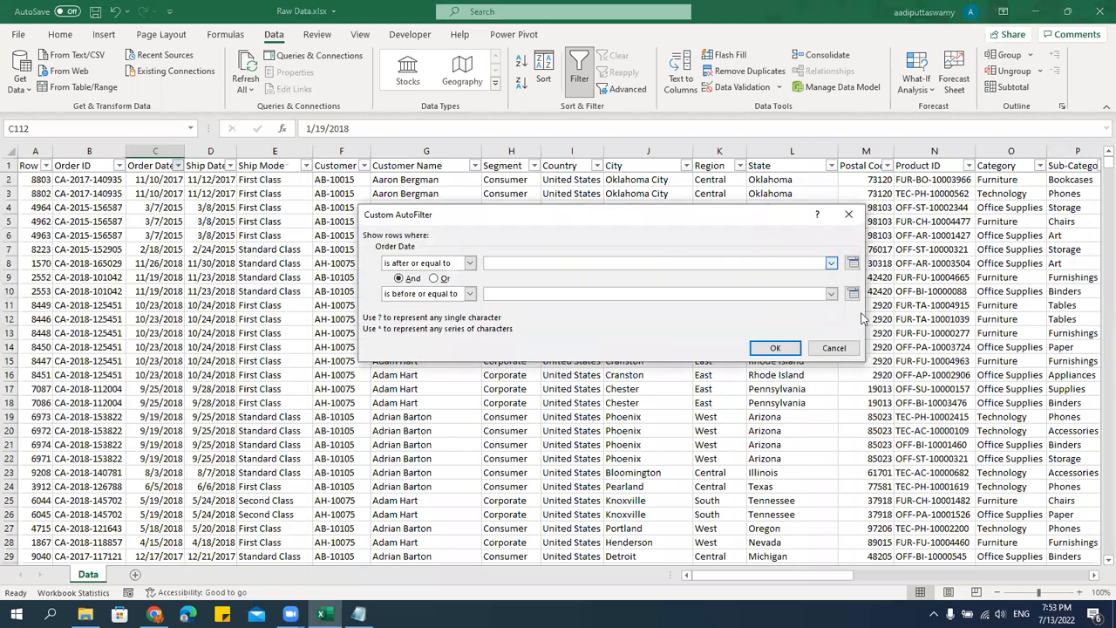
{"action": "left_click", "coordinate": [852, 262]}
{"action": "left_click", "coordinate": [738, 279]}
{"action": "left_click", "coordinate": [738, 279]}
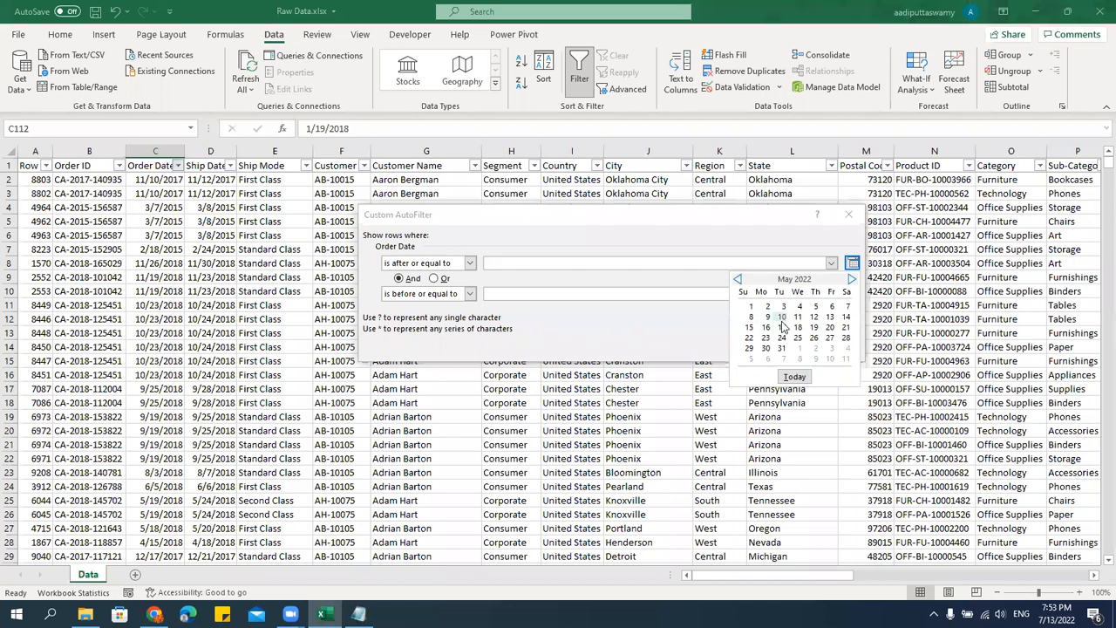
{"action": "left_click", "coordinate": [768, 307]}
{"action": "left_click", "coordinate": [535, 264]}
{"action": "double_click", "coordinate": [489, 263]}
{"action": "type", "text": "1/1/2022"}
{"action": "double_click", "coordinate": [494, 263]}
{"action": "type", "text": "1/2022"}
{"action": "double_click", "coordinate": [504, 263]}
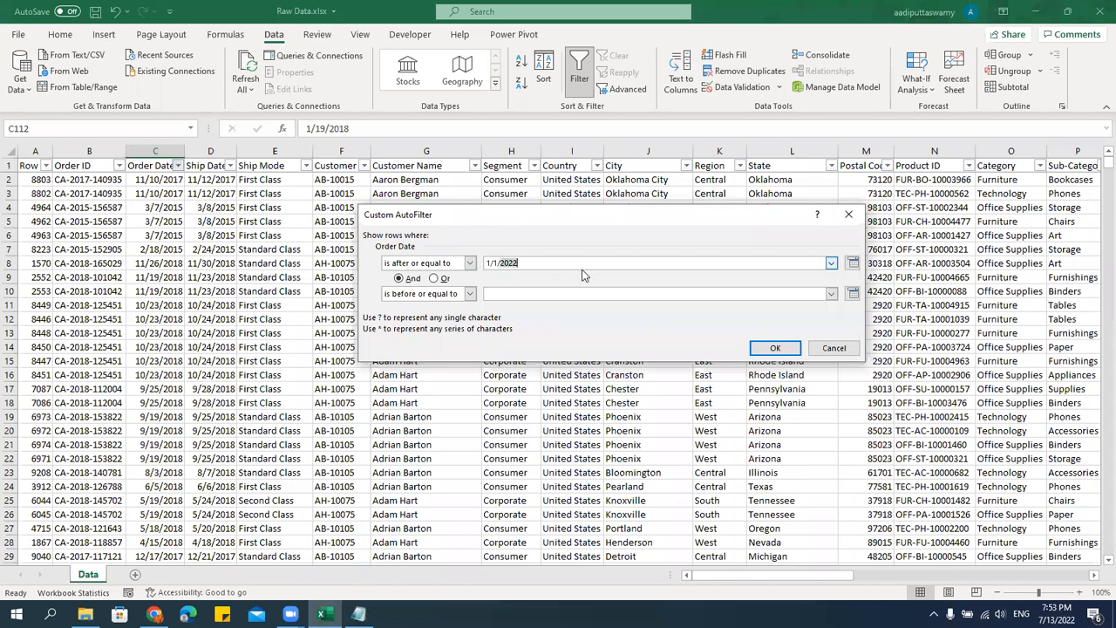
{"action": "type", "text": "2"}
Copy the start date into the Between filter's end date, change it to 1/31/2018, and apply the filter.
{"action": "left_click_drag", "start_coordinate": [550, 263], "coordinate": [329, 259]}
{"action": "key", "text": "ctrl+c"}
{"action": "left_click", "coordinate": [503, 293]}
{"action": "key", "text": "ctrl+v"}
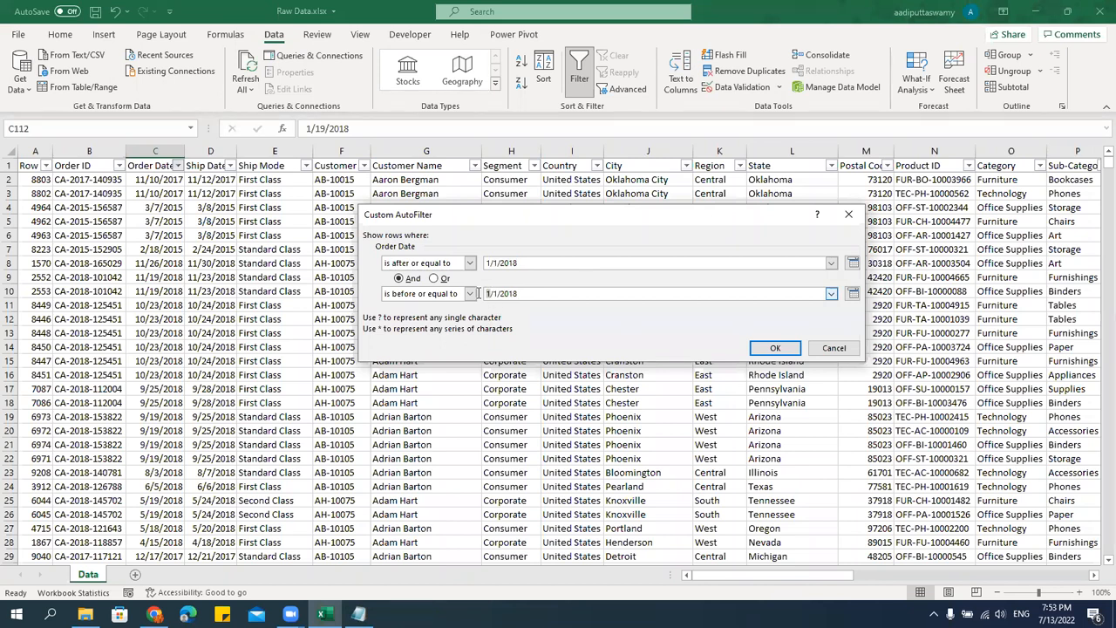
{"action": "type", "text": "3"}
{"action": "key", "text": "Delete"}
{"action": "key", "text": "BackSpace"}
{"action": "type", "text": "1"}
{"action": "key", "text": "Right"}
{"action": "type", "text": "3"}
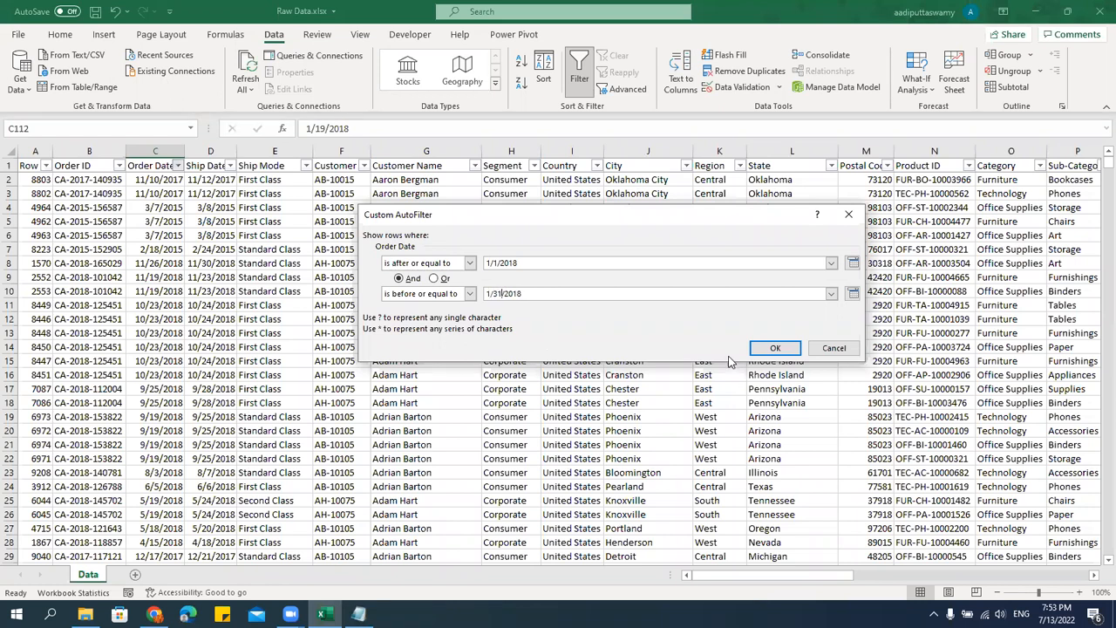
{"action": "left_click", "coordinate": [775, 349]}
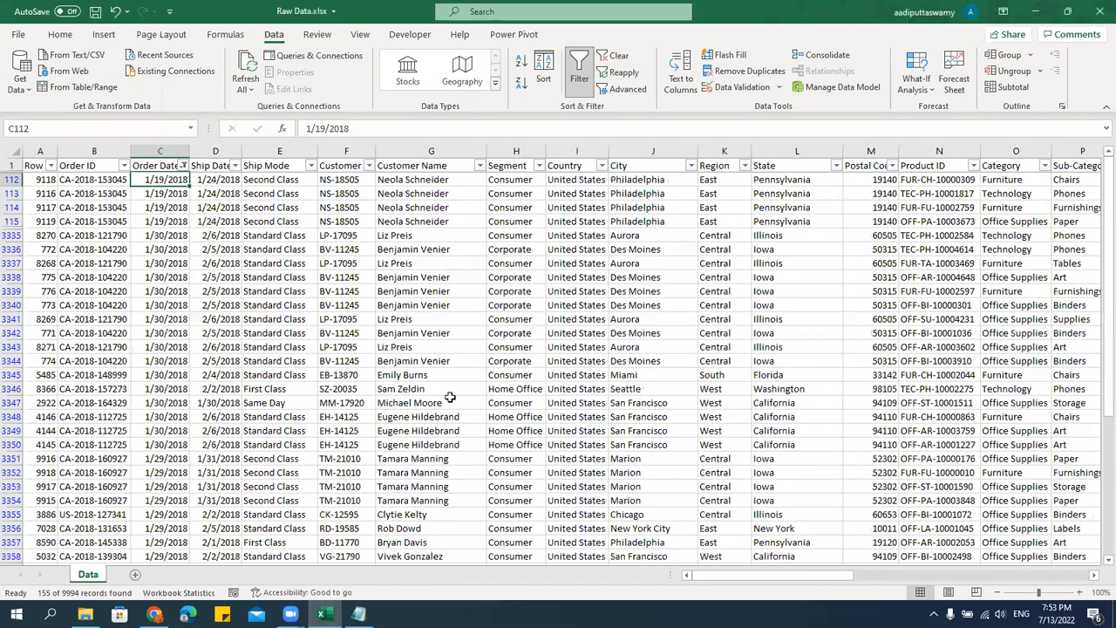
Look through the filtered Order Date rows and the list of available date filter conditions for that column.
{"action": "left_click_drag", "start_coordinate": [166, 180], "coordinate": [152, 515]}
{"action": "scroll", "coordinate": [152, 514], "scroll_direction": "down", "scroll_amount": 15}
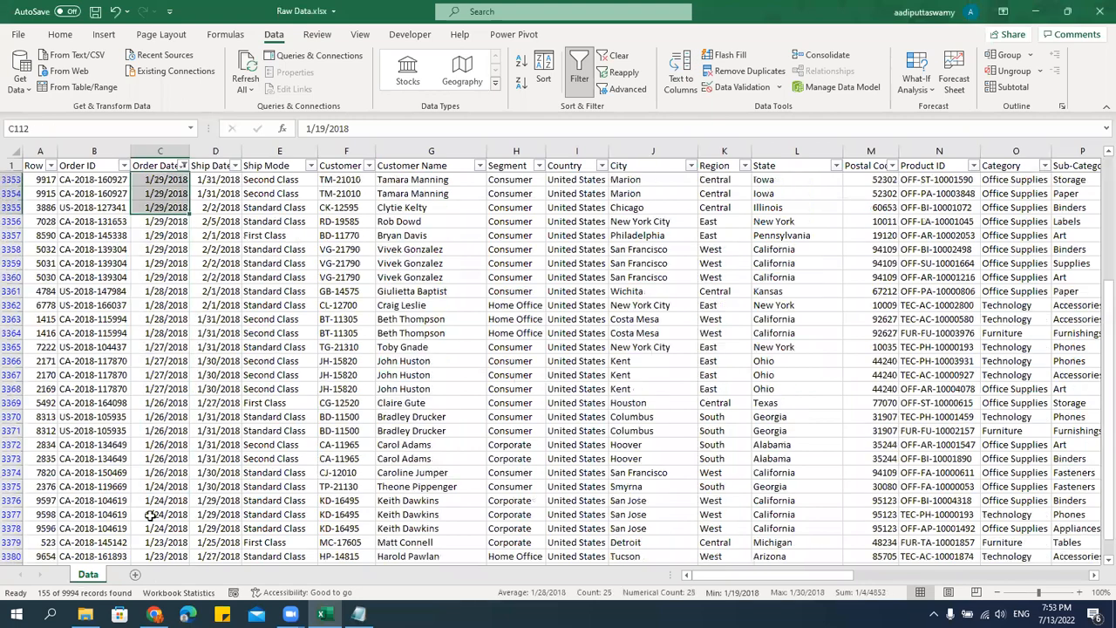
{"action": "scroll", "coordinate": [150, 516], "scroll_direction": "down", "scroll_amount": 20}
{"action": "scroll", "coordinate": [150, 517], "scroll_direction": "up", "scroll_amount": 5}
{"action": "scroll", "coordinate": [150, 516], "scroll_direction": "up", "scroll_amount": 10}
{"action": "left_click_drag", "start_coordinate": [1106, 384], "coordinate": [1097, 206]}
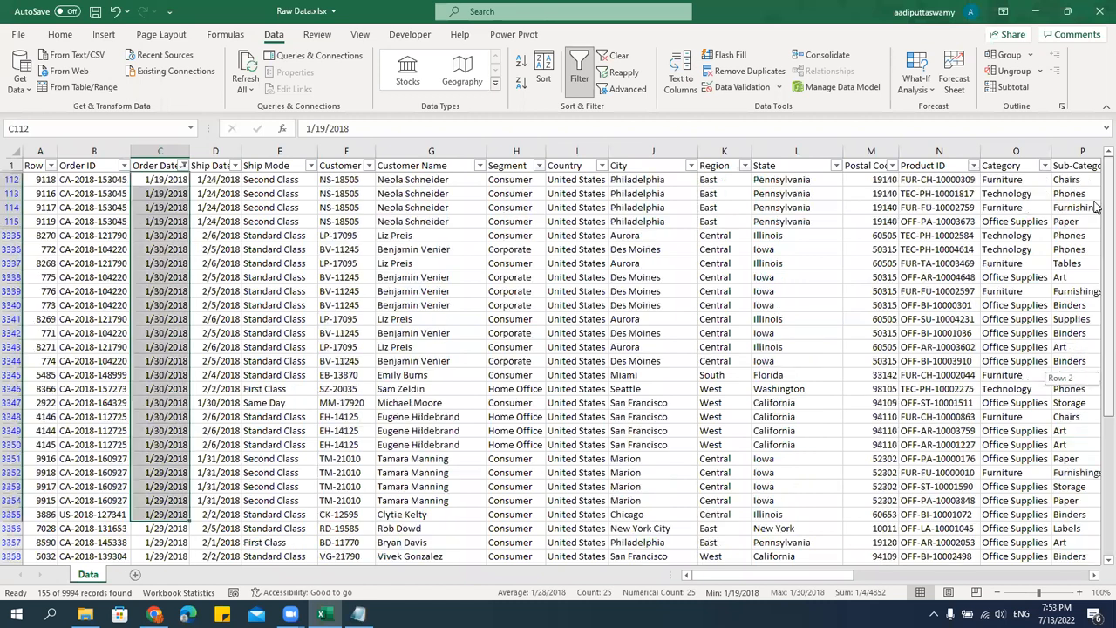
{"action": "left_click", "coordinate": [159, 280]}
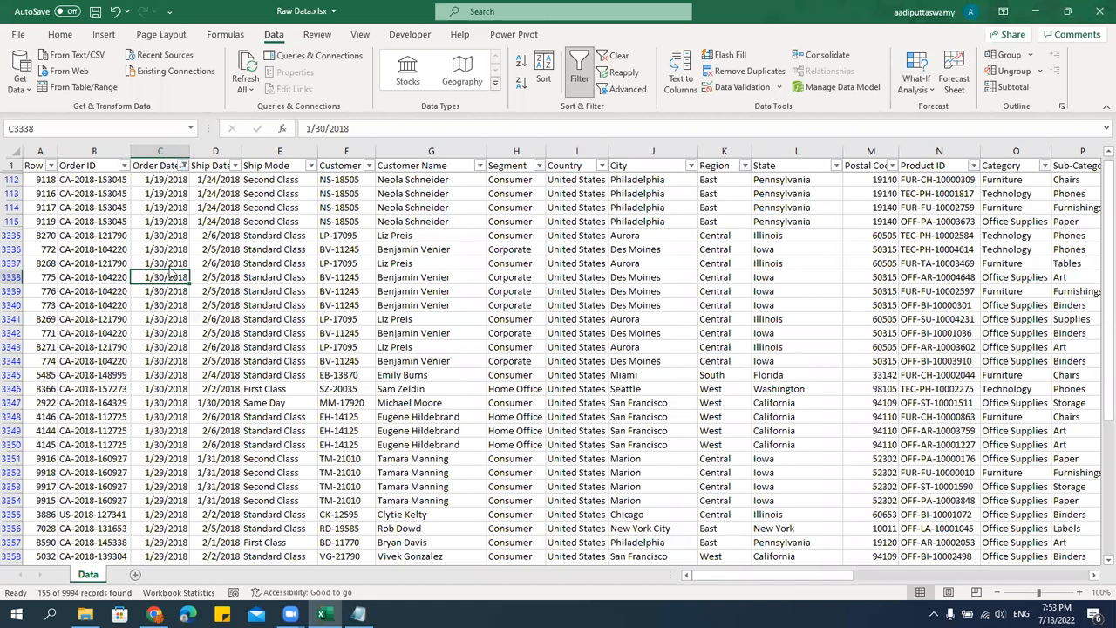
{"action": "key", "text": "alt+Down"}
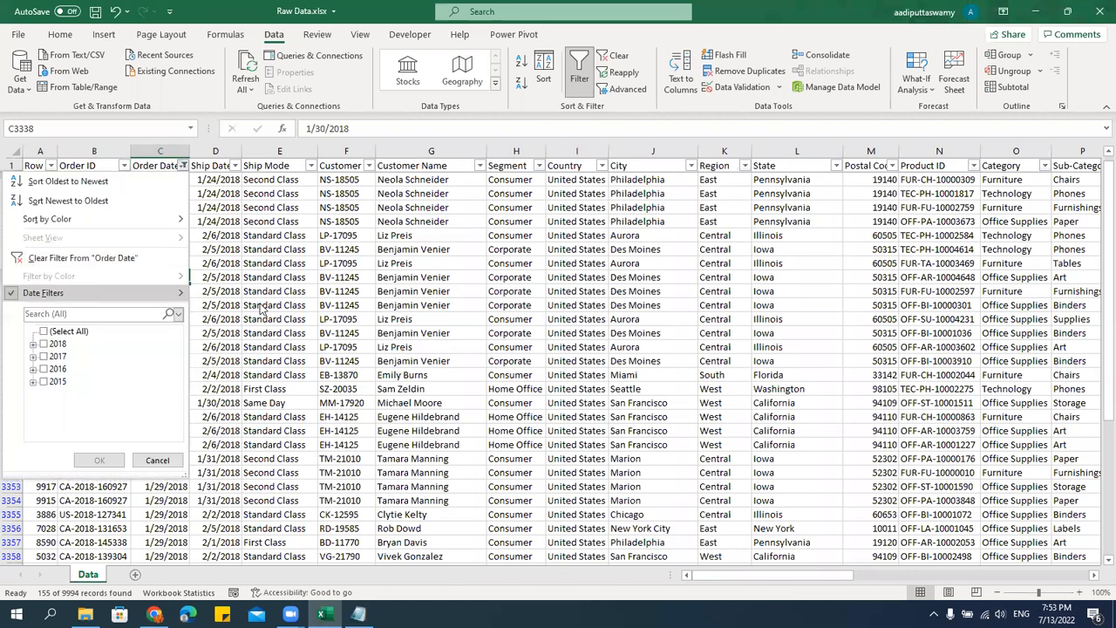
{"action": "mouse_move", "coordinate": [131, 293]}
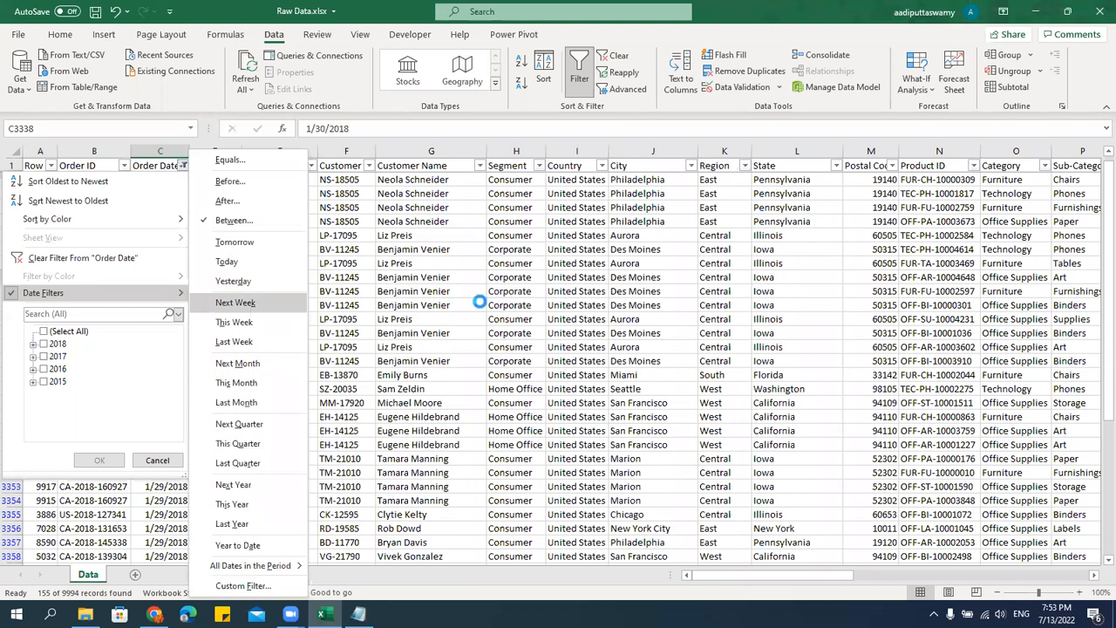
{"action": "key", "text": "Escape"}
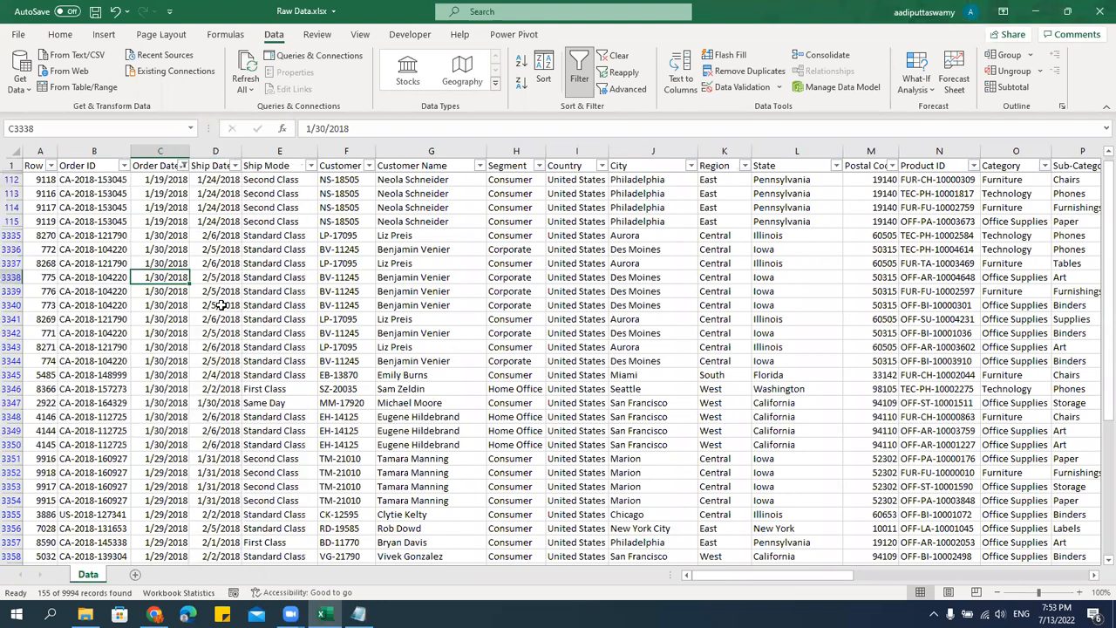
Turn off filtering for the data range and select a cell in the Customer Name column.
{"action": "key", "text": "alt+d"}
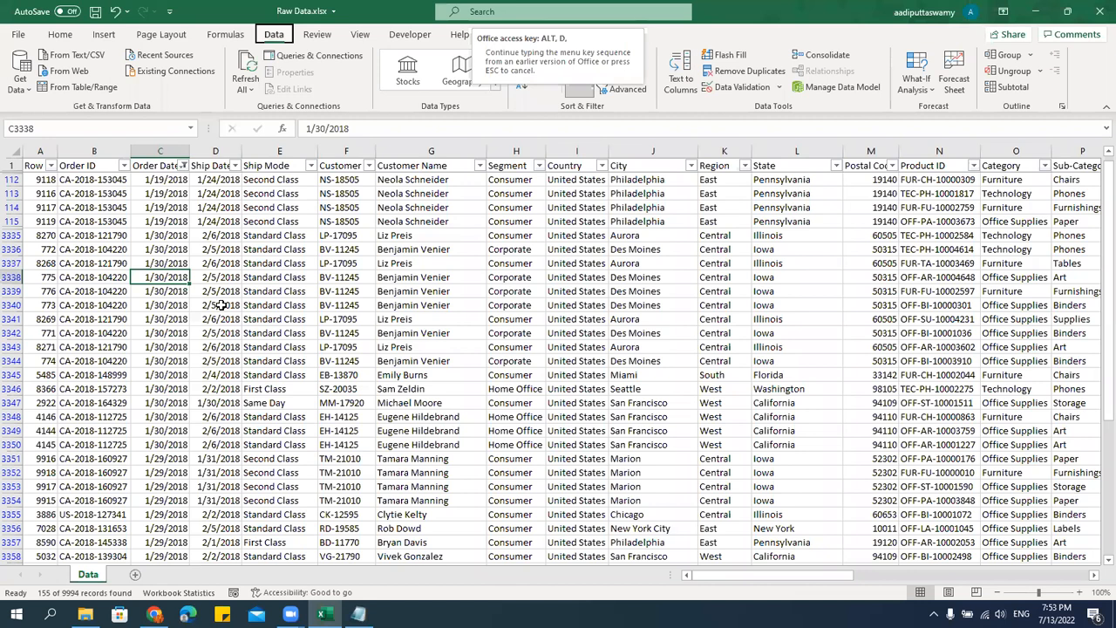
{"action": "key", "text": "f"}
{"action": "key", "text": "f"}
{"action": "left_click", "coordinate": [419, 289]}
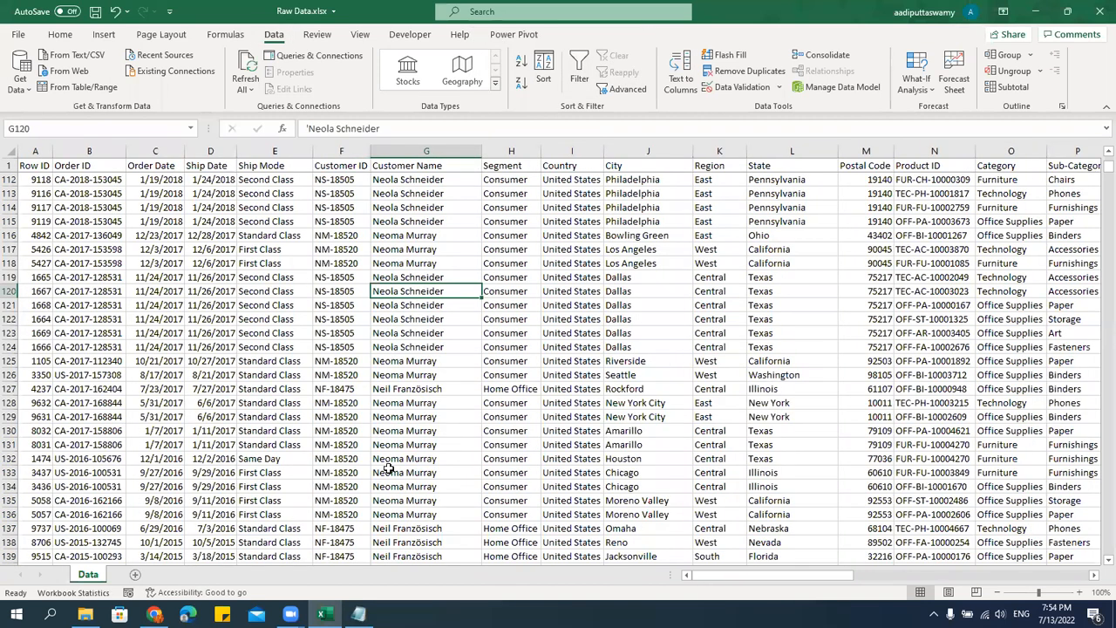
Switch to the Notepad notes to check the listed filter types, and return to the Excel data.
{"action": "key", "text": "alt+Tab"}
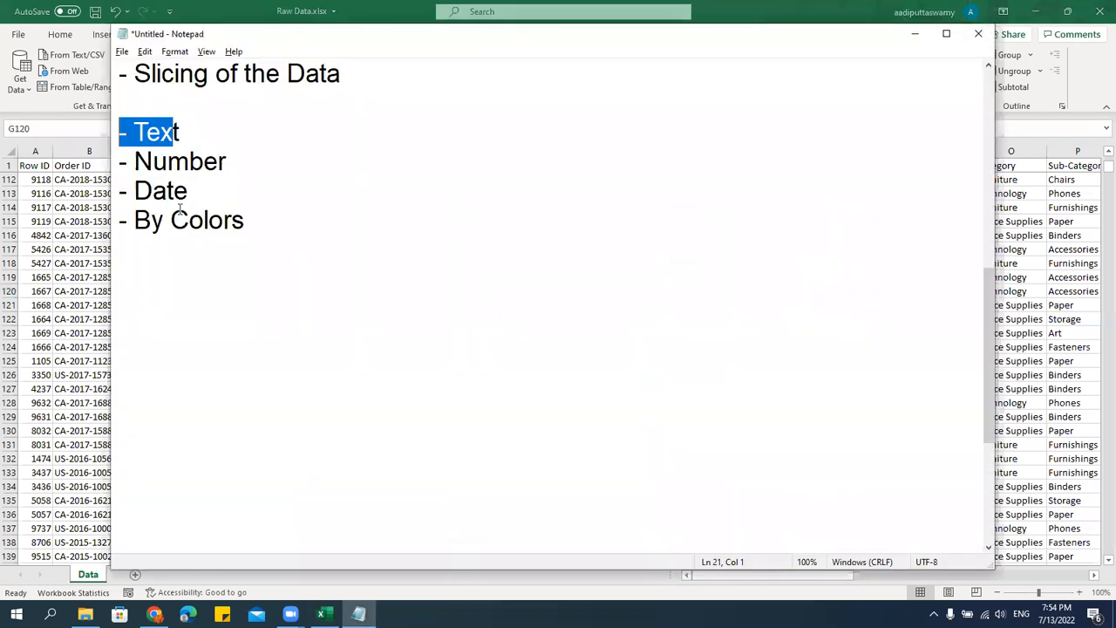
{"action": "left_click", "coordinate": [204, 162]}
{"action": "key", "text": "alt+Tab"}
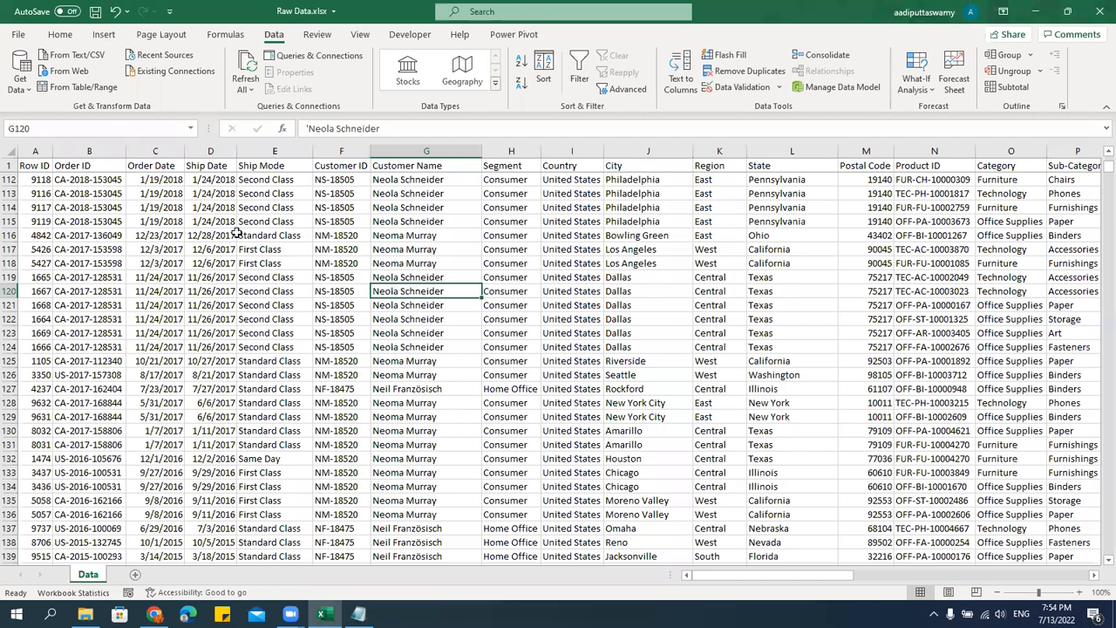
Fill the Ship Mode cells E5:E14 with orange.
{"action": "scroll", "coordinate": [279, 168], "scroll_direction": "up", "scroll_amount": 11}
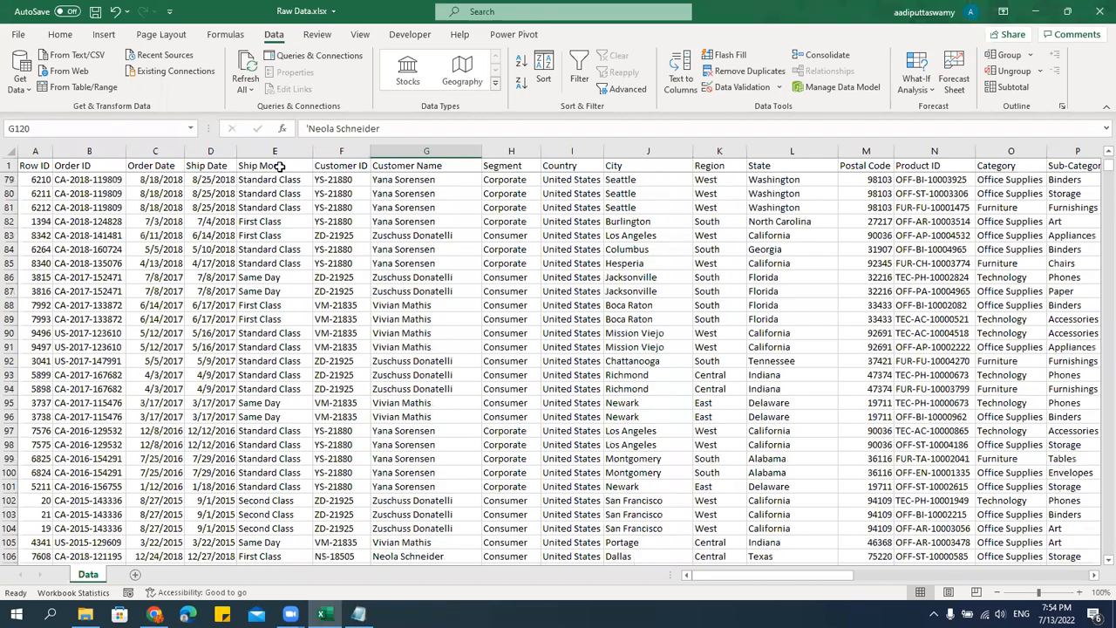
{"action": "left_click", "coordinate": [279, 166]}
{"action": "key", "text": "Down"}
{"action": "key", "text": "Down"}
{"action": "left_click_drag", "start_coordinate": [274, 226], "coordinate": [277, 250]}
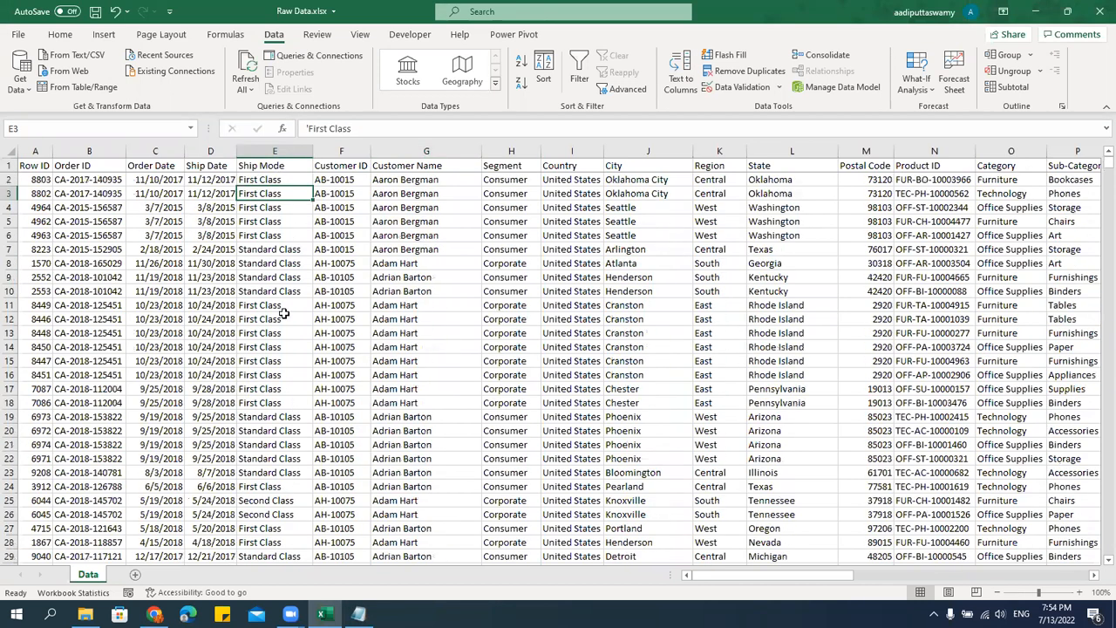
{"action": "left_click", "coordinate": [77, 35]}
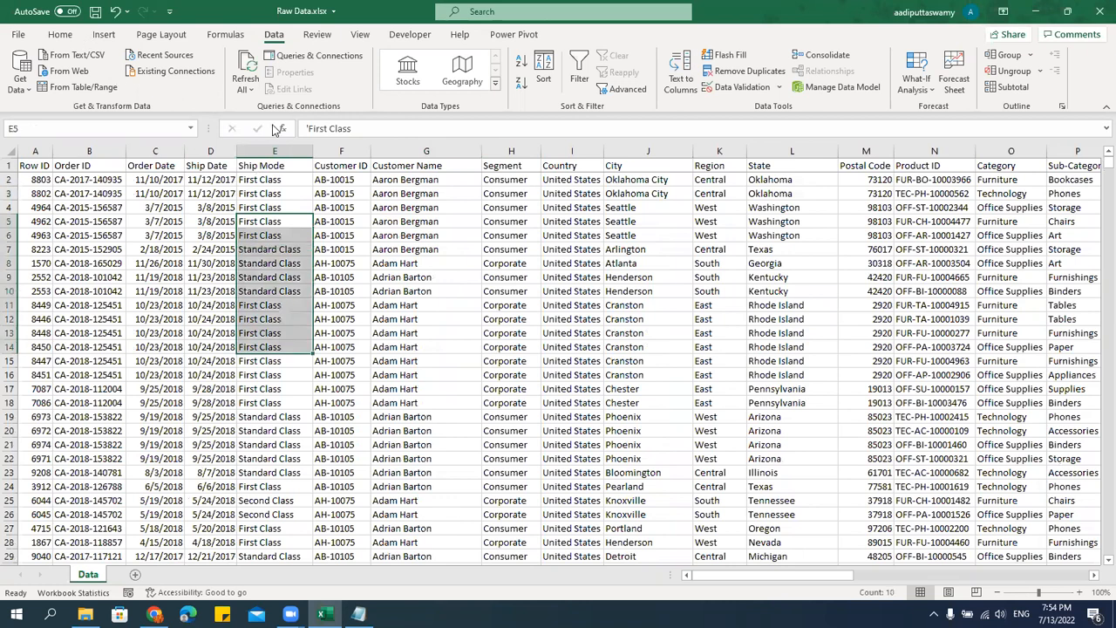
{"action": "left_click", "coordinate": [240, 82]}
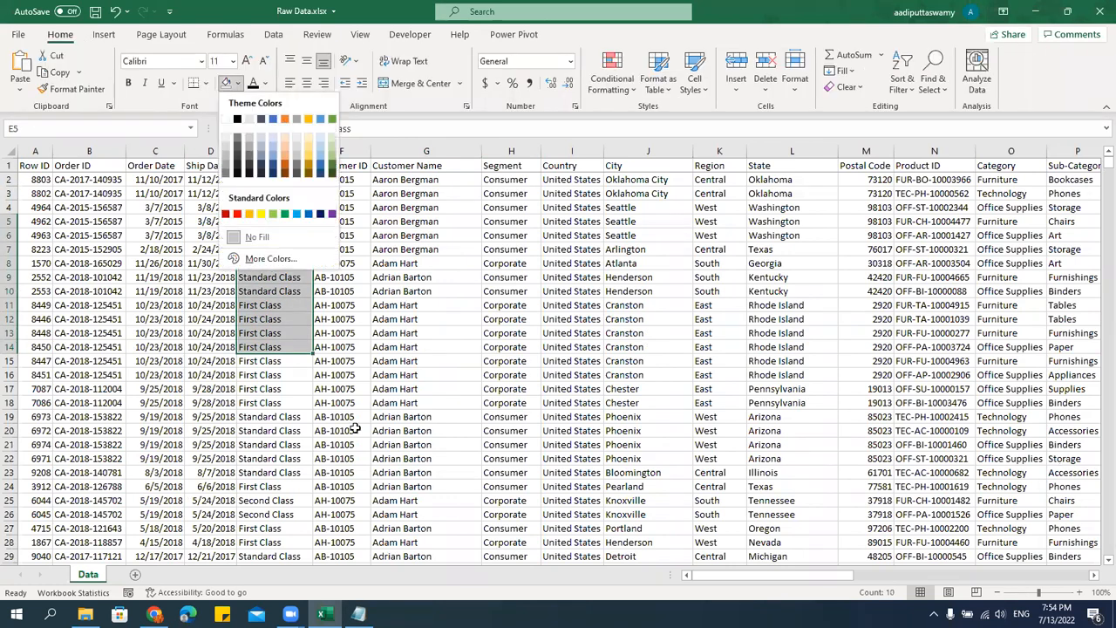
Fill the Ship Mode cells E59:E68 with dark blue.
{"action": "scroll", "coordinate": [289, 389], "scroll_direction": "down", "scroll_amount": 9}
{"action": "scroll", "coordinate": [281, 389], "scroll_direction": "down", "scroll_amount": 6}
{"action": "left_click_drag", "start_coordinate": [277, 347], "coordinate": [281, 473]}
{"action": "left_click", "coordinate": [239, 85]}
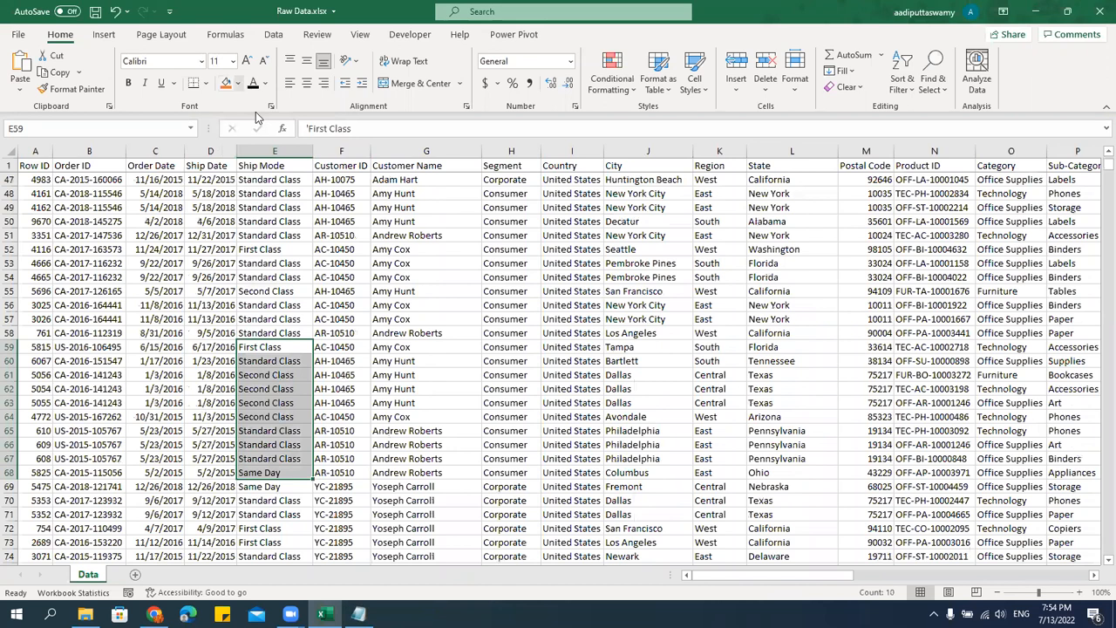
{"action": "left_click", "coordinate": [328, 174]}
Fill the Ship Mode cells E100:E109 with dark green and return to the header row.
{"action": "scroll", "coordinate": [325, 384], "scroll_direction": "down", "scroll_amount": 11}
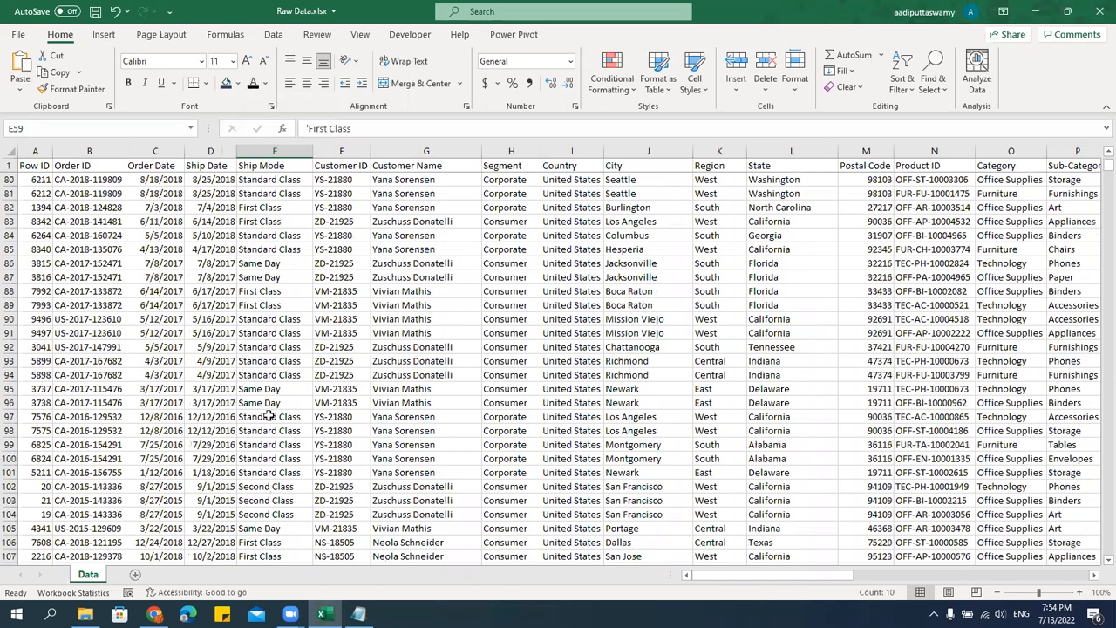
{"action": "scroll", "coordinate": [323, 363], "scroll_direction": "down", "scroll_amount": 4}
{"action": "left_click_drag", "start_coordinate": [276, 291], "coordinate": [276, 375]}
{"action": "left_click", "coordinate": [238, 82]}
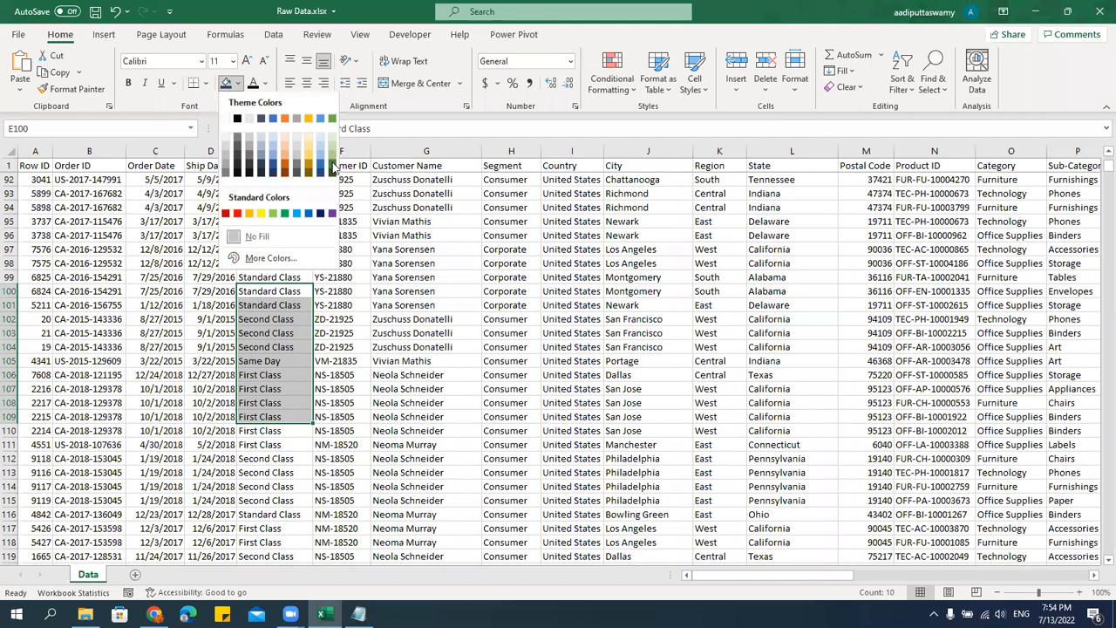
{"action": "left_click", "coordinate": [332, 168]}
{"action": "left_click", "coordinate": [224, 226]}
{"action": "key", "text": "ctrl+Up"}
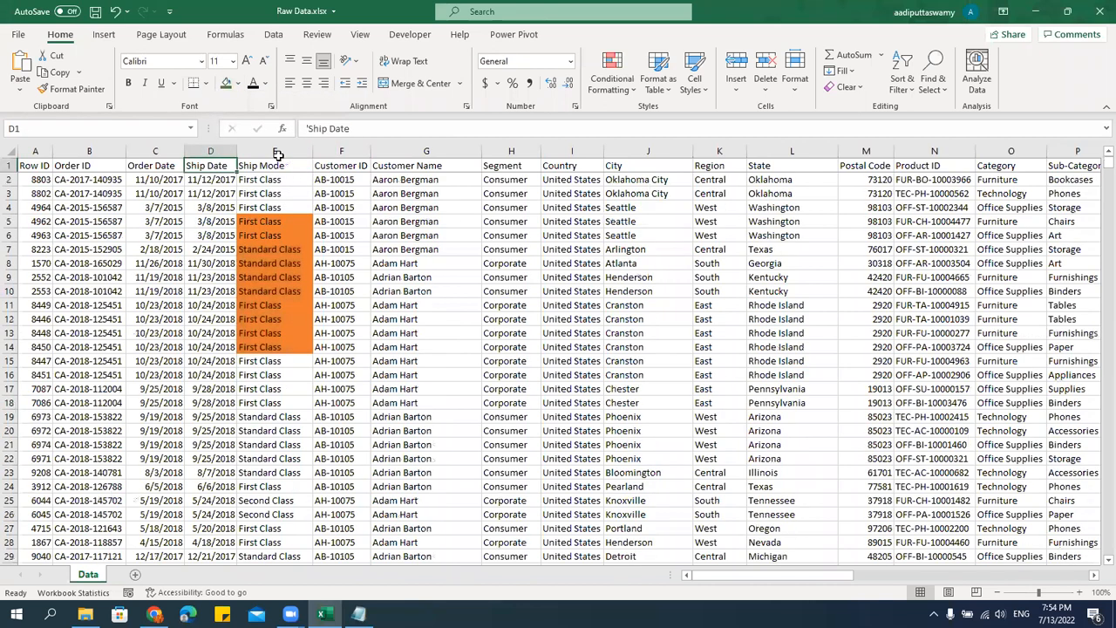
Turn on filtering for the data range and filter the Ship Mode column by the orange cell color.
{"action": "left_click", "coordinate": [276, 153]}
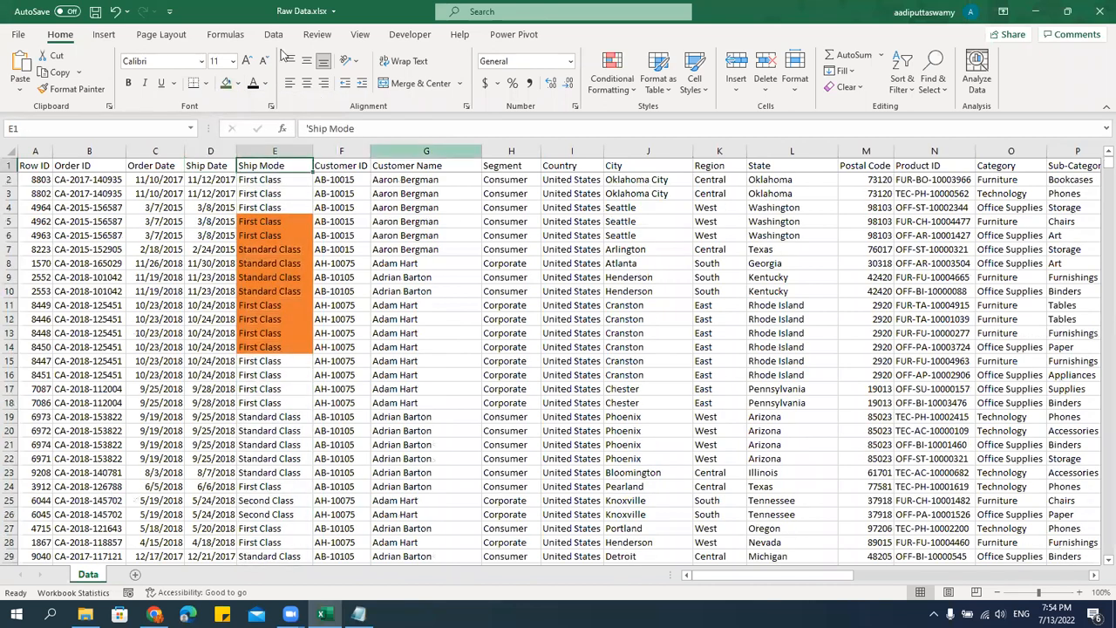
{"action": "left_click", "coordinate": [577, 72]}
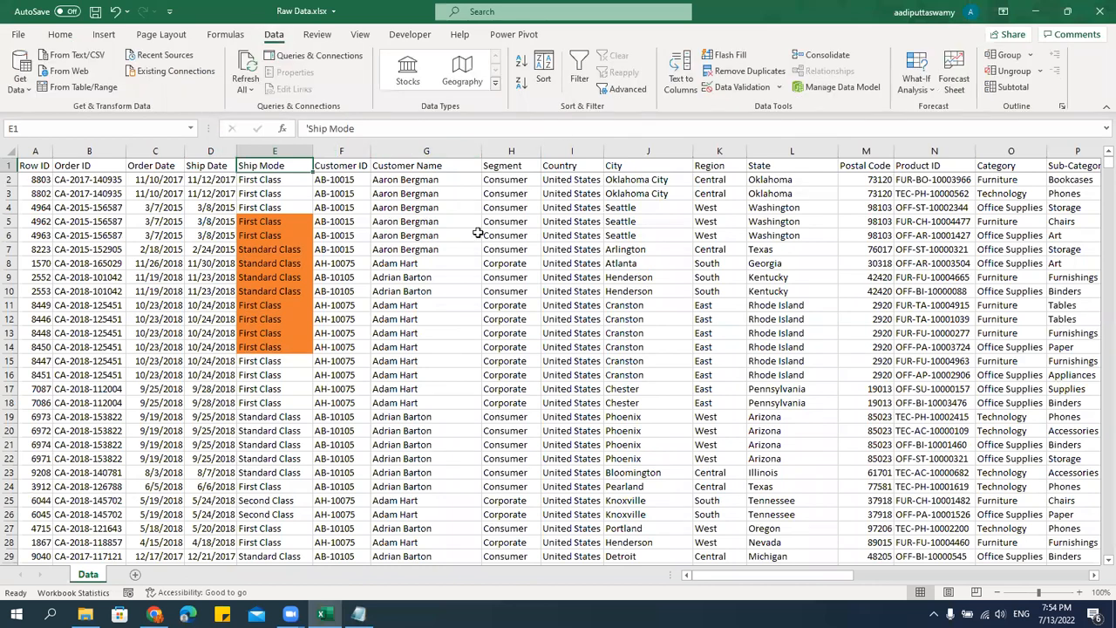
{"action": "left_click", "coordinate": [478, 232]}
{"action": "left_click", "coordinate": [306, 166]}
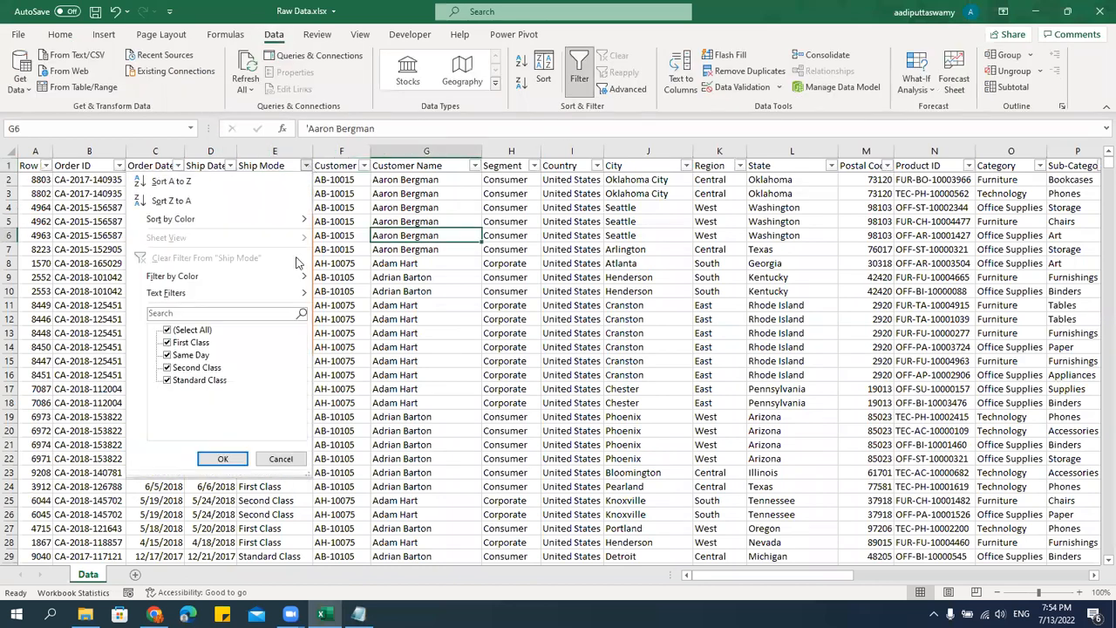
{"action": "mouse_move", "coordinate": [220, 297]}
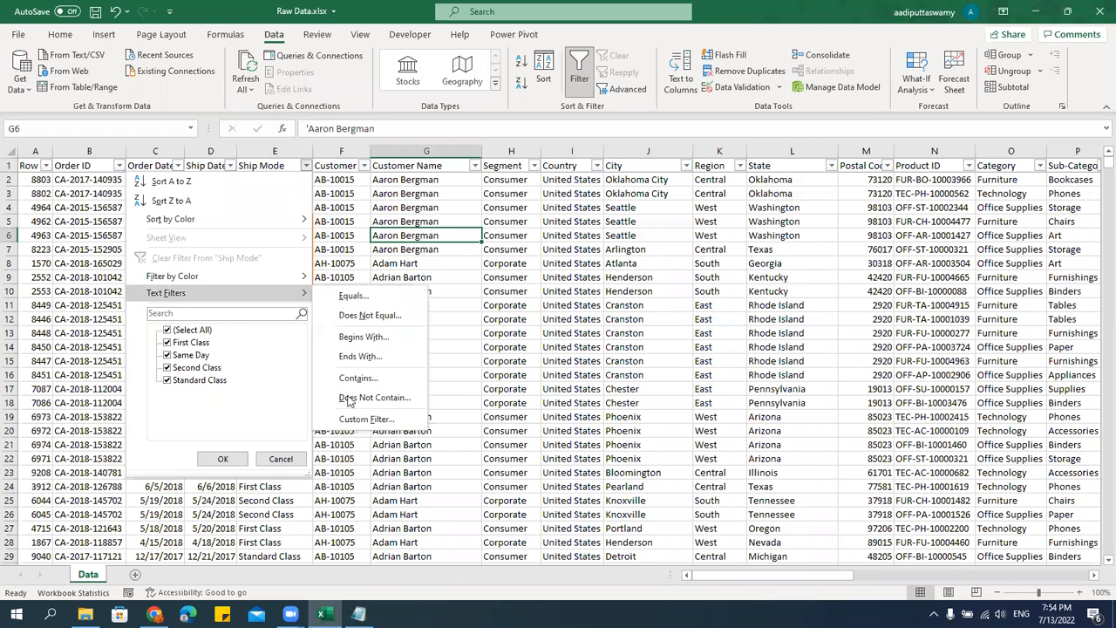
{"action": "mouse_move", "coordinate": [174, 279]}
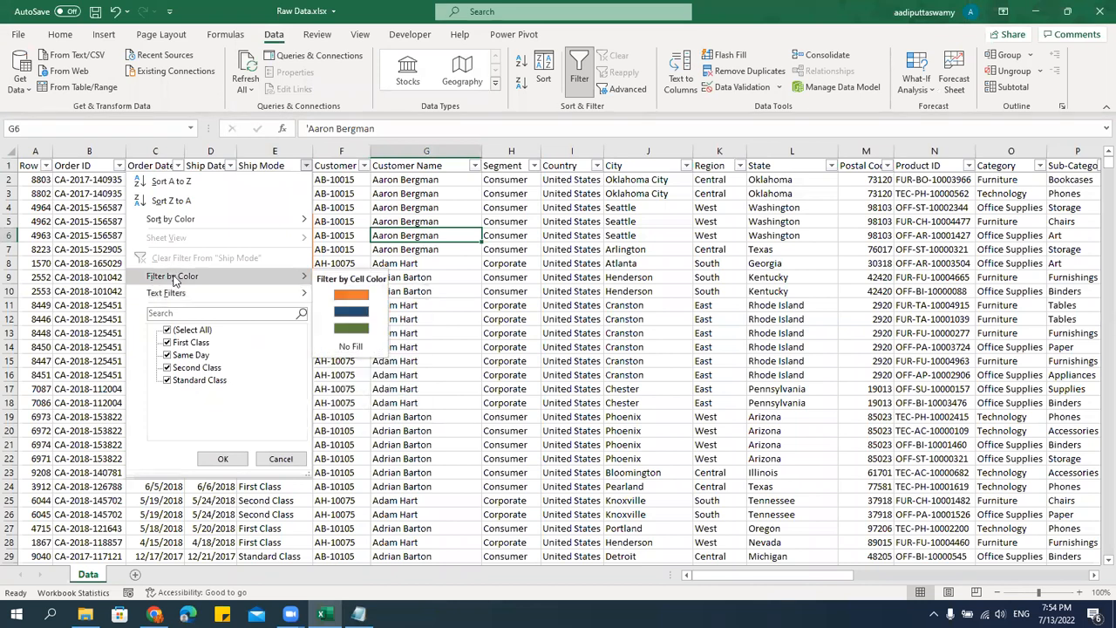
{"action": "left_click", "coordinate": [349, 295]}
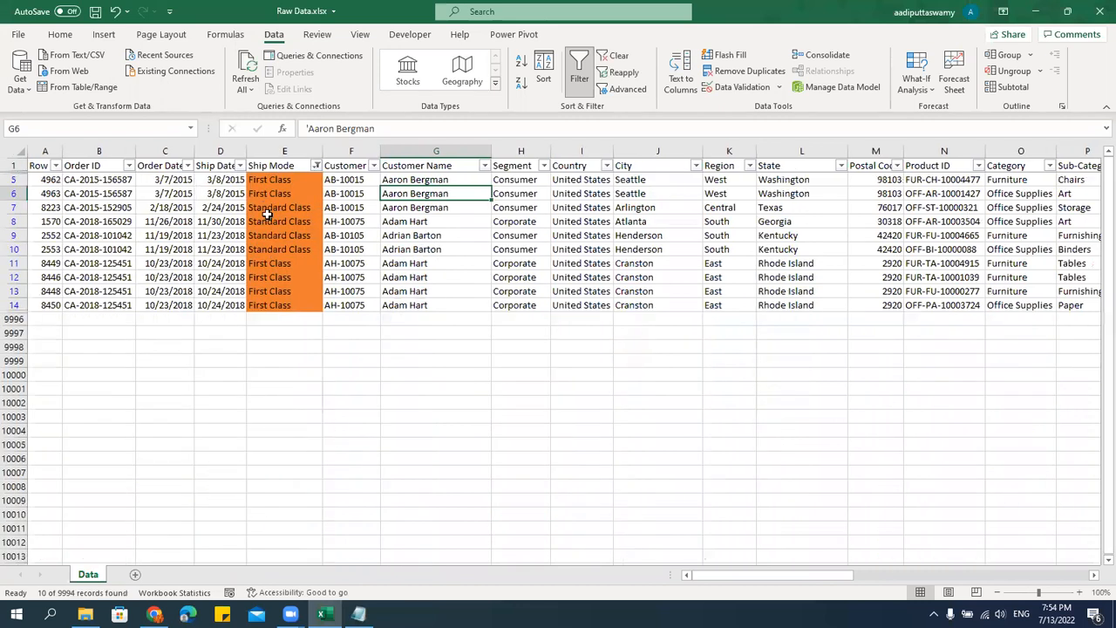
Switch the Ship Mode color filter to the green cell color, and clear the filter to restore all rows.
{"action": "left_click", "coordinate": [316, 165]}
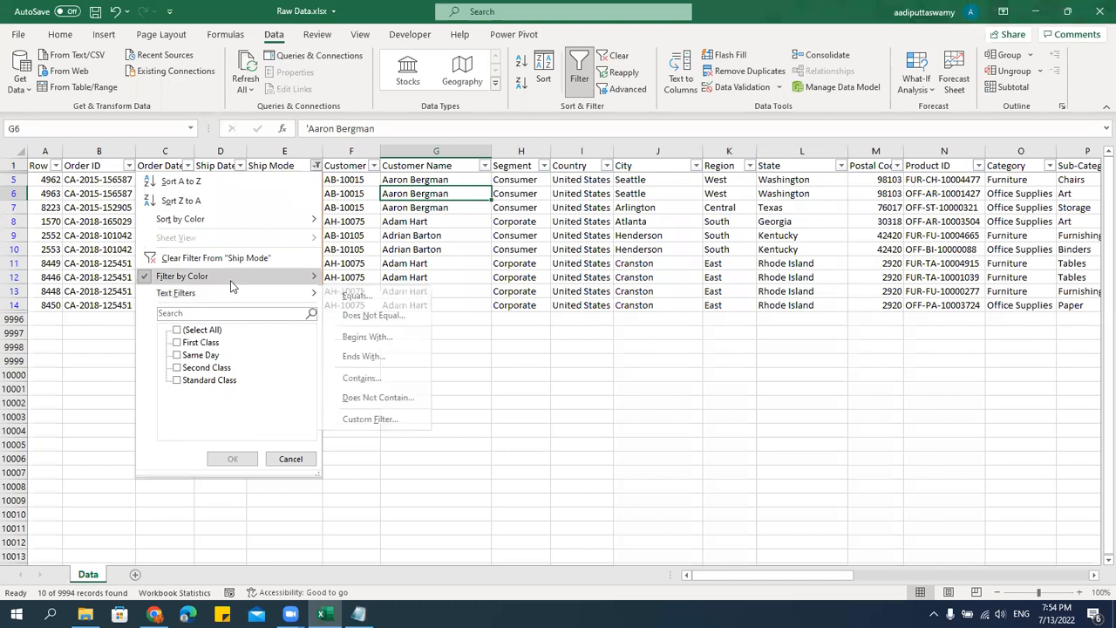
{"action": "mouse_move", "coordinate": [288, 276]}
{"action": "left_click", "coordinate": [366, 328]}
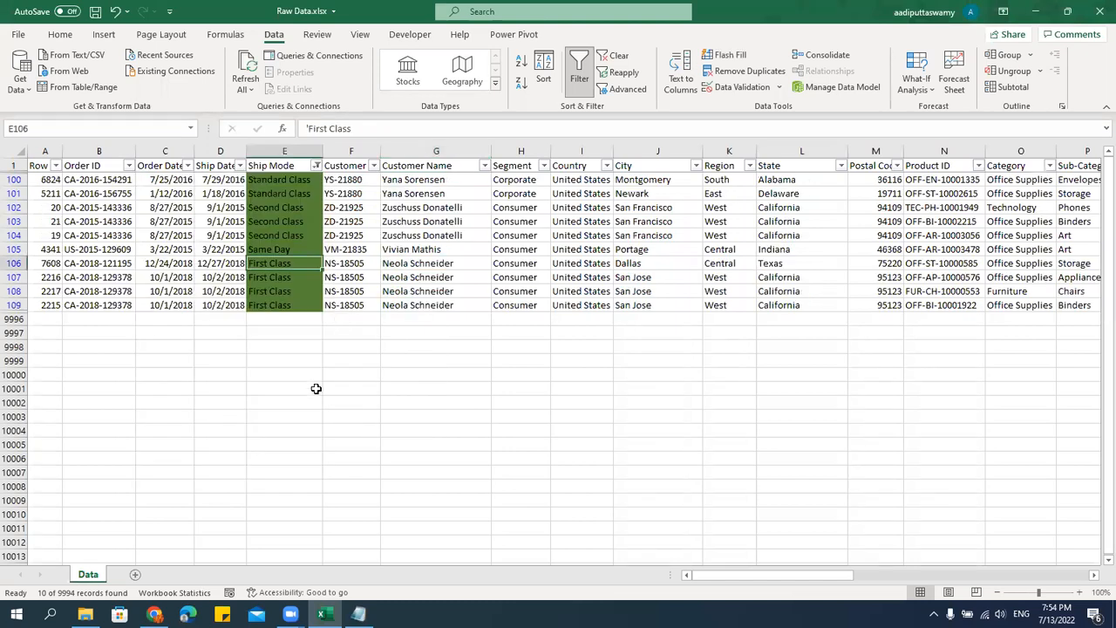
{"action": "left_click", "coordinate": [616, 55]}
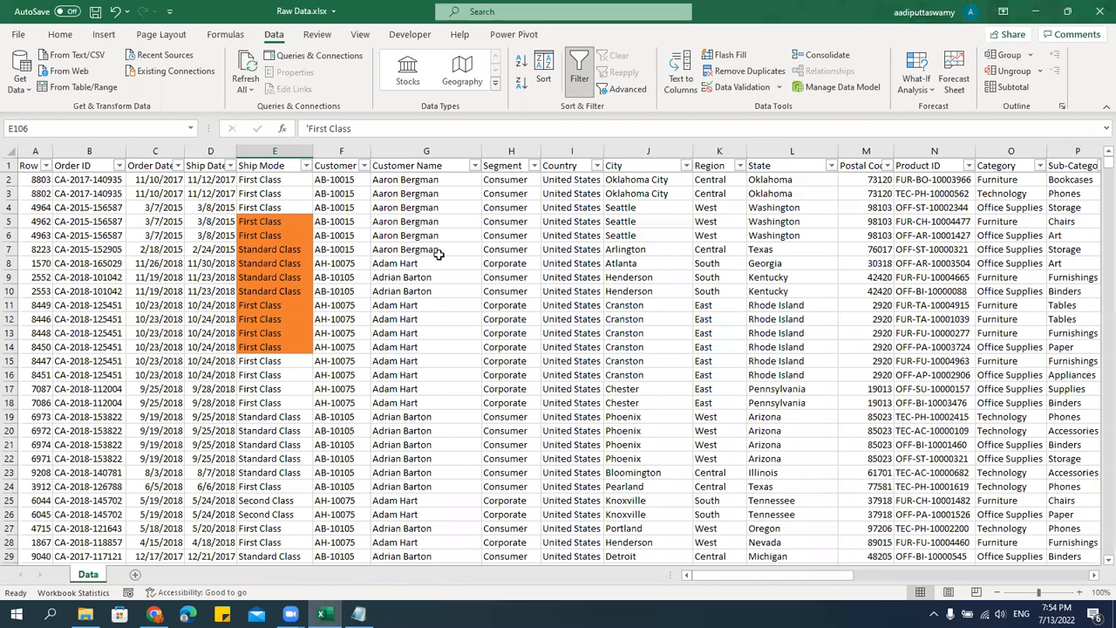
Format the customer names in G7:G22 as bold with an orange font color.
{"action": "left_click_drag", "start_coordinate": [436, 251], "coordinate": [491, 474]}
{"action": "left_click", "coordinate": [60, 34]}
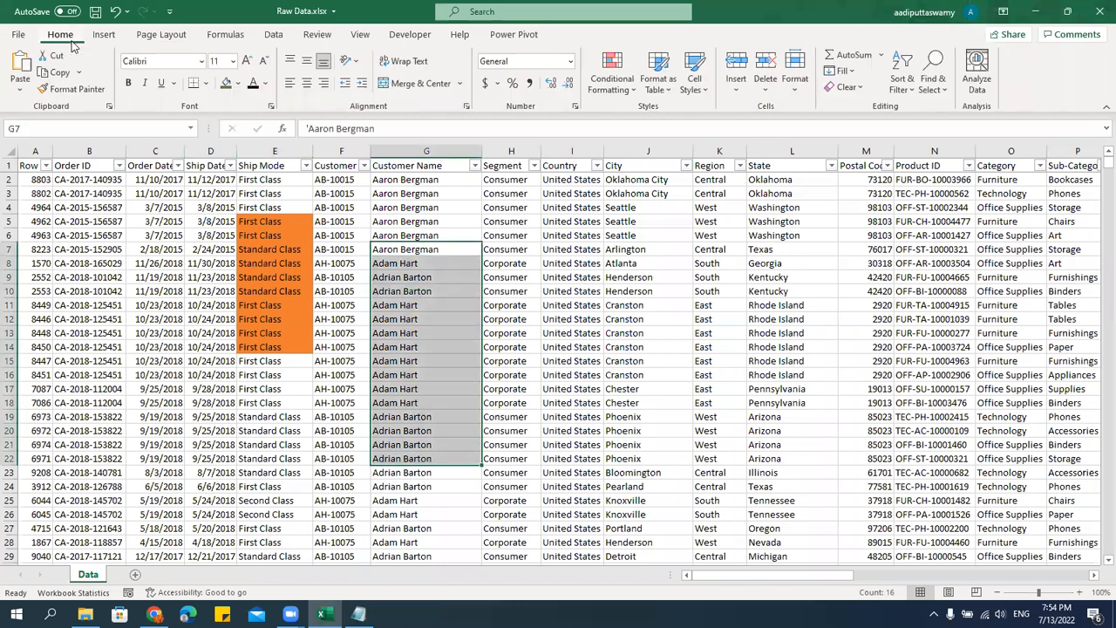
{"action": "left_click", "coordinate": [267, 84]}
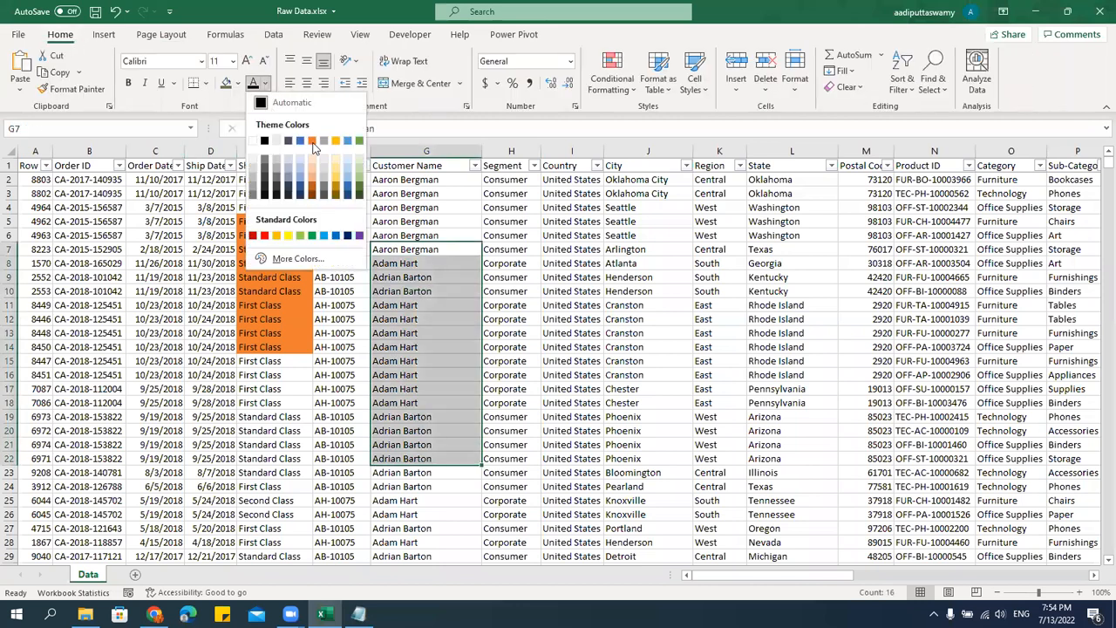
{"action": "left_click", "coordinate": [313, 141]}
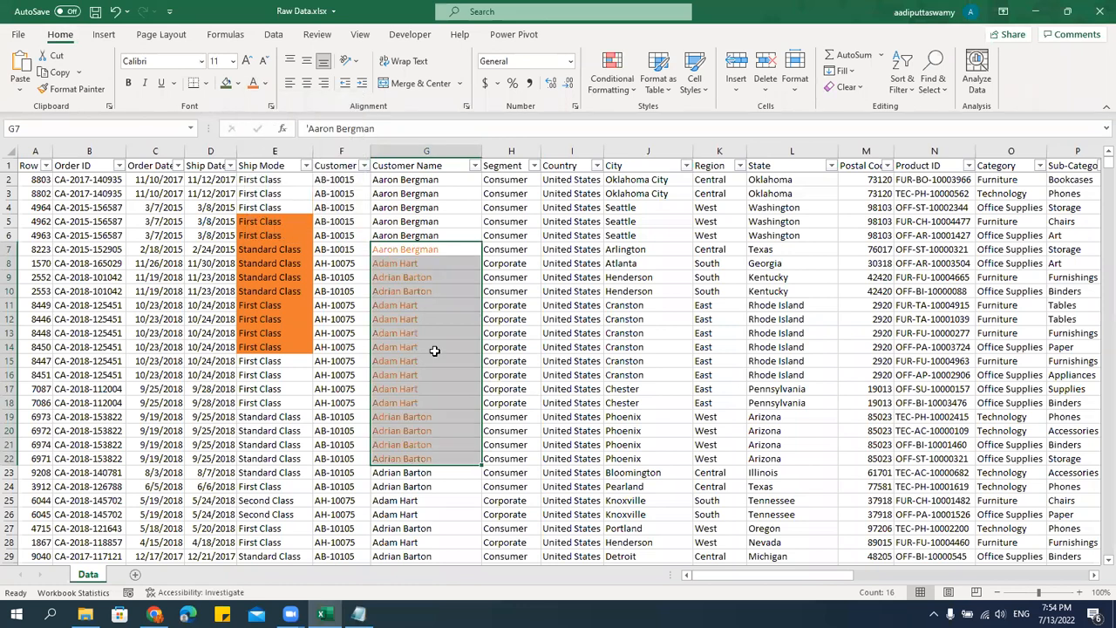
Format the customer names in G51:G70 as bold with a dark green font color.
{"action": "scroll", "coordinate": [462, 383], "scroll_direction": "down", "scroll_amount": 14}
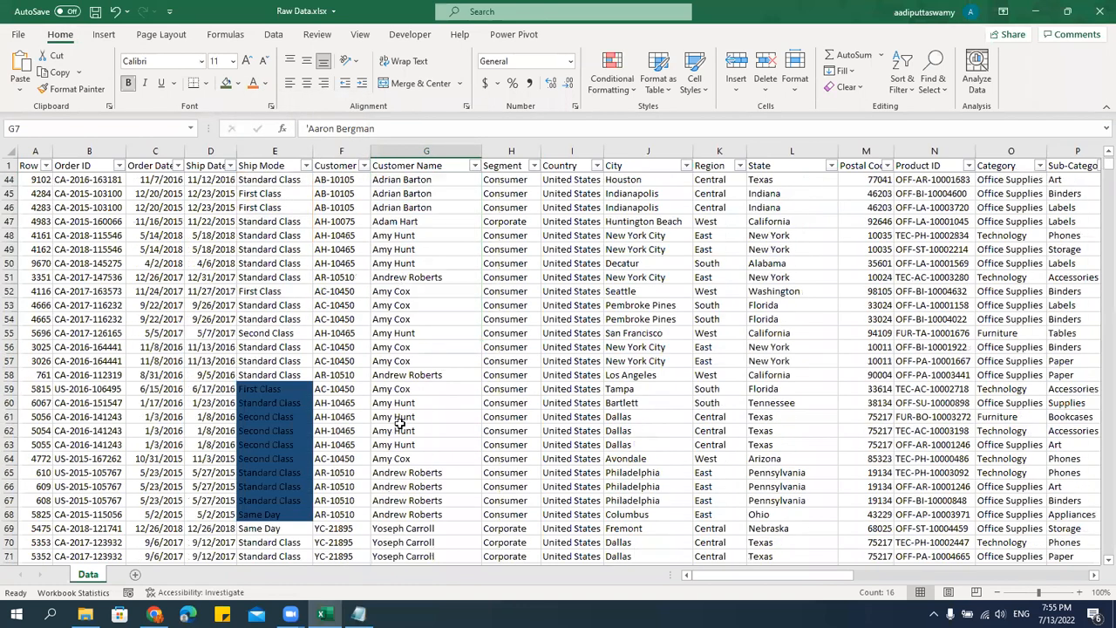
{"action": "left_click_drag", "start_coordinate": [426, 277], "coordinate": [426, 542]}
{"action": "left_click", "coordinate": [266, 84]}
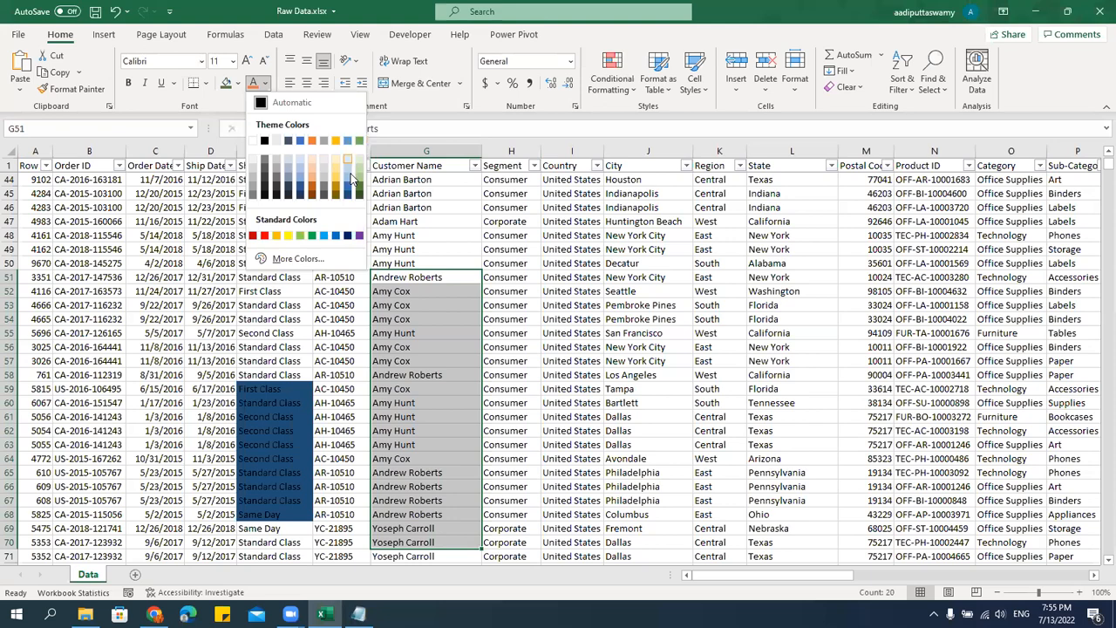
{"action": "left_click", "coordinate": [359, 192]}
Format the customer names in G103:G123 as bold with a blue font color.
{"action": "scroll", "coordinate": [448, 436], "scroll_direction": "down", "scroll_amount": 18}
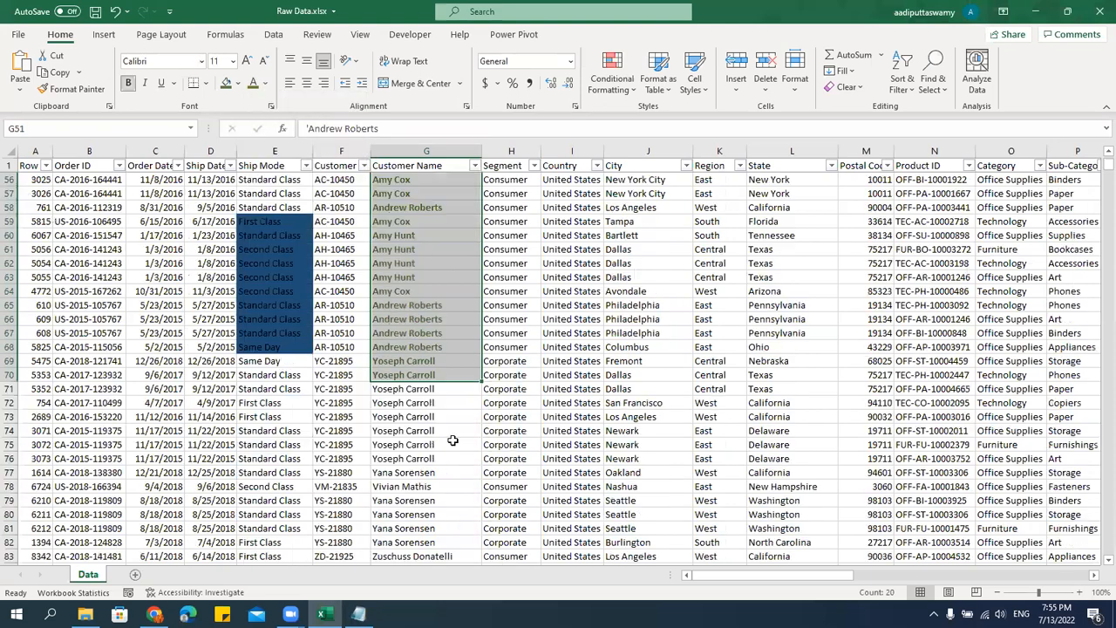
{"action": "left_click_drag", "start_coordinate": [425, 264], "coordinate": [425, 542]}
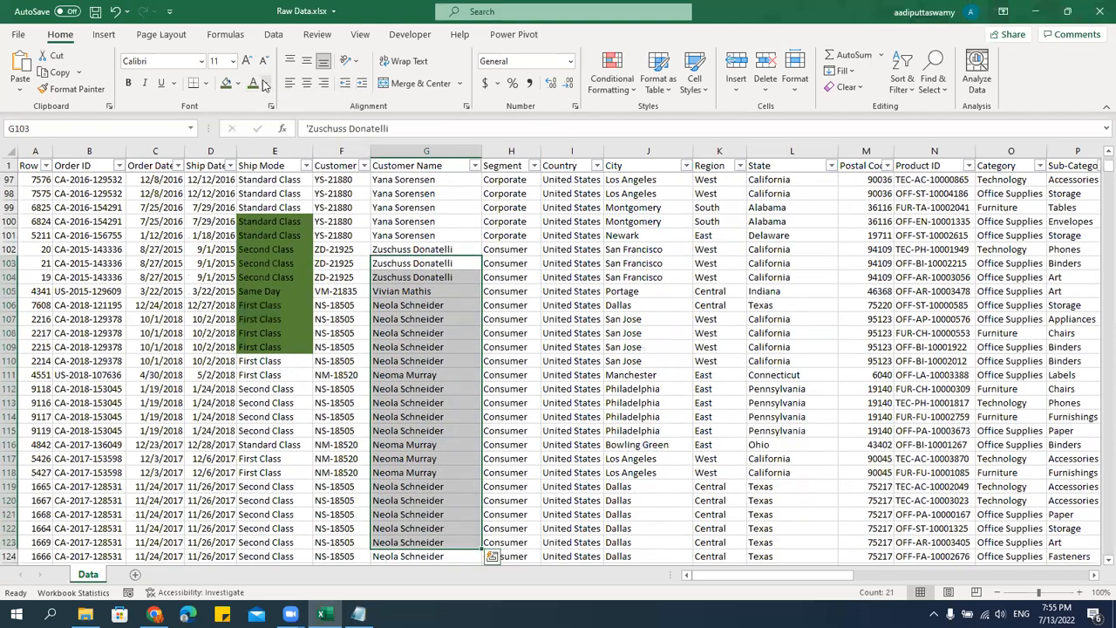
{"action": "left_click", "coordinate": [266, 84]}
{"action": "left_click", "coordinate": [336, 235]}
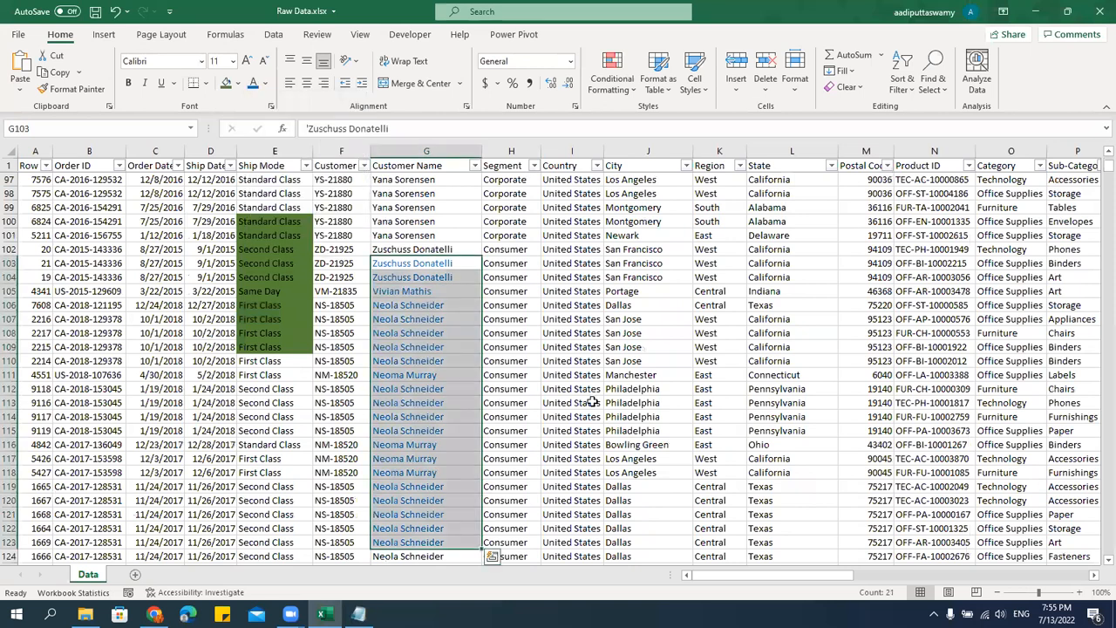
Filter the Customer Name column by the blue font color.
{"action": "left_click", "coordinate": [434, 221]}
{"action": "key", "text": "ctrl+Up"}
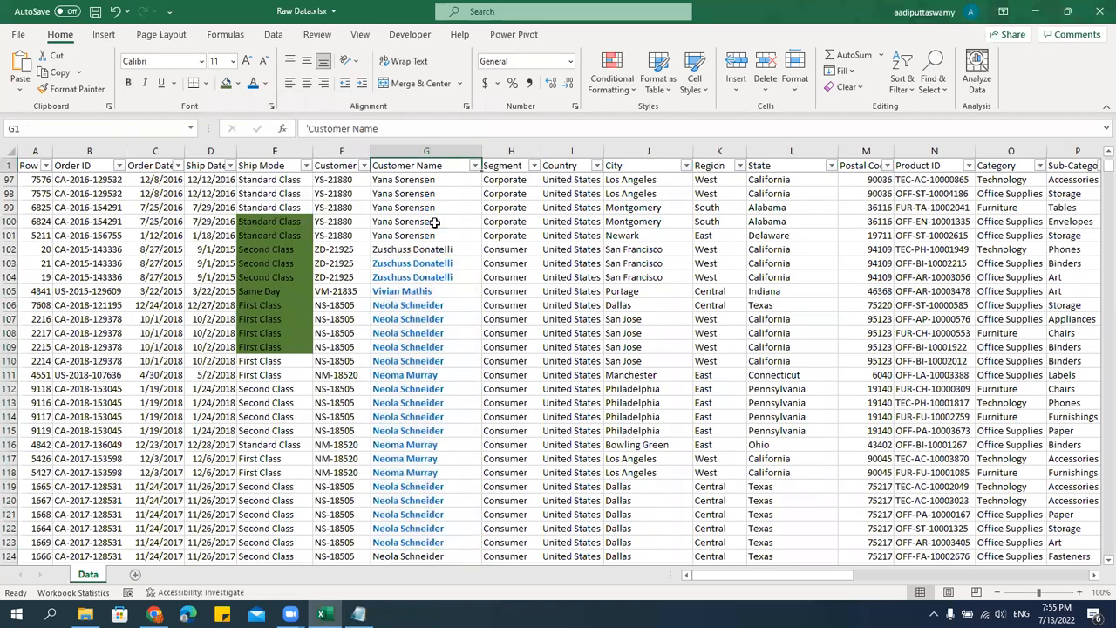
{"action": "key", "text": "Down"}
{"action": "left_click", "coordinate": [475, 165]}
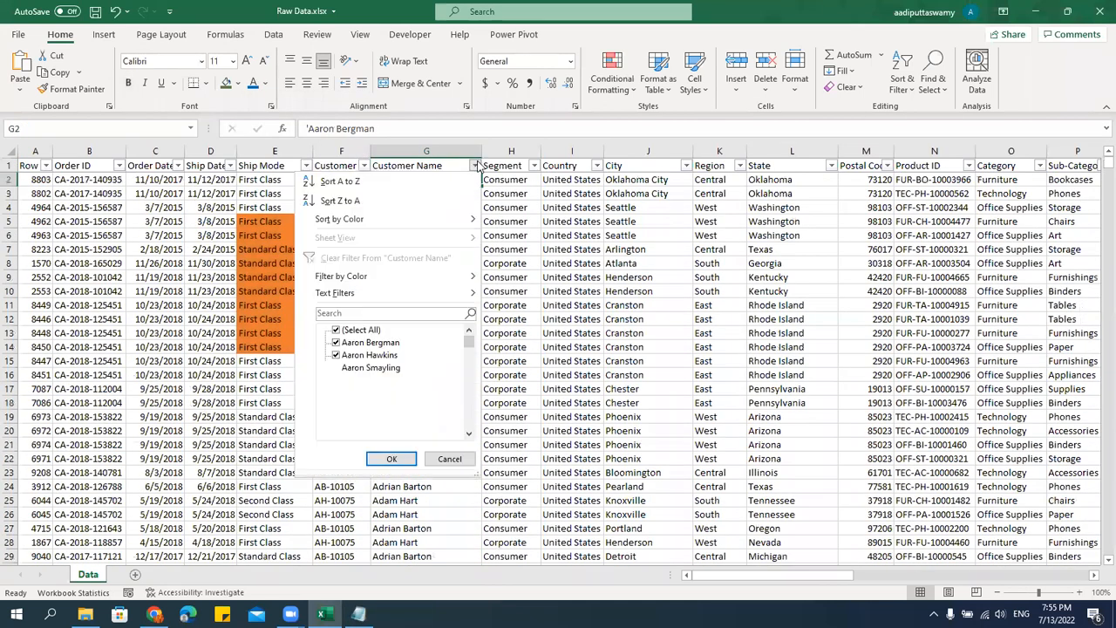
{"action": "mouse_move", "coordinate": [410, 276]}
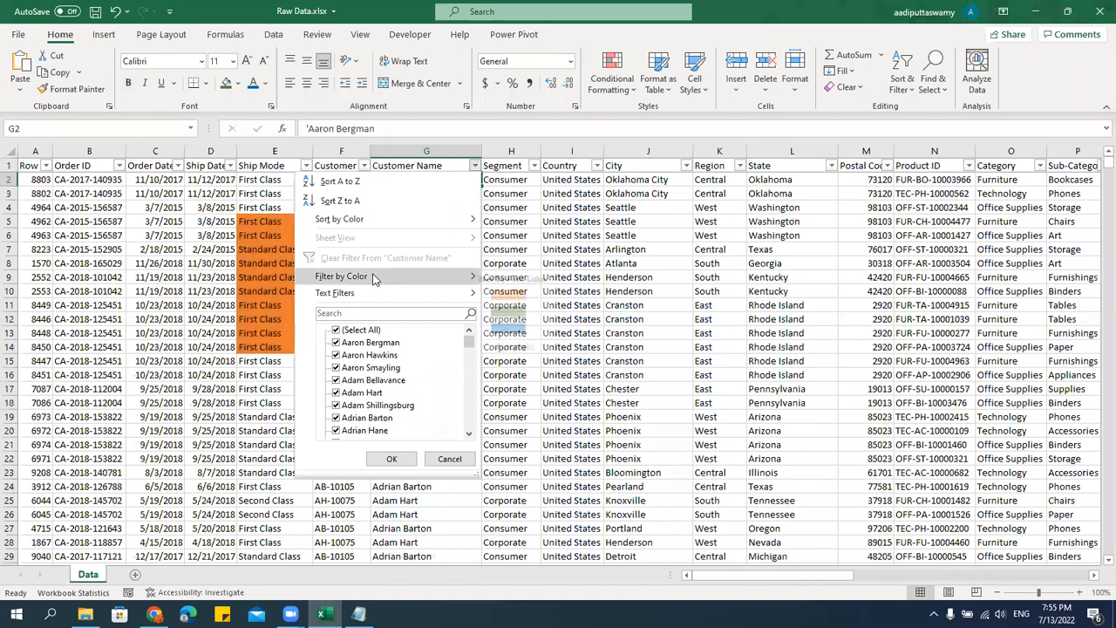
{"action": "left_click", "coordinate": [523, 330]}
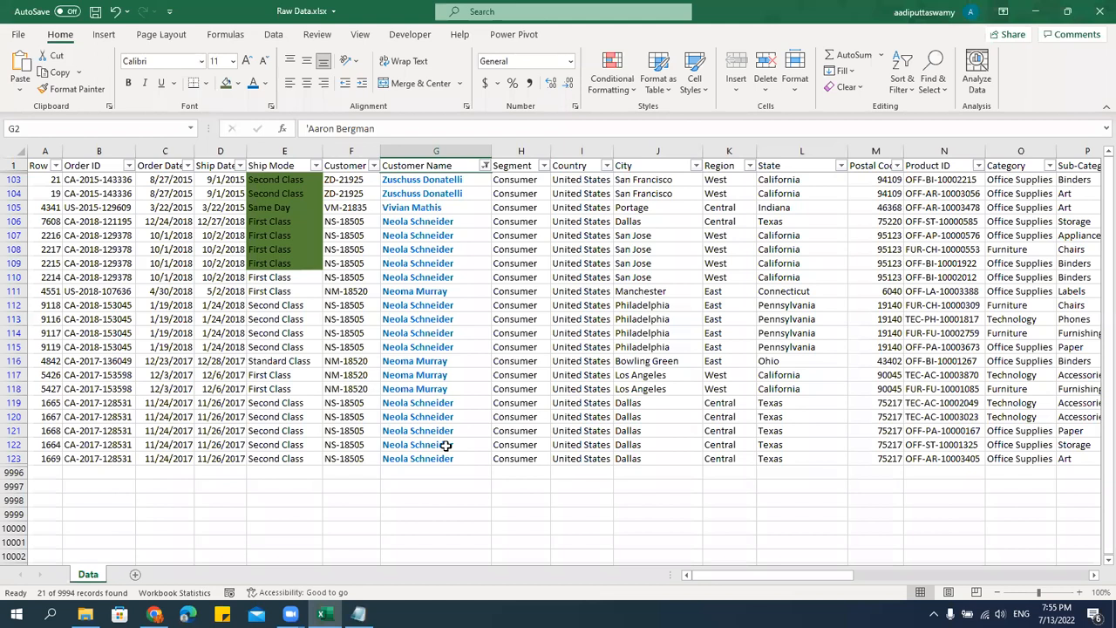
Switch to the Notepad notes, review the filter section with its Text, Number, Date and By Colors types, and return to Excel.
{"action": "key", "text": "alt+Tab"}
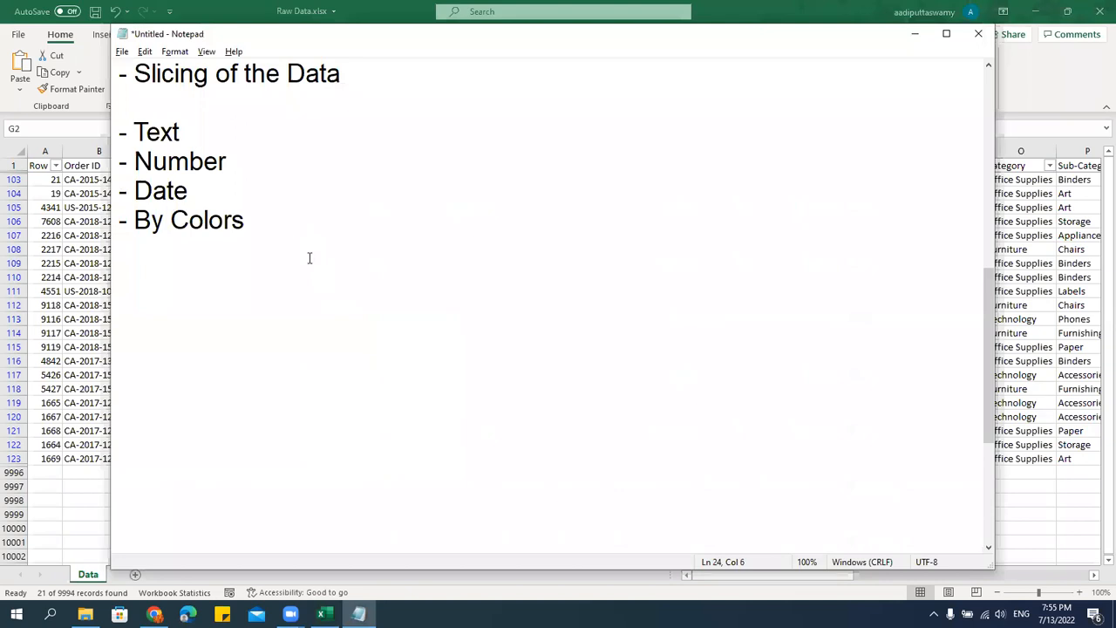
{"action": "left_click", "coordinate": [310, 259]}
{"action": "scroll", "coordinate": [310, 259], "scroll_direction": "up", "scroll_amount": 6}
{"action": "scroll", "coordinate": [310, 263], "scroll_direction": "down", "scroll_amount": 7}
{"action": "scroll", "coordinate": [312, 270], "scroll_direction": "up", "scroll_amount": 1}
{"action": "scroll", "coordinate": [306, 424], "scroll_direction": "down", "scroll_amount": 5}
{"action": "left_click_drag", "start_coordinate": [186, 421], "coordinate": [364, 428]}
{"action": "left_click", "coordinate": [336, 331]}
{"action": "scroll", "coordinate": [337, 331], "scroll_direction": "up", "scroll_amount": 5}
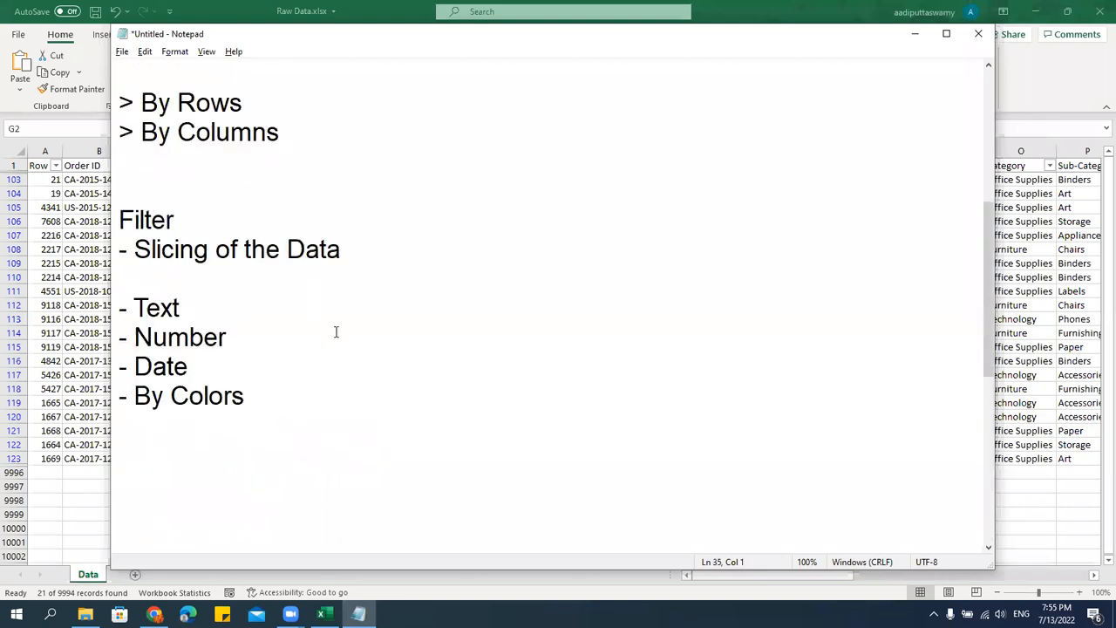
{"action": "scroll", "coordinate": [336, 332], "scroll_direction": "down", "scroll_amount": 2}
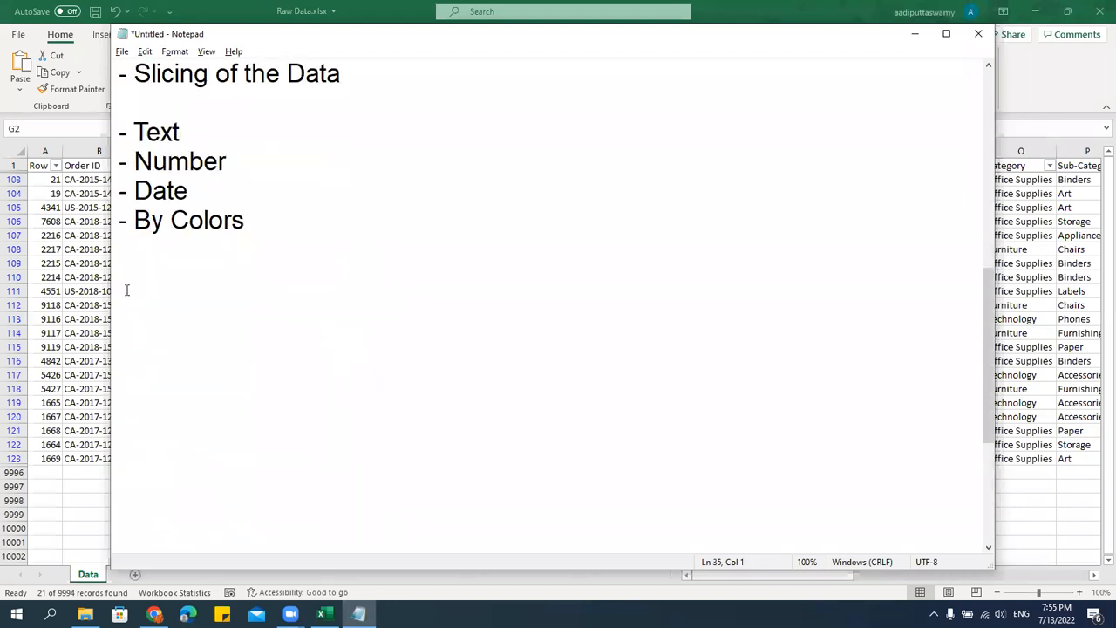
{"action": "left_click", "coordinate": [96, 274]}
Turn off filtering for the data range and select the Customer Name header cell.
{"action": "left_click", "coordinate": [468, 209]}
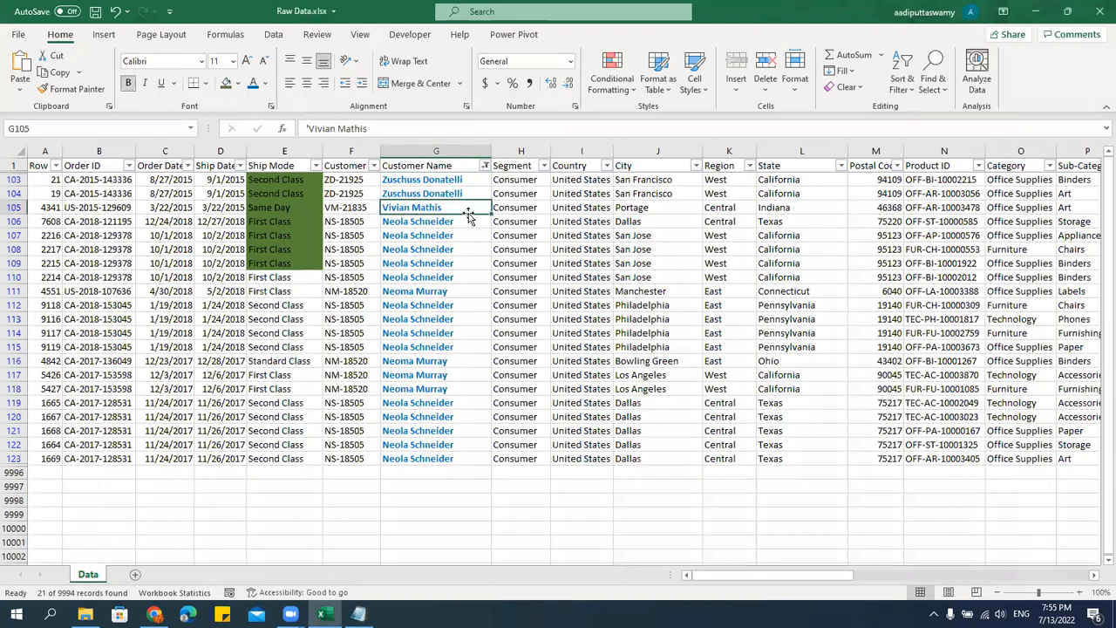
{"action": "key", "text": "ctrl+shift+l"}
{"action": "left_click", "coordinate": [452, 236]}
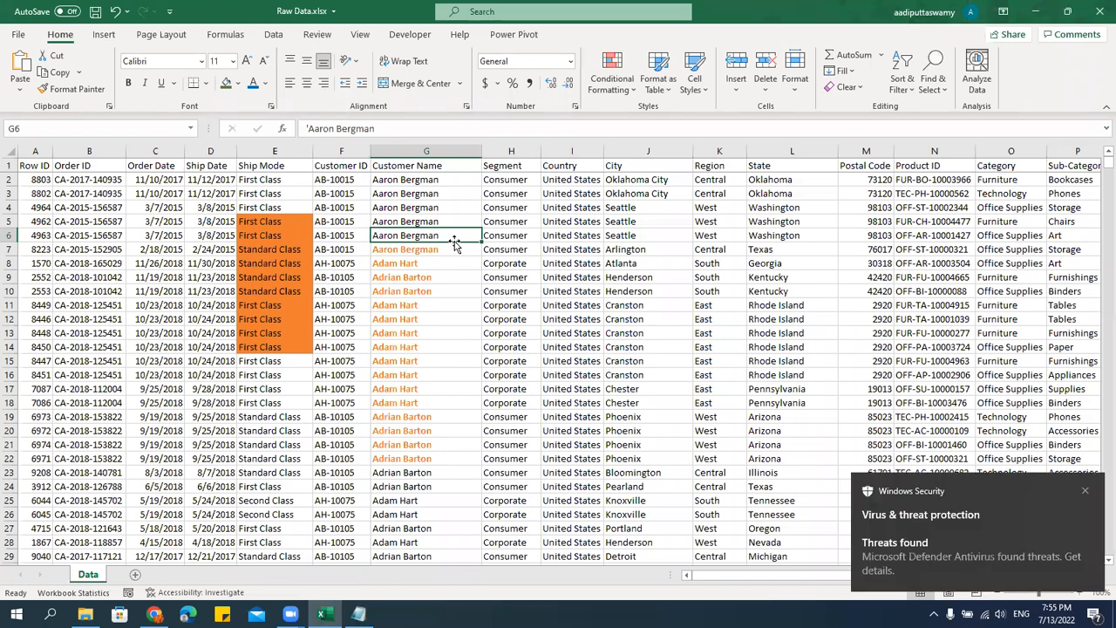
{"action": "left_click", "coordinate": [429, 170]}
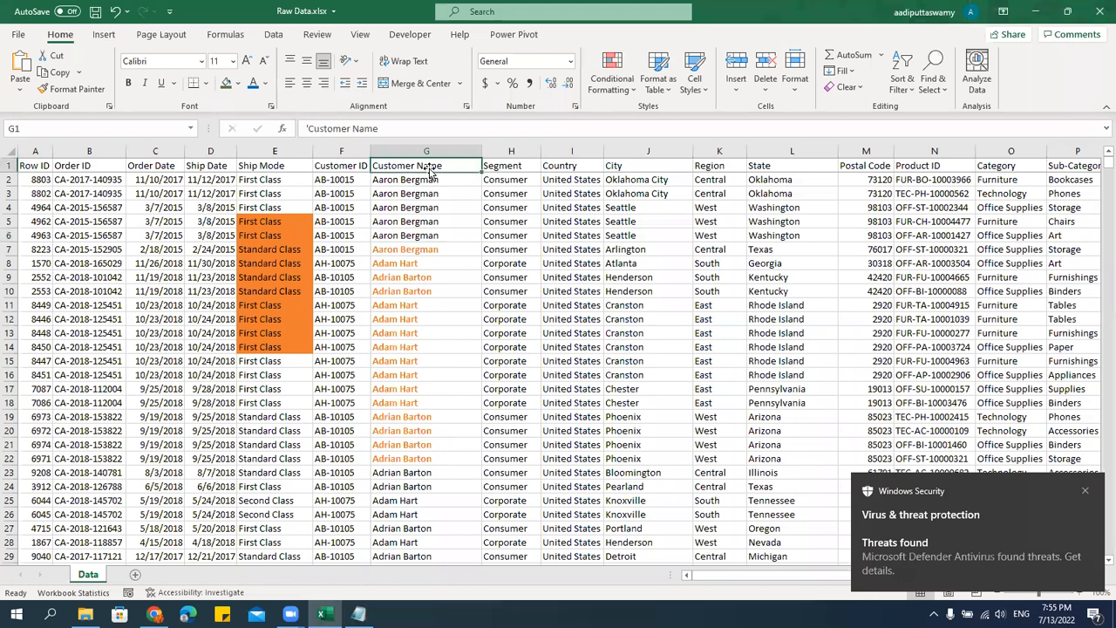
Enter the label "Total Sales" in Z1 beyond the data columns and fit column Z to the text.
{"action": "key", "text": "Right"}
{"action": "key", "text": "Right"}
{"action": "key", "text": "Right"}
{"action": "key", "text": "Right"}
{"action": "key", "text": "Right"}
{"action": "key", "text": "Right"}
{"action": "key", "text": "Right"}
{"action": "key", "text": "Right"}
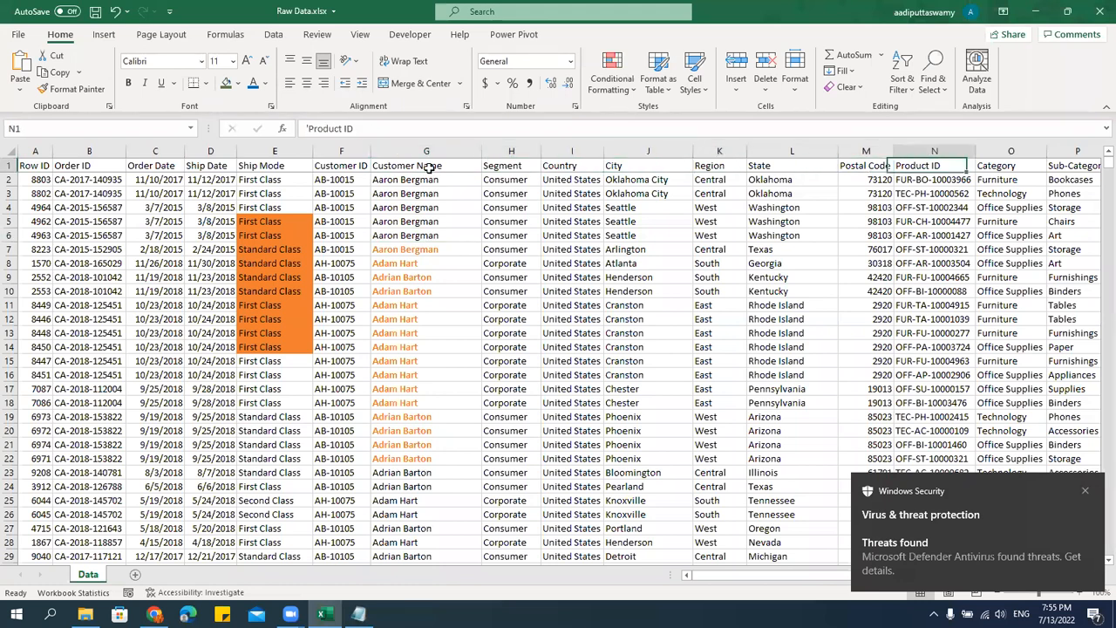
{"action": "key", "text": "Right"}
{"action": "key", "text": "Right"}
{"action": "key", "text": "Right"}
{"action": "key", "text": "Right"}
{"action": "key", "text": "Right"}
{"action": "key", "text": "Right"}
{"action": "key", "text": "Right"}
{"action": "key", "text": "Right"}
{"action": "key", "text": "Right"}
{"action": "key", "text": "Right"}
{"action": "key", "text": "Right"}
{"action": "key", "text": "Right"}
{"action": "key", "text": "Right"}
{"action": "key", "text": "Right"}
{"action": "key", "text": "Right"}
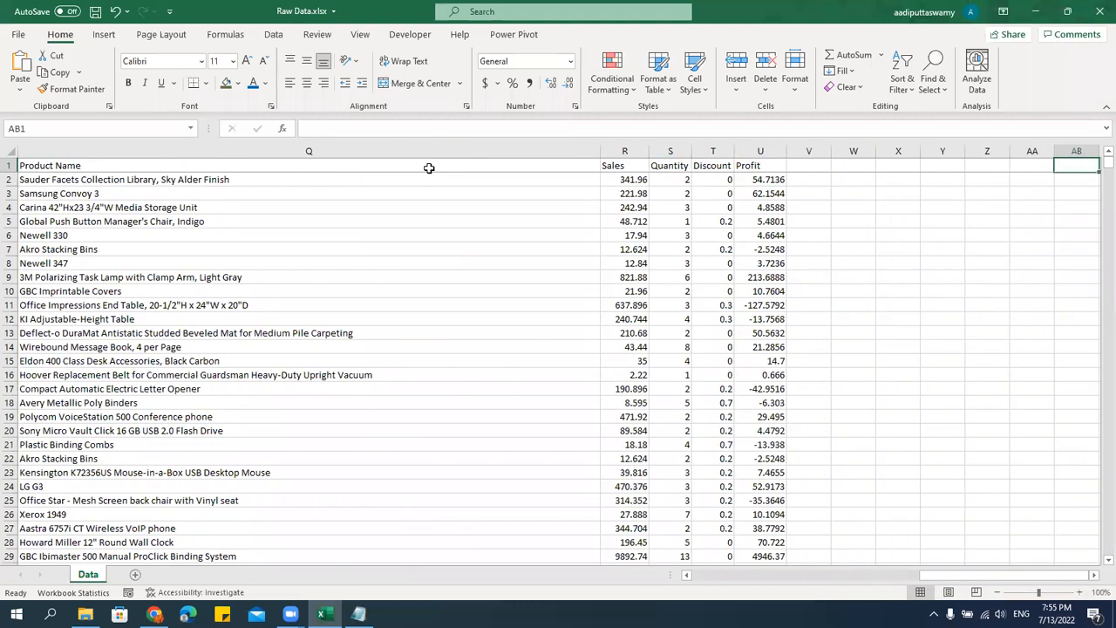
{"action": "key", "text": "Left"}
{"action": "key", "text": "Left"}
{"action": "key", "text": "Left"}
{"action": "key", "text": "Left"}
{"action": "key", "text": "Down"}
{"action": "key", "text": "Down"}
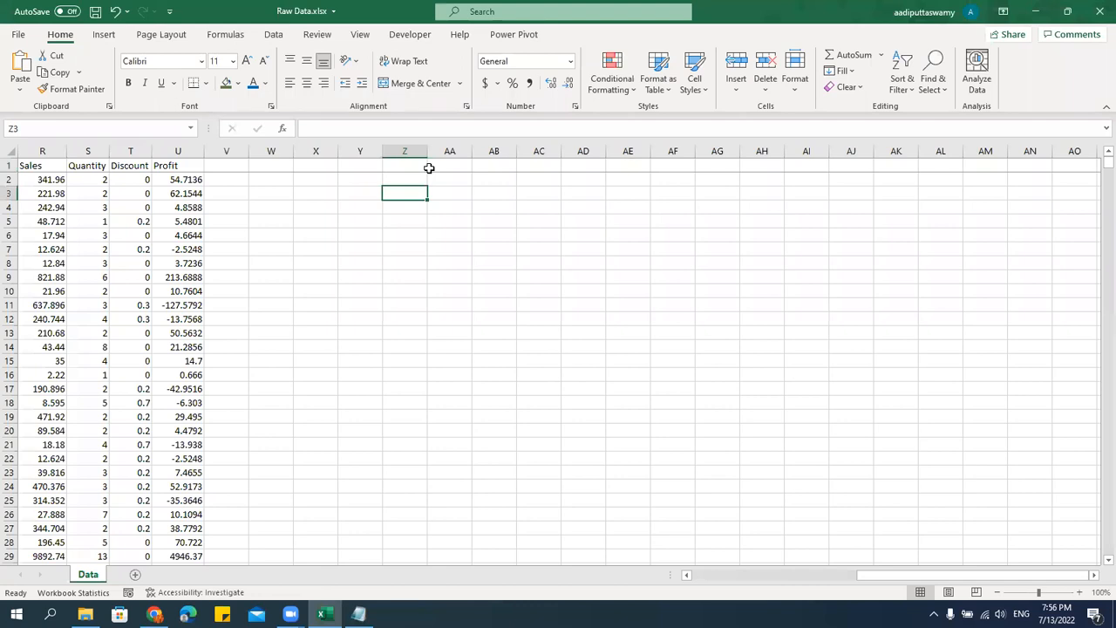
{"action": "left_click", "coordinate": [411, 164]}
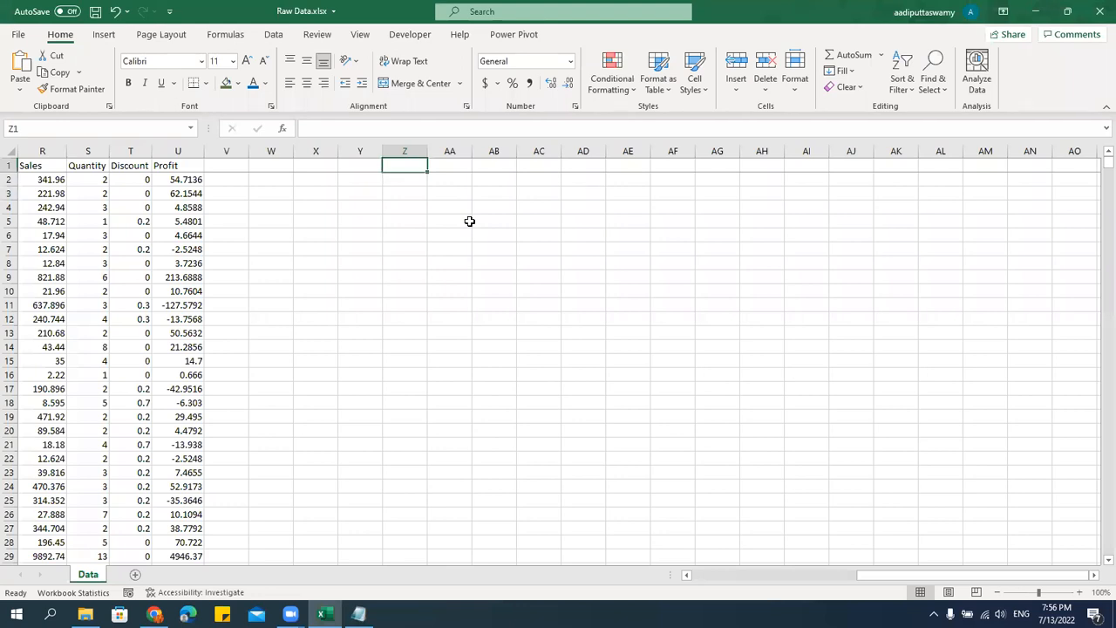
{"action": "type", "text": "Total Sales"}
{"action": "key", "text": "ctrl+Return"}
{"action": "double_click", "coordinate": [427, 146]}
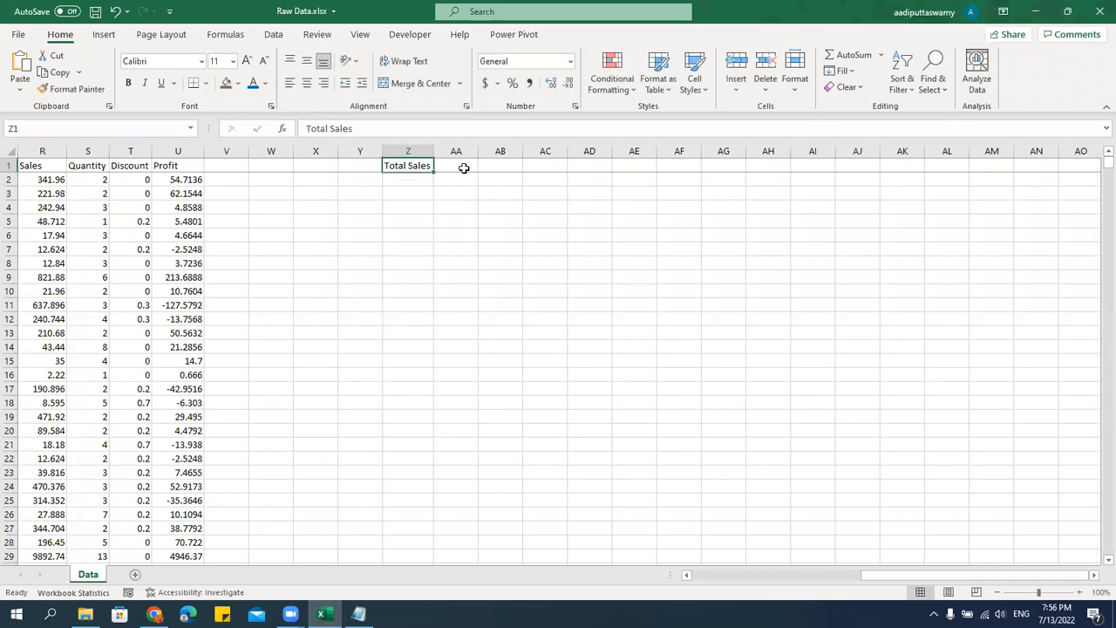
Make row 1 slightly taller and total the Sales values R2:R9995 in AA1 with a SUM formula.
{"action": "left_click", "coordinate": [463, 167]}
{"action": "left_click_drag", "start_coordinate": [12, 168], "coordinate": [17, 178]}
{"action": "type", "text": "=sum"}
{"action": "key", "text": "Tab"}
{"action": "key", "text": "Left"}
{"action": "key", "text": "Left"}
{"action": "key", "text": "Left"}
{"action": "key", "text": "Left"}
{"action": "key", "text": "Left"}
{"action": "key", "text": "Left"}
{"action": "key", "text": "Left"}
{"action": "key", "text": "Left"}
{"action": "key", "text": "Left"}
{"action": "key", "text": "Left"}
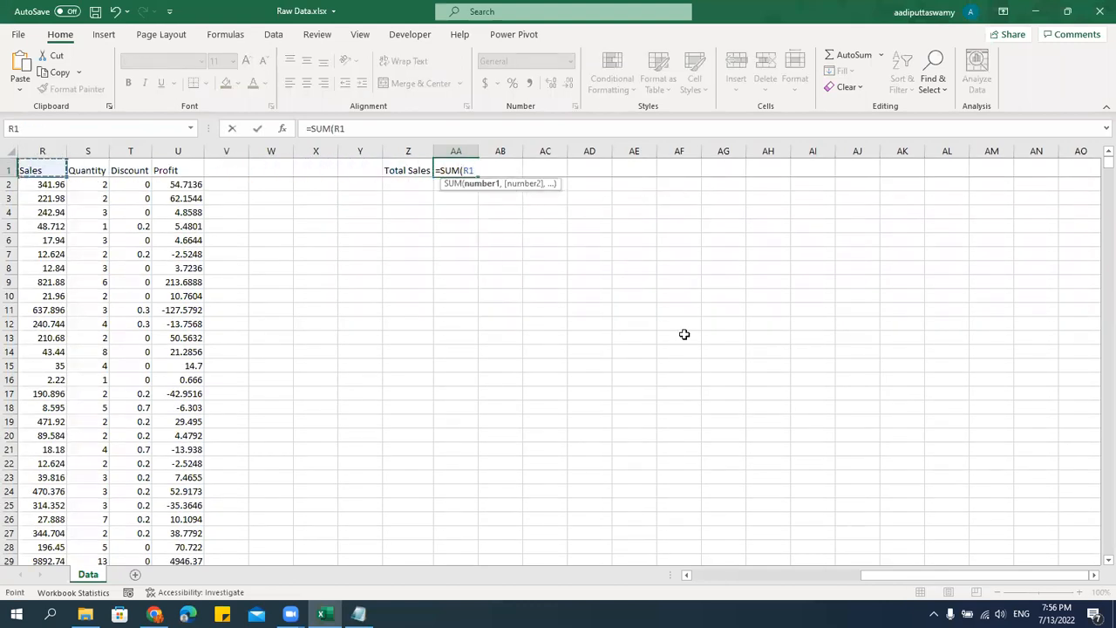
{"action": "key", "text": "Right"}
{"action": "key", "text": "Down"}
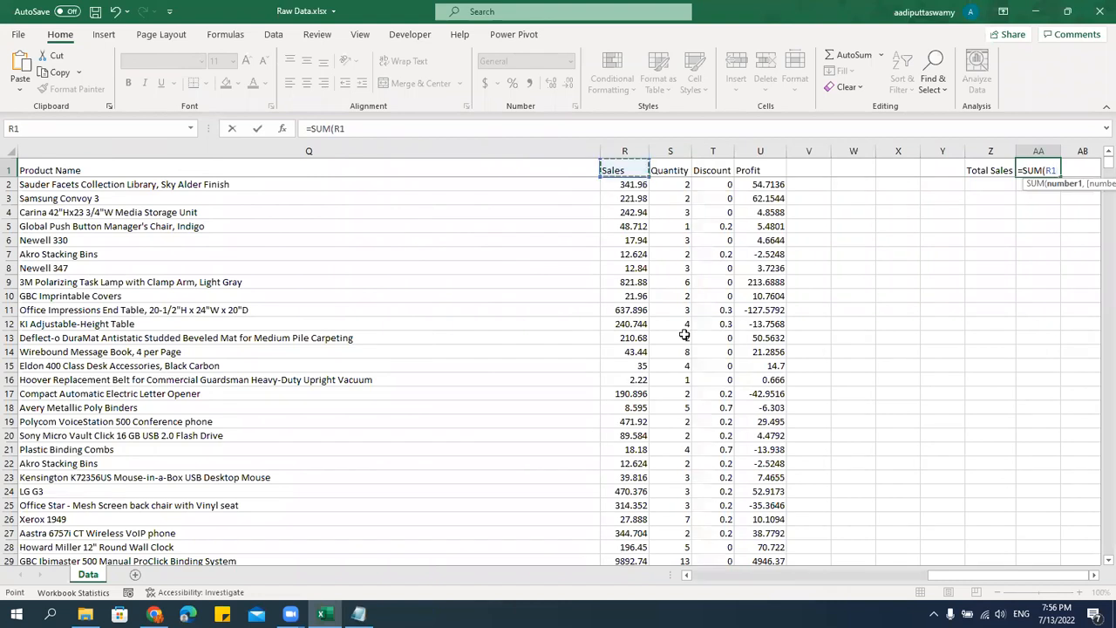
{"action": "key", "text": "ctrl+shift+Down"}
{"action": "key", "text": "ctrl+Return"}
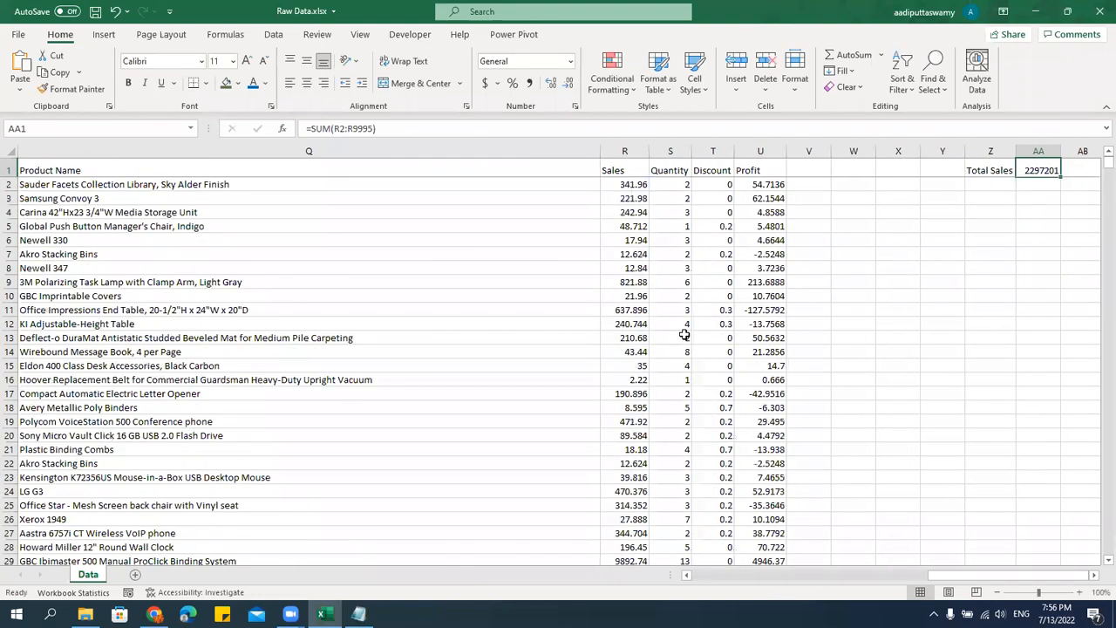
Format the Total Sales label and its total in Z1:AA1 as bold.
{"action": "key", "text": "ctrl+b"}
{"action": "left_click_drag", "start_coordinate": [989, 169], "coordinate": [1025, 170]}
{"action": "key", "text": "ctrl+b"}
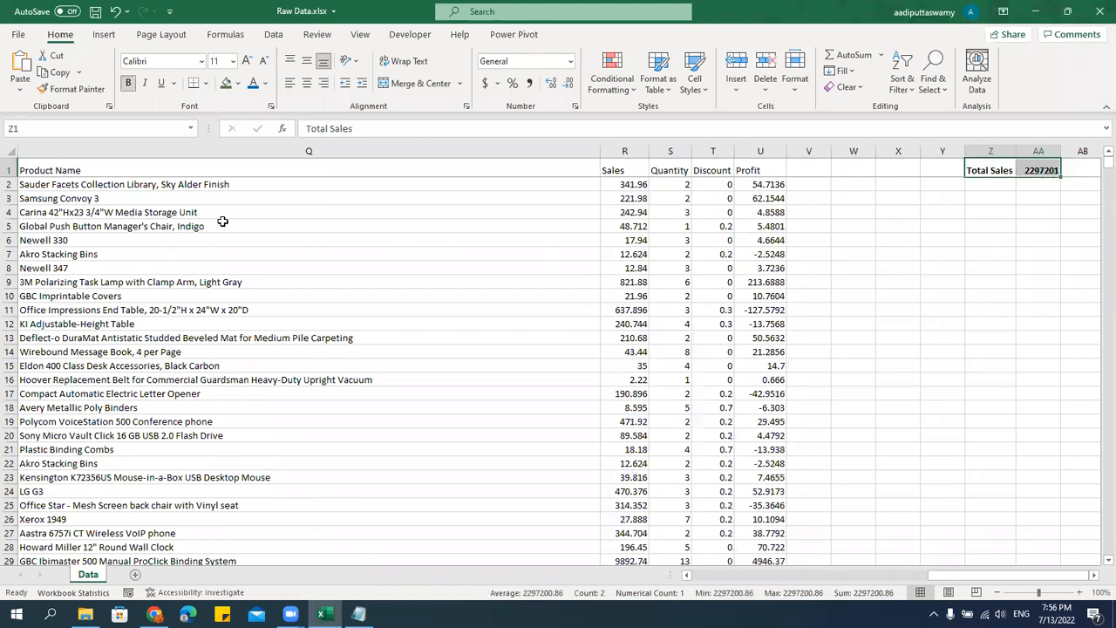
Turn on filtering for the data range's header row and return to the first columns.
{"action": "left_click", "coordinate": [163, 172]}
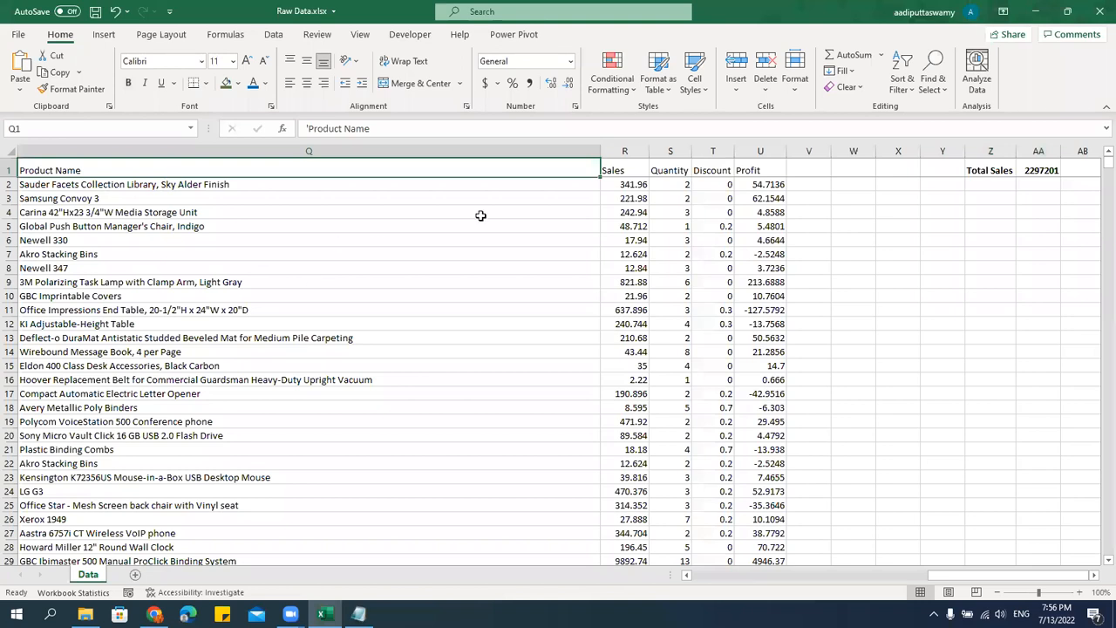
{"action": "left_click", "coordinate": [273, 34]}
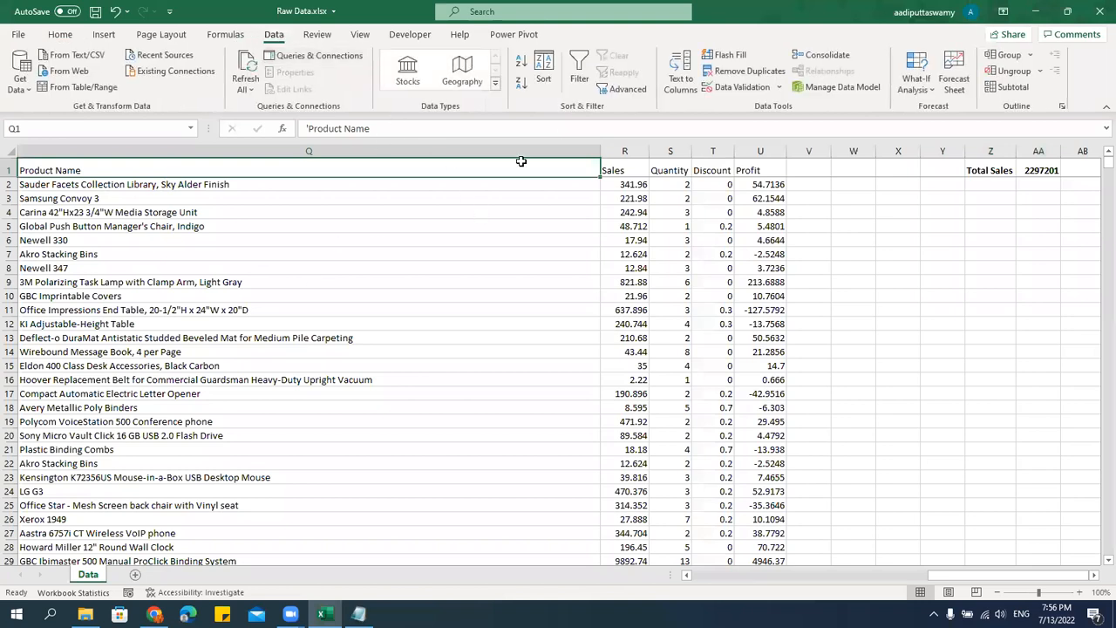
{"action": "left_click", "coordinate": [581, 72]}
{"action": "left_click", "coordinate": [656, 266]}
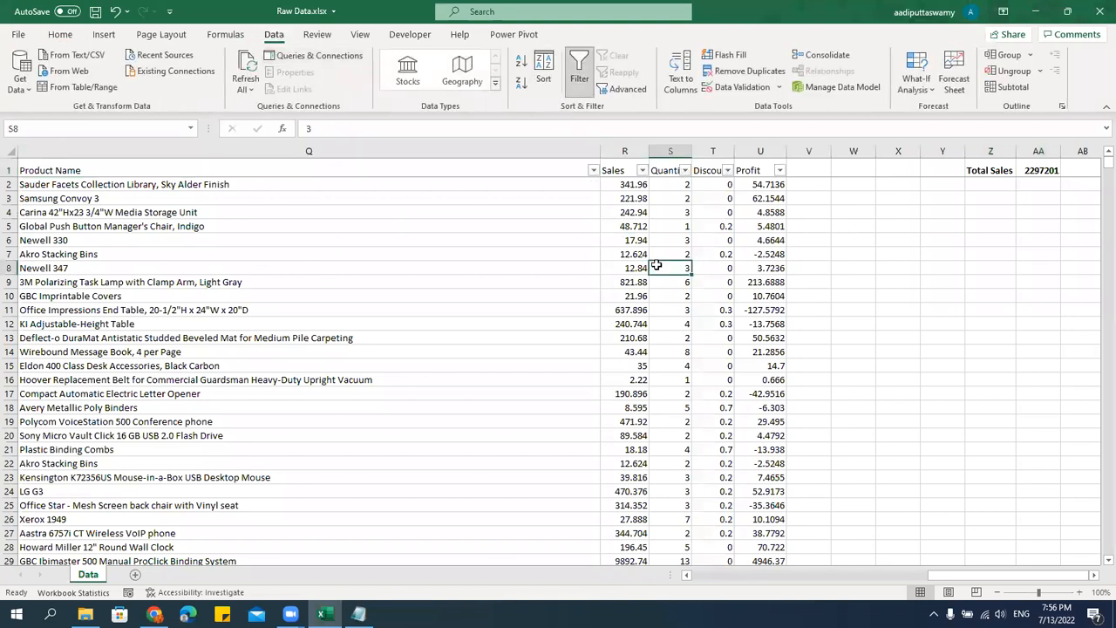
{"action": "left_click_drag", "start_coordinate": [964, 574], "coordinate": [729, 575]}
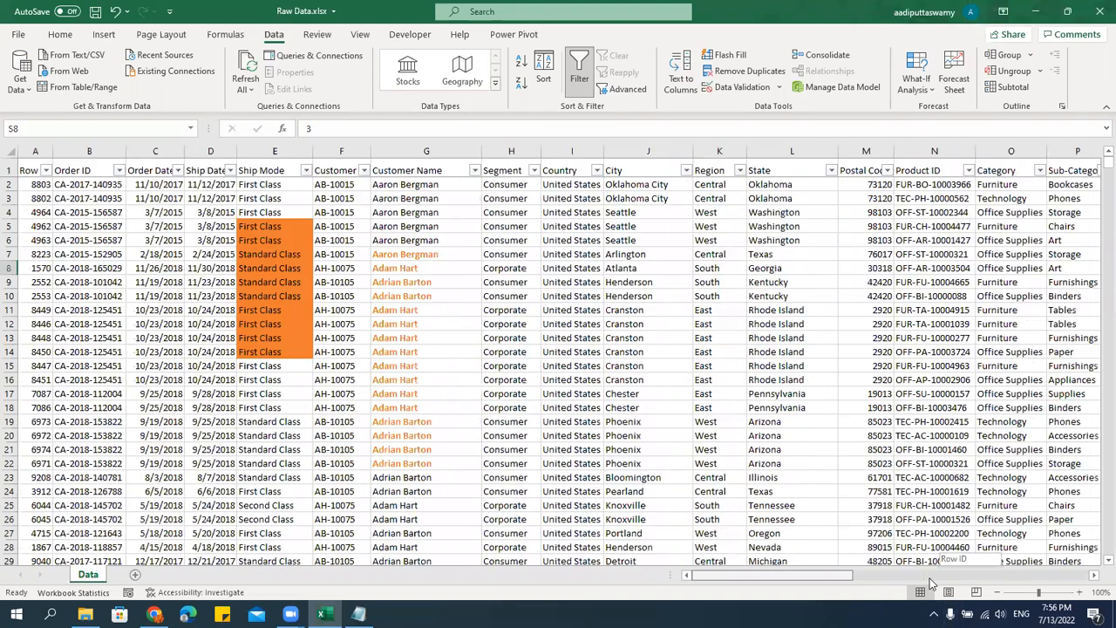
{"action": "left_click", "coordinate": [483, 380]}
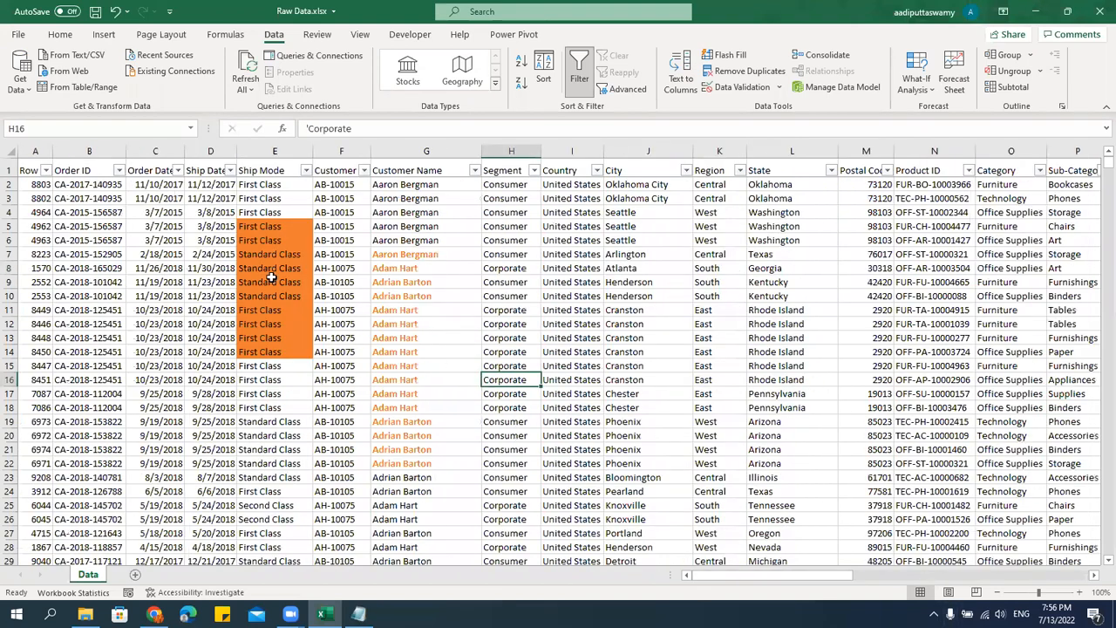
Filter the Region column to show only East.
{"action": "left_click", "coordinate": [740, 170]}
{"action": "left_click", "coordinate": [601, 335]}
{"action": "left_click", "coordinate": [610, 362]}
{"action": "left_click", "coordinate": [633, 463]}
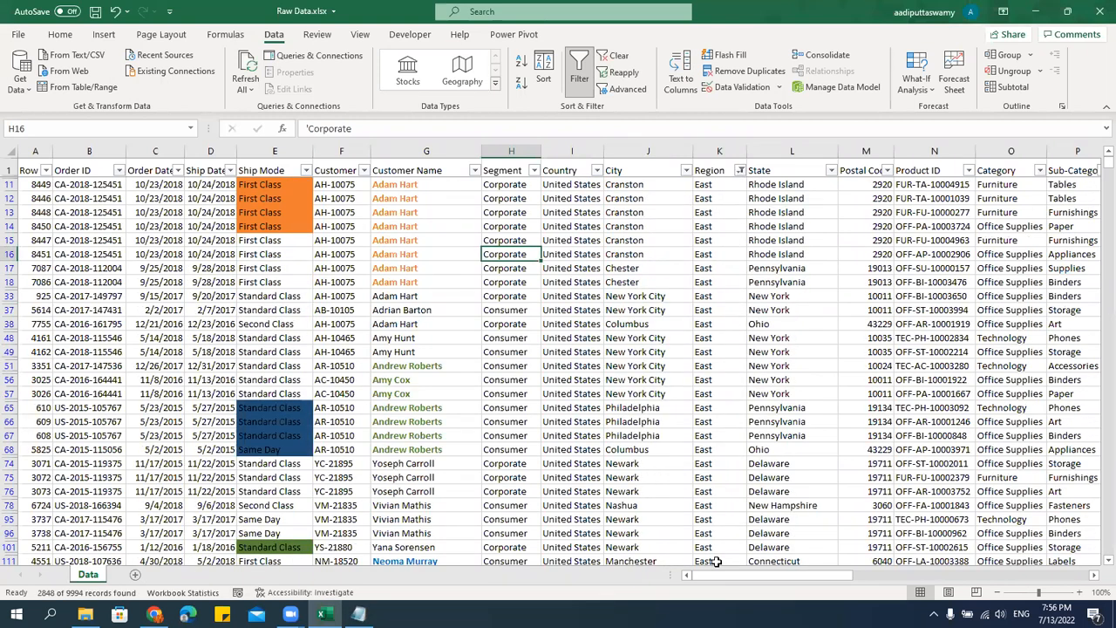
Check the Total Sales SUM formula in AA1 against the East-filtered rows.
{"action": "scroll", "coordinate": [723, 575], "scroll_direction": "right", "scroll_amount": 3}
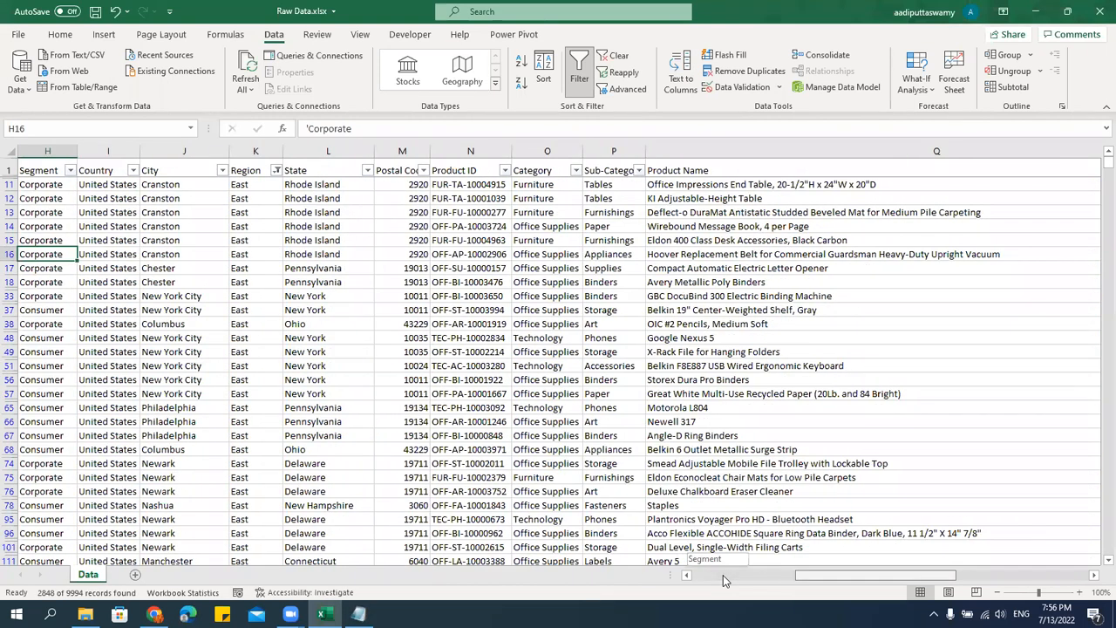
{"action": "left_click_drag", "start_coordinate": [945, 575], "coordinate": [1082, 577]}
{"action": "left_click", "coordinate": [1036, 171]}
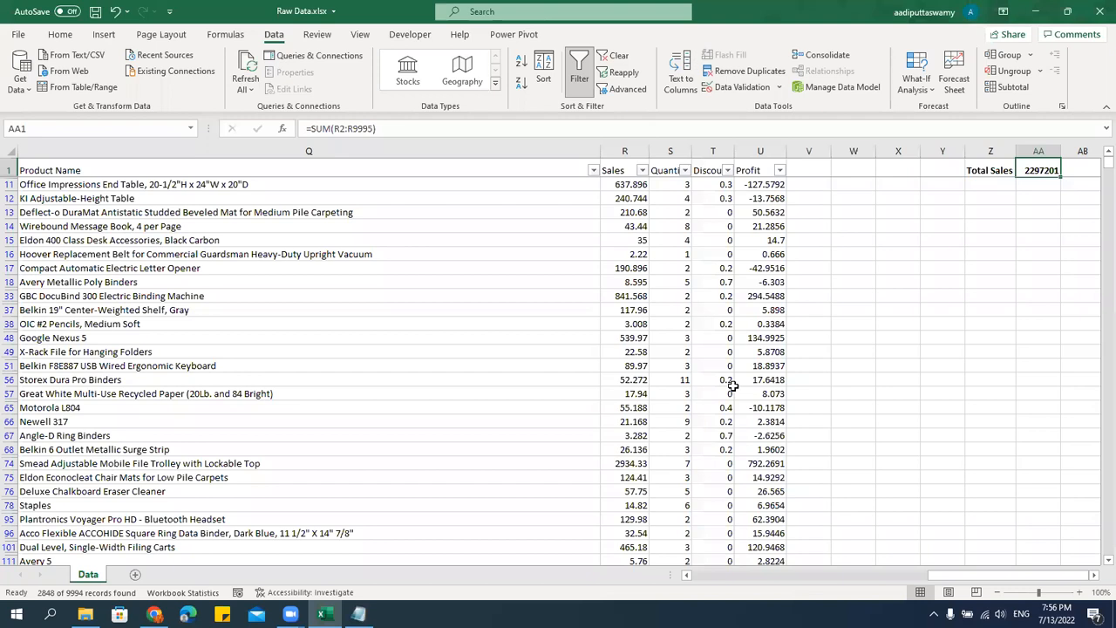
Filter the Segment column to show only Corporate.
{"action": "left_click_drag", "start_coordinate": [982, 577], "coordinate": [729, 575]}
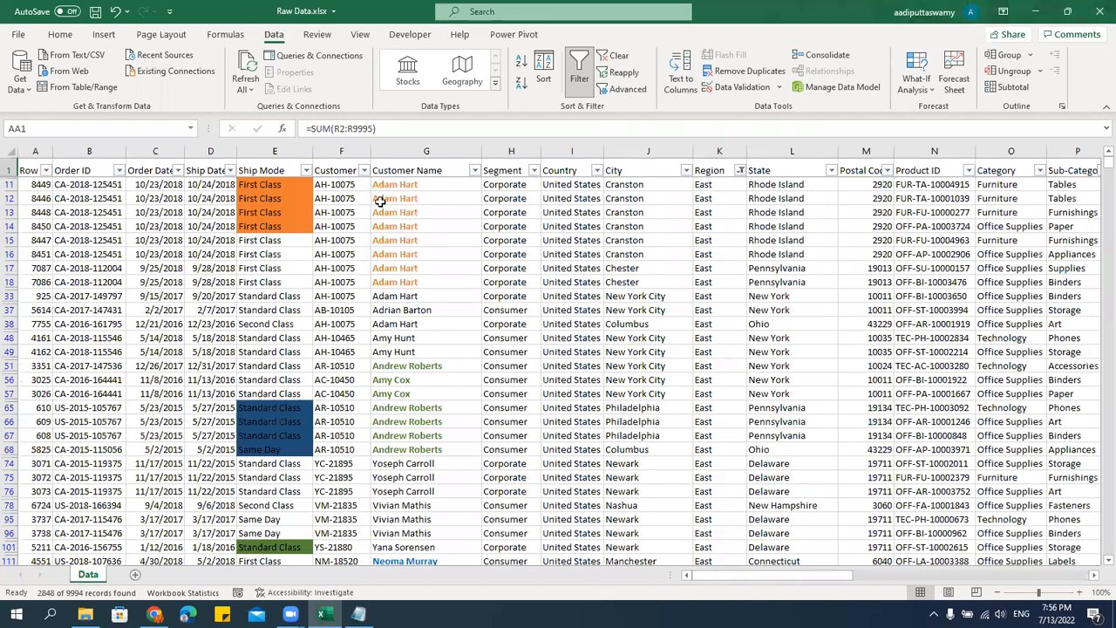
{"action": "left_click", "coordinate": [364, 170]}
{"action": "left_click", "coordinate": [364, 170]}
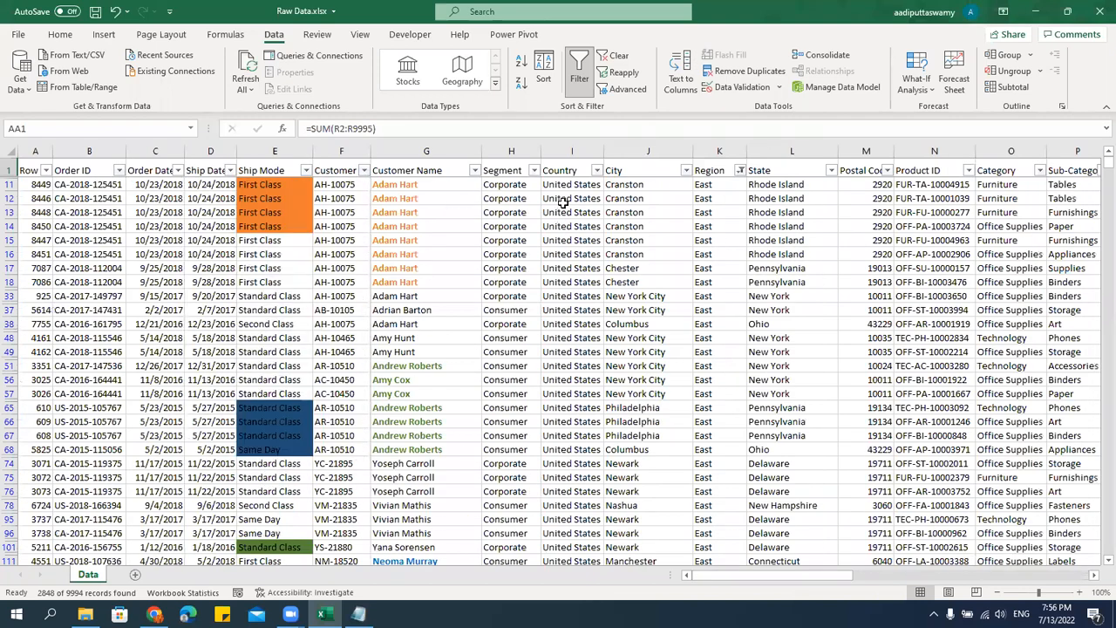
{"action": "left_click", "coordinate": [534, 170]}
{"action": "left_click", "coordinate": [412, 335]}
{"action": "left_click", "coordinate": [411, 359]}
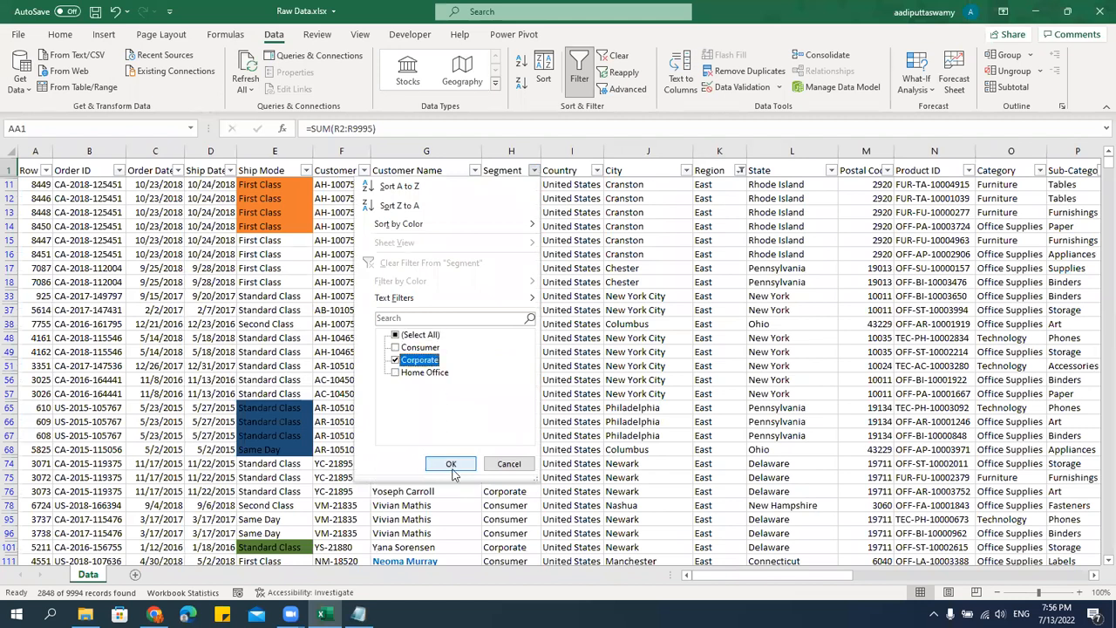
{"action": "left_click", "coordinate": [451, 464]}
Check the Total Sales SUM formula in AA1 with both the Region and Segment filters applied.
{"action": "left_click", "coordinate": [506, 166]}
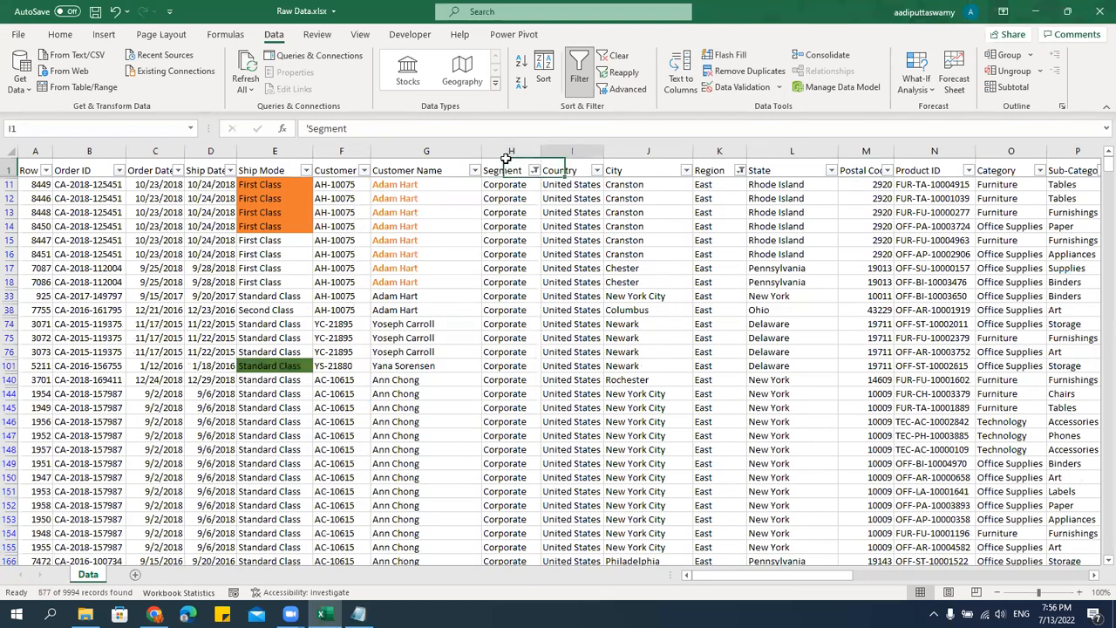
{"action": "key", "text": "Right"}
{"action": "key", "text": "Right"}
{"action": "key", "text": "Right"}
{"action": "key", "text": "Right"}
{"action": "key", "text": "Right"}
{"action": "key", "text": "Right"}
{"action": "key", "text": "Right"}
{"action": "key", "text": "Right"}
{"action": "key", "text": "Right"}
{"action": "key", "text": "Right"}
{"action": "key", "text": "Right"}
{"action": "key", "text": "Right"}
{"action": "key", "text": "Right"}
{"action": "key", "text": "Right"}
{"action": "key", "text": "Right"}
{"action": "key", "text": "Right"}
{"action": "key", "text": "Right"}
{"action": "key", "text": "Right"}
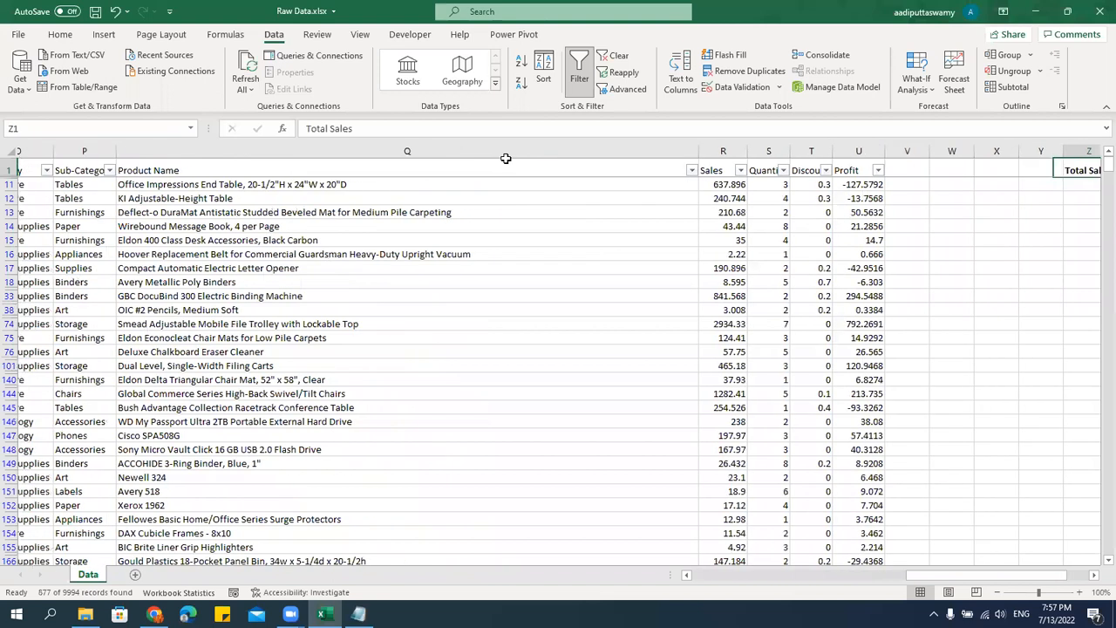
{"action": "key", "text": "Right"}
{"action": "key", "text": "Right"}
{"action": "key", "text": "Right"}
{"action": "key", "text": "Right"}
{"action": "key", "text": "Left"}
{"action": "key", "text": "Left"}
{"action": "key", "text": "Left"}
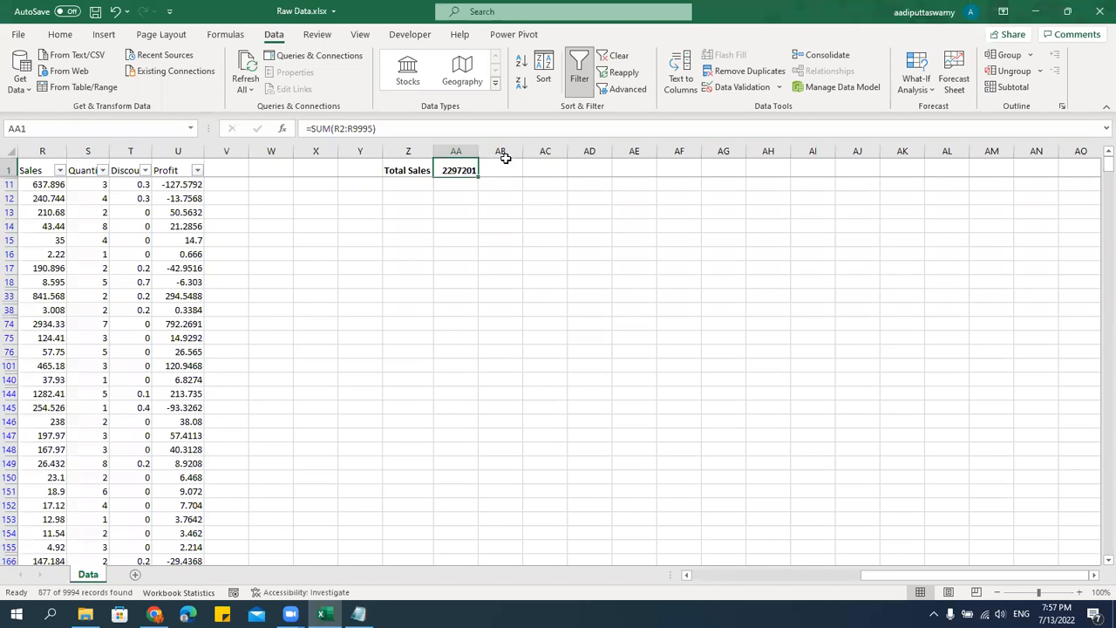
Clear all filters from the data range.
{"action": "key", "text": "Left"}
{"action": "key", "text": "Left"}
{"action": "key", "text": "Left"}
{"action": "key", "text": "Left"}
{"action": "key", "text": "Left"}
{"action": "key", "text": "Left"}
{"action": "key", "text": "Left"}
{"action": "key", "text": "Left"}
{"action": "key", "text": "Left"}
{"action": "key", "text": "Left"}
{"action": "key", "text": "Left"}
{"action": "key", "text": "Left"}
{"action": "key", "text": "Left"}
{"action": "key", "text": "Left"}
{"action": "key", "text": "Left"}
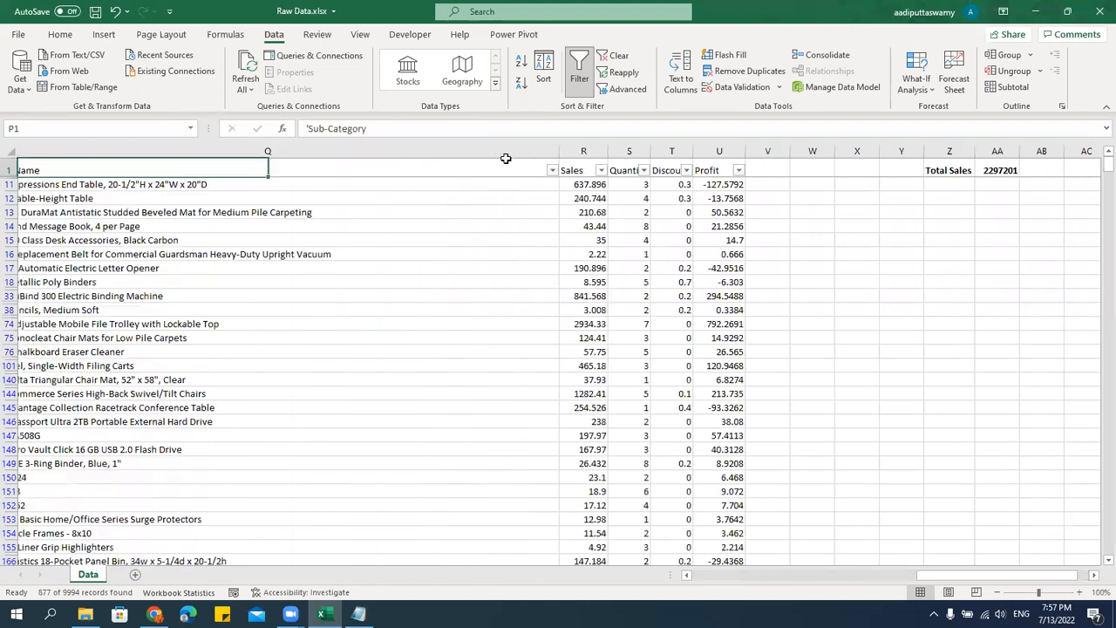
{"action": "left_click", "coordinate": [615, 54]}
Start a SUBTOTAL formula in AC1, beside the Total Sales result.
{"action": "key", "text": "Right"}
{"action": "key", "text": "Right"}
{"action": "key", "text": "Right"}
{"action": "key", "text": "Right"}
{"action": "key", "text": "Right"}
{"action": "key", "text": "Right"}
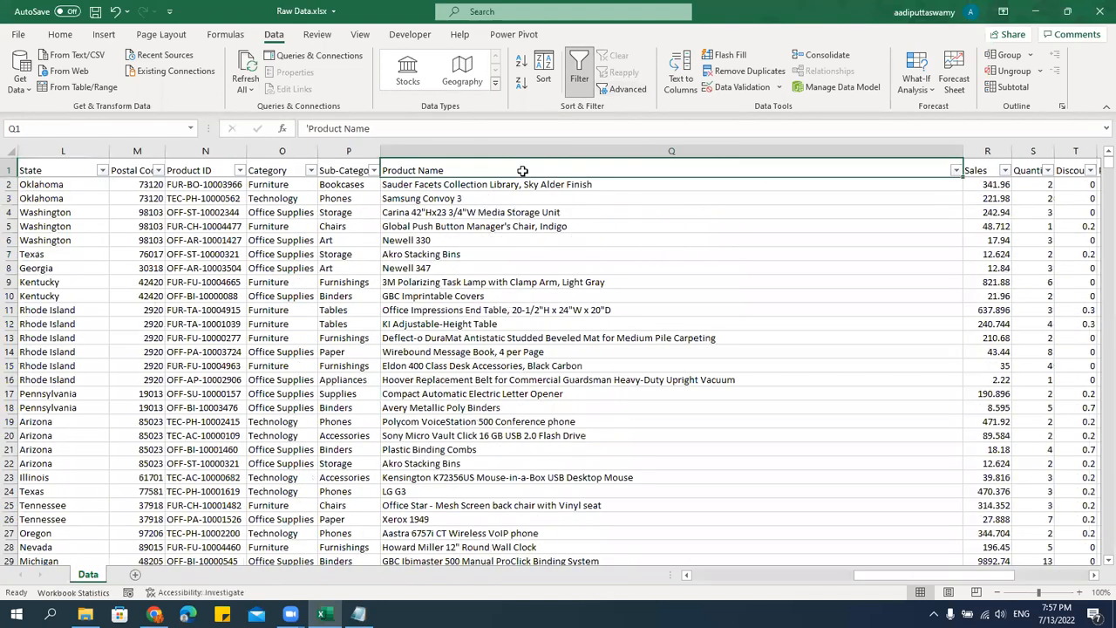
{"action": "key", "text": "Right"}
{"action": "key", "text": "Right"}
{"action": "key", "text": "Right"}
{"action": "key", "text": "Right"}
{"action": "key", "text": "Right"}
{"action": "key", "text": "Right"}
{"action": "key", "text": "Right"}
{"action": "key", "text": "Right"}
{"action": "key", "text": "Right"}
{"action": "key", "text": "Right"}
{"action": "key", "text": "Right"}
{"action": "key", "text": "Right"}
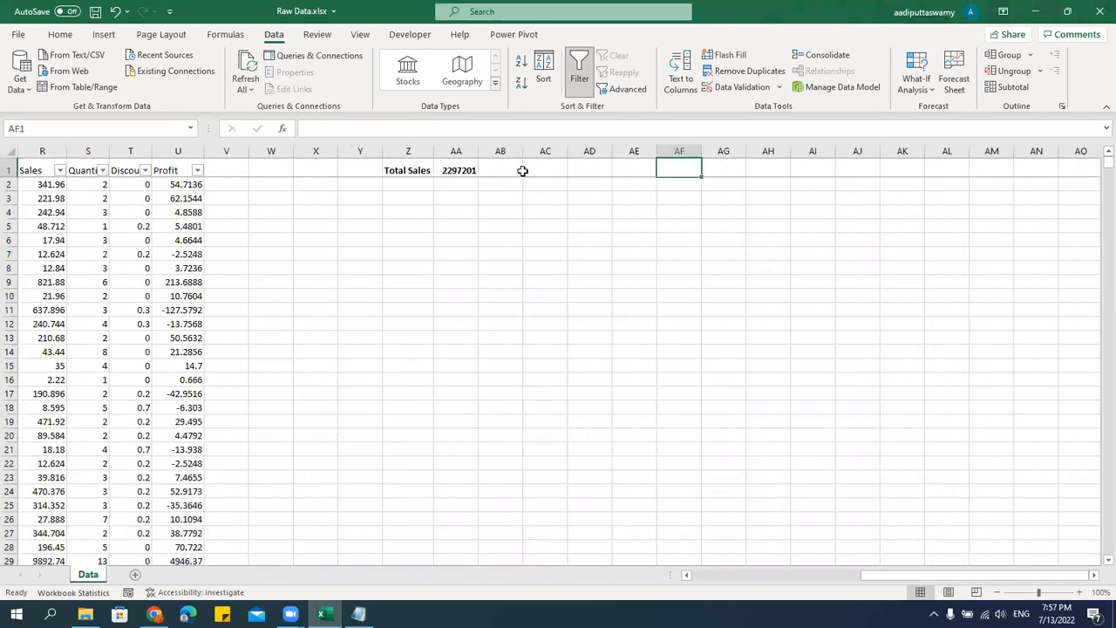
{"action": "key", "text": "Left"}
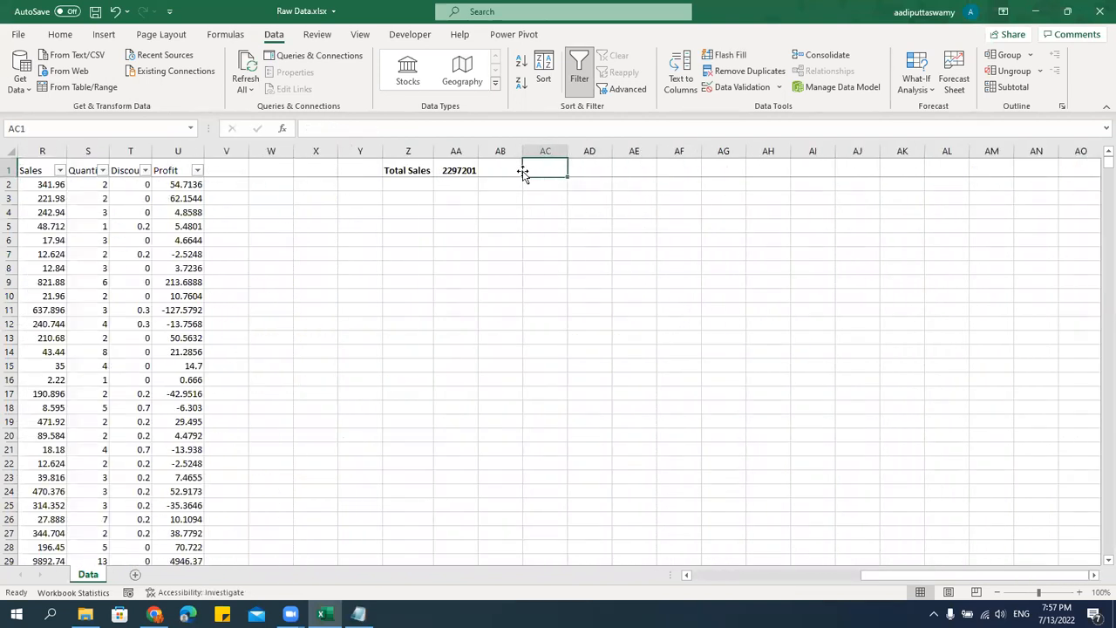
{"action": "type", "text": "=subtotal"}
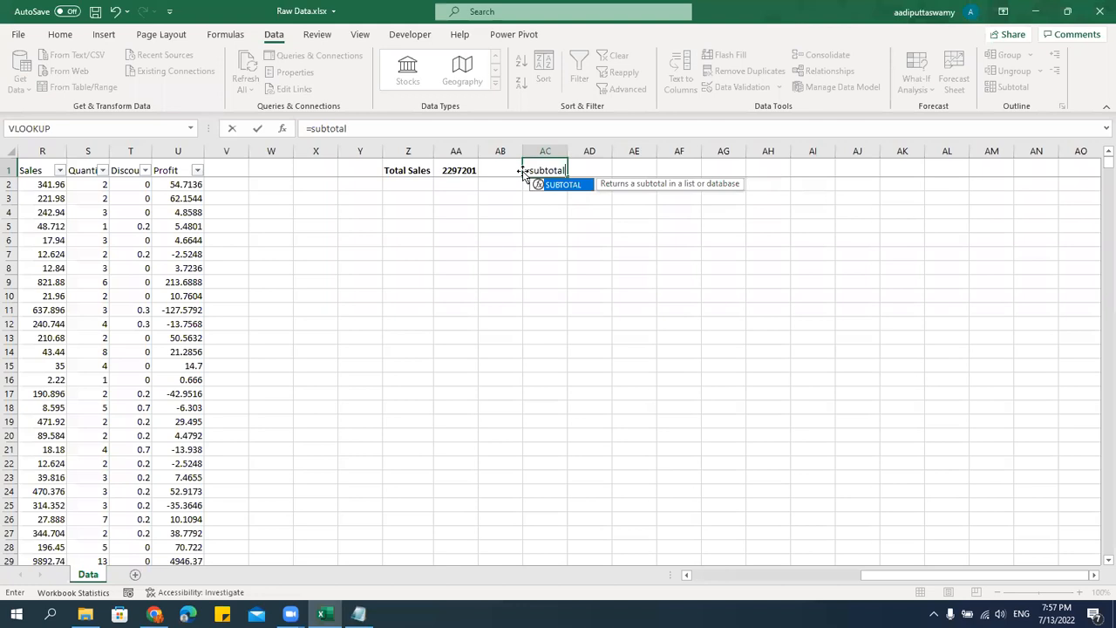
{"action": "type", "text": "("}
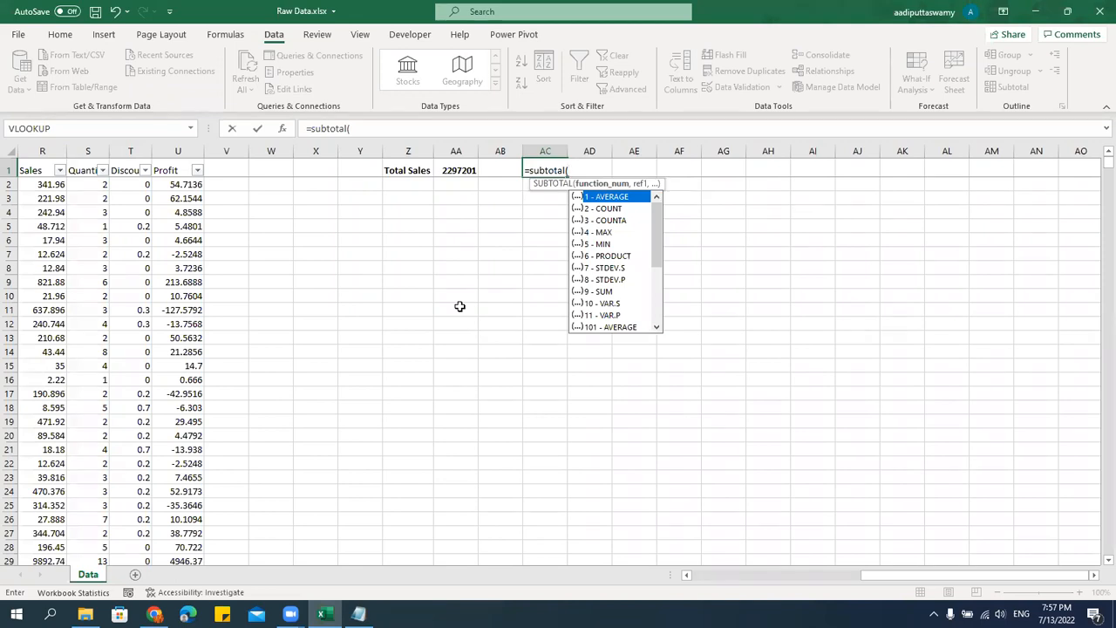
Choose 9 - SUM as the SUBTOTAL formula's function number and continue to its reference argument.
{"action": "key", "text": "Down"}
{"action": "key", "text": "Down"}
{"action": "key", "text": "Down"}
{"action": "key", "text": "Down"}
{"action": "key", "text": "Down"}
{"action": "key", "text": "Down"}
{"action": "key", "text": "Down"}
{"action": "key", "text": "Down"}
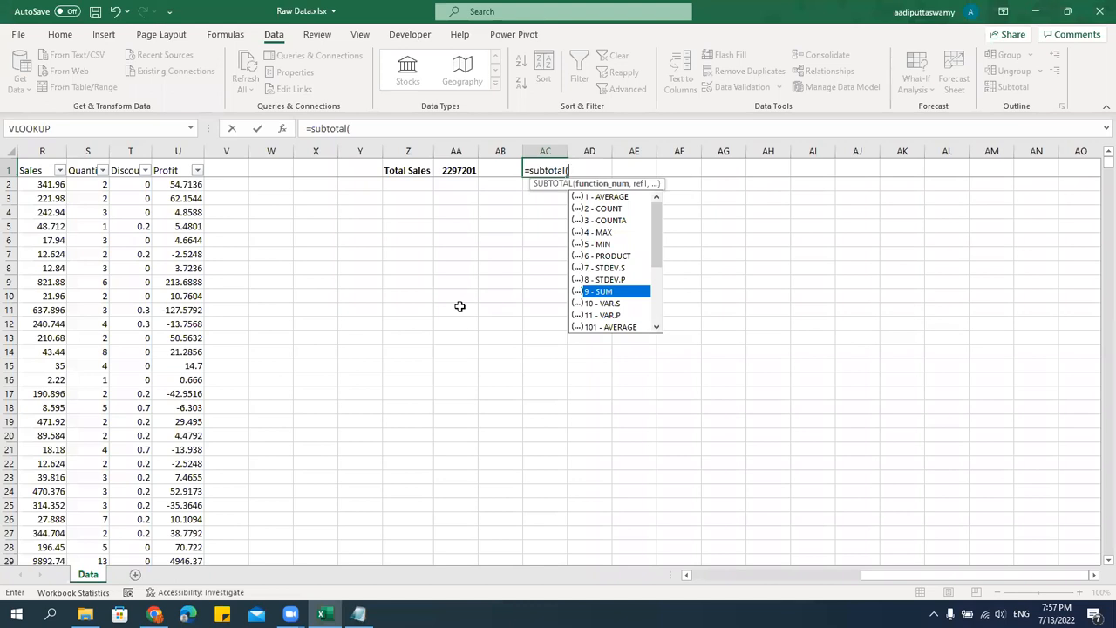
{"action": "double_click", "coordinate": [605, 291]}
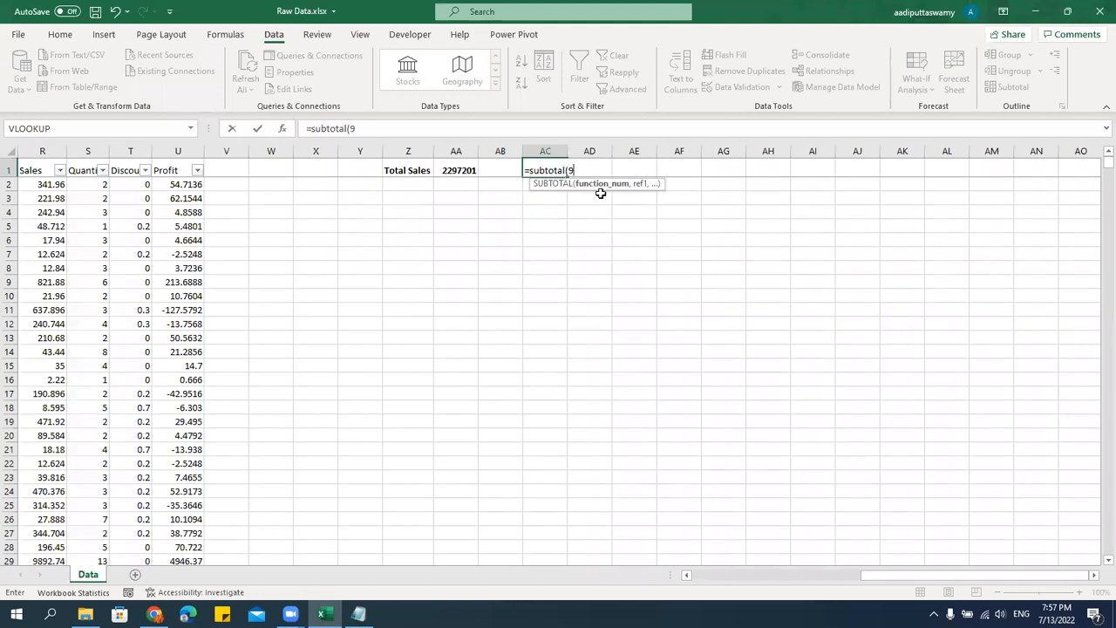
{"action": "key", "text": "BackSpace"}
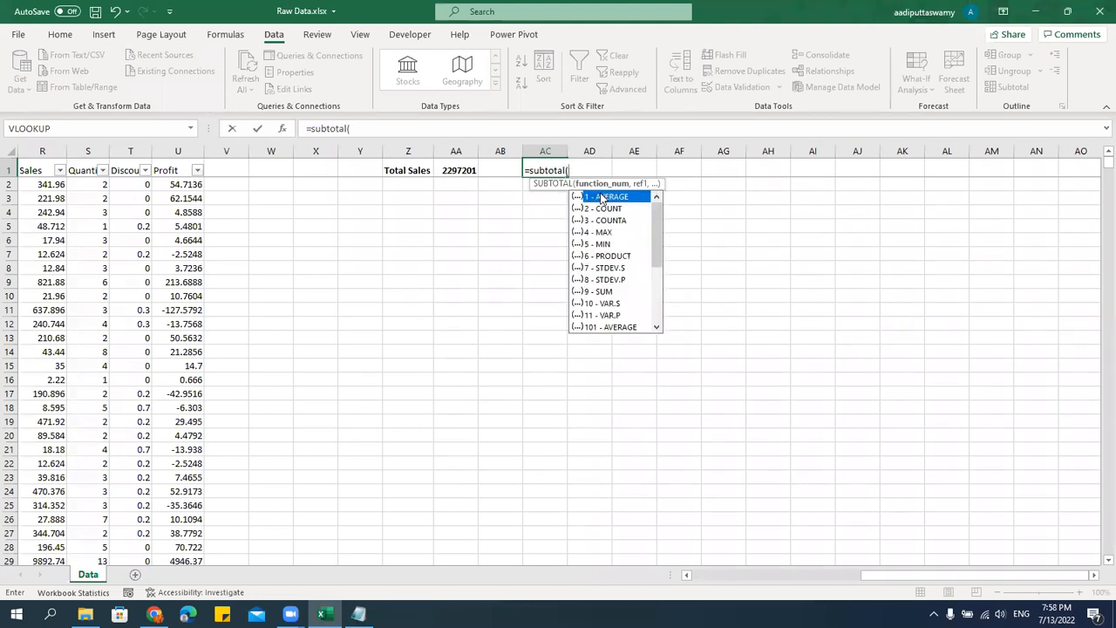
{"action": "key", "text": "Down"}
{"action": "key", "text": "Down"}
{"action": "key", "text": "Down"}
{"action": "key", "text": "Down"}
{"action": "key", "text": "Down"}
{"action": "key", "text": "Down"}
{"action": "key", "text": "Down"}
{"action": "key", "text": "Down"}
{"action": "key", "text": "Tab"}
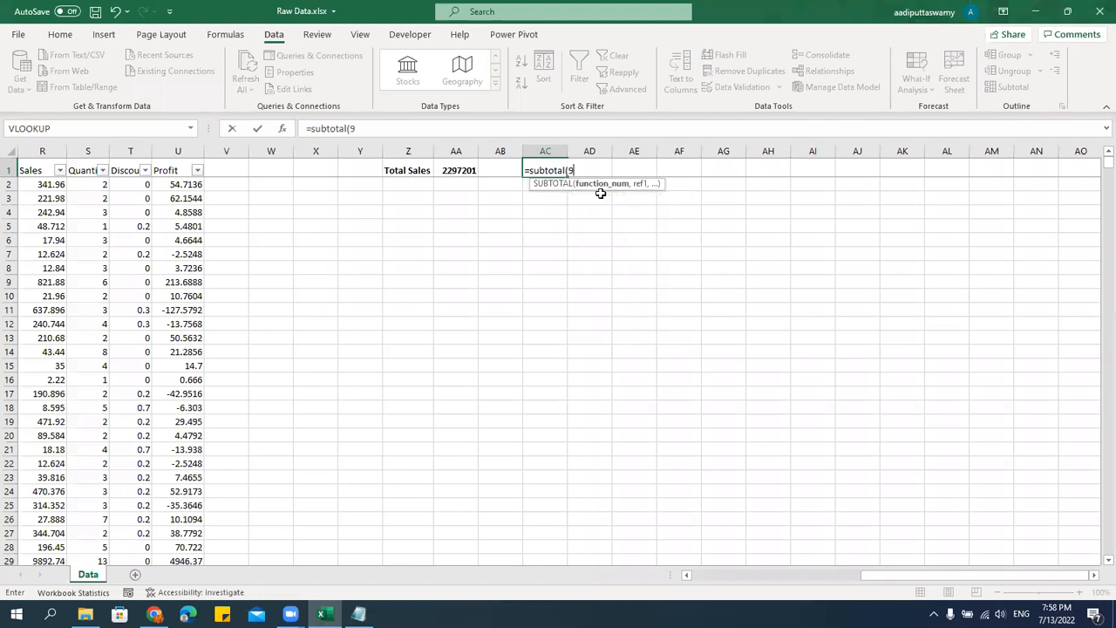
{"action": "type", "text": ","}
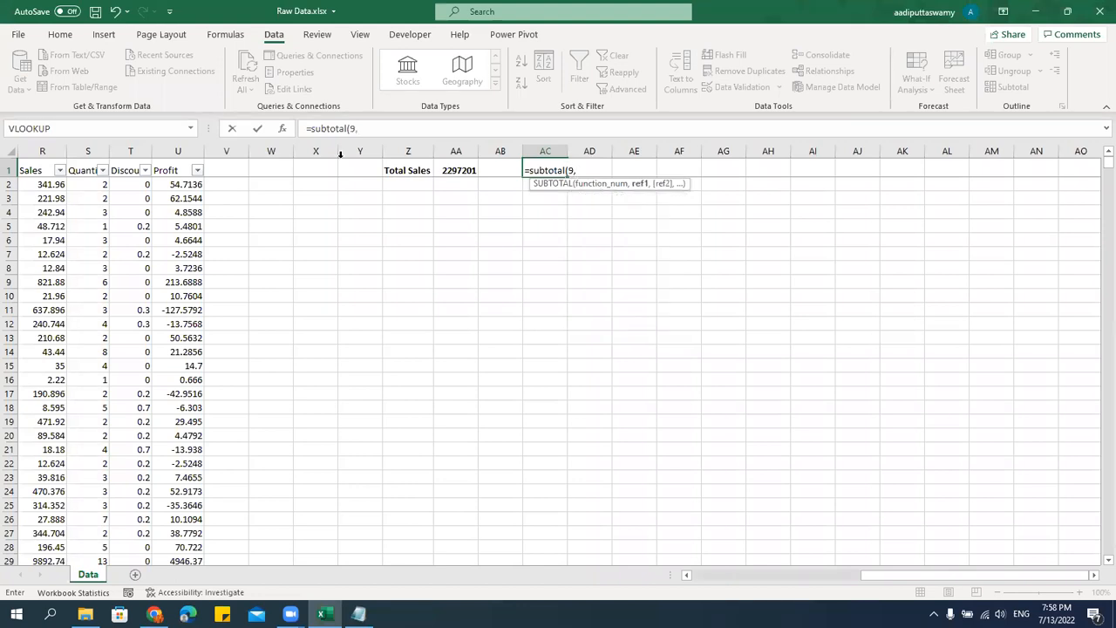
Complete the SUBTOTAL formula in AC1 with the Sales values R2:R9995 as its reference.
{"action": "left_click", "coordinate": [55, 193]}
{"action": "key", "text": "Up"}
{"action": "key", "text": "Up"}
{"action": "key", "text": "Left"}
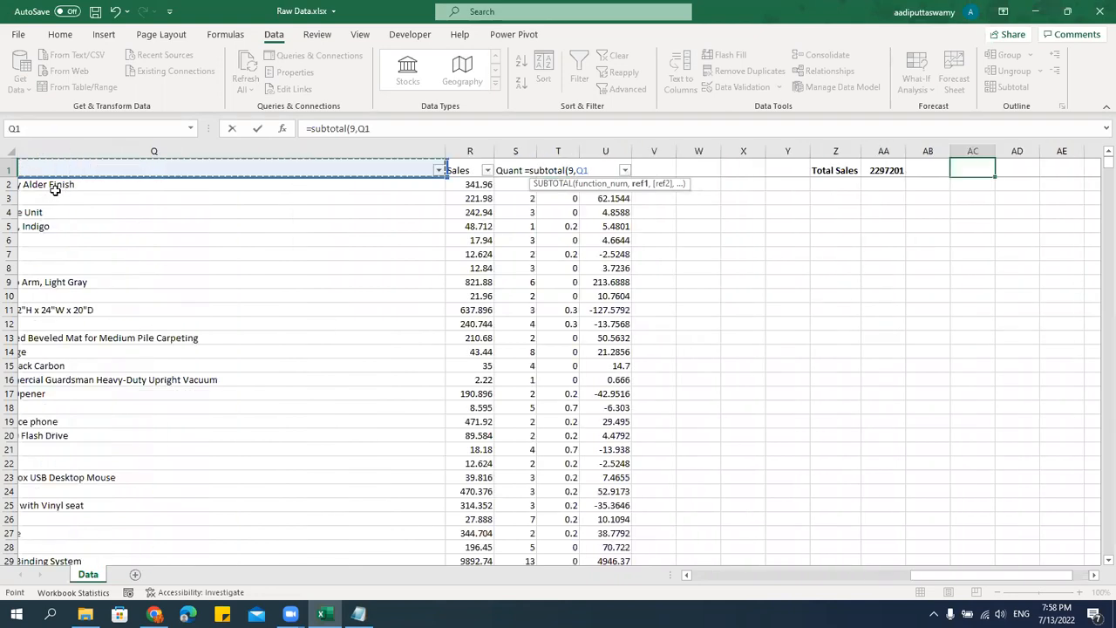
{"action": "key", "text": "Right"}
{"action": "key", "text": "Down"}
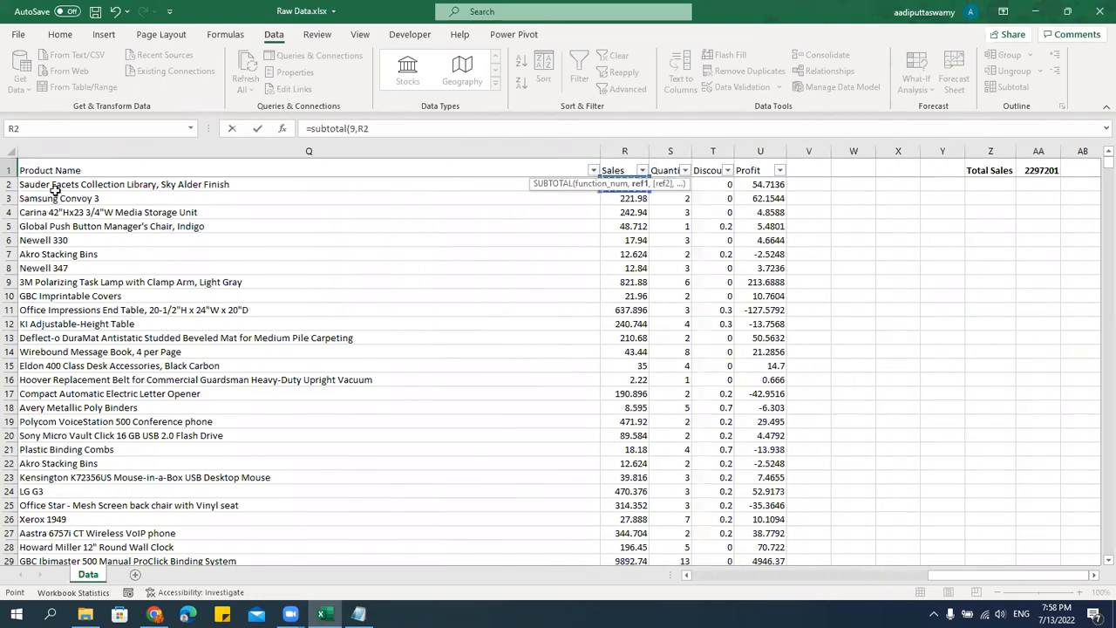
{"action": "key", "text": "ctrl+shift+Down"}
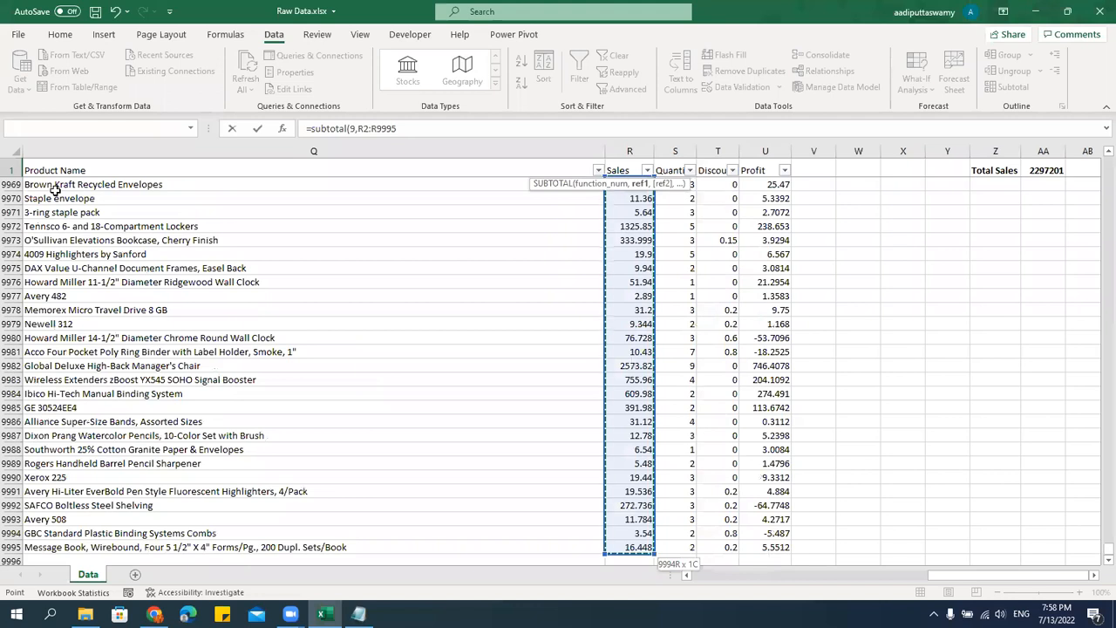
{"action": "key", "text": "ctrl+Return"}
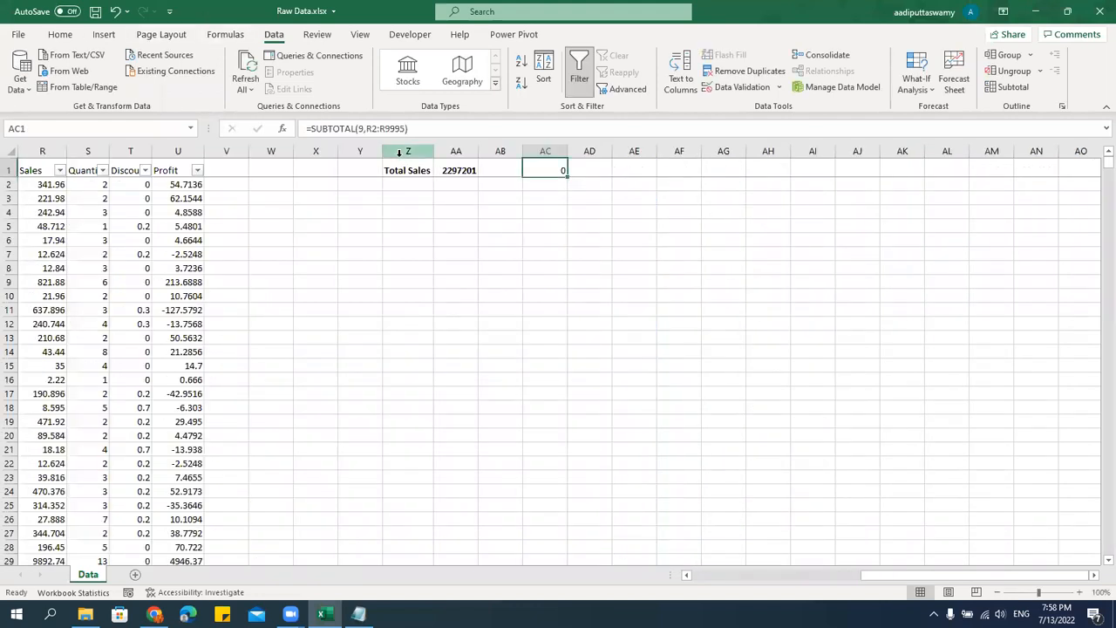
Remove the arguments from AC1's SUBTOTAL formula and choose 9 as its function number again.
{"action": "double_click", "coordinate": [366, 128]}
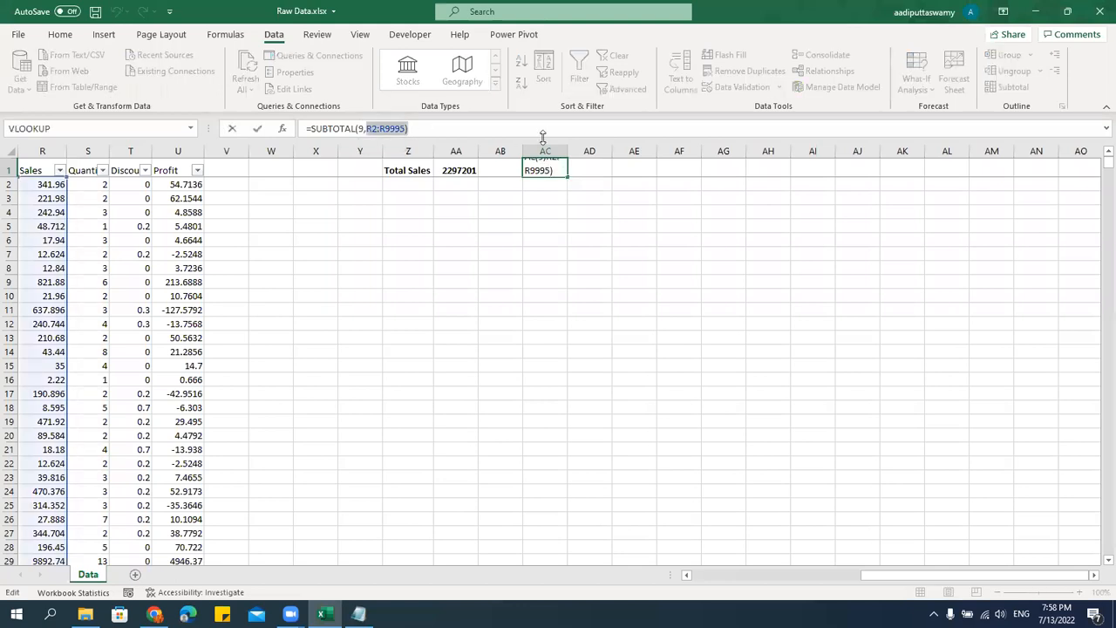
{"action": "key", "text": "BackSpace"}
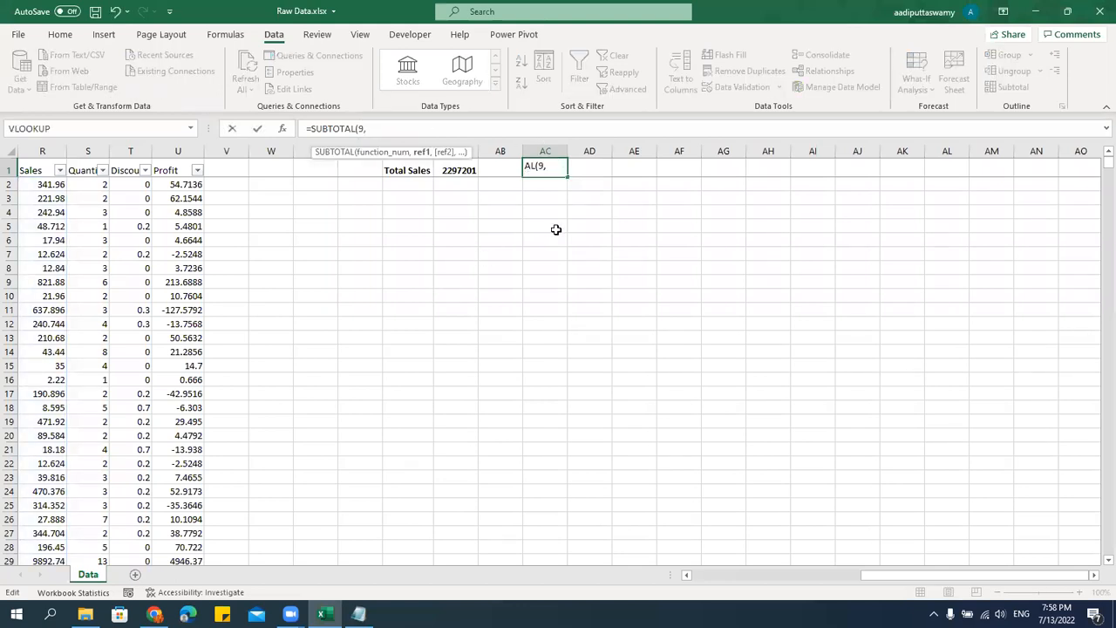
{"action": "key", "text": "BackSpace"}
{"action": "key", "text": "BackSpace"}
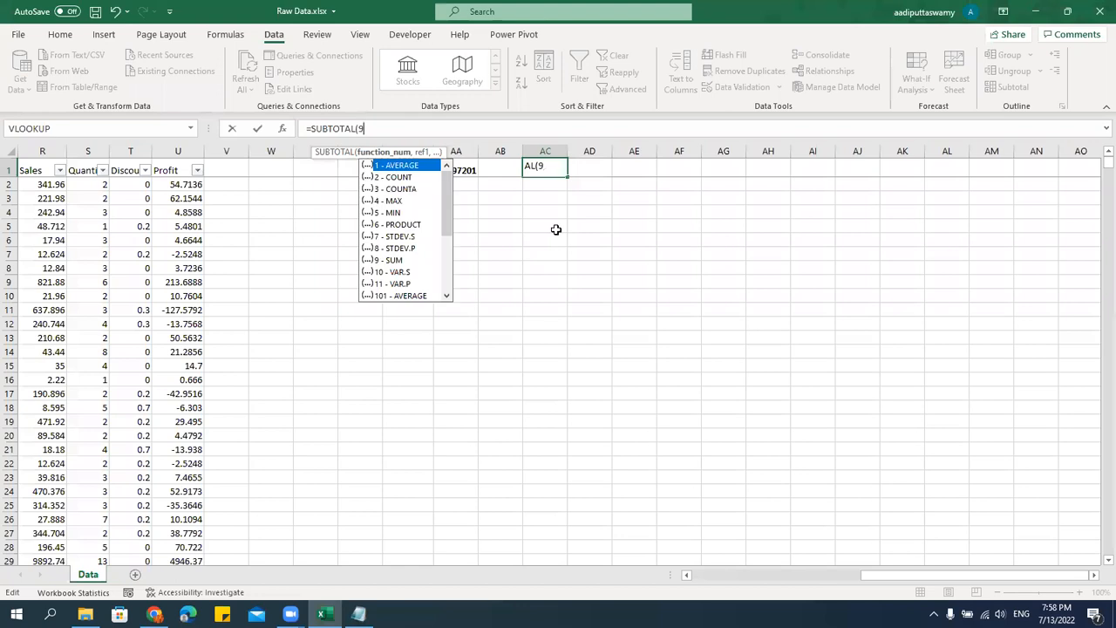
{"action": "key", "text": "Down"}
{"action": "key", "text": "Down"}
{"action": "key", "text": "Down"}
{"action": "key", "text": "Down"}
{"action": "key", "text": "Down"}
{"action": "key", "text": "Down"}
{"action": "key", "text": "Down"}
{"action": "key", "text": "Down"}
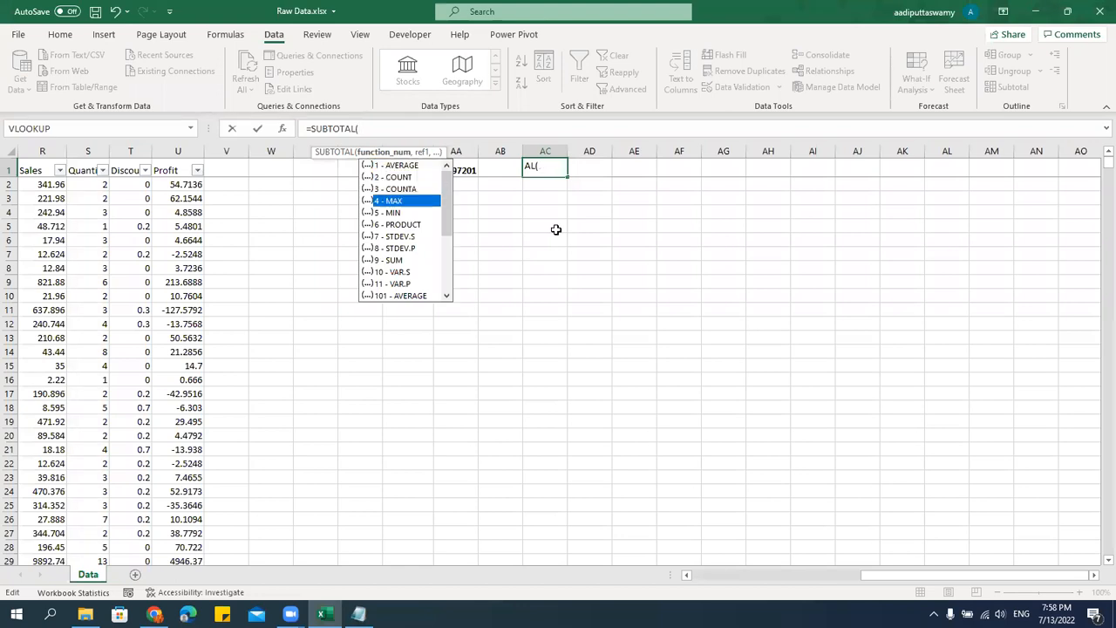
{"action": "key", "text": "Tab"}
{"action": "type", "text": ","}
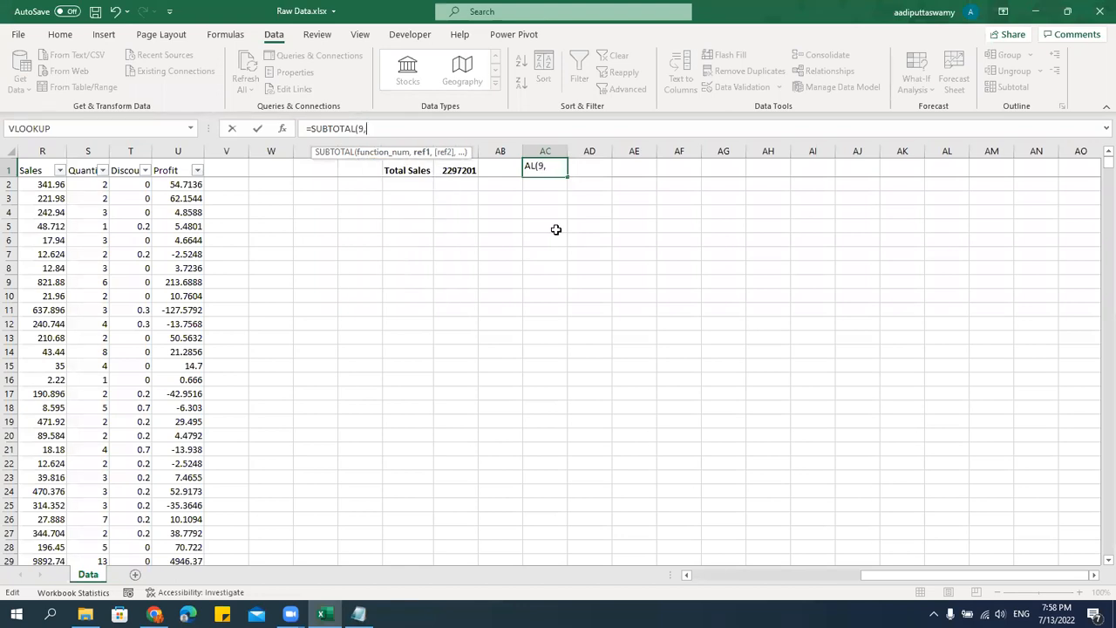
Reselect the Sales values R2:R9995 as the SUBTOTAL reference and enter the formula in AC1.
{"action": "left_click", "coordinate": [44, 169]}
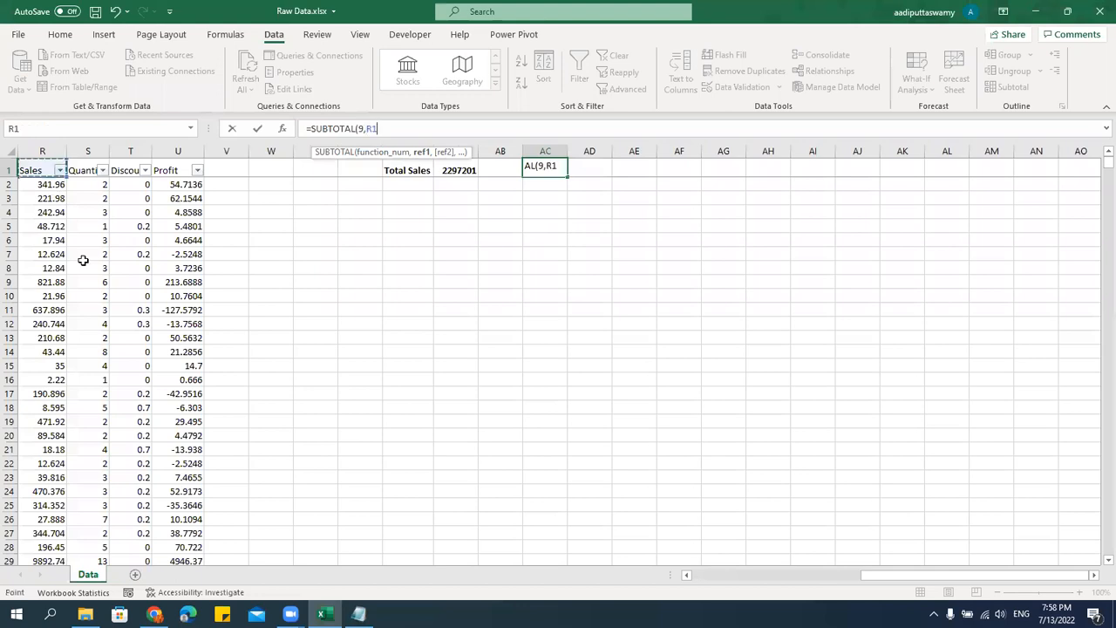
{"action": "key", "text": "Left"}
{"action": "key", "text": "Right"}
{"action": "key", "text": "Right"}
{"action": "key", "text": "Down"}
{"action": "key", "text": "Left"}
{"action": "key", "text": "Up"}
{"action": "key", "text": "Down"}
{"action": "key", "text": "ctrl+shift+Down"}
{"action": "key", "text": "shift+Down"}
{"action": "key", "text": "shift+Down"}
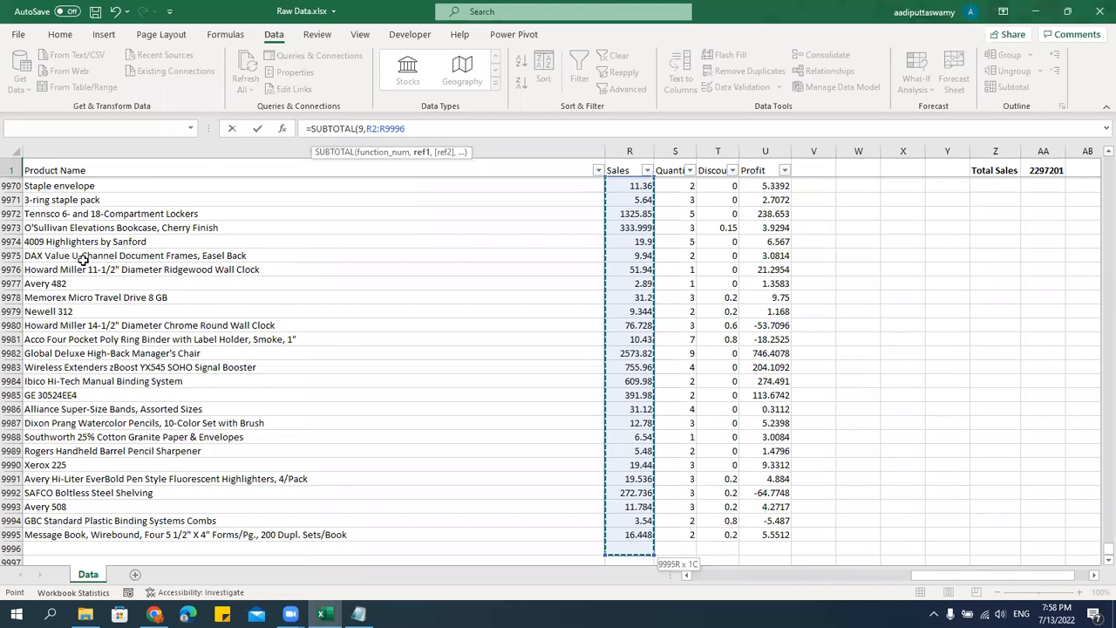
{"action": "key", "text": "shift+Up"}
{"action": "key", "text": "shift+Up"}
{"action": "key", "text": "ctrl+Return"}
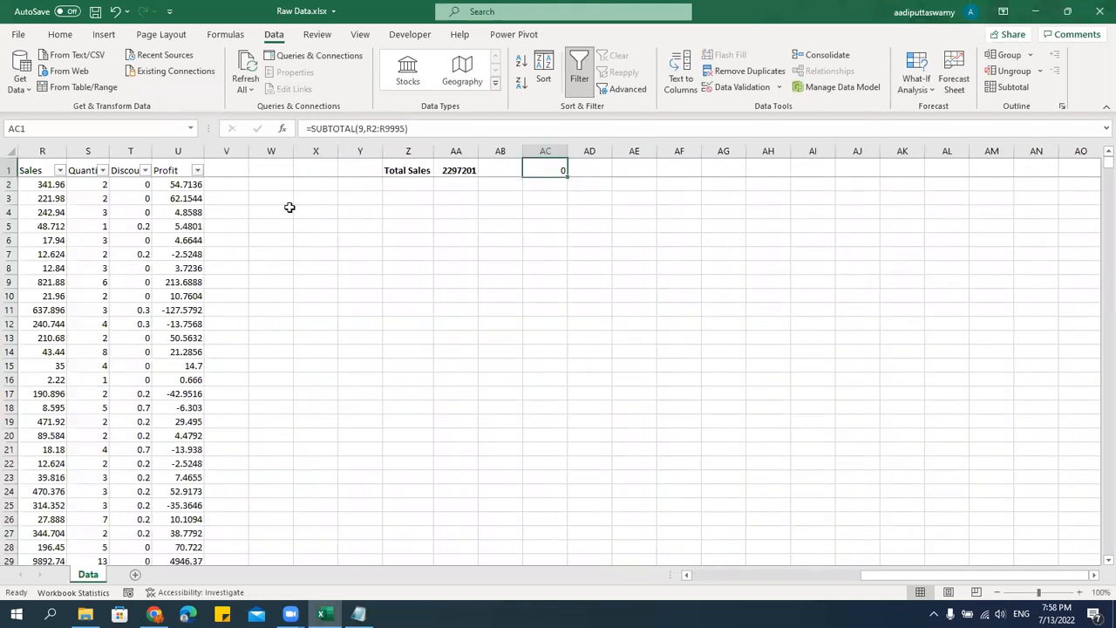
Shorten the SUBTOTAL reference in AC1 to R2:R100.
{"action": "left_click", "coordinate": [482, 200]}
{"action": "double_click", "coordinate": [551, 169]}
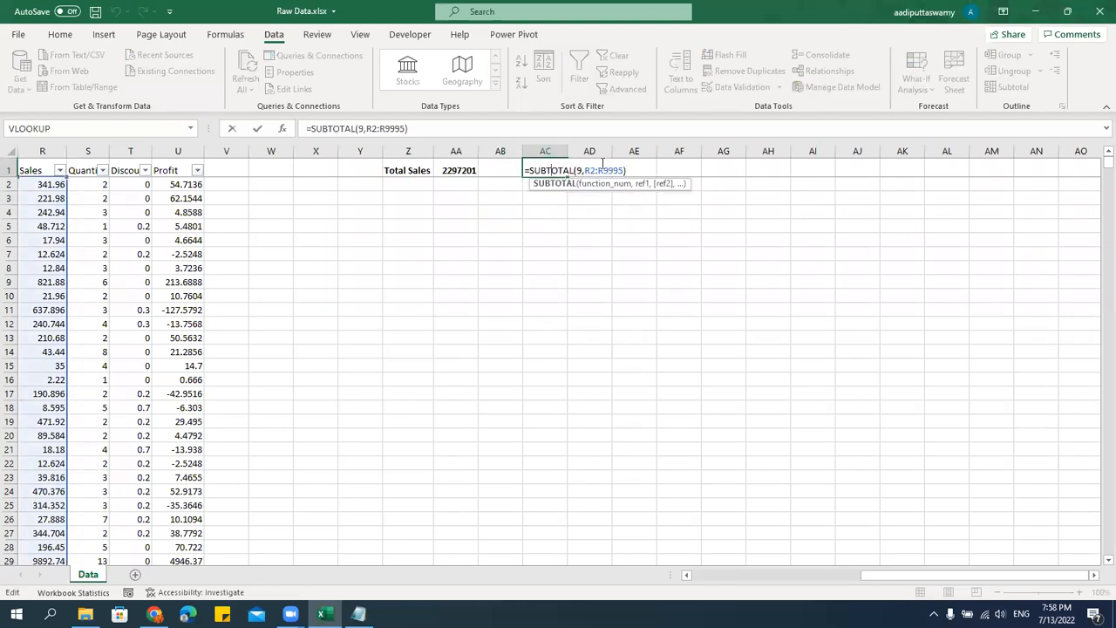
{"action": "double_click", "coordinate": [613, 170]}
{"action": "type", "text": "R100"}
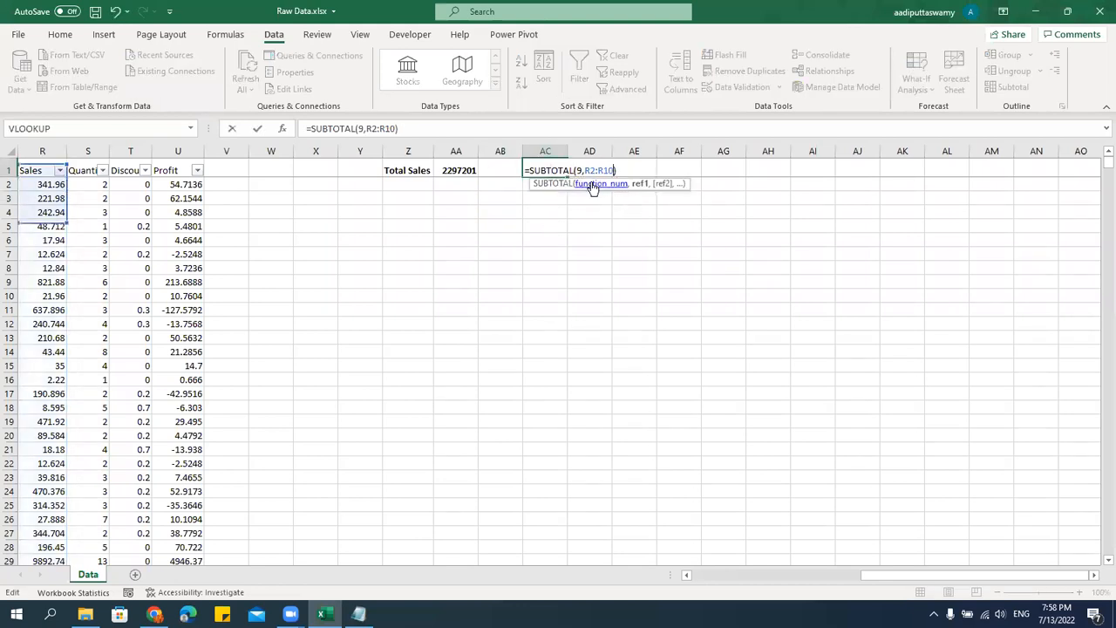
{"action": "key", "text": "ctrl+Return"}
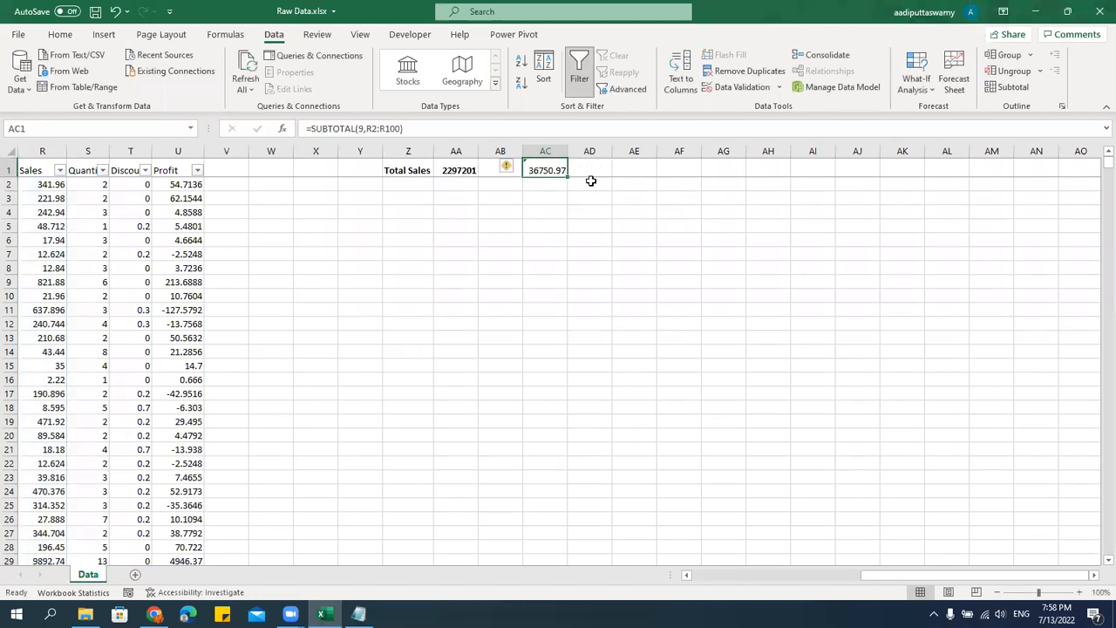
Filter the Region column to show only East.
{"action": "left_click", "coordinate": [129, 198]}
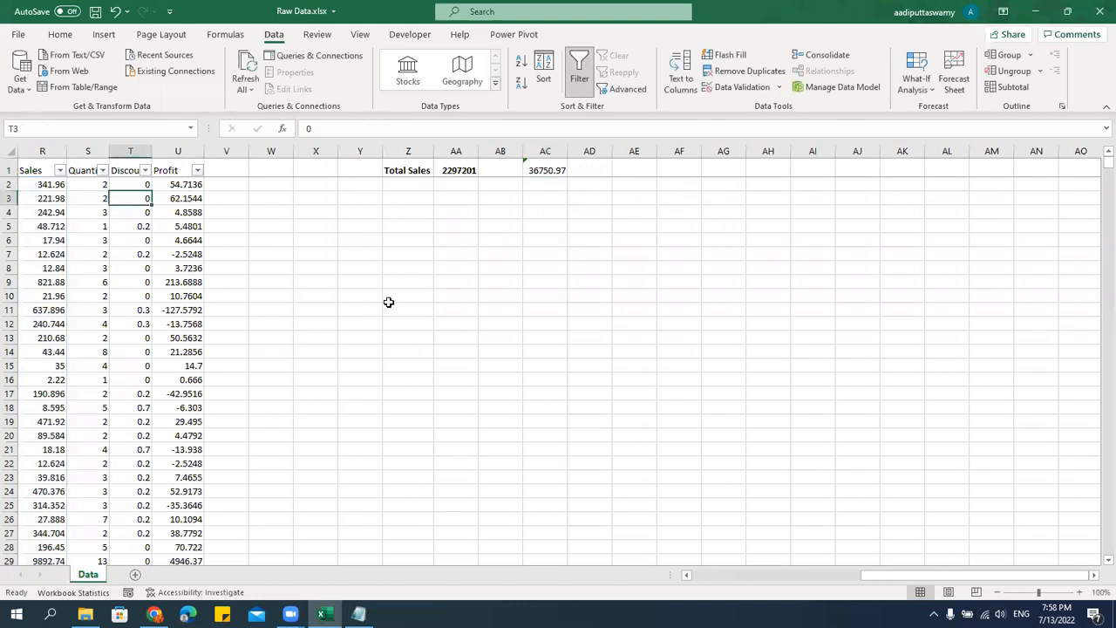
{"action": "key", "text": "Up"}
{"action": "key", "text": "Left"}
{"action": "key", "text": "Left"}
{"action": "key", "text": "Up"}
{"action": "key", "text": "ctrl+Left"}
{"action": "key", "text": "Right"}
{"action": "key", "text": "Right"}
{"action": "key", "text": "Right"}
{"action": "key", "text": "Right"}
{"action": "key", "text": "Right"}
{"action": "key", "text": "Right"}
{"action": "key", "text": "Right"}
{"action": "key", "text": "Right"}
{"action": "key", "text": "Right"}
{"action": "key", "text": "Right"}
{"action": "key", "text": "Right"}
{"action": "key", "text": "Right"}
{"action": "key", "text": "Right"}
{"action": "key", "text": "Right"}
{"action": "key", "text": "Right"}
{"action": "key", "text": "Right"}
{"action": "key", "text": "Right"}
{"action": "key", "text": "Right"}
{"action": "key", "text": "Right"}
{"action": "key", "text": "Right"}
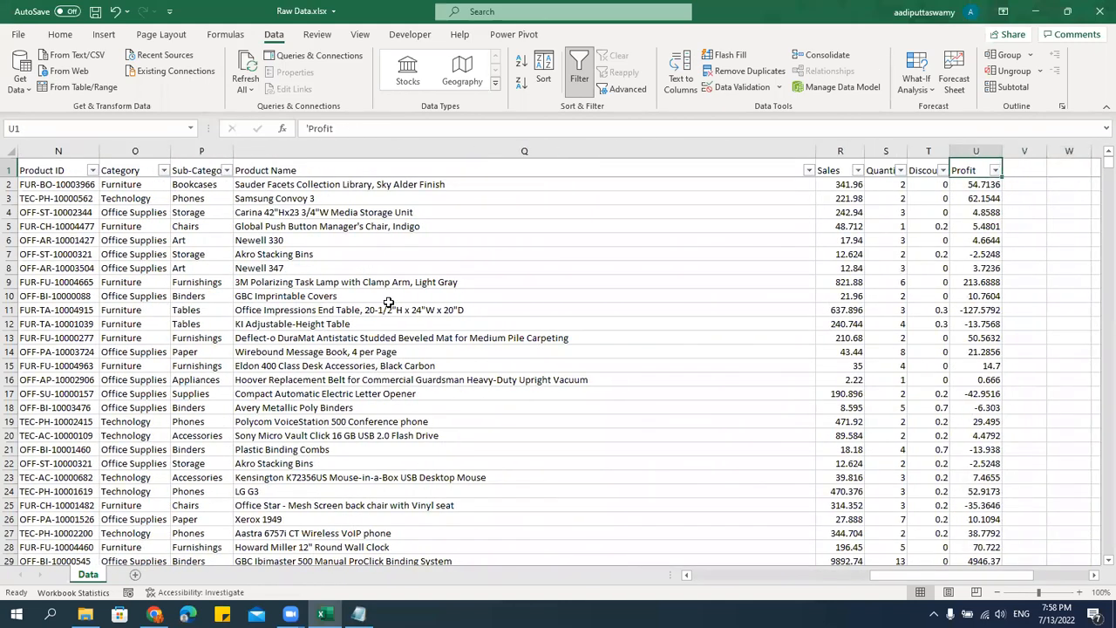
{"action": "key", "text": "ctrl+Left"}
{"action": "key", "text": "Right"}
{"action": "key", "text": "Right"}
{"action": "key", "text": "Right"}
{"action": "key", "text": "Right"}
{"action": "key", "text": "Right"}
{"action": "key", "text": "Right"}
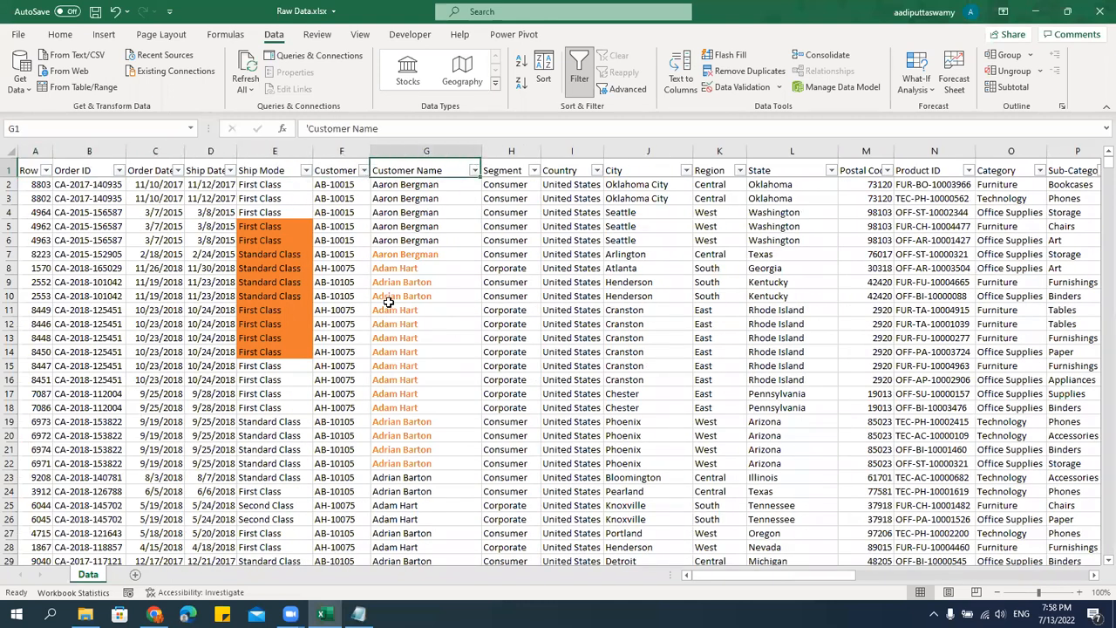
{"action": "key", "text": "Right"}
{"action": "key", "text": "Right"}
{"action": "key", "text": "Right"}
{"action": "left_click", "coordinate": [831, 170]}
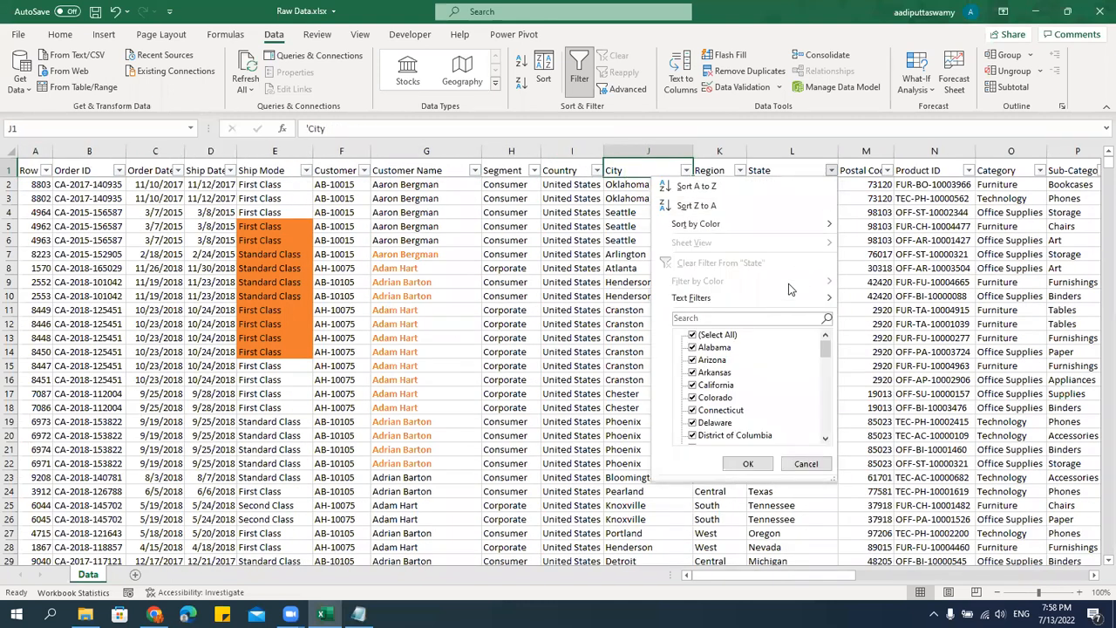
{"action": "key", "text": "Escape"}
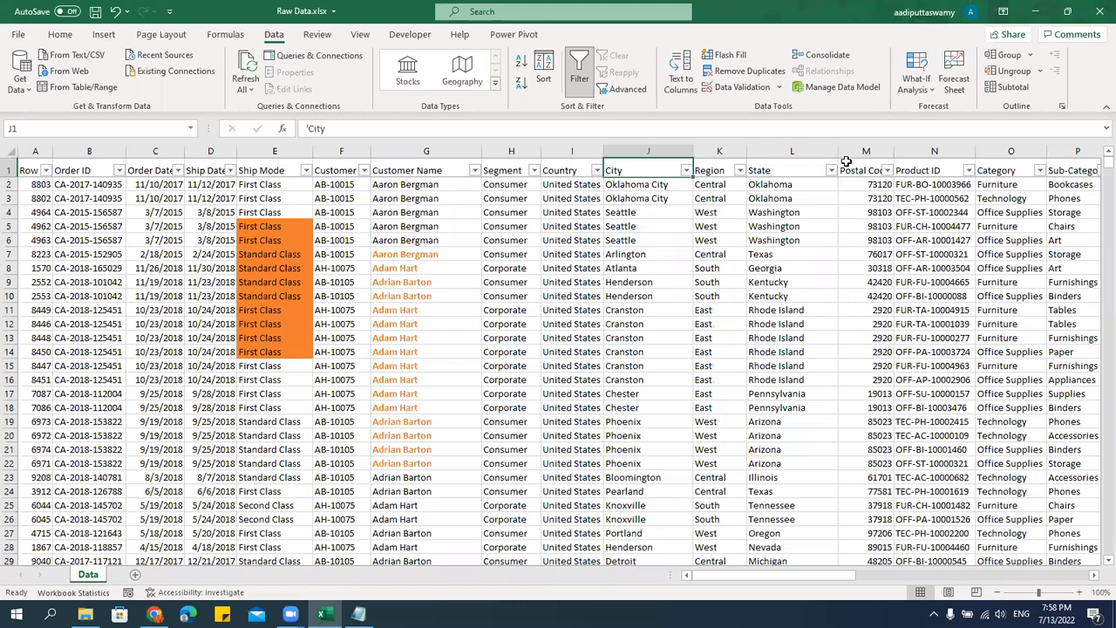
{"action": "key", "text": "Right"}
{"action": "key", "text": "Right"}
{"action": "key", "text": "Right"}
{"action": "key", "text": "Left"}
{"action": "key", "text": "Left"}
{"action": "key", "text": "Left"}
{"action": "left_click", "coordinate": [739, 170]}
{"action": "left_click", "coordinate": [612, 335]}
{"action": "left_click", "coordinate": [612, 359]}
{"action": "left_click", "coordinate": [646, 464]}
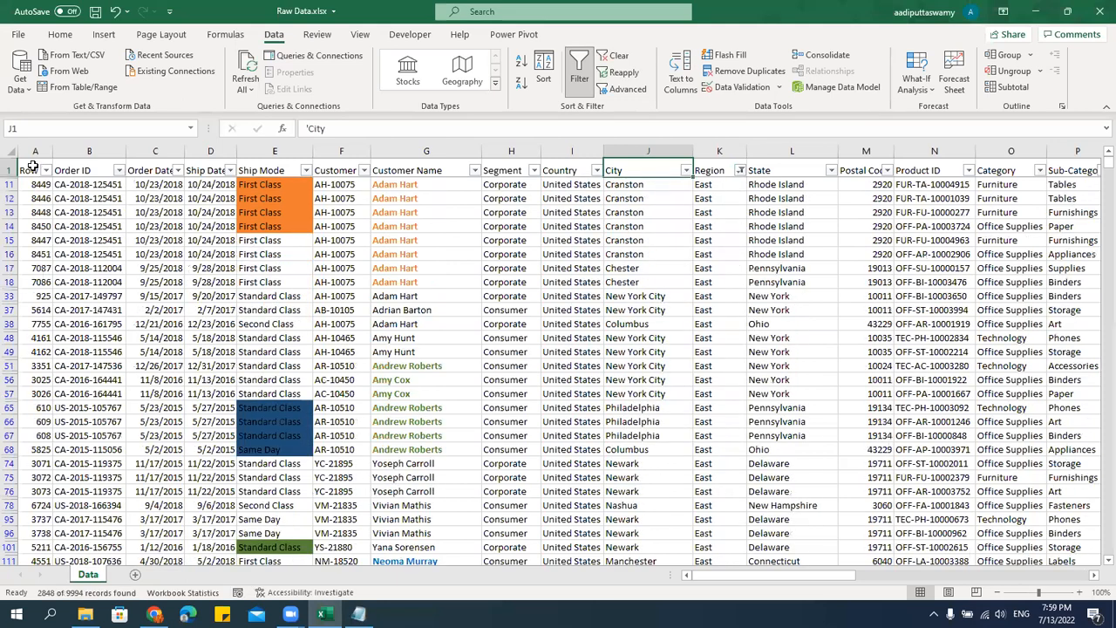
Check the Total Sales SUM in AA1 against the SUBTOTAL in AC1 with the East region filter applied.
{"action": "left_click", "coordinate": [31, 168]}
{"action": "key", "text": "ctrl+shift+Right"}
{"action": "key", "text": "ctrl+shift+Right"}
{"action": "key", "text": "ctrl+shift+Right"}
{"action": "key", "text": "ctrl+shift+Right"}
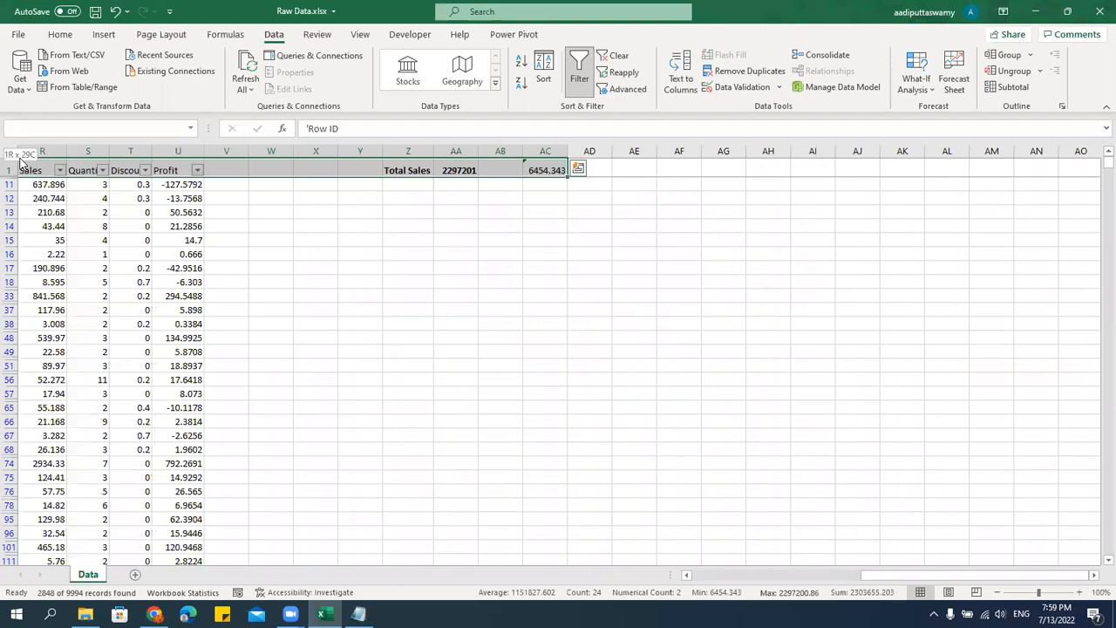
{"action": "key", "text": "ctrl+shift+Down"}
{"action": "key", "text": "Up"}
{"action": "key", "text": "Right"}
{"action": "key", "text": "ctrl+Right"}
{"action": "key", "text": "Right"}
{"action": "key", "text": "Right"}
{"action": "key", "text": "Right"}
{"action": "key", "text": "Right"}
{"action": "key", "text": "Right"}
{"action": "key", "text": "Right"}
{"action": "key", "text": "Right"}
{"action": "key", "text": "Right"}
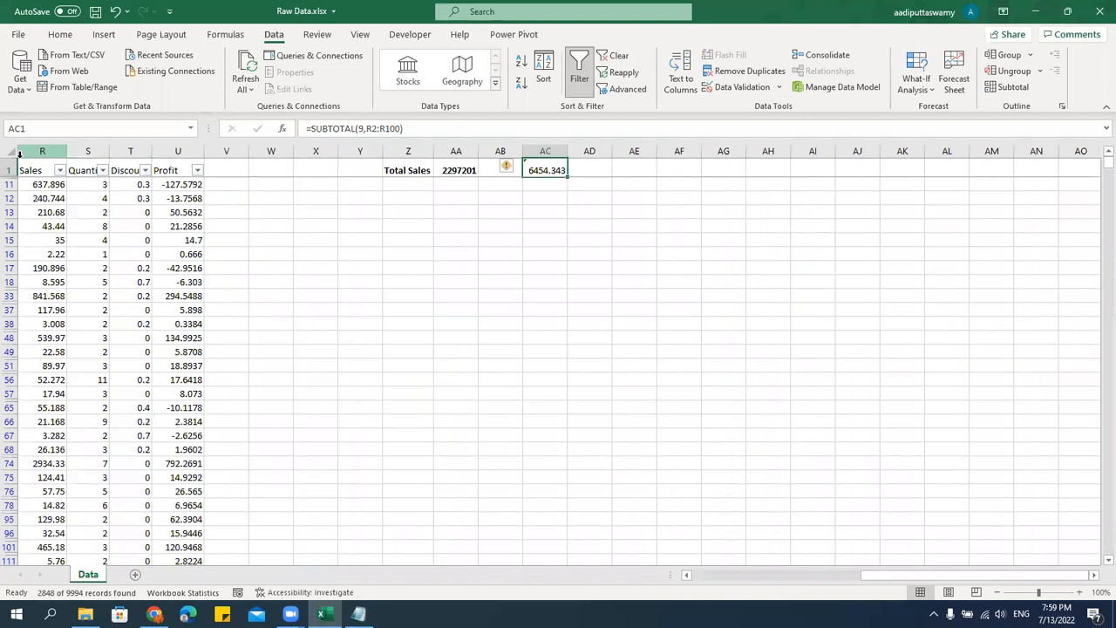
Extend the SUBTOTAL reference in AC1 to R2:R10000.
{"action": "left_click", "coordinate": [399, 129]}
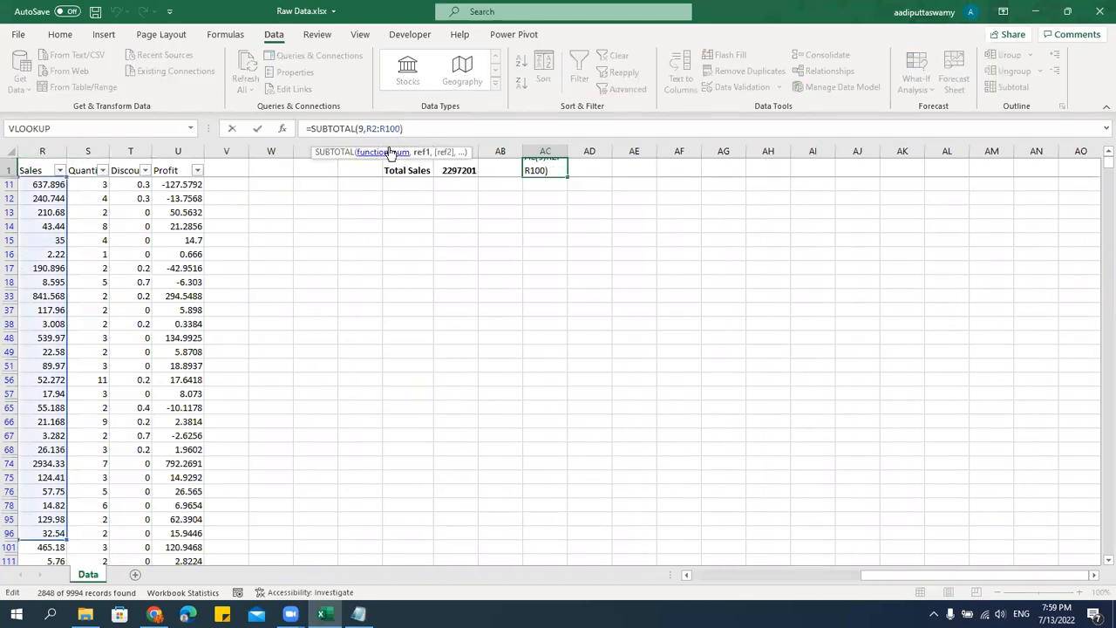
{"action": "type", "text": "00"}
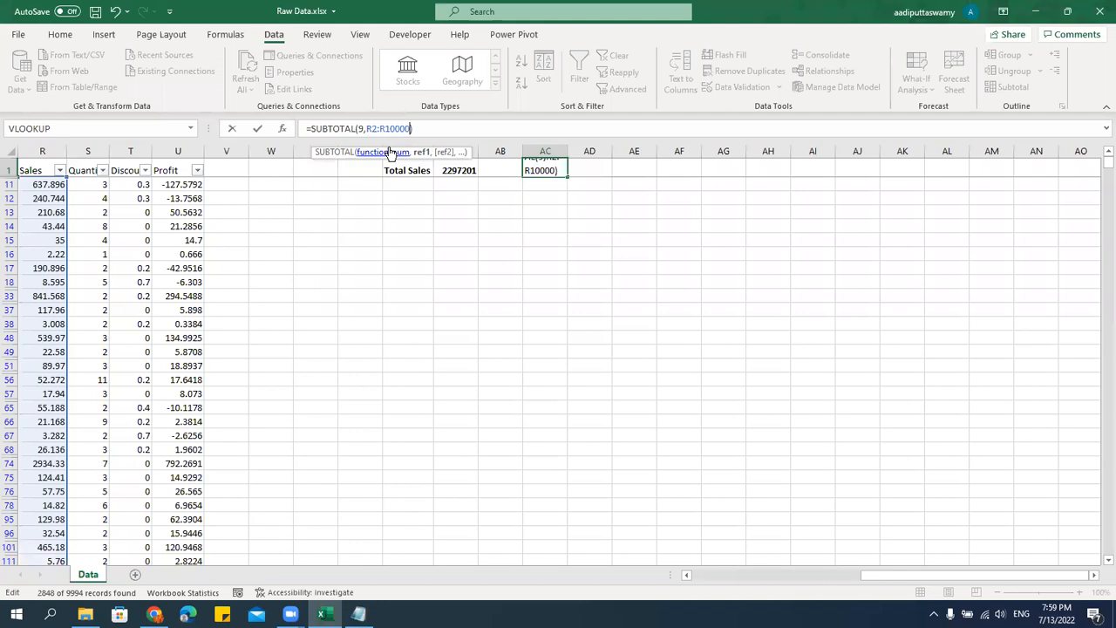
{"action": "key", "text": "ctrl+Return"}
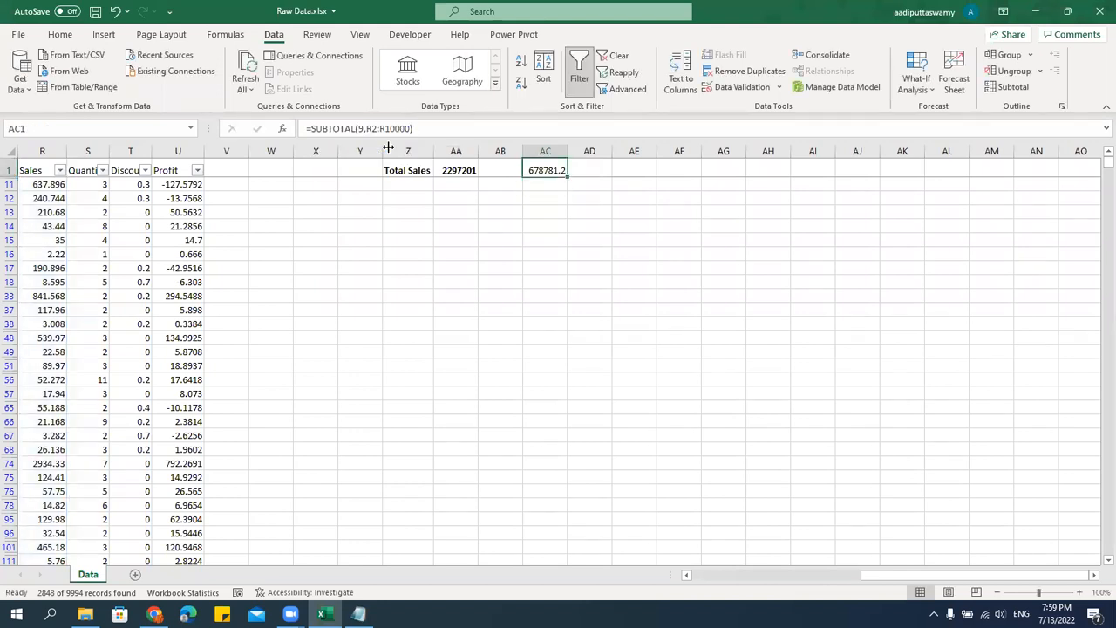
Change the Region filter to show only Central.
{"action": "key", "text": "Left"}
{"action": "key", "text": "Right"}
{"action": "key", "text": "ctrl+Left"}
{"action": "key", "text": "ctrl+Left"}
{"action": "key", "text": "ctrl+Left"}
{"action": "key", "text": "ctrl+Left"}
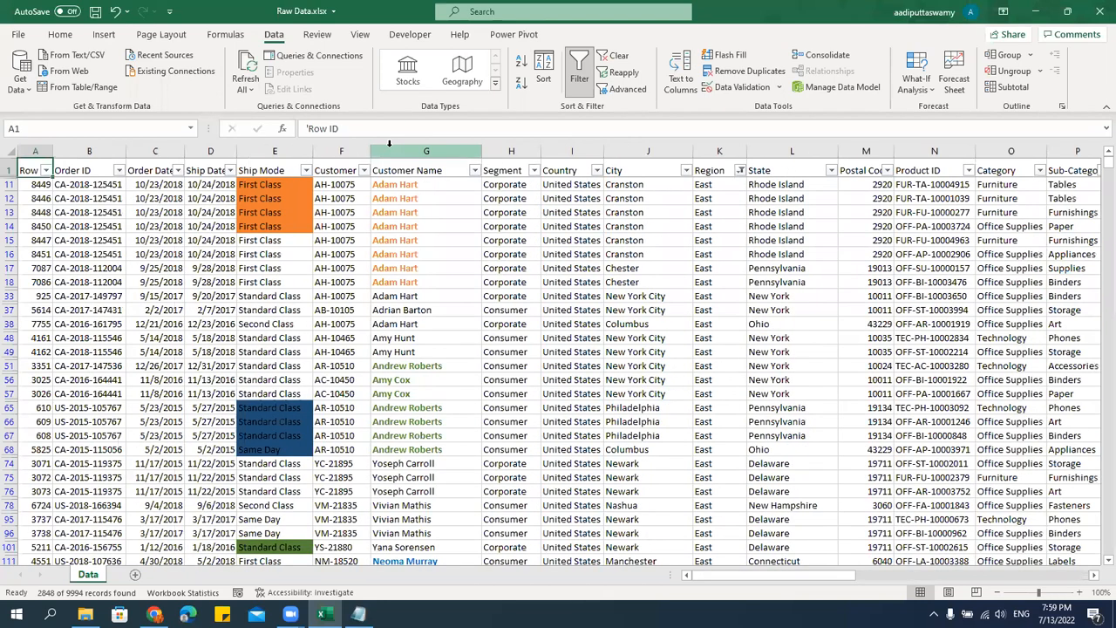
{"action": "left_click", "coordinate": [843, 257]}
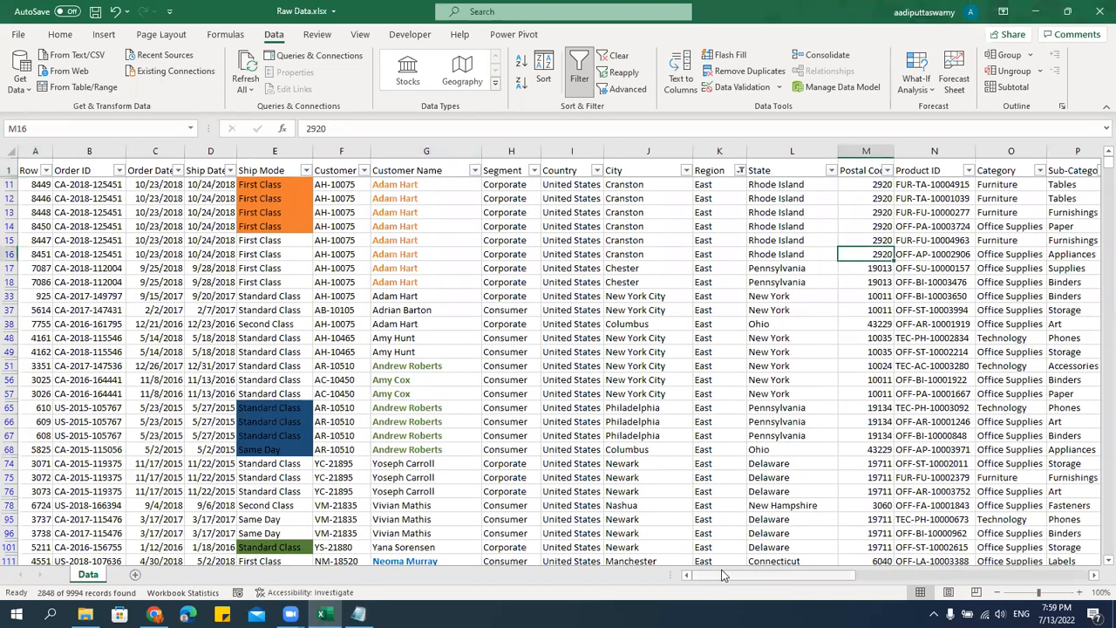
{"action": "left_click", "coordinate": [740, 170]}
{"action": "left_click", "coordinate": [625, 338]}
{"action": "left_click", "coordinate": [620, 339]}
{"action": "left_click", "coordinate": [619, 347]}
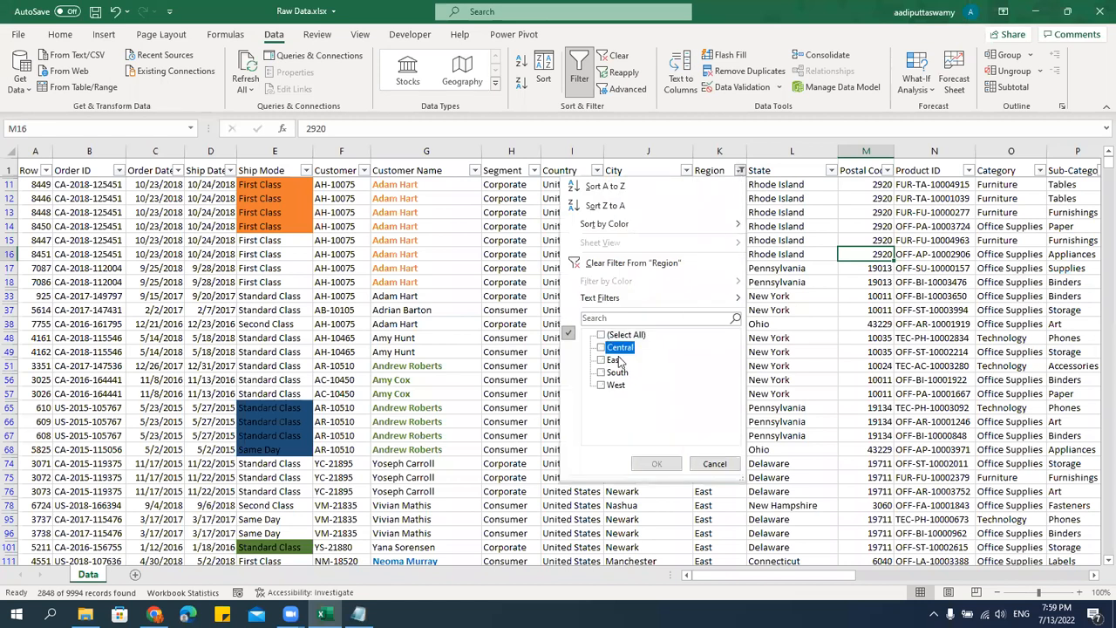
{"action": "left_click", "coordinate": [654, 464]}
Compare the SUM in AA1 with the SUBTOTAL in AC1 under the Central region filter.
{"action": "left_click", "coordinate": [778, 178]}
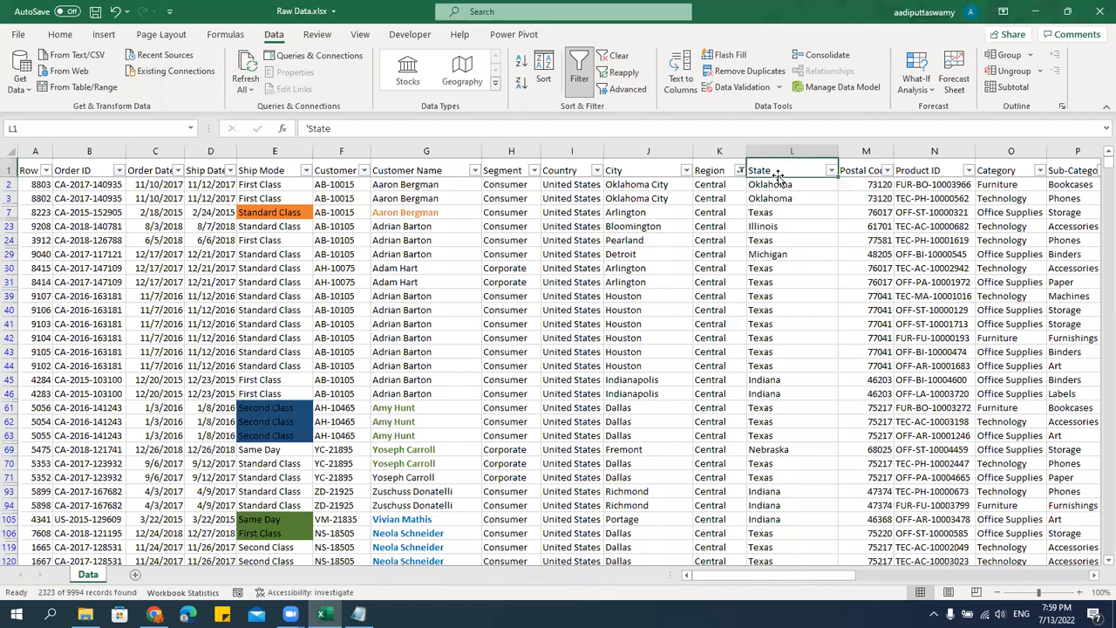
{"action": "key", "text": "Right"}
{"action": "key", "text": "Right"}
{"action": "key", "text": "Right"}
{"action": "key", "text": "Right"}
{"action": "key", "text": "Right"}
{"action": "key", "text": "Right"}
{"action": "key", "text": "Right"}
{"action": "key", "text": "Right"}
{"action": "key", "text": "Right"}
{"action": "key", "text": "Right"}
{"action": "key", "text": "Right"}
{"action": "key", "text": "Right"}
{"action": "key", "text": "Right"}
{"action": "key", "text": "Right"}
{"action": "key", "text": "Right"}
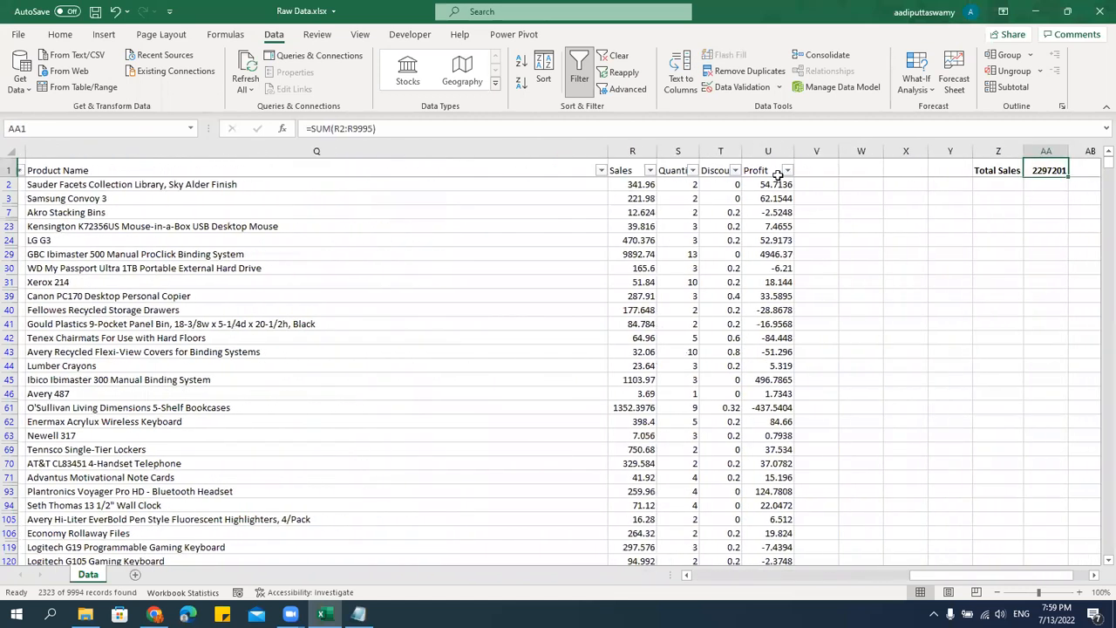
{"action": "key", "text": "Right"}
{"action": "key", "text": "Right"}
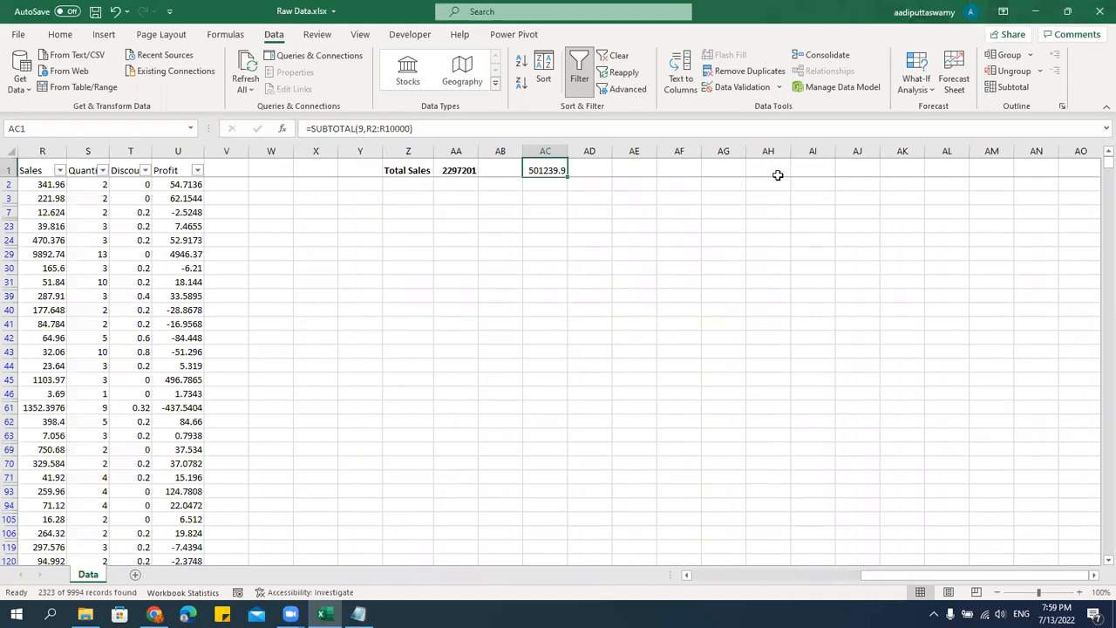
{"action": "left_click", "coordinate": [452, 170]}
{"action": "left_click_drag", "start_coordinate": [528, 184], "coordinate": [530, 176]}
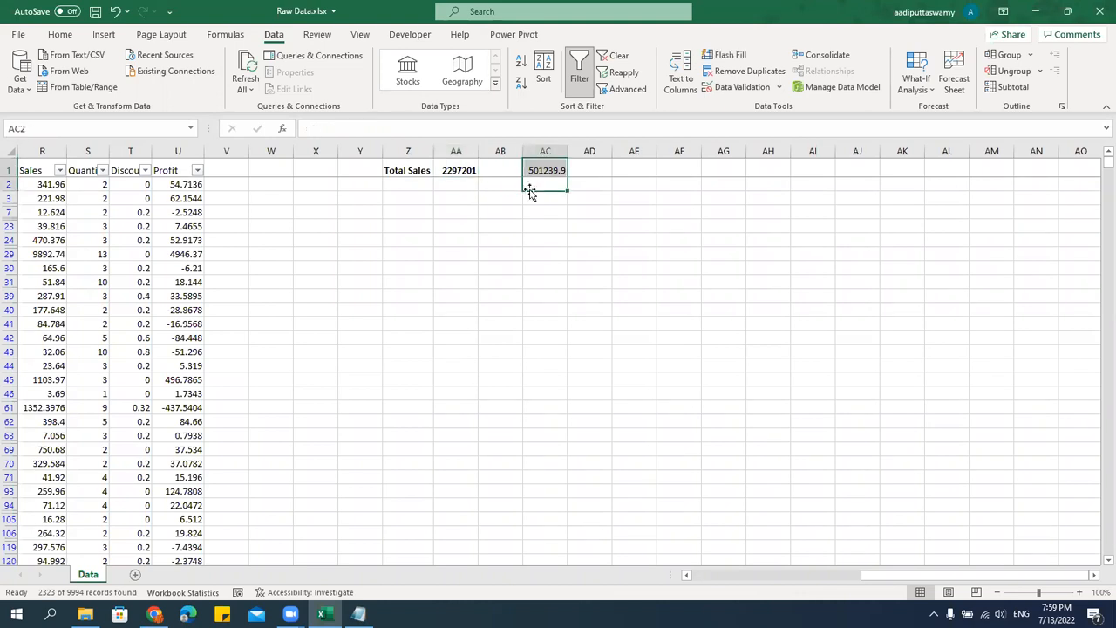
{"action": "left_click", "coordinate": [546, 171]}
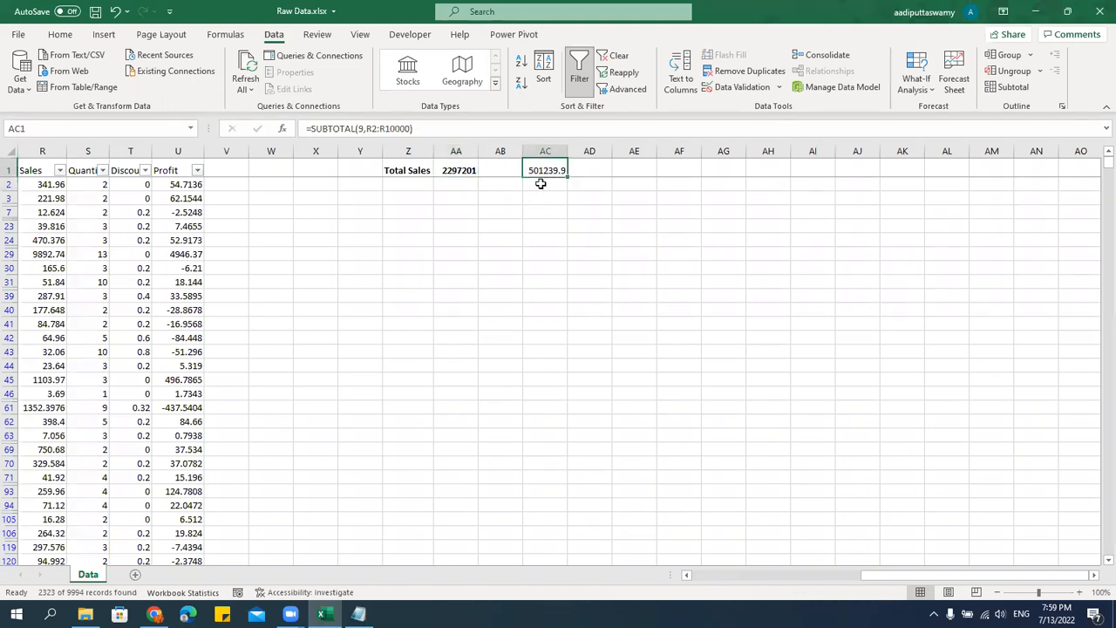
Filter the Segment column to show only Consumer, in addition to the Region filter.
{"action": "key", "text": "ctrl+Left"}
{"action": "key", "text": "ctrl+Left"}
{"action": "key", "text": "ctrl+Left"}
{"action": "key", "text": "ctrl+Left"}
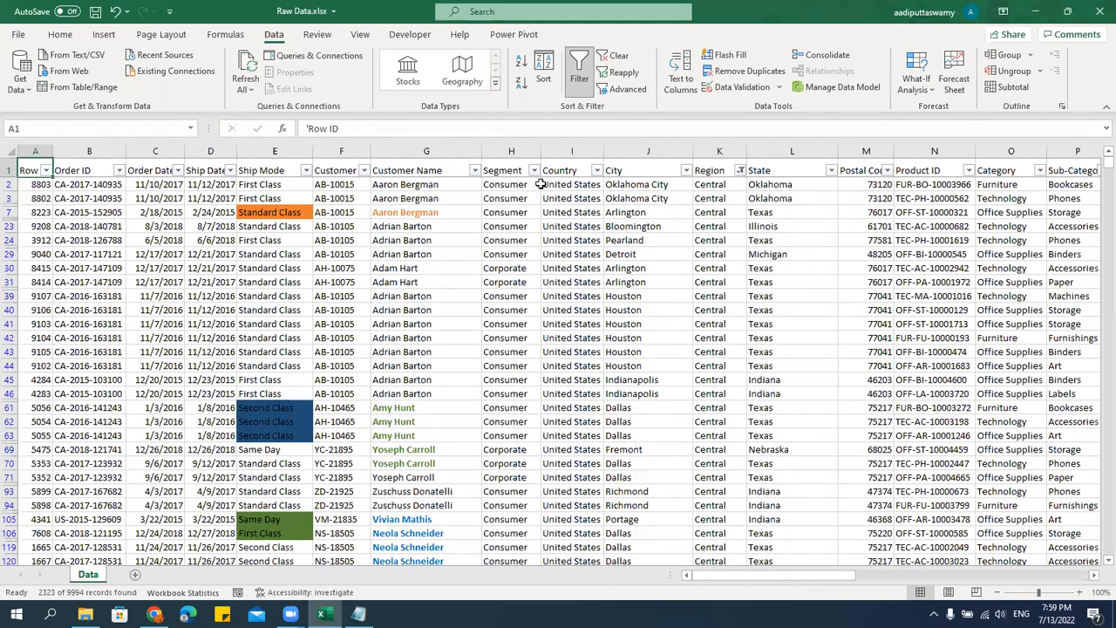
{"action": "left_click", "coordinate": [511, 193]}
{"action": "left_click", "coordinate": [534, 170]}
{"action": "left_click", "coordinate": [421, 336]}
{"action": "left_click", "coordinate": [422, 348]}
{"action": "left_click", "coordinate": [441, 465]}
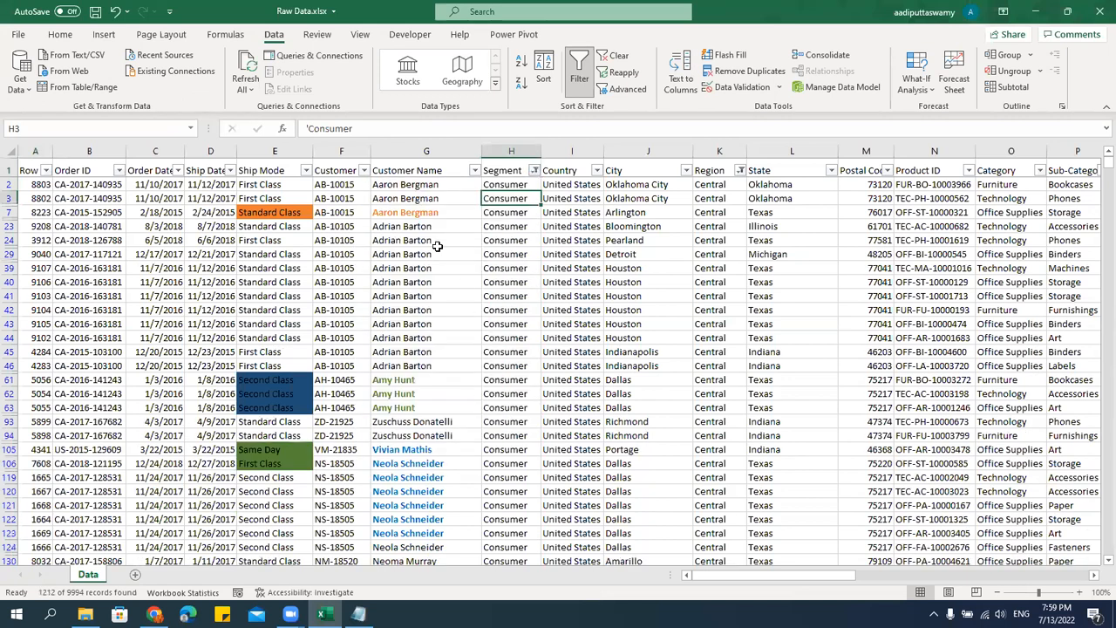
Filter the Customer Name column to show only the first customer listed, in addition to the Region and Segment filters.
{"action": "left_click", "coordinate": [474, 170]}
{"action": "left_click", "coordinate": [370, 337]}
{"action": "left_click", "coordinate": [372, 348]}
{"action": "left_click", "coordinate": [384, 467]}
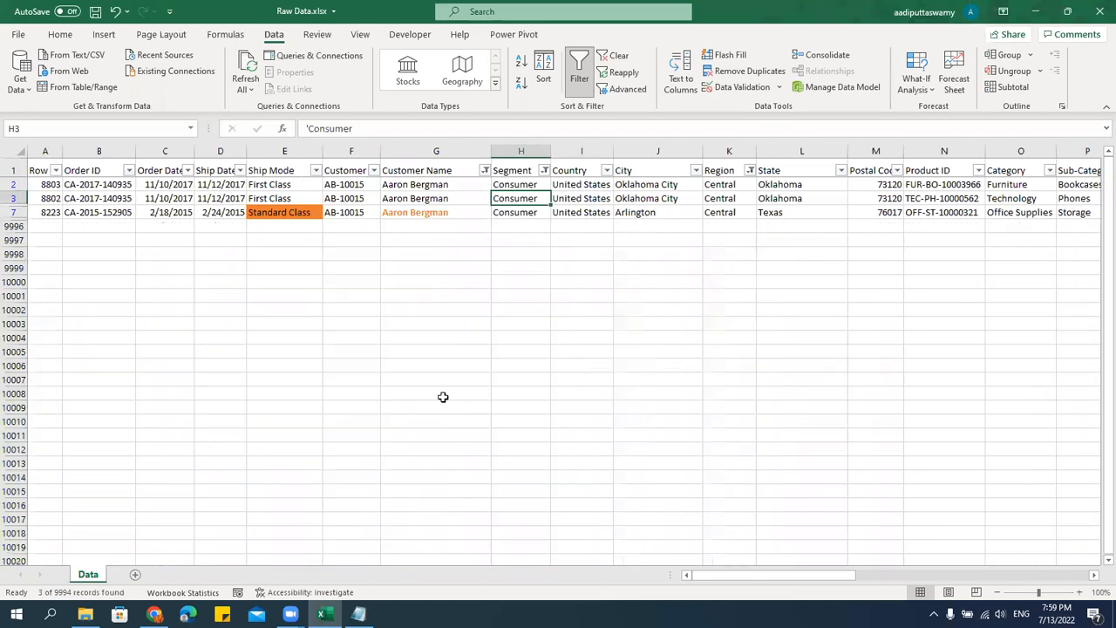
Select the three visible Sales values in column R of the filtered rows to check their sum.
{"action": "left_click", "coordinate": [443, 172]}
{"action": "key", "text": "Down"}
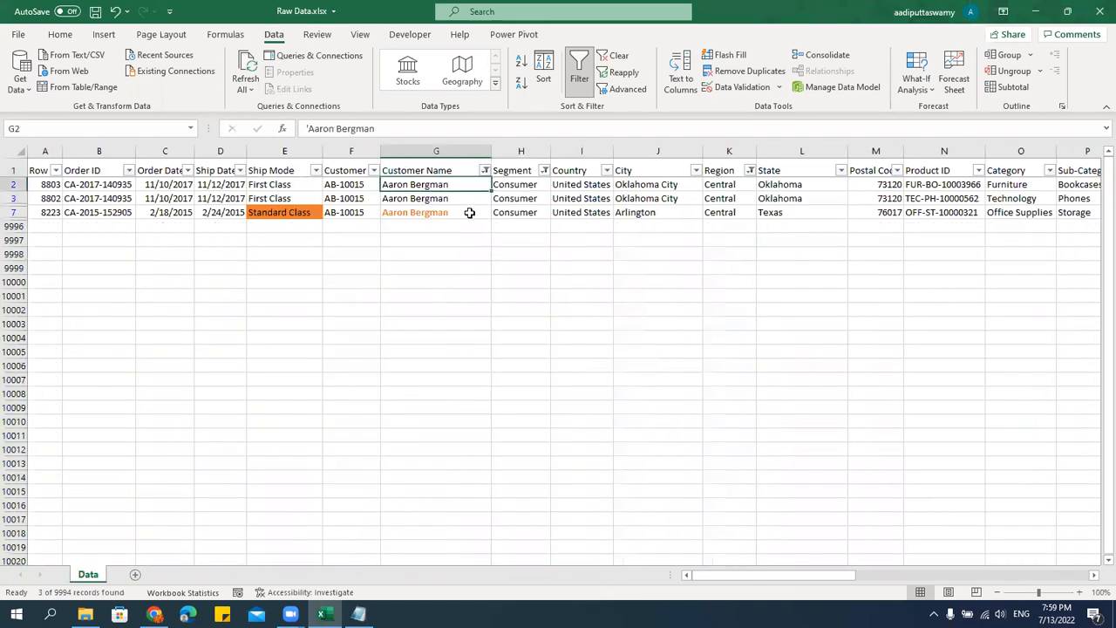
{"action": "key", "text": "Right"}
{"action": "key", "text": "Right"}
{"action": "key", "text": "Right"}
{"action": "key", "text": "Right"}
{"action": "key", "text": "Right"}
{"action": "key", "text": "Right"}
{"action": "key", "text": "Right"}
{"action": "key", "text": "Right"}
{"action": "key", "text": "Right"}
{"action": "key", "text": "Right"}
{"action": "key", "text": "Right"}
{"action": "key", "text": "Right"}
{"action": "key", "text": "Right"}
{"action": "key", "text": "Right"}
{"action": "key", "text": "Right"}
{"action": "key", "text": "Right"}
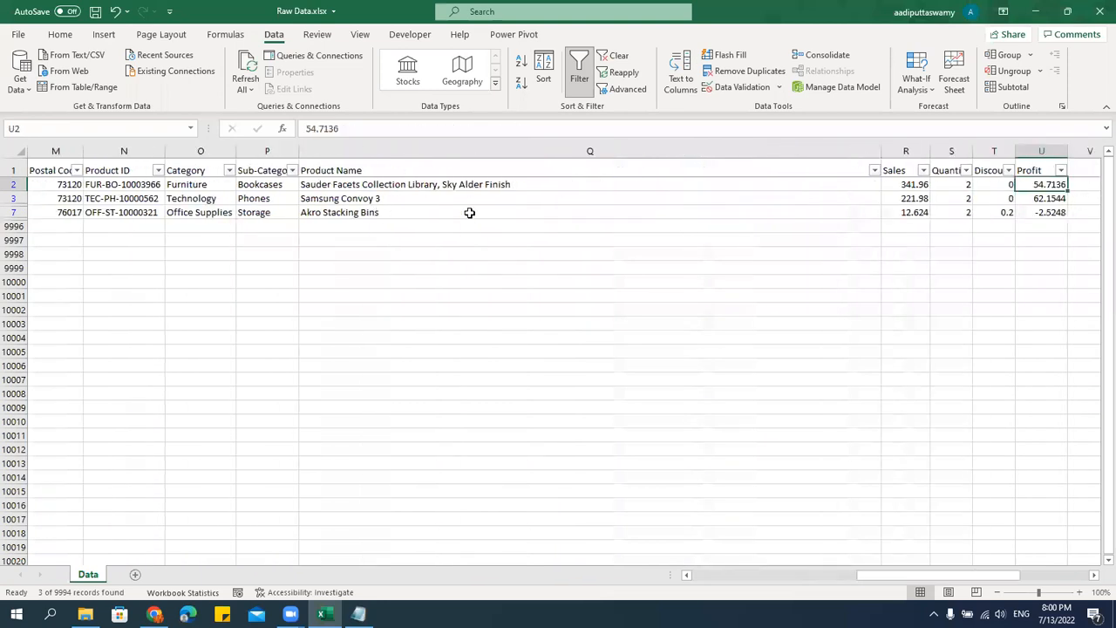
{"action": "key", "text": "Left"}
{"action": "key", "text": "Left"}
{"action": "key", "text": "Left"}
{"action": "key", "text": "Left"}
{"action": "key", "text": "Left"}
{"action": "key", "text": "shift+Down"}
{"action": "key", "text": "shift+Down"}
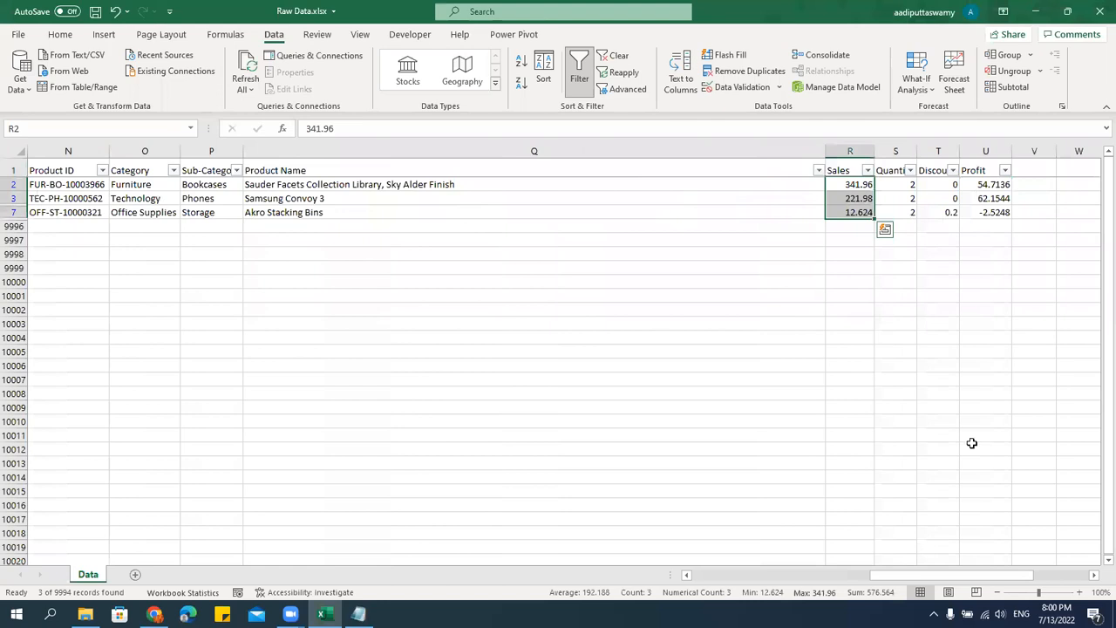
Compare the SUM in AA1 with the SUBTOTAL in AC1 under the combined Region, Segment and Customer Name filters.
{"action": "key", "text": "Right"}
{"action": "key", "text": "Right"}
{"action": "key", "text": "Right"}
{"action": "key", "text": "Right"}
{"action": "key", "text": "Right"}
{"action": "key", "text": "Right"}
{"action": "key", "text": "Right"}
{"action": "key", "text": "Right"}
{"action": "key", "text": "Right"}
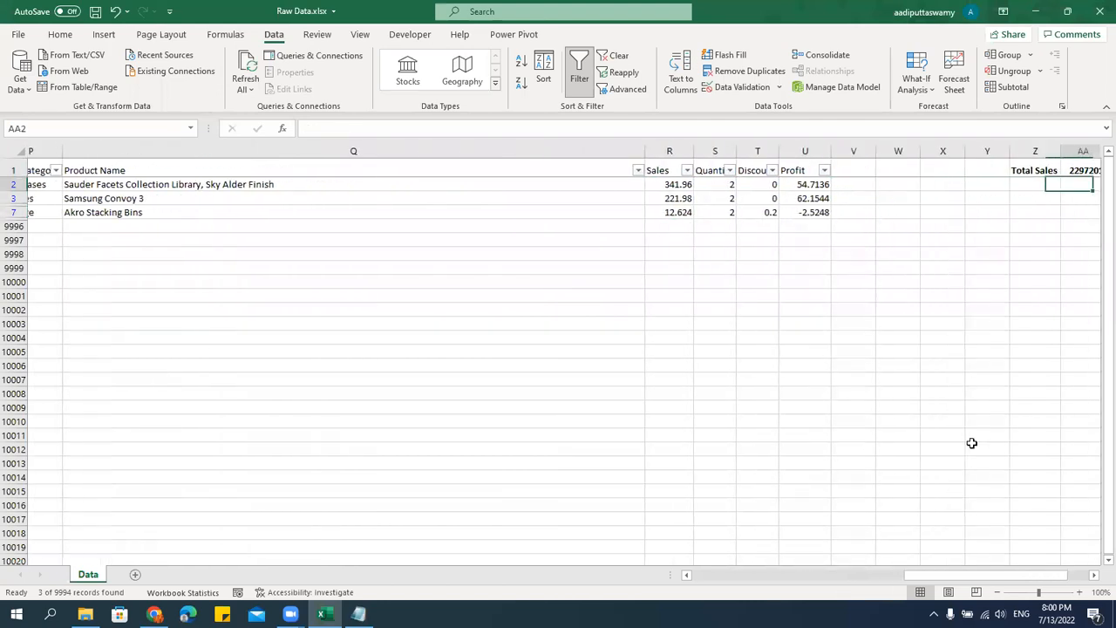
{"action": "key", "text": "Right"}
{"action": "key", "text": "Right"}
{"action": "key", "text": "Right"}
{"action": "key", "text": "Up"}
{"action": "key", "text": "Left"}
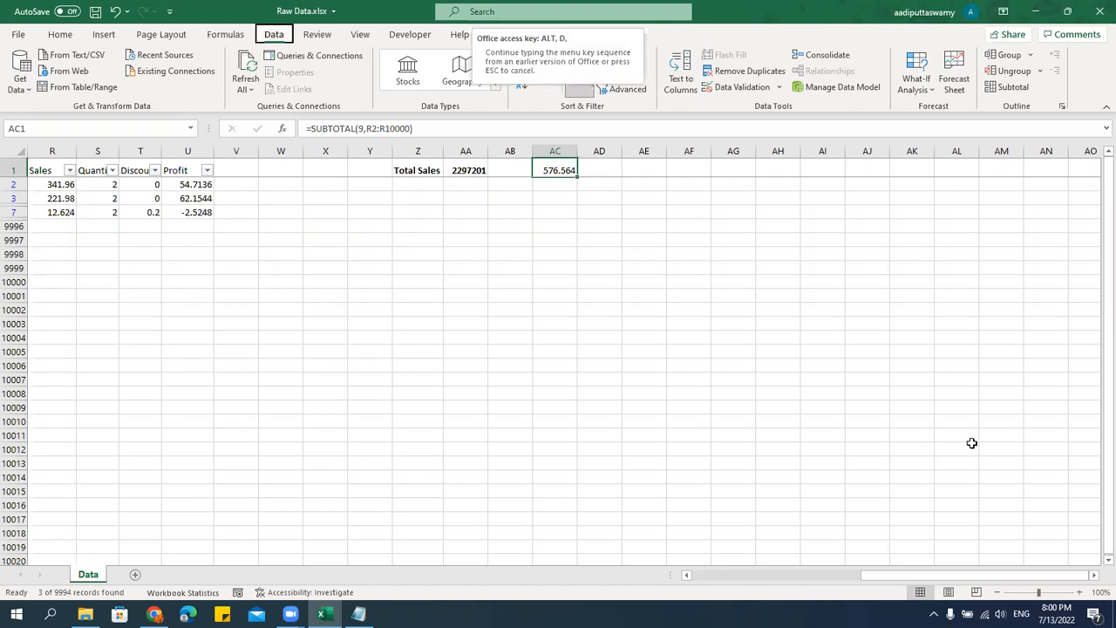
Turn off filtering on the data and select the SUBTOTAL formula in AC1.
{"action": "key", "text": "ctrl+shift+l"}
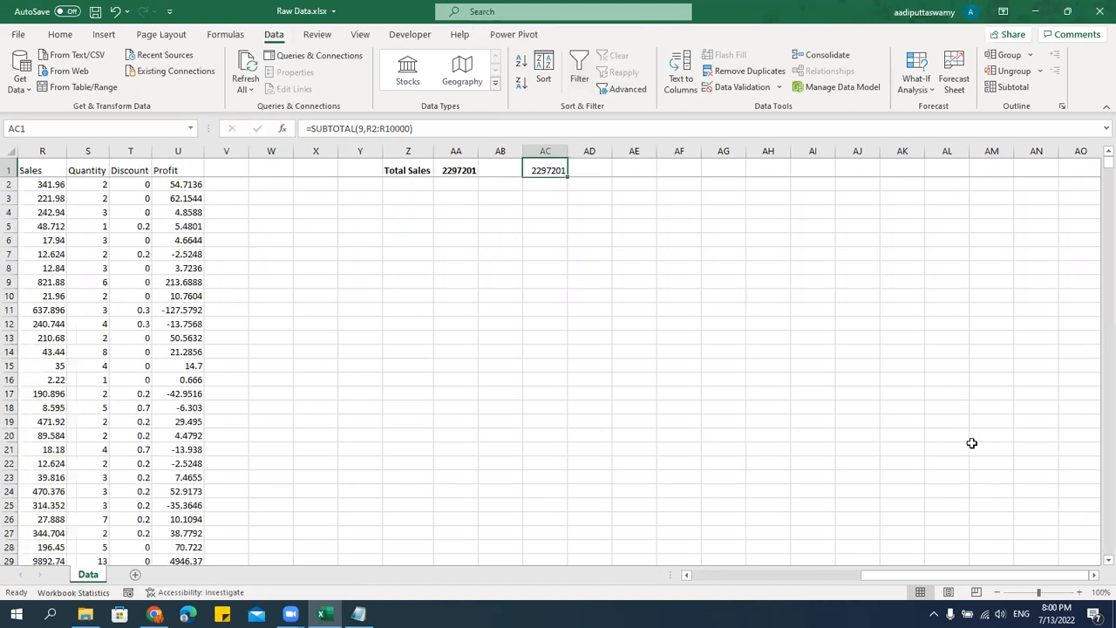
{"action": "left_click", "coordinate": [544, 215]}
{"action": "left_click", "coordinate": [561, 166]}
Switch to Notepad and review the Filter notes on the Text, Number, Date and By Colors types.
{"action": "key", "text": "alt+Tab"}
{"action": "scroll", "coordinate": [301, 299], "scroll_direction": "up", "scroll_amount": 2}
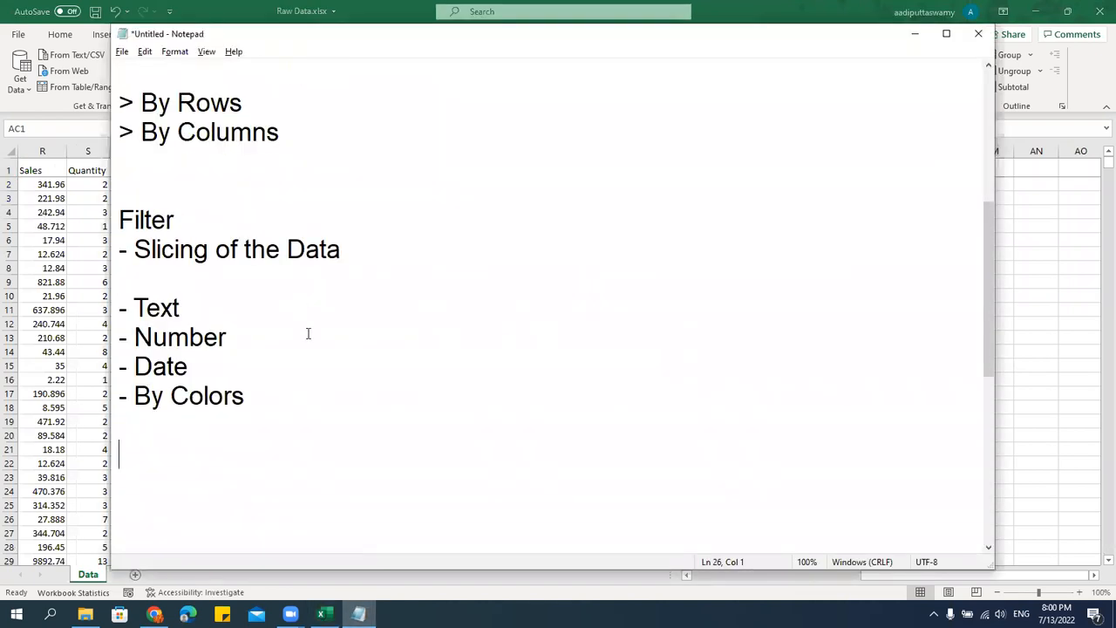
{"action": "scroll", "coordinate": [305, 336], "scroll_direction": "down", "scroll_amount": 1}
{"action": "left_click", "coordinate": [194, 229]}
{"action": "left_click", "coordinate": [229, 252]}
{"action": "left_click", "coordinate": [190, 279]}
{"action": "left_click", "coordinate": [248, 305]}
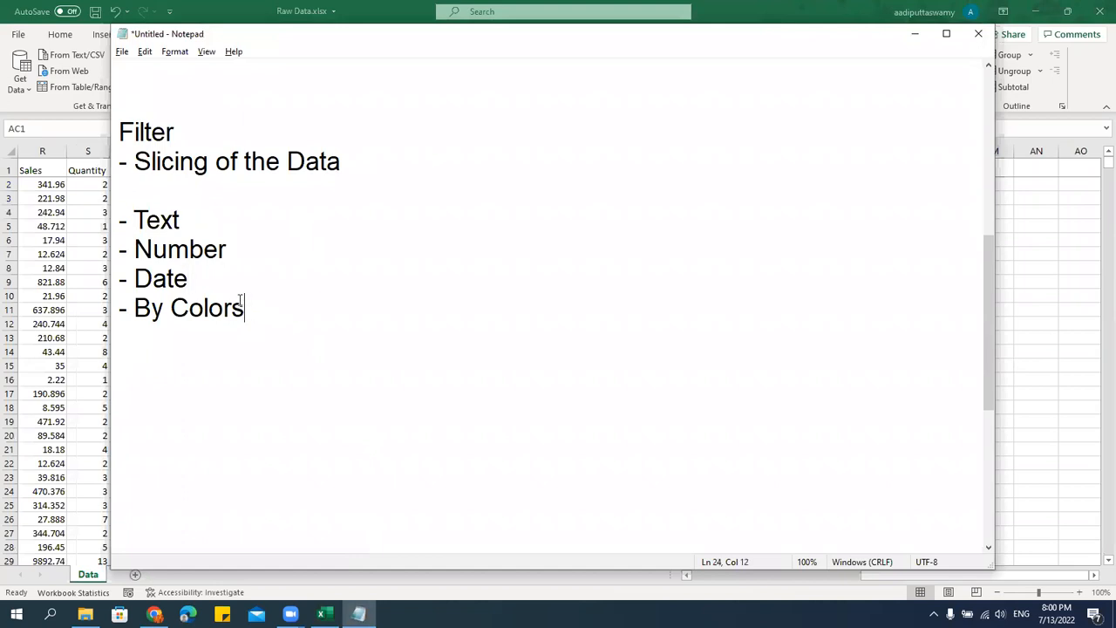
Return to the Raw Data.xlsx workbook and examine the header row and the unfiltered records below it.
{"action": "left_click", "coordinate": [87, 252]}
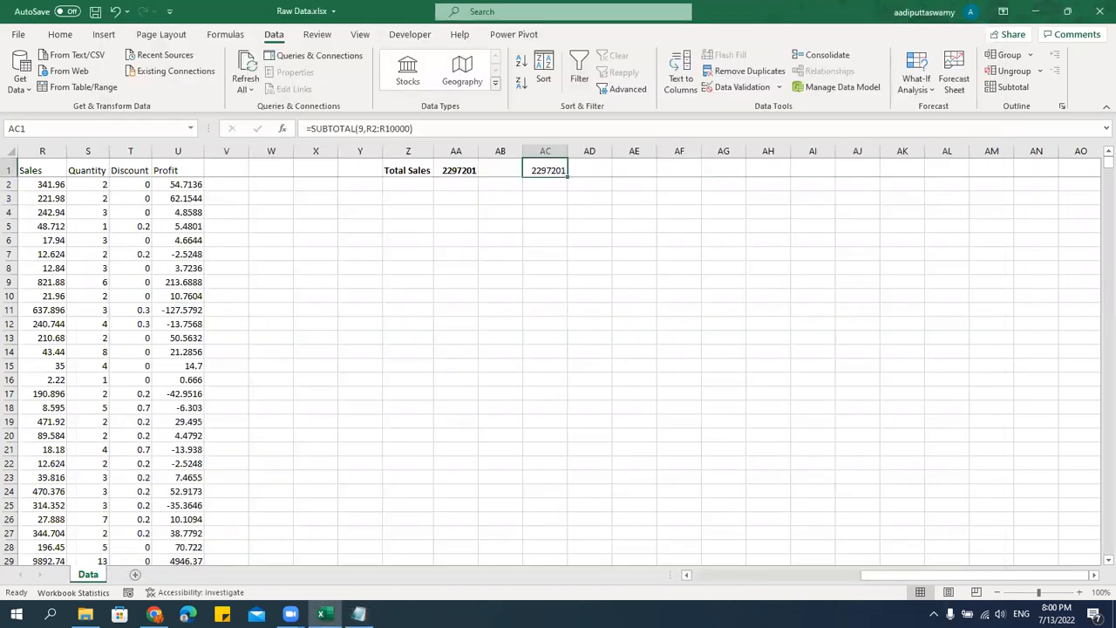
{"action": "left_click_drag", "start_coordinate": [888, 575], "coordinate": [724, 575]}
{"action": "left_click", "coordinate": [386, 309]}
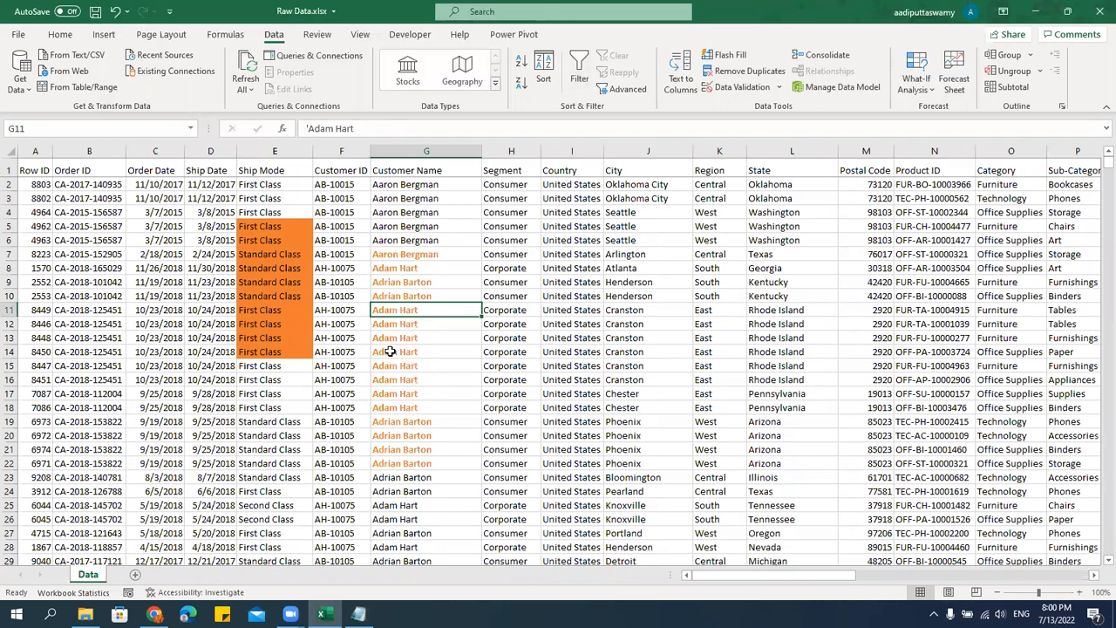
{"action": "left_click_drag", "start_coordinate": [34, 170], "coordinate": [35, 212]}
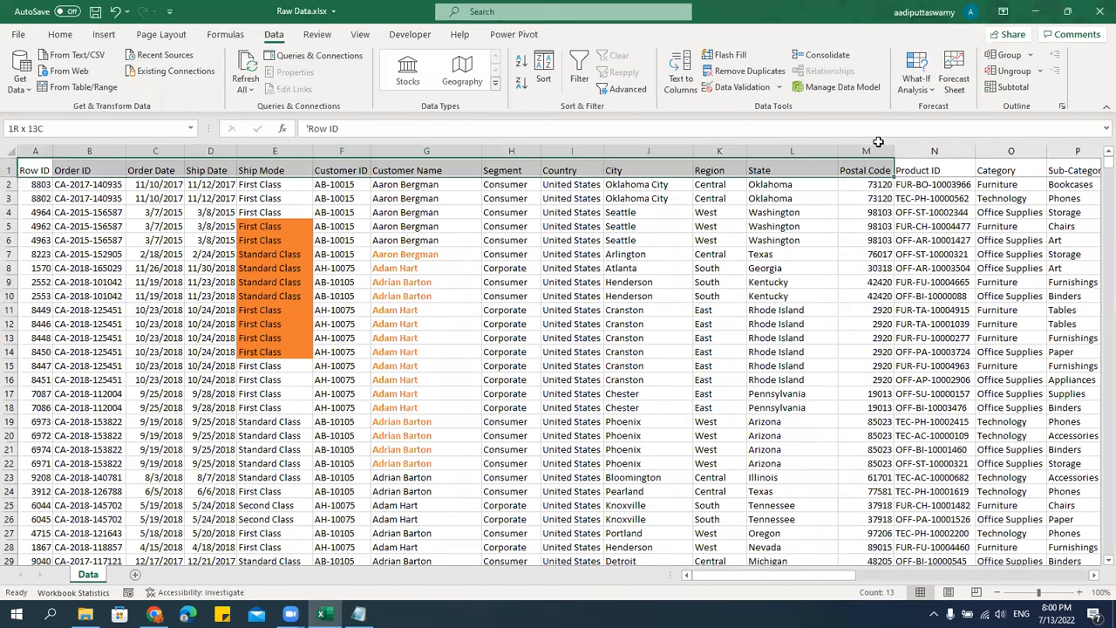
{"action": "left_click", "coordinate": [659, 339]}
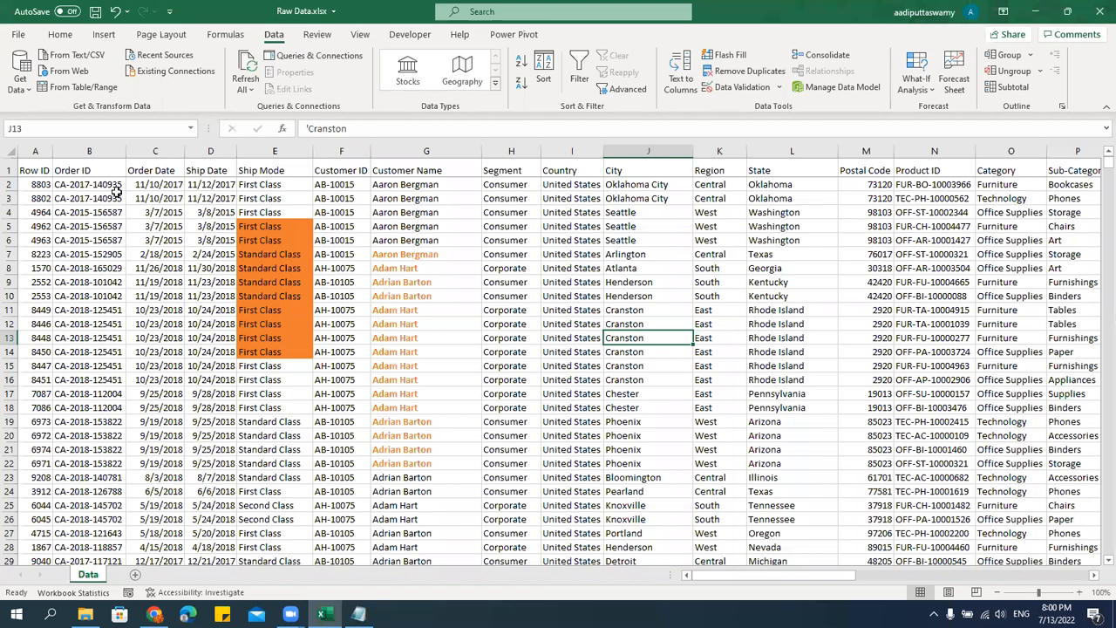
{"action": "left_click_drag", "start_coordinate": [112, 189], "coordinate": [114, 423]}
{"action": "left_click", "coordinate": [318, 408]}
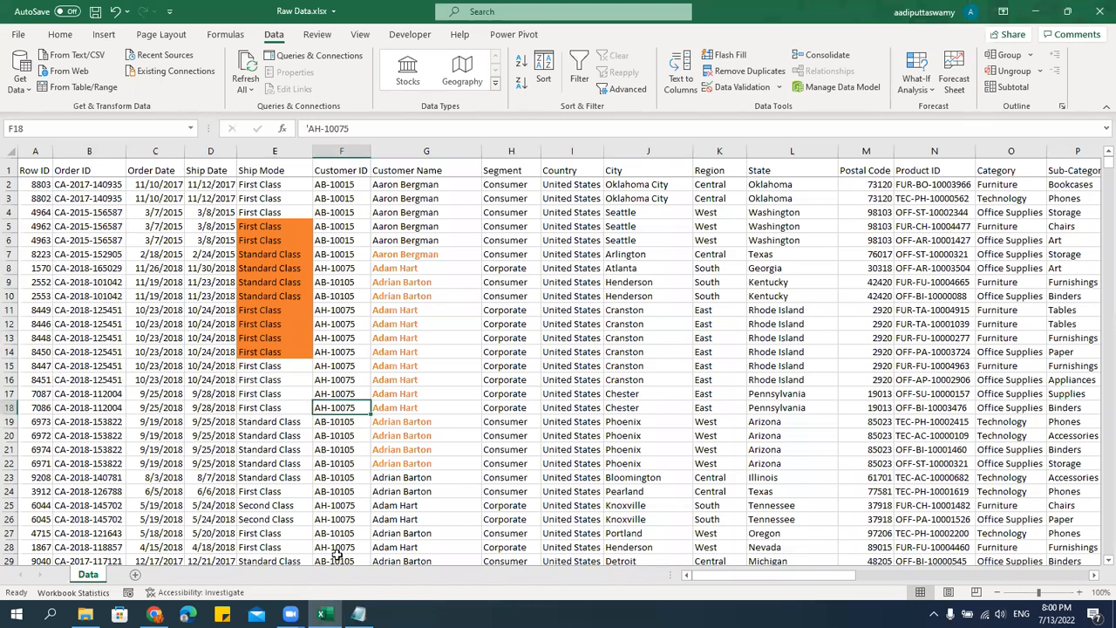
{"action": "key", "text": "Up"}
{"action": "key", "text": "Right"}
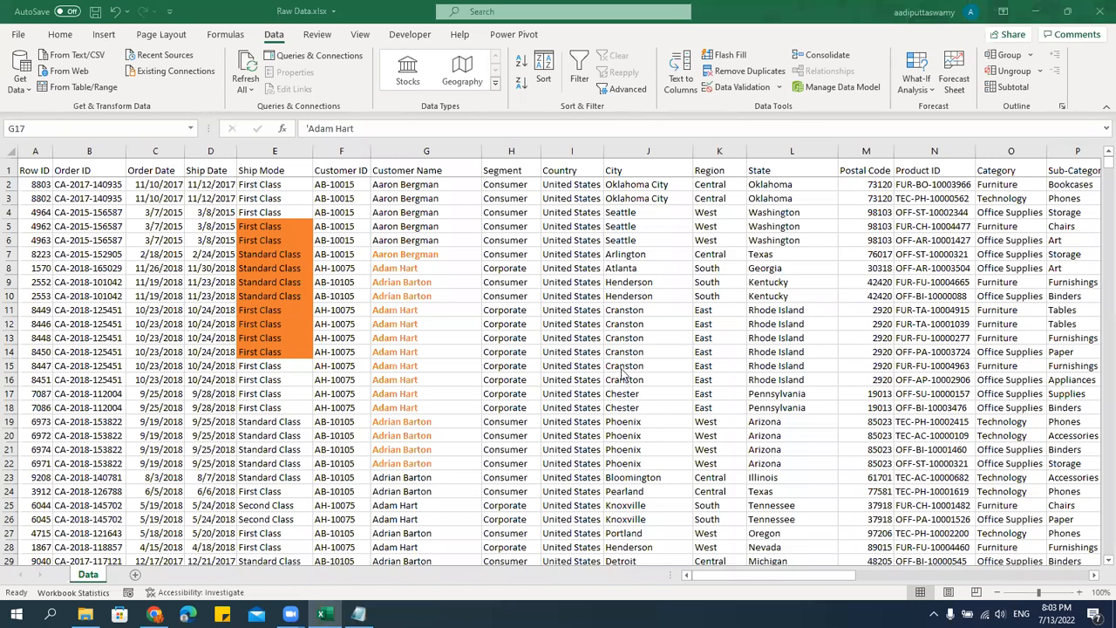
Switch to the Course Builder page in Chrome, look through the Advanced Excel session chapters, and return to the workbook.
{"action": "left_click", "coordinate": [153, 614]}
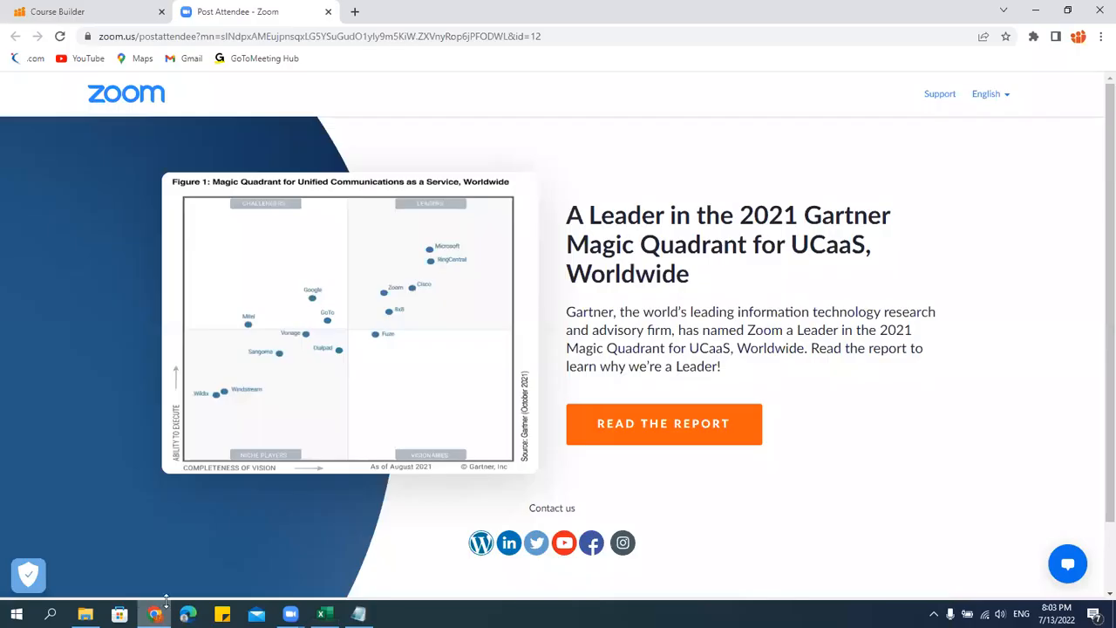
{"action": "left_click", "coordinate": [114, 12]}
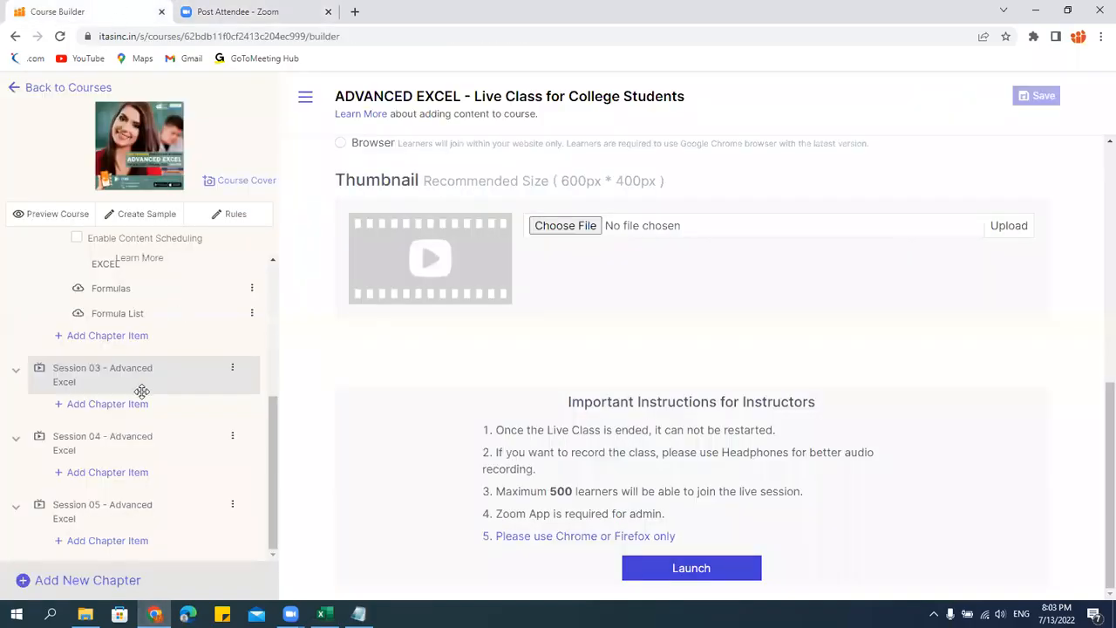
{"action": "scroll", "coordinate": [136, 377], "scroll_direction": "up", "scroll_amount": 1}
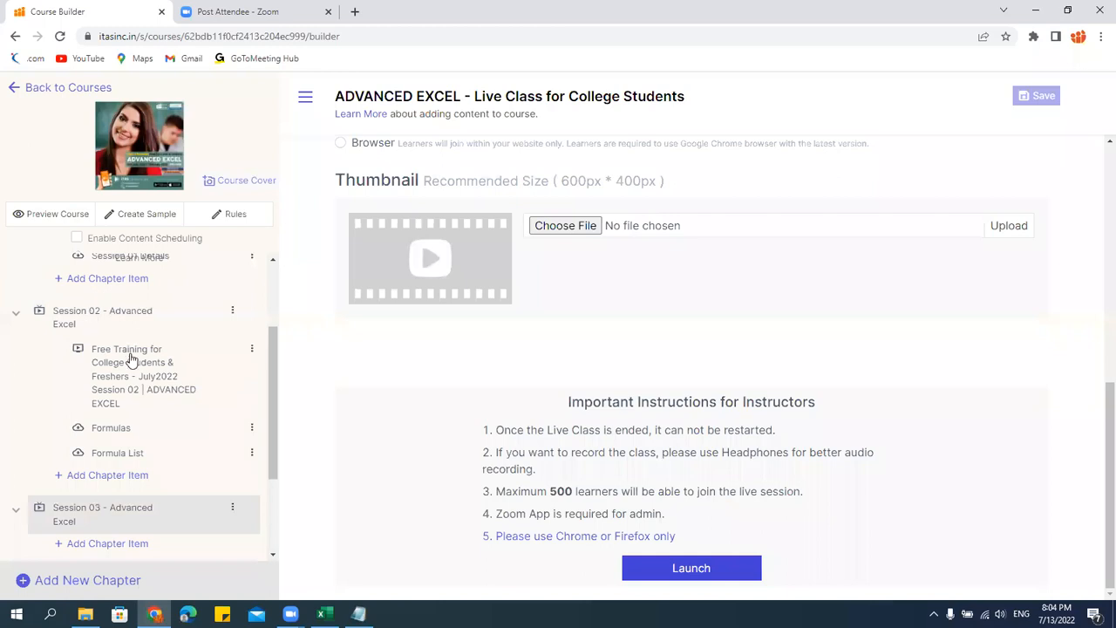
{"action": "scroll", "coordinate": [148, 410], "scroll_direction": "down", "scroll_amount": 1}
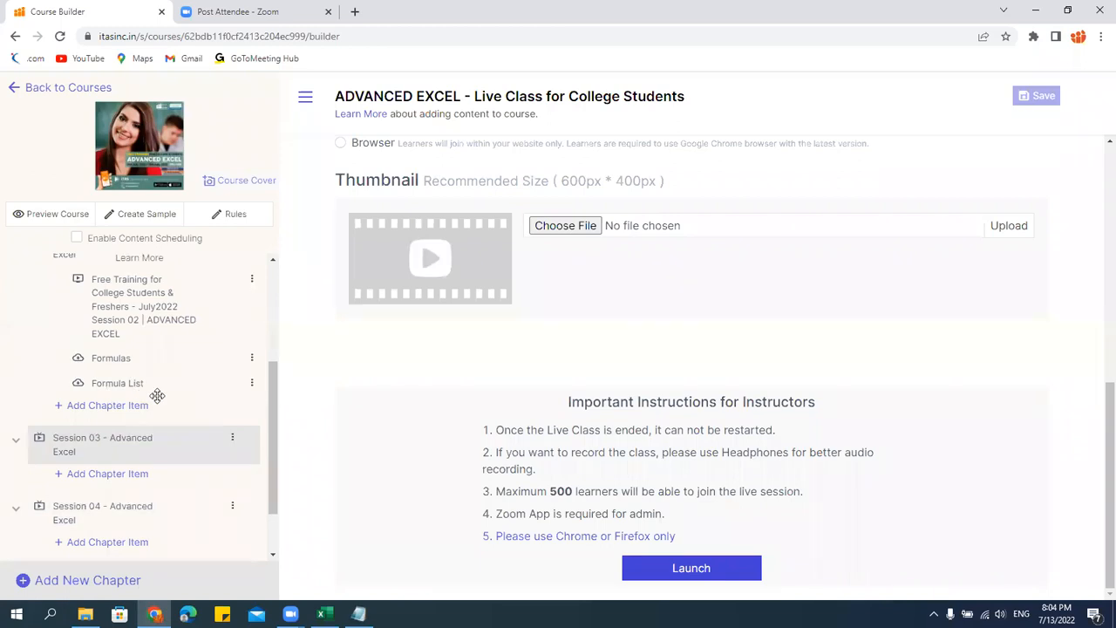
{"action": "scroll", "coordinate": [137, 339], "scroll_direction": "up", "scroll_amount": 3}
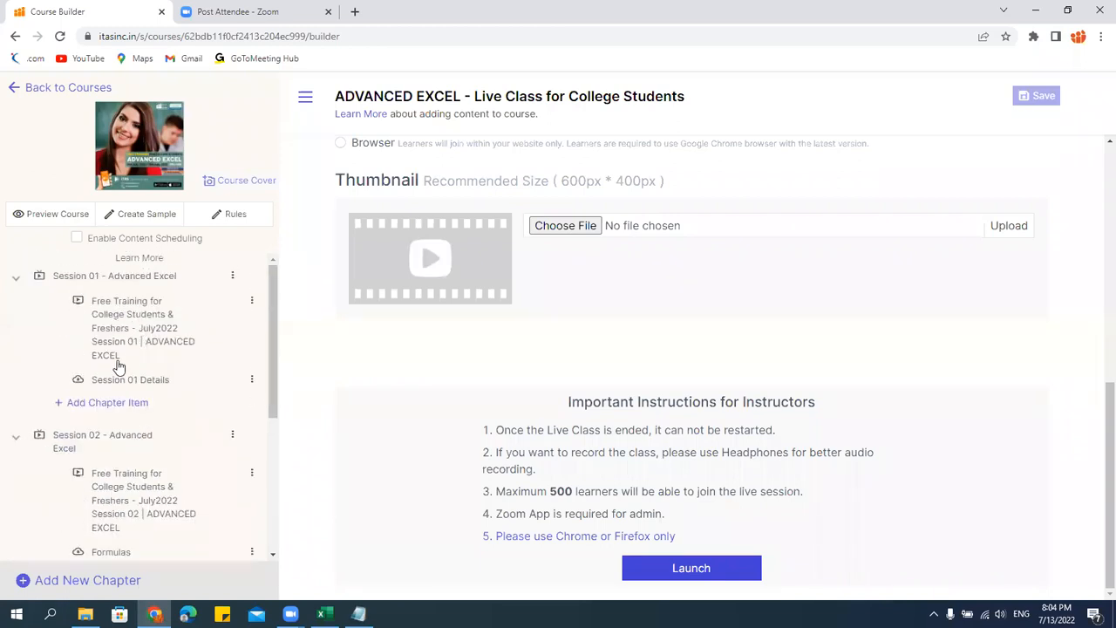
{"action": "scroll", "coordinate": [111, 399], "scroll_direction": "down", "scroll_amount": 3}
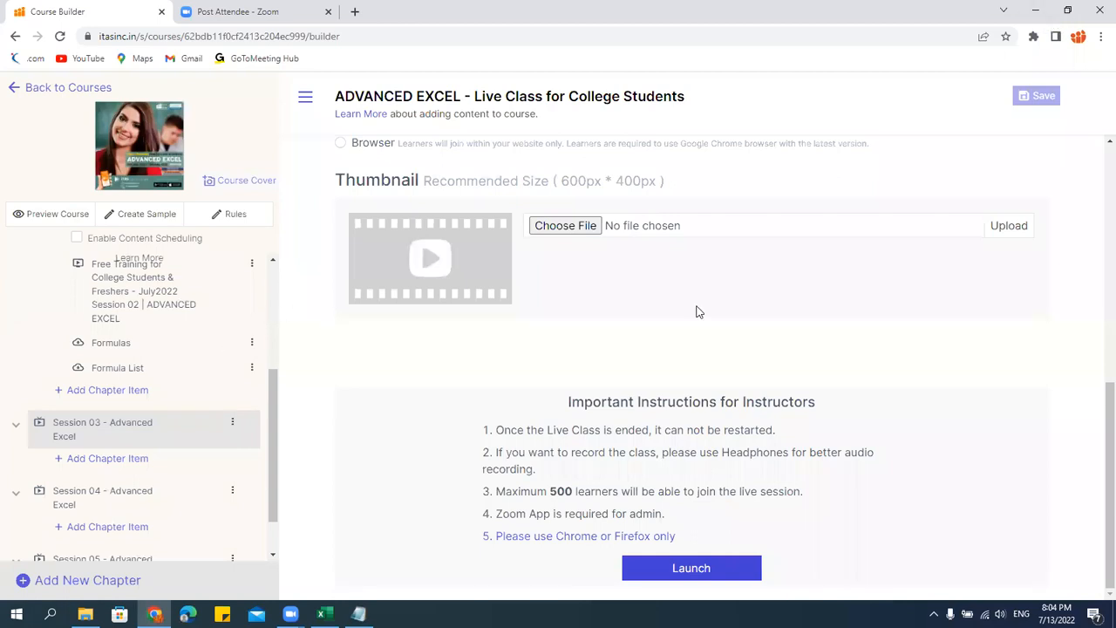
{"action": "left_click", "coordinate": [1036, 11]}
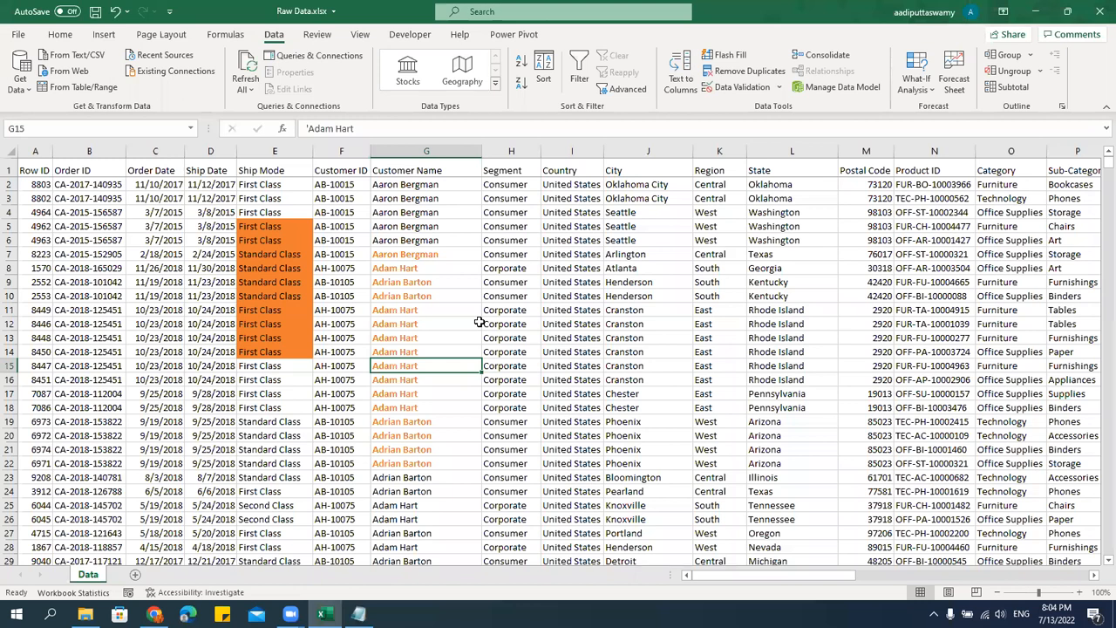
Clear the fill colors and bold from the whole Data sheet and reset its font color to Automatic.
{"action": "left_click", "coordinate": [475, 279]}
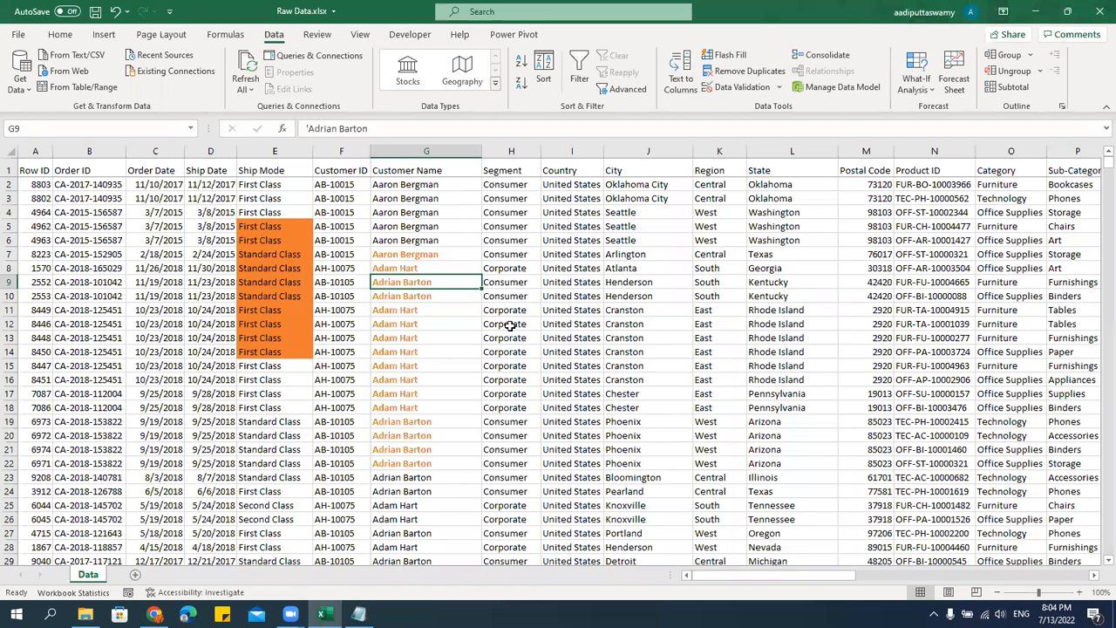
{"action": "left_click", "coordinate": [521, 211]}
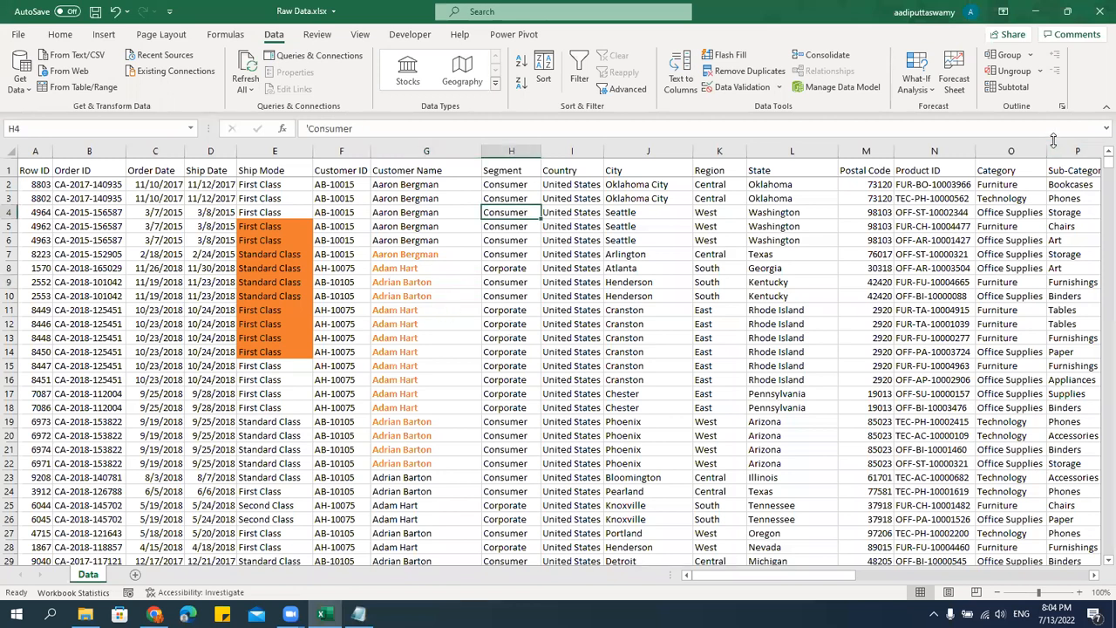
{"action": "left_click", "coordinate": [7, 150]}
{"action": "left_click", "coordinate": [60, 34]}
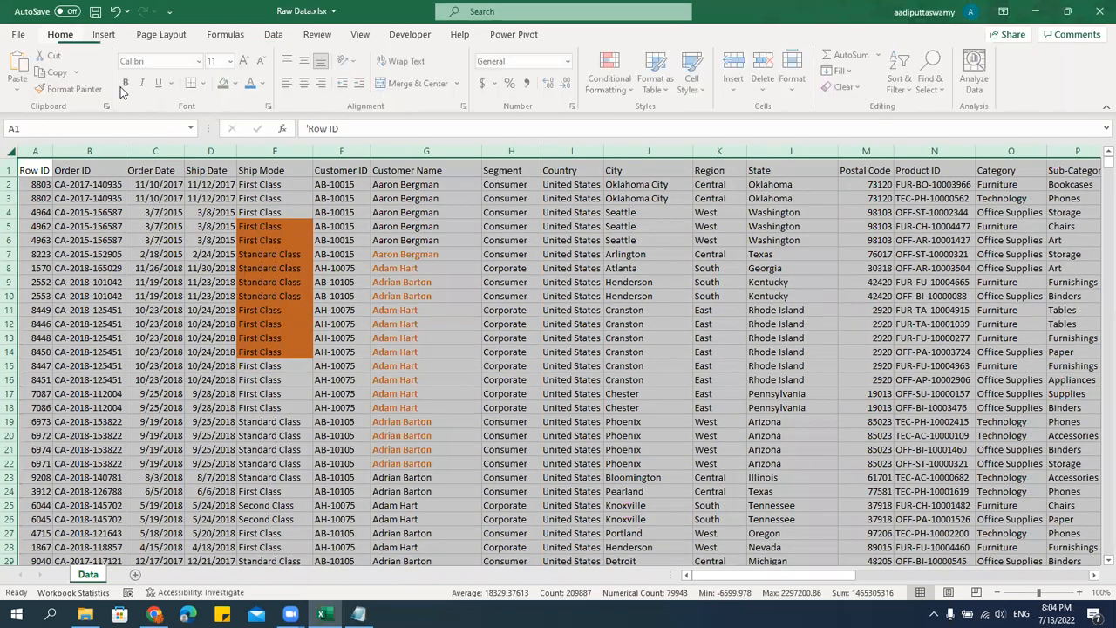
{"action": "left_click", "coordinate": [237, 83]}
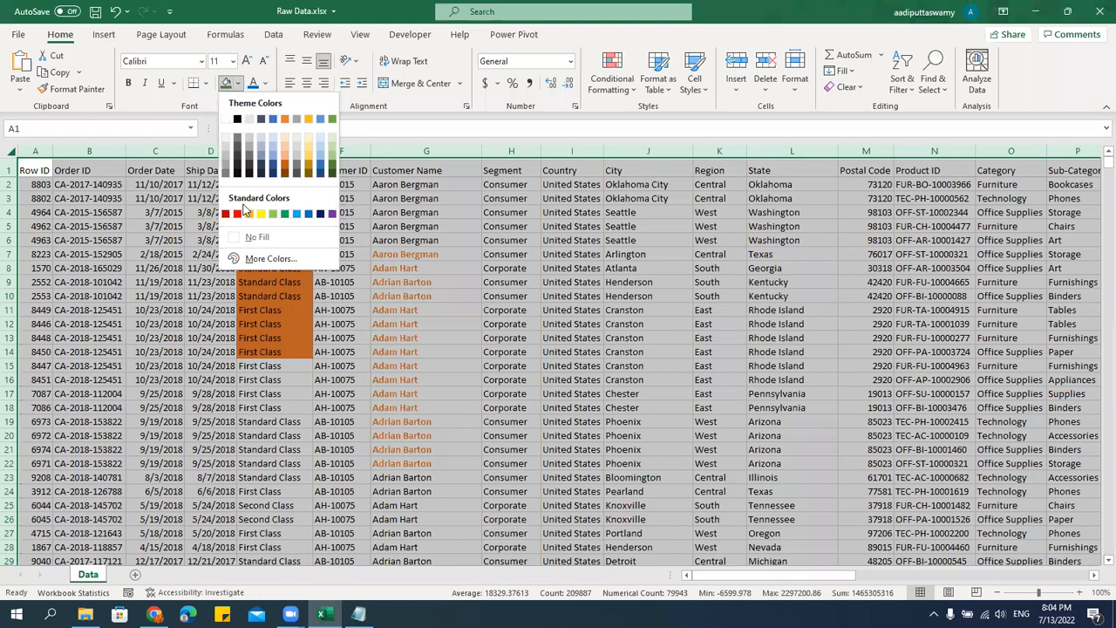
{"action": "key", "text": "Escape"}
{"action": "left_click", "coordinate": [265, 82]}
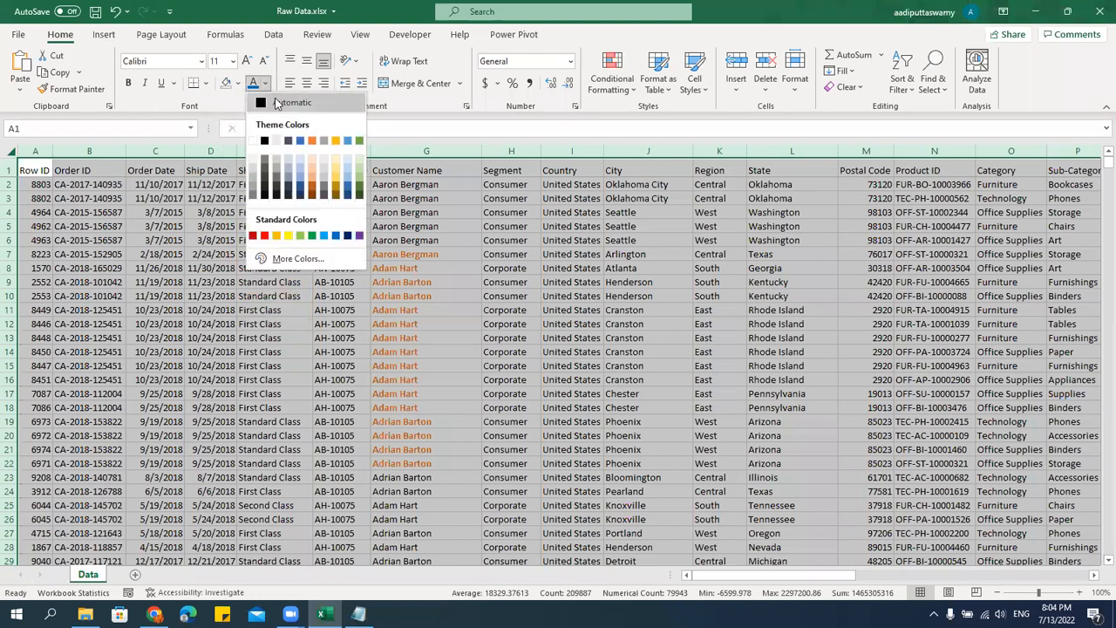
{"action": "left_click", "coordinate": [276, 103]}
{"action": "key", "text": "ctrl+b"}
{"action": "key", "text": "ctrl+b"}
{"action": "left_click", "coordinate": [405, 324]}
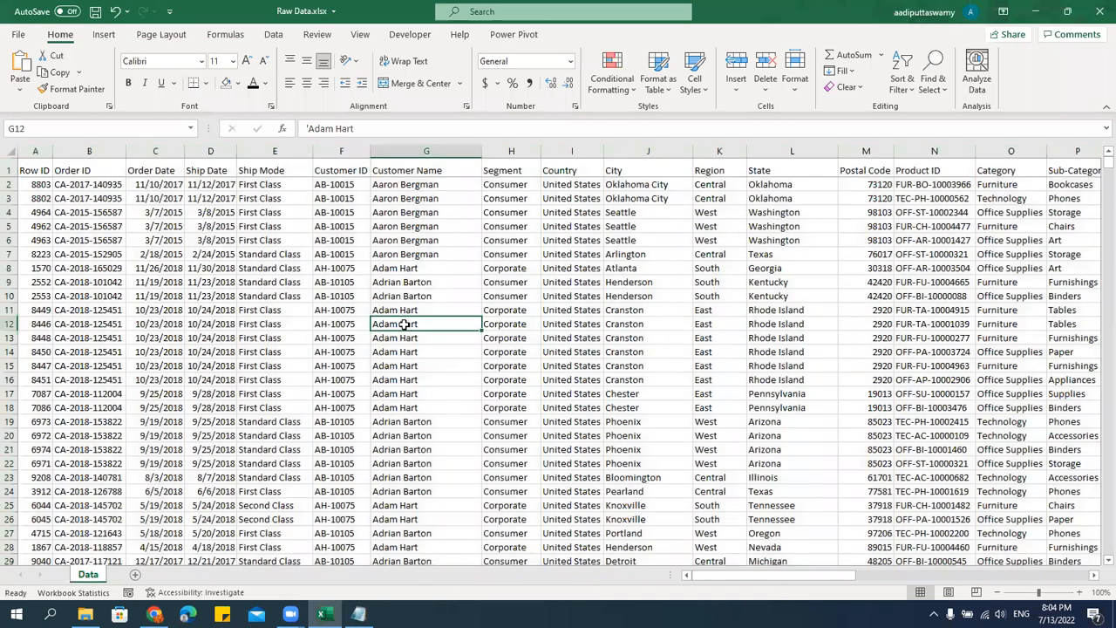
{"action": "key", "text": "Up"}
{"action": "key", "text": "Up"}
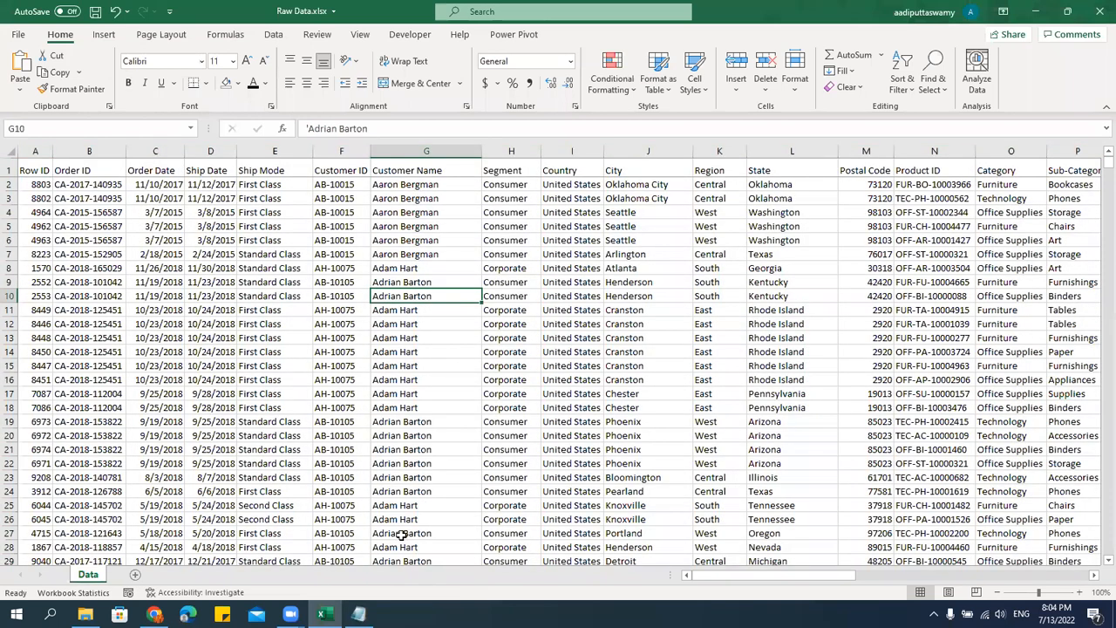
Switch to the Notepad notes, close the gap above the Conditional Formatting heading, and insert blank lines below it.
{"action": "left_click", "coordinate": [359, 614]}
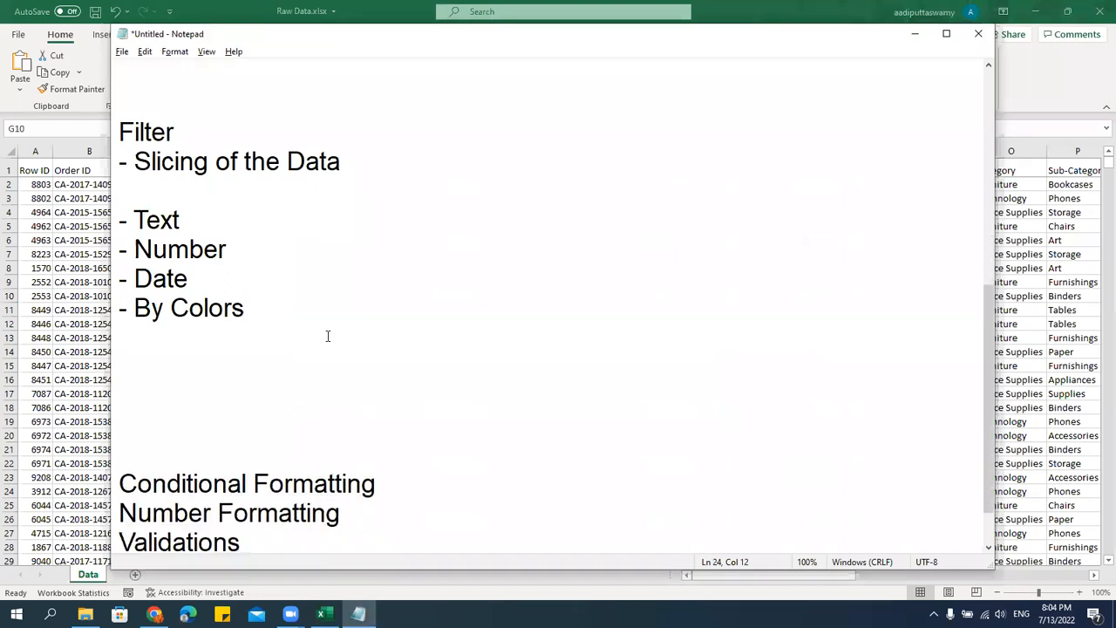
{"action": "scroll", "coordinate": [328, 335], "scroll_direction": "up", "scroll_amount": 2}
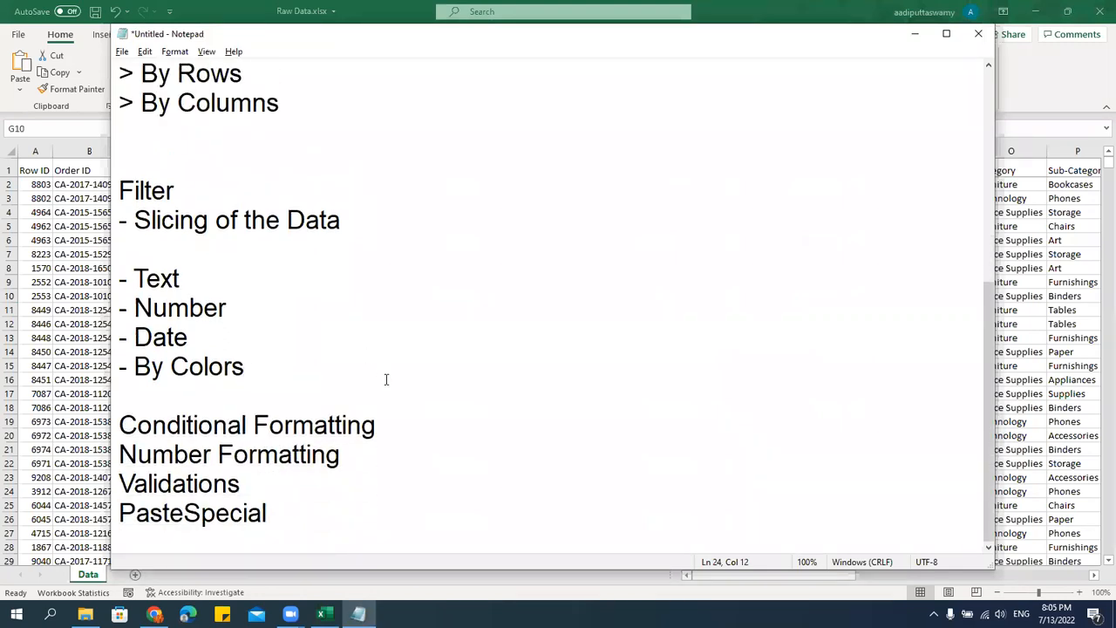
{"action": "left_click", "coordinate": [400, 431]}
{"action": "key", "text": "Return"}
{"action": "key", "text": "Return"}
{"action": "key", "text": "Return"}
{"action": "key", "text": "Return"}
{"action": "key", "text": "Return"}
{"action": "key", "text": "Return"}
{"action": "key", "text": "Return"}
{"action": "key", "text": "Return"}
{"action": "key", "text": "Return"}
{"action": "key", "text": "Return"}
{"action": "key", "text": "Return"}
{"action": "key", "text": "Return"}
{"action": "key", "text": "Return"}
{"action": "key", "text": "Return"}
{"action": "key", "text": "Return"}
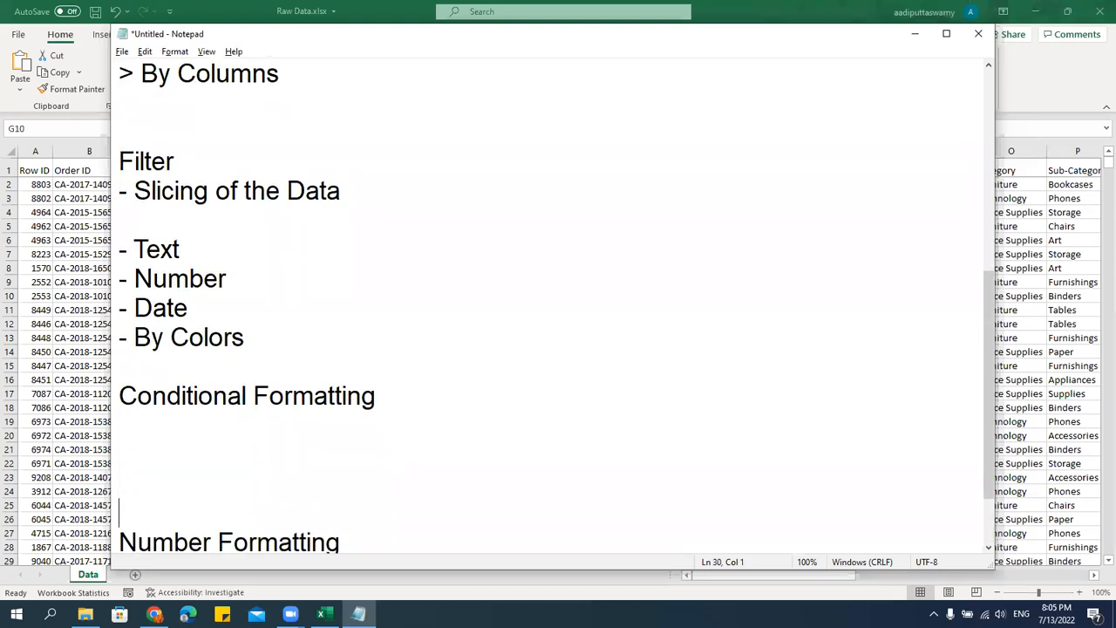
Add the note line "- Formating data to make it more presentable" directly below the Conditional Formatting heading.
{"action": "left_click", "coordinate": [414, 108]}
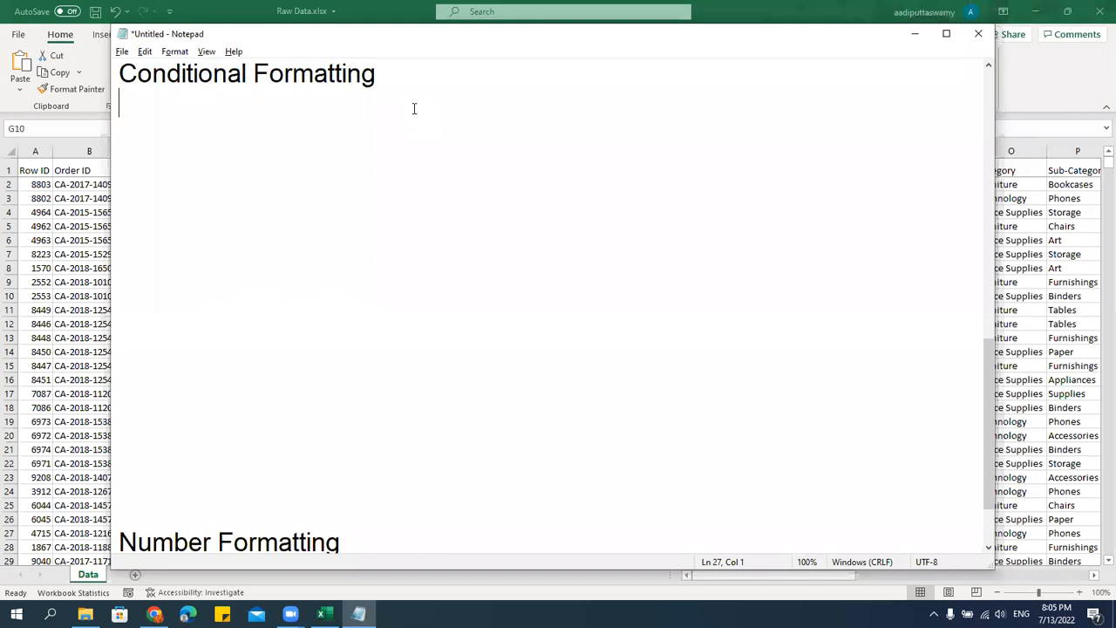
{"action": "type", "text": "- Presn"}
{"action": "key", "text": "BackSpace"}
{"action": "type", "text": "e"}
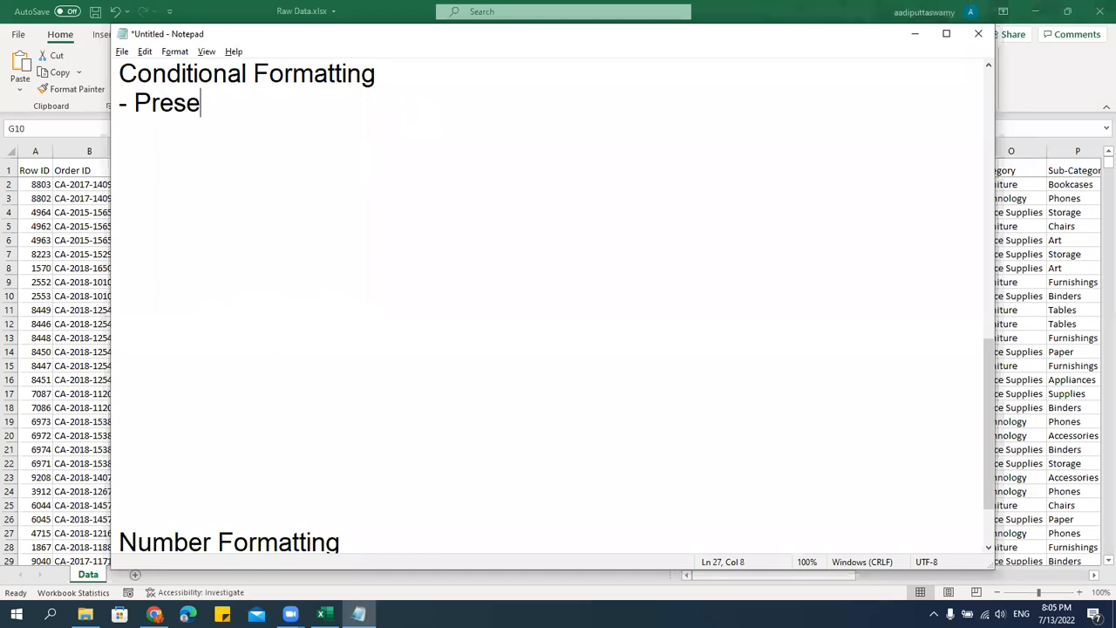
{"action": "key", "text": "BackSpace"}
{"action": "key", "text": "BackSpace"}
{"action": "key", "text": "BackSpace"}
{"action": "key", "text": "BackSpace"}
{"action": "key", "text": "BackSpace"}
{"action": "type", "text": "Formating dat"}
{"action": "key", "text": "BackSpace"}
{"action": "type", "text": "data to make "}
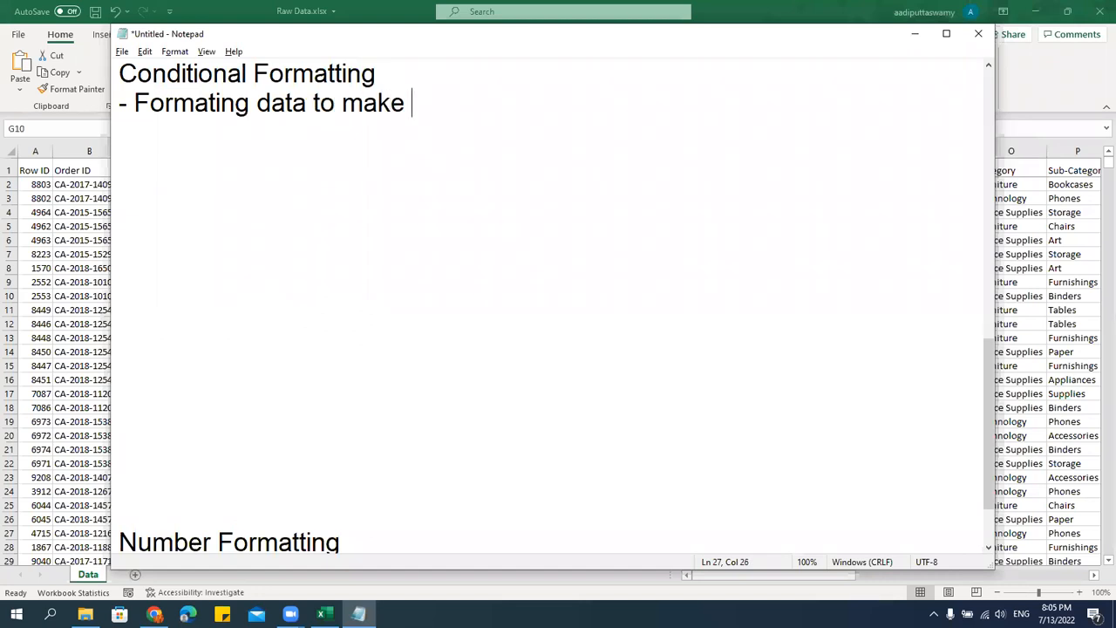
{"action": "type", "text": "it more pres"}
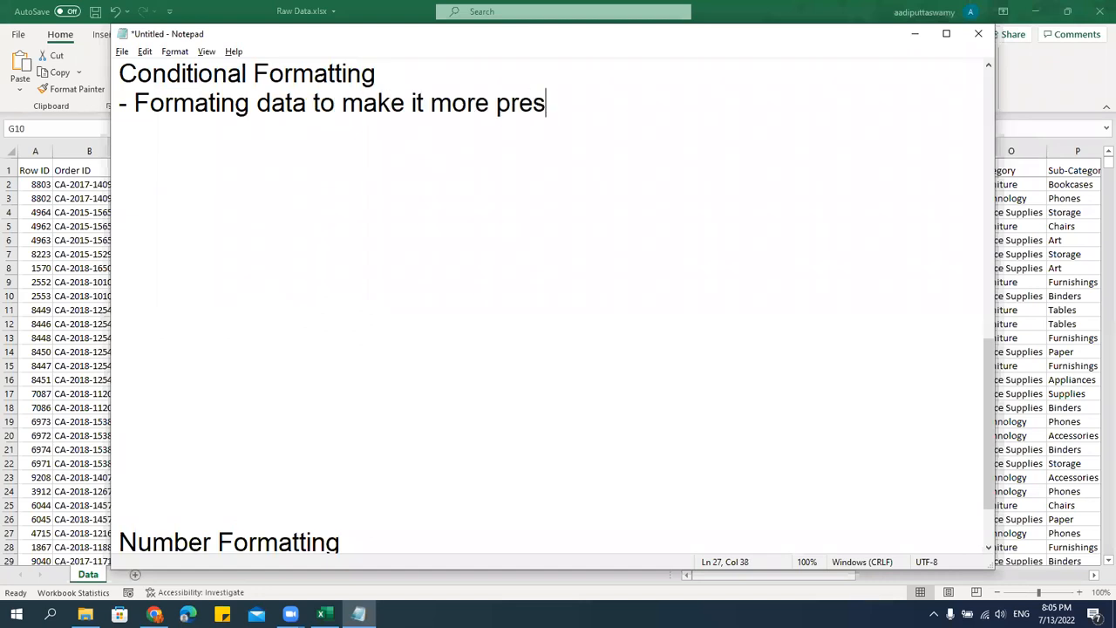
{"action": "type", "text": "entable"}
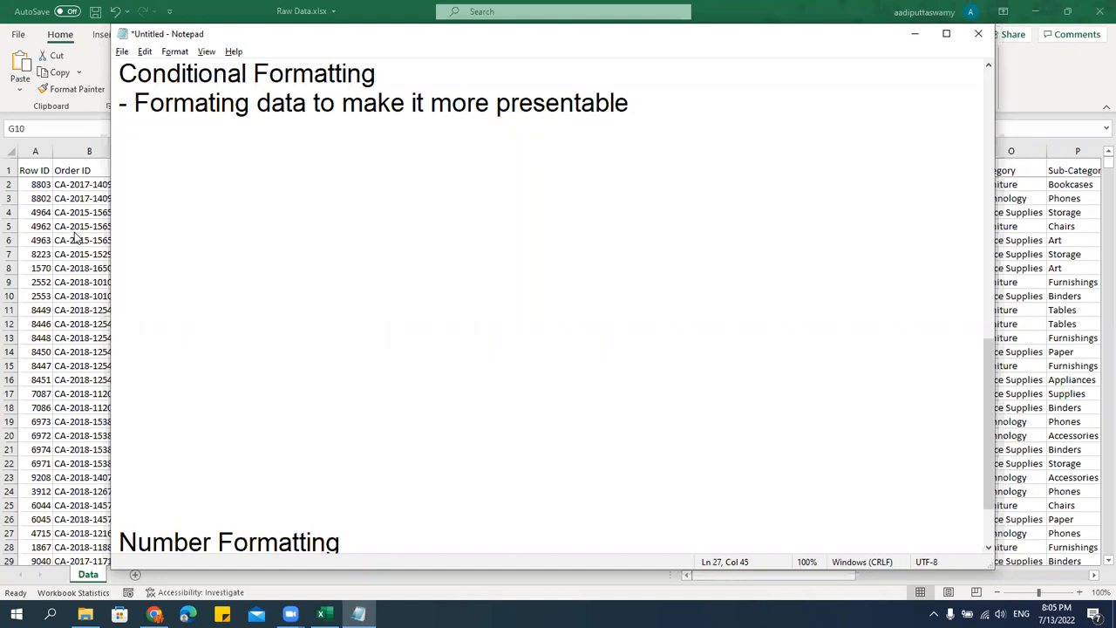
Glance at the workbook, return to the notes and add a second line, "- Apply Condition to format the data".
{"action": "key", "text": "alt+Tab"}
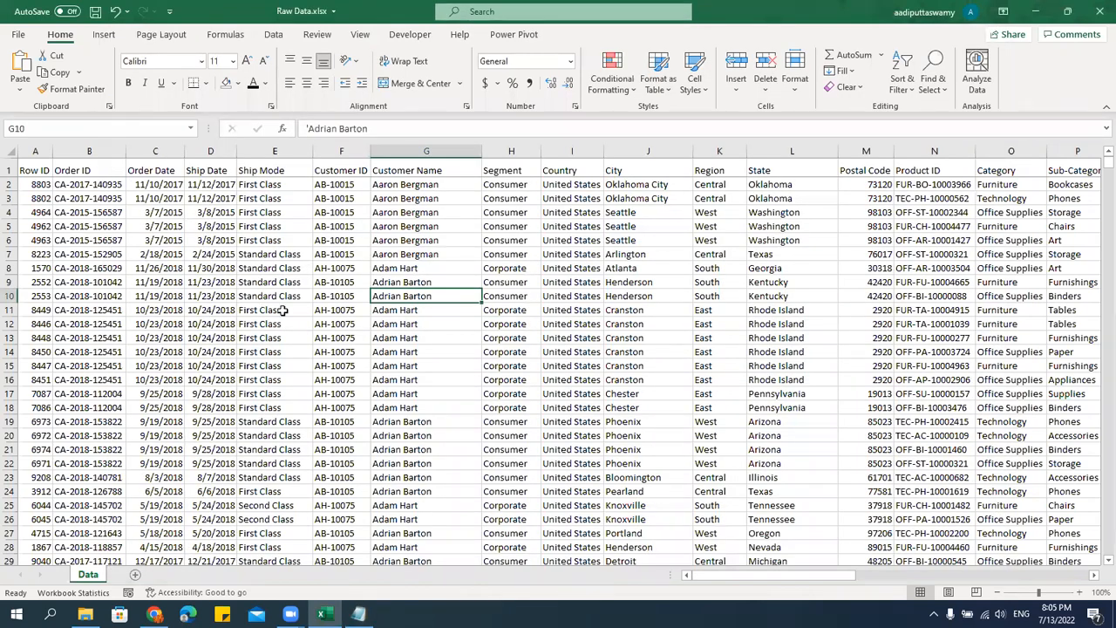
{"action": "key", "text": "alt+Tab"}
{"action": "key", "text": "Return"}
{"action": "type", "text": "- "}
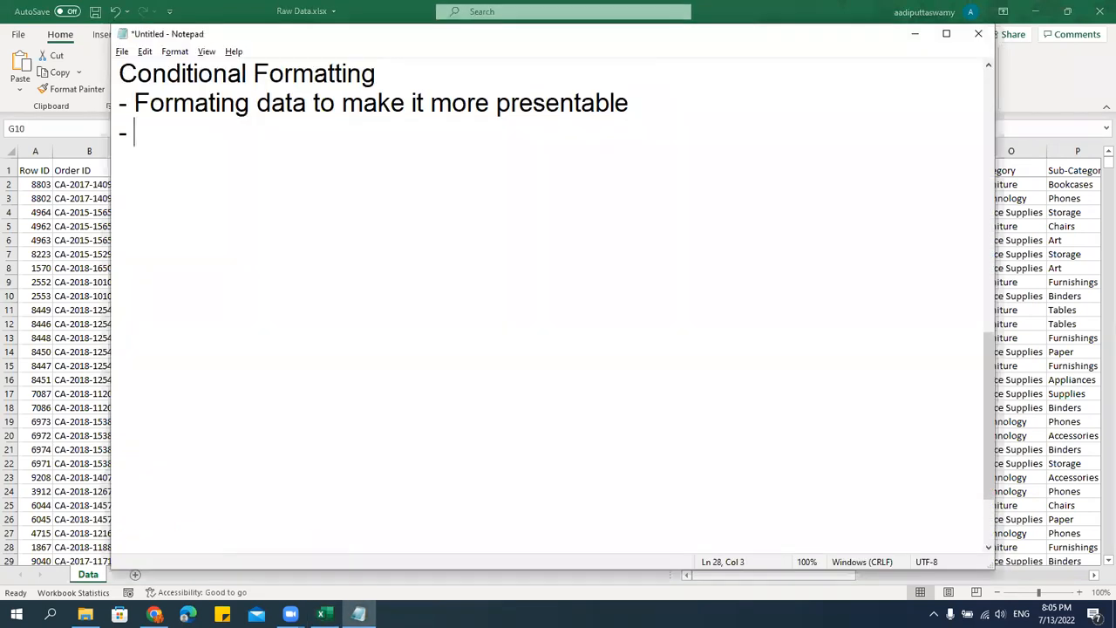
{"action": "type", "text": "Apply Condition"}
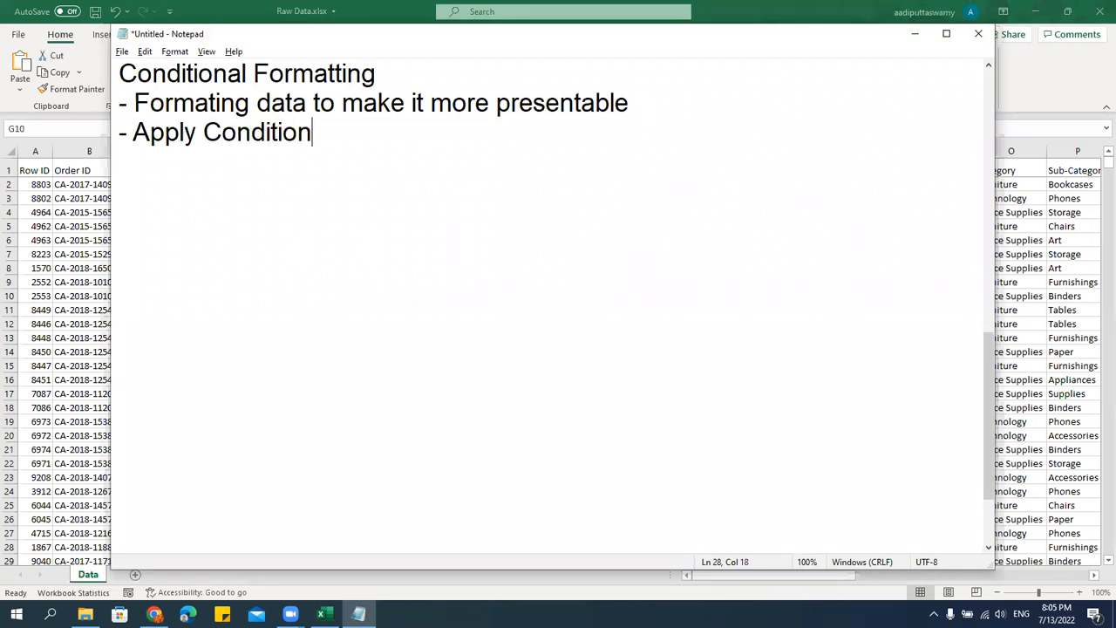
{"action": "type", "text": " to format the data"}
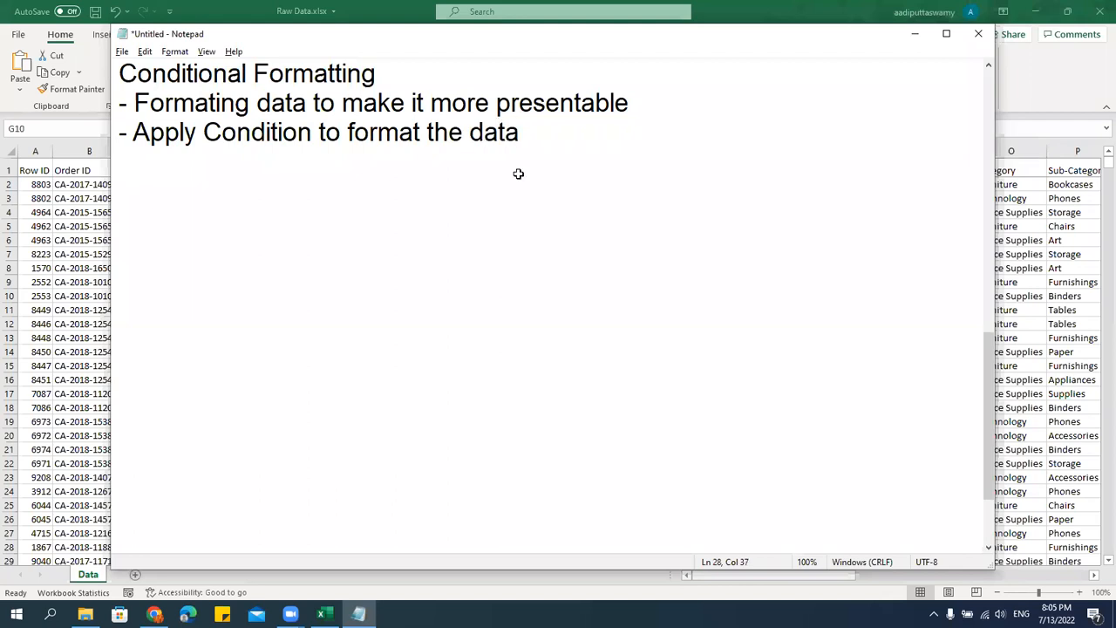
Switch to the Raw Data.xlsx workbook and go across the header row to the first value in the Sales column.
{"action": "key", "text": "alt+Tab"}
{"action": "left_click", "coordinate": [255, 320]}
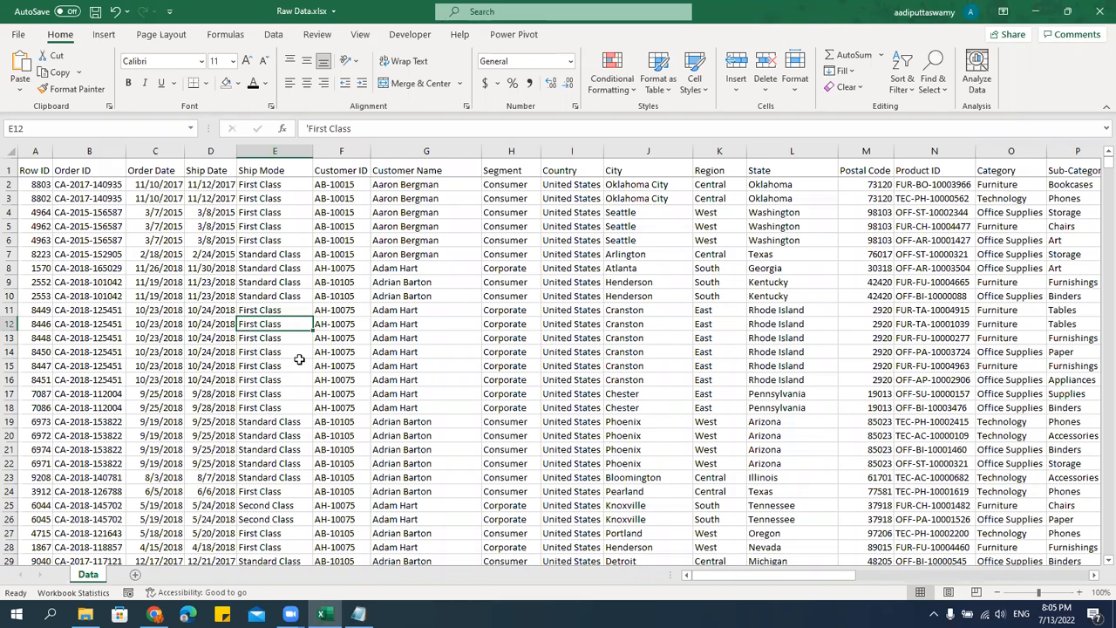
{"action": "key", "text": "Up"}
{"action": "key", "text": "Up"}
{"action": "key", "text": "Up"}
{"action": "key", "text": "Up"}
{"action": "key", "text": "Up"}
{"action": "key", "text": "Up"}
{"action": "key", "text": "Up"}
{"action": "key", "text": "Up"}
{"action": "key", "text": "Up"}
{"action": "key", "text": "Up"}
{"action": "key", "text": "Up"}
{"action": "key", "text": "Right"}
{"action": "key", "text": "Right"}
{"action": "key", "text": "Right"}
{"action": "key", "text": "Right"}
{"action": "key", "text": "Right"}
{"action": "key", "text": "Right"}
{"action": "key", "text": "Right"}
{"action": "key", "text": "Right"}
{"action": "key", "text": "Right"}
{"action": "key", "text": "Right"}
{"action": "key", "text": "Right"}
{"action": "key", "text": "Right"}
{"action": "key", "text": "Right"}
{"action": "key", "text": "Right"}
{"action": "key", "text": "Right"}
{"action": "key", "text": "Right"}
{"action": "key", "text": "Right"}
{"action": "key", "text": "Right"}
{"action": "key", "text": "Right"}
{"action": "key", "text": "Right"}
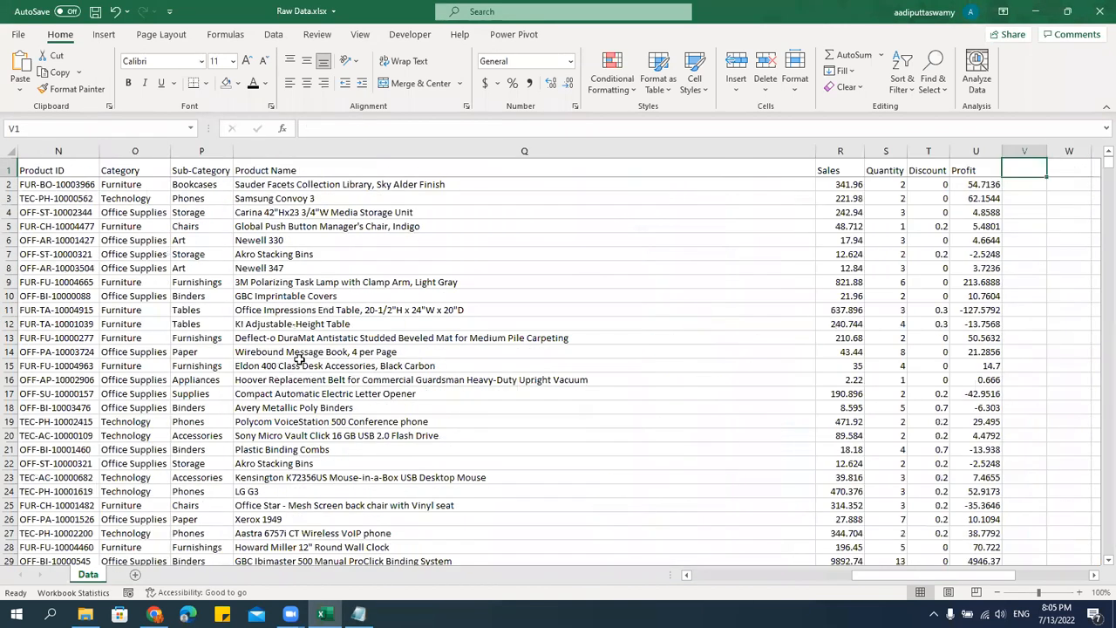
{"action": "key", "text": "Left"}
{"action": "key", "text": "Left"}
{"action": "key", "text": "Left"}
{"action": "key", "text": "Left"}
{"action": "key", "text": "Left"}
{"action": "key", "text": "Left"}
{"action": "key", "text": "Left"}
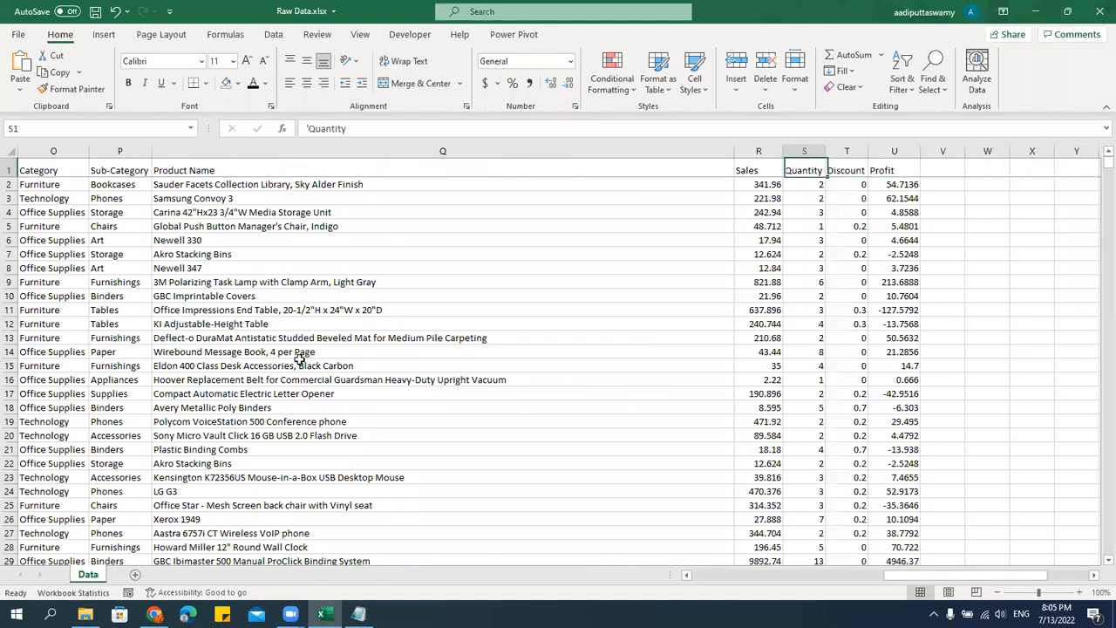
{"action": "key", "text": "Down"}
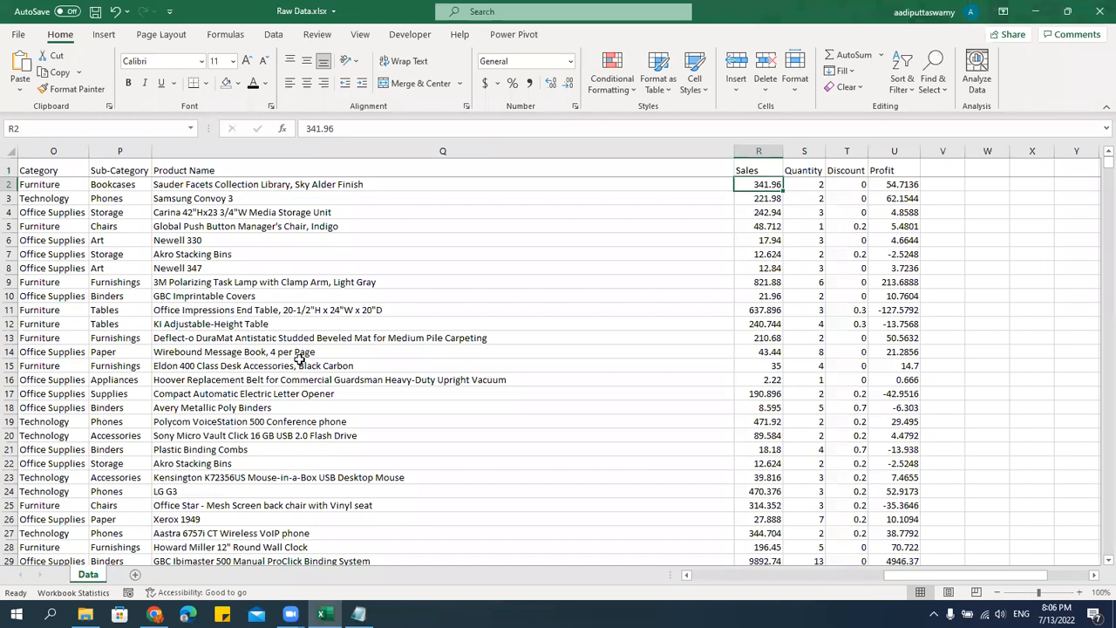
Look over the Sales, Quantity, Discount and Profit columns and the cells beyond them, ending on the first Sales value.
{"action": "key", "text": "Right"}
{"action": "key", "text": "Right"}
{"action": "key", "text": "Right"}
{"action": "key", "text": "Right"}
{"action": "key", "text": "Right"}
{"action": "key", "text": "Right"}
{"action": "key", "text": "Right"}
{"action": "key", "text": "Right"}
{"action": "key", "text": "Right"}
{"action": "key", "text": "Right"}
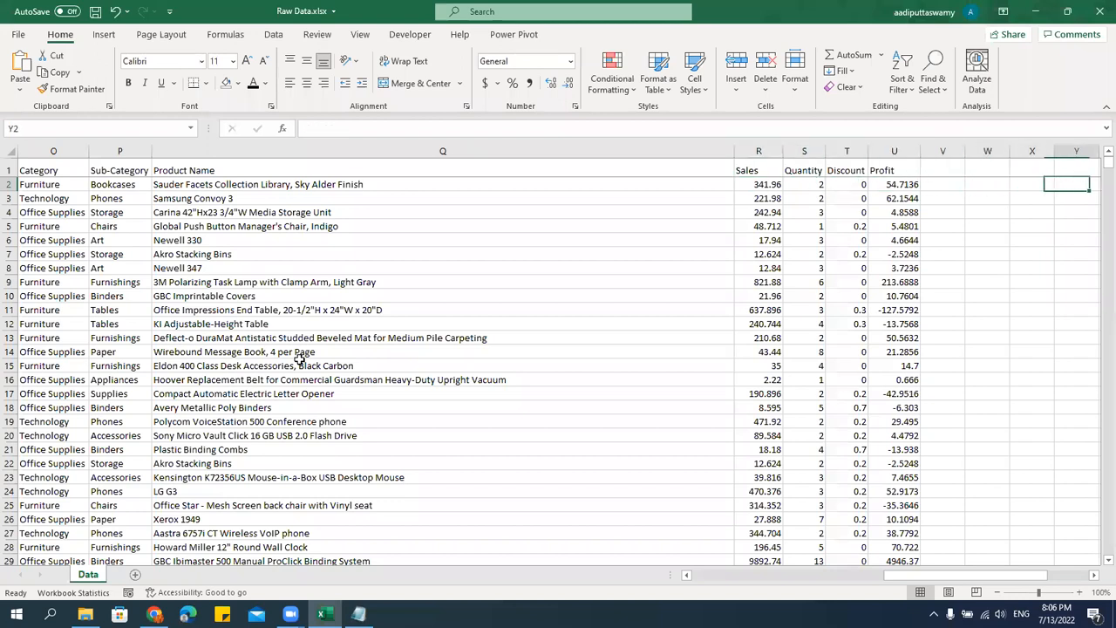
{"action": "key", "text": "Left"}
{"action": "key", "text": "Left"}
{"action": "key", "text": "Left"}
{"action": "key", "text": "Left"}
{"action": "key", "text": "Left"}
{"action": "key", "text": "Up"}
{"action": "key", "text": "Left"}
{"action": "key", "text": "Left"}
{"action": "key", "text": "Left"}
{"action": "key", "text": "Left"}
{"action": "key", "text": "Left"}
{"action": "key", "text": "Left"}
{"action": "key", "text": "Left"}
{"action": "key", "text": "Right"}
{"action": "key", "text": "Right"}
{"action": "key", "text": "Right"}
{"action": "key", "text": "Down"}
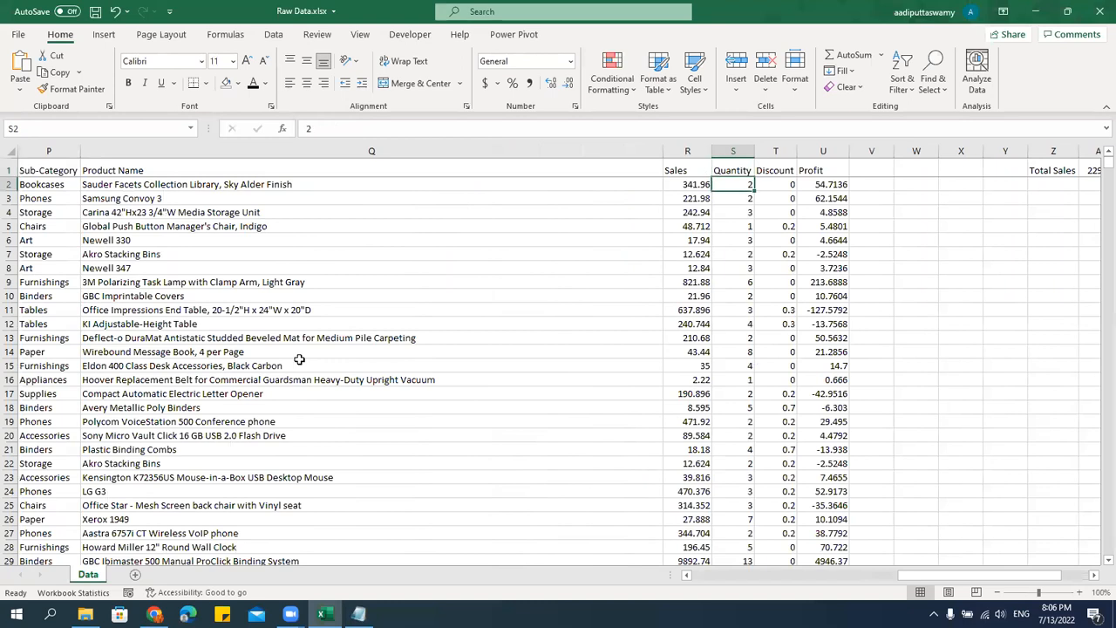
{"action": "key", "text": "Left"}
{"action": "key", "text": "Up"}
{"action": "key", "text": "Down"}
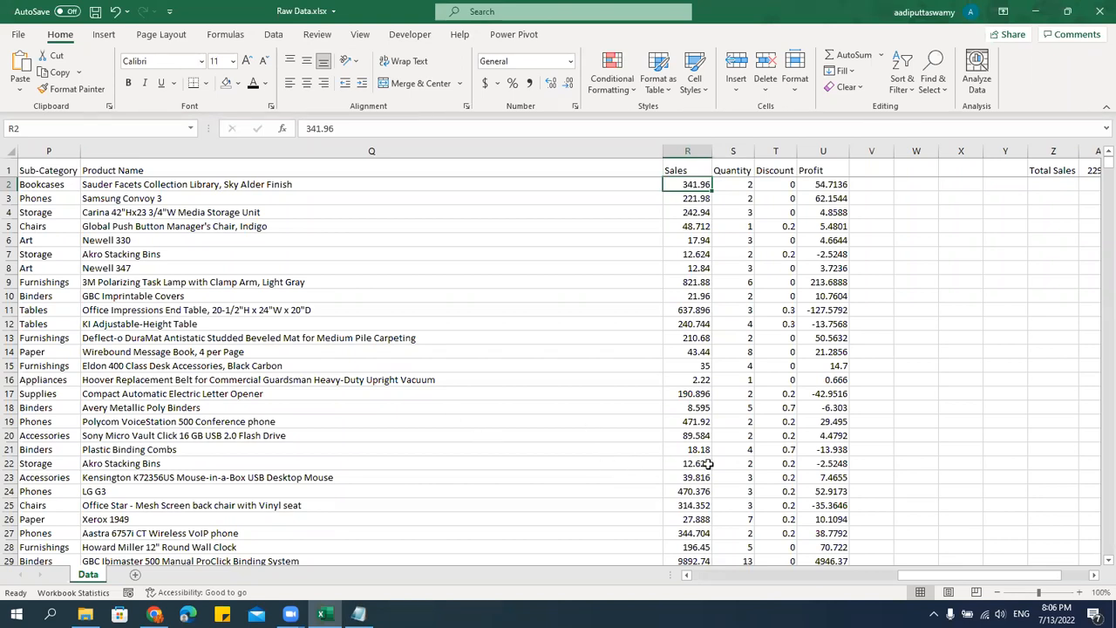
Find the Sales value in row 45 and give its cell a light orange fill.
{"action": "scroll", "coordinate": [708, 463], "scroll_direction": "down", "scroll_amount": 10}
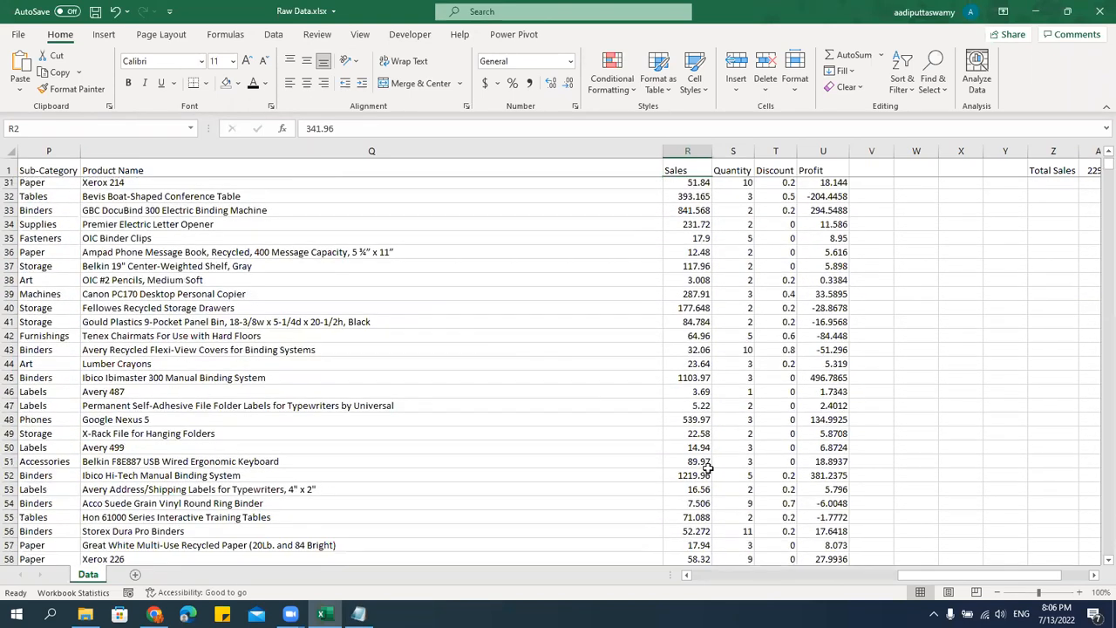
{"action": "scroll", "coordinate": [708, 468], "scroll_direction": "down", "scroll_amount": 1}
{"action": "left_click", "coordinate": [698, 323]}
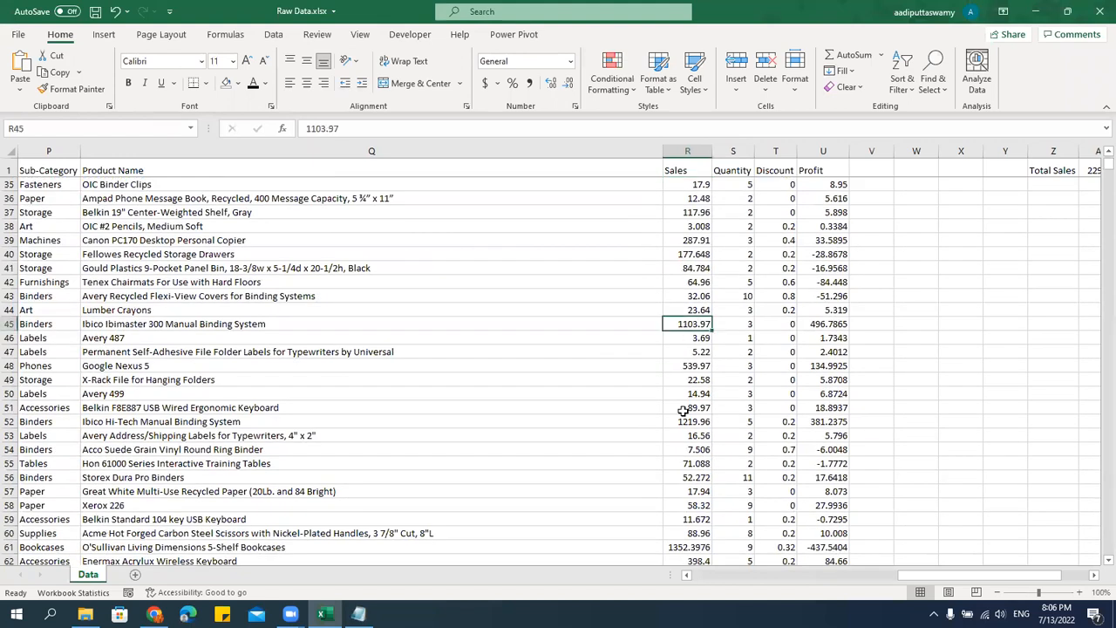
{"action": "left_click", "coordinate": [238, 83]}
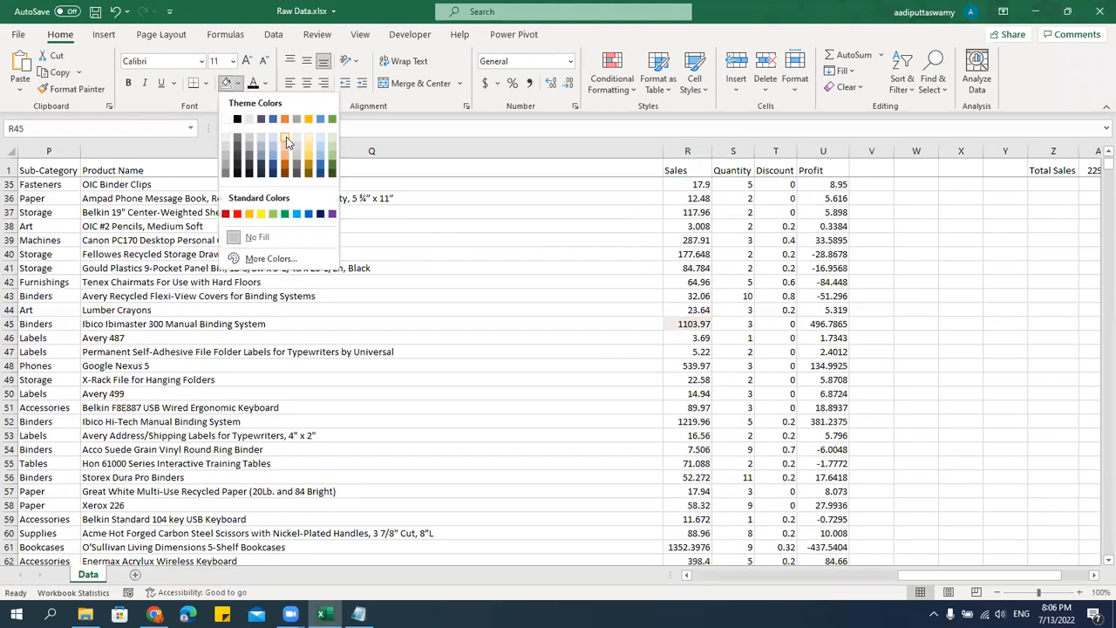
{"action": "left_click", "coordinate": [286, 137]}
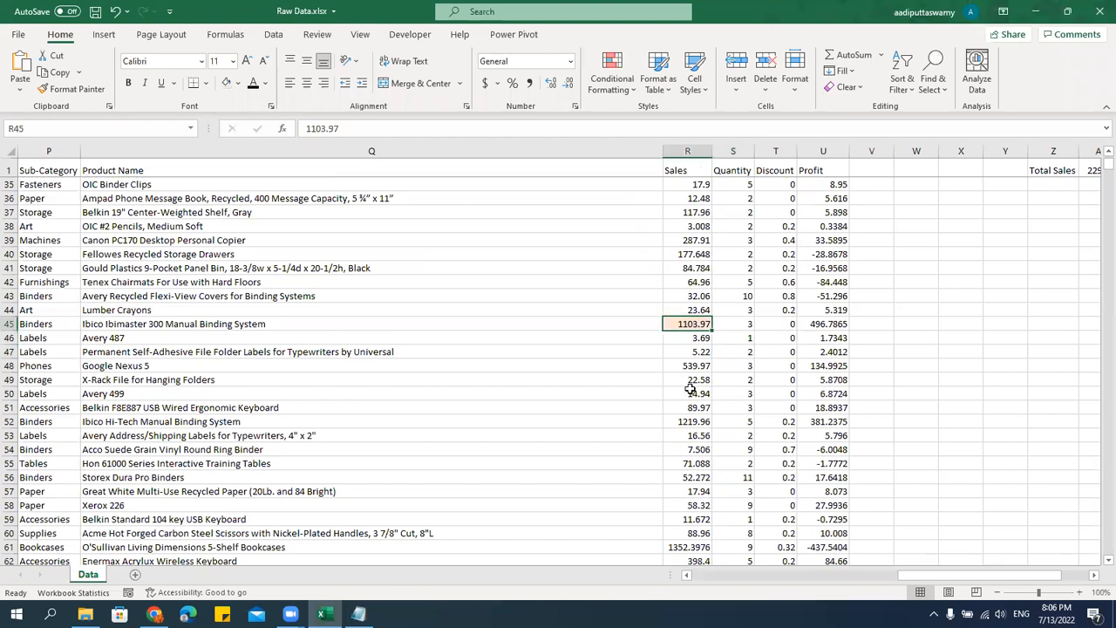
Find the Sales value in row 52, and undo the light orange fill on row 45.
{"action": "scroll", "coordinate": [690, 389], "scroll_direction": "down", "scroll_amount": 4}
{"action": "left_click", "coordinate": [694, 244]}
{"action": "left_click", "coordinate": [694, 254]}
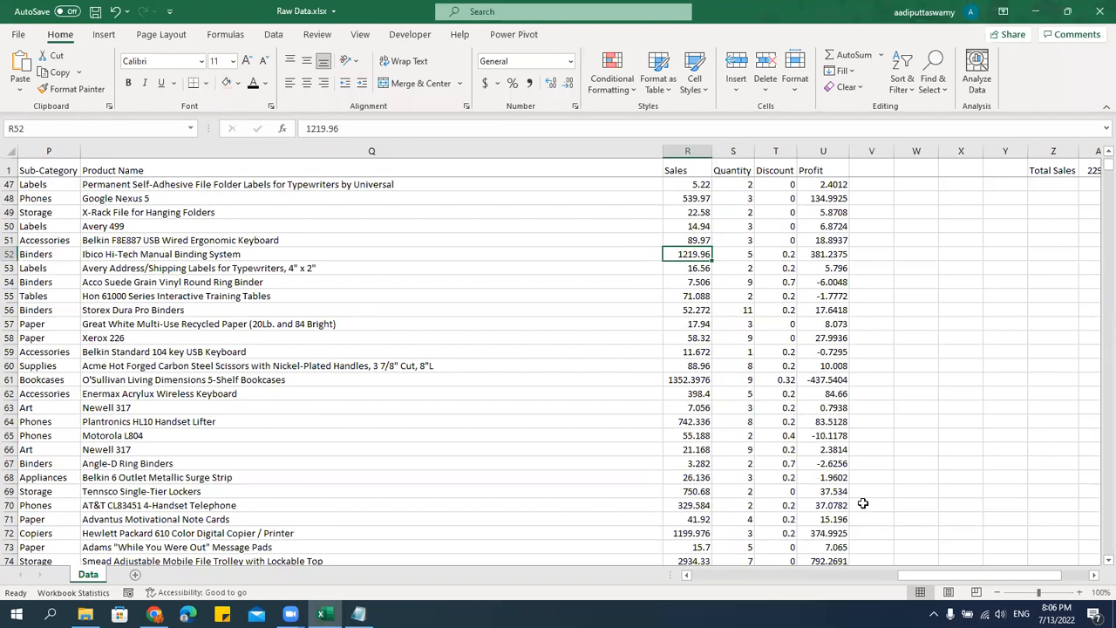
{"action": "scroll", "coordinate": [862, 503], "scroll_direction": "up", "scroll_amount": 5}
{"action": "left_click", "coordinate": [683, 407]}
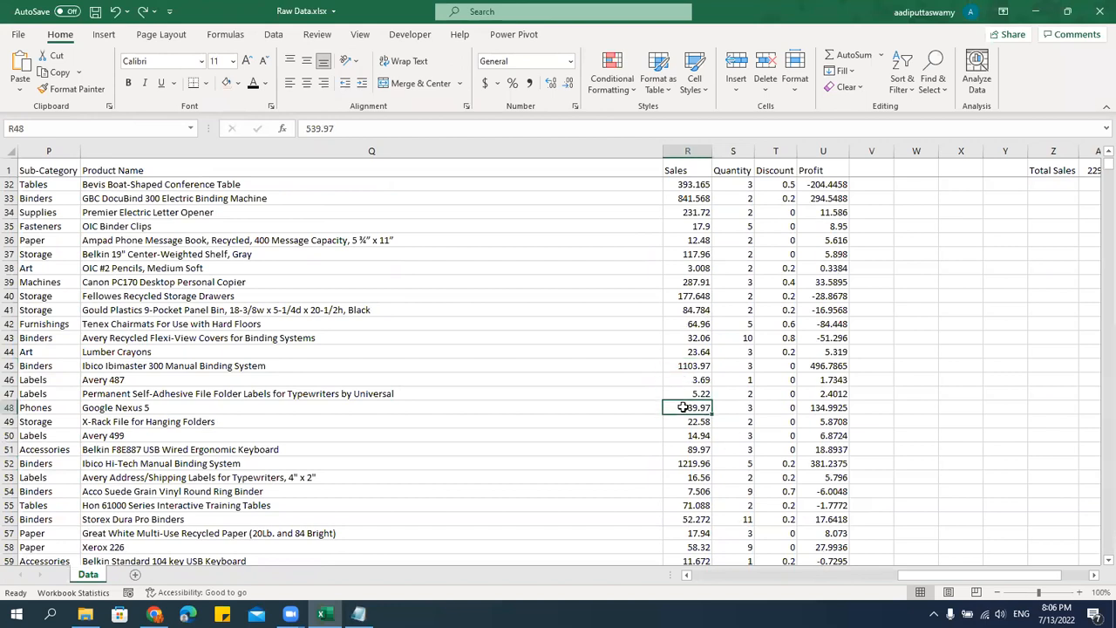
Turn on filtering for the entire header row, from Row ID through Profit.
{"action": "left_click", "coordinate": [56, 167]}
{"action": "key", "text": "ctrl+Home"}
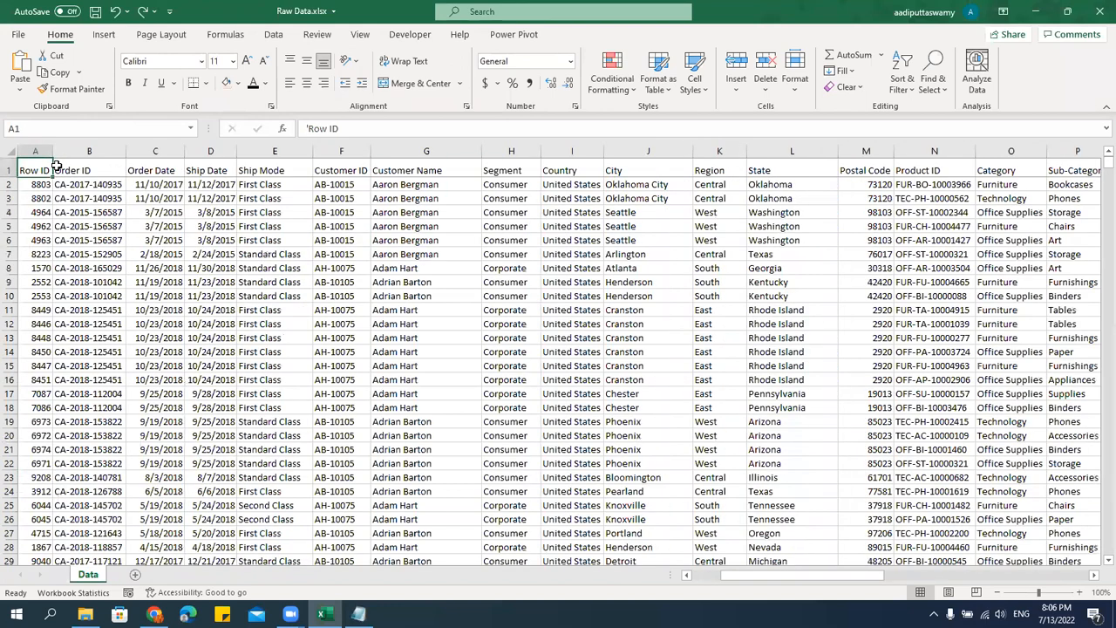
{"action": "key", "text": "ctrl+shift+Right"}
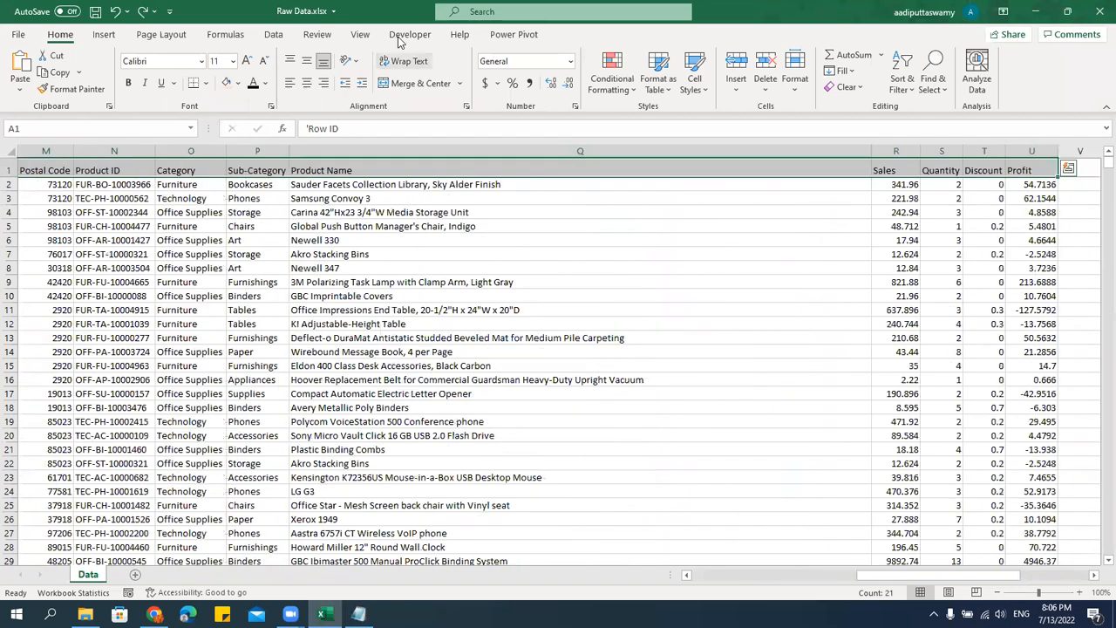
{"action": "left_click", "coordinate": [273, 34]}
{"action": "left_click", "coordinate": [579, 77]}
{"action": "left_click", "coordinate": [942, 225]}
Filter the Sales column to values greater than or equal to 1000.
{"action": "left_click", "coordinate": [913, 170]}
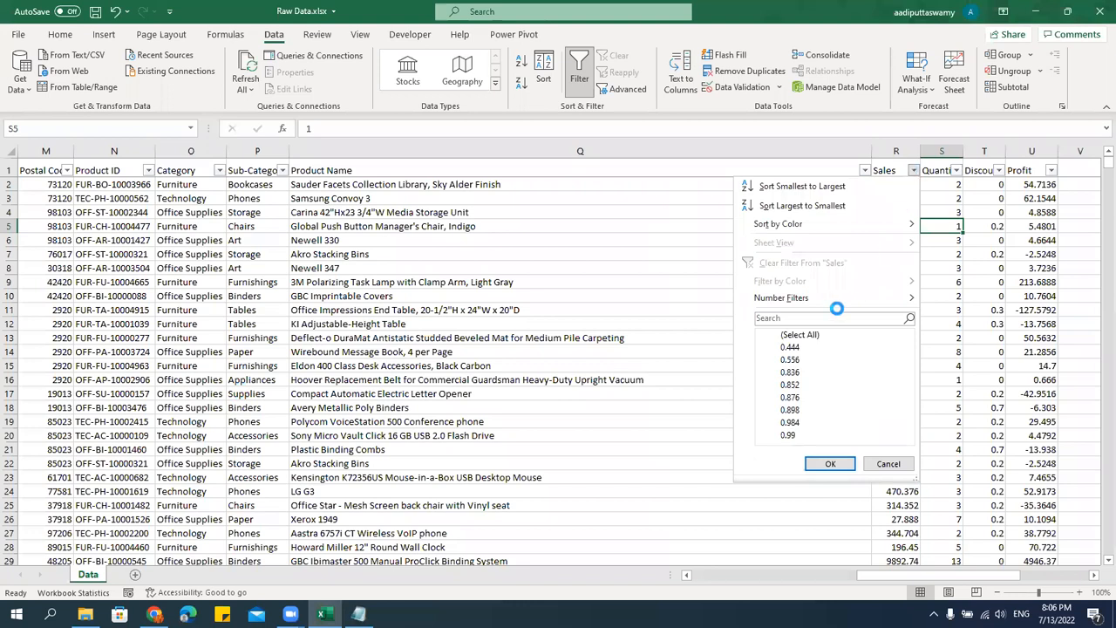
{"action": "mouse_move", "coordinate": [864, 298]}
{"action": "left_click", "coordinate": [994, 360]}
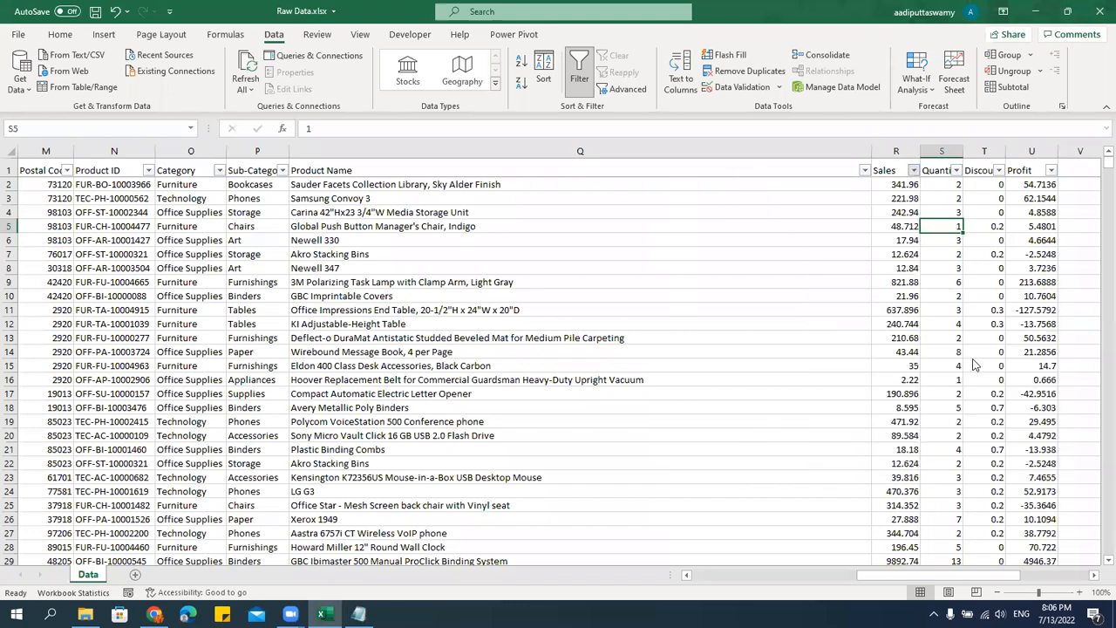
{"action": "type", "text": "1000"}
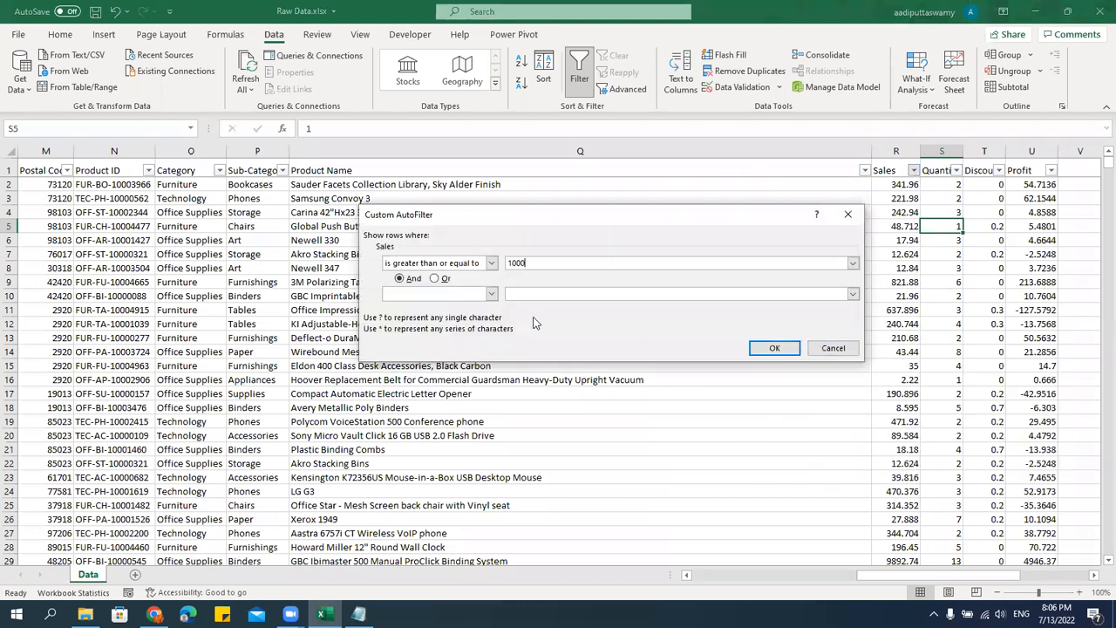
{"action": "left_click", "coordinate": [775, 348]}
Select all filtered Sales values down to the last row and give them a gold fill.
{"action": "left_click", "coordinate": [904, 184]}
{"action": "key", "text": "ctrl+shift+Down"}
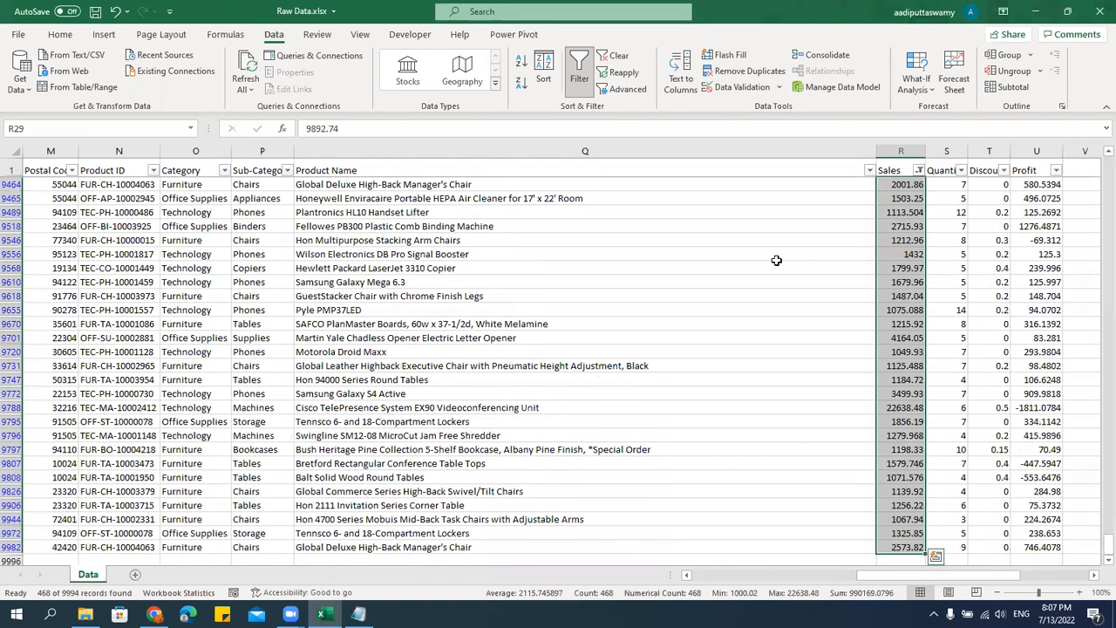
{"action": "left_click", "coordinate": [59, 34]}
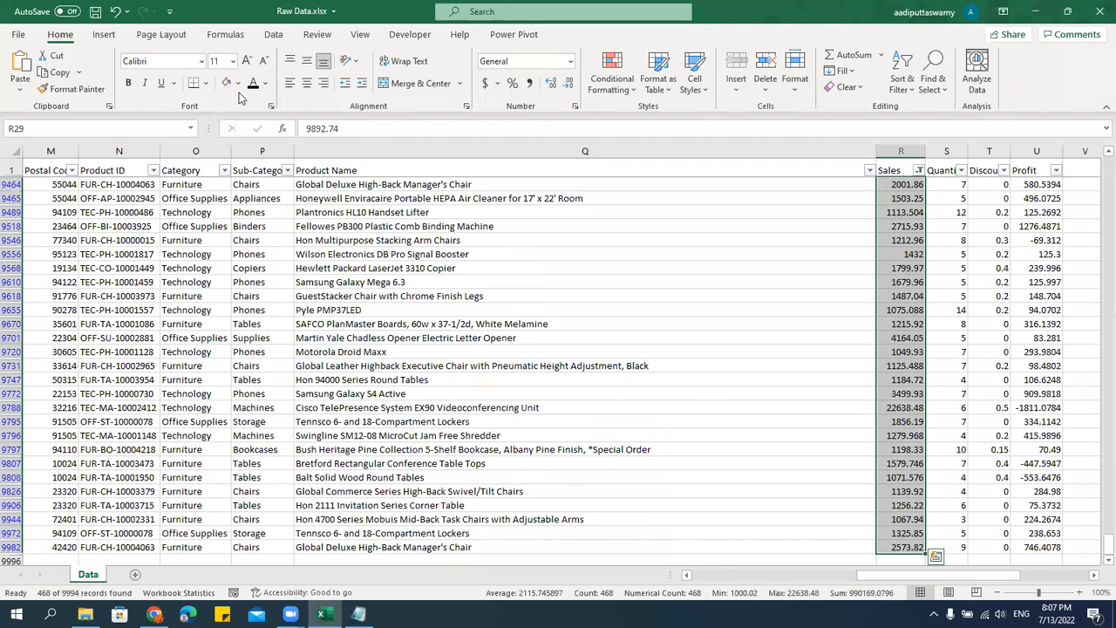
{"action": "left_click", "coordinate": [238, 87]}
{"action": "left_click", "coordinate": [294, 117]}
{"action": "left_click", "coordinate": [501, 324]}
{"action": "key", "text": "ctrl+n"}
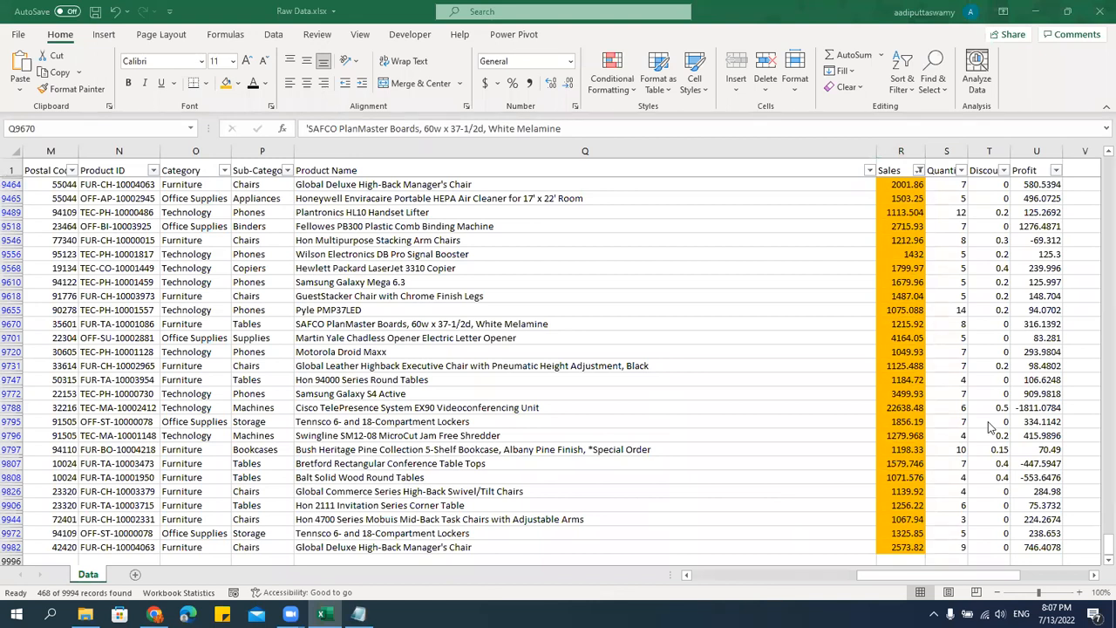
Clear the filter from Sales and remove the fill color from the entire Sales column.
{"action": "scroll", "coordinate": [872, 322], "scroll_direction": "up", "scroll_amount": 4}
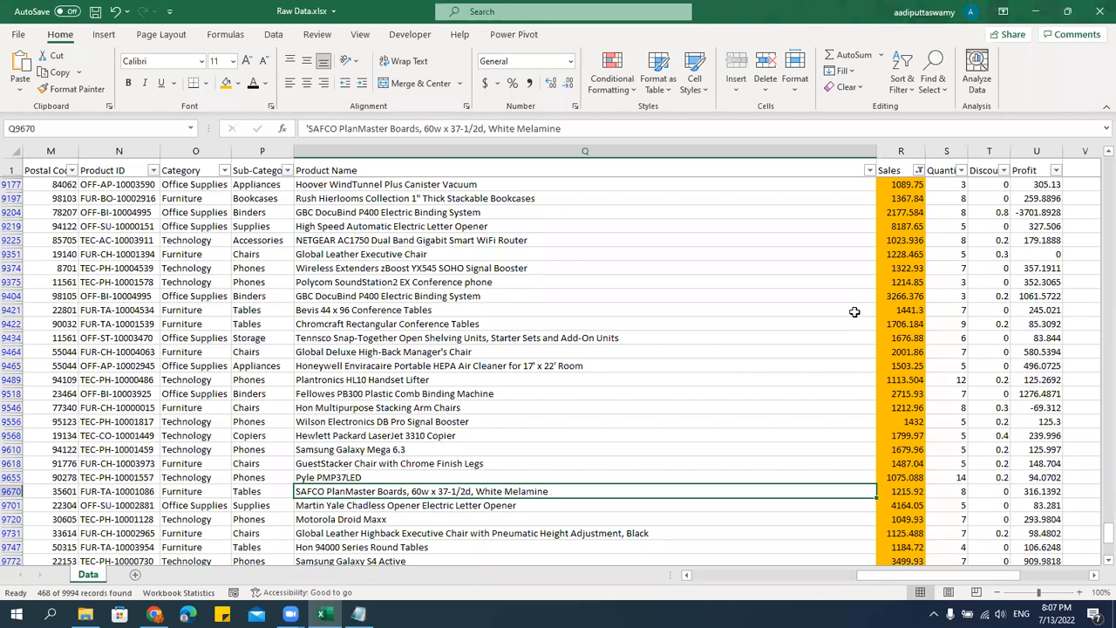
{"action": "left_click", "coordinate": [920, 170]}
{"action": "mouse_move", "coordinate": [810, 299]}
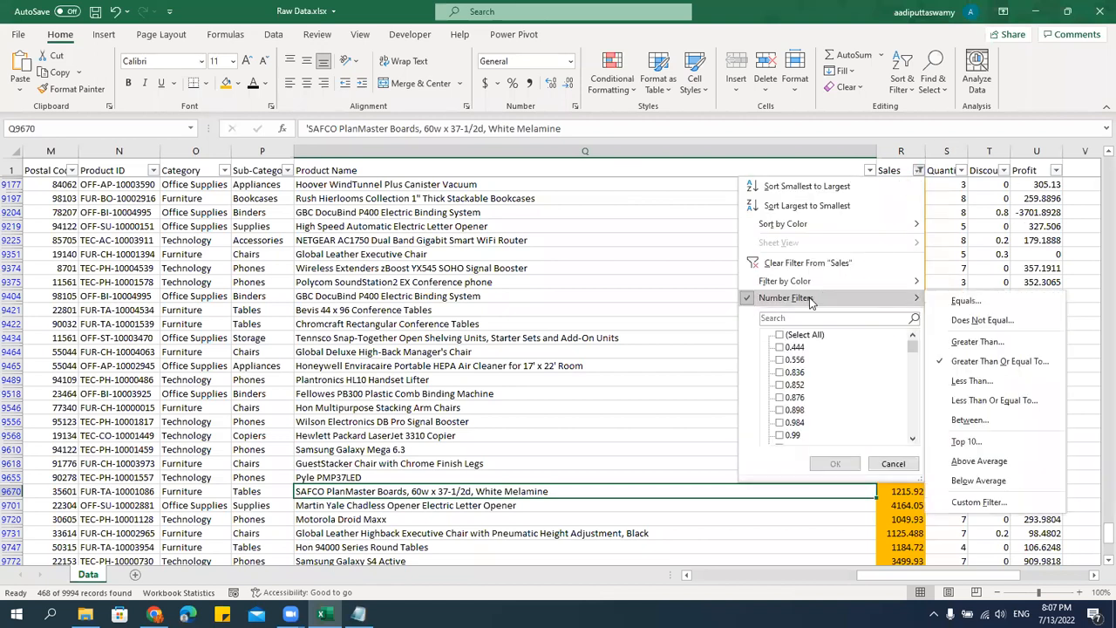
{"action": "left_click", "coordinate": [833, 262]}
{"action": "left_click", "coordinate": [898, 151]}
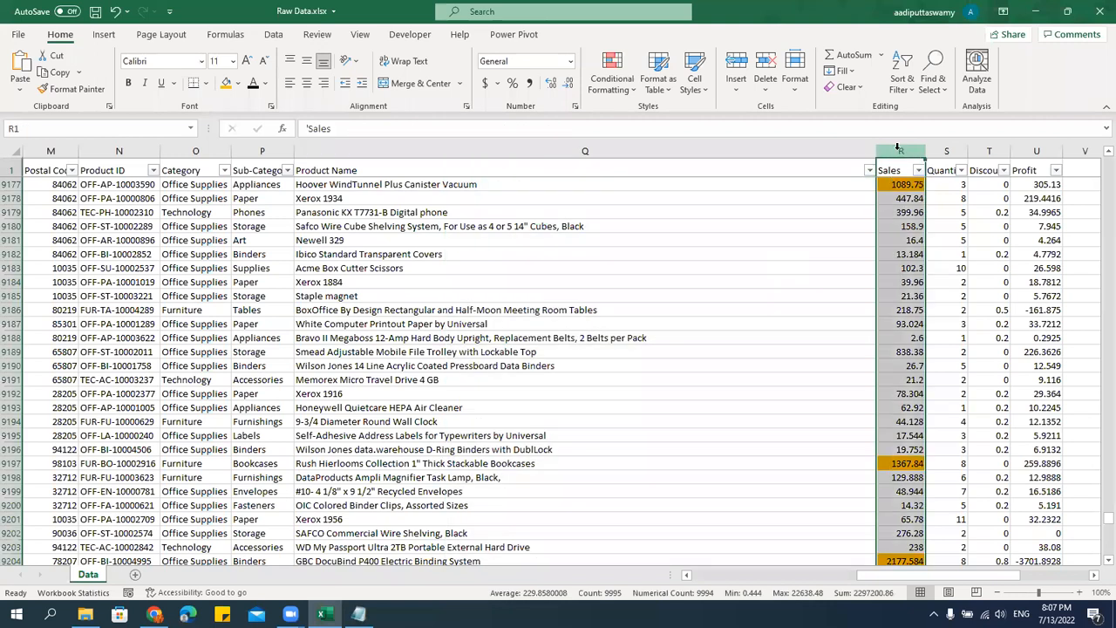
{"action": "left_click", "coordinate": [238, 83]}
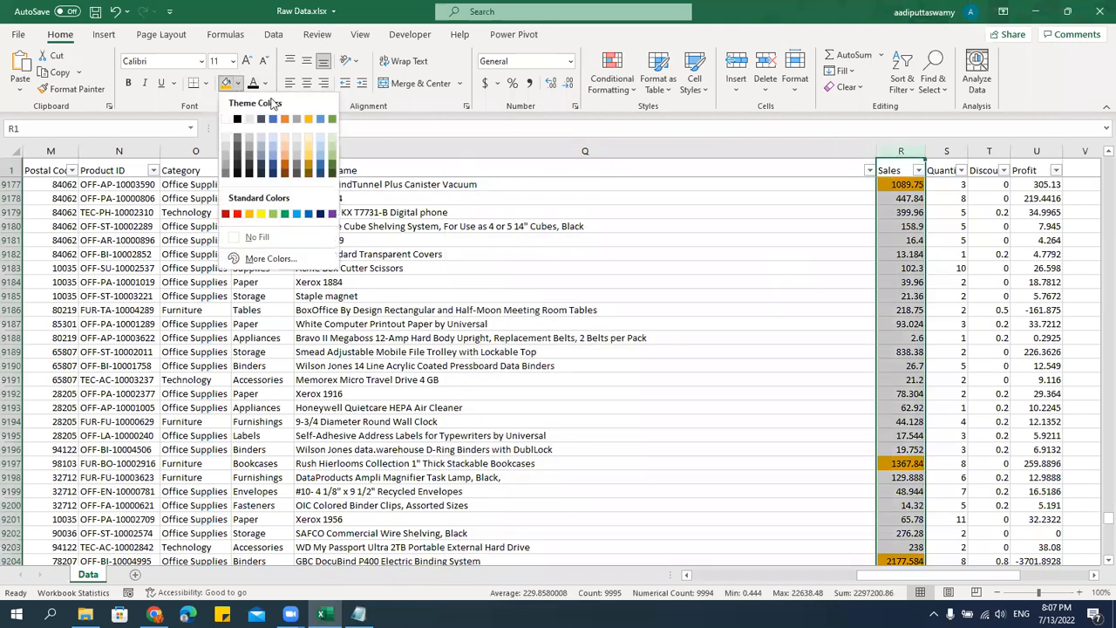
{"action": "left_click", "coordinate": [258, 238]}
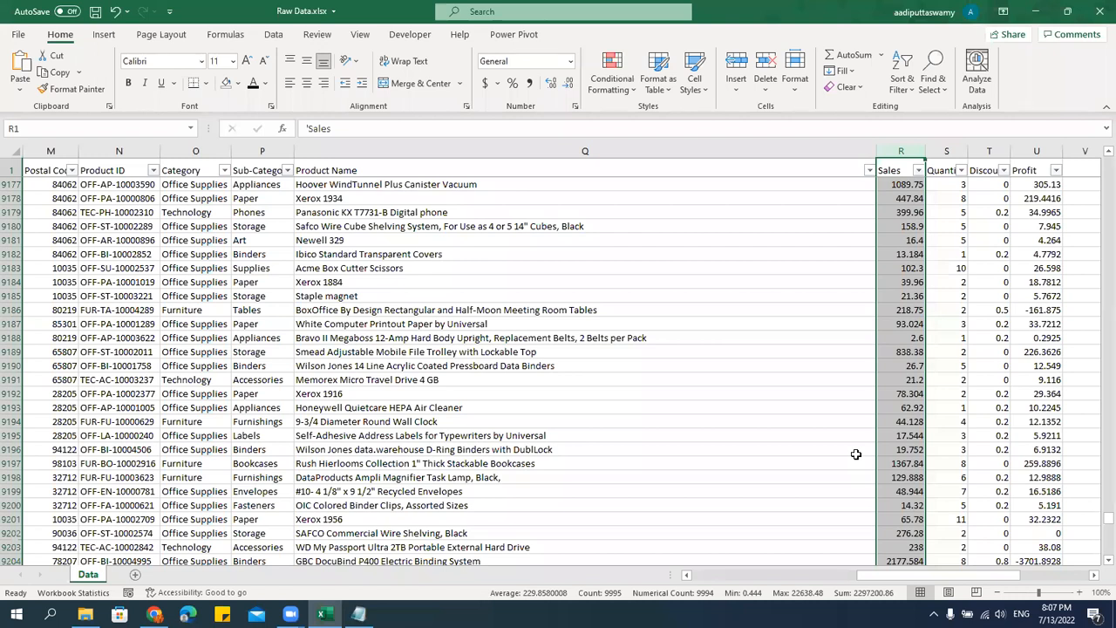
Select every Sales value from R2 down to the last data row, leaving out the header.
{"action": "key", "text": "Down"}
{"action": "key", "text": "Down"}
{"action": "key", "text": "Up"}
{"action": "key", "text": "Up"}
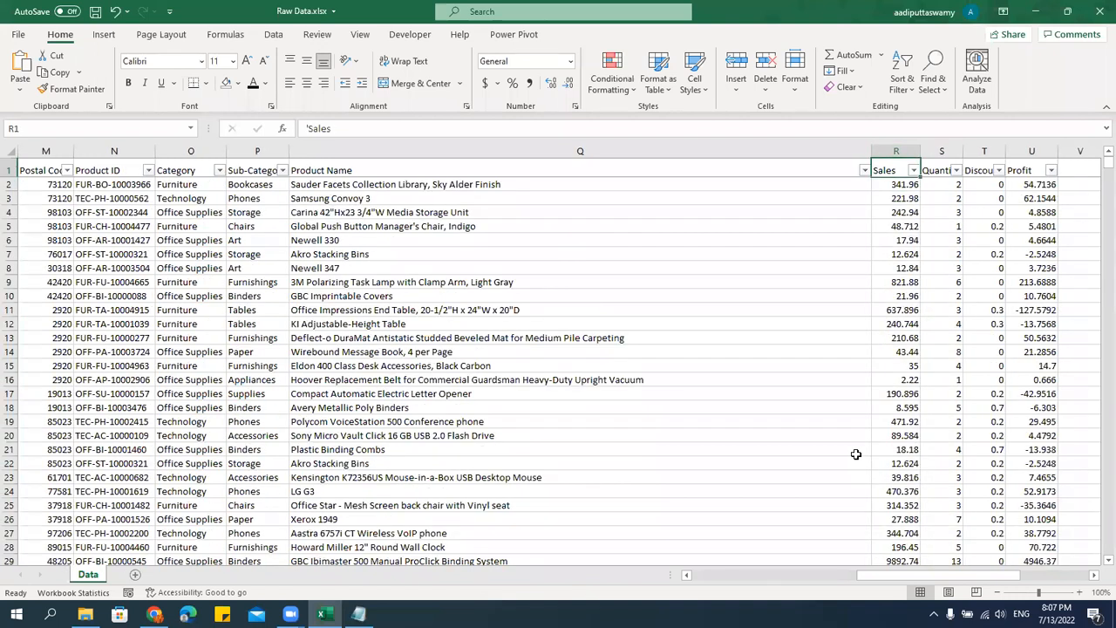
{"action": "key", "text": "Down"}
{"action": "key", "text": "Up"}
{"action": "key", "text": "Down"}
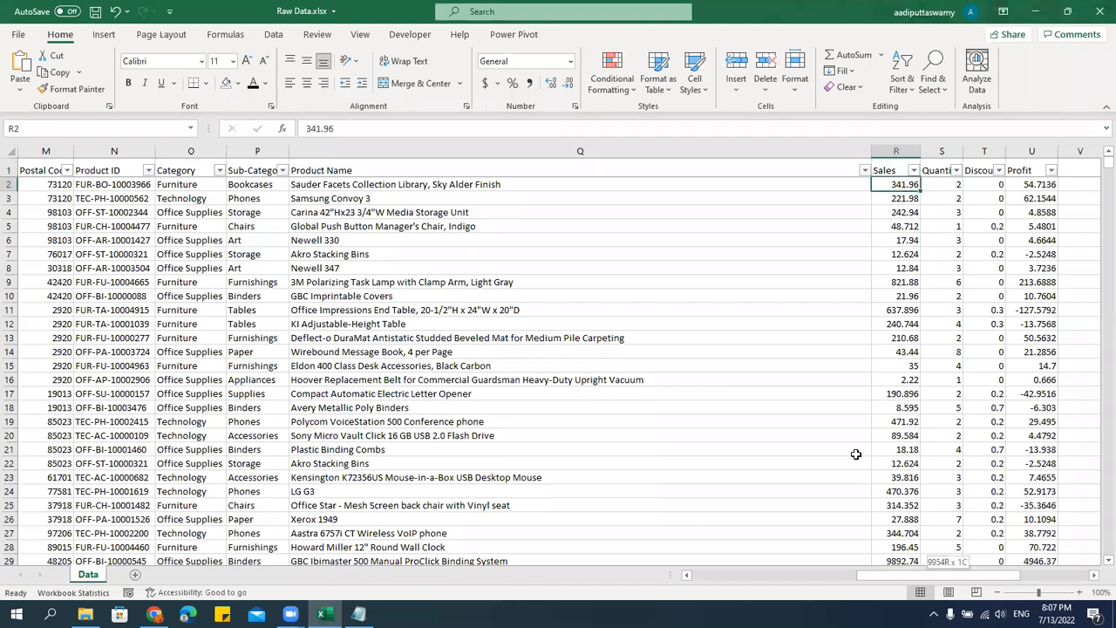
{"action": "key", "text": "ctrl+shift+Down"}
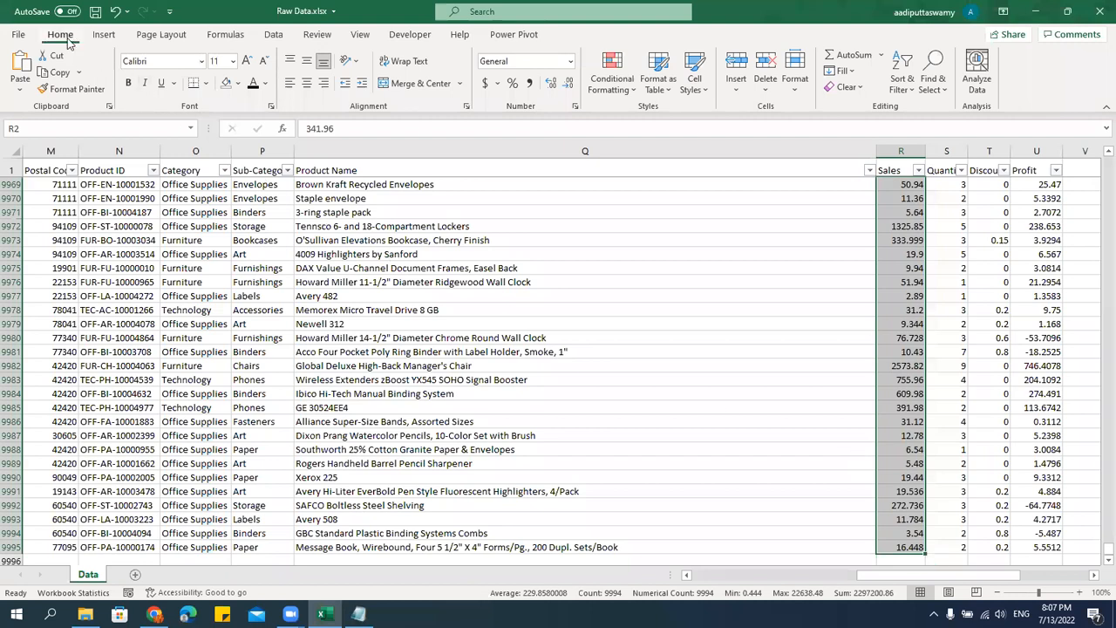
Look through the conditional formatting options and start a Greater Than highlight rule on the Sales values with the threshold 1000.
{"action": "left_click", "coordinate": [613, 90]}
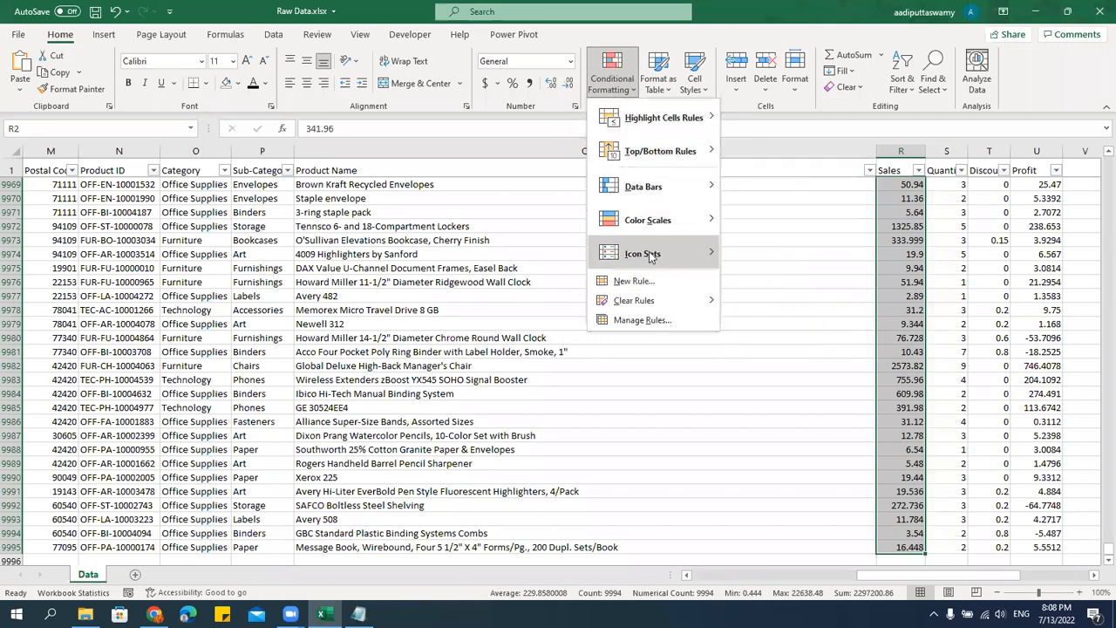
{"action": "mouse_move", "coordinate": [648, 253]}
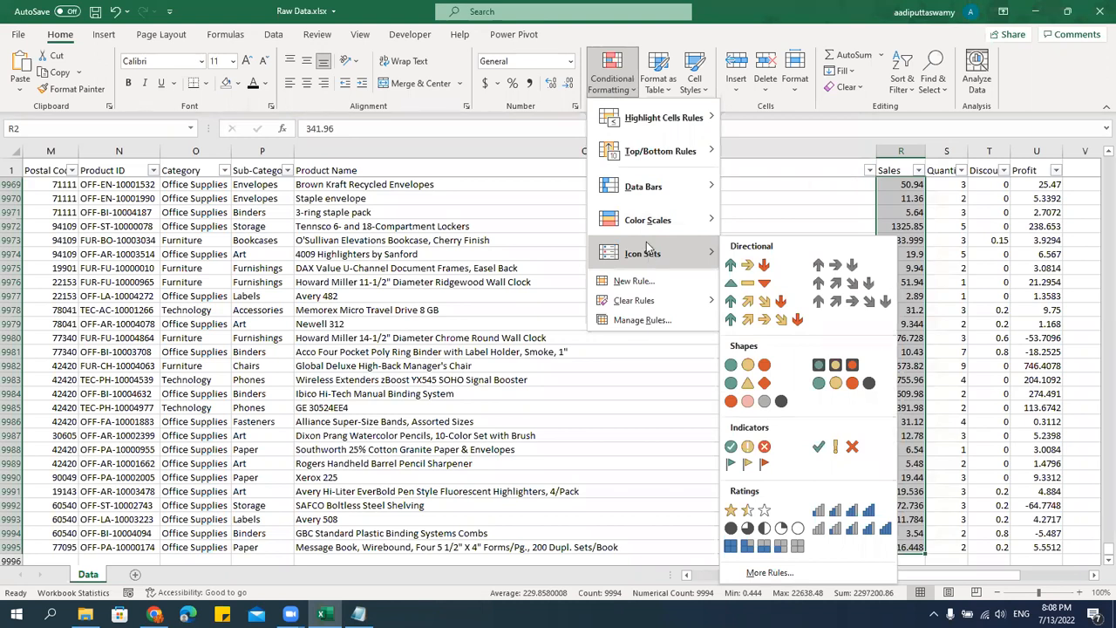
{"action": "mouse_move", "coordinate": [635, 127]}
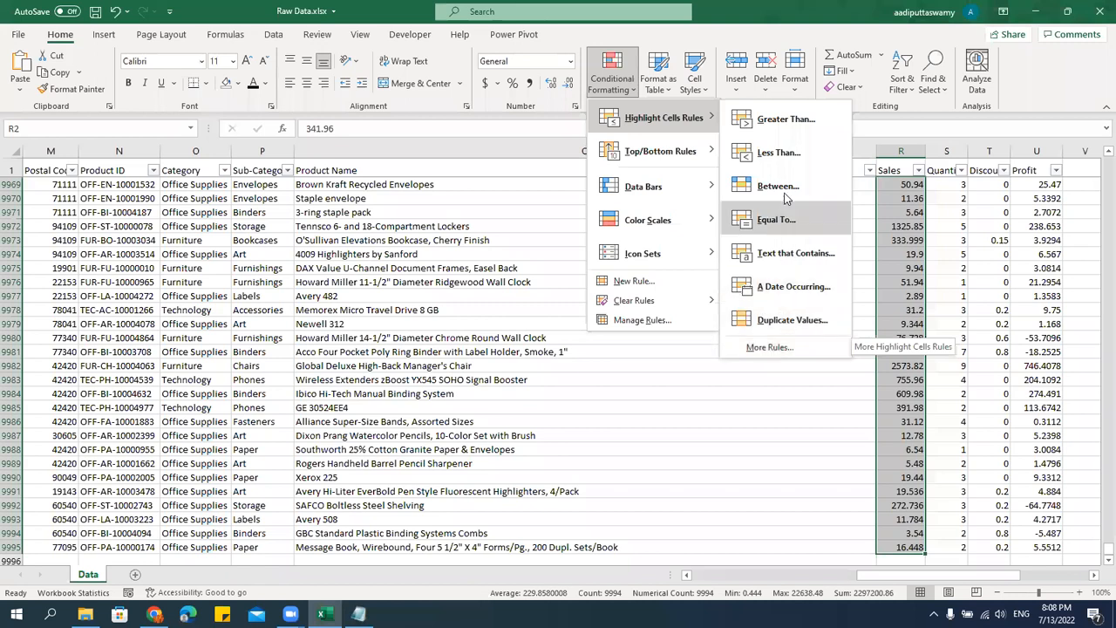
{"action": "left_click", "coordinate": [776, 128]}
{"action": "left_click_drag", "start_coordinate": [542, 270], "coordinate": [459, 255]}
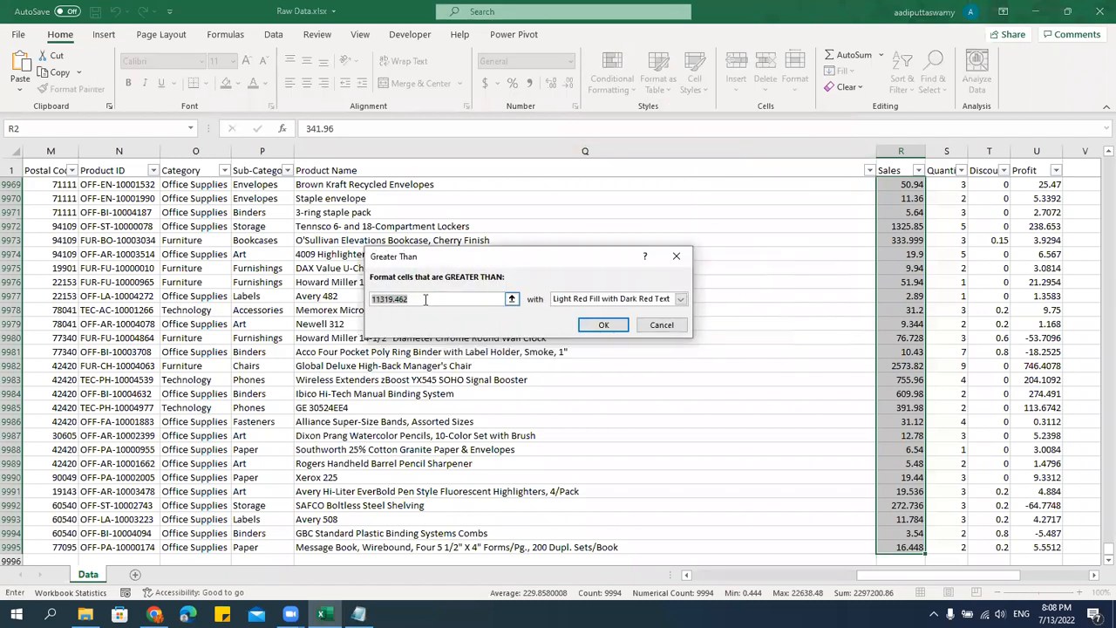
{"action": "type", "text": "1000"}
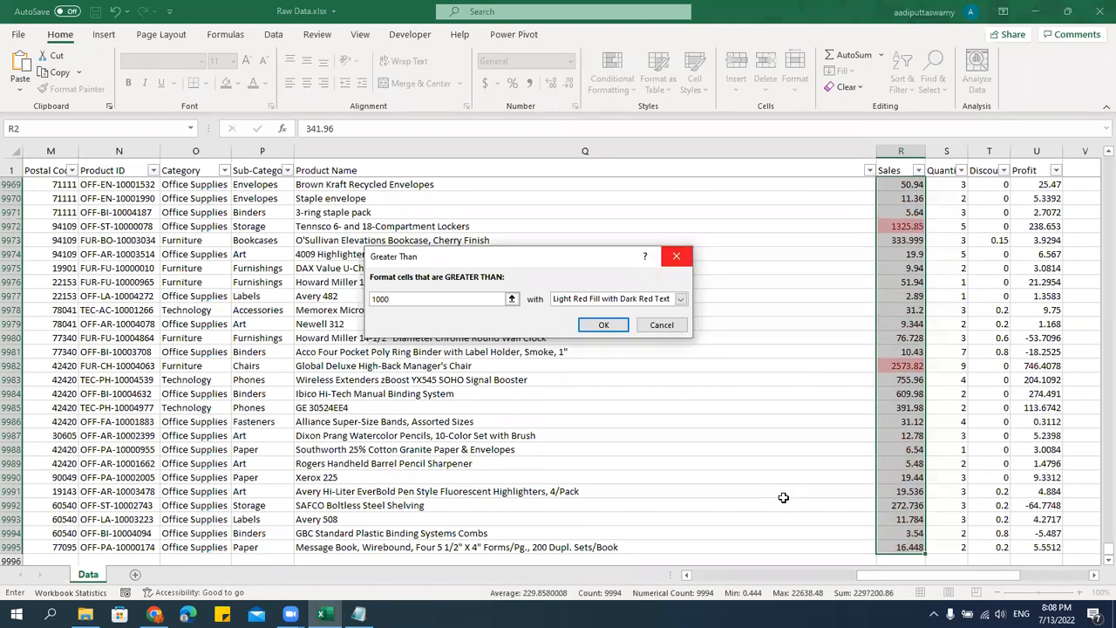
Preview the yellow and green formats for the Greater Than rule, and apply it with Light Red Fill with Dark Red Text.
{"action": "left_click", "coordinate": [680, 299]}
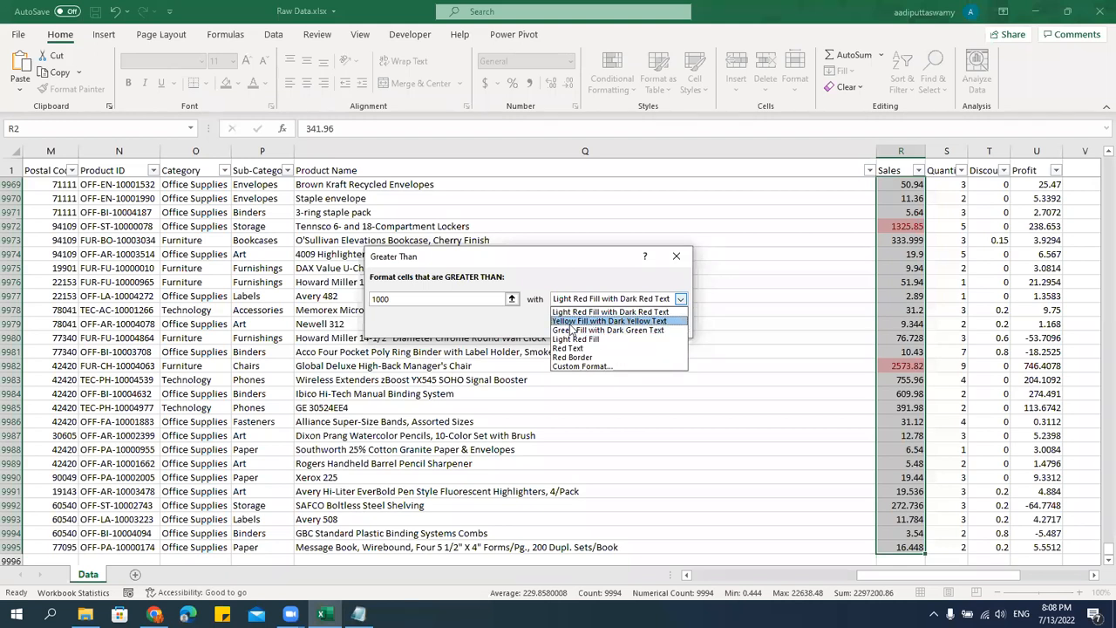
{"action": "left_click", "coordinate": [642, 321]}
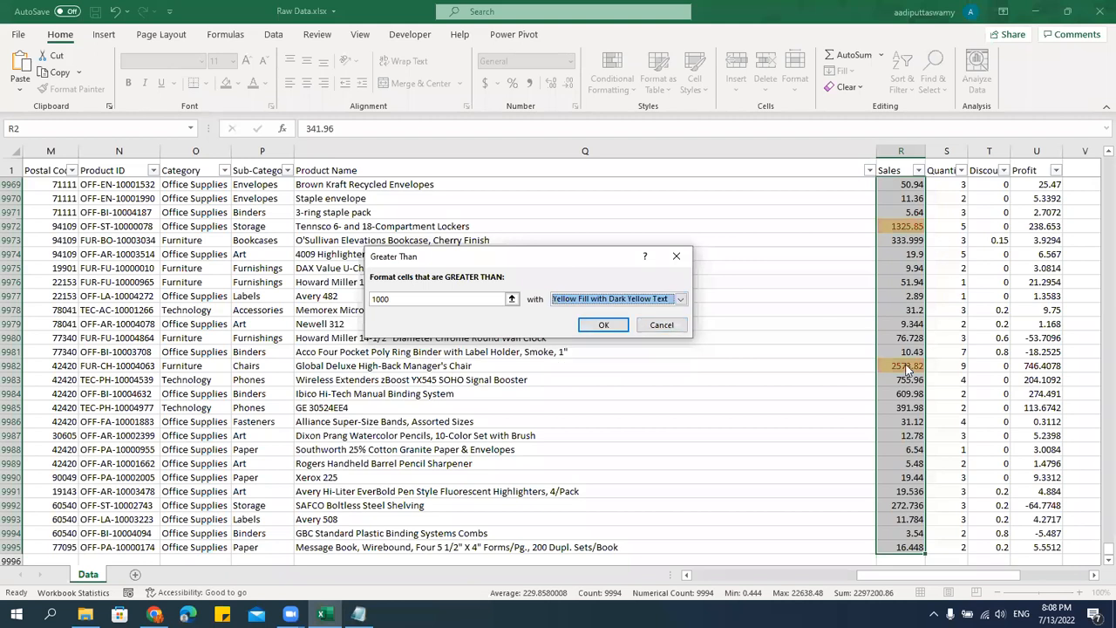
{"action": "left_click", "coordinate": [621, 302]}
{"action": "left_click", "coordinate": [578, 331]}
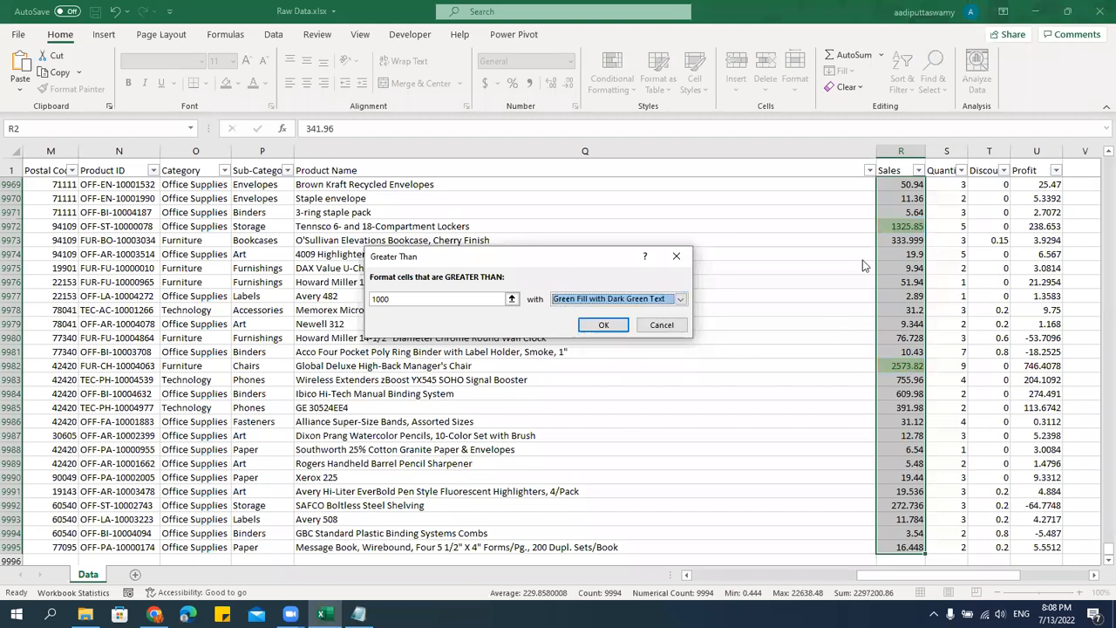
{"action": "left_click", "coordinate": [681, 298]}
{"action": "left_click", "coordinate": [614, 314]}
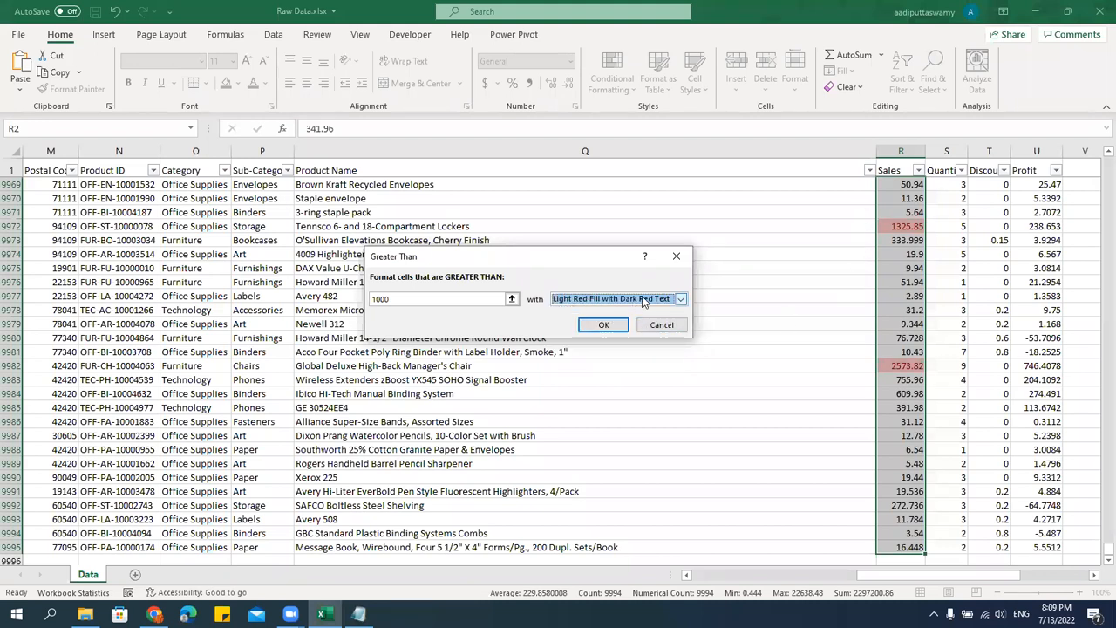
{"action": "left_click", "coordinate": [603, 325]}
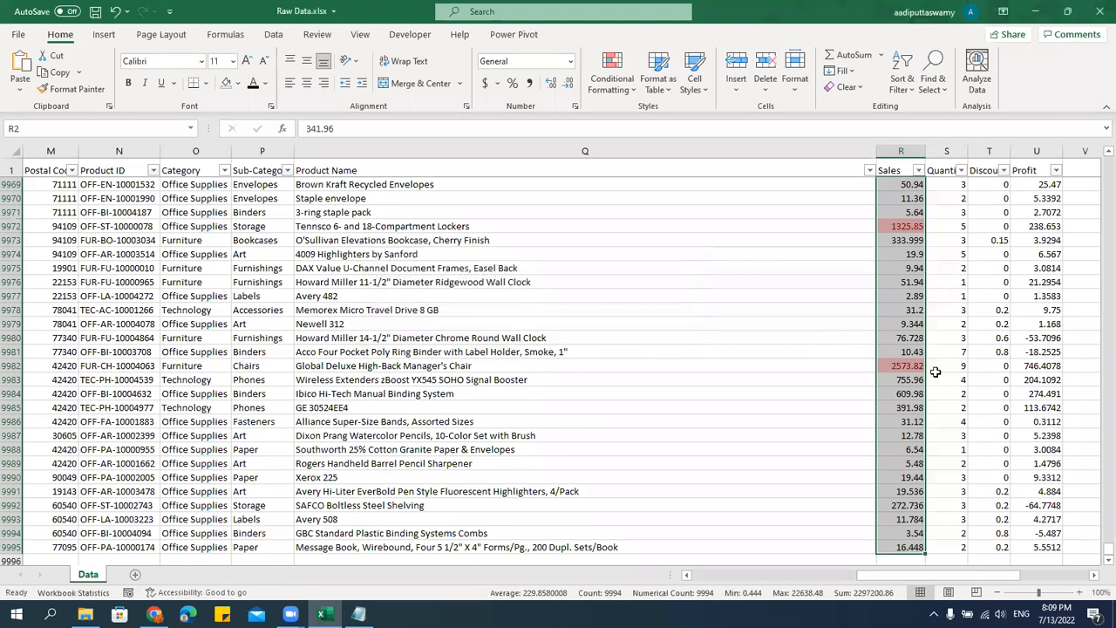
Filter the Sales column to values greater than or equal to 1000 and check the conditional formatting on the filtered rows.
{"action": "left_click", "coordinate": [907, 380]}
{"action": "scroll", "coordinate": [922, 452], "scroll_direction": "down", "scroll_amount": 8}
{"action": "scroll", "coordinate": [921, 451], "scroll_direction": "up", "scroll_amount": 8}
{"action": "scroll", "coordinate": [922, 452], "scroll_direction": "up", "scroll_amount": 20}
{"action": "left_click_drag", "start_coordinate": [1097, 546], "coordinate": [1096, 128]}
{"action": "left_click", "coordinate": [914, 170]}
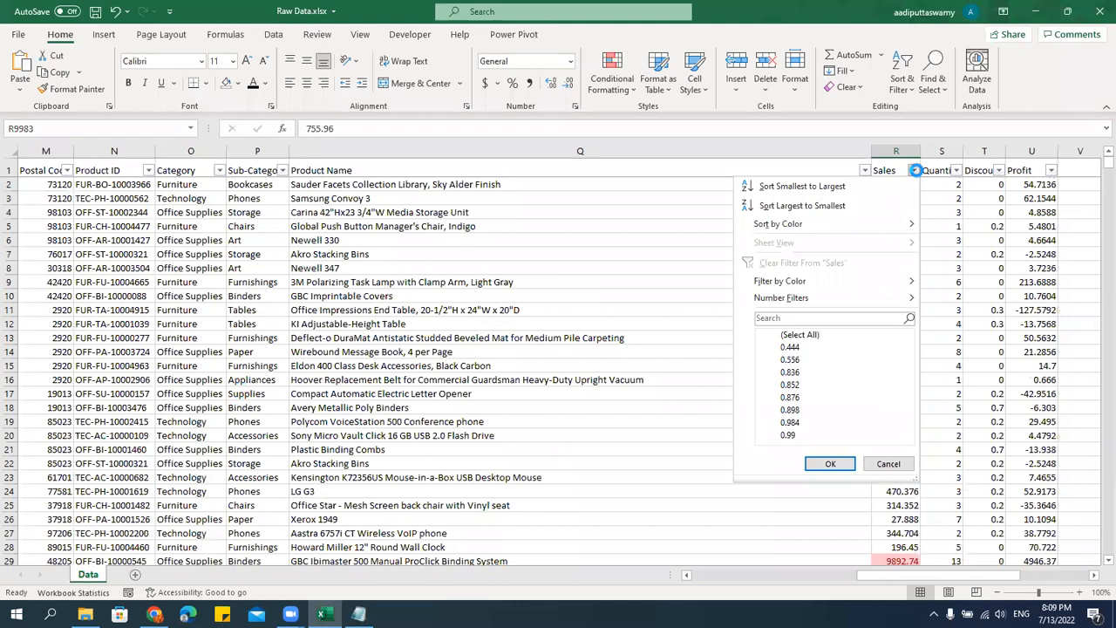
{"action": "mouse_move", "coordinate": [791, 301]}
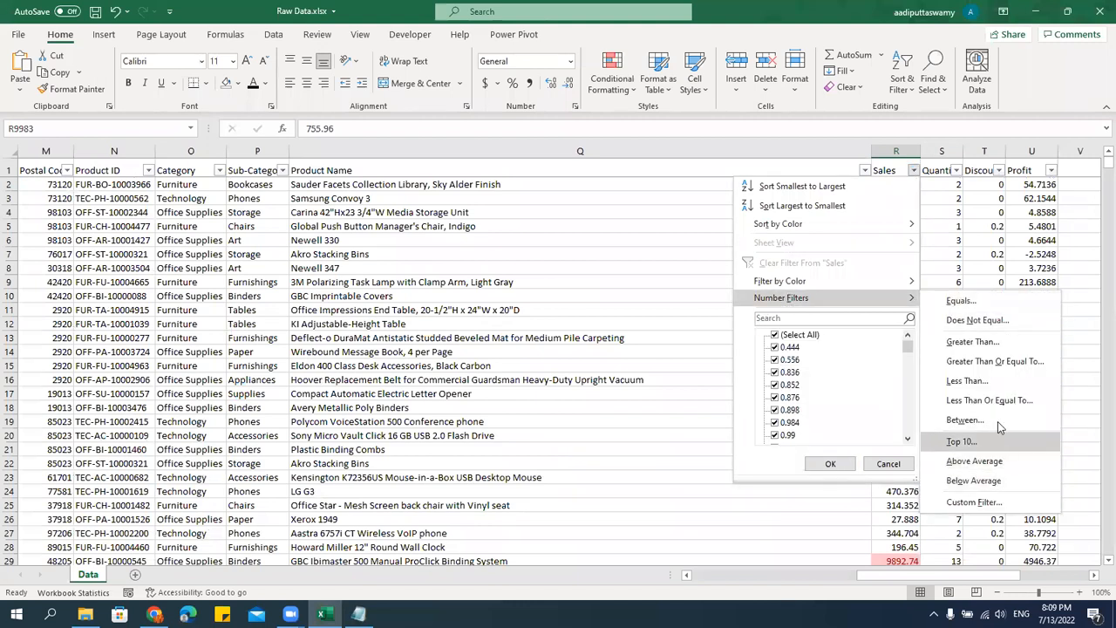
{"action": "left_click", "coordinate": [1010, 361]}
{"action": "type", "text": "1000"}
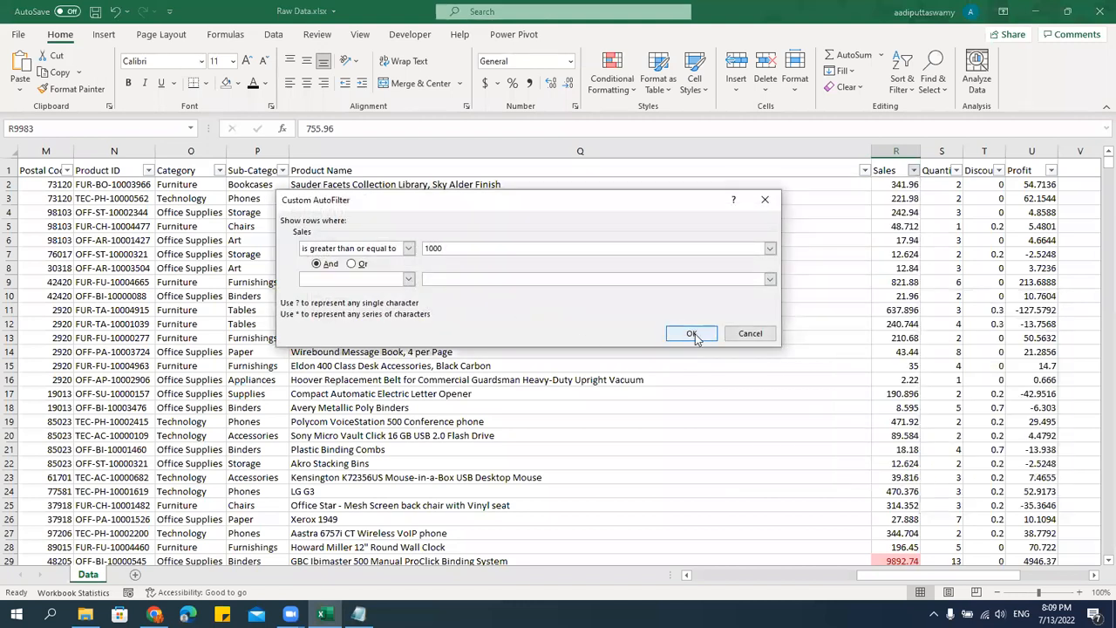
{"action": "left_click", "coordinate": [691, 334]}
{"action": "scroll", "coordinate": [909, 432], "scroll_direction": "down", "scroll_amount": 10}
{"action": "scroll", "coordinate": [910, 432], "scroll_direction": "down", "scroll_amount": 2}
{"action": "scroll", "coordinate": [909, 432], "scroll_direction": "up", "scroll_amount": 7}
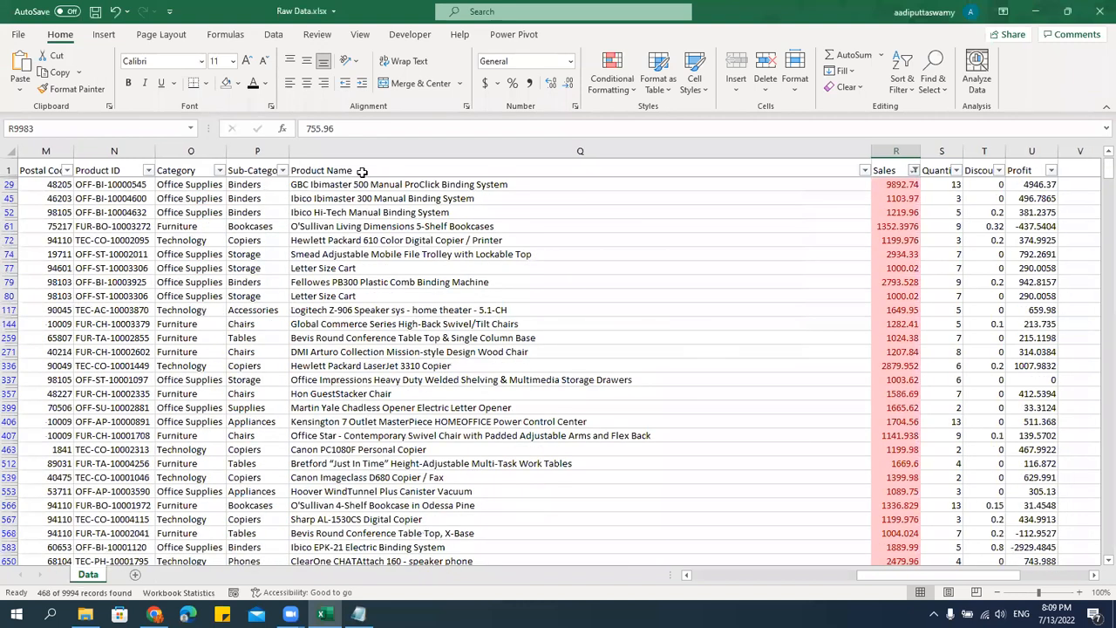
Clear the Sales filter and select every Sales value from R2 down to the last data row.
{"action": "left_click", "coordinate": [272, 39]}
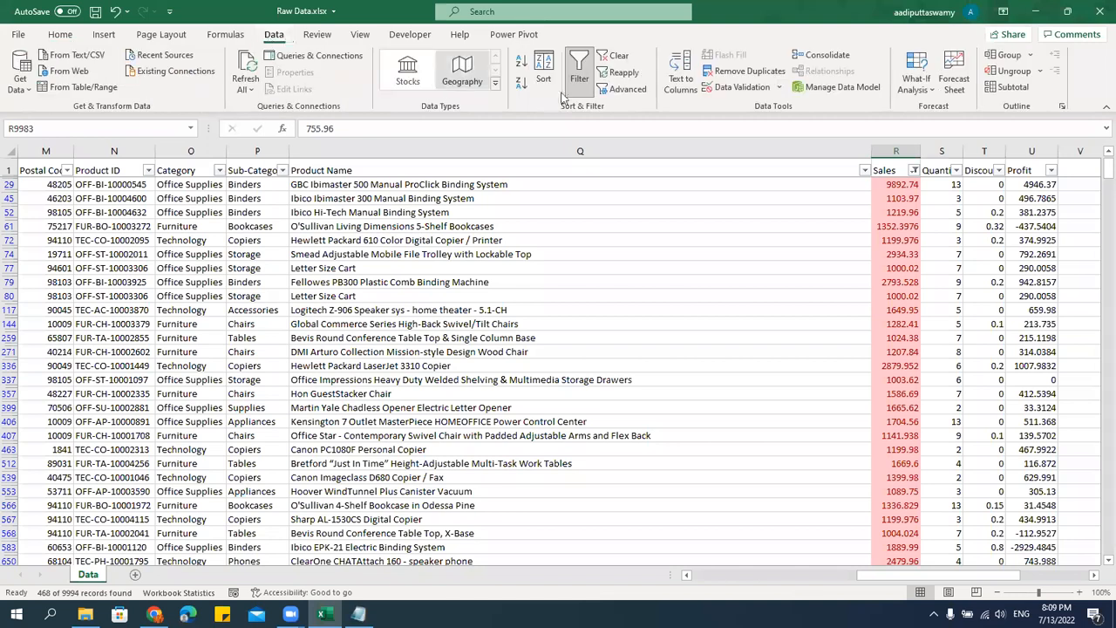
{"action": "left_click", "coordinate": [615, 55]}
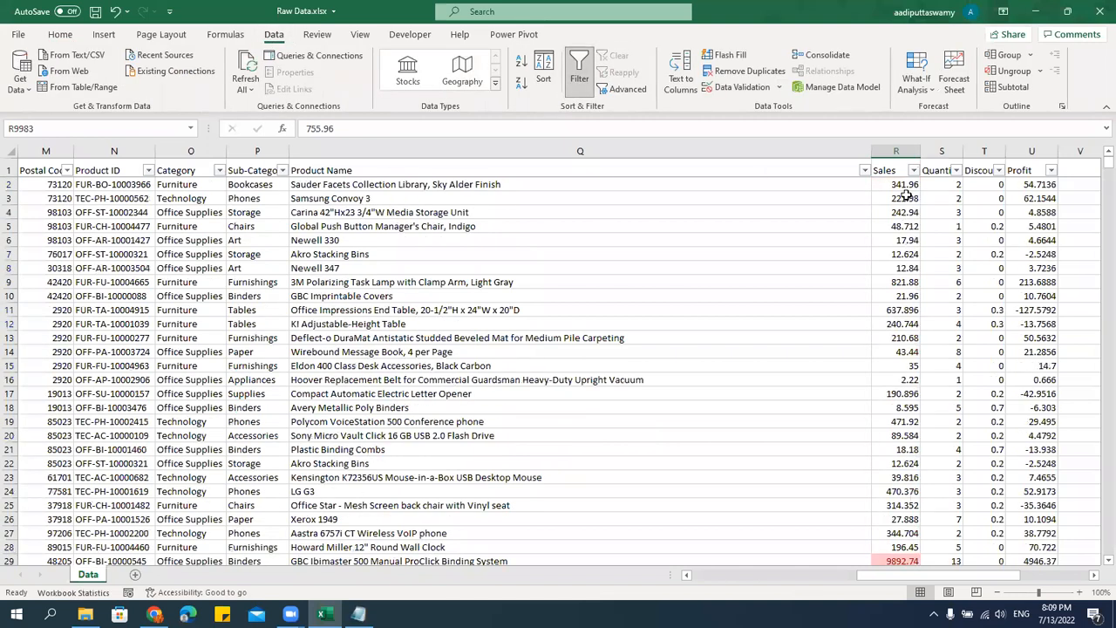
{"action": "left_click", "coordinate": [894, 169]}
{"action": "key", "text": "Down"}
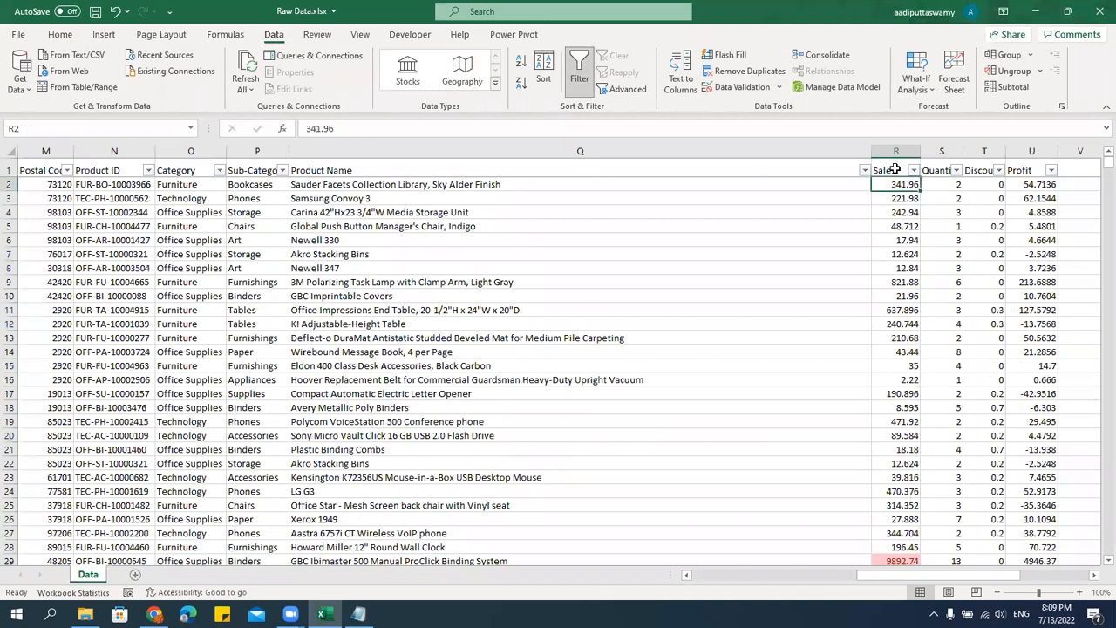
{"action": "key", "text": "ctrl+shift+Down"}
{"action": "scroll", "coordinate": [933, 401], "scroll_direction": "down", "scroll_amount": 1}
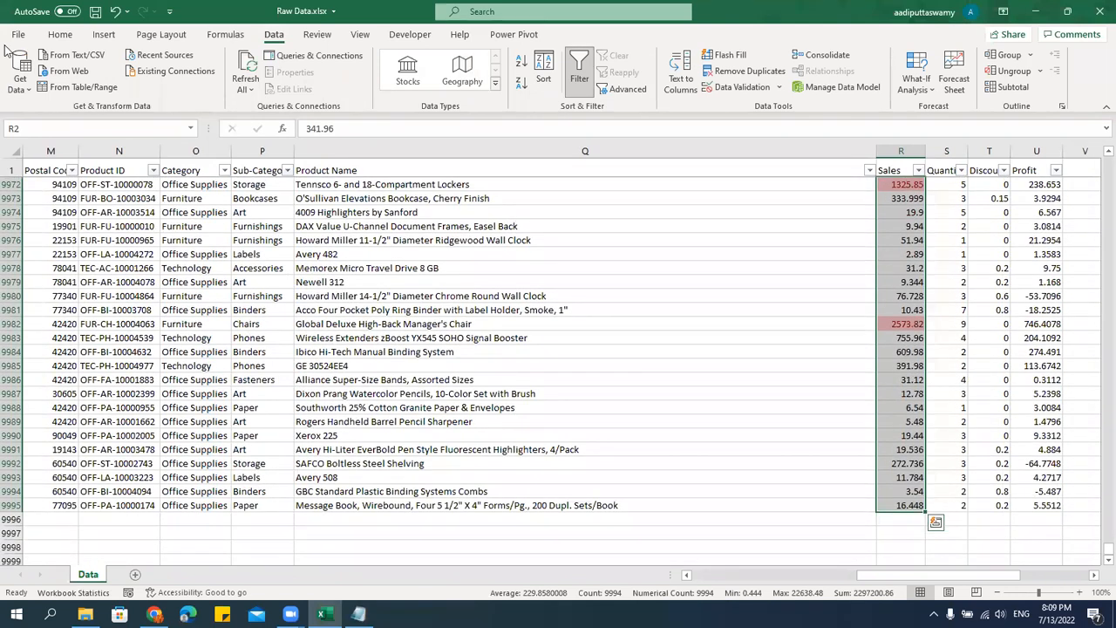
Edit the existing greater-than conditional formatting rule on the Sales values so its threshold is 3000, and apply it.
{"action": "left_click", "coordinate": [59, 34]}
{"action": "left_click", "coordinate": [612, 83]}
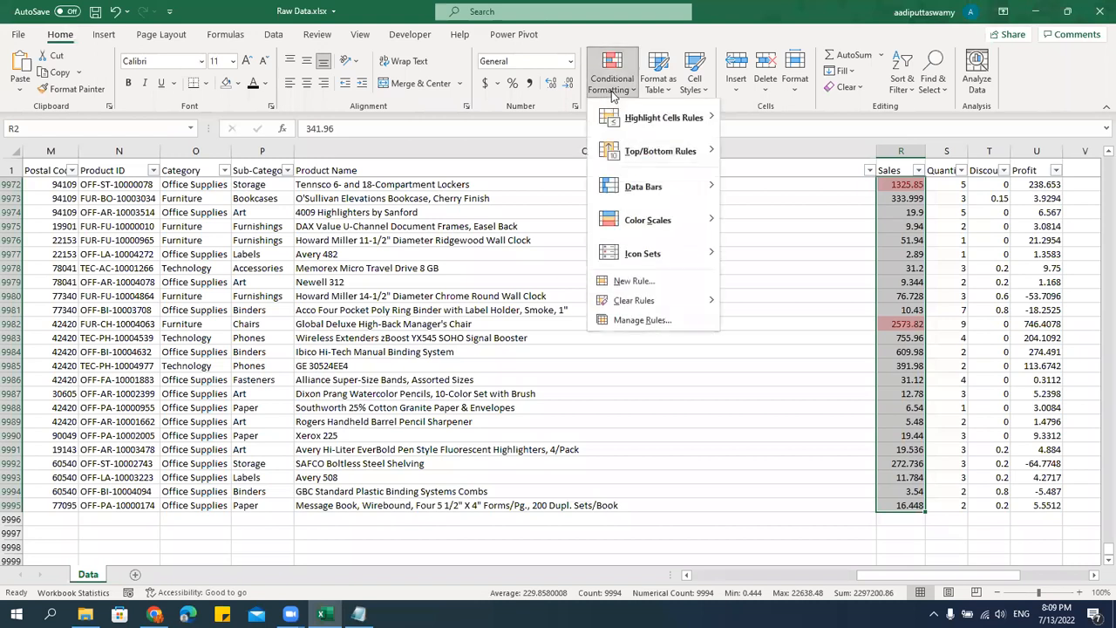
{"action": "mouse_move", "coordinate": [663, 118]}
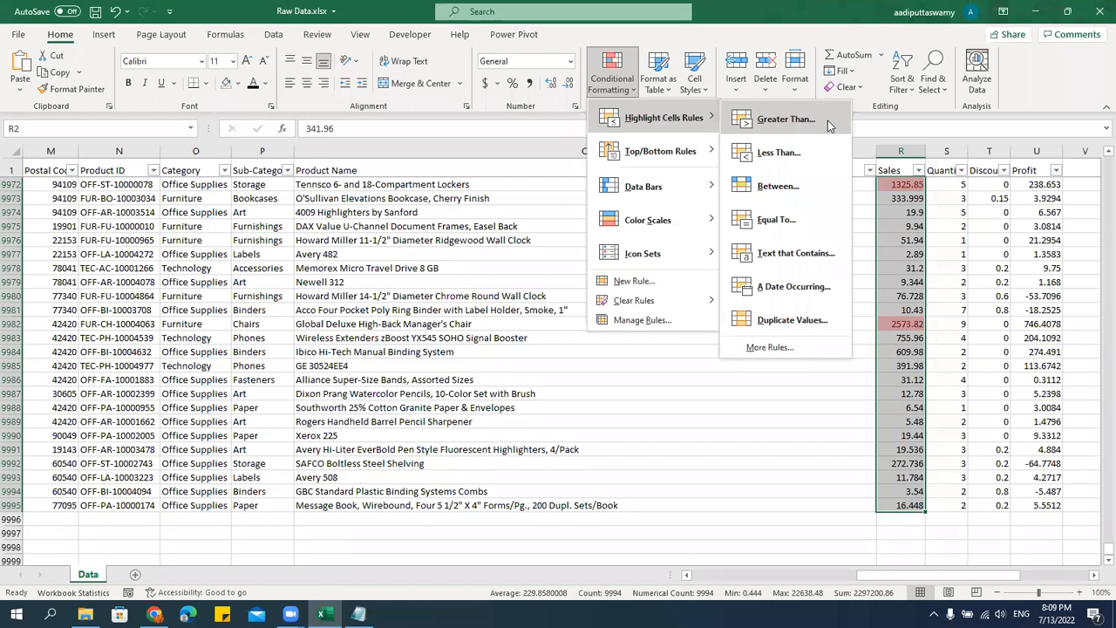
{"action": "left_click", "coordinate": [643, 321]}
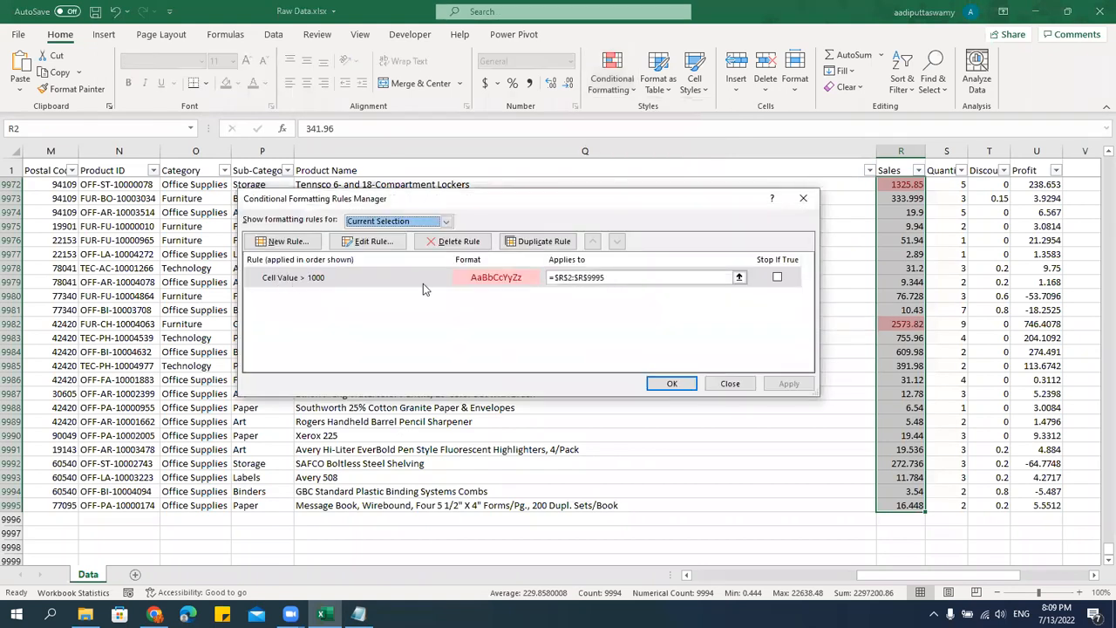
{"action": "left_click", "coordinate": [484, 281]}
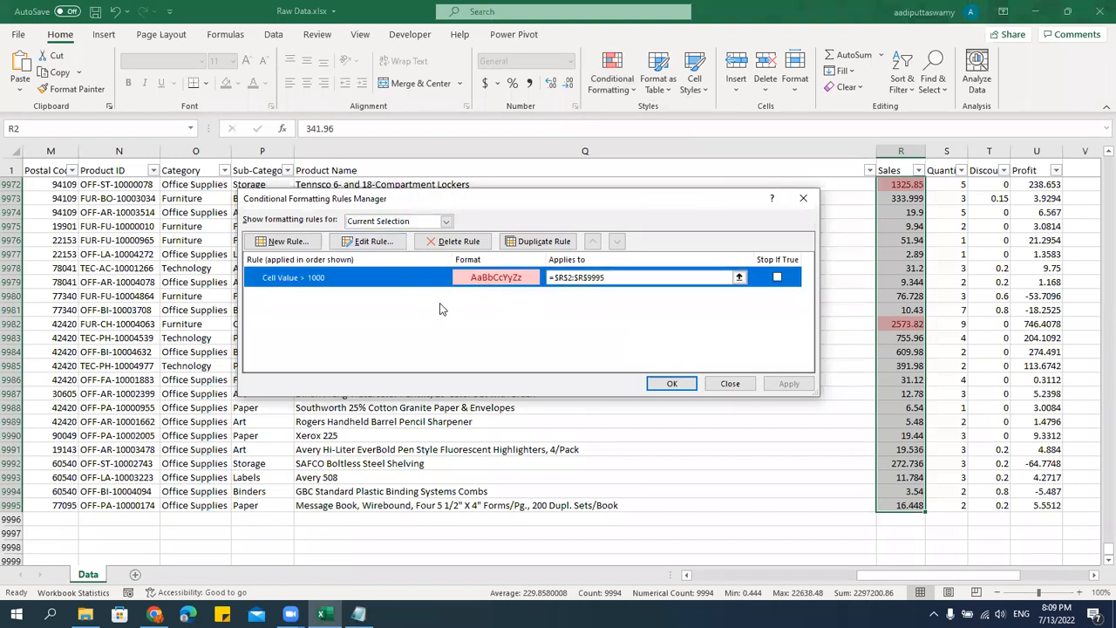
{"action": "double_click", "coordinate": [493, 279]}
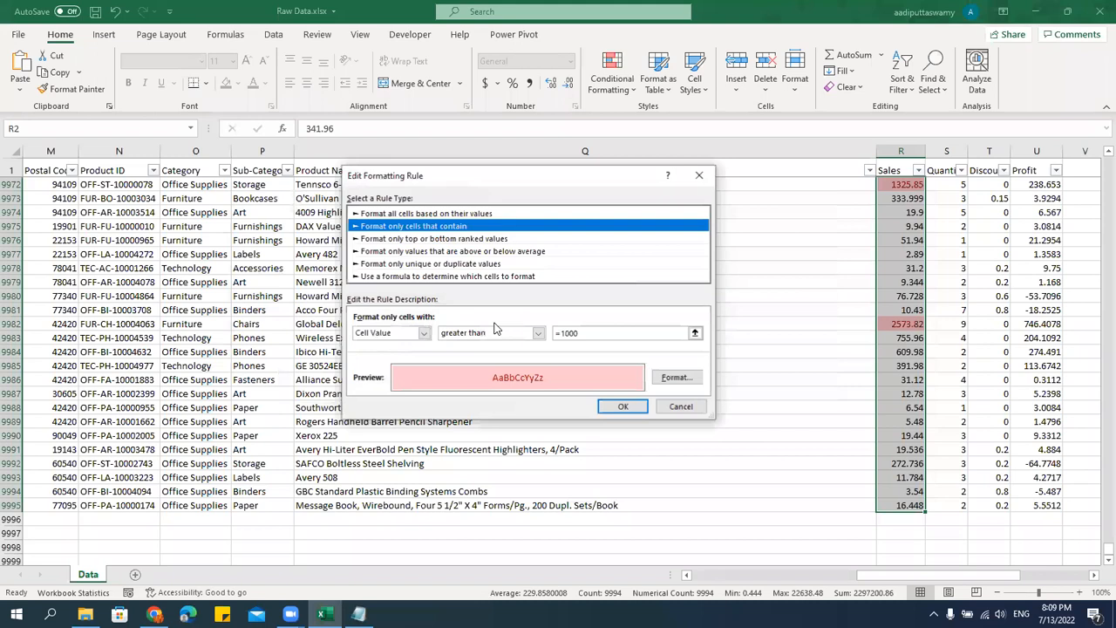
{"action": "left_click", "coordinate": [562, 332]}
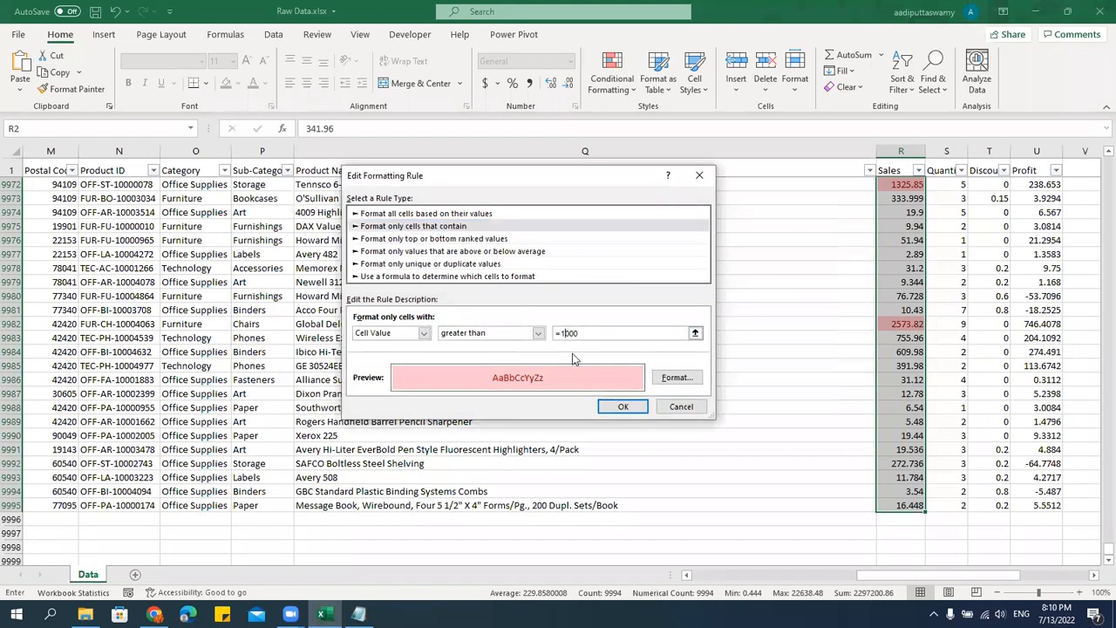
{"action": "left_click", "coordinate": [618, 406]}
{"action": "left_click", "coordinate": [672, 384]}
Filter the Sales column to values greater than or equal to 3000 and check the conditional formatting on the filtered rows.
{"action": "left_click", "coordinate": [902, 299]}
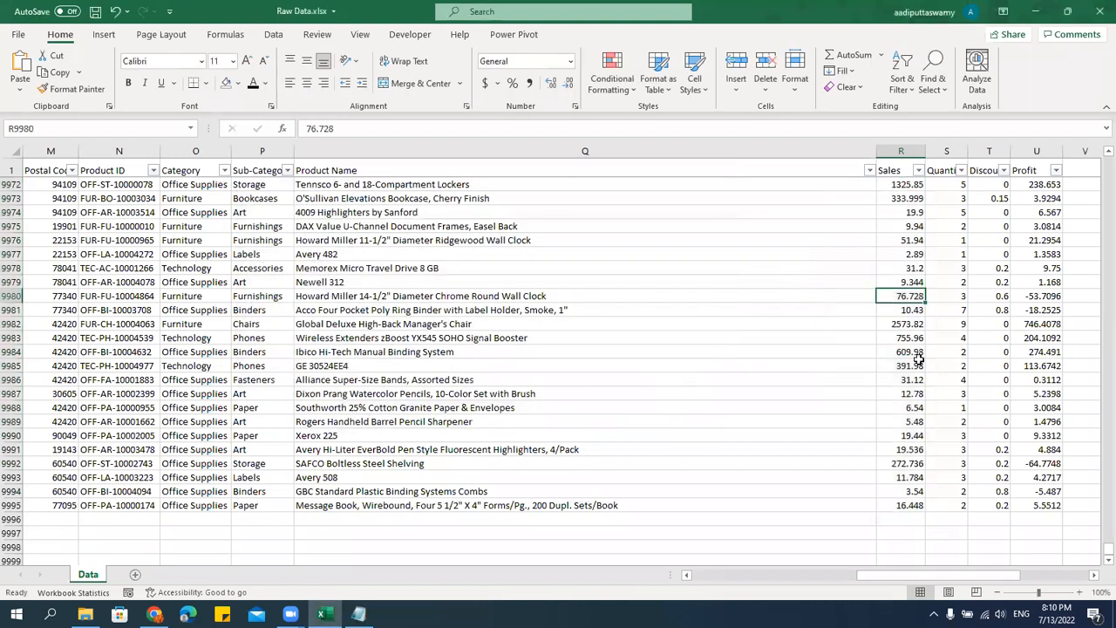
{"action": "scroll", "coordinate": [918, 359], "scroll_direction": "up", "scroll_amount": 1}
{"action": "scroll", "coordinate": [919, 359], "scroll_direction": "up", "scroll_amount": 17}
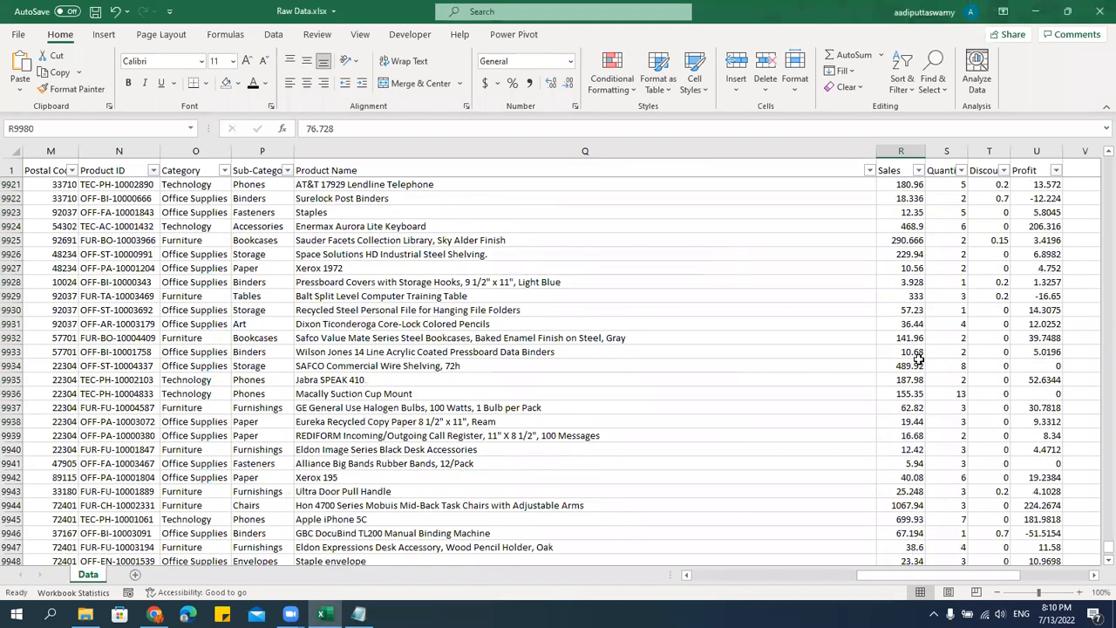
{"action": "left_click", "coordinate": [918, 170]}
{"action": "mouse_move", "coordinate": [851, 300]}
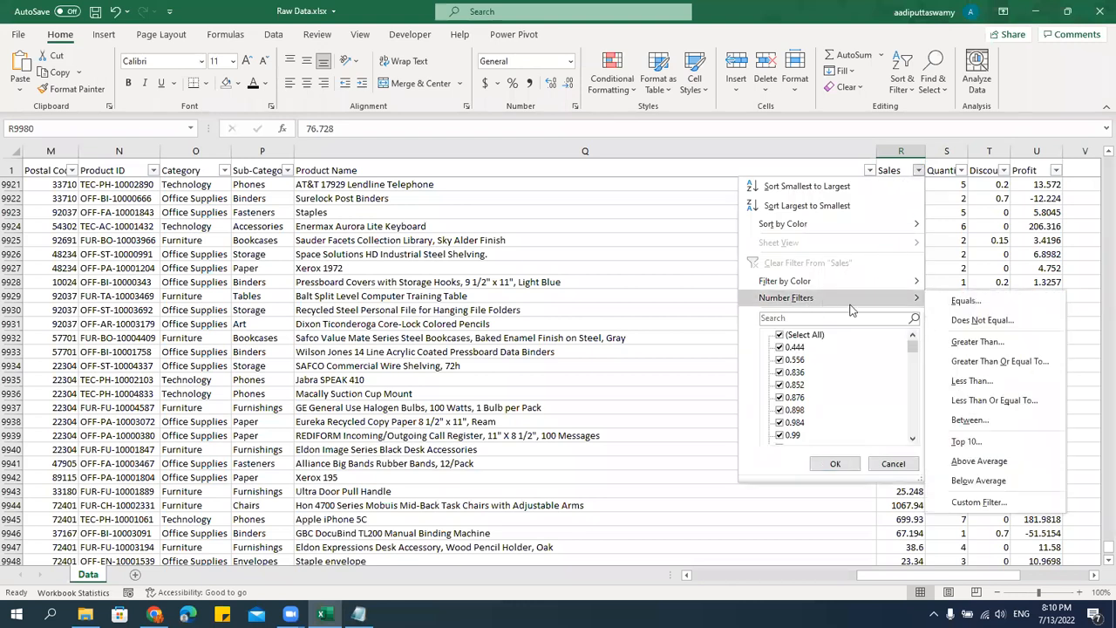
{"action": "left_click", "coordinate": [977, 361]}
{"action": "type", "text": "3000"}
{"action": "left_click", "coordinate": [690, 333]}
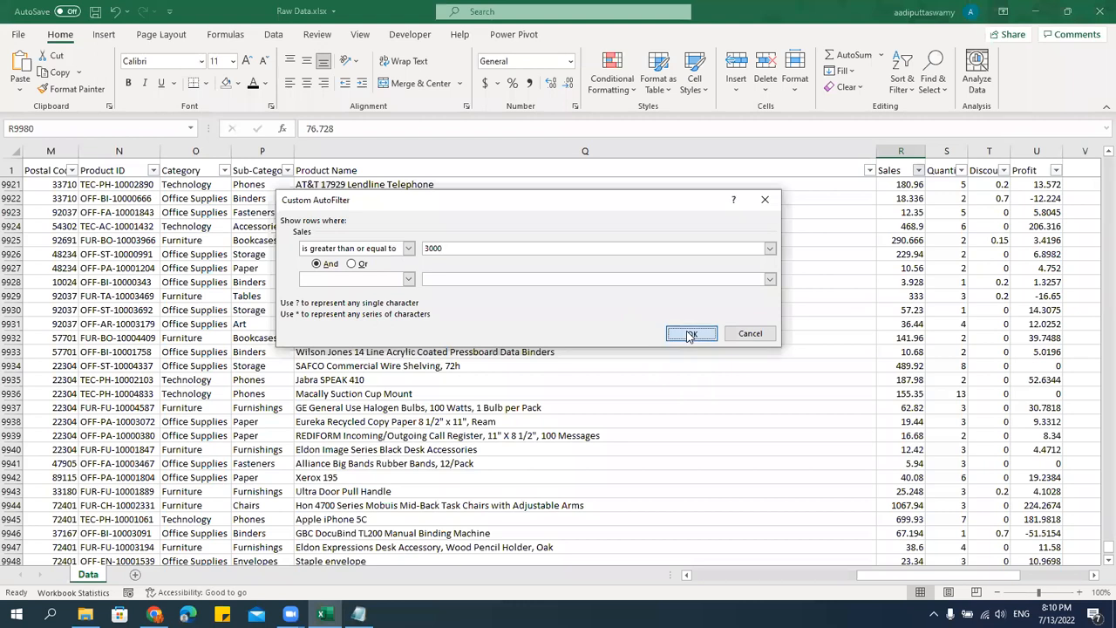
{"action": "scroll", "coordinate": [960, 349], "scroll_direction": "up", "scroll_amount": 5}
{"action": "left_click", "coordinate": [904, 170]}
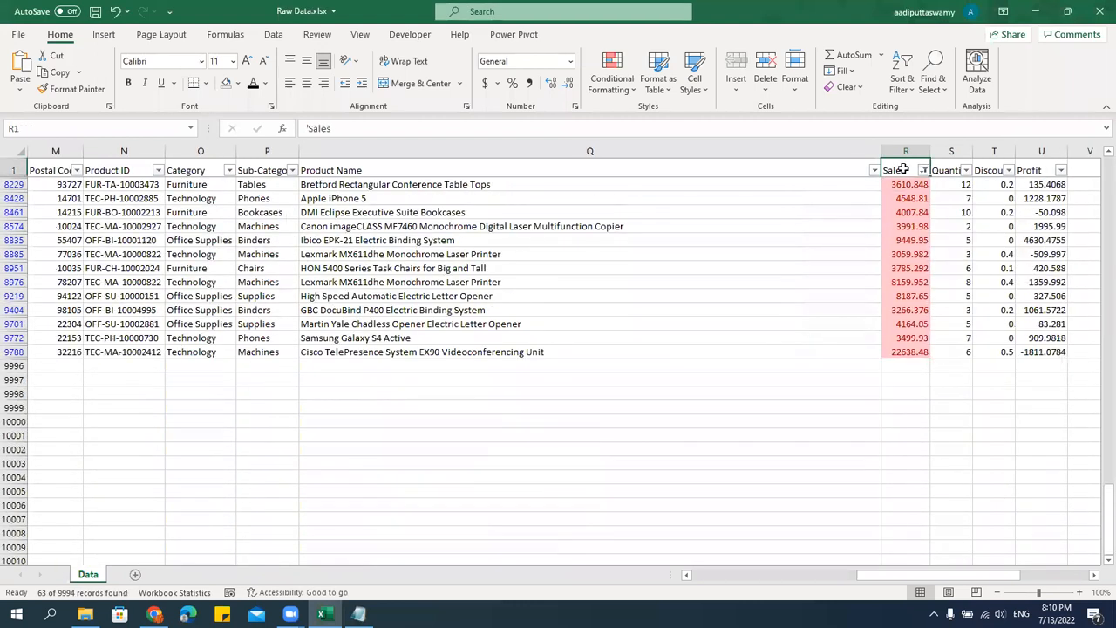
{"action": "key", "text": "Down"}
{"action": "key", "text": "Down"}
{"action": "key", "text": "Down"}
{"action": "key", "text": "Down"}
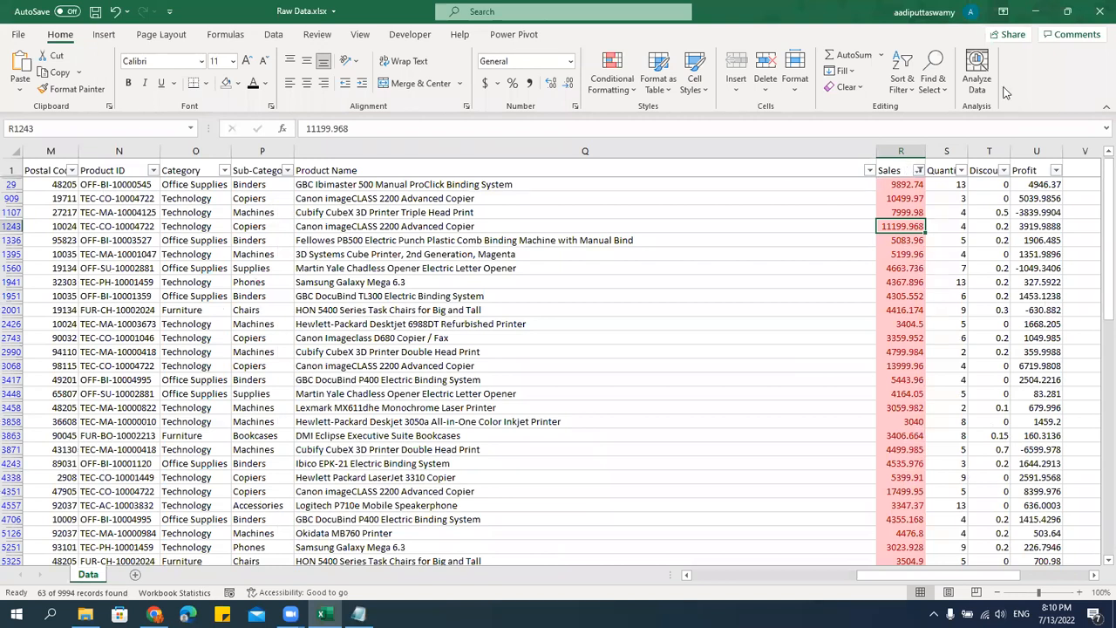
Clear the filter from the Sales column and return to its first value in R2.
{"action": "left_click", "coordinate": [919, 170]}
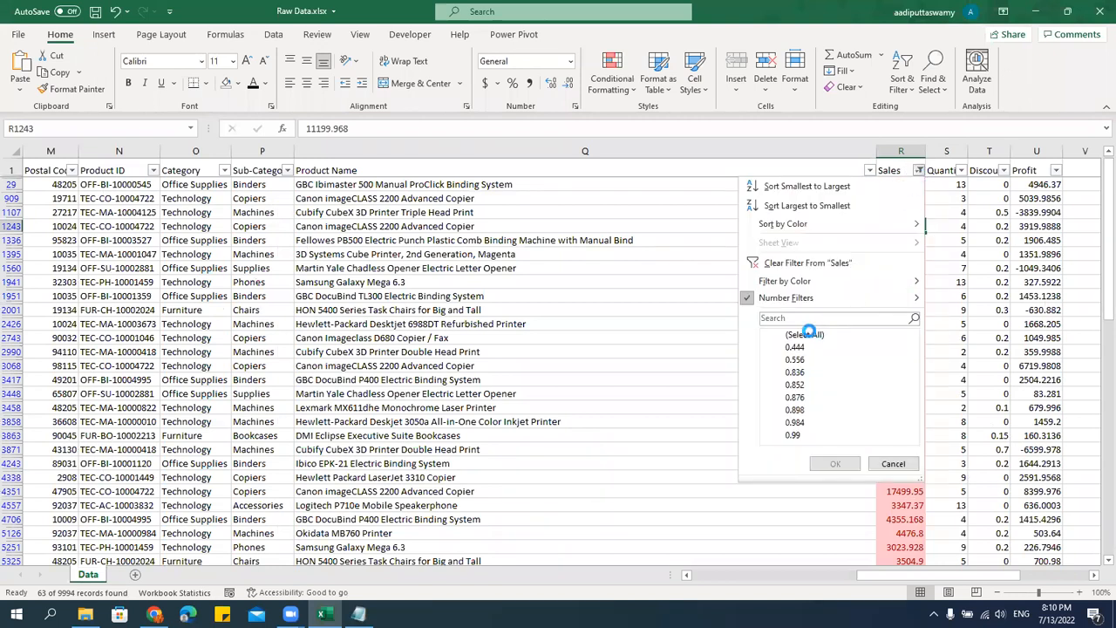
{"action": "left_click", "coordinate": [804, 262]}
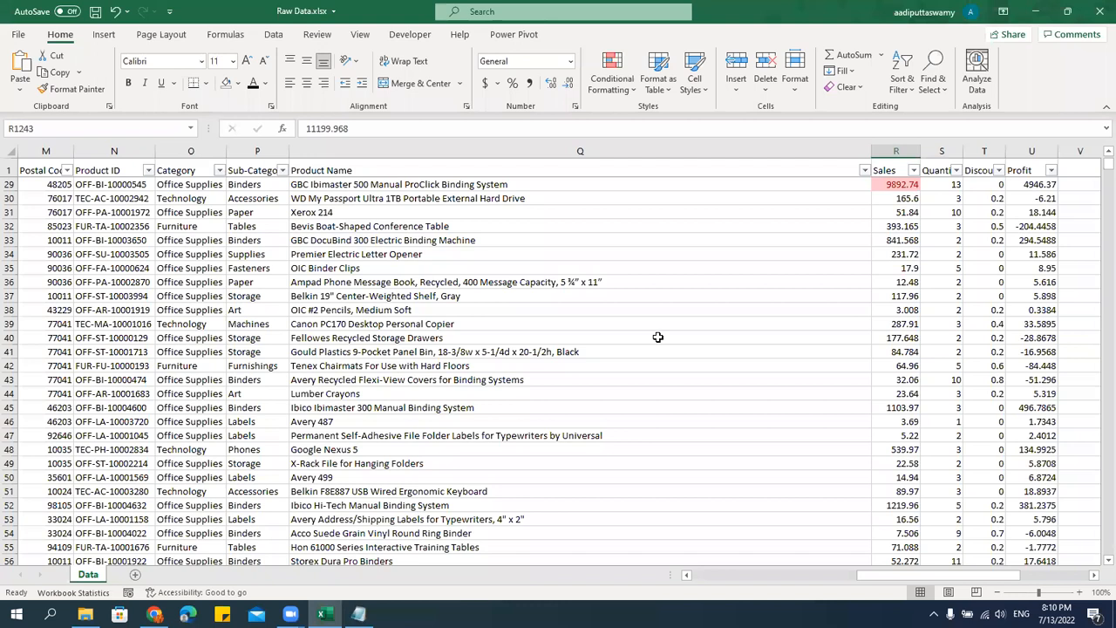
{"action": "left_click", "coordinate": [591, 171]}
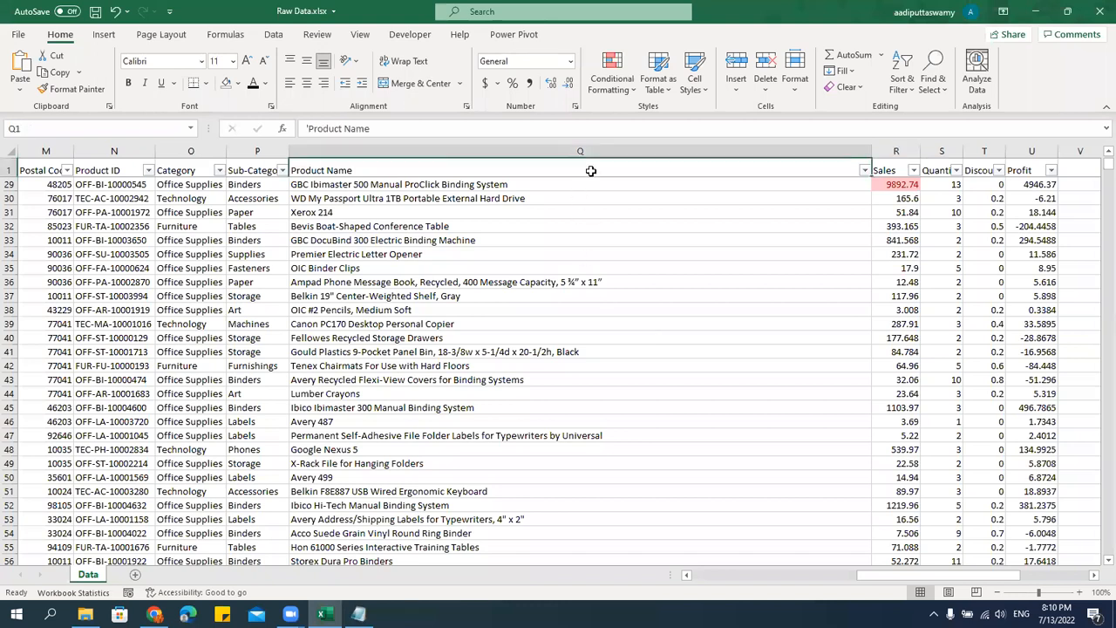
{"action": "key", "text": "Down"}
{"action": "key", "text": "Down"}
{"action": "key", "text": "Right"}
{"action": "key", "text": "Up"}
{"action": "key", "text": "Up"}
{"action": "key", "text": "Down"}
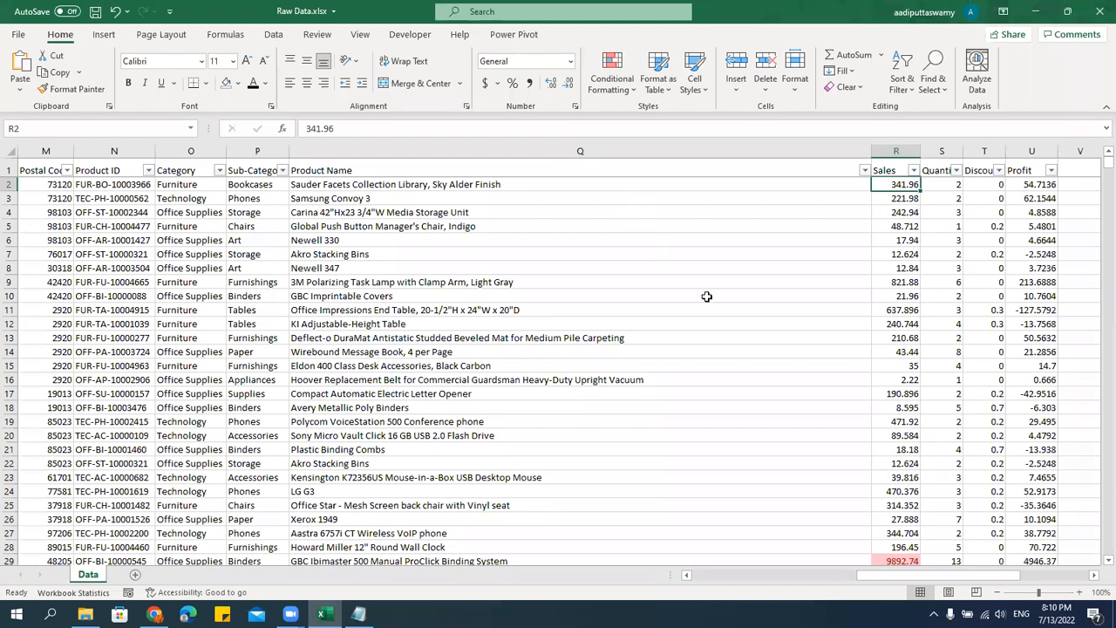
{"action": "key", "text": "Right"}
{"action": "key", "text": "Right"}
{"action": "key", "text": "Right"}
{"action": "key", "text": "Right"}
{"action": "key", "text": "Right"}
{"action": "key", "text": "Right"}
{"action": "key", "text": "Right"}
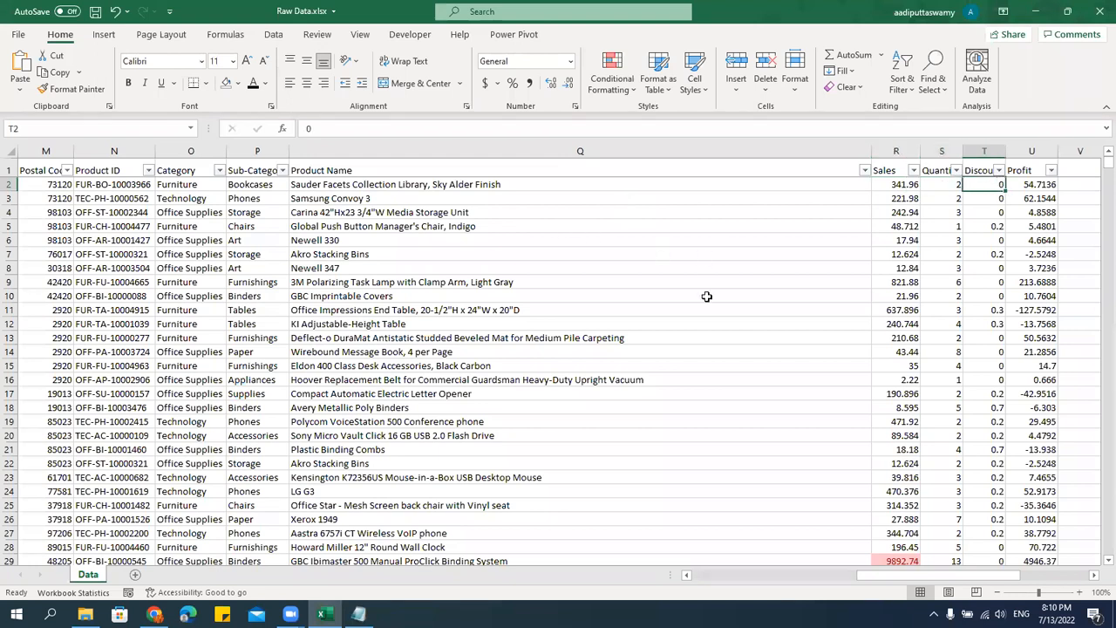
{"action": "key", "text": "Left"}
{"action": "key", "text": "Left"}
{"action": "key", "text": "Left"}
{"action": "key", "text": "Left"}
{"action": "key", "text": "Left"}
{"action": "key", "text": "Left"}
{"action": "key", "text": "Left"}
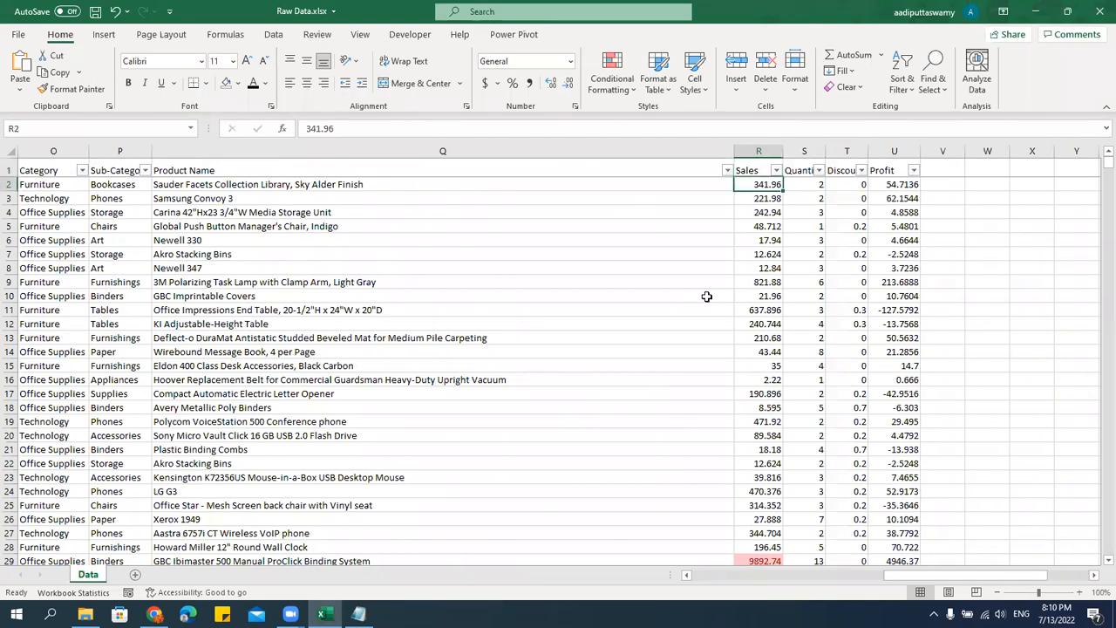
Select all Sales values from R2 down, clear the conditional formatting rules from the selected cells, and check the top rows.
{"action": "key", "text": "ctrl+shift+Down"}
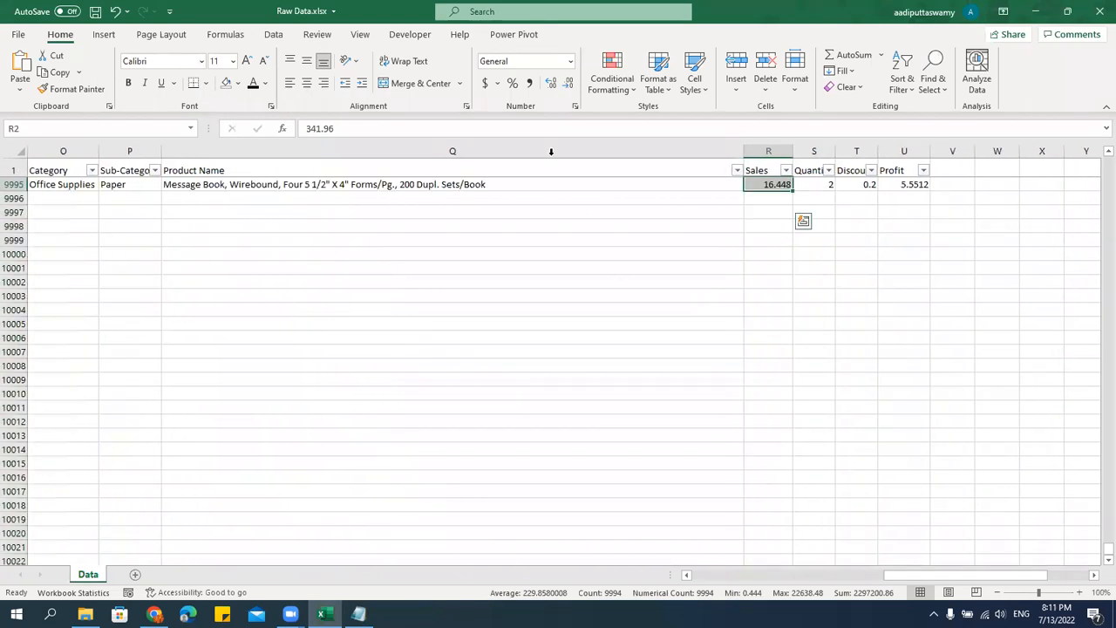
{"action": "left_click", "coordinate": [602, 87]}
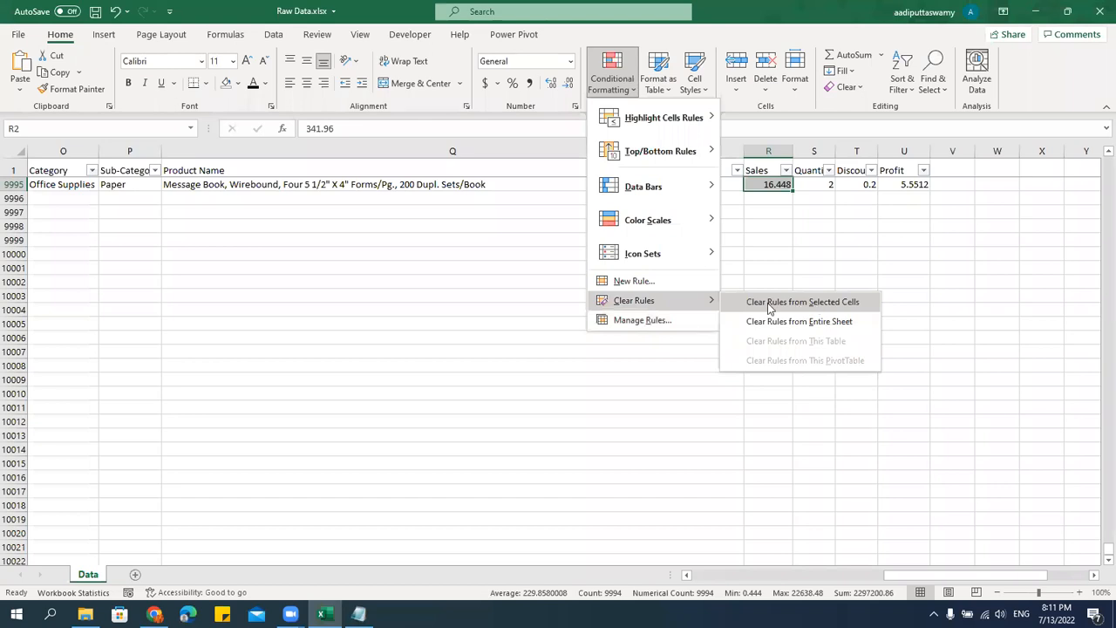
{"action": "left_click", "coordinate": [810, 303]}
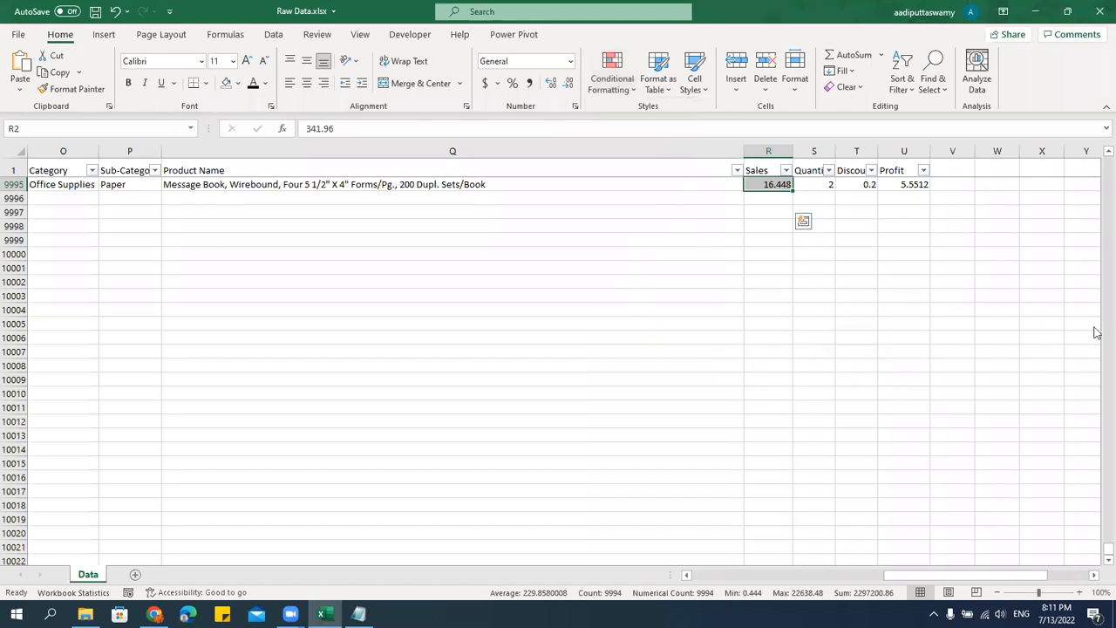
{"action": "left_click_drag", "start_coordinate": [1101, 549], "coordinate": [1108, 162]}
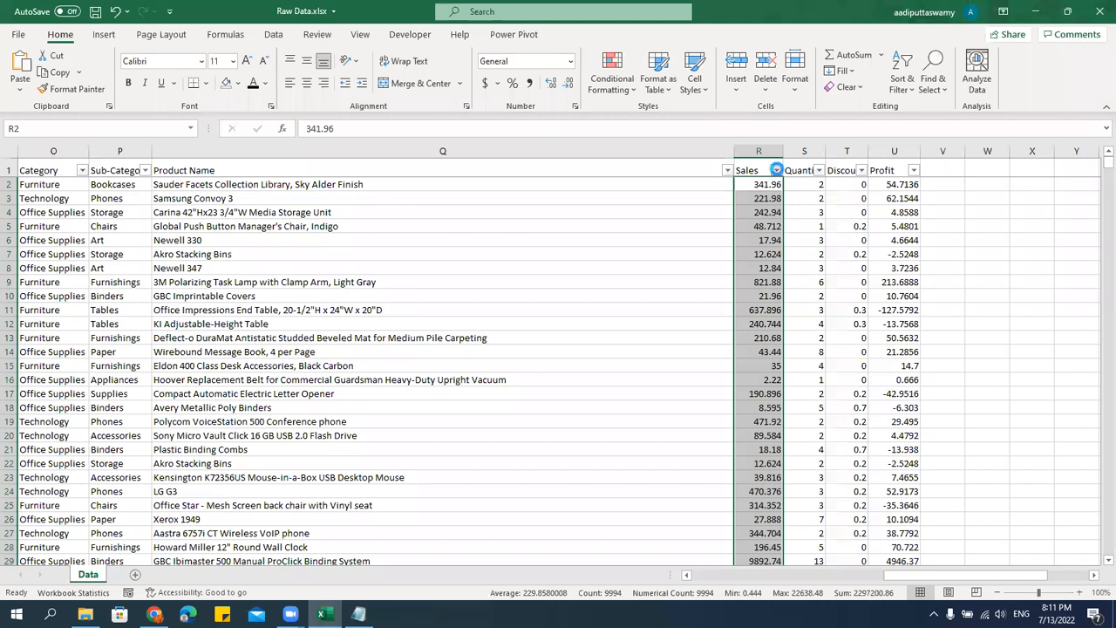
{"action": "left_click", "coordinate": [777, 170]}
{"action": "left_click", "coordinate": [608, 80]}
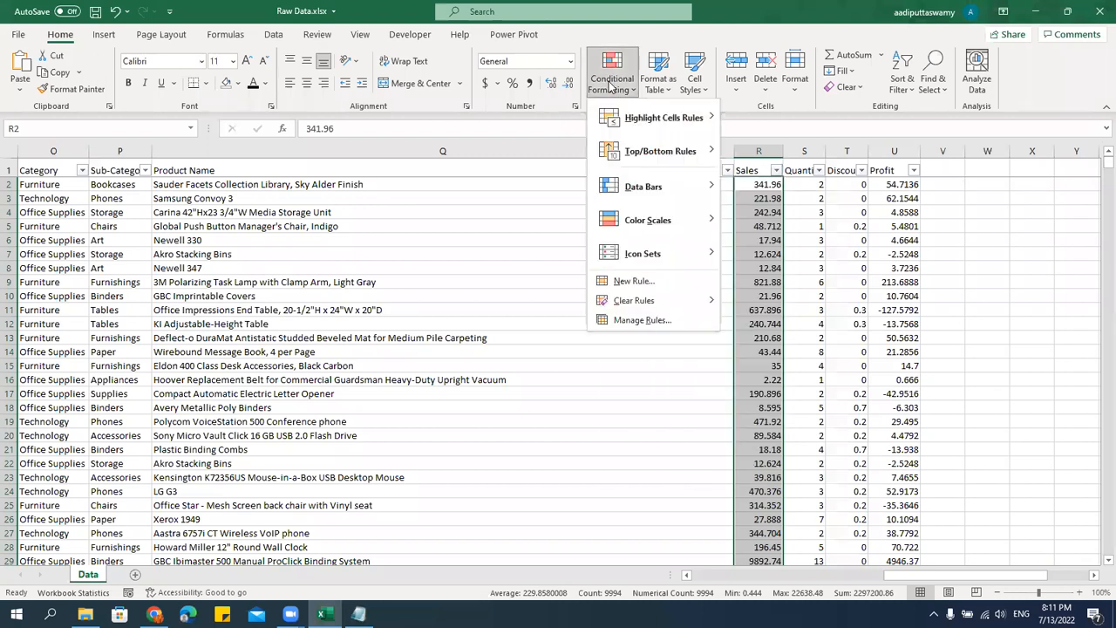
{"action": "left_click", "coordinate": [616, 290]}
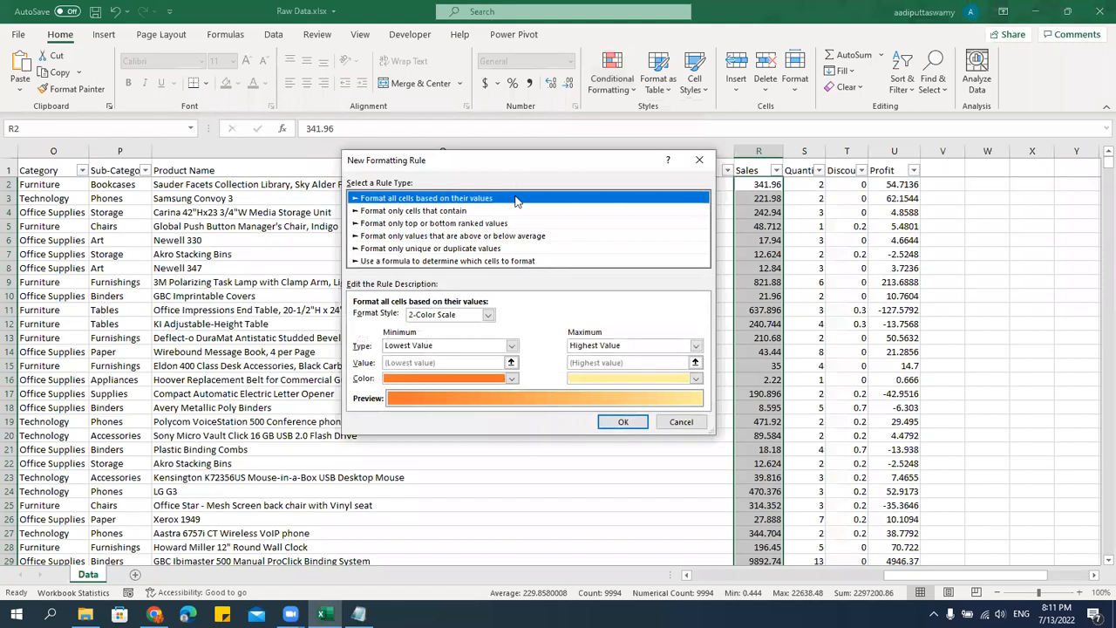
{"action": "left_click_drag", "start_coordinate": [511, 161], "coordinate": [377, 188]}
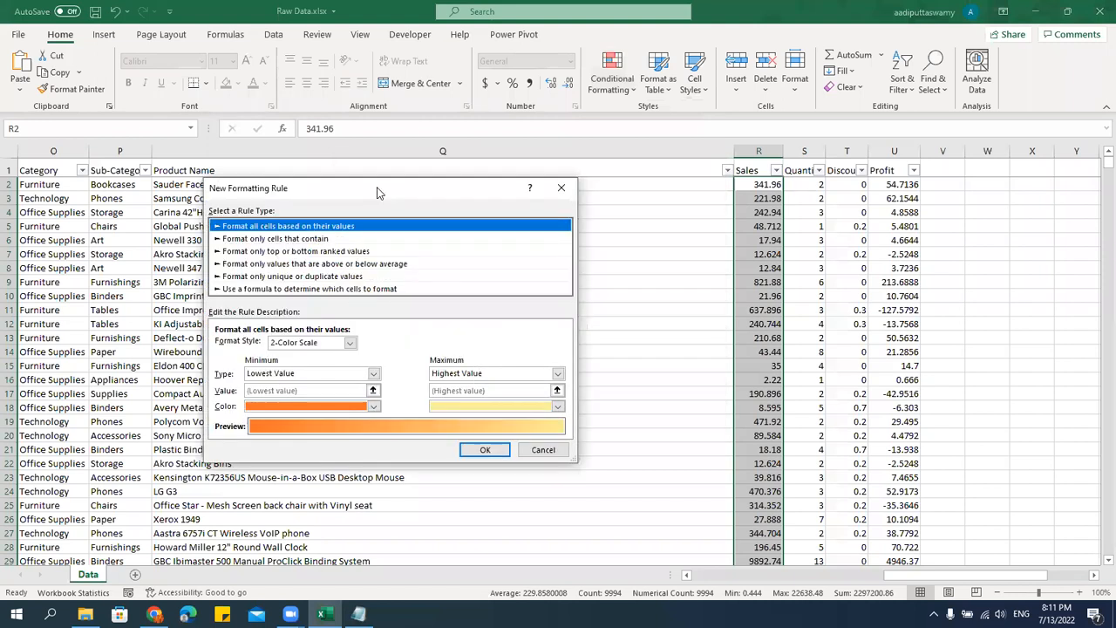
{"action": "key", "text": "Escape"}
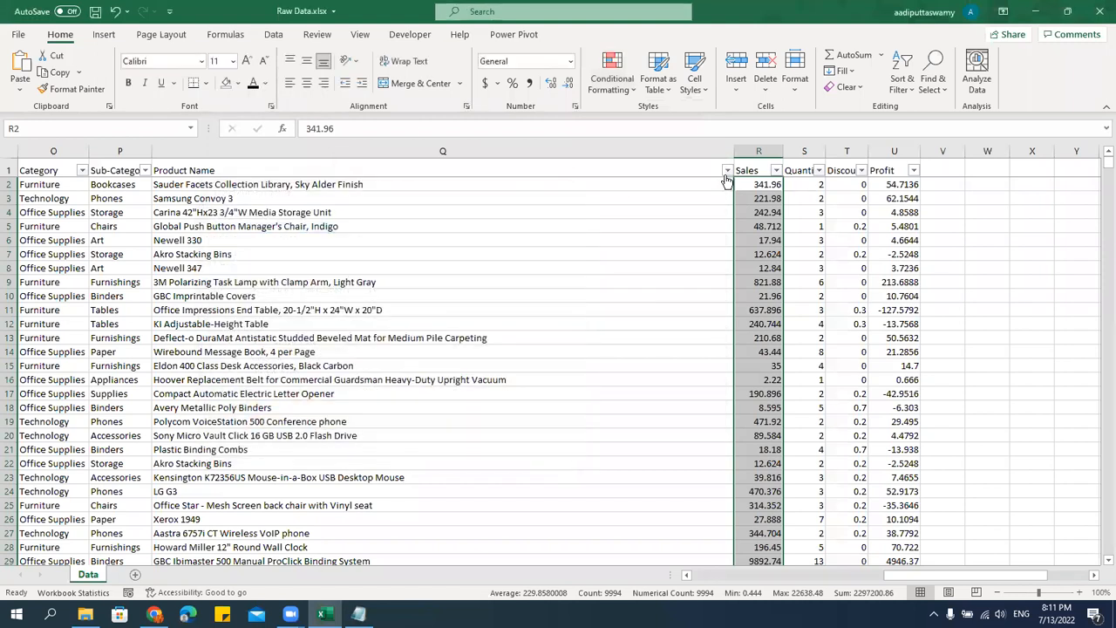
Examine the comparison operators available for a new formatting rule on Sales that formats only cells that contain a given value.
{"action": "left_click", "coordinate": [626, 87]}
{"action": "mouse_move", "coordinate": [634, 127]}
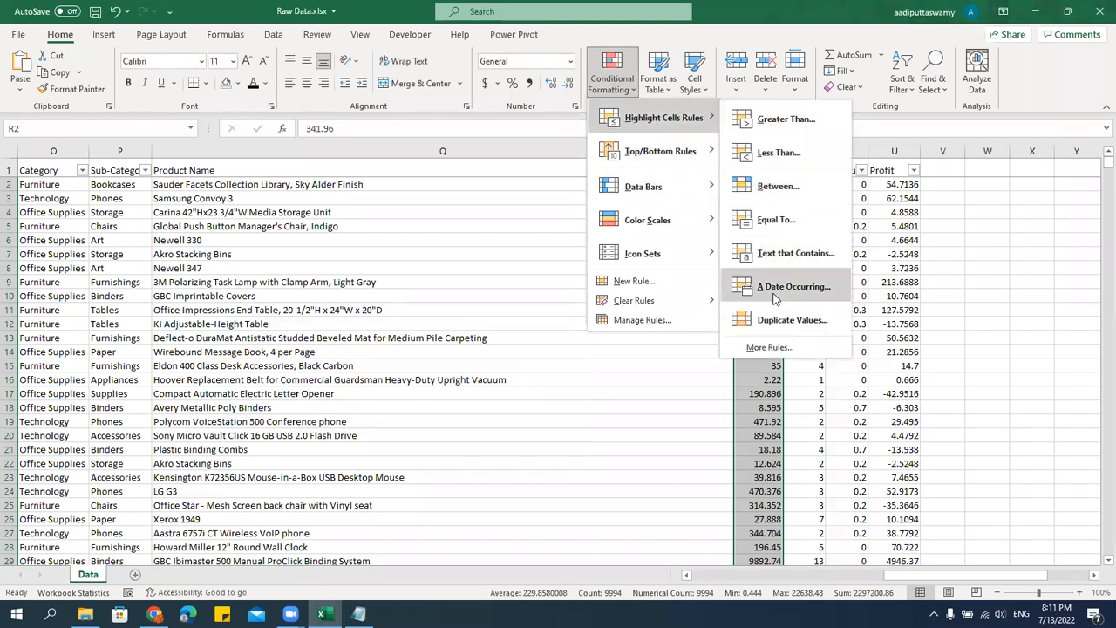
{"action": "left_click", "coordinate": [634, 281]}
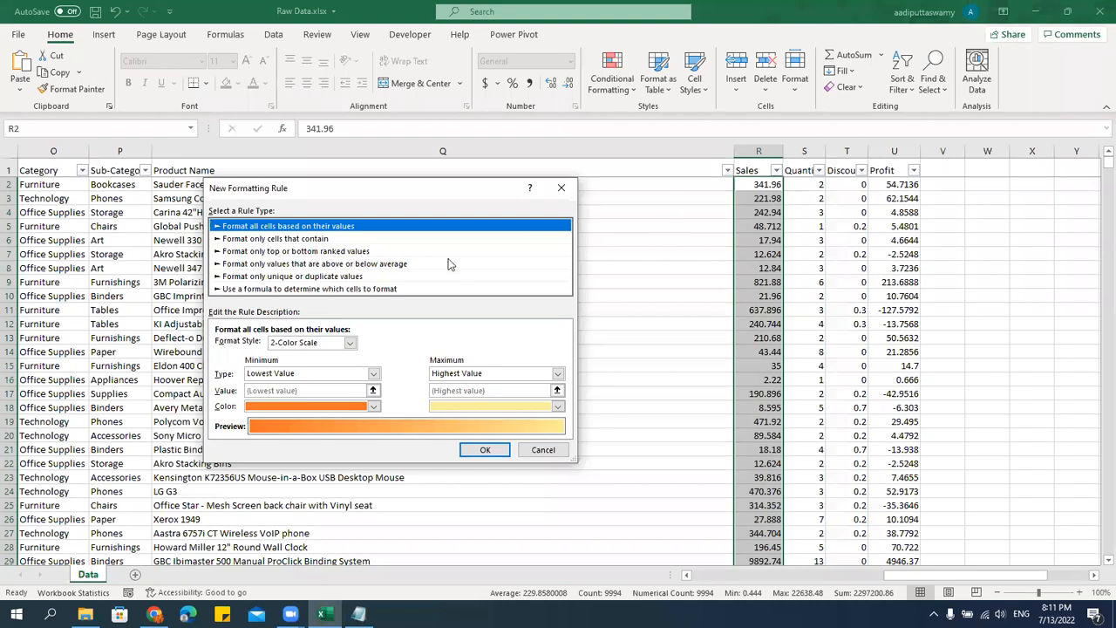
{"action": "left_click", "coordinate": [329, 239]}
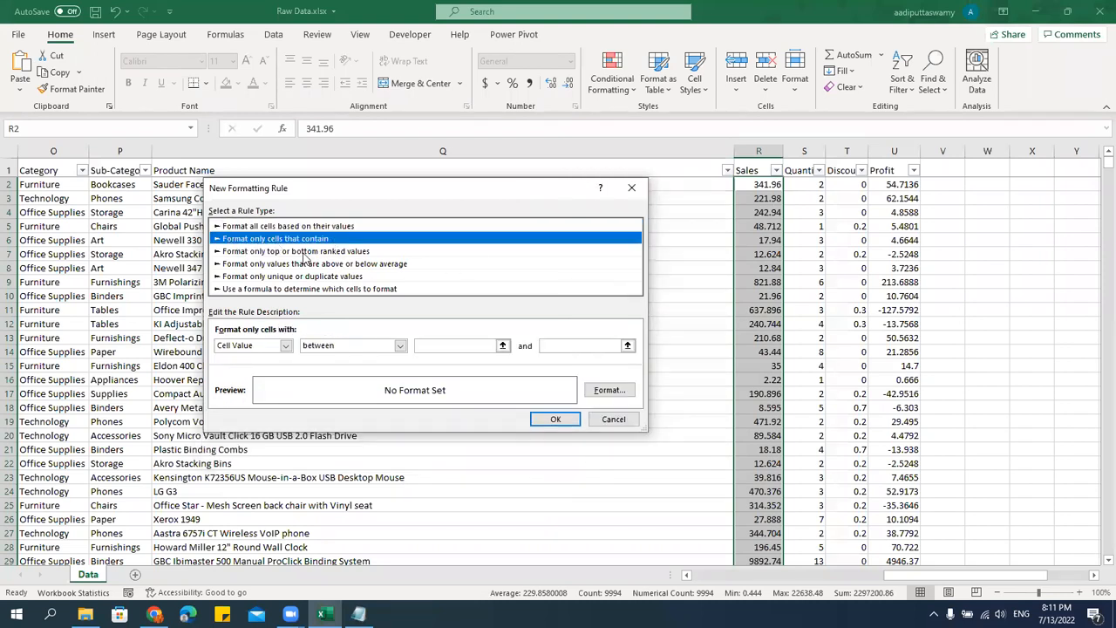
{"action": "left_click", "coordinate": [373, 349]}
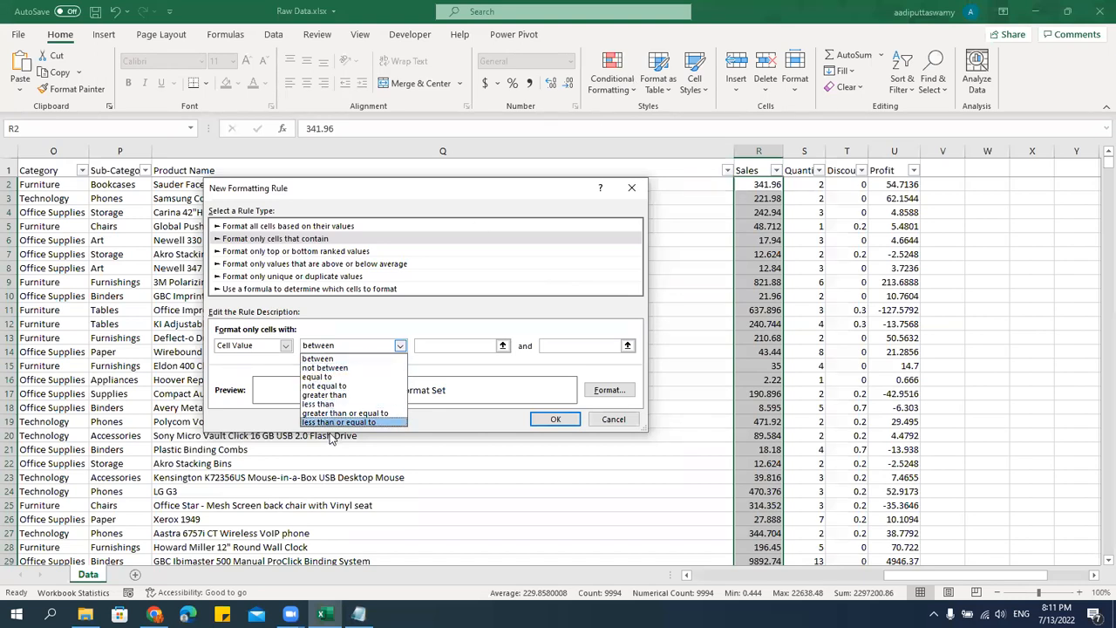
{"action": "left_click", "coordinate": [388, 323]}
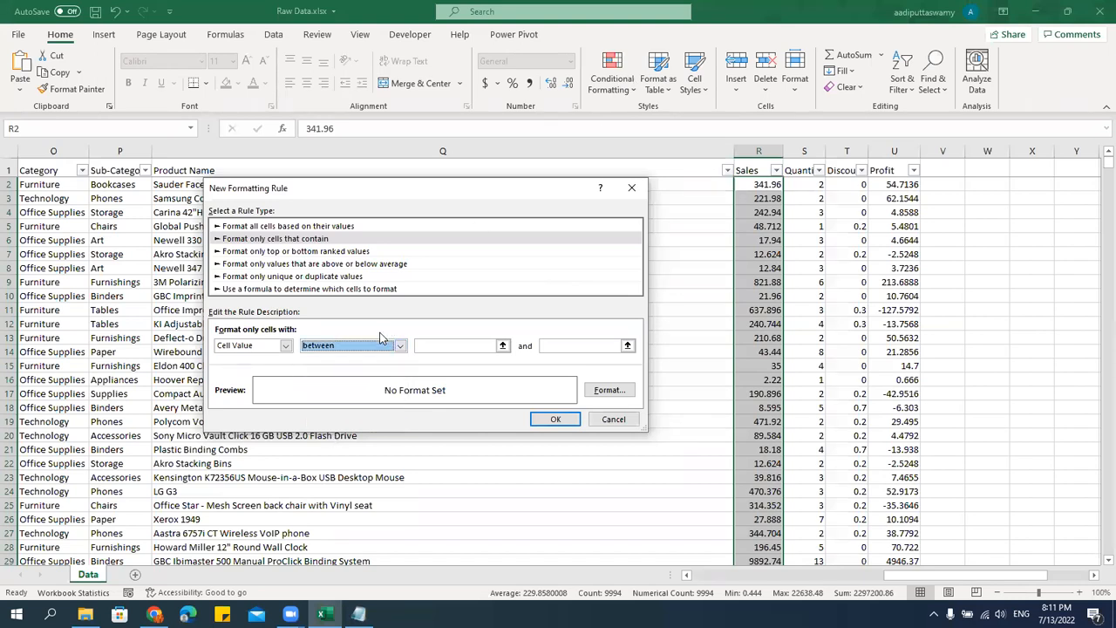
{"action": "left_click", "coordinate": [367, 349]}
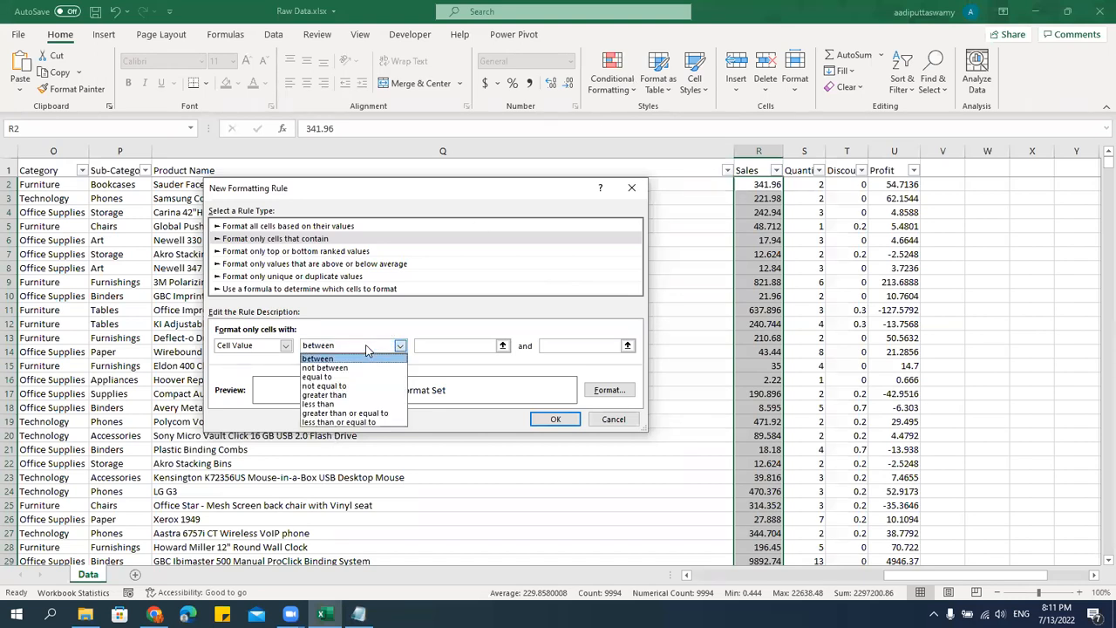
{"action": "left_click", "coordinate": [641, 425]}
{"action": "left_click", "coordinate": [614, 423]}
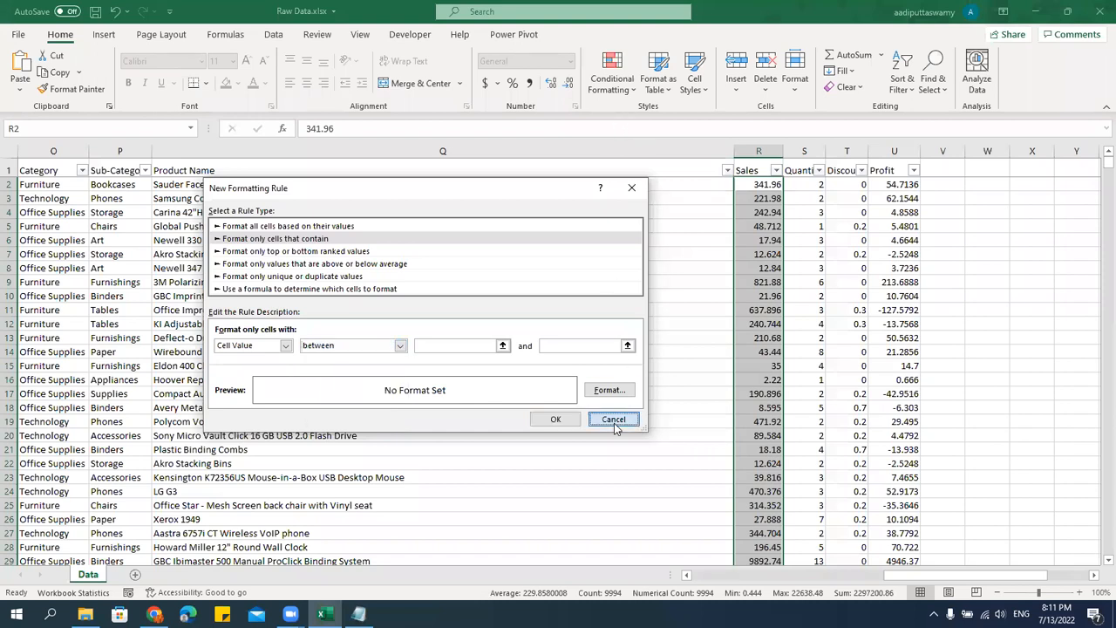
Start a greater-than highlight rule on the selected Sales values with a threshold of 1000.
{"action": "left_click", "coordinate": [612, 77]}
{"action": "mouse_move", "coordinate": [646, 119]}
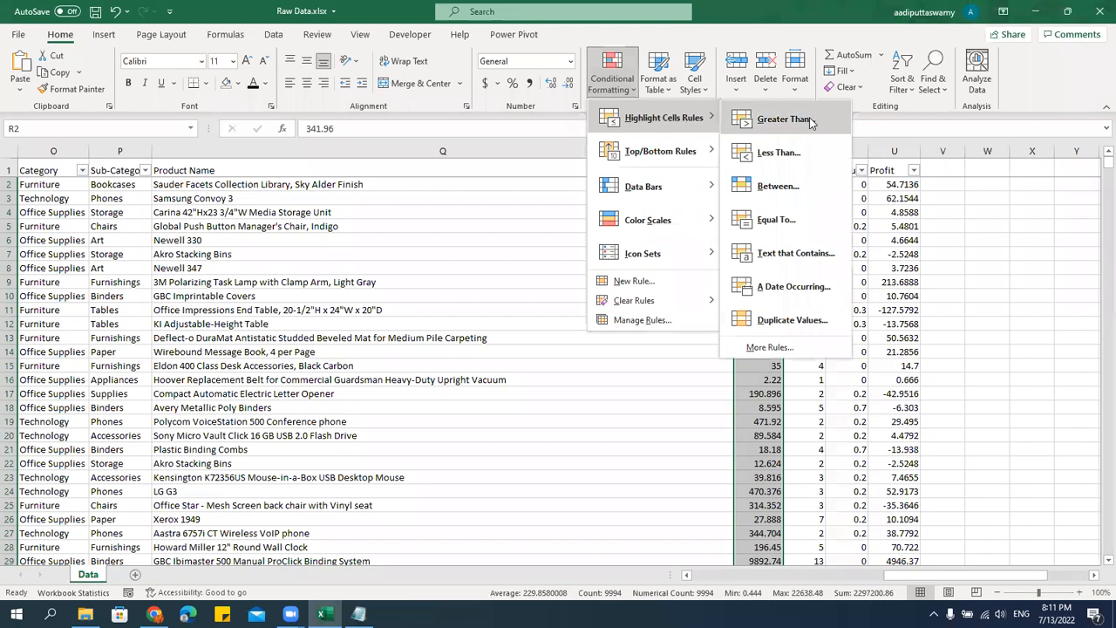
{"action": "left_click", "coordinate": [800, 124]}
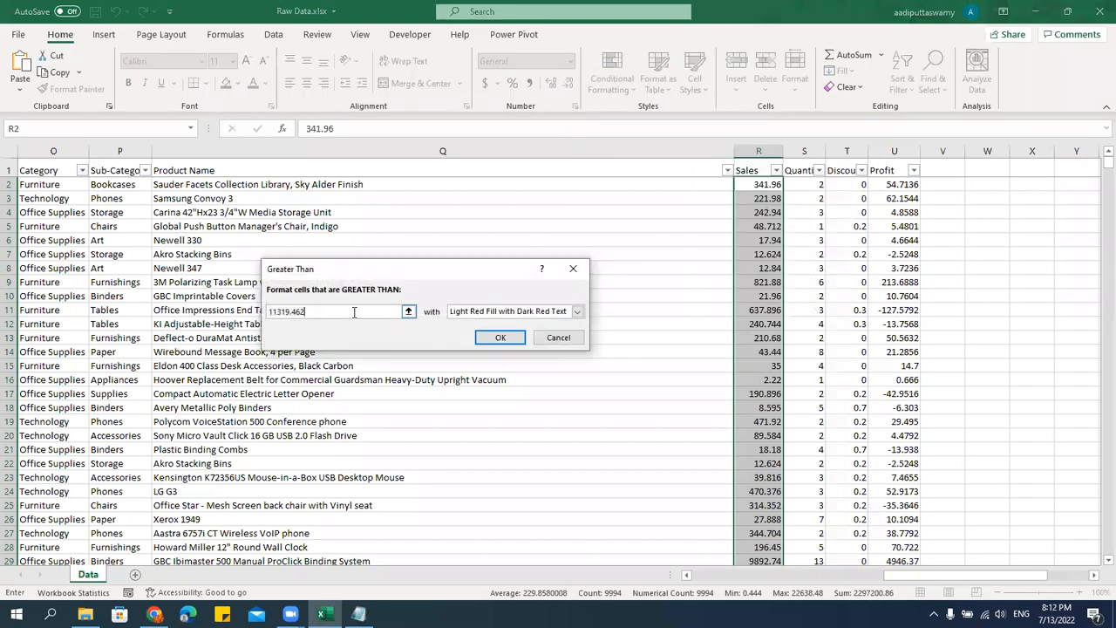
{"action": "type", "text": "1000"}
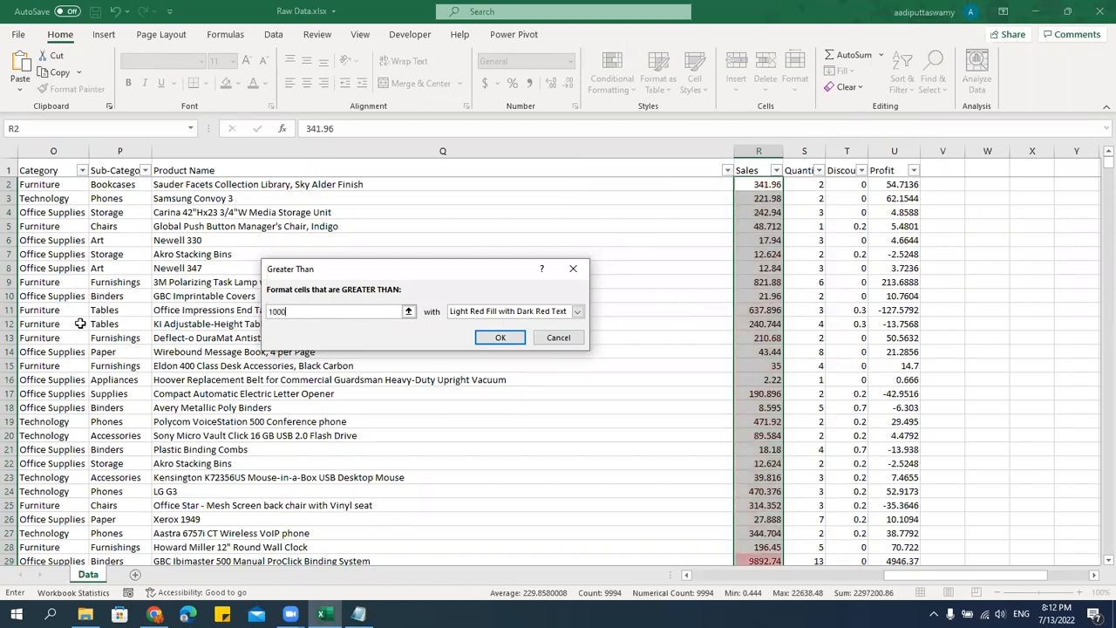
Choose a custom format for the greater-than rule and set its background to light orange.
{"action": "left_click", "coordinate": [578, 312]}
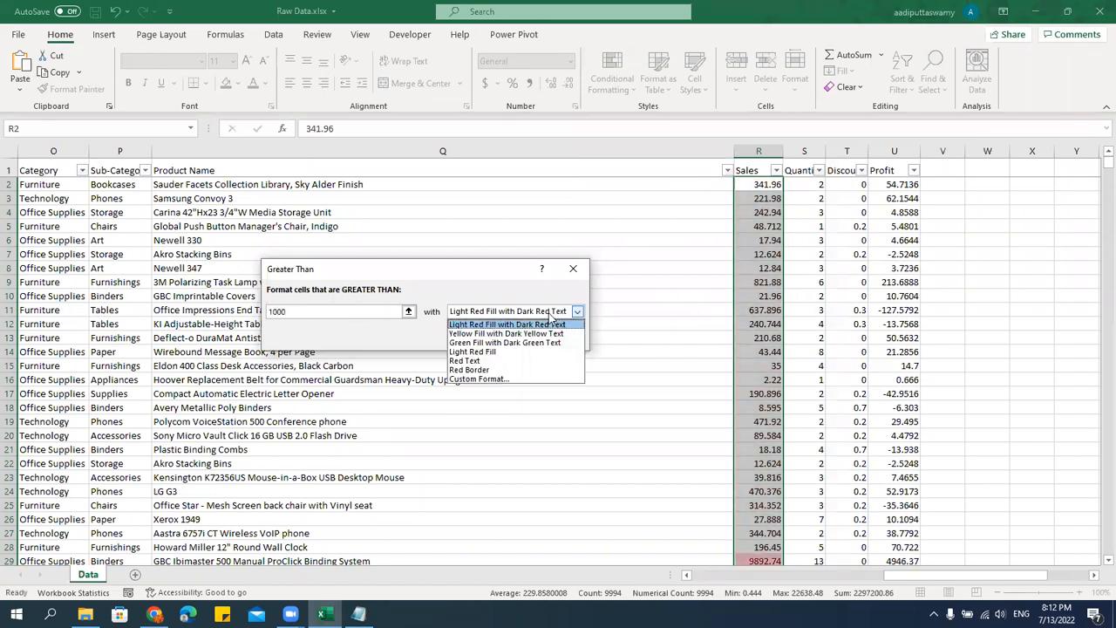
{"action": "left_click", "coordinate": [481, 380]}
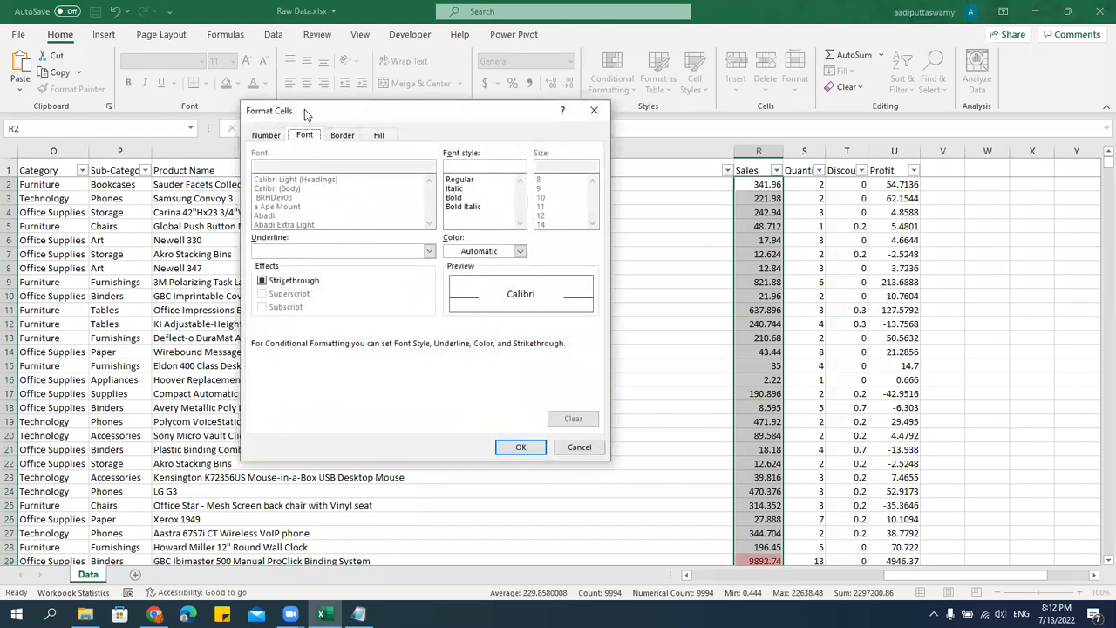
{"action": "left_click", "coordinate": [399, 166]}
{"action": "left_click", "coordinate": [435, 166]}
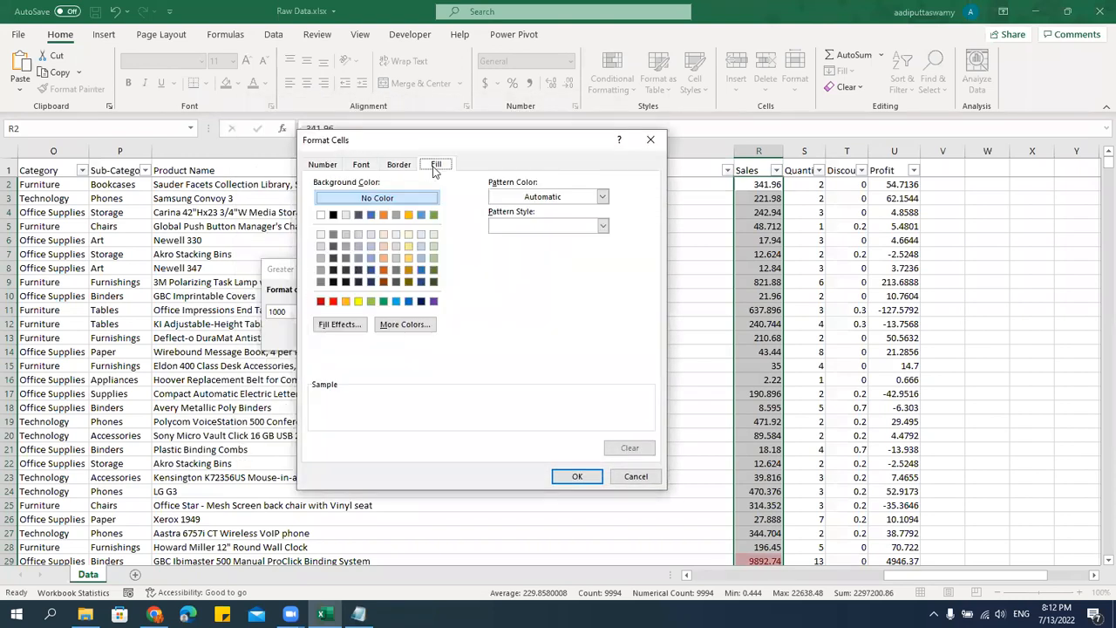
{"action": "left_click", "coordinate": [383, 258]}
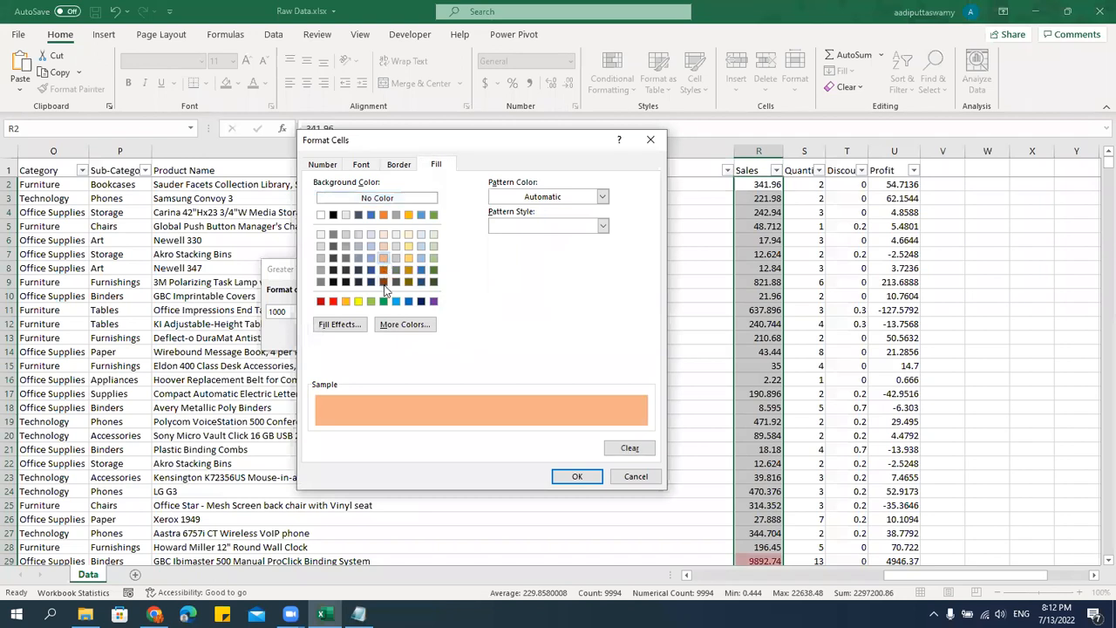
Set the custom format's font style to bold, apply the greater-than rule, and check the highlighted Sales cells.
{"action": "left_click", "coordinate": [363, 166]}
{"action": "left_click", "coordinate": [538, 282]}
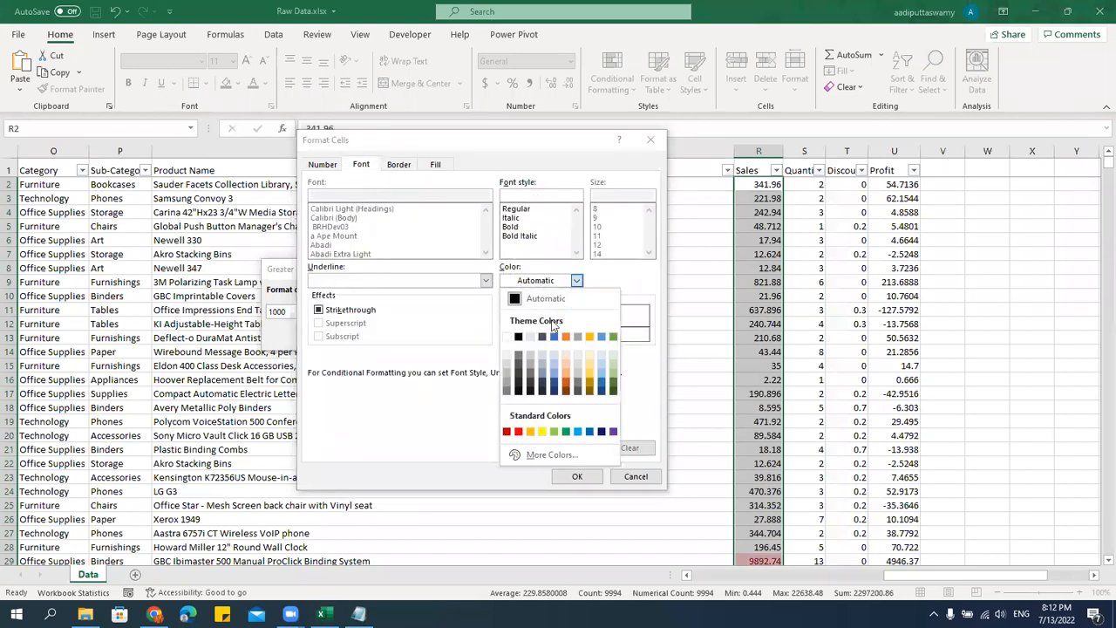
{"action": "left_click", "coordinate": [521, 232]}
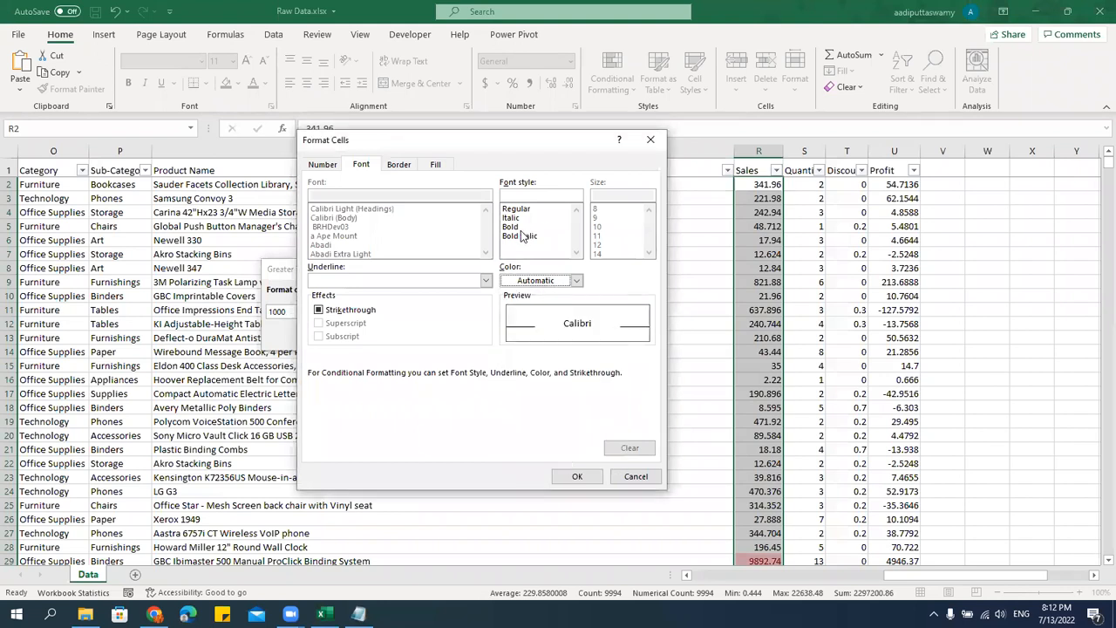
{"action": "left_click", "coordinate": [521, 227]}
{"action": "left_click", "coordinate": [597, 484]}
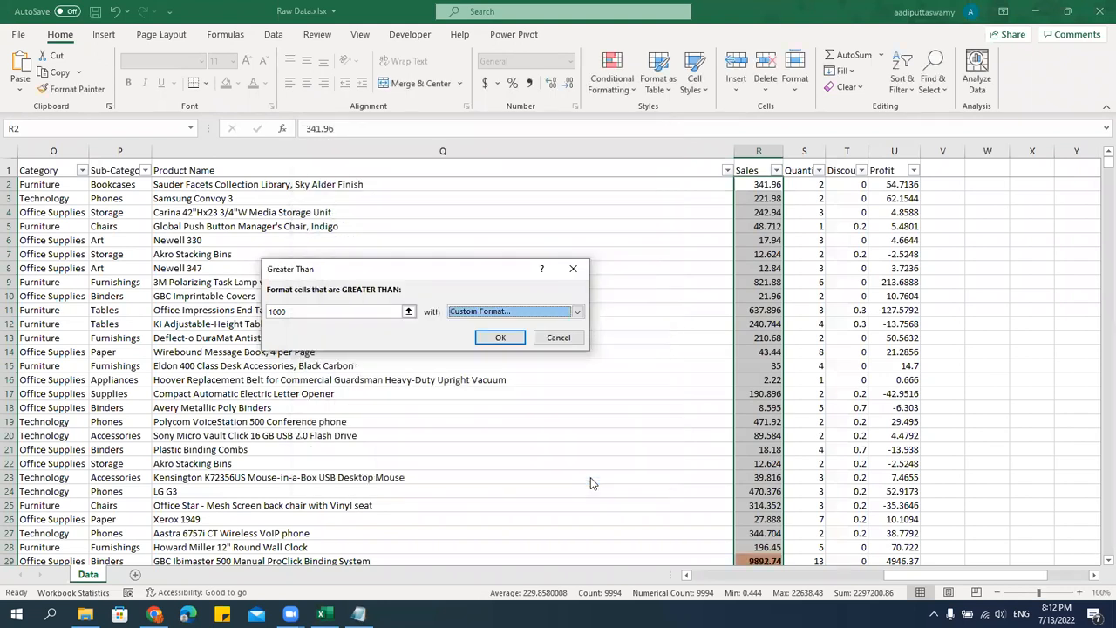
{"action": "left_click", "coordinate": [527, 336]}
{"action": "scroll", "coordinate": [772, 436], "scroll_direction": "down", "scroll_amount": 4}
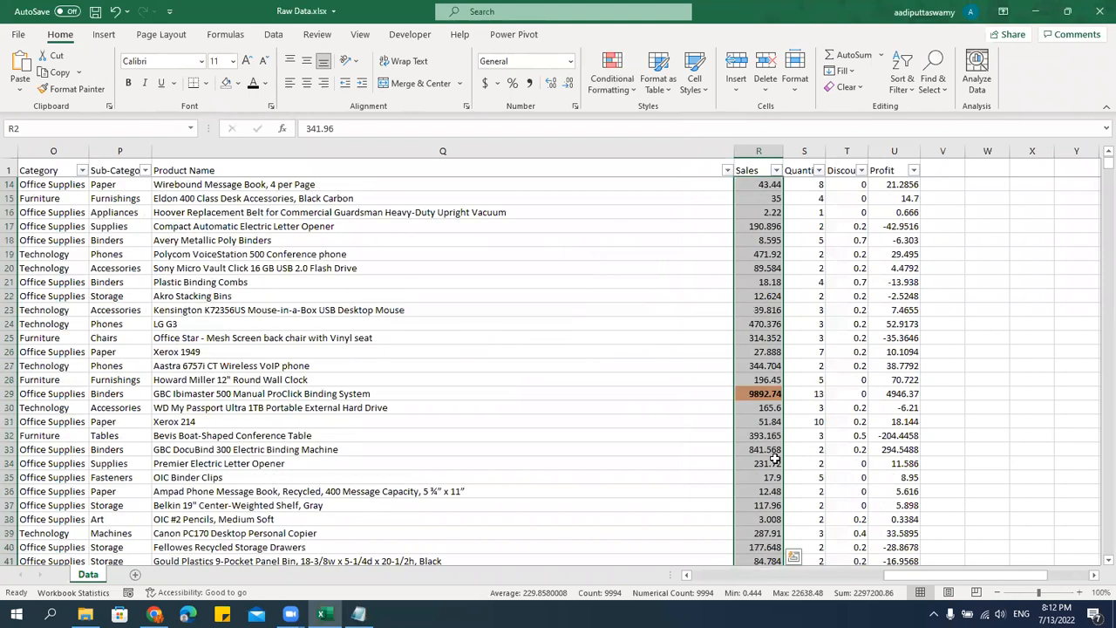
Clear the conditional formatting rules from the selected Sales cells.
{"action": "left_click", "coordinate": [611, 77]}
{"action": "mouse_move", "coordinate": [643, 306]}
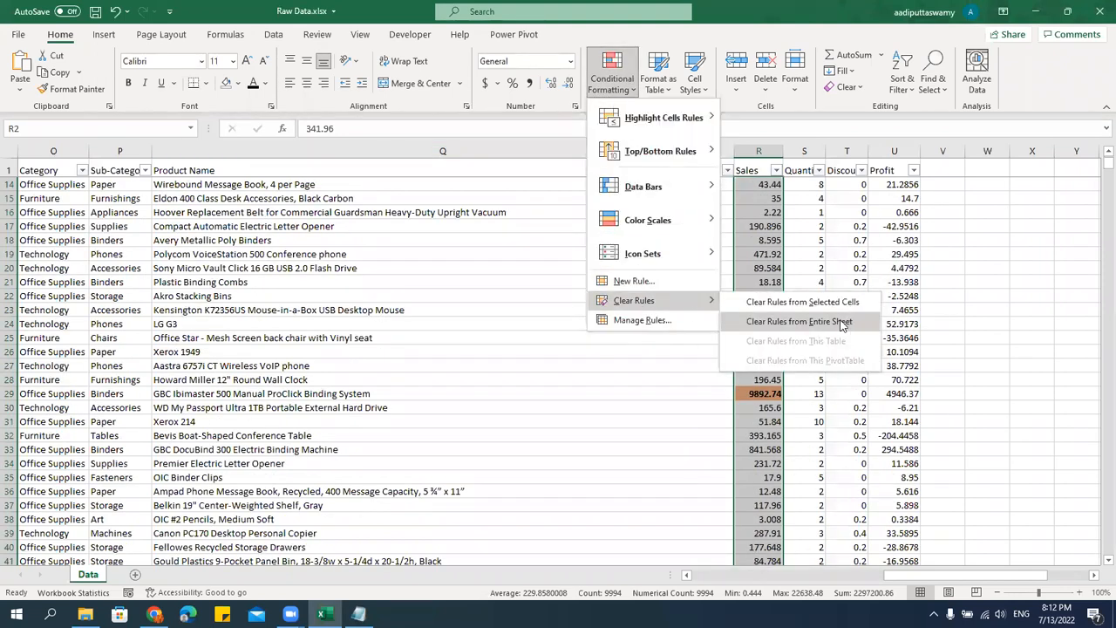
{"action": "left_click", "coordinate": [803, 302]}
Create a new rule for Sales that formats only cells with a cell value greater than or equal to a threshold.
{"action": "left_click", "coordinate": [613, 94]}
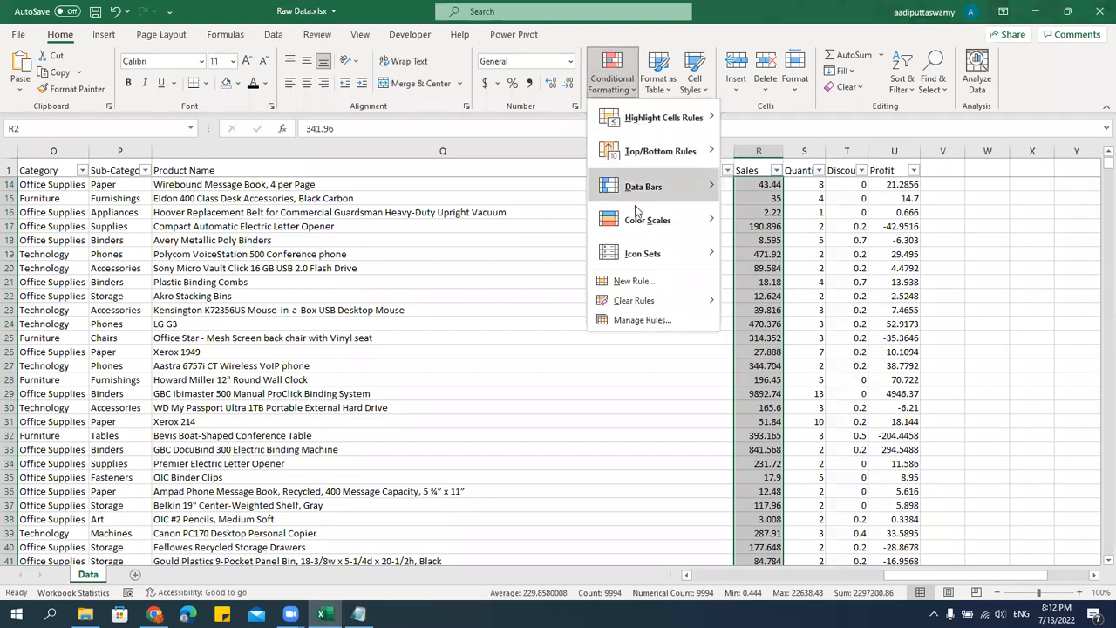
{"action": "left_click", "coordinate": [635, 281]}
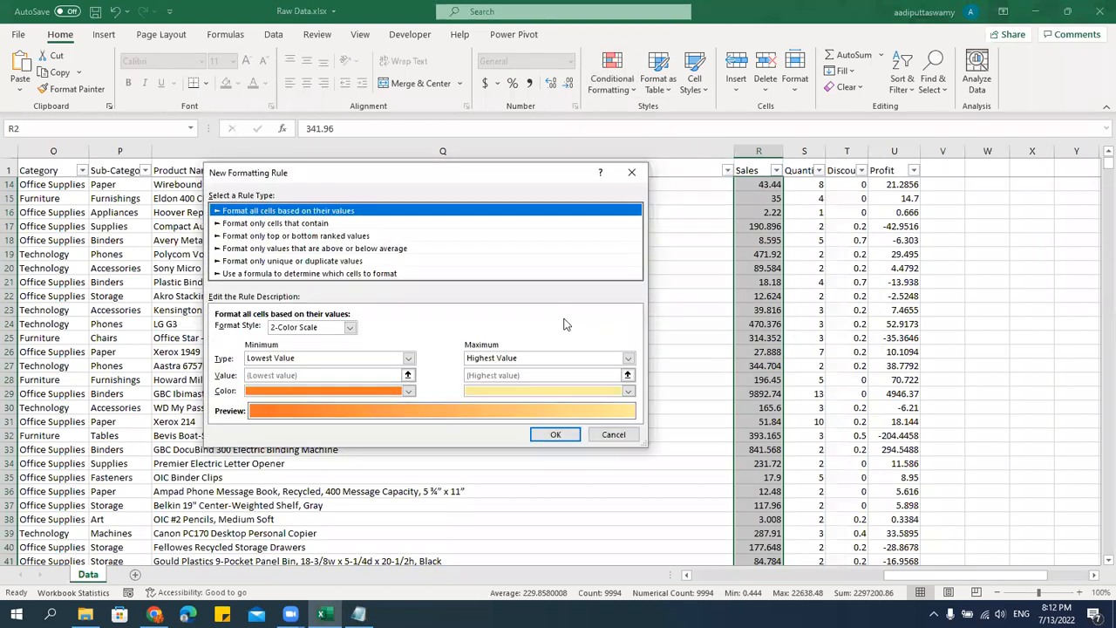
{"action": "left_click", "coordinate": [295, 225]}
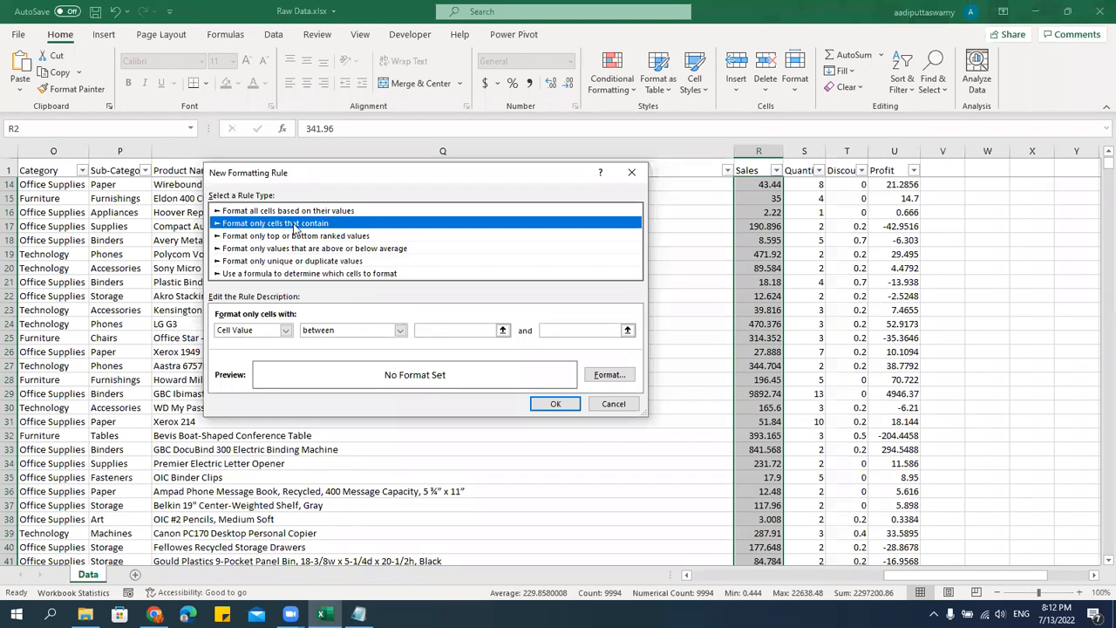
{"action": "left_click", "coordinate": [347, 335]}
{"action": "left_click", "coordinate": [368, 397]}
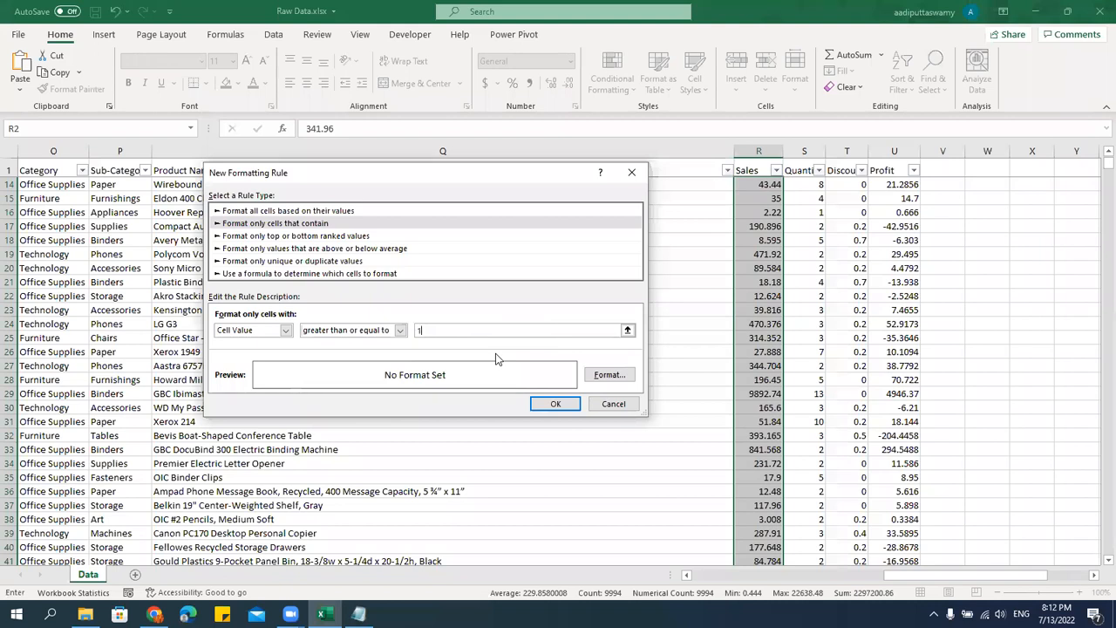
Set the background fill of the new rule's format to light orange.
{"action": "left_click", "coordinate": [608, 375]}
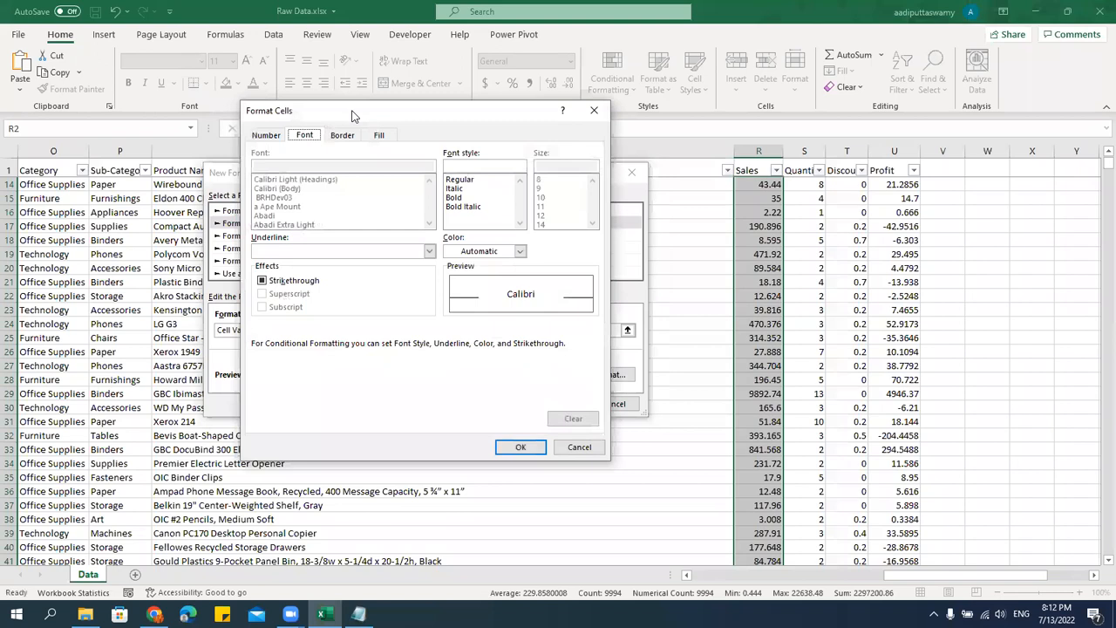
{"action": "left_click_drag", "start_coordinate": [352, 116], "coordinate": [473, 126]}
{"action": "left_click", "coordinate": [464, 145]}
{"action": "left_click", "coordinate": [497, 147]}
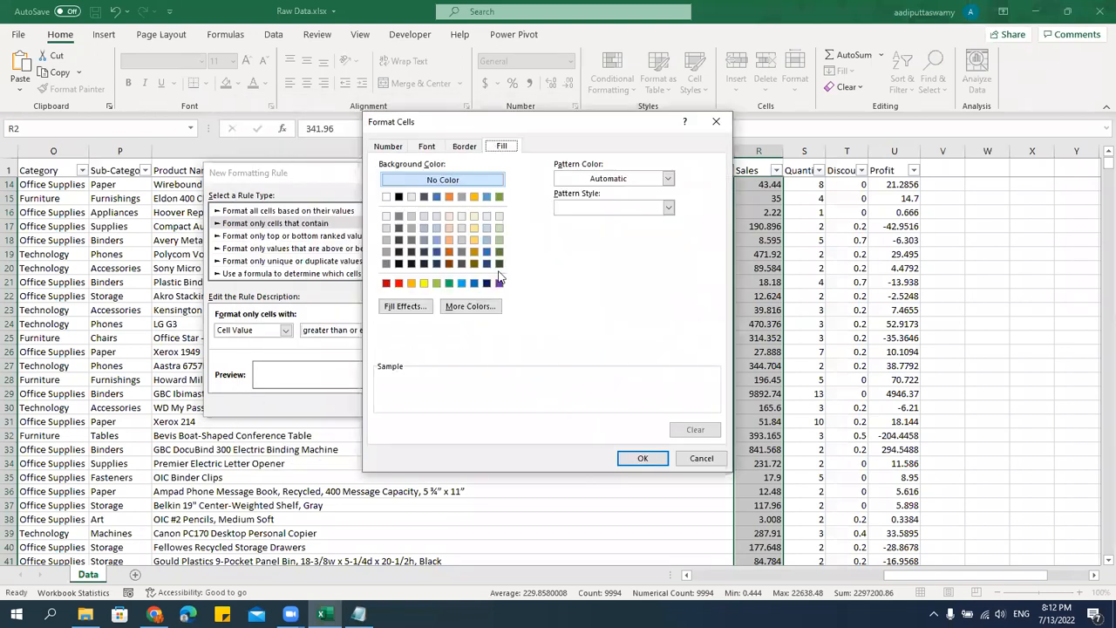
{"action": "left_click", "coordinate": [449, 241]}
Add a bold font style and an outline border to the rule's format, and apply the rule to Sales.
{"action": "left_click", "coordinate": [429, 147]}
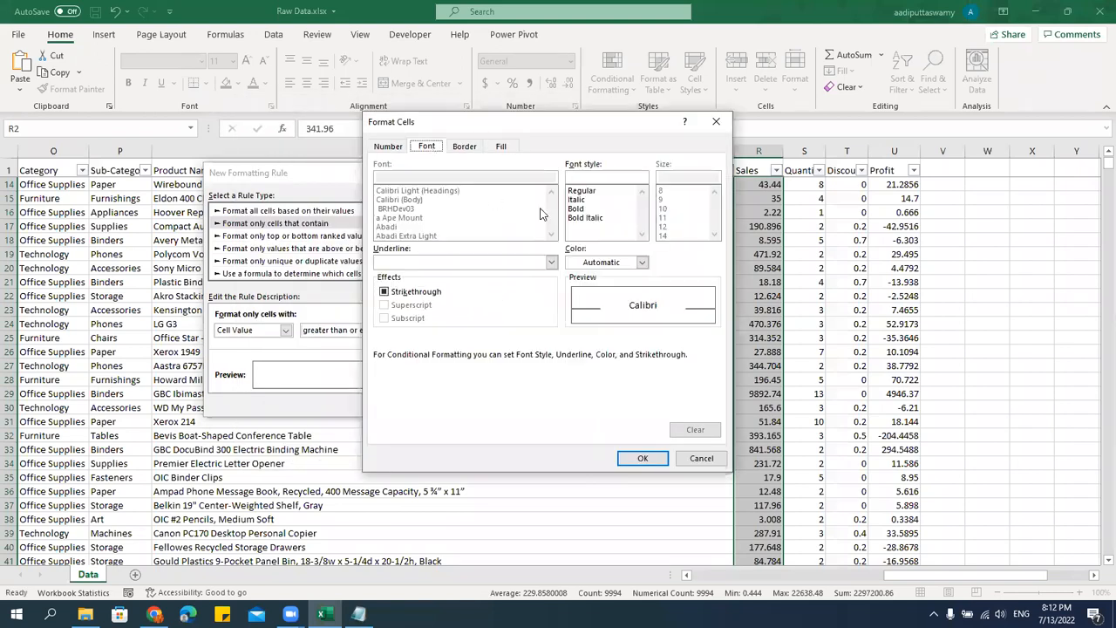
{"action": "left_click", "coordinate": [576, 209]}
{"action": "left_click", "coordinate": [464, 146]}
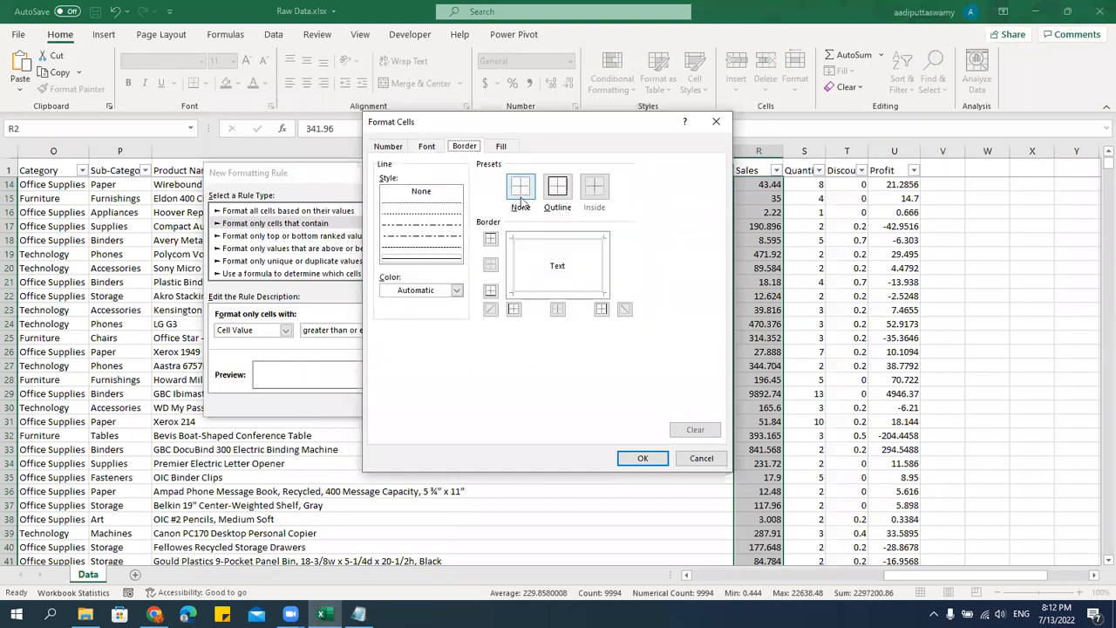
{"action": "left_click", "coordinate": [552, 190]}
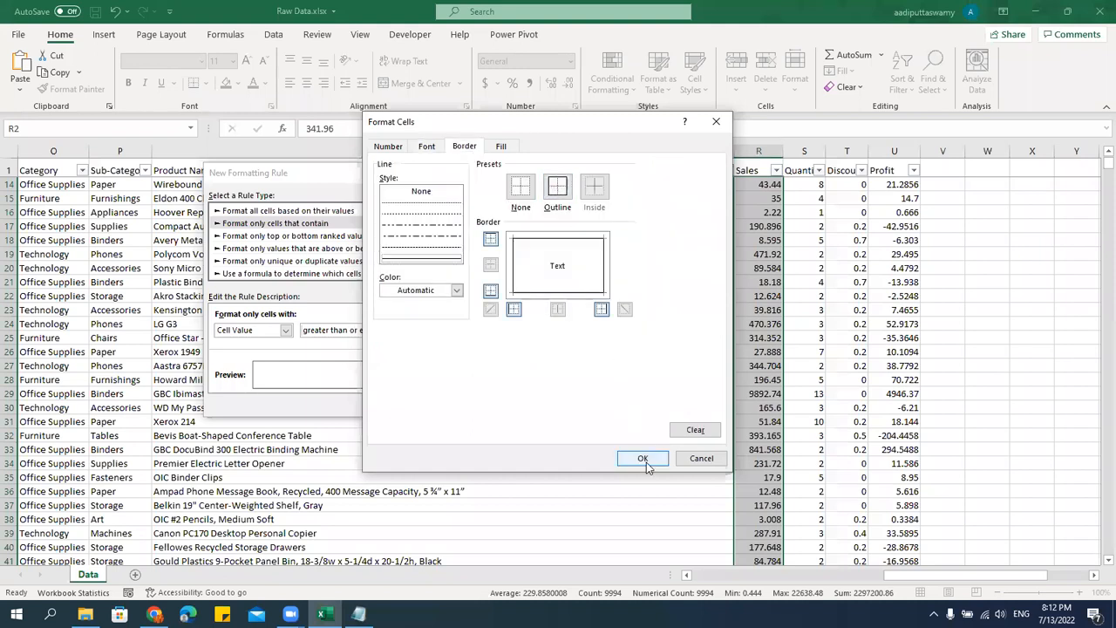
{"action": "left_click", "coordinate": [643, 458]}
{"action": "left_click", "coordinate": [555, 404]}
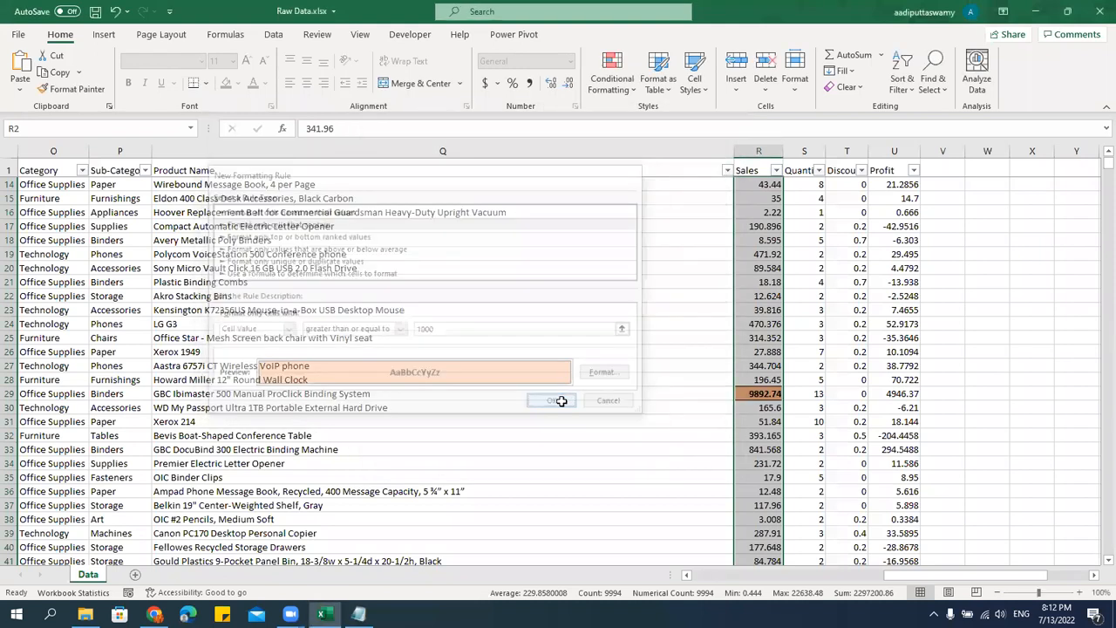
Check the conditionally formatted cells down the Sales column and return to the top rows.
{"action": "left_click", "coordinate": [775, 422]}
{"action": "scroll", "coordinate": [782, 456], "scroll_direction": "down", "scroll_amount": 14}
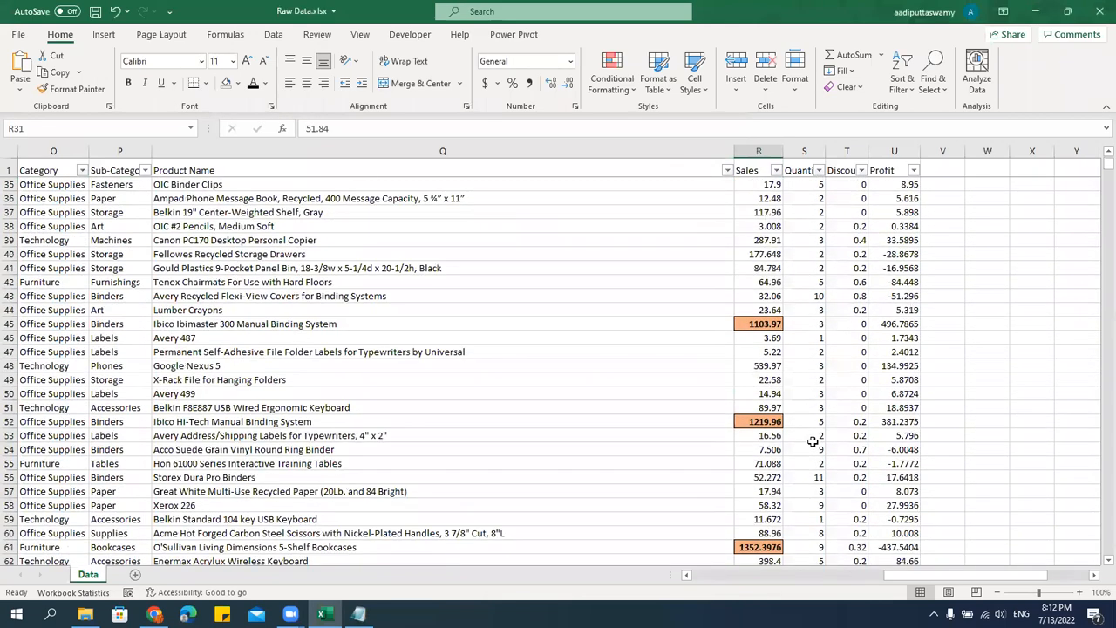
{"action": "scroll", "coordinate": [811, 443], "scroll_direction": "down", "scroll_amount": 1}
{"action": "scroll", "coordinate": [811, 442], "scroll_direction": "up", "scroll_amount": 19}
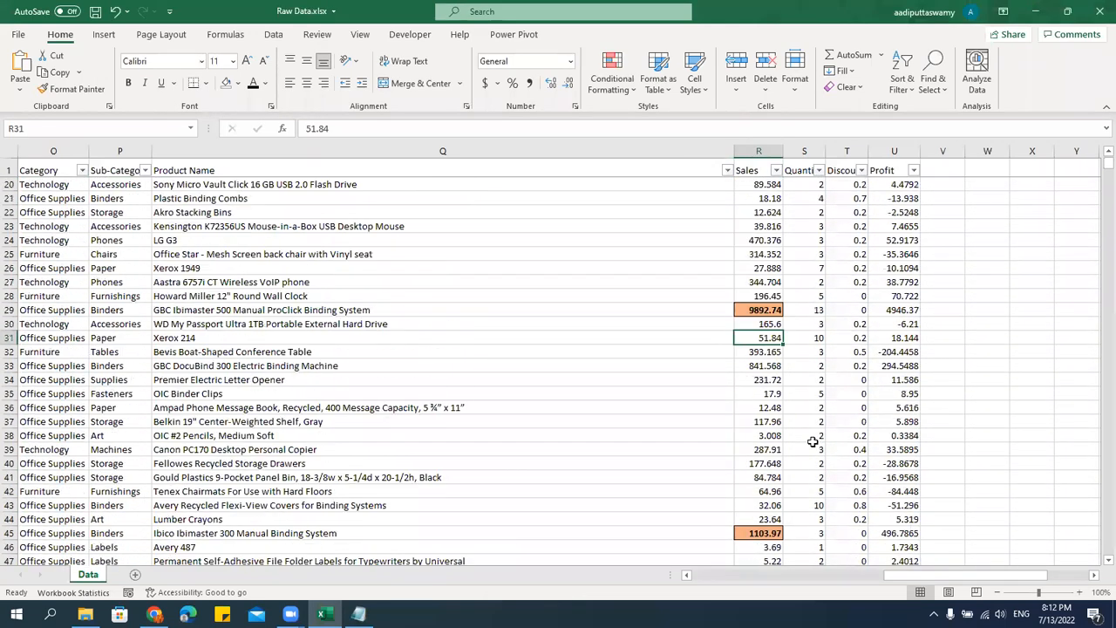
{"action": "left_click", "coordinate": [747, 225]}
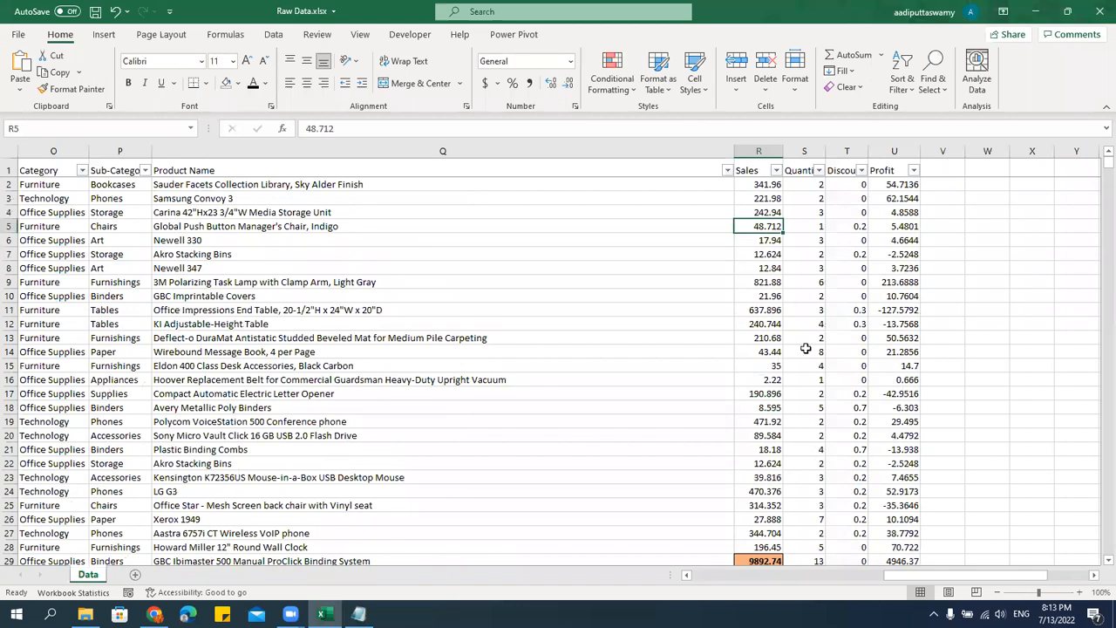
{"action": "scroll", "coordinate": [806, 349], "scroll_direction": "up", "scroll_amount": 3, "text": "ctrl"}
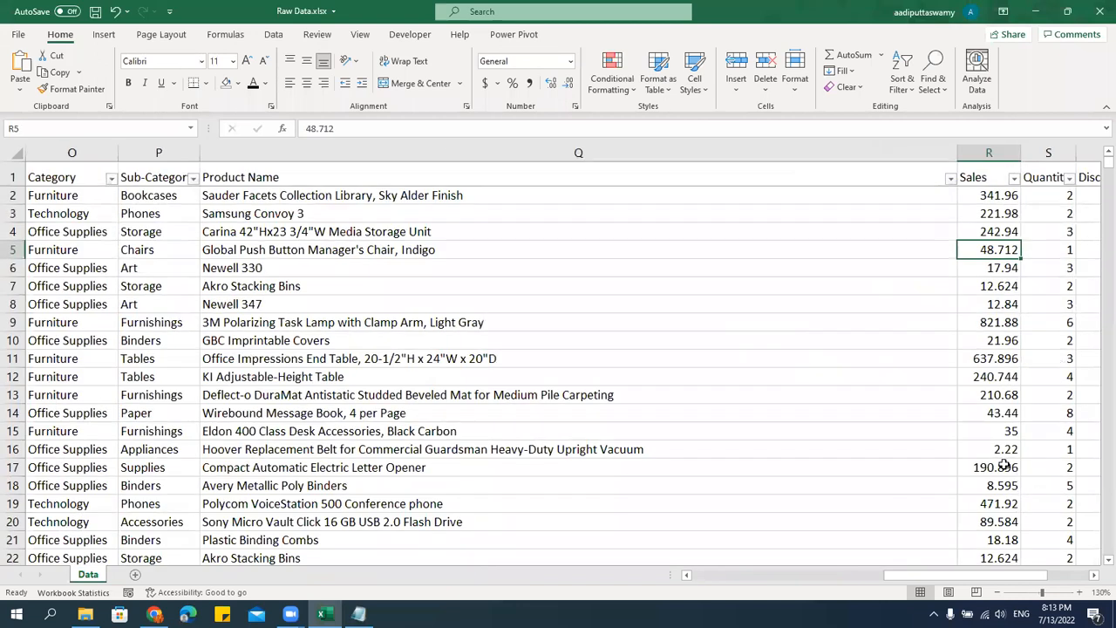
{"action": "left_click", "coordinate": [1095, 576]}
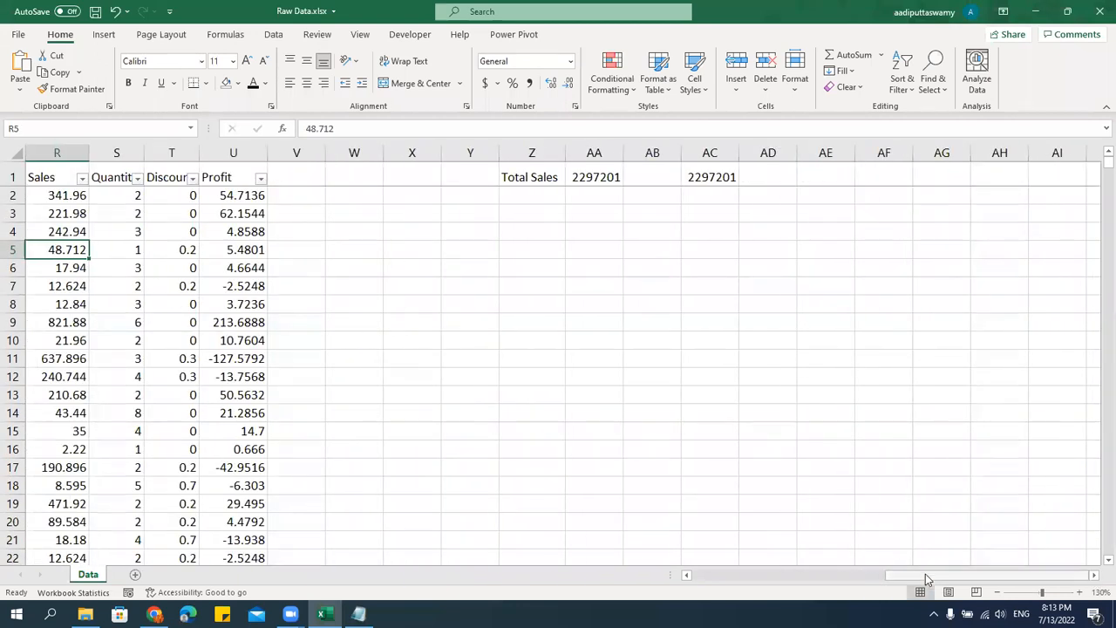
{"action": "scroll", "coordinate": [909, 574], "scroll_direction": "left", "scroll_amount": 3}
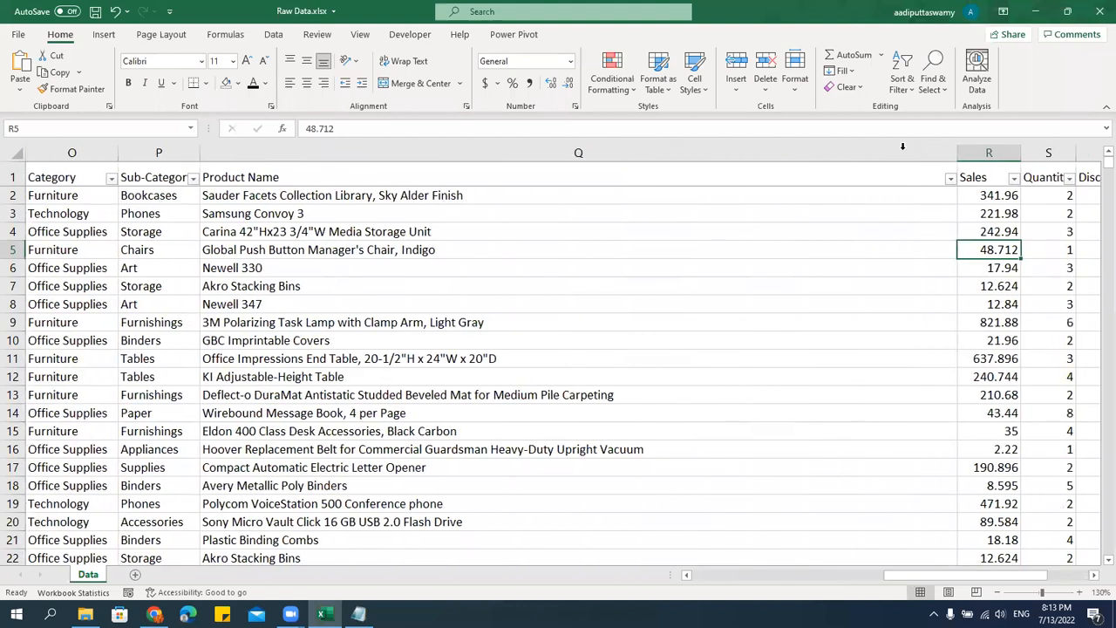
Hide the Product Name column.
{"action": "left_click", "coordinate": [903, 147]}
{"action": "right_click", "coordinate": [879, 155]}
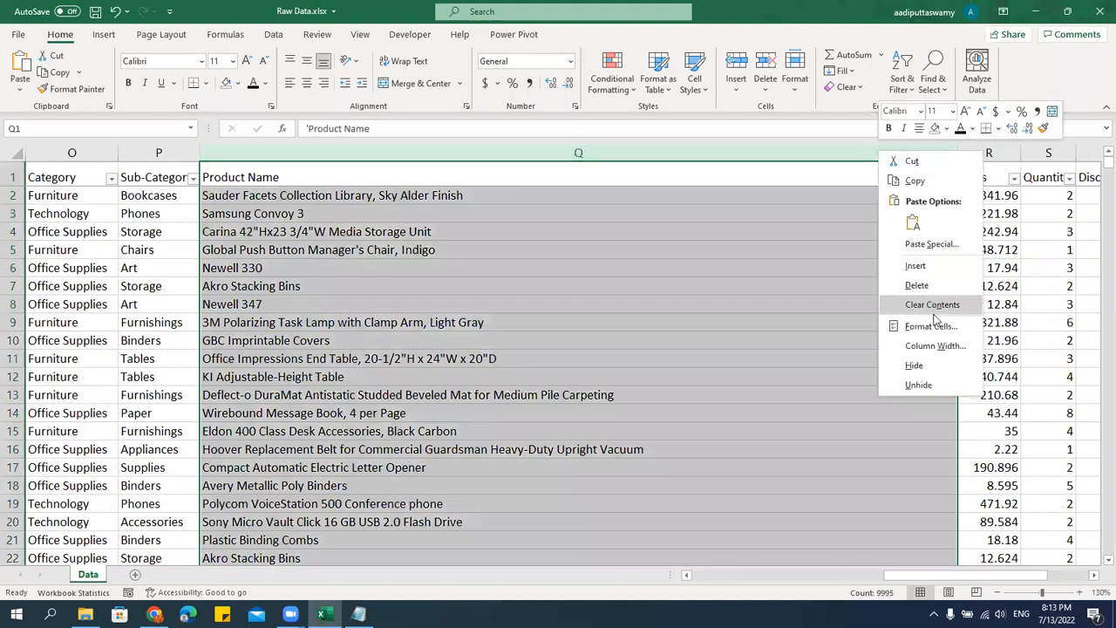
{"action": "left_click", "coordinate": [929, 373]}
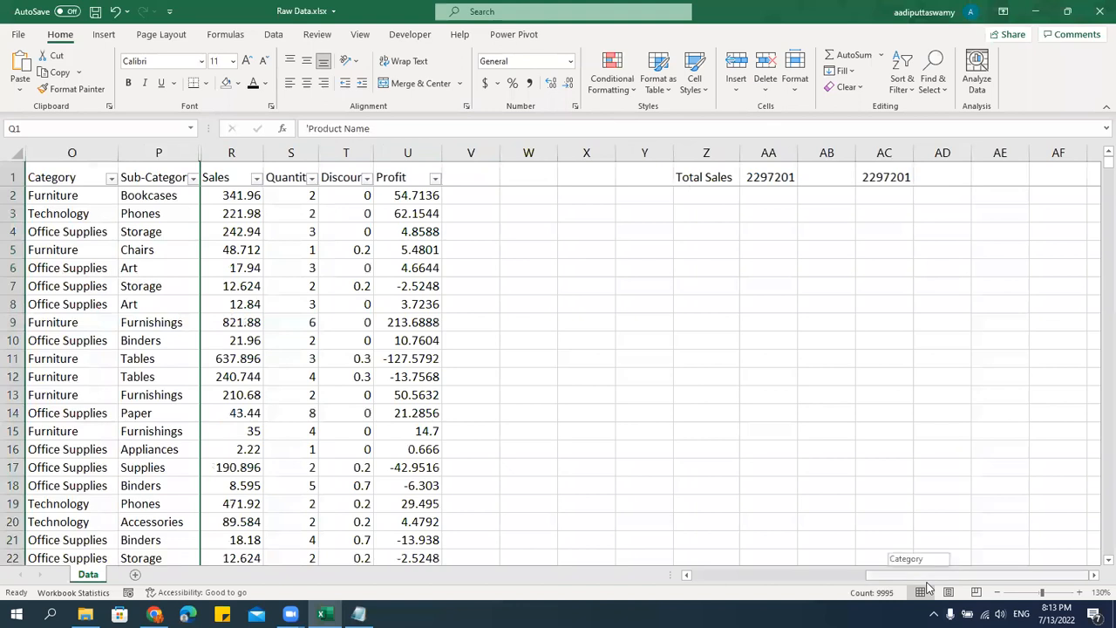
Change the Sales value in cell R7 to 1112.624 to test the greater-than-or-equal formatting rule.
{"action": "left_click_drag", "start_coordinate": [927, 587], "coordinate": [902, 582]}
{"action": "left_click", "coordinate": [528, 288]}
{"action": "double_click", "coordinate": [528, 288]}
{"action": "type", "text": "111"}
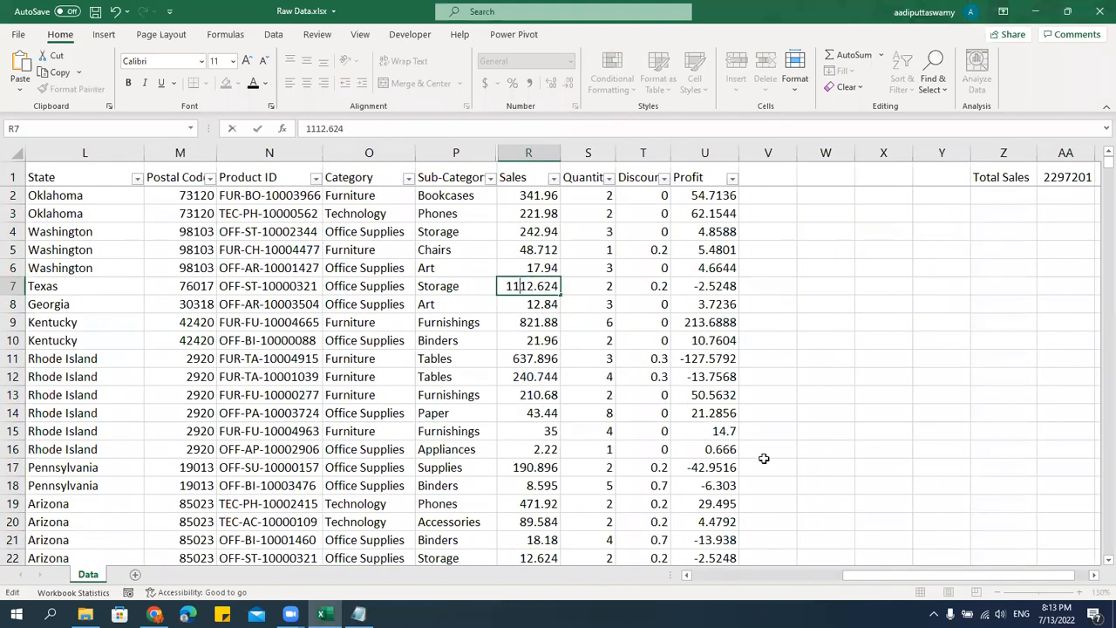
{"action": "key", "text": "Return"}
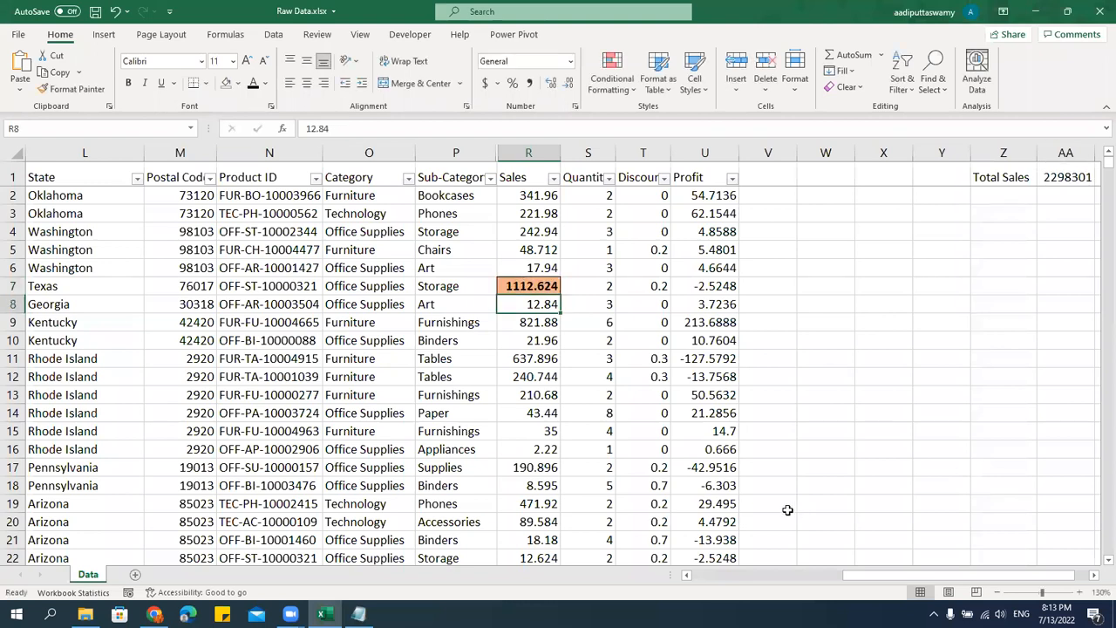
Change the Sales value in cell R17 to 1970.896 and return to the top rows.
{"action": "scroll", "coordinate": [785, 510], "scroll_direction": "down", "scroll_amount": 3}
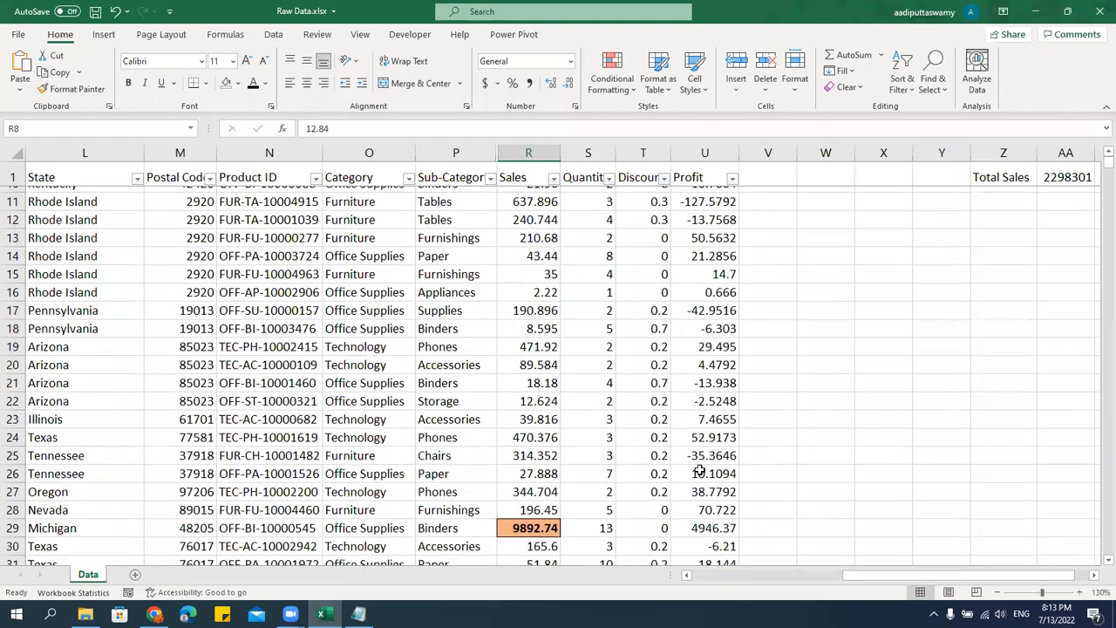
{"action": "double_click", "coordinate": [510, 304]}
{"action": "type", "text": "7"}
{"action": "key", "text": "Return"}
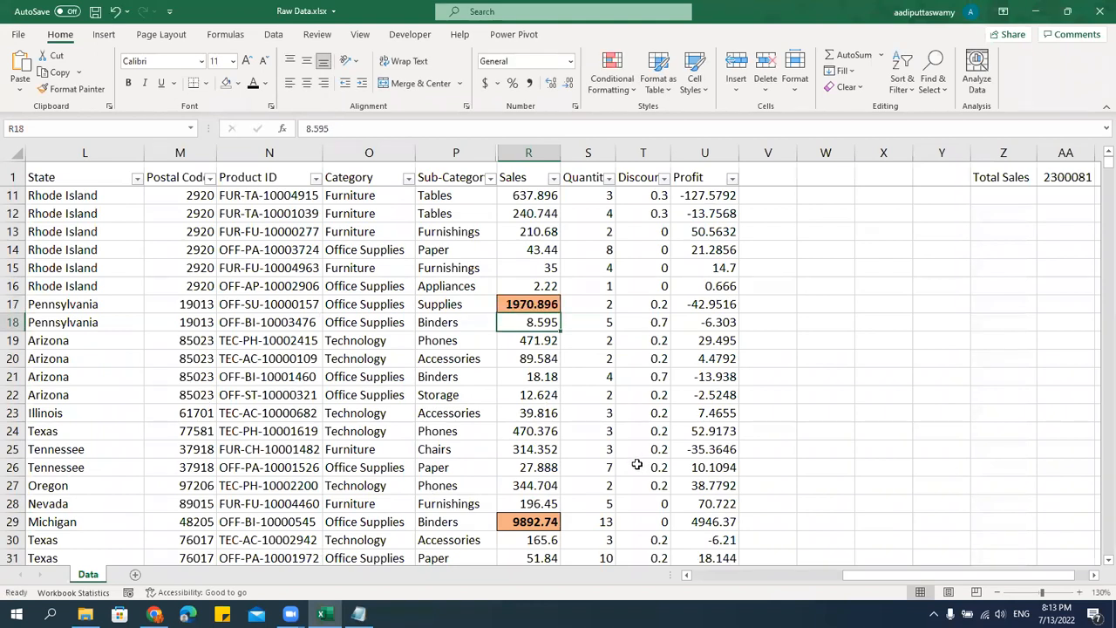
{"action": "scroll", "coordinate": [637, 465], "scroll_direction": "up", "scroll_amount": 3}
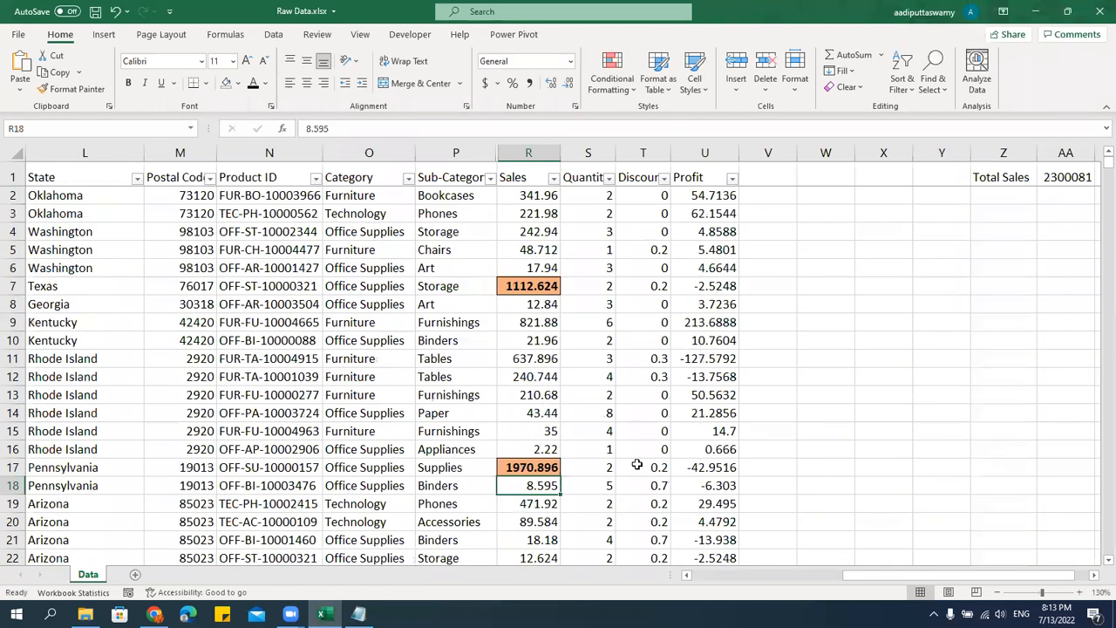
Apply solid-fill blue data bars to all values in the Profit column.
{"action": "left_click", "coordinate": [556, 197]}
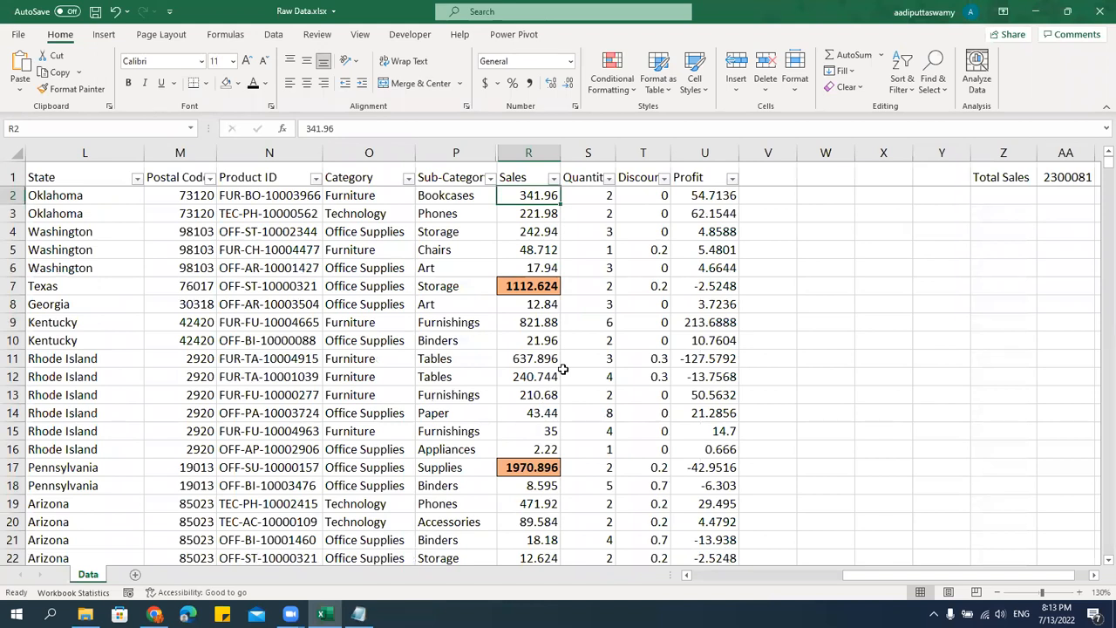
{"action": "key", "text": "Up"}
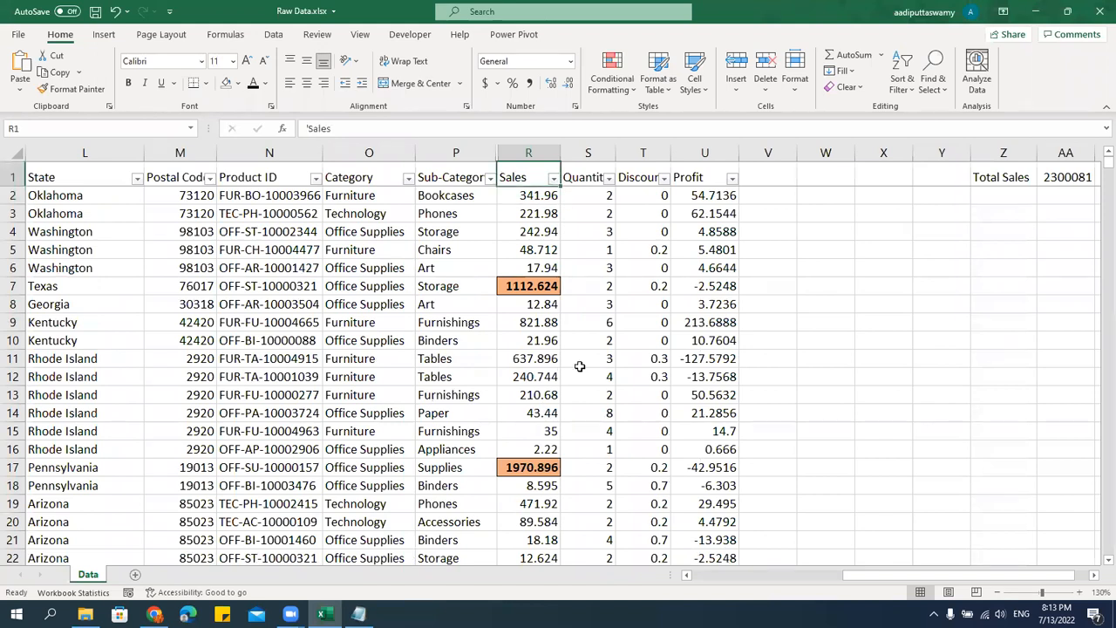
{"action": "key", "text": "Right"}
{"action": "key", "text": "Right"}
{"action": "key", "text": "Right"}
{"action": "key", "text": "Down"}
{"action": "key", "text": "Up"}
{"action": "key", "text": "Down"}
{"action": "key", "text": "Up"}
{"action": "key", "text": "Down"}
{"action": "key", "text": "ctrl+shift+Down"}
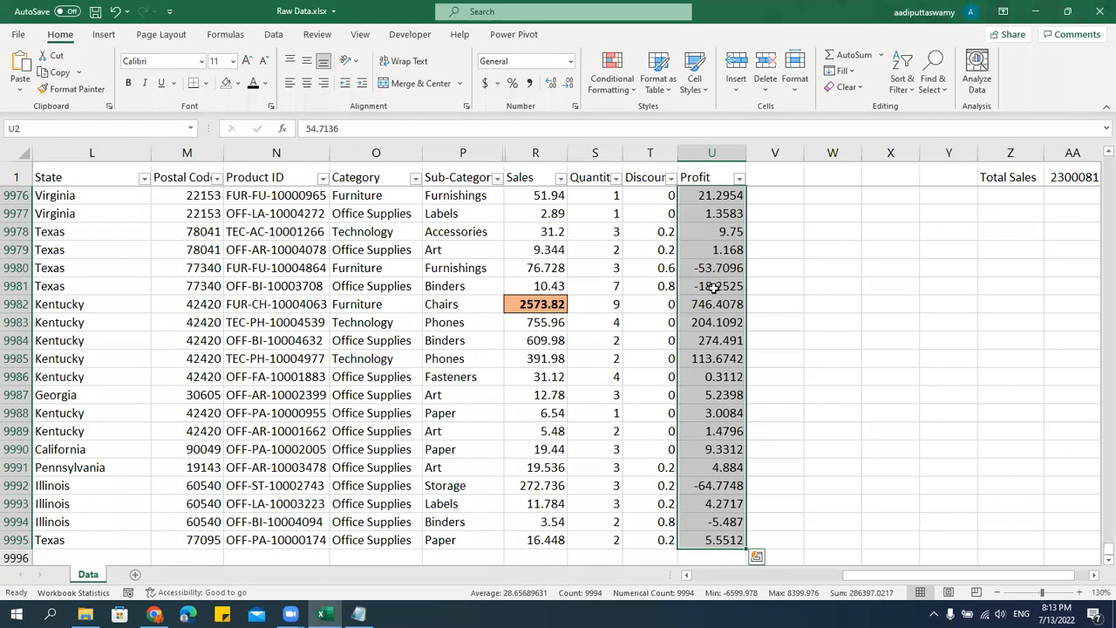
{"action": "left_click", "coordinate": [615, 89]}
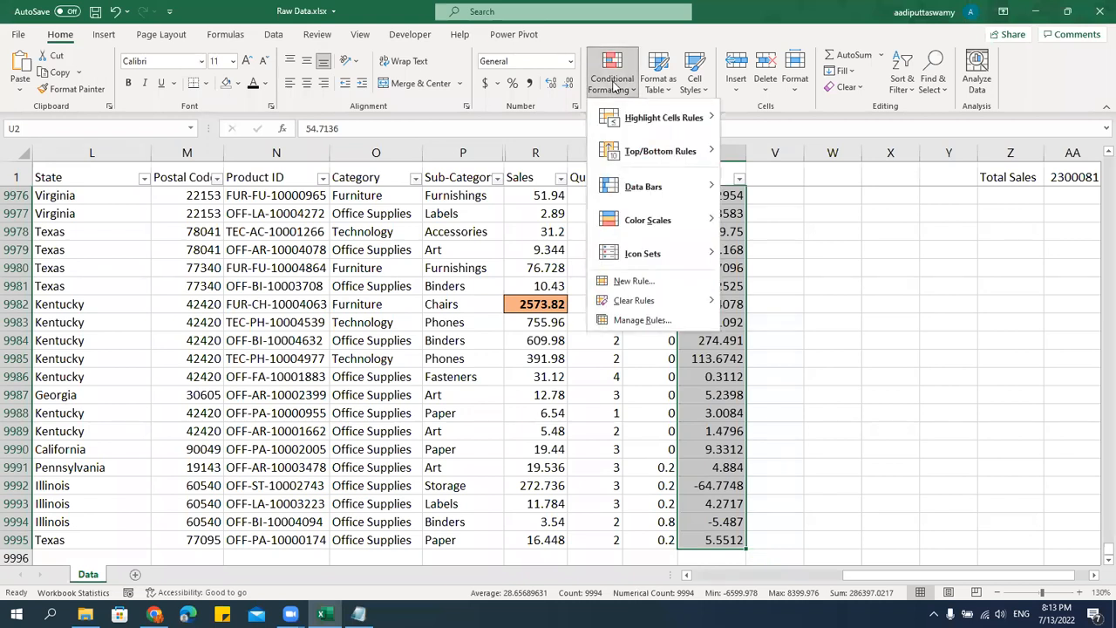
{"action": "mouse_move", "coordinate": [634, 191]}
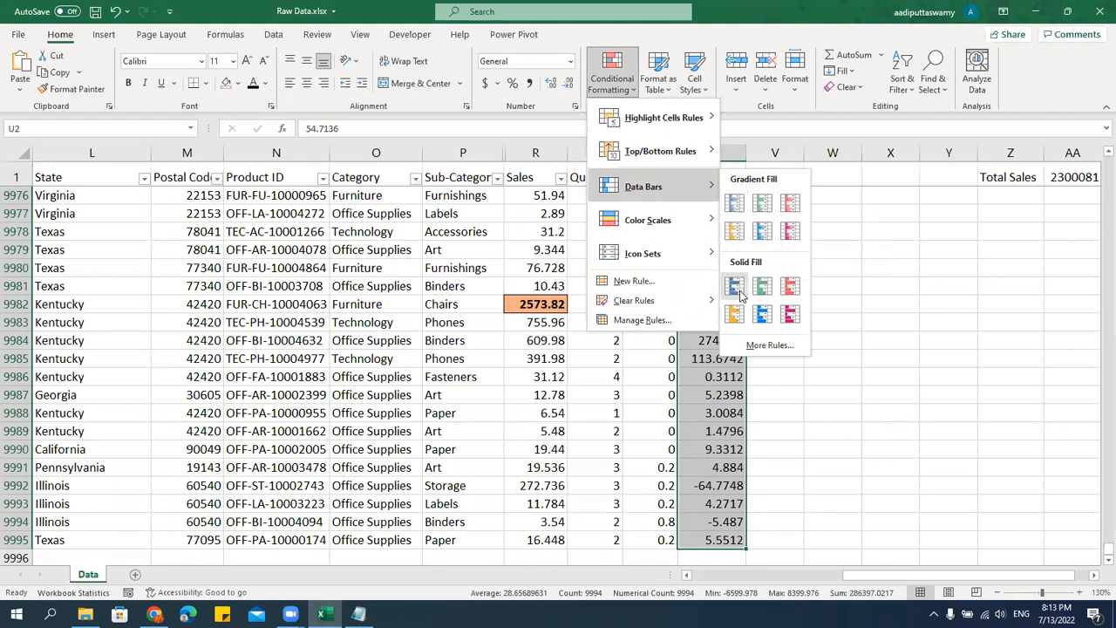
{"action": "left_click", "coordinate": [735, 287]}
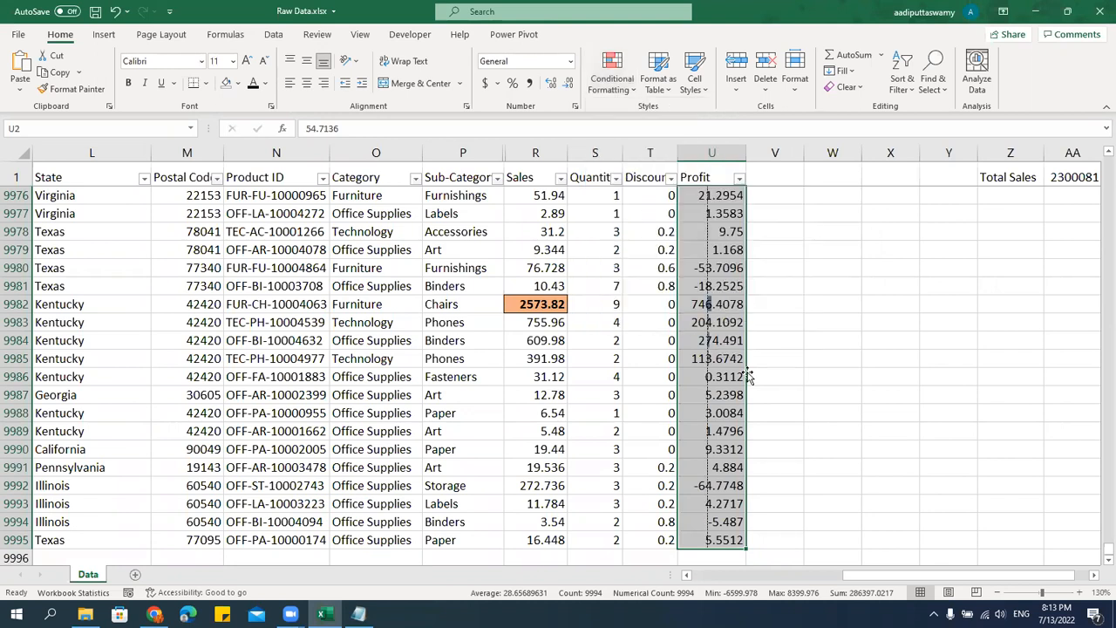
Apply solid-fill blue data bars to all values in the Sales column.
{"action": "scroll", "coordinate": [747, 375], "scroll_direction": "up", "scroll_amount": 16}
{"action": "scroll", "coordinate": [747, 375], "scroll_direction": "up", "scroll_amount": 6}
{"action": "left_click_drag", "start_coordinate": [1102, 548], "coordinate": [1097, 153]}
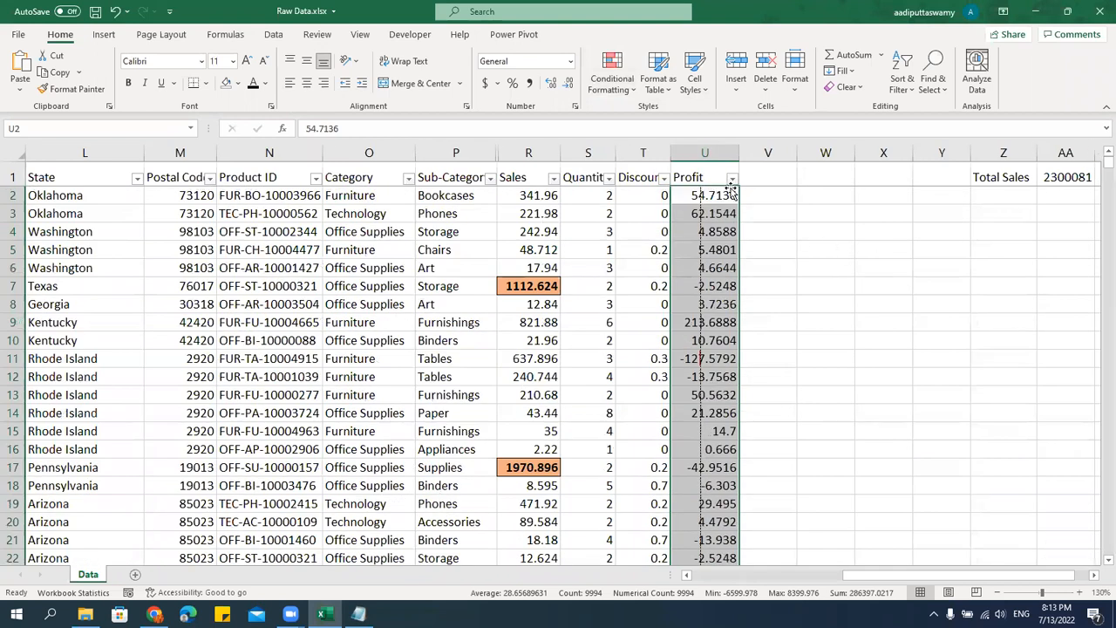
{"action": "left_click", "coordinate": [542, 196]}
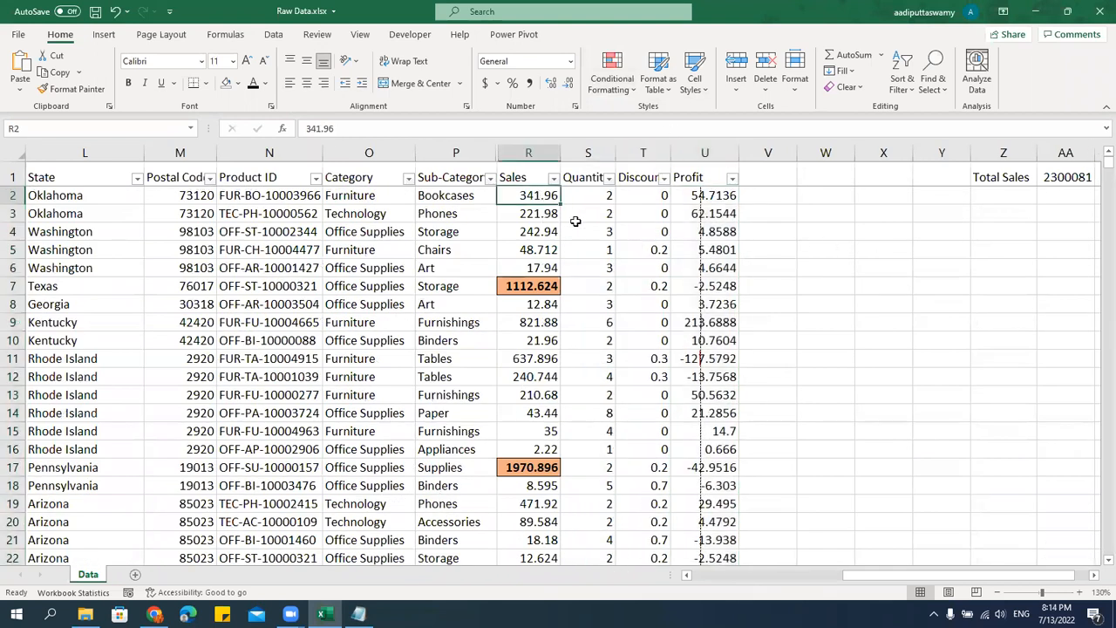
{"action": "key", "text": "ctrl+shift+Down"}
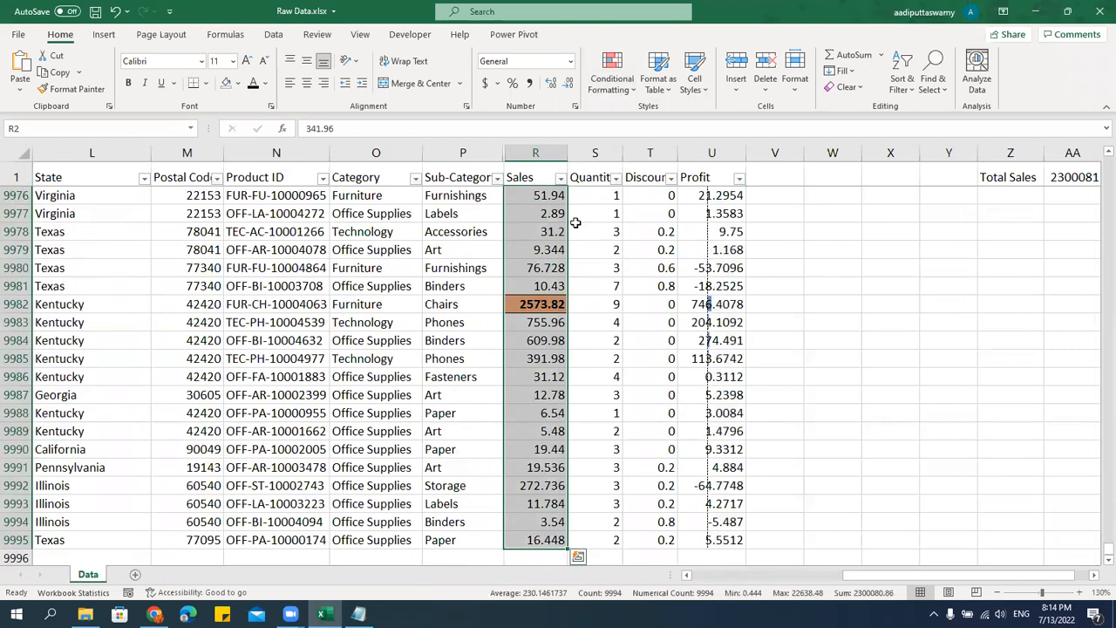
{"action": "left_click", "coordinate": [612, 71]}
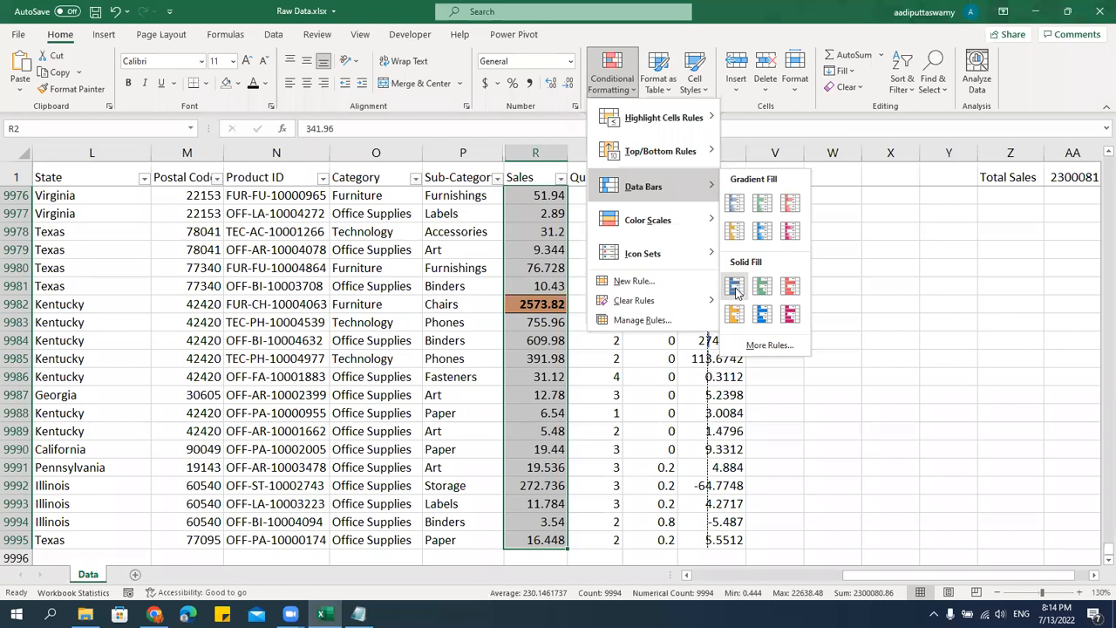
{"action": "left_click", "coordinate": [735, 290]}
Clear the conditional formatting rules from the selected Sales cells and widen the Sales column slightly.
{"action": "scroll", "coordinate": [611, 326], "scroll_direction": "up", "scroll_amount": 12}
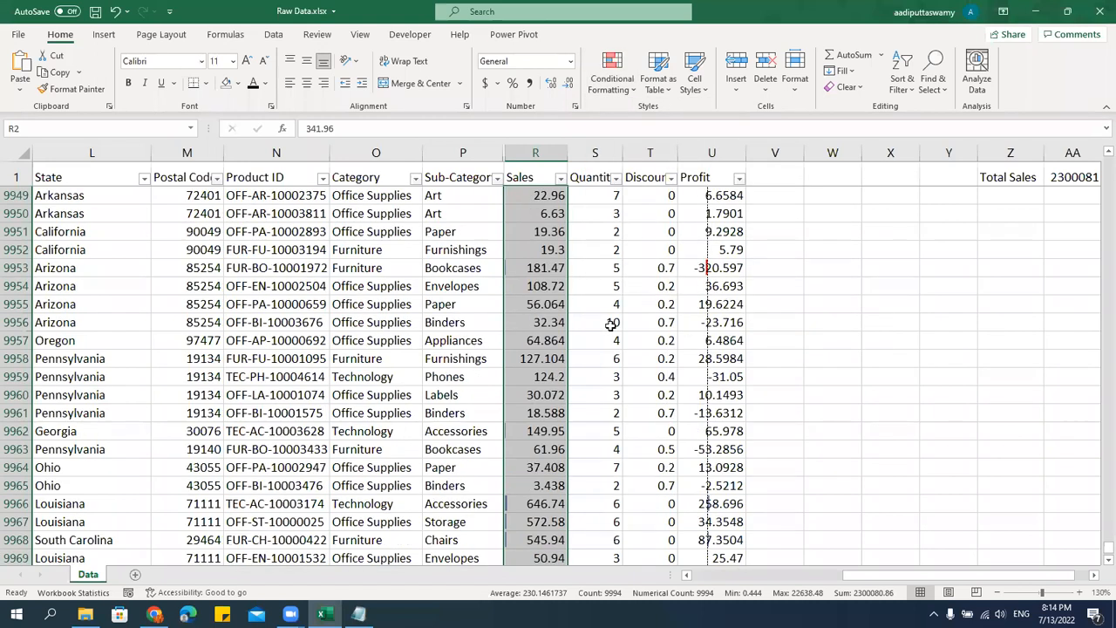
{"action": "scroll", "coordinate": [611, 326], "scroll_direction": "up", "scroll_amount": 15}
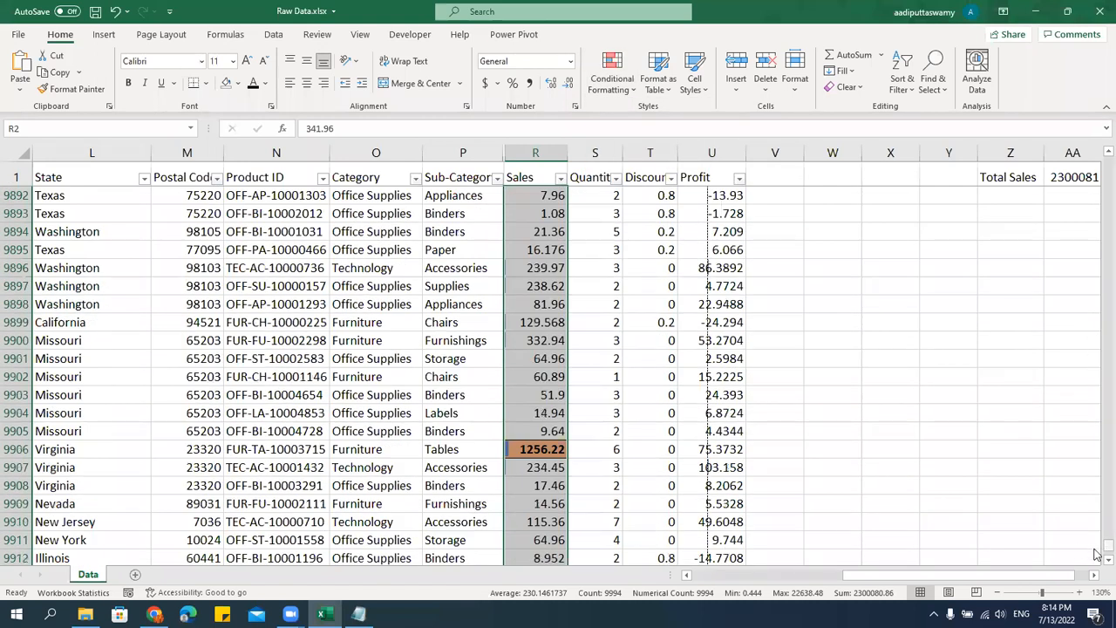
{"action": "left_click_drag", "start_coordinate": [1096, 389], "coordinate": [1095, 131]}
{"action": "left_click", "coordinate": [612, 75]}
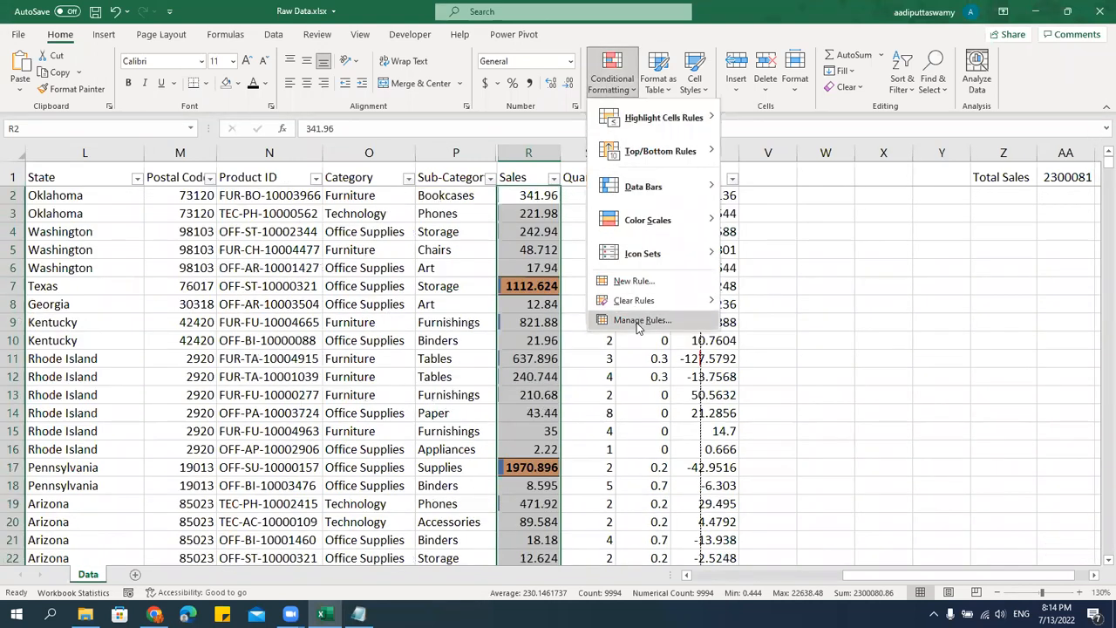
{"action": "mouse_move", "coordinate": [641, 303]}
{"action": "left_click", "coordinate": [807, 303]}
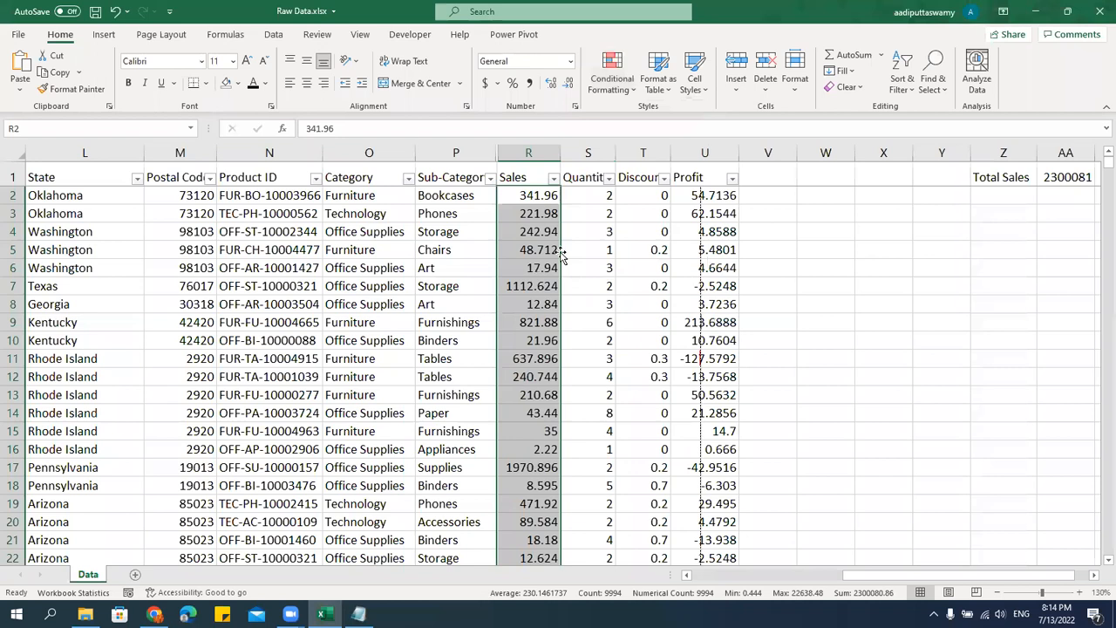
{"action": "left_click_drag", "start_coordinate": [562, 153], "coordinate": [567, 155]}
{"action": "left_click", "coordinate": [543, 199]}
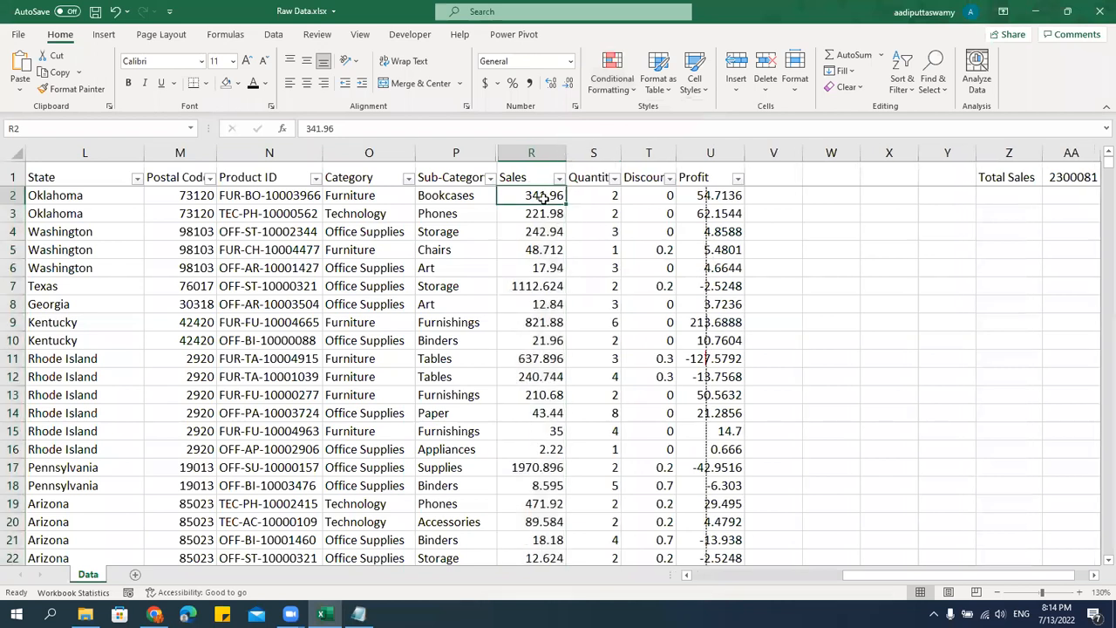
{"action": "key", "text": "ctrl+shift+Down"}
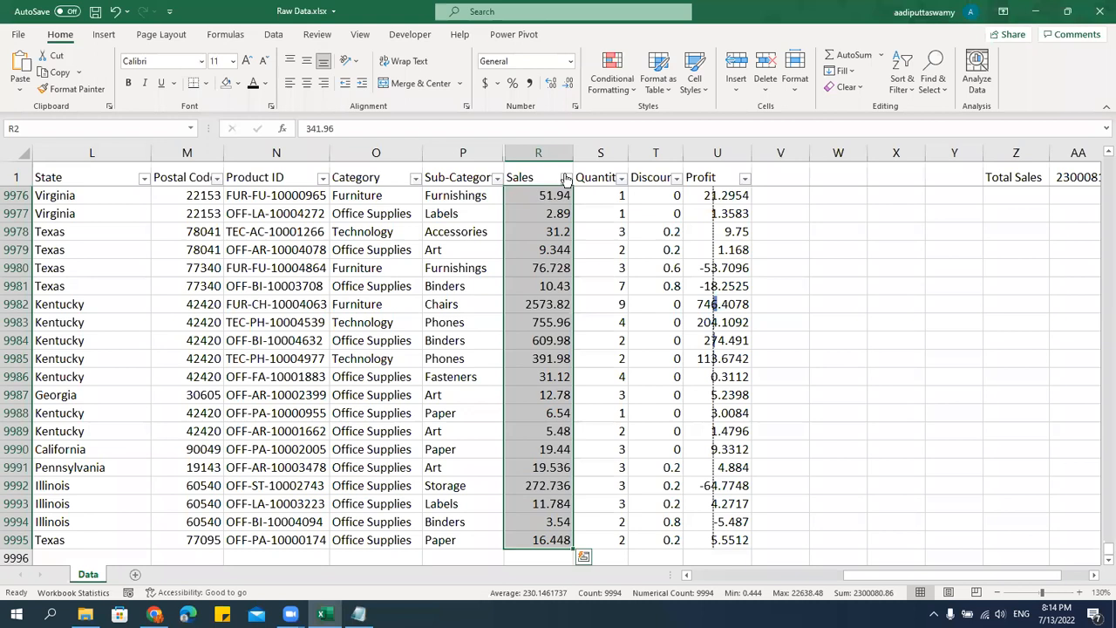
{"action": "left_click", "coordinate": [613, 88]}
{"action": "mouse_move", "coordinate": [641, 193]}
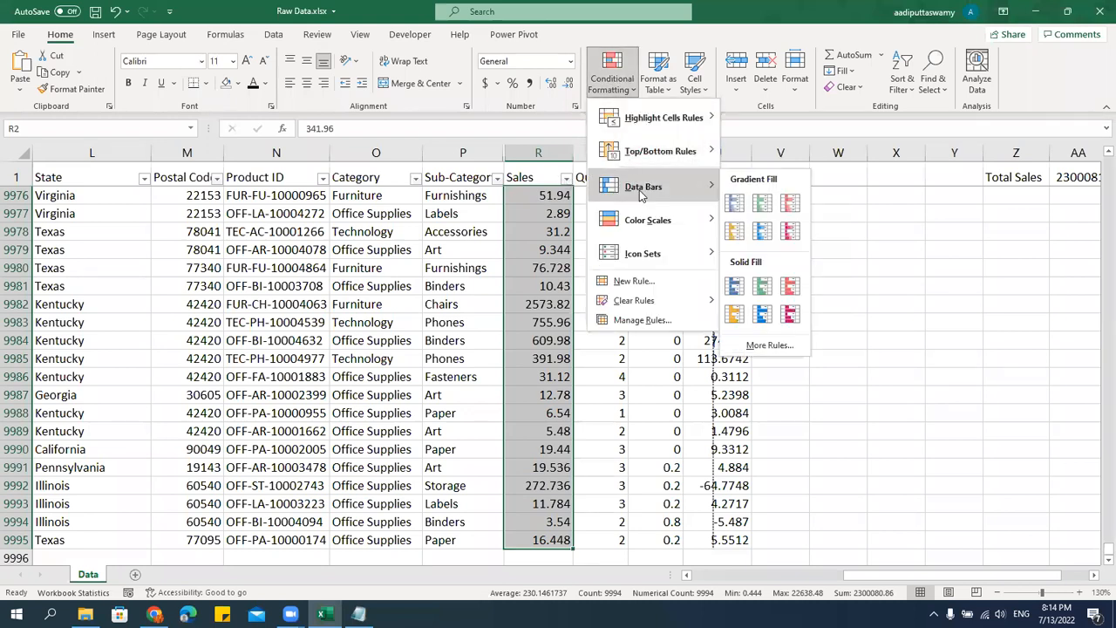
{"action": "left_click", "coordinate": [430, 285]}
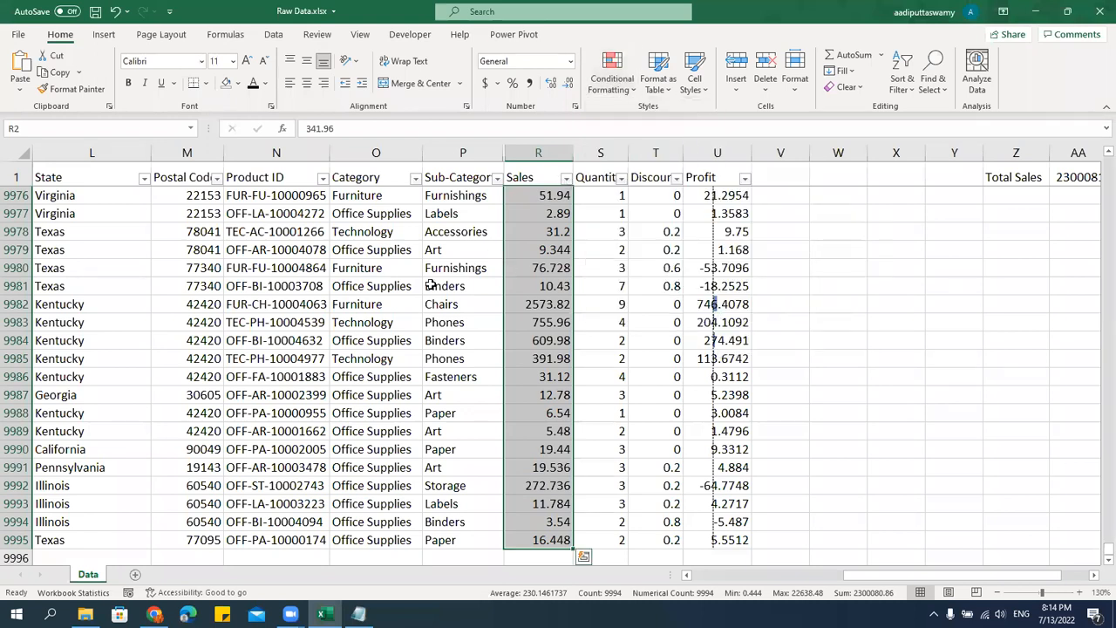
{"action": "left_click", "coordinate": [430, 285]}
{"action": "key", "text": "alt+d"}
{"action": "key", "text": "p"}
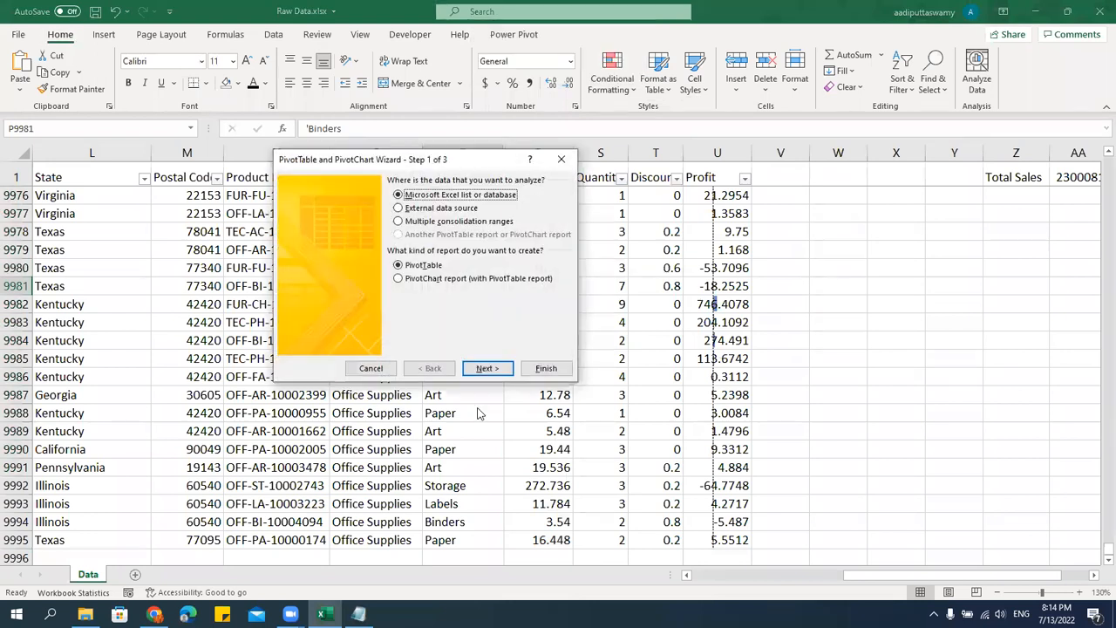
{"action": "key", "text": "Escape"}
Create a blank PivotTable from the raw data on a new sheet, using the PivotTable wizard's default options.
{"action": "left_click", "coordinate": [361, 289]}
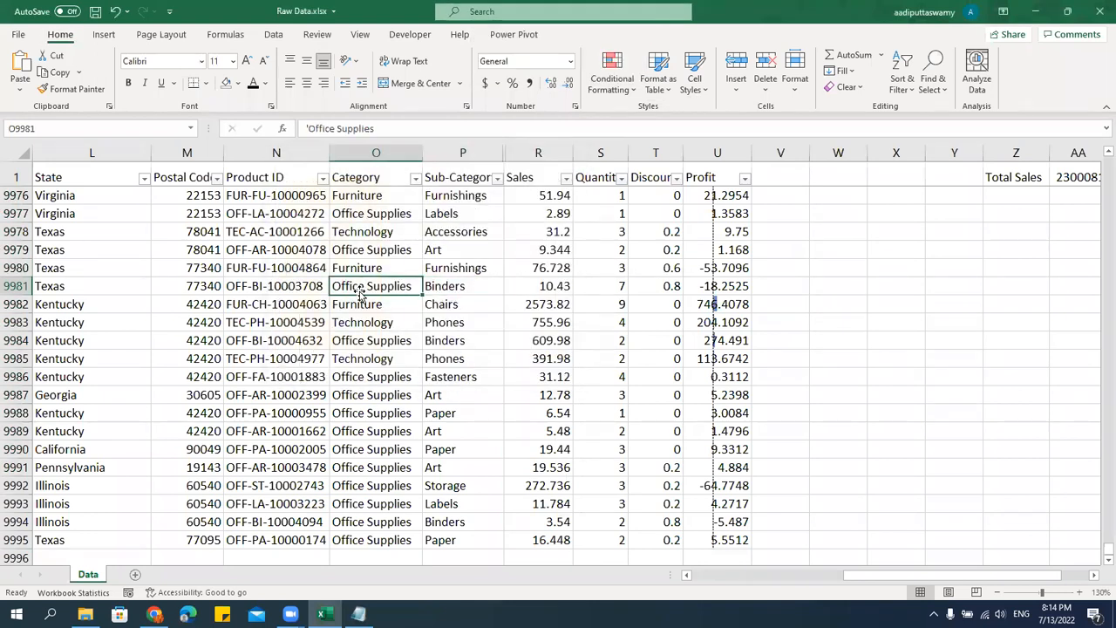
{"action": "key", "text": "alt+d"}
{"action": "key", "text": "p"}
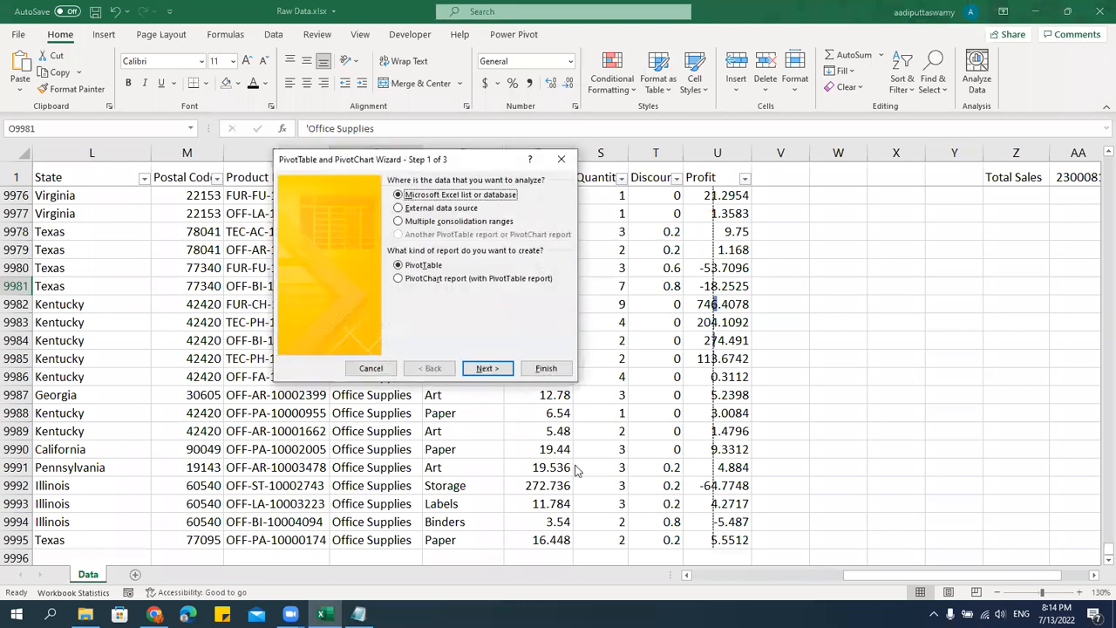
{"action": "left_click", "coordinate": [559, 372]}
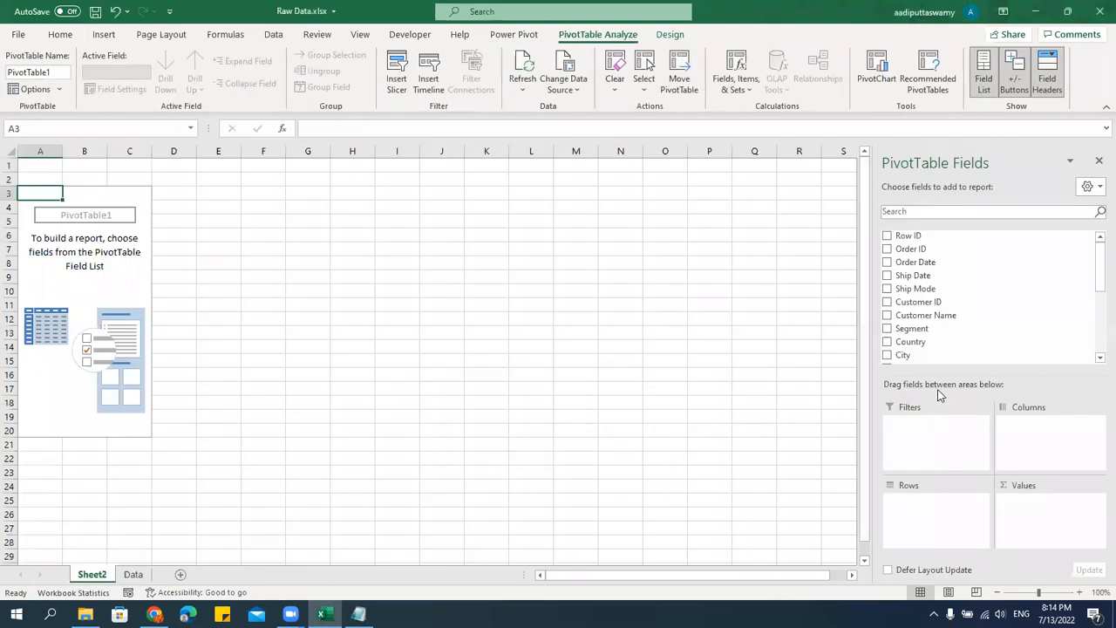
Add Sub-Category to the PivotTable's rows, and Sales and Profit to its values.
{"action": "scroll", "coordinate": [944, 323], "scroll_direction": "down", "scroll_amount": 4}
{"action": "scroll", "coordinate": [957, 325], "scroll_direction": "up", "scroll_amount": 1}
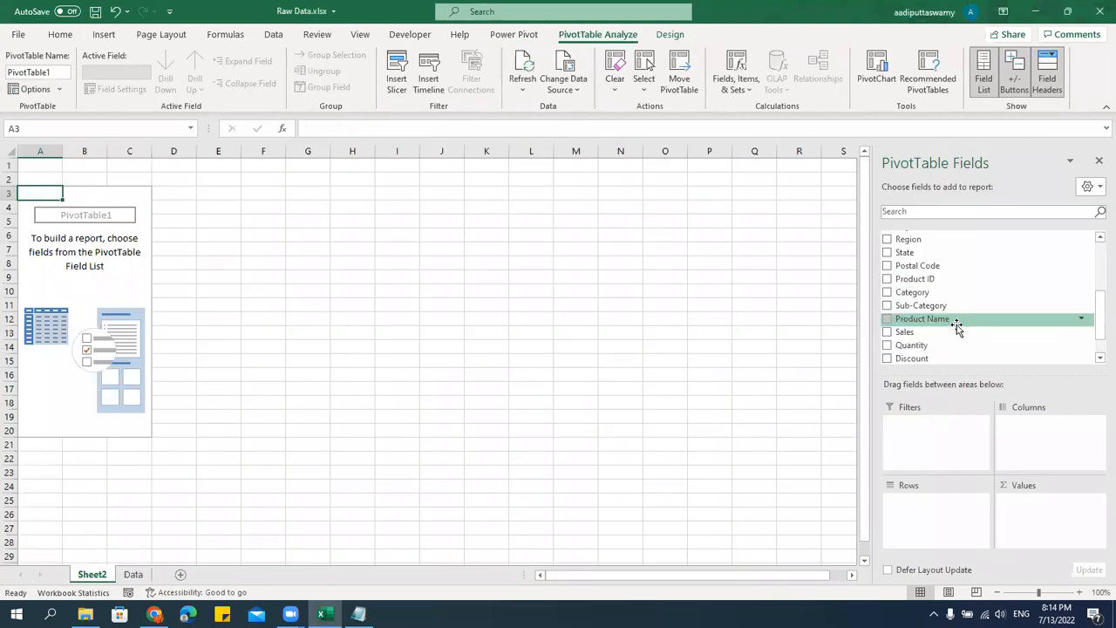
{"action": "left_click_drag", "start_coordinate": [959, 306], "coordinate": [964, 522]}
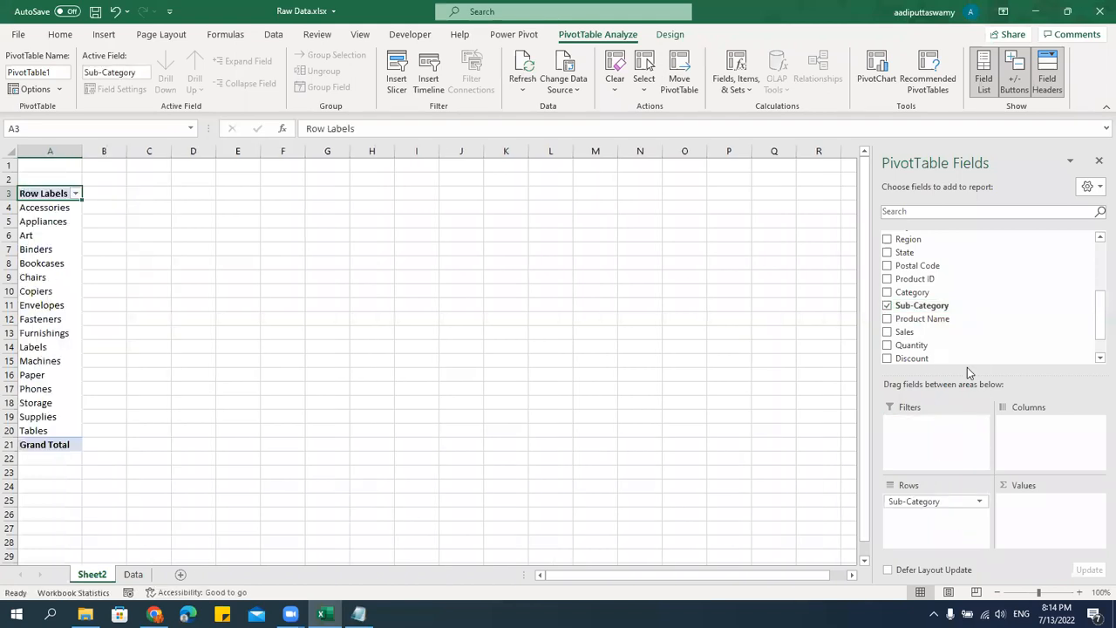
{"action": "left_click_drag", "start_coordinate": [926, 339], "coordinate": [1038, 510]}
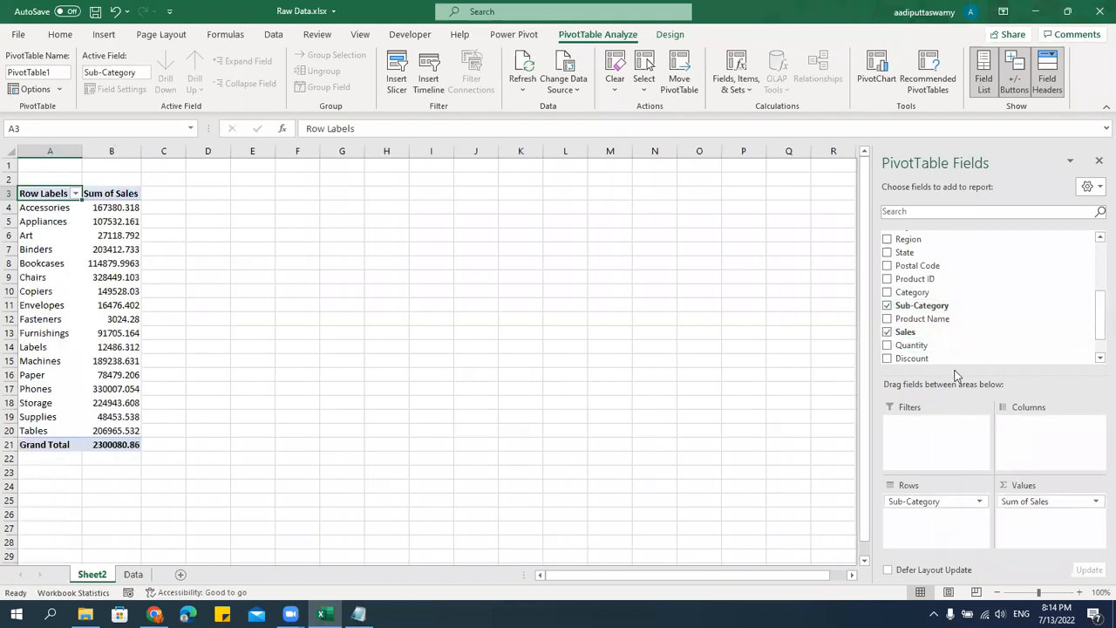
{"action": "scroll", "coordinate": [935, 347], "scroll_direction": "down", "scroll_amount": 1}
{"action": "left_click_drag", "start_coordinate": [924, 345], "coordinate": [1031, 516]}
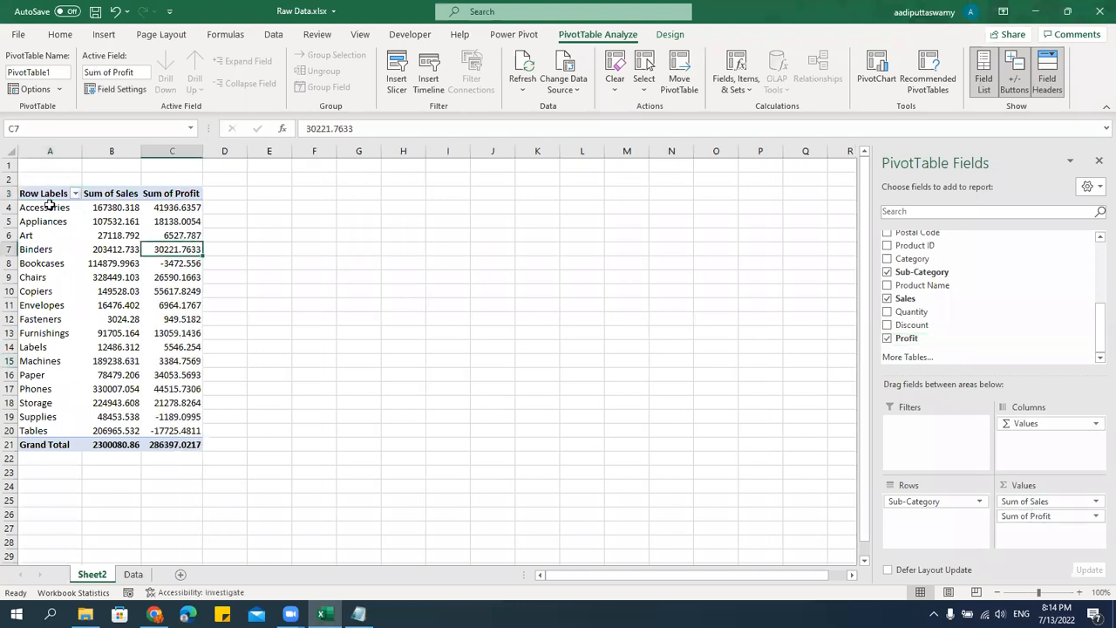
Copy the PivotTable without its grand total and paste it as values into a new sheet starting at F6.
{"action": "left_click_drag", "start_coordinate": [35, 192], "coordinate": [181, 433]}
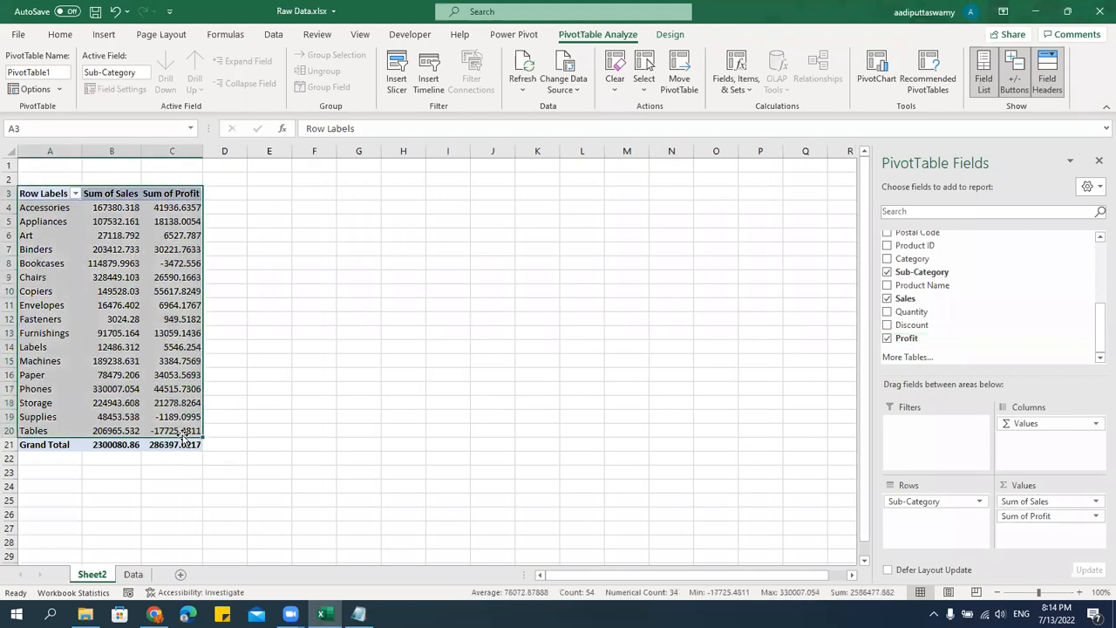
{"action": "key", "text": "ctrl+c"}
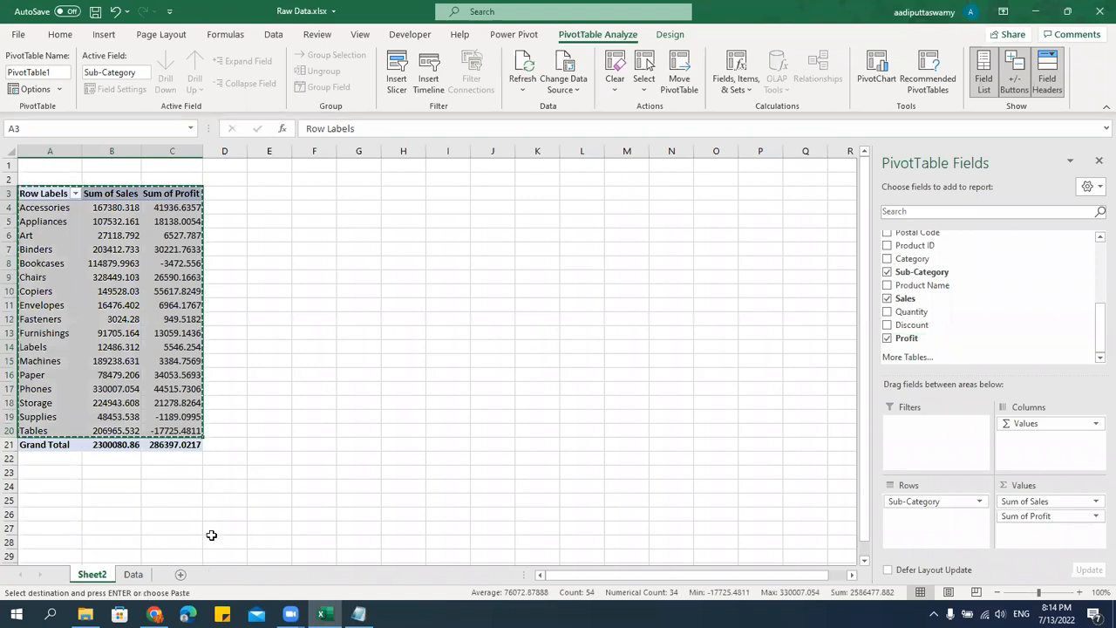
{"action": "left_click", "coordinate": [181, 575]}
{"action": "left_click", "coordinate": [270, 238]}
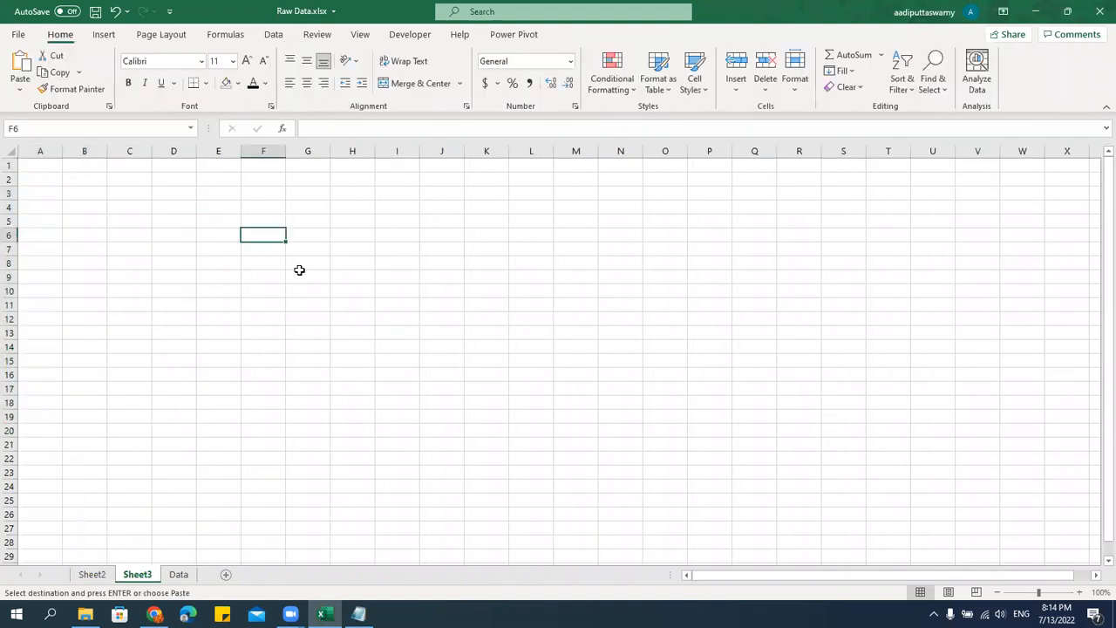
{"action": "key", "text": "alt+e"}
{"action": "key", "text": "s"}
{"action": "key", "text": "v"}
{"action": "key", "text": "Return"}
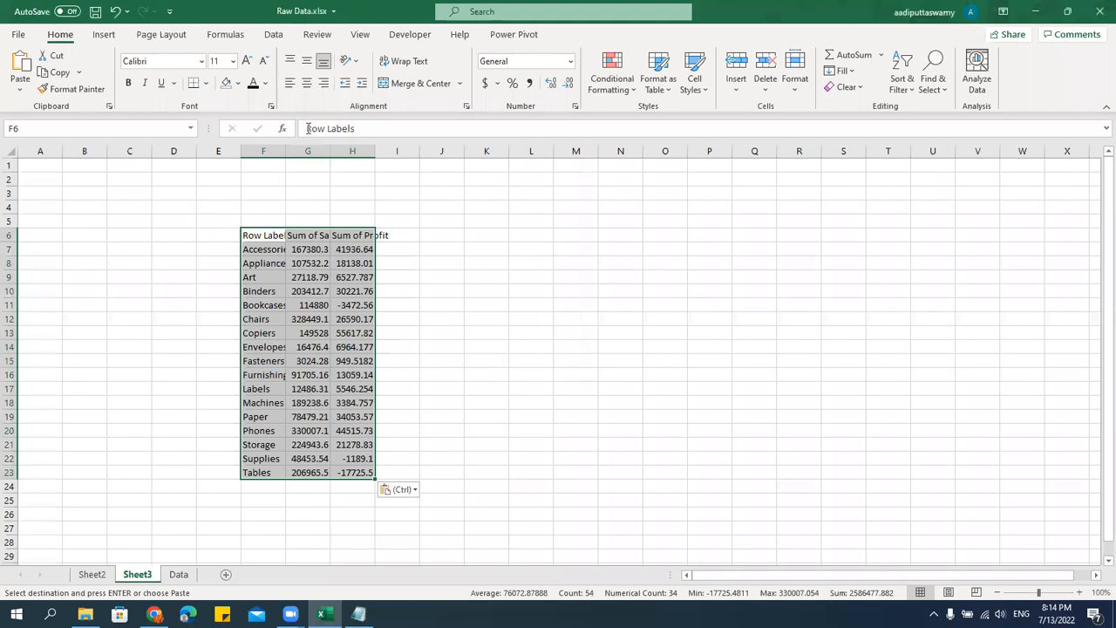
Widen columns F, G and H so the pasted labels and figures fit fully.
{"action": "left_click_drag", "start_coordinate": [285, 151], "coordinate": [330, 151]}
{"action": "left_click_drag", "start_coordinate": [419, 146], "coordinate": [480, 153]}
{"action": "left_click_drag", "start_coordinate": [374, 148], "coordinate": [404, 162]}
{"action": "left_click", "coordinate": [457, 304]}
Replace the Row Labels header in F6 with "Sub Categories".
{"action": "left_click_drag", "start_coordinate": [302, 232], "coordinate": [467, 475]}
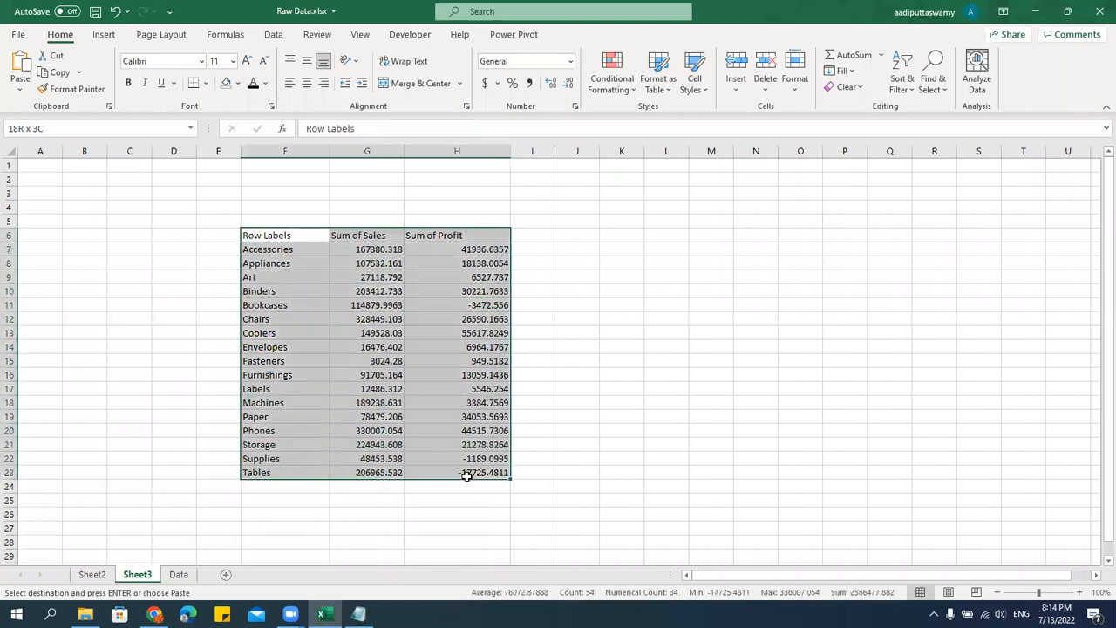
{"action": "left_click", "coordinate": [301, 232]}
{"action": "type", "text": "Sub"}
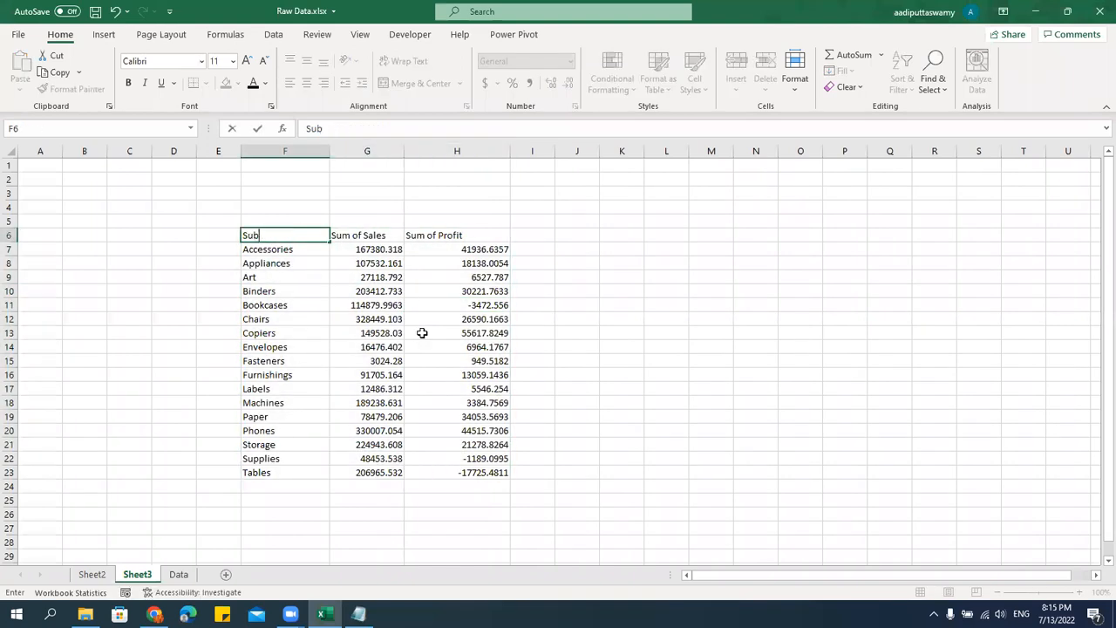
{"action": "type", "text": " Categories"}
{"action": "key", "text": "Return"}
Apply all borders to the whole pasted table, F6 to H23.
{"action": "key", "text": "Up"}
{"action": "key", "text": "shift+Right"}
{"action": "key", "text": "shift+Right"}
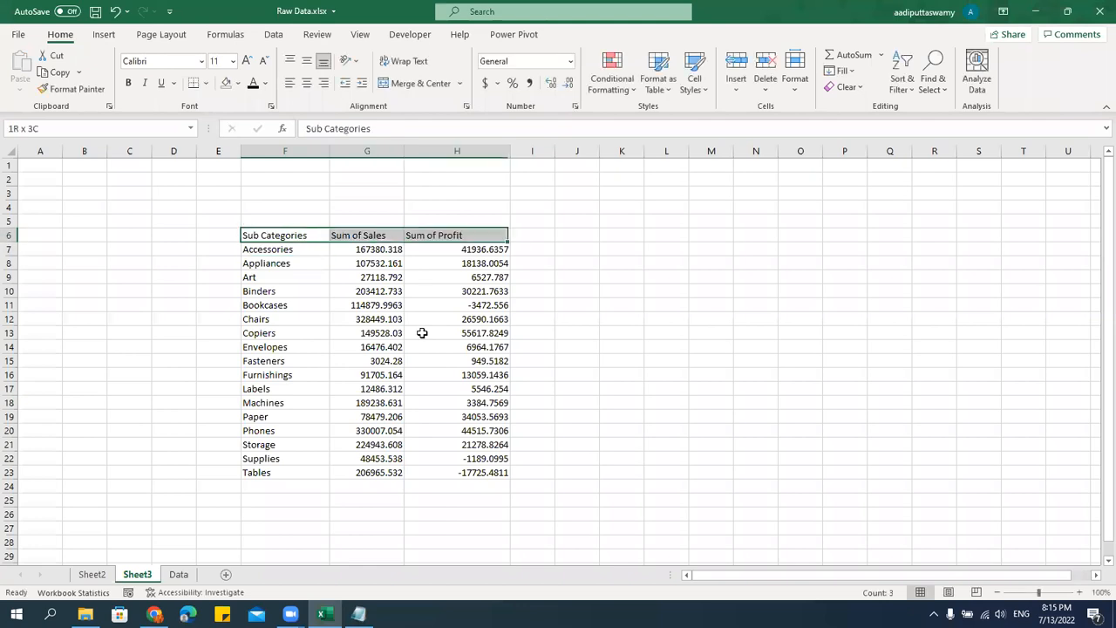
{"action": "key", "text": "ctrl+shift+Down"}
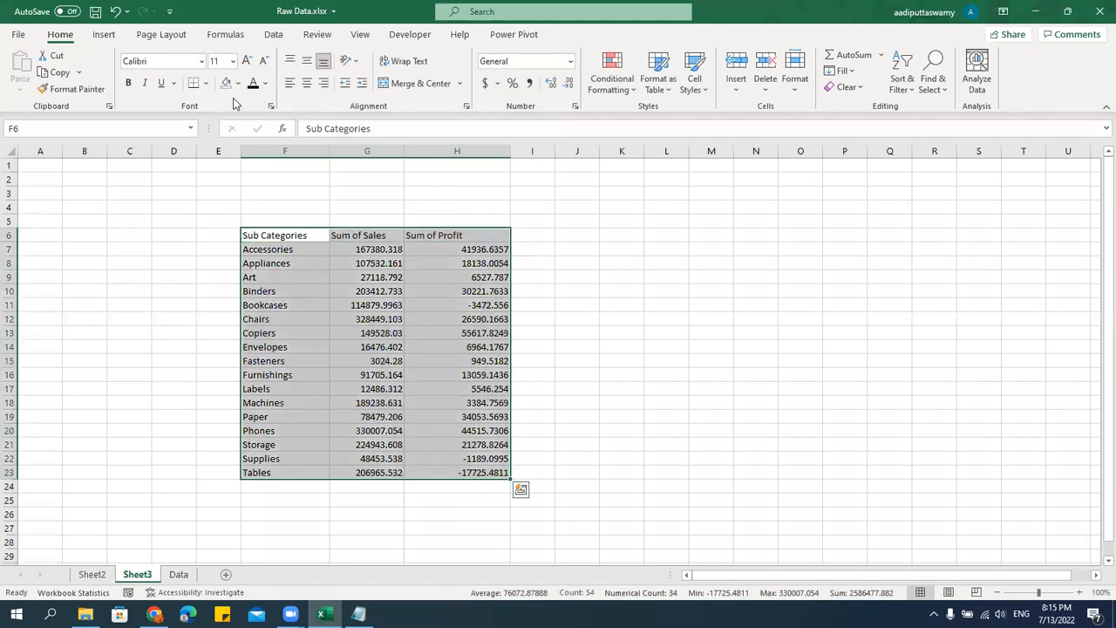
{"action": "left_click", "coordinate": [206, 83]}
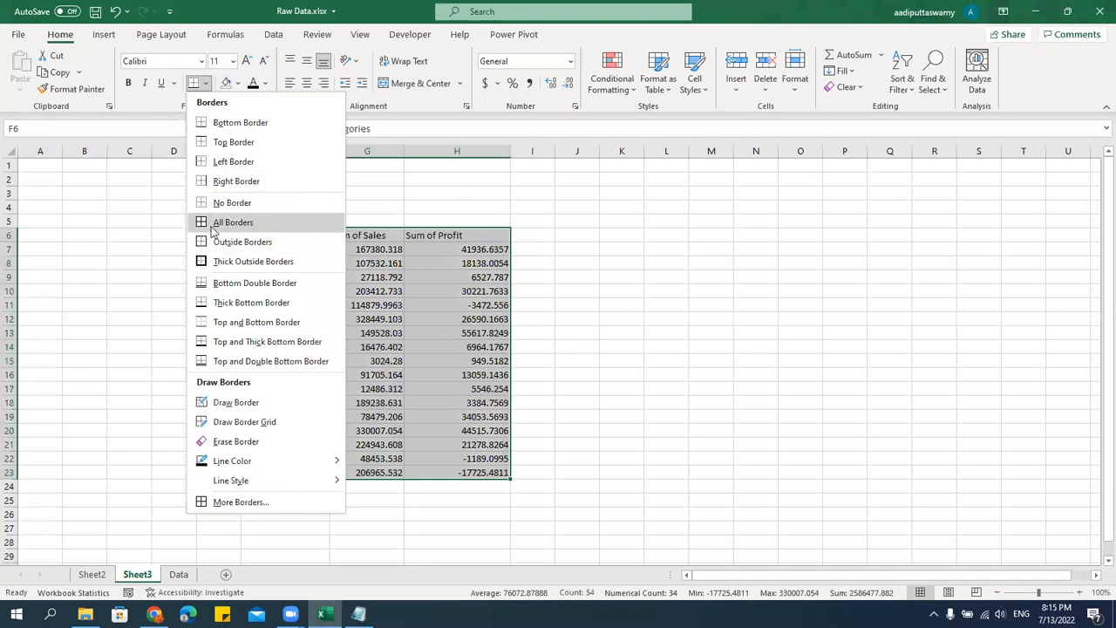
{"action": "left_click", "coordinate": [212, 225]}
Increase the row height of the table and slightly widen the Sub Categories and Sum of Sales columns.
{"action": "key", "text": "alt+h"}
{"action": "key", "text": "o"}
{"action": "key", "text": "h"}
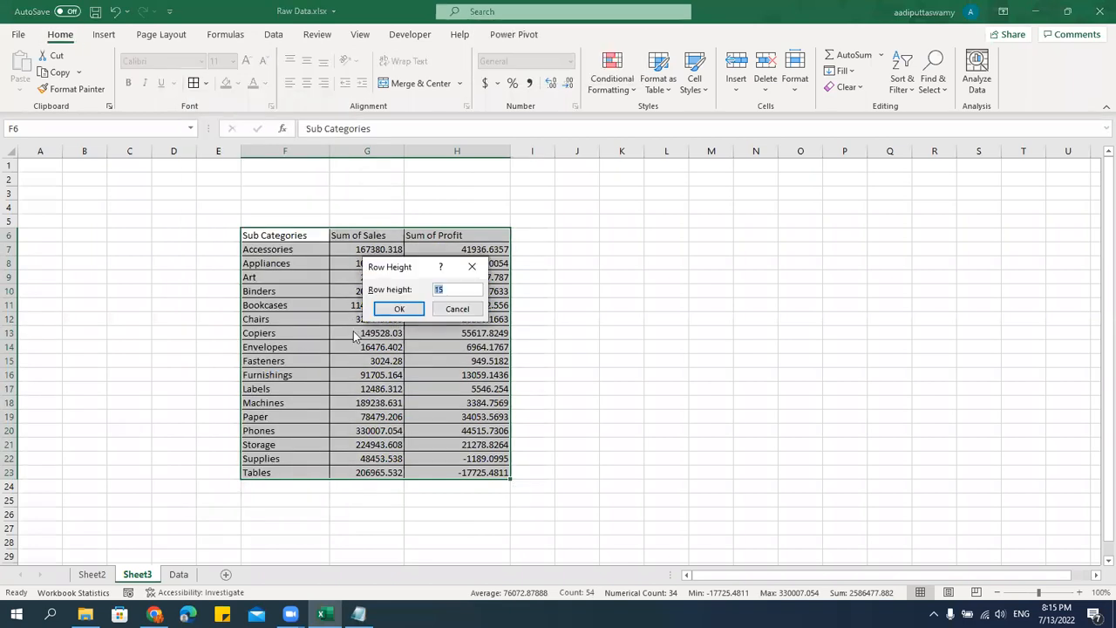
{"action": "key", "text": "Return"}
{"action": "left_click_drag", "start_coordinate": [330, 151], "coordinate": [341, 152]}
{"action": "left_click_drag", "start_coordinate": [416, 152], "coordinate": [427, 155]}
Centre the text of the whole table and set its font to Arial.
{"action": "left_click_drag", "start_coordinate": [319, 241], "coordinate": [489, 538]}
{"action": "left_click", "coordinate": [307, 83]}
{"action": "left_click", "coordinate": [153, 57]}
{"action": "type", "text": "Arial"}
{"action": "key", "text": "Return"}
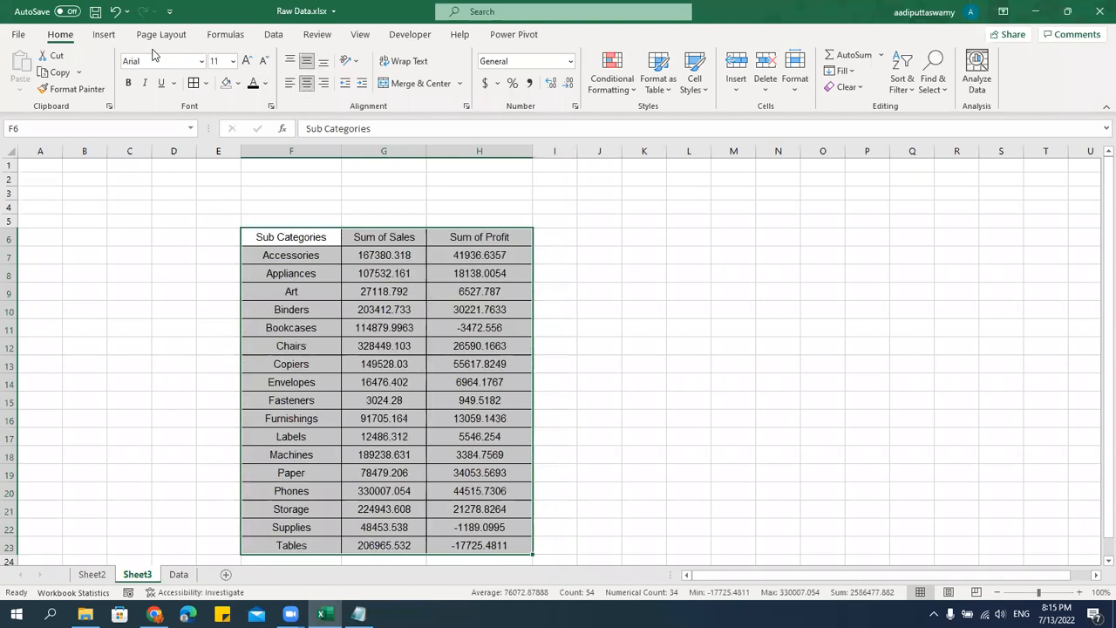
Left-align the sub-category names with a small indent and make the header row bold.
{"action": "left_click_drag", "start_coordinate": [297, 254], "coordinate": [337, 541]}
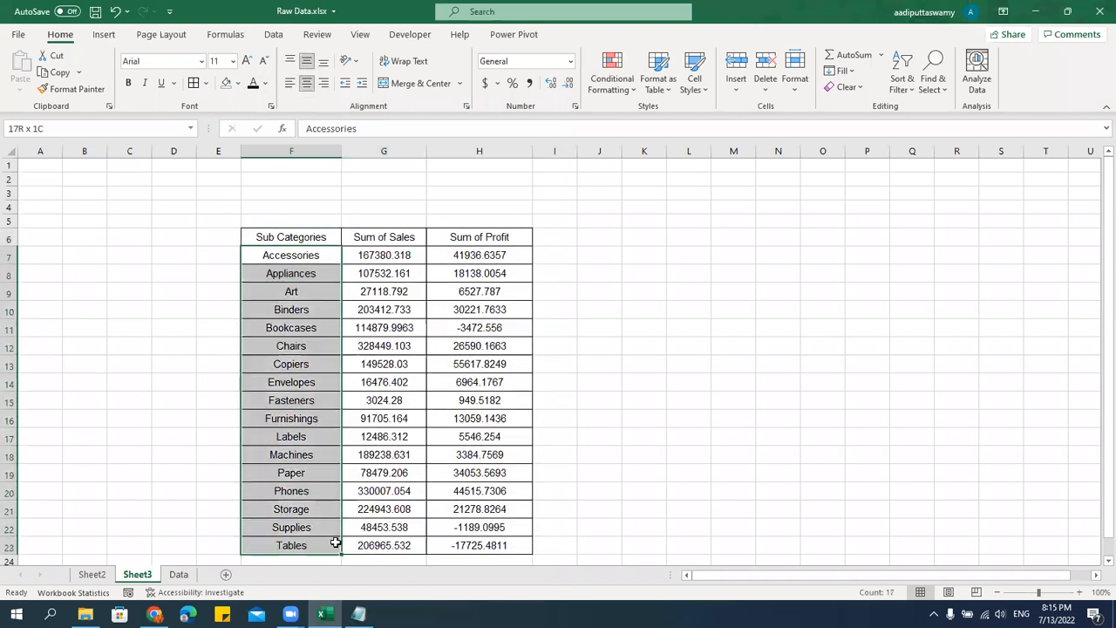
{"action": "left_click", "coordinate": [290, 83]}
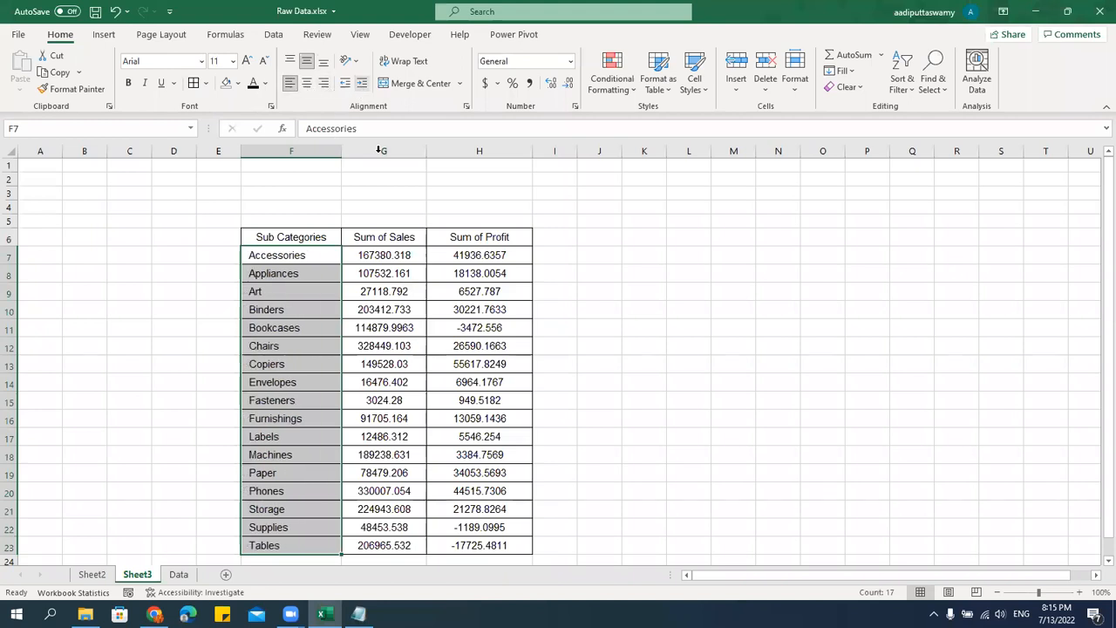
{"action": "left_click_drag", "start_coordinate": [319, 233], "coordinate": [463, 233]}
{"action": "key", "text": "ctrl+b"}
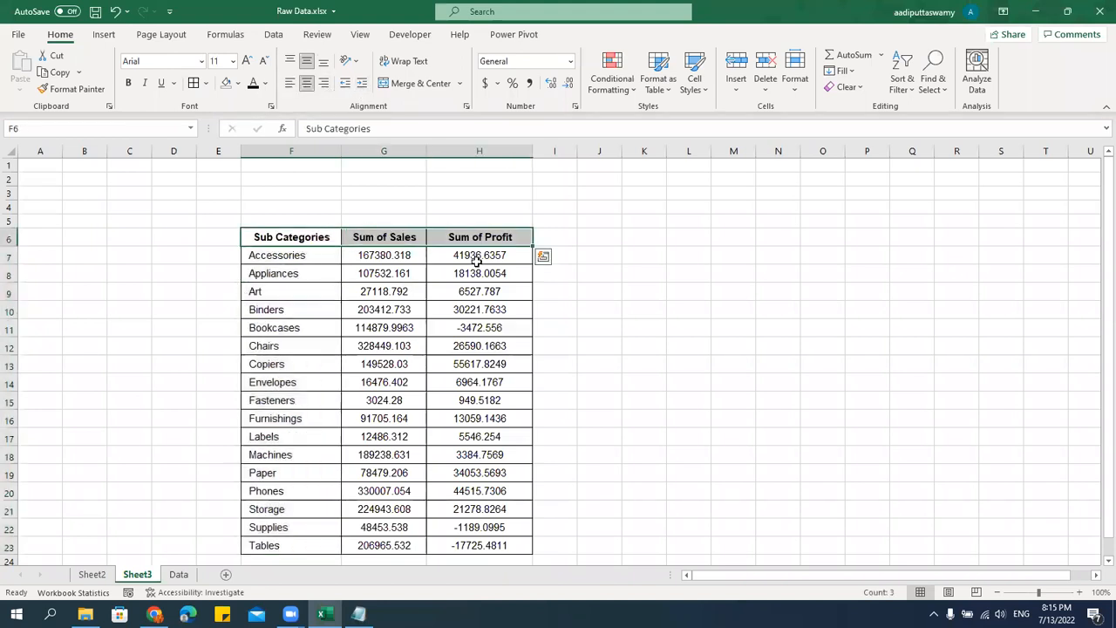
{"action": "left_click", "coordinate": [483, 347]}
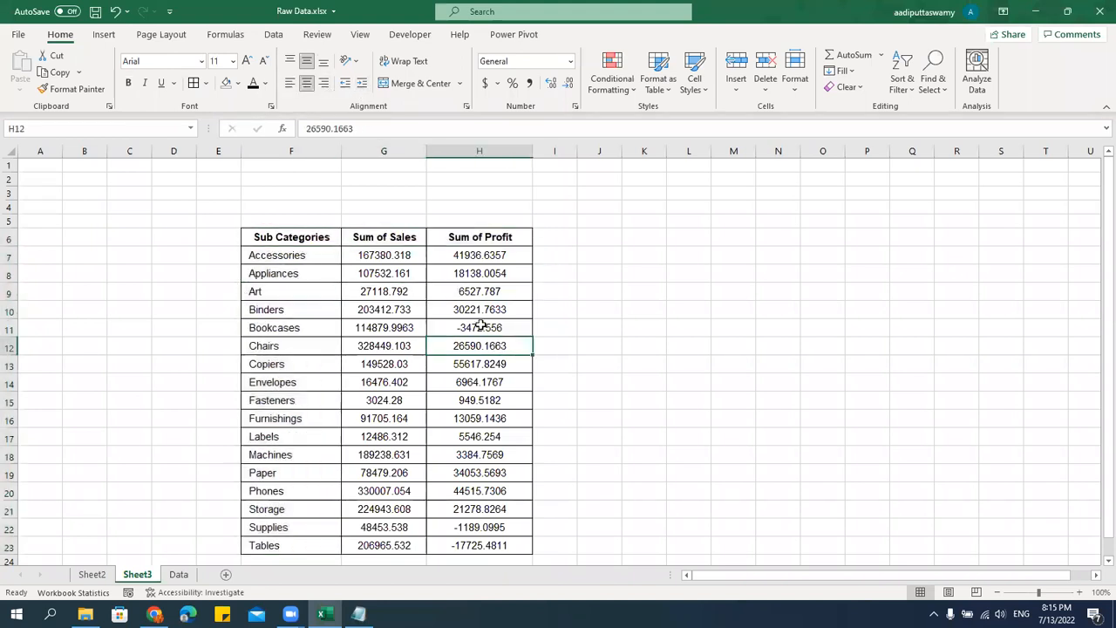
Shorten the Sum of Sales and Sum of Profit headers to "Sales" and "Profit".
{"action": "double_click", "coordinate": [388, 237]}
{"action": "left_click_drag", "start_coordinate": [354, 236], "coordinate": [390, 236]}
{"action": "key", "text": "BackSpace"}
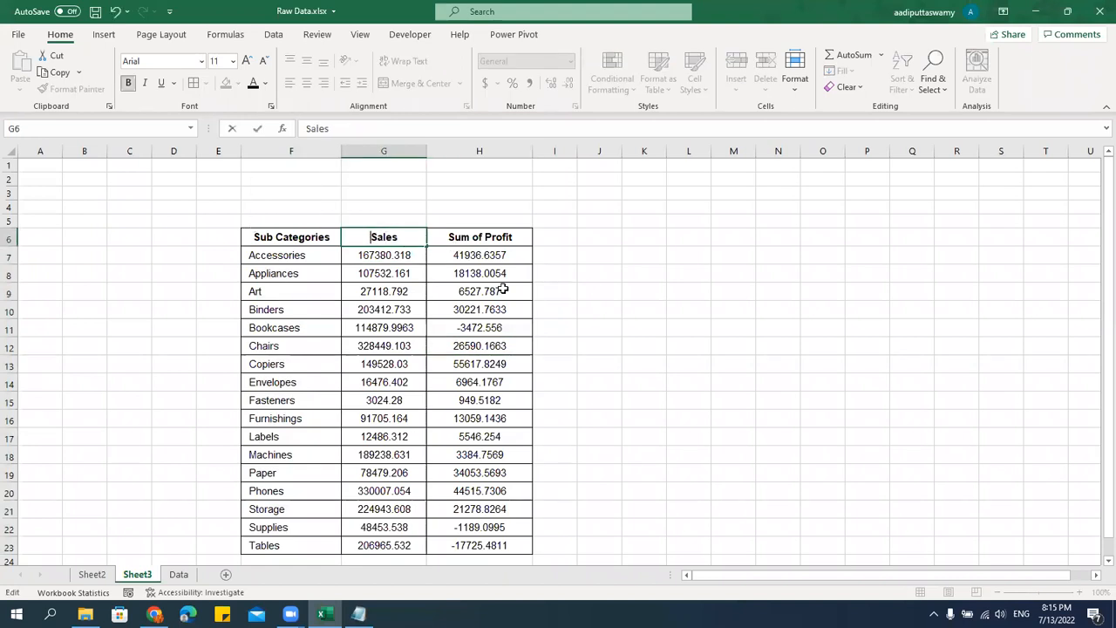
{"action": "left_click", "coordinate": [498, 291]}
{"action": "left_click", "coordinate": [498, 237]}
{"action": "double_click", "coordinate": [481, 236]}
{"action": "key", "text": "BackSpace"}
Apply solid-fill blue data bars to the Sales values in G7 to G23.
{"action": "left_click_drag", "start_coordinate": [487, 237], "coordinate": [418, 559]}
{"action": "left_click", "coordinate": [451, 346]}
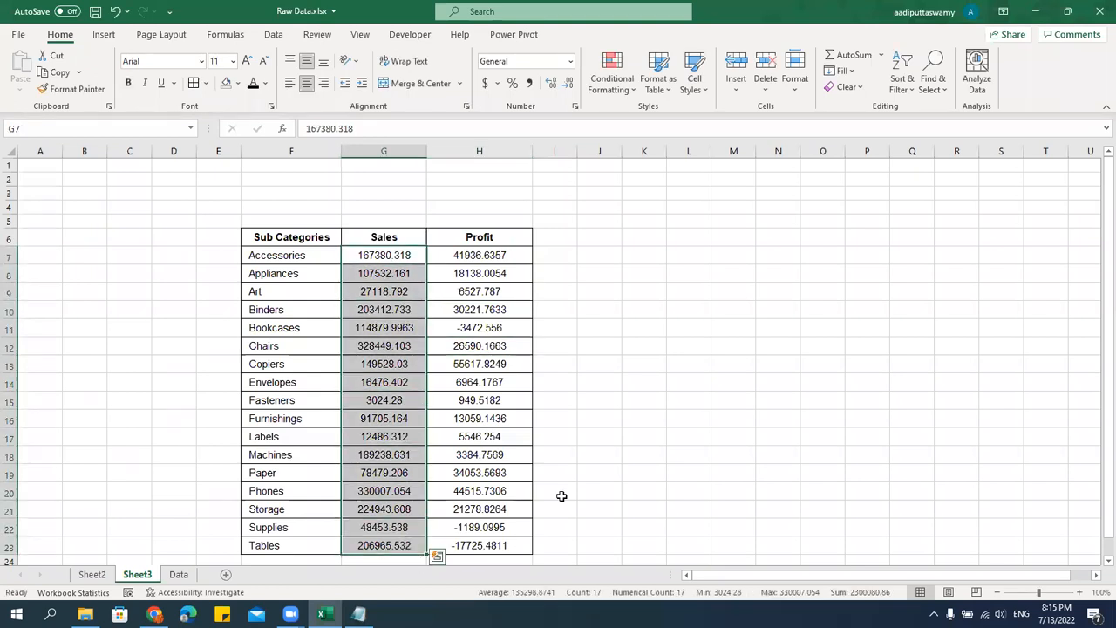
{"action": "left_click", "coordinate": [621, 92]}
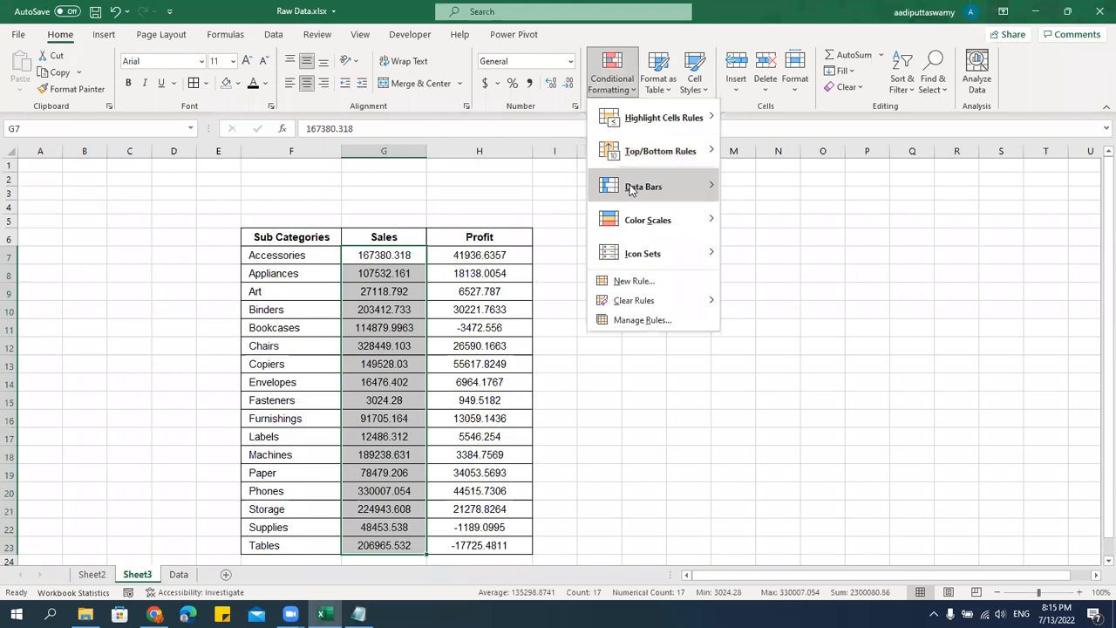
{"action": "mouse_move", "coordinate": [631, 190]}
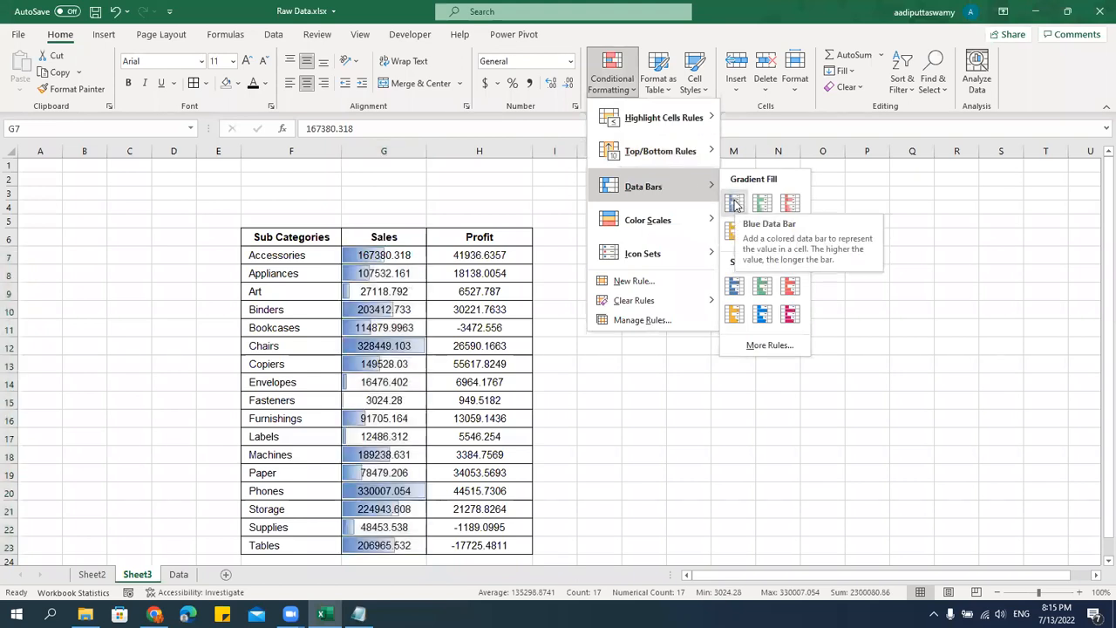
{"action": "left_click", "coordinate": [735, 286]}
{"action": "left_click", "coordinate": [563, 346]}
Edit the Sales data bar rule to show the bars only, without the numbers.
{"action": "left_click_drag", "start_coordinate": [403, 259], "coordinate": [398, 544]}
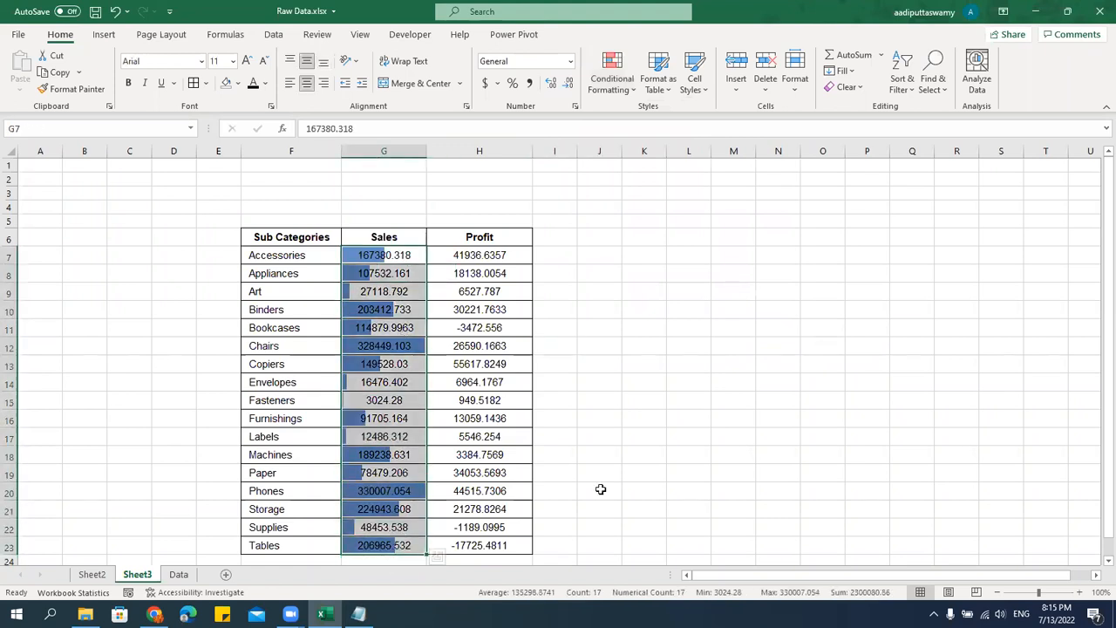
{"action": "left_click", "coordinate": [626, 90]}
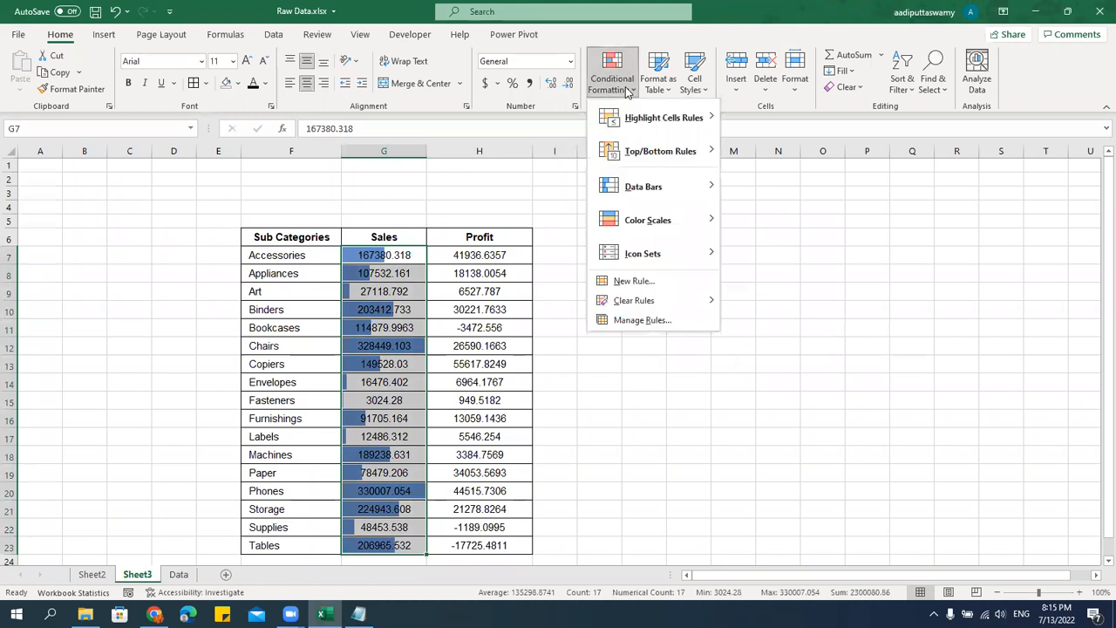
{"action": "left_click", "coordinate": [656, 321]}
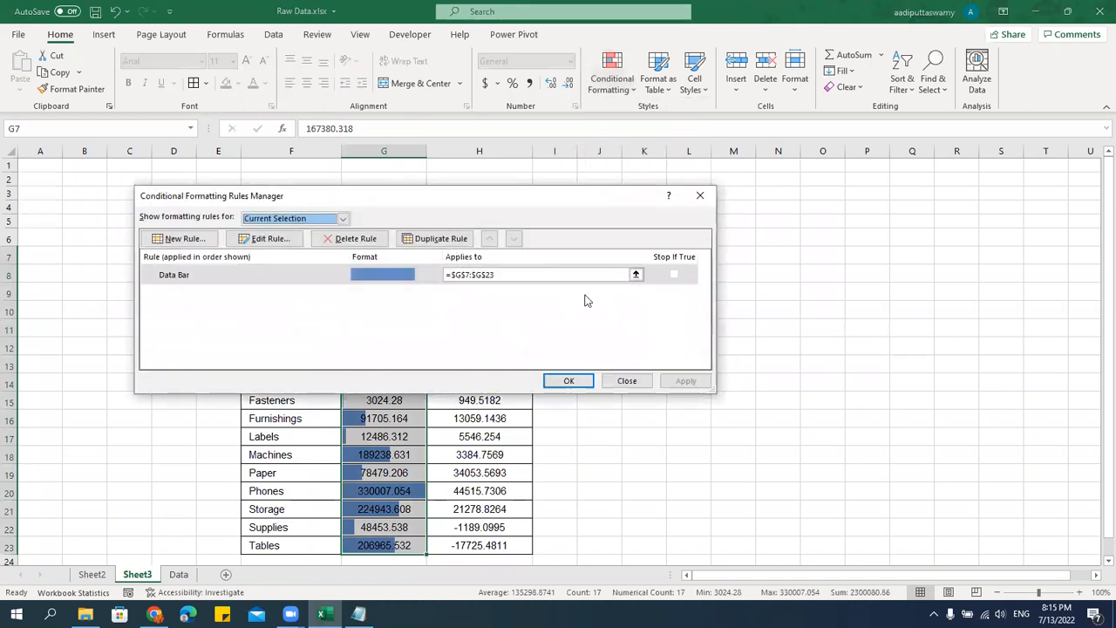
{"action": "left_click_drag", "start_coordinate": [473, 207], "coordinate": [837, 178]}
{"action": "double_click", "coordinate": [769, 254]}
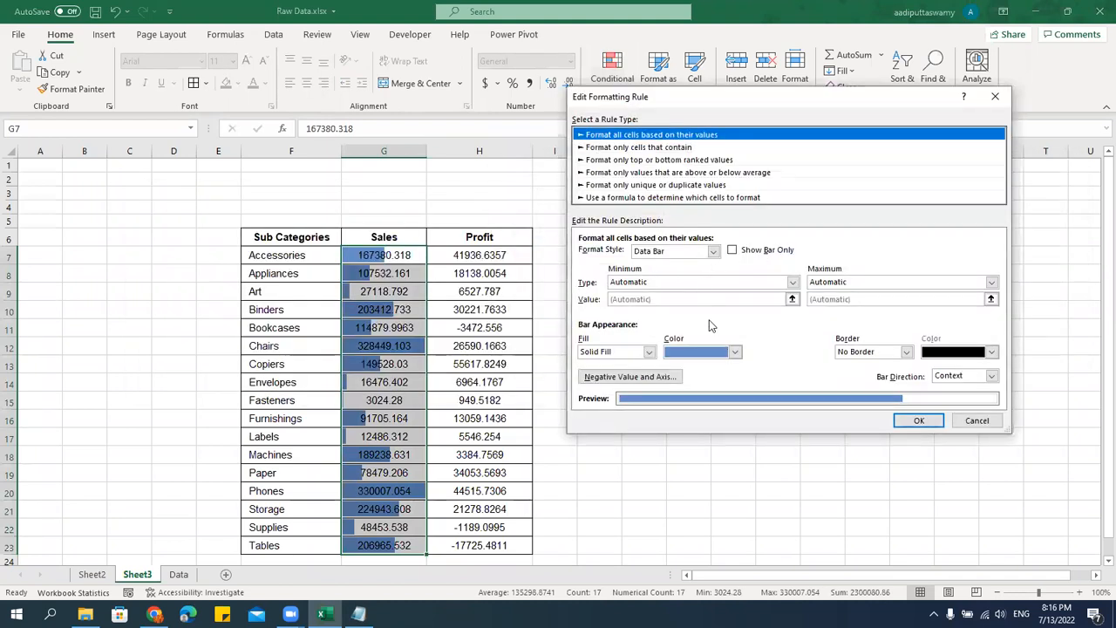
{"action": "left_click", "coordinate": [732, 253]}
{"action": "left_click", "coordinate": [919, 420]}
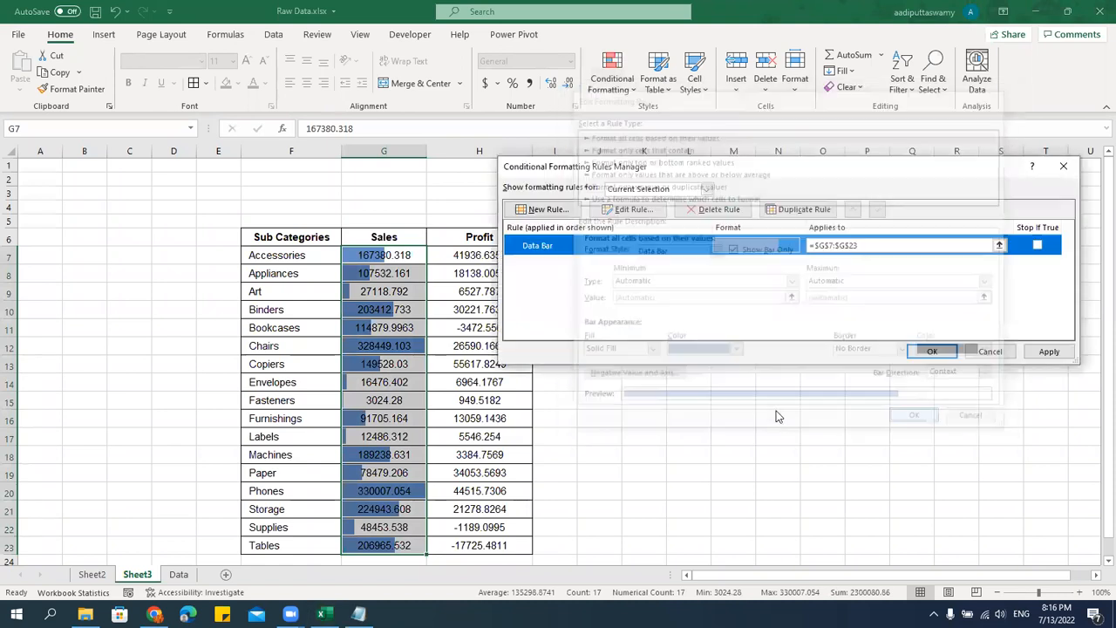
{"action": "left_click", "coordinate": [932, 352]}
{"action": "left_click", "coordinate": [822, 382]}
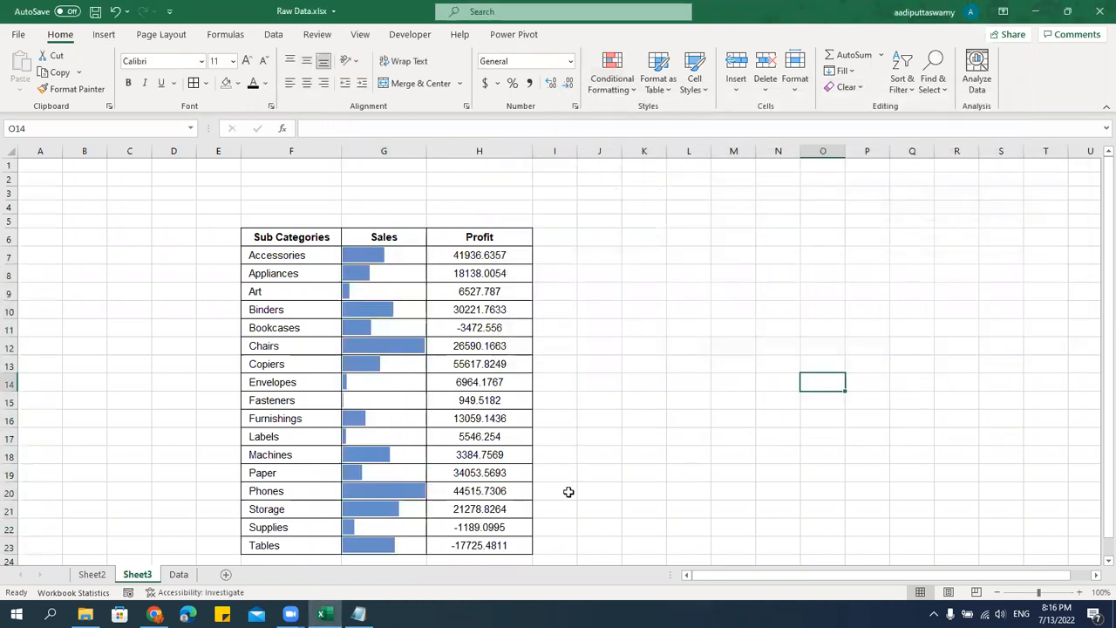
Check the underlying Sales values behind the bars for Accessories and Appliances.
{"action": "scroll", "coordinate": [579, 450], "scroll_direction": "down", "scroll_amount": 1}
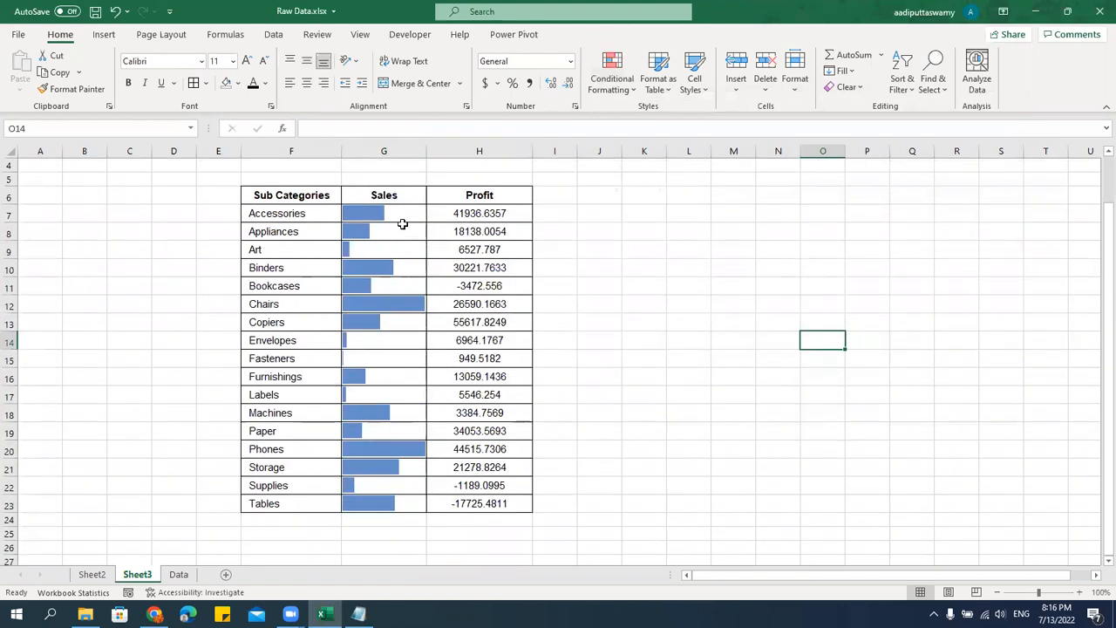
{"action": "left_click", "coordinate": [402, 216]}
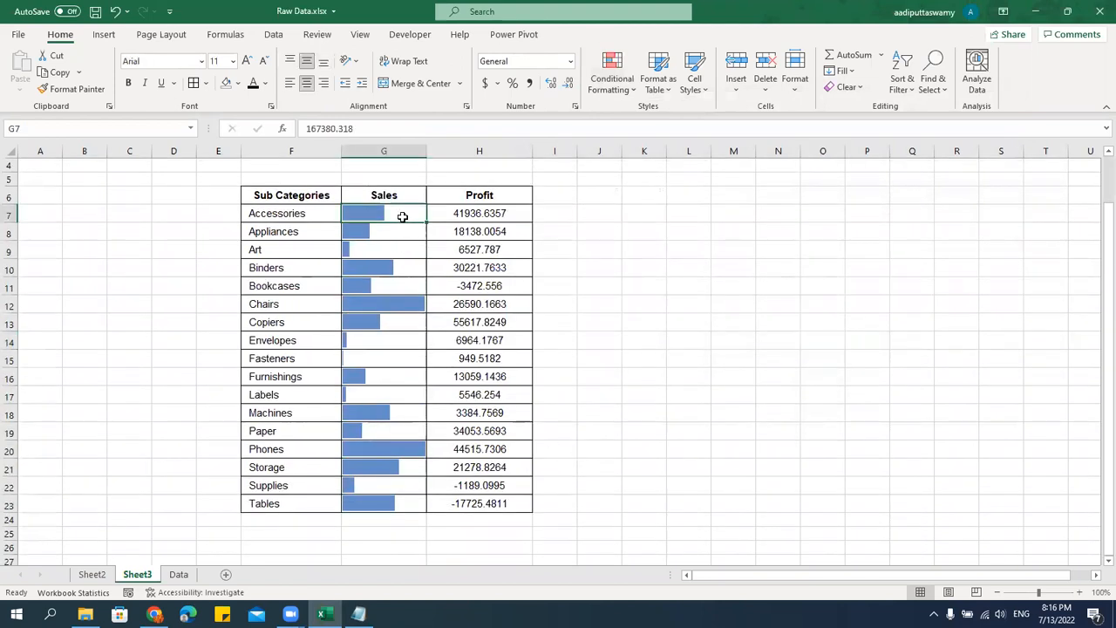
{"action": "double_click", "coordinate": [405, 216]}
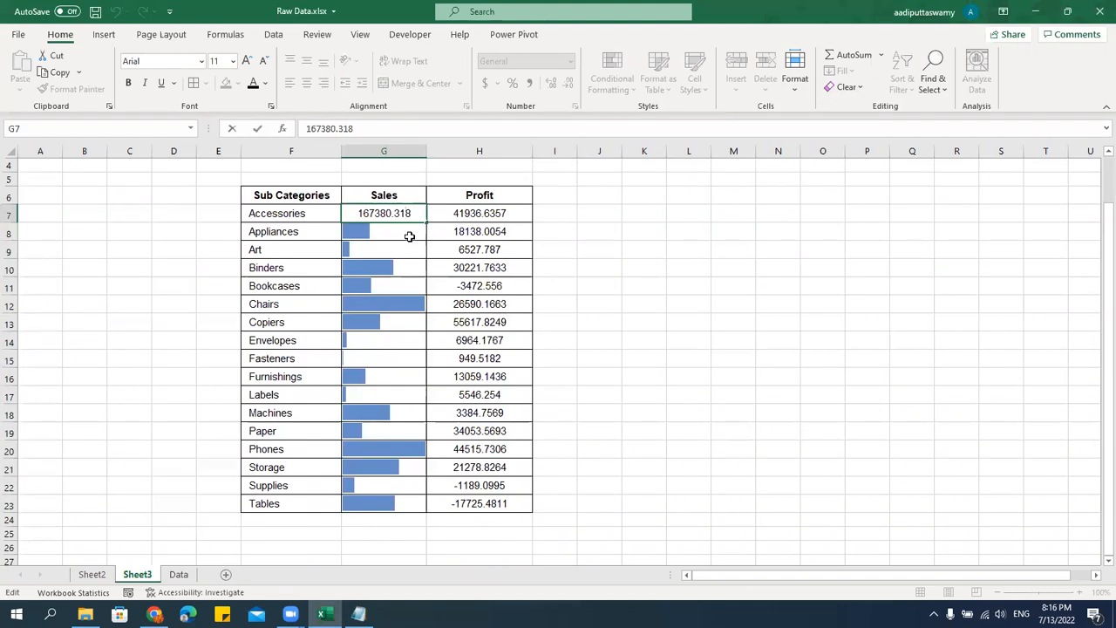
{"action": "double_click", "coordinate": [406, 232]}
{"action": "left_click", "coordinate": [685, 307]}
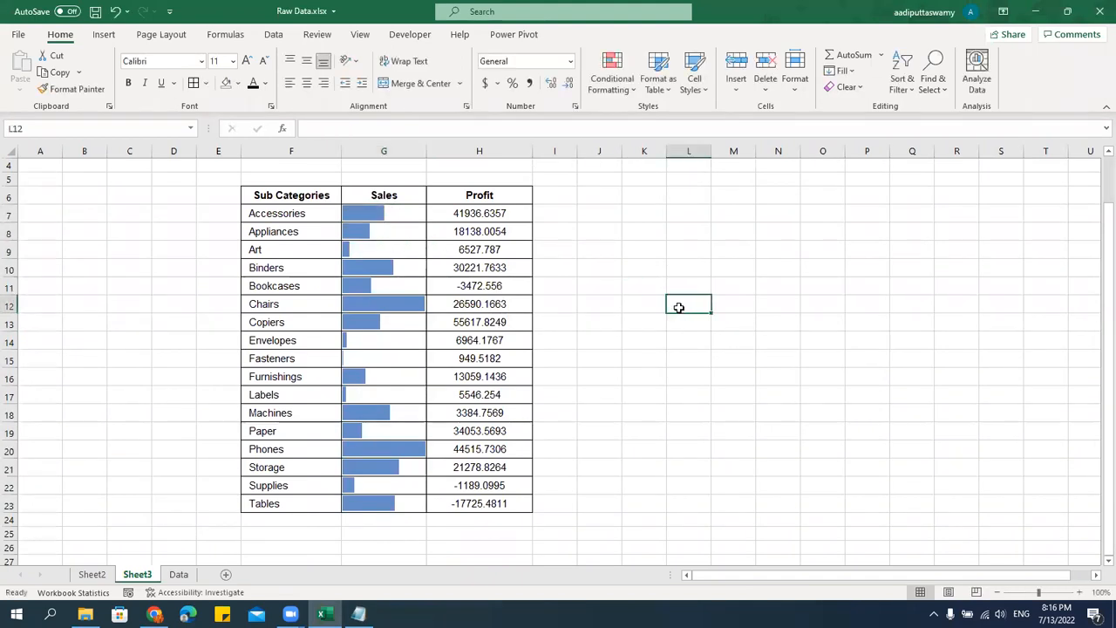
Apply solid-fill light blue data bars to the Profit values in H7 to H23.
{"action": "left_click_drag", "start_coordinate": [503, 215], "coordinate": [514, 501]}
{"action": "left_click", "coordinate": [612, 79]}
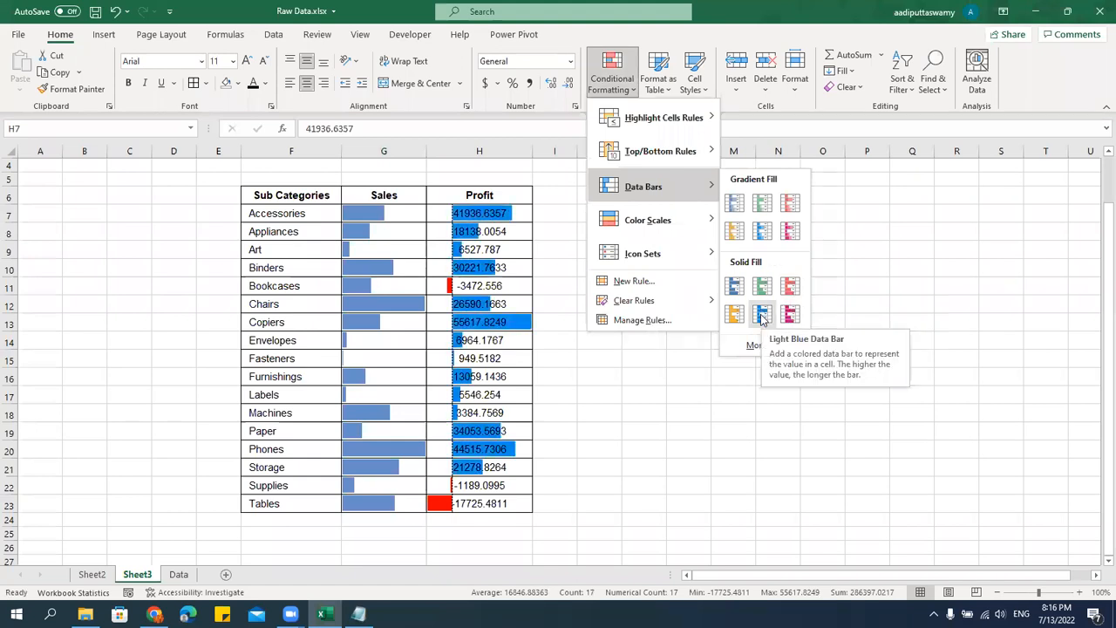
{"action": "left_click", "coordinate": [761, 316]}
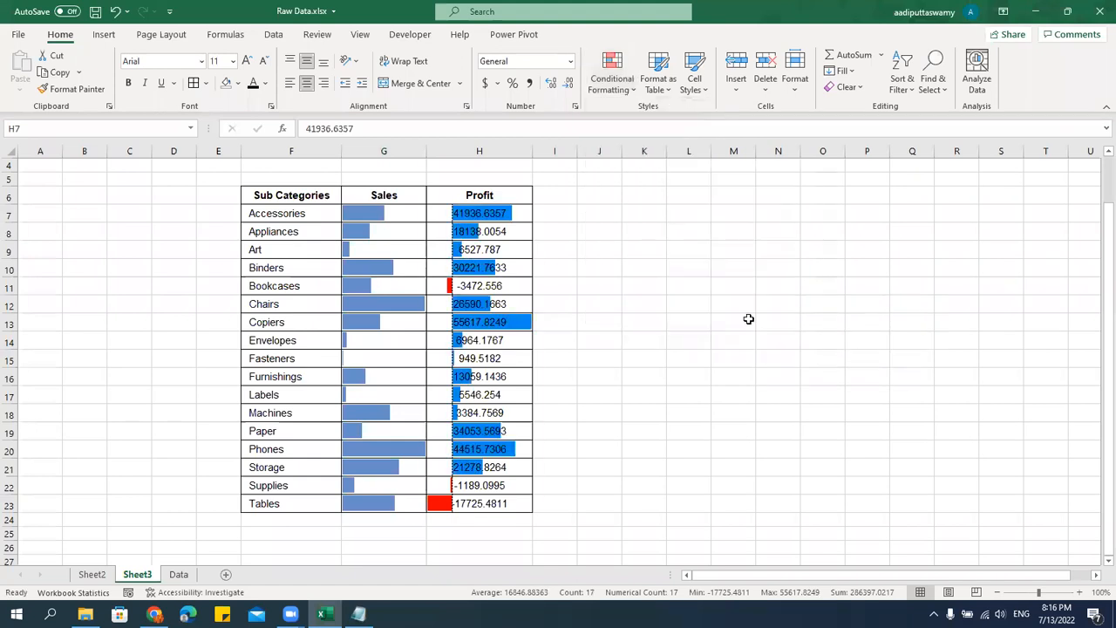
{"action": "left_click", "coordinate": [689, 394]}
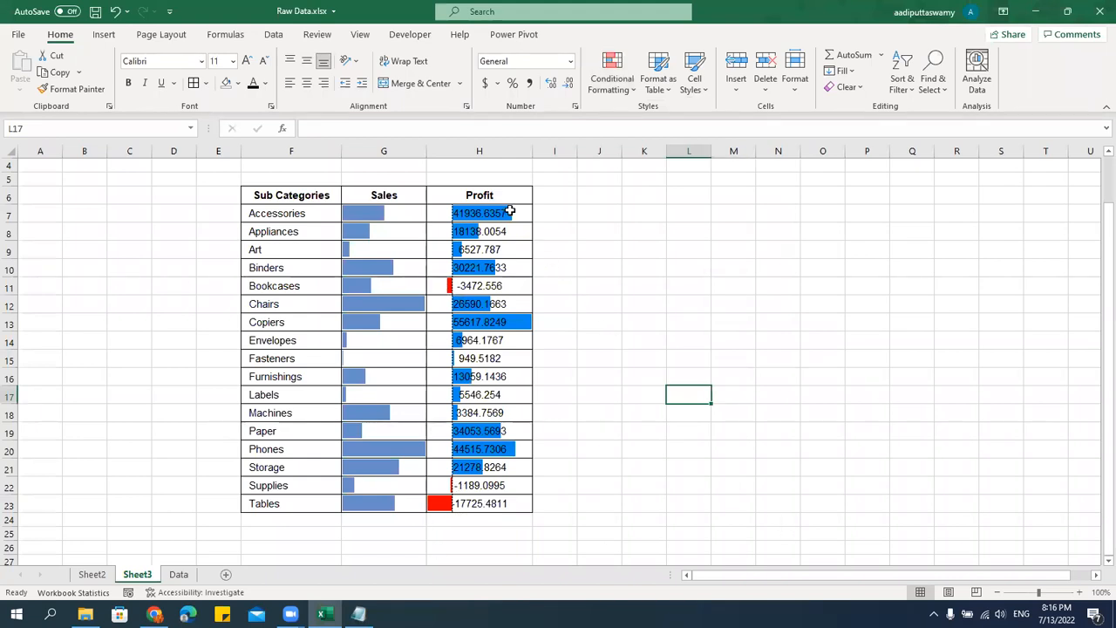
Edit the Profit data bar rule to show the bars only, without the numbers.
{"action": "left_click", "coordinate": [511, 212]}
{"action": "left_click_drag", "start_coordinate": [509, 214], "coordinate": [482, 506]}
{"action": "left_click", "coordinate": [623, 91]}
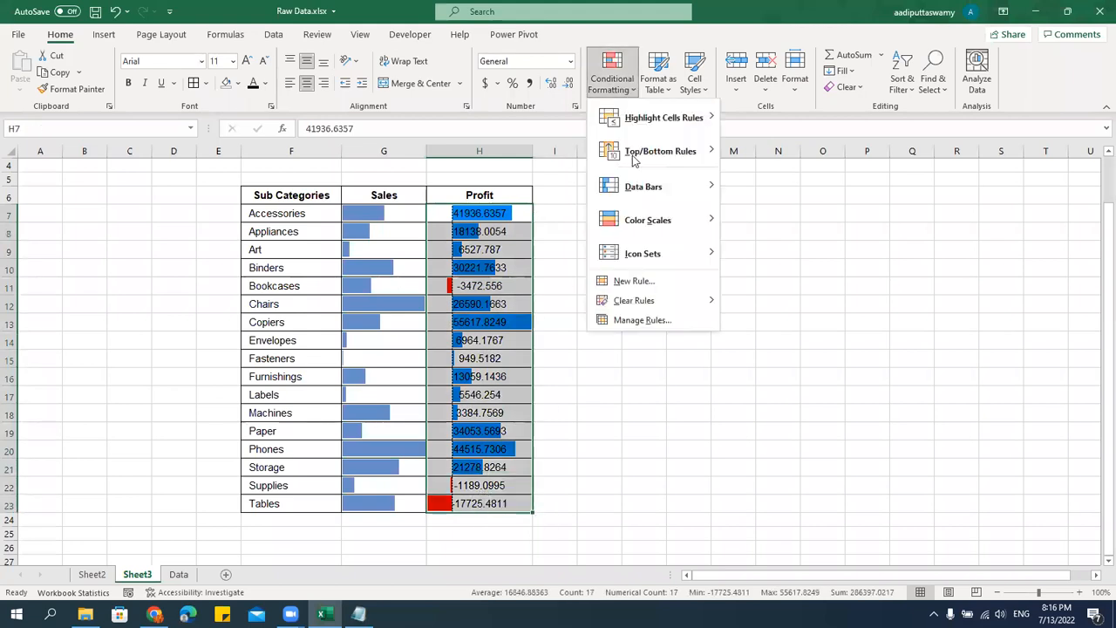
{"action": "left_click", "coordinate": [650, 321]}
{"action": "double_click", "coordinate": [684, 248]}
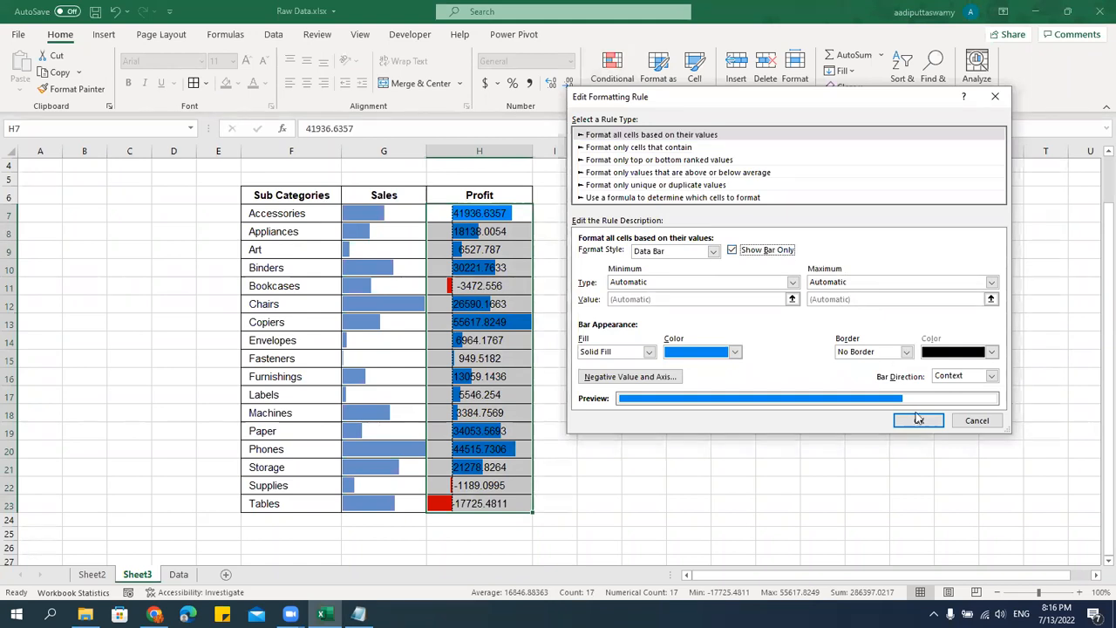
{"action": "left_click", "coordinate": [919, 420]}
{"action": "left_click", "coordinate": [933, 352]}
{"action": "left_click", "coordinate": [734, 413]}
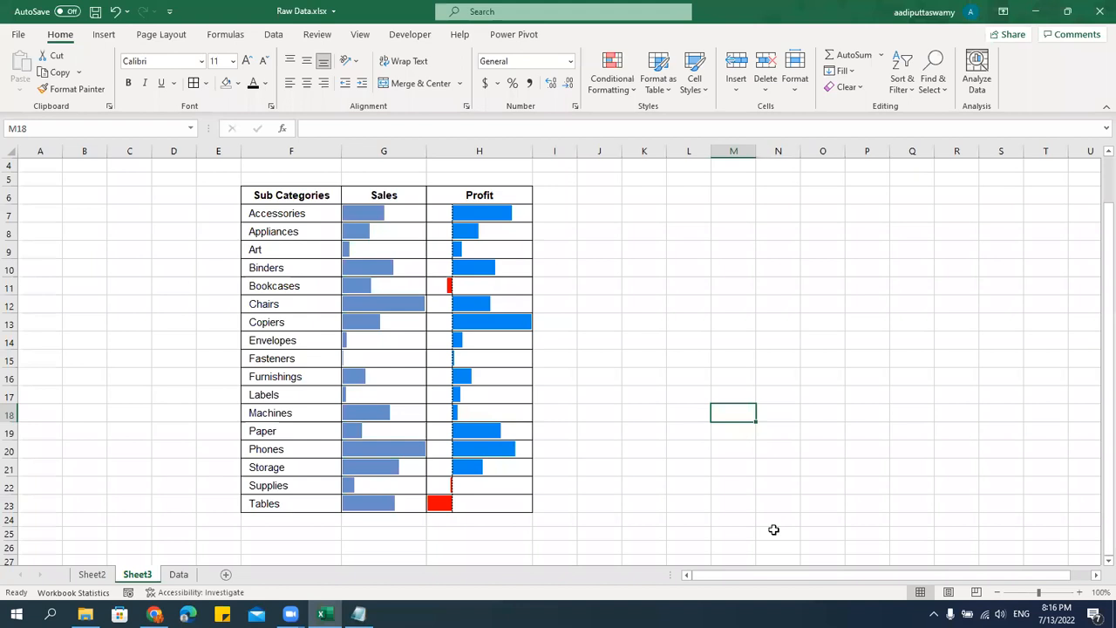
Copy the Sales and Profit columns, G6 to H23, into the columns starting at I6 and match the source column widths.
{"action": "left_click_drag", "start_coordinate": [386, 216], "coordinate": [498, 448]}
{"action": "left_click", "coordinate": [625, 320]}
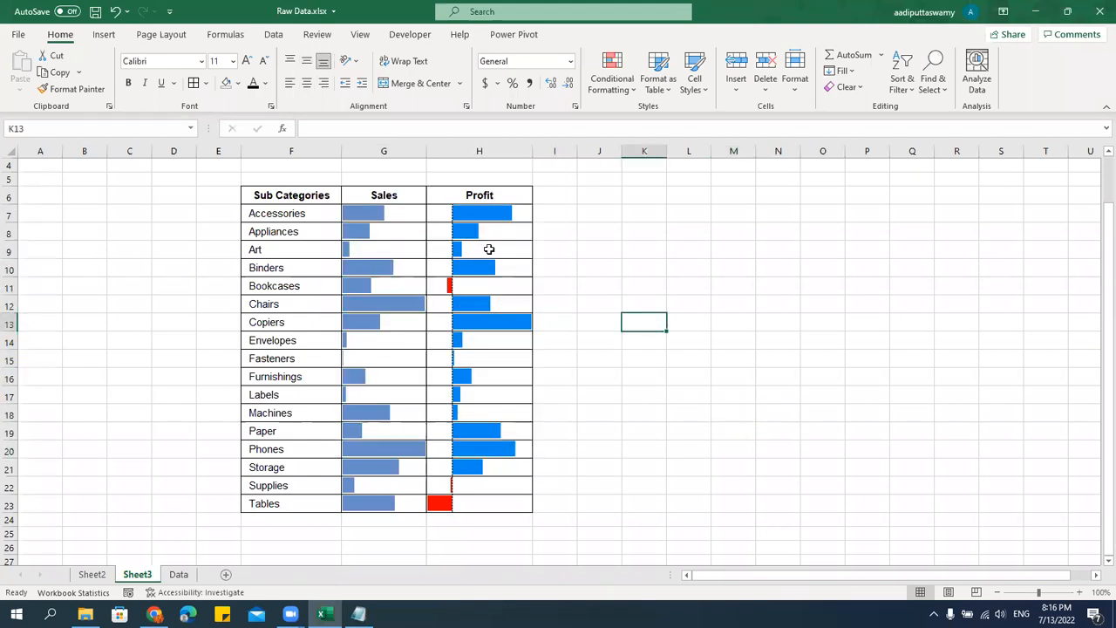
{"action": "left_click_drag", "start_coordinate": [394, 193], "coordinate": [489, 517]}
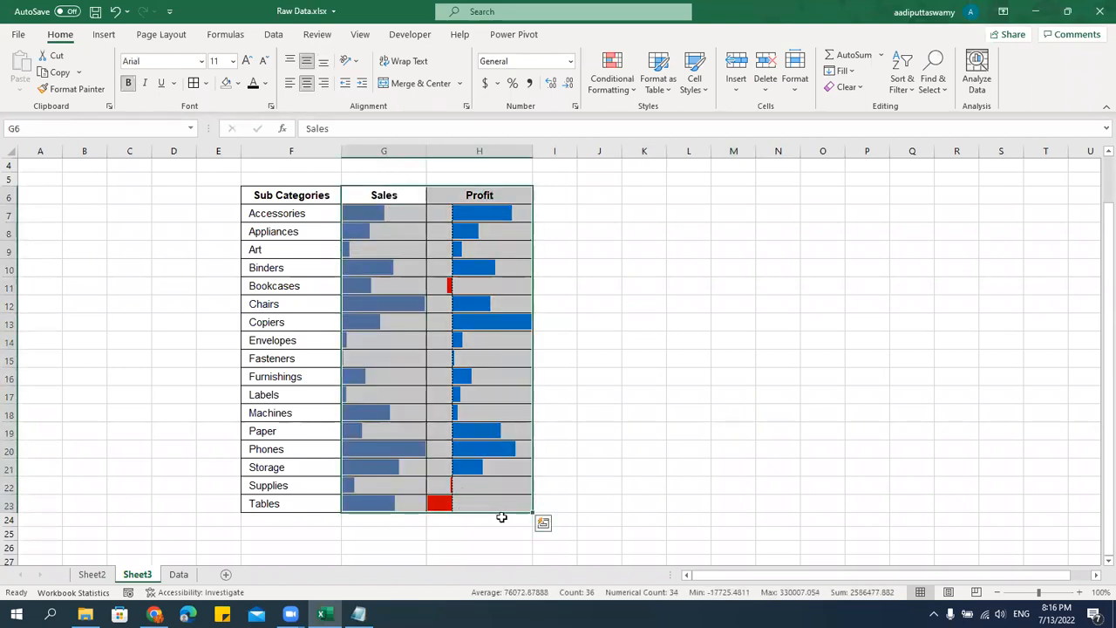
{"action": "key", "text": "ctrl+c"}
{"action": "left_click", "coordinate": [554, 199]}
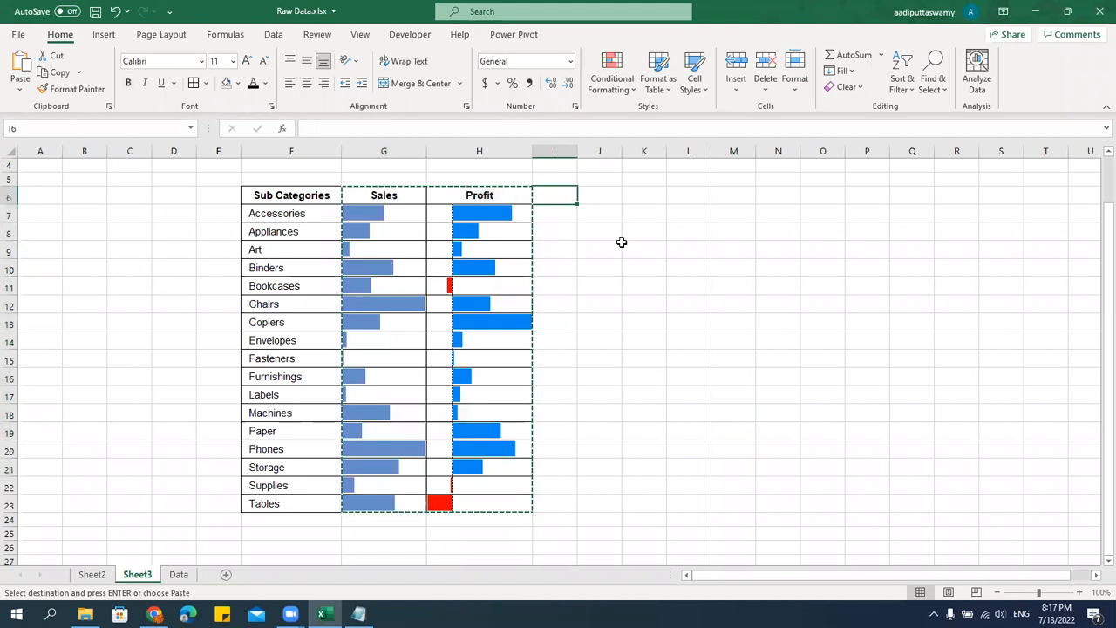
{"action": "key", "text": "ctrl+v"}
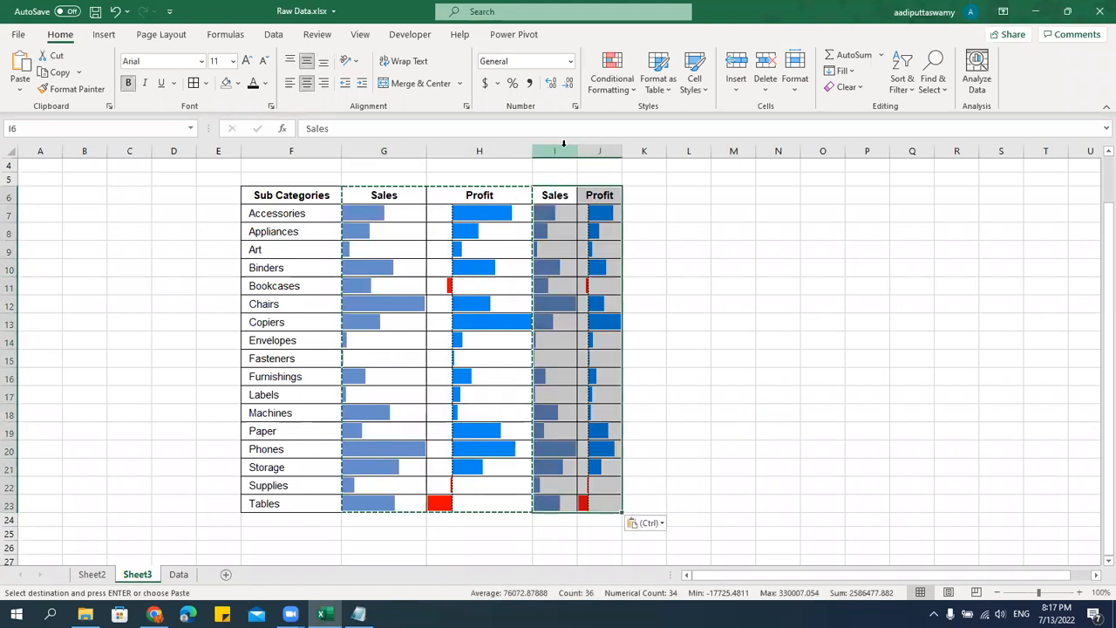
{"action": "key", "text": "ctrl+alt+v"}
{"action": "key", "text": "w"}
{"action": "key", "text": "Return"}
{"action": "key", "text": "Escape"}
Clear the conditional formatting rules from the copied Sales and Profit cells I7 to J23.
{"action": "left_click_drag", "start_coordinate": [578, 214], "coordinate": [689, 504]}
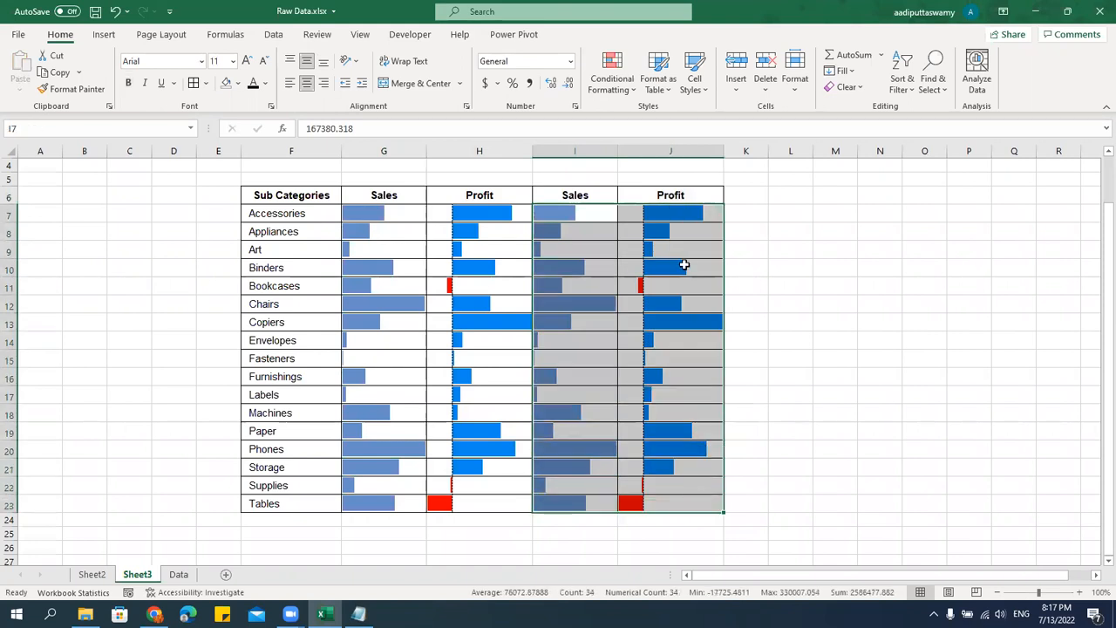
{"action": "left_click", "coordinate": [622, 98]}
{"action": "mouse_move", "coordinate": [645, 300]}
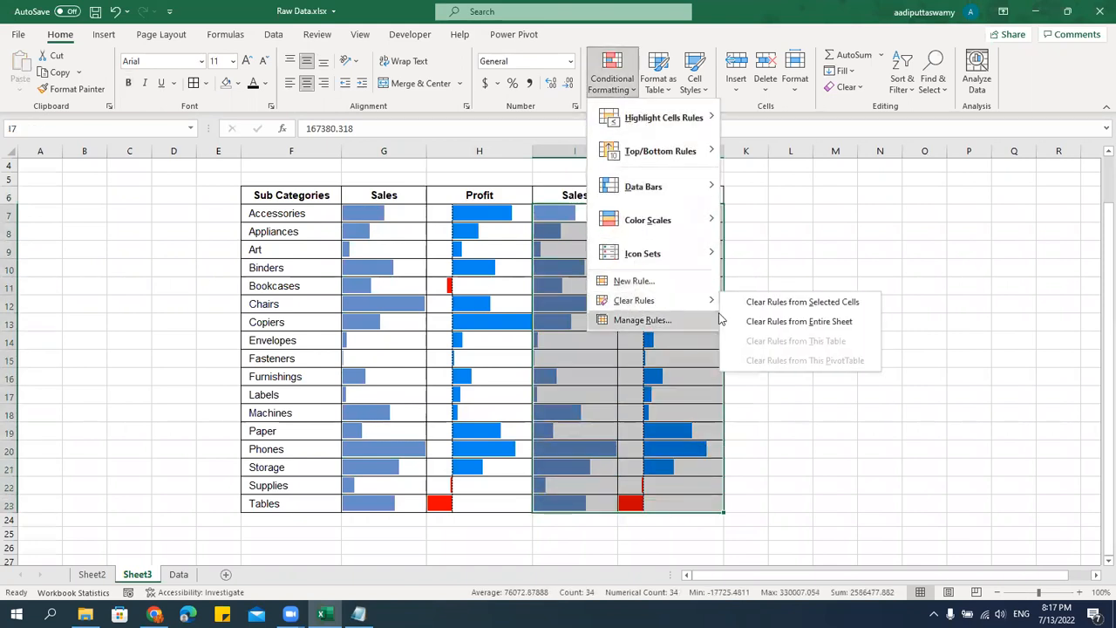
{"action": "left_click", "coordinate": [801, 302]}
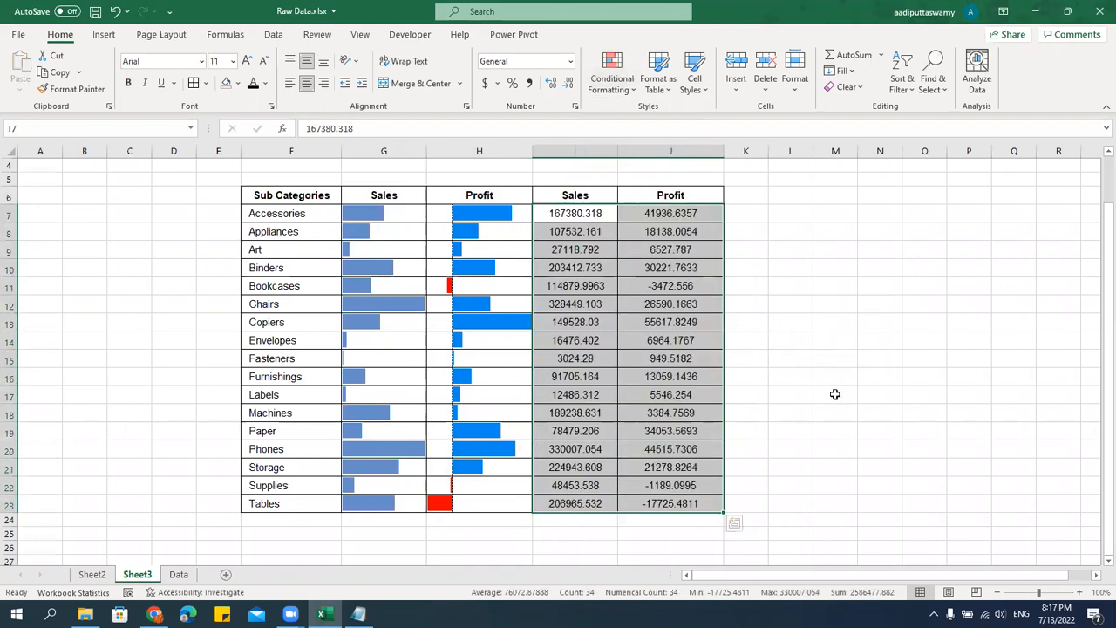
{"action": "left_click", "coordinate": [851, 411]}
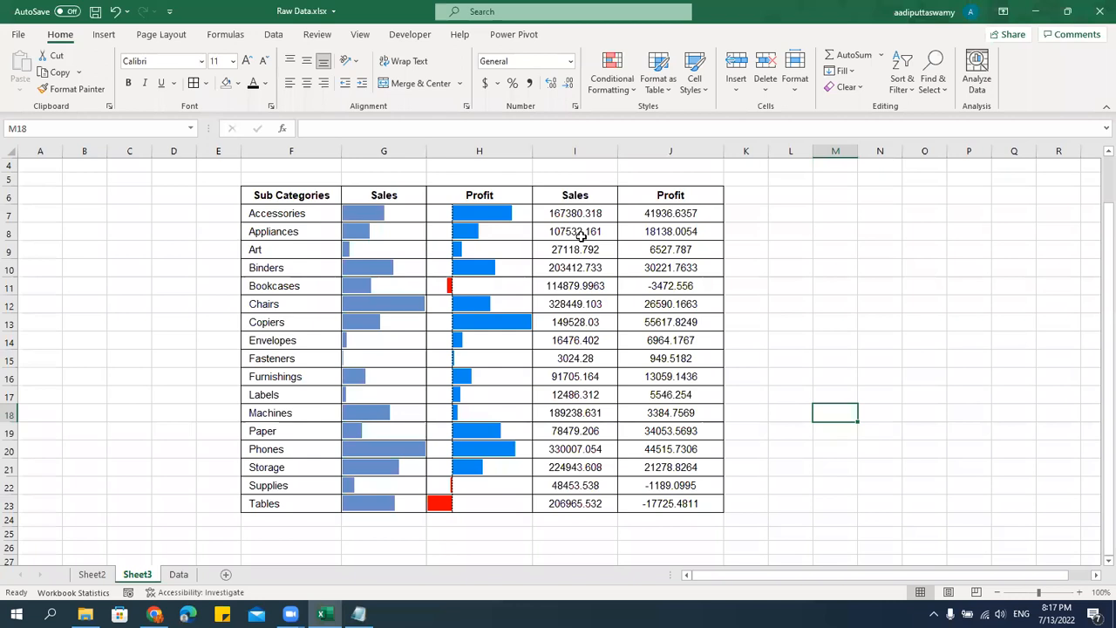
Replace Sub-Category with State as the row field of the pivot table on Sheet2.
{"action": "left_click", "coordinate": [98, 574]}
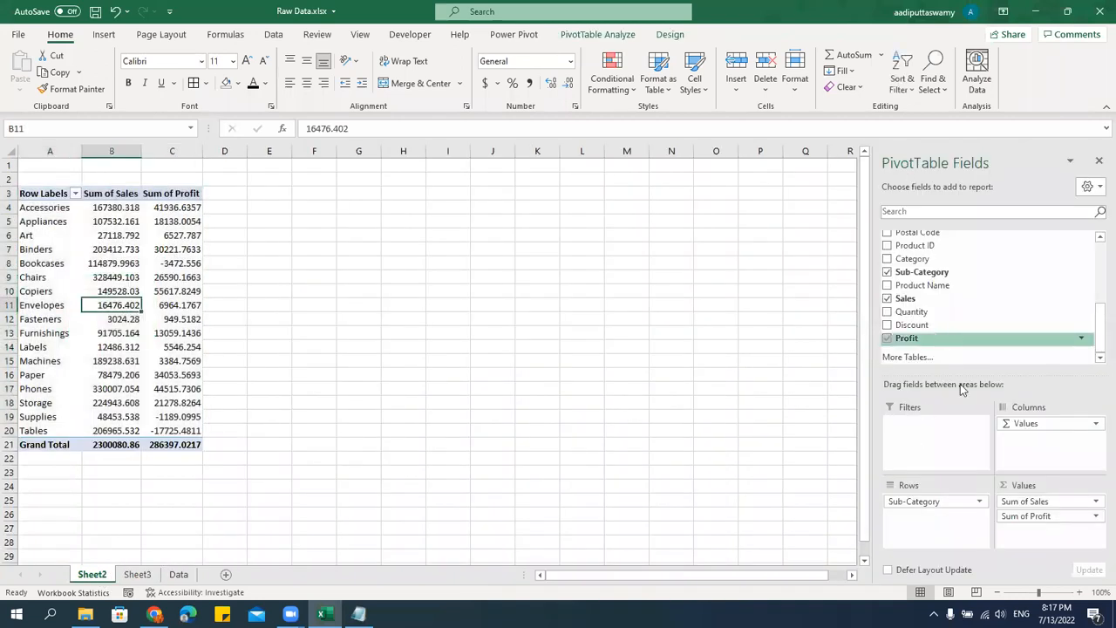
{"action": "left_click_drag", "start_coordinate": [931, 510], "coordinate": [607, 317]}
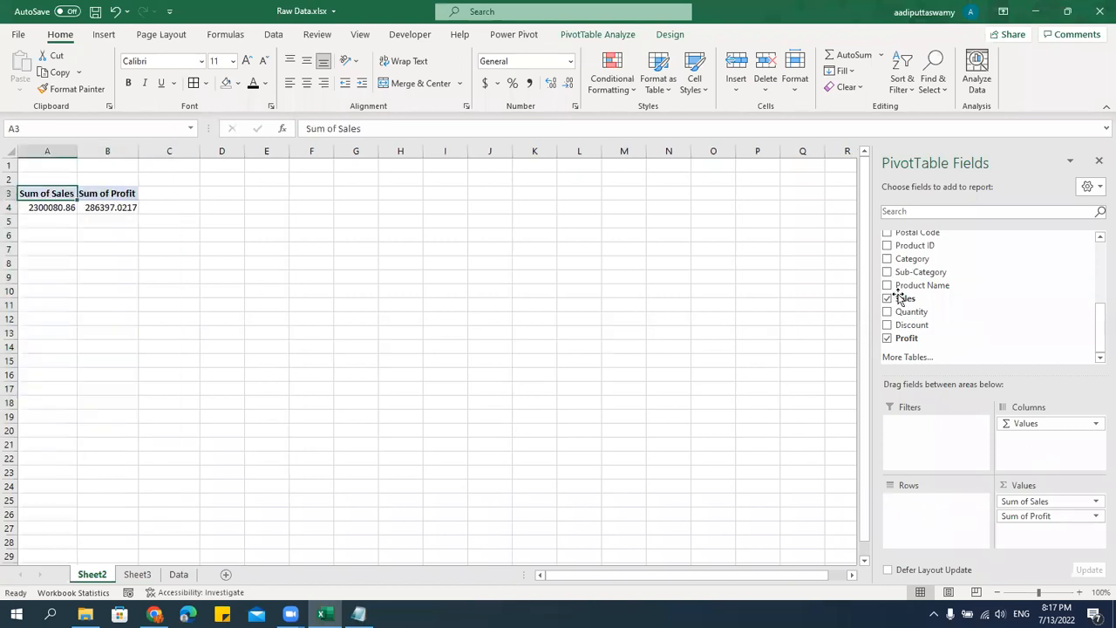
{"action": "left_click_drag", "start_coordinate": [1096, 335], "coordinate": [768, 468]}
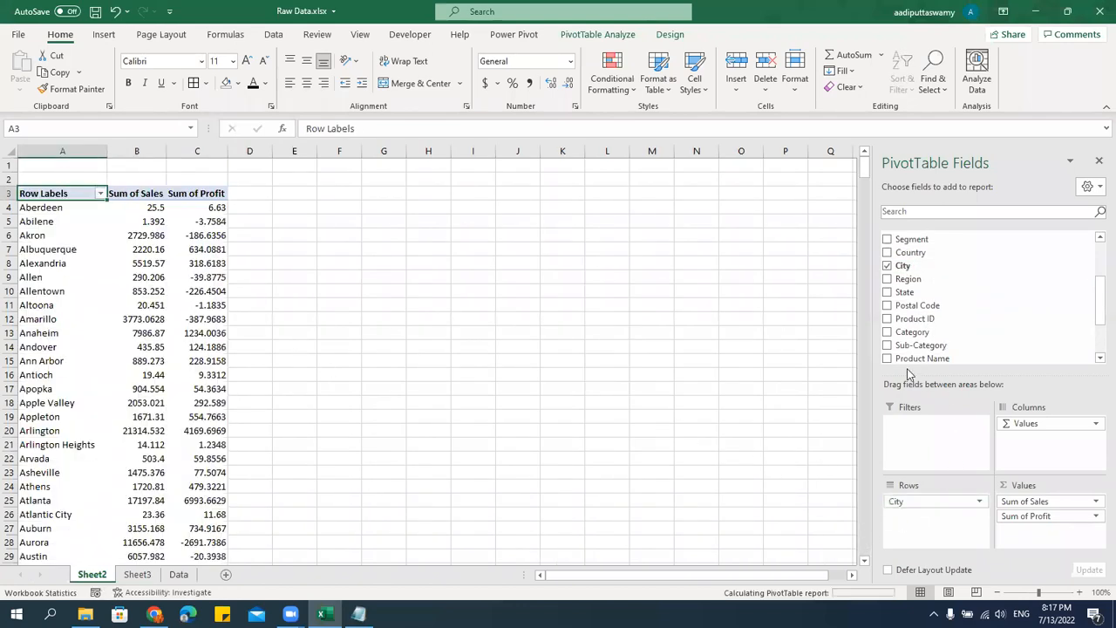
{"action": "left_click_drag", "start_coordinate": [915, 292], "coordinate": [949, 498]}
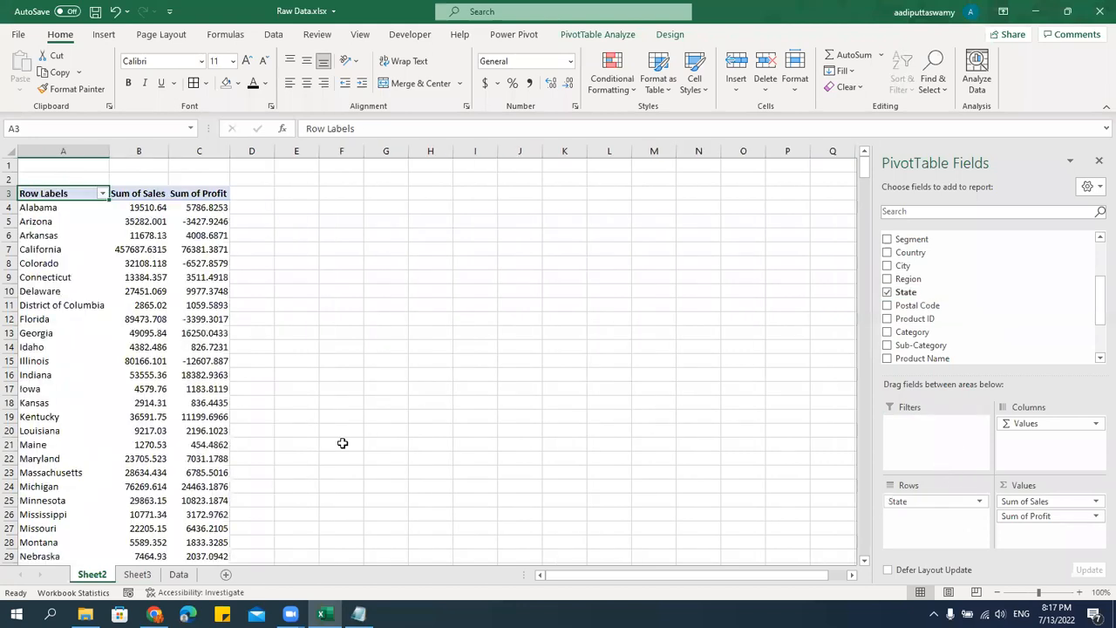
Copy the whole state pivot table on Sheet2, from the headers in A3 to C3 down through the Grand Total row.
{"action": "left_click", "coordinate": [116, 278]}
{"action": "key", "text": "ctrl+Up"}
{"action": "key", "text": "Left"}
{"action": "key", "text": "Down"}
{"action": "key", "text": "Up"}
{"action": "key", "text": "shift+Right"}
{"action": "key", "text": "shift+Right"}
{"action": "key", "text": "ctrl+shift+Down"}
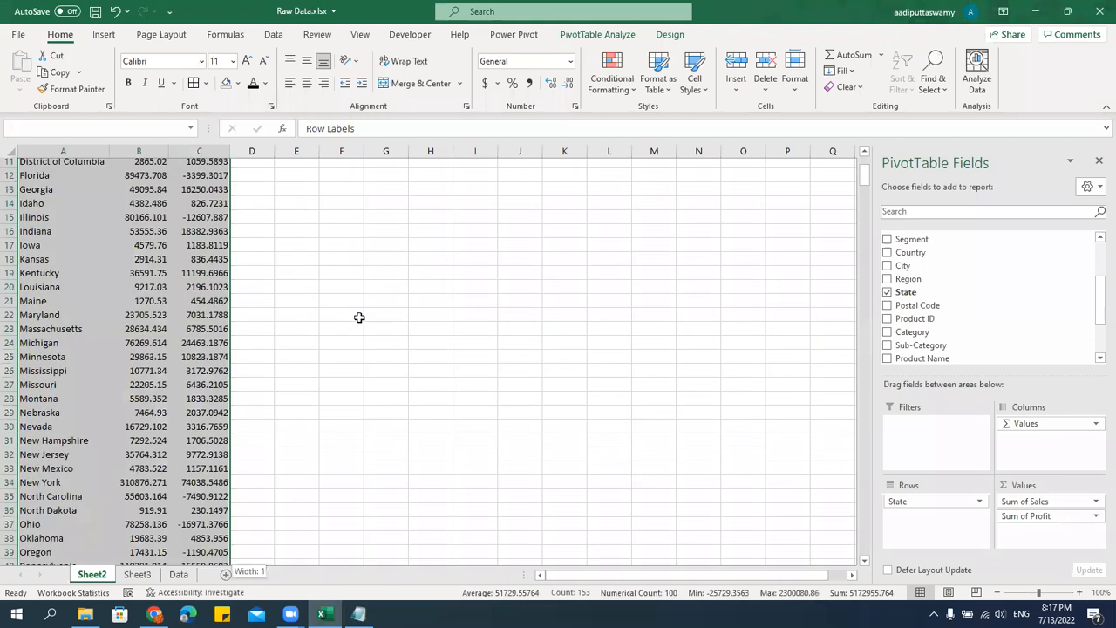
{"action": "key", "text": "ctrl+c"}
Paste the copied state summary as values at N6 on Sheet3 and autofit columns N to P.
{"action": "left_click", "coordinate": [137, 574]}
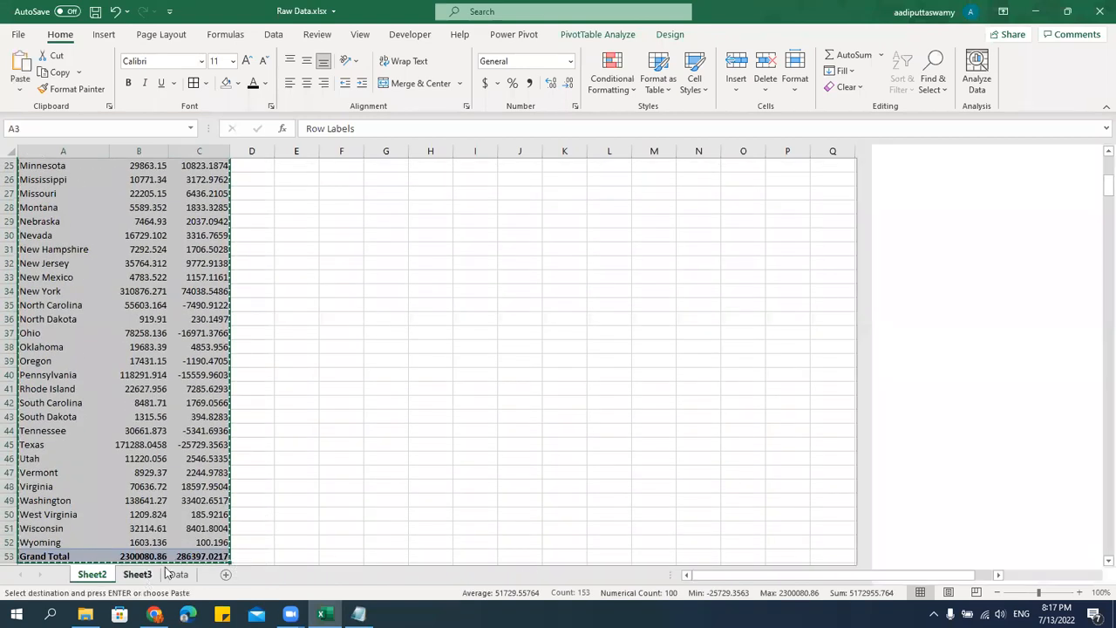
{"action": "key", "text": "Right"}
{"action": "key", "text": "Right"}
{"action": "key", "text": "Right"}
{"action": "key", "text": "Right"}
{"action": "key", "text": "Right"}
{"action": "key", "text": "Right"}
{"action": "key", "text": "Right"}
{"action": "key", "text": "Right"}
{"action": "key", "text": "Right"}
{"action": "key", "text": "Right"}
{"action": "key", "text": "Right"}
{"action": "key", "text": "Right"}
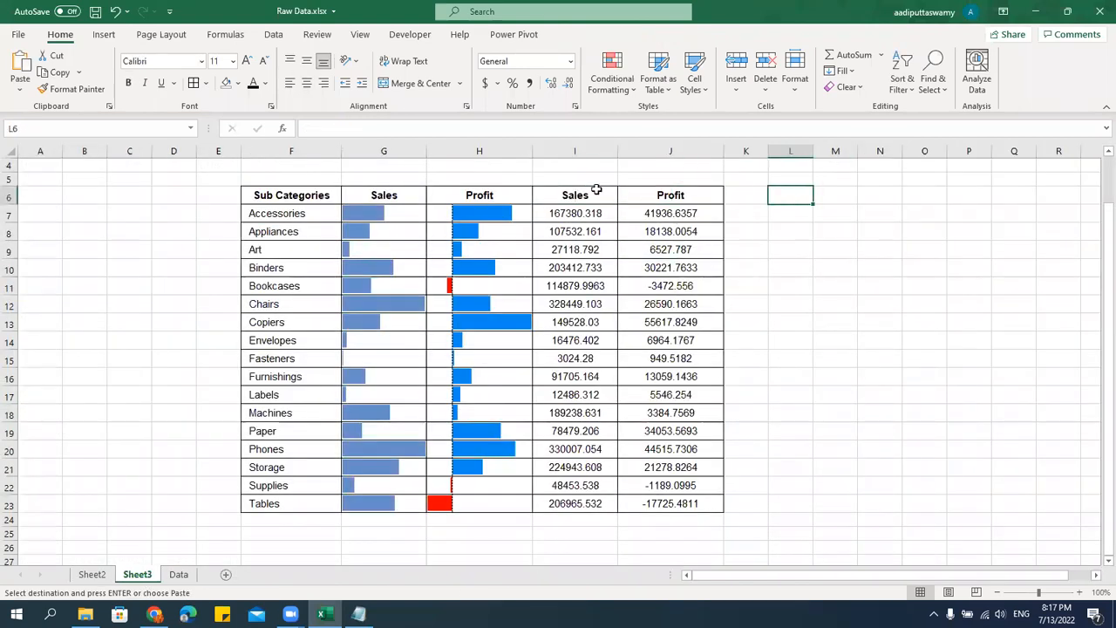
{"action": "key", "text": "Left"}
{"action": "key", "text": "Left"}
{"action": "key", "text": "Left"}
{"action": "key", "text": "Left"}
{"action": "key", "text": "Left"}
{"action": "key", "text": "Left"}
{"action": "key", "text": "Left"}
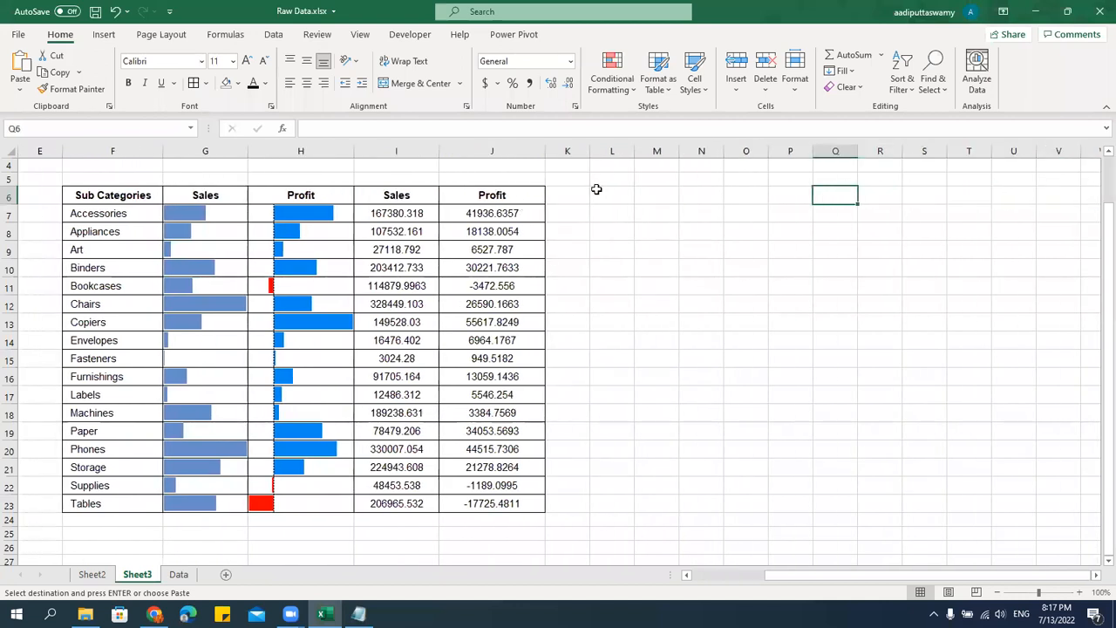
{"action": "key", "text": "ctrl+alt+v"}
{"action": "key", "text": "v"}
{"action": "key", "text": "Return"}
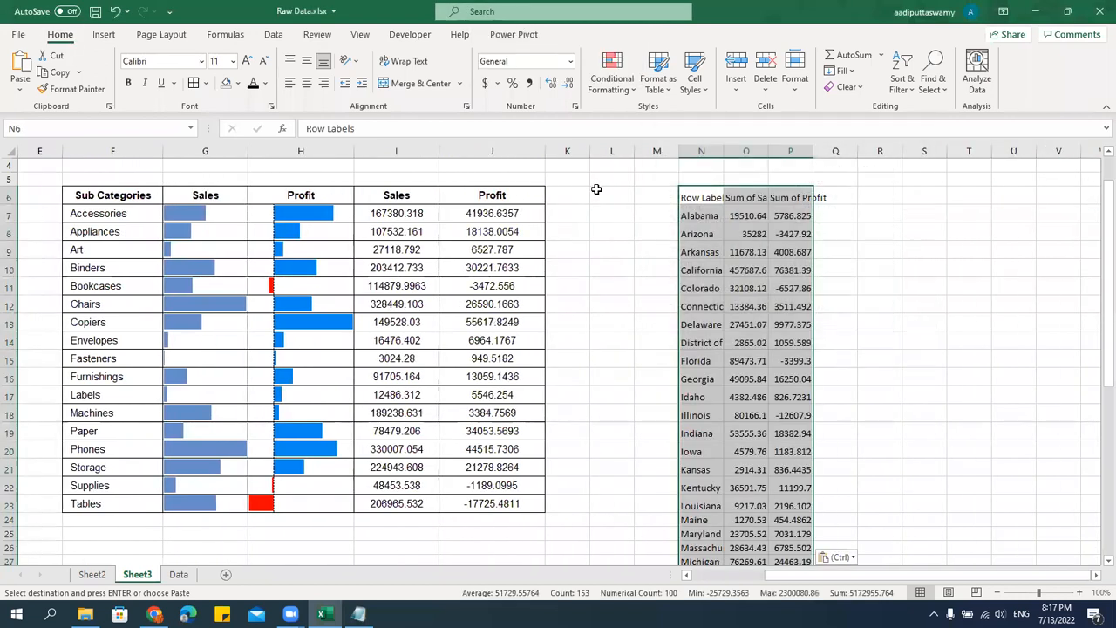
{"action": "left_click_drag", "start_coordinate": [715, 151], "coordinate": [790, 151]}
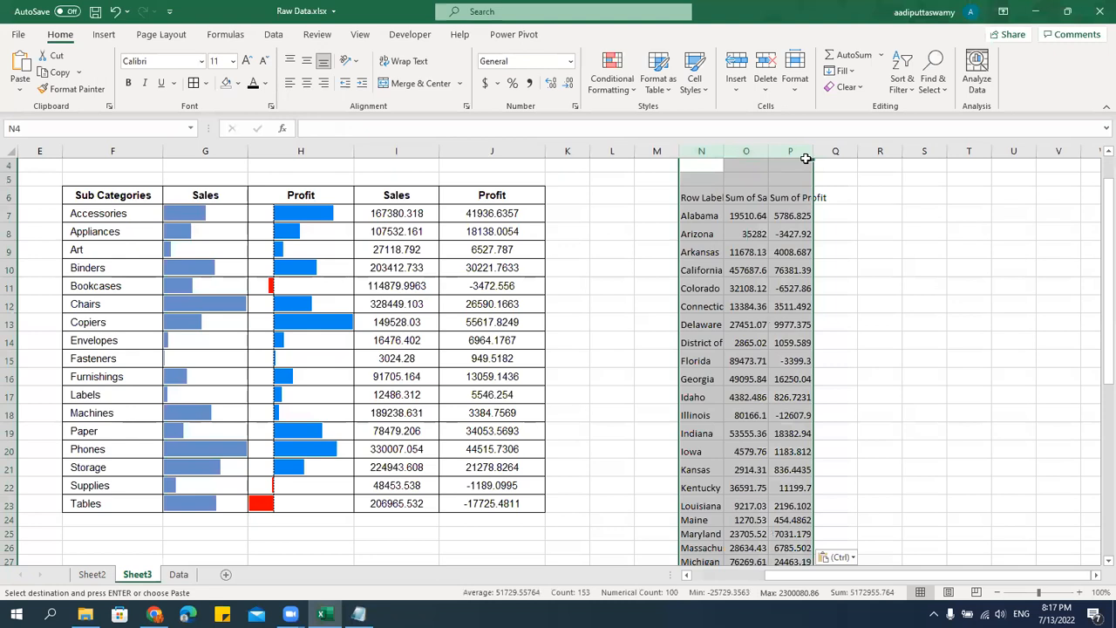
{"action": "double_click", "coordinate": [768, 151]}
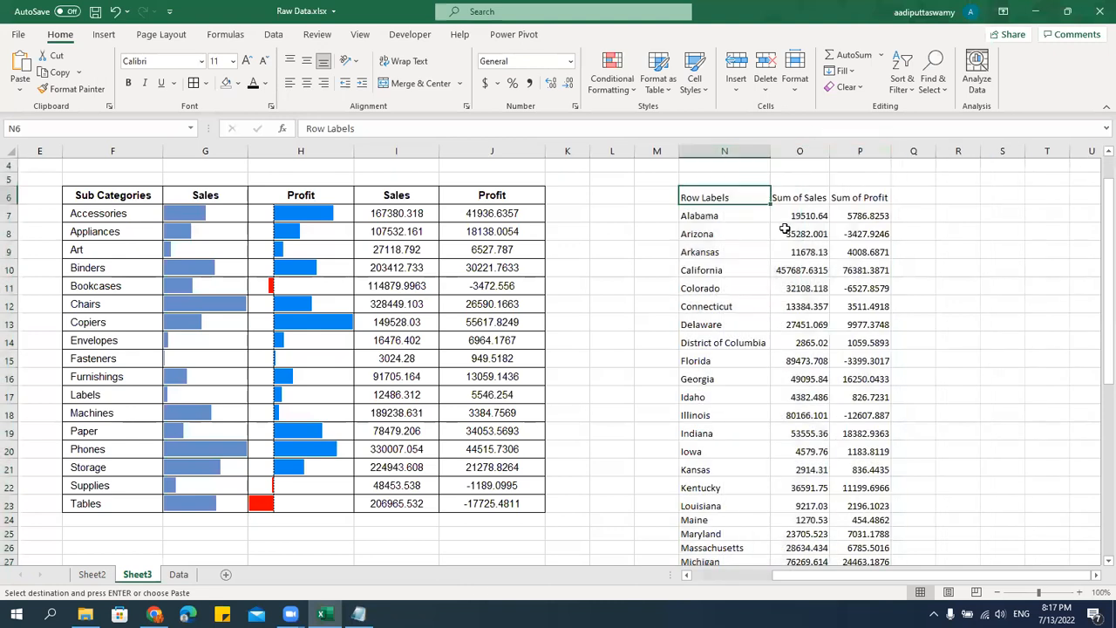
Rename the pasted headers in N6, O6 and P6 as State, Sales and Profit.
{"action": "type", "text": "State"}
{"action": "key", "text": "Return"}
{"action": "key", "text": "Up"}
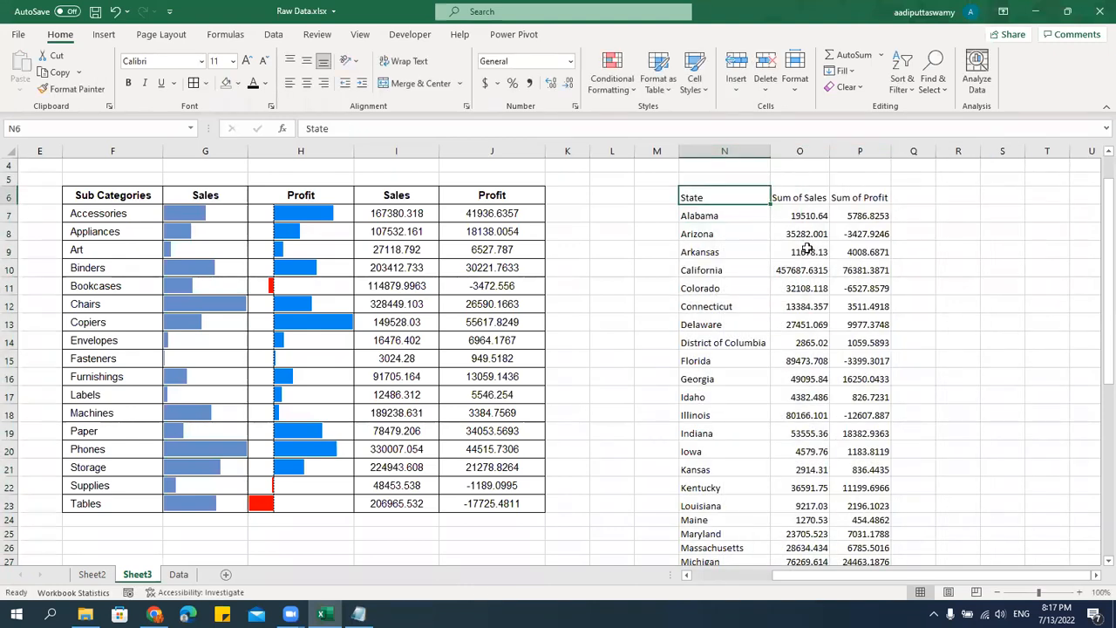
{"action": "key", "text": "Right"}
{"action": "type", "text": "Sales"}
{"action": "key", "text": "Right"}
{"action": "type", "text": "Profi"}
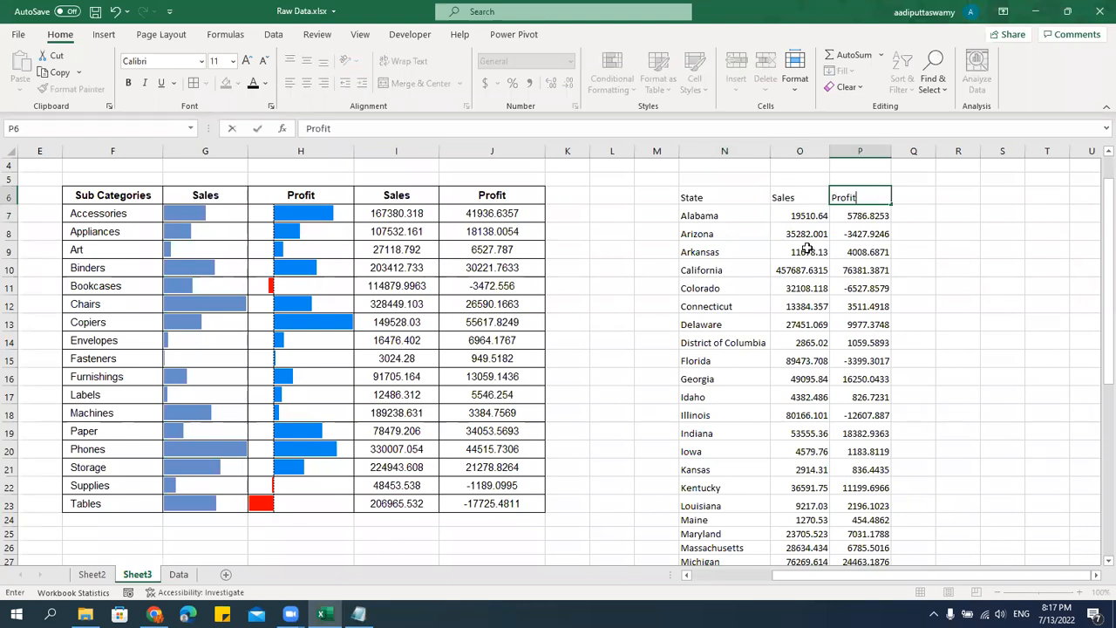
{"action": "type", "text": "t"}
{"action": "key", "text": "Return"}
{"action": "key", "text": "Up"}
{"action": "key", "text": "Left"}
{"action": "key", "text": "Left"}
{"action": "key", "text": "shift+Right"}
{"action": "key", "text": "shift+Right"}
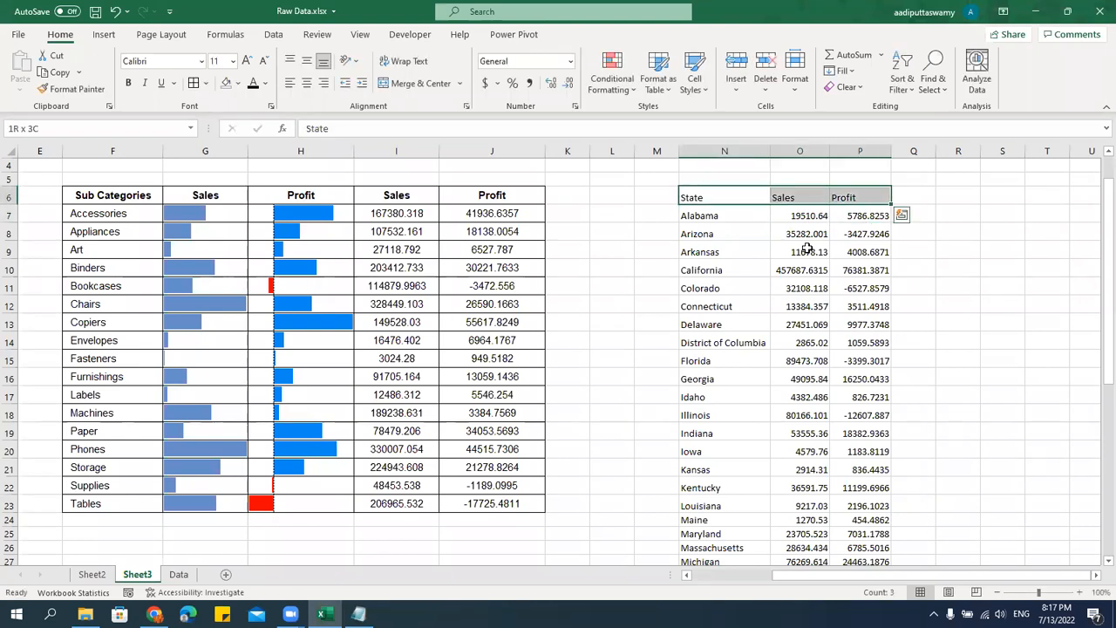
{"action": "key", "text": "ctrl+q"}
{"action": "key", "text": "Escape"}
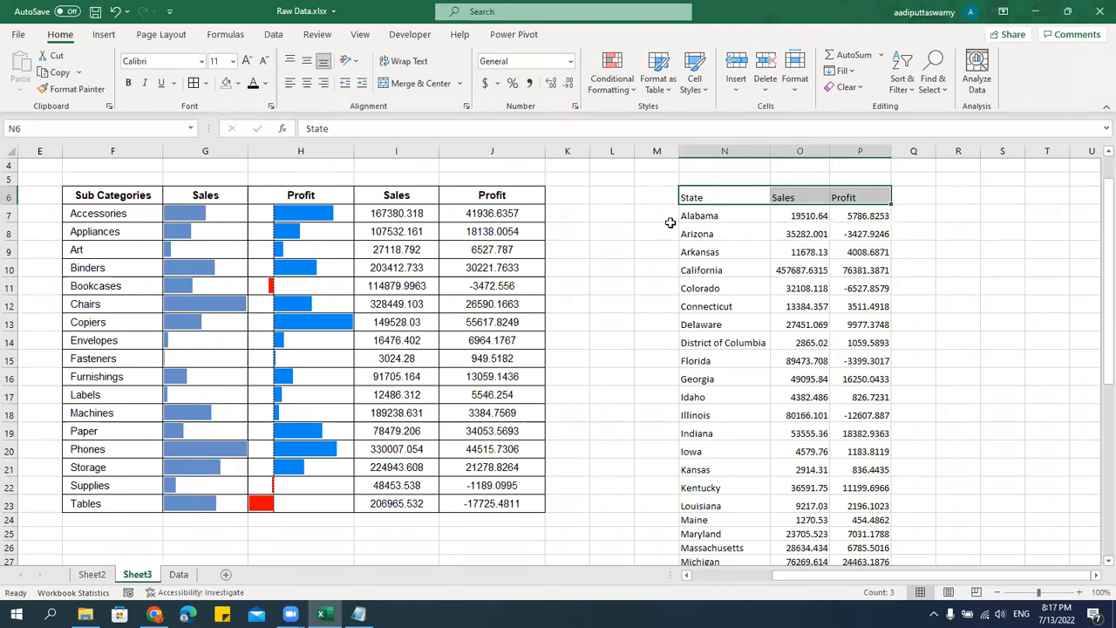
Paste only the formatting of Sales cell I7 onto all Sales and Profit figures of the state table, from O7 and P7 down.
{"action": "left_click", "coordinate": [397, 213]}
{"action": "key", "text": "ctrl+c"}
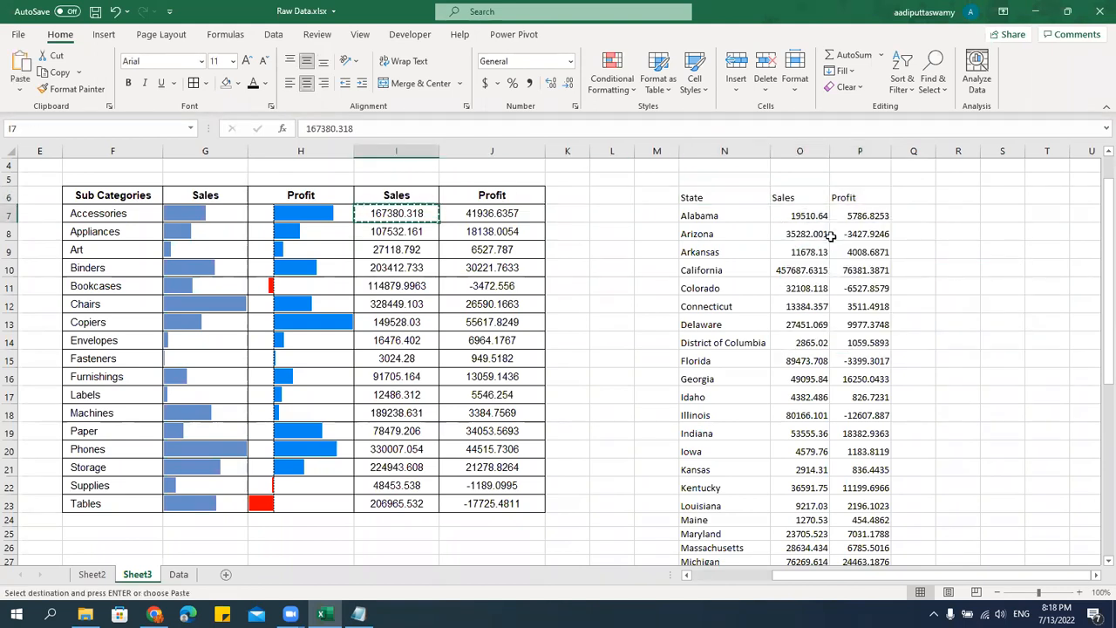
{"action": "left_click_drag", "start_coordinate": [812, 216], "coordinate": [842, 284]}
{"action": "key", "text": "ctrl+shift+Down"}
{"action": "key", "text": "alt+e"}
{"action": "key", "text": "s"}
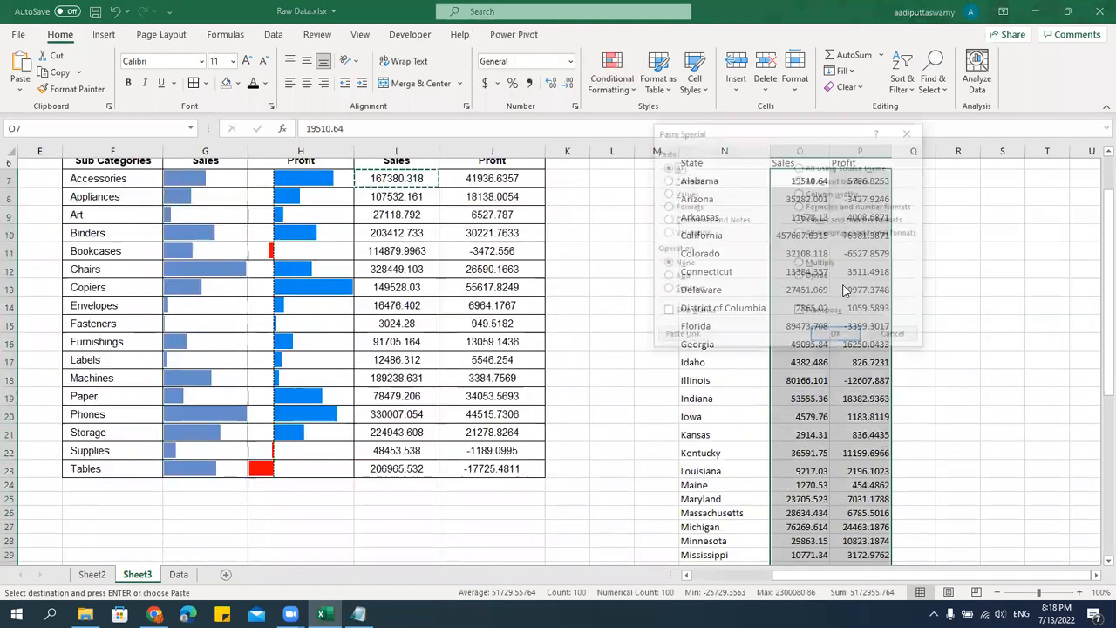
{"action": "key", "text": "t"}
{"action": "key", "text": "Return"}
{"action": "key", "text": "Escape"}
{"action": "key", "text": "Escape"}
Paste only the formatting of the Accessories cell F7 onto all state names from N7 down.
{"action": "key", "text": "Up"}
{"action": "key", "text": "Left"}
{"action": "key", "text": "Left"}
{"action": "key", "text": "Left"}
{"action": "key", "text": "Left"}
{"action": "key", "text": "Left"}
{"action": "key", "text": "Left"}
{"action": "key", "text": "Left"}
{"action": "key", "text": "Left"}
{"action": "key", "text": "Left"}
{"action": "key", "text": "Left"}
{"action": "key", "text": "Left"}
{"action": "key", "text": "Right"}
{"action": "key", "text": "Right"}
{"action": "key", "text": "Down"}
{"action": "key", "text": "ctrl+c"}
{"action": "key", "text": "ctrl+Right"}
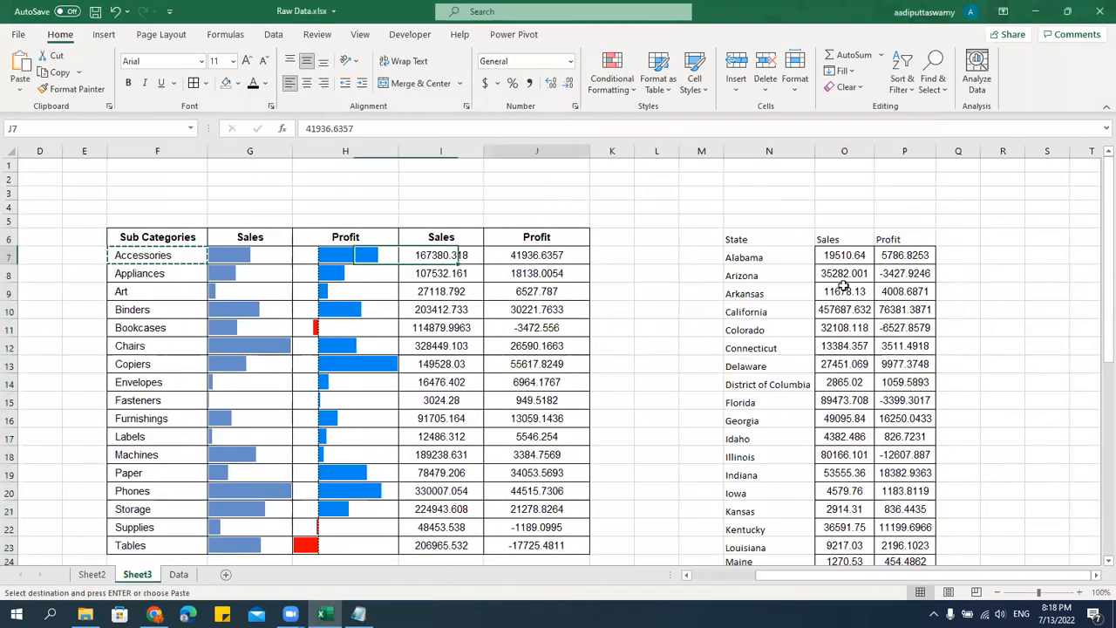
{"action": "key", "text": "Right"}
{"action": "key", "text": "Right"}
{"action": "key", "text": "Right"}
{"action": "key", "text": "Right"}
{"action": "key", "text": "ctrl+shift+Down"}
{"action": "scroll", "coordinate": [844, 292], "scroll_direction": "up", "scroll_amount": 6}
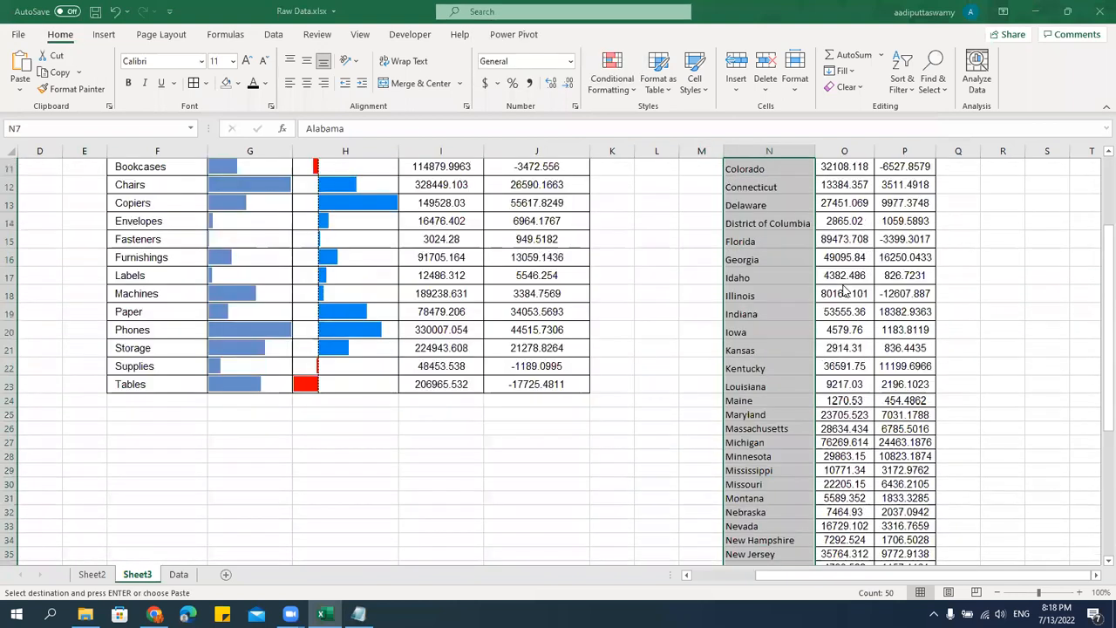
{"action": "scroll", "coordinate": [844, 292], "scroll_direction": "up", "scroll_amount": 4}
{"action": "key", "text": "ctrl+alt+v"}
{"action": "key", "text": "t"}
{"action": "key", "text": "Return"}
{"action": "key", "text": "Escape"}
{"action": "key", "text": "Up"}
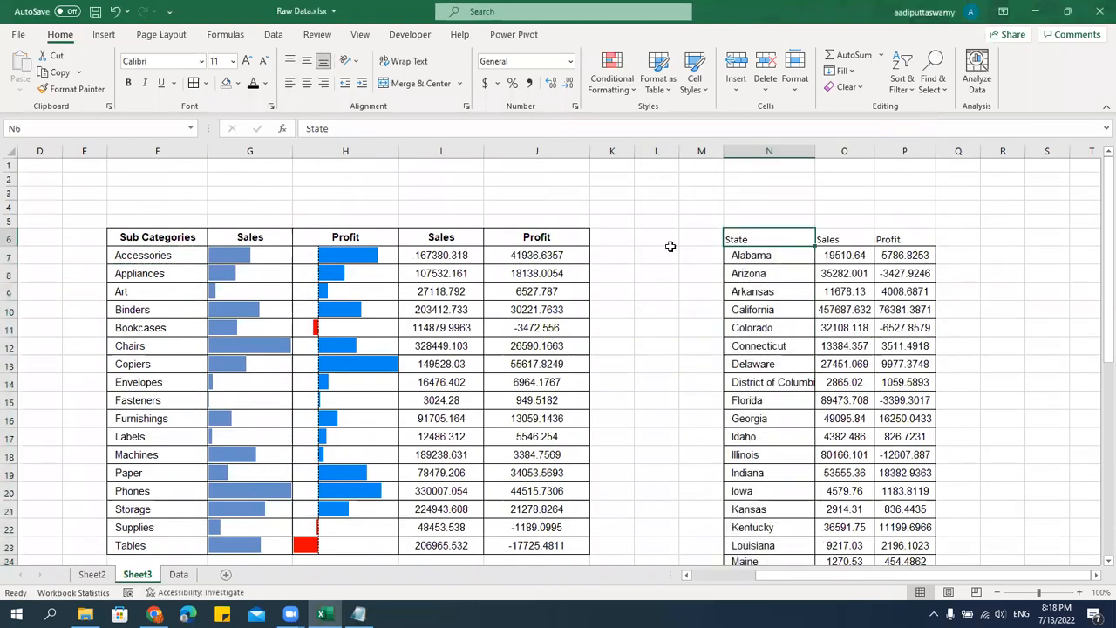
Paste only the formatting of the Sub Categories header onto the State, Sales and Profit headers in N6 to P6.
{"action": "left_click", "coordinate": [198, 233]}
{"action": "key", "text": "ctrl+c"}
{"action": "left_click_drag", "start_coordinate": [753, 235], "coordinate": [892, 236]}
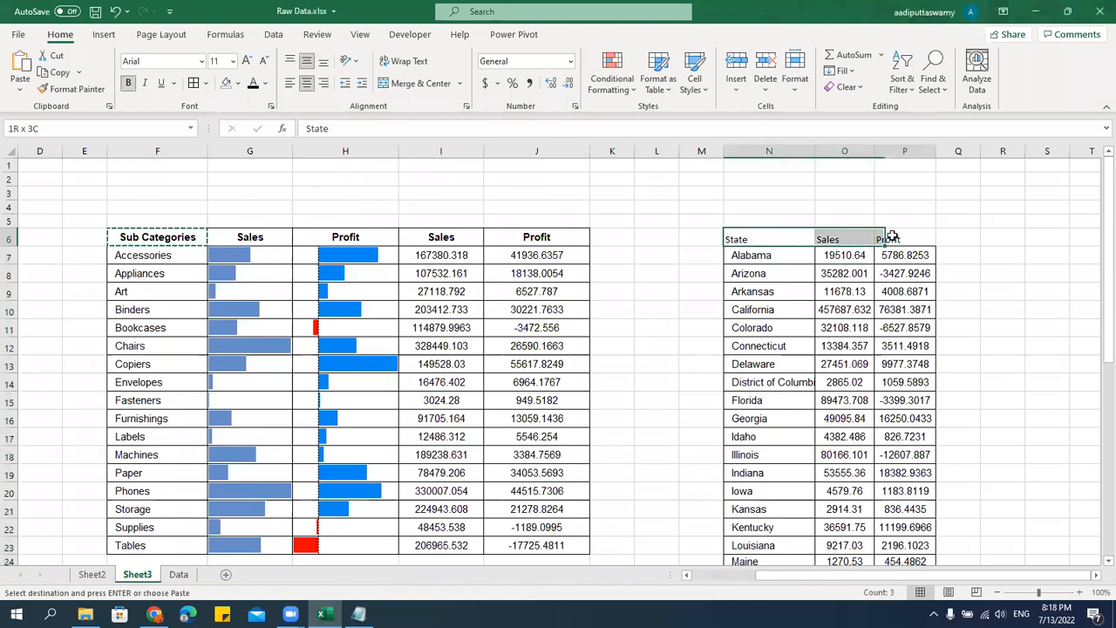
{"action": "key", "text": "ctrl+alt+v"}
{"action": "key", "text": "t"}
{"action": "key", "text": "Return"}
{"action": "key", "text": "Escape"}
Widen the State, Sales and Profit columns N to P so their contents fit.
{"action": "left_click", "coordinate": [807, 367]}
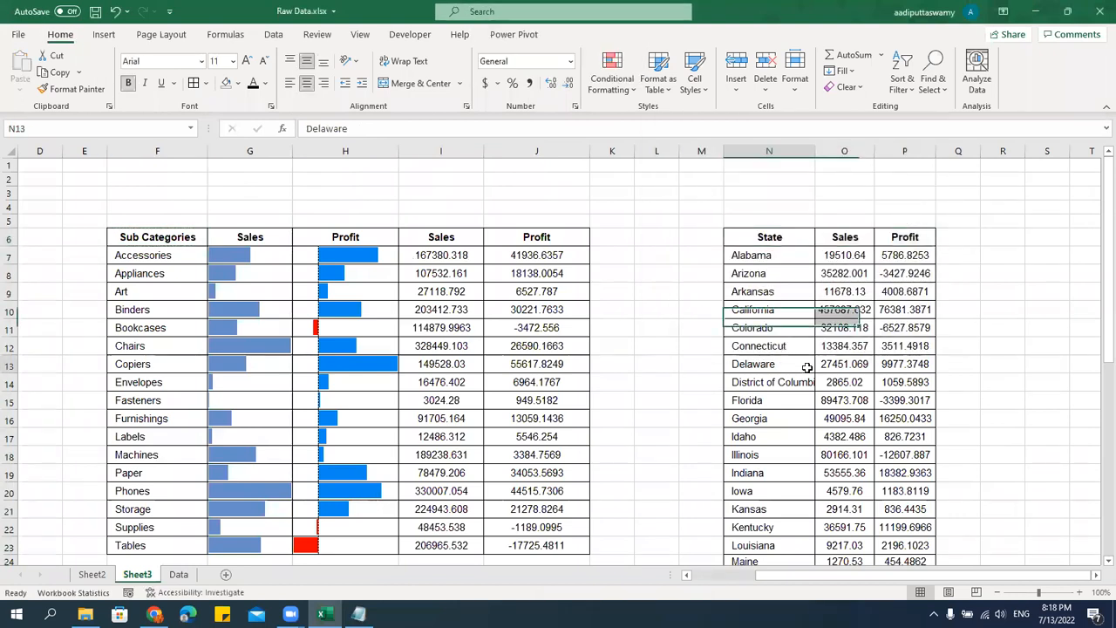
{"action": "double_click", "coordinate": [815, 150]}
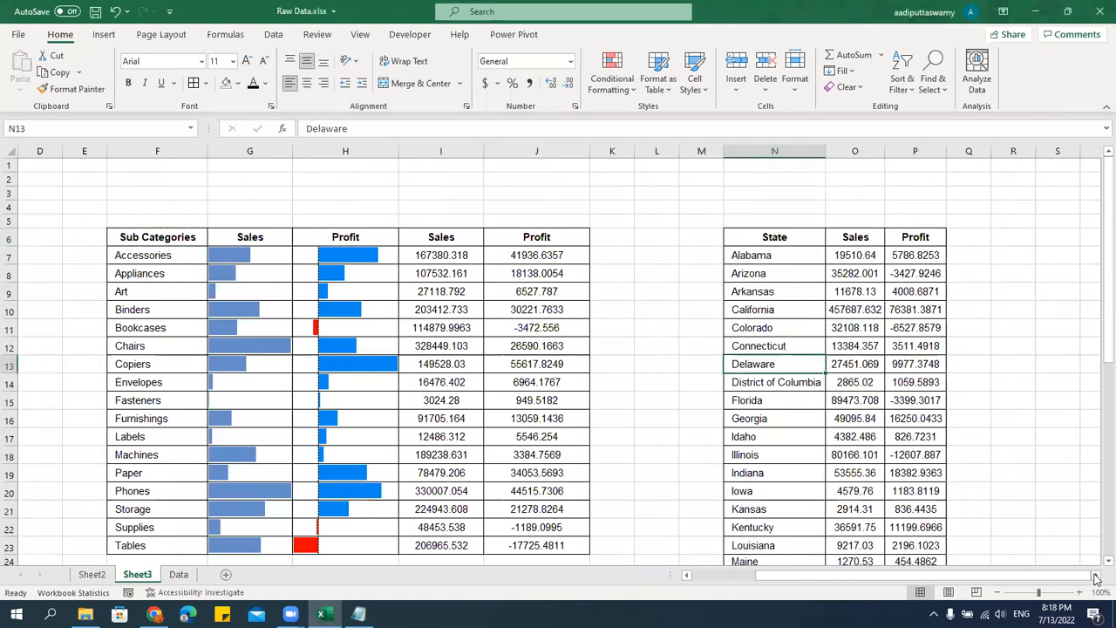
{"action": "left_click", "coordinate": [1096, 576]}
{"action": "left_click_drag", "start_coordinate": [406, 152], "coordinate": [491, 152]}
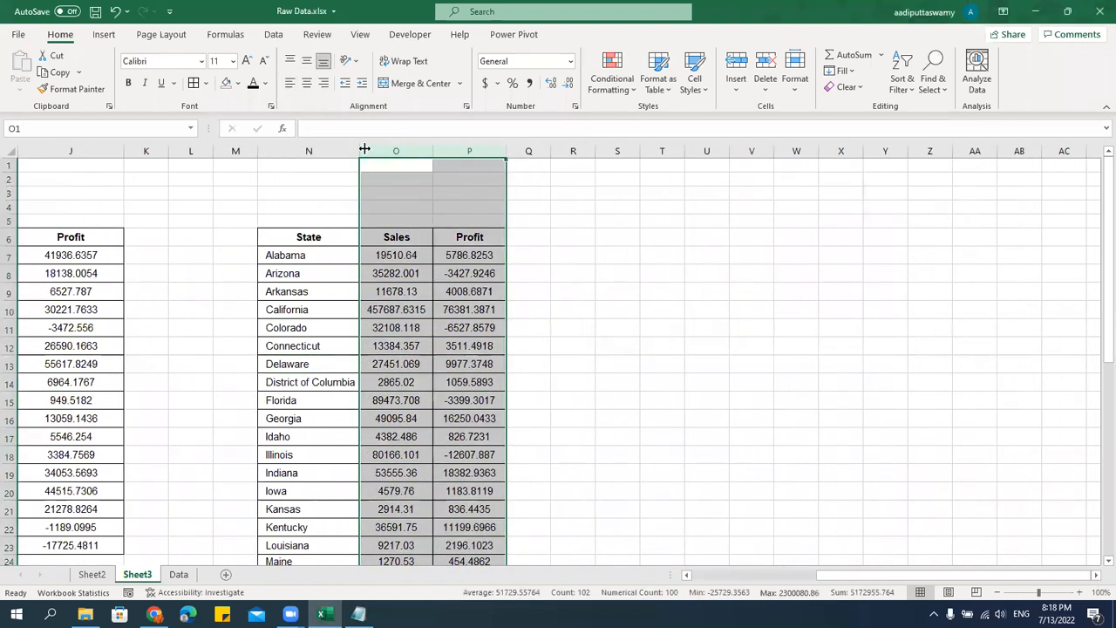
{"action": "double_click", "coordinate": [369, 152]}
{"action": "left_click", "coordinate": [424, 362]}
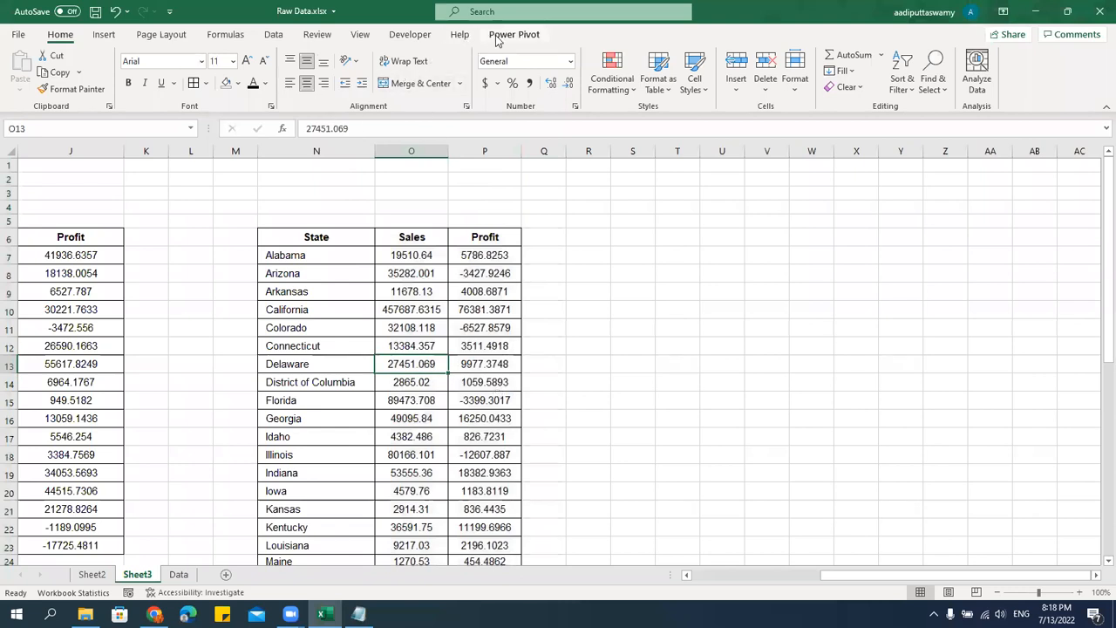
Hide the gridlines on Sheet3.
{"action": "left_click", "coordinate": [361, 34]}
{"action": "left_click", "coordinate": [349, 83]}
{"action": "left_click", "coordinate": [636, 406]}
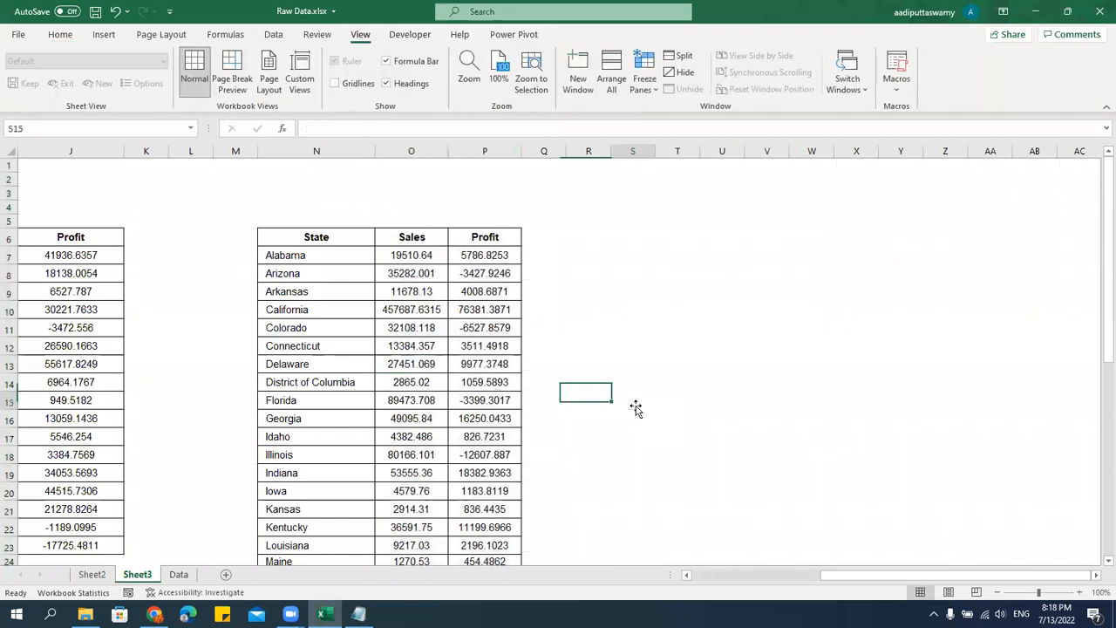
{"action": "left_click", "coordinate": [91, 575]}
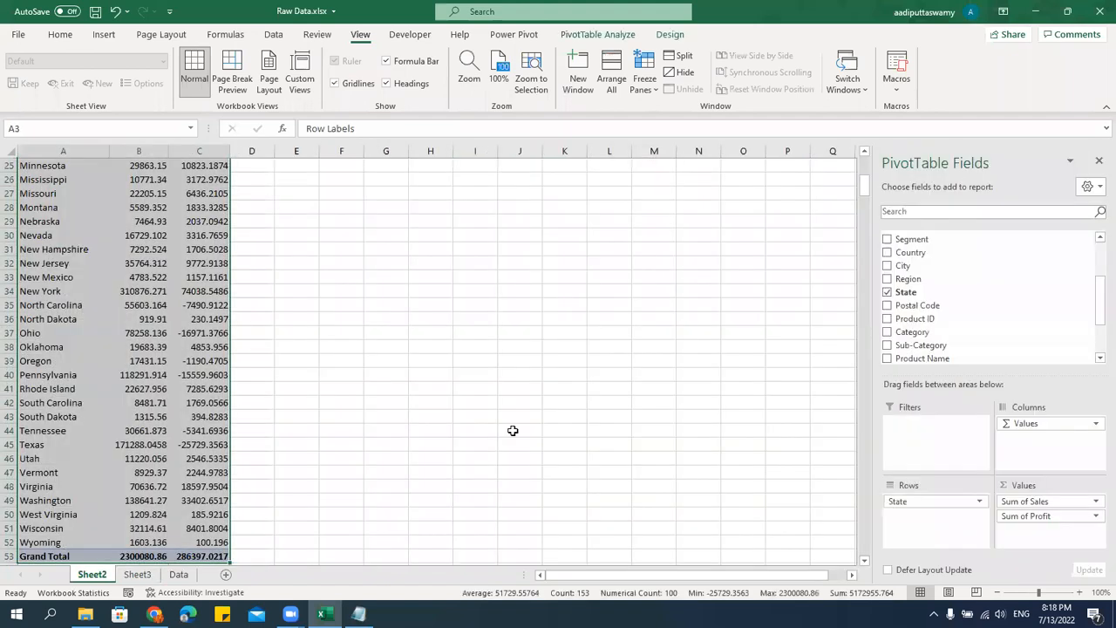
{"action": "left_click", "coordinate": [150, 304]}
{"action": "left_click", "coordinate": [178, 575]}
{"action": "left_click_drag", "start_coordinate": [552, 207], "coordinate": [558, 323]}
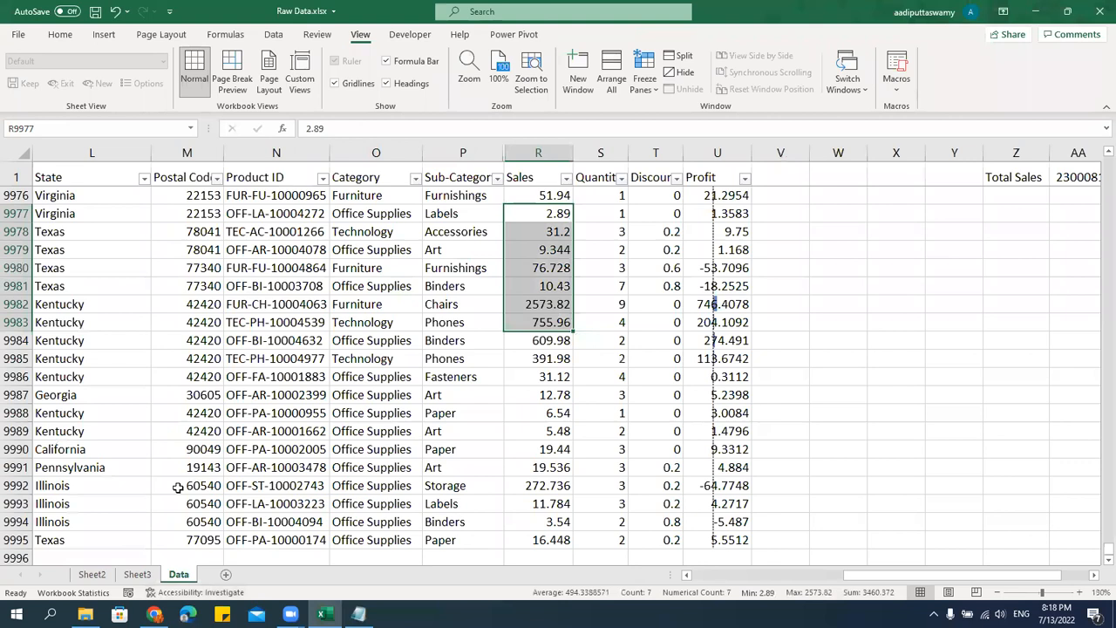
{"action": "left_click", "coordinate": [92, 574]}
{"action": "left_click", "coordinate": [137, 574]}
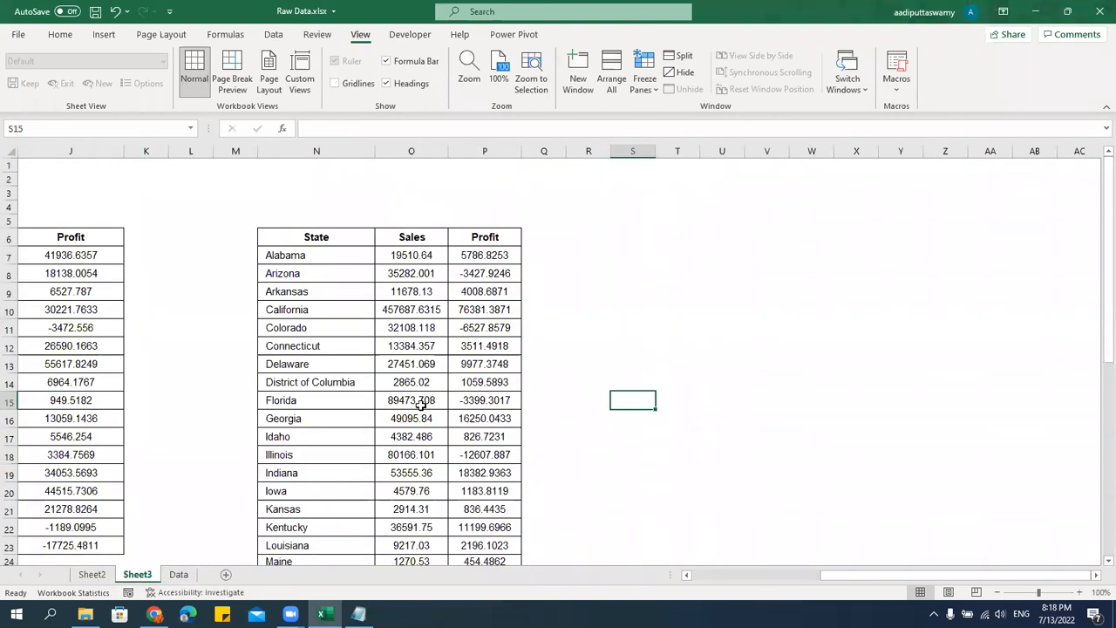
Apply the unrimmed three traffic lights icon set to the state Sales values from O7 down to the Grand Total in O56.
{"action": "left_click", "coordinate": [441, 330]}
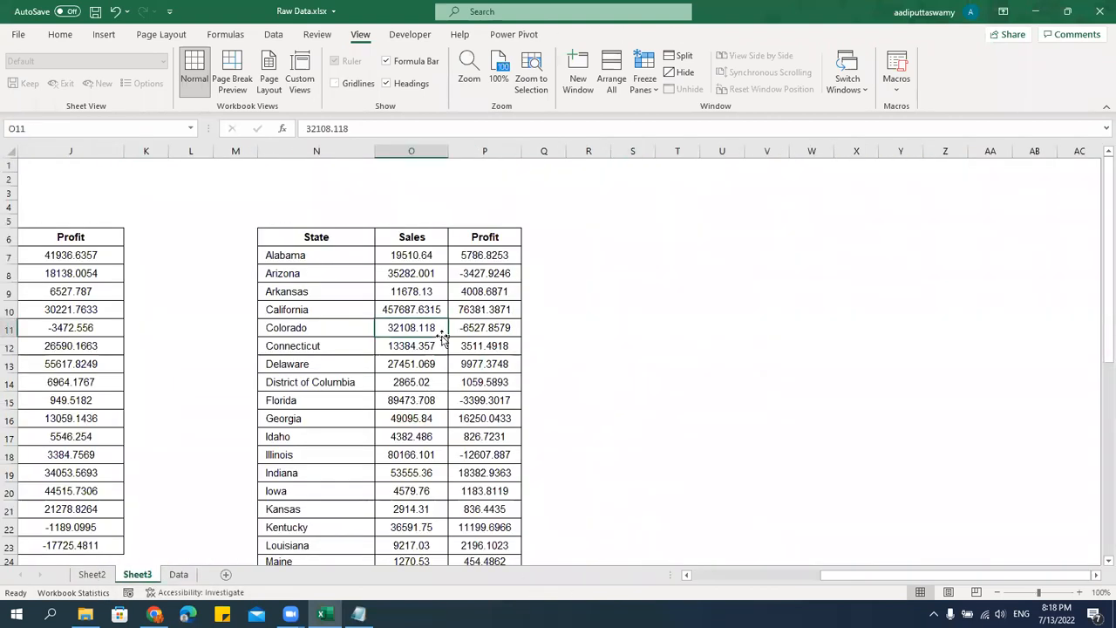
{"action": "key", "text": "ctrl+Up"}
{"action": "key", "text": "Down"}
{"action": "key", "text": "shift+Right"}
{"action": "key", "text": "ctrl+q"}
{"action": "key", "text": "Escape"}
{"action": "key", "text": "shift+Left"}
{"action": "key", "text": "ctrl+shift+Down"}
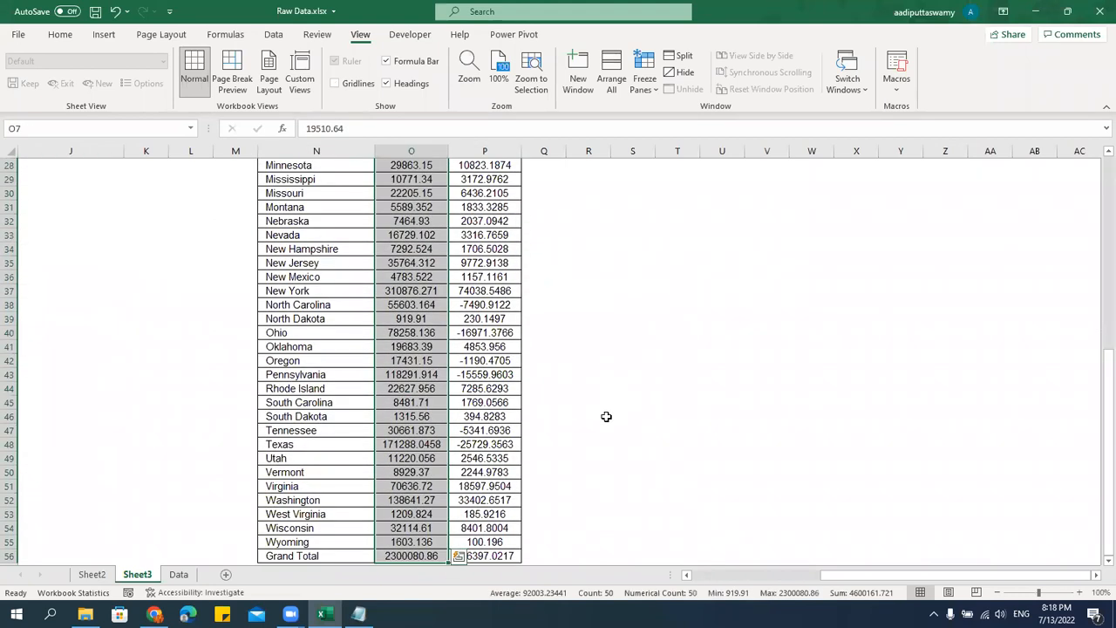
{"action": "left_click", "coordinate": [60, 35]}
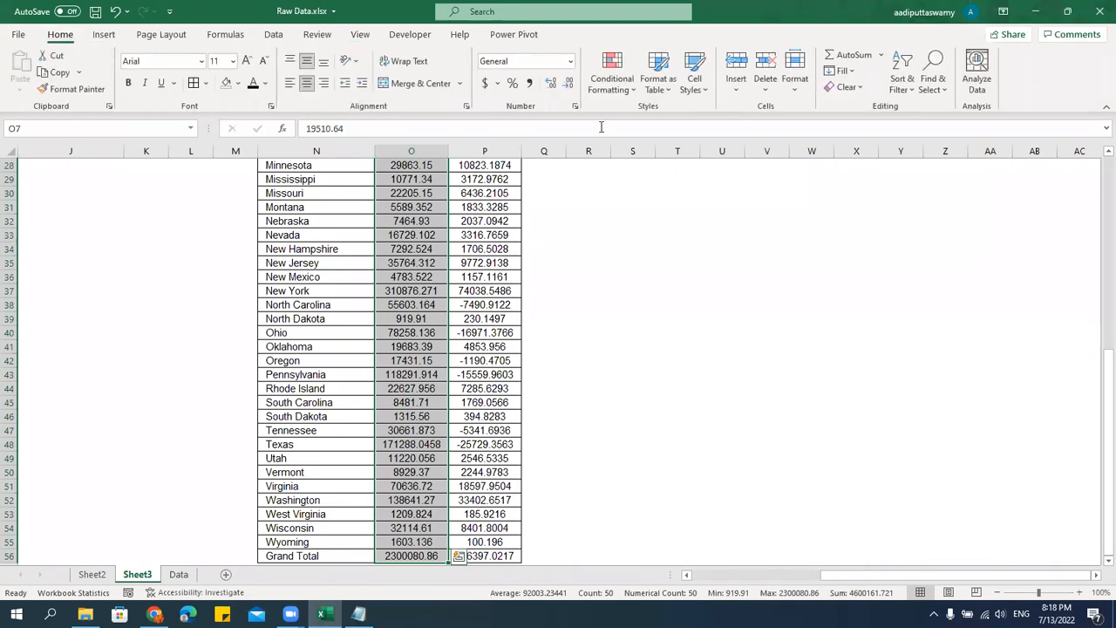
{"action": "left_click", "coordinate": [623, 83]}
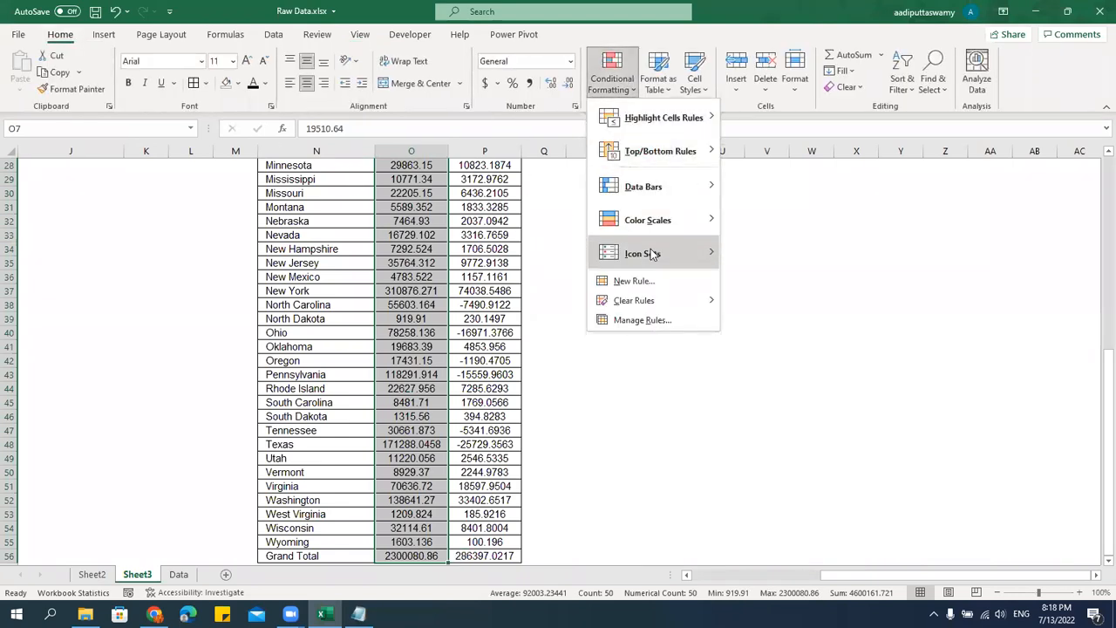
{"action": "mouse_move", "coordinate": [652, 253]}
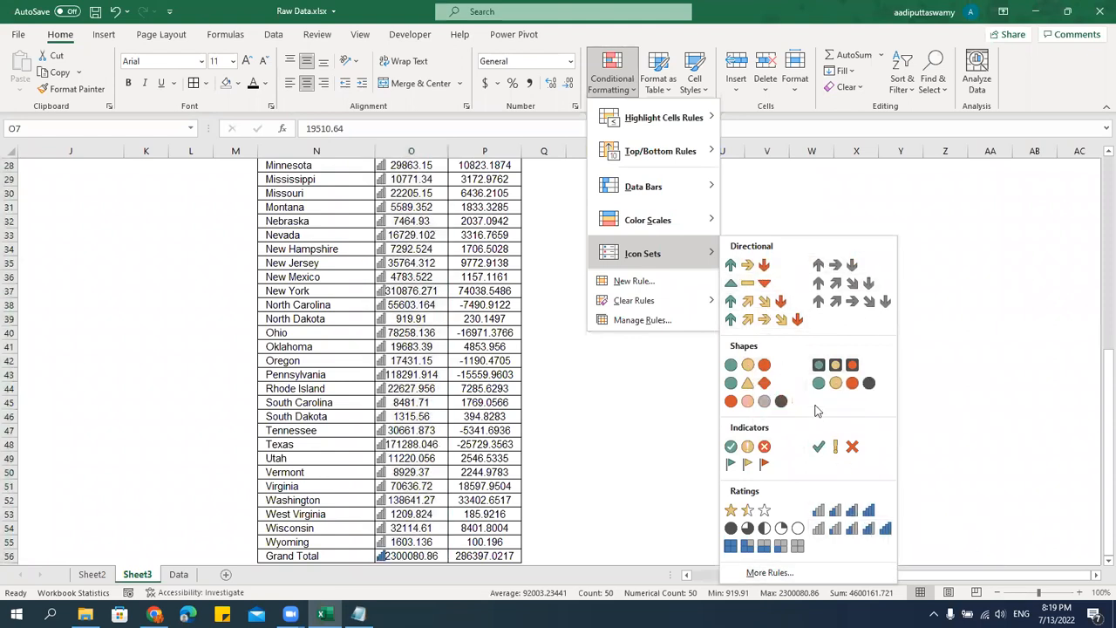
{"action": "left_click", "coordinate": [756, 369]}
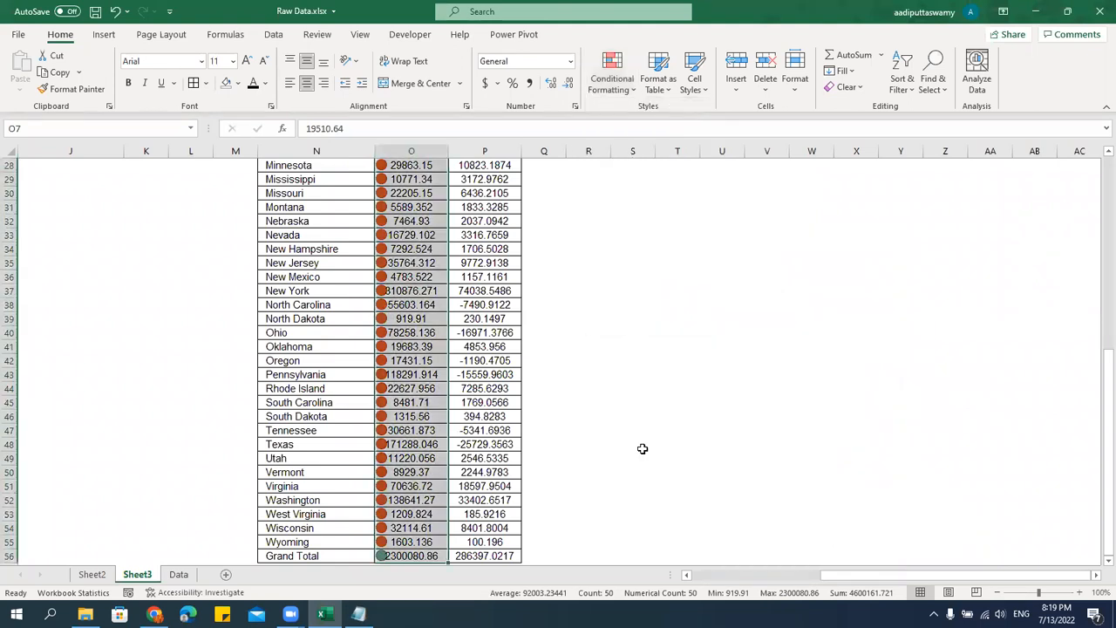
Open the Sales icon set rule for editing and change the type of both icon thresholds to Number.
{"action": "scroll", "coordinate": [565, 410], "scroll_direction": "up", "scroll_amount": 9}
{"action": "scroll", "coordinate": [564, 411], "scroll_direction": "down", "scroll_amount": 12}
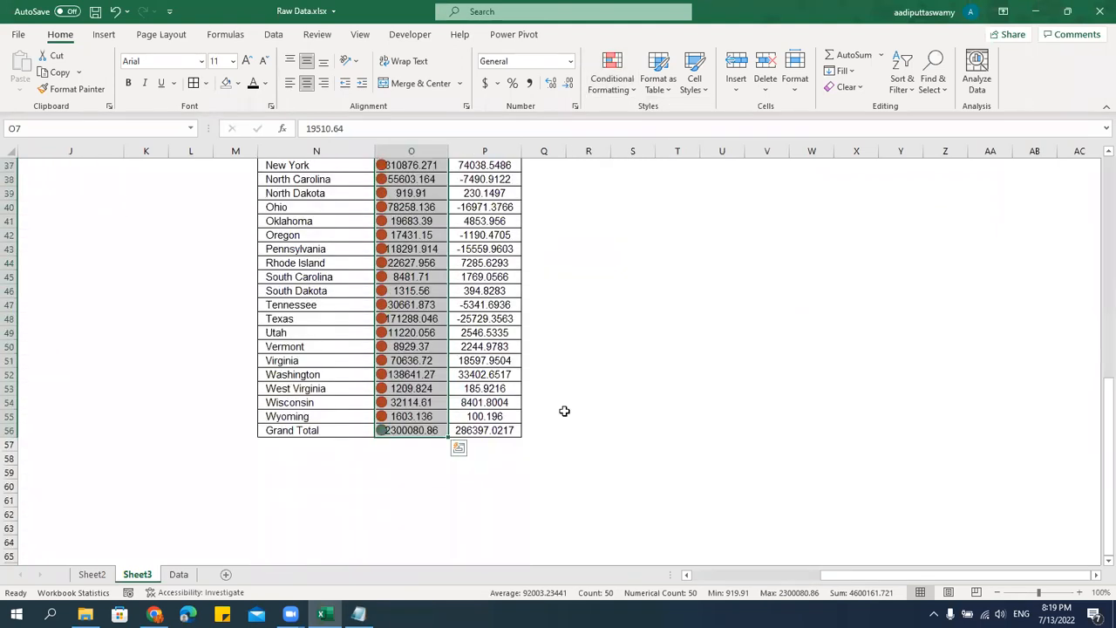
{"action": "scroll", "coordinate": [565, 411], "scroll_direction": "up", "scroll_amount": 5}
{"action": "scroll", "coordinate": [565, 411], "scroll_direction": "up", "scroll_amount": 3}
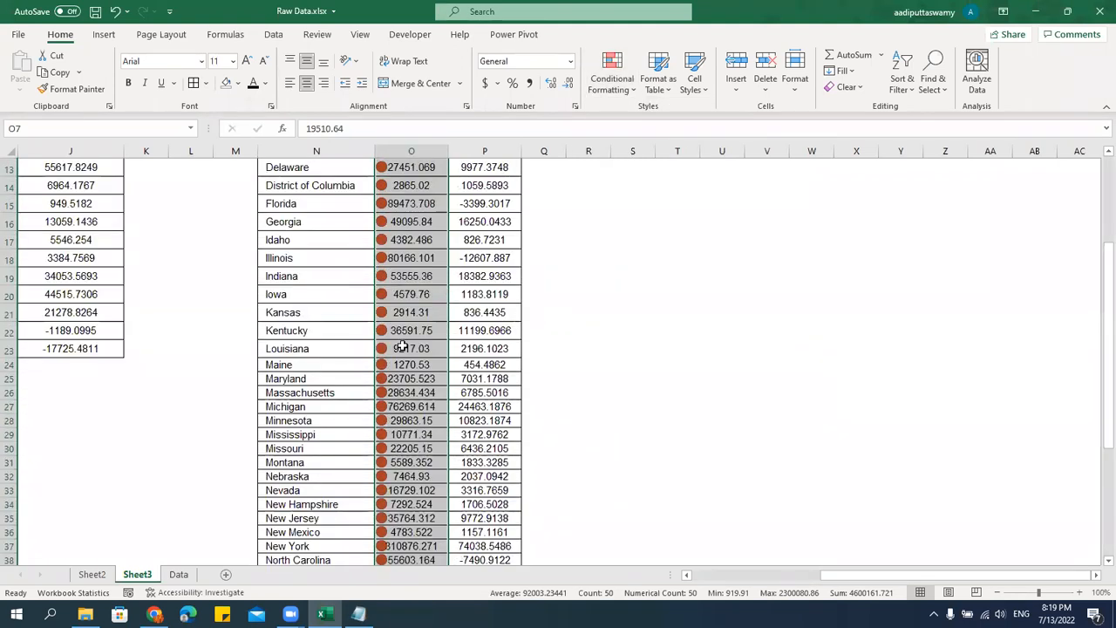
{"action": "scroll", "coordinate": [426, 392], "scroll_direction": "up", "scroll_amount": 3}
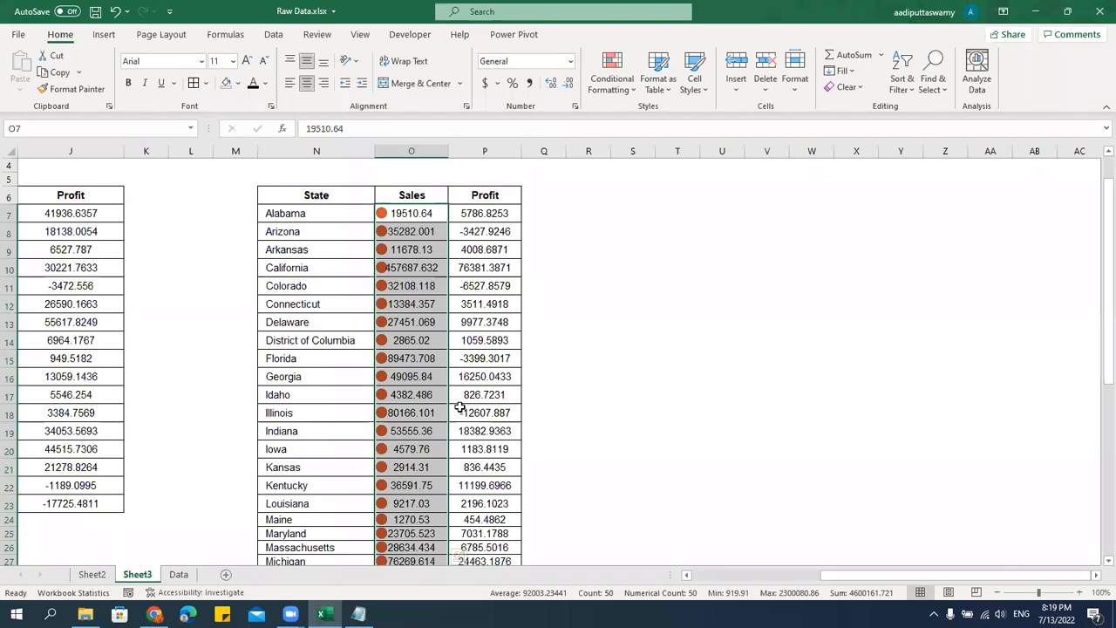
{"action": "left_click", "coordinate": [621, 87]}
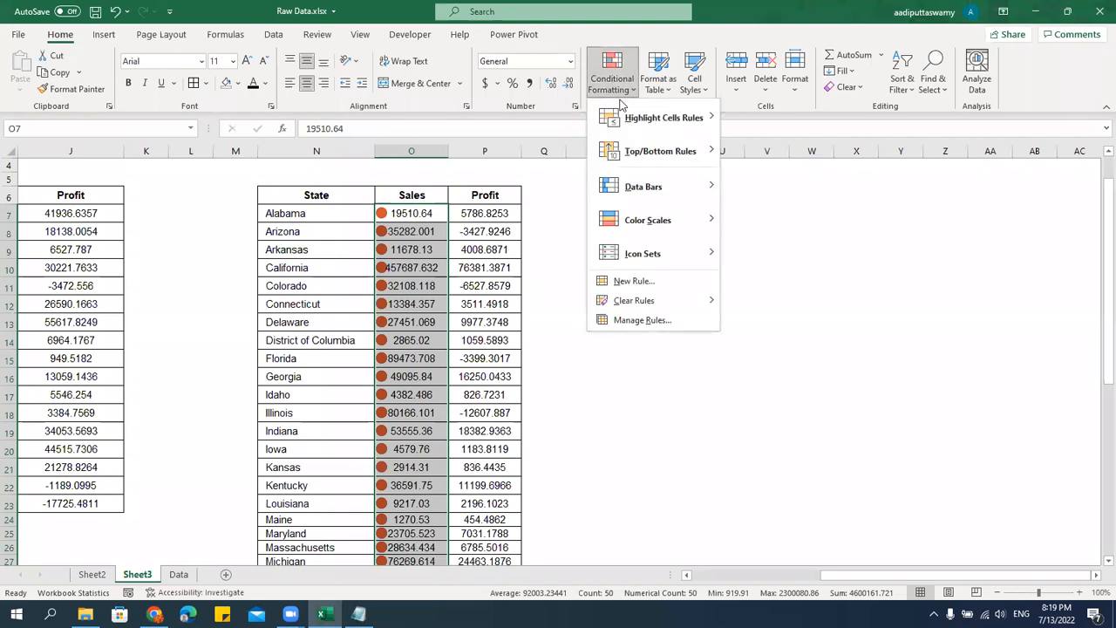
{"action": "left_click", "coordinate": [637, 323]}
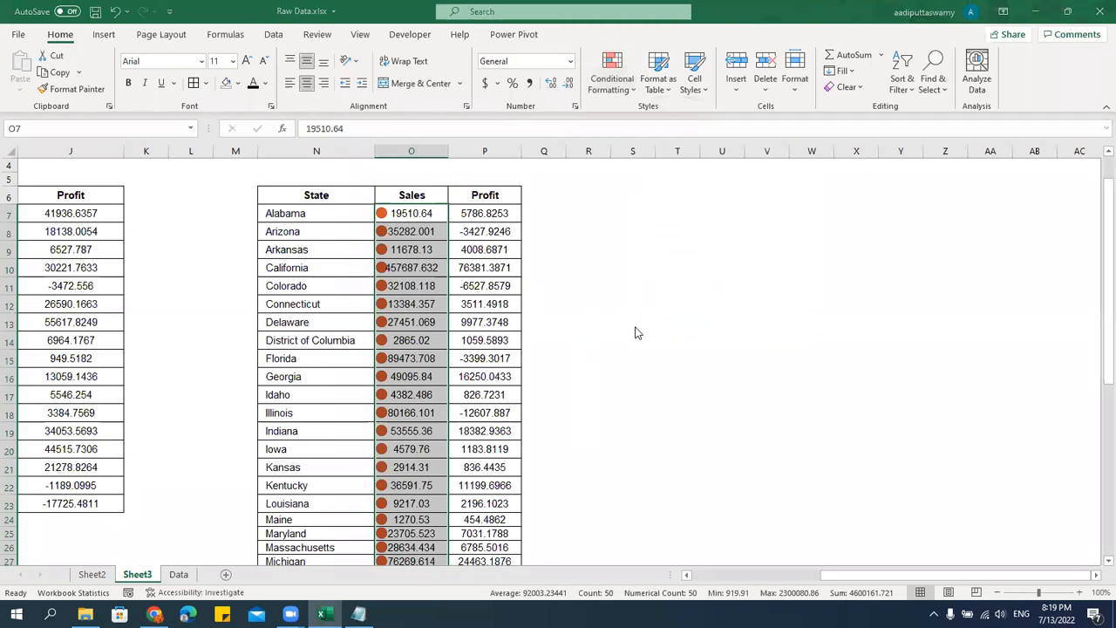
{"action": "double_click", "coordinate": [605, 248]}
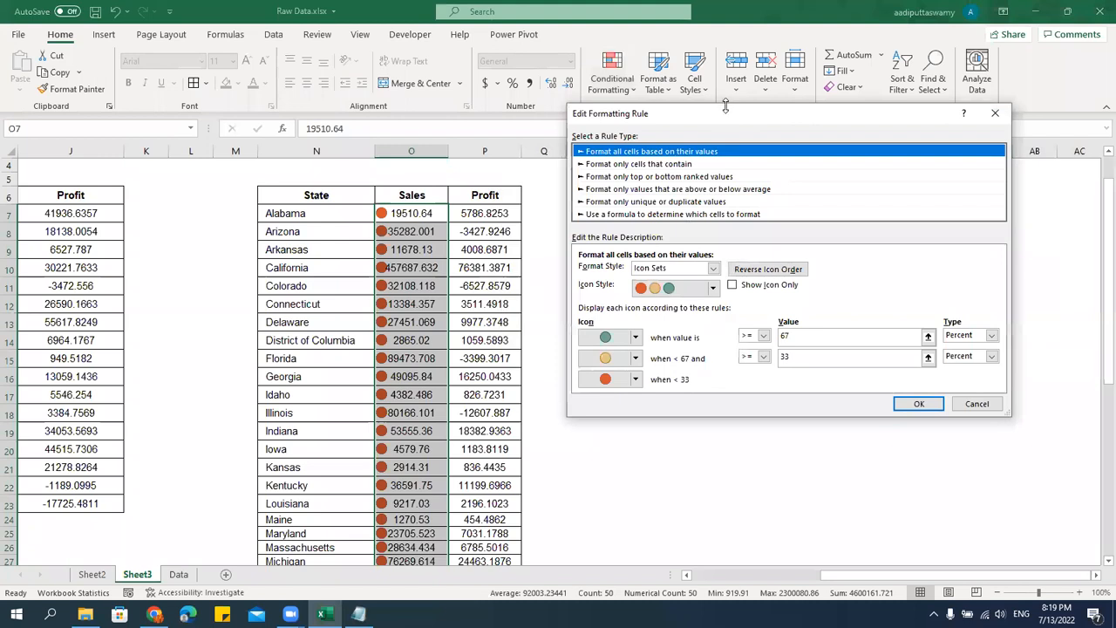
{"action": "left_click_drag", "start_coordinate": [735, 115], "coordinate": [748, 196]}
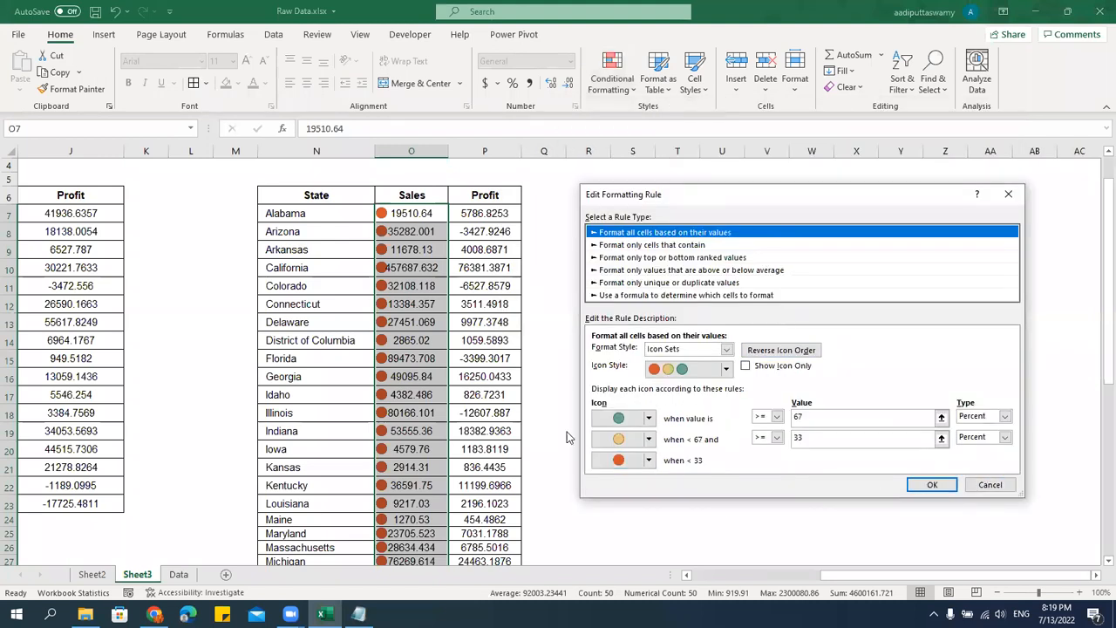
{"action": "left_click", "coordinate": [993, 417]}
{"action": "left_click", "coordinate": [975, 429]}
{"action": "left_click", "coordinate": [1005, 437]}
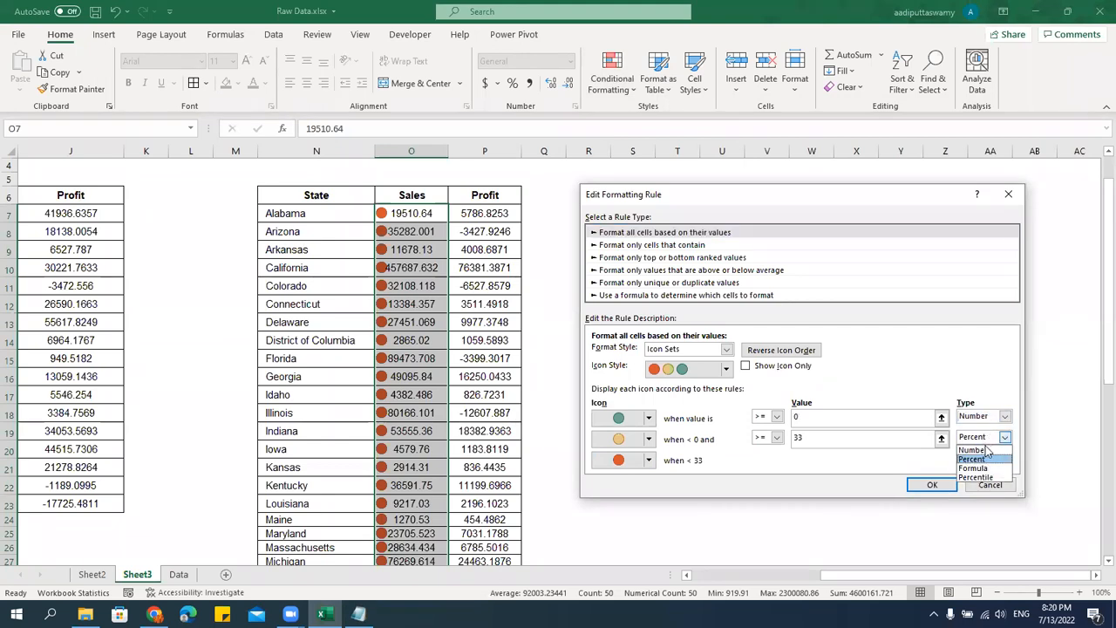
{"action": "left_click", "coordinate": [973, 450]}
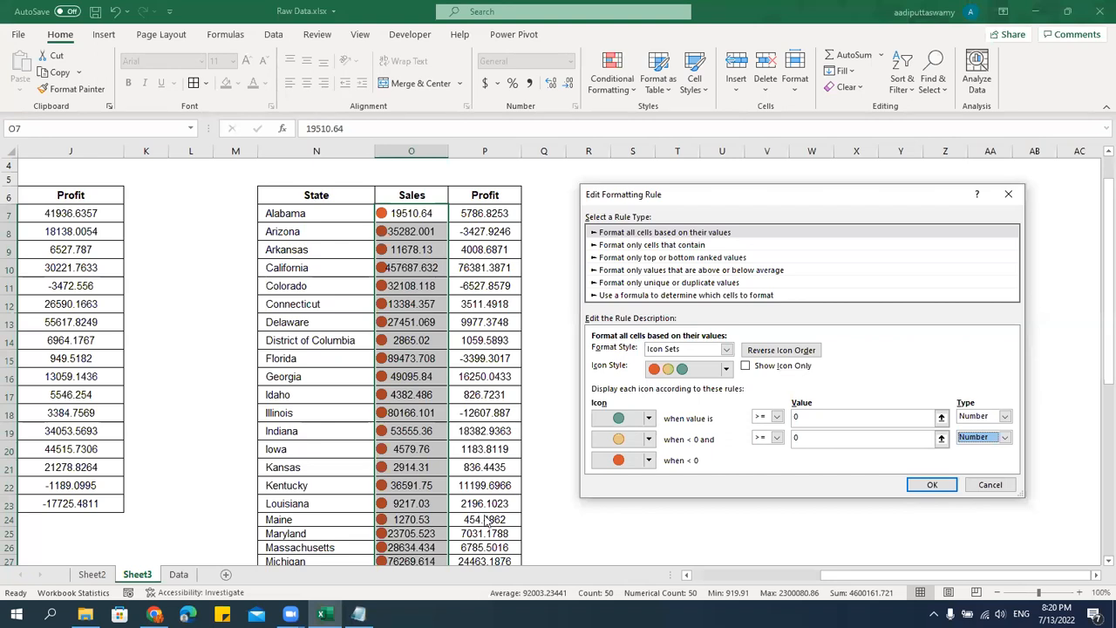
Set the rule to show green at 75000 or more and yellow at 25000 or more, and apply it to the Sales column.
{"action": "left_click", "coordinate": [796, 417]}
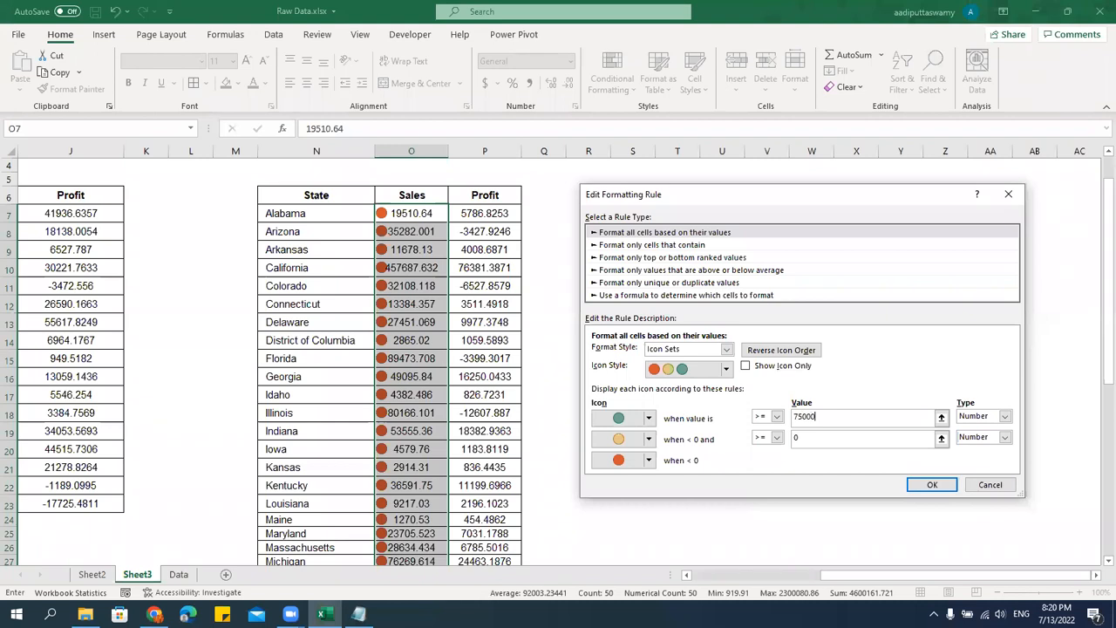
{"action": "left_click", "coordinate": [849, 435]}
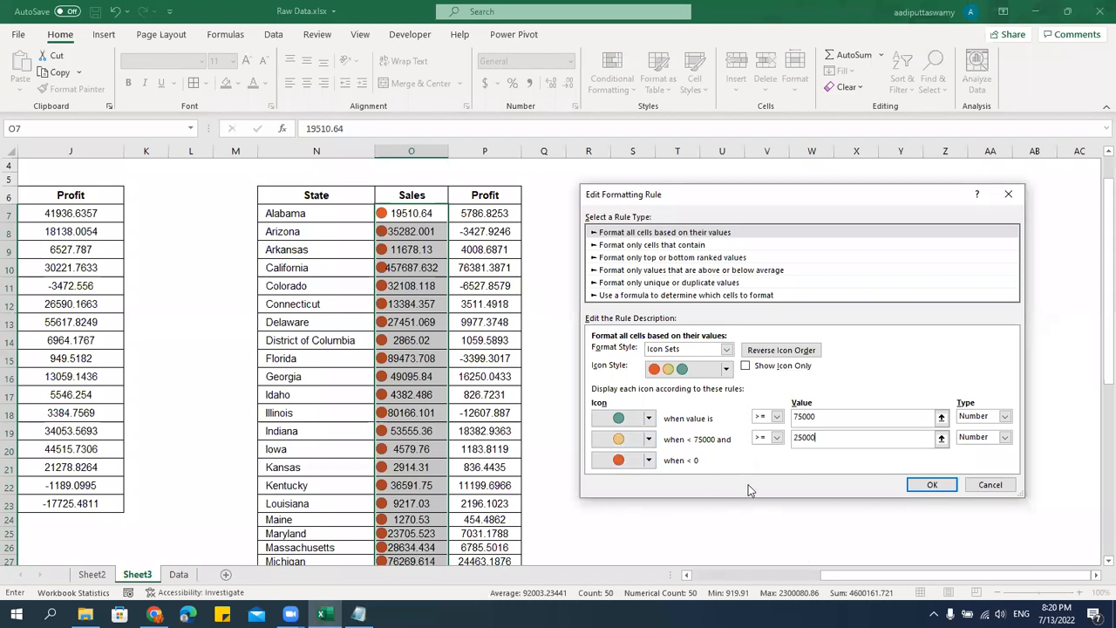
{"action": "left_click", "coordinate": [837, 421]}
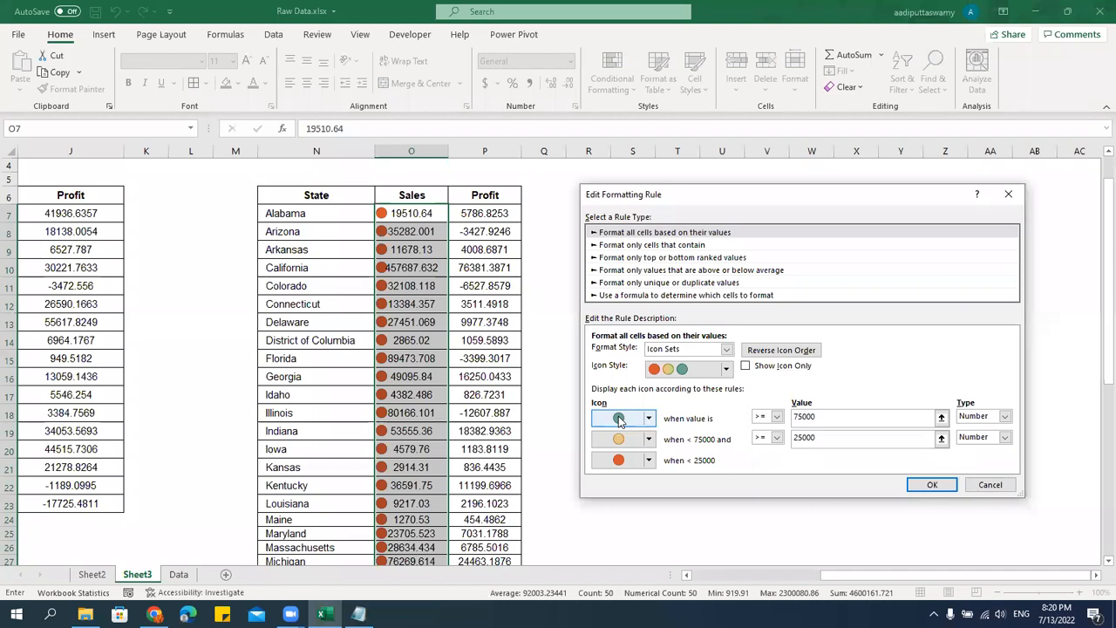
{"action": "left_click", "coordinate": [851, 439]}
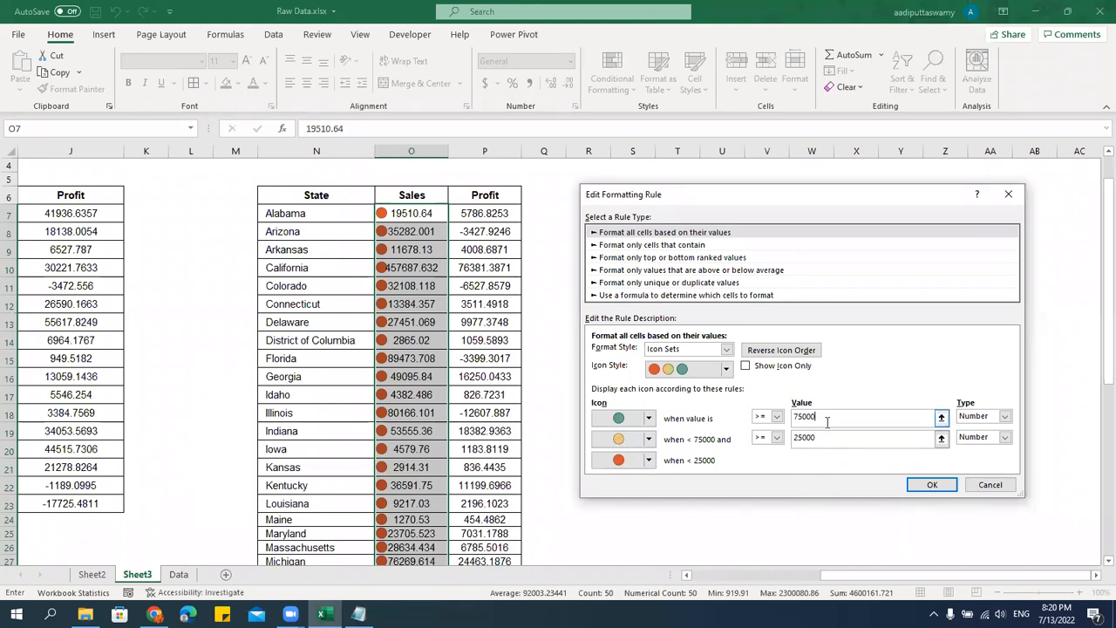
{"action": "left_click", "coordinate": [930, 486]}
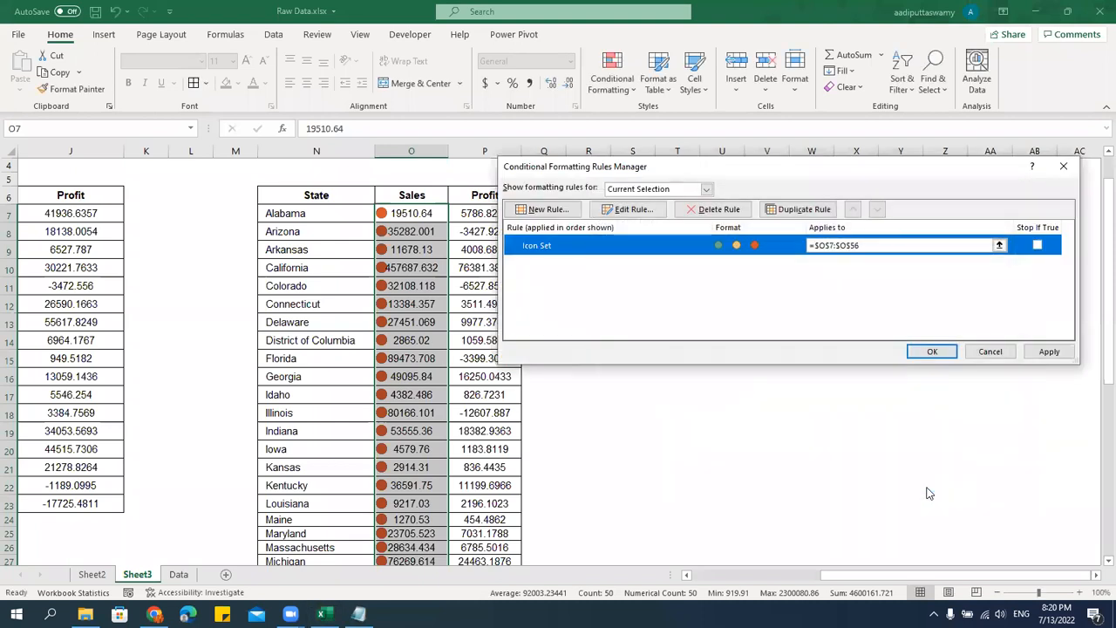
{"action": "left_click", "coordinate": [931, 352]}
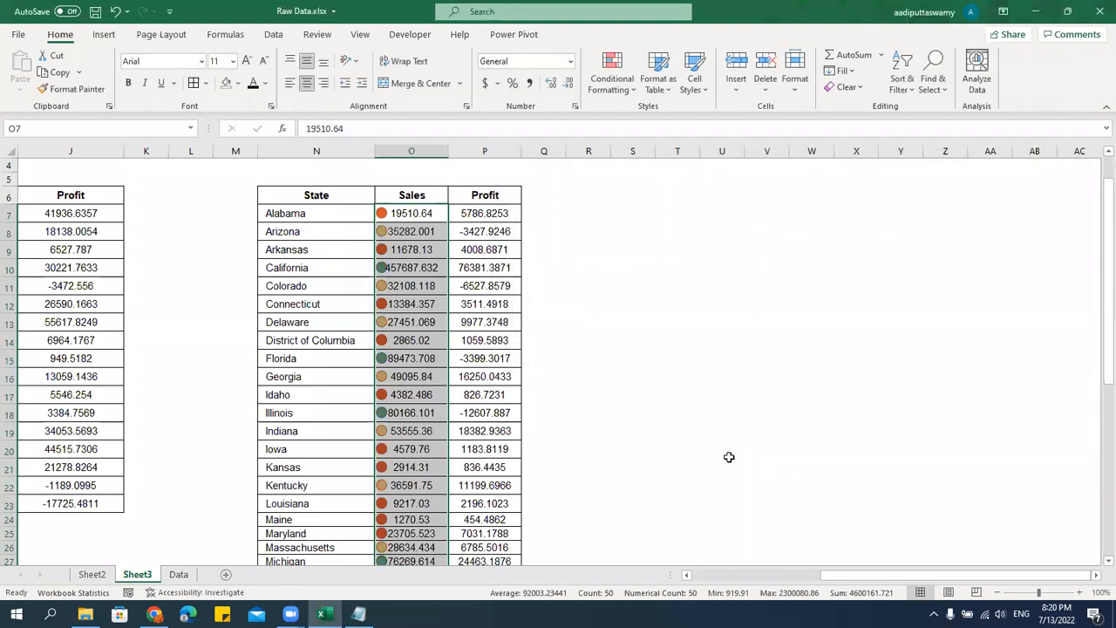
Set the row height of the state table, from the header in row 6 down to the last row, to 20.
{"action": "left_click", "coordinate": [392, 218]}
{"action": "scroll", "coordinate": [438, 366], "scroll_direction": "down", "scroll_amount": 6}
{"action": "scroll", "coordinate": [439, 367], "scroll_direction": "down", "scroll_amount": 8}
{"action": "scroll", "coordinate": [439, 364], "scroll_direction": "up", "scroll_amount": 15}
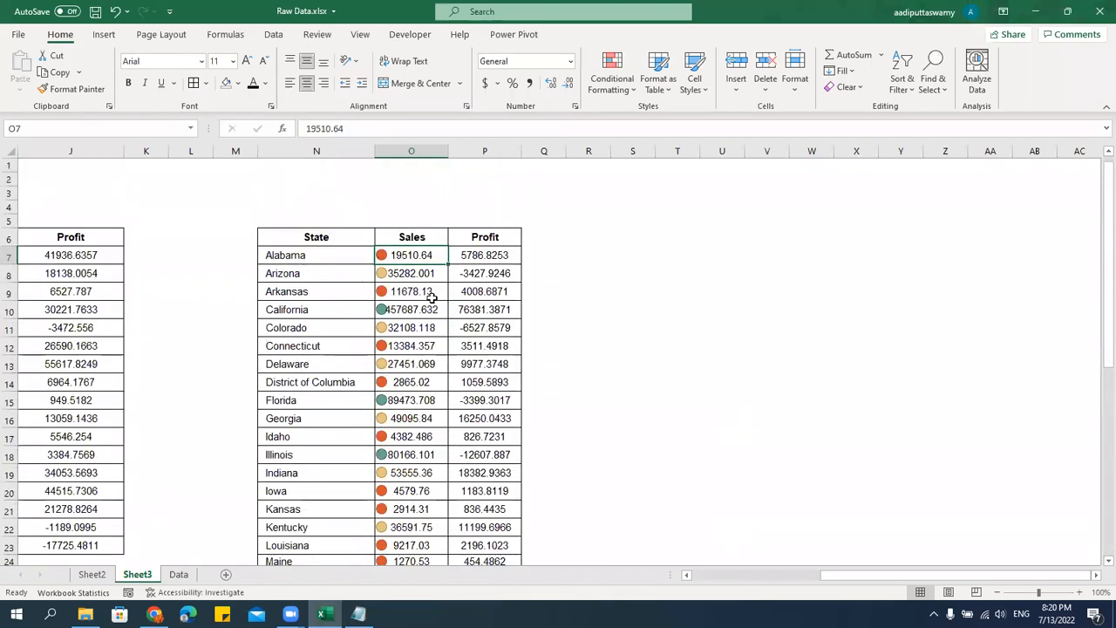
{"action": "left_click", "coordinate": [420, 231]}
{"action": "key", "text": "ctrl+shift+Down"}
{"action": "key", "text": "alt"}
{"action": "type", "text": "hoh20"}
{"action": "key", "text": "Return"}
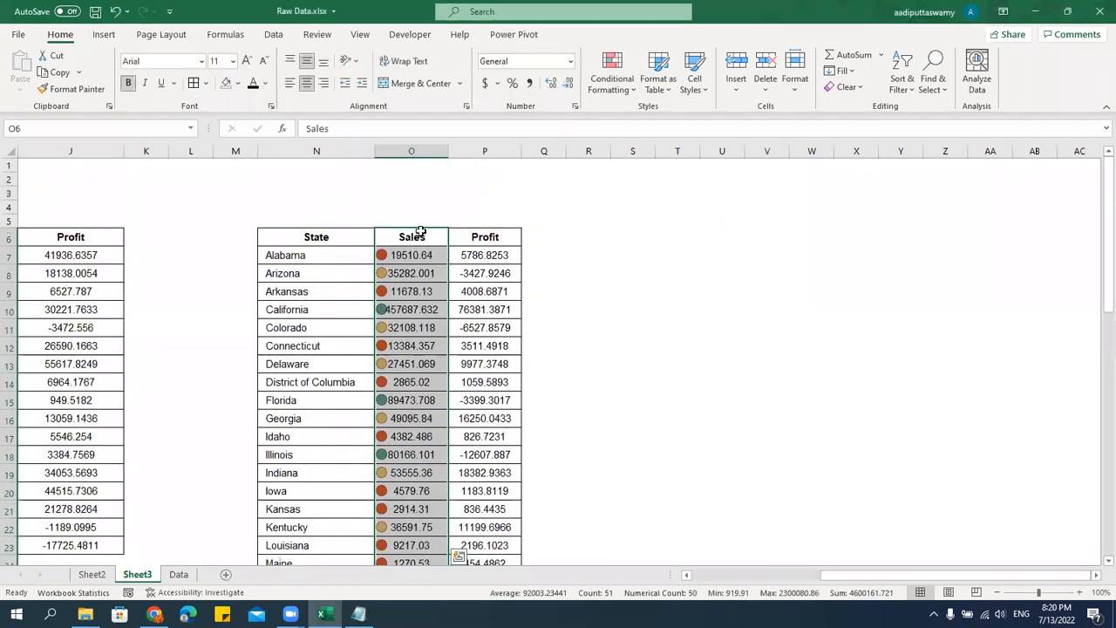
Examine the traffic light icons down the state Sales column and bring the state table fully into view.
{"action": "left_click", "coordinate": [403, 312]}
{"action": "scroll", "coordinate": [430, 404], "scroll_direction": "down", "scroll_amount": 15}
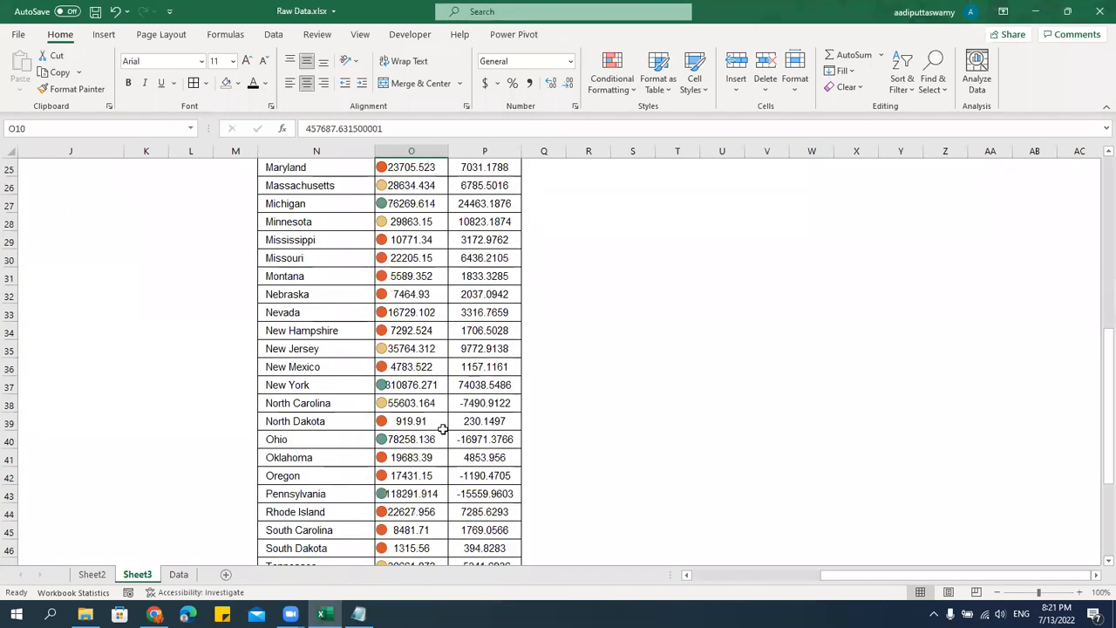
{"action": "scroll", "coordinate": [443, 429], "scroll_direction": "up", "scroll_amount": 15}
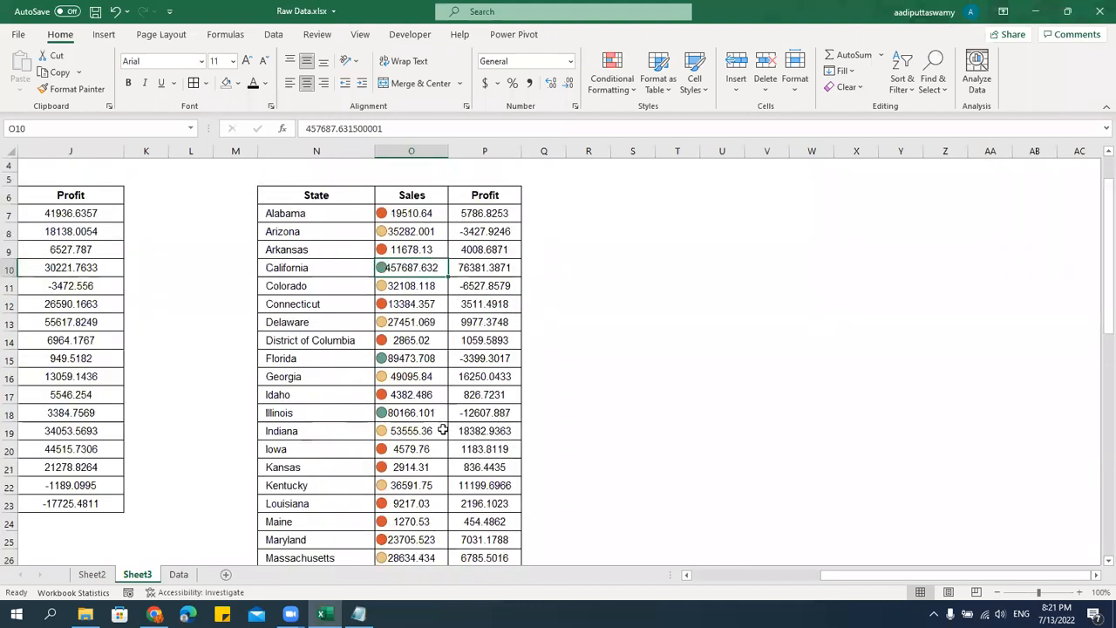
{"action": "left_click", "coordinate": [413, 258]}
{"action": "scroll", "coordinate": [512, 366], "scroll_direction": "up", "scroll_amount": 2}
{"action": "scroll", "coordinate": [830, 400], "scroll_direction": "down", "scroll_amount": 1}
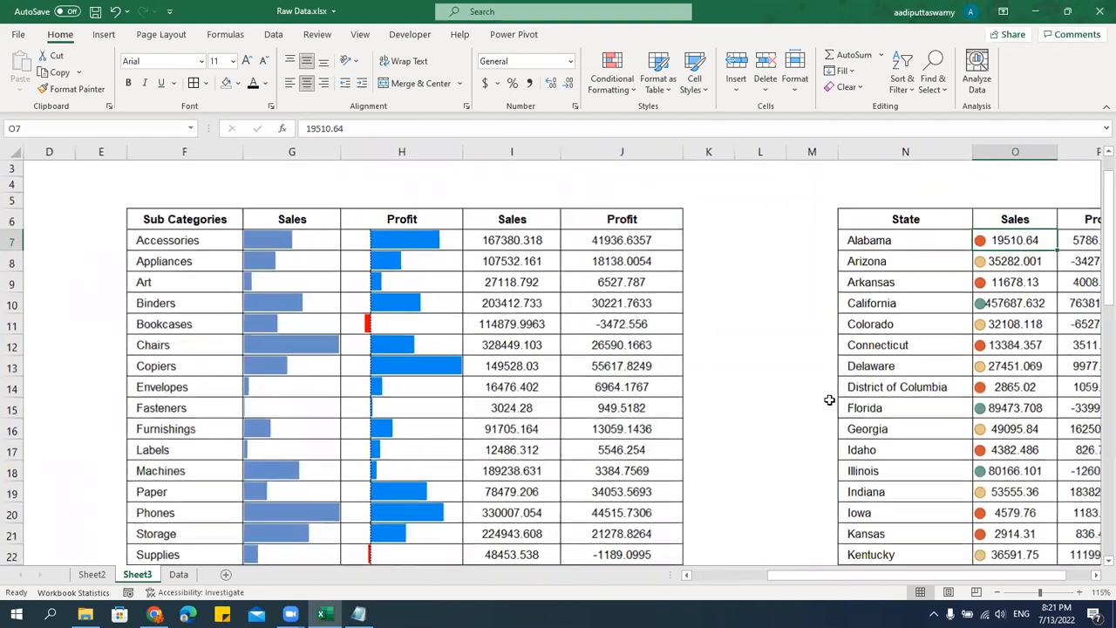
{"action": "left_click", "coordinate": [1095, 576]}
{"action": "left_click", "coordinate": [1096, 577]}
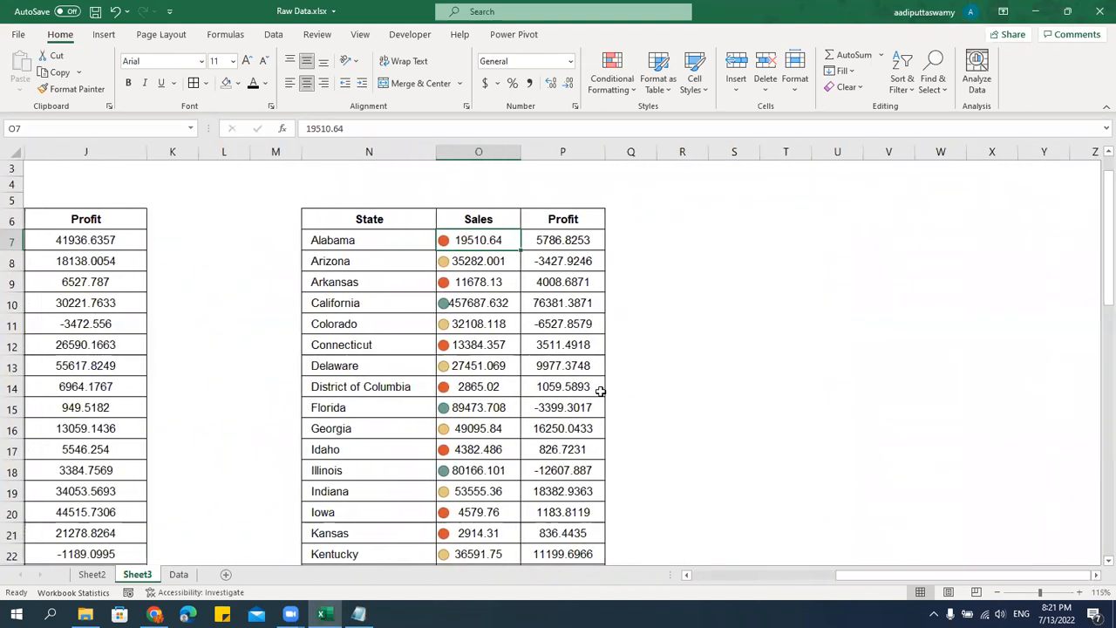
Test the icon rule by changing Alabama's Sales value in O7 first to 39510.64 and finally to 89510.64.
{"action": "double_click", "coordinate": [471, 240]}
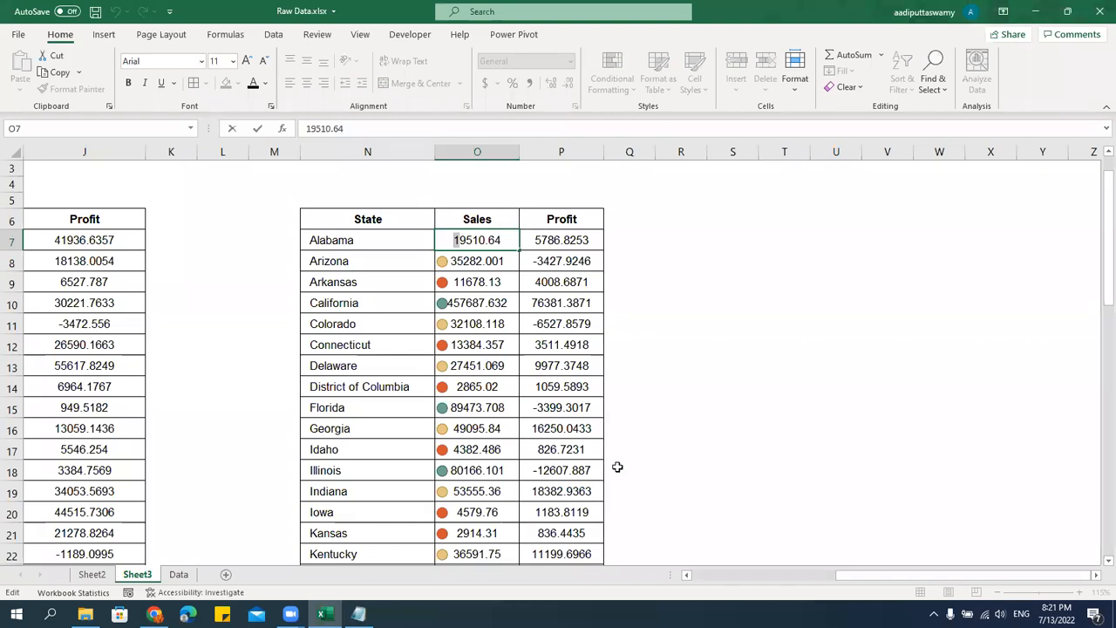
{"action": "type", "text": "3"}
{"action": "key", "text": "Return"}
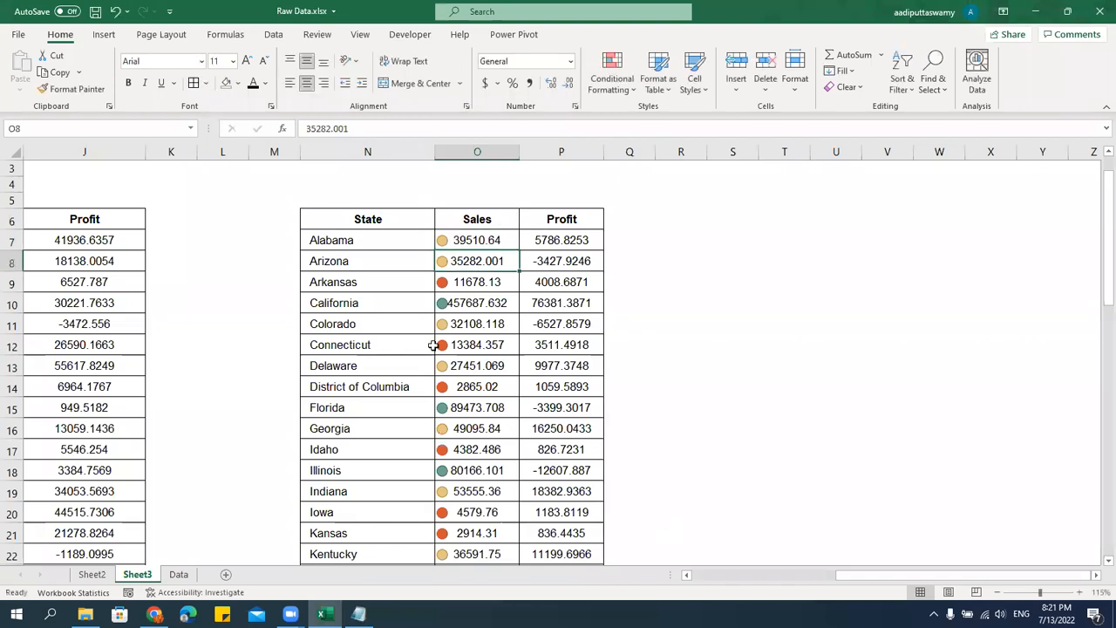
{"action": "left_click", "coordinate": [454, 240]}
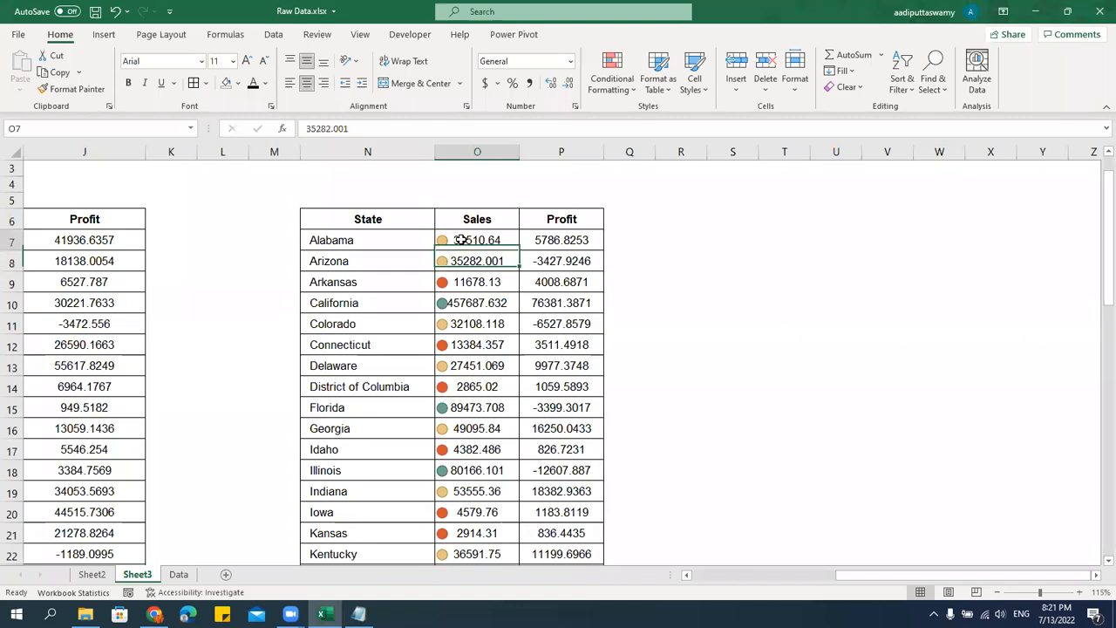
{"action": "double_click", "coordinate": [453, 239]}
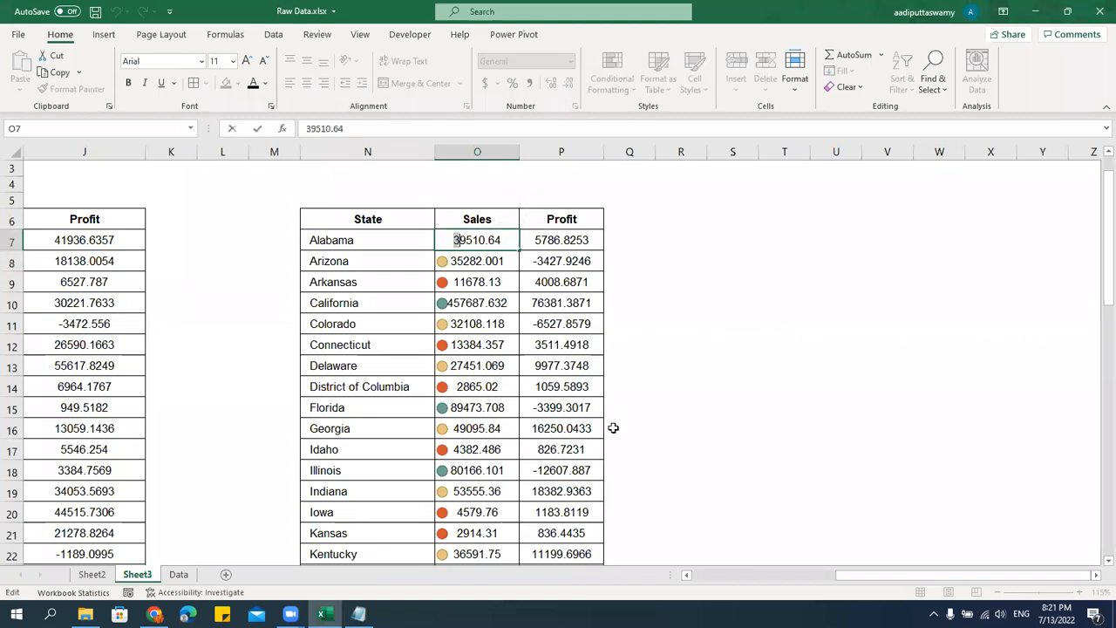
{"action": "type", "text": "8"}
{"action": "key", "text": "Return"}
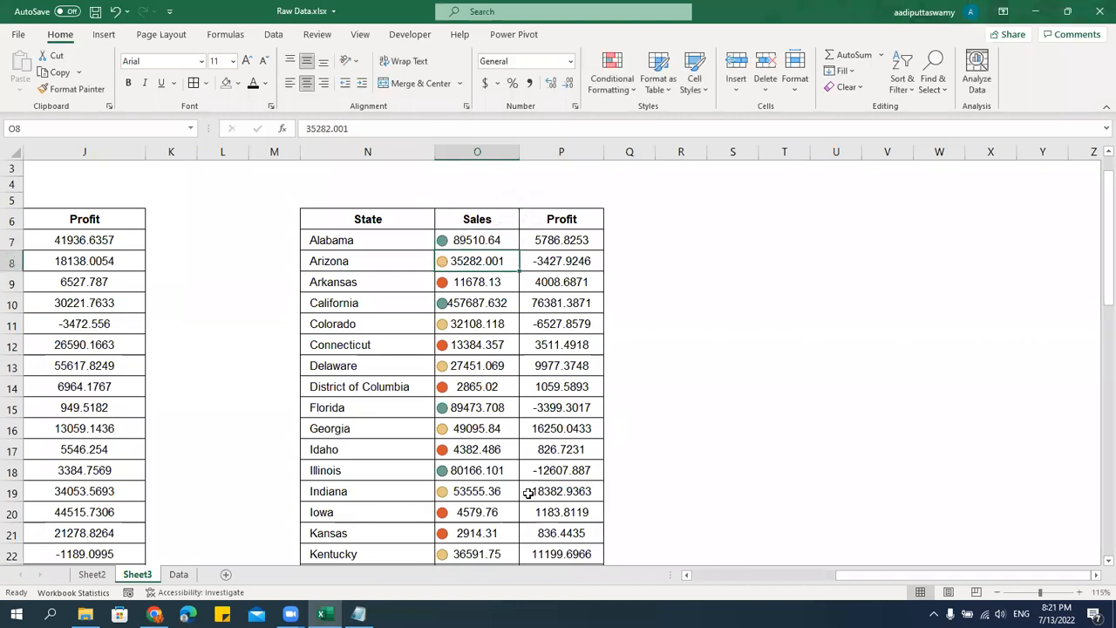
Edit the icon set rule on the state table's Sales column to show only the icons, and apply it.
{"action": "left_click", "coordinate": [468, 239]}
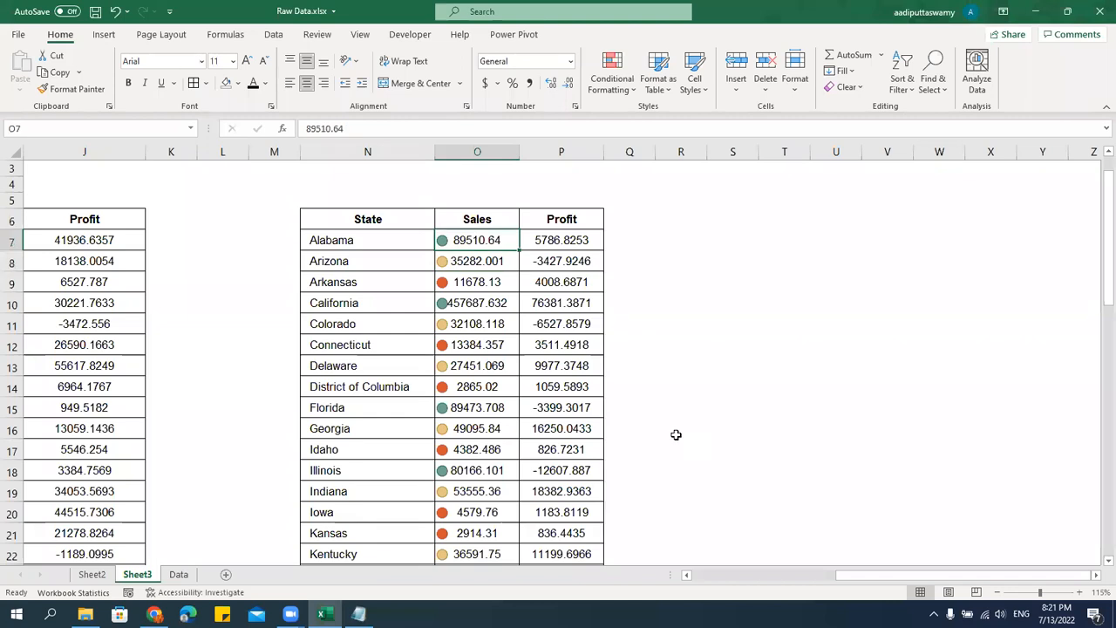
{"action": "key", "text": "ctrl+shift+Down"}
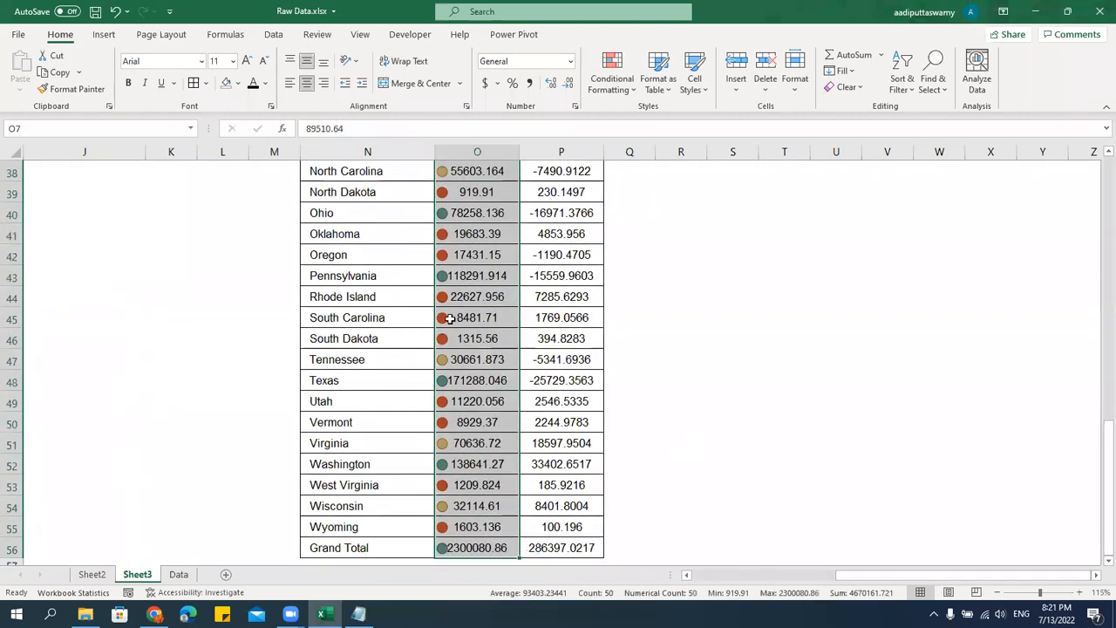
{"action": "left_click", "coordinate": [622, 90]}
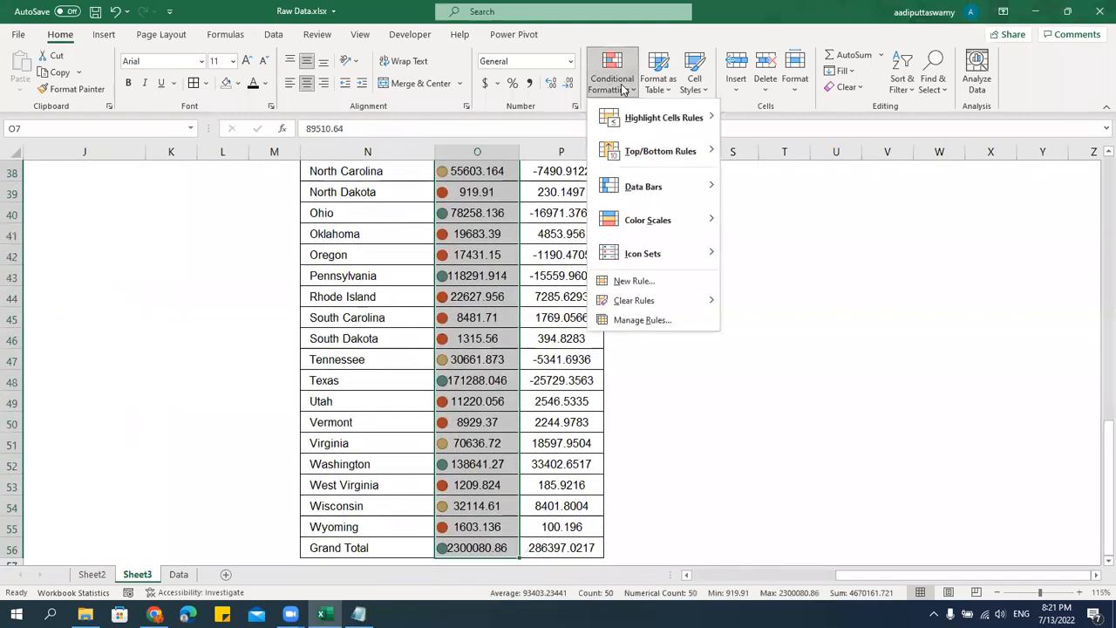
{"action": "left_click", "coordinate": [656, 321]}
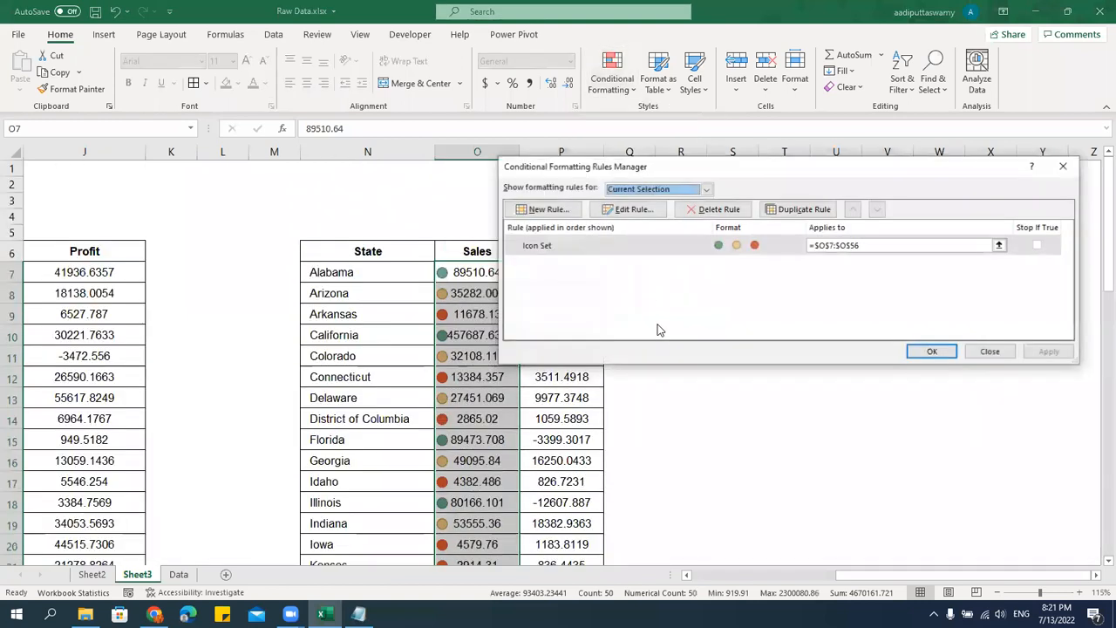
{"action": "left_click", "coordinate": [653, 244]}
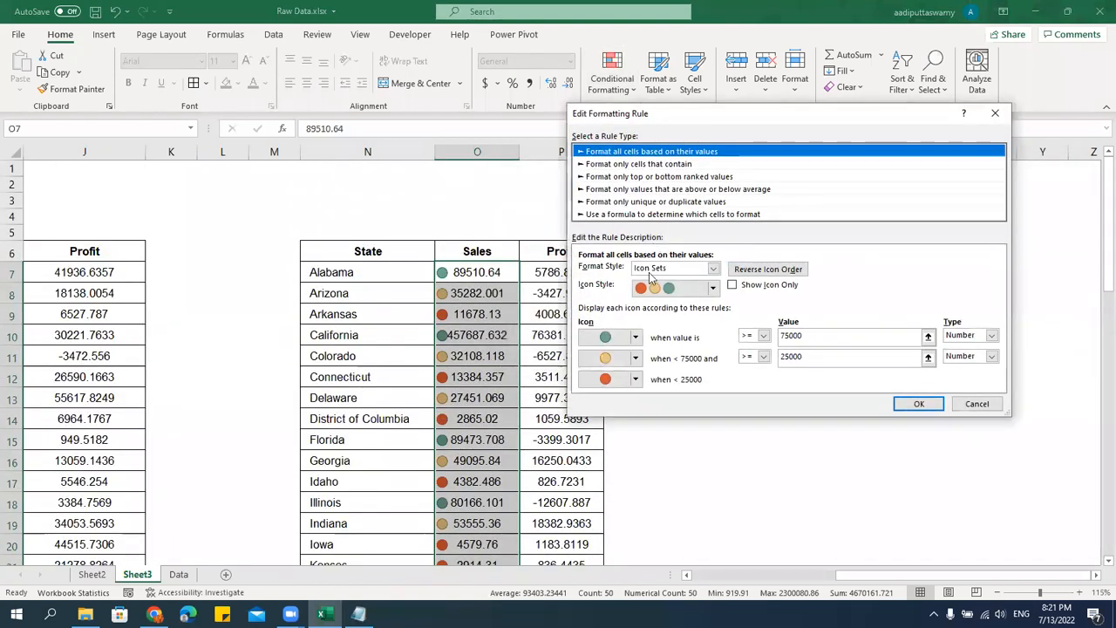
{"action": "left_click", "coordinate": [733, 286]}
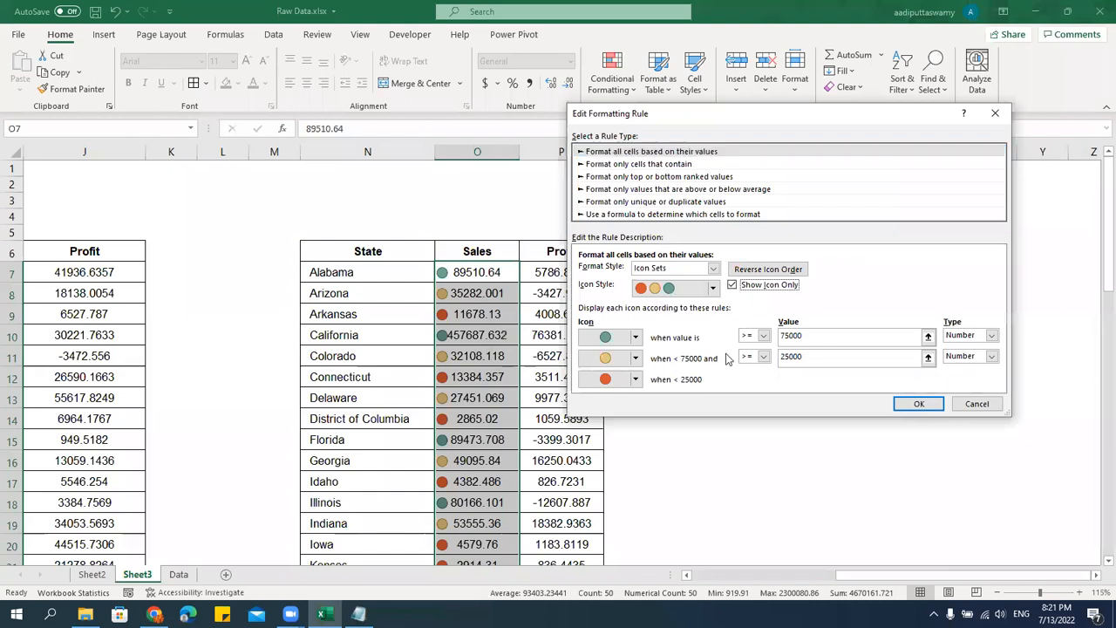
{"action": "left_click", "coordinate": [913, 414]}
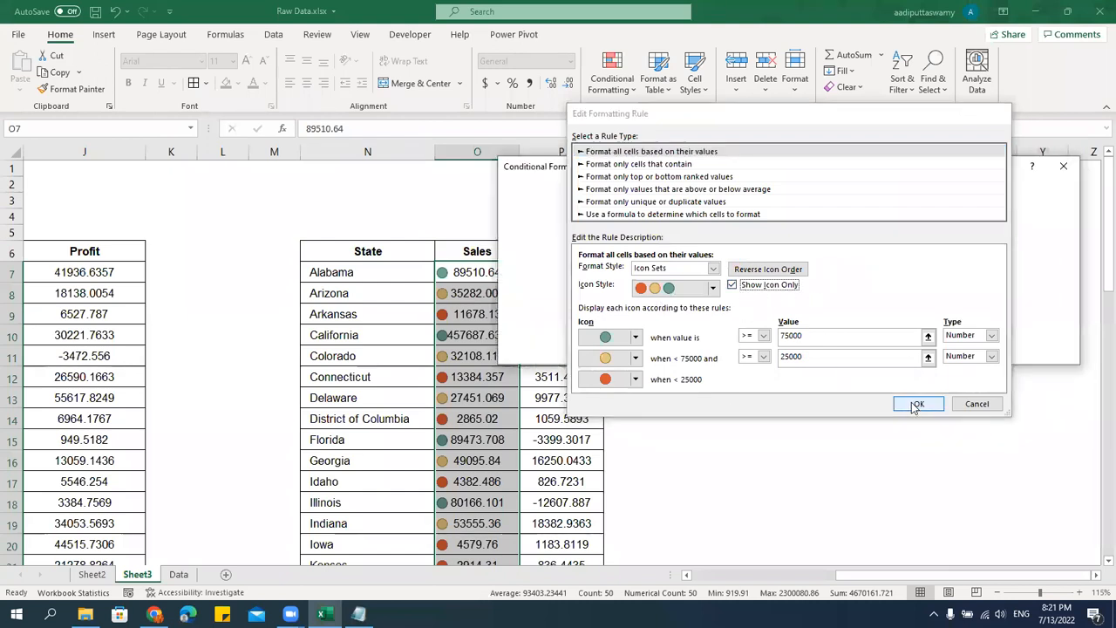
{"action": "left_click", "coordinate": [930, 354]}
{"action": "left_click", "coordinate": [846, 399]}
{"action": "scroll", "coordinate": [752, 458], "scroll_direction": "down", "scroll_amount": 8}
{"action": "scroll", "coordinate": [753, 458], "scroll_direction": "up", "scroll_amount": 8}
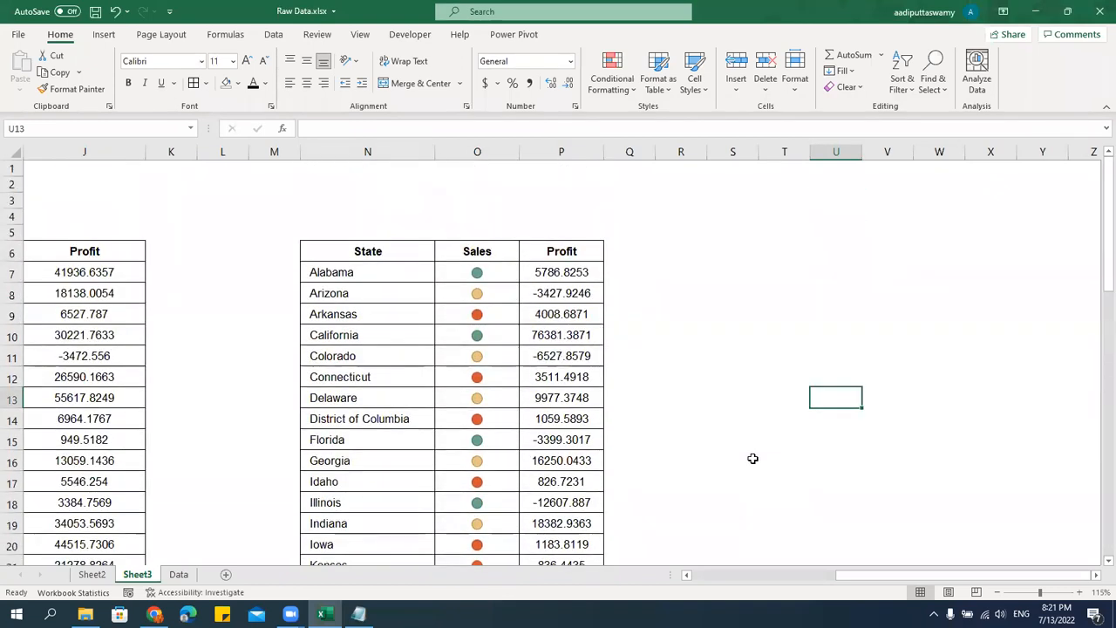
Examine the underlying values of the first few icon-only Sales cells and look down the state table's icons.
{"action": "left_click", "coordinate": [480, 312]}
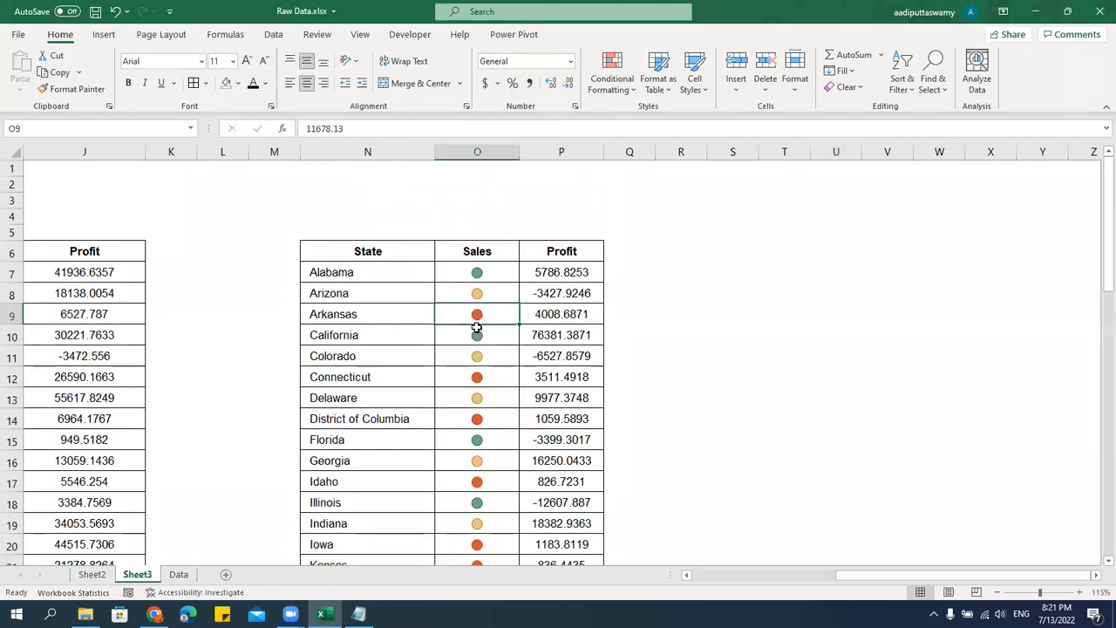
{"action": "key", "text": "Up"}
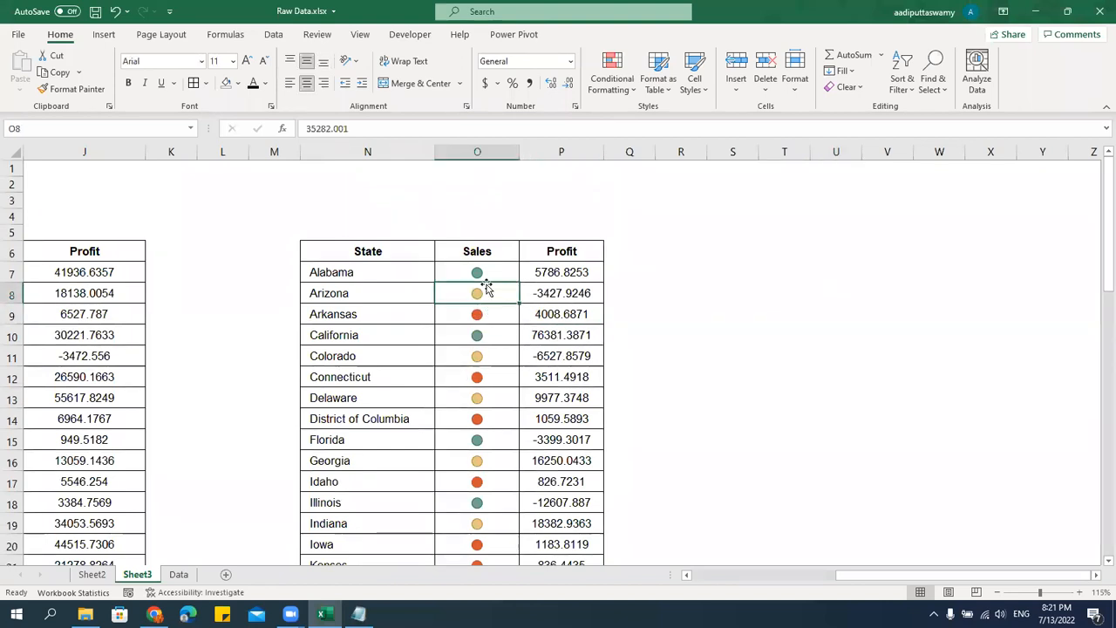
{"action": "key", "text": "Up"}
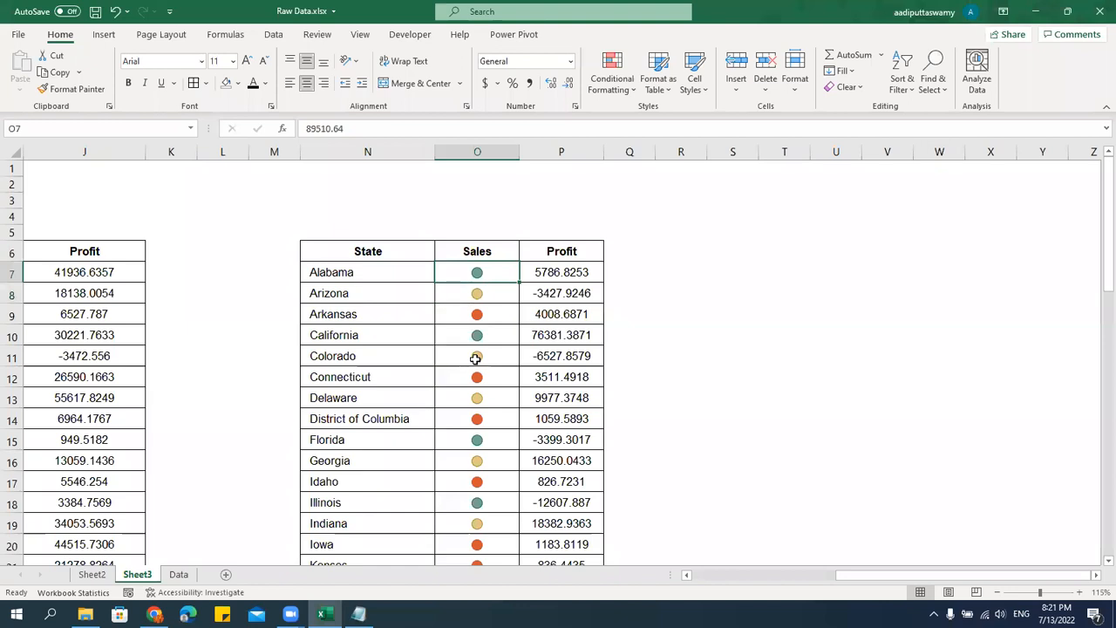
{"action": "scroll", "coordinate": [510, 431], "scroll_direction": "down", "scroll_amount": 12}
{"action": "scroll", "coordinate": [515, 448], "scroll_direction": "down", "scroll_amount": 4}
{"action": "scroll", "coordinate": [516, 447], "scroll_direction": "up", "scroll_amount": 16}
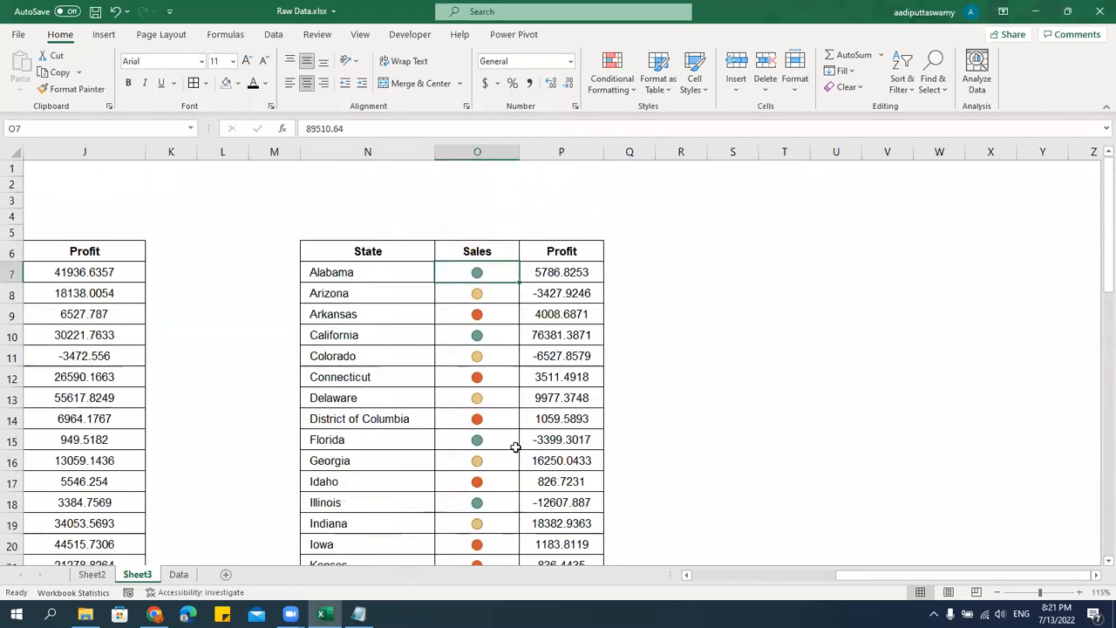
{"action": "key", "text": "Down"}
{"action": "key", "text": "Down"}
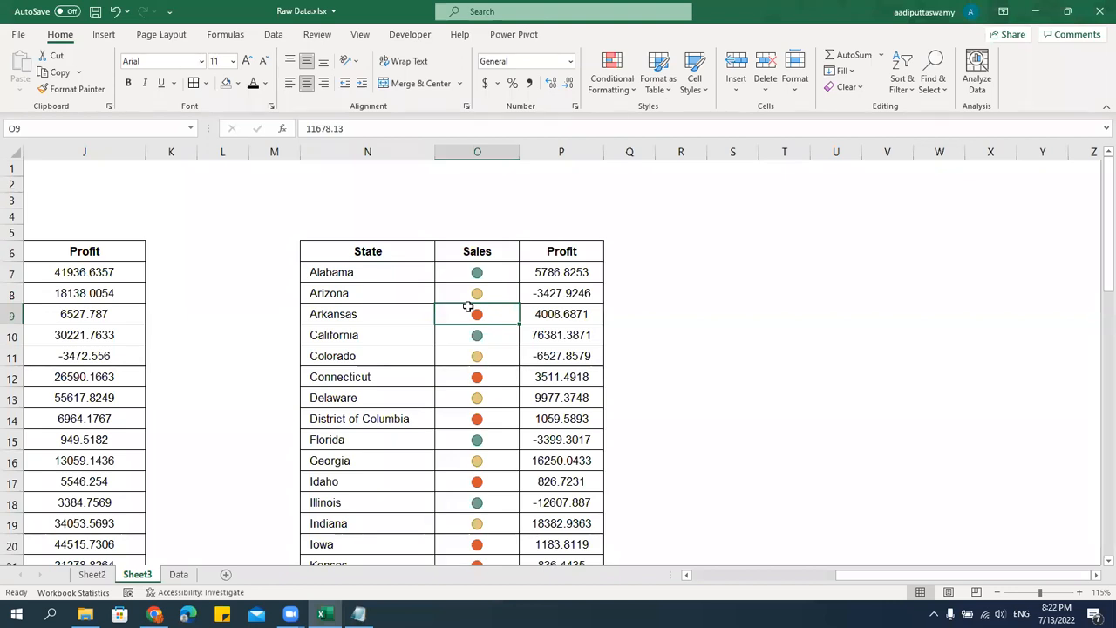
Switch to Notepad to review the Session 03 Sort and Filter notes, and return to the Excel workbook.
{"action": "left_click", "coordinate": [358, 614]}
{"action": "scroll", "coordinate": [262, 228], "scroll_direction": "up", "scroll_amount": 8}
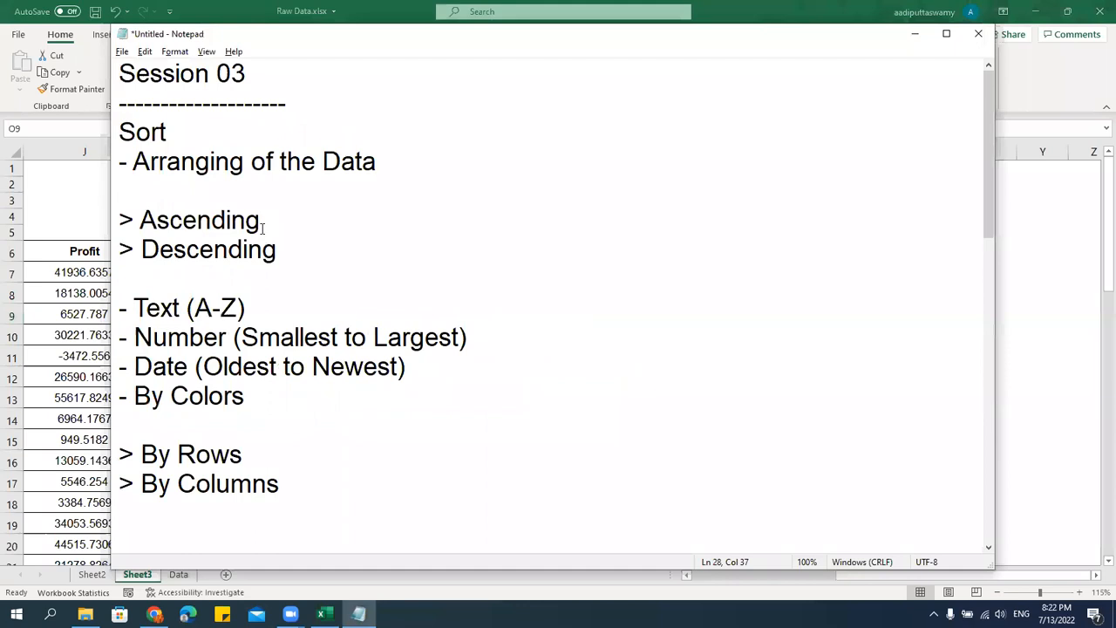
{"action": "scroll", "coordinate": [262, 357], "scroll_direction": "down", "scroll_amount": 3}
{"action": "left_click", "coordinate": [186, 314]}
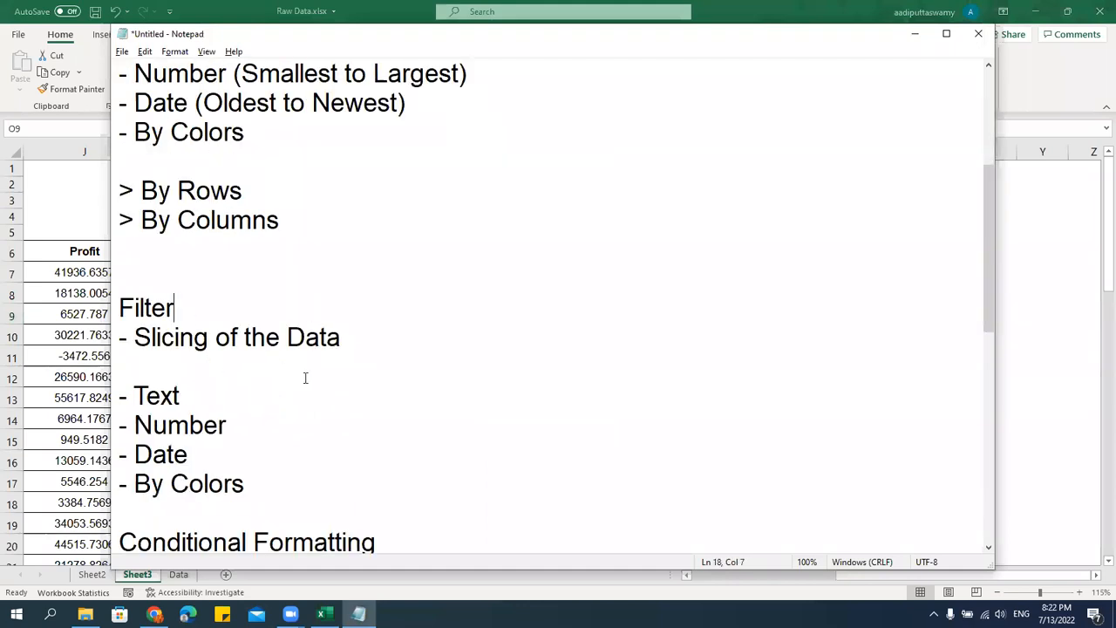
{"action": "key", "text": "alt+Tab"}
{"action": "left_click", "coordinate": [478, 380]}
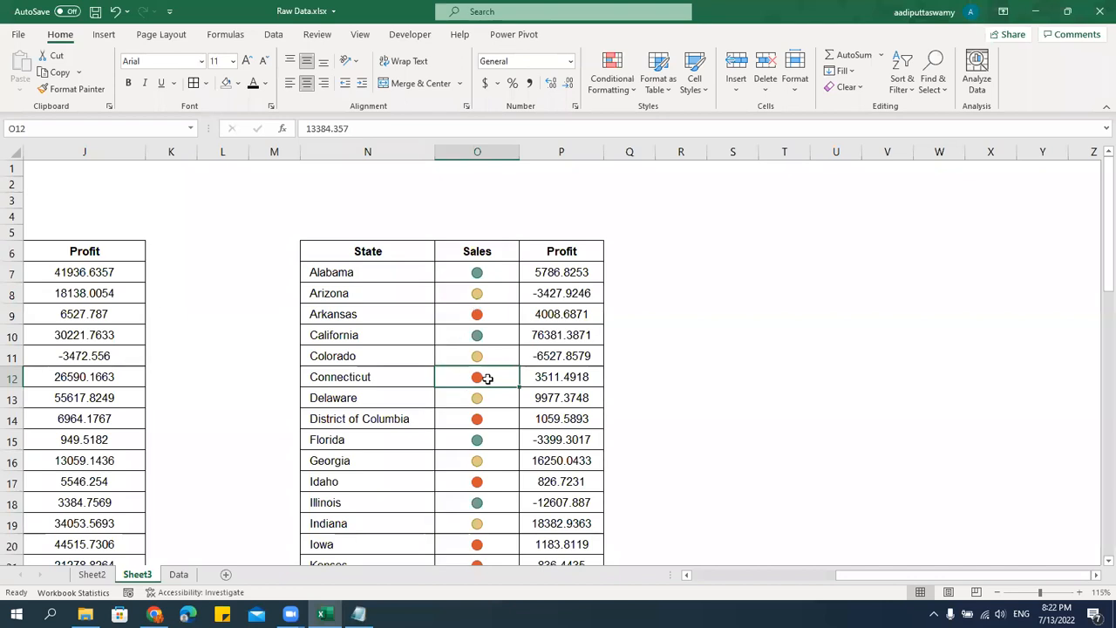
{"action": "left_click_drag", "start_coordinate": [366, 252], "coordinate": [571, 252]}
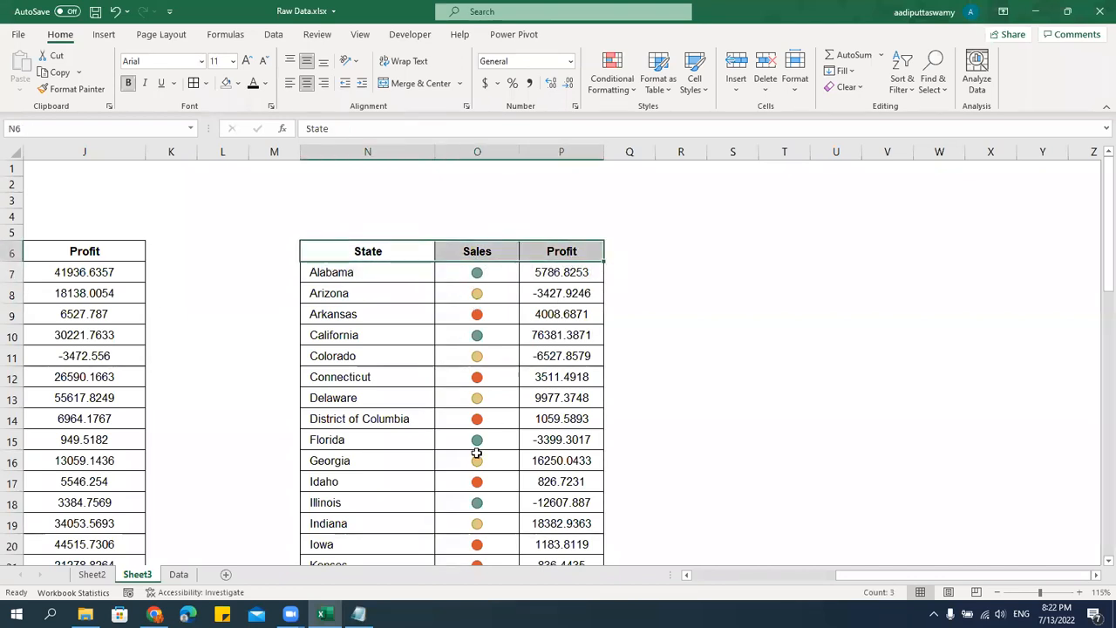
{"action": "key", "text": "Down"}
{"action": "key", "text": "Right"}
{"action": "key", "text": "Right"}
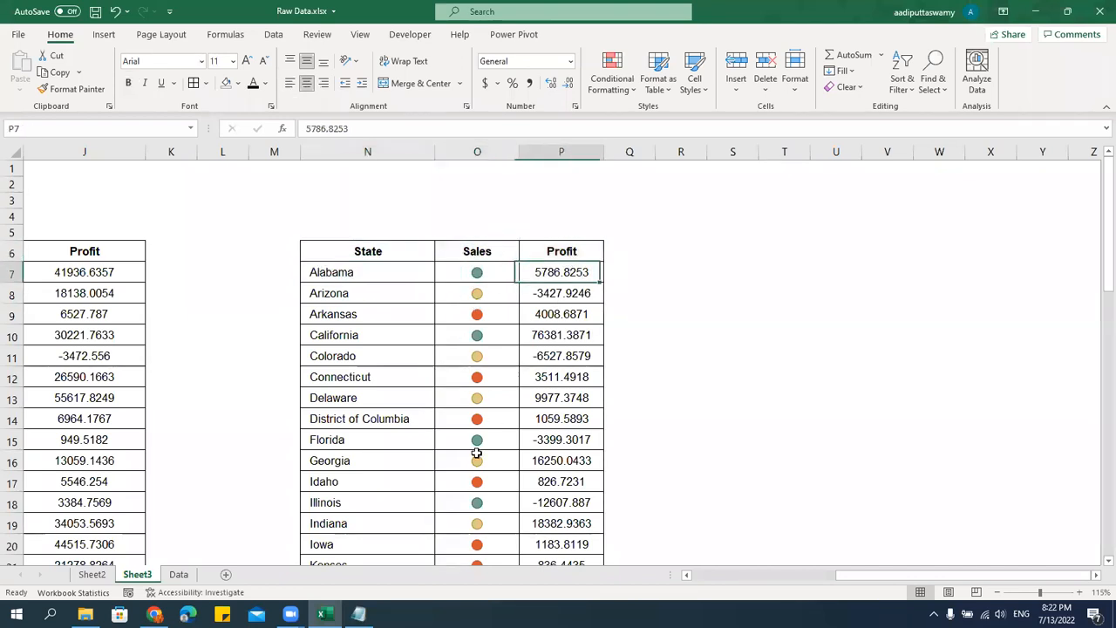
{"action": "key", "text": "ctrl+shift+Down"}
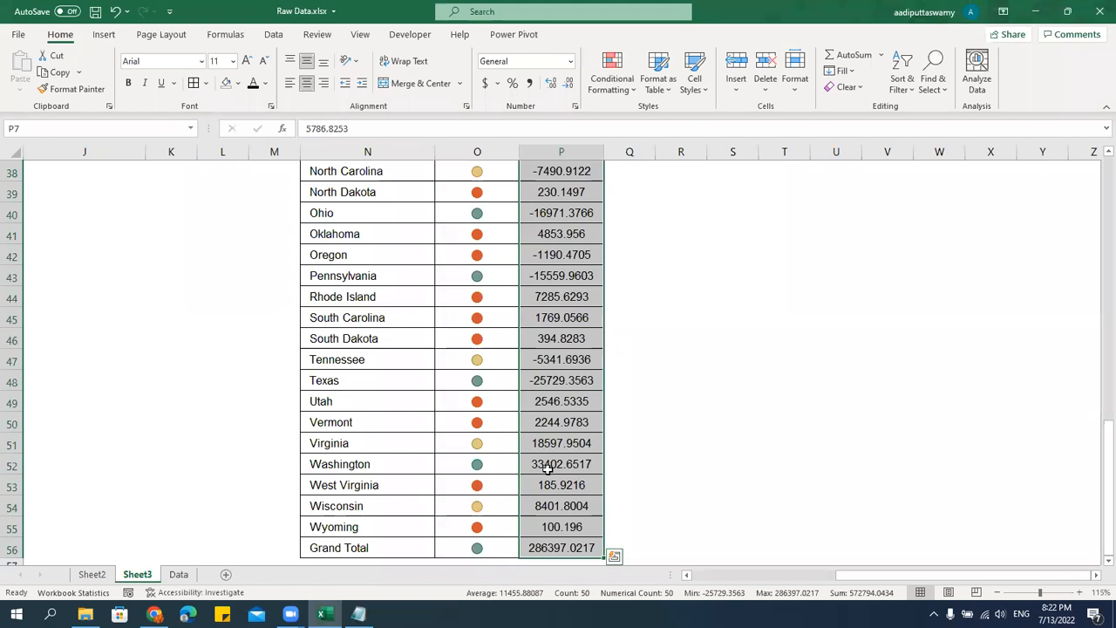
{"action": "scroll", "coordinate": [548, 468], "scroll_direction": "up", "scroll_amount": 11}
Start a custom sort of the whole state table, headers included, placing the green Sales conditional formatting icon on top.
{"action": "key", "text": "Up"}
{"action": "key", "text": "Left"}
{"action": "key", "text": "Left"}
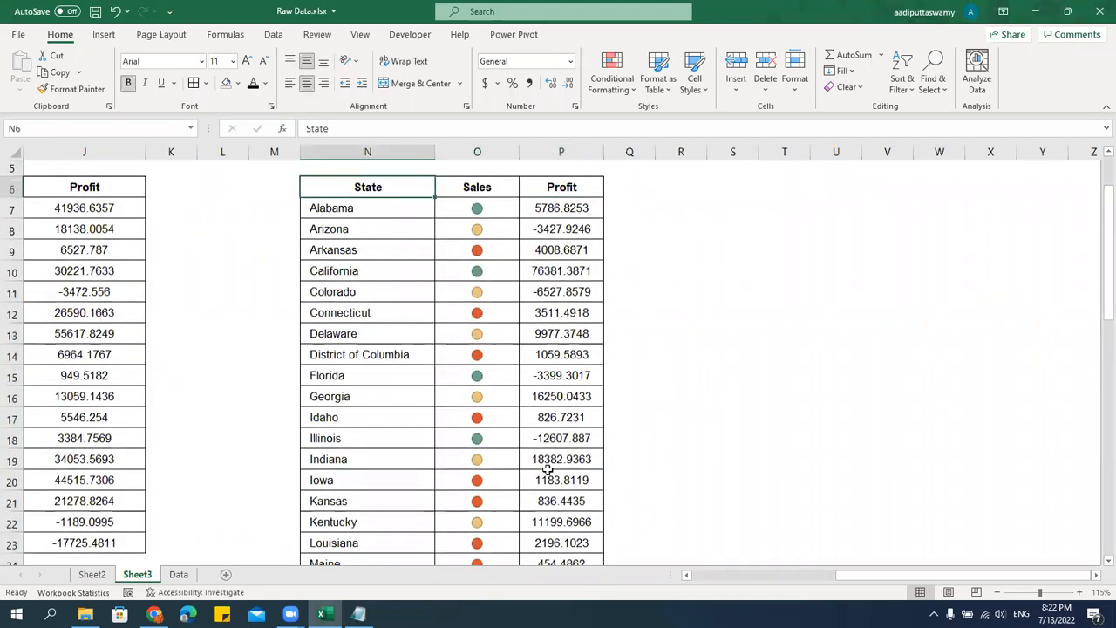
{"action": "key", "text": "shift+Right"}
{"action": "key", "text": "shift+Right"}
{"action": "key", "text": "ctrl+shift+Down"}
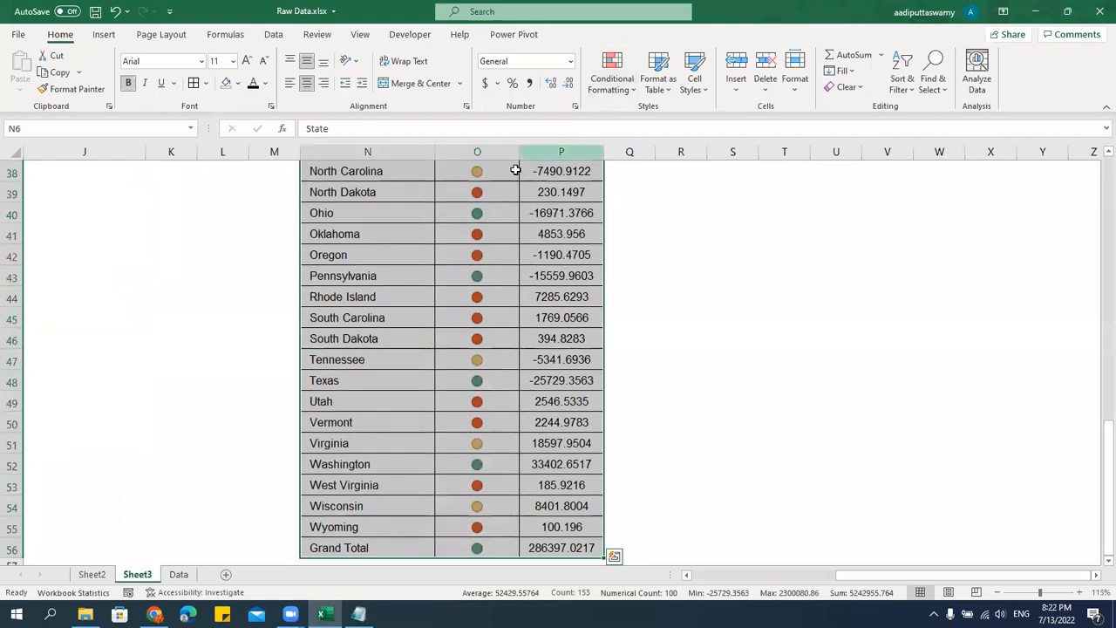
{"action": "left_click", "coordinate": [263, 36]}
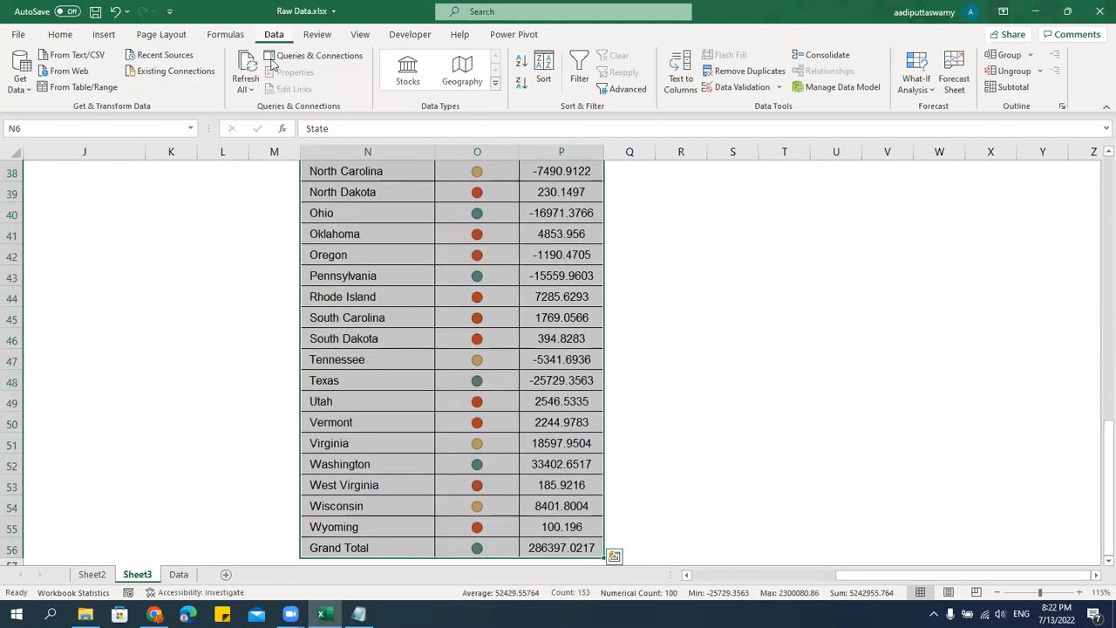
{"action": "left_click", "coordinate": [544, 70]}
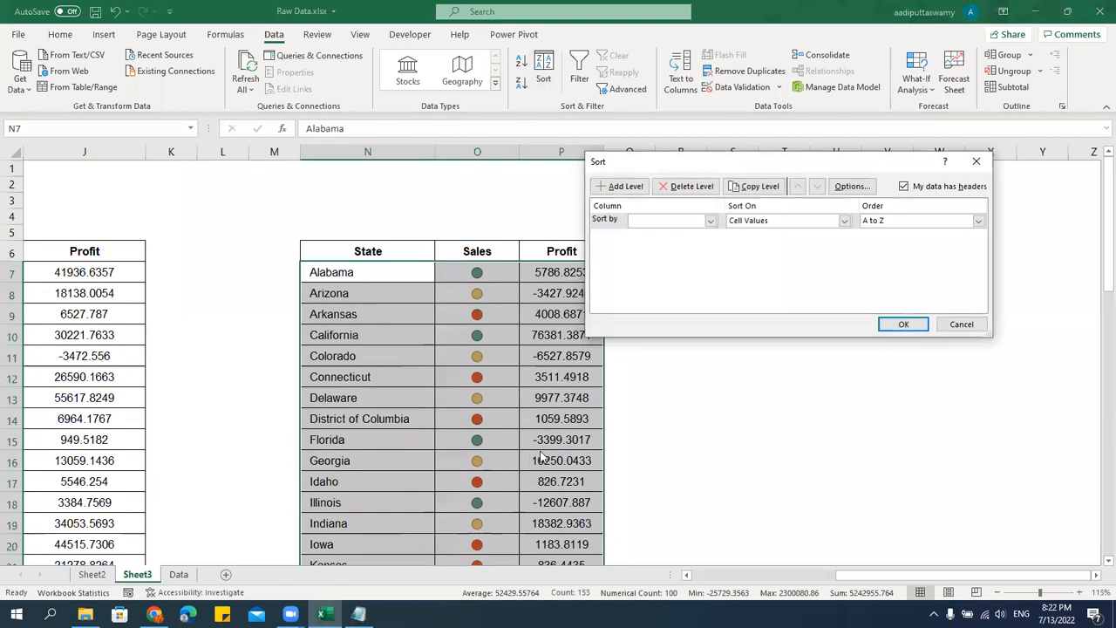
{"action": "left_click_drag", "start_coordinate": [707, 165], "coordinate": [759, 210]}
{"action": "left_click", "coordinate": [732, 265]}
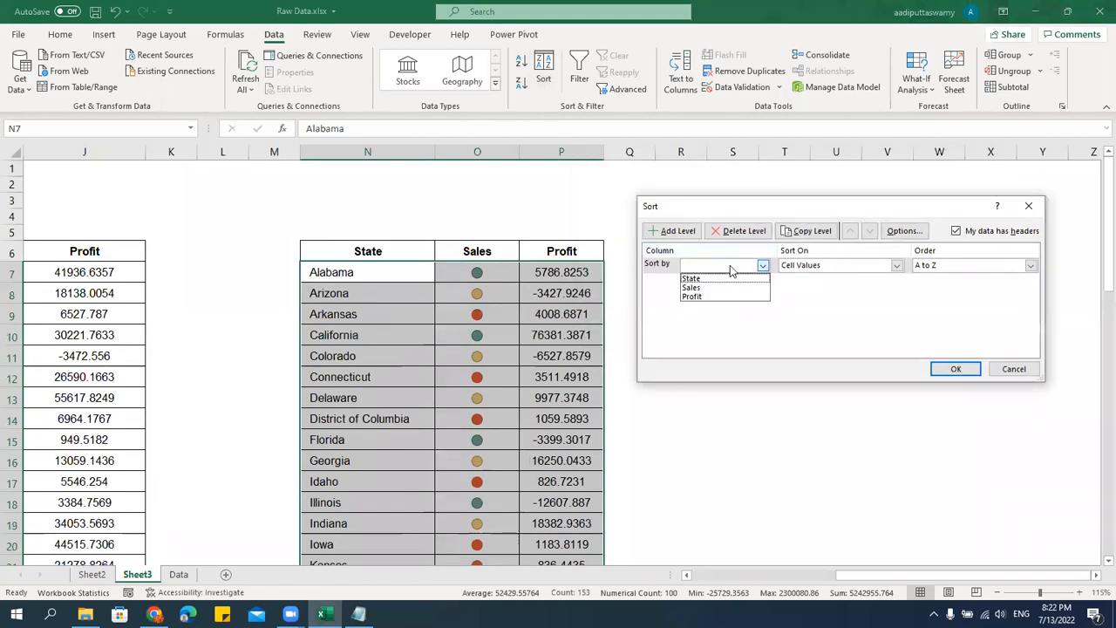
{"action": "left_click", "coordinate": [719, 292]}
{"action": "left_click", "coordinate": [837, 266]}
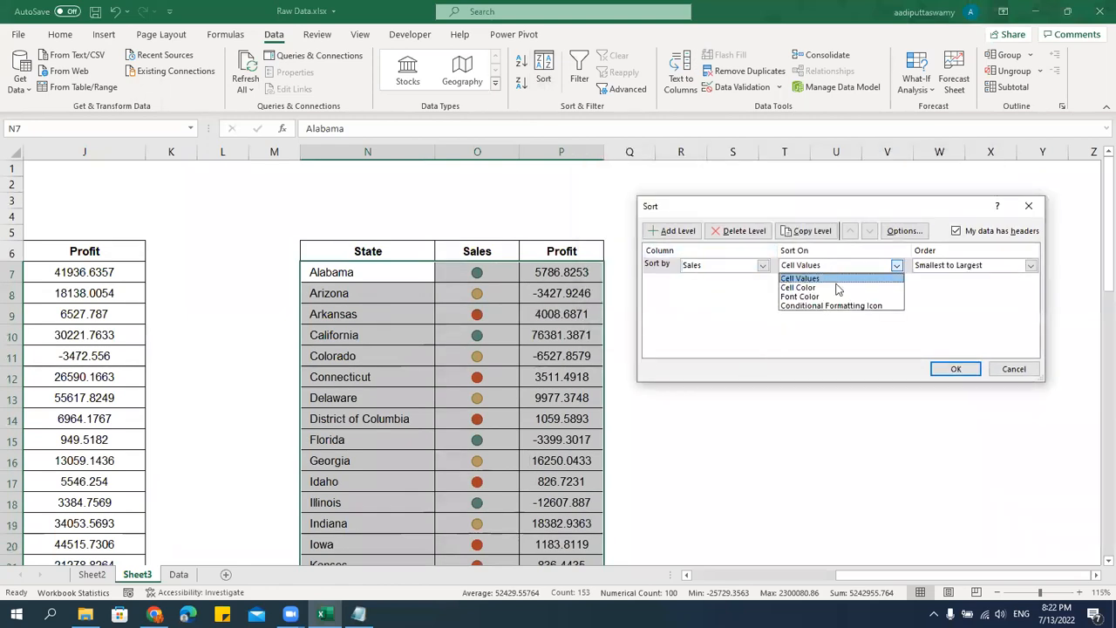
{"action": "left_click", "coordinate": [839, 306]}
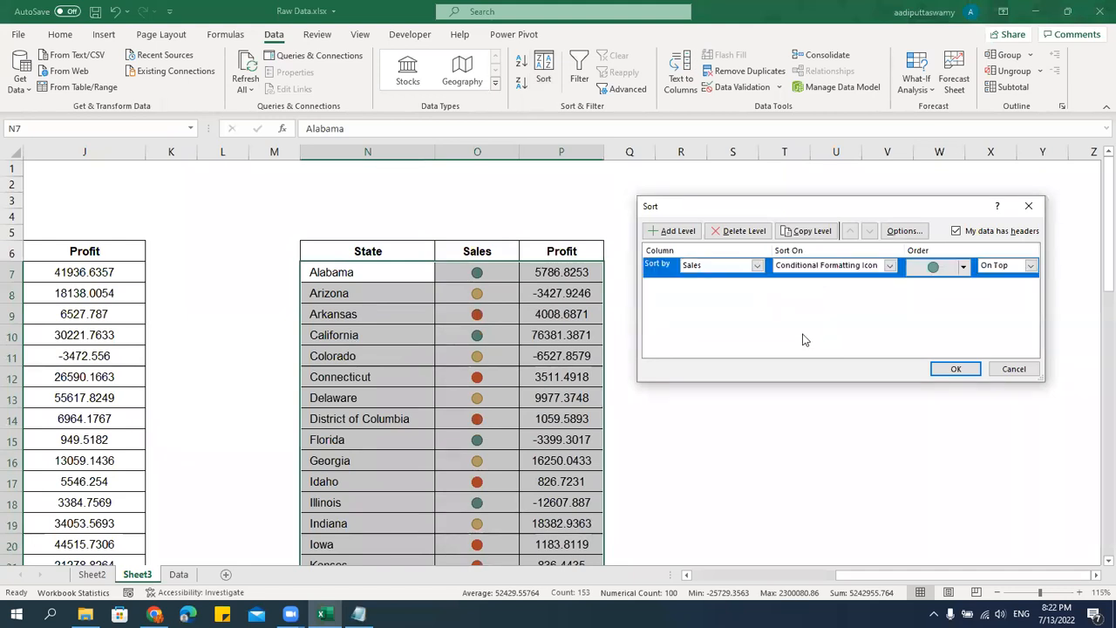
{"action": "left_click", "coordinate": [937, 266]}
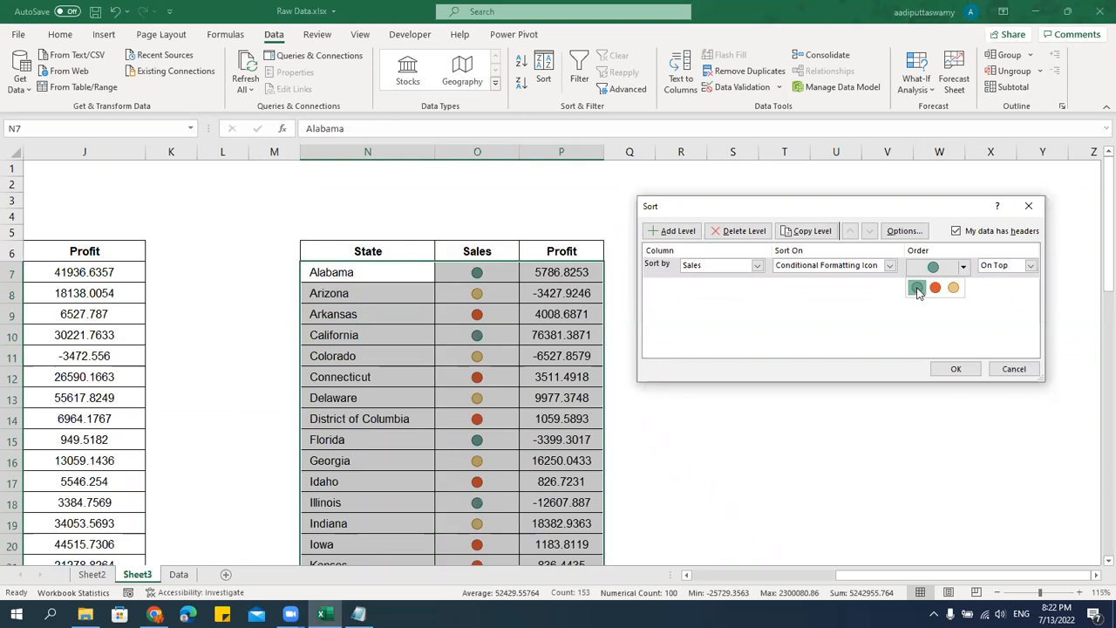
{"action": "left_click", "coordinate": [917, 289]}
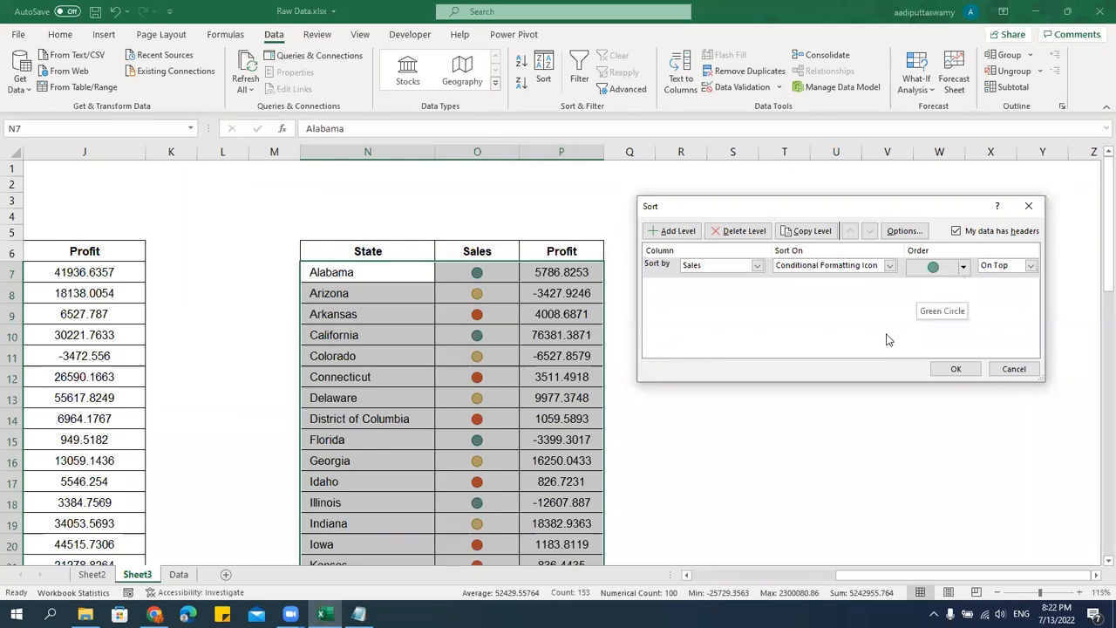
Copy the sort level for the yellow icon and again for the red icon, both on top, apply the sort and review the order.
{"action": "left_click", "coordinate": [822, 232]}
{"action": "left_click", "coordinate": [959, 288]}
{"action": "left_click", "coordinate": [952, 309]}
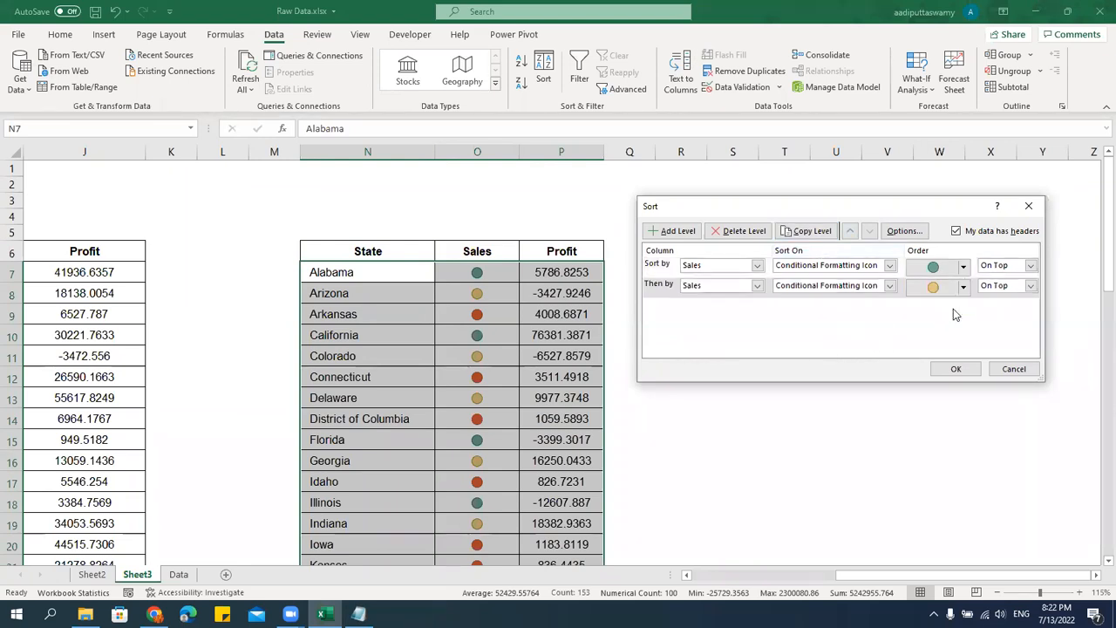
{"action": "left_click", "coordinate": [810, 231]}
{"action": "left_click", "coordinate": [962, 307]}
{"action": "left_click", "coordinate": [935, 328]}
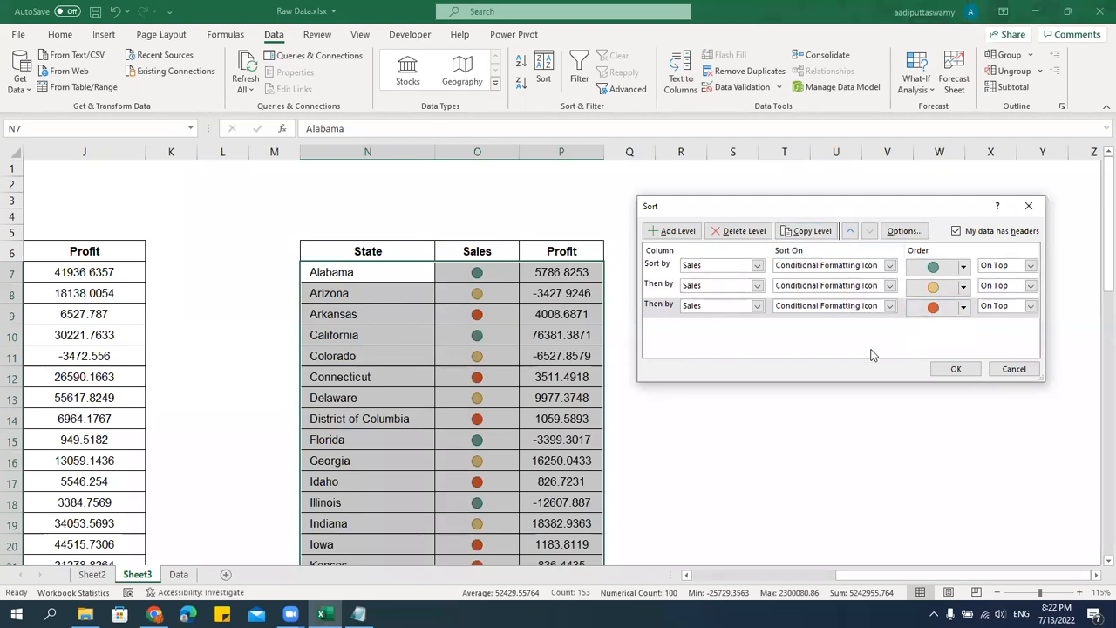
{"action": "left_click", "coordinate": [955, 369]}
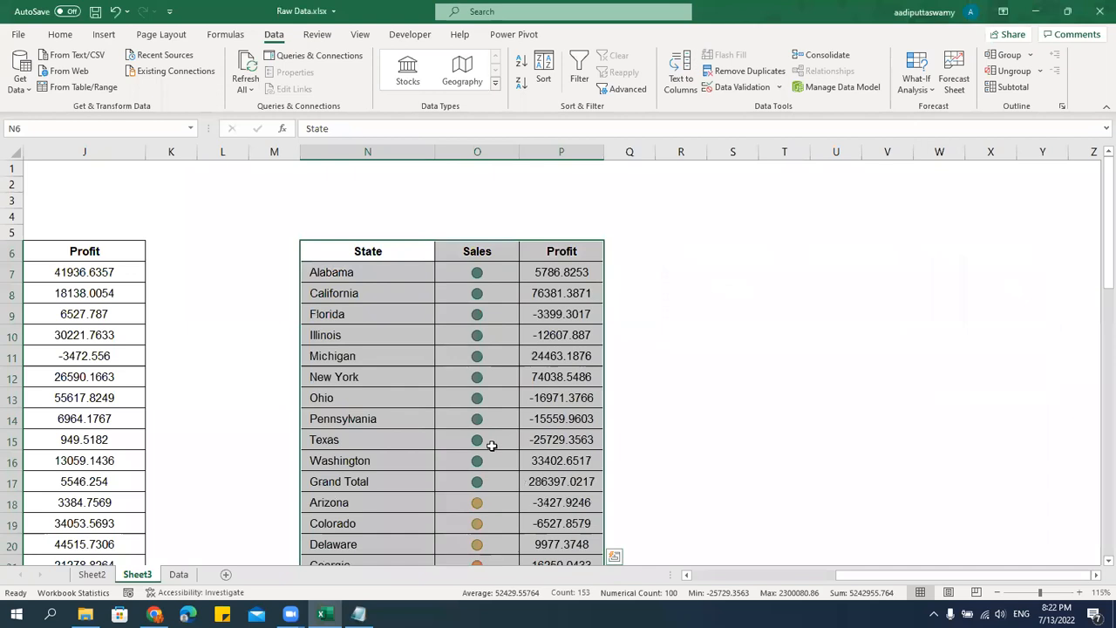
{"action": "left_click_drag", "start_coordinate": [503, 277], "coordinate": [512, 478]}
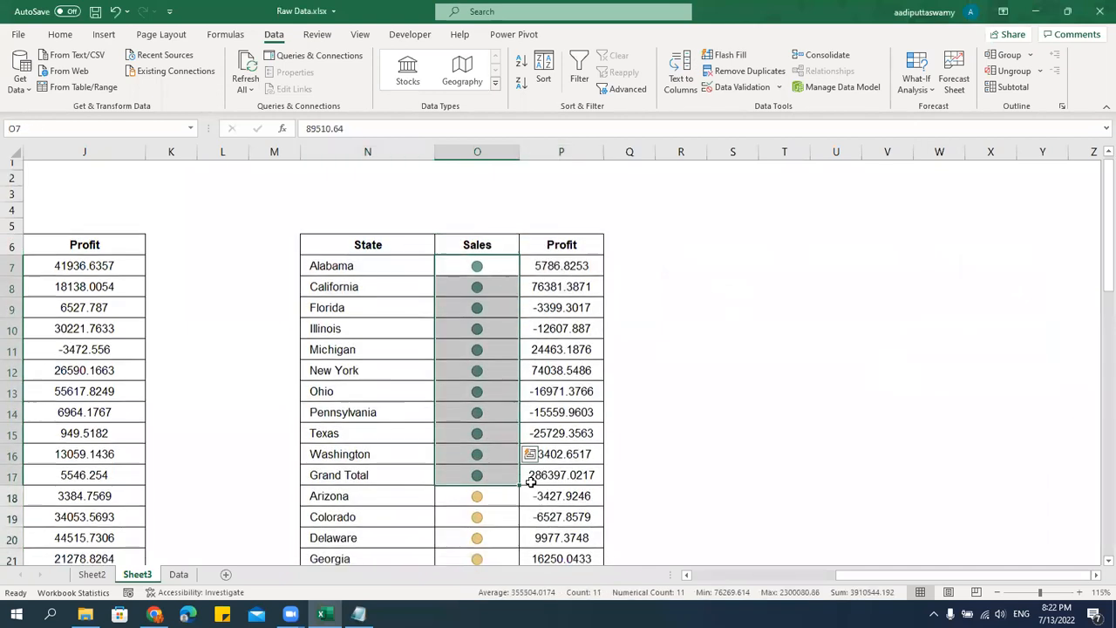
{"action": "scroll", "coordinate": [531, 482], "scroll_direction": "down", "scroll_amount": 6}
{"action": "scroll", "coordinate": [531, 482], "scroll_direction": "down", "scroll_amount": 9}
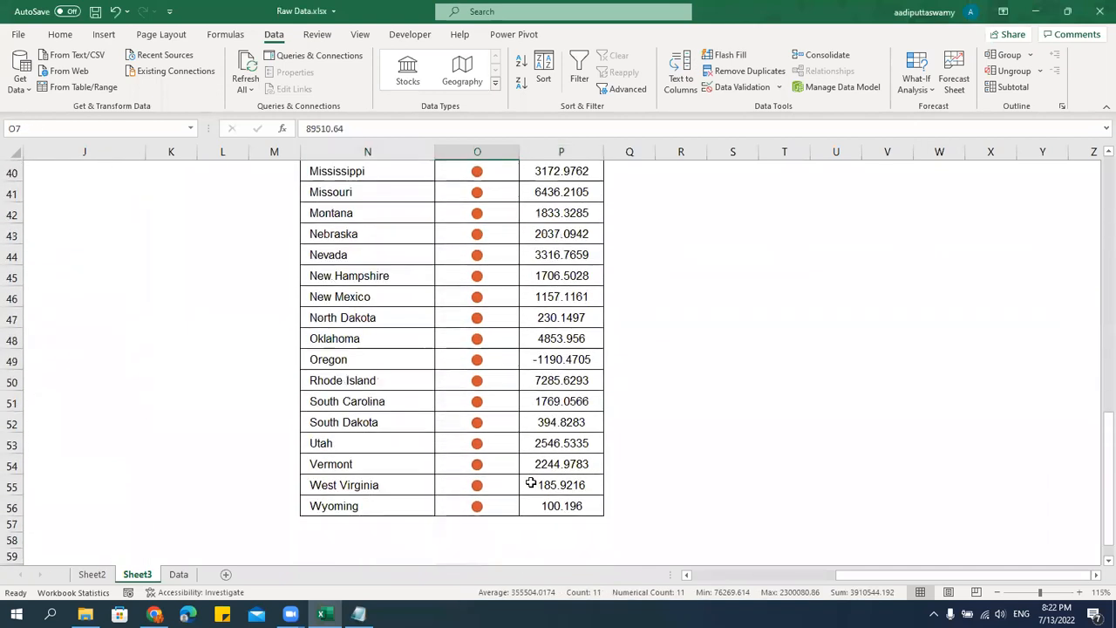
{"action": "scroll", "coordinate": [531, 482], "scroll_direction": "up", "scroll_amount": 14}
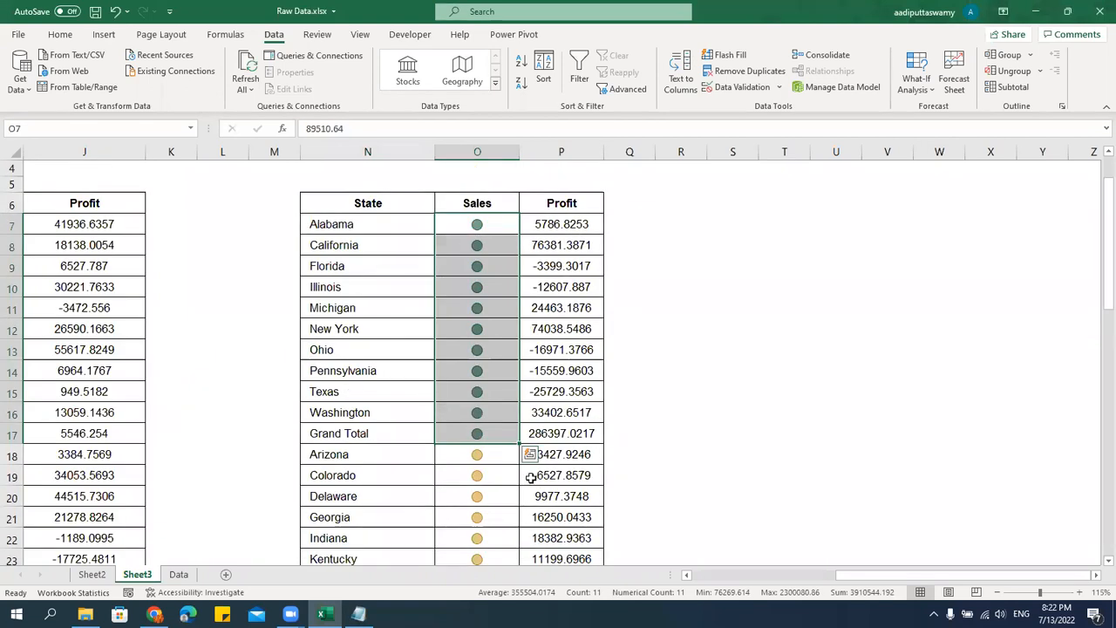
Select the whole state table from its State, Sales and Profit headers to the last row and turn on filtering.
{"action": "left_click", "coordinate": [491, 287]}
{"action": "left_click_drag", "start_coordinate": [381, 209], "coordinate": [534, 247]}
{"action": "key", "text": "ctrl+shift+Down"}
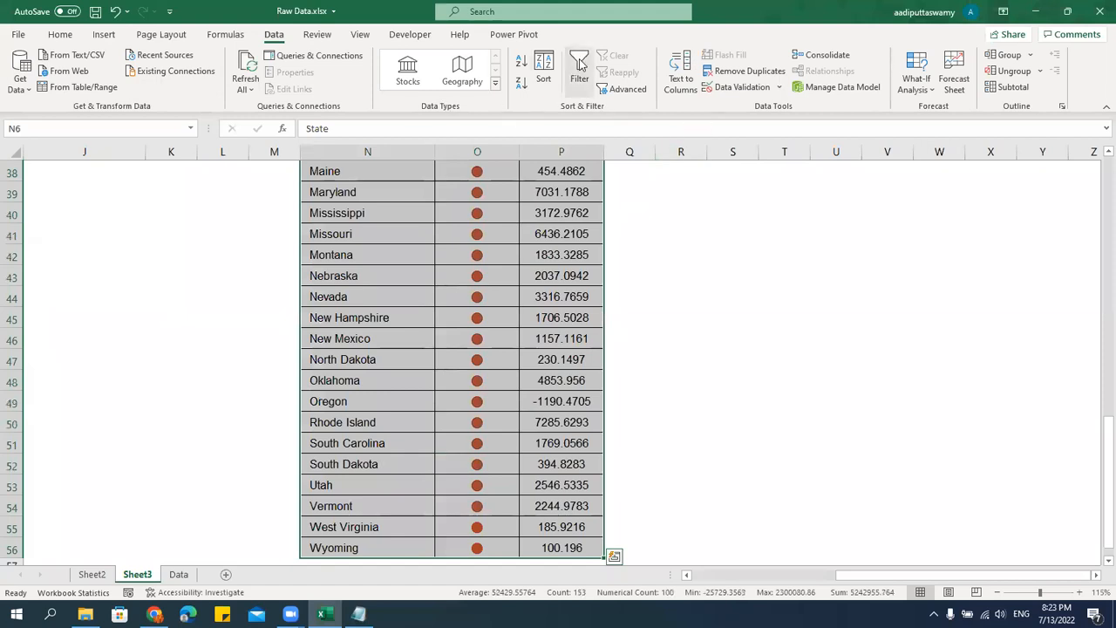
{"action": "left_click", "coordinate": [580, 66]}
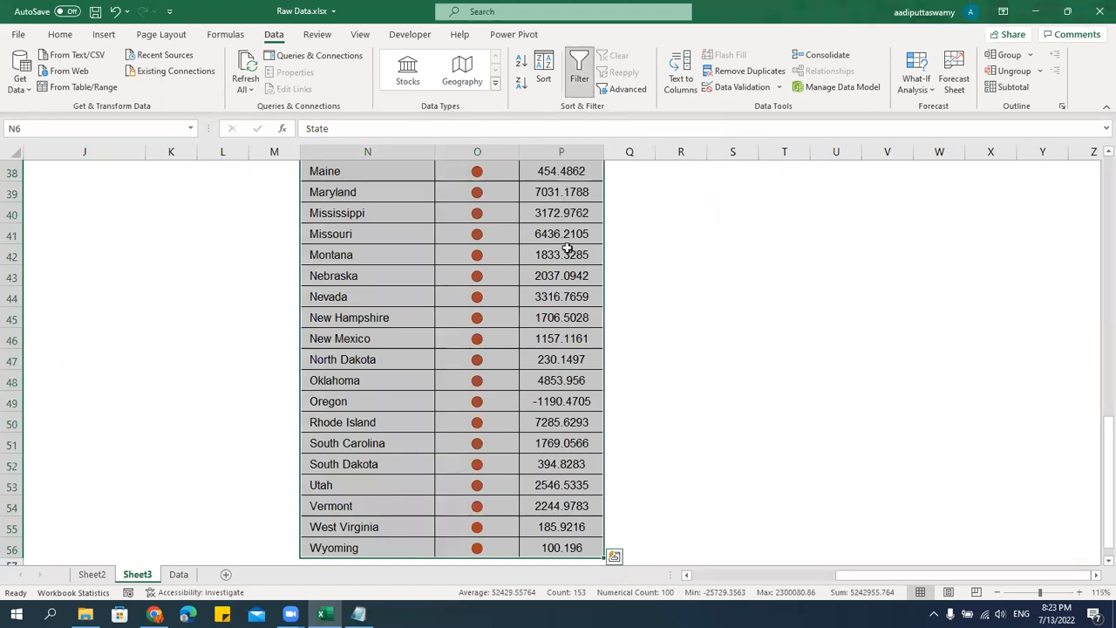
Filter the state table's Sales column by the yellow cell icon and review the remaining rows.
{"action": "scroll", "coordinate": [568, 249], "scroll_direction": "up", "scroll_amount": 11}
{"action": "scroll", "coordinate": [568, 248], "scroll_direction": "up", "scroll_amount": 1}
{"action": "left_click", "coordinate": [512, 237]}
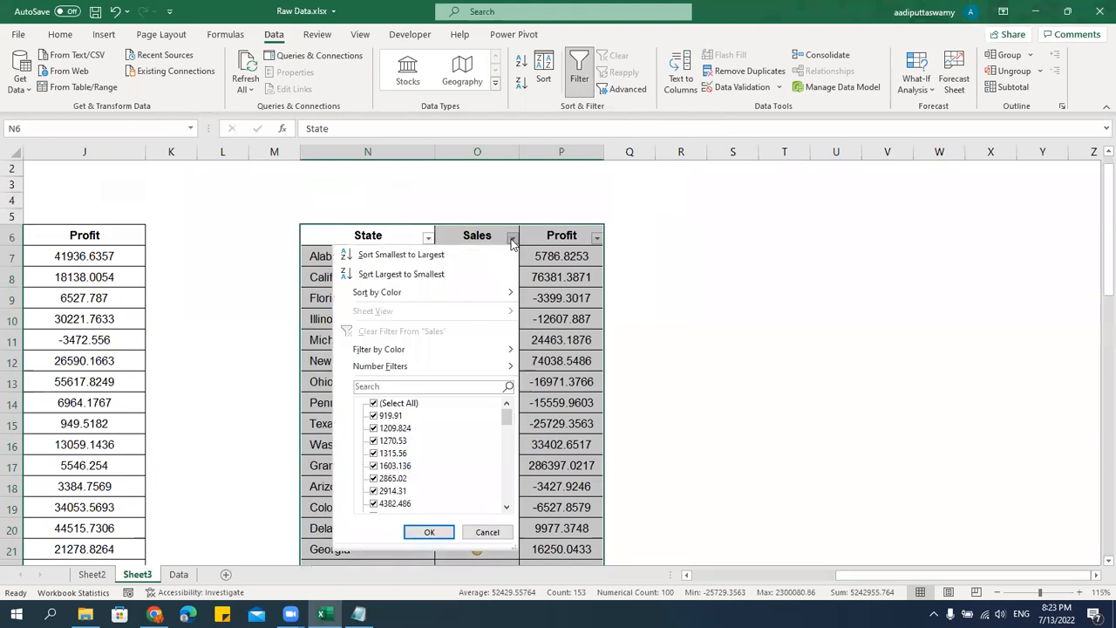
{"action": "mouse_move", "coordinate": [392, 349]}
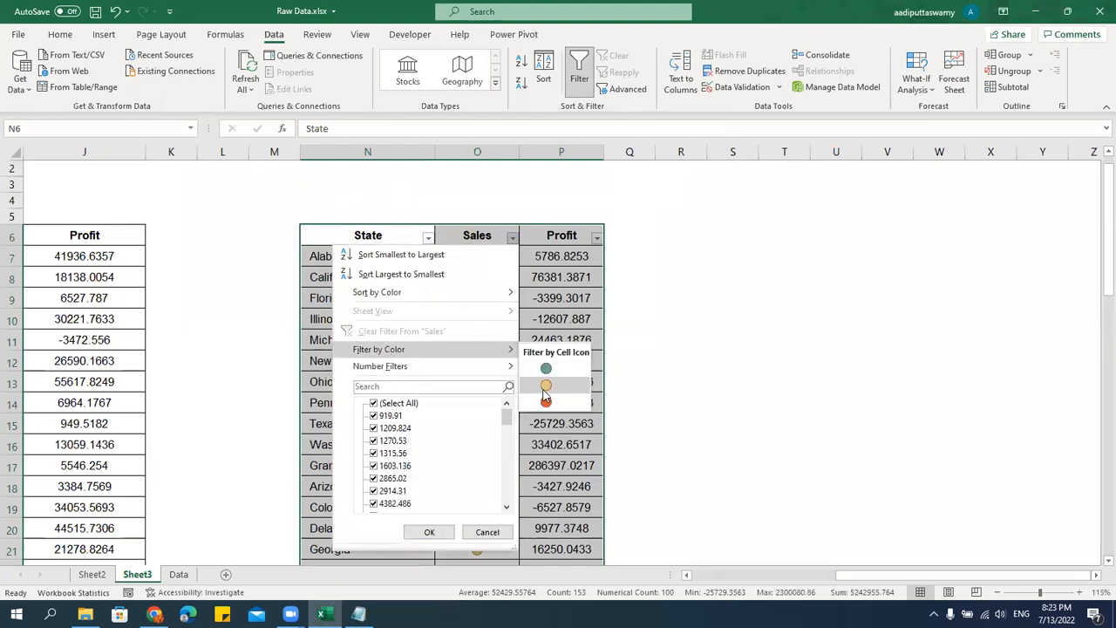
{"action": "left_click", "coordinate": [547, 387]}
{"action": "left_click_drag", "start_coordinate": [486, 257], "coordinate": [499, 516]}
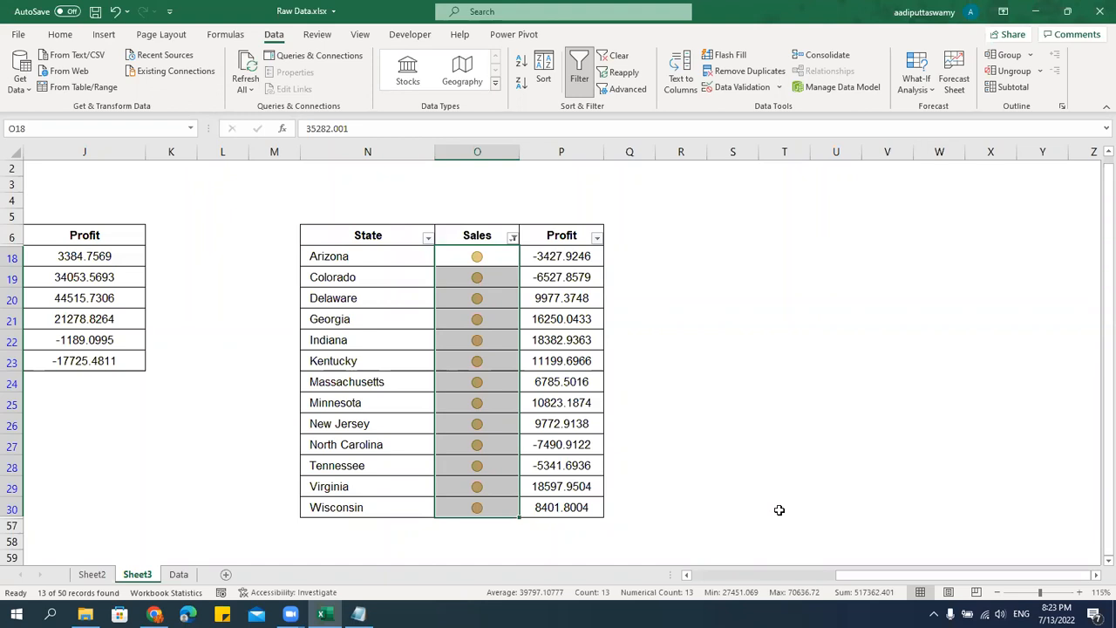
{"action": "left_click", "coordinate": [633, 405]}
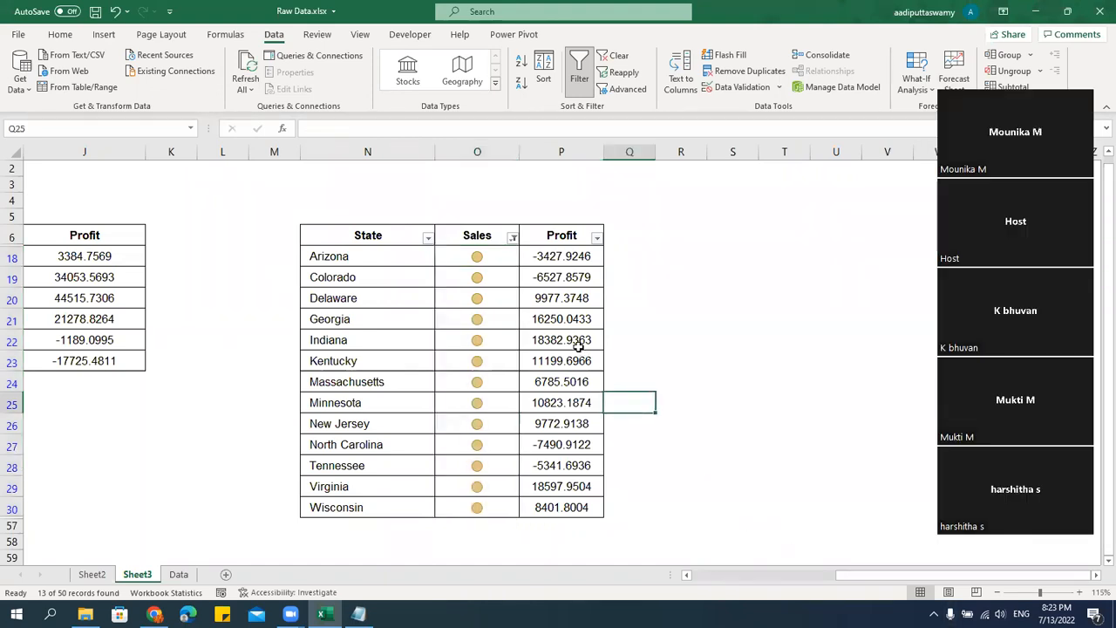
Save the workbook with the state table filtered by icon.
{"action": "left_click", "coordinate": [579, 345]}
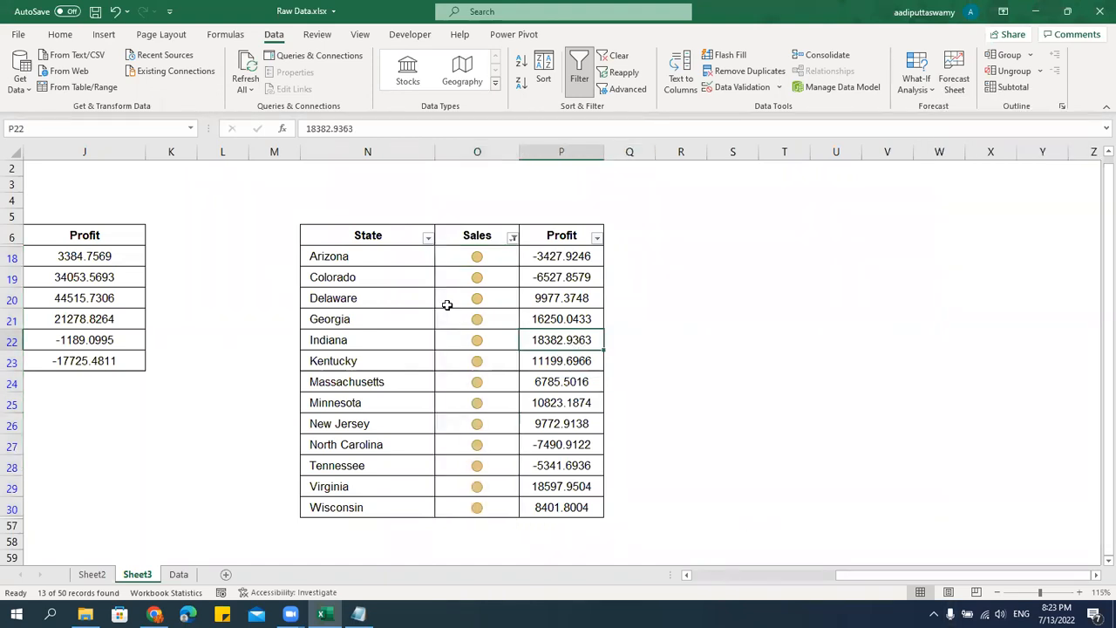
{"action": "left_click", "coordinate": [447, 305]}
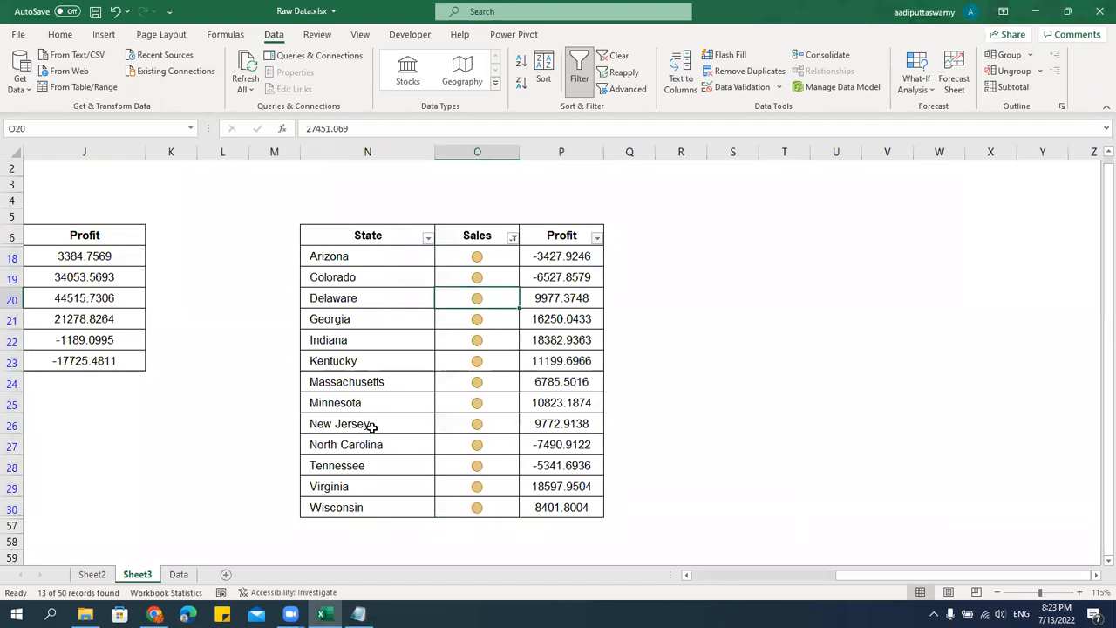
{"action": "key", "text": "ctrl+s"}
{"action": "left_click", "coordinate": [485, 380]}
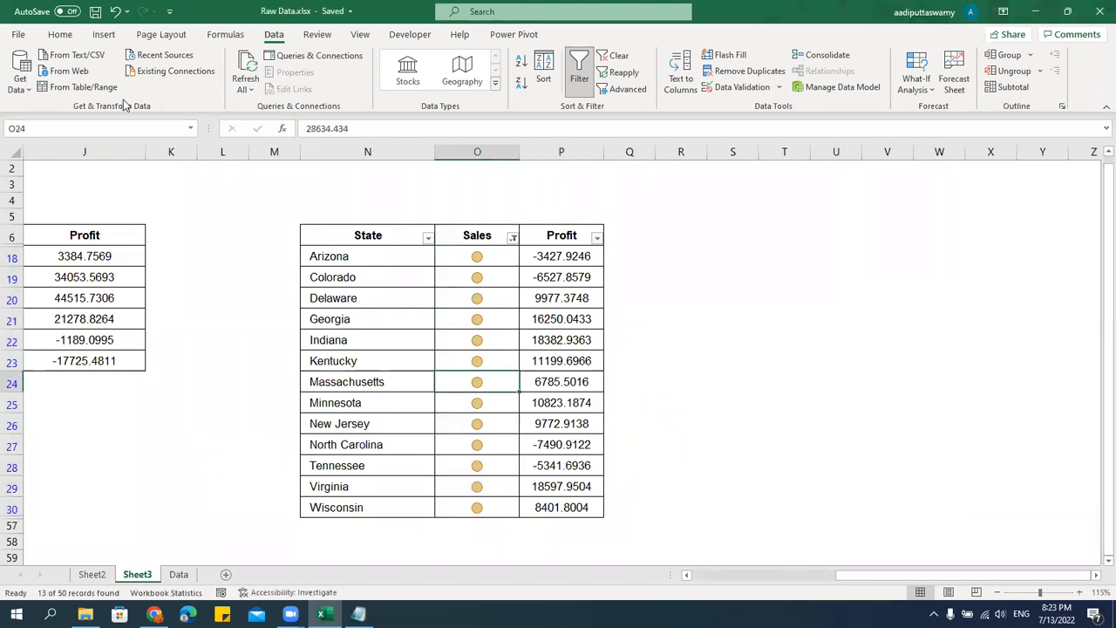
{"action": "left_click", "coordinate": [60, 34]}
{"action": "left_click", "coordinate": [612, 74]}
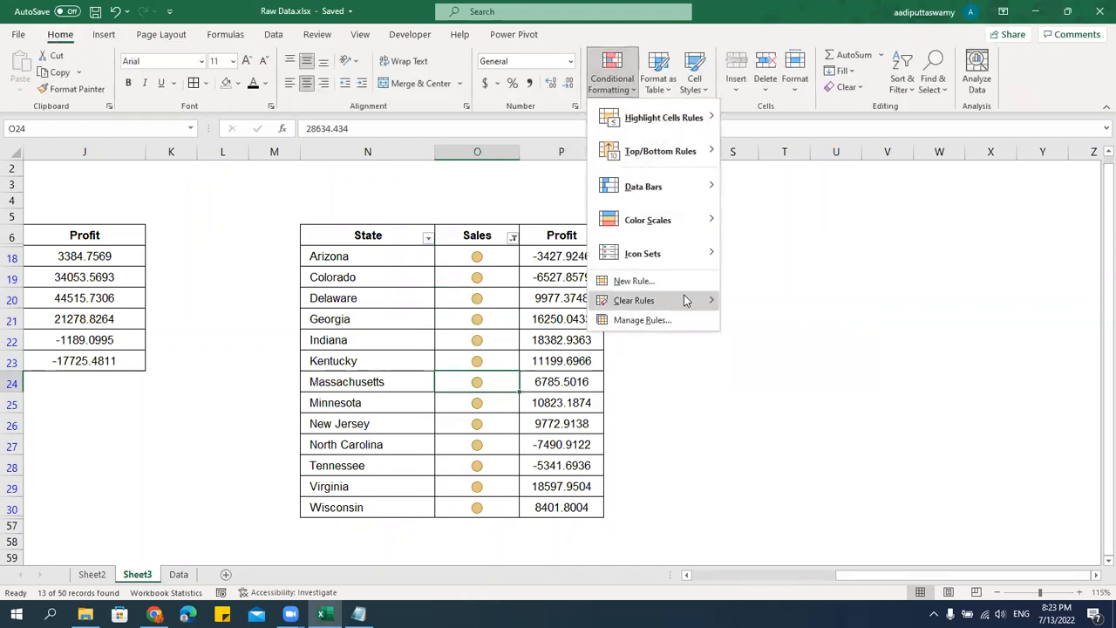
{"action": "left_click", "coordinate": [474, 310]}
{"action": "left_click", "coordinate": [478, 301]}
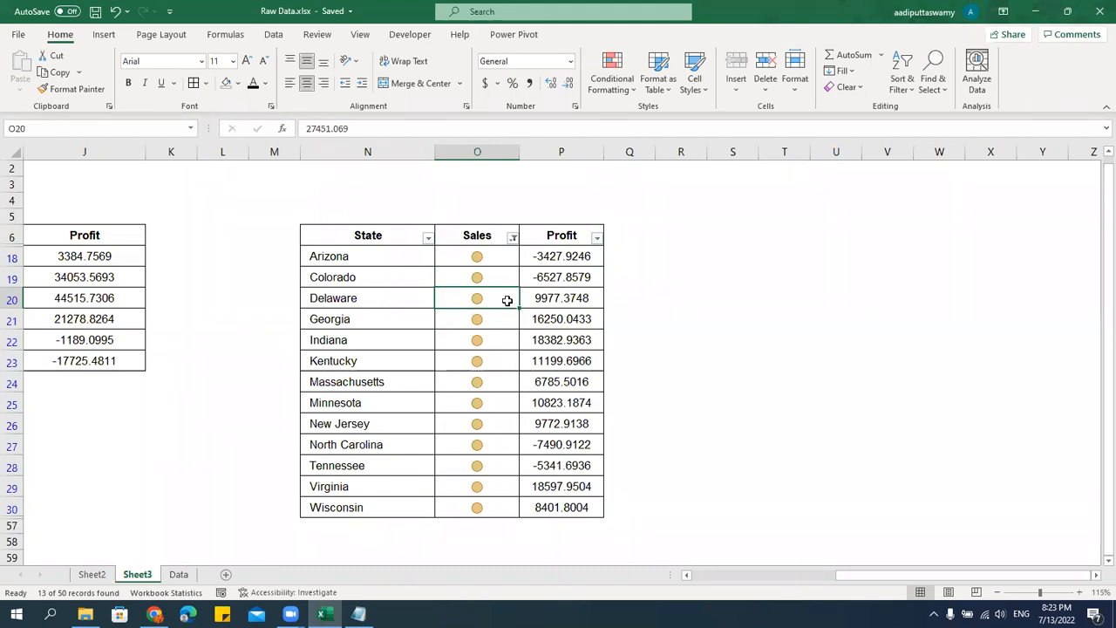
{"action": "mouse_move", "coordinate": [495, 250]}
{"action": "left_mouse_down"}
{"action": "mouse_move", "coordinate": [501, 524]}
{"action": "mouse_move", "coordinate": [503, 507]}
{"action": "left_mouse_up"}
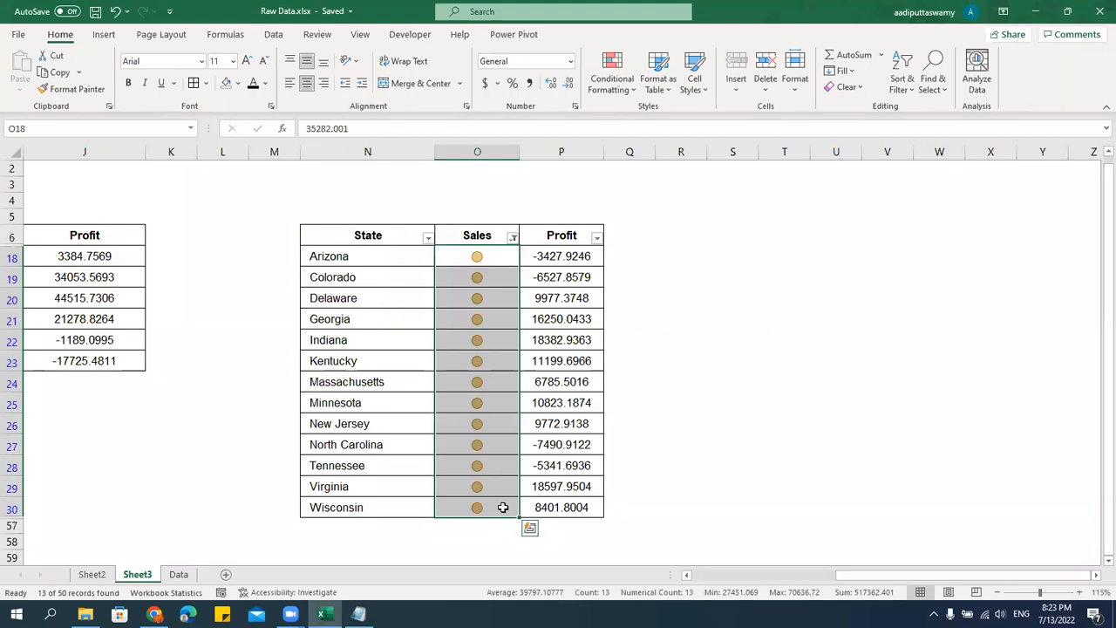
{"action": "left_click", "coordinate": [478, 393]}
{"action": "left_click", "coordinate": [434, 404]}
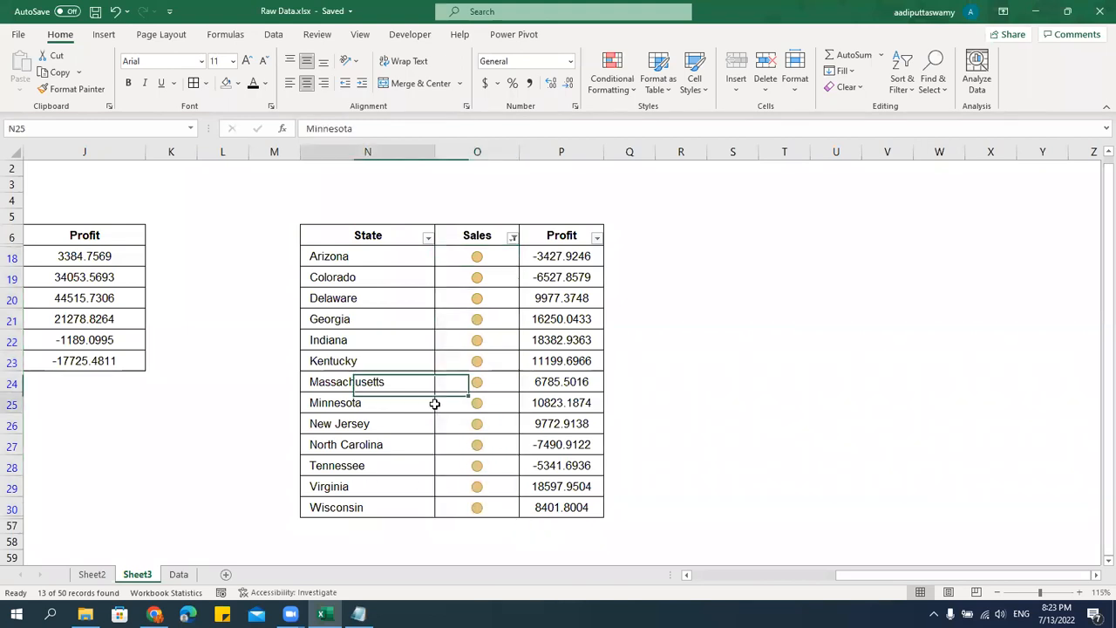
{"action": "left_click", "coordinate": [358, 614]}
{"action": "scroll", "coordinate": [403, 477], "scroll_direction": "down", "scroll_amount": 3}
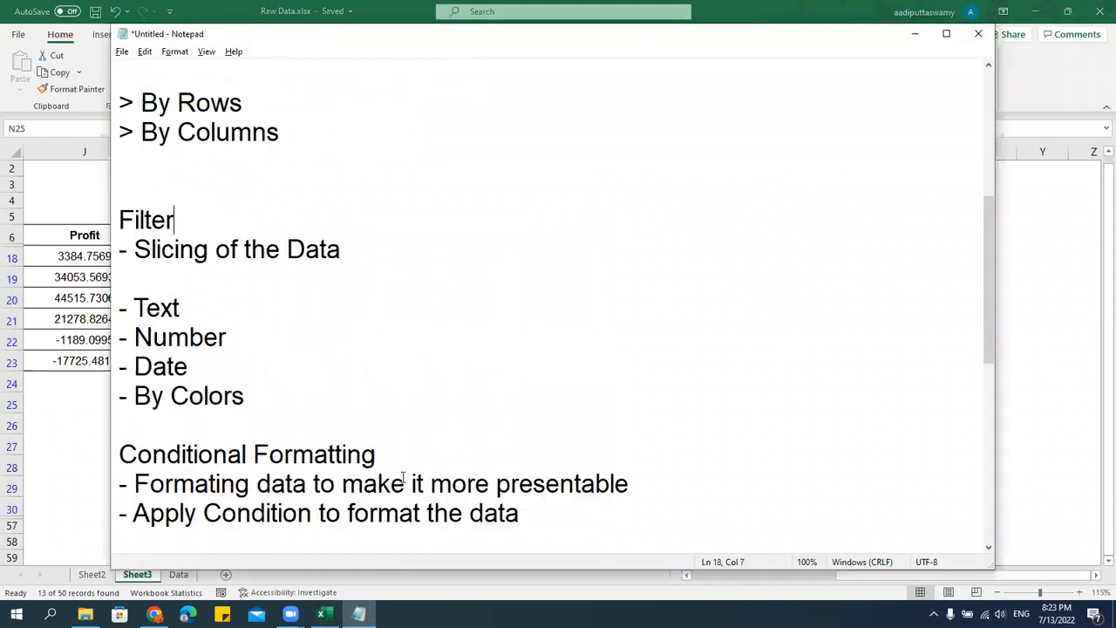
{"action": "key", "text": "alt+Tab"}
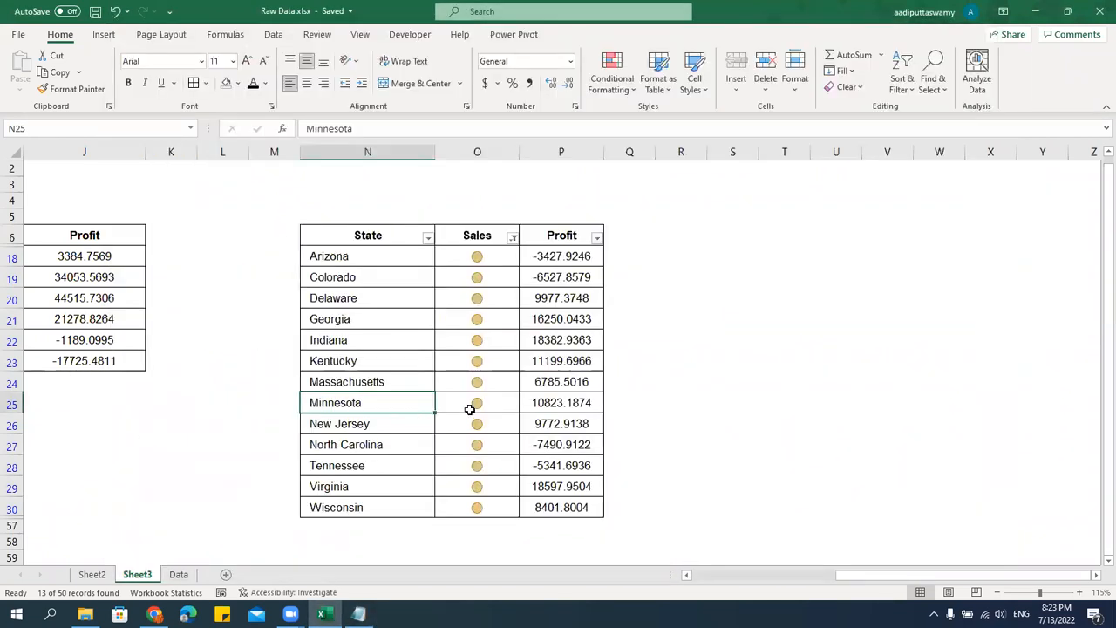
{"action": "left_click", "coordinate": [621, 87]}
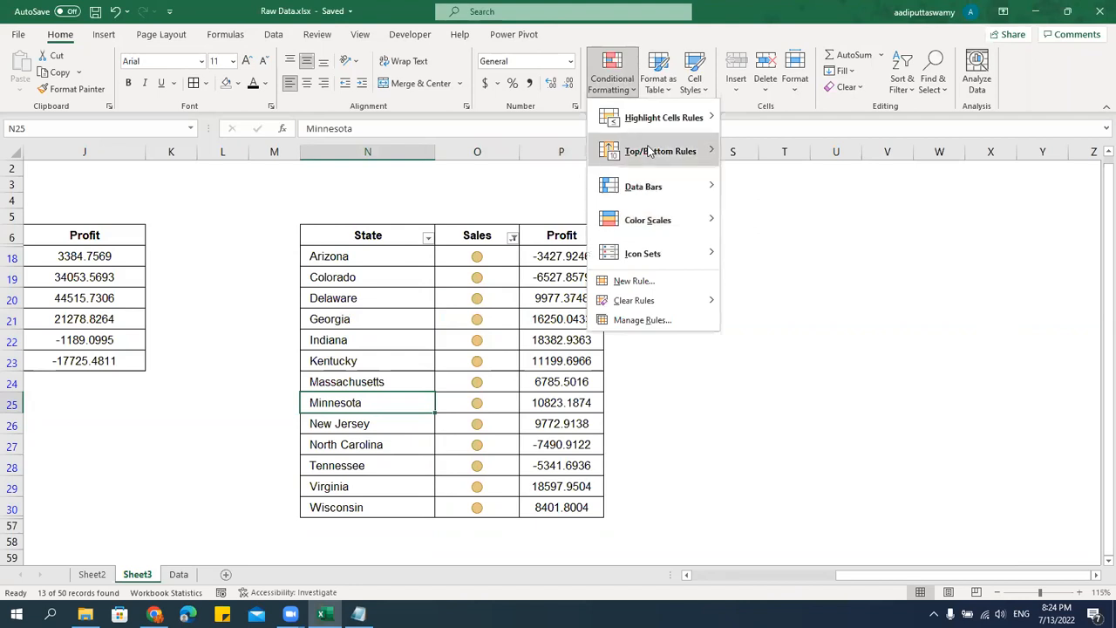
{"action": "mouse_move", "coordinate": [678, 123]}
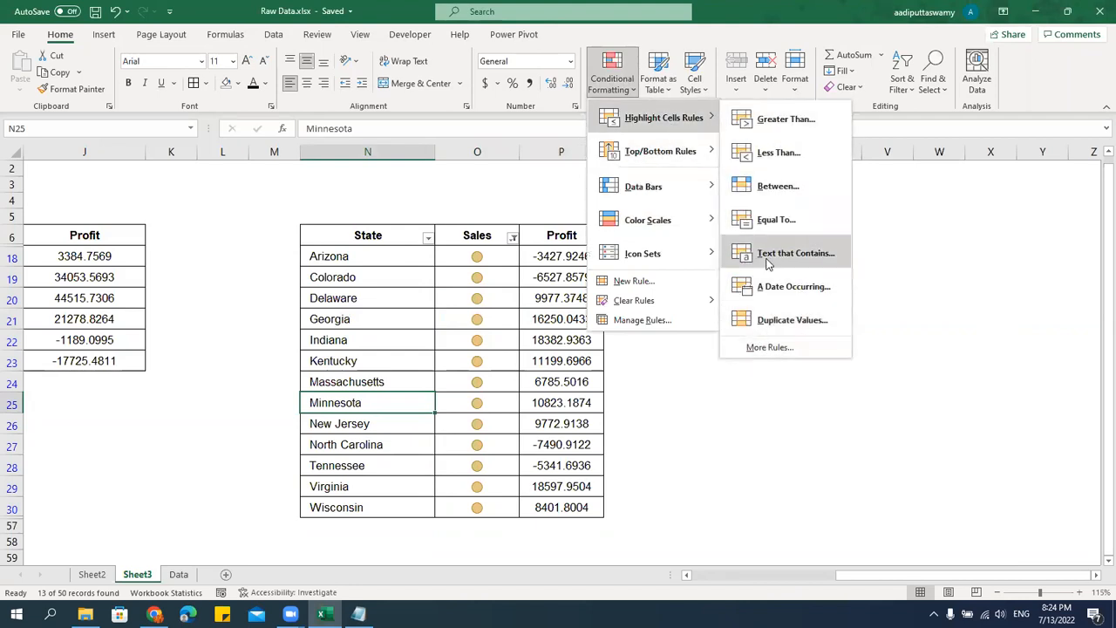
{"action": "left_click", "coordinate": [634, 280]}
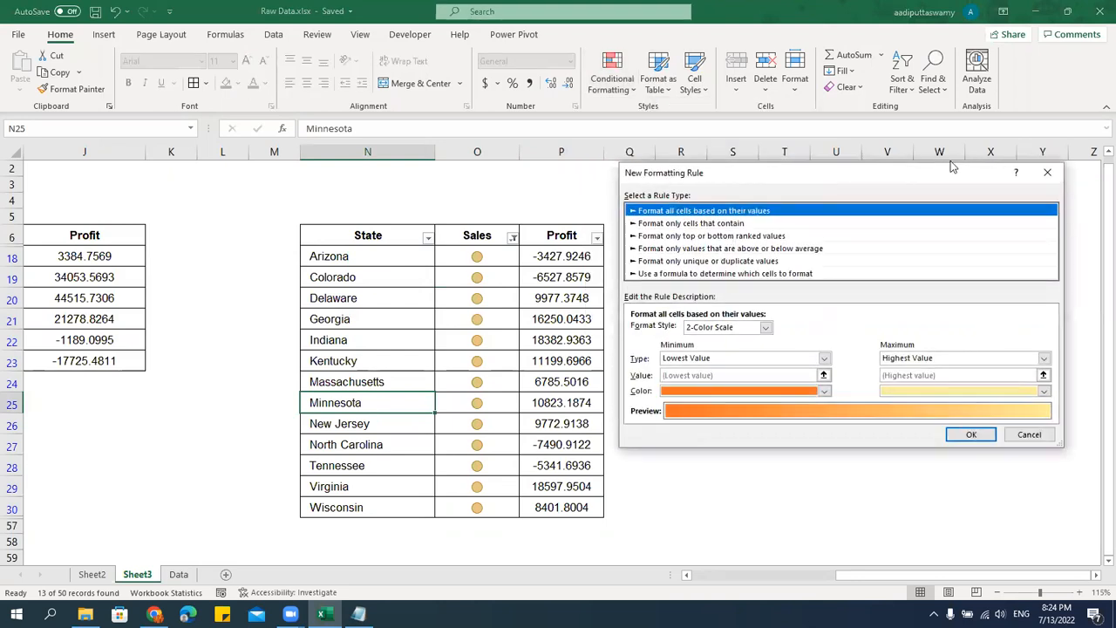
{"action": "left_click", "coordinate": [1048, 171]}
{"action": "left_click", "coordinate": [443, 377]}
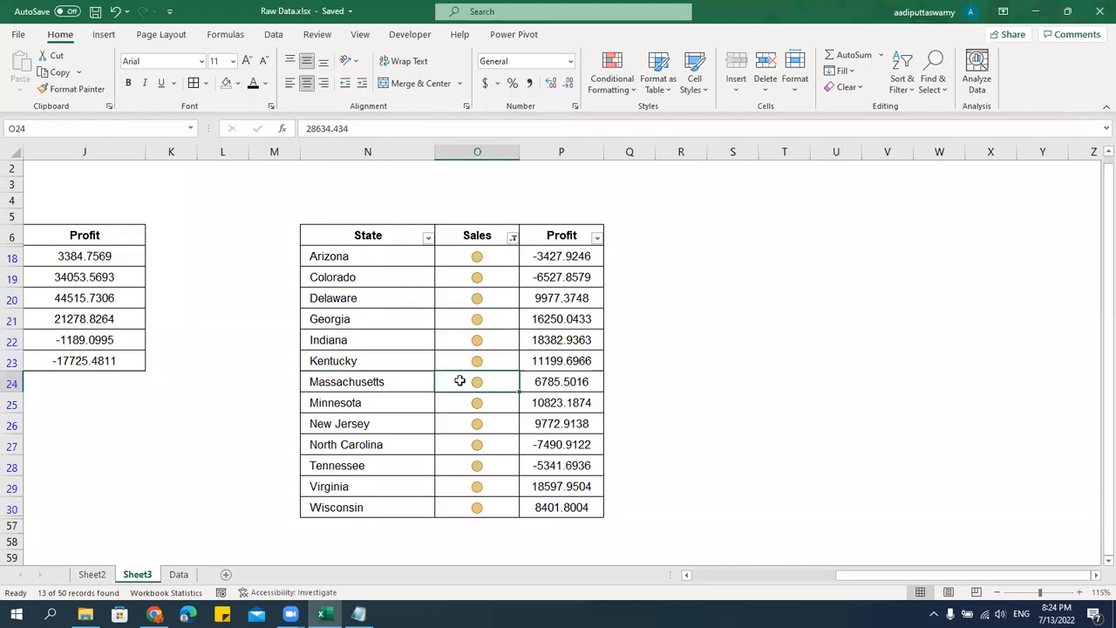
{"action": "left_click_drag", "start_coordinate": [489, 258], "coordinate": [494, 501]}
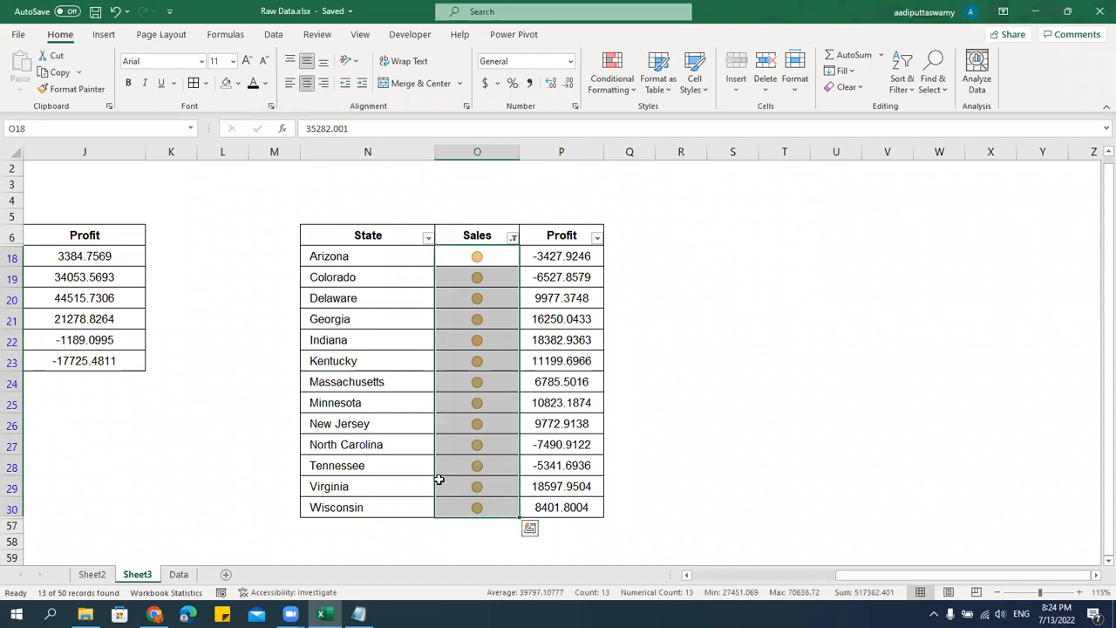
Switch to the Notepad notes and add blank lines between the Number Formatting and Validations headings.
{"action": "key", "text": "alt+Tab"}
{"action": "scroll", "coordinate": [566, 271], "scroll_direction": "down", "scroll_amount": 1}
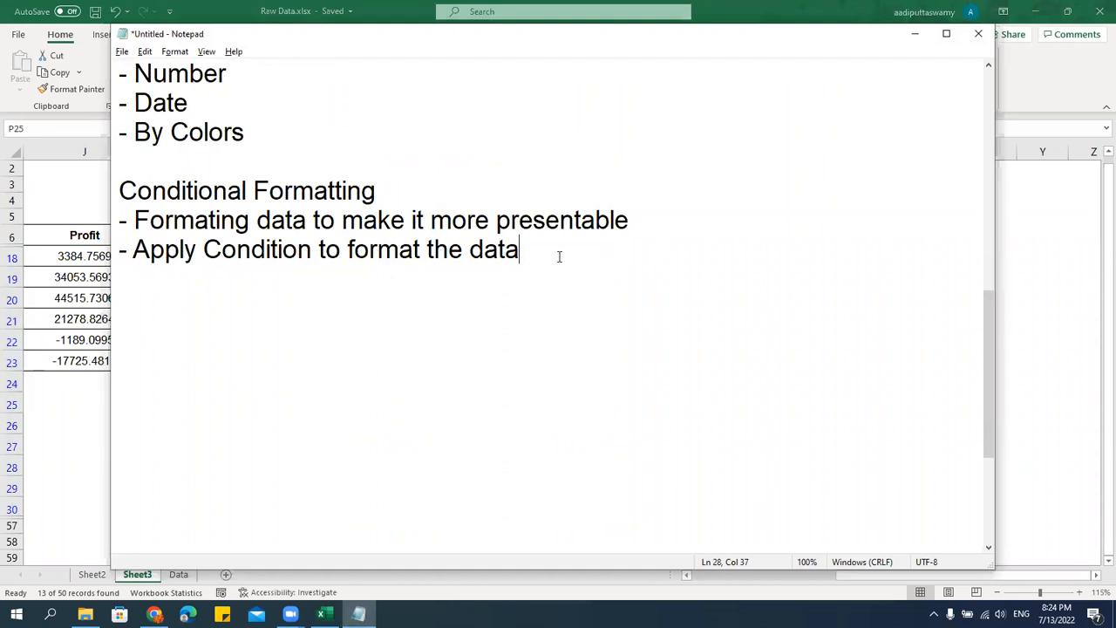
{"action": "scroll", "coordinate": [559, 257], "scroll_direction": "up", "scroll_amount": 1}
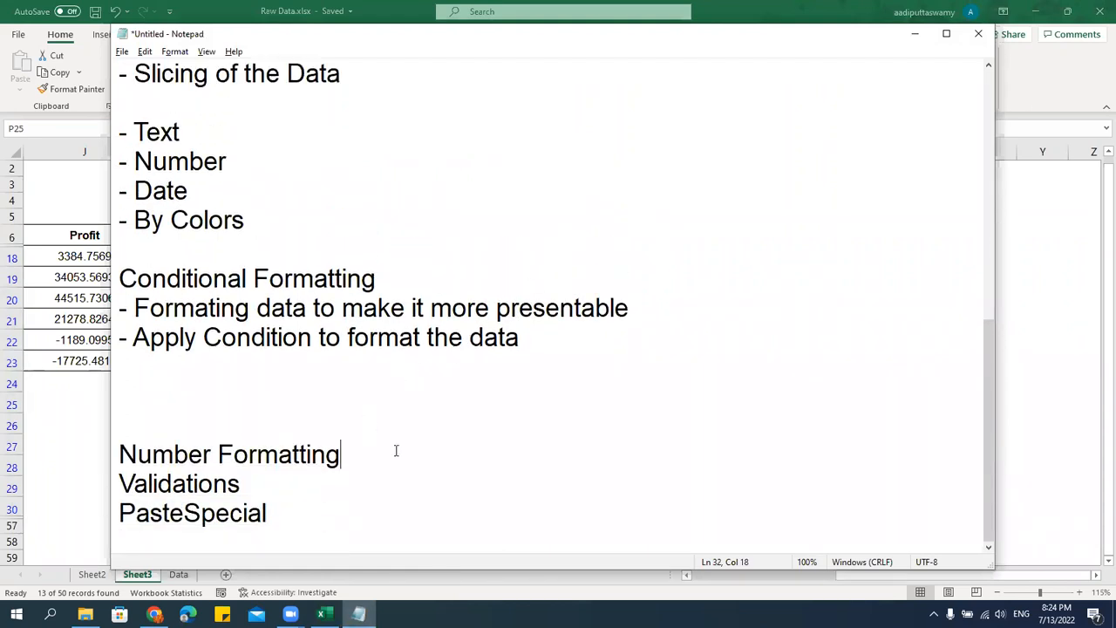
{"action": "key", "text": "Return"}
{"action": "key", "text": "Return"}
{"action": "key", "text": "Return"}
{"action": "key", "text": "Return"}
{"action": "key", "text": "Return"}
{"action": "key", "text": "Return"}
{"action": "key", "text": "Return"}
{"action": "key", "text": "Return"}
{"action": "key", "text": "Return"}
{"action": "key", "text": "Return"}
{"action": "key", "text": "Return"}
{"action": "key", "text": "Return"}
{"action": "key", "text": "Return"}
{"action": "key", "text": "Return"}
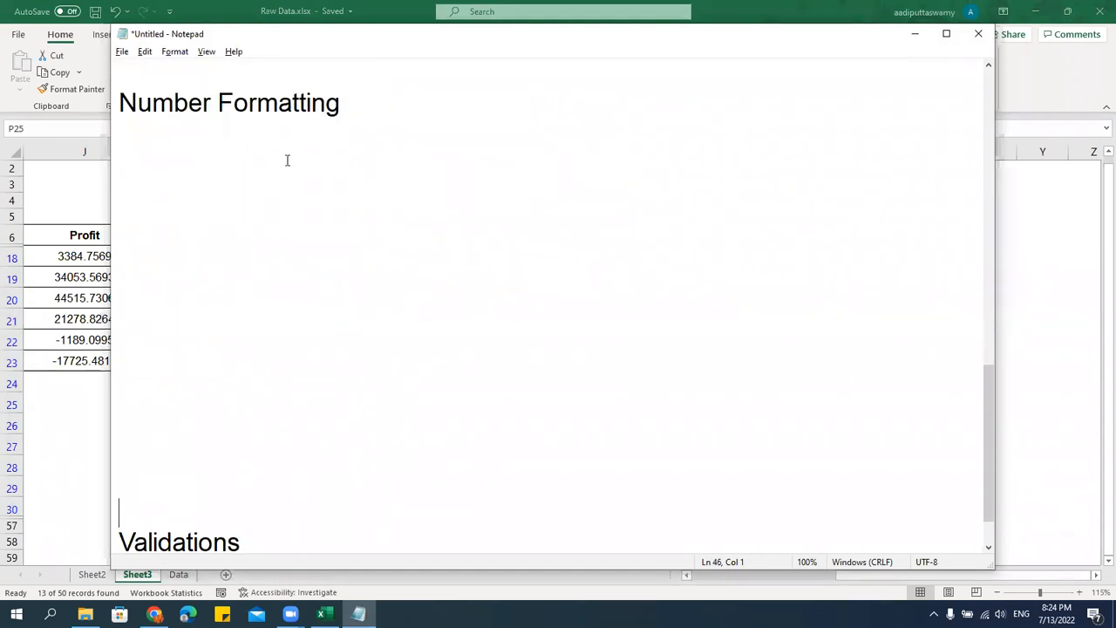
Switch back to Excel and remove the filter from the State, Sales and Profit table on Sheet3.
{"action": "key", "text": "alt+Tab"}
{"action": "left_click", "coordinate": [600, 325]}
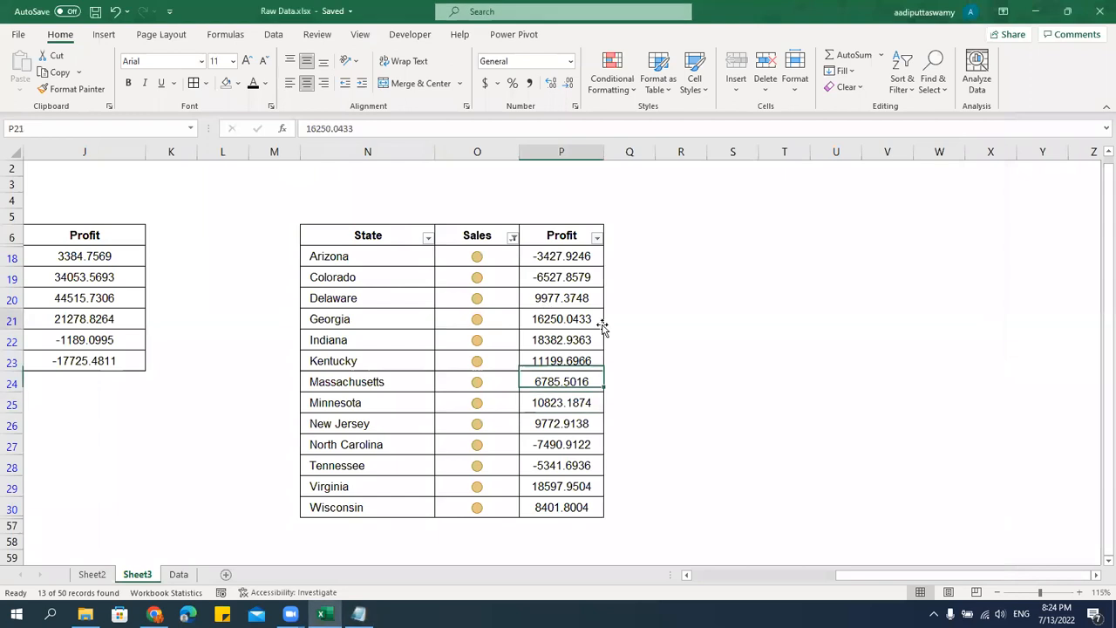
{"action": "left_click", "coordinate": [506, 244]}
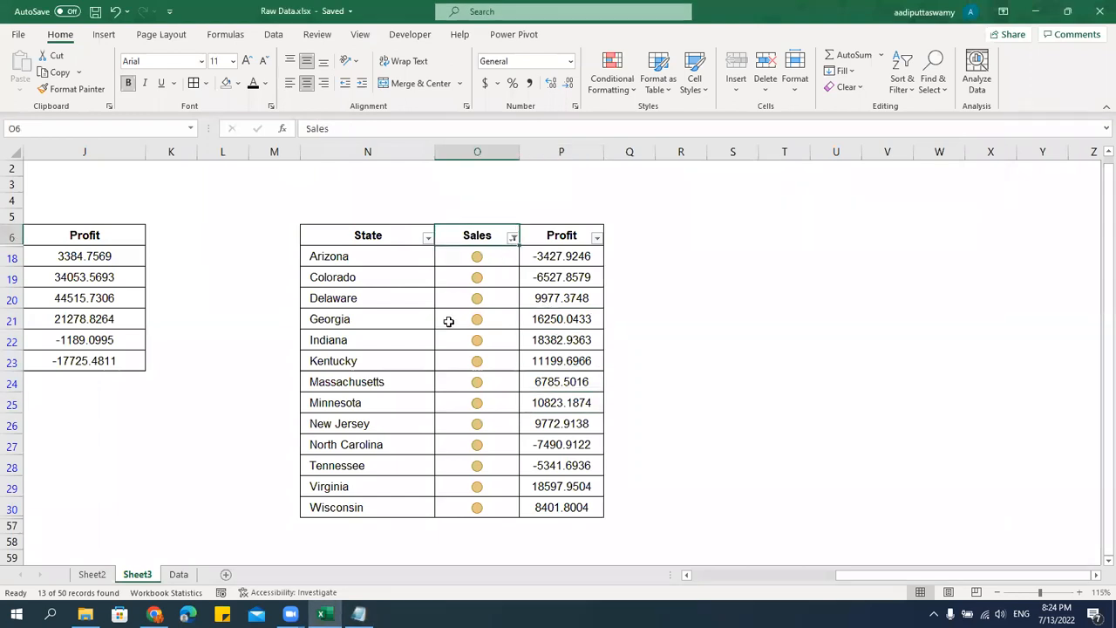
{"action": "left_click", "coordinate": [523, 301]}
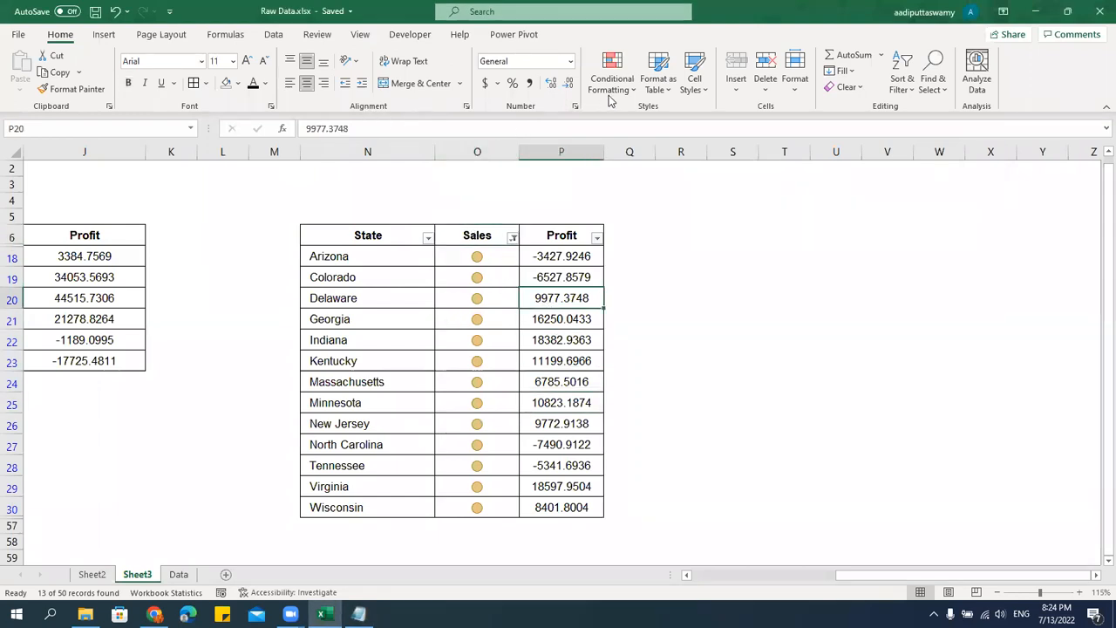
{"action": "left_click", "coordinate": [231, 36]}
{"action": "left_click", "coordinate": [273, 35]}
{"action": "left_click", "coordinate": [565, 91]}
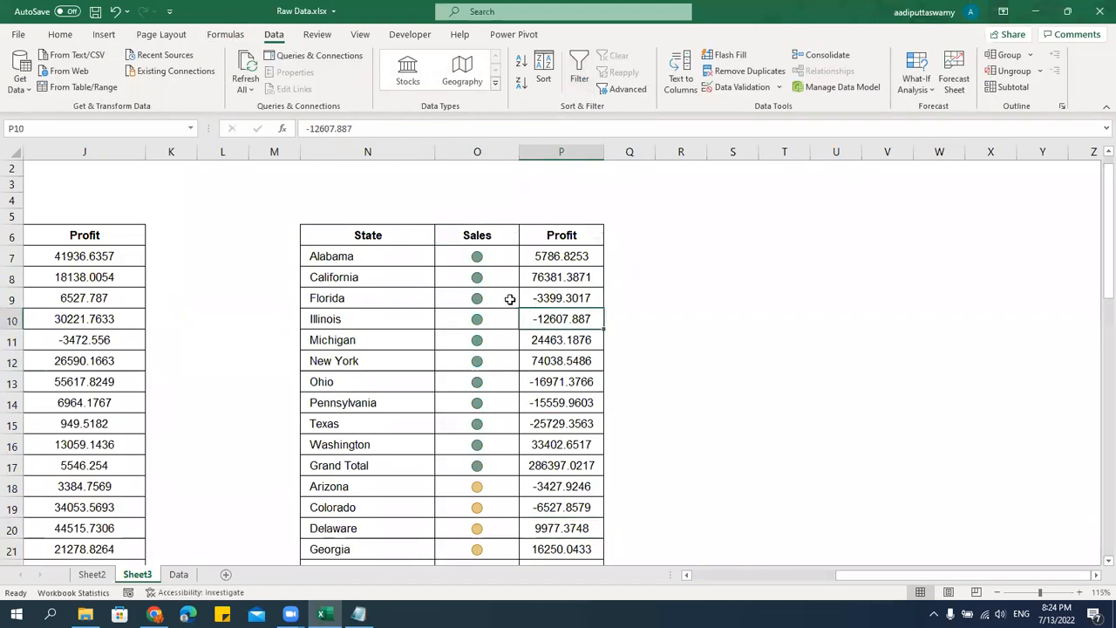
Copy the whole State, Sales and Profit table, including its header row, from N6 to P56.
{"action": "left_click", "coordinate": [498, 257]}
{"action": "key", "text": "Up"}
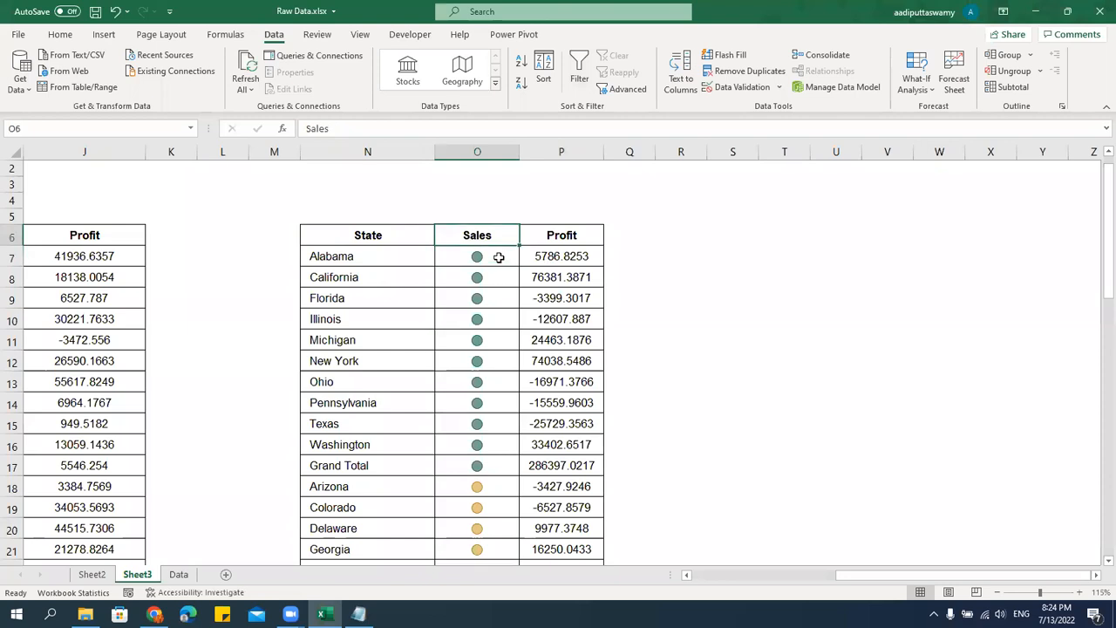
{"action": "key", "text": "Left"}
{"action": "key", "text": "shift+Right"}
{"action": "key", "text": "shift+Right"}
{"action": "key", "text": "ctrl+shift+Down"}
{"action": "key", "text": "ctrl+c"}
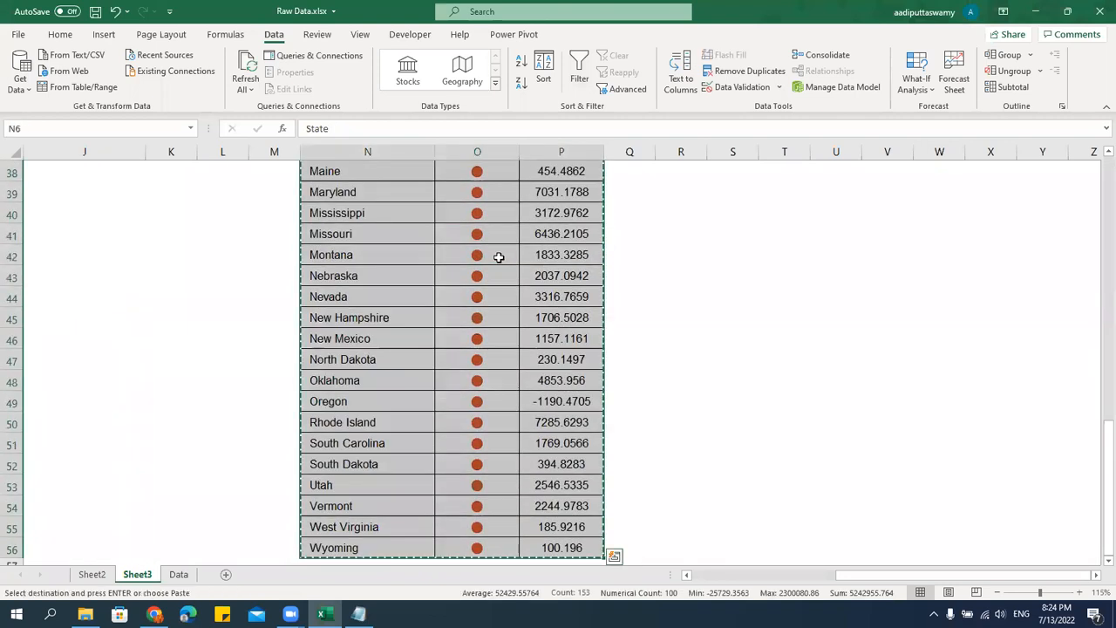
Paste the copied table at F5 of a new worksheet and widen columns F to H to a common width.
{"action": "left_click", "coordinate": [226, 575]}
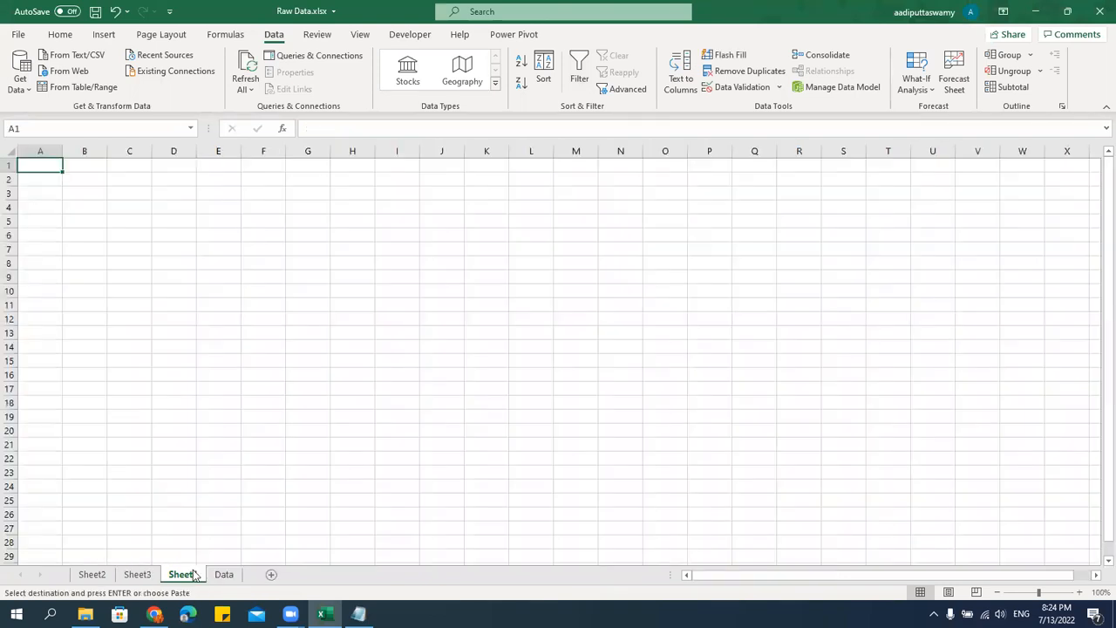
{"action": "left_click", "coordinate": [256, 224]}
{"action": "key", "text": "ctrl+v"}
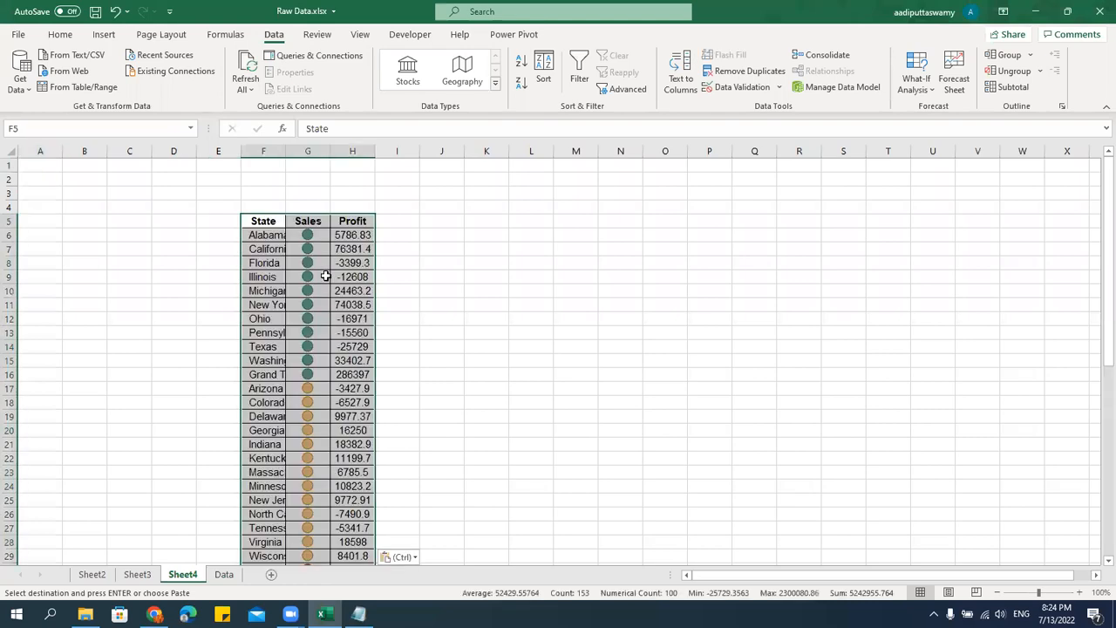
{"action": "left_click_drag", "start_coordinate": [281, 151], "coordinate": [398, 154]}
{"action": "double_click", "coordinate": [373, 151]}
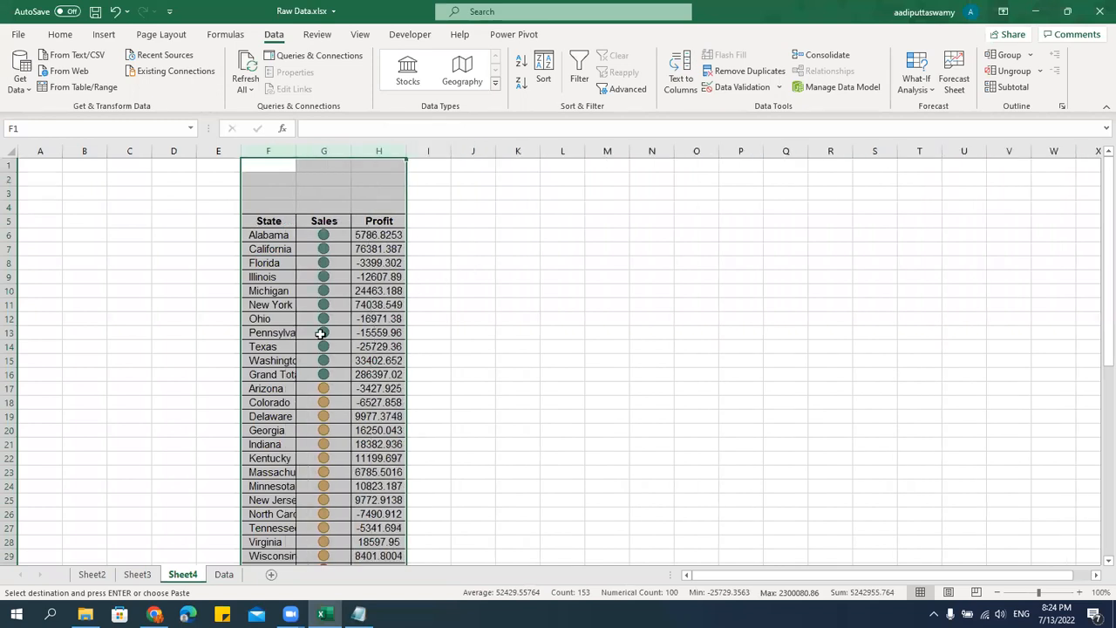
Go to the date columns near the start of the records on the Data sheet.
{"action": "left_click", "coordinate": [137, 574]}
{"action": "left_click", "coordinate": [223, 574]}
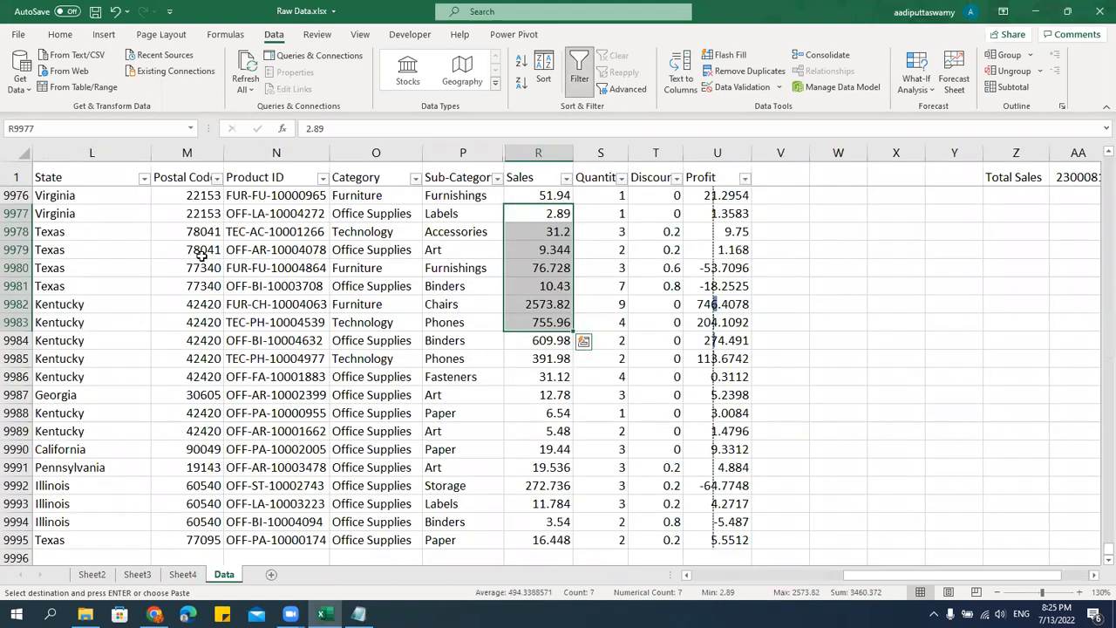
{"action": "left_click", "coordinate": [207, 197]}
{"action": "key", "text": "ctrl+Left"}
{"action": "key", "text": "Right"}
{"action": "key", "text": "Right"}
{"action": "key", "text": "Right"}
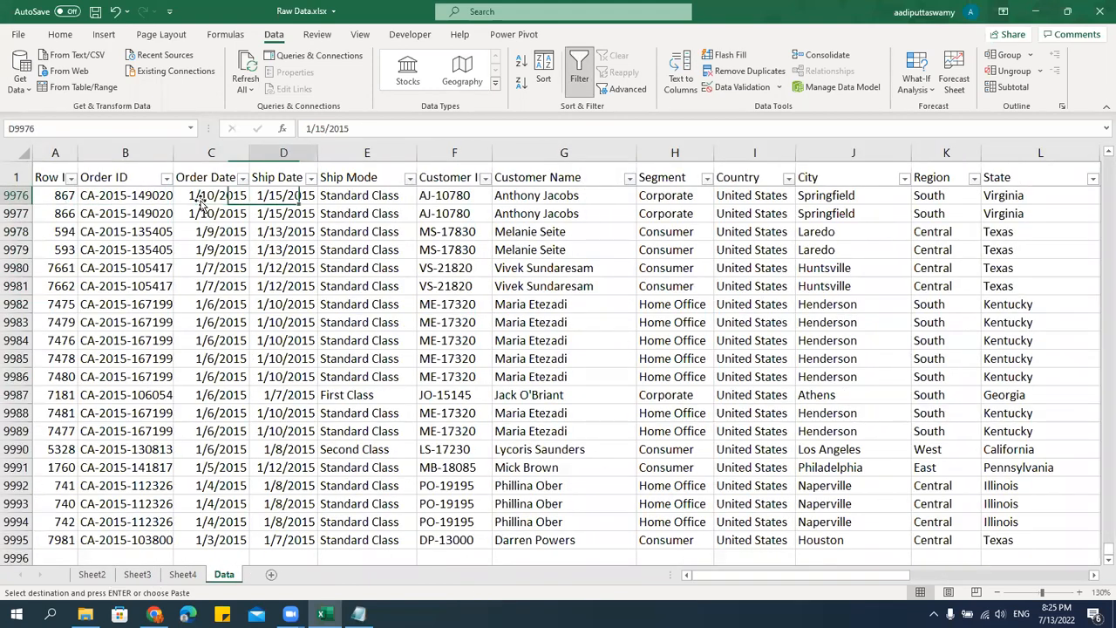
{"action": "left_click", "coordinate": [200, 203]}
{"action": "key", "text": "shift+Down"}
{"action": "key", "text": "shift+Down"}
{"action": "key", "text": "shift+Down"}
{"action": "key", "text": "shift+Down"}
{"action": "key", "text": "shift+Down"}
{"action": "key", "text": "shift+Down"}
{"action": "key", "text": "shift+Down"}
{"action": "key", "text": "shift+Down"}
{"action": "key", "text": "shift+Down"}
{"action": "key", "text": "shift+Down"}
{"action": "key", "text": "shift+Down"}
{"action": "key", "text": "shift+Down"}
{"action": "key", "text": "shift+Down"}
{"action": "key", "text": "shift+Down"}
{"action": "key", "text": "shift+Down"}
{"action": "key", "text": "shift+Down"}
{"action": "key", "text": "shift+Down"}
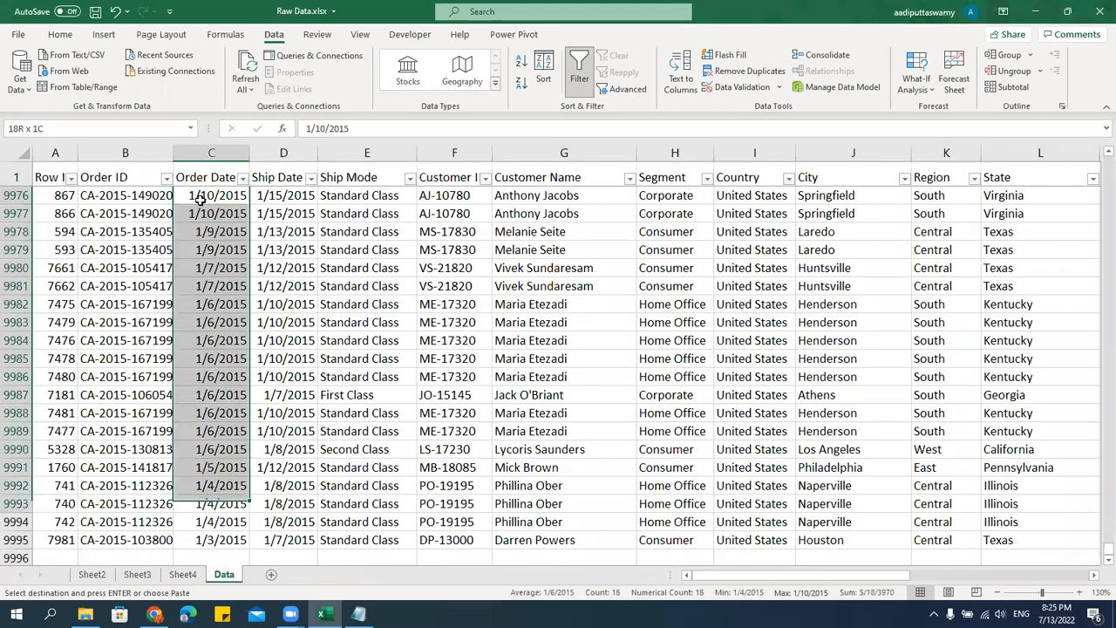
Copy the order dates in C2:C54 of the Data sheet.
{"action": "key", "text": "ctrl+Up"}
{"action": "key", "text": "Down"}
{"action": "key", "text": "shift+Down"}
{"action": "key", "text": "shift+Down"}
{"action": "key", "text": "shift+Down"}
{"action": "key", "text": "shift+Down"}
{"action": "key", "text": "shift+Down"}
{"action": "key", "text": "shift+Down"}
{"action": "key", "text": "shift+Down"}
{"action": "key", "text": "shift+Down"}
{"action": "key", "text": "shift+Down"}
{"action": "key", "text": "shift+Down"}
{"action": "key", "text": "shift+Down"}
{"action": "key", "text": "shift+Down"}
{"action": "key", "text": "shift+Down"}
{"action": "key", "text": "shift+Down"}
{"action": "key", "text": "shift+Down"}
{"action": "key", "text": "shift+Down"}
{"action": "key", "text": "shift+Down"}
{"action": "key", "text": "shift+Down"}
{"action": "key", "text": "shift+Down"}
{"action": "key", "text": "shift+Down"}
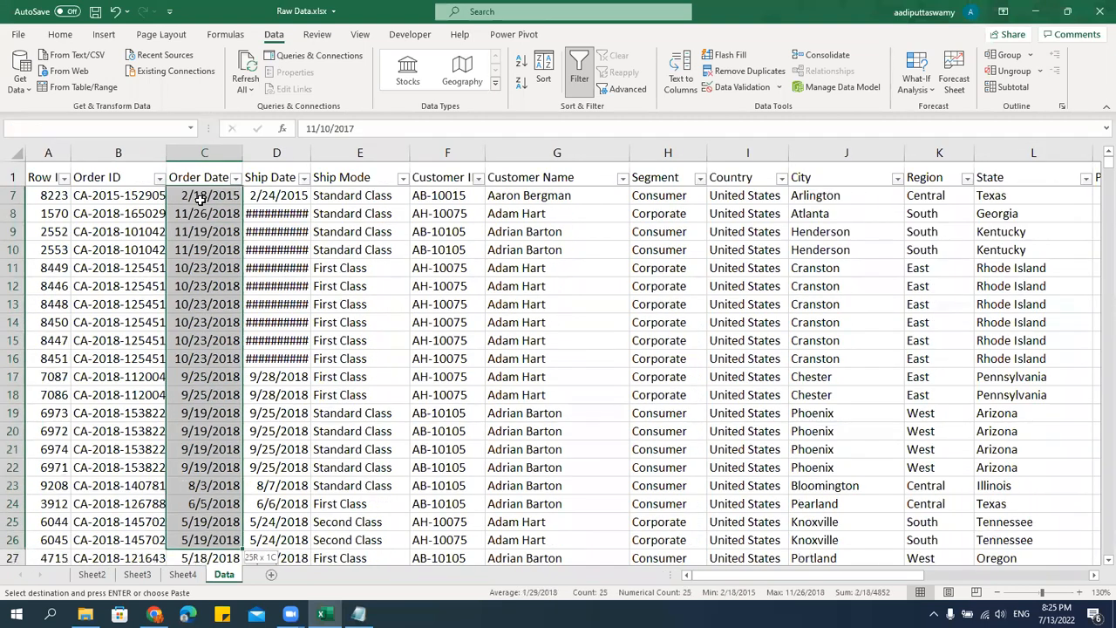
{"action": "key", "text": "shift+Down"}
{"action": "key", "text": "shift+Down"}
{"action": "key", "text": "shift+Down"}
{"action": "key", "text": "shift+Down"}
{"action": "key", "text": "shift+Down"}
{"action": "key", "text": "shift+Down"}
{"action": "key", "text": "shift+Down"}
{"action": "key", "text": "shift+Down"}
{"action": "key", "text": "shift+Down"}
{"action": "key", "text": "shift+Down"}
{"action": "key", "text": "shift+Down"}
{"action": "key", "text": "shift+Down"}
{"action": "key", "text": "shift+Down"}
{"action": "key", "text": "shift+Down"}
{"action": "key", "text": "shift+Down"}
{"action": "key", "text": "shift+Down"}
{"action": "key", "text": "shift+Down"}
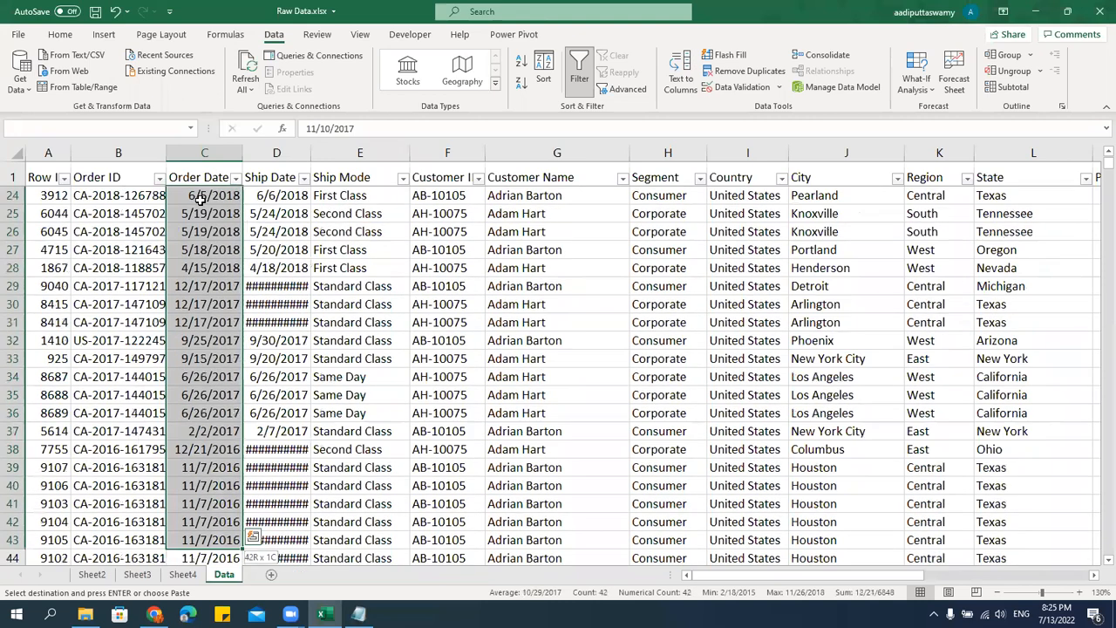
{"action": "key", "text": "shift+Down"}
{"action": "key", "text": "shift+Down"}
{"action": "key", "text": "shift+Down"}
{"action": "key", "text": "shift+Down"}
{"action": "key", "text": "shift+Down"}
{"action": "key", "text": "shift+Down"}
{"action": "key", "text": "shift+Down"}
{"action": "key", "text": "shift+Down"}
{"action": "key", "text": "shift+Down"}
{"action": "key", "text": "shift+Down"}
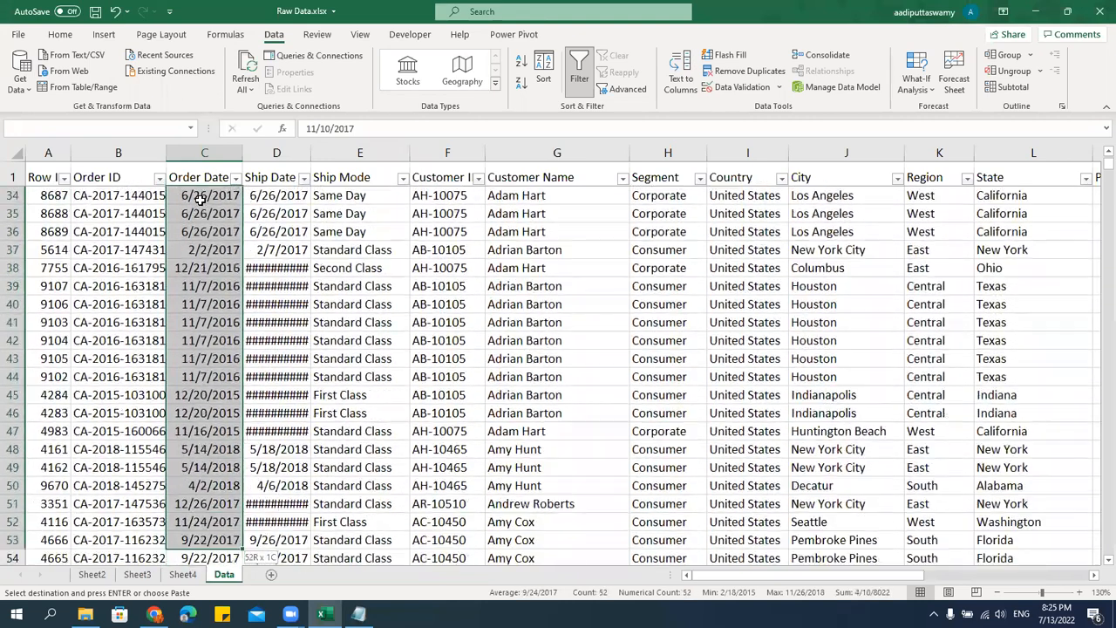
{"action": "key", "text": "shift+Down"}
{"action": "key", "text": "ctrl+c"}
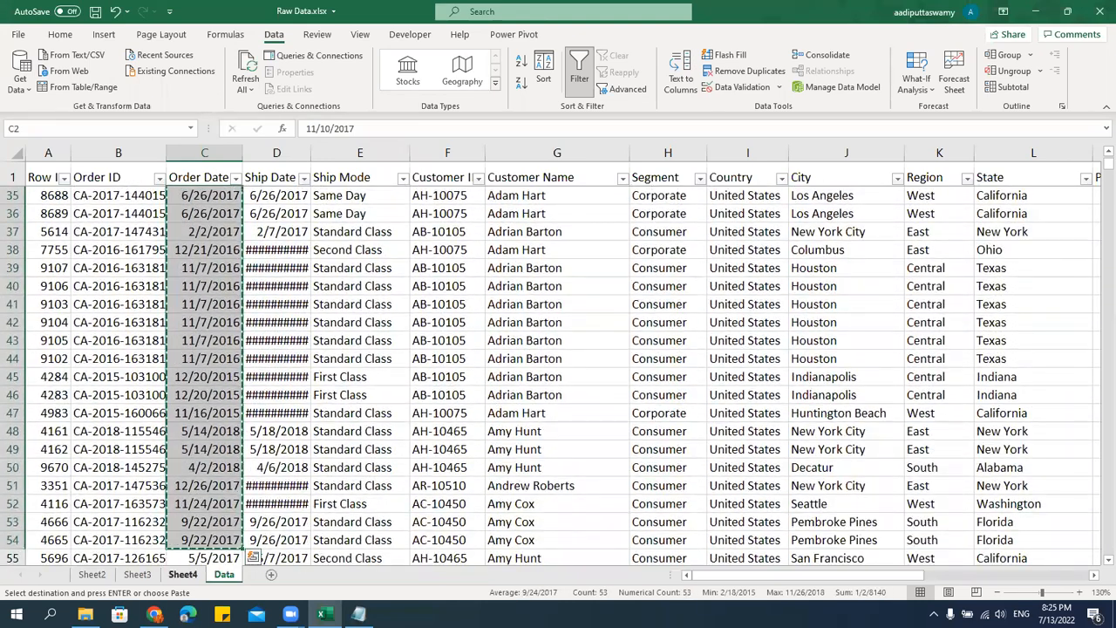
Paste the order dates at I6 on Sheet4, beside the Profit column, and add the header "Date" in I5.
{"action": "key", "text": "ctrl+Page_Up"}
{"action": "left_click", "coordinate": [436, 233]}
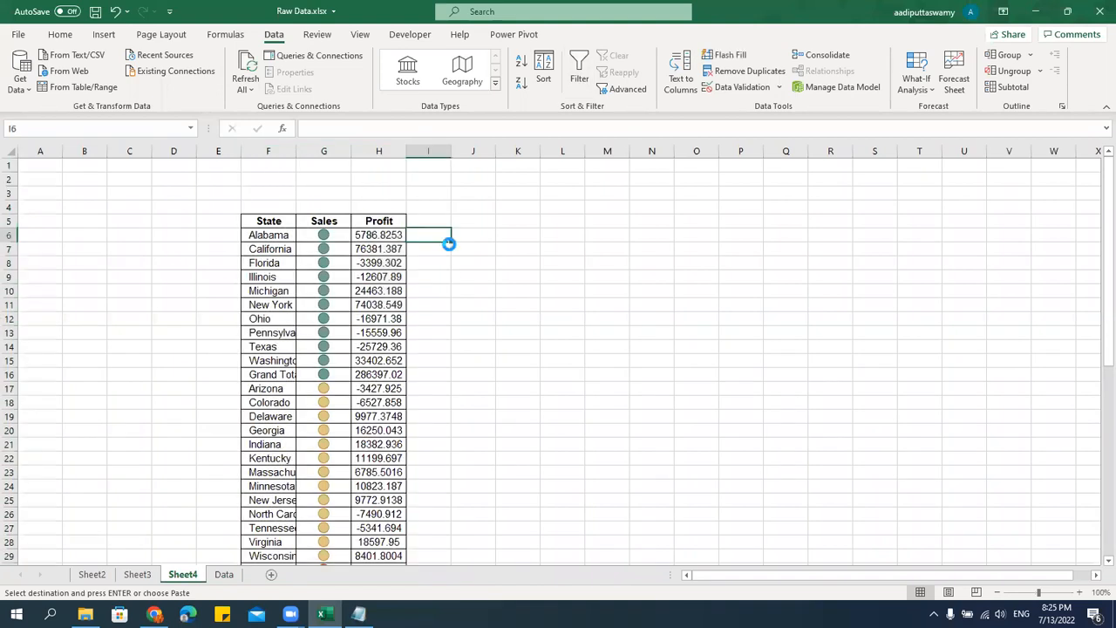
{"action": "key", "text": "ctrl+v"}
{"action": "left_click", "coordinate": [443, 223]}
{"action": "type", "text": "Date"}
{"action": "left_click", "coordinate": [492, 309]}
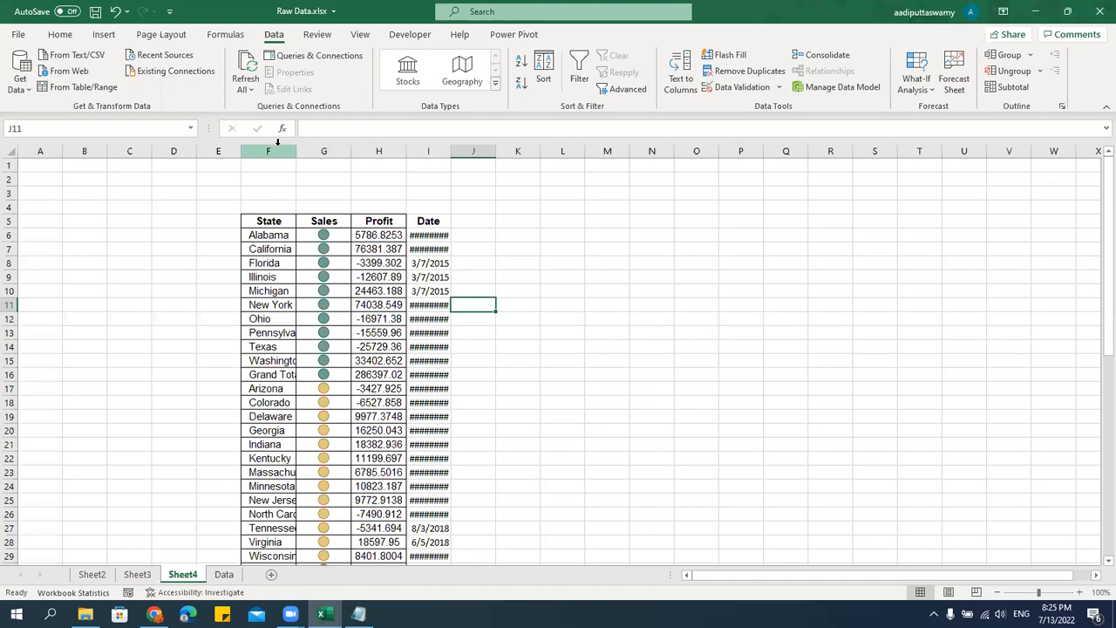
Autofit the widths of the State, Sales, Profit and Date columns.
{"action": "left_click_drag", "start_coordinate": [273, 147], "coordinate": [410, 150]}
{"action": "double_click", "coordinate": [450, 151]}
{"action": "left_click", "coordinate": [486, 342]}
Remove all borders from the table's data rows, F6:I55, leaving out the header row.
{"action": "left_click", "coordinate": [379, 234]}
{"action": "key", "text": "Left"}
{"action": "key", "text": "ctrl+shift+Right"}
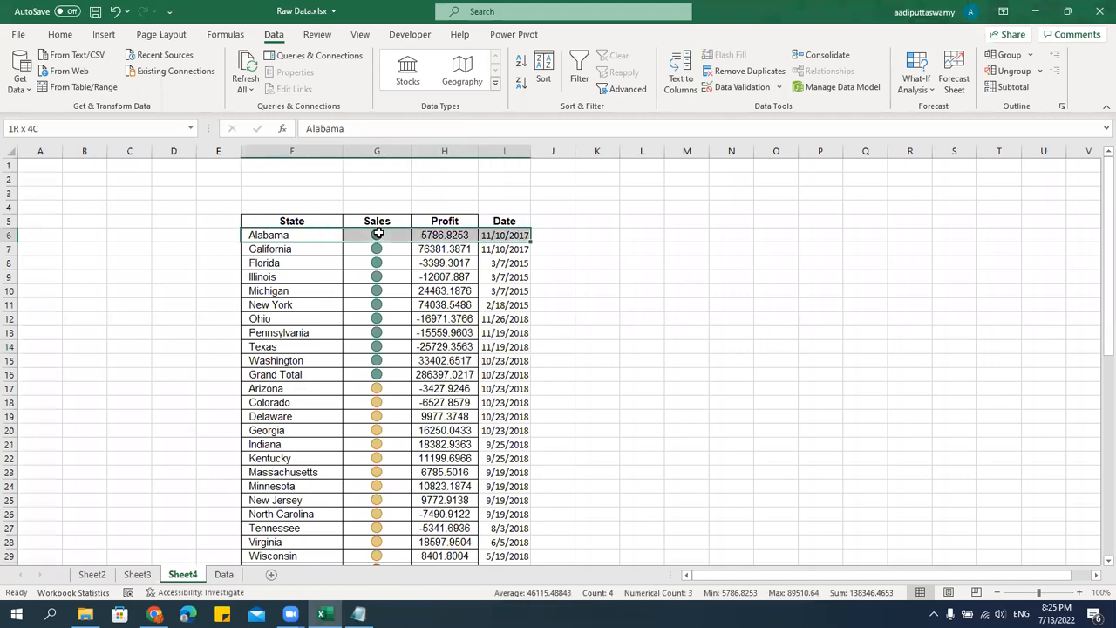
{"action": "key", "text": "ctrl+shift+Down"}
{"action": "scroll", "coordinate": [379, 234], "scroll_direction": "up", "scroll_amount": 7}
{"action": "scroll", "coordinate": [378, 233], "scroll_direction": "up", "scroll_amount": 2}
{"action": "key", "text": "ctrl+1"}
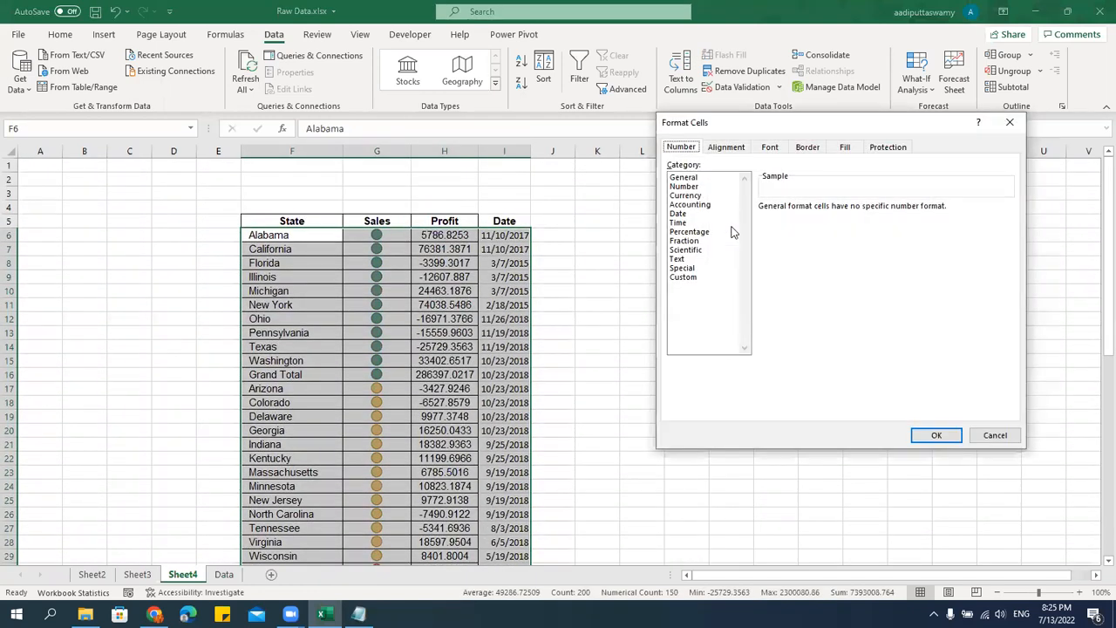
{"action": "left_click", "coordinate": [809, 148]}
{"action": "left_click", "coordinate": [814, 187]}
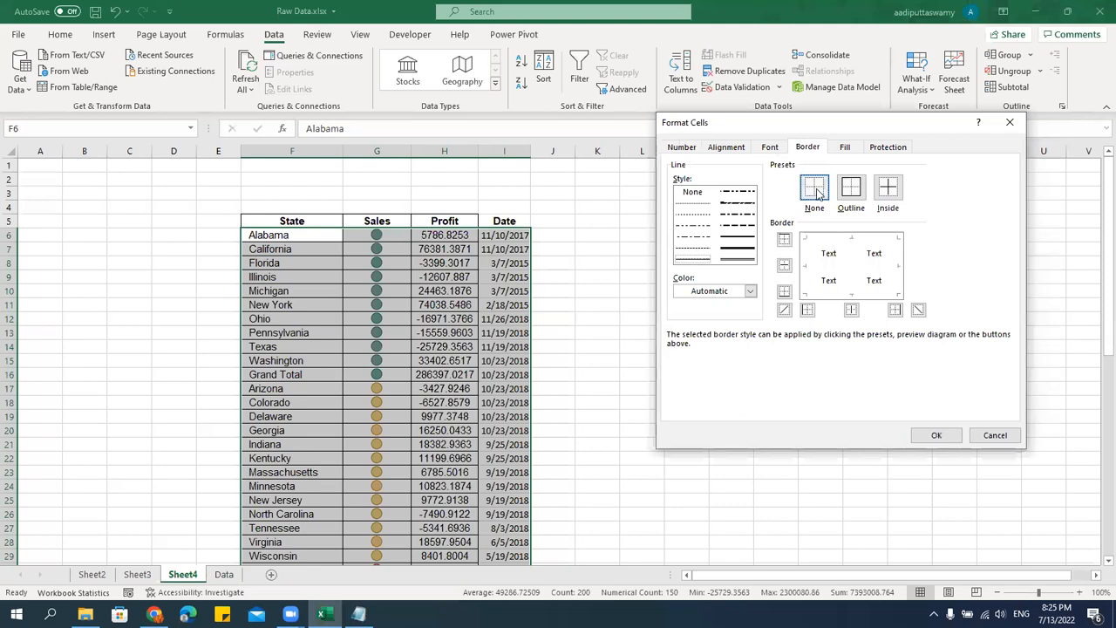
{"action": "left_click", "coordinate": [910, 436]}
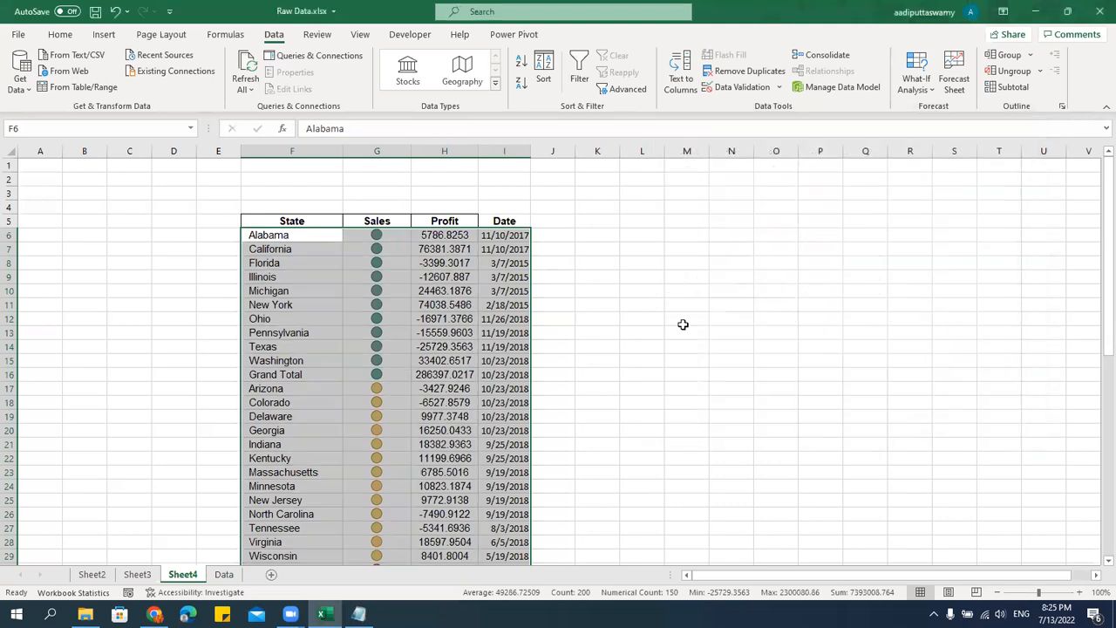
{"action": "left_click", "coordinate": [60, 34]}
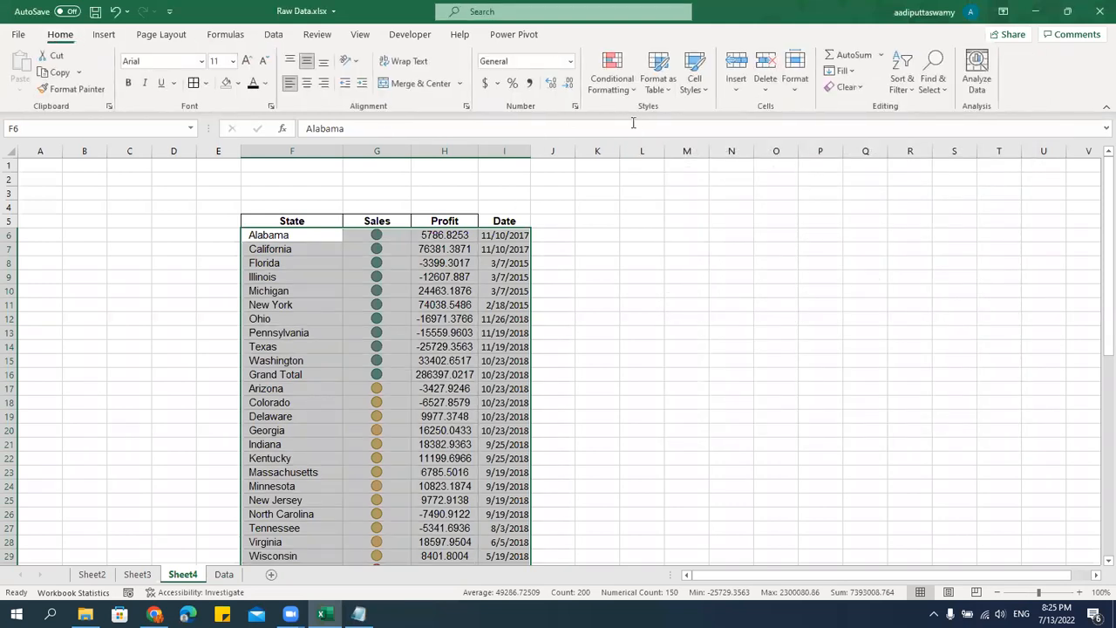
Clear the conditional formatting rules from the table's data rows and give columns F to I one equal width.
{"action": "left_click", "coordinate": [624, 98]}
{"action": "mouse_move", "coordinate": [643, 307]}
{"action": "left_click", "coordinate": [811, 321]}
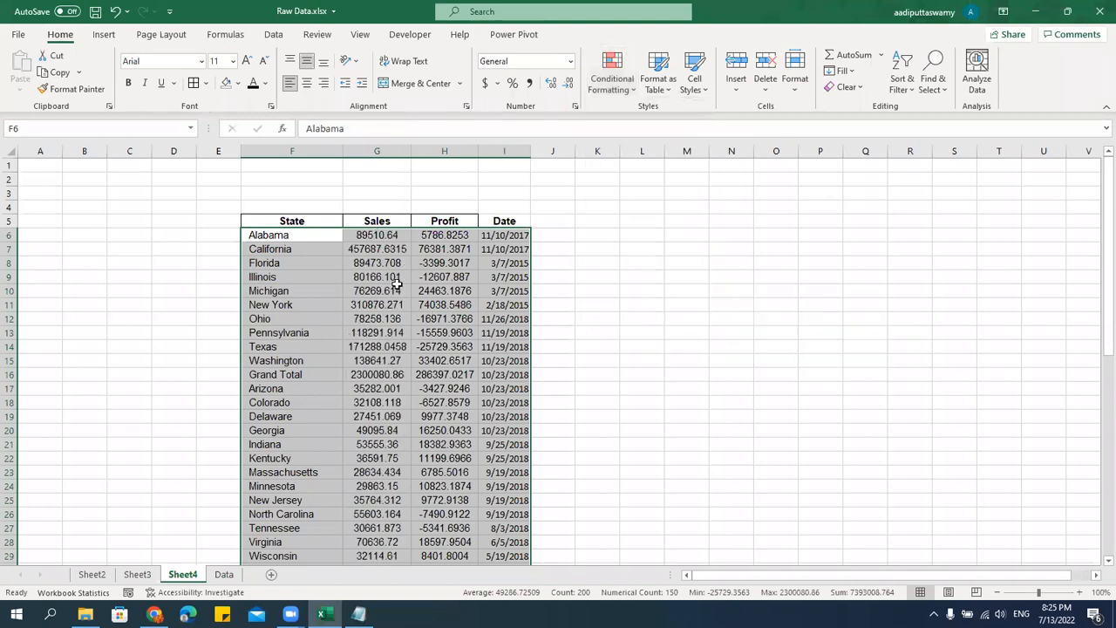
{"action": "left_click", "coordinate": [396, 285]}
{"action": "left_click_drag", "start_coordinate": [334, 156], "coordinate": [563, 156]}
Set the row height of the table's rows 5 to 55 to 20.
{"action": "left_click", "coordinate": [303, 220]}
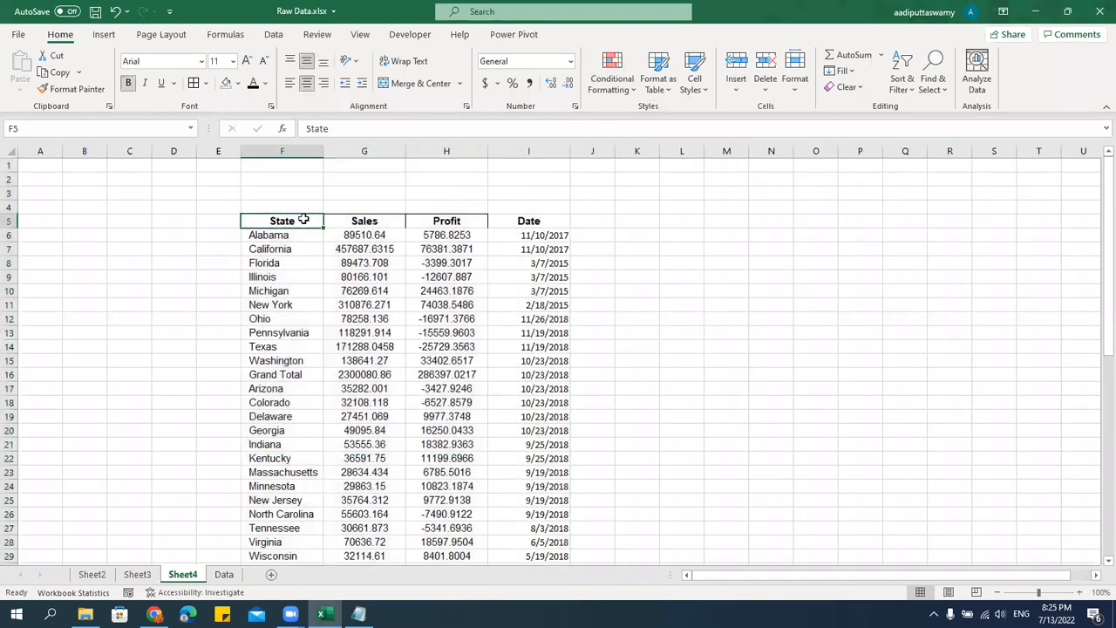
{"action": "key", "text": "ctrl+shift+Down"}
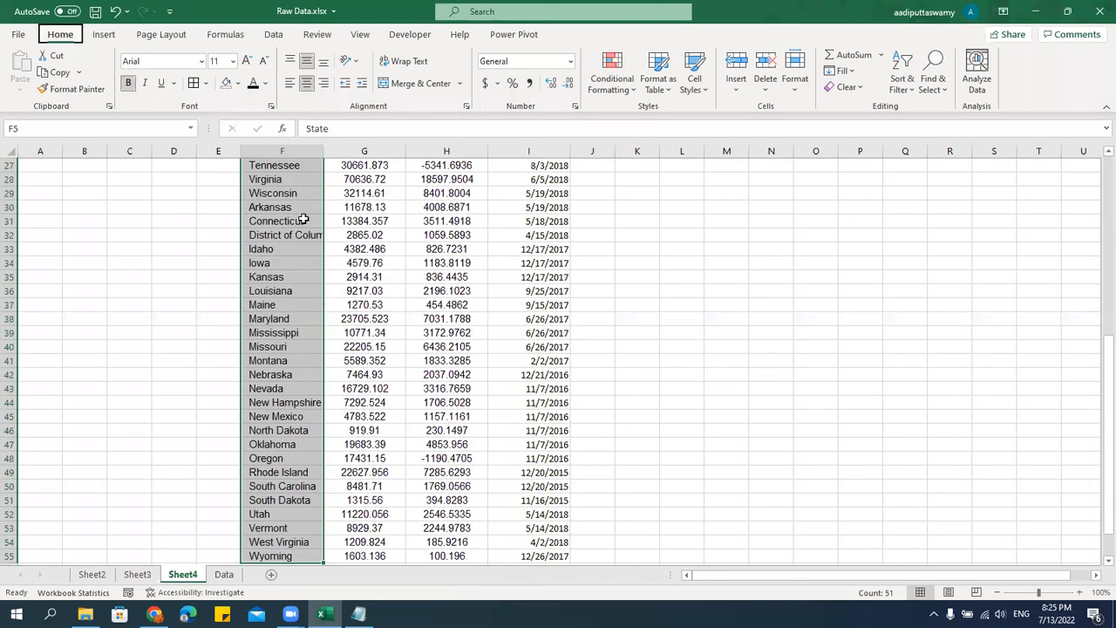
{"action": "key", "text": "alt+h"}
{"action": "key", "text": "o"}
{"action": "key", "text": "h"}
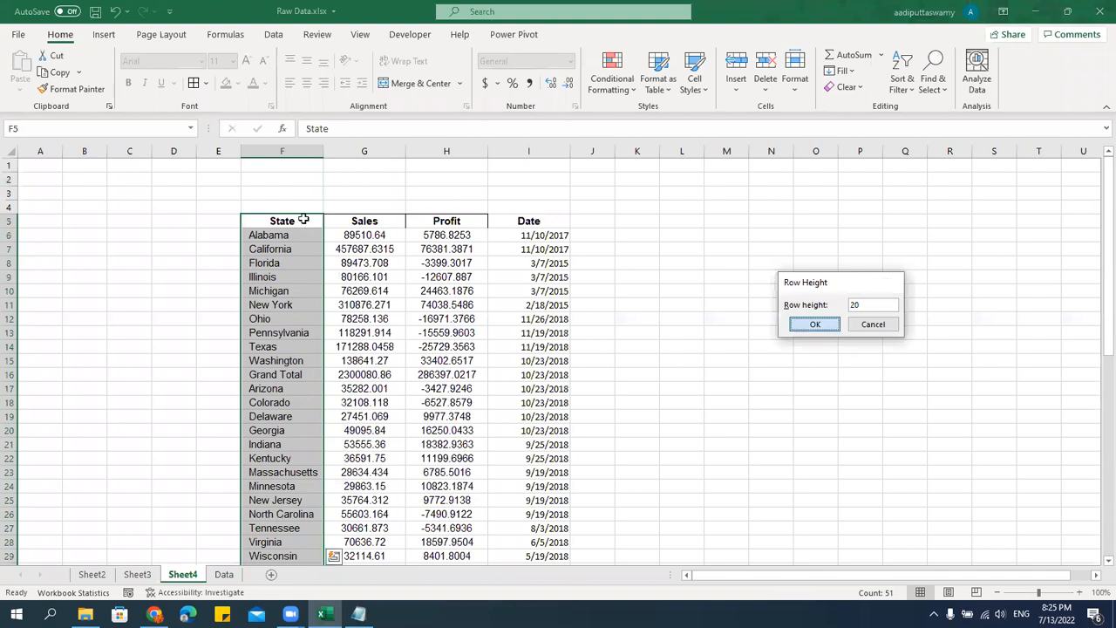
{"action": "key", "text": "Return"}
Apply all borders to the whole table, F5:I55, including the header row.
{"action": "left_click", "coordinate": [304, 220]}
{"action": "key", "text": "ctrl+shift+Right"}
{"action": "key", "text": "ctrl+shift+Down"}
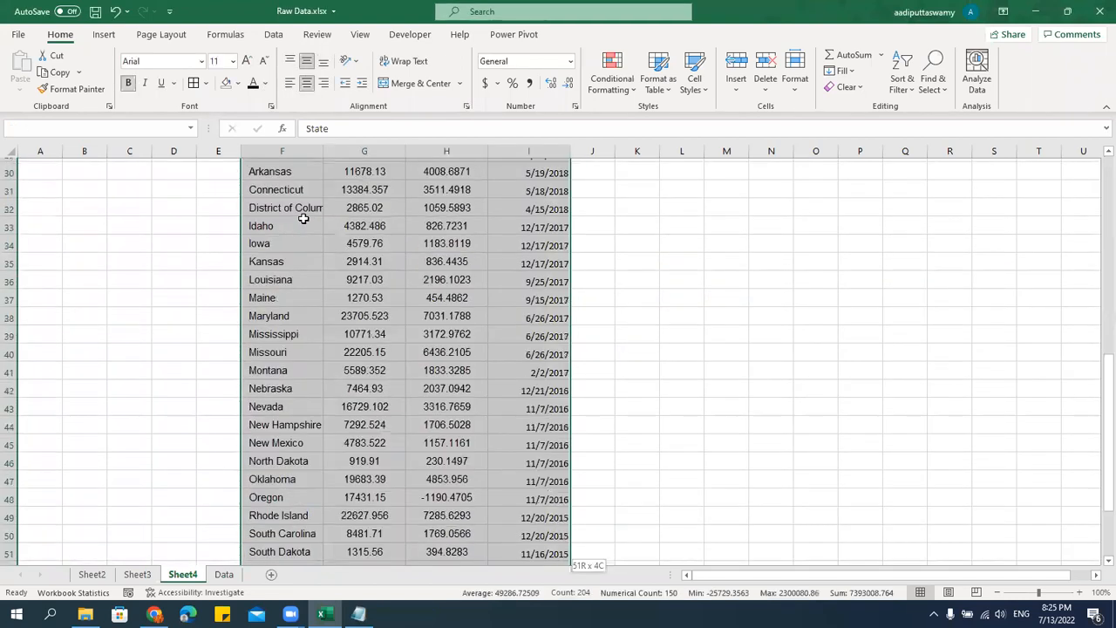
{"action": "scroll", "coordinate": [227, 196], "scroll_direction": "up", "scroll_amount": 9}
{"action": "scroll", "coordinate": [228, 196], "scroll_direction": "up", "scroll_amount": 2}
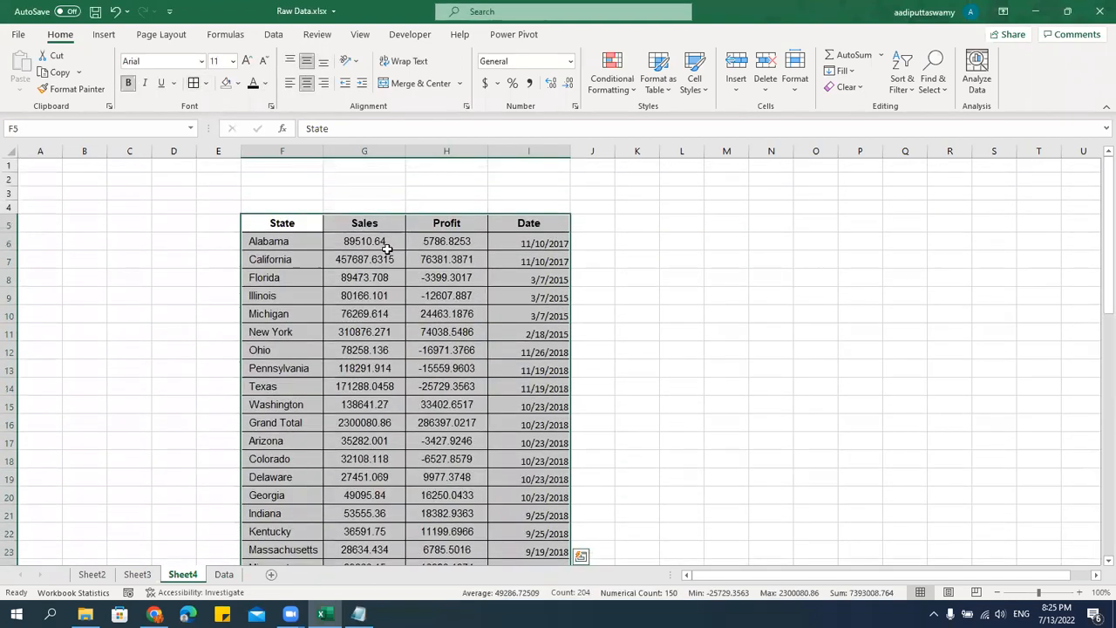
Hide the sheet's gridlines and widen the Sales, Profit and Date columns equally.
{"action": "left_click", "coordinate": [360, 34]}
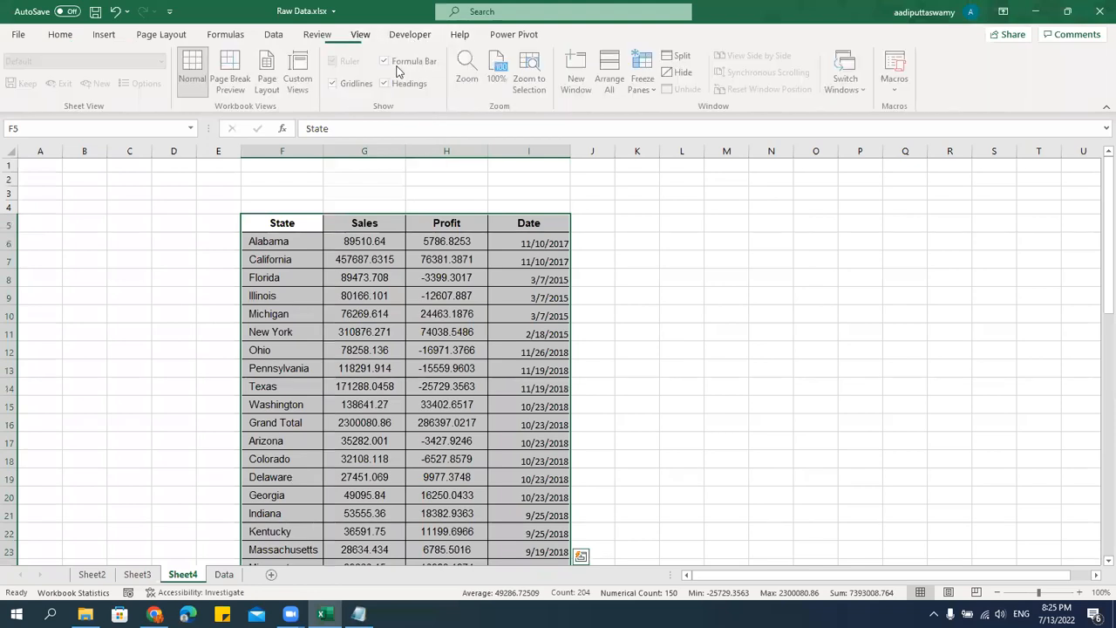
{"action": "left_click", "coordinate": [334, 83]}
{"action": "left_click", "coordinate": [645, 366]}
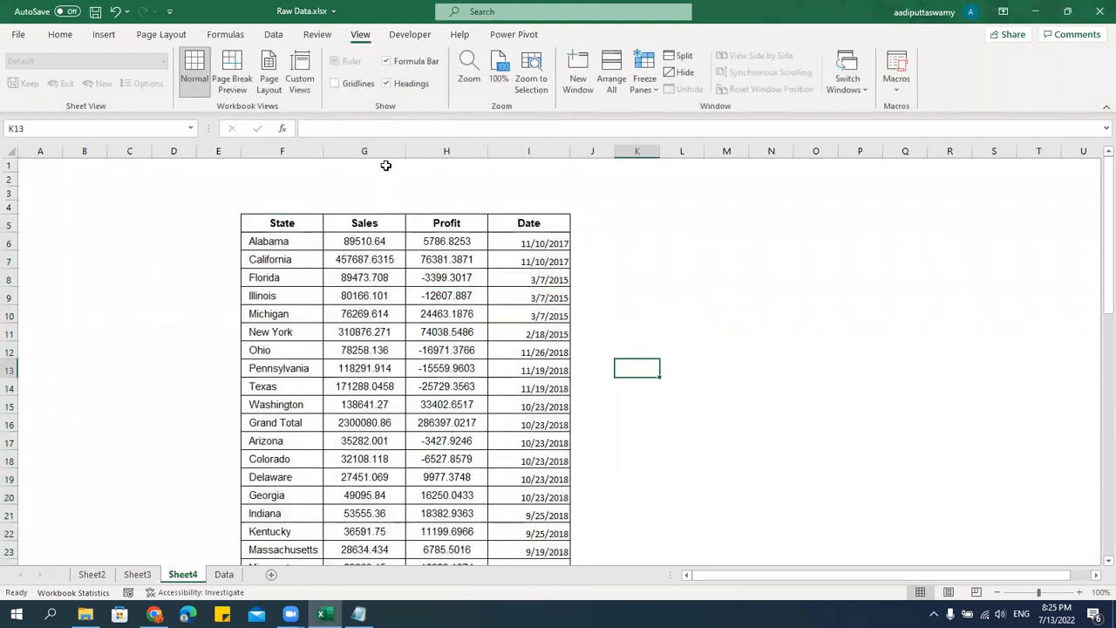
{"action": "left_click_drag", "start_coordinate": [365, 151], "coordinate": [529, 151]}
{"action": "left_click_drag", "start_coordinate": [572, 151], "coordinate": [586, 151]}
Set the font of the whole table, F5:I55, to Arial at size 10.
{"action": "left_click", "coordinate": [279, 223]}
{"action": "key", "text": "ctrl+shift+Down"}
{"action": "key", "text": "ctrl+shift+Right"}
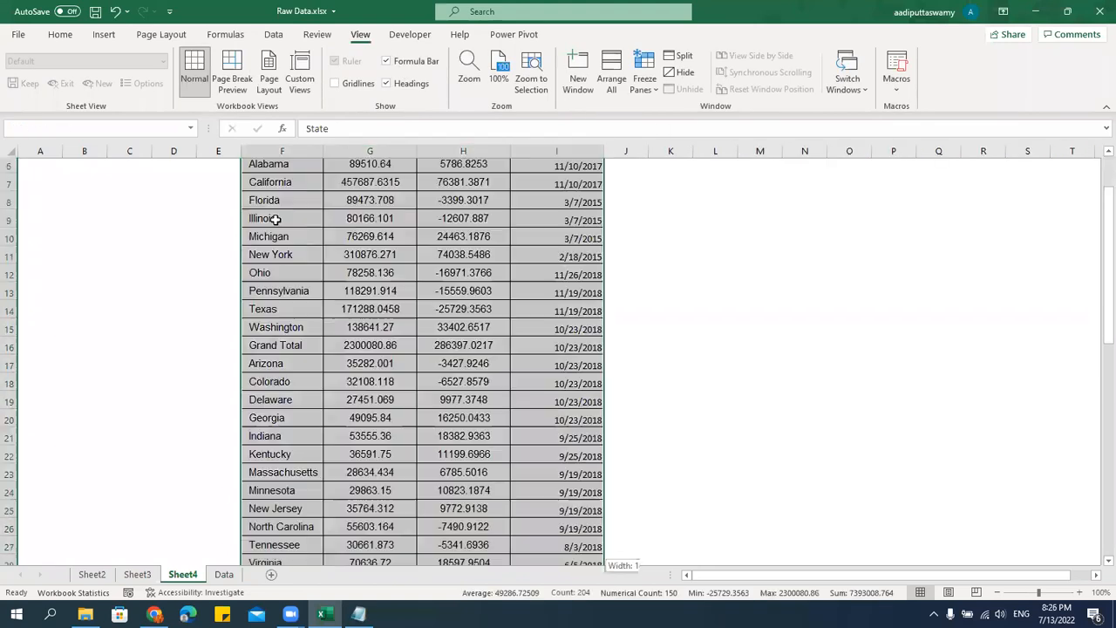
{"action": "left_click", "coordinate": [74, 40]}
{"action": "left_click", "coordinate": [167, 61]}
{"action": "key", "text": "Return"}
{"action": "left_click", "coordinate": [212, 61]}
{"action": "type", "text": "10"}
{"action": "key", "text": "Return"}
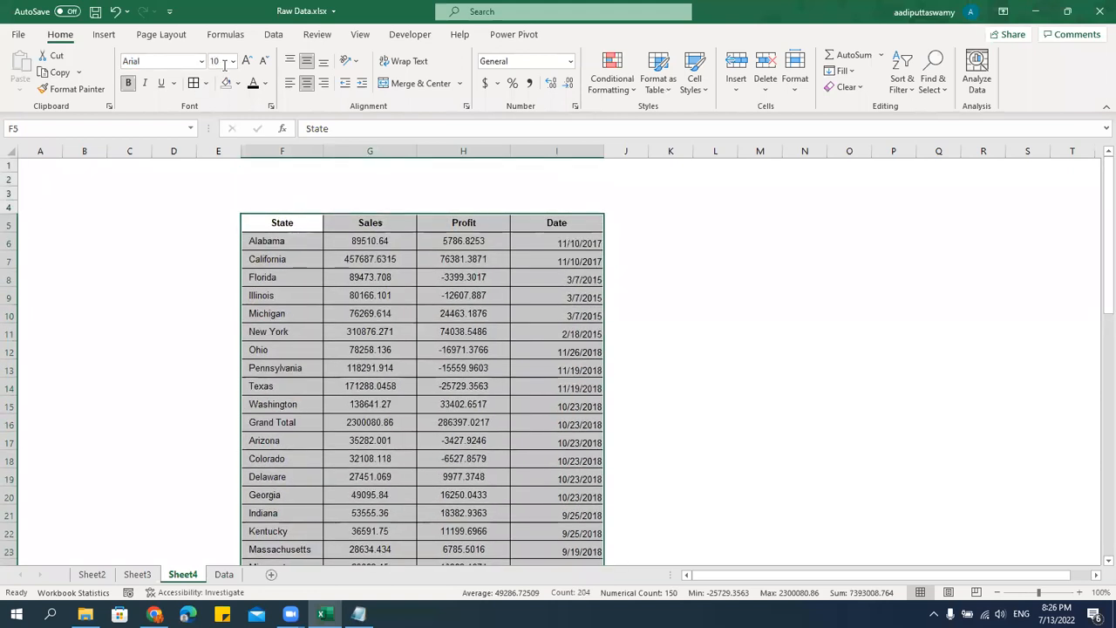
Center the contents of the whole table, F5:I55, both horizontally and vertically.
{"action": "left_click", "coordinate": [307, 63]}
{"action": "left_click", "coordinate": [307, 83]}
{"action": "left_click", "coordinate": [307, 64]}
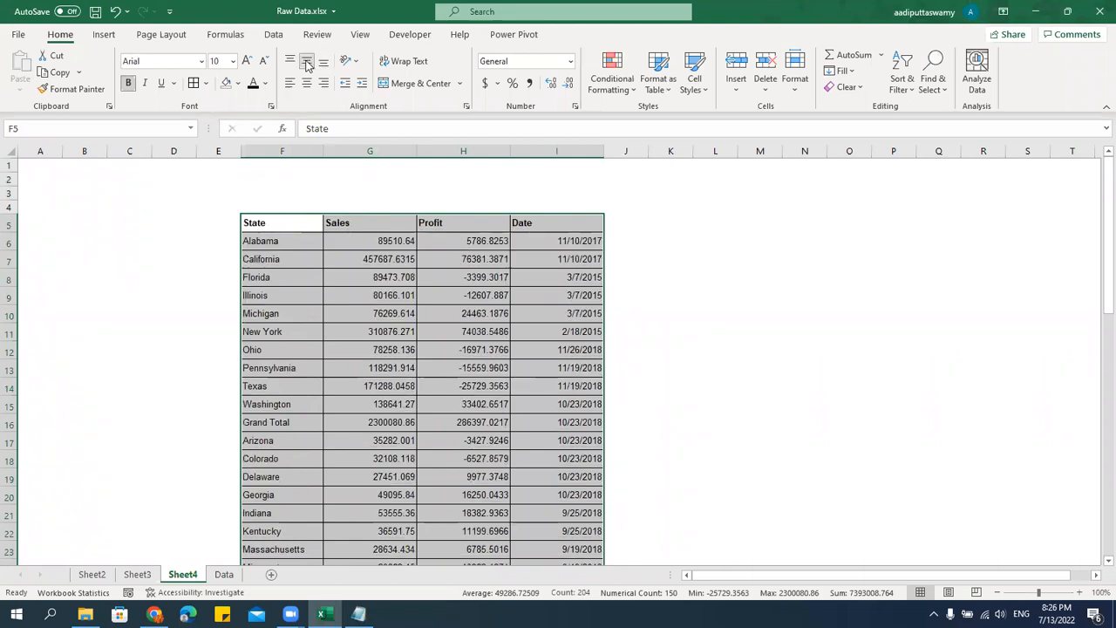
{"action": "left_click", "coordinate": [307, 83]}
Left-align the state names in F6:F55 with a small indent, keeping the header centered.
{"action": "left_click", "coordinate": [292, 242]}
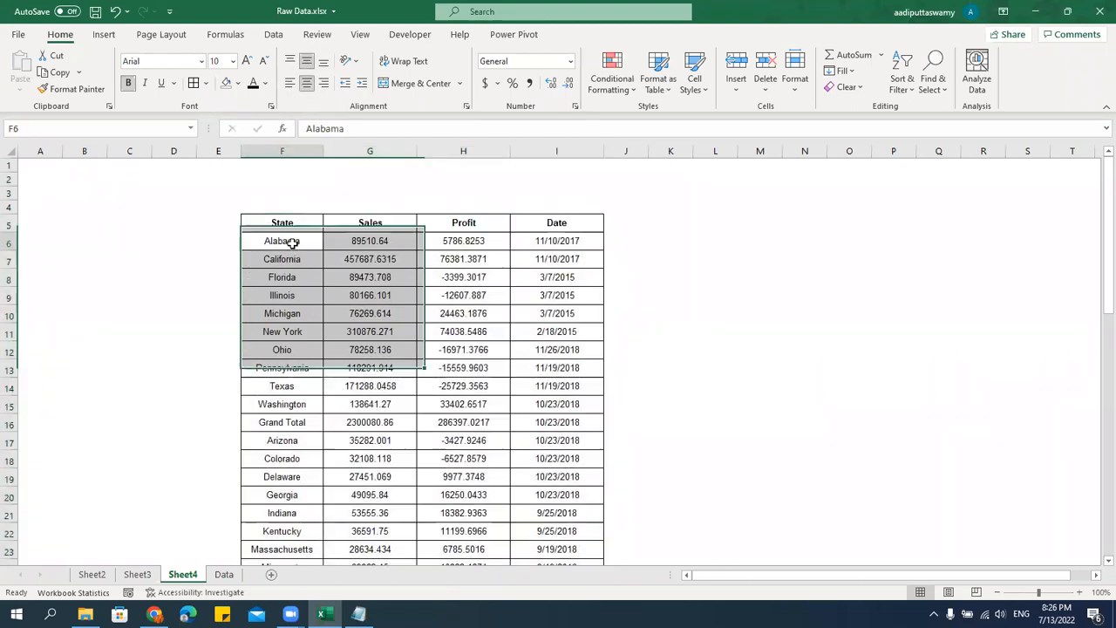
{"action": "key", "text": "ctrl+shift+Down"}
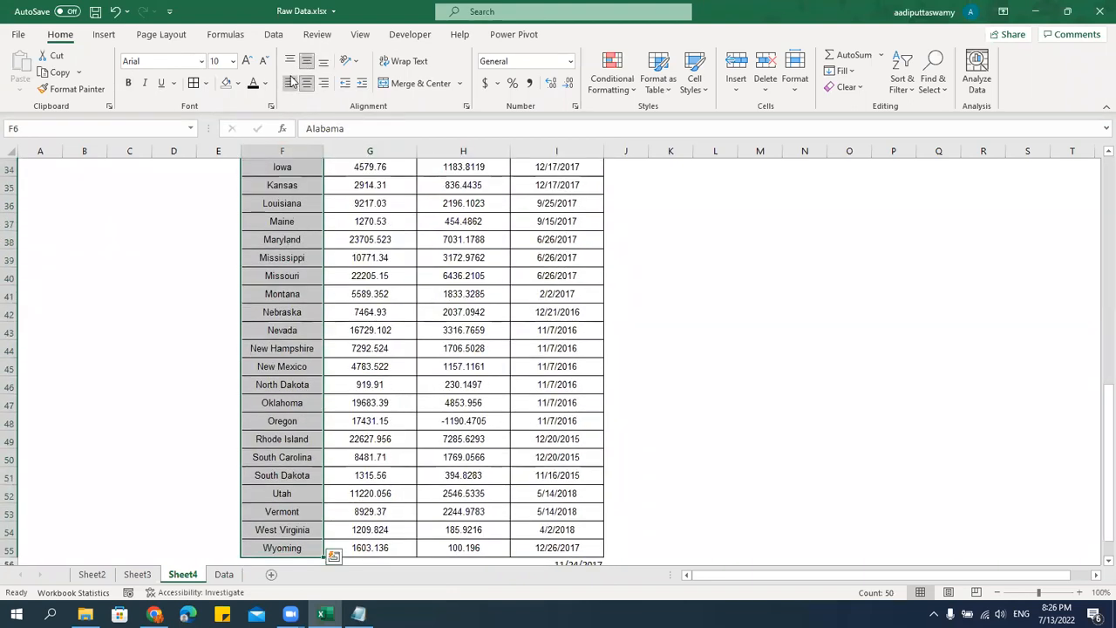
{"action": "left_click", "coordinate": [292, 81]}
{"action": "left_click", "coordinate": [702, 383]}
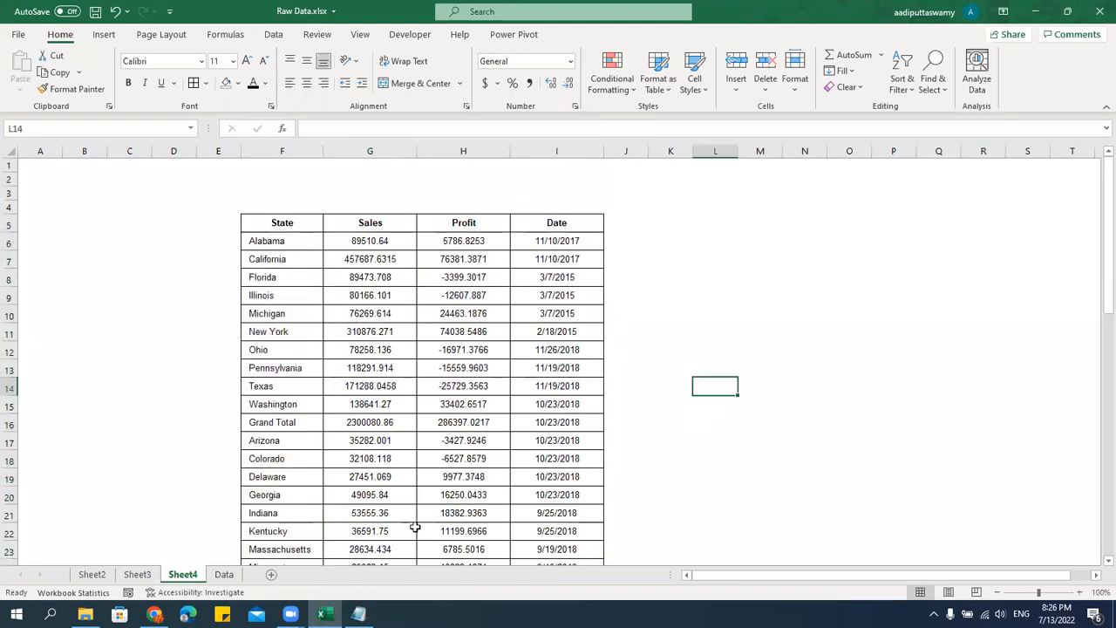
{"action": "left_click", "coordinate": [495, 438]}
{"action": "scroll", "coordinate": [580, 420], "scroll_direction": "down", "scroll_amount": 1}
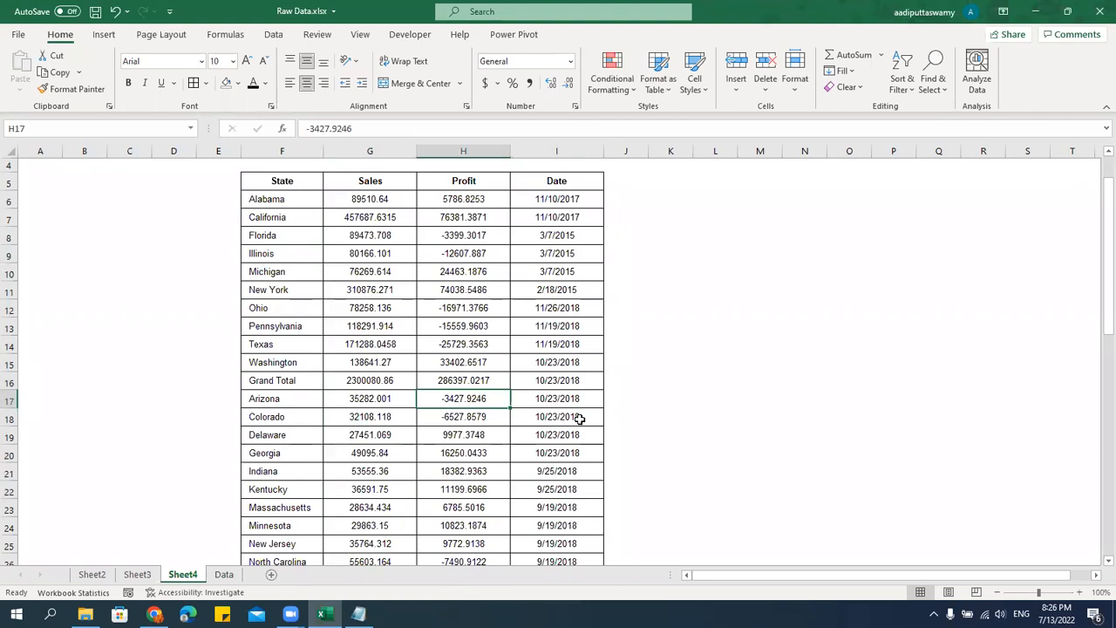
{"action": "left_click", "coordinate": [371, 195]}
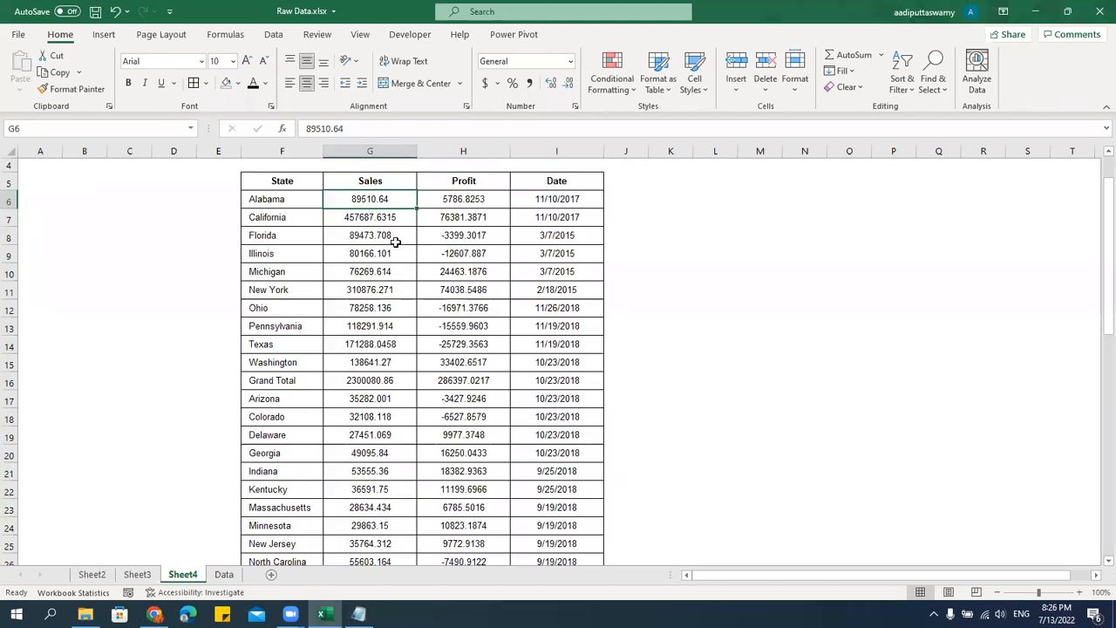
{"action": "scroll", "coordinate": [438, 291], "scroll_direction": "up", "scroll_amount": 1}
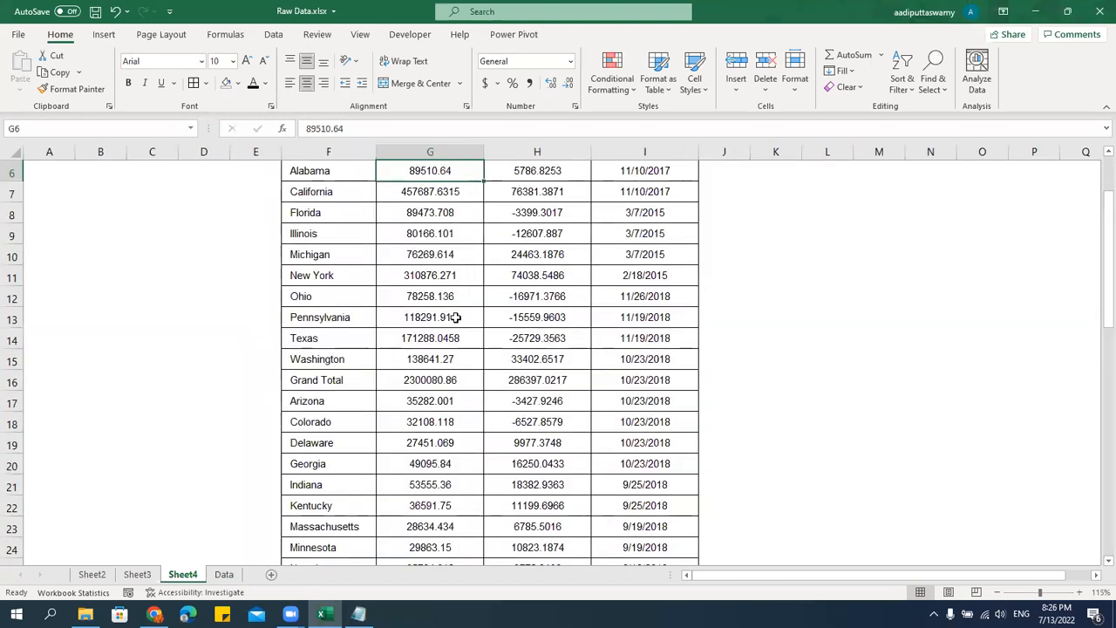
{"action": "scroll", "coordinate": [454, 365], "scroll_direction": "up", "scroll_amount": 1}
{"action": "key", "text": "Up"}
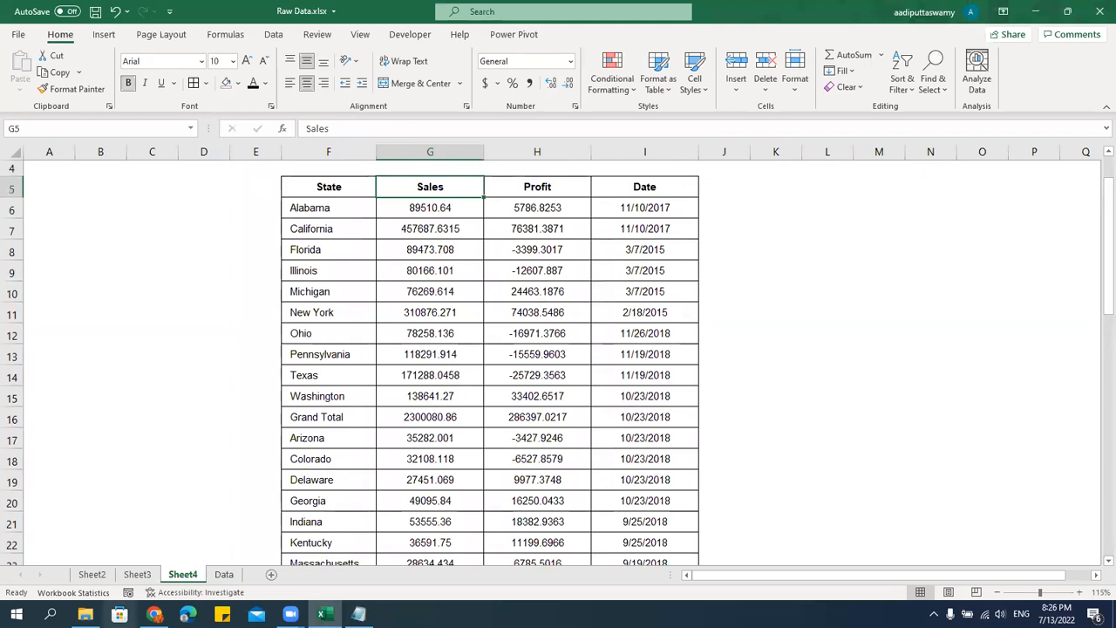
{"action": "left_click", "coordinate": [137, 573]}
{"action": "left_click", "coordinate": [501, 272]}
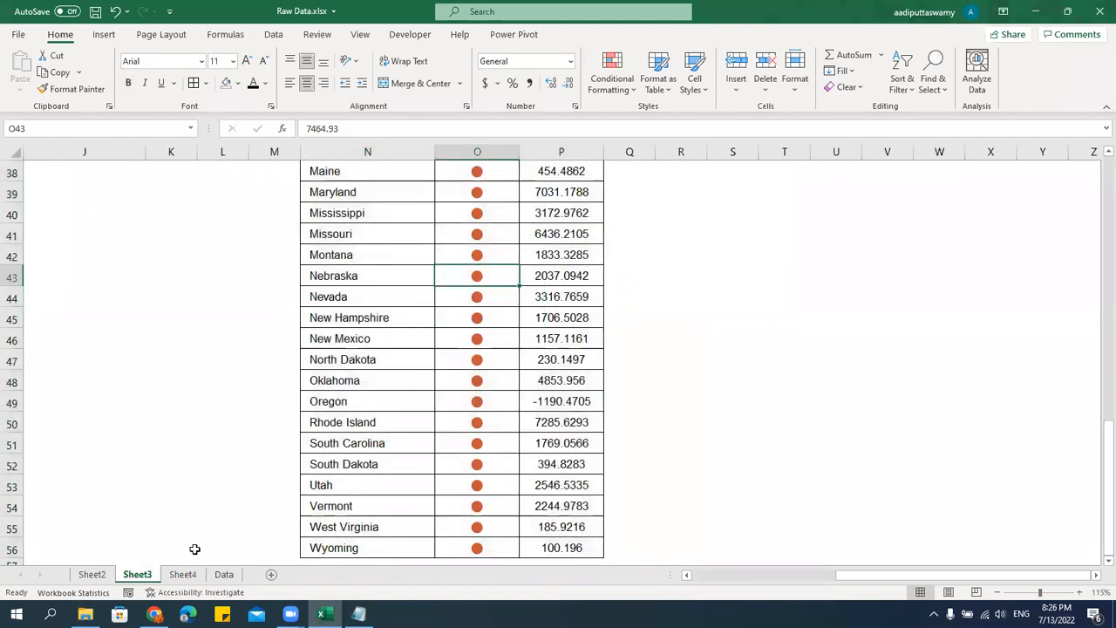
{"action": "left_click", "coordinate": [232, 583]}
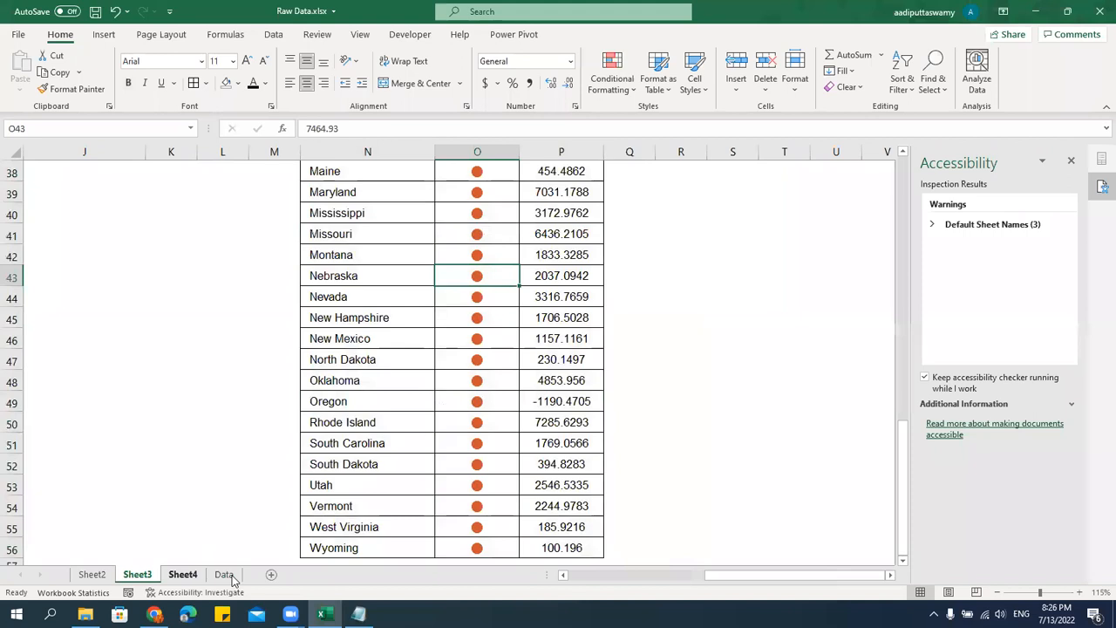
{"action": "left_click", "coordinate": [1071, 160]}
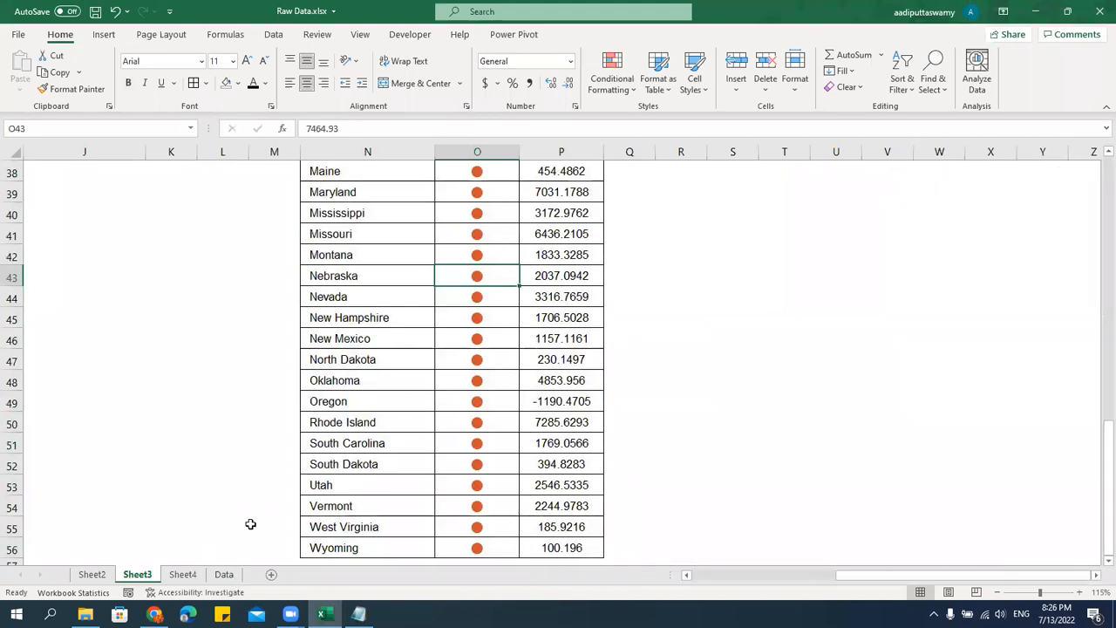
Rename Sheet4 as "Number Formatting".
{"action": "left_click", "coordinate": [183, 574]}
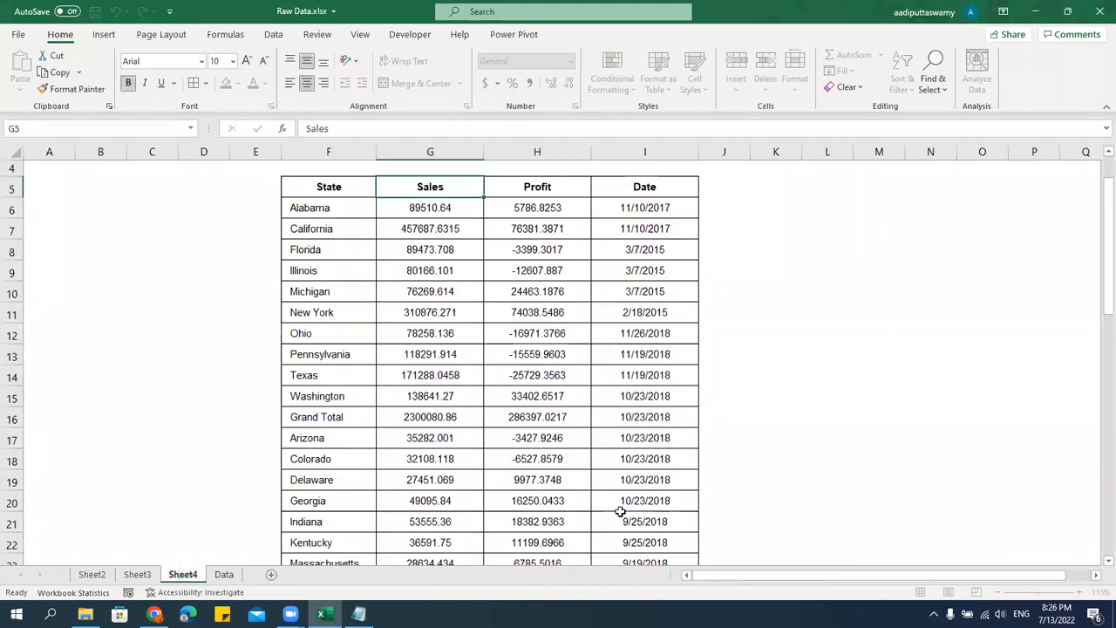
{"action": "double_click", "coordinate": [185, 574]}
{"action": "type", "text": "Number Formatting"}
{"action": "key", "text": "Return"}
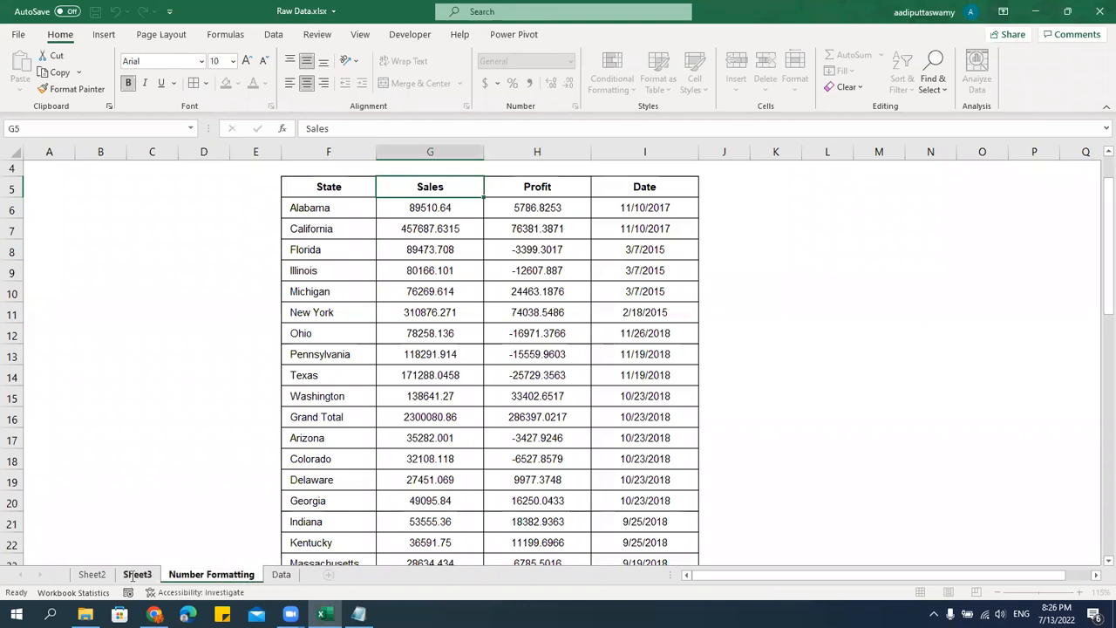
Rename Sheet3 as "Conditional Formatting".
{"action": "left_click", "coordinate": [136, 575]}
{"action": "double_click", "coordinate": [135, 575]}
{"action": "type", "text": "Conditional Formatting"}
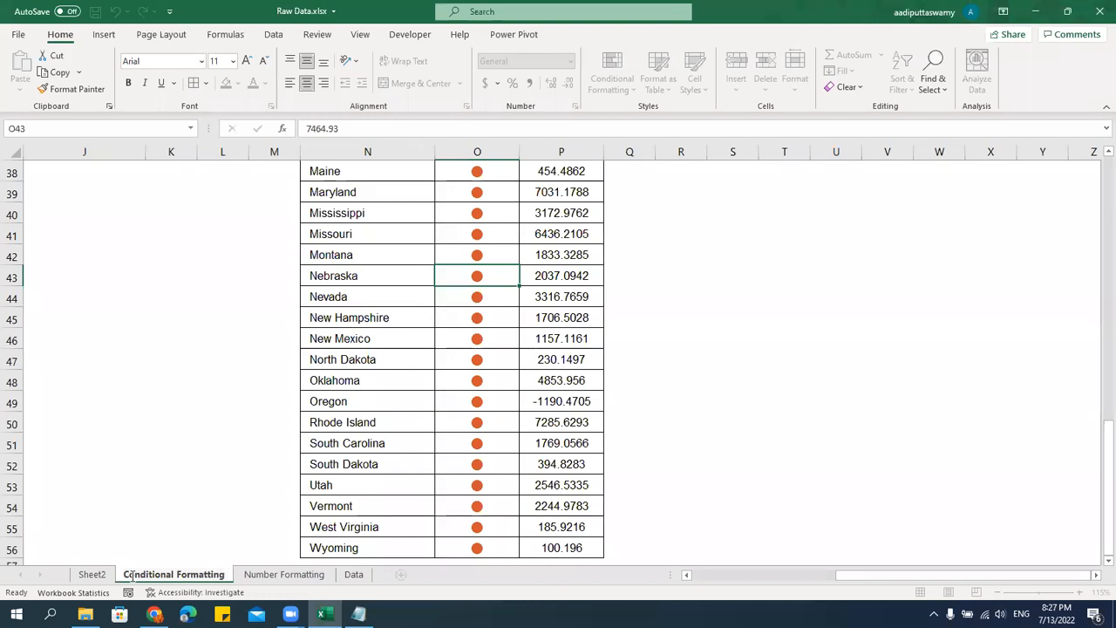
{"action": "left_click", "coordinate": [376, 402]}
{"action": "scroll", "coordinate": [375, 454], "scroll_direction": "up", "scroll_amount": 2}
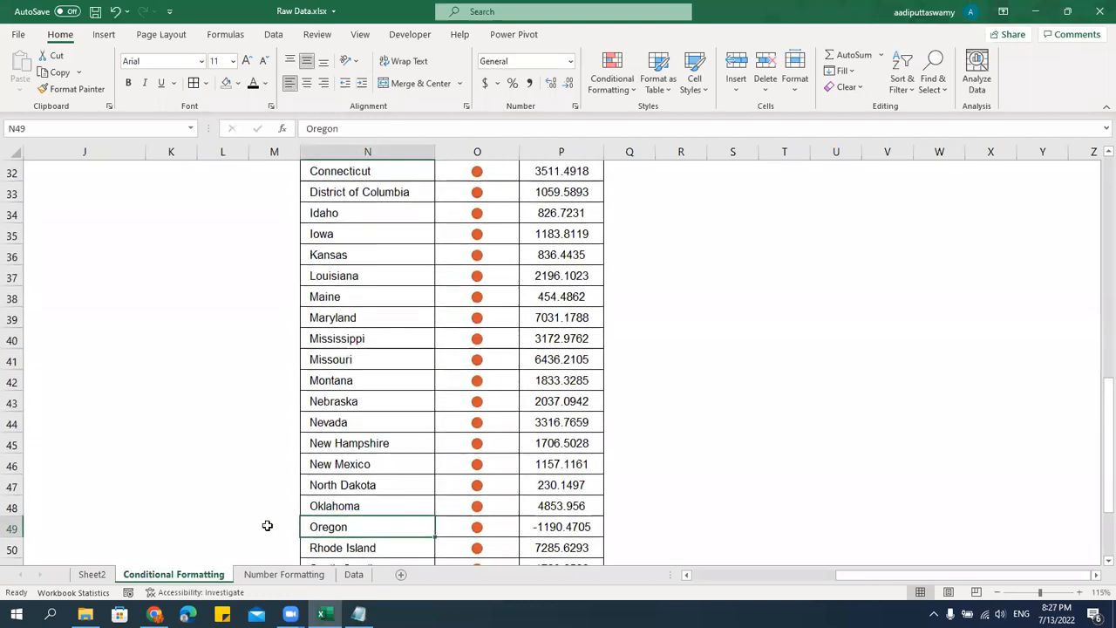
Apply the comma style to the Sales values in G6:G55 on the Number Formatting sheet.
{"action": "left_click", "coordinate": [275, 575]}
{"action": "left_click_drag", "start_coordinate": [445, 211], "coordinate": [436, 323]}
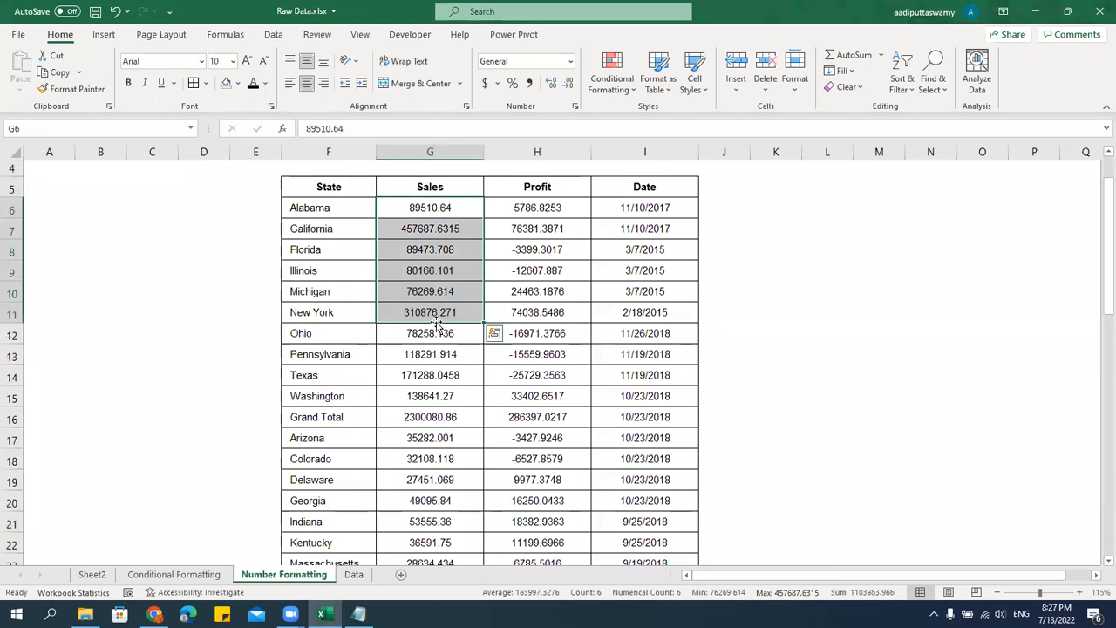
{"action": "left_click", "coordinate": [452, 209]}
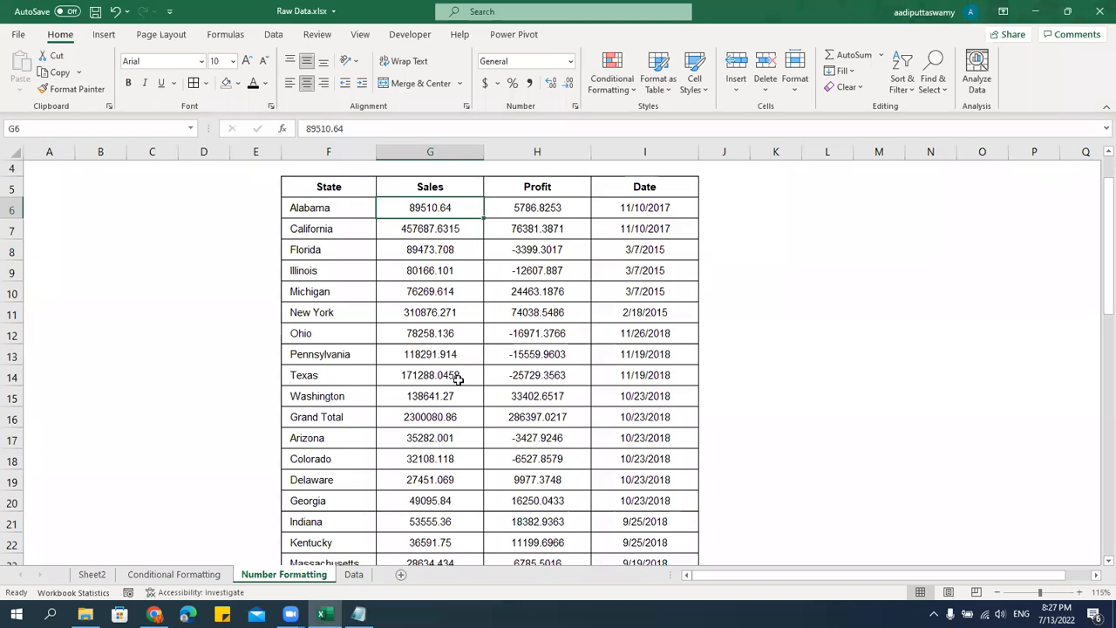
{"action": "key", "text": "ctrl+shift+Down"}
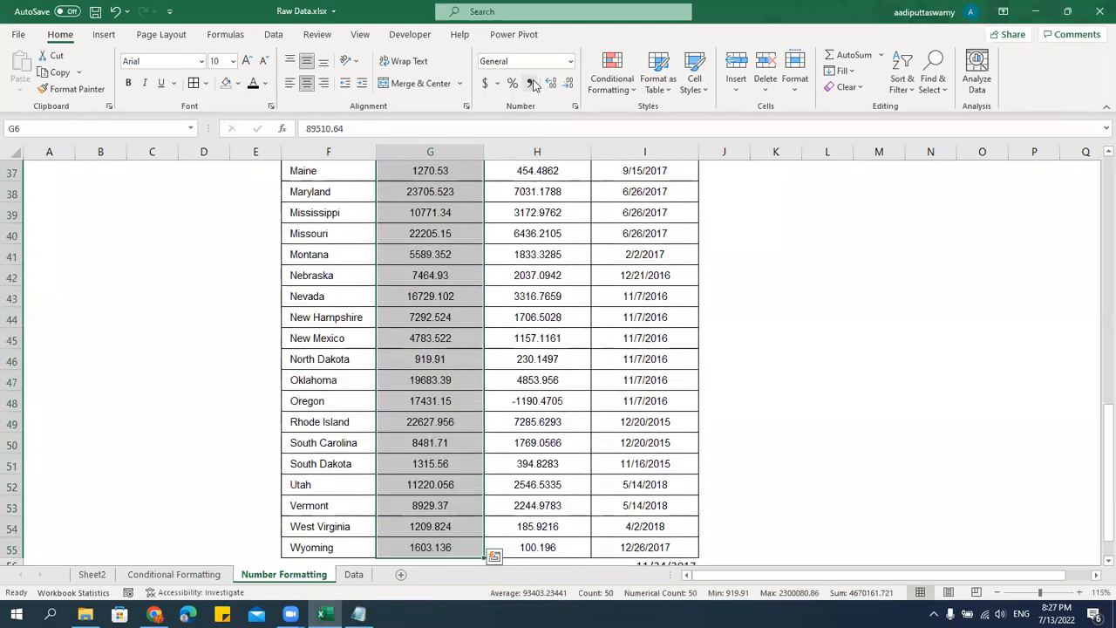
{"action": "left_click", "coordinate": [529, 83]}
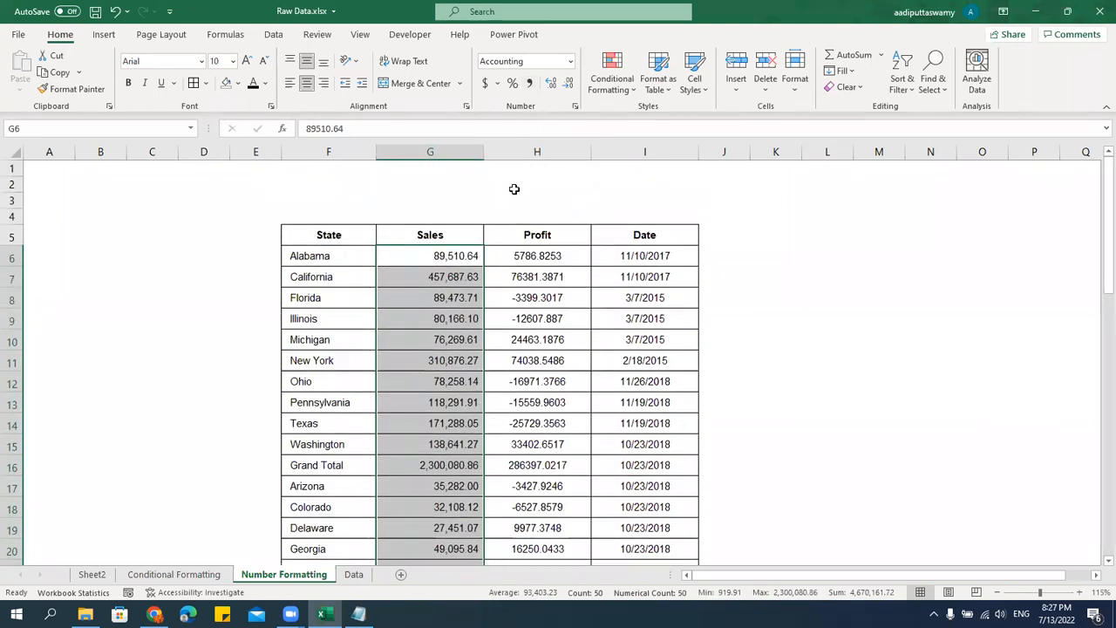
Enter the note "Control + 1" in cell G2 above the table.
{"action": "left_click", "coordinate": [411, 180]}
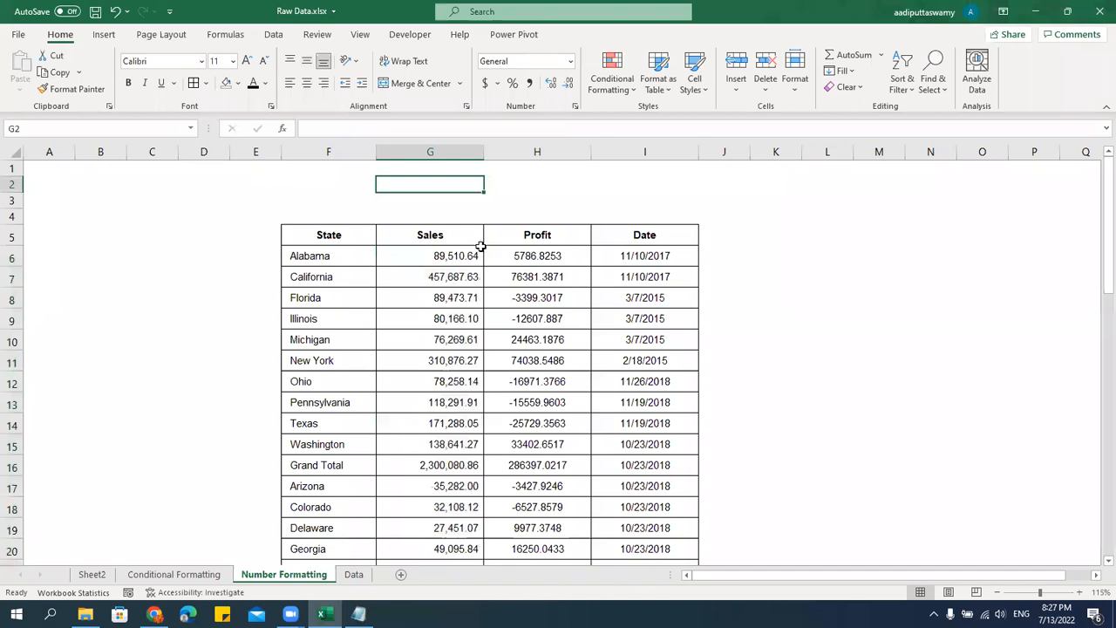
{"action": "type", "text": "Control"}
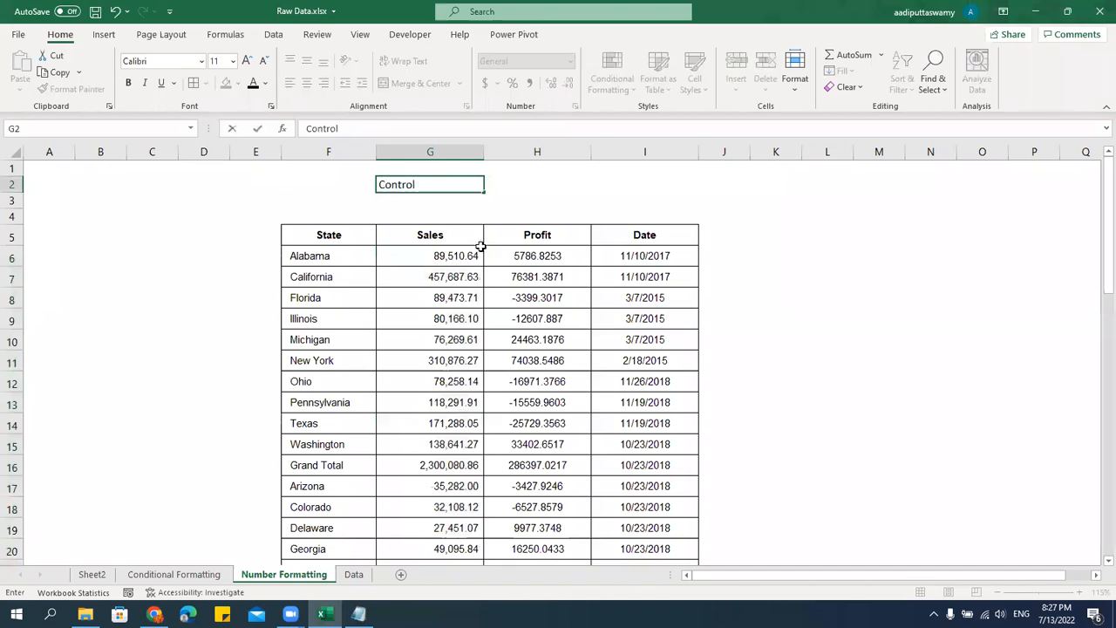
{"action": "type", "text": " + 1"}
{"action": "key", "text": "Return"}
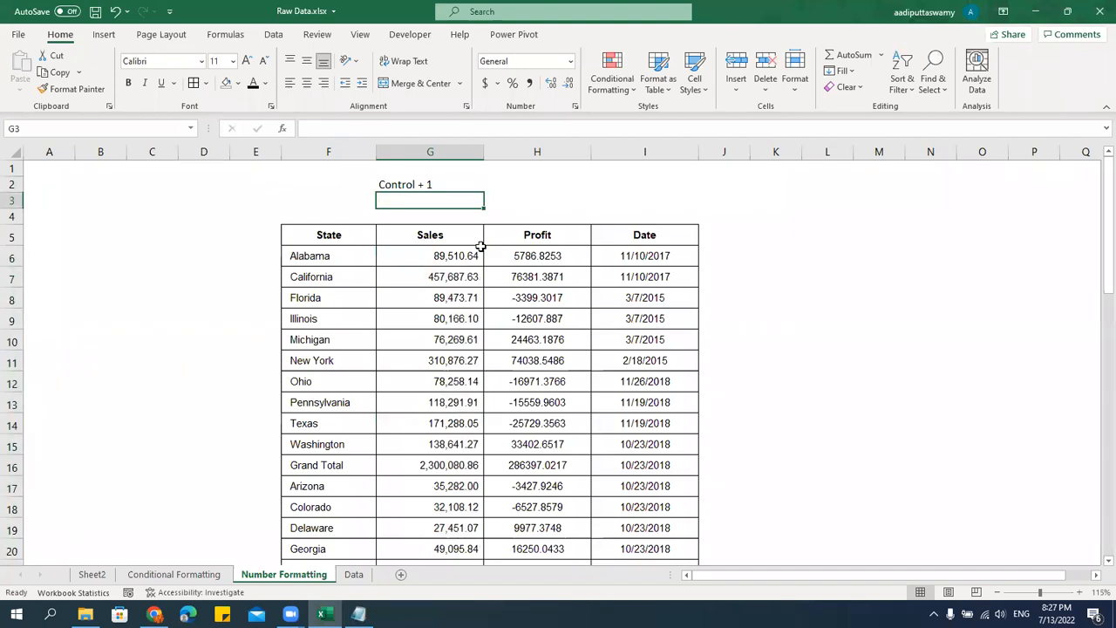
Switch the Sales values in G6:G55 to the Number format category.
{"action": "left_click", "coordinate": [479, 253]}
{"action": "key", "text": "ctrl+shift+Down"}
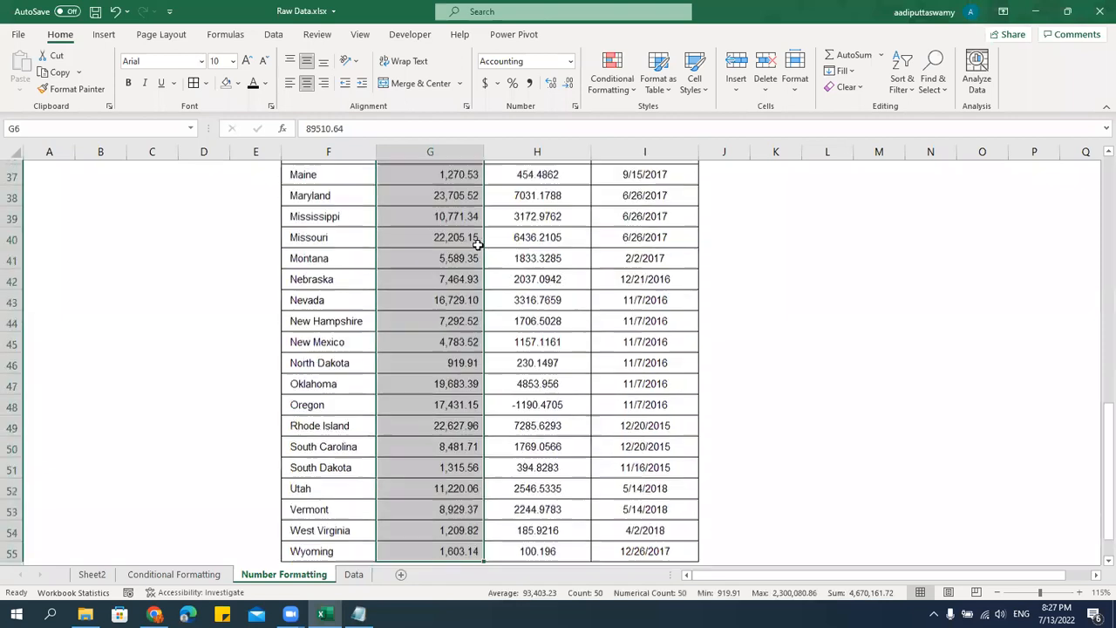
{"action": "key", "text": "ctrl+1"}
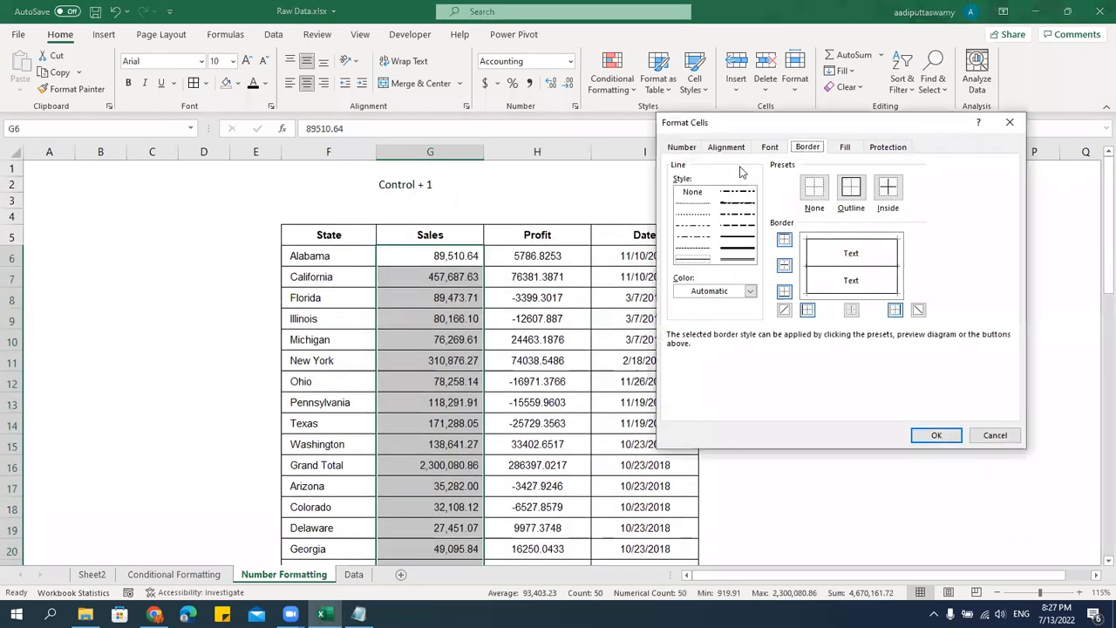
{"action": "left_click", "coordinate": [656, 176]}
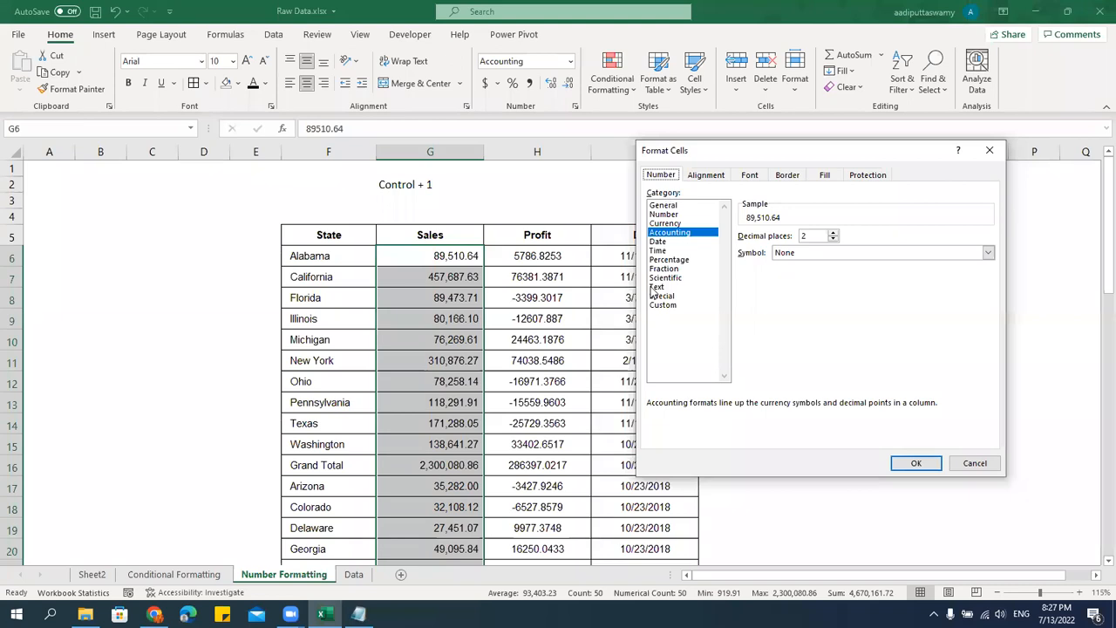
{"action": "left_click", "coordinate": [665, 215]}
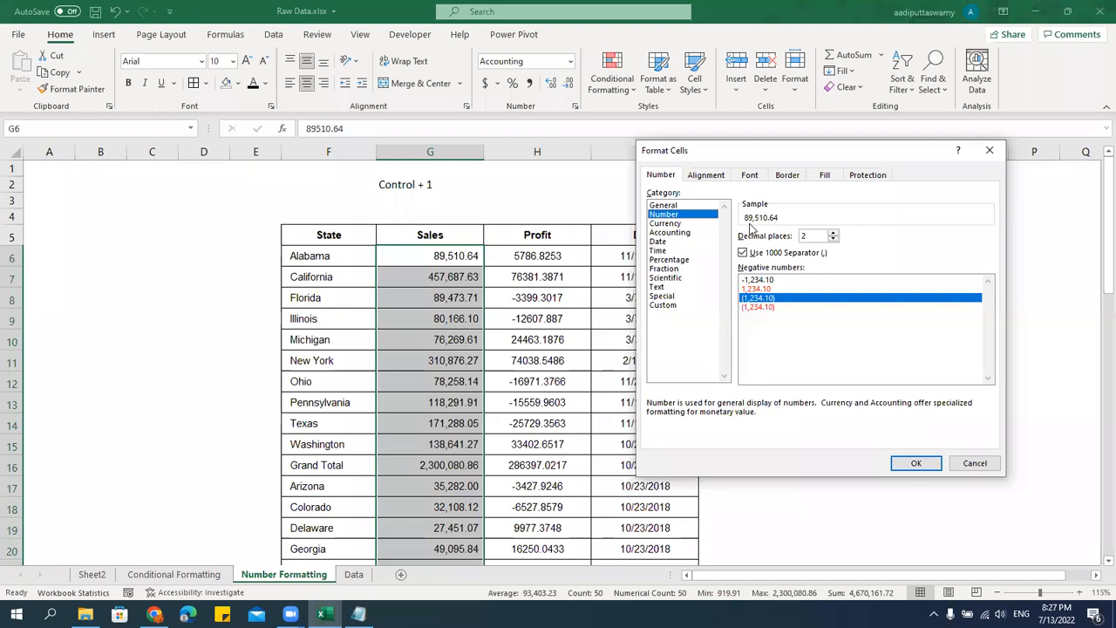
Try the Sales number format without the 1000 separator and with one decimal place, returning to two decimals with the separator.
{"action": "left_click", "coordinate": [755, 254]}
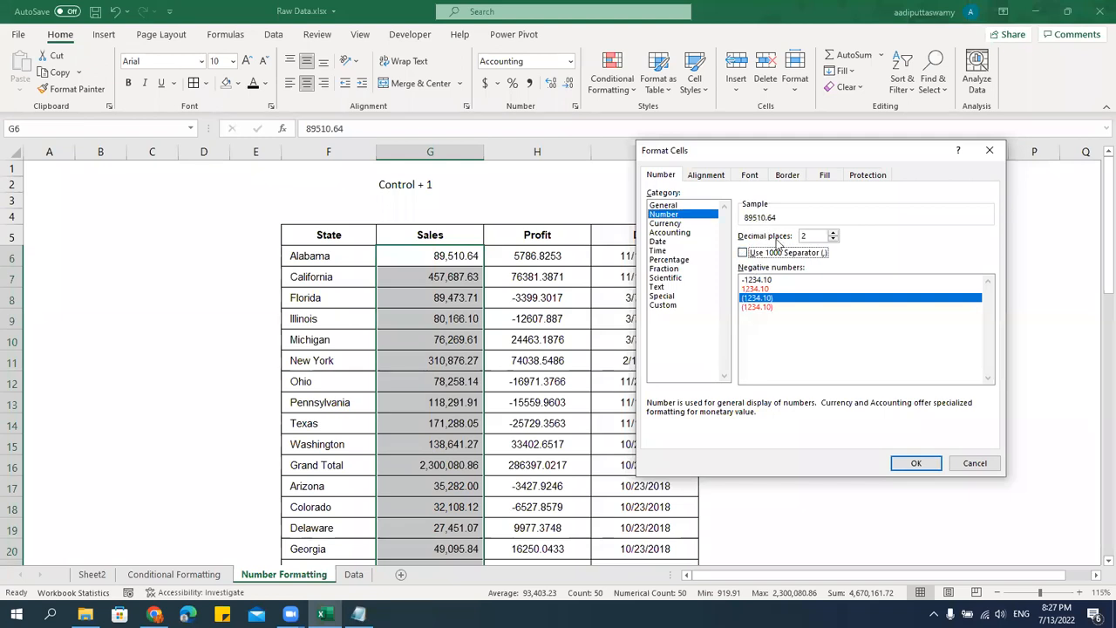
{"action": "left_click", "coordinate": [833, 235]}
{"action": "left_click", "coordinate": [833, 235]}
{"action": "left_click", "coordinate": [833, 235]}
{"action": "left_click", "coordinate": [833, 240]}
{"action": "left_click", "coordinate": [834, 240]}
{"action": "left_click", "coordinate": [834, 241]}
{"action": "left_click", "coordinate": [834, 241]}
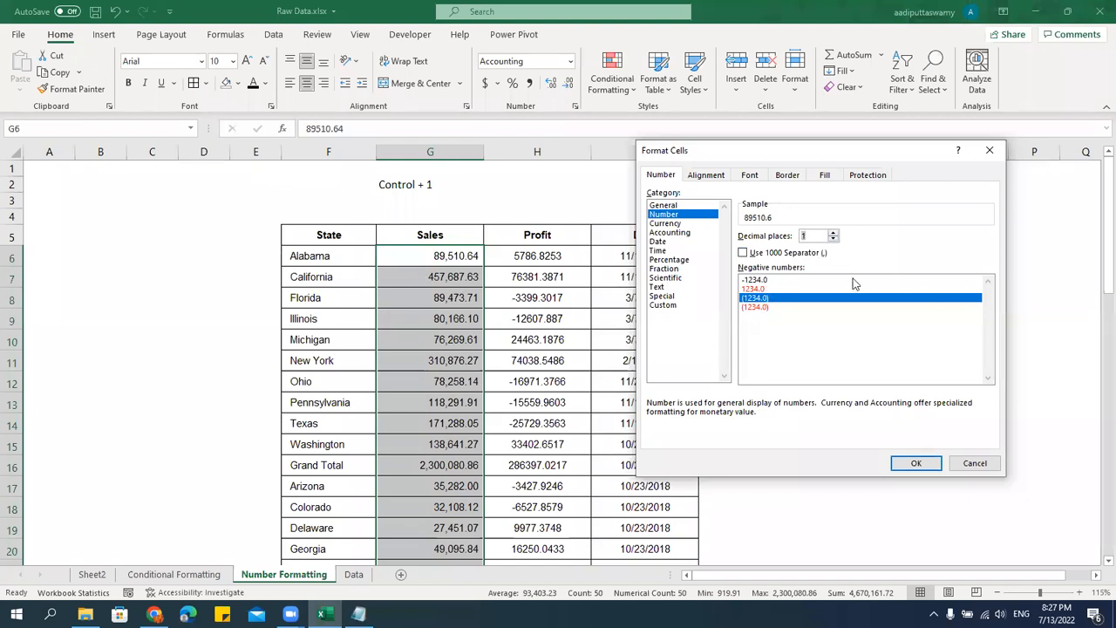
{"action": "left_click", "coordinate": [833, 235]}
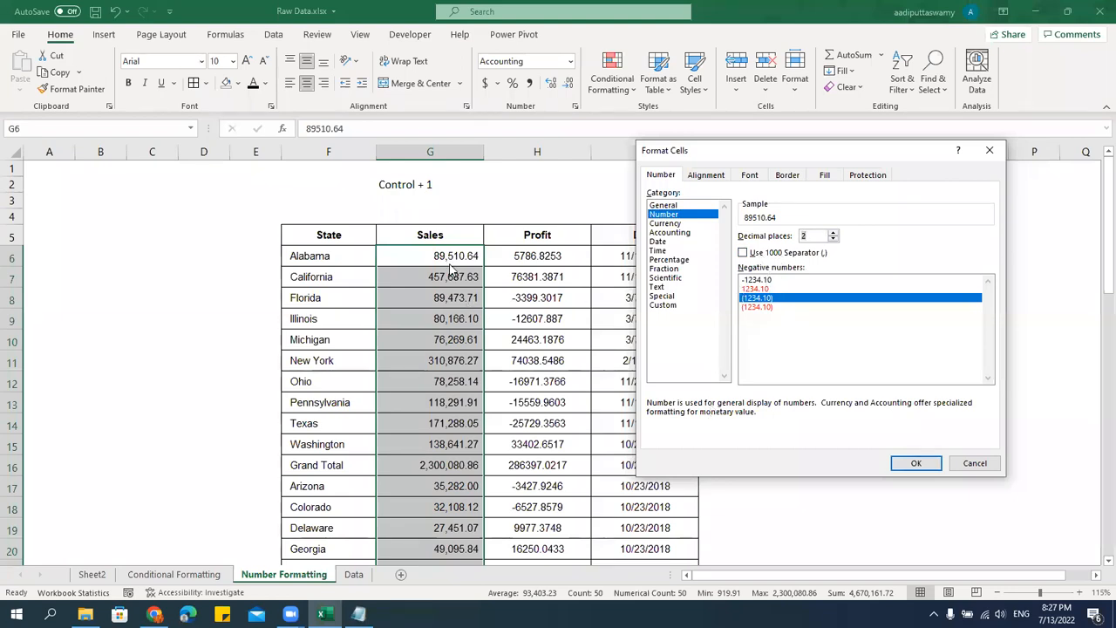
{"action": "left_click", "coordinate": [743, 252]}
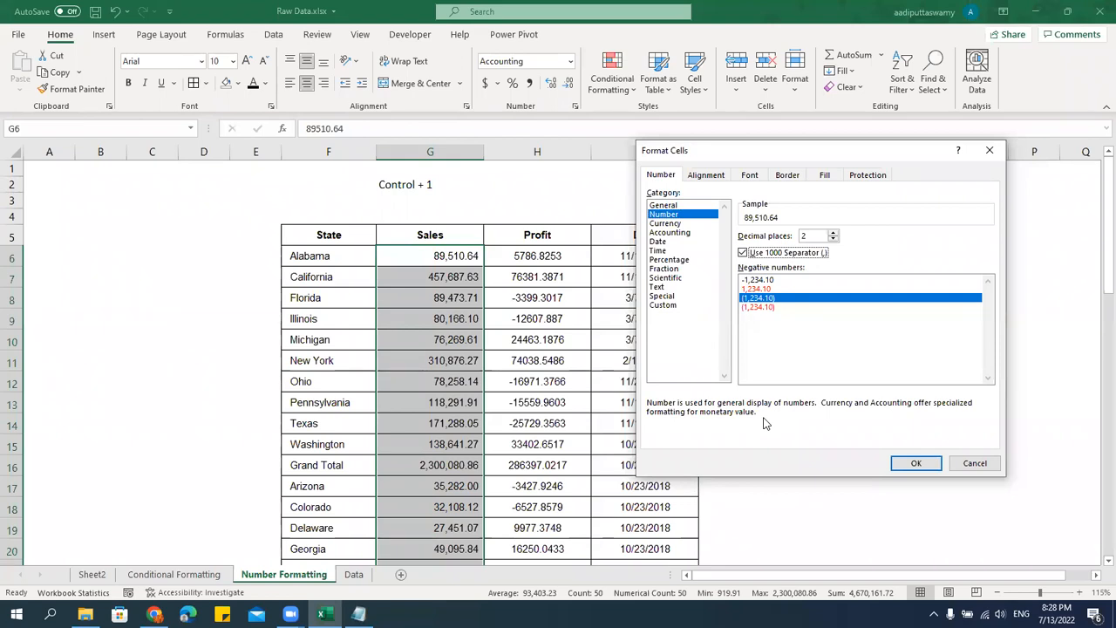
Try the negative number styles for Sales and apply the red one in parentheses.
{"action": "left_click", "coordinate": [755, 280]}
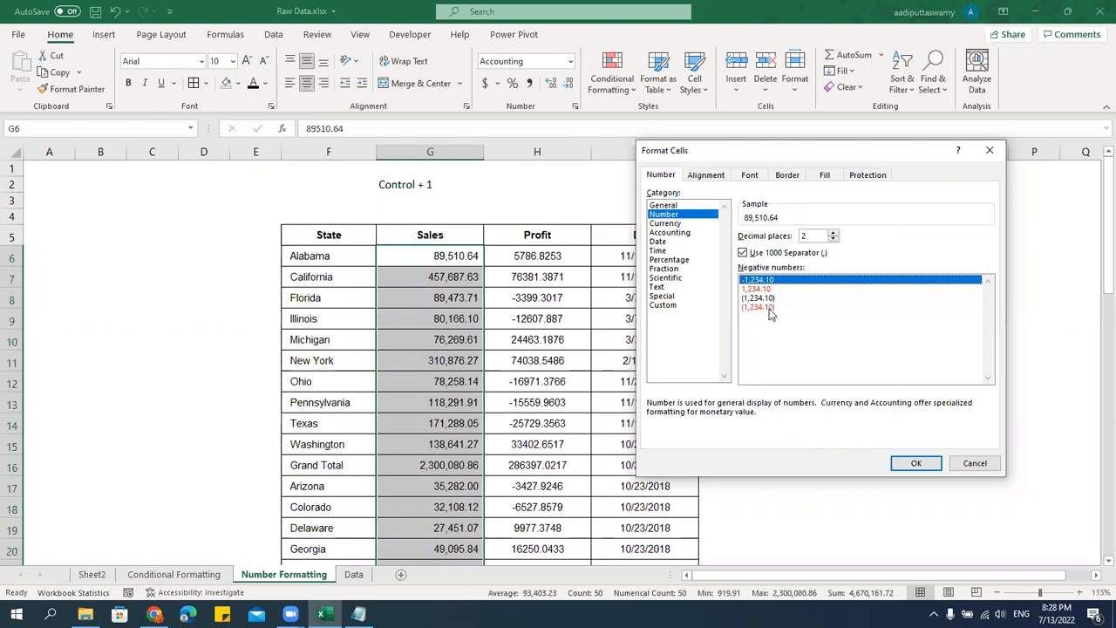
{"action": "left_click", "coordinate": [764, 289]}
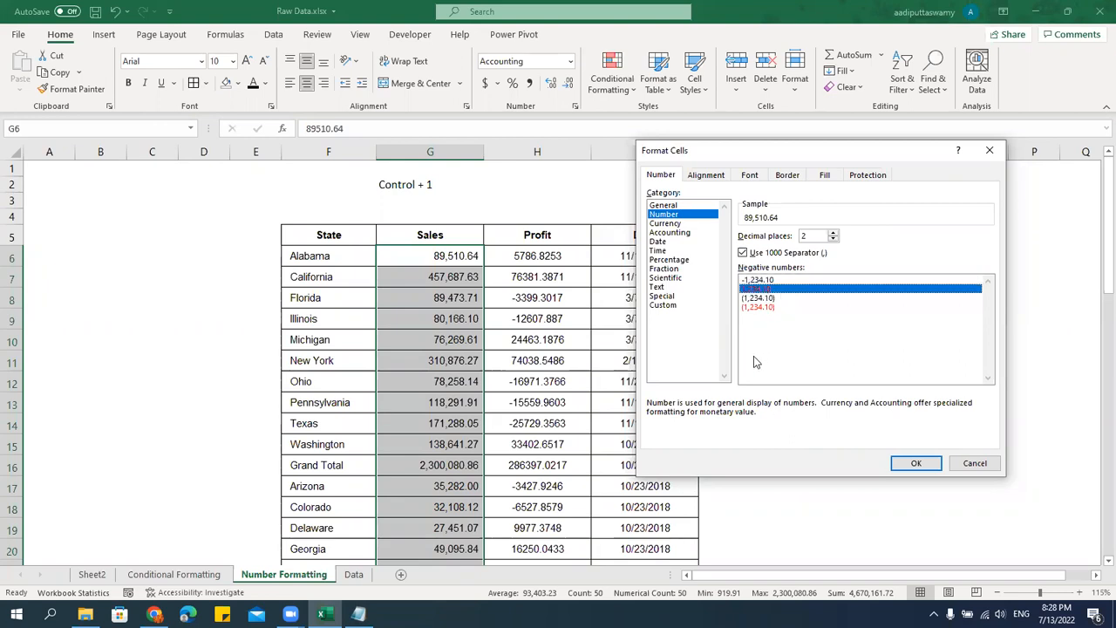
{"action": "left_click", "coordinate": [758, 299]}
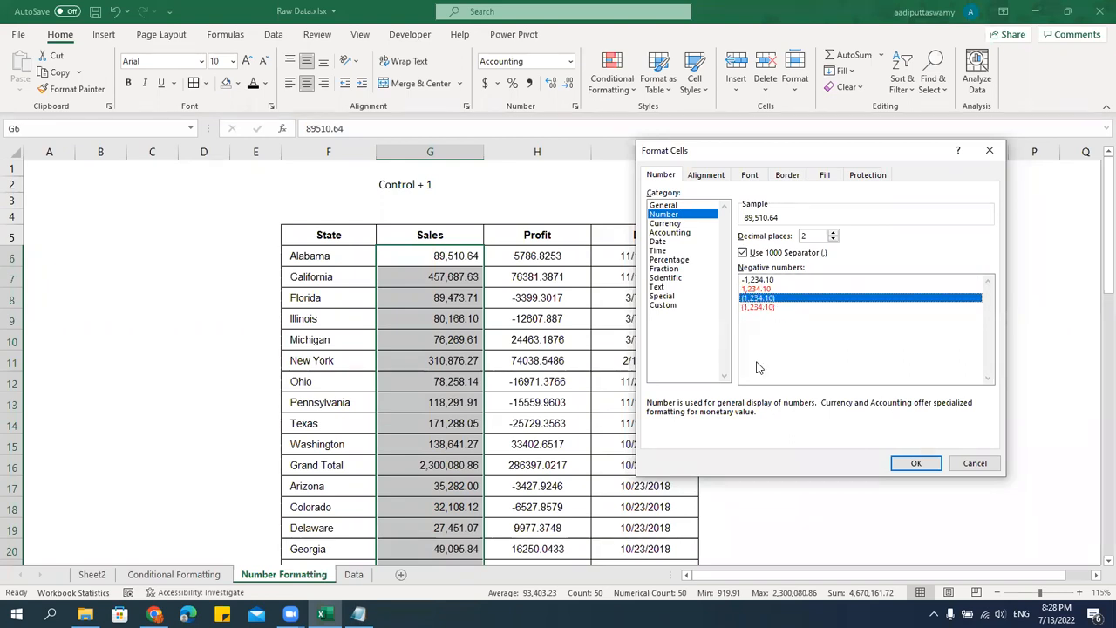
{"action": "left_click", "coordinate": [759, 307]}
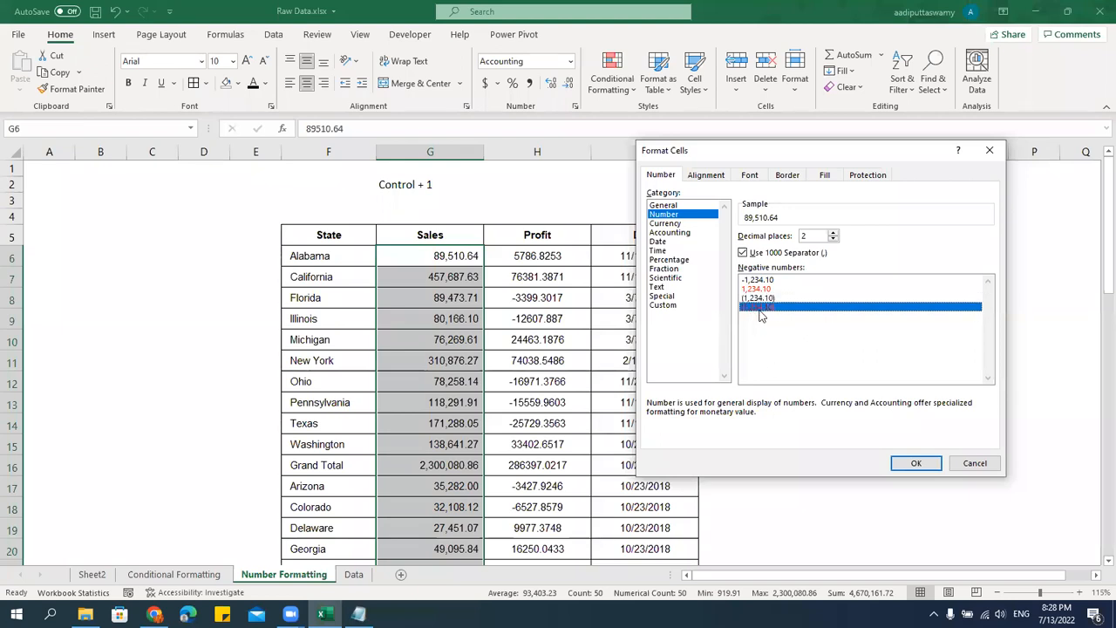
{"action": "left_click", "coordinate": [916, 463]}
{"action": "scroll", "coordinate": [601, 454], "scroll_direction": "down", "scroll_amount": 4}
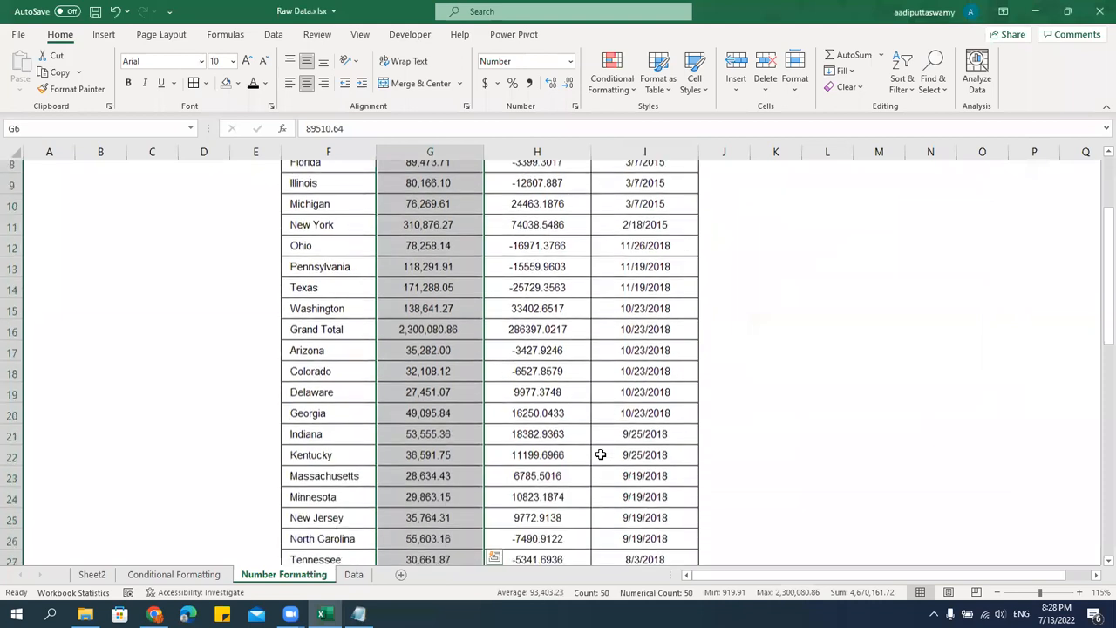
{"action": "scroll", "coordinate": [423, 508], "scroll_direction": "down", "scroll_amount": 5}
{"action": "scroll", "coordinate": [423, 507], "scroll_direction": "up", "scroll_amount": 5}
{"action": "scroll", "coordinate": [423, 508], "scroll_direction": "up", "scroll_amount": 4}
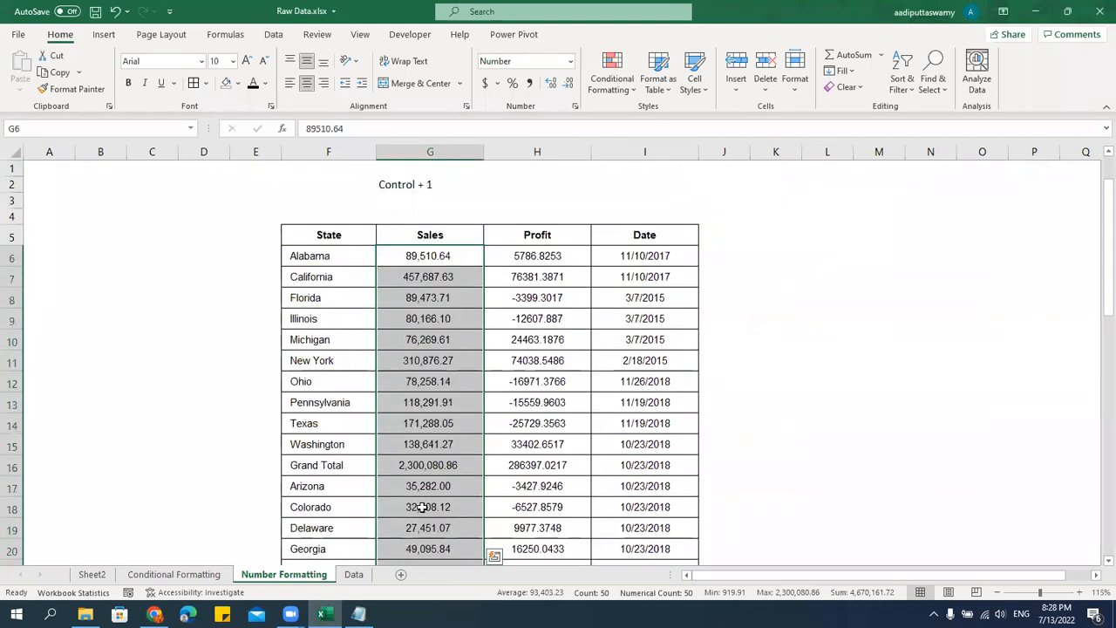
Format the Profit values in H6:H55 as Number with one decimal place, the 1000 separator and red negatives in parentheses.
{"action": "left_click", "coordinate": [538, 257]}
{"action": "key", "text": "ctrl+shift+Down"}
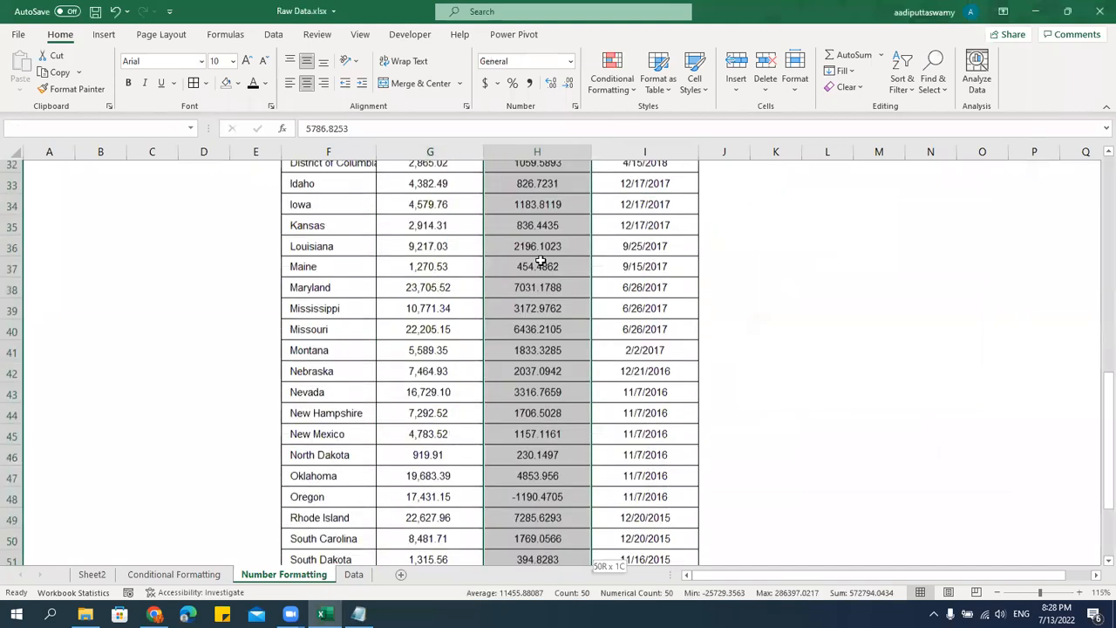
{"action": "scroll", "coordinate": [599, 314], "scroll_direction": "up", "scroll_amount": 13}
{"action": "key", "text": "ctrl+1"}
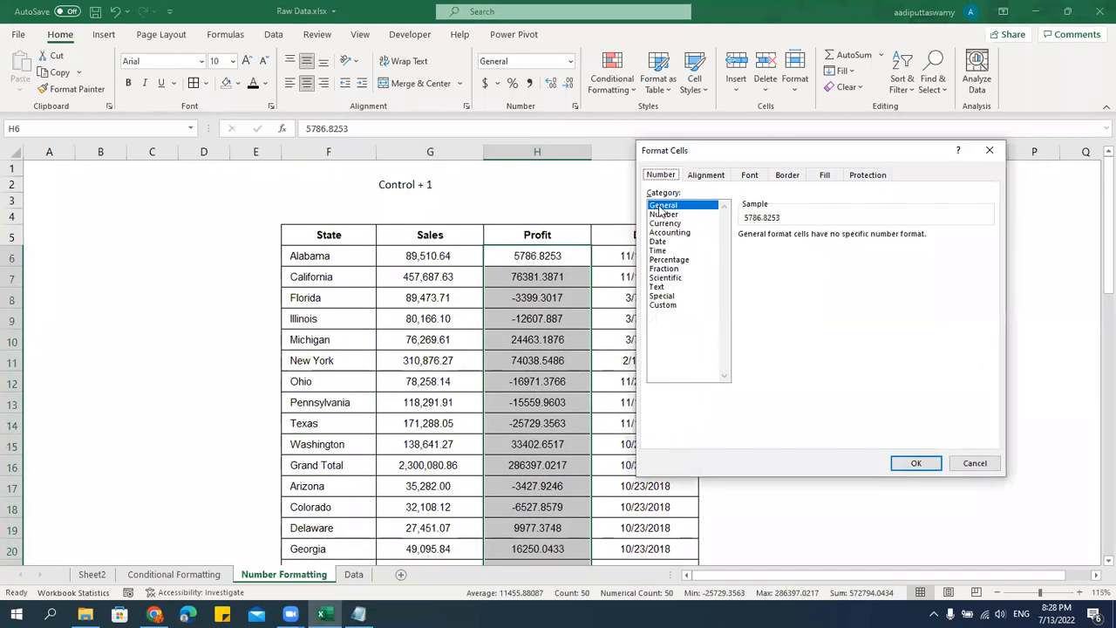
{"action": "left_click", "coordinate": [664, 215]}
{"action": "left_click", "coordinate": [744, 253]}
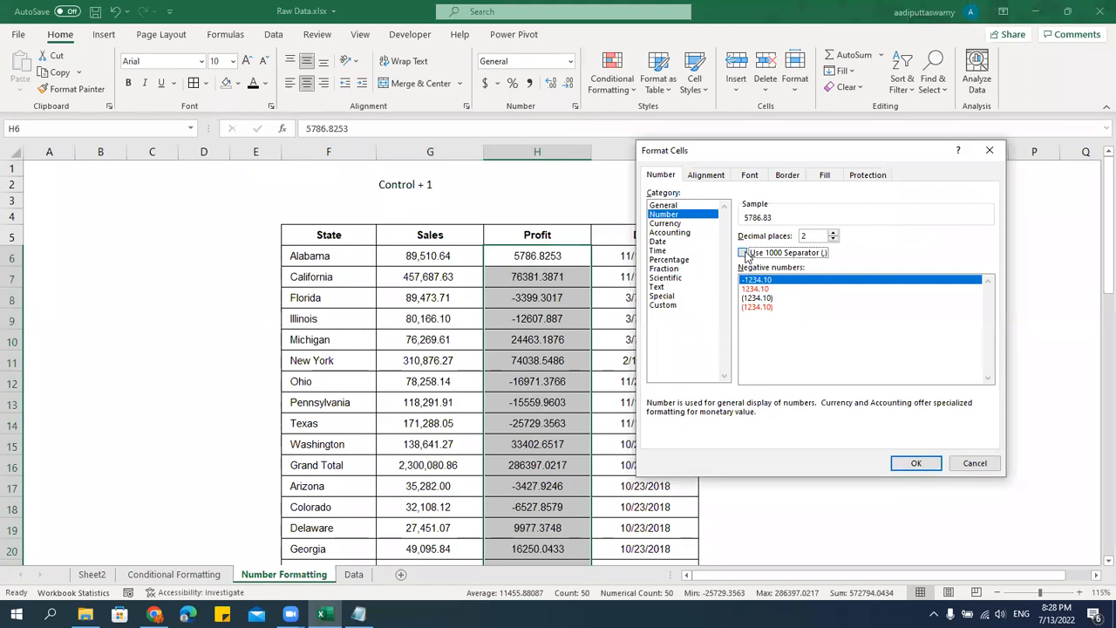
{"action": "left_click", "coordinate": [833, 240]}
{"action": "left_click", "coordinate": [743, 309]}
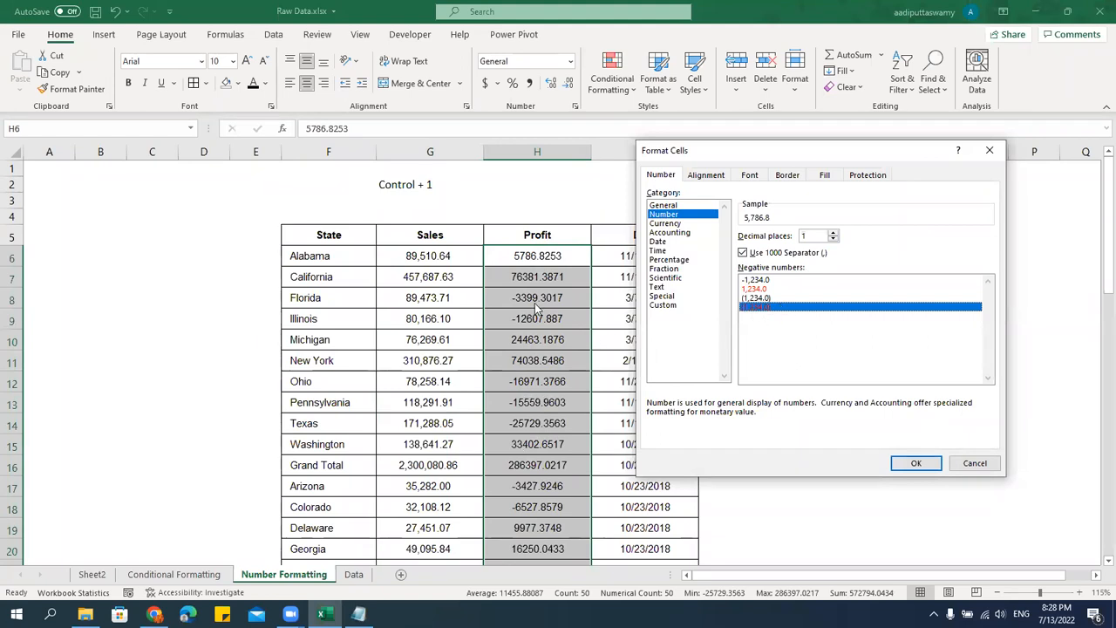
{"action": "left_click", "coordinate": [919, 469]}
Examine the Profit formatting down to the end of the table and move to the Date column.
{"action": "left_click", "coordinate": [683, 428]}
{"action": "left_click", "coordinate": [572, 303]}
{"action": "left_click", "coordinate": [568, 314]}
{"action": "scroll", "coordinate": [563, 434], "scroll_direction": "down", "scroll_amount": 7}
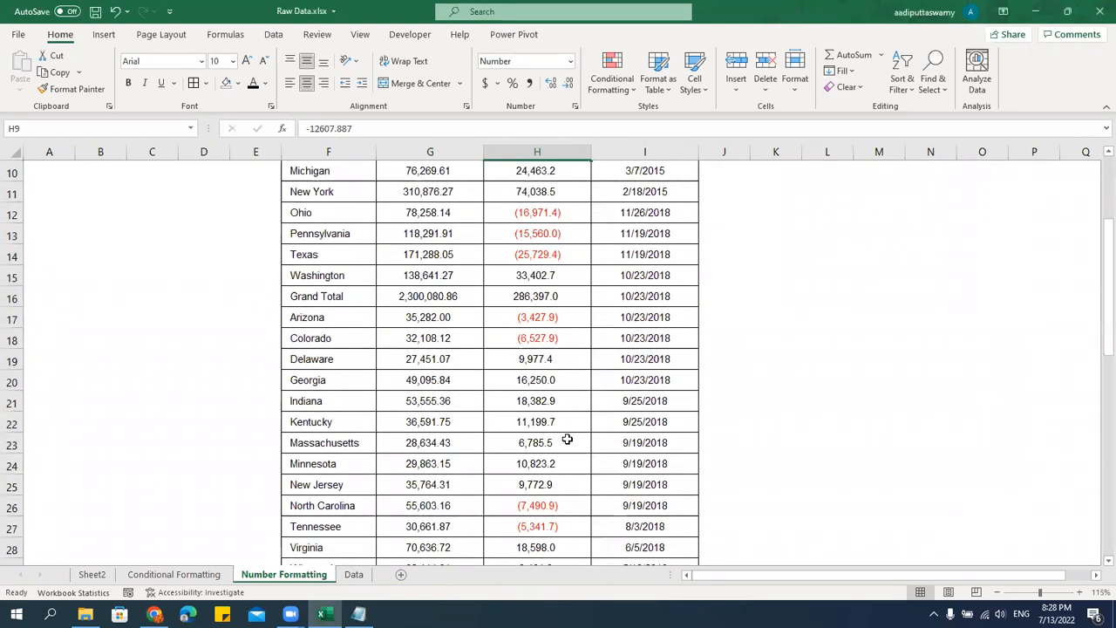
{"action": "scroll", "coordinate": [567, 439], "scroll_direction": "down", "scroll_amount": 8}
{"action": "scroll", "coordinate": [567, 438], "scroll_direction": "up", "scroll_amount": 7}
{"action": "scroll", "coordinate": [567, 438], "scroll_direction": "down", "scroll_amount": 7}
{"action": "left_click_drag", "start_coordinate": [654, 376], "coordinate": [685, 433]}
{"action": "key", "text": "alt+e"}
{"action": "key", "text": "a"}
{"action": "key", "text": "a"}
{"action": "key", "text": "Up"}
{"action": "key", "text": "Up"}
{"action": "key", "text": "Up"}
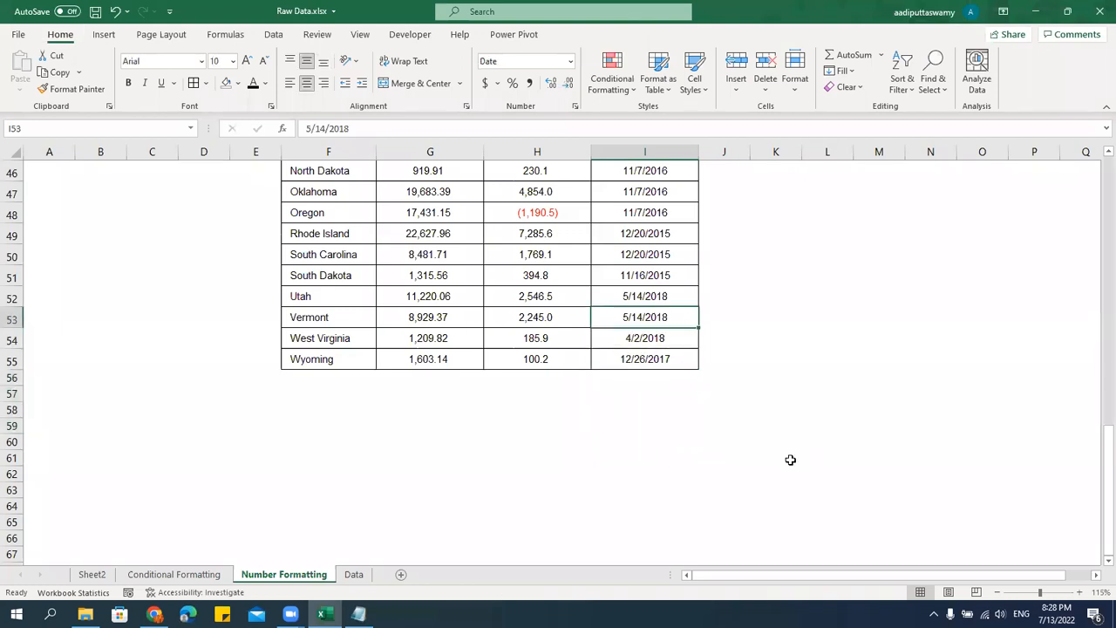
Apply the 14-Mar-12 date format to the Date values in I6:I55.
{"action": "key", "text": "ctrl+Up"}
{"action": "key", "text": "Up"}
{"action": "key", "text": "Down"}
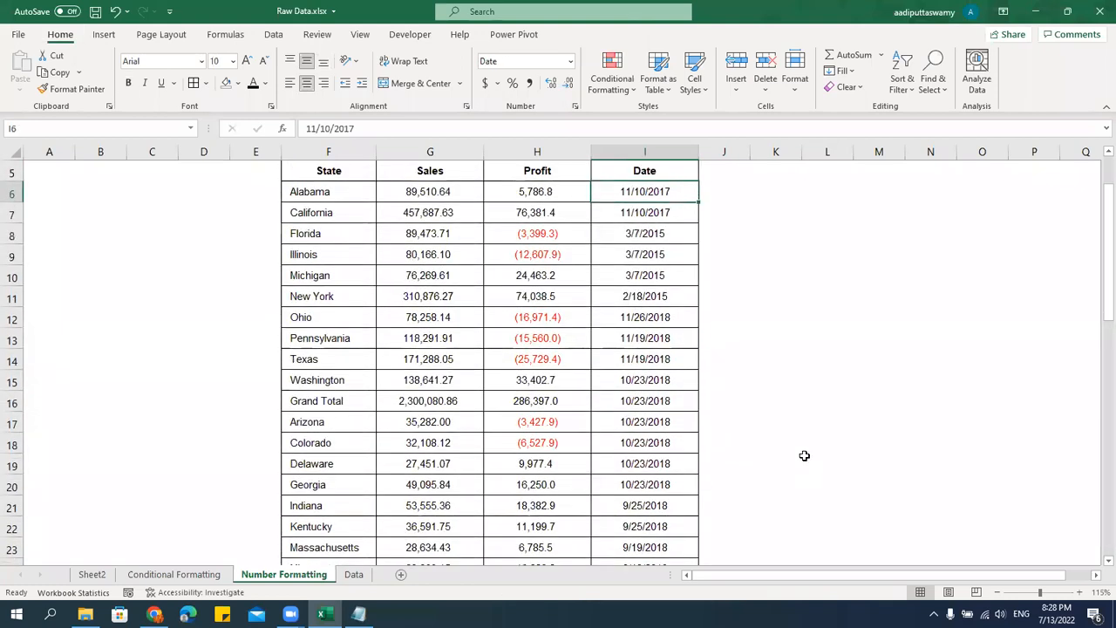
{"action": "key", "text": "ctrl+shift+Down"}
{"action": "scroll", "coordinate": [866, 464], "scroll_direction": "up", "scroll_amount": 7}
{"action": "left_click_drag", "start_coordinate": [1106, 374], "coordinate": [1102, 208]}
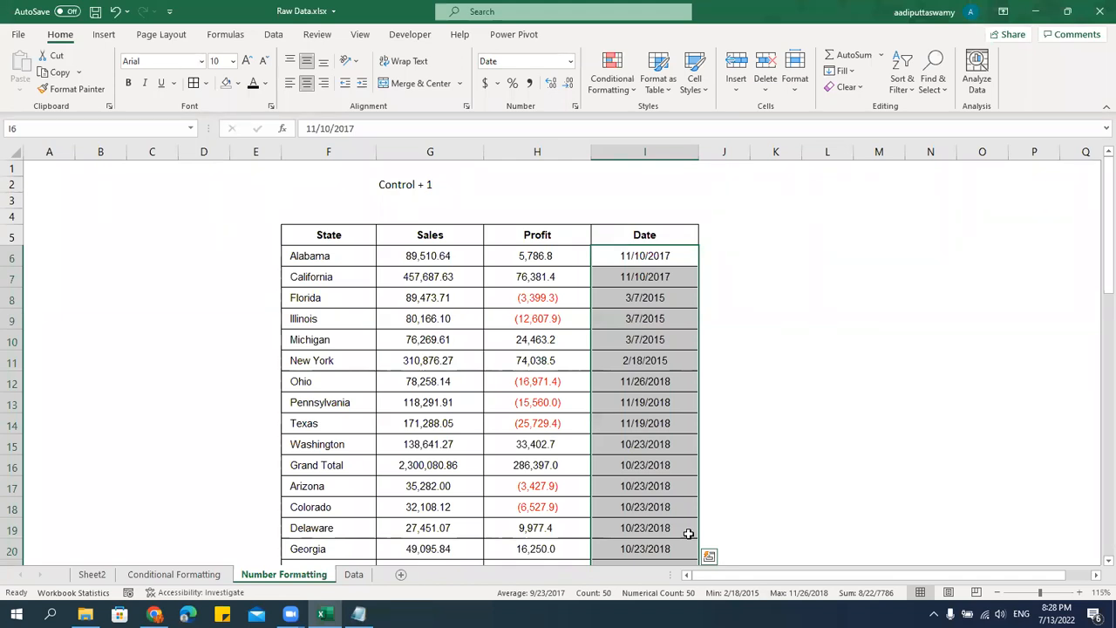
{"action": "key", "text": "ctrl+1"}
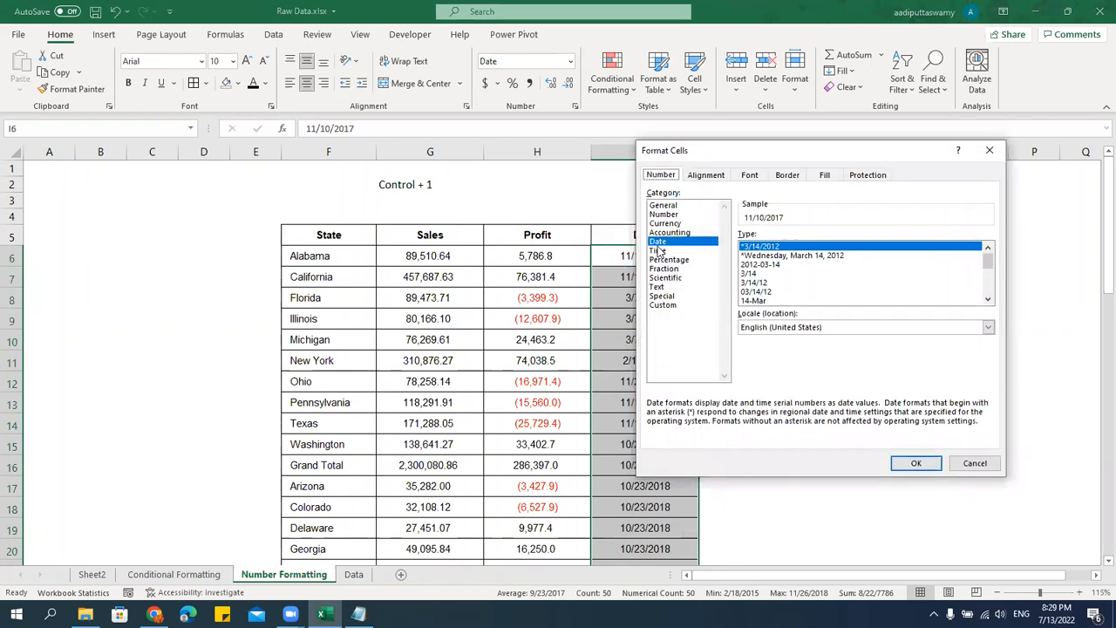
{"action": "left_click", "coordinate": [760, 264]}
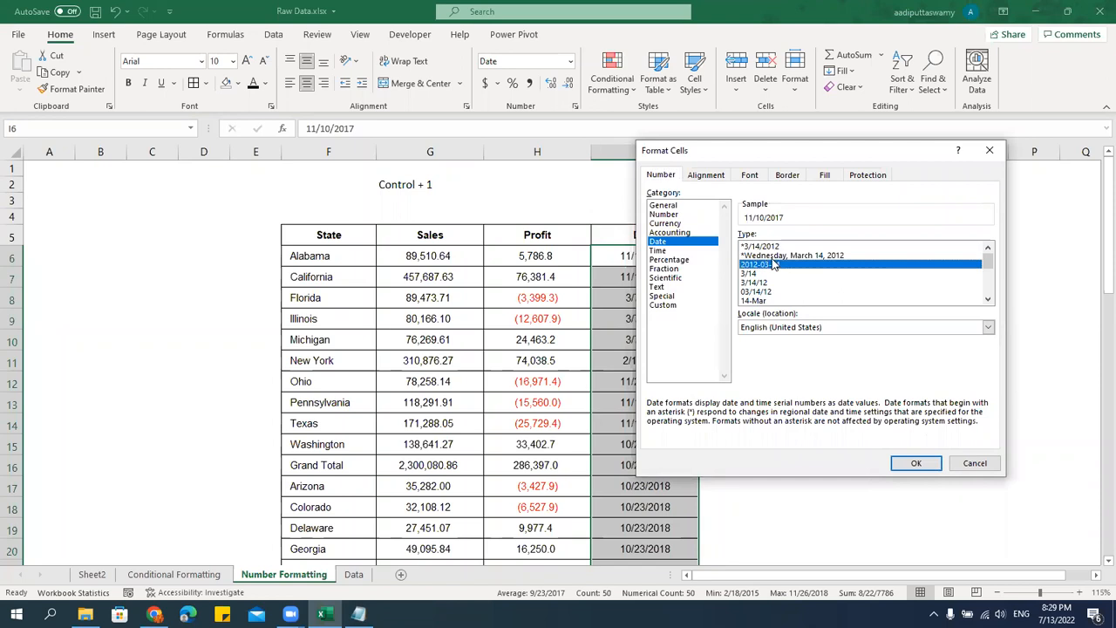
{"action": "scroll", "coordinate": [796, 279], "scroll_direction": "down", "scroll_amount": 4}
{"action": "scroll", "coordinate": [796, 280], "scroll_direction": "up", "scroll_amount": 2}
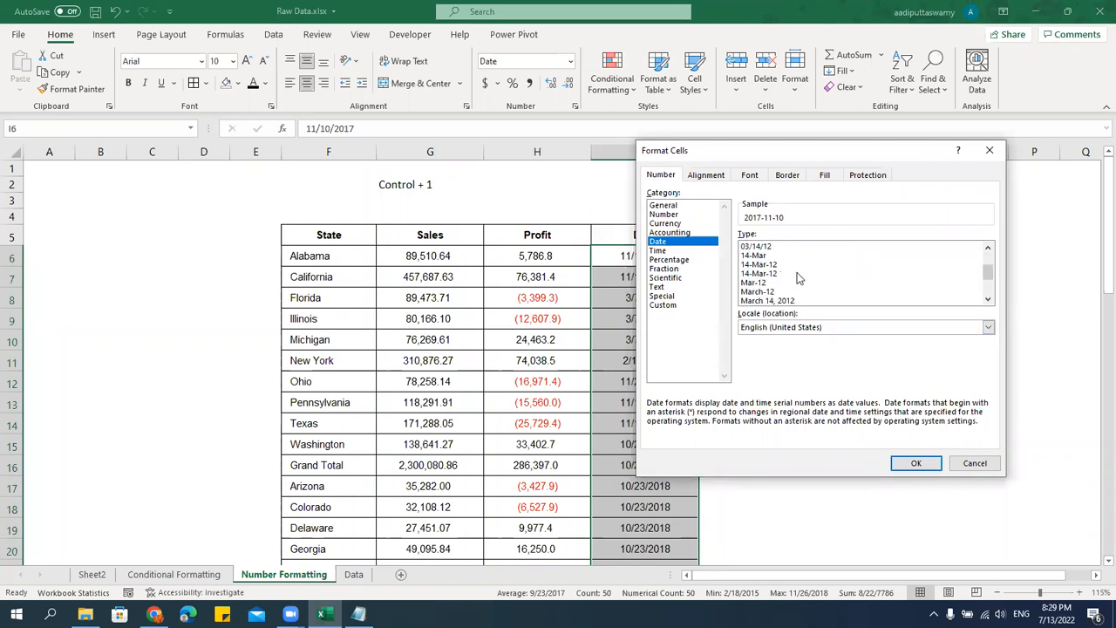
{"action": "left_click", "coordinate": [769, 265]}
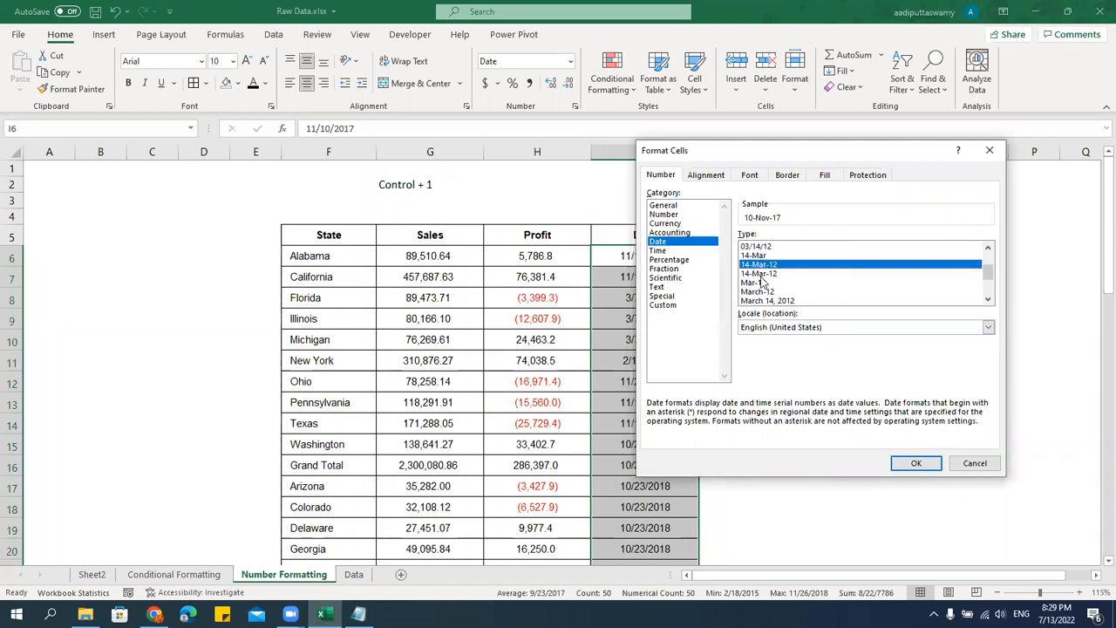
{"action": "left_click", "coordinate": [921, 466]}
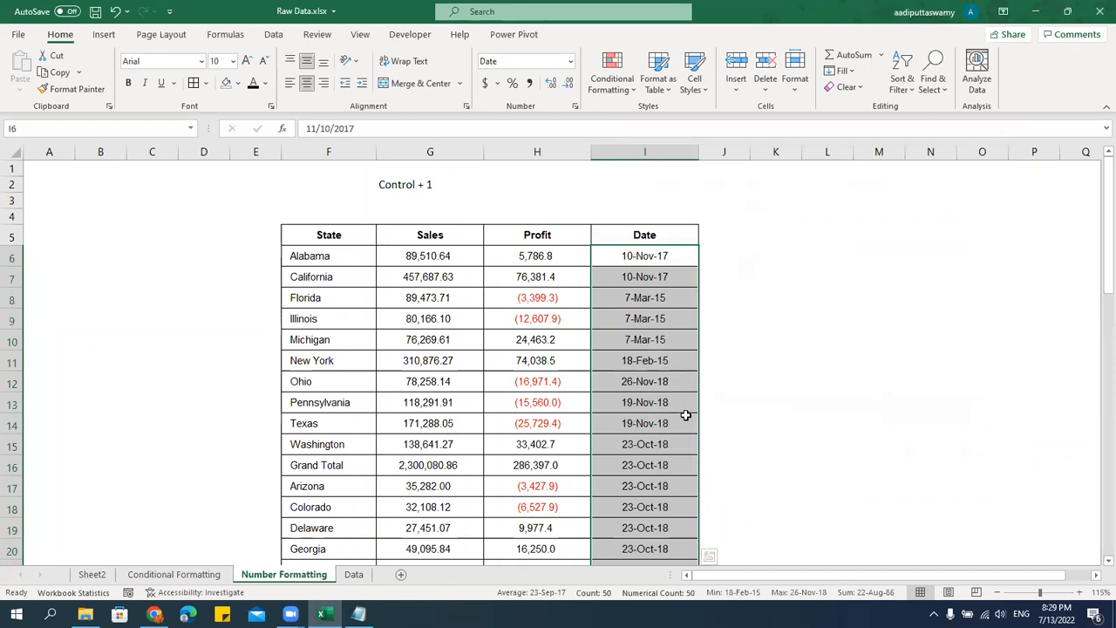
{"action": "scroll", "coordinate": [685, 409], "scroll_direction": "down", "scroll_amount": 13}
{"action": "scroll", "coordinate": [687, 415], "scroll_direction": "up", "scroll_amount": 13}
Apply the custom number format dd to the Date values in I6:I55.
{"action": "key", "text": "ctrl+1"}
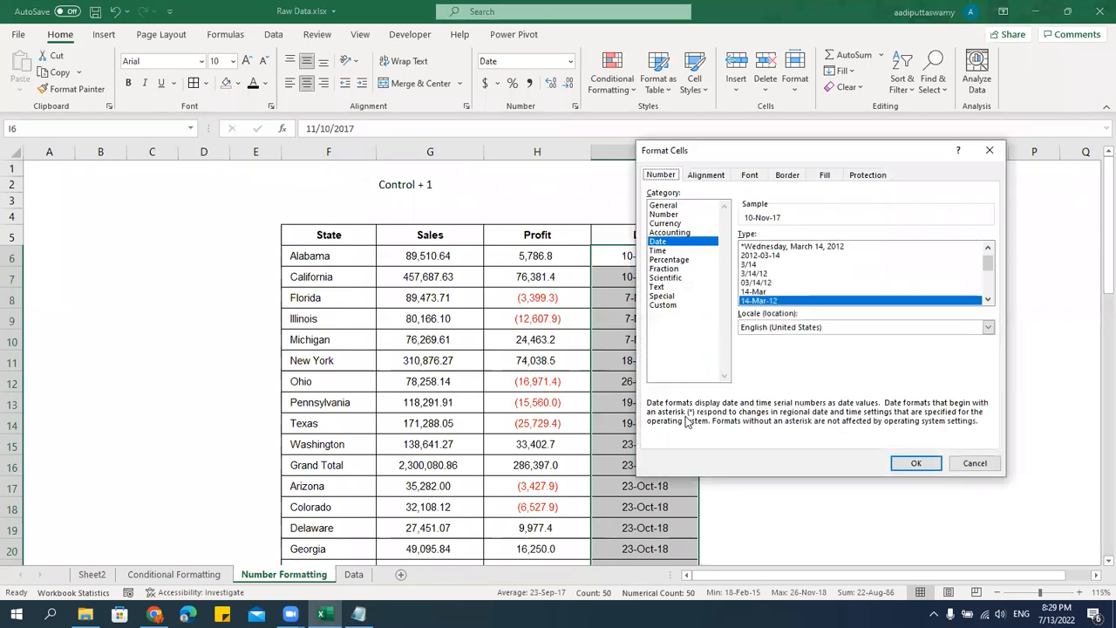
{"action": "left_click", "coordinate": [663, 306]}
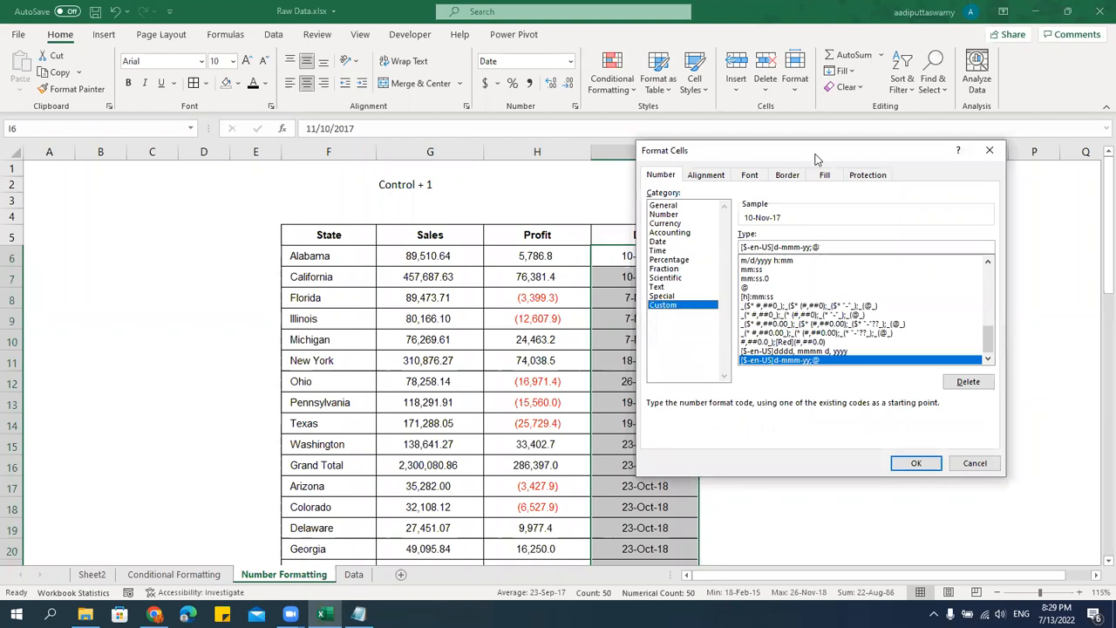
{"action": "left_click_drag", "start_coordinate": [816, 160], "coordinate": [288, 180]}
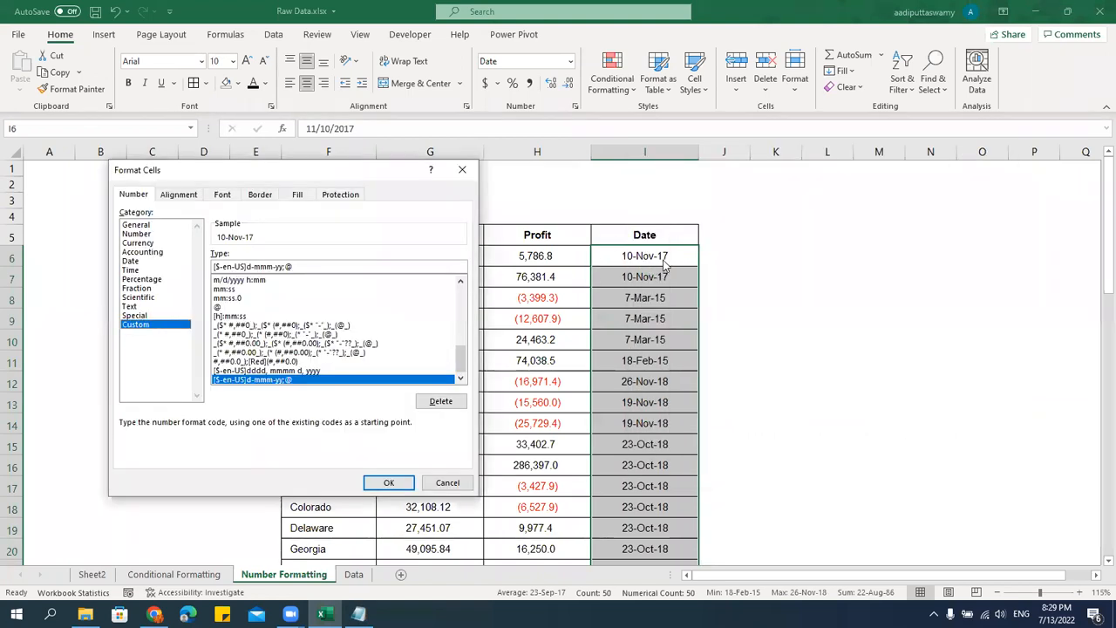
{"action": "left_click_drag", "start_coordinate": [341, 267], "coordinate": [142, 250]}
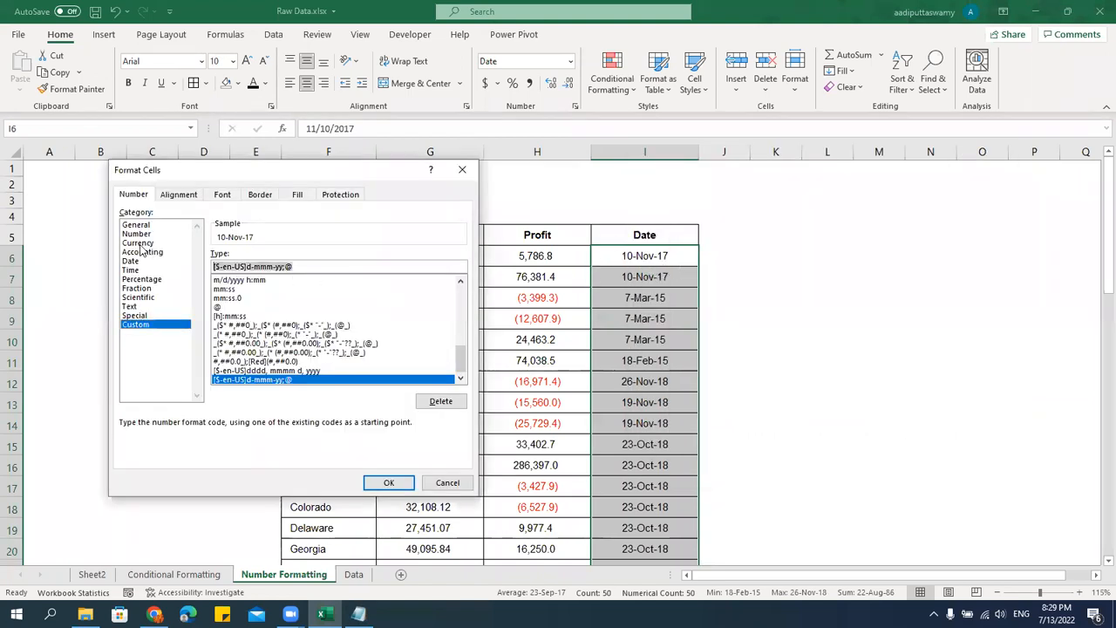
{"action": "key", "text": "BackSpace"}
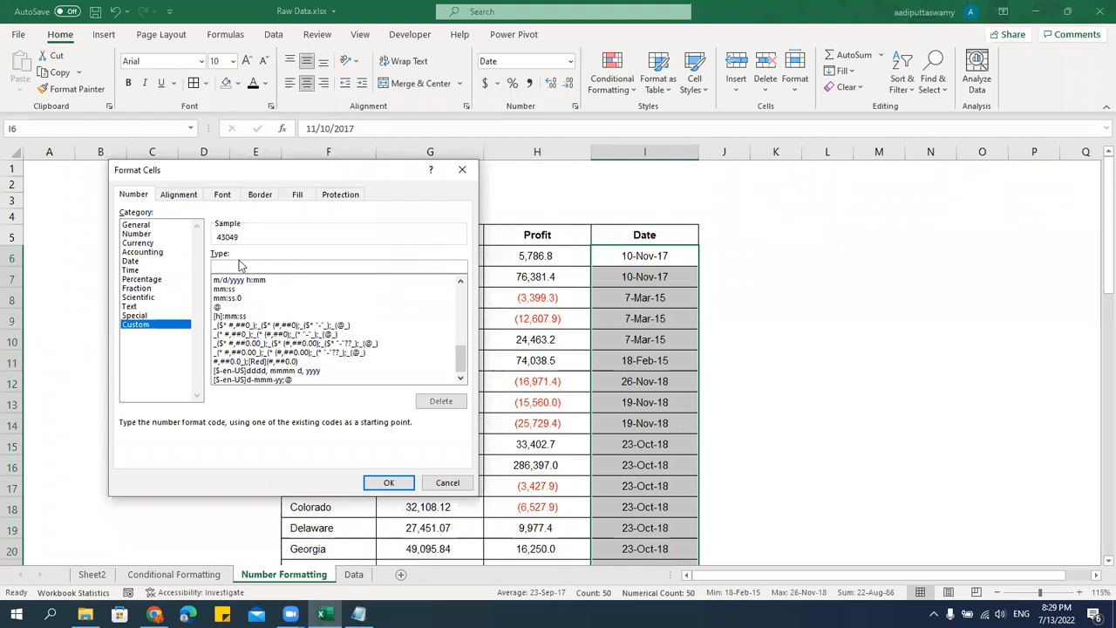
{"action": "type", "text": "dd"}
{"action": "key", "text": "Return"}
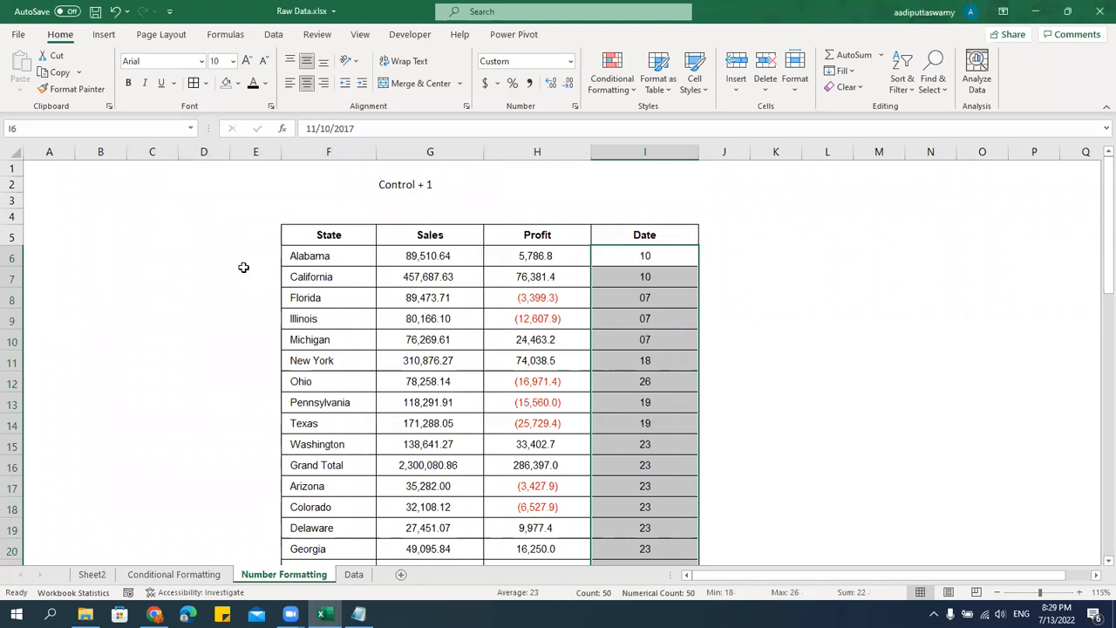
Apply the custom number format ddd to the Date values in I6:I55.
{"action": "key", "text": "ctrl+1"}
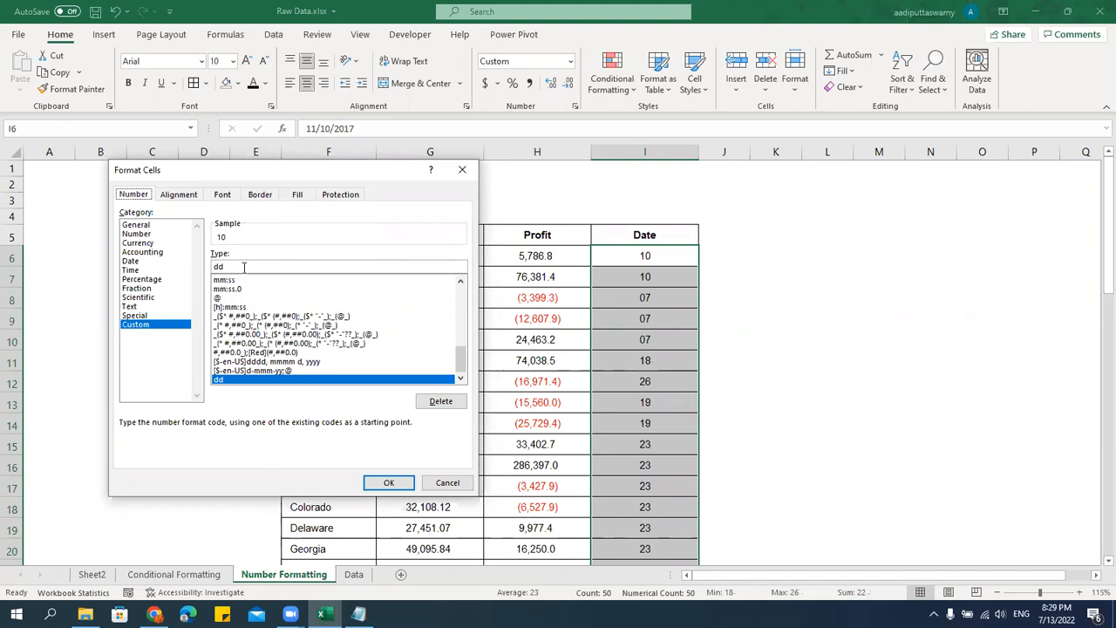
{"action": "left_click", "coordinate": [244, 267]}
{"action": "type", "text": "d"}
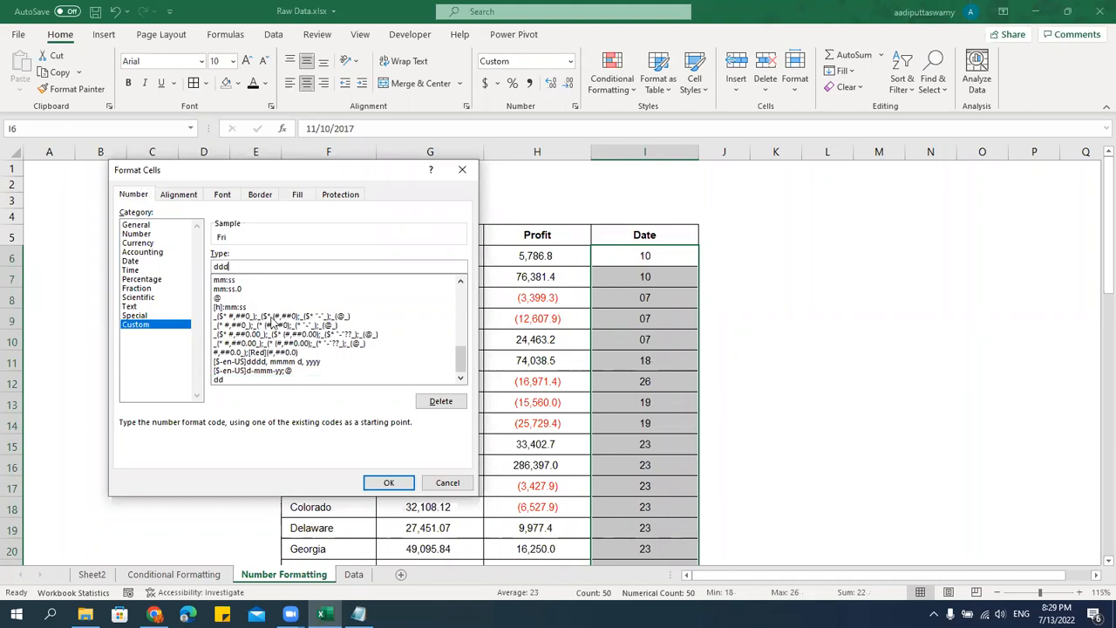
{"action": "left_click", "coordinate": [389, 484]}
Apply the custom number format dddd to the Date values in I6:I55 and check the underlying date in I7.
{"action": "key", "text": "ctrl+1"}
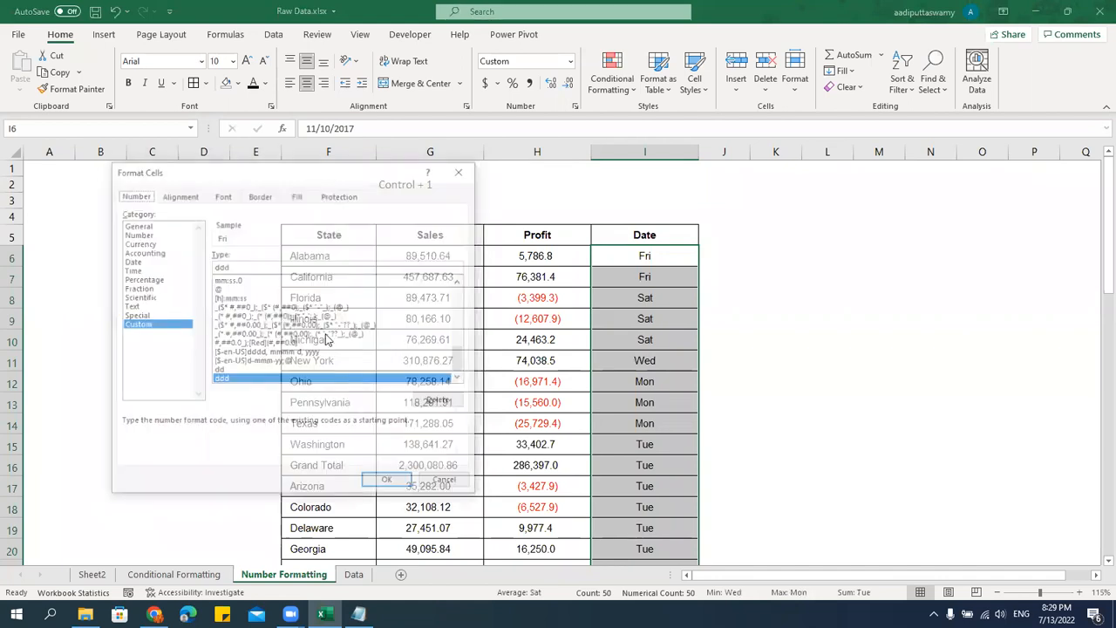
{"action": "left_click", "coordinate": [251, 265]}
{"action": "type", "text": "d"}
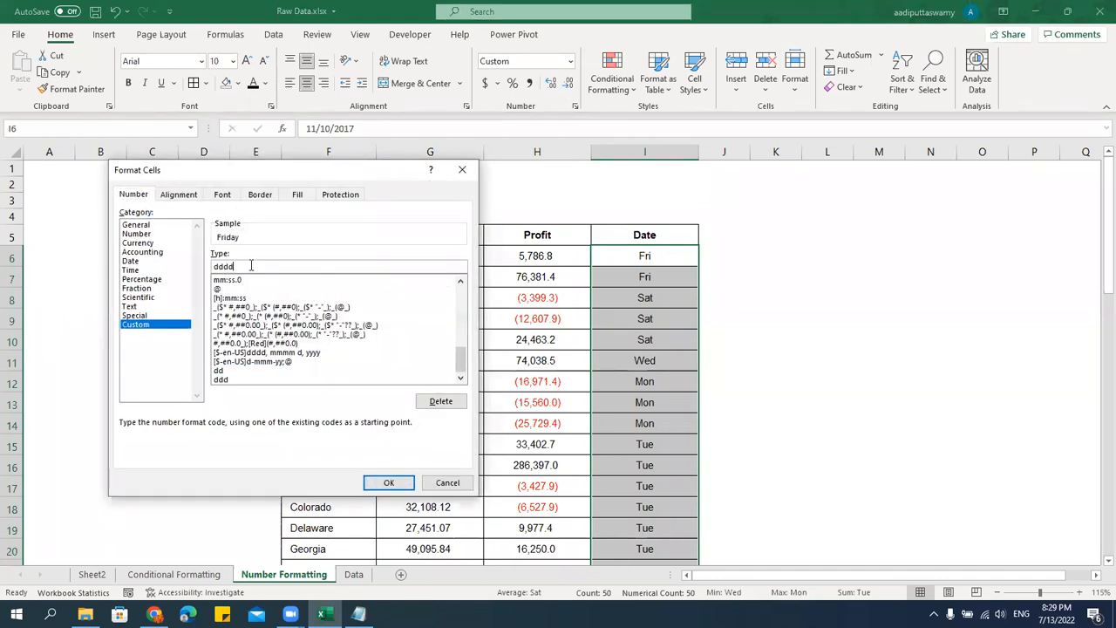
{"action": "key", "text": "Return"}
{"action": "scroll", "coordinate": [778, 402], "scroll_direction": "down", "scroll_amount": 6}
{"action": "scroll", "coordinate": [778, 402], "scroll_direction": "down", "scroll_amount": 6}
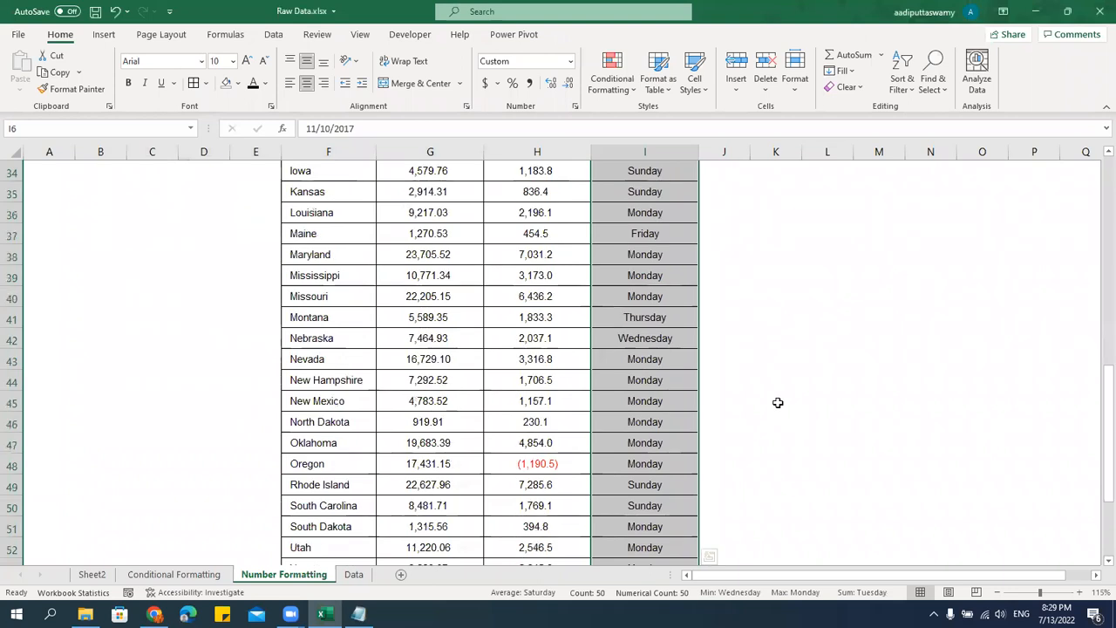
{"action": "scroll", "coordinate": [778, 402], "scroll_direction": "up", "scroll_amount": 10}
{"action": "scroll", "coordinate": [778, 402], "scroll_direction": "up", "scroll_amount": 2}
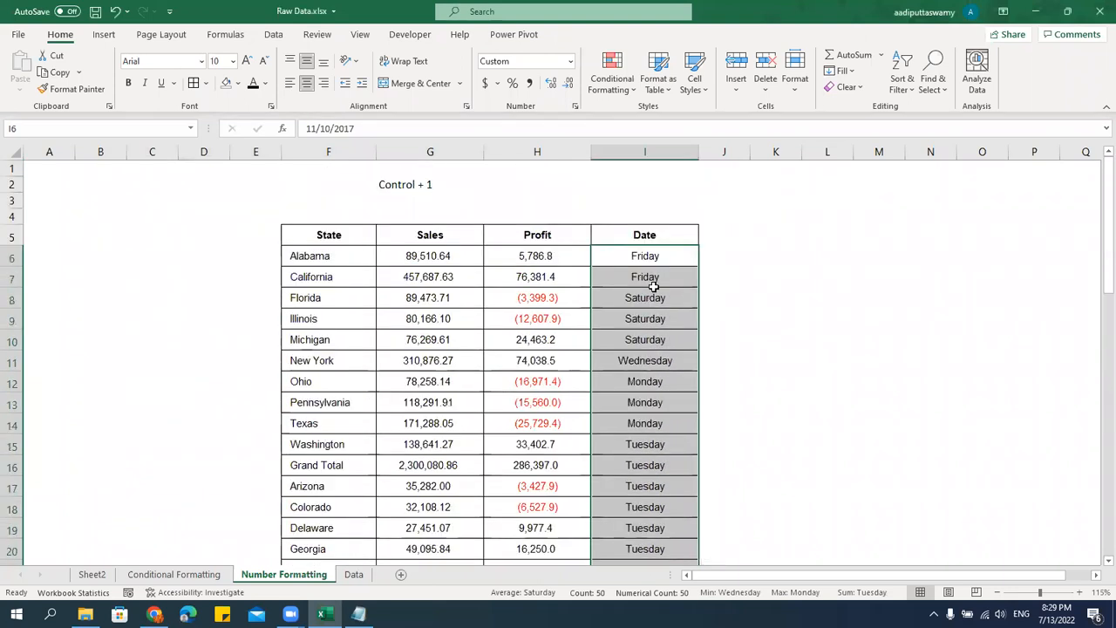
{"action": "double_click", "coordinate": [649, 280]}
{"action": "key", "text": "Escape"}
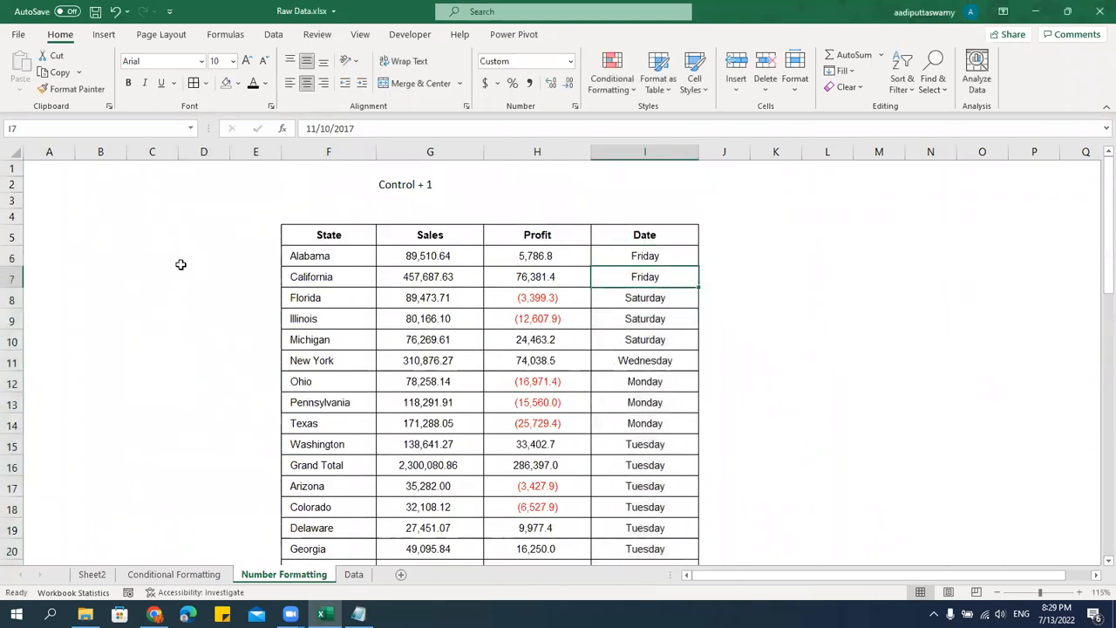
Reselect the Date values in I6:I55 and apply the custom number format m to them.
{"action": "key", "text": "Up"}
{"action": "key", "text": "ctrl+shift+Down"}
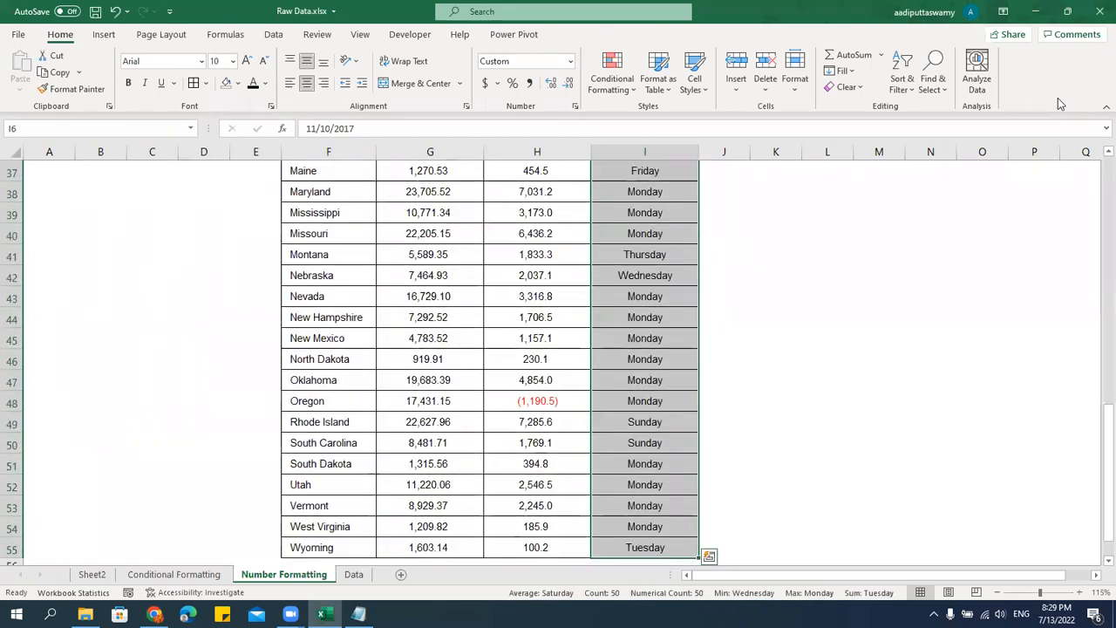
{"action": "key", "text": "ctrl+1"}
{"action": "double_click", "coordinate": [240, 264]}
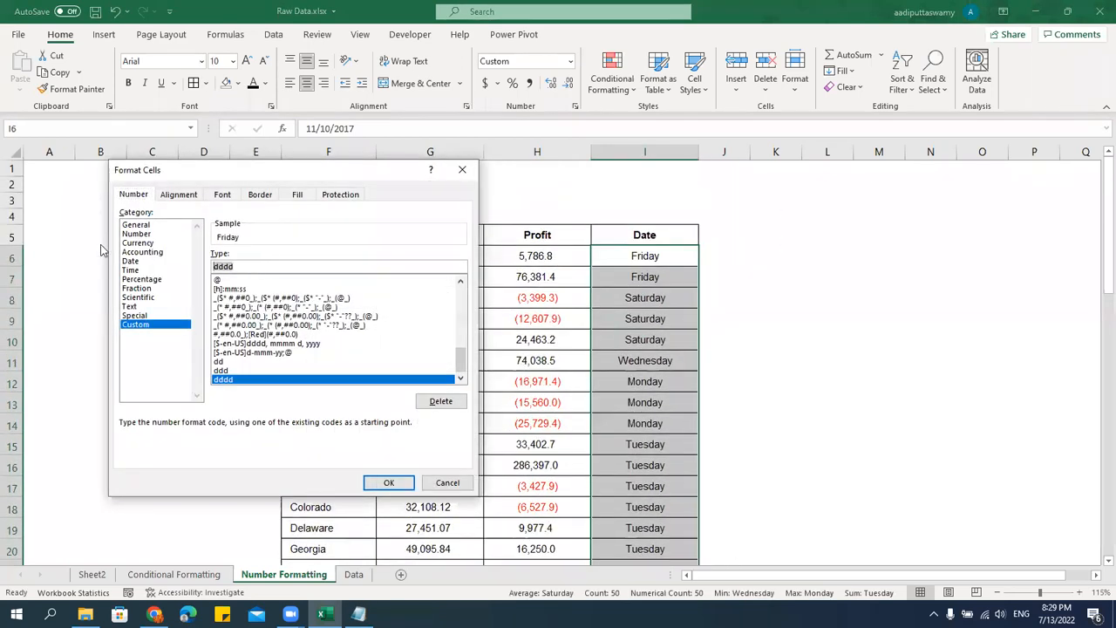
{"action": "type", "text": "m"}
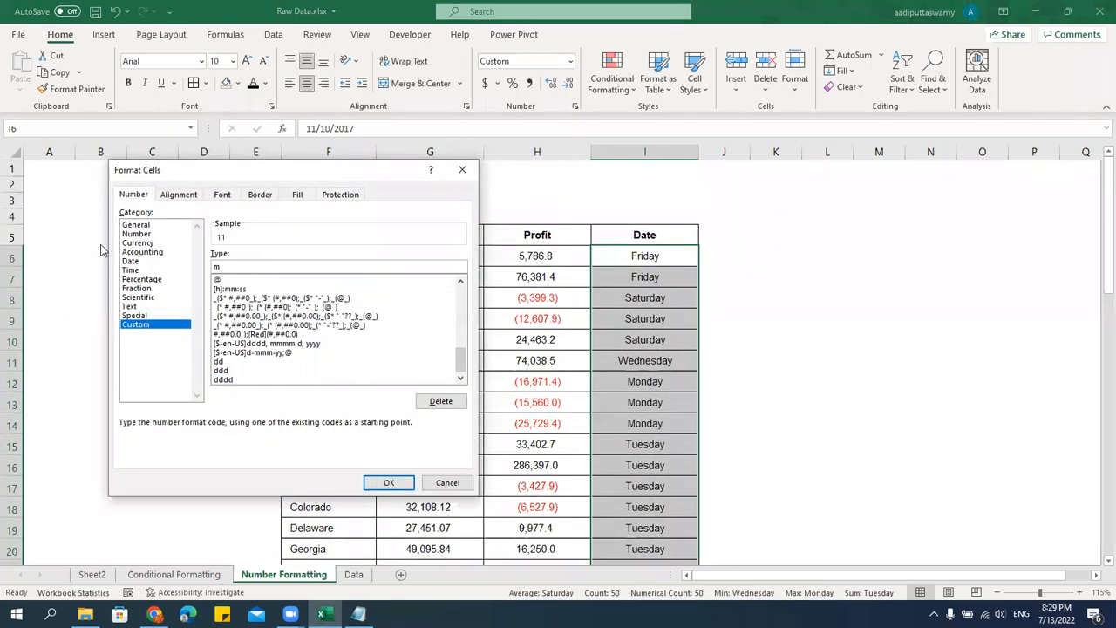
{"action": "left_click", "coordinate": [389, 483]}
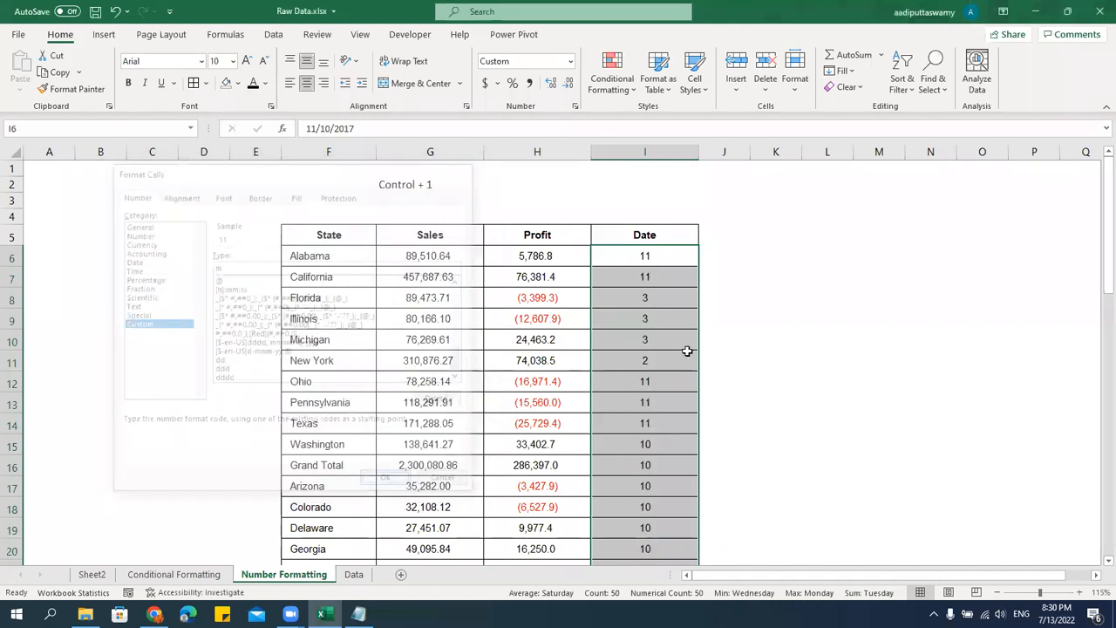
{"action": "scroll", "coordinate": [647, 397], "scroll_direction": "down", "scroll_amount": 4}
{"action": "scroll", "coordinate": [650, 471], "scroll_direction": "up", "scroll_amount": 3}
Apply the custom number format mmm to the Date values in I6:I55.
{"action": "key", "text": "ctrl+1"}
{"action": "left_click", "coordinate": [244, 265]}
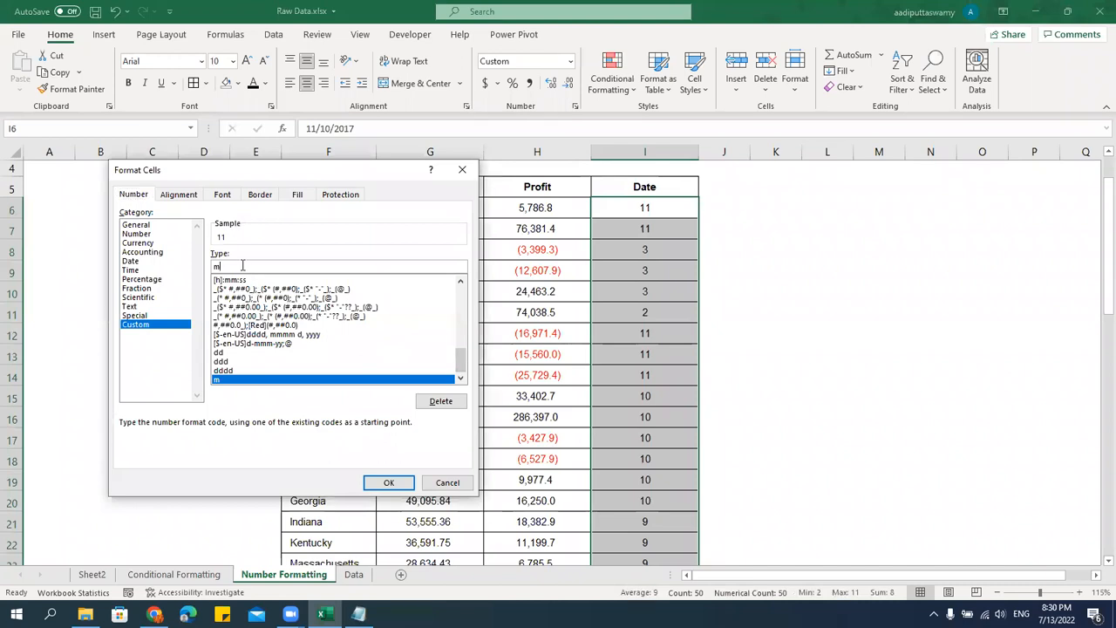
{"action": "type", "text": "mm"}
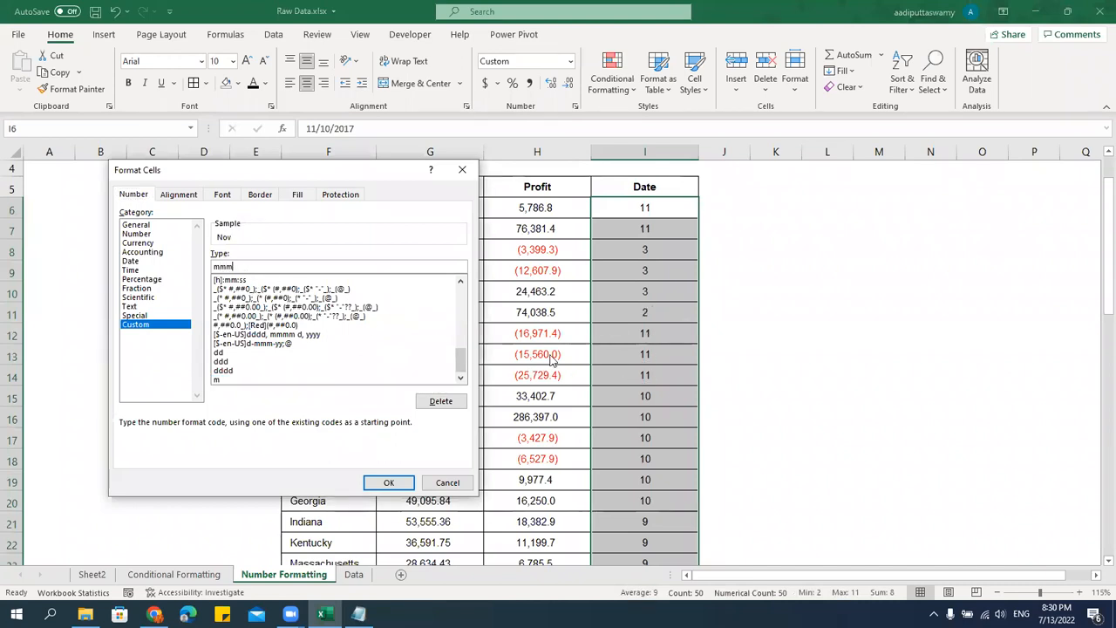
{"action": "key", "text": "Return"}
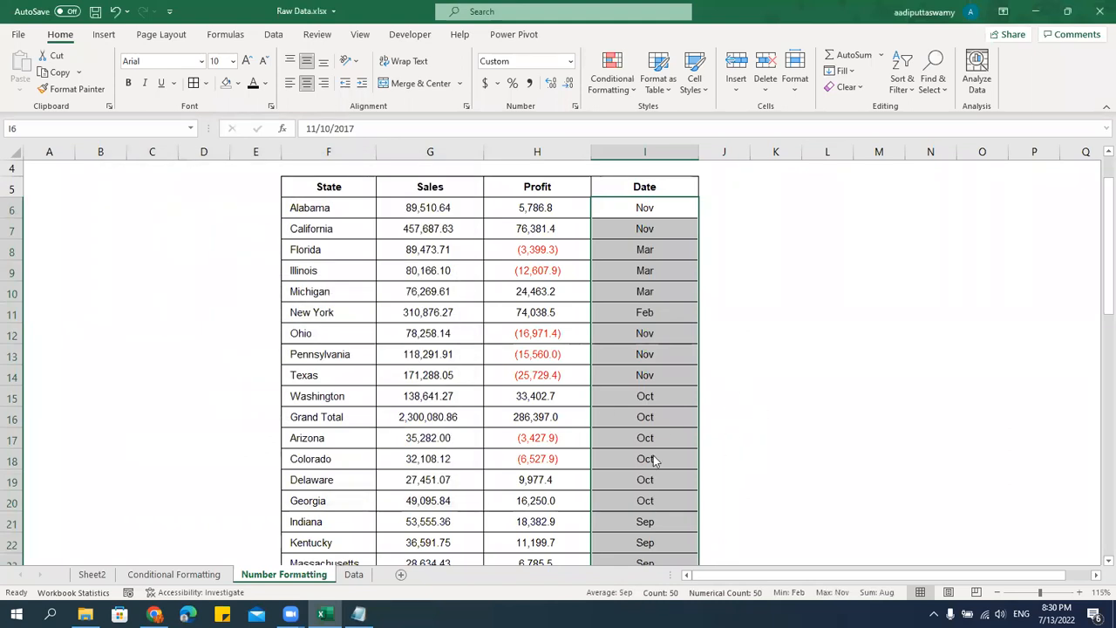
Apply the custom number format mmmm to the Date values in I6:I55 and look through the column.
{"action": "key", "text": "ctrl+1"}
{"action": "type", "text": "mmmm"}
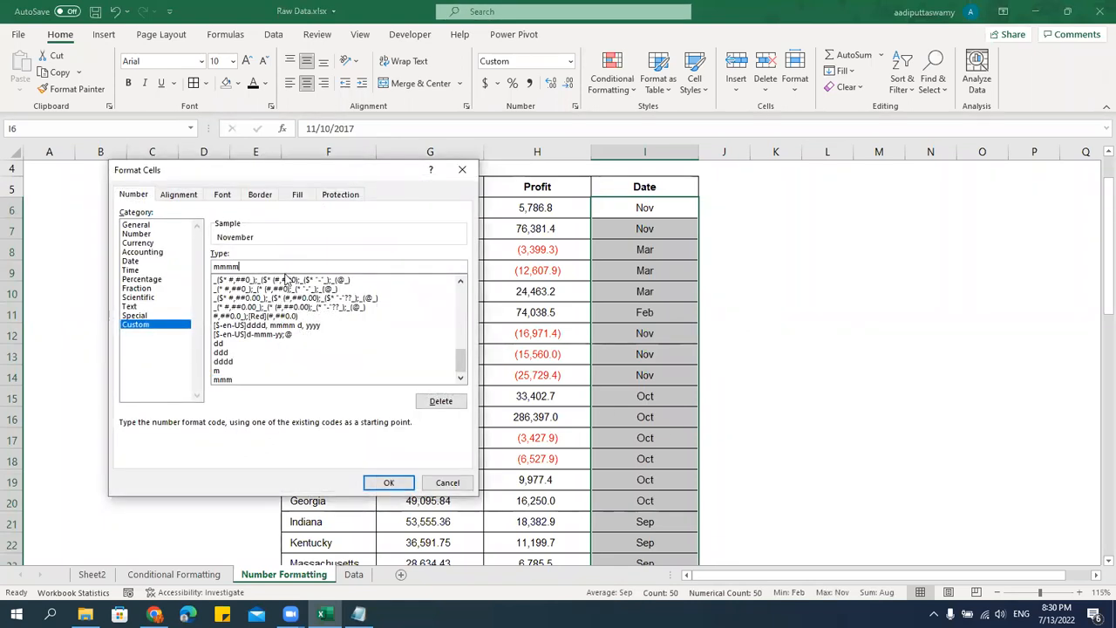
{"action": "key", "text": "Return"}
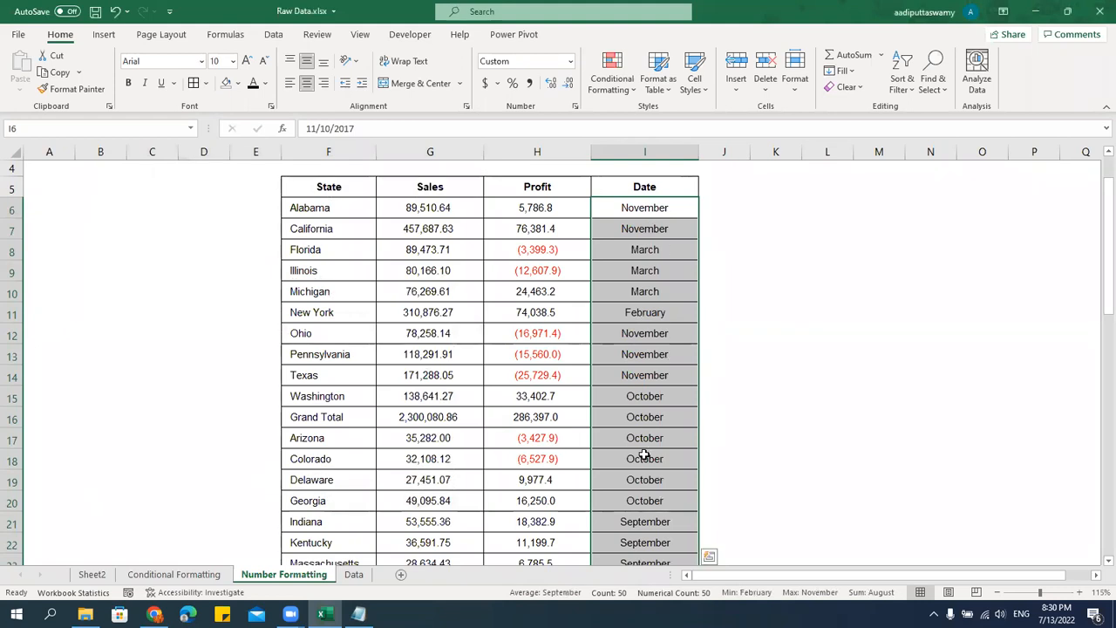
{"action": "scroll", "coordinate": [643, 453], "scroll_direction": "down", "scroll_amount": 12}
{"action": "scroll", "coordinate": [644, 454], "scroll_direction": "up", "scroll_amount": 9}
{"action": "scroll", "coordinate": [643, 453], "scroll_direction": "up", "scroll_amount": 3}
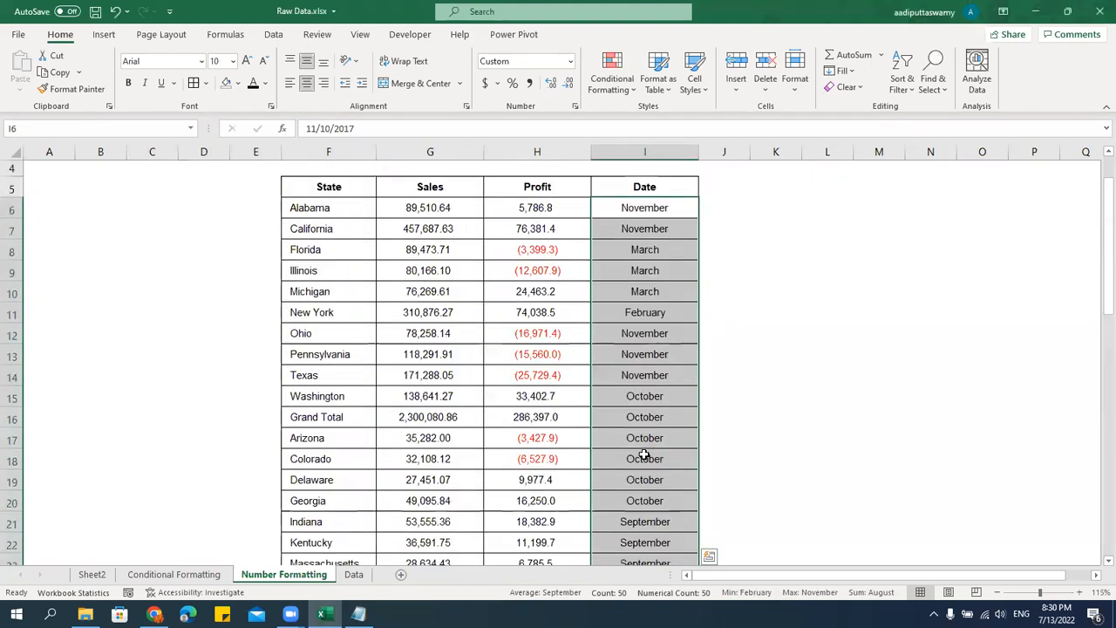
Apply the custom number format yyyy to the Date values in I6:I55.
{"action": "key", "text": "ctrl+1"}
{"action": "double_click", "coordinate": [252, 265]}
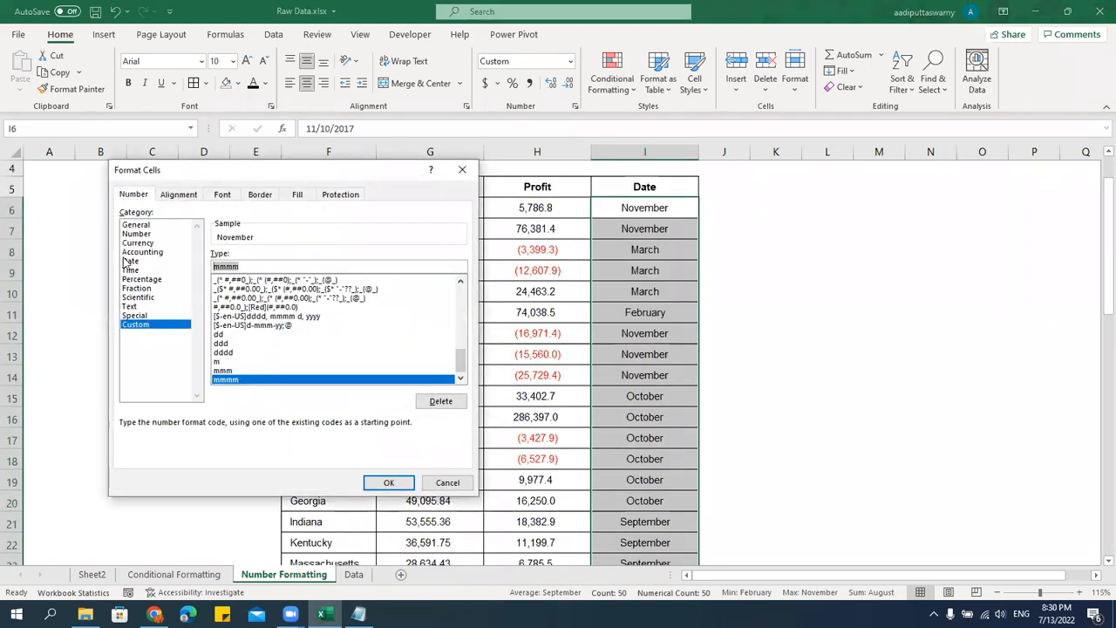
{"action": "type", "text": "yyyy"}
{"action": "left_click", "coordinate": [388, 483]}
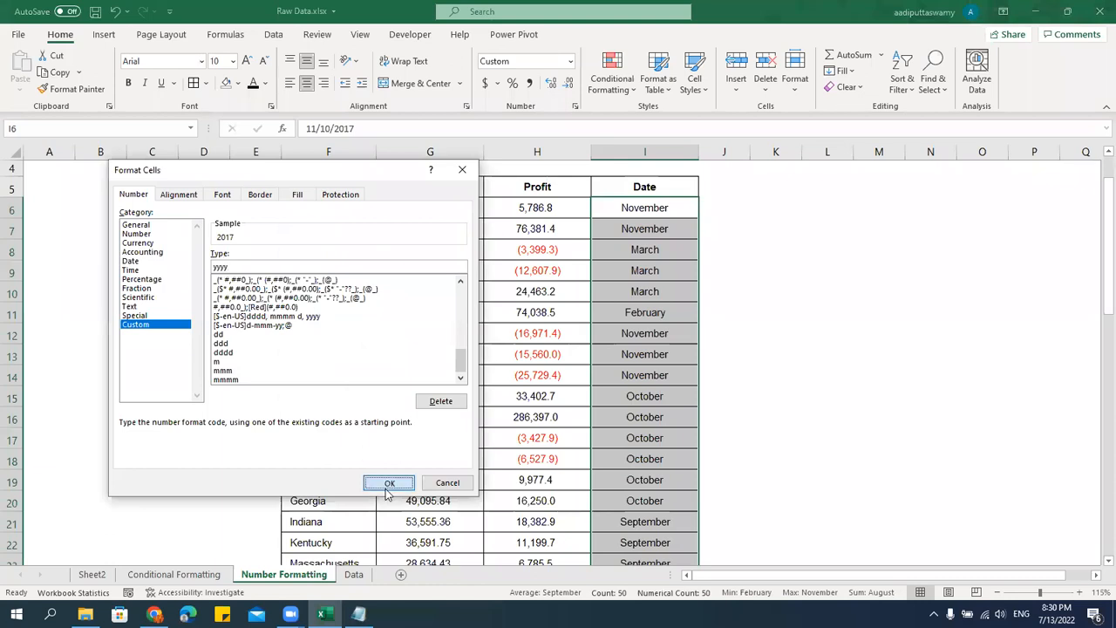
Apply the custom format dd, mmmm, yyyy, ddd to the Date values in I6:I55 and widen column I to fit the dates.
{"action": "key", "text": "ctrl+1"}
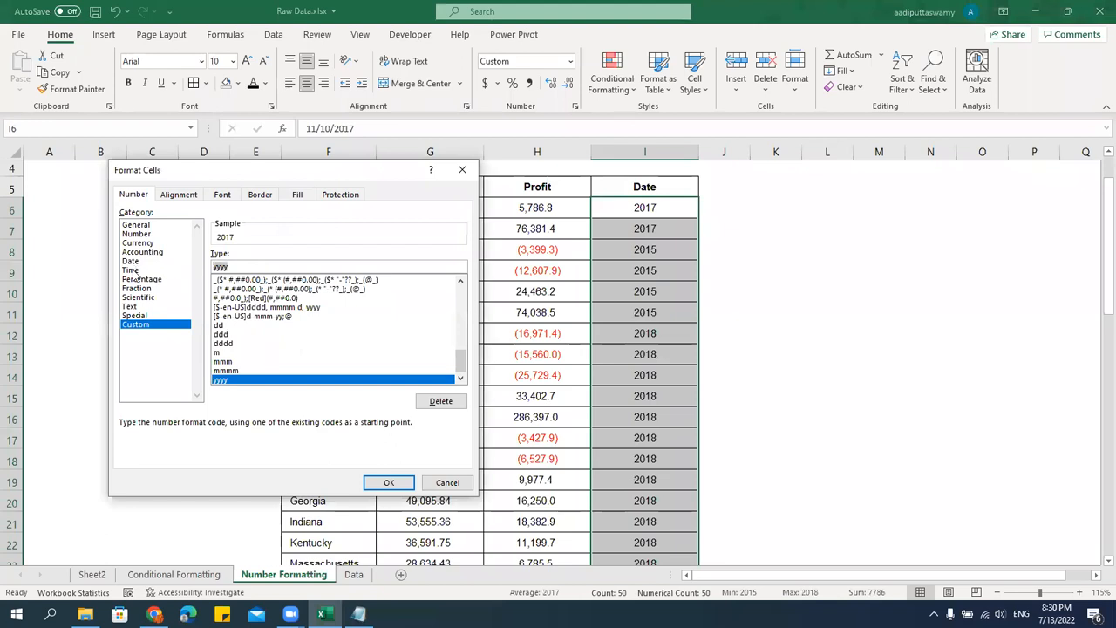
{"action": "type", "text": "dd, mmmm, yyyy"}
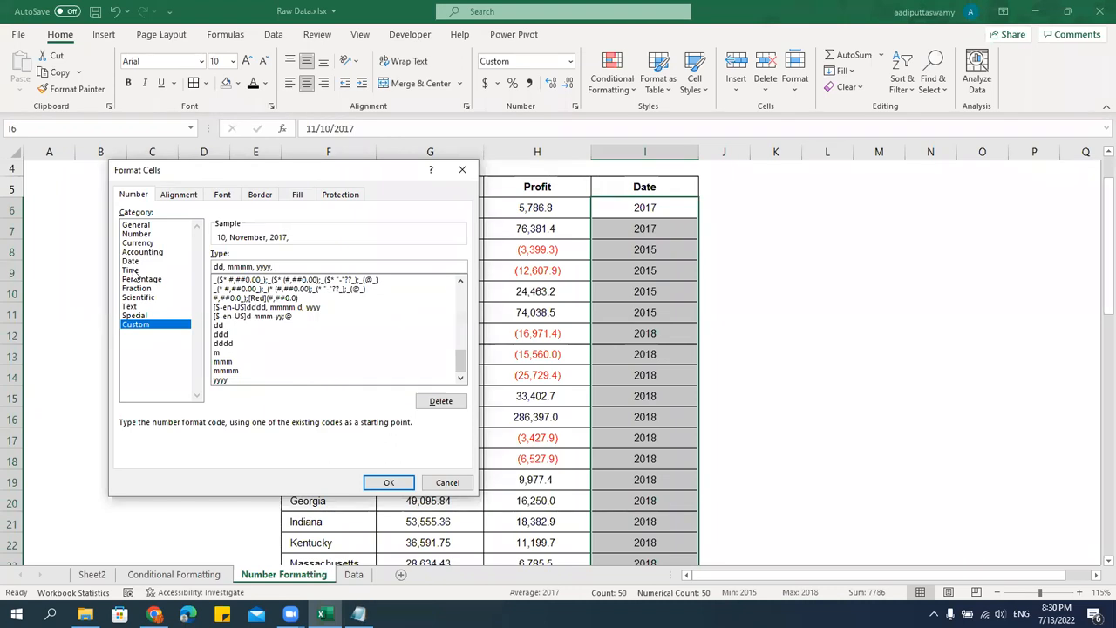
{"action": "key", "text": "Return"}
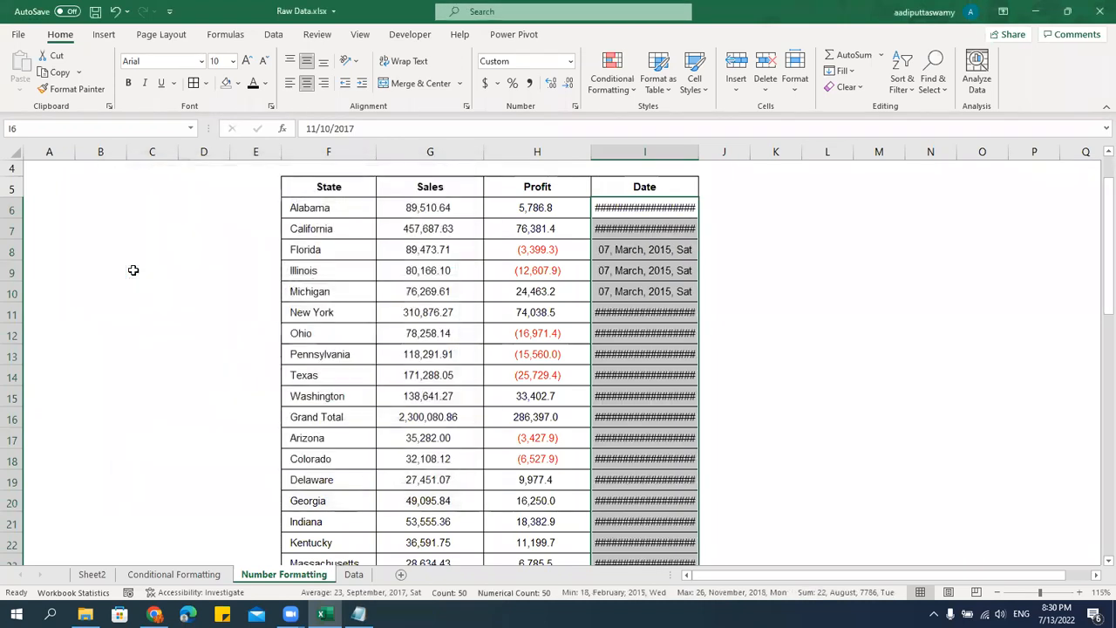
{"action": "left_click_drag", "start_coordinate": [699, 152], "coordinate": [757, 157]}
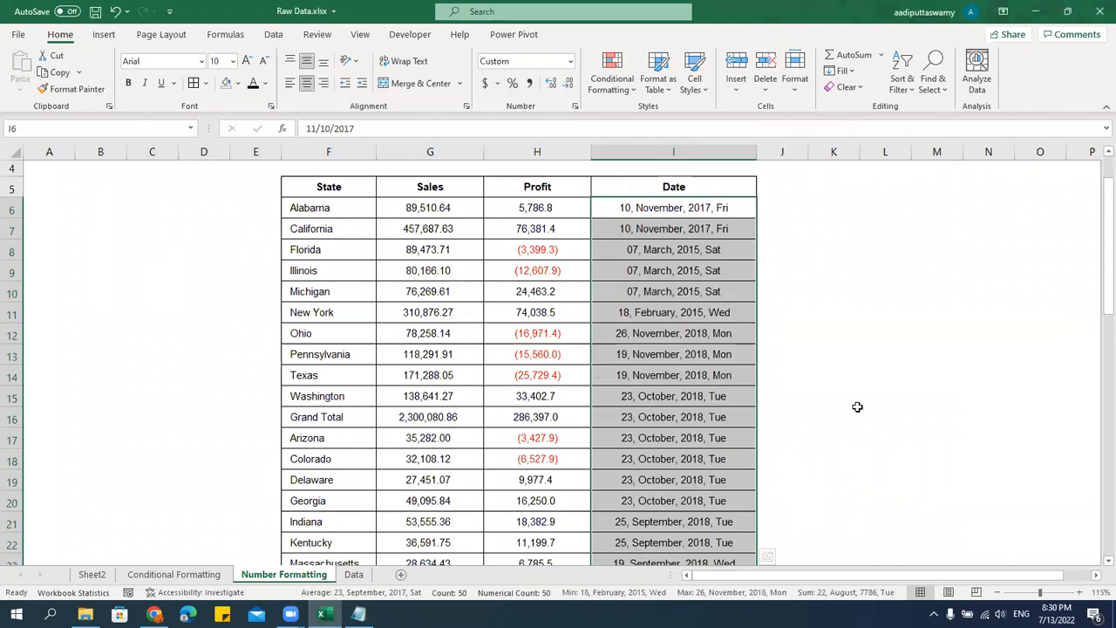
Enter a ten-digit phone number in cell M6 beside the table and widen column M.
{"action": "key", "text": "Up"}
{"action": "key", "text": "Right"}
{"action": "key", "text": "Right"}
{"action": "key", "text": "Right"}
{"action": "key", "text": "Right"}
{"action": "key", "text": "Right"}
{"action": "key", "text": "Right"}
{"action": "key", "text": "Right"}
{"action": "key", "text": "Right"}
{"action": "key", "text": "Right"}
{"action": "key", "text": "Right"}
{"action": "key", "text": "Right"}
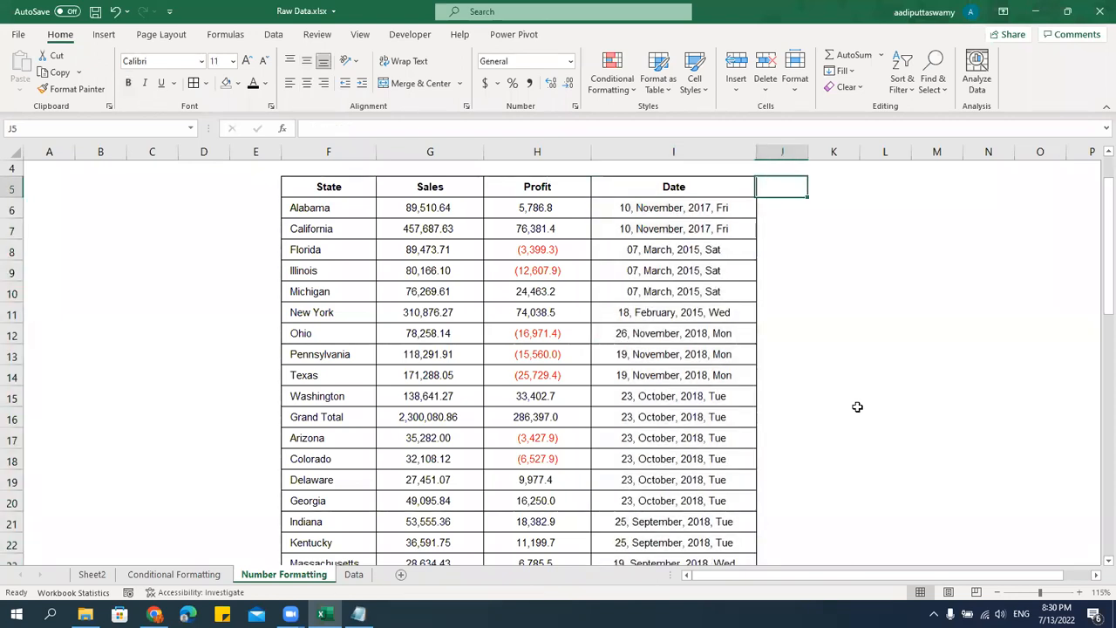
{"action": "key", "text": "Left"}
{"action": "key", "text": "Left"}
{"action": "key", "text": "Left"}
{"action": "key", "text": "Left"}
{"action": "key", "text": "Left"}
{"action": "key", "text": "Left"}
{"action": "key", "text": "Left"}
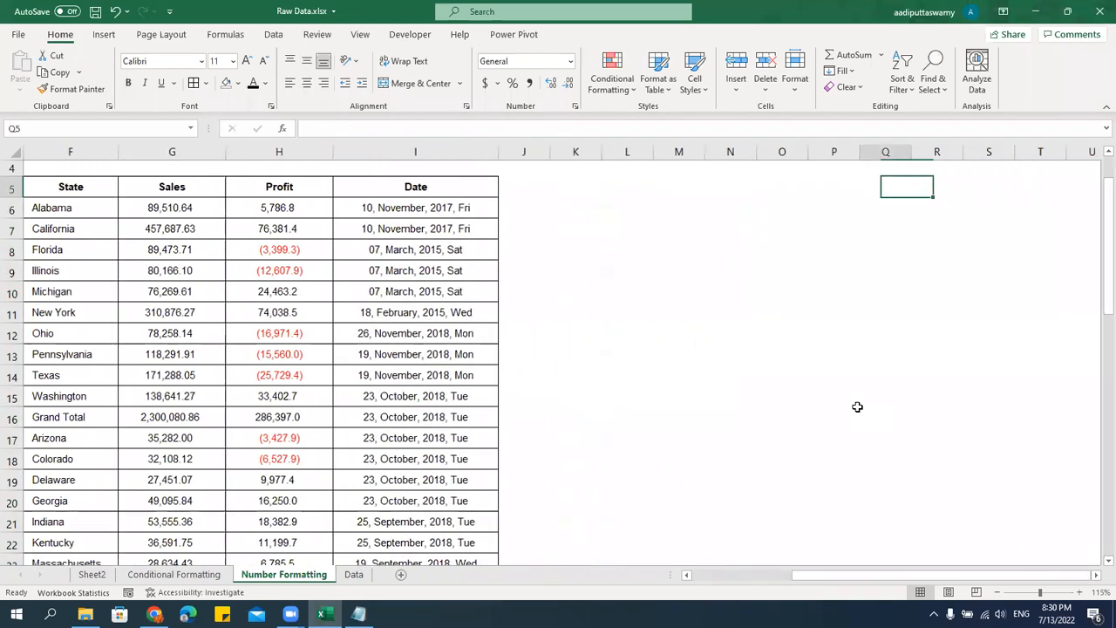
{"action": "key", "text": "Down"}
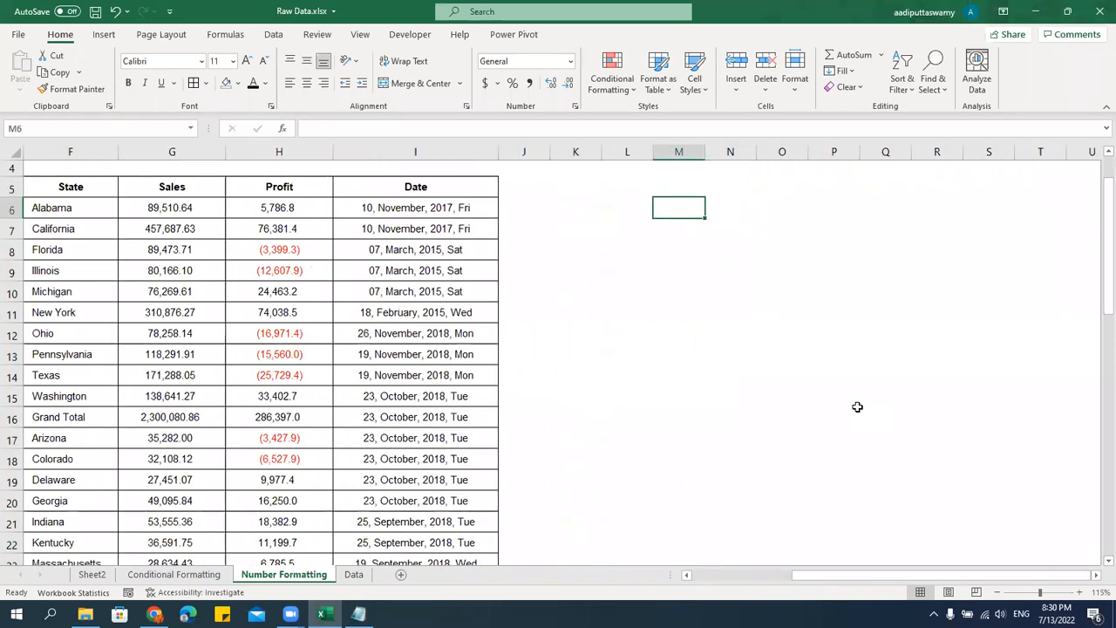
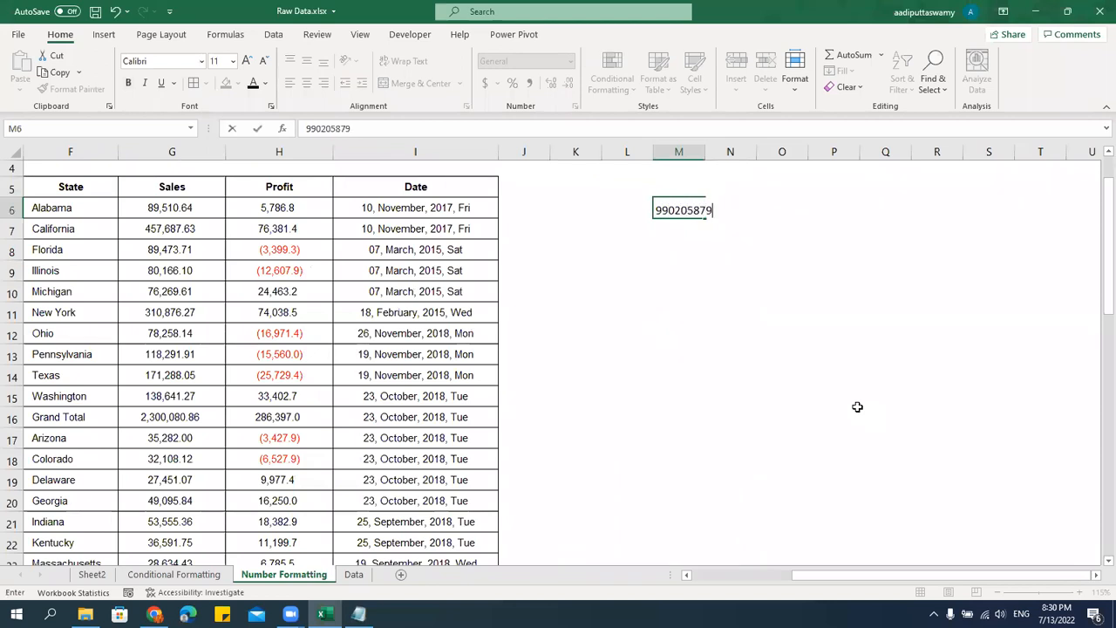
{"action": "key", "text": "ctrl+Return"}
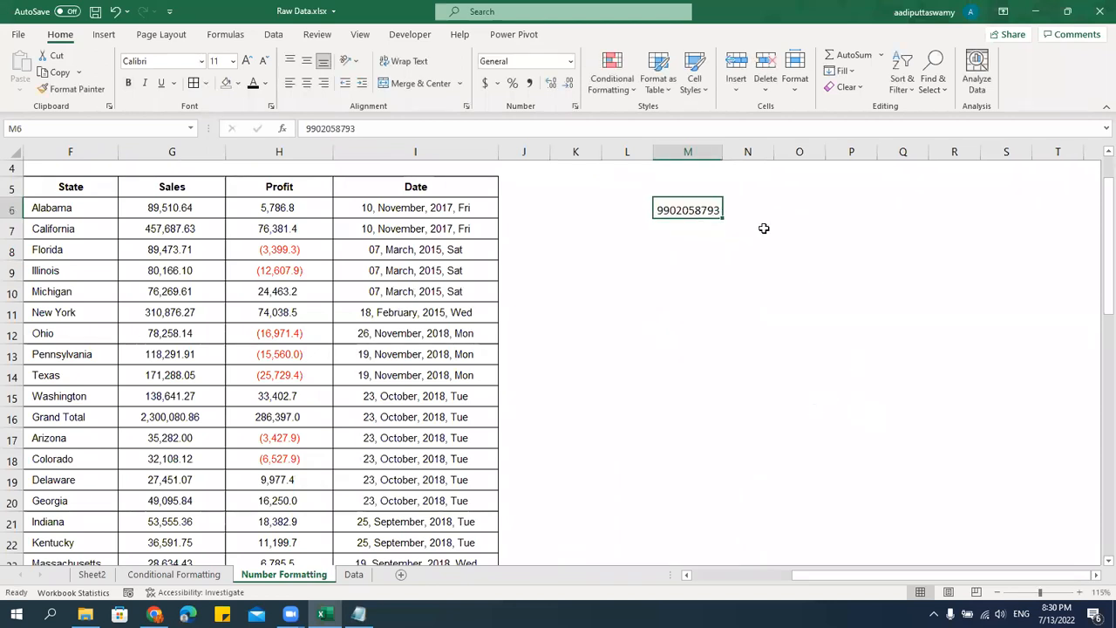
{"action": "left_click_drag", "start_coordinate": [724, 152], "coordinate": [774, 163]}
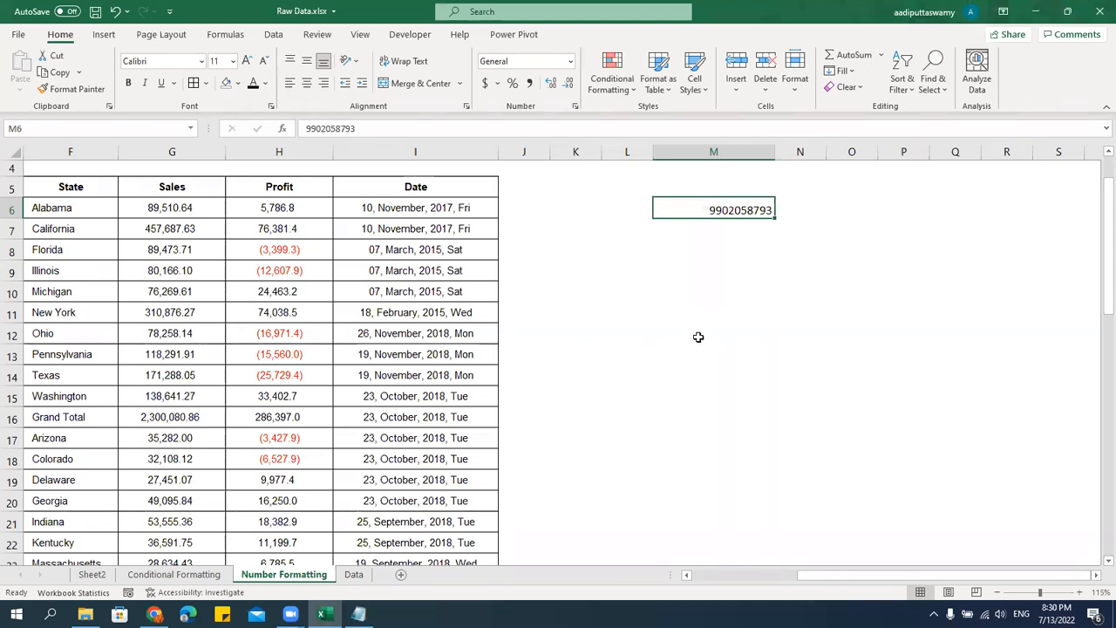
{"action": "key", "text": "Return"}
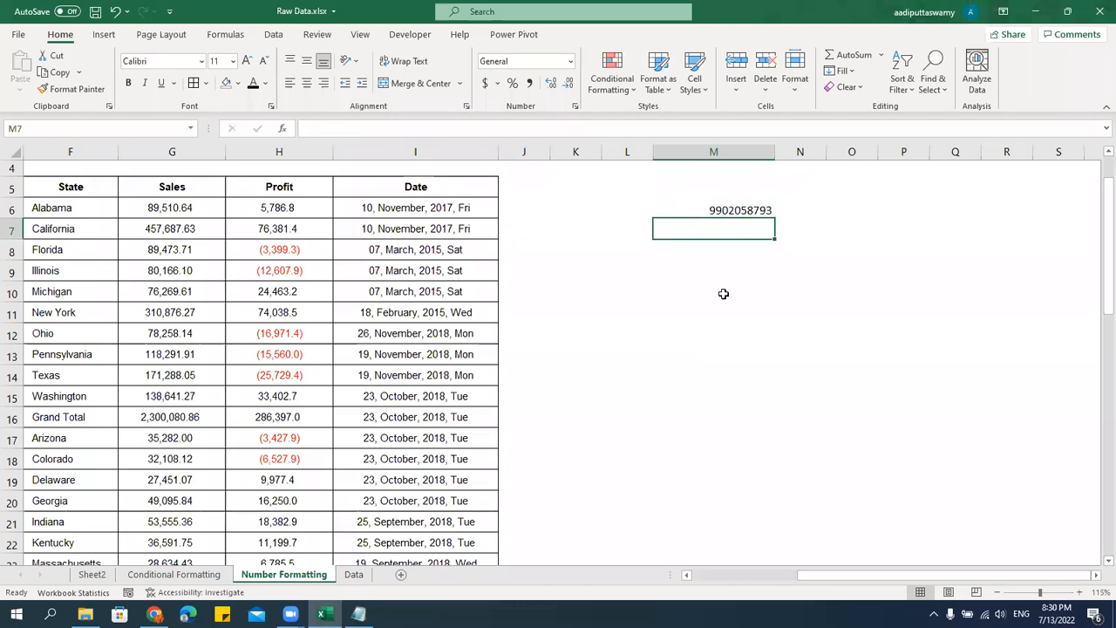
Apply the custom number format (000)-(000)-0000 to the phone number in M6.
{"action": "left_click", "coordinate": [765, 211]}
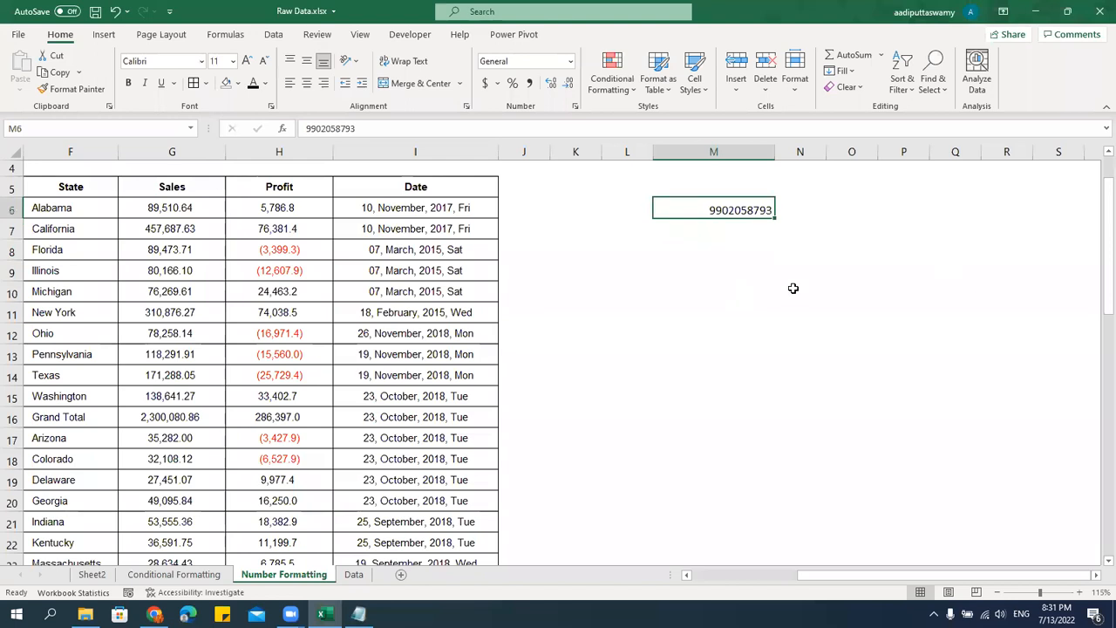
{"action": "key", "text": "ctrl+1"}
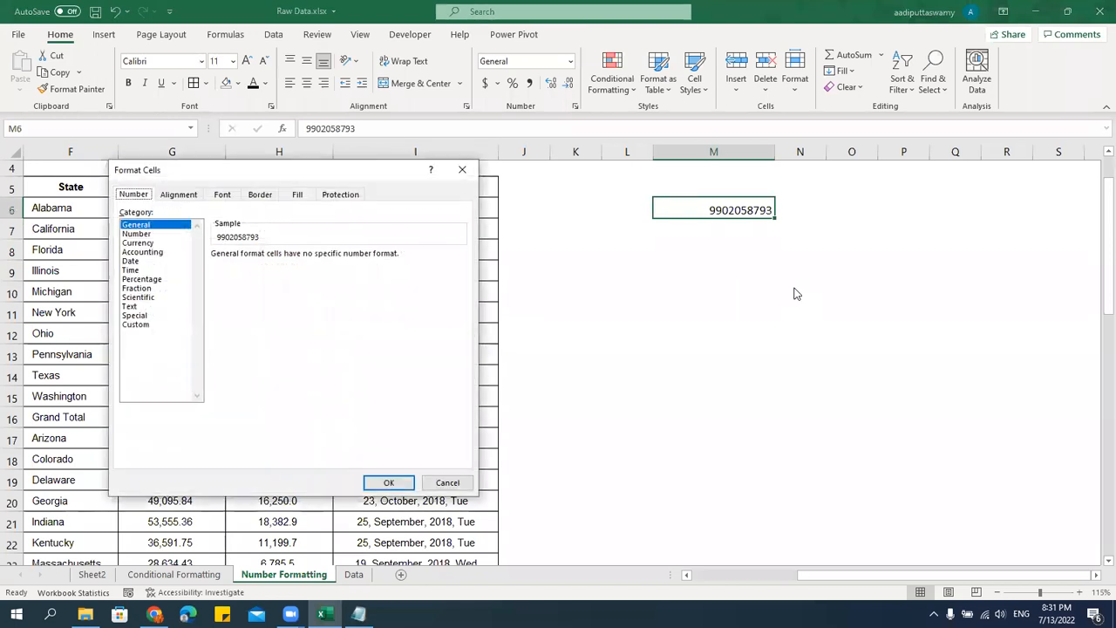
{"action": "left_click", "coordinate": [137, 324]}
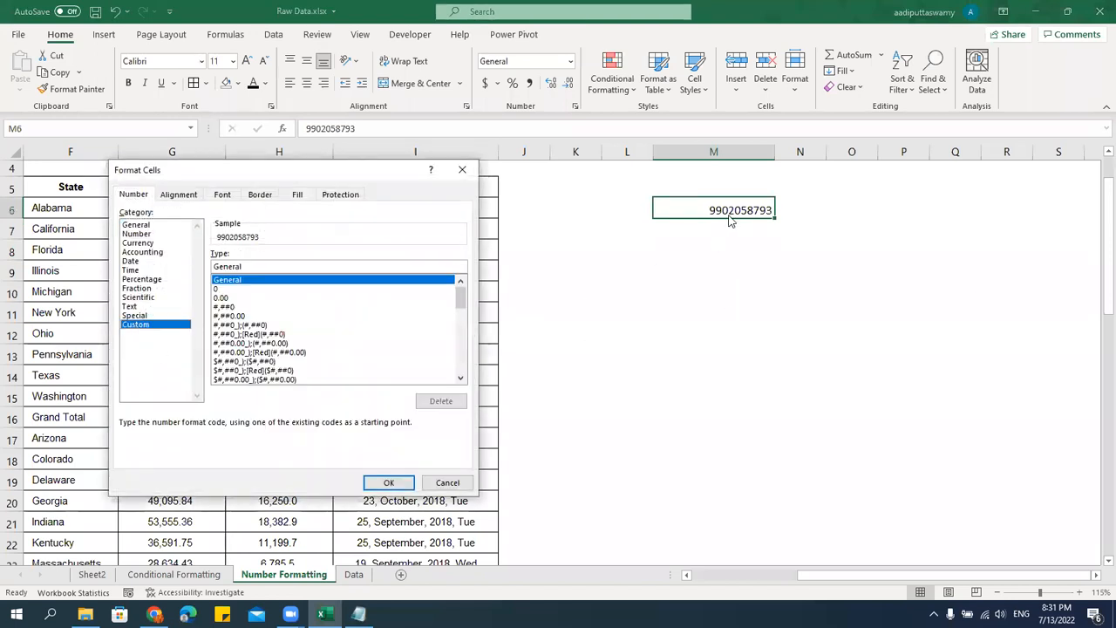
{"action": "double_click", "coordinate": [258, 267]}
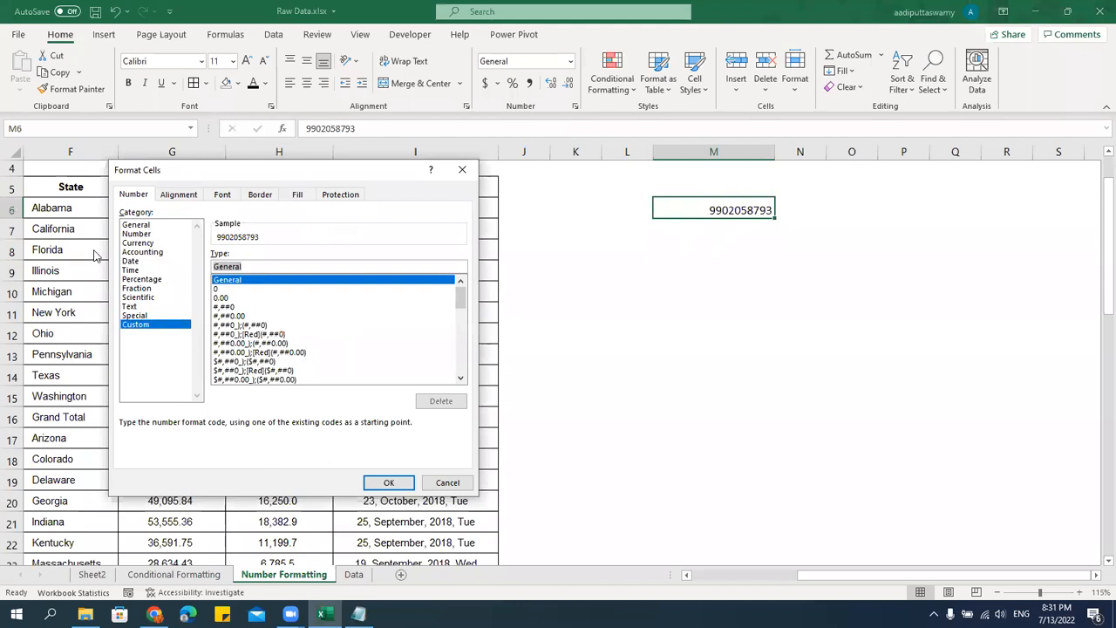
{"action": "type", "text": "00000000"}
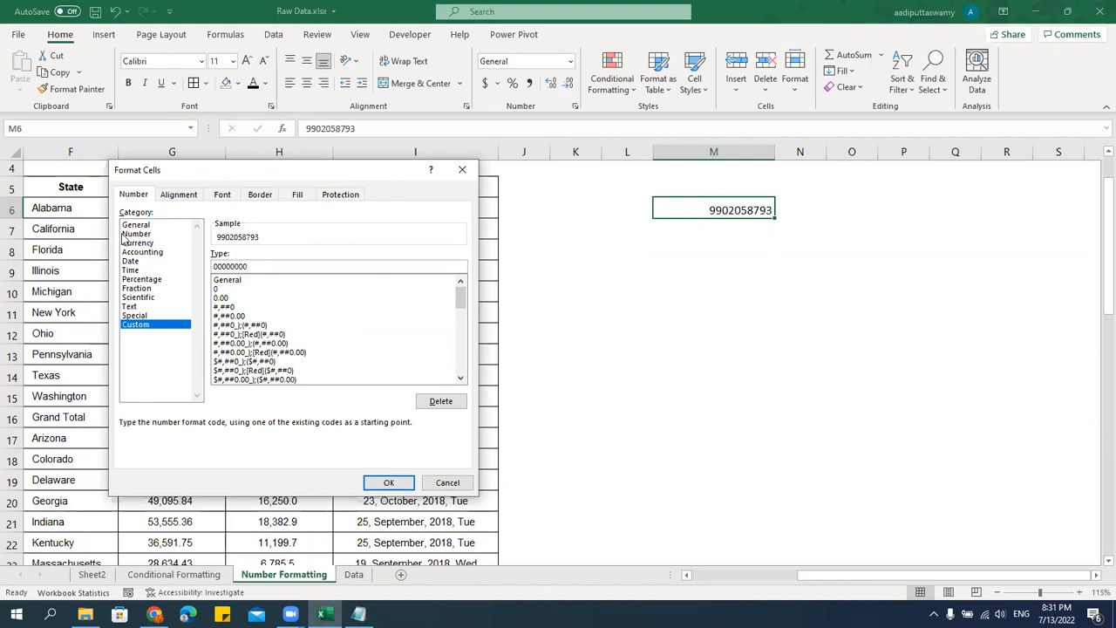
{"action": "type", "text": "("}
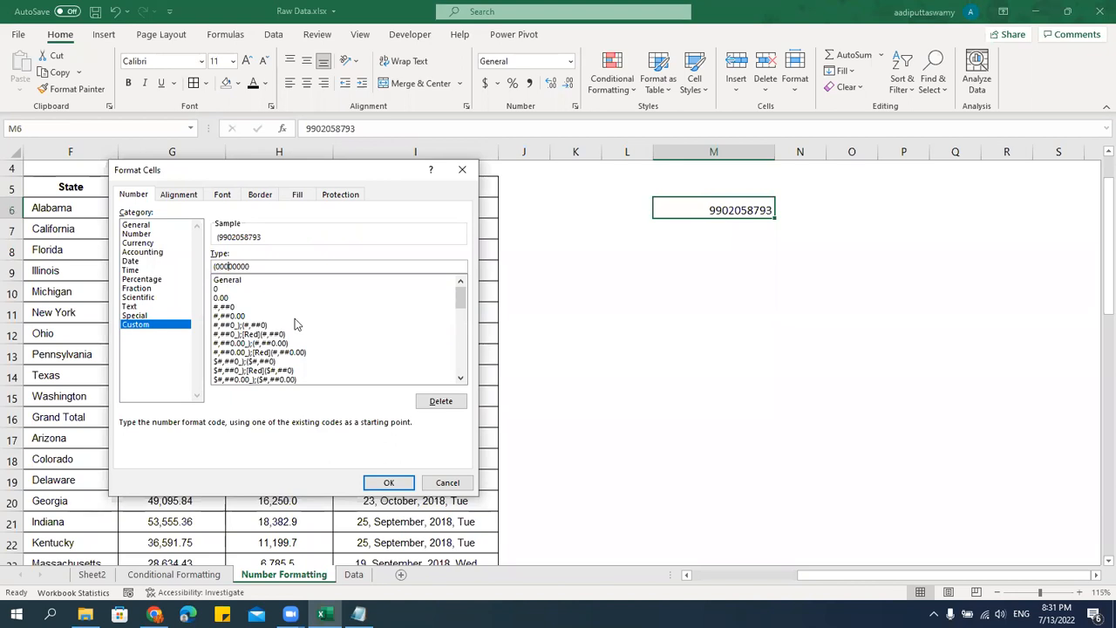
{"action": "type", "text": ")-"}
{"action": "type", "text": ")-"}
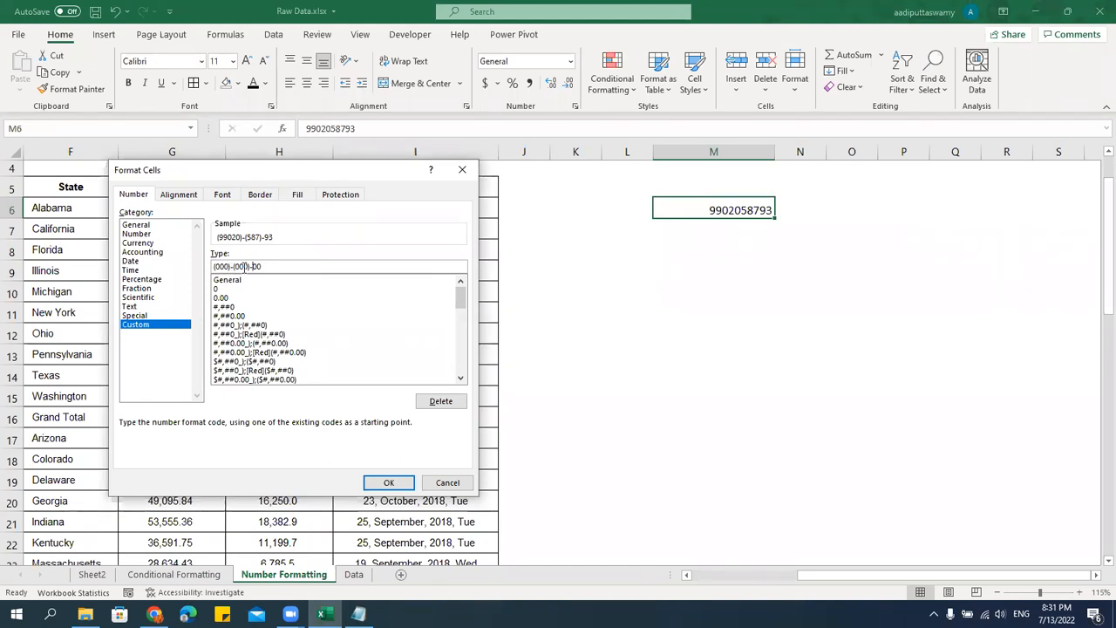
{"action": "left_click", "coordinate": [279, 267]}
{"action": "type", "text": "00"}
{"action": "left_click", "coordinate": [388, 484]}
Inspect the stored value behind the formatted phone number in M6.
{"action": "left_click", "coordinate": [741, 253]}
{"action": "key", "text": "Up"}
{"action": "key", "text": "Up"}
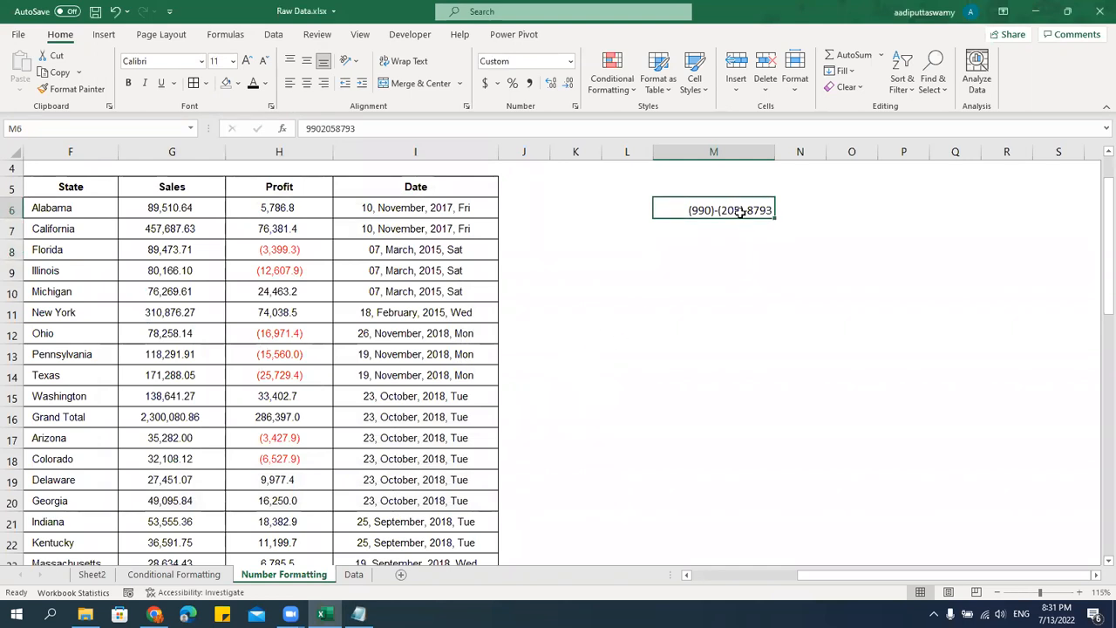
{"action": "double_click", "coordinate": [739, 212]}
{"action": "left_click_drag", "start_coordinate": [709, 211], "coordinate": [791, 247]}
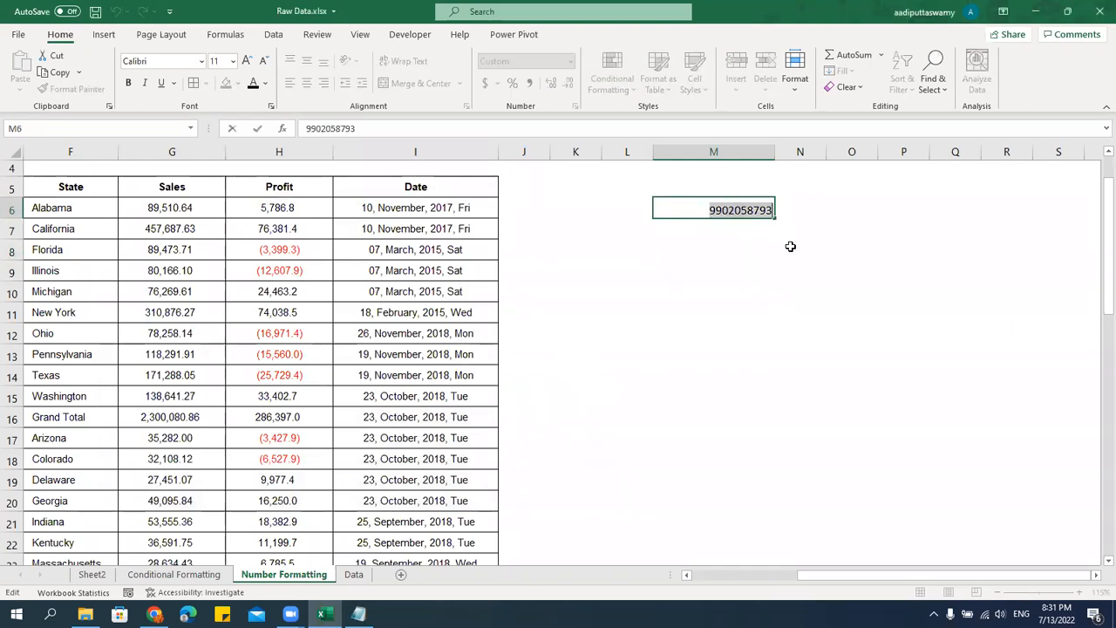
{"action": "left_click", "coordinate": [747, 312]}
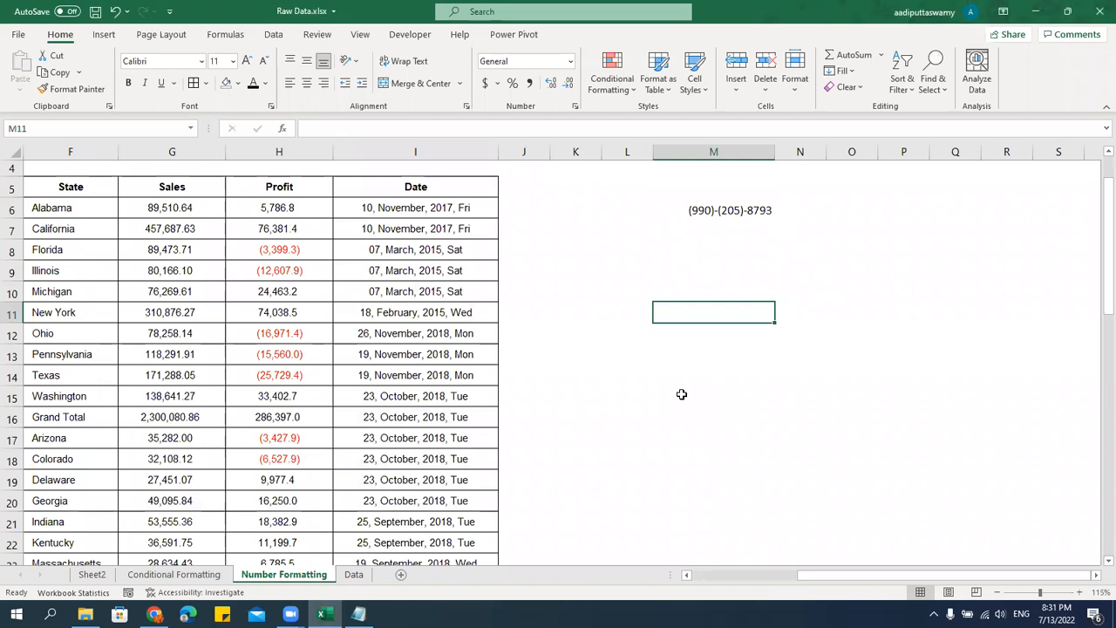
{"action": "left_click", "coordinate": [688, 272]}
Copy the first date in I6 and paste only its value into M9.
{"action": "left_click", "coordinate": [472, 207]}
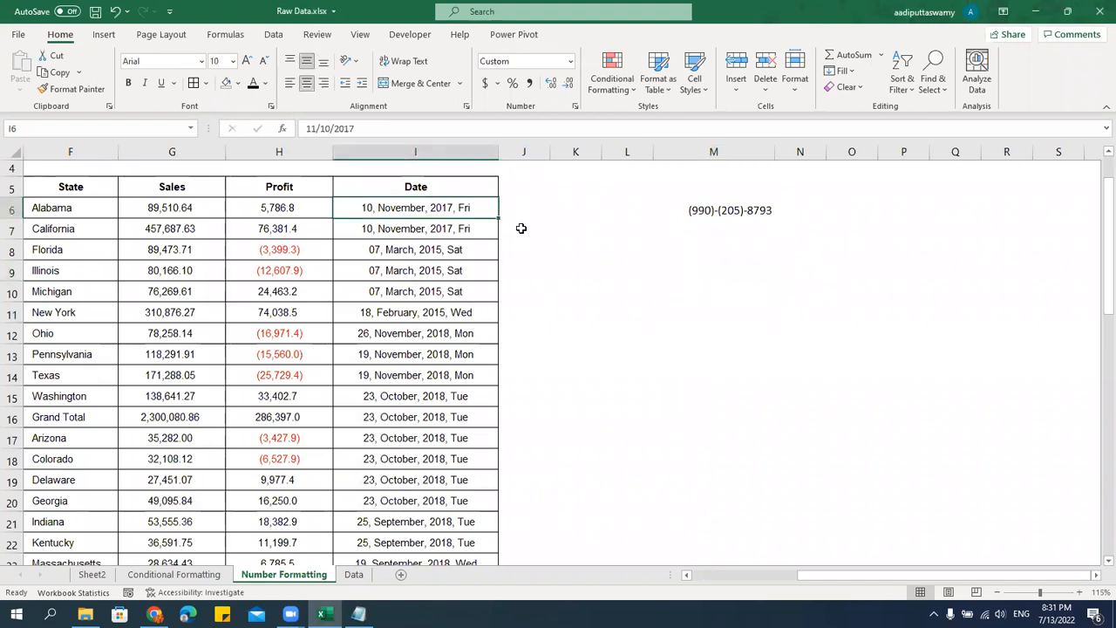
{"action": "key", "text": "ctrl+c"}
{"action": "left_click", "coordinate": [710, 262]}
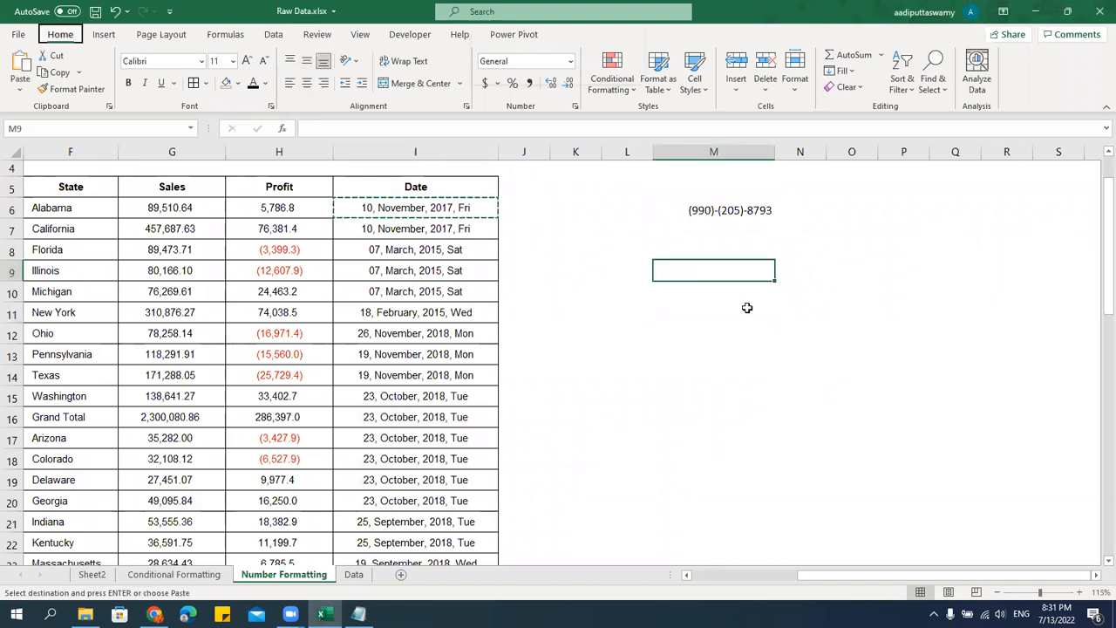
{"action": "key", "text": "ctrl+alt+v"}
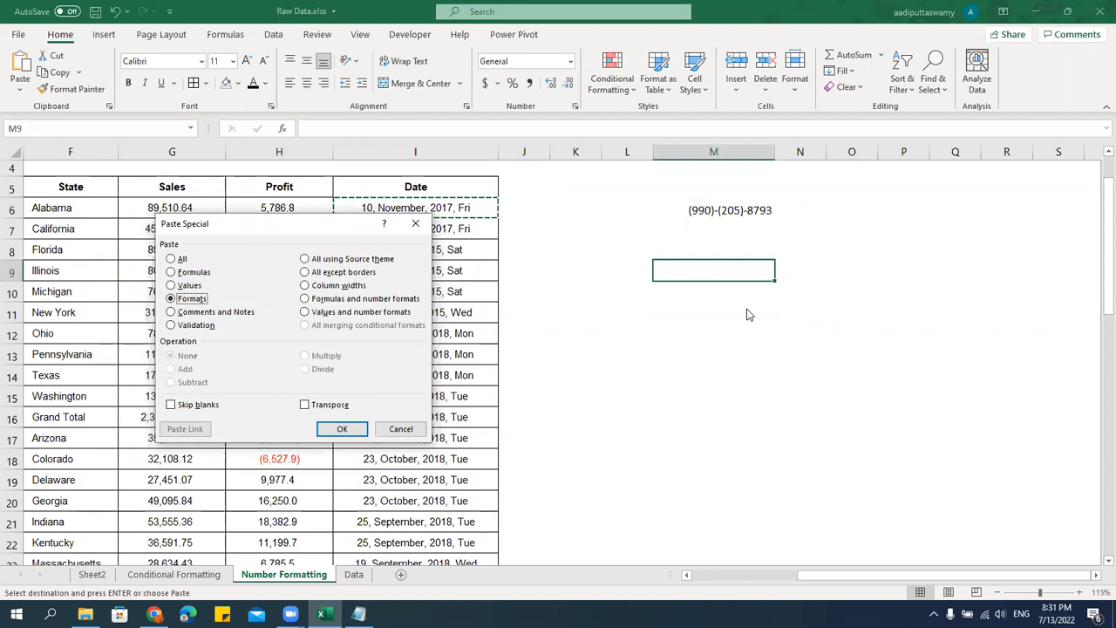
{"action": "key", "text": "v"}
{"action": "key", "text": "Return"}
{"action": "key", "text": "Escape"}
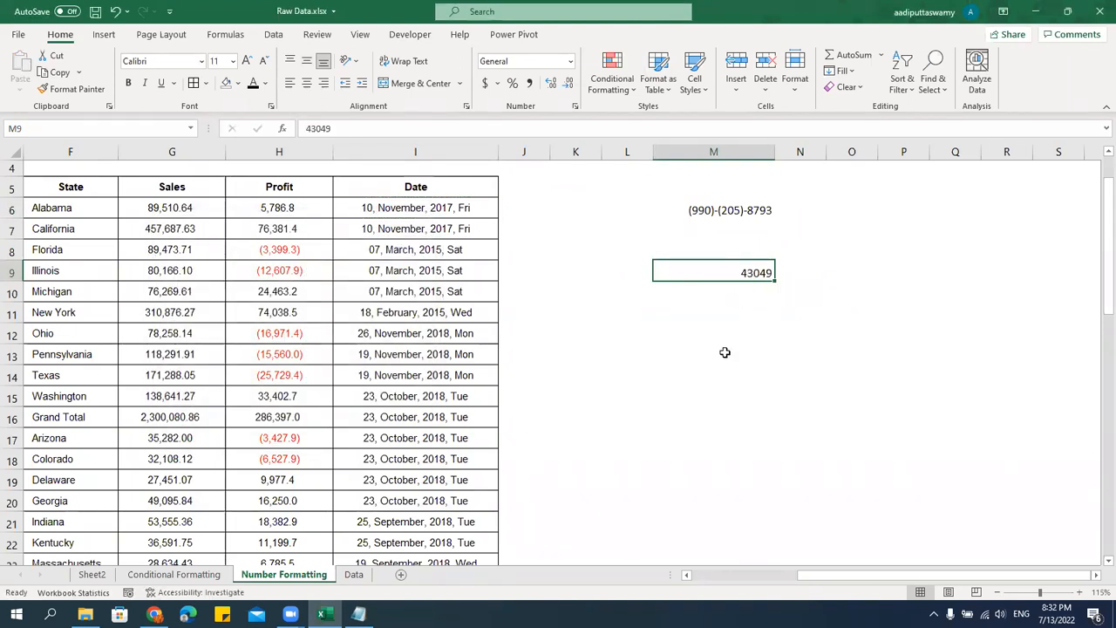
{"action": "left_click", "coordinate": [741, 291]}
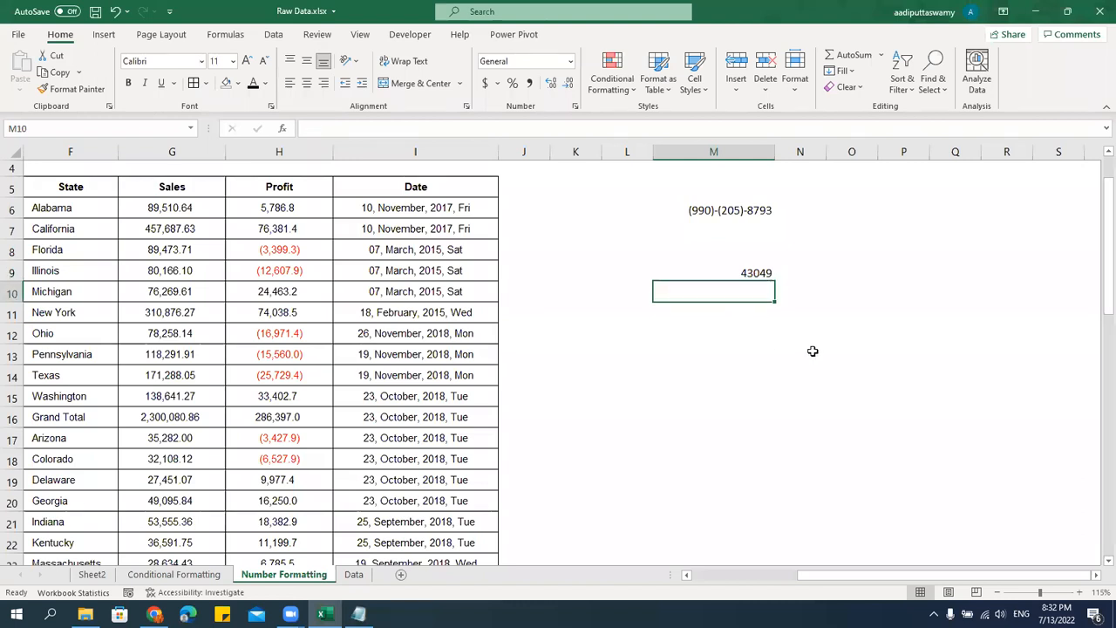
{"action": "left_click", "coordinate": [748, 224]}
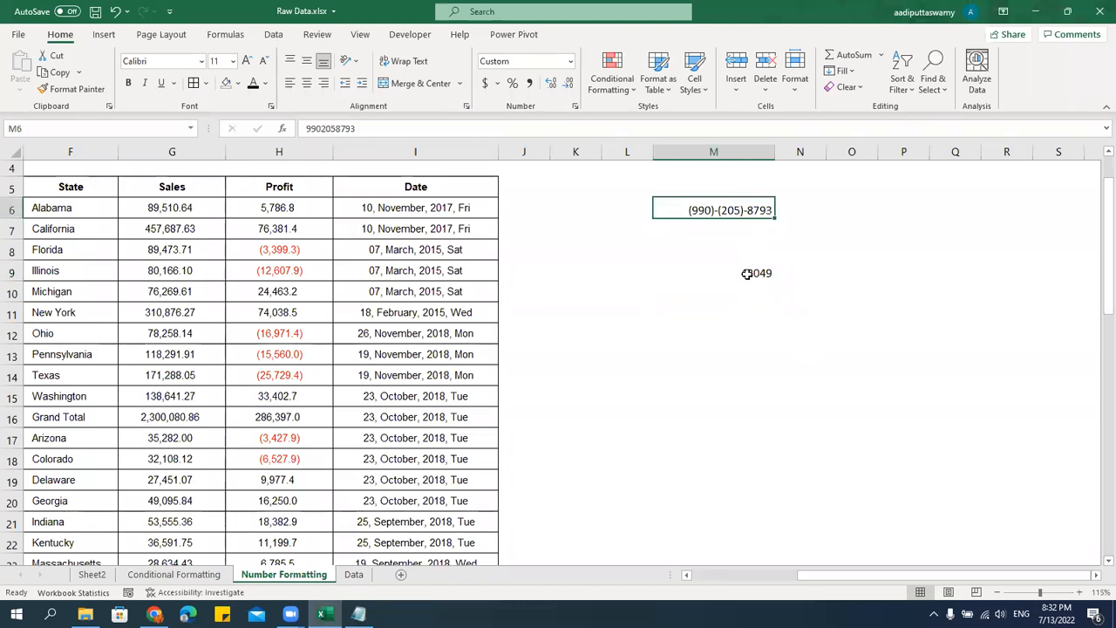
{"action": "left_click_drag", "start_coordinate": [444, 218], "coordinate": [439, 421]}
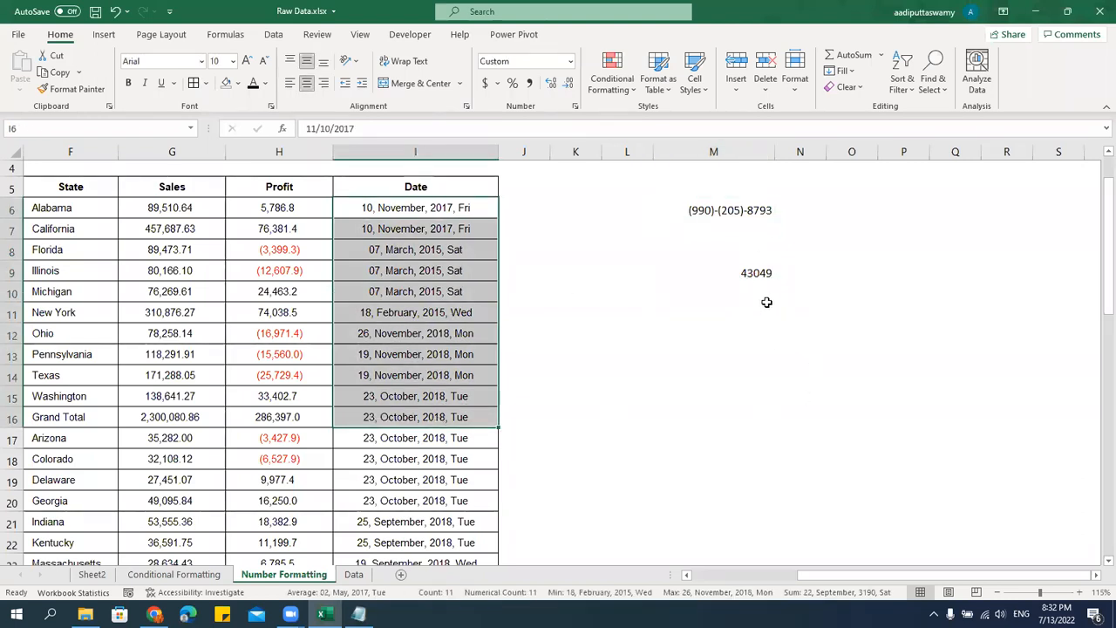
{"action": "left_click", "coordinate": [761, 296]}
{"action": "type", "text": "=tex"}
{"action": "key", "text": "Tab"}
{"action": "left_click", "coordinate": [743, 267]}
{"action": "type", "text": ","}
{"action": "key", "text": "Escape"}
Copy the custom format code dd, mmmm, yyyy, ddd from the number format settings of I6.
{"action": "left_click", "coordinate": [432, 207]}
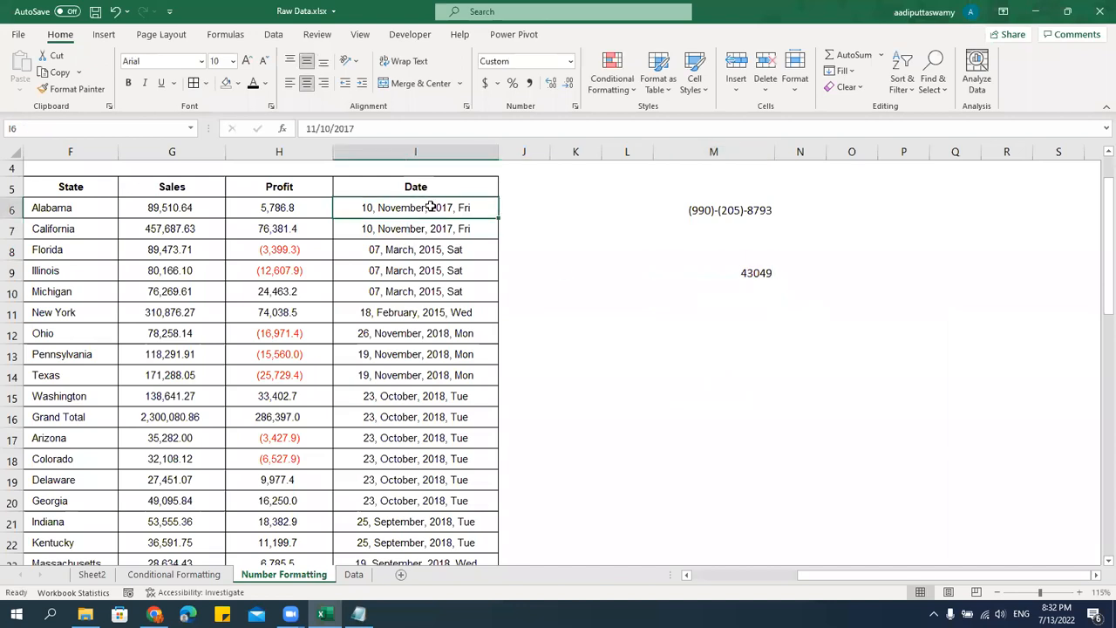
{"action": "key", "text": "ctrl+1"}
{"action": "left_click_drag", "start_coordinate": [309, 265], "coordinate": [214, 266]}
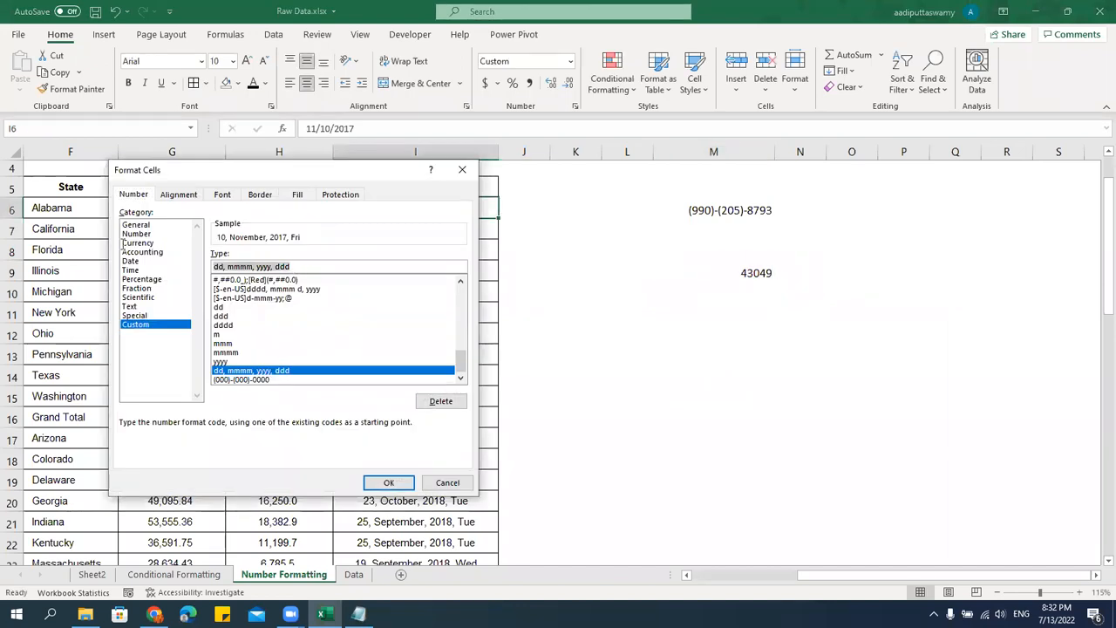
{"action": "key", "text": "Escape"}
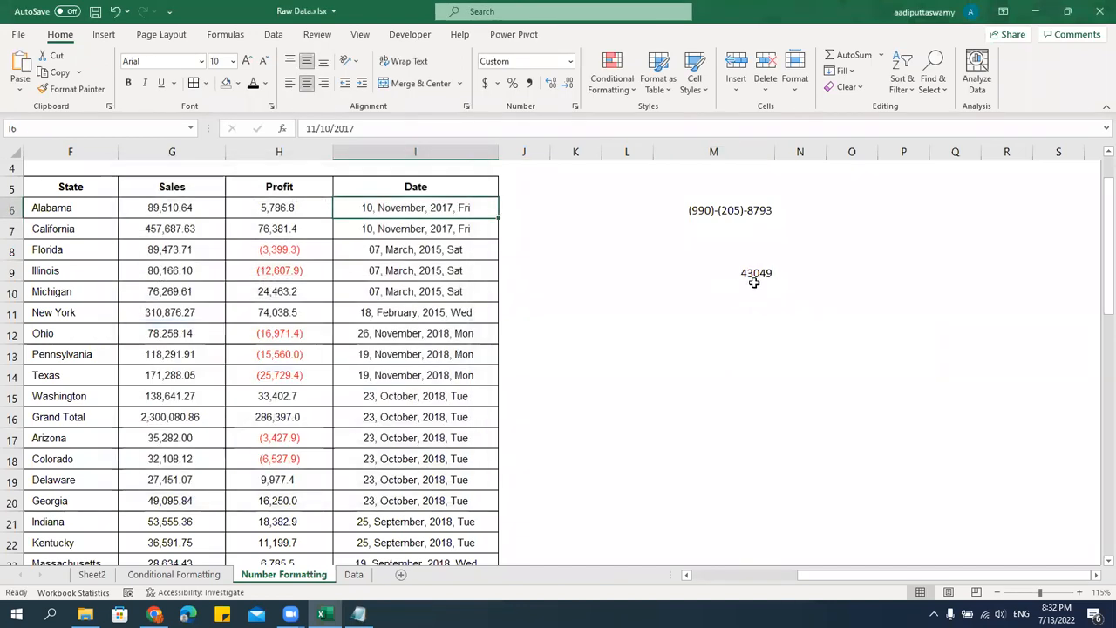
Enter the formula =TEXT(M9,"dd, mmmm, yyyy, ddd") in M10 to convert the serial number into a written date.
{"action": "left_click", "coordinate": [760, 293]}
{"action": "type", "text": "=text("}
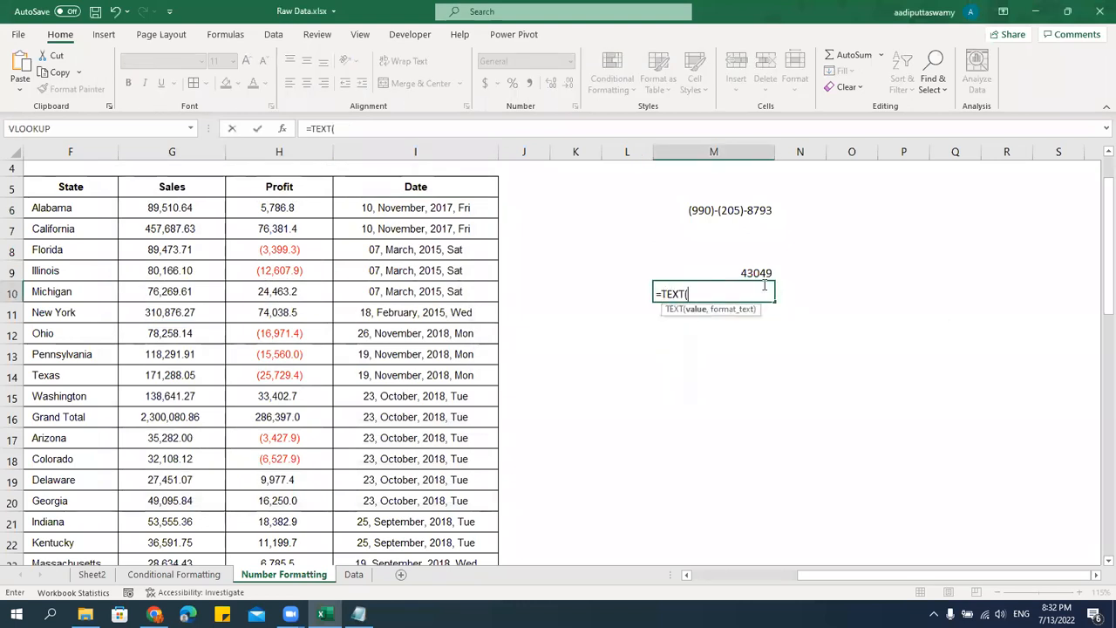
{"action": "left_click", "coordinate": [754, 272]}
{"action": "type", "text": ",\""}
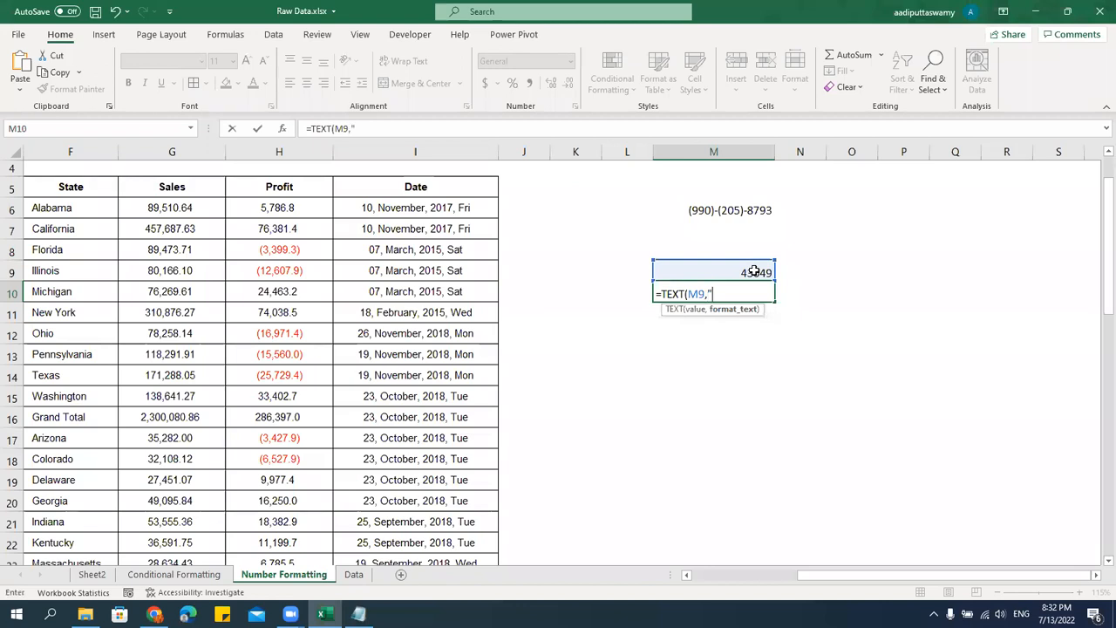
{"action": "type", "text": "dd, mmmm, yyyy, ddd\""}
{"action": "key", "text": "Return"}
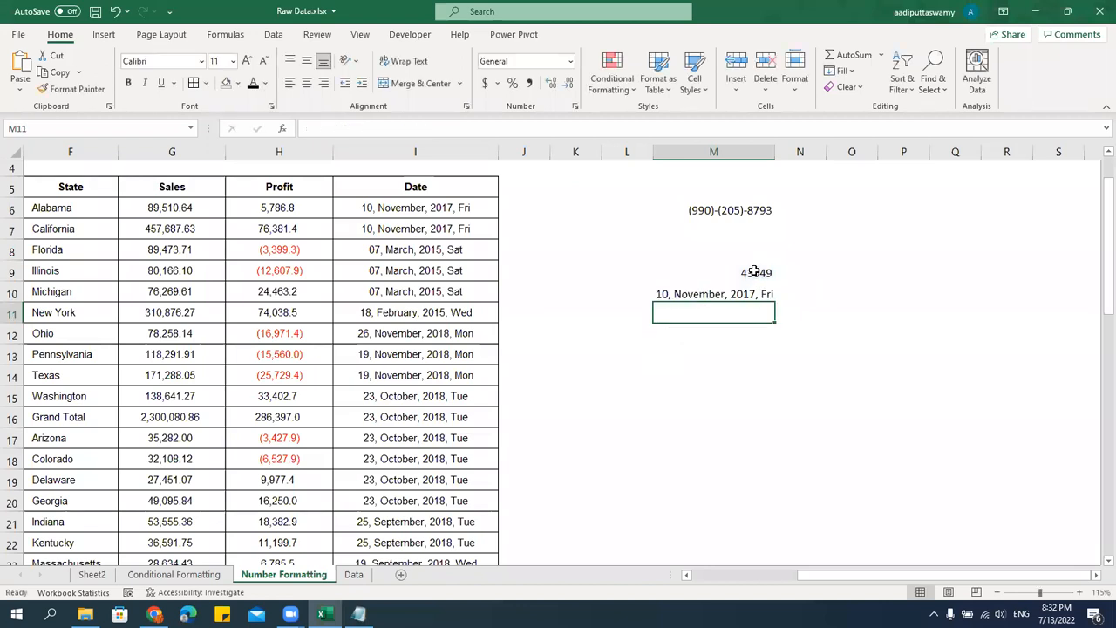
{"action": "key", "text": "Up"}
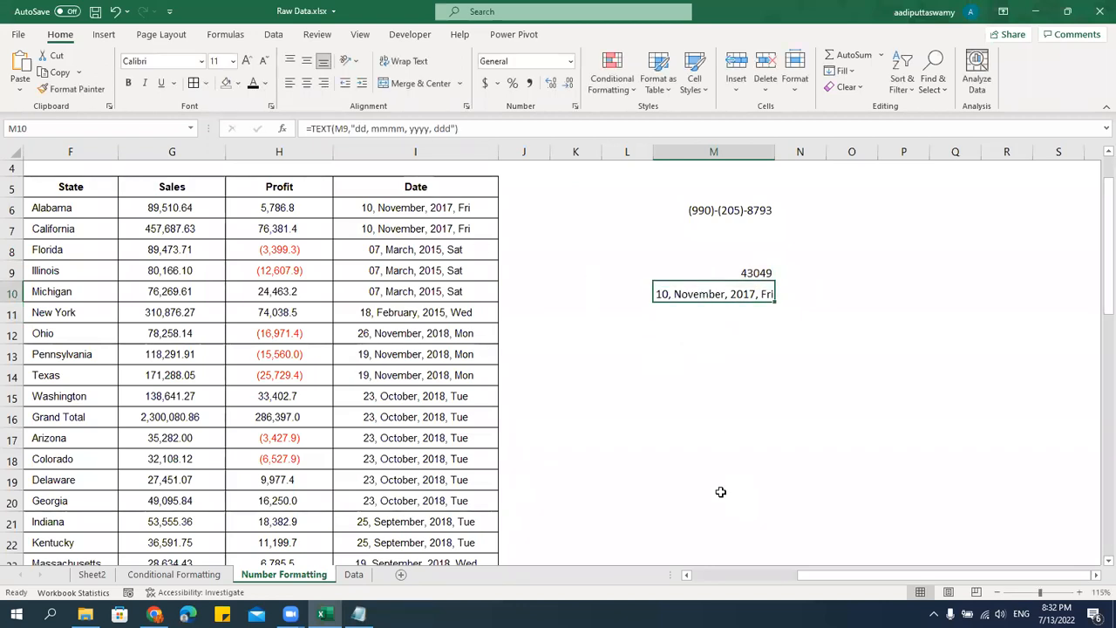
Compare the number format of the Date values in column I with that of the TEXT formula cell M10.
{"action": "left_click_drag", "start_coordinate": [463, 209], "coordinate": [448, 356]}
{"action": "key", "text": "ctrl+1"}
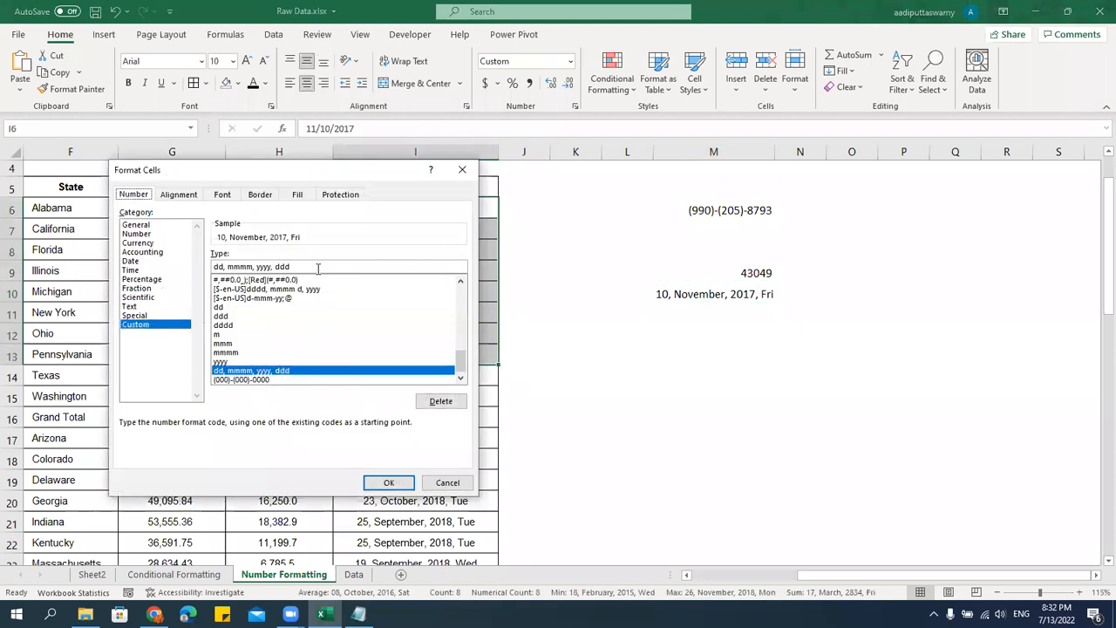
{"action": "left_click", "coordinate": [445, 483]}
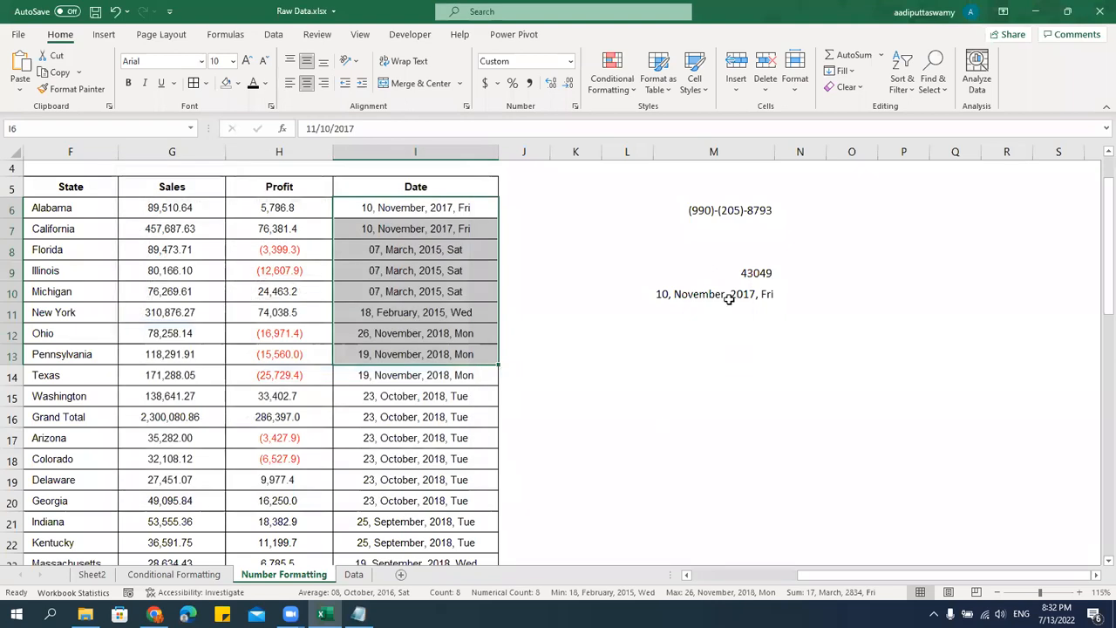
{"action": "left_click", "coordinate": [729, 298]}
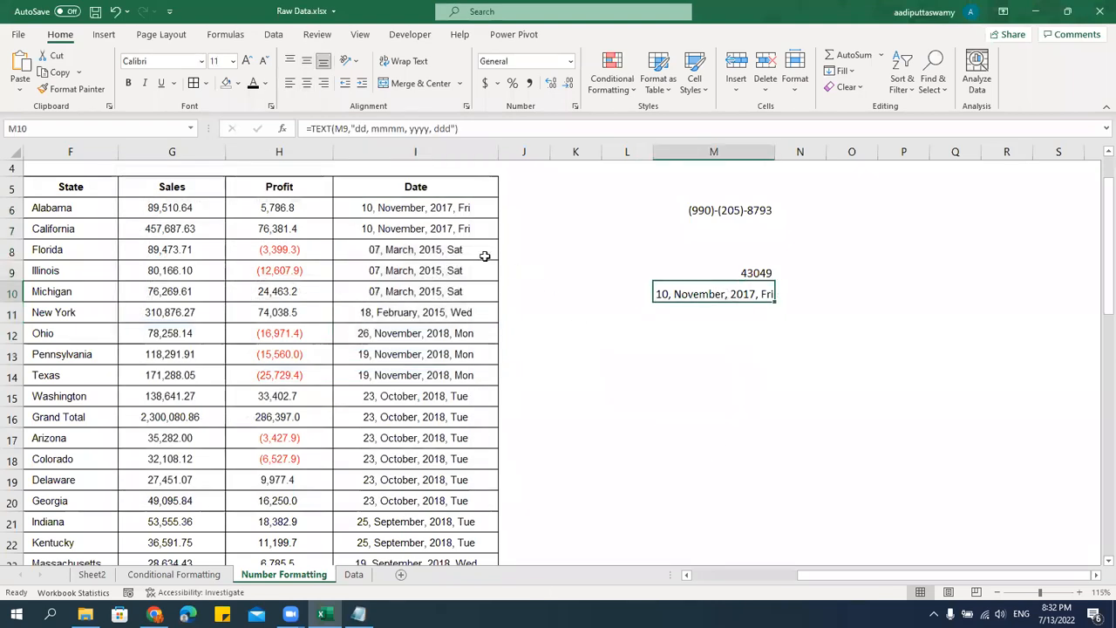
{"action": "left_click", "coordinate": [450, 215]}
{"action": "left_click", "coordinate": [735, 303]}
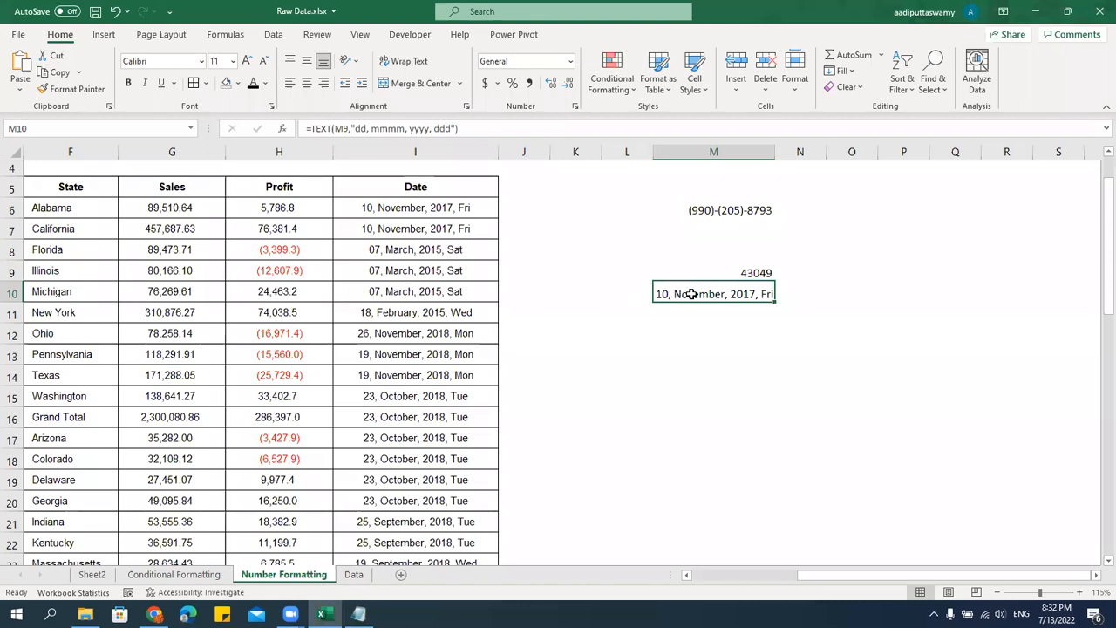
{"action": "left_click", "coordinate": [392, 208]}
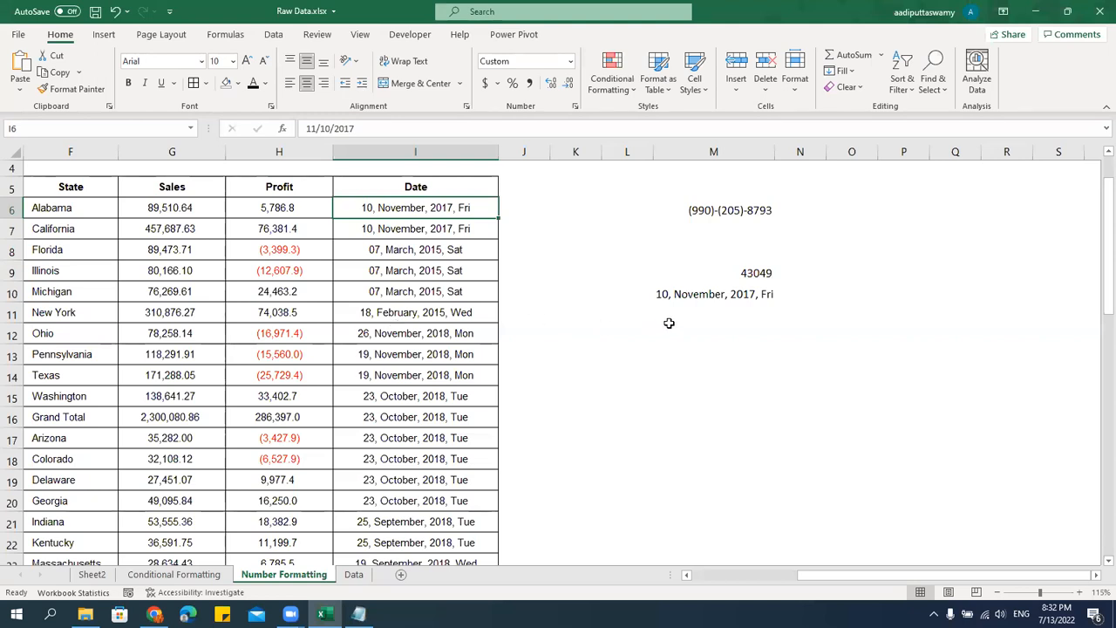
{"action": "left_click", "coordinate": [697, 296]}
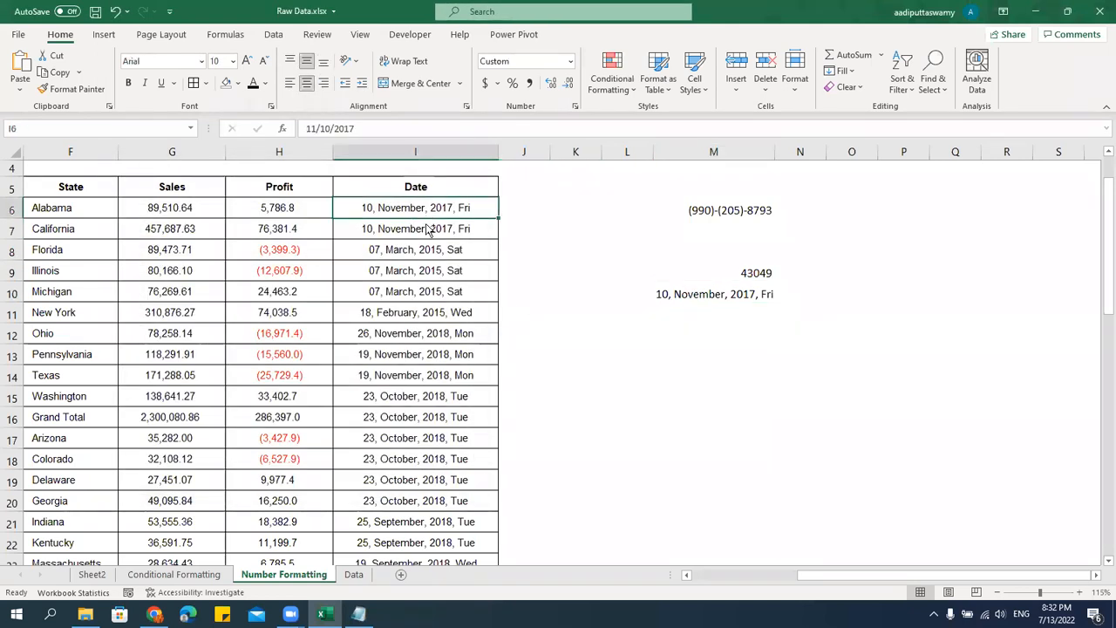
{"action": "key", "text": "ctrl+1"}
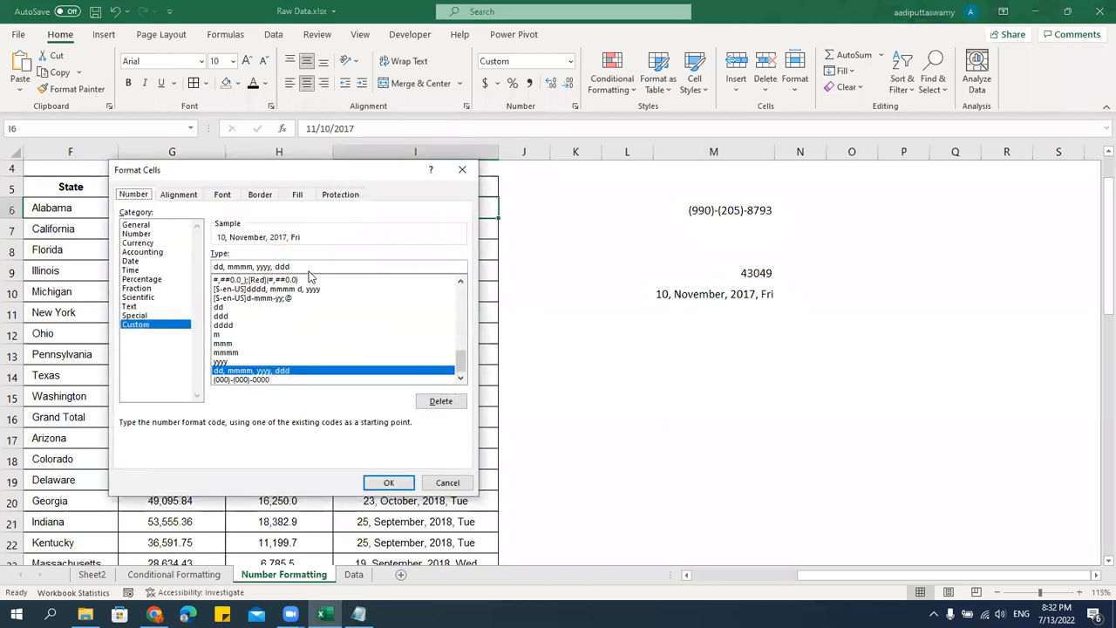
{"action": "key", "text": "Return"}
Enter 123 in M12 and the formula =TEXT(M12,"00000000") in N12 to pad the number to eight digits.
{"action": "left_click", "coordinate": [746, 331]}
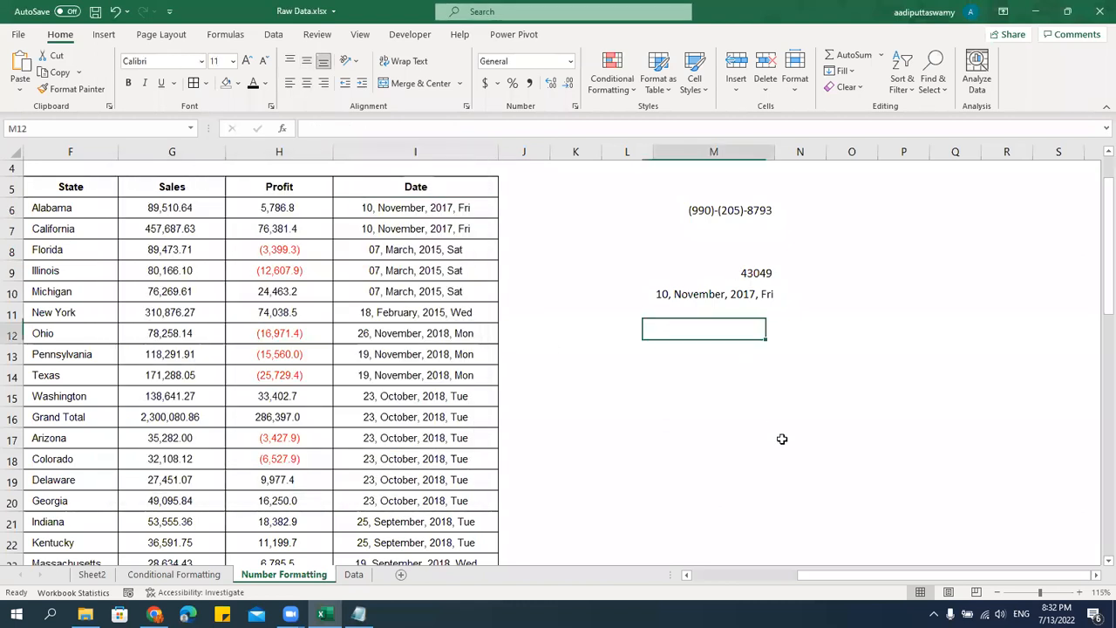
{"action": "type", "text": "123"}
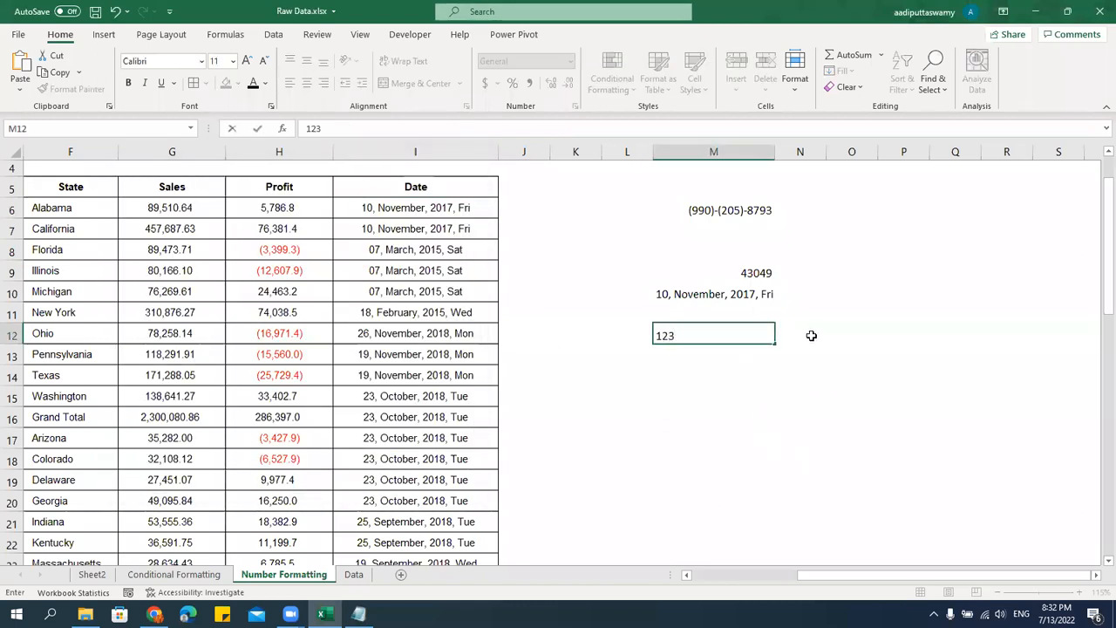
{"action": "key", "text": "Tab"}
{"action": "type", "text": "=TEXT("}
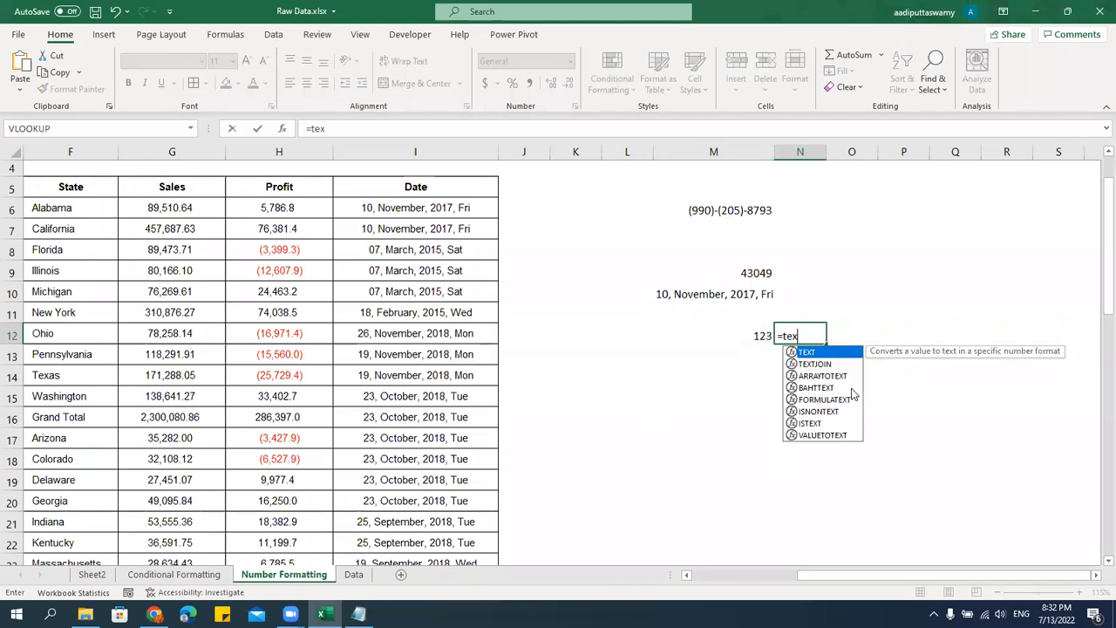
{"action": "key", "text": "Left"}
{"action": "type", "text": ","}
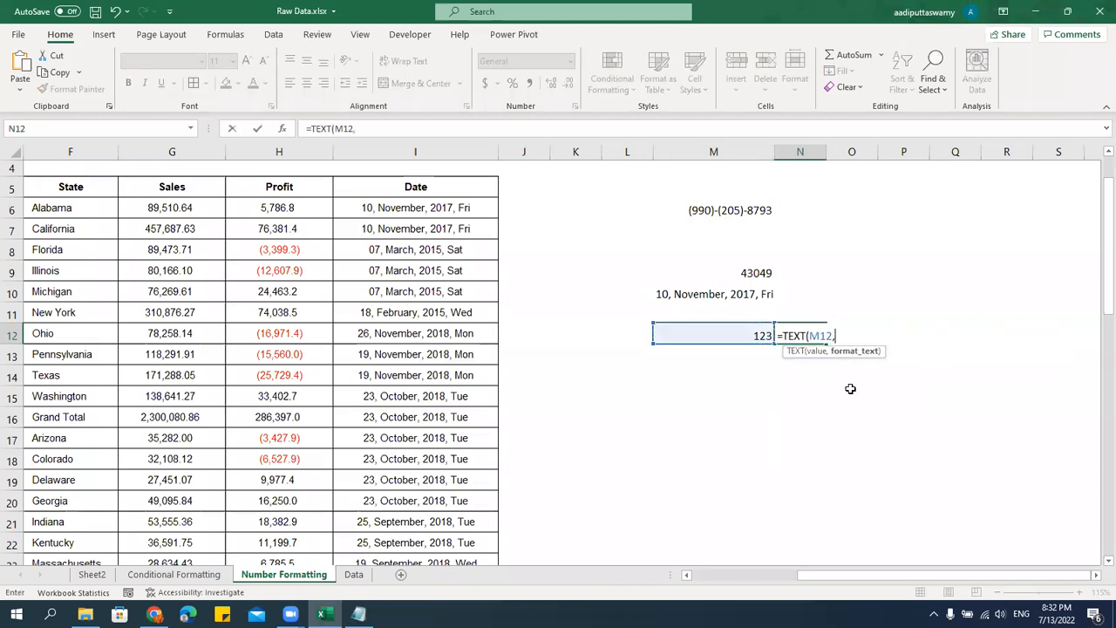
{"action": "type", "text": "\"00000000\")"}
{"action": "key", "text": "Return"}
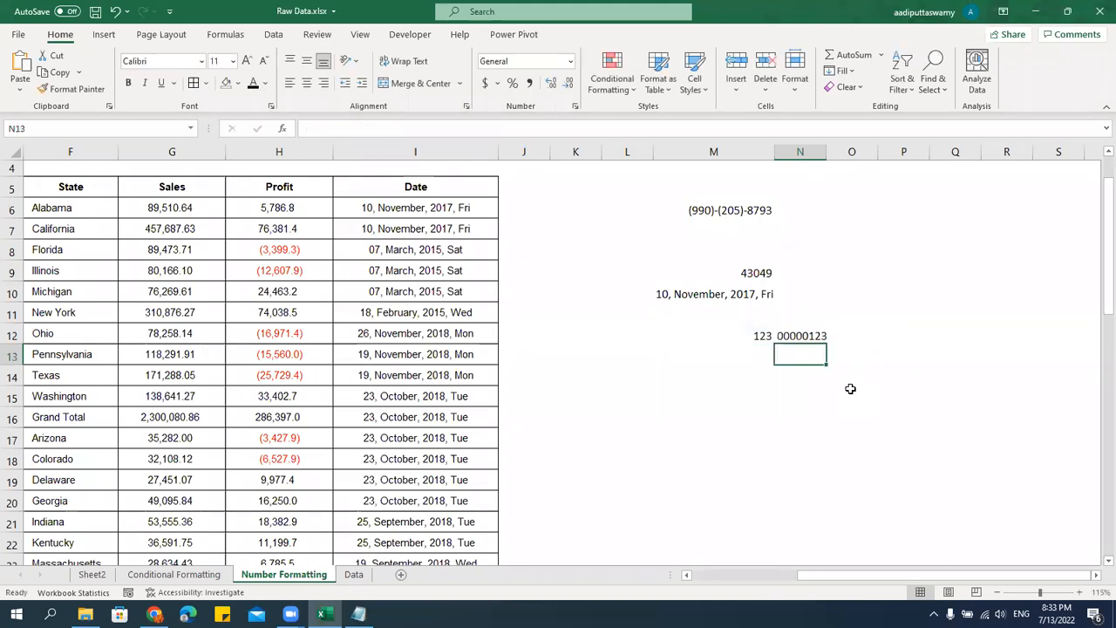
Apply the custom number format 00000000 to M12.
{"action": "left_click", "coordinate": [753, 333]}
{"action": "key", "text": "ctrl+1"}
{"action": "left_click", "coordinate": [135, 324]}
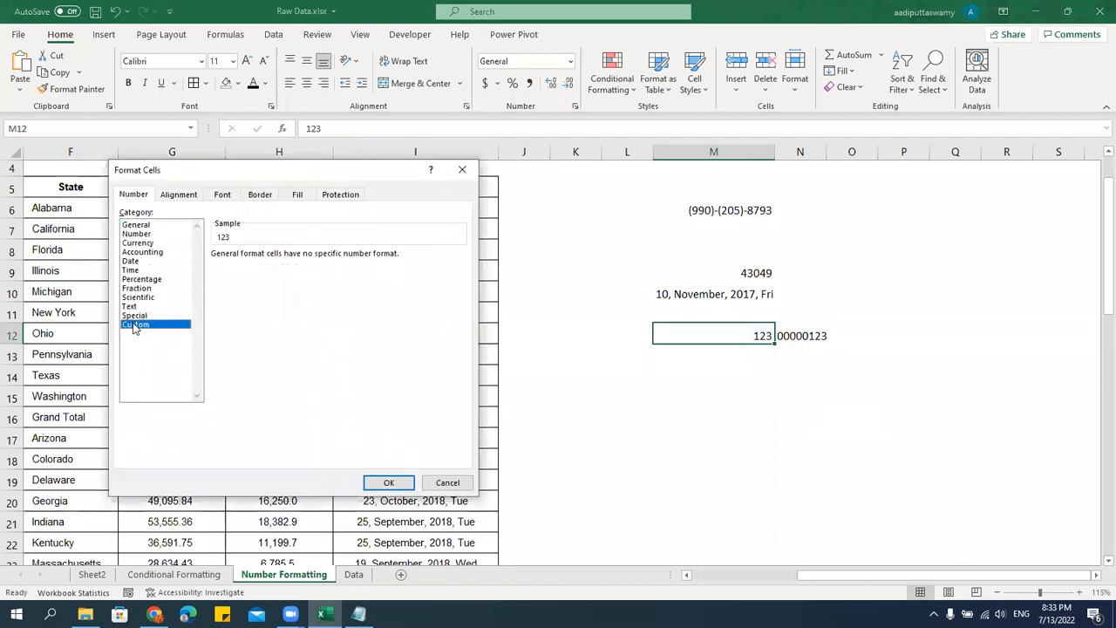
{"action": "type", "text": "00000000"}
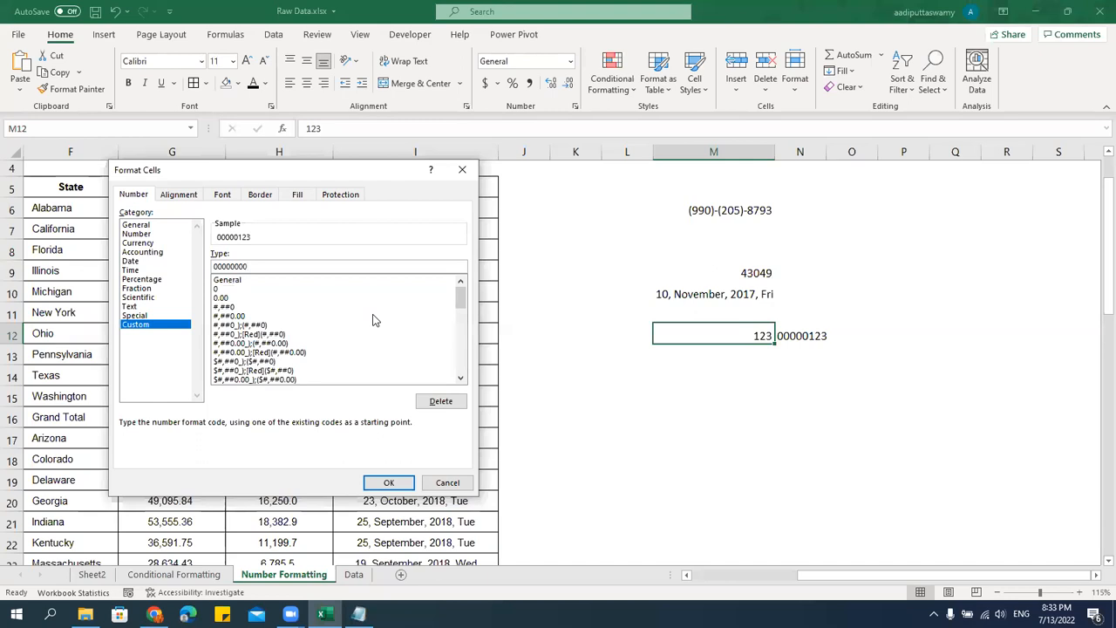
{"action": "left_click", "coordinate": [387, 484]}
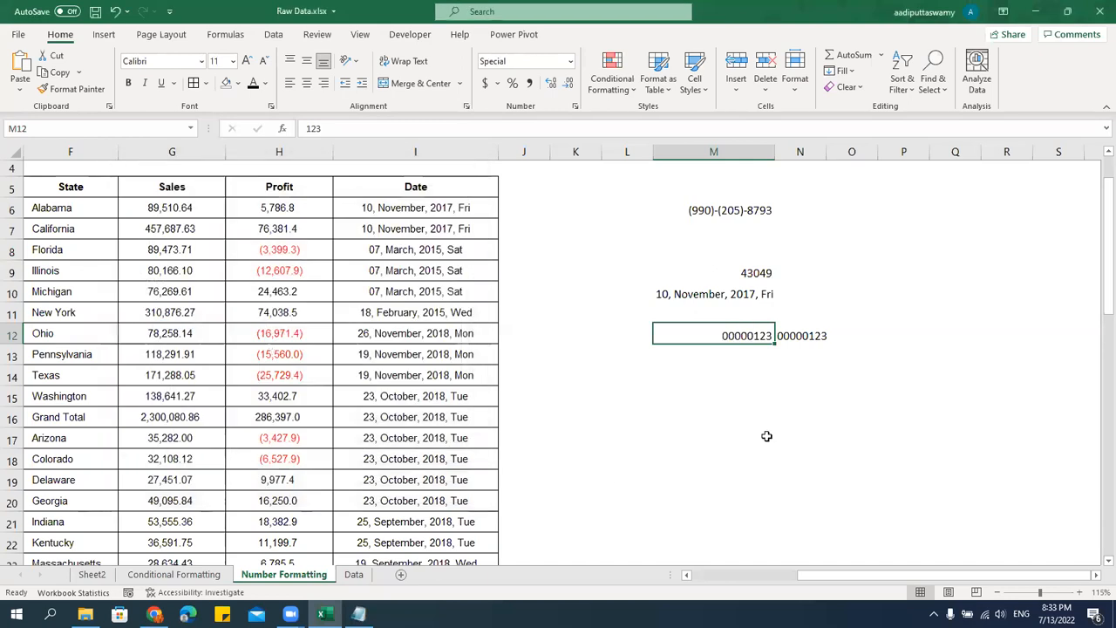
{"action": "left_click", "coordinate": [778, 397]}
{"action": "left_click", "coordinate": [758, 342]}
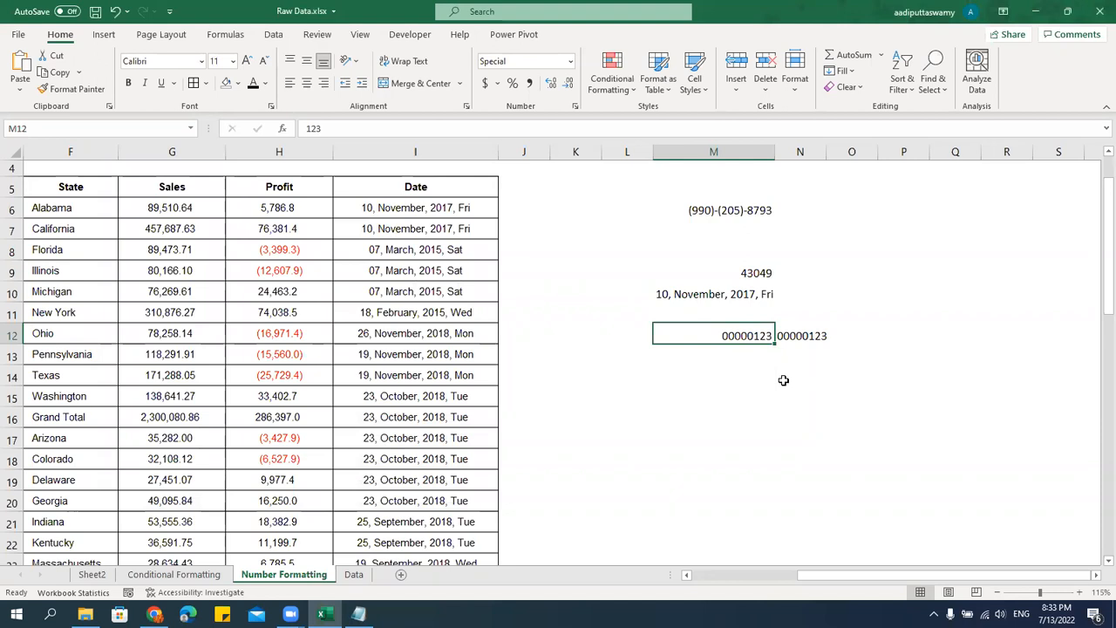
{"action": "key", "text": "alt+Tab"}
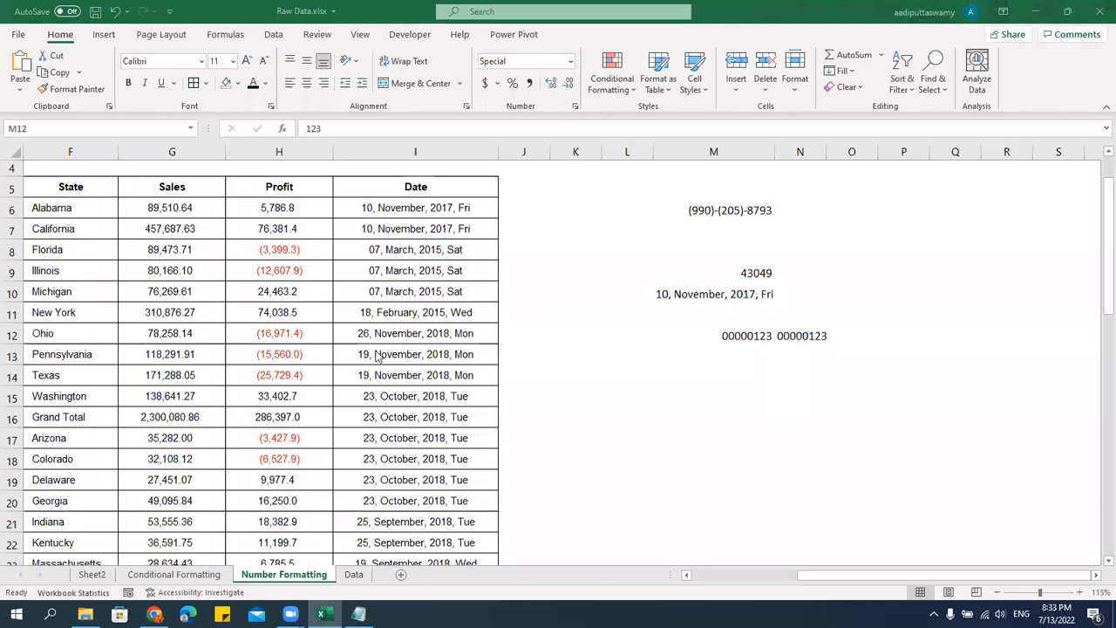
{"action": "key", "text": "alt+Tab"}
{"action": "left_click_drag", "start_coordinate": [302, 214], "coordinate": [276, 433]}
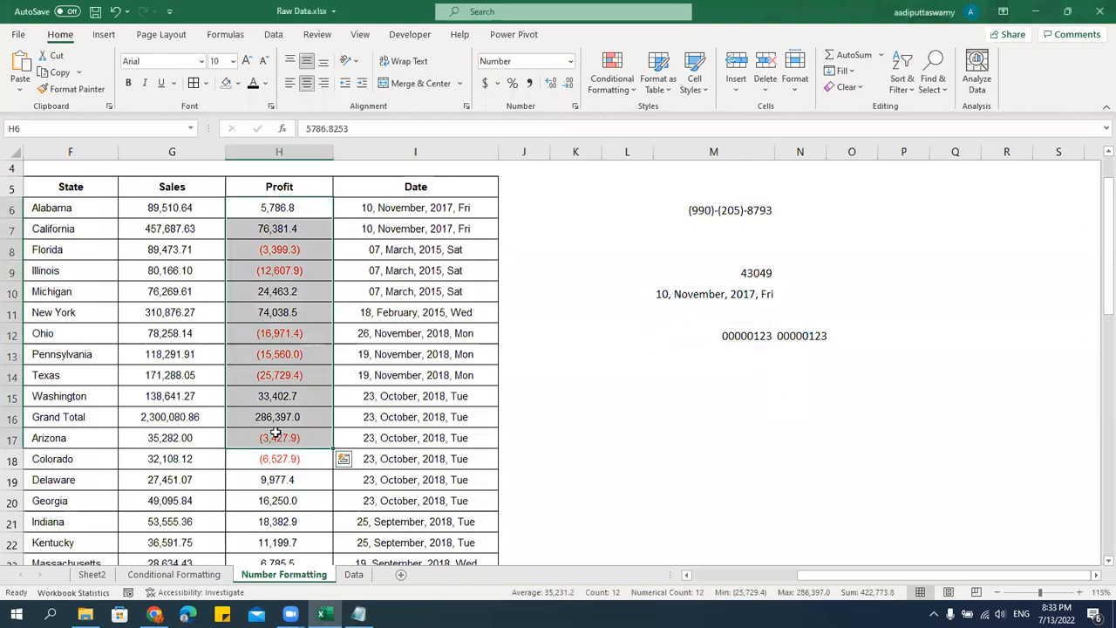
{"action": "left_click", "coordinate": [301, 215]}
{"action": "left_click_drag", "start_coordinate": [307, 211], "coordinate": [264, 548]}
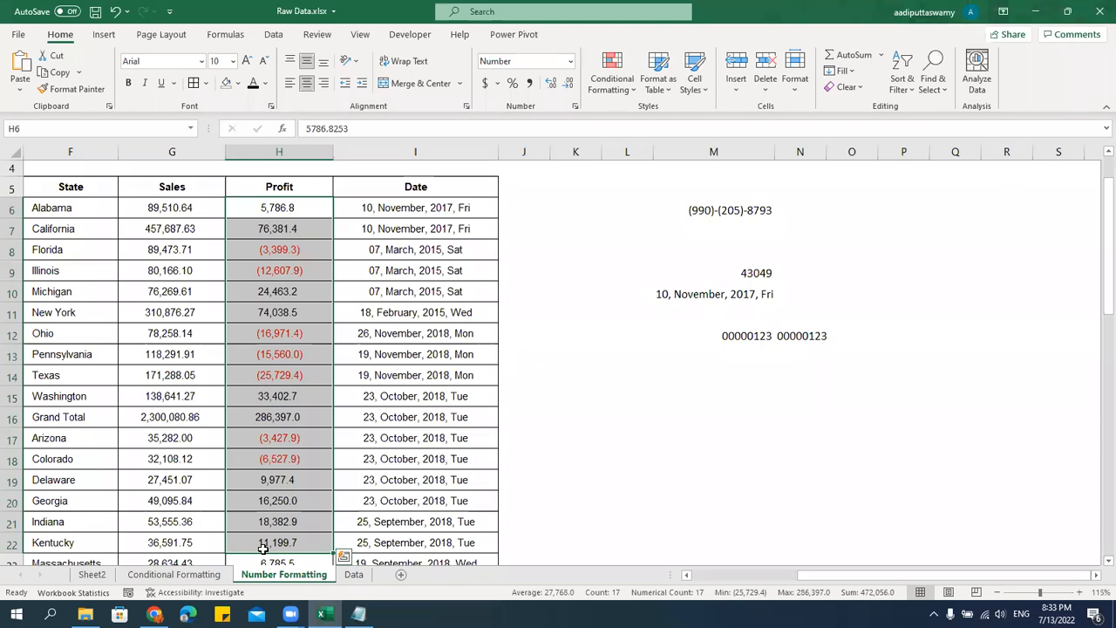
{"action": "key", "text": "Up"}
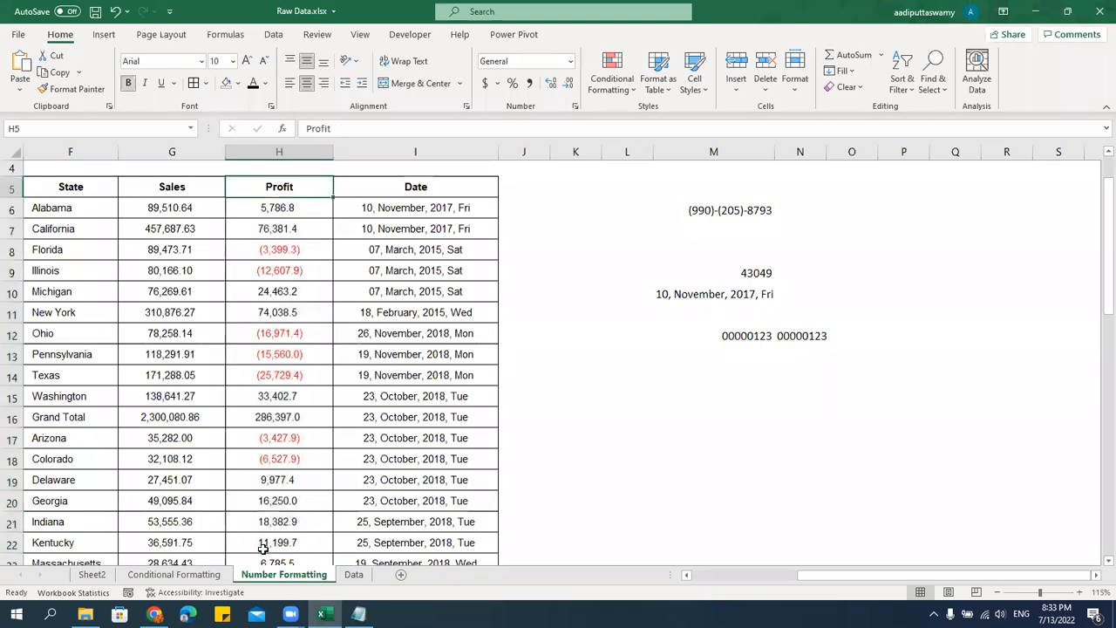
{"action": "key", "text": "Down"}
{"action": "key", "text": "ctrl+shift+Down"}
{"action": "key", "text": "Up"}
Change the Profit values to 5678 for Florida and -4567 for Michigan.
{"action": "key", "text": "Down"}
{"action": "key", "text": "Down"}
{"action": "key", "text": "Down"}
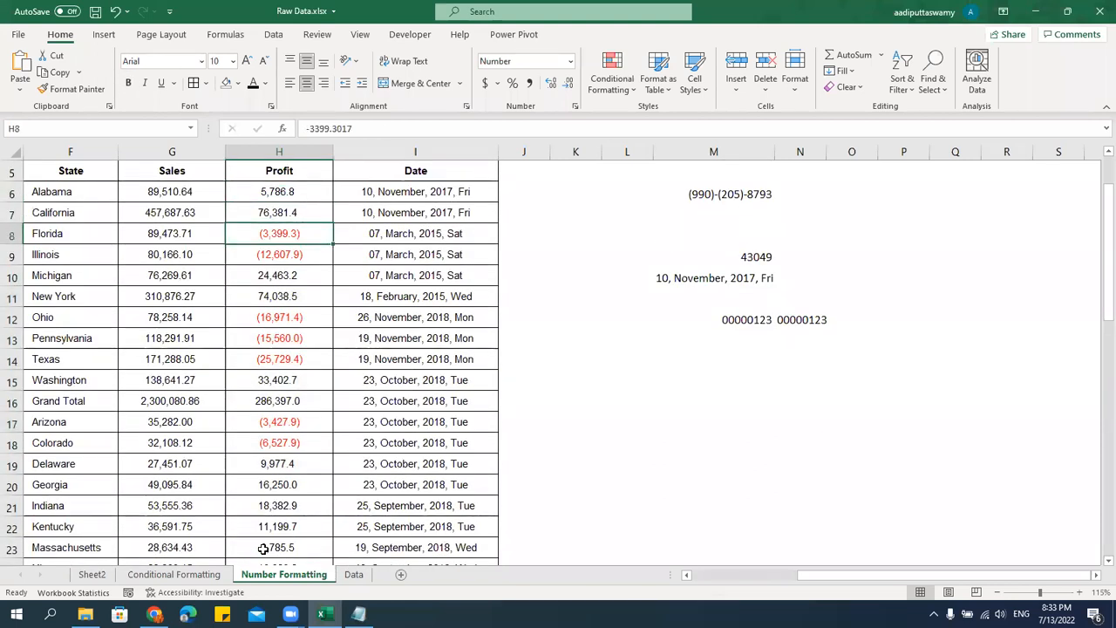
{"action": "type", "text": "5678"}
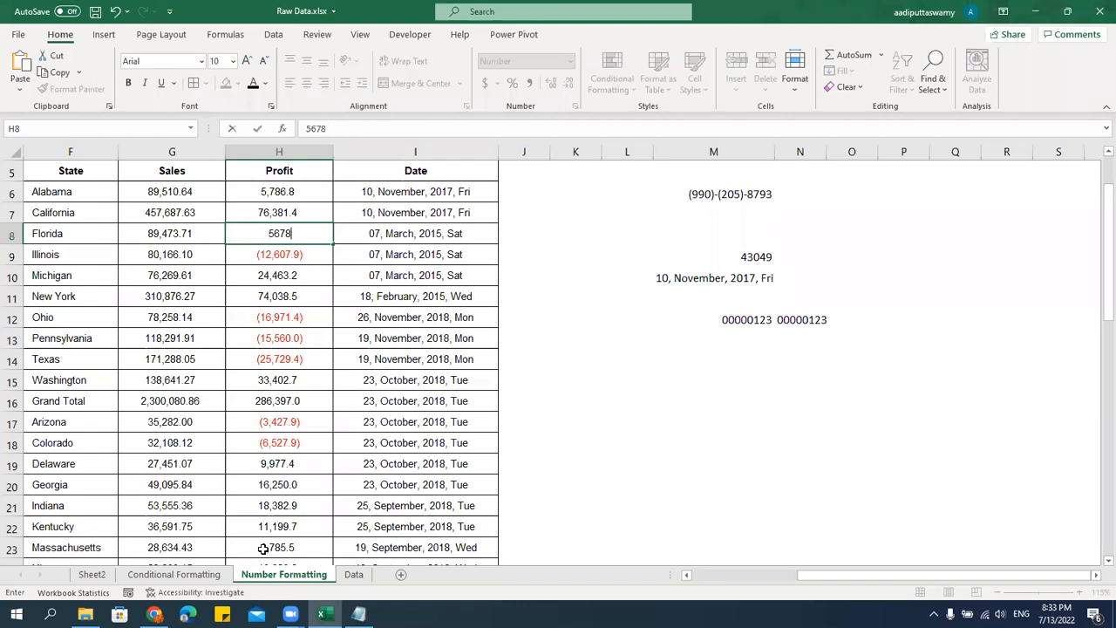
{"action": "key", "text": "Return"}
{"action": "key", "text": "Down"}
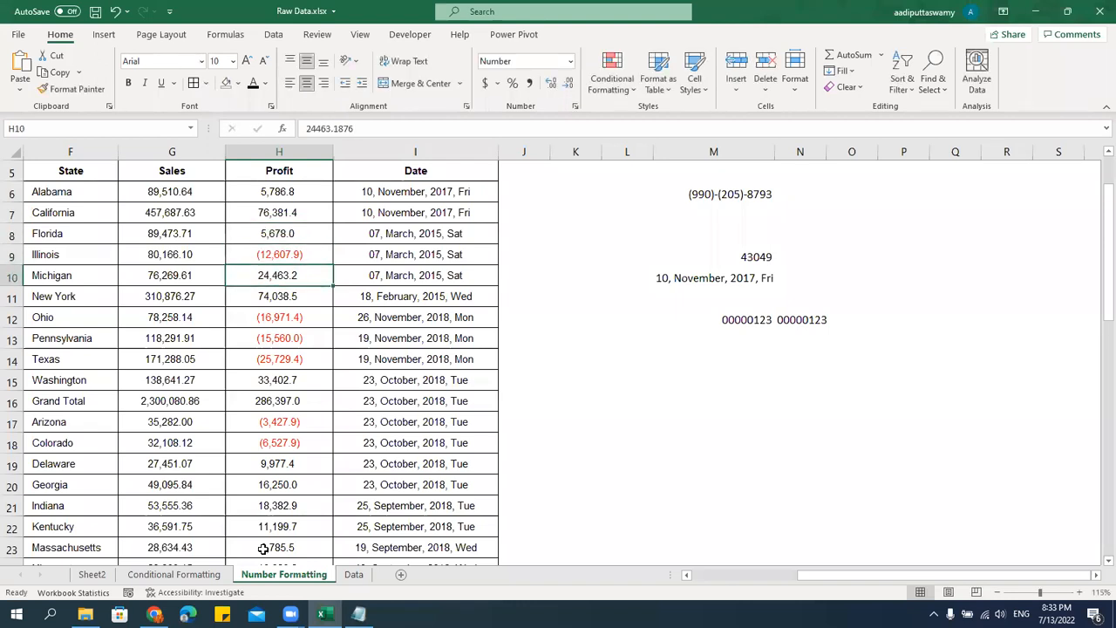
{"action": "type", "text": "-4567"}
{"action": "key", "text": "Return"}
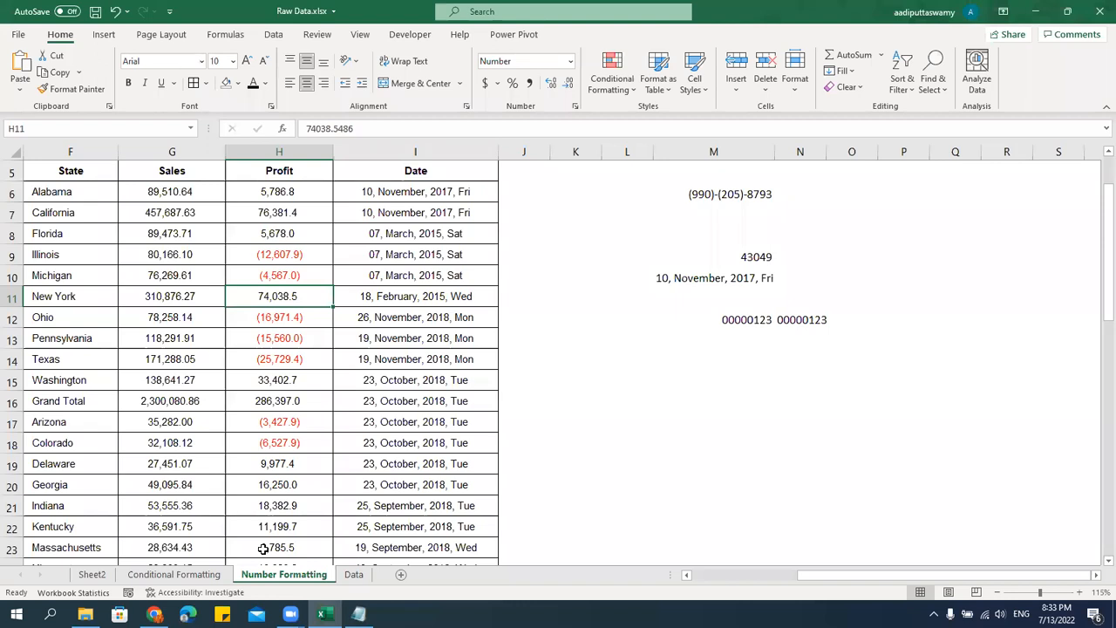
Delete the contents of all Profit values in H6:H55 while keeping the cell formatting.
{"action": "left_click_drag", "start_coordinate": [299, 197], "coordinate": [296, 497]}
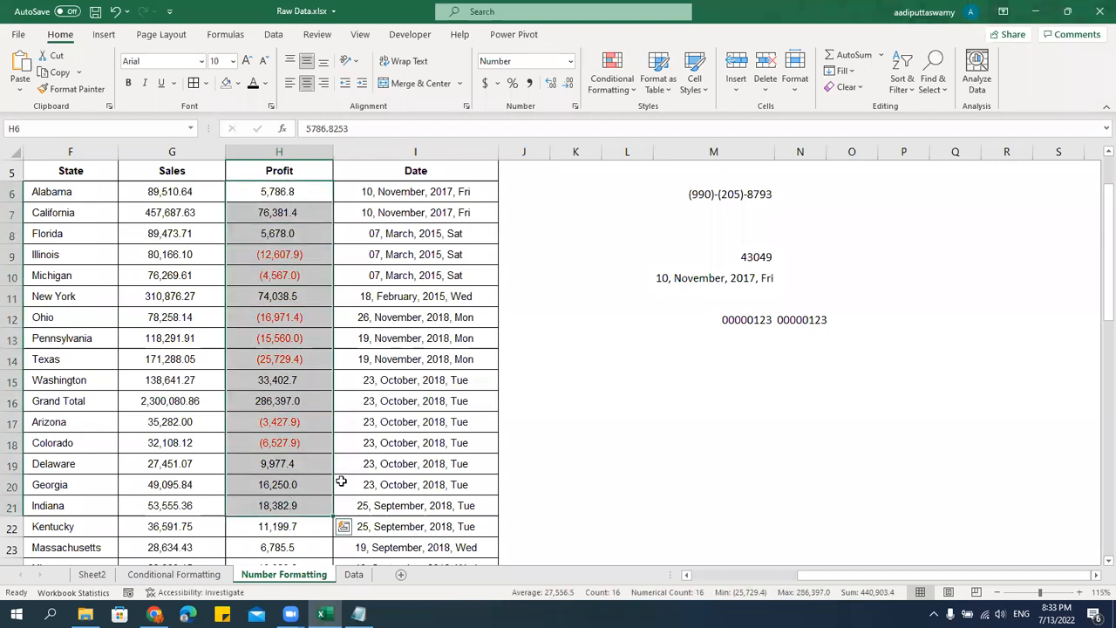
{"action": "left_click", "coordinate": [292, 193]}
{"action": "key", "text": "ctrl+shift+Down"}
{"action": "key", "text": "ctrl+c"}
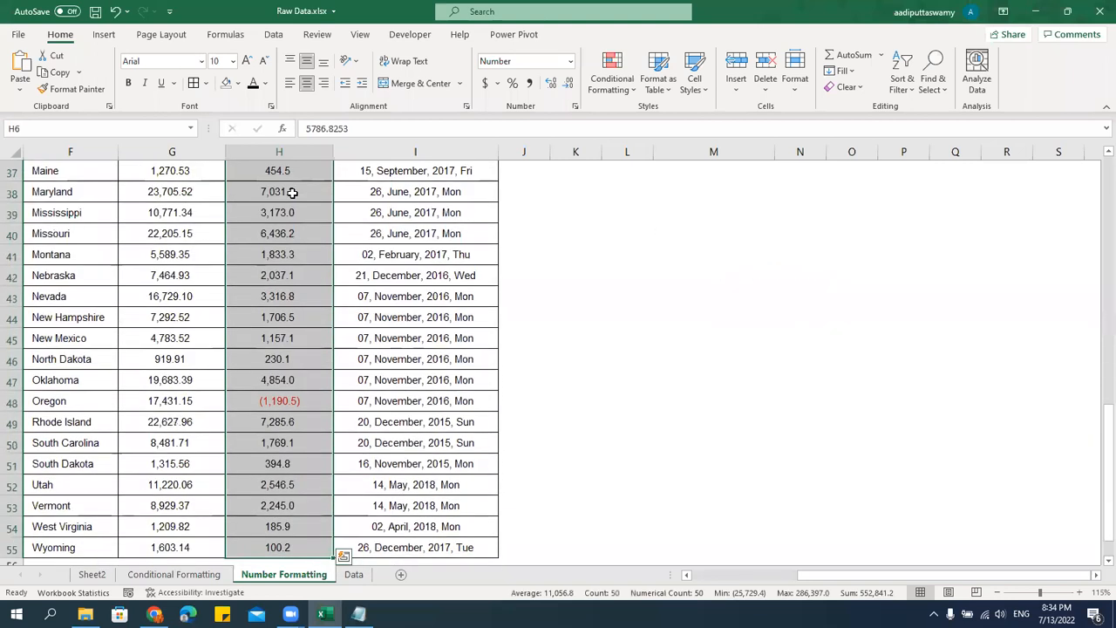
{"action": "key", "text": "ctrl+Up"}
{"action": "key", "text": "Down"}
{"action": "key", "text": "Down"}
{"action": "type", "text": "asd"}
{"action": "key", "text": "Escape"}
Enter the test values 2343, 4545 and -345345 in Profit cells H7 to H9.
{"action": "type", "text": "2343"}
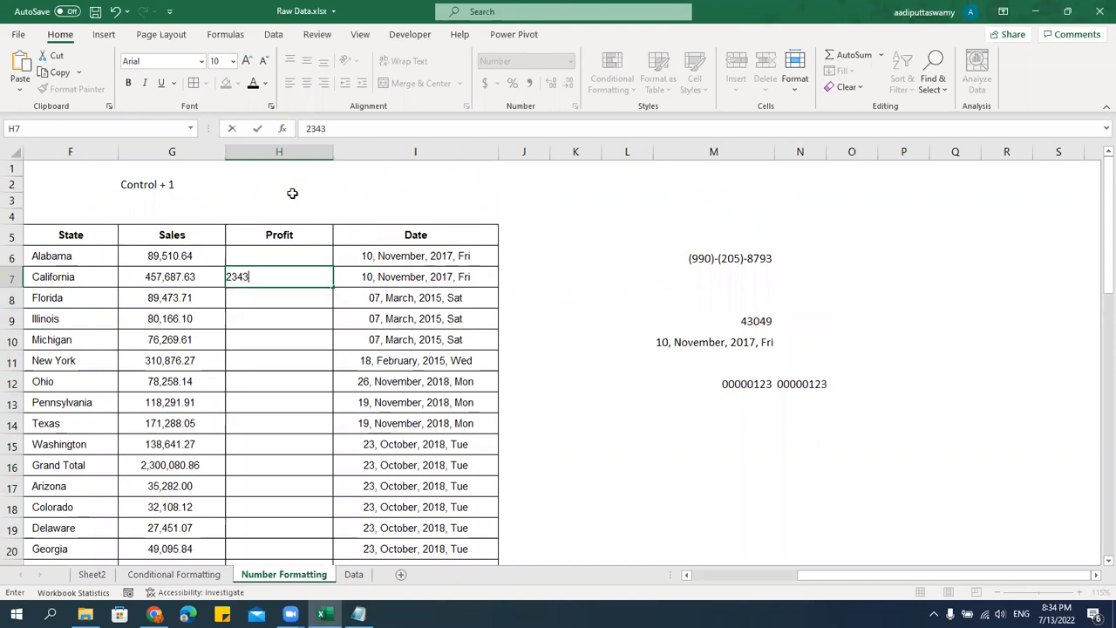
{"action": "key", "text": "Return"}
{"action": "type", "text": "4545"}
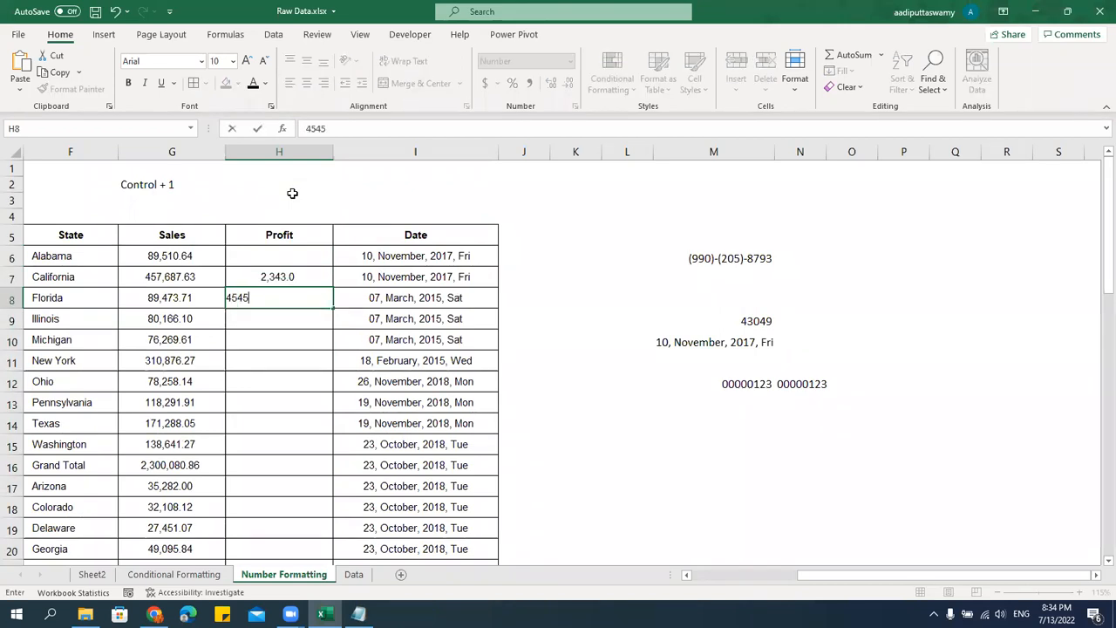
{"action": "key", "text": "Return"}
{"action": "type", "text": "-345345"}
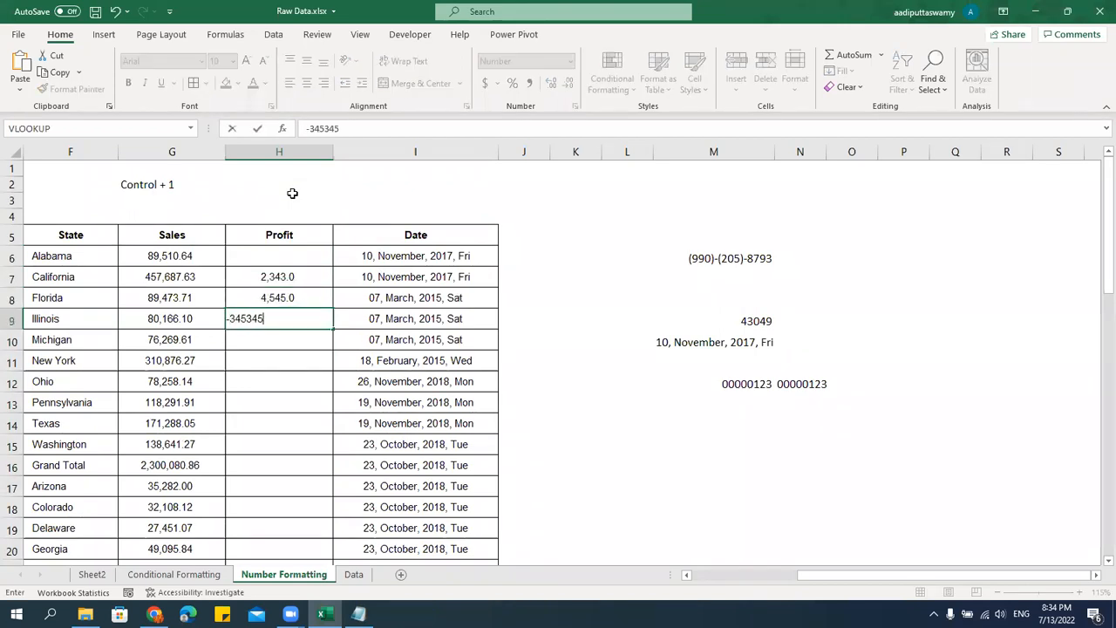
{"action": "key", "text": "Return"}
{"action": "key", "text": "Up"}
{"action": "key", "text": "Up"}
{"action": "key", "text": "Up"}
{"action": "key", "text": "Up"}
{"action": "key", "text": "shift+Down"}
{"action": "key", "text": "shift+Down"}
{"action": "key", "text": "shift+Down"}
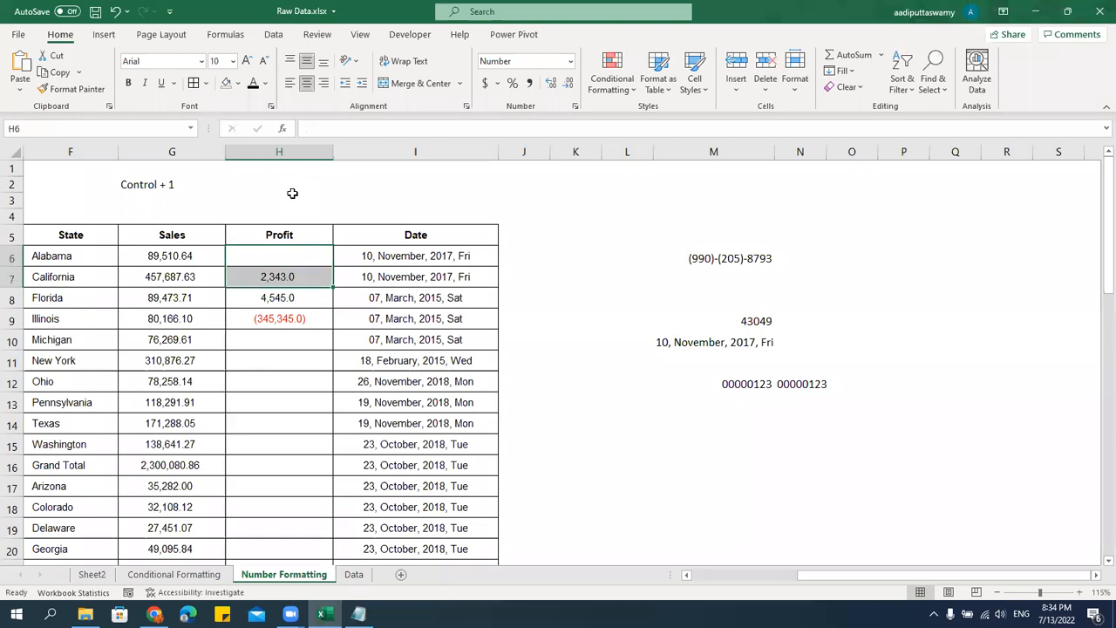
{"action": "key", "text": "ctrl+shift+Down"}
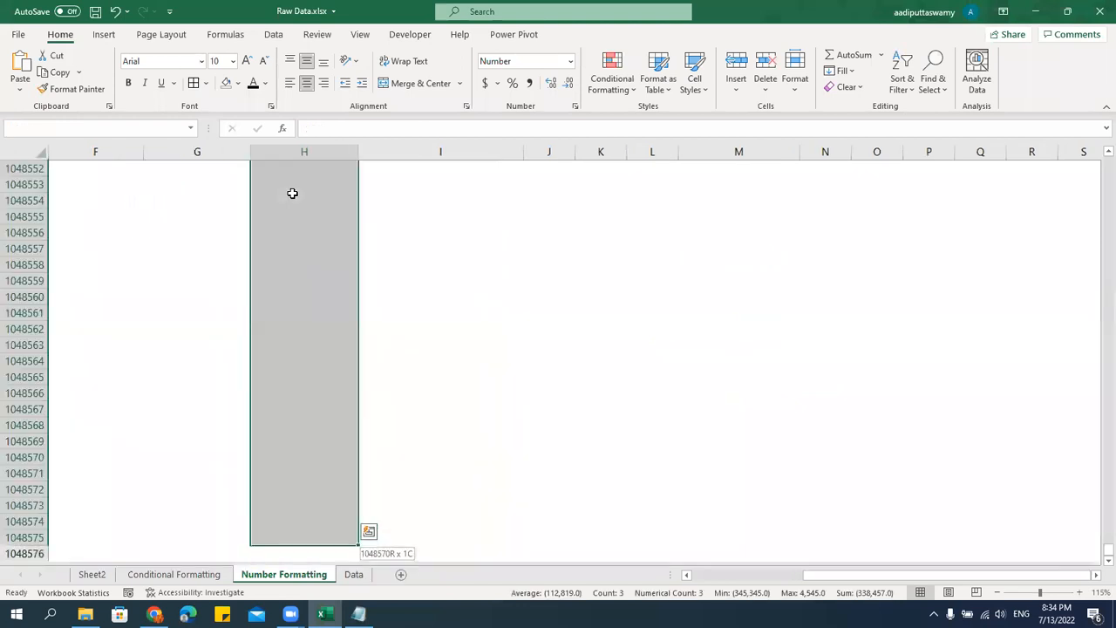
{"action": "key", "text": "ctrl+shift+Up"}
{"action": "key", "text": "shift+Down"}
{"action": "key", "text": "ctrl+shift+Down"}
{"action": "key", "text": "ctrl+Up"}
{"action": "key", "text": "Down"}
{"action": "key", "text": "Left"}
{"action": "key", "text": "Right"}
{"action": "key", "text": "Right"}
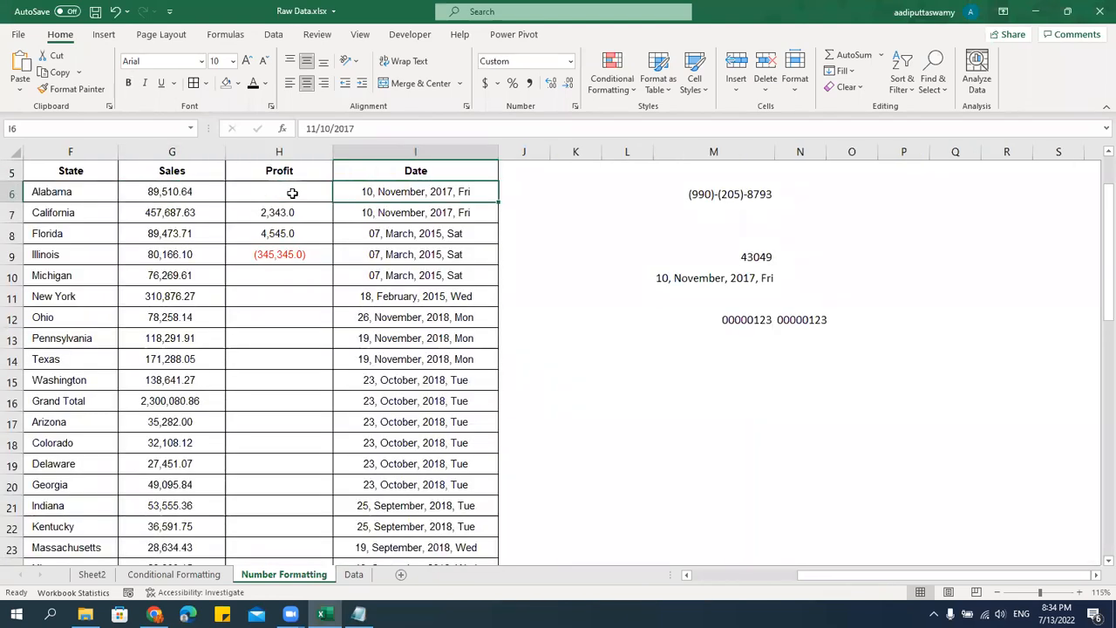
Clear all contents and formatting from the Profit cells H6:H16.
{"action": "key", "text": "Left"}
{"action": "key", "text": "shift+Down"}
{"action": "key", "text": "shift+Down"}
{"action": "key", "text": "shift+Down"}
{"action": "key", "text": "shift+Down"}
{"action": "key", "text": "shift+Down"}
{"action": "key", "text": "shift+Down"}
{"action": "key", "text": "shift+Down"}
{"action": "key", "text": "shift+Down"}
{"action": "key", "text": "shift+Down"}
{"action": "key", "text": "shift+Down"}
{"action": "key", "text": "alt+h"}
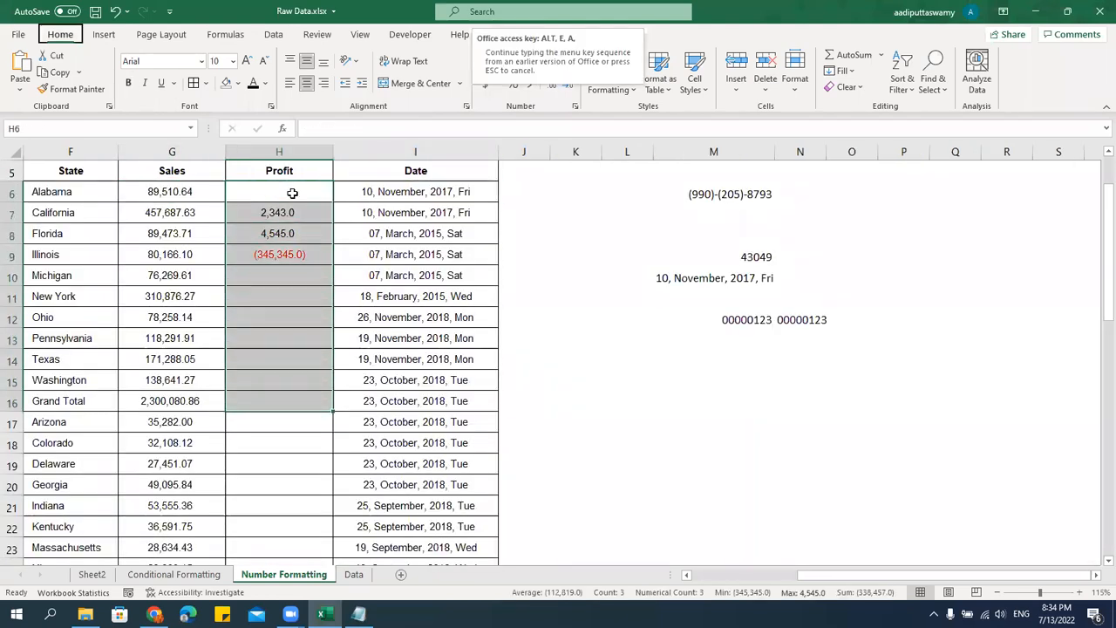
{"action": "key", "text": "e"}
{"action": "key", "text": "a"}
{"action": "left_click", "coordinate": [292, 193]}
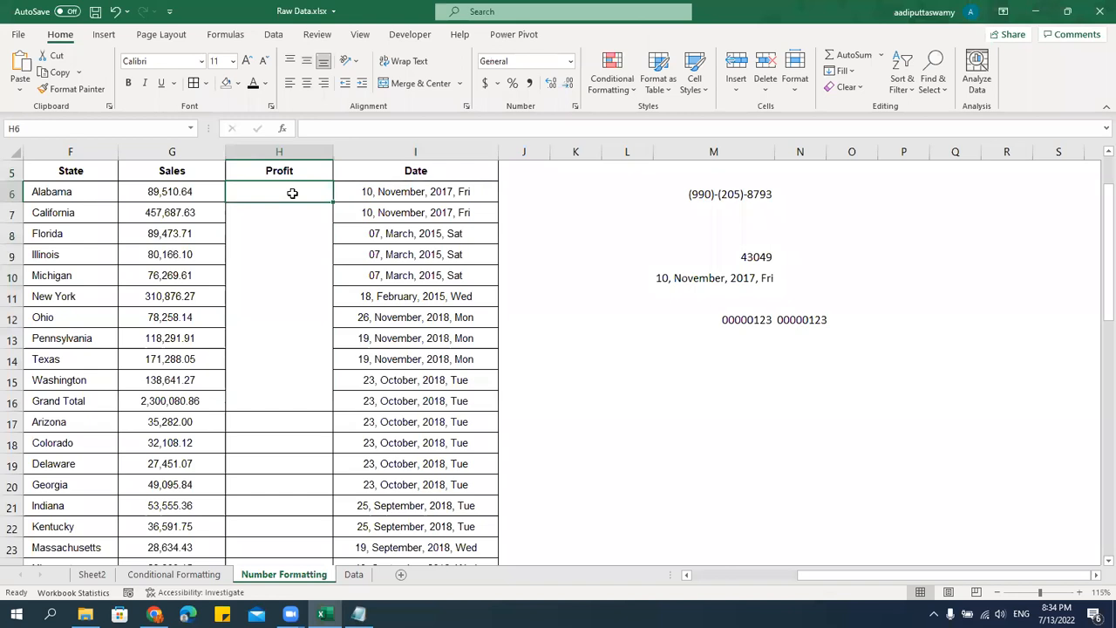
Enter -345 in the cleared Profit cell H8 to test it without formatting.
{"action": "key", "text": "Down"}
{"action": "key", "text": "Down"}
{"action": "type", "text": "-34"}
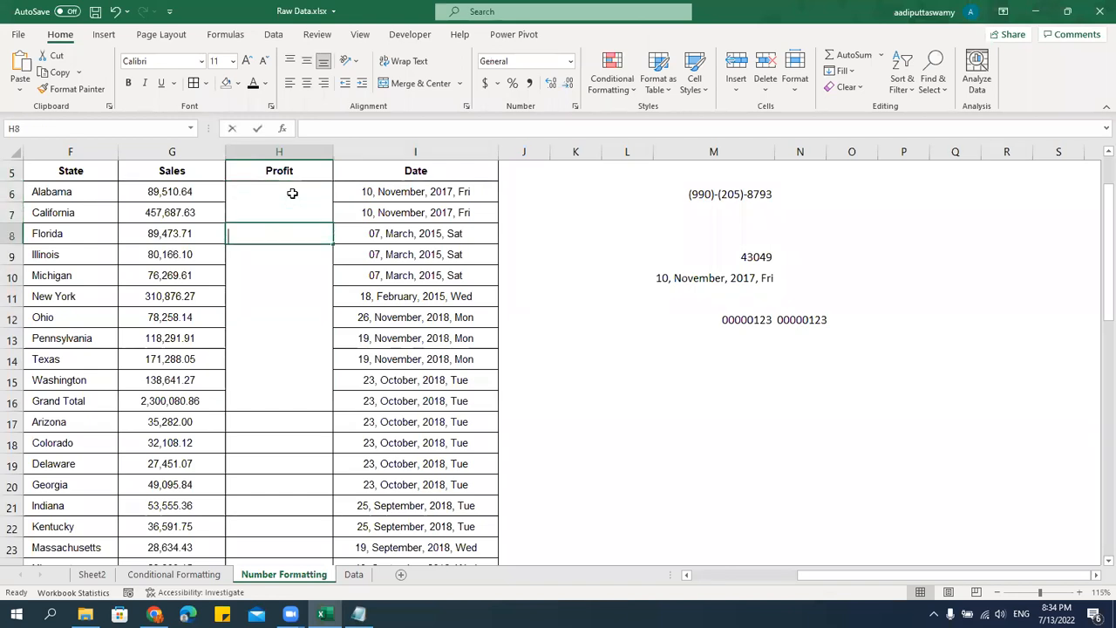
{"action": "key", "text": "Return"}
{"action": "key", "text": "Up"}
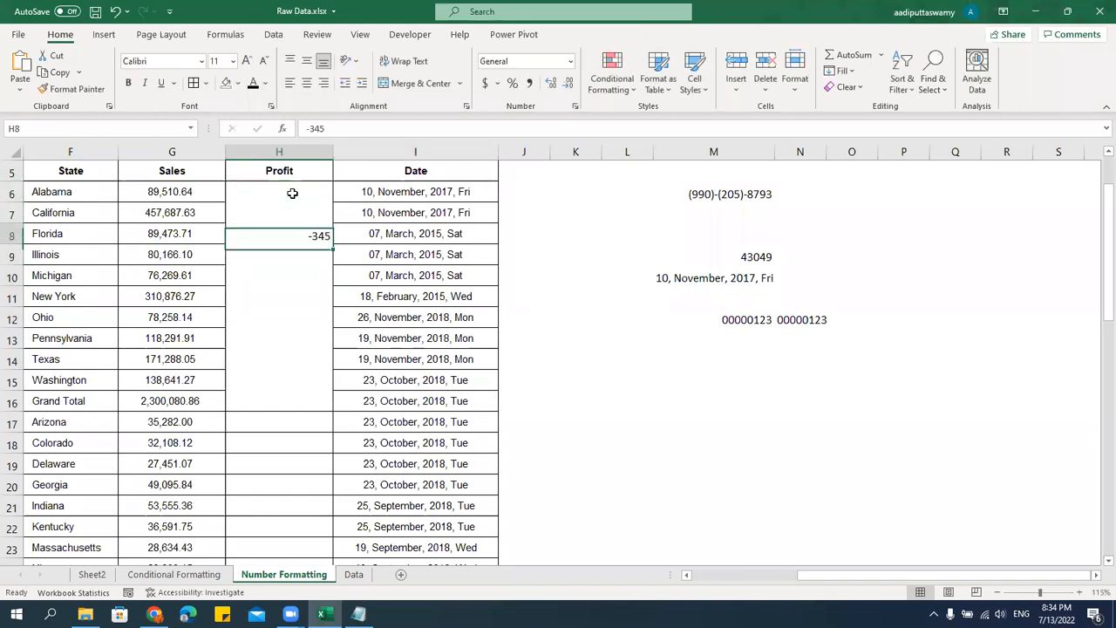
Undo the test entries and both clearing actions in the Profit column.
{"action": "key", "text": "ctrl+z"}
{"action": "key", "text": "ctrl+z"}
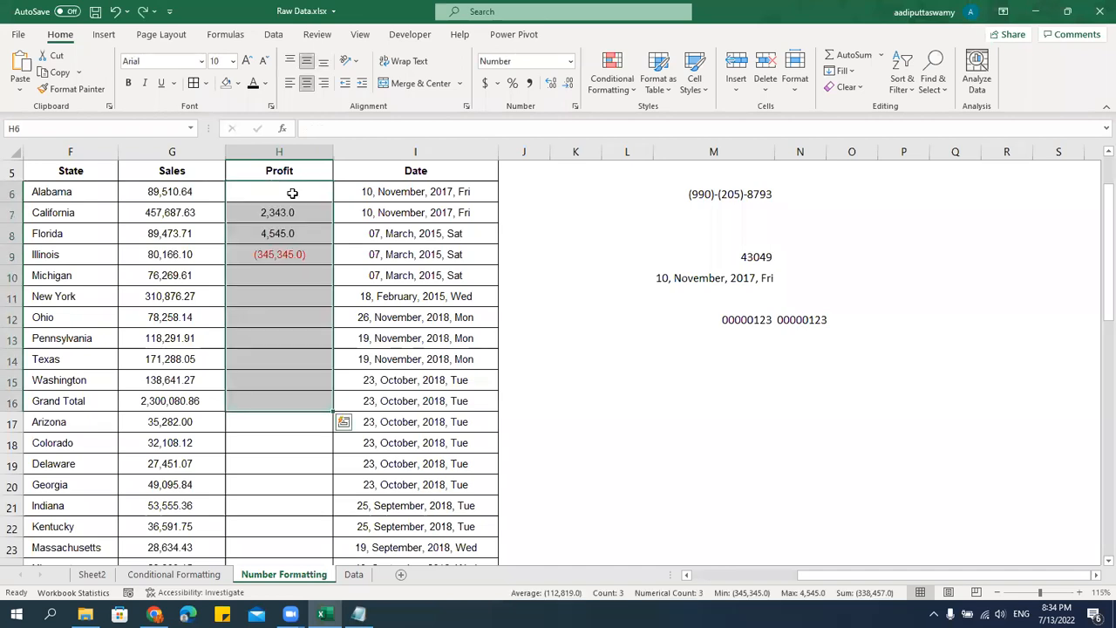
{"action": "key", "text": "Up"}
{"action": "key", "text": "Up"}
{"action": "key", "text": "Up"}
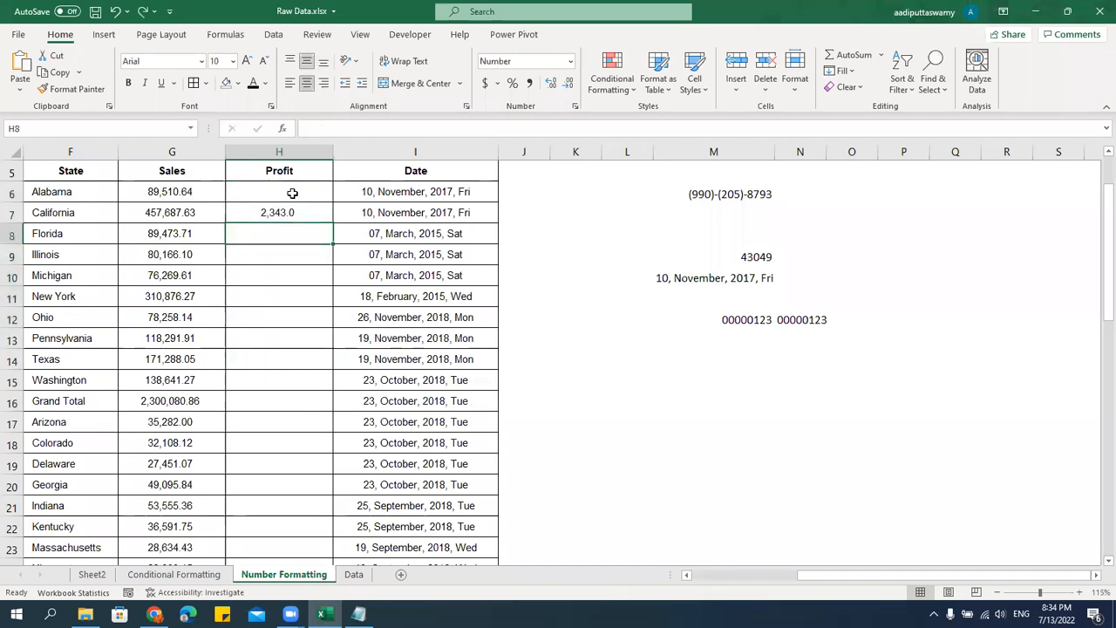
{"action": "key", "text": "ctrl+v"}
Save the workbook.
{"action": "left_click", "coordinate": [313, 275]}
{"action": "key", "text": "ctrl+s"}
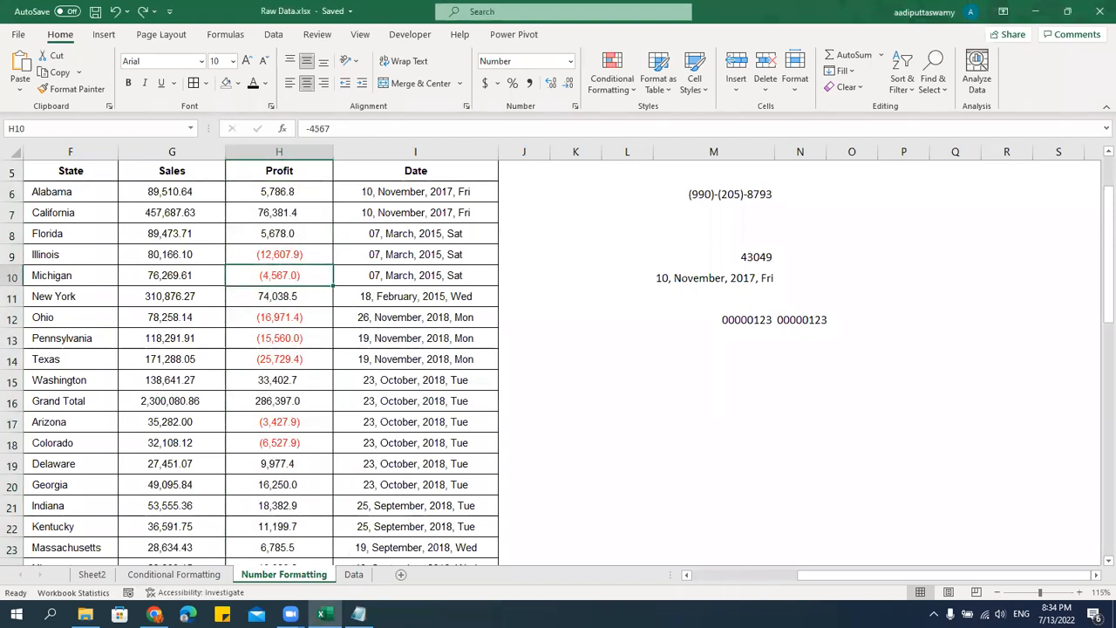
Switch to the Notepad notes and add the line "- Format the contents of the Cell" under Number Formatting.
{"action": "left_click", "coordinate": [357, 614]}
{"action": "scroll", "coordinate": [366, 157], "scroll_direction": "up", "scroll_amount": 2}
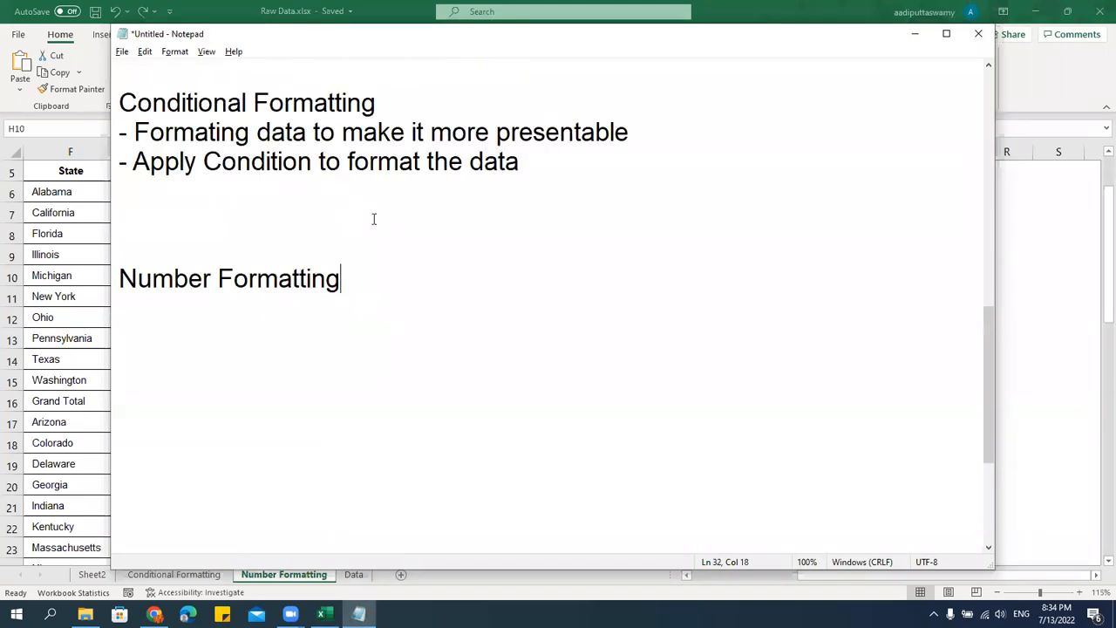
{"action": "key", "text": "Return"}
{"action": "type", "text": "- Format the contents"}
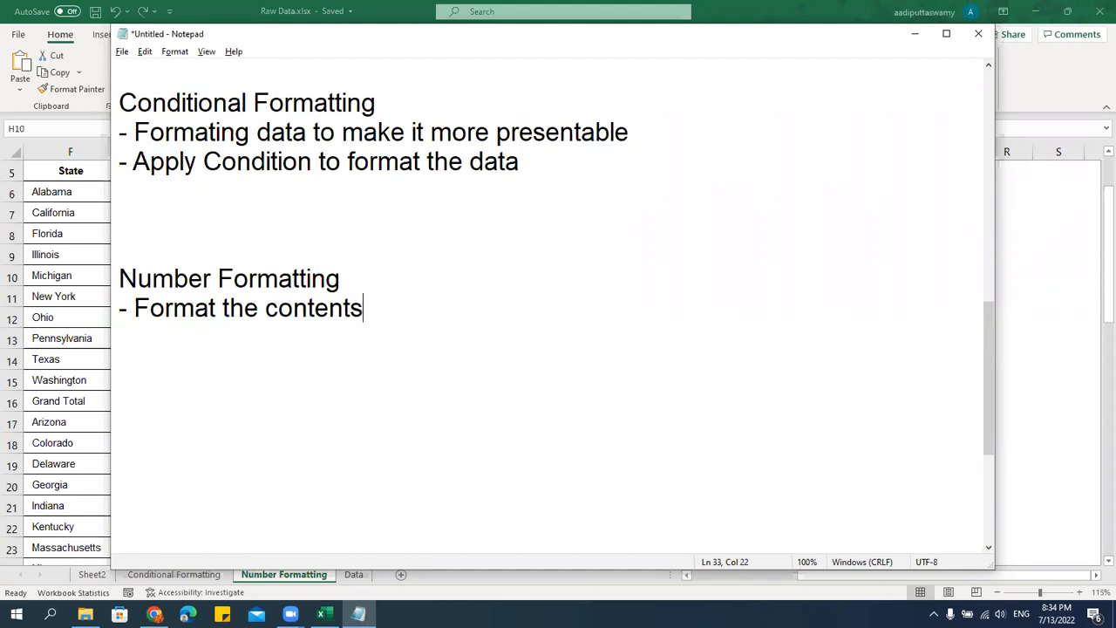
{"action": "type", "text": " of the Cell"}
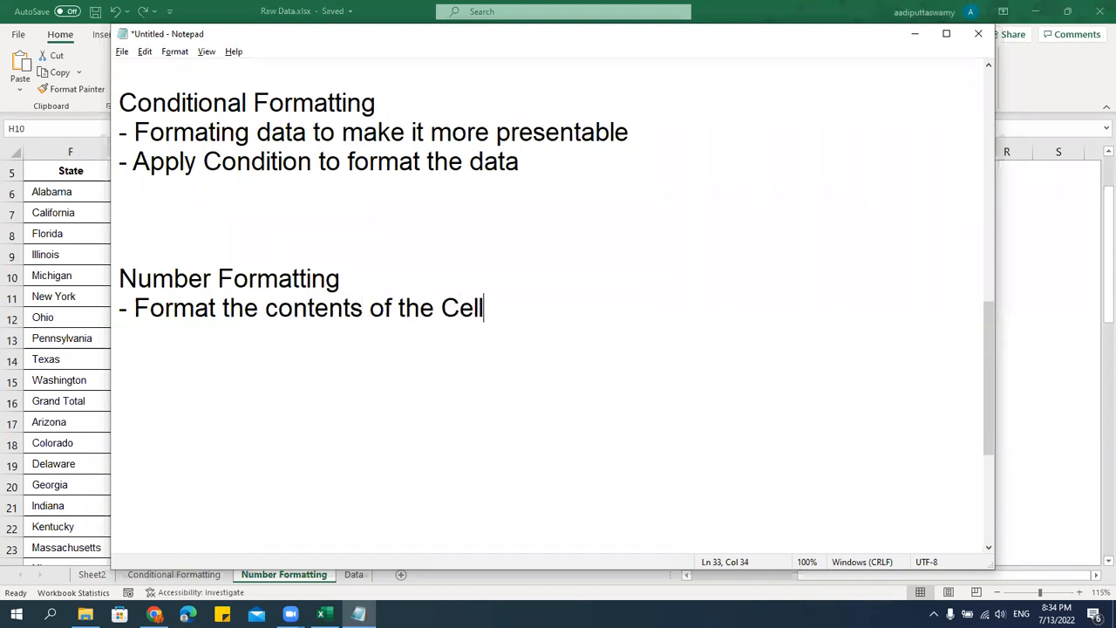
Close up the blank lines before Validations in the notes and insert several blank lines between Validations and PasteSpecial.
{"action": "key", "text": "Delete"}
{"action": "key", "text": "Delete"}
{"action": "key", "text": "Delete"}
{"action": "key", "text": "Delete"}
{"action": "key", "text": "Delete"}
{"action": "key", "text": "Delete"}
{"action": "key", "text": "Delete"}
{"action": "key", "text": "Delete"}
{"action": "key", "text": "Delete"}
{"action": "key", "text": "Delete"}
{"action": "key", "text": "Delete"}
{"action": "key", "text": "Delete"}
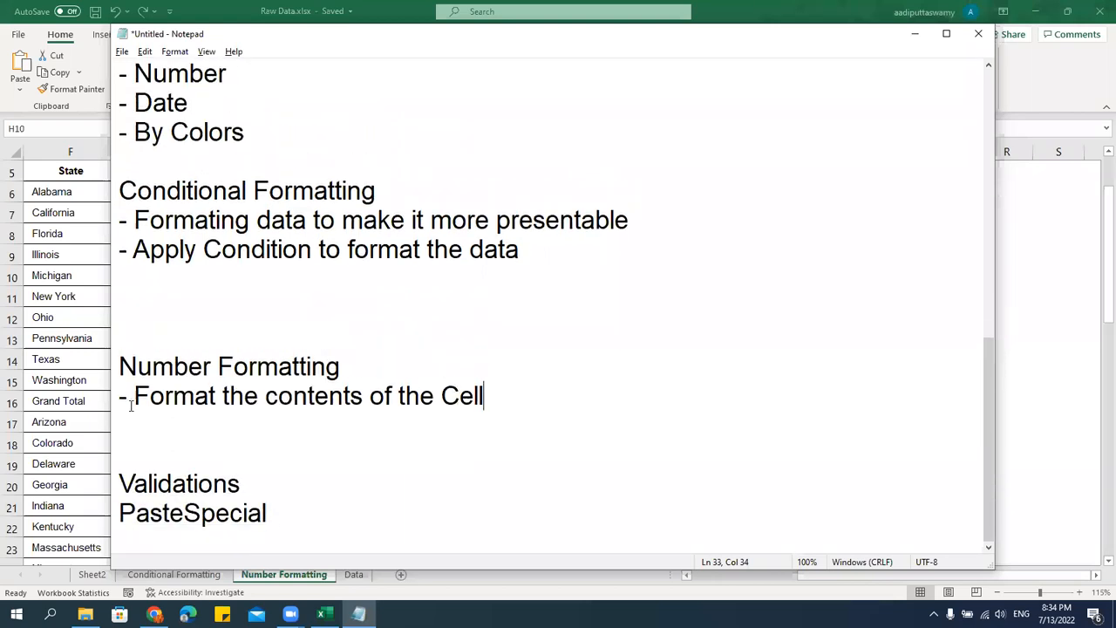
{"action": "left_click", "coordinate": [307, 486]}
{"action": "key", "text": "Return"}
{"action": "key", "text": "Return"}
{"action": "key", "text": "Return"}
{"action": "key", "text": "Return"}
{"action": "key", "text": "Return"}
{"action": "key", "text": "Return"}
{"action": "key", "text": "Return"}
{"action": "key", "text": "Return"}
{"action": "key", "text": "Return"}
{"action": "key", "text": "Return"}
{"action": "key", "text": "Return"}
{"action": "key", "text": "Return"}
{"action": "key", "text": "Return"}
{"action": "key", "text": "Return"}
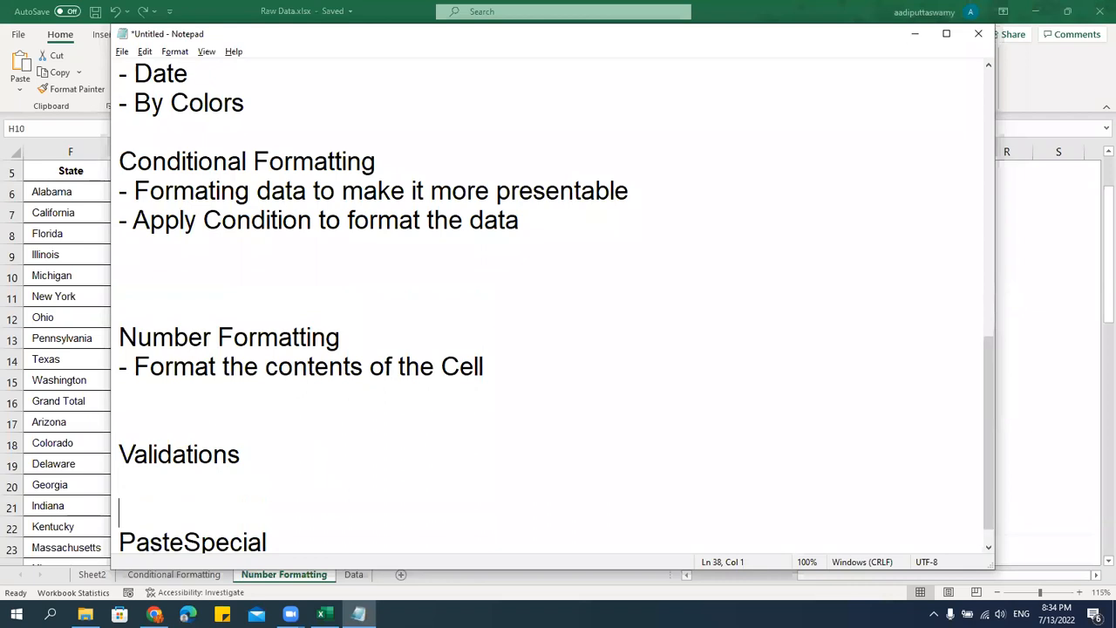
{"action": "key", "text": "Return"}
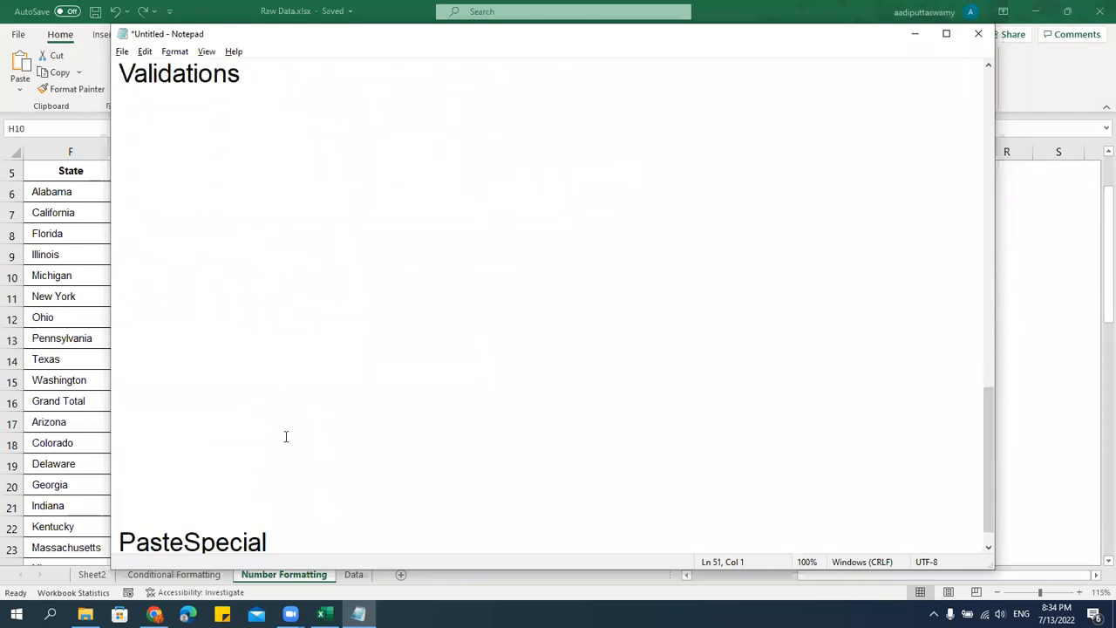
{"action": "left_click", "coordinate": [145, 132]}
{"action": "left_click", "coordinate": [145, 105]}
Switch to the Excel workbook and add a new worksheet named Validations.
{"action": "left_click", "coordinate": [63, 249]}
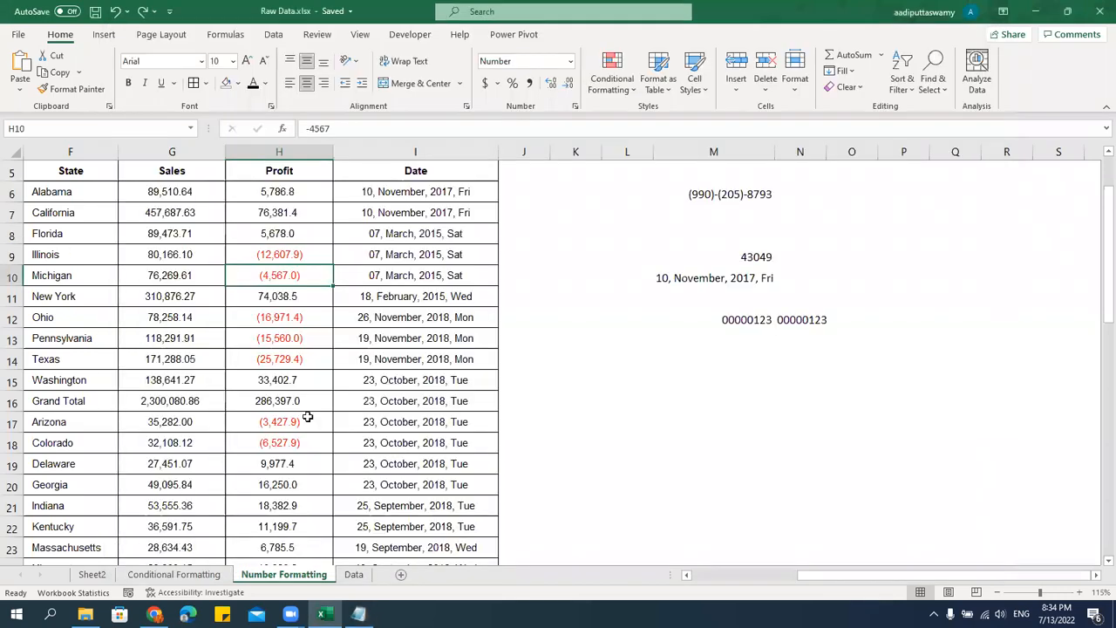
{"action": "left_click", "coordinate": [401, 574]}
{"action": "type", "text": "Validations"}
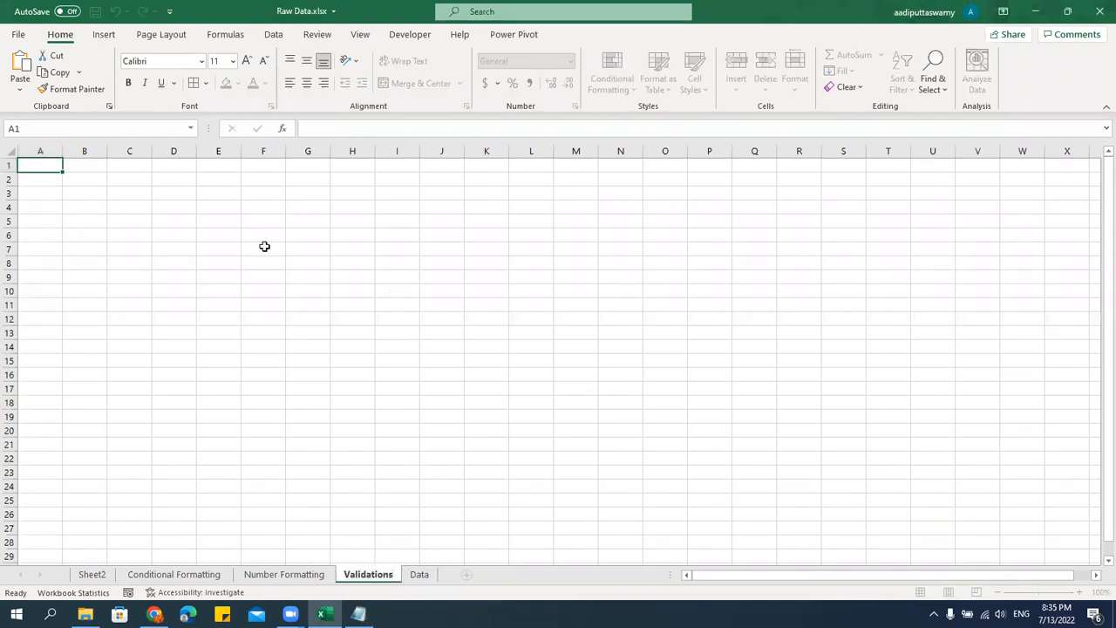
{"action": "left_click", "coordinate": [175, 220]}
{"action": "scroll", "coordinate": [464, 317], "scroll_direction": "up", "scroll_amount": 3, "text": "ctrl"}
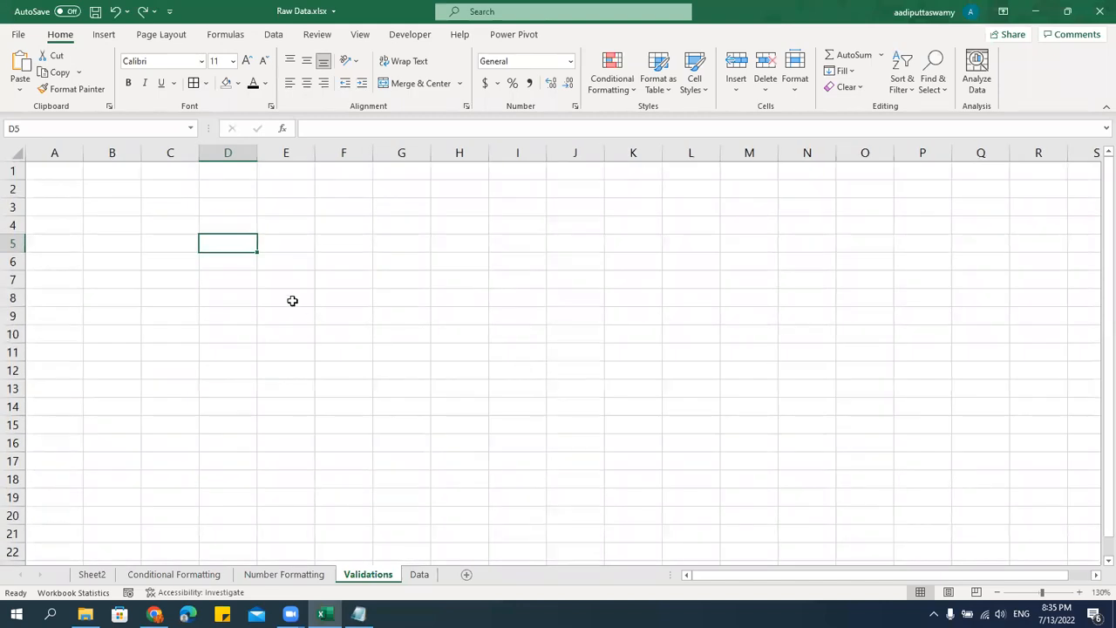
{"action": "left_click", "coordinate": [229, 280]}
{"action": "left_click", "coordinate": [230, 250]}
{"action": "type", "text": "Product"}
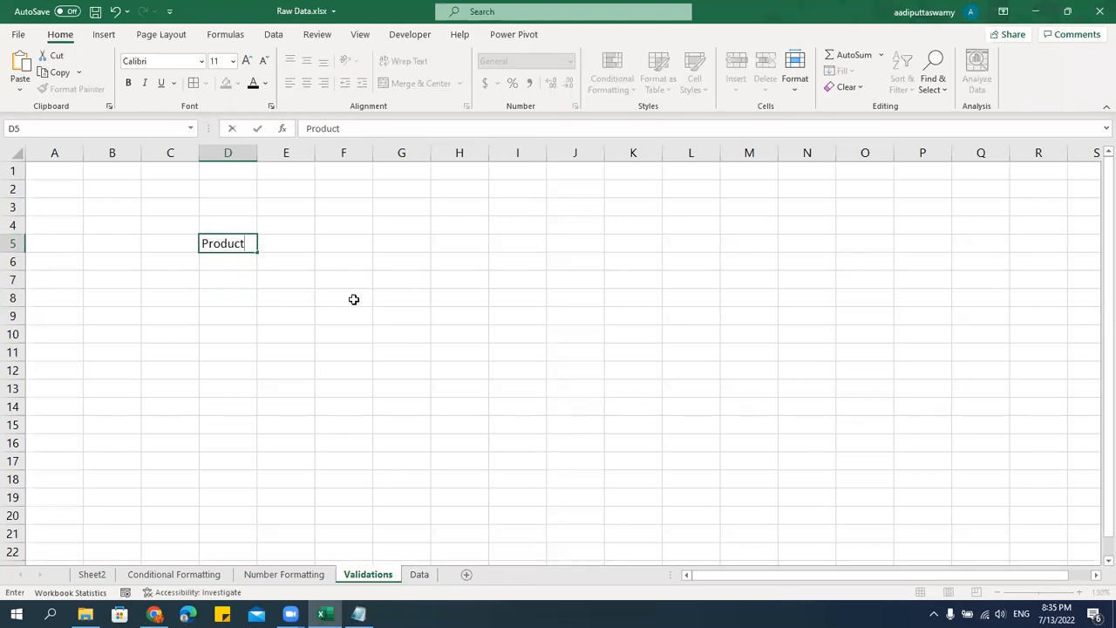
{"action": "key", "text": "Tab"}
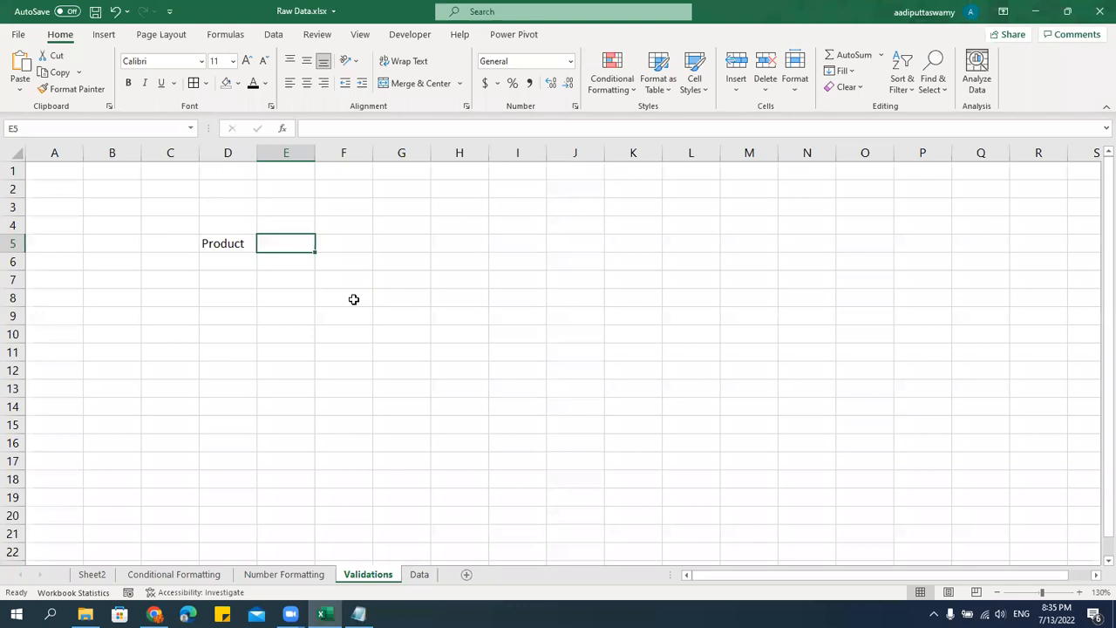
{"action": "key", "text": "Left"}
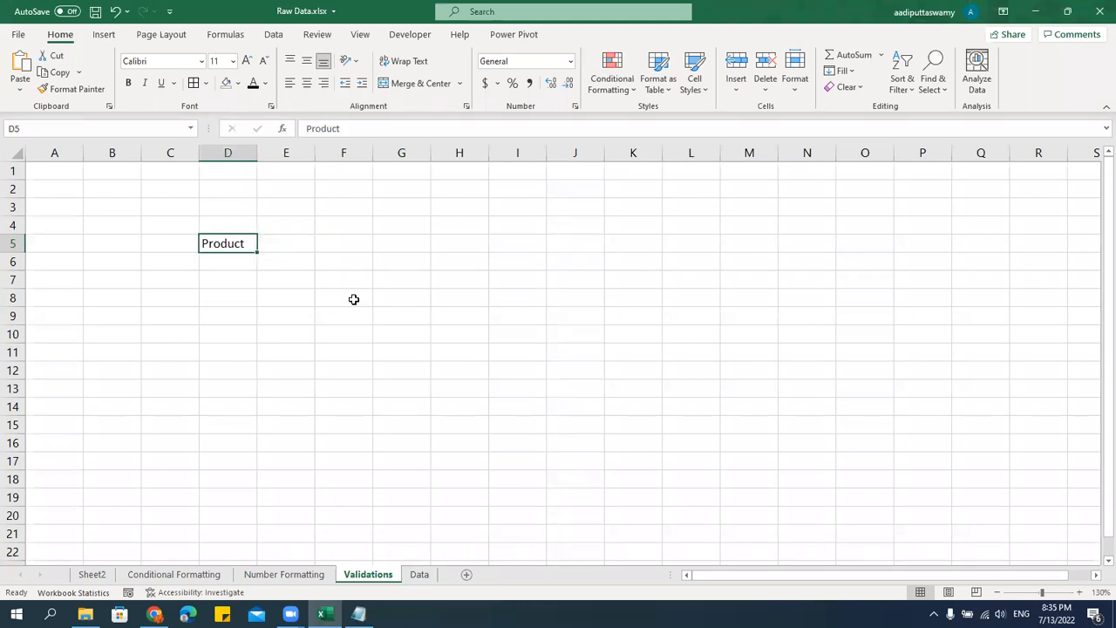
Enter the header Customer Name in cell D5 and widen column D to fit it.
{"action": "type", "text": "Customer Name"}
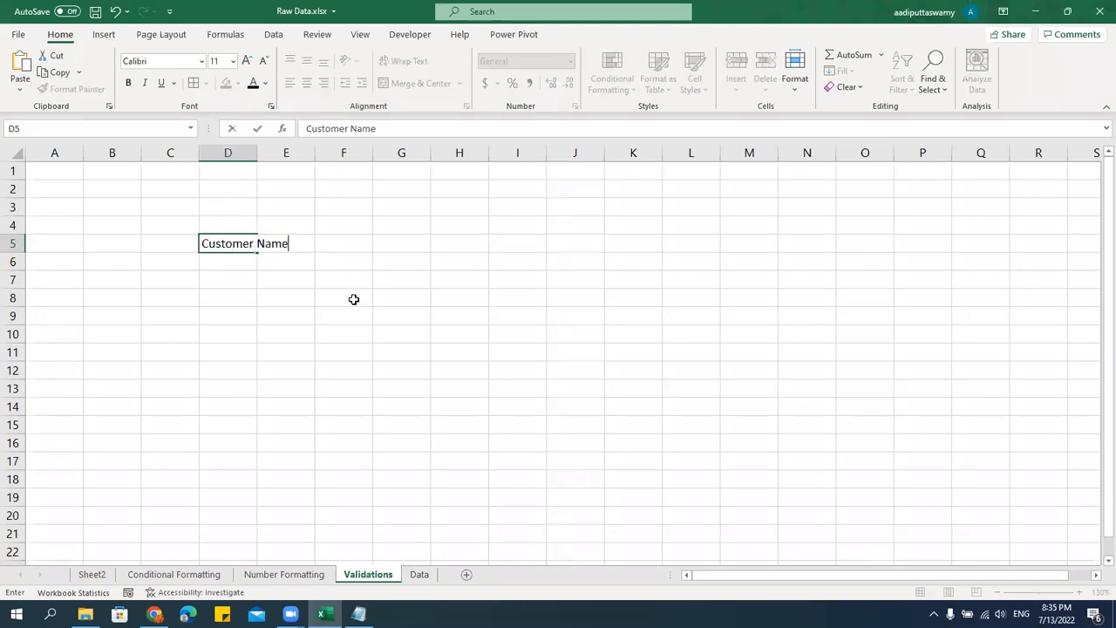
{"action": "key", "text": "Tab"}
{"action": "left_click_drag", "start_coordinate": [257, 152], "coordinate": [335, 179]}
Enter the headers Age in E5 and Product in F5, slightly widening columns E and F.
{"action": "type", "text": "Age"}
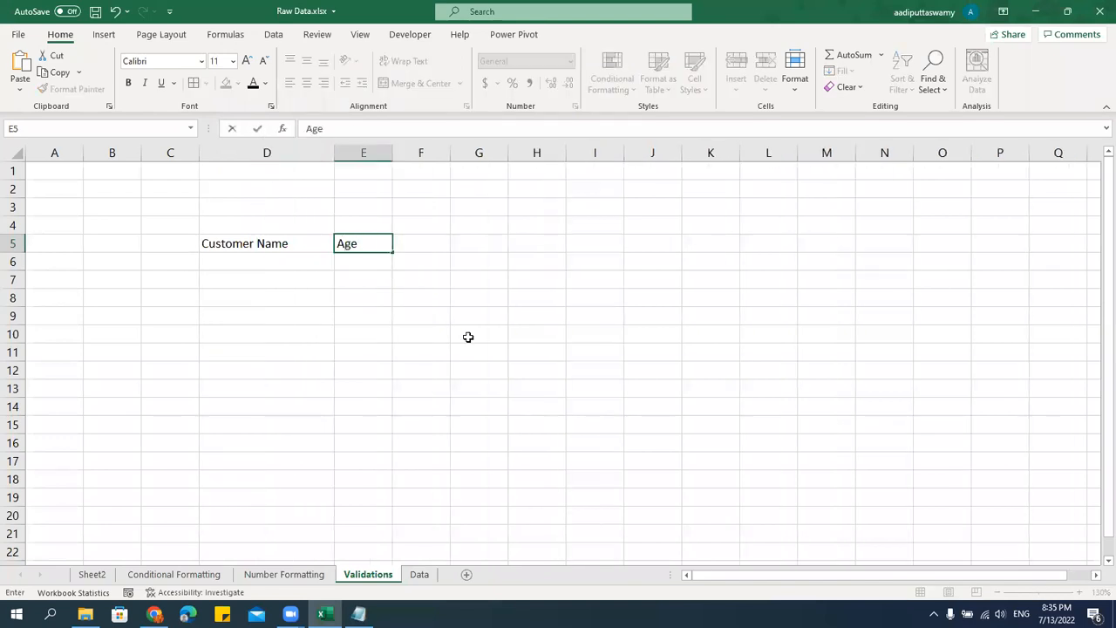
{"action": "key", "text": "ctrl+Return"}
{"action": "left_click_drag", "start_coordinate": [394, 147], "coordinate": [471, 178]}
{"action": "left_click", "coordinate": [409, 269]}
{"action": "key", "text": "Up"}
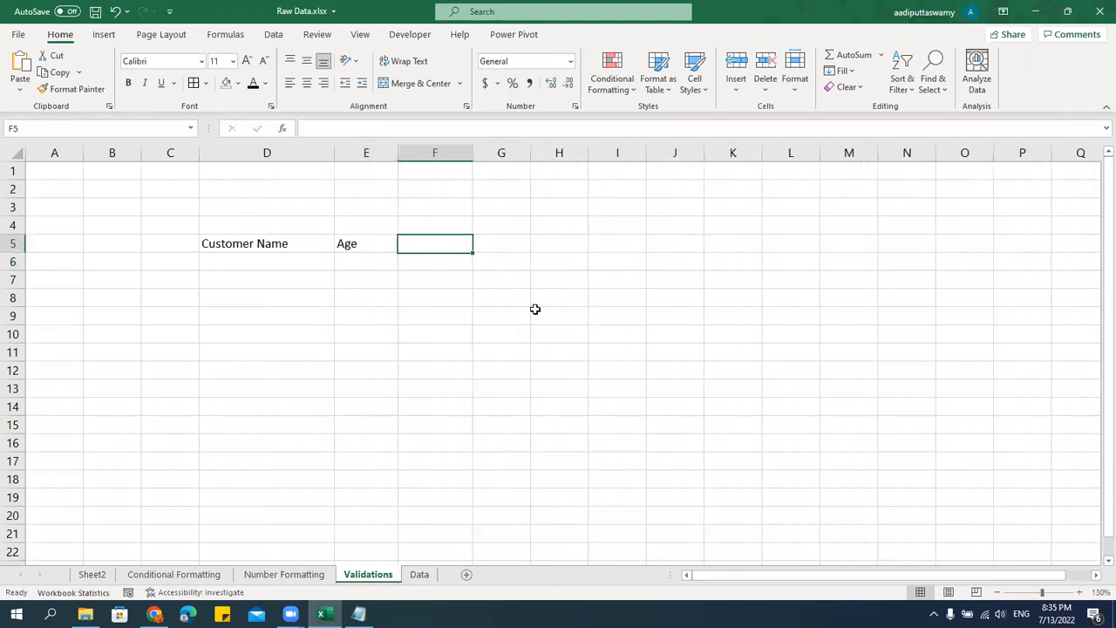
{"action": "type", "text": "Product"}
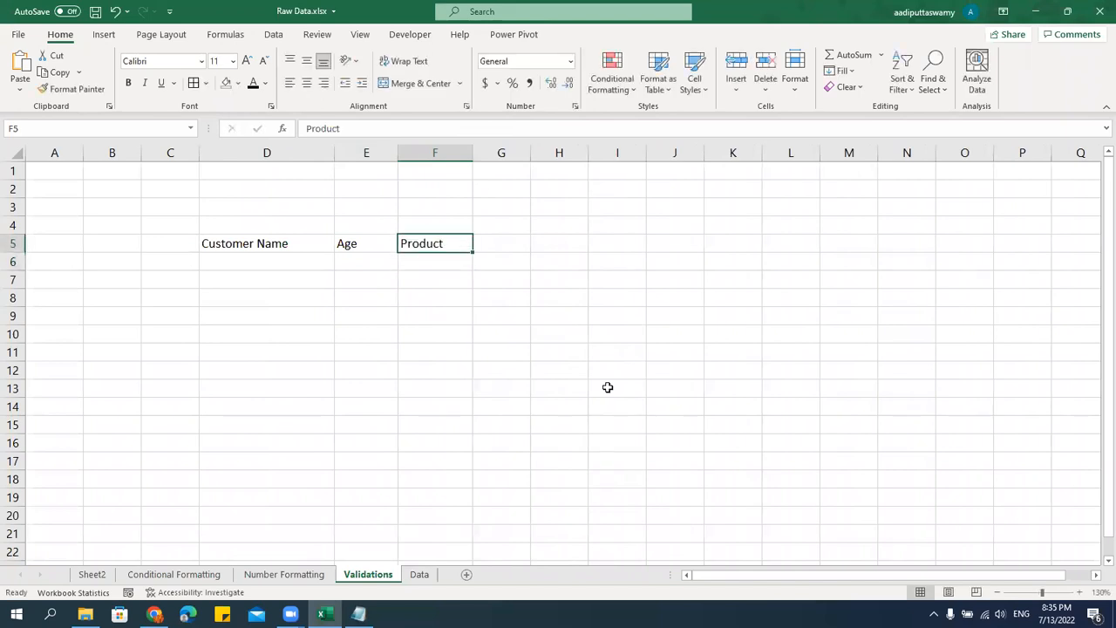
Enter the header Date in cell C5, before Customer Name.
{"action": "key", "text": "Left"}
{"action": "key", "text": "Left"}
{"action": "key", "text": "Left"}
{"action": "key", "text": "Right"}
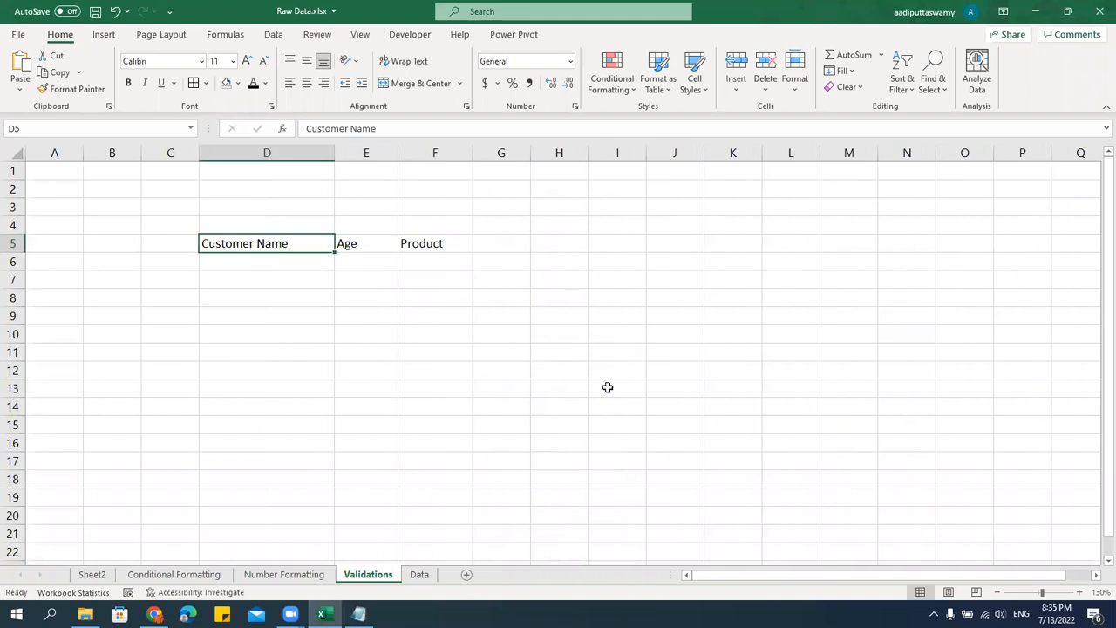
{"action": "key", "text": "Left"}
{"action": "type", "text": "Date"}
{"action": "key", "text": "Return"}
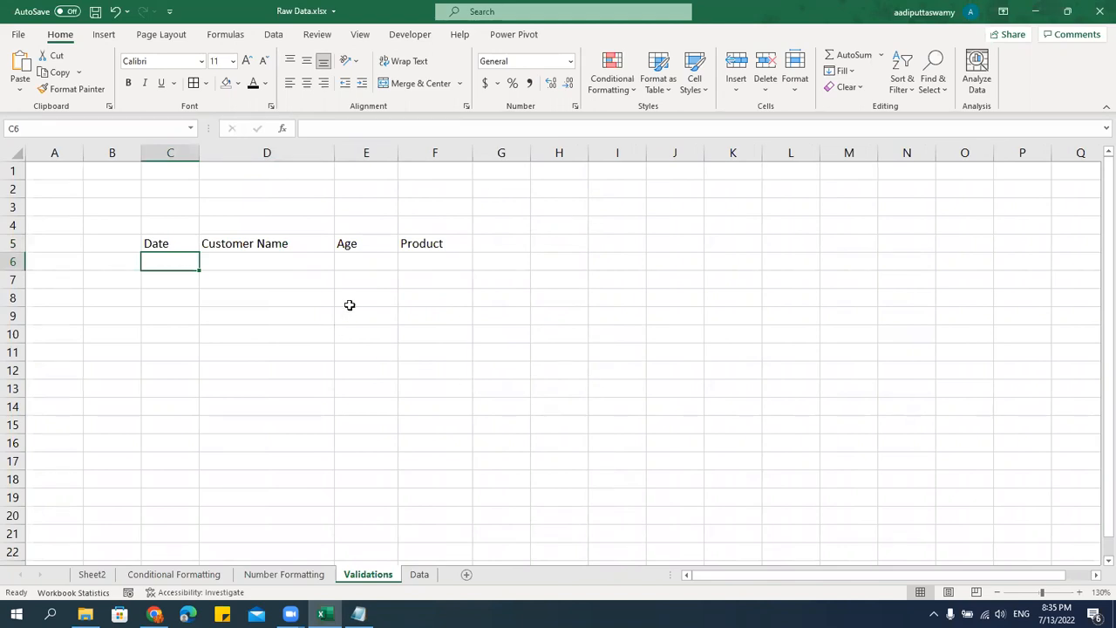
Enter the invalid sample ages kjhkhjkh in cell E6 and 7890 in cell E7.
{"action": "left_click", "coordinate": [359, 265]}
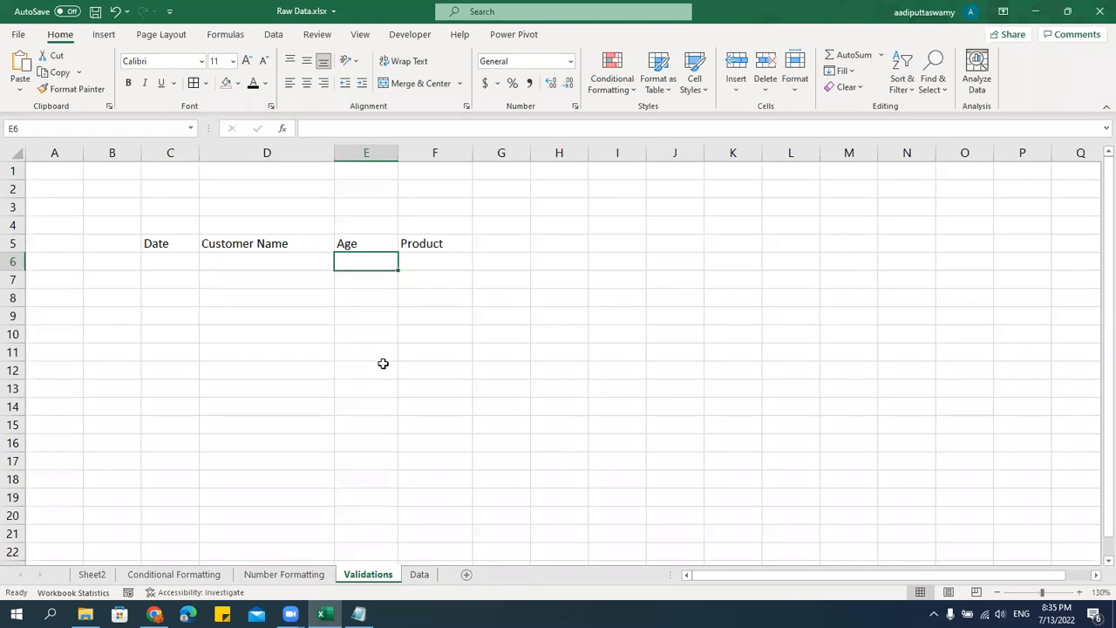
{"action": "type", "text": "kjhkhjkh"}
{"action": "key", "text": "Return"}
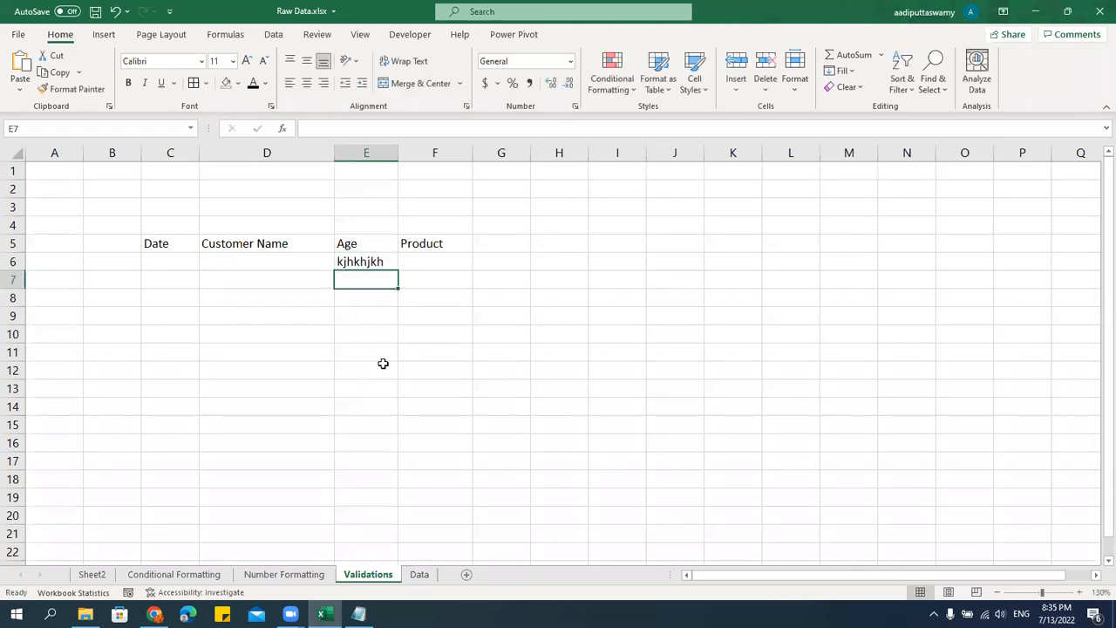
{"action": "type", "text": "7890"}
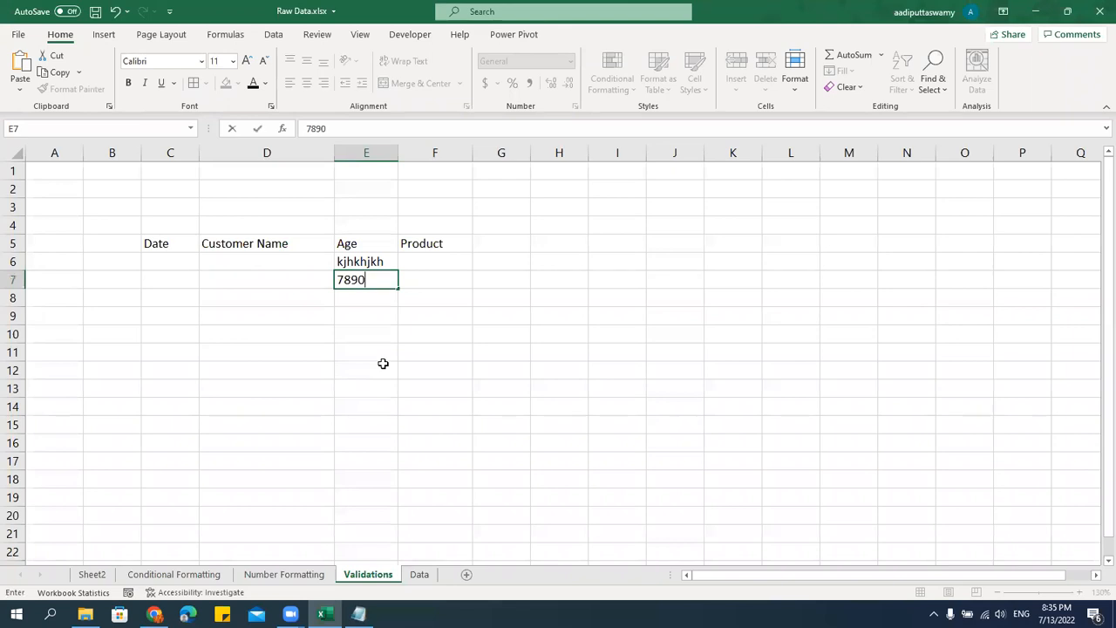
{"action": "key", "text": "Return"}
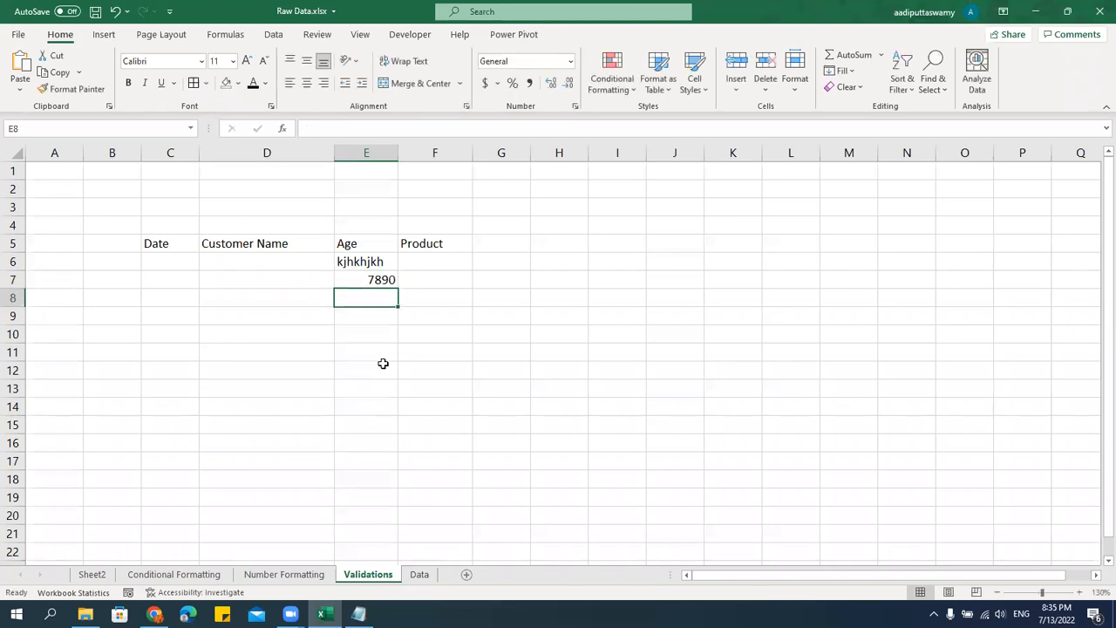
Clear the two invalid sample entries from the Age cells E6:E7.
{"action": "left_click_drag", "start_coordinate": [369, 257], "coordinate": [369, 297]}
{"action": "left_click", "coordinate": [329, 348]}
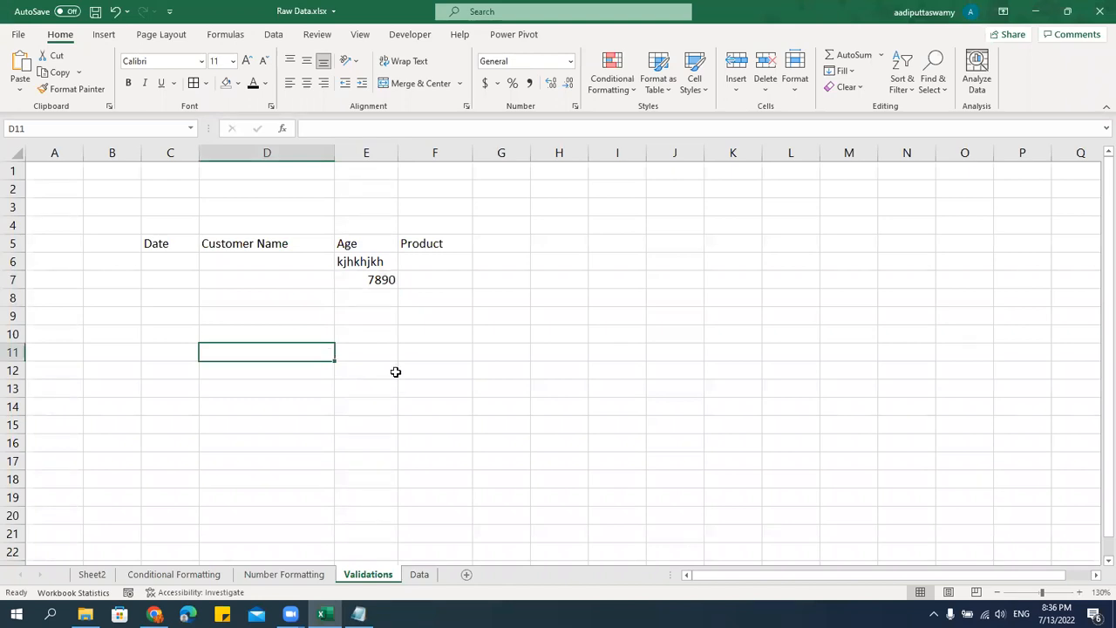
{"action": "left_click", "coordinate": [368, 260]}
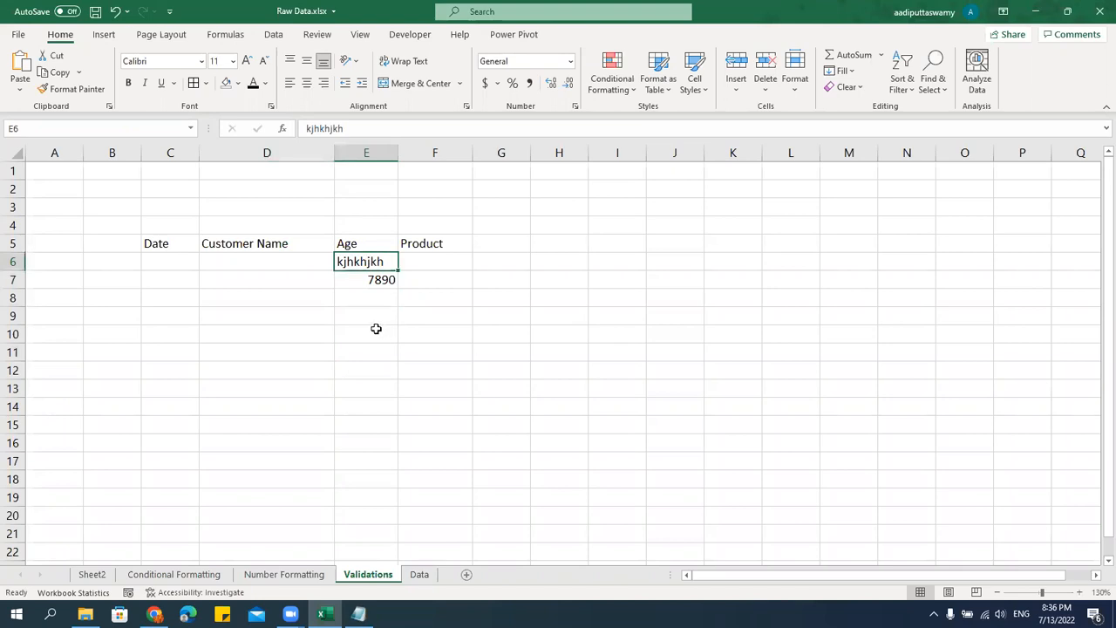
{"action": "left_click", "coordinate": [375, 281]}
{"action": "left_click_drag", "start_coordinate": [374, 260], "coordinate": [376, 280]}
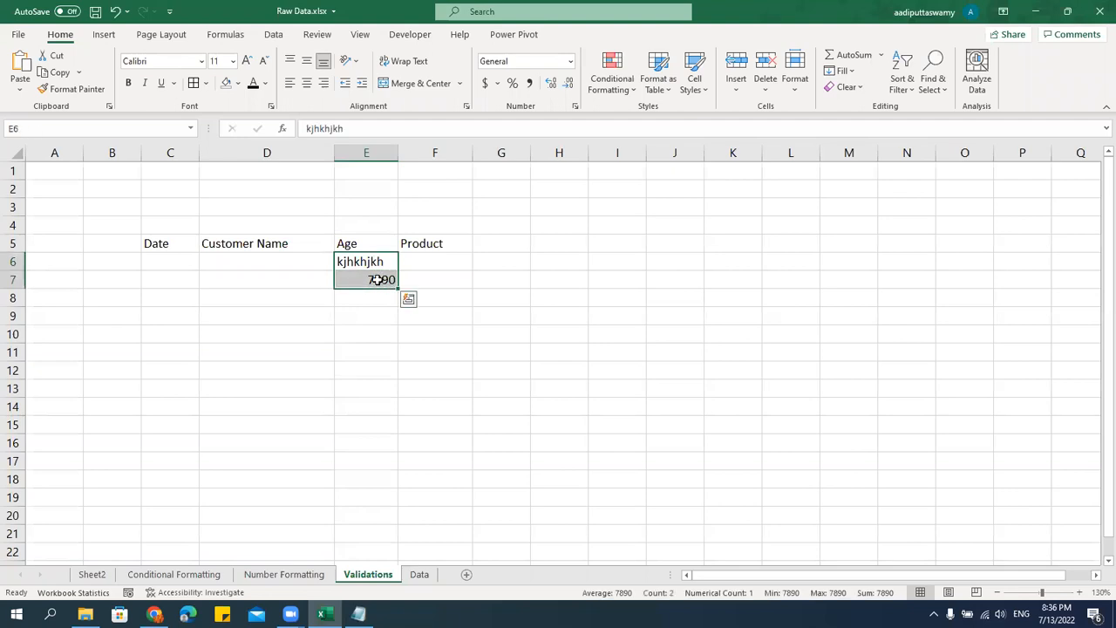
{"action": "key", "text": "Delete"}
{"action": "key", "text": "shift+Up"}
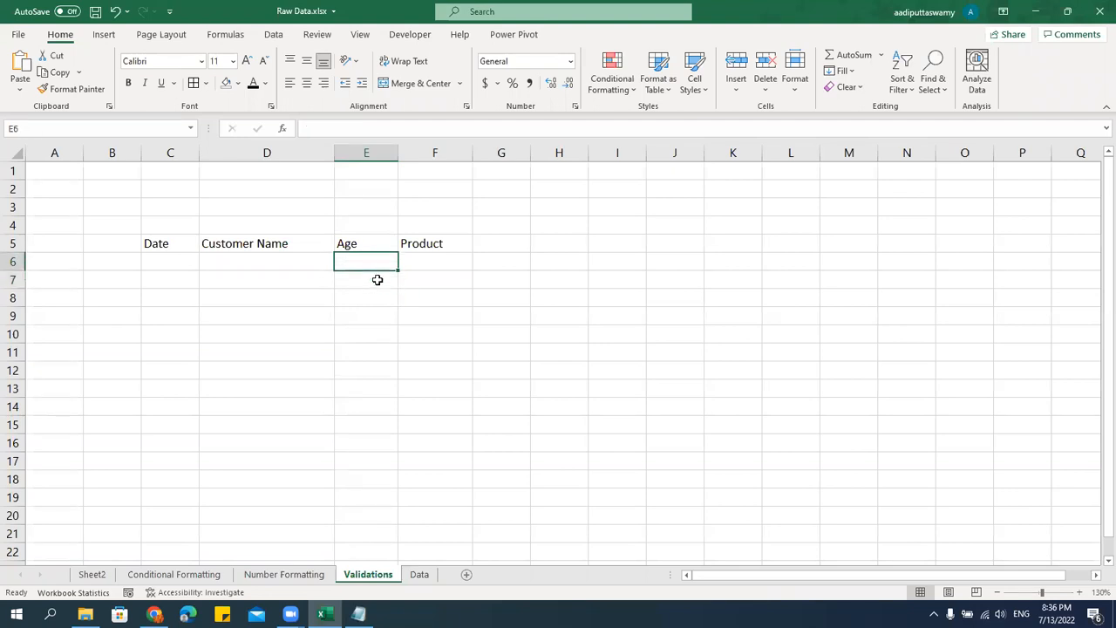
Apply all borders to the table range C5:F12 and set its font to Arial.
{"action": "left_click_drag", "start_coordinate": [173, 248], "coordinate": [467, 370]}
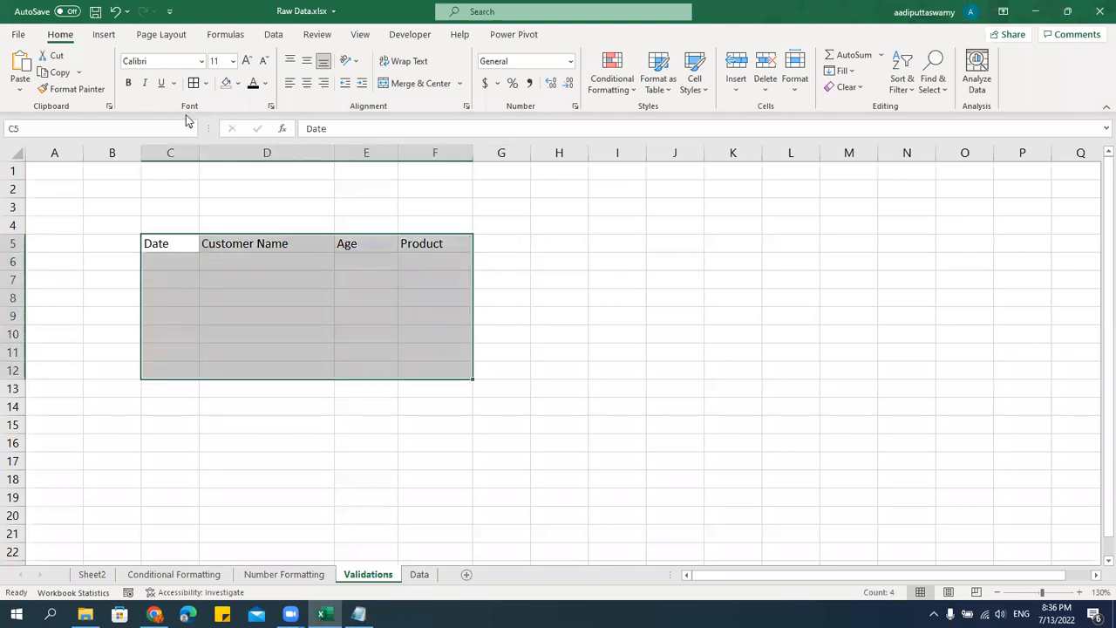
{"action": "left_click", "coordinate": [194, 83]}
{"action": "left_click", "coordinate": [165, 62]}
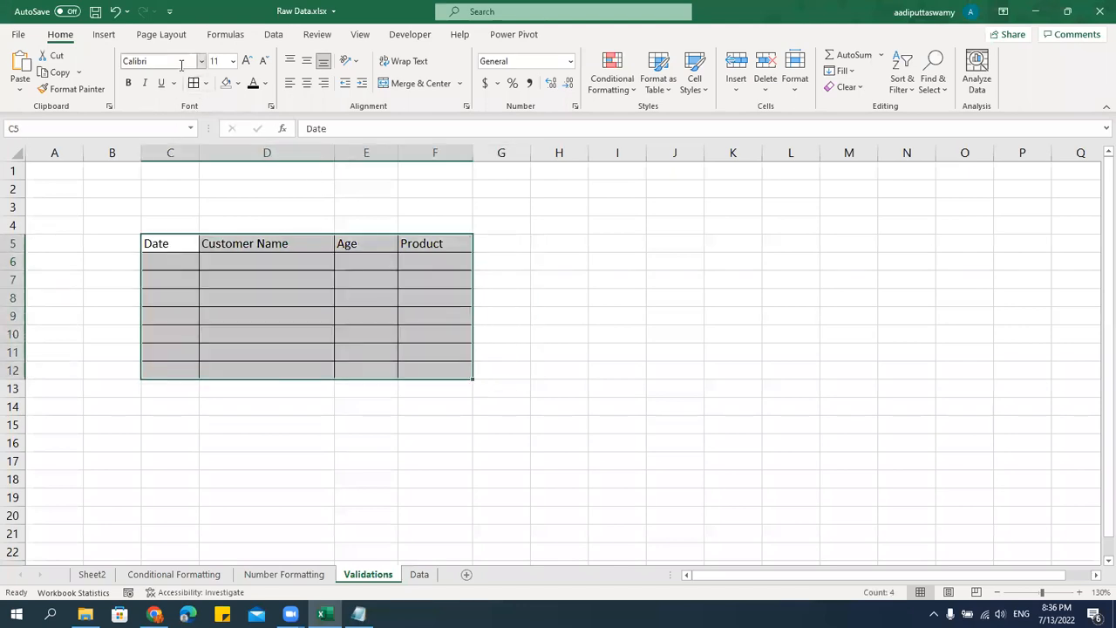
{"action": "type", "text": "Arial"}
{"action": "key", "text": "Return"}
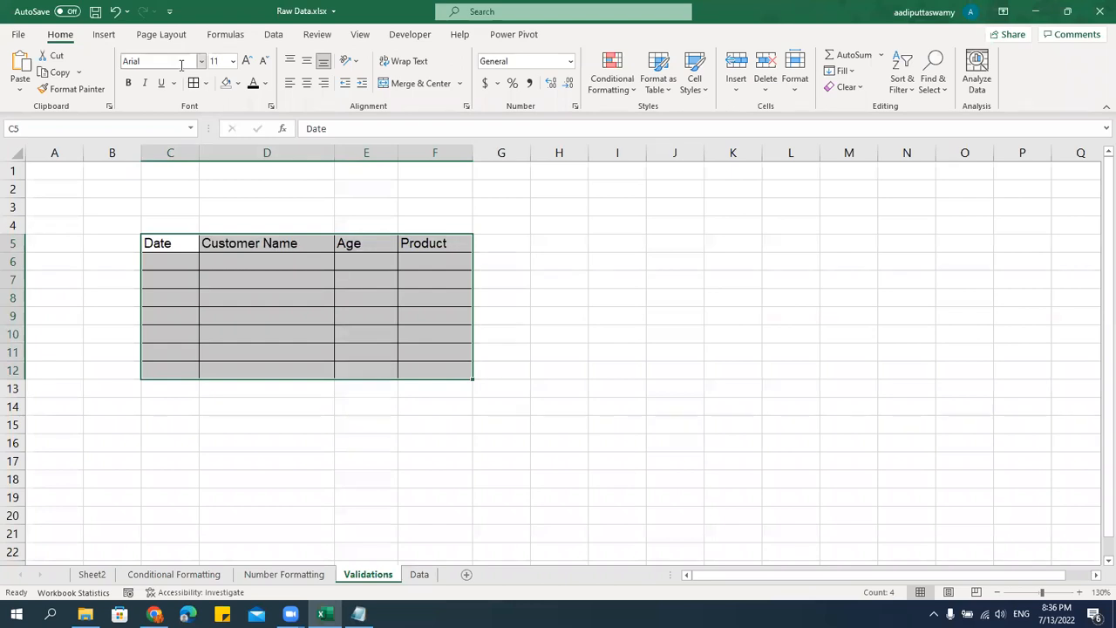
Set the table's font size to 10 and centre its contents horizontally and vertically.
{"action": "left_click", "coordinate": [220, 63]}
{"action": "type", "text": "10"}
{"action": "key", "text": "Return"}
{"action": "left_click", "coordinate": [306, 84]}
{"action": "left_click", "coordinate": [308, 66]}
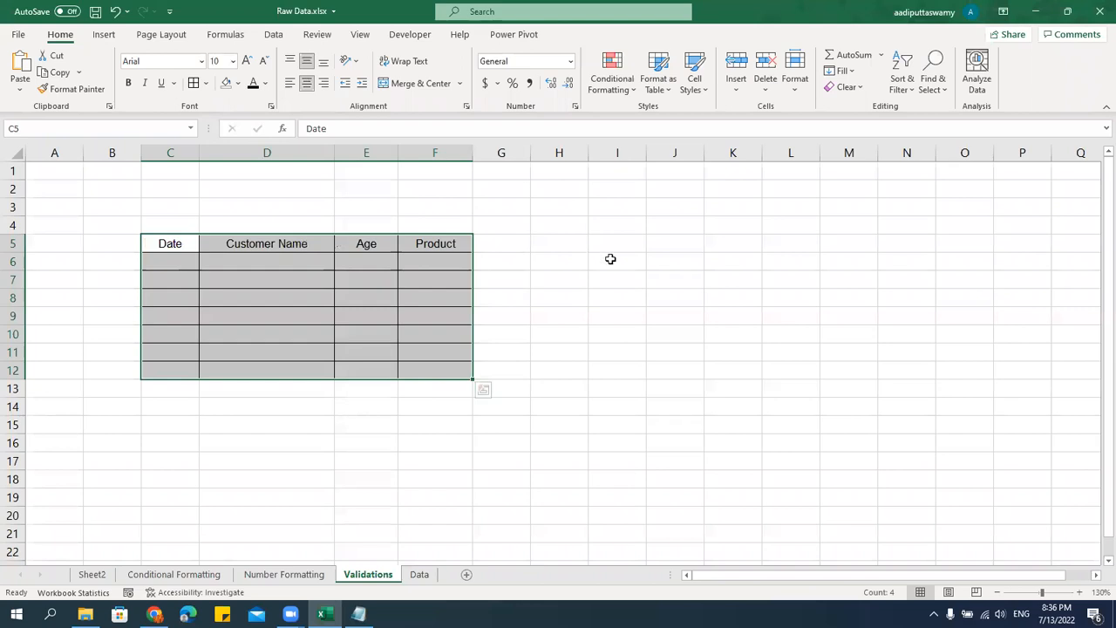
Hide the gridlines on the Validations sheet and deselect the table.
{"action": "left_click", "coordinate": [361, 35]}
{"action": "left_click", "coordinate": [356, 83]}
{"action": "left_click", "coordinate": [690, 409]}
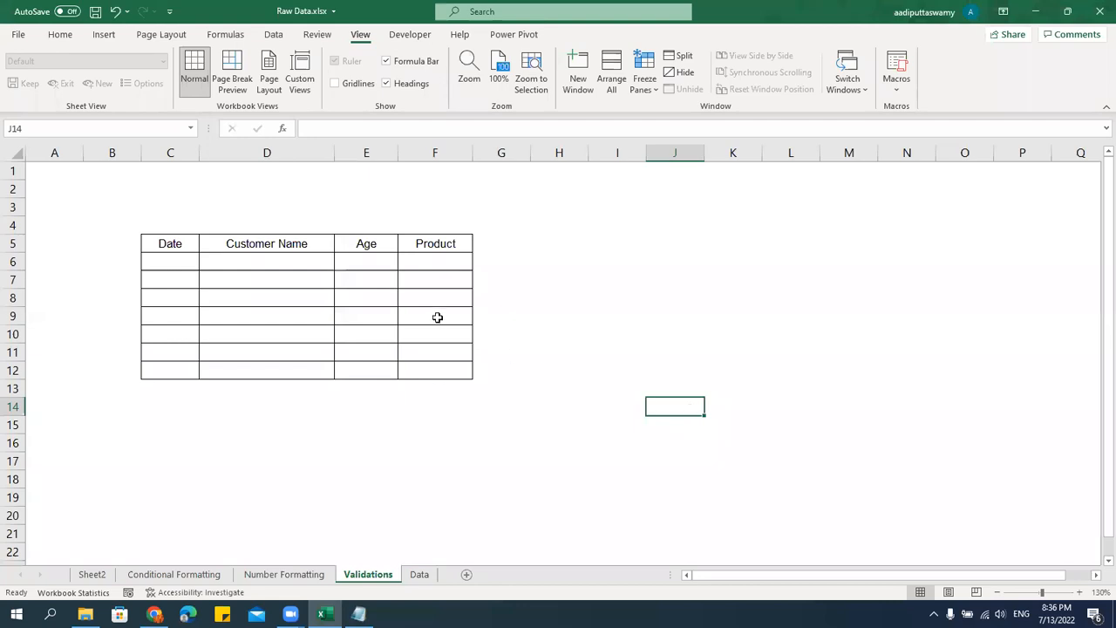
Open the data validation settings for the Age cells E6:E12 and move the dialog clear of the table.
{"action": "left_click", "coordinate": [388, 265]}
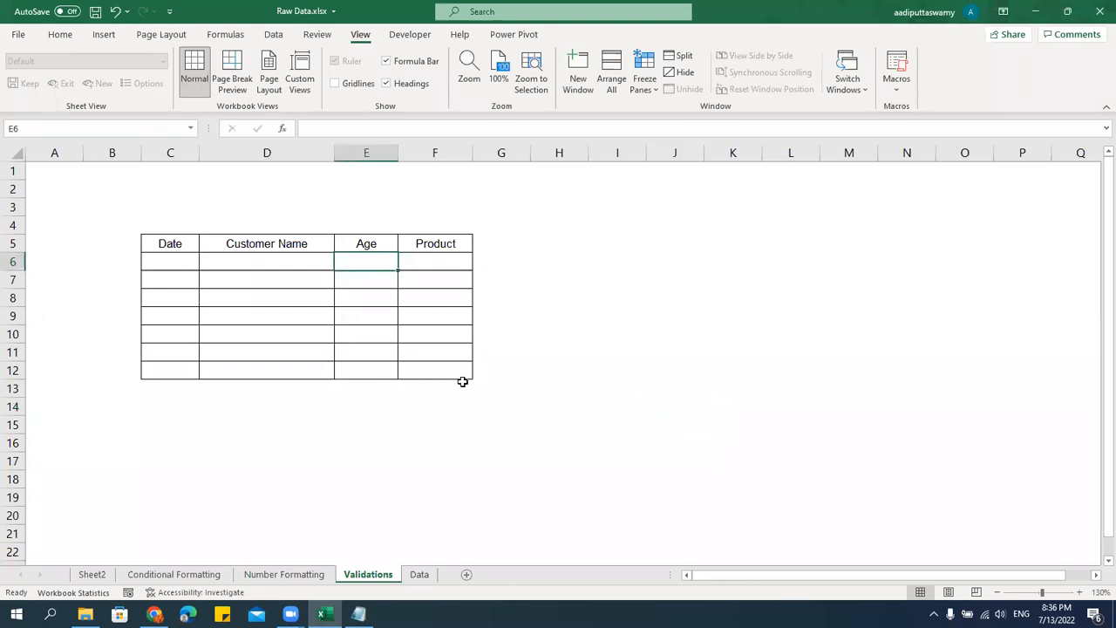
{"action": "left_click", "coordinate": [387, 331]}
{"action": "left_click_drag", "start_coordinate": [381, 264], "coordinate": [367, 375]}
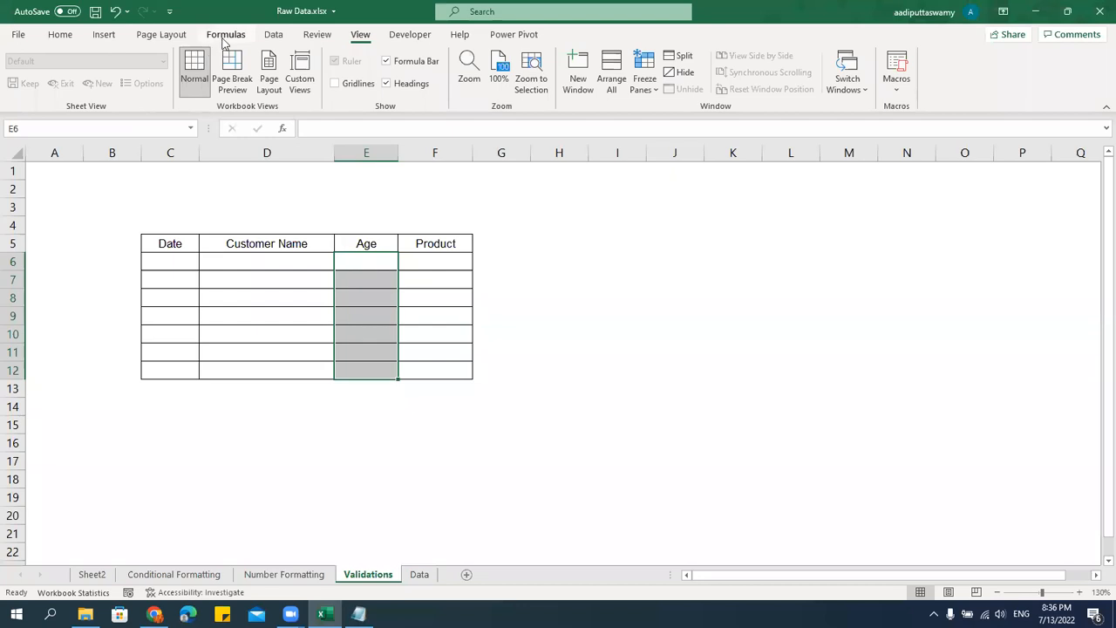
{"action": "left_click", "coordinate": [272, 37]}
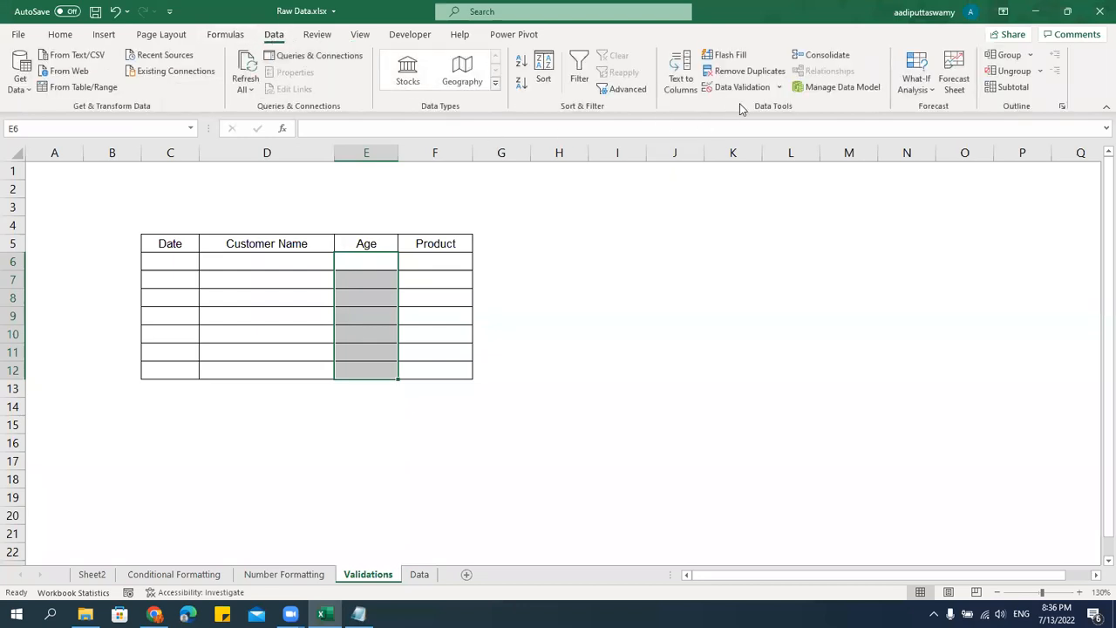
{"action": "left_click", "coordinate": [780, 88]}
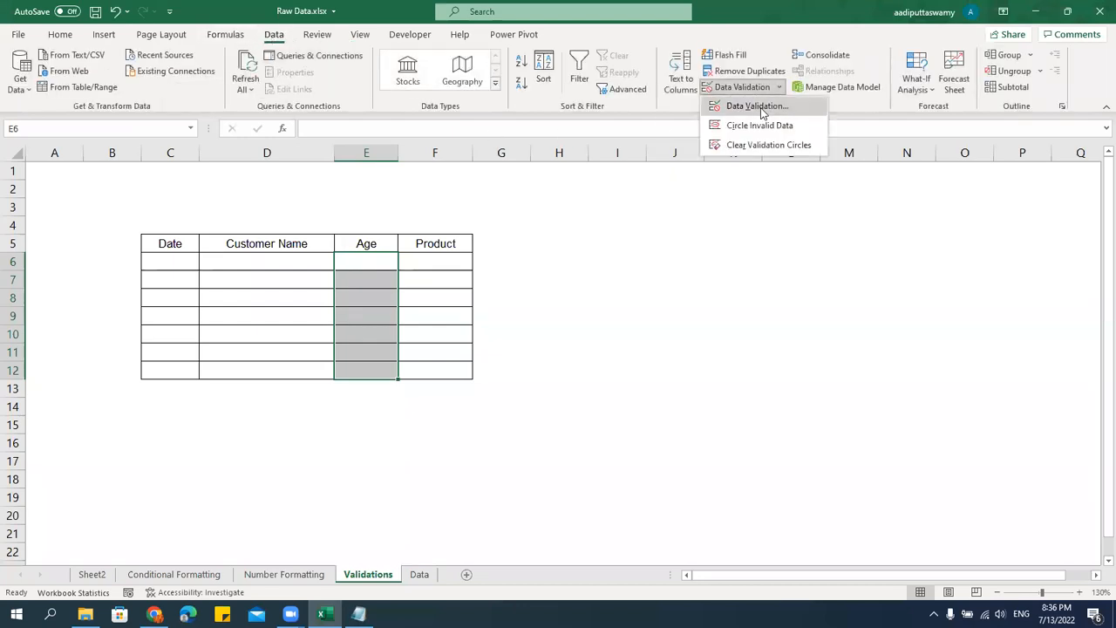
{"action": "left_click", "coordinate": [751, 106]}
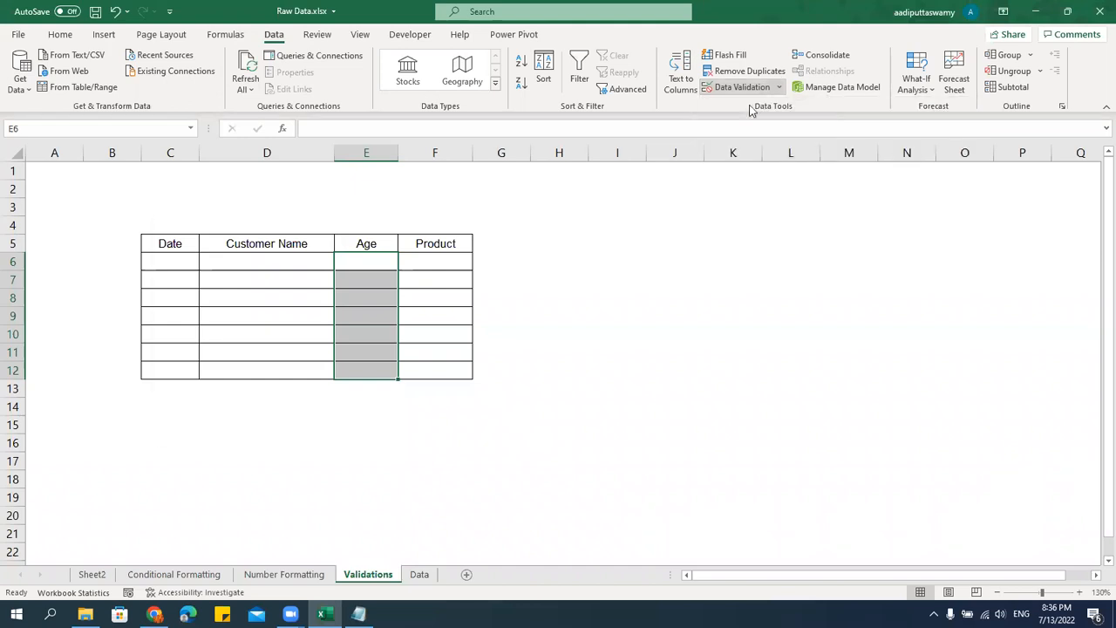
{"action": "left_click_drag", "start_coordinate": [269, 229], "coordinate": [737, 205]}
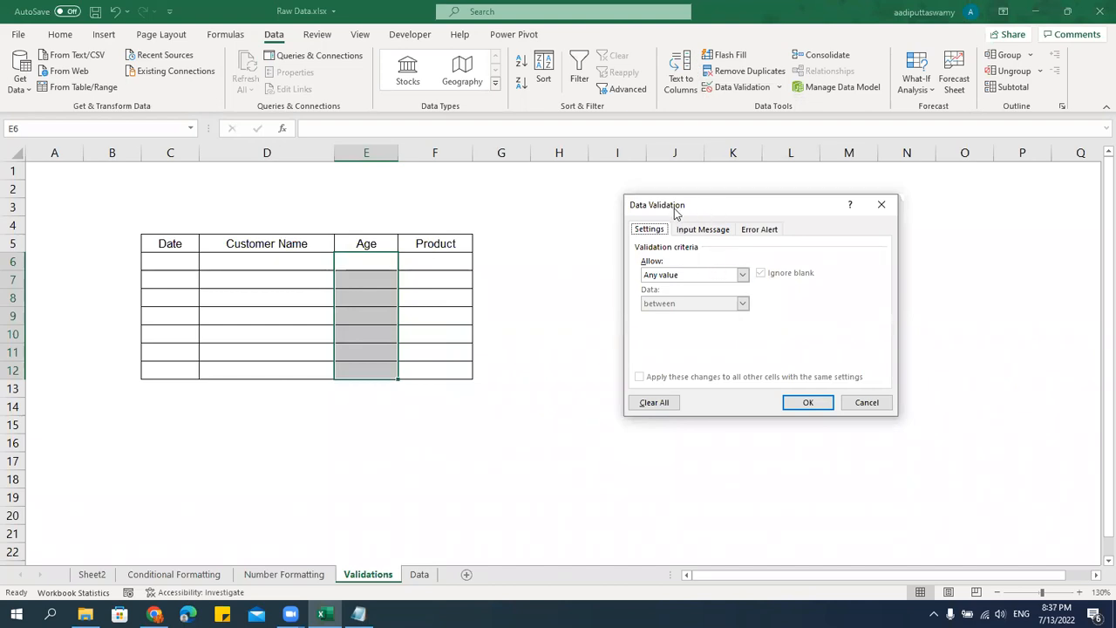
{"action": "left_click_drag", "start_coordinate": [675, 210], "coordinate": [636, 210]}
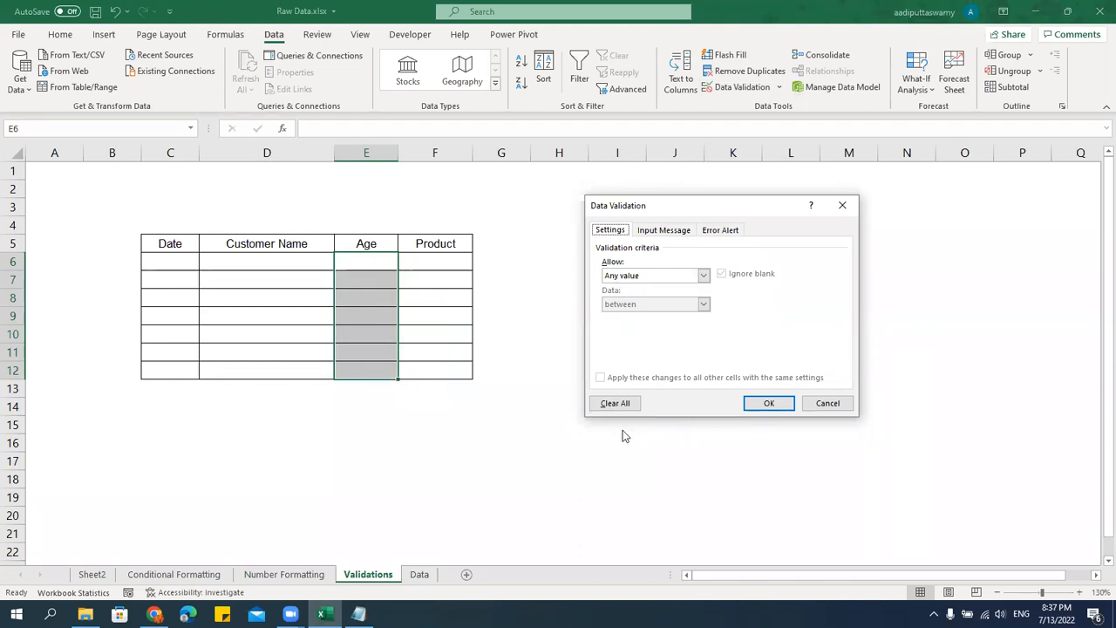
Restrict the Age cells E6:E12 to whole numbers between 0 and 100 and apply the rule.
{"action": "left_click", "coordinate": [654, 277]}
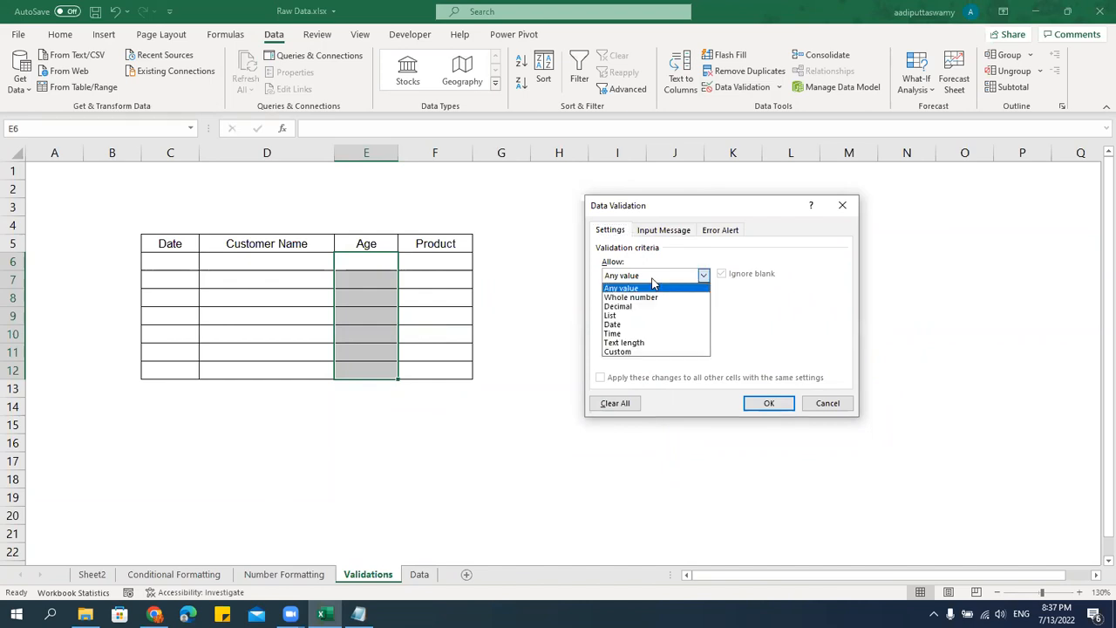
{"action": "left_click", "coordinate": [764, 334]}
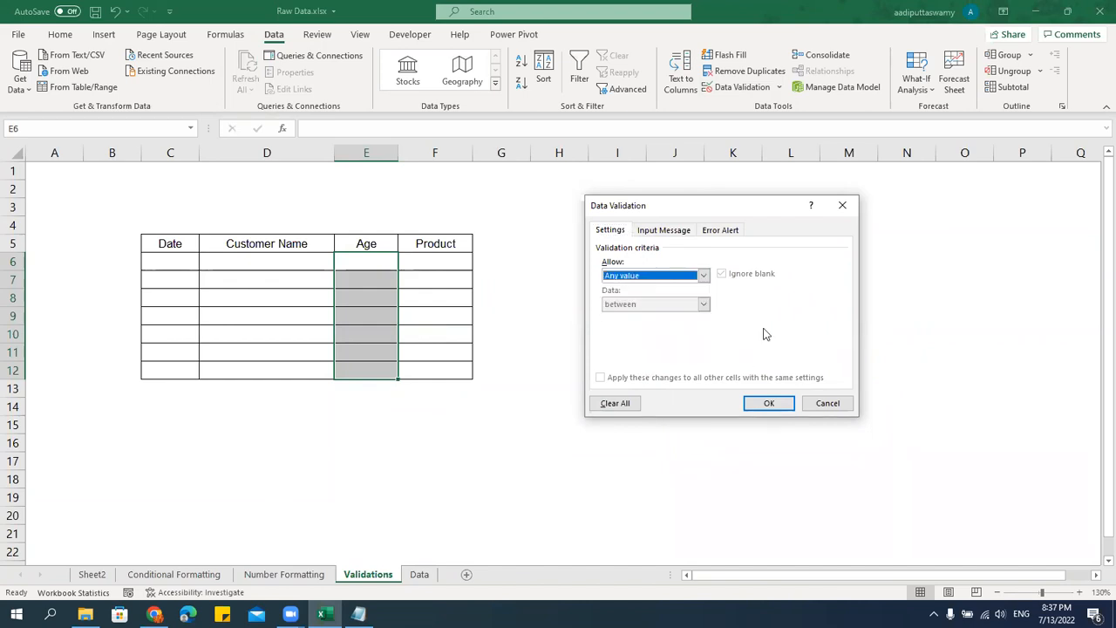
{"action": "left_click", "coordinate": [656, 277]}
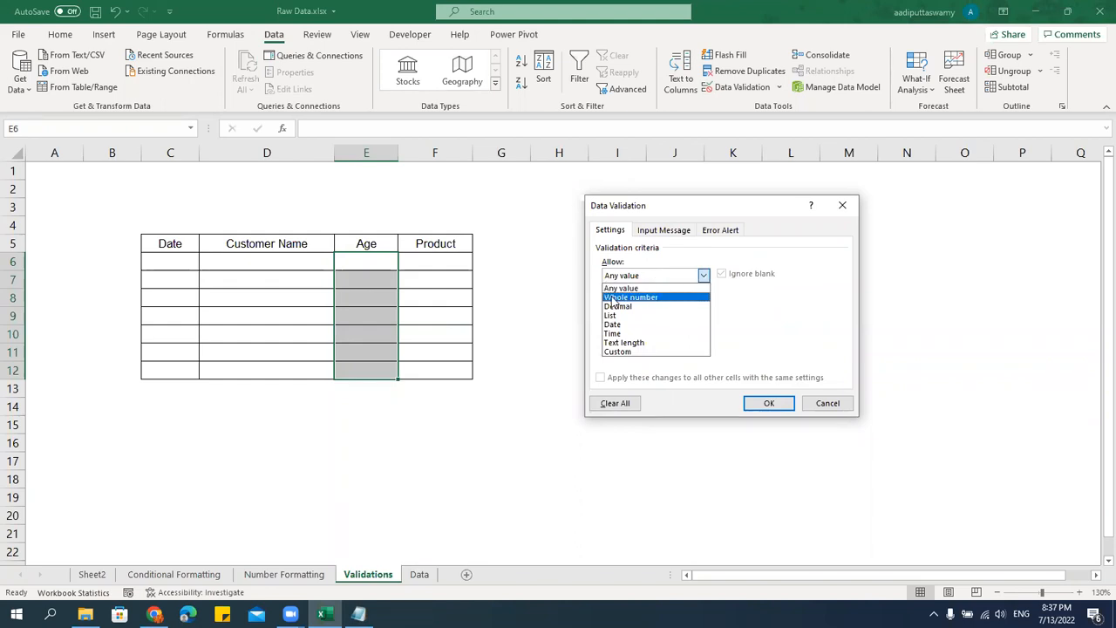
{"action": "left_click", "coordinate": [652, 300]}
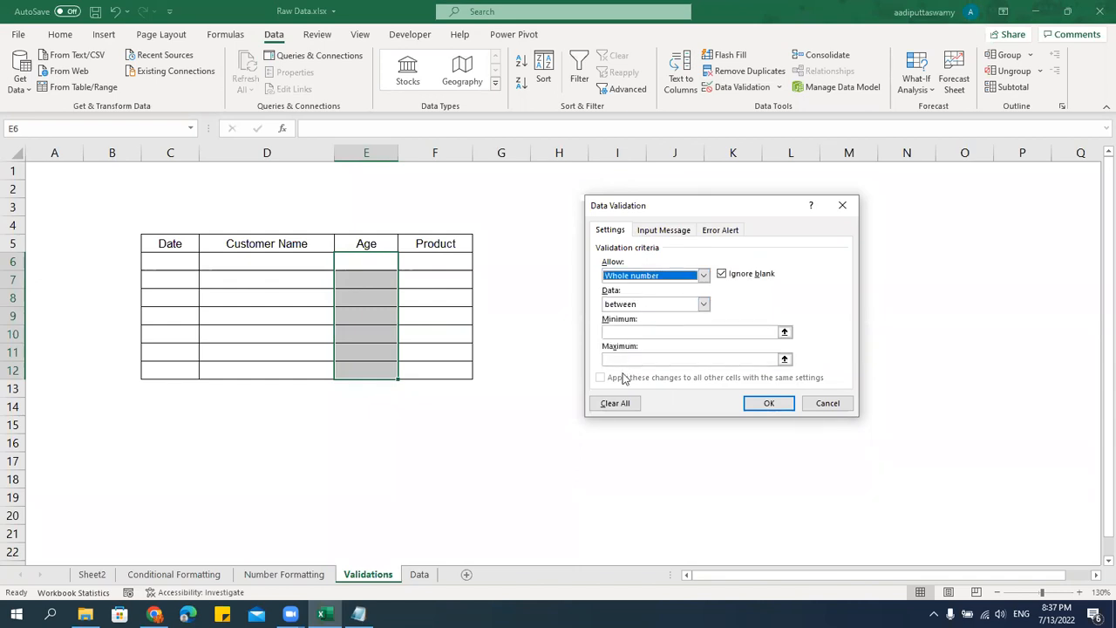
{"action": "left_click", "coordinate": [703, 304]}
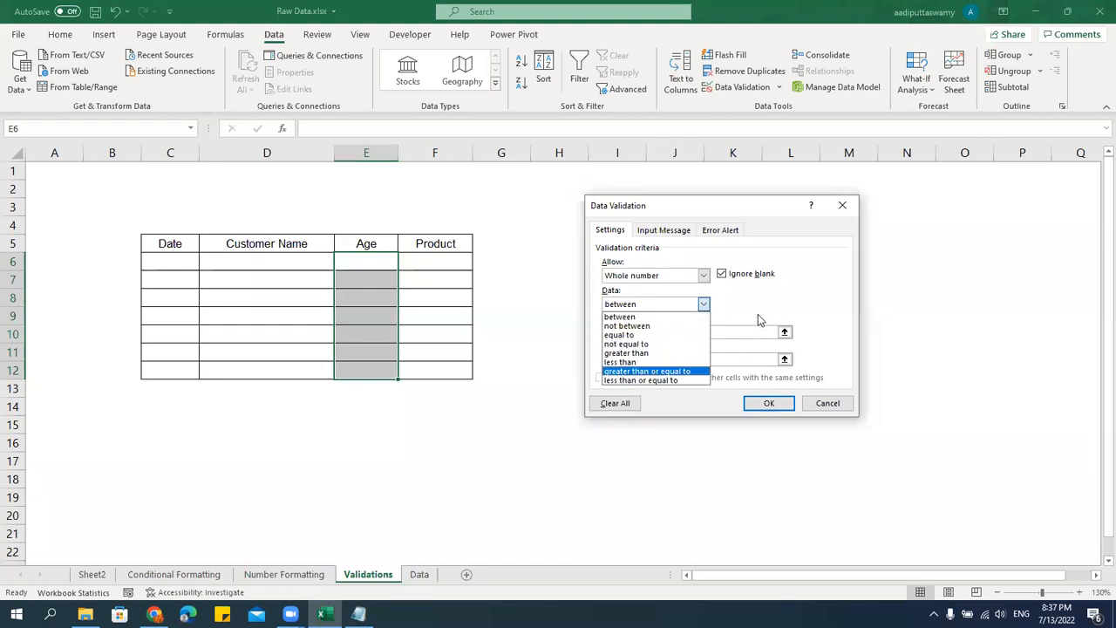
{"action": "left_click", "coordinate": [621, 317]}
{"action": "left_click", "coordinate": [634, 331]}
{"action": "type", "text": "0"}
{"action": "left_click", "coordinate": [634, 359]}
{"action": "type", "text": "100"}
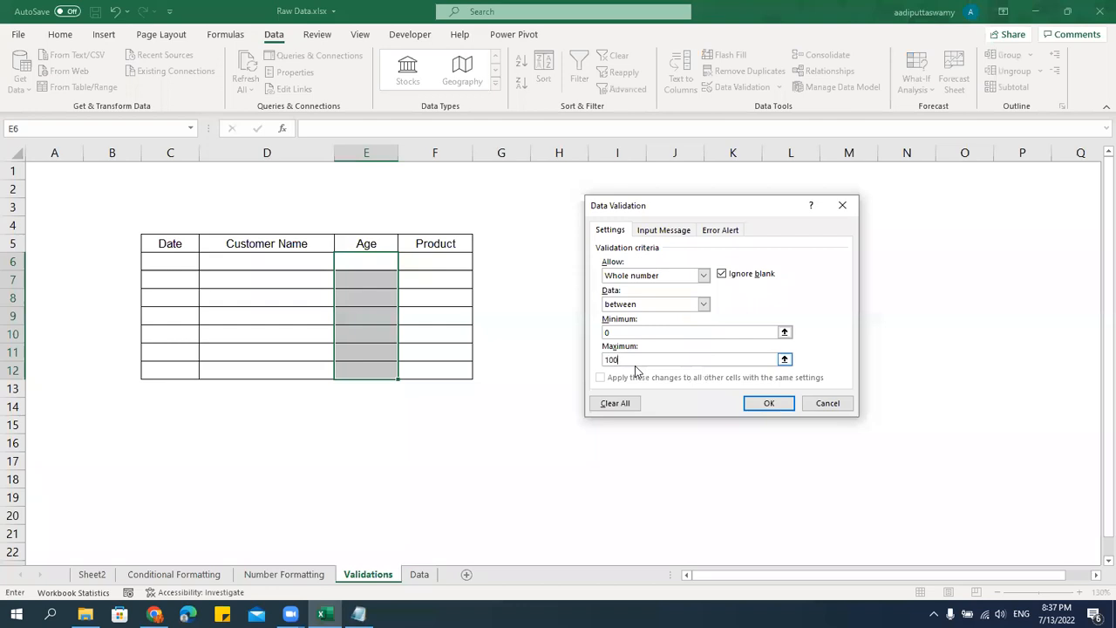
{"action": "left_click", "coordinate": [769, 403]}
{"action": "left_click", "coordinate": [643, 417]}
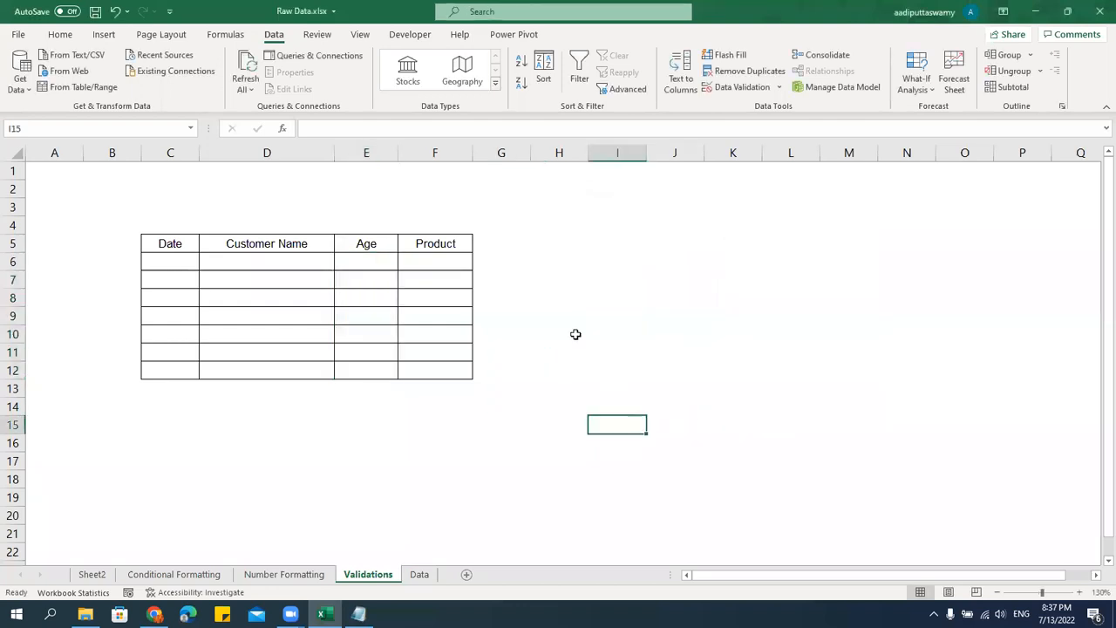
Test the Age rule in E6 by trying the text aSDASDFSDF and the number 1234, cancelling each entry.
{"action": "left_click", "coordinate": [368, 258]}
{"action": "type", "text": "a"}
{"action": "key", "text": "Caps_Lock"}
{"action": "type", "text": "SDASDFSDF"}
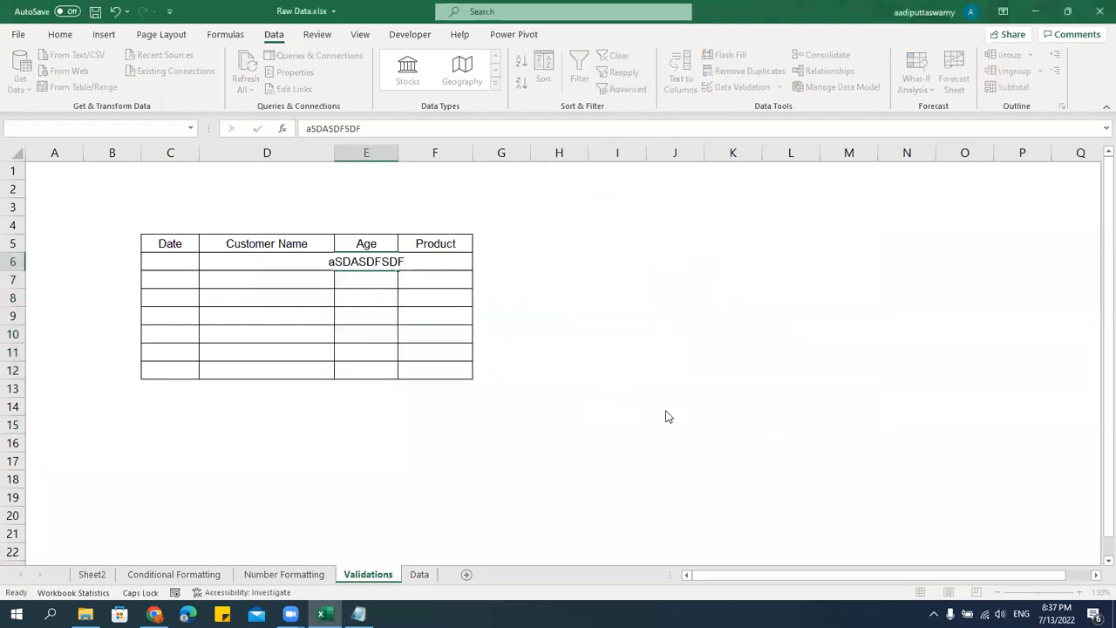
{"action": "key", "text": "Return"}
{"action": "key", "text": "Escape"}
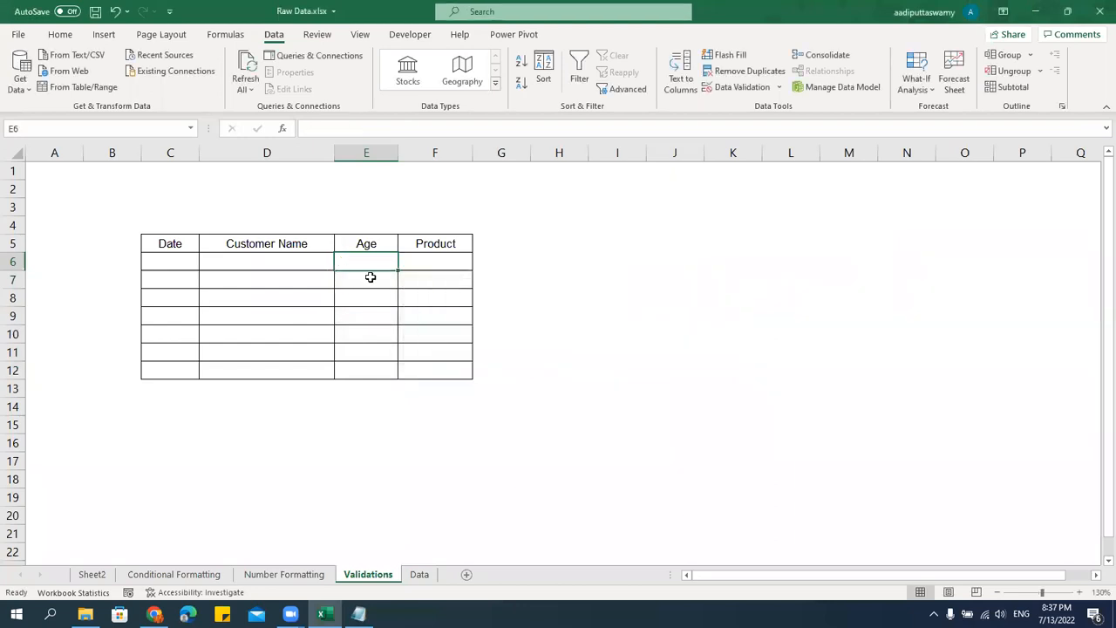
{"action": "type", "text": "1234"}
{"action": "key", "text": "Return"}
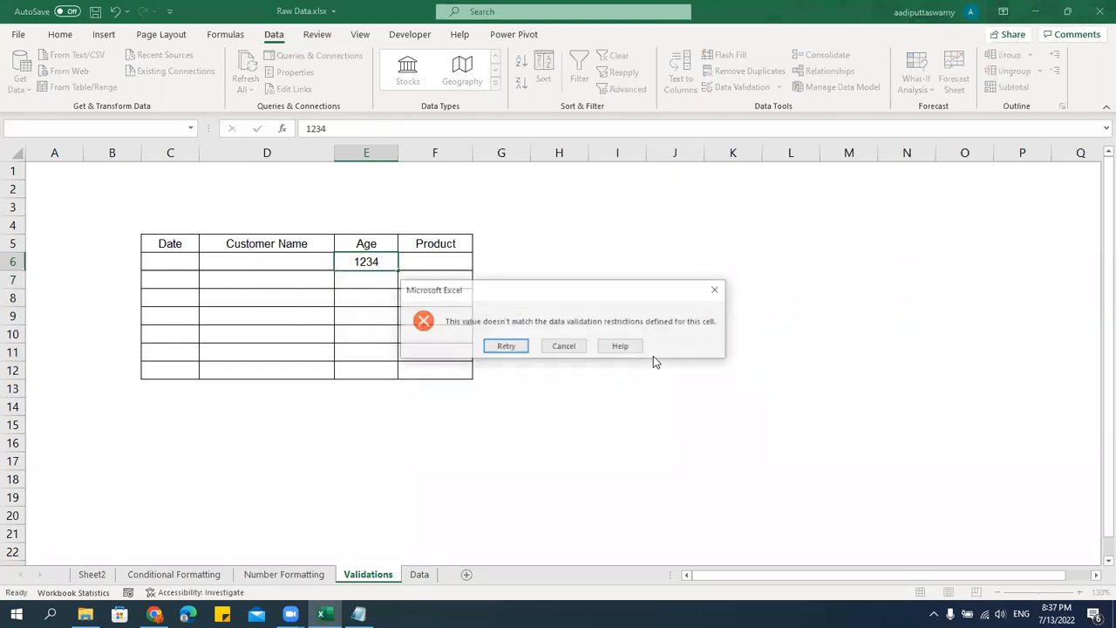
{"action": "key", "text": "Escape"}
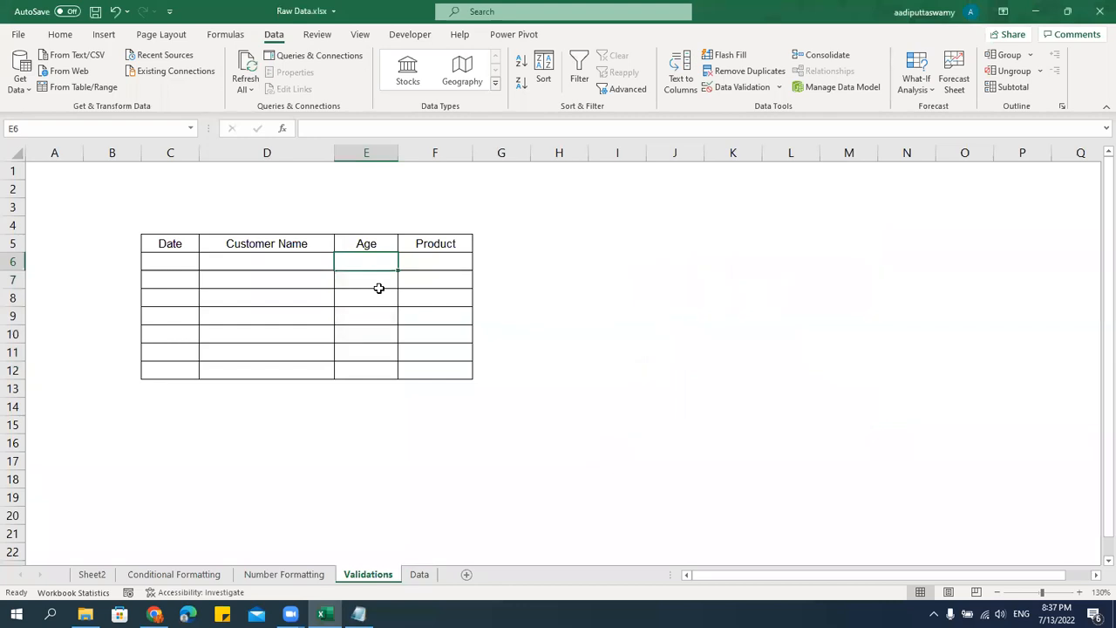
Enter the sample ages 30, 40, 50 and 12 in cells E6:E9.
{"action": "type", "text": "30"}
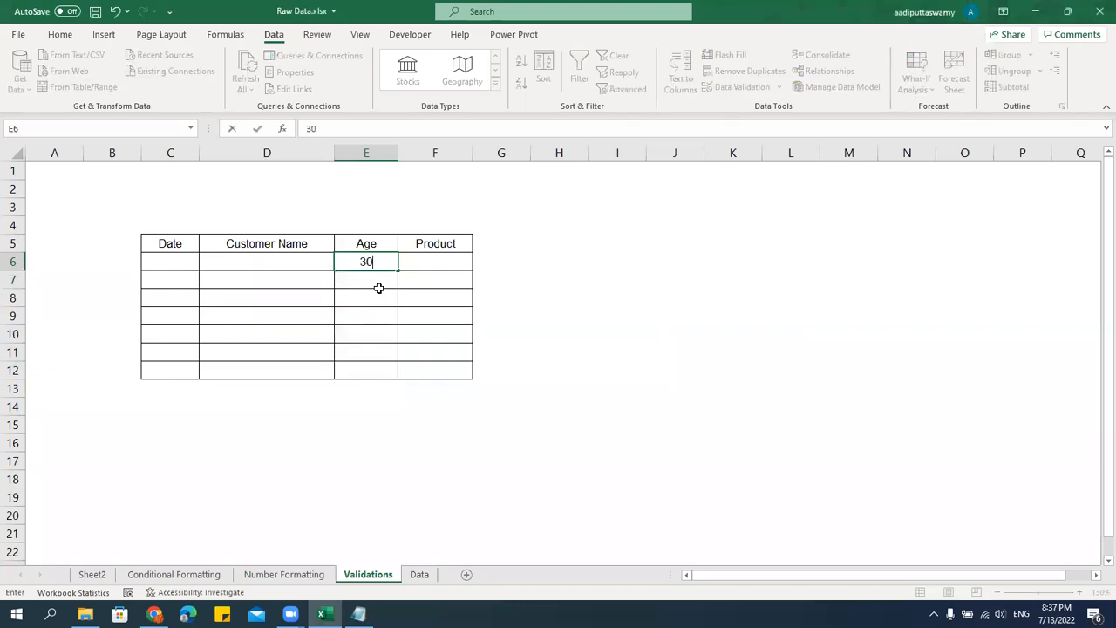
{"action": "key", "text": "Return"}
{"action": "type", "text": "40"}
{"action": "key", "text": "Return"}
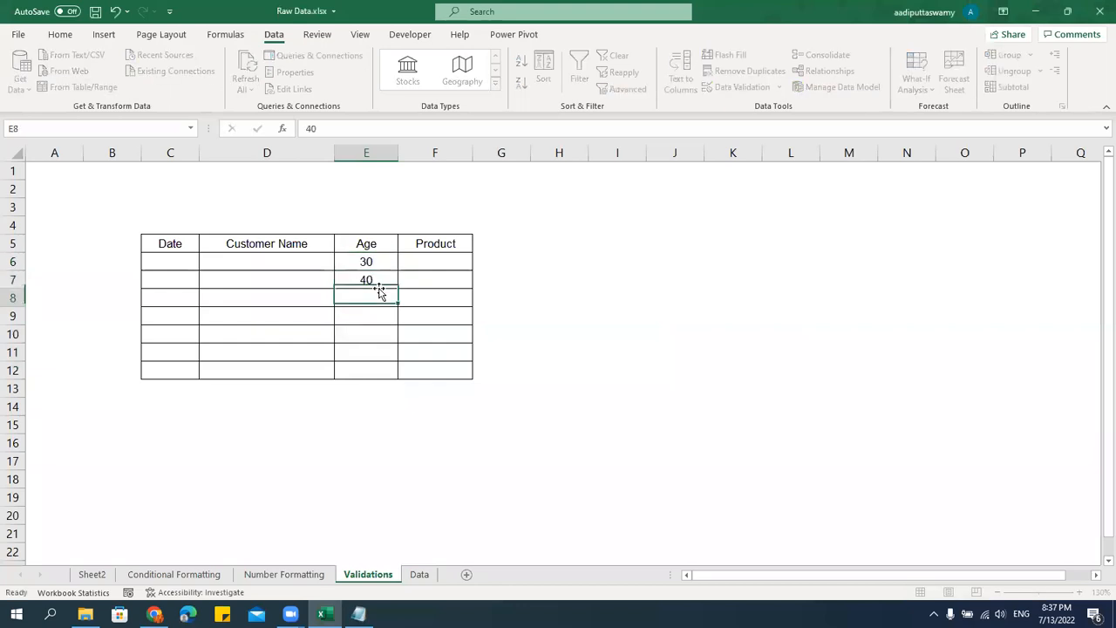
{"action": "type", "text": "50"}
{"action": "key", "text": "Return"}
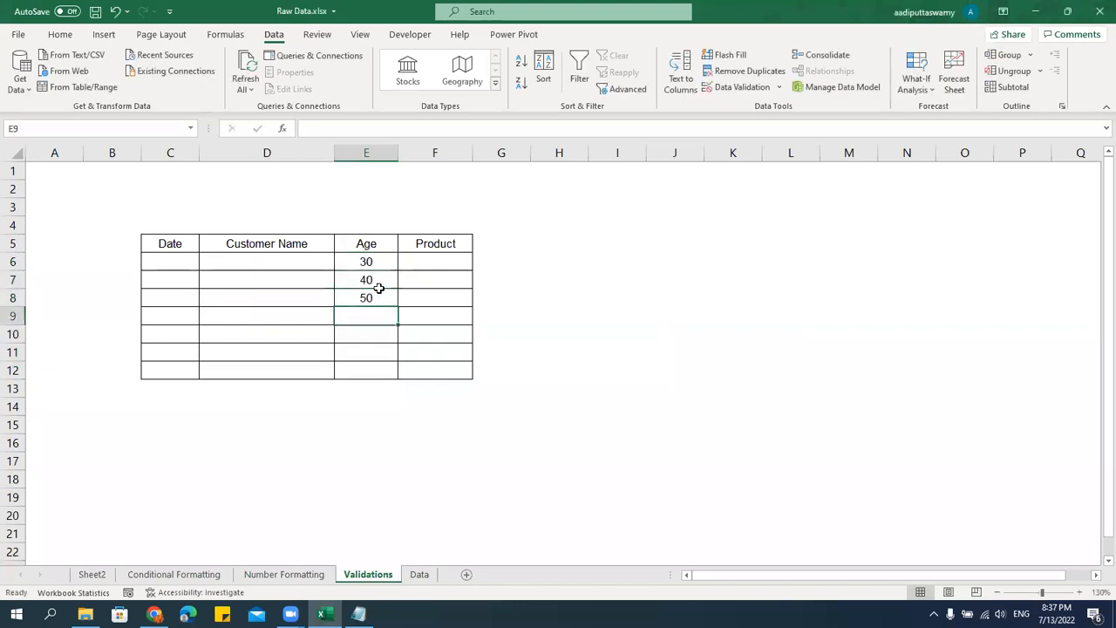
{"action": "type", "text": "12"}
{"action": "key", "text": "Return"}
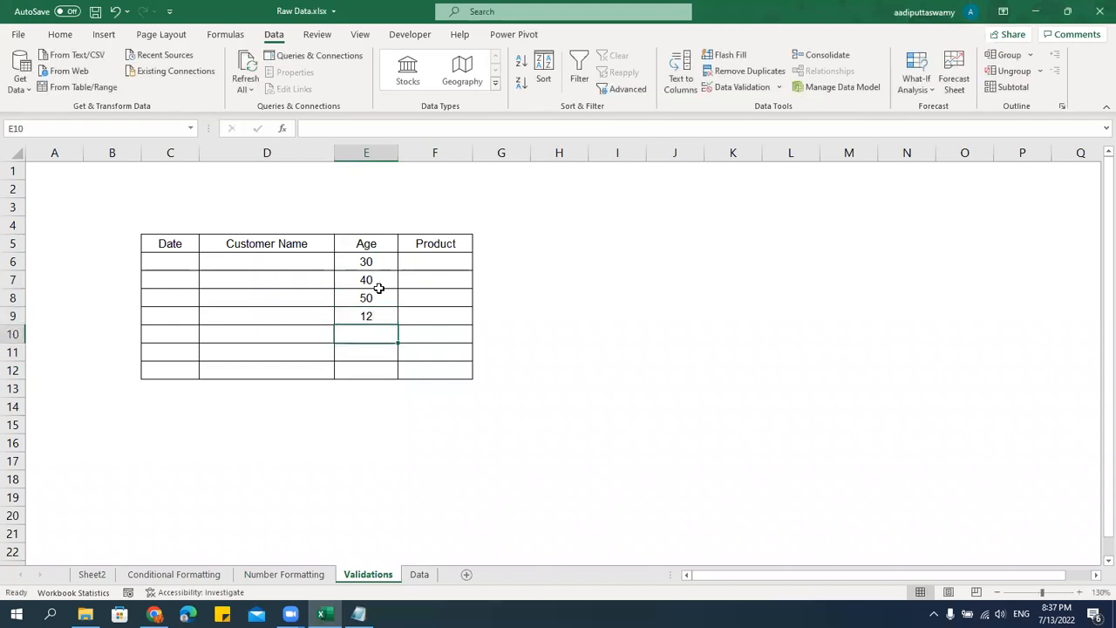
Try to enter the out-of-range age 101 in E10 and cancel the entry.
{"action": "type", "text": "101"}
{"action": "key", "text": "Return"}
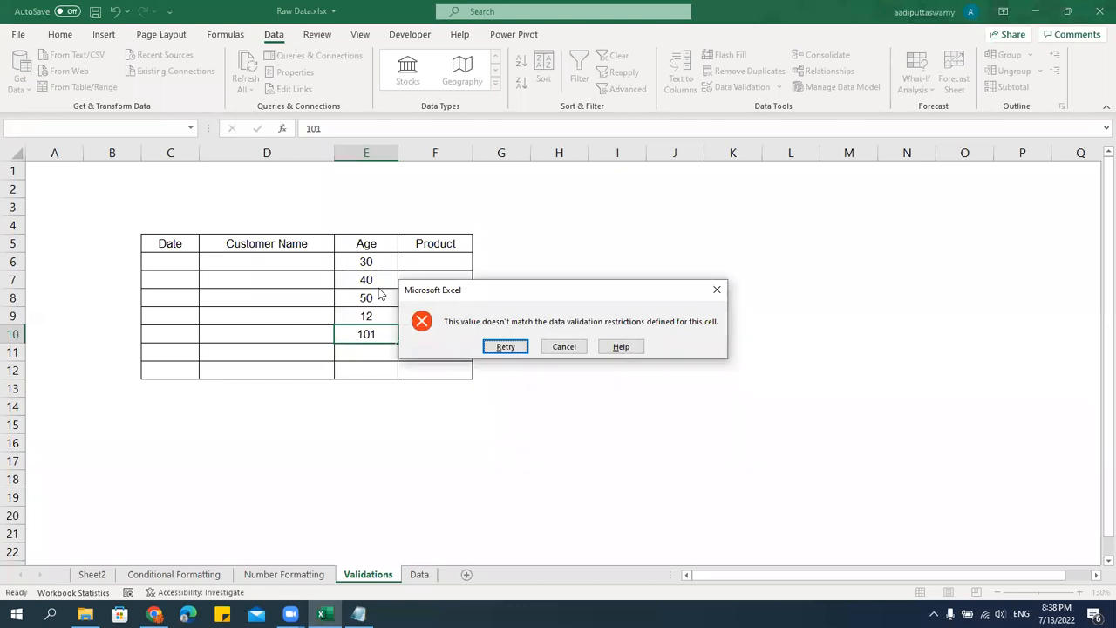
{"action": "key", "text": "Escape"}
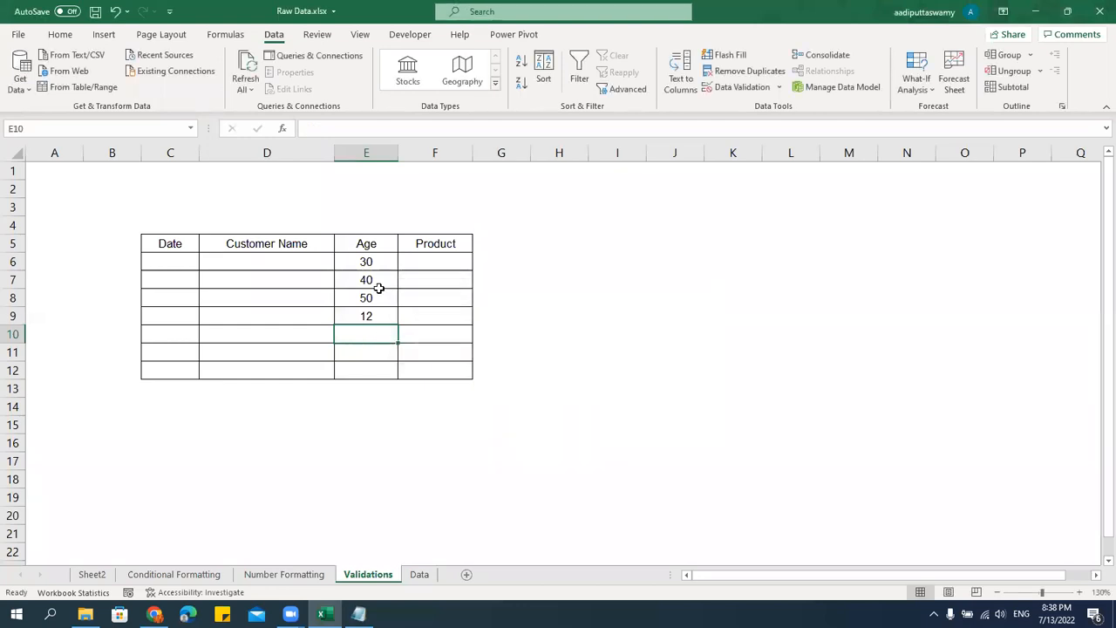
Clear all sample ages from E6:E12 and go back to cell E6.
{"action": "left_click_drag", "start_coordinate": [374, 260], "coordinate": [377, 366]}
{"action": "key", "text": "Delete"}
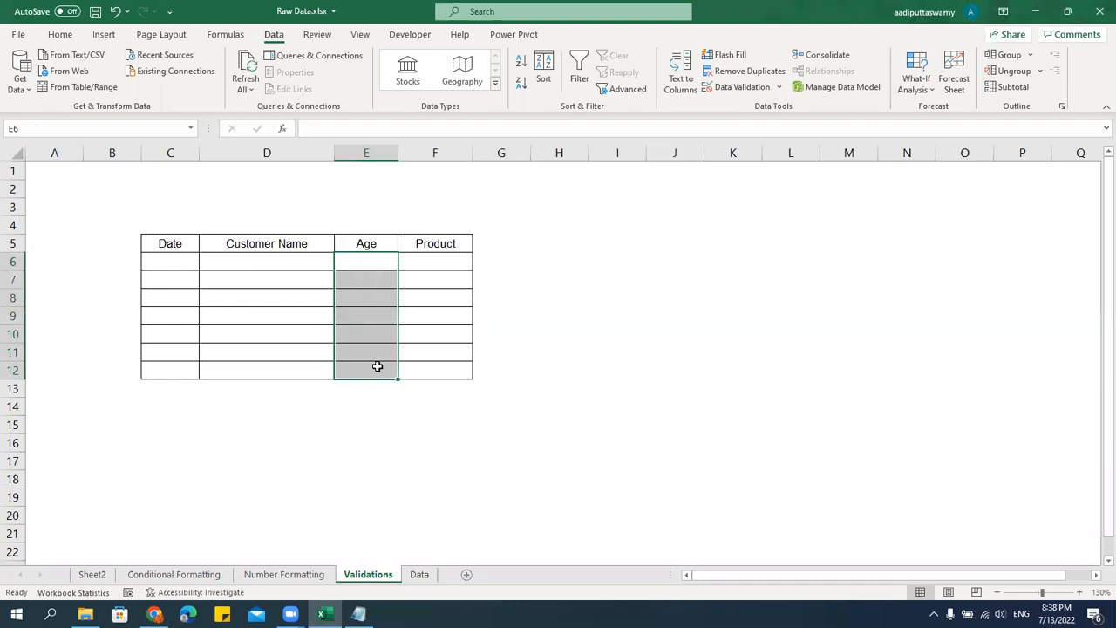
{"action": "key", "text": "Down"}
{"action": "key", "text": "Up"}
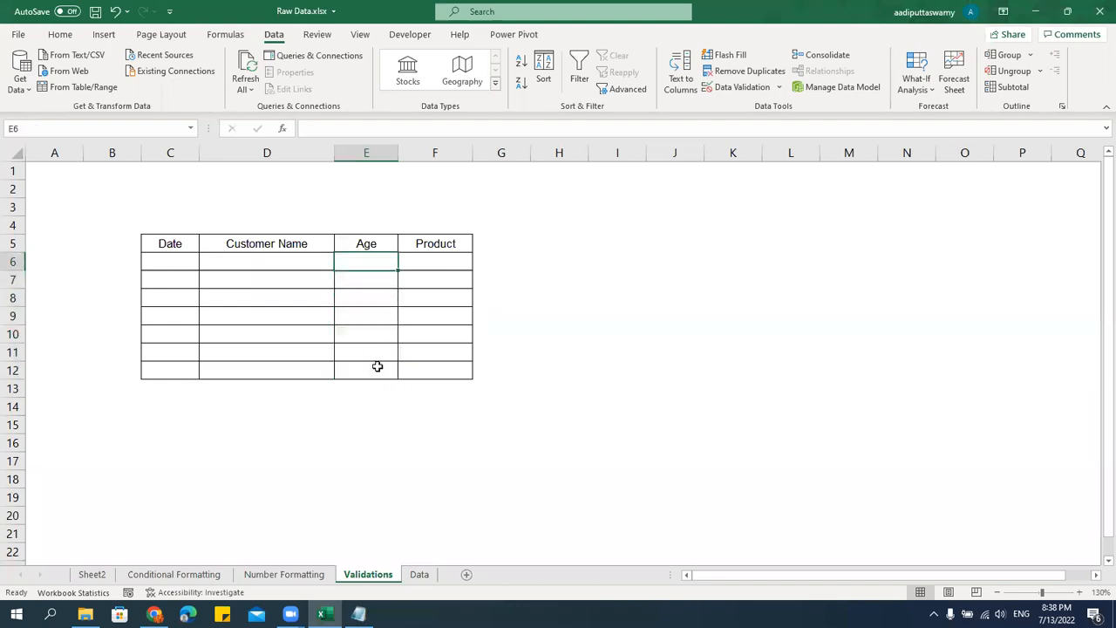
Try to enter the out-of-range age 123 in E6 and cancel the entry.
{"action": "type", "text": "123"}
{"action": "key", "text": "Return"}
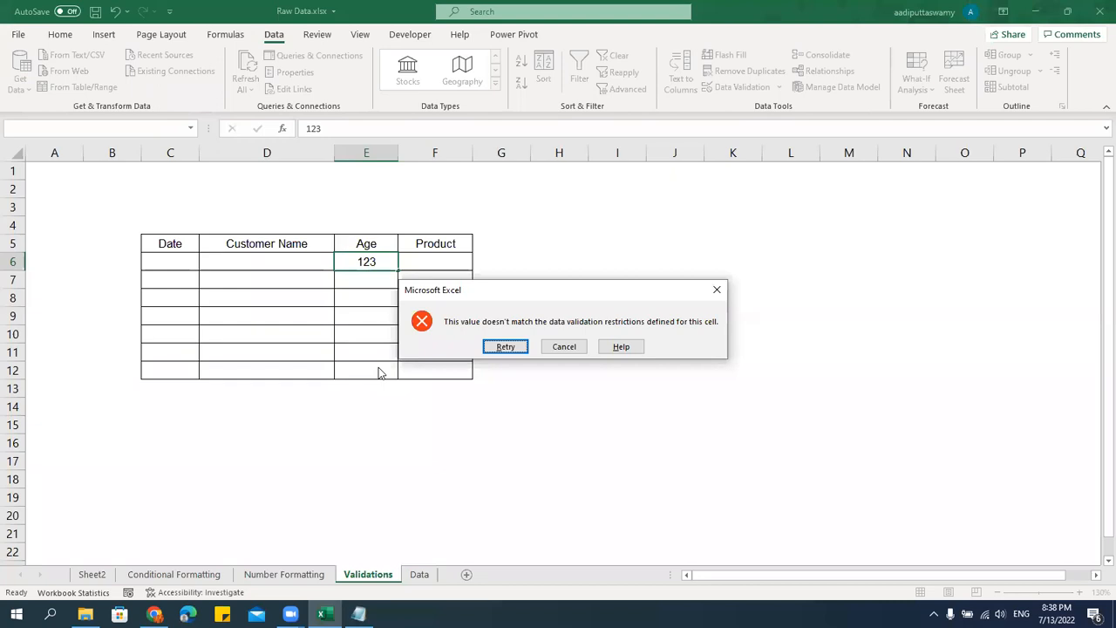
{"action": "key", "text": "Escape"}
Open the error alert settings of the data validation for the Age cells E6:E12.
{"action": "left_click", "coordinate": [389, 350]}
{"action": "left_click_drag", "start_coordinate": [376, 264], "coordinate": [386, 374]}
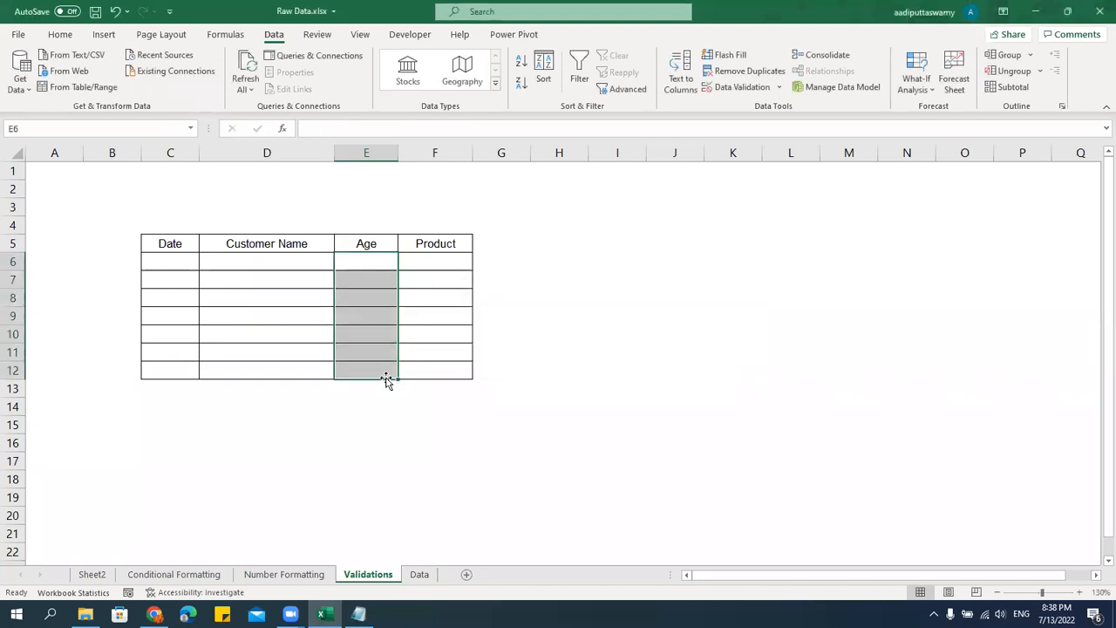
{"action": "left_click", "coordinate": [778, 86]}
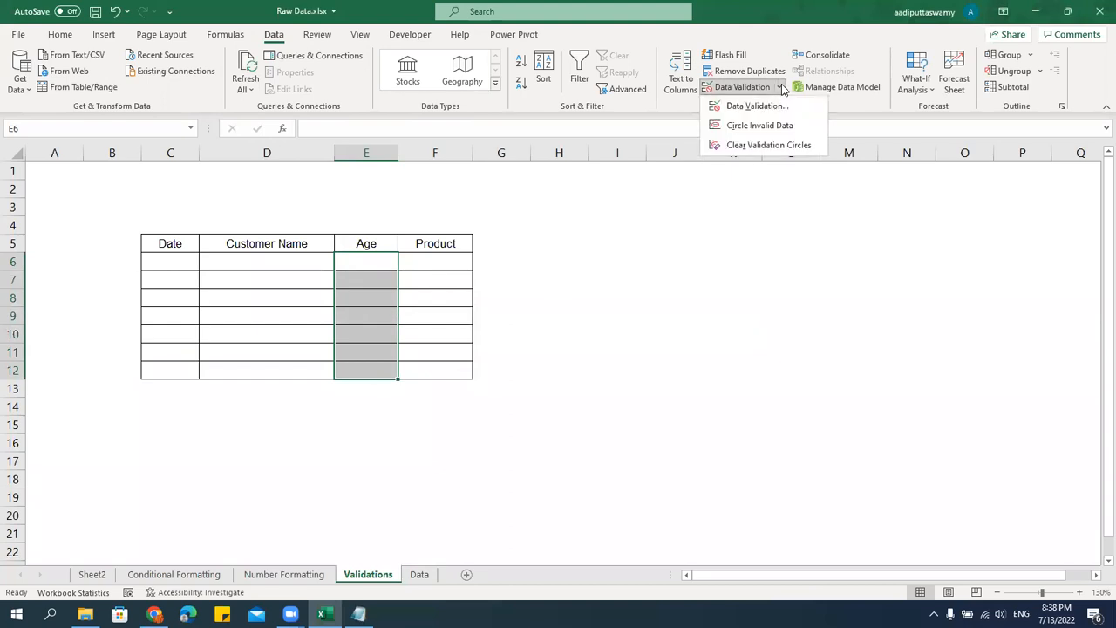
{"action": "left_click", "coordinate": [768, 106]}
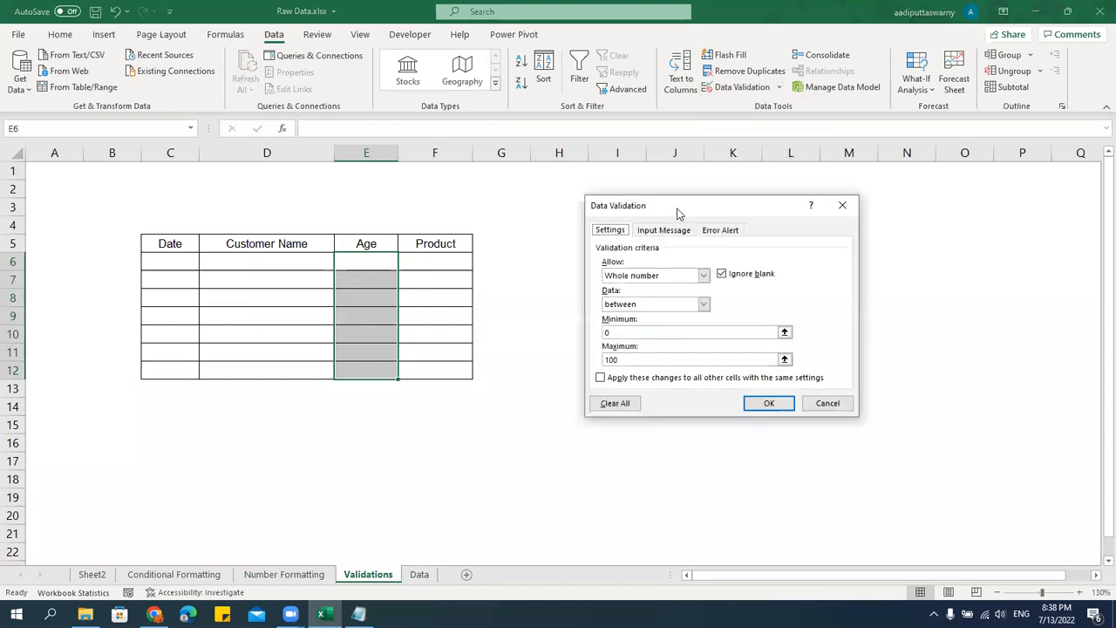
{"action": "left_click_drag", "start_coordinate": [678, 214], "coordinate": [616, 175]}
{"action": "left_click", "coordinate": [656, 191]}
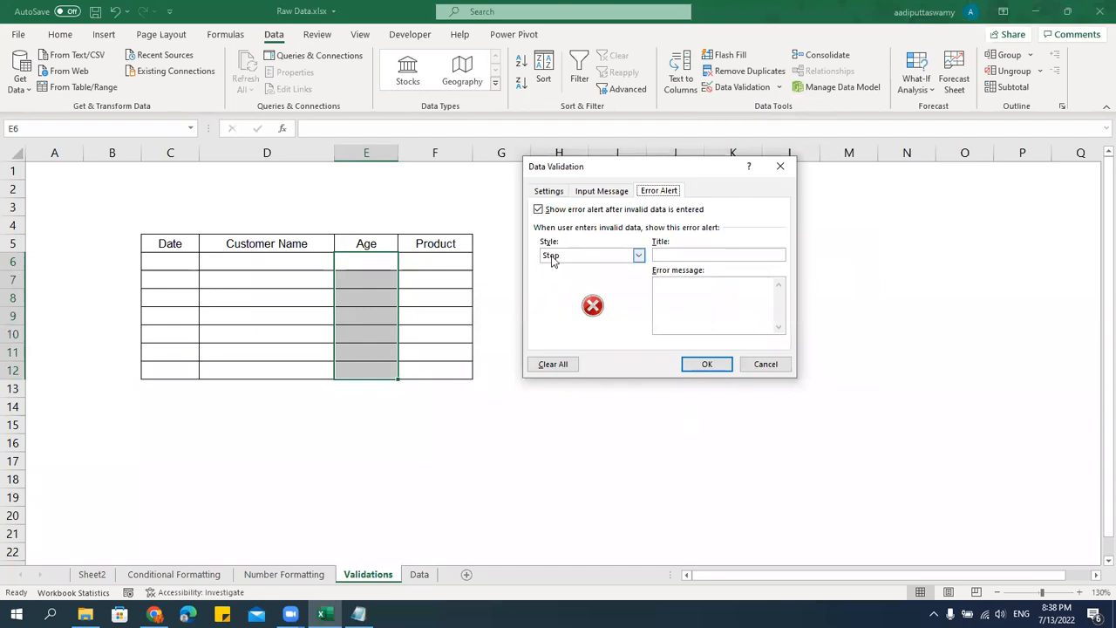
Set the error alert title to "Enter Age" and the error message to "Please Enter Age Between 0 to 100".
{"action": "left_click", "coordinate": [708, 254]}
{"action": "type", "text": "Enter Age"}
{"action": "left_click", "coordinate": [743, 293]}
{"action": "type", "text": "Please Enter Age Between 0 to 100"}
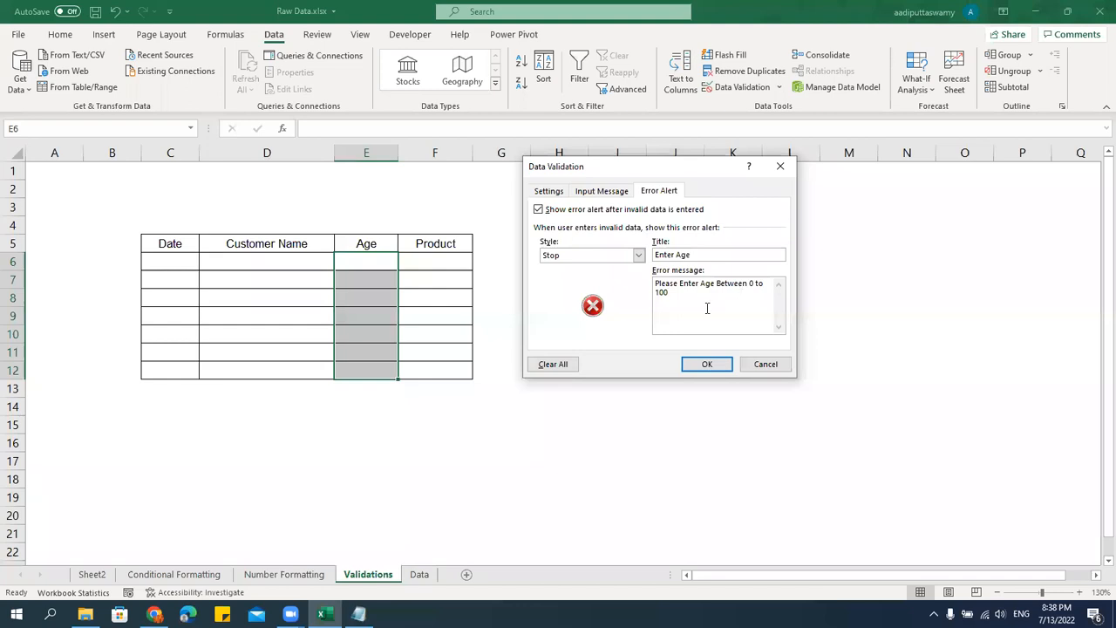
Review the error message text and compare it with the Age validation criteria.
{"action": "left_click_drag", "start_coordinate": [705, 307], "coordinate": [629, 277]}
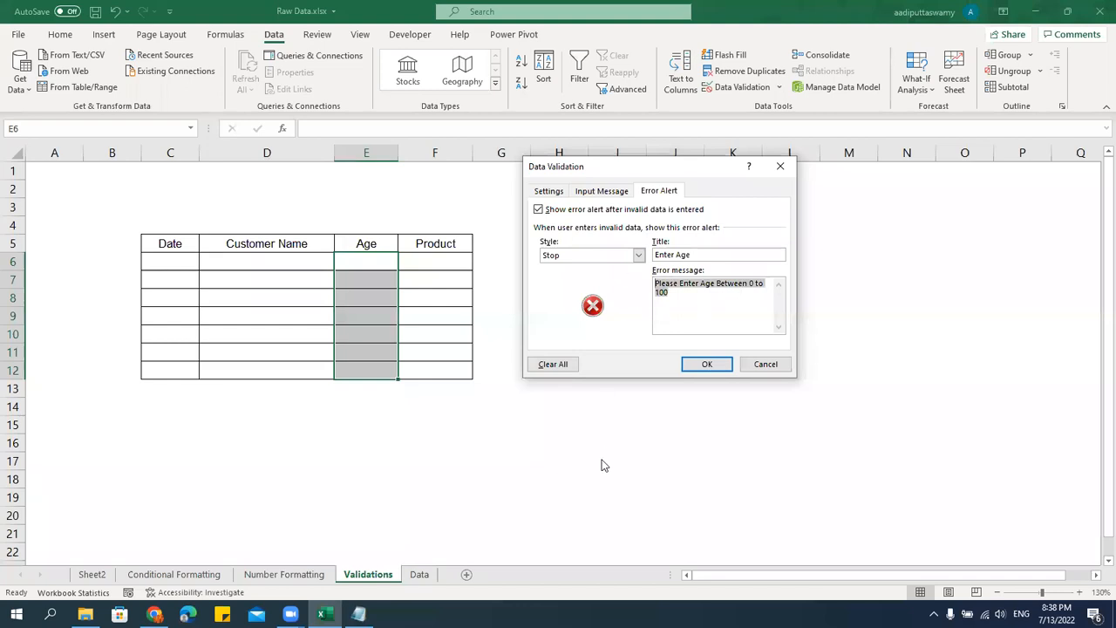
{"action": "left_click", "coordinate": [654, 194]}
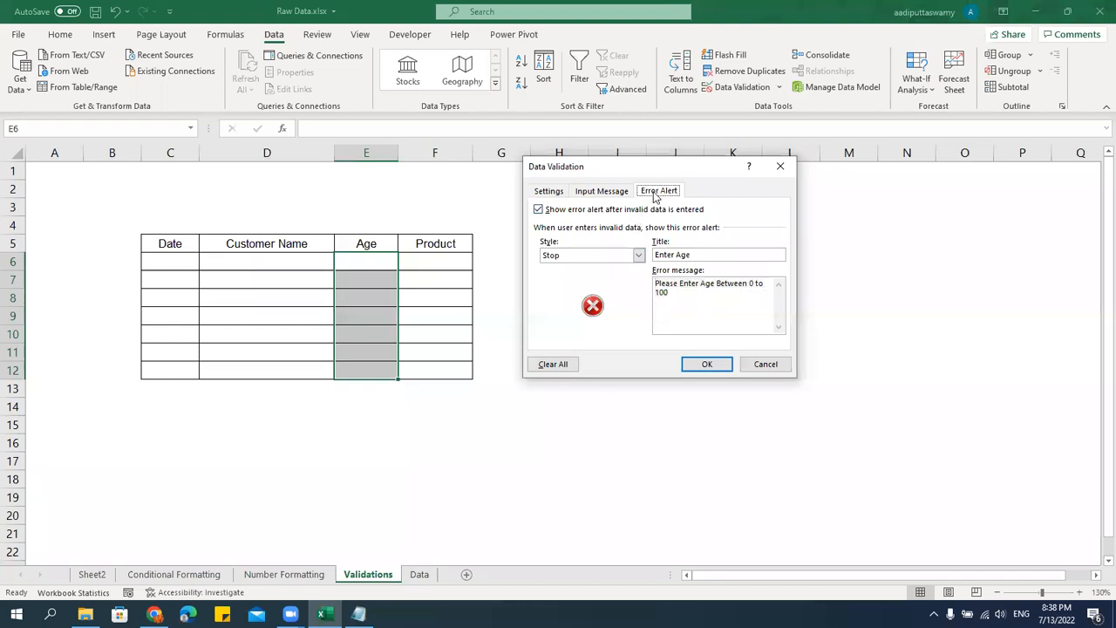
{"action": "left_click", "coordinate": [551, 191]}
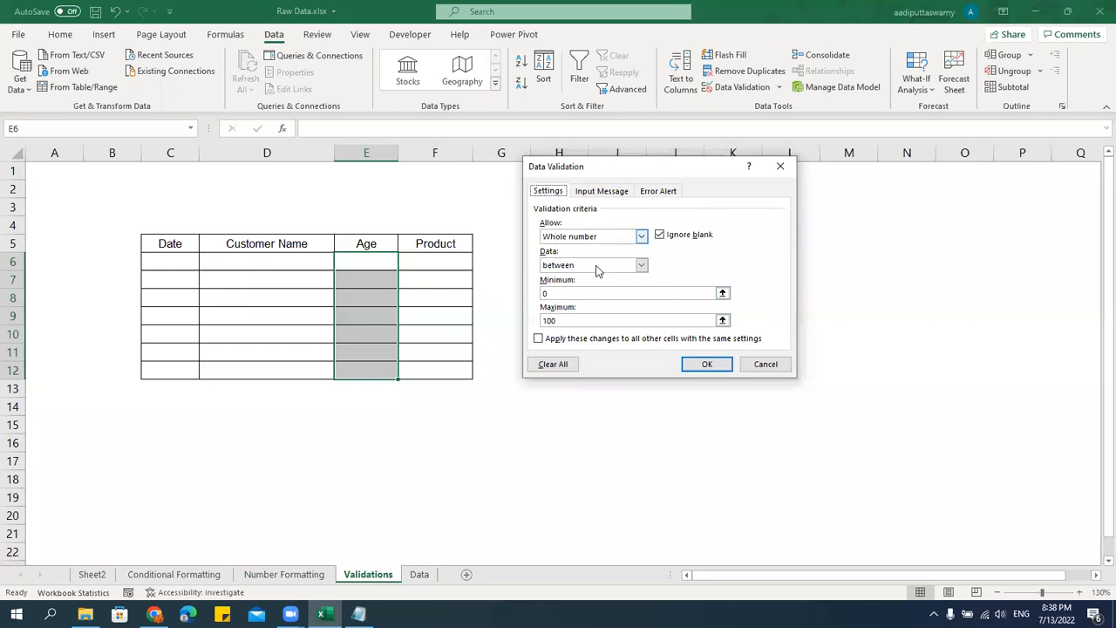
Apply the custom error alert to the data validation of the Age cells.
{"action": "left_click", "coordinate": [658, 191]}
{"action": "left_click", "coordinate": [707, 365]}
Try the out-of-range age 123 in E6, and retry the entry with 12.
{"action": "left_click", "coordinate": [387, 266]}
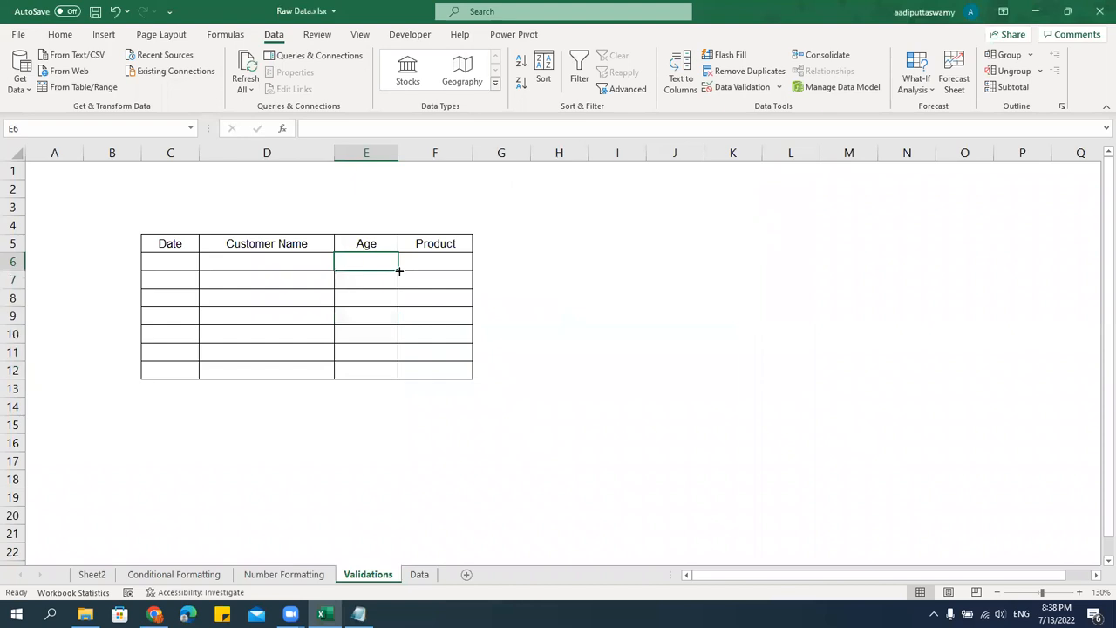
{"action": "type", "text": "123"}
{"action": "key", "text": "Return"}
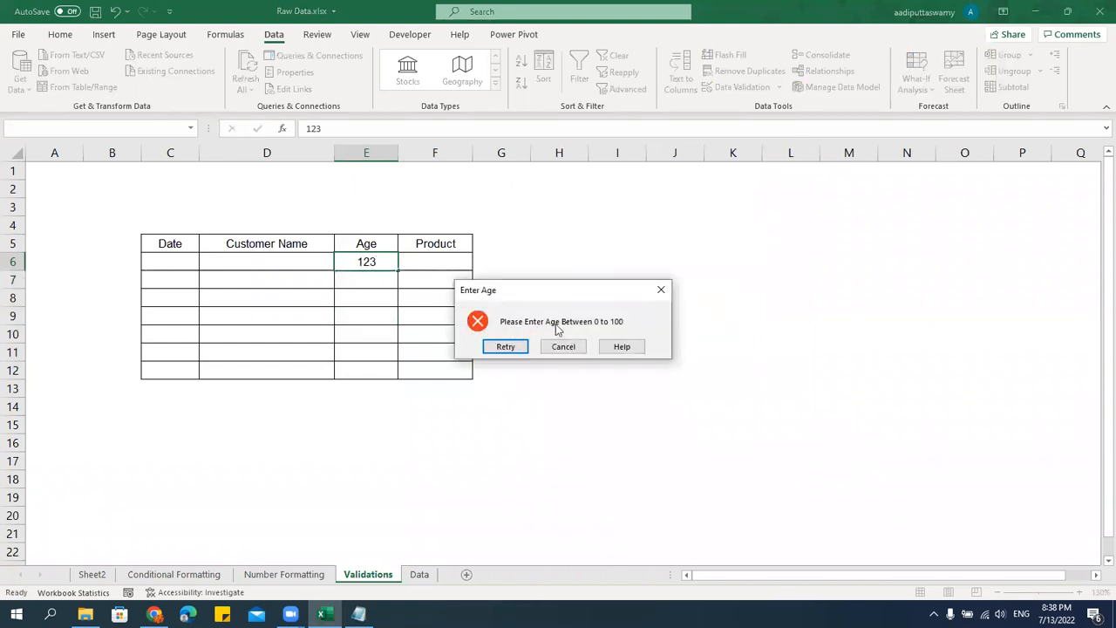
{"action": "left_click", "coordinate": [506, 346]}
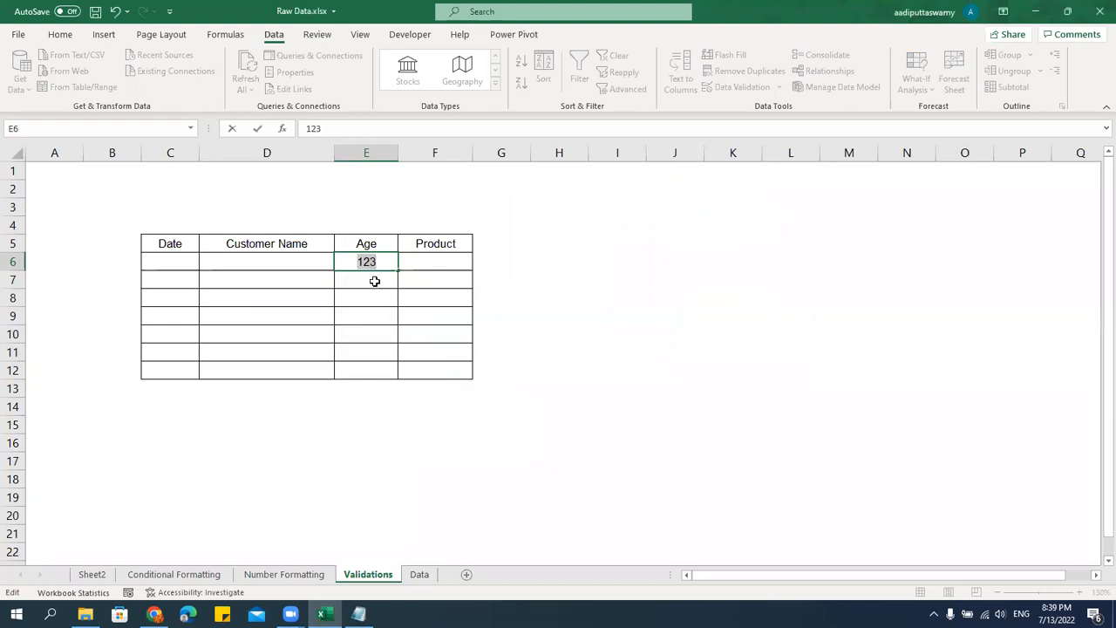
{"action": "type", "text": "12"}
{"action": "key", "text": "Return"}
Try to overwrite the age in E6 with the out-of-range value 567 and cancel the entry.
{"action": "left_click", "coordinate": [386, 264]}
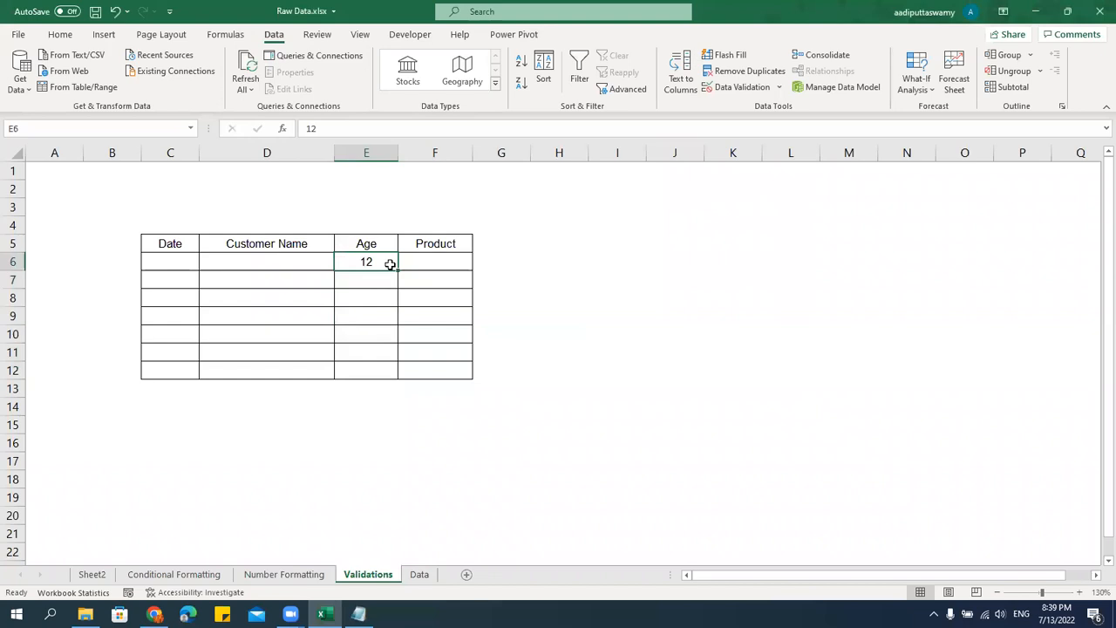
{"action": "type", "text": "567"}
{"action": "key", "text": "Return"}
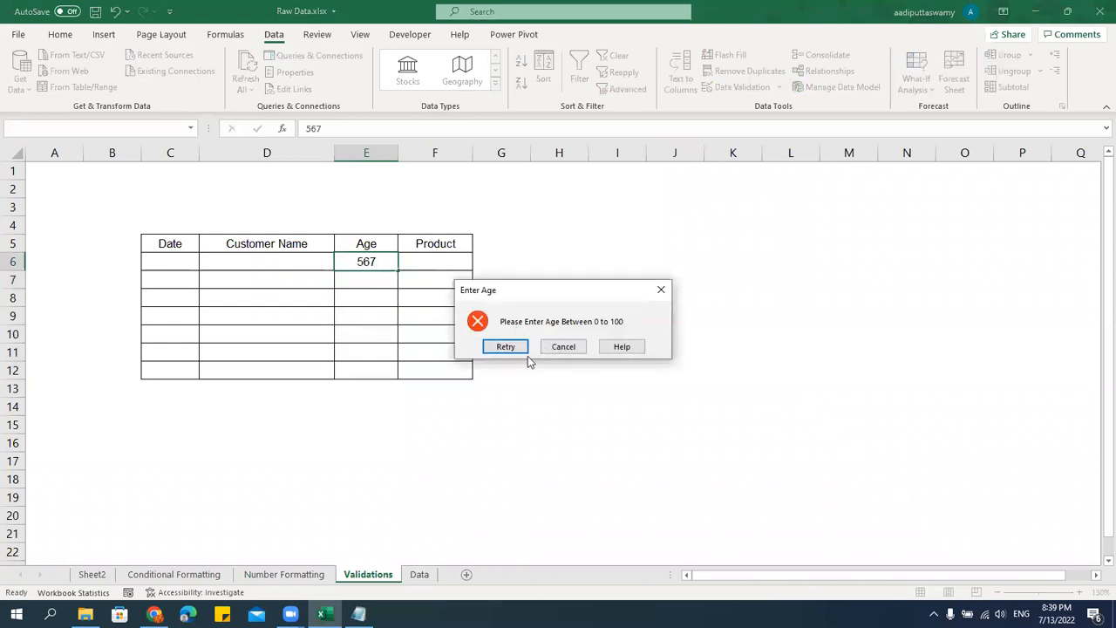
{"action": "left_click", "coordinate": [565, 347]}
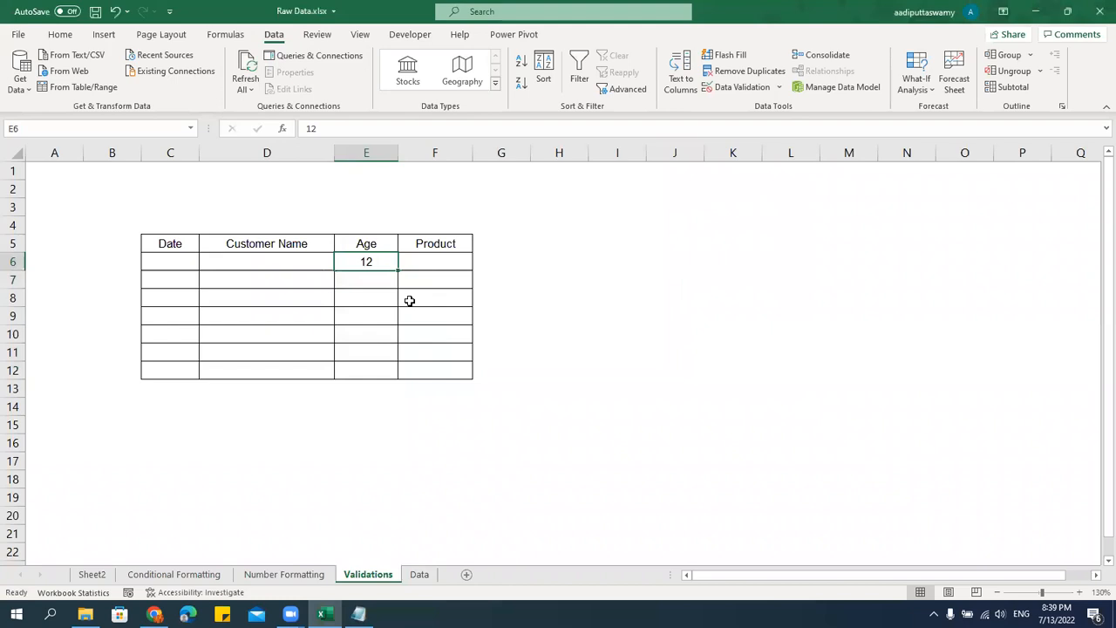
Try to enter the out-of-range age 345 in E7, cancel it and undo the age entry in E6.
{"action": "left_click", "coordinate": [391, 304]}
{"action": "left_click", "coordinate": [382, 263]}
{"action": "left_click", "coordinate": [377, 293]}
{"action": "left_click", "coordinate": [379, 277]}
{"action": "left_click", "coordinate": [385, 263]}
{"action": "left_click", "coordinate": [381, 277]}
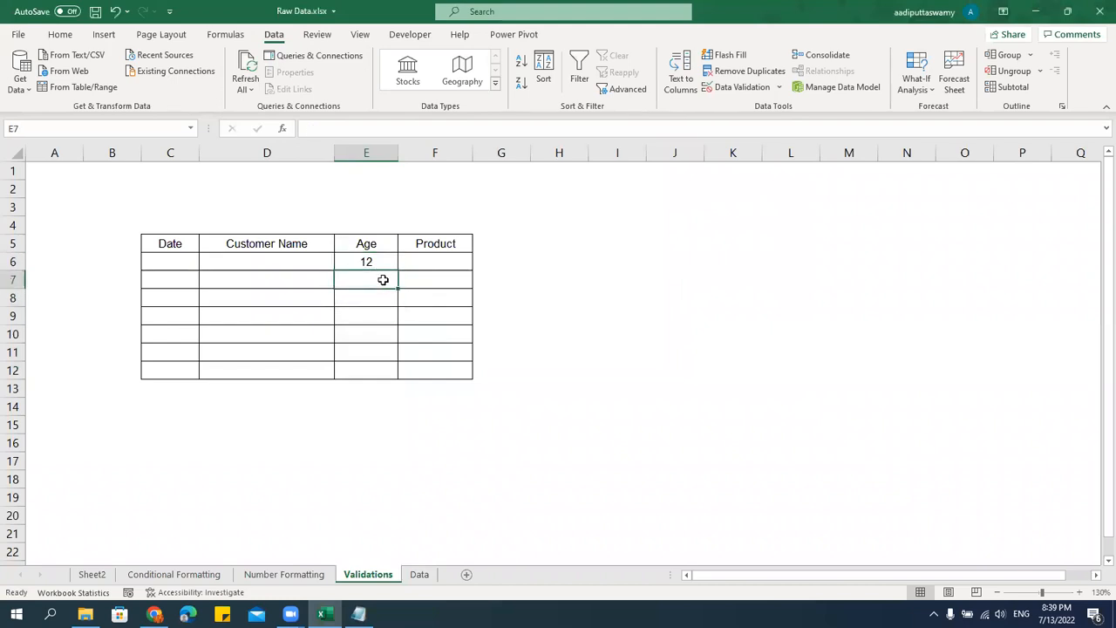
{"action": "type", "text": "345"}
{"action": "key", "text": "Return"}
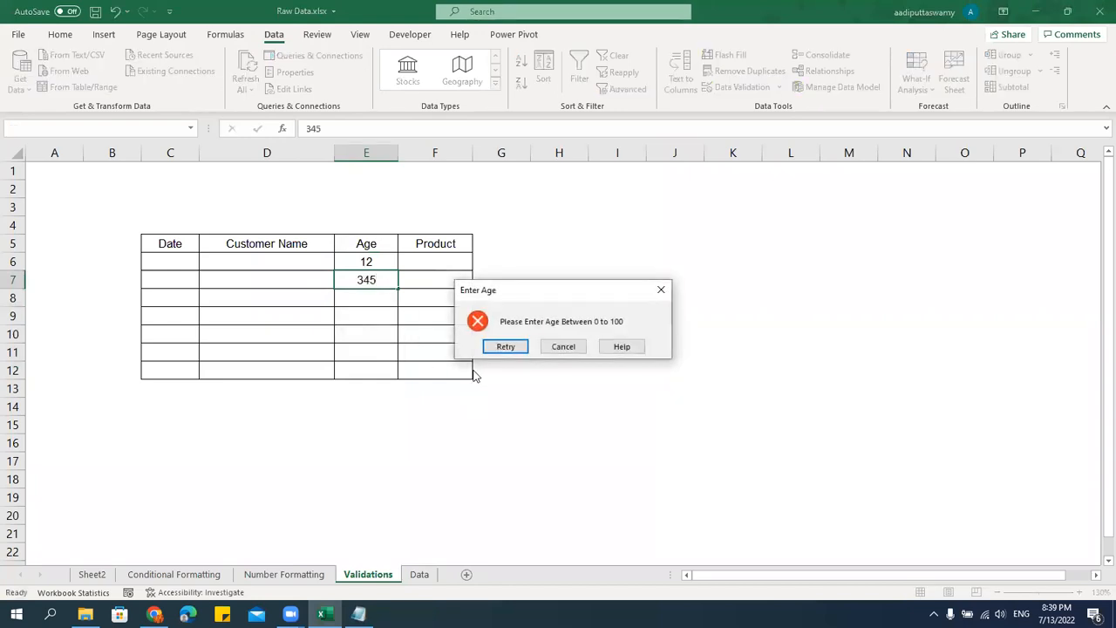
{"action": "key", "text": "Escape"}
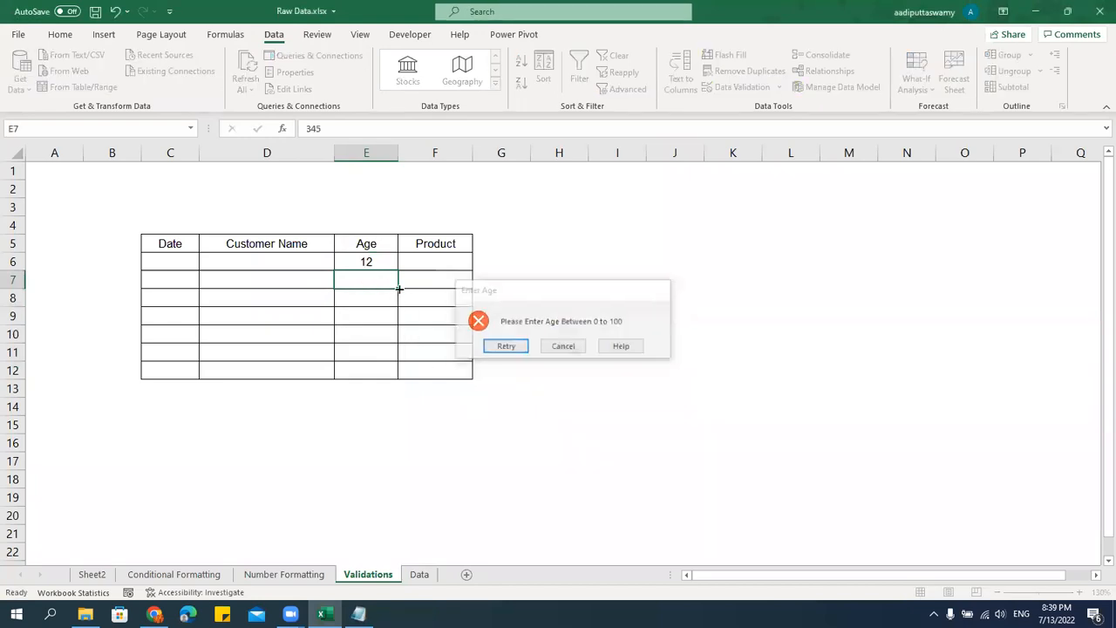
{"action": "key", "text": "ctrl+z"}
Set the input message title of the data validation for the Age cells E6:E12 to "Enter Age", reusing the error alert title.
{"action": "left_click", "coordinate": [392, 312]}
{"action": "left_click_drag", "start_coordinate": [378, 258], "coordinate": [387, 363]}
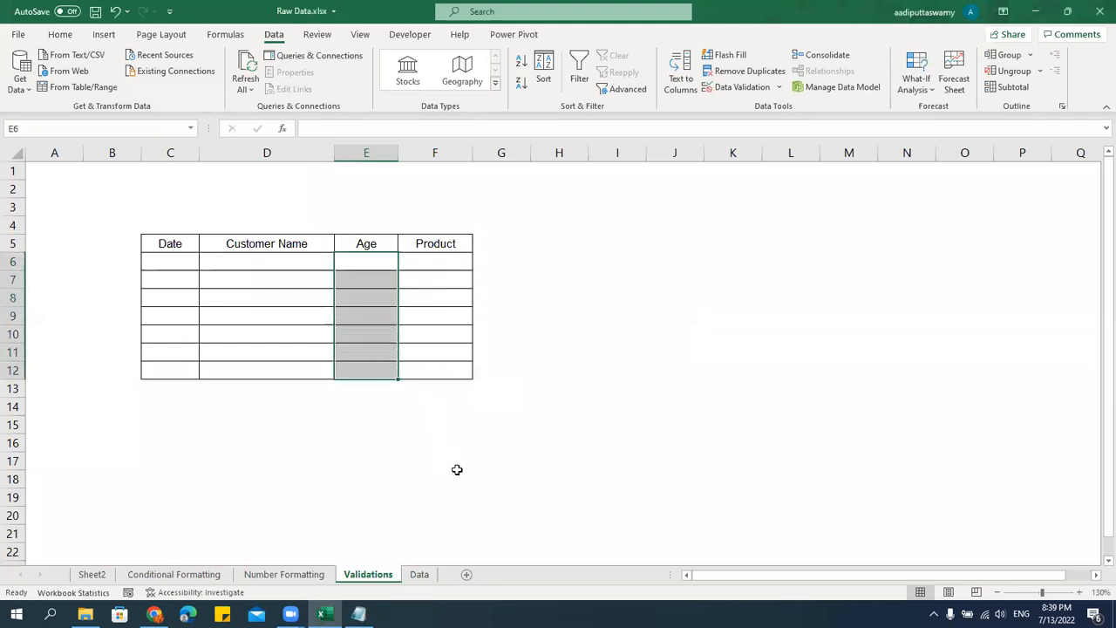
{"action": "left_click", "coordinate": [781, 89]}
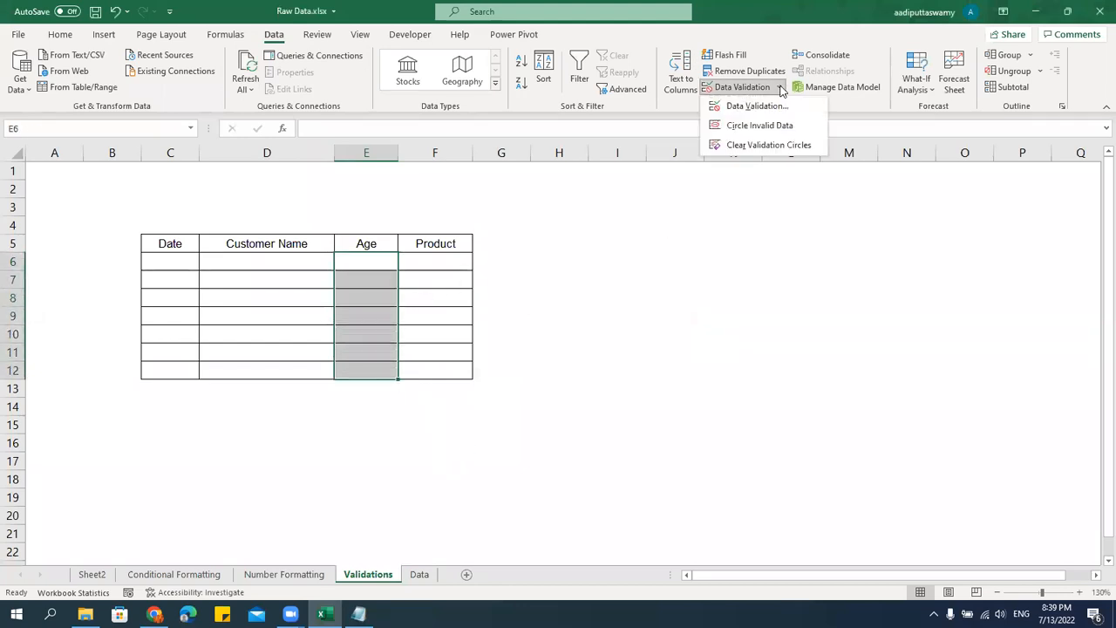
{"action": "left_click", "coordinate": [754, 108]}
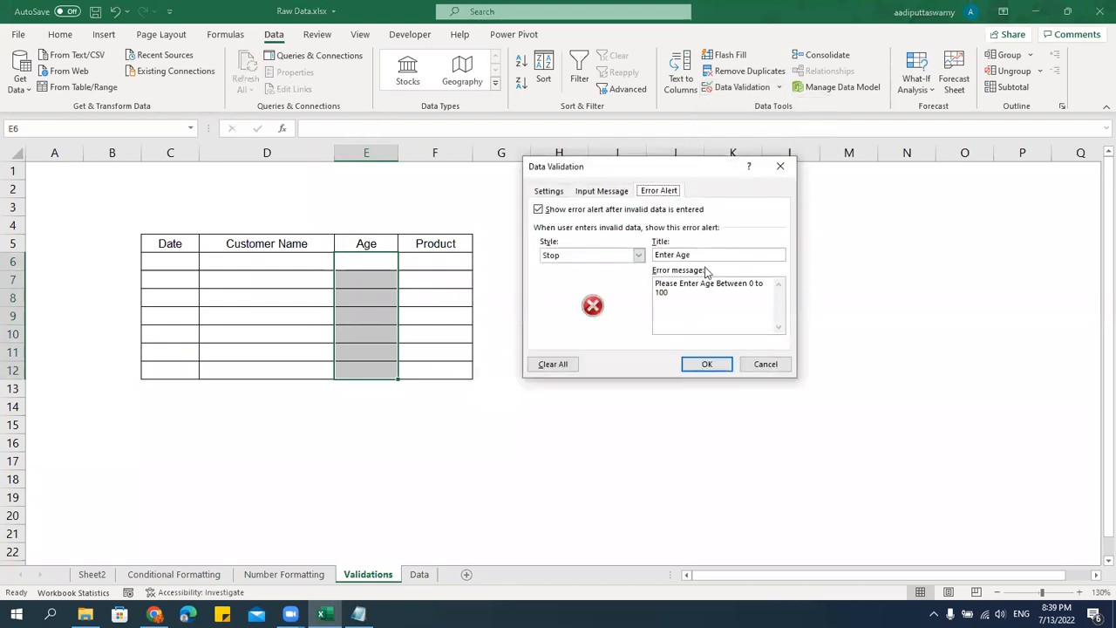
{"action": "left_click", "coordinate": [612, 190]}
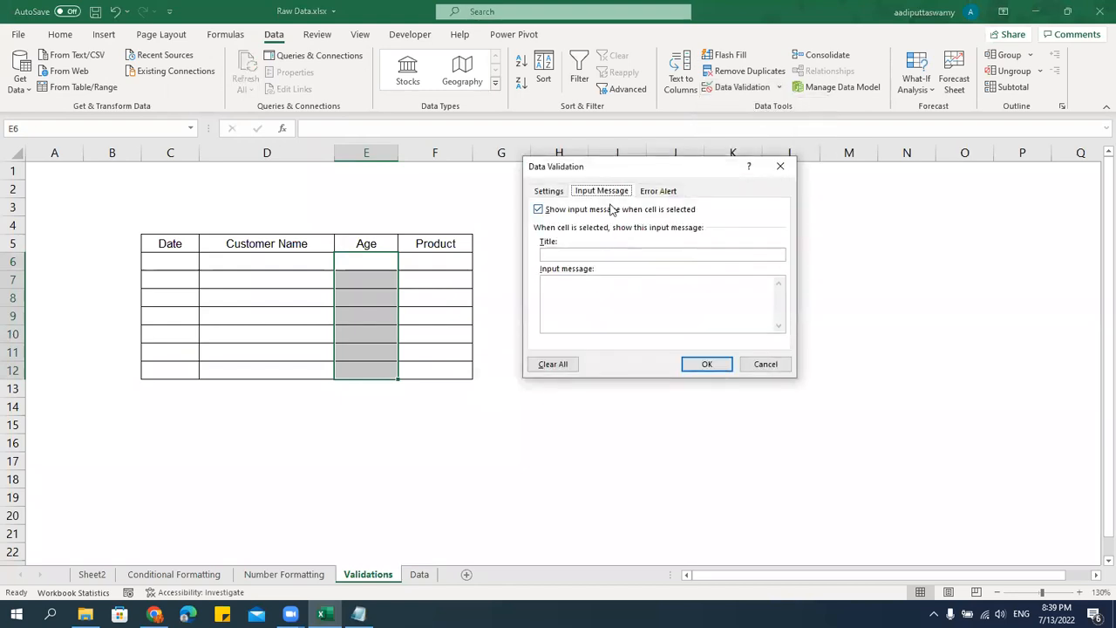
{"action": "left_click", "coordinate": [659, 192]}
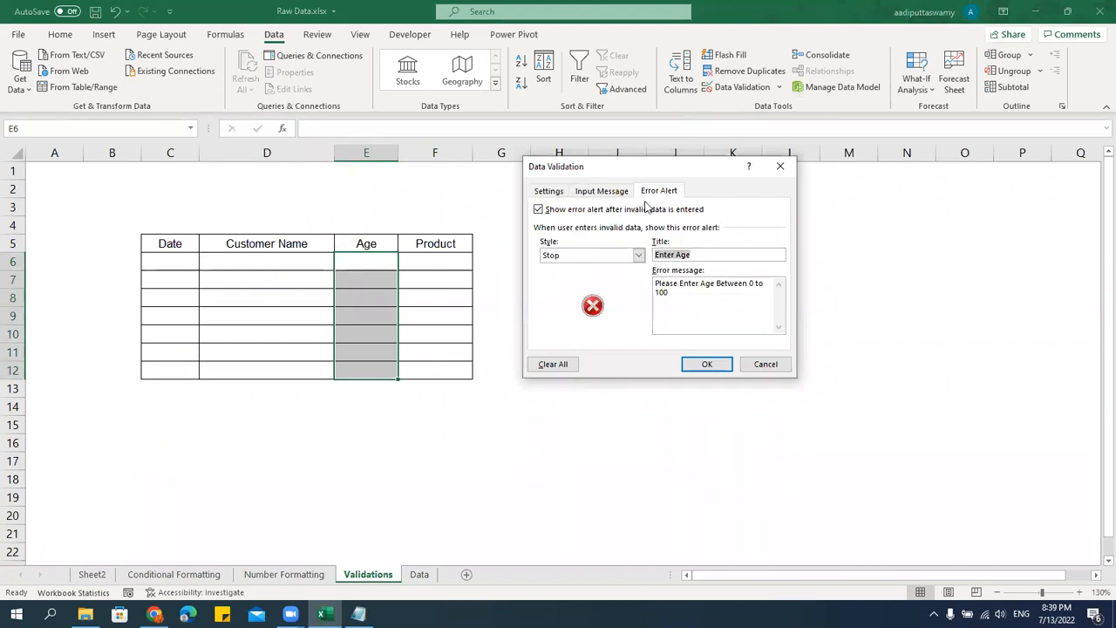
{"action": "left_click", "coordinate": [604, 191]}
{"action": "left_click", "coordinate": [604, 255]}
{"action": "type", "text": "Enter Age"}
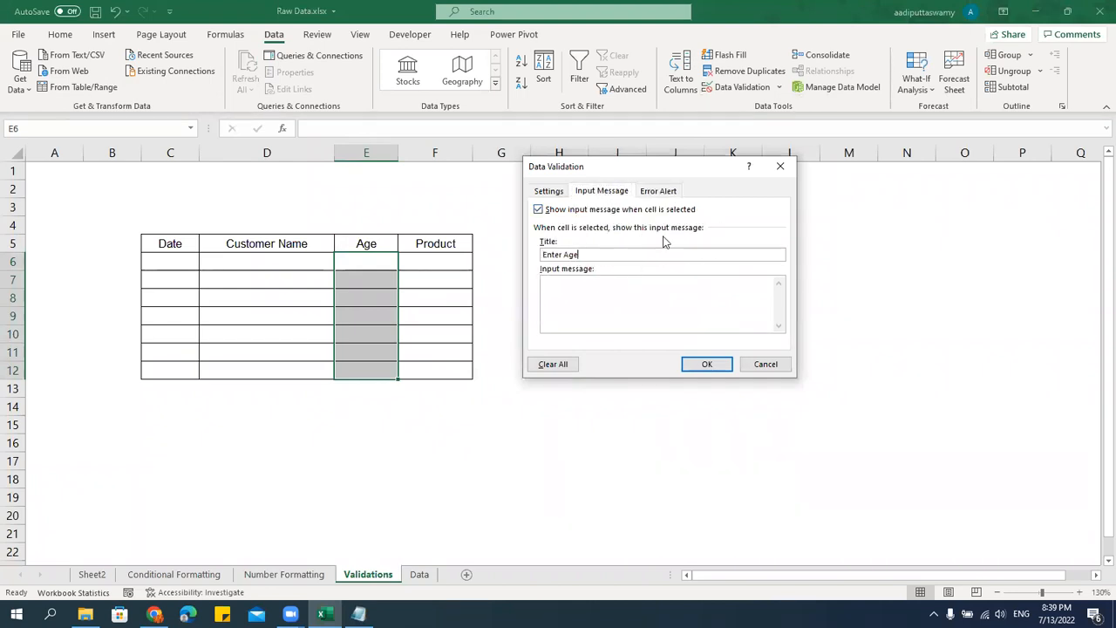
Set the input message to "Please Enter Age Between 0 to 100", copied from the error message, and apply the validation.
{"action": "left_click", "coordinate": [659, 191]}
{"action": "left_click", "coordinate": [686, 305]}
{"action": "key", "text": "ctrl+a"}
{"action": "key", "text": "ctrl+c"}
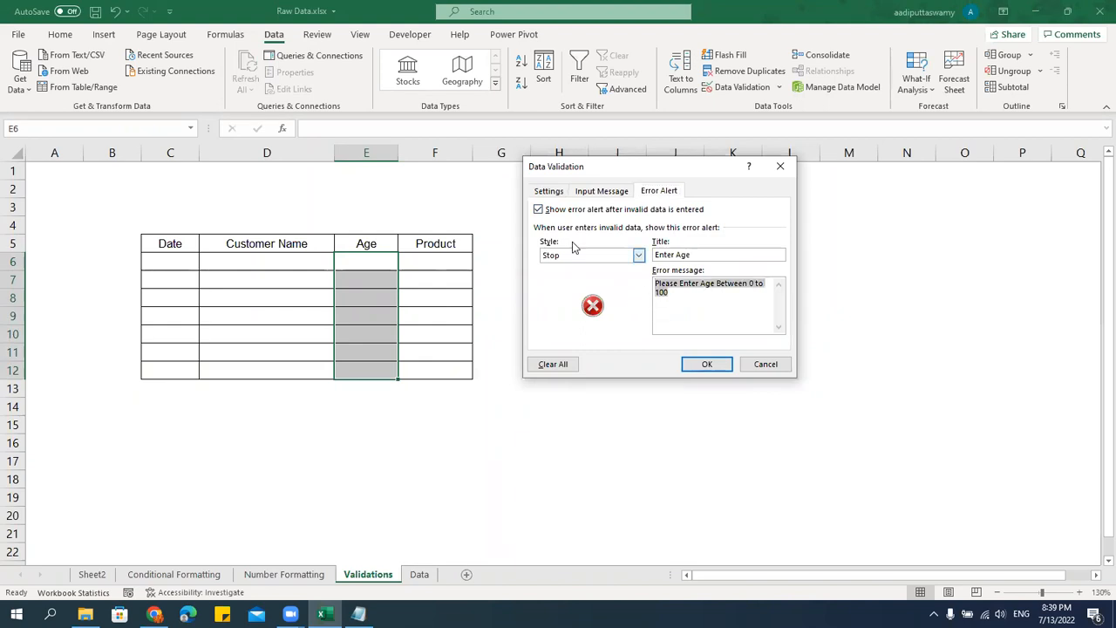
{"action": "left_click", "coordinate": [601, 193]}
{"action": "left_click", "coordinate": [623, 304]}
{"action": "key", "text": "ctrl+v"}
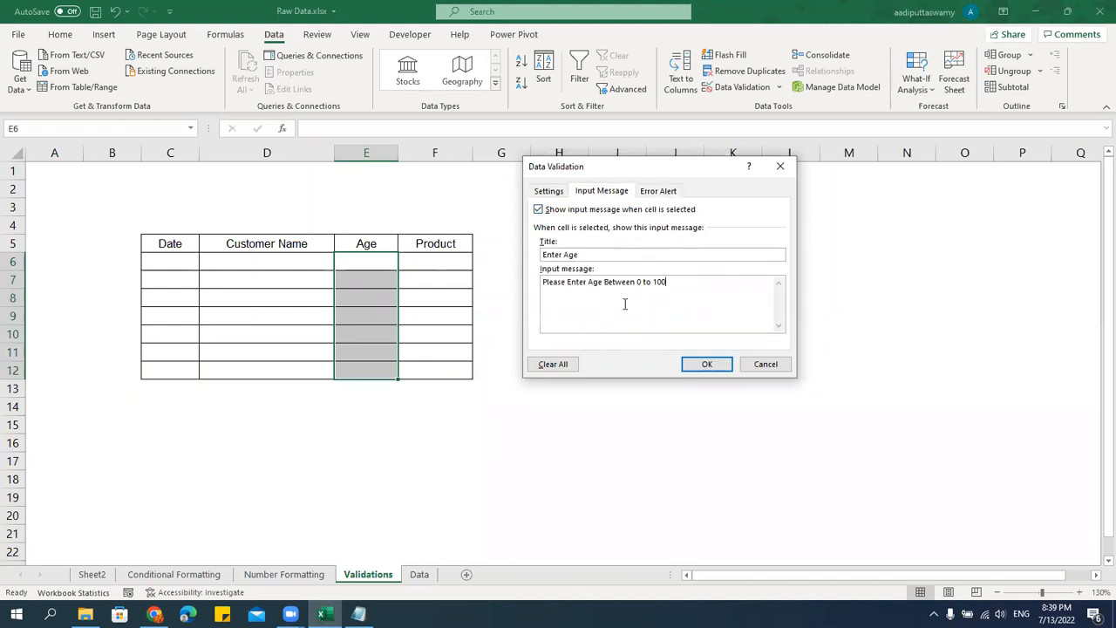
{"action": "left_click", "coordinate": [711, 367]}
Check the input message on the individual Age cells by moving the selection up and down the column from E6.
{"action": "left_click", "coordinate": [859, 384]}
{"action": "left_click", "coordinate": [368, 266]}
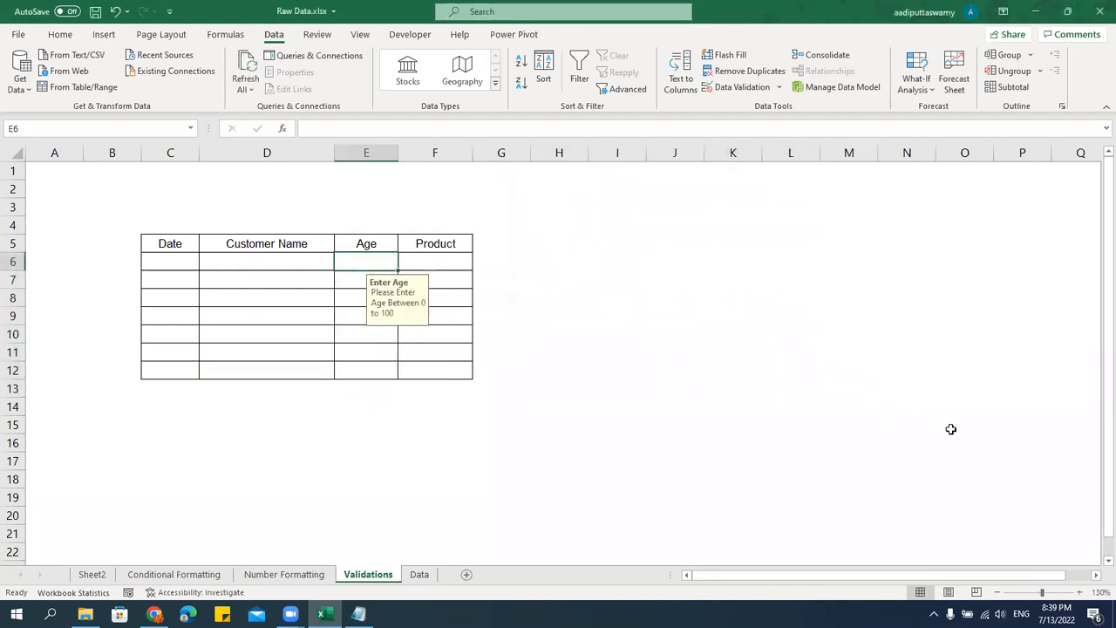
{"action": "key", "text": "Down"}
{"action": "key", "text": "Down"}
{"action": "key", "text": "Down"}
{"action": "key", "text": "Down"}
{"action": "key", "text": "Down"}
{"action": "key", "text": "Down"}
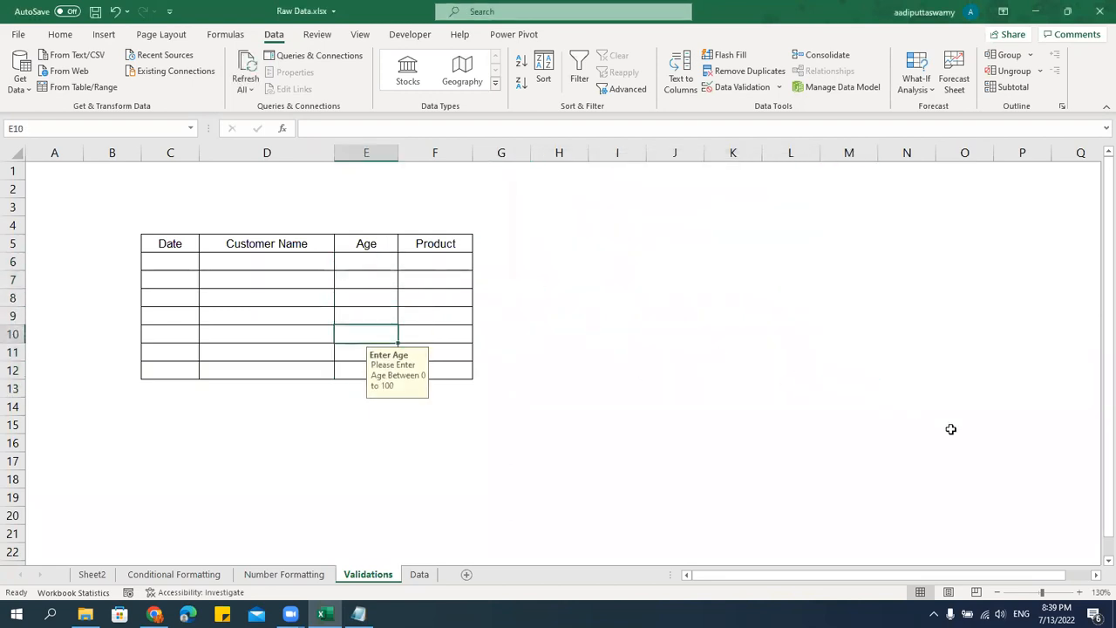
{"action": "key", "text": "Up"}
{"action": "key", "text": "Up"}
{"action": "key", "text": "Up"}
{"action": "key", "text": "Up"}
{"action": "key", "text": "Up"}
{"action": "key", "text": "Up"}
{"action": "key", "text": "Down"}
{"action": "key", "text": "Down"}
{"action": "key", "text": "Down"}
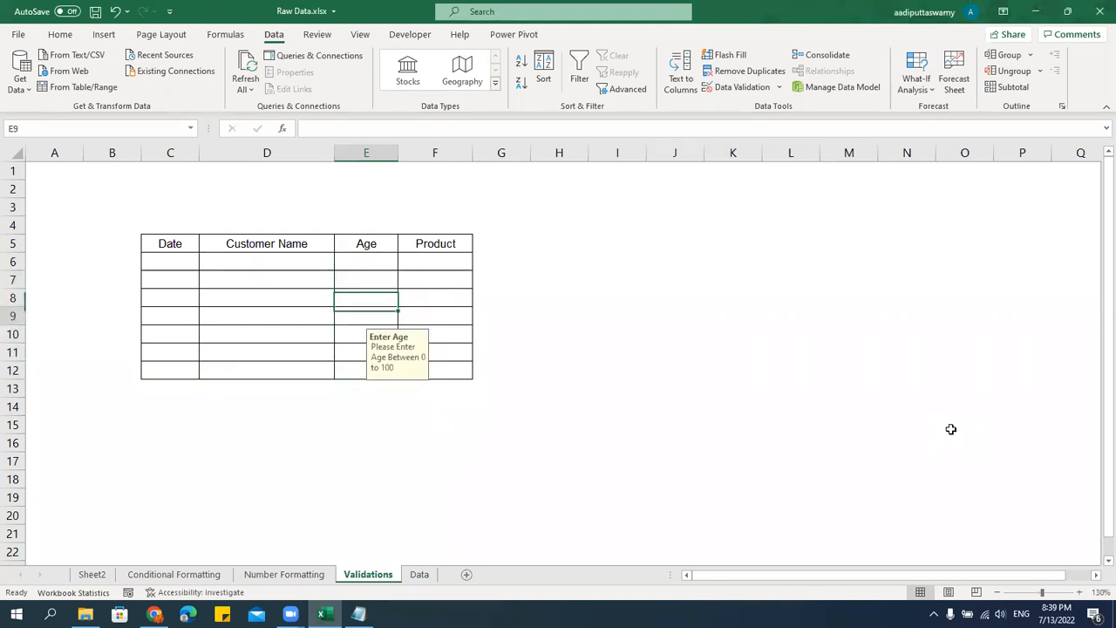
{"action": "key", "text": "Down"}
{"action": "key", "text": "Down"}
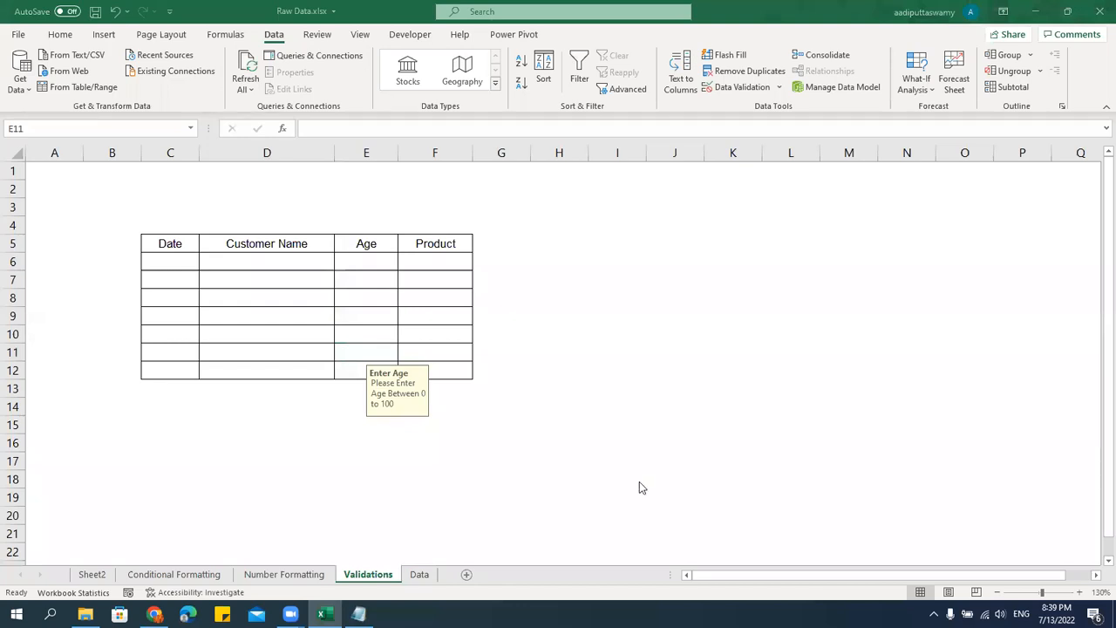
{"action": "left_click", "coordinate": [1075, 89]}
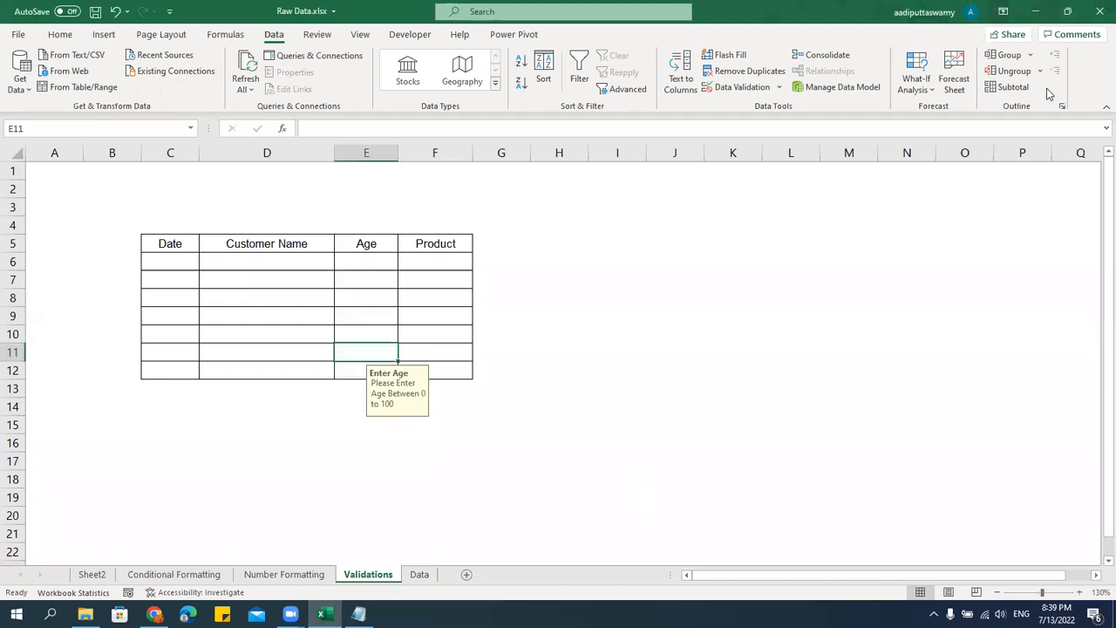
{"action": "left_click", "coordinate": [377, 263]}
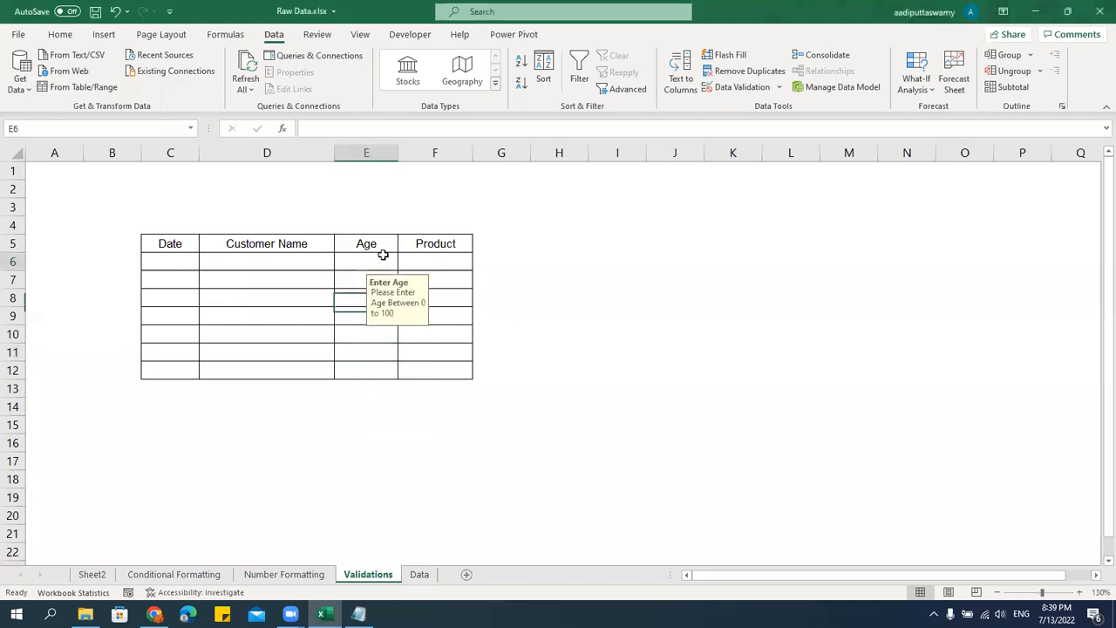
{"action": "key", "text": "Down"}
{"action": "key", "text": "Down"}
{"action": "key", "text": "Down"}
{"action": "key", "text": "Down"}
{"action": "key", "text": "Down"}
{"action": "key", "text": "Down"}
{"action": "key", "text": "Up"}
{"action": "key", "text": "Up"}
{"action": "key", "text": "Up"}
{"action": "key", "text": "Up"}
{"action": "key", "text": "Up"}
{"action": "key", "text": "Up"}
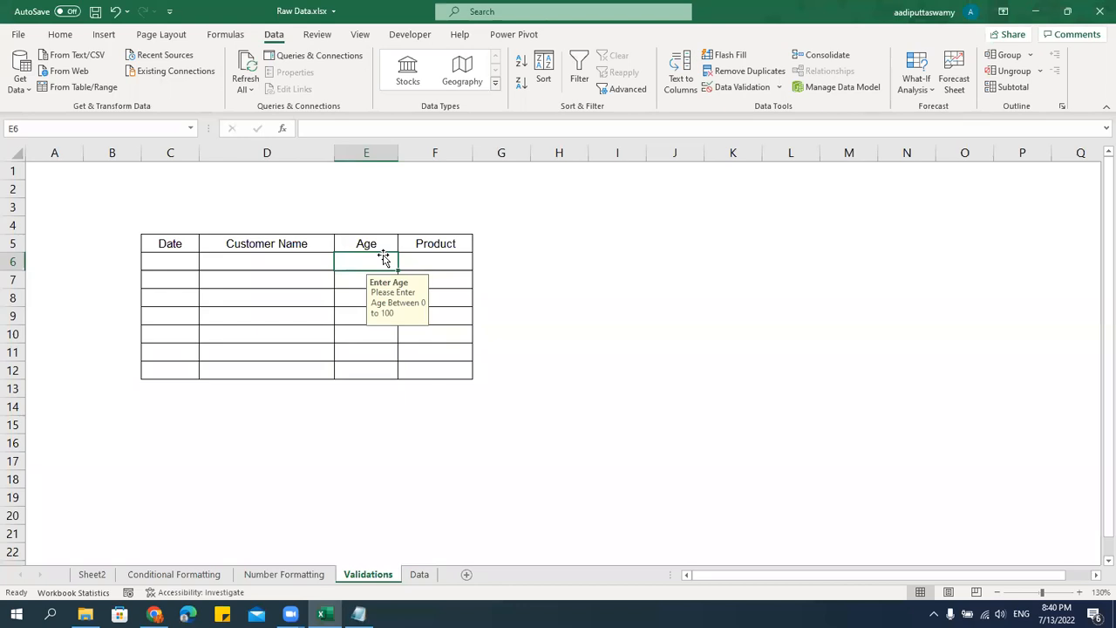
Select the Date cells C6:C12.
{"action": "left_click_drag", "start_coordinate": [169, 269], "coordinate": [181, 363]}
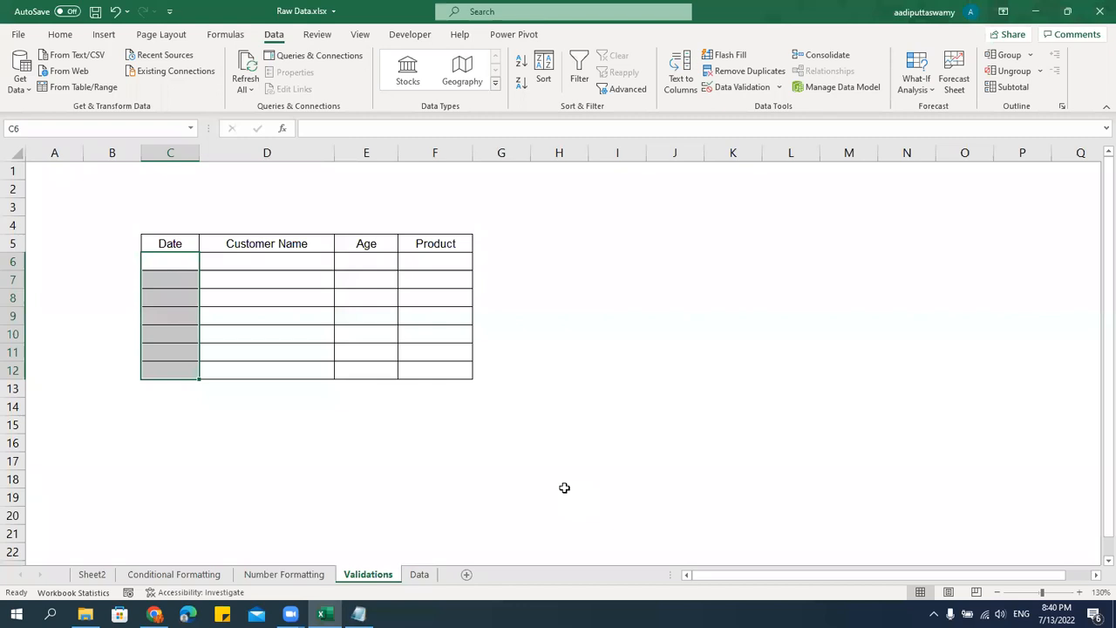
Apply data validation to the Date cells C6:C12 that allows only dates greater than or equal to a start date entered as a formula.
{"action": "left_click", "coordinate": [780, 87]}
{"action": "left_click", "coordinate": [773, 106]}
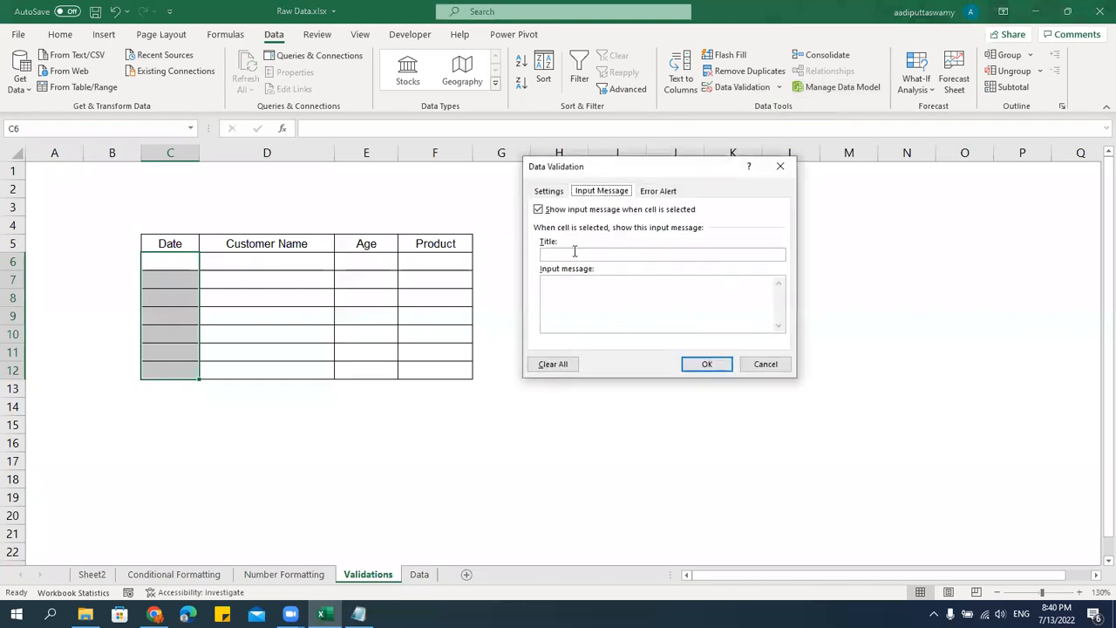
{"action": "left_click", "coordinate": [551, 194]}
{"action": "left_click", "coordinate": [641, 237]}
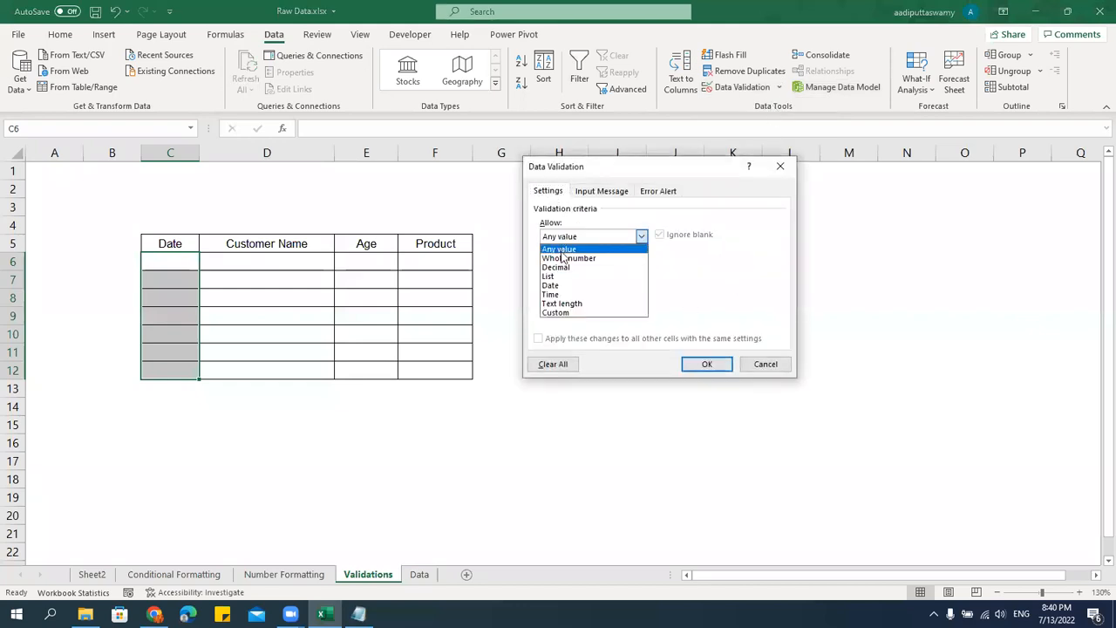
{"action": "left_click", "coordinate": [558, 285]}
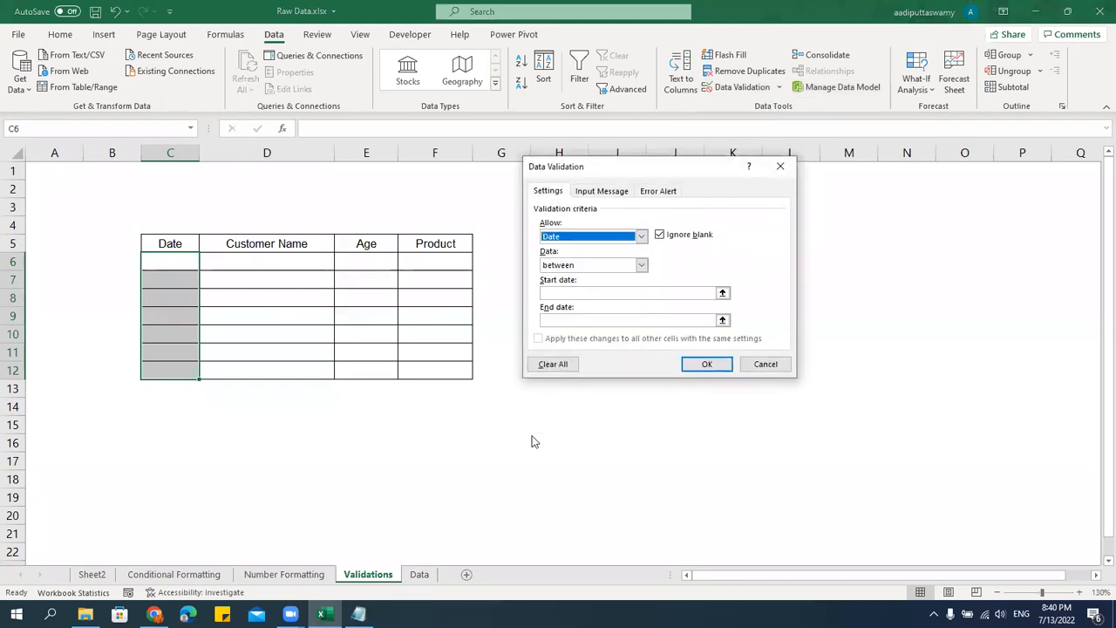
{"action": "left_click", "coordinate": [599, 266]}
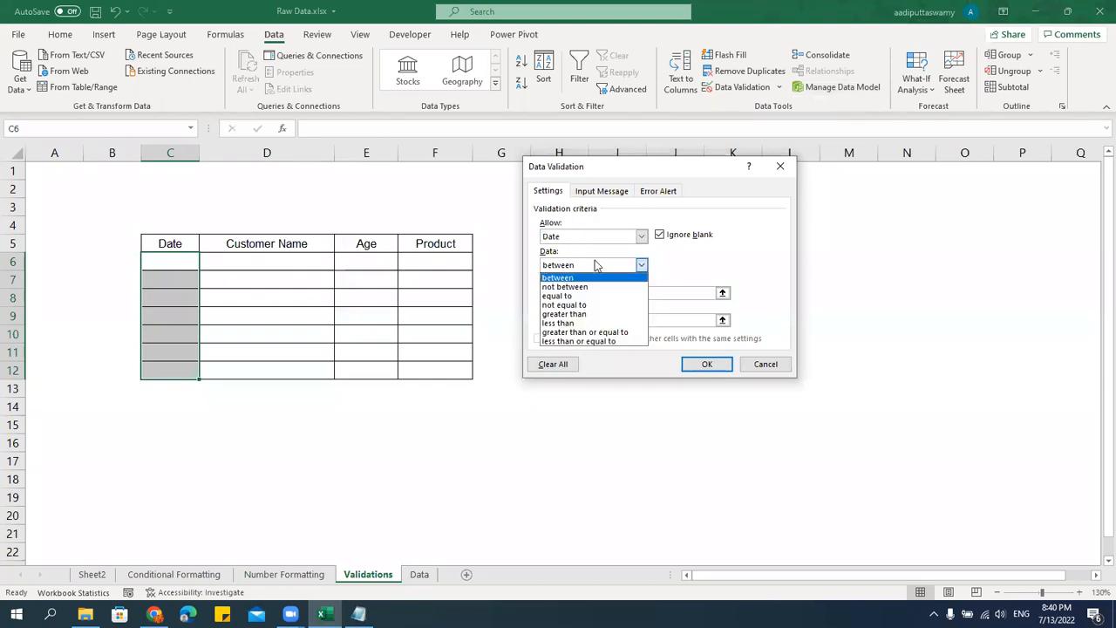
{"action": "left_click", "coordinate": [597, 329]}
{"action": "key", "text": "Tab"}
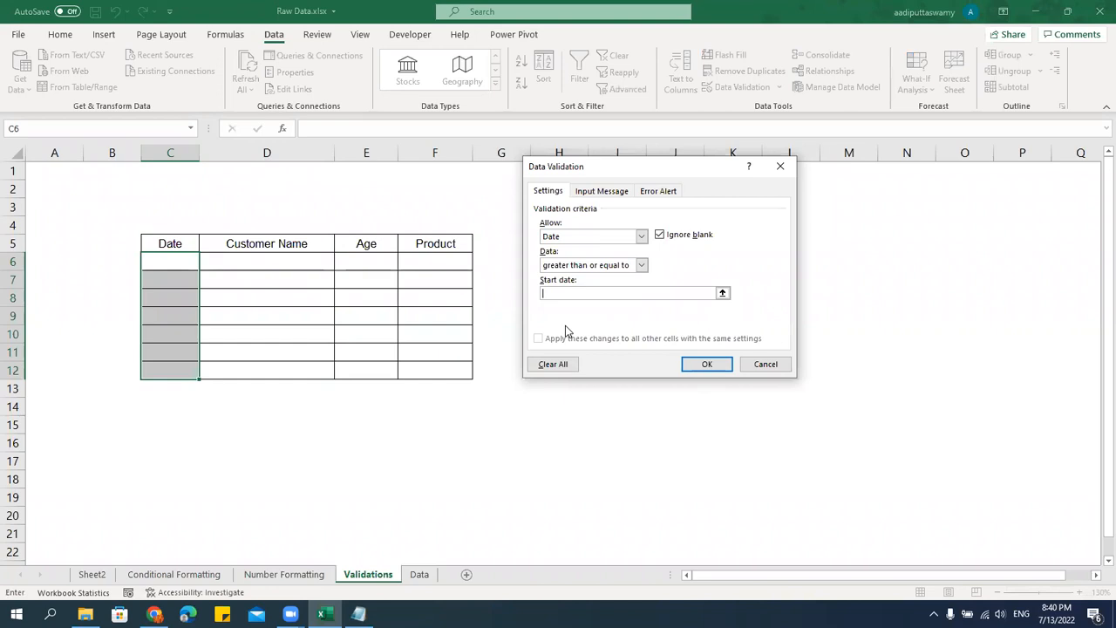
{"action": "type", "text": "=today("}
{"action": "left_click_drag", "start_coordinate": [599, 295], "coordinate": [497, 275]}
{"action": "left_click", "coordinate": [702, 365]}
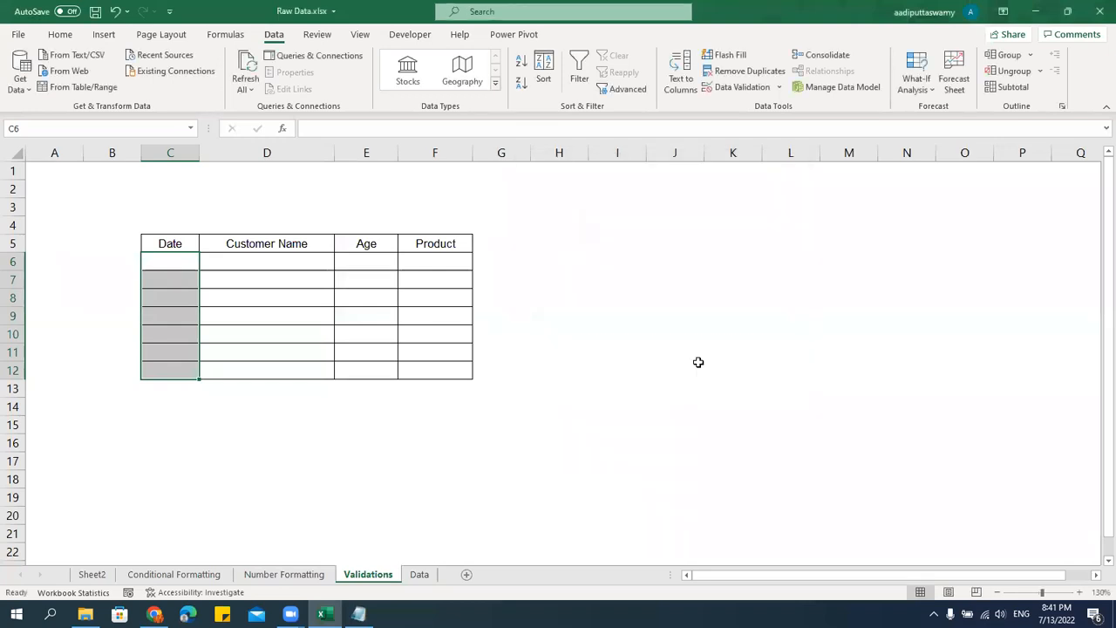
Try entering 1-jan-2022 and 1-july-2022 in Date cell C6 to test the validation, cancelling each entry.
{"action": "left_click", "coordinate": [393, 264]}
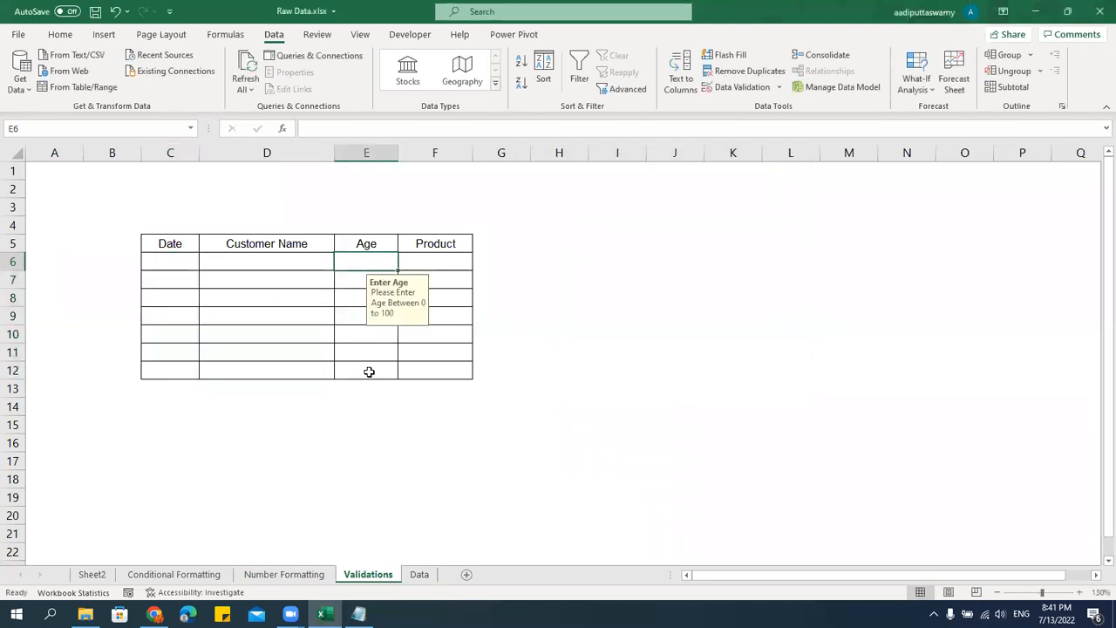
{"action": "left_click", "coordinate": [180, 264]}
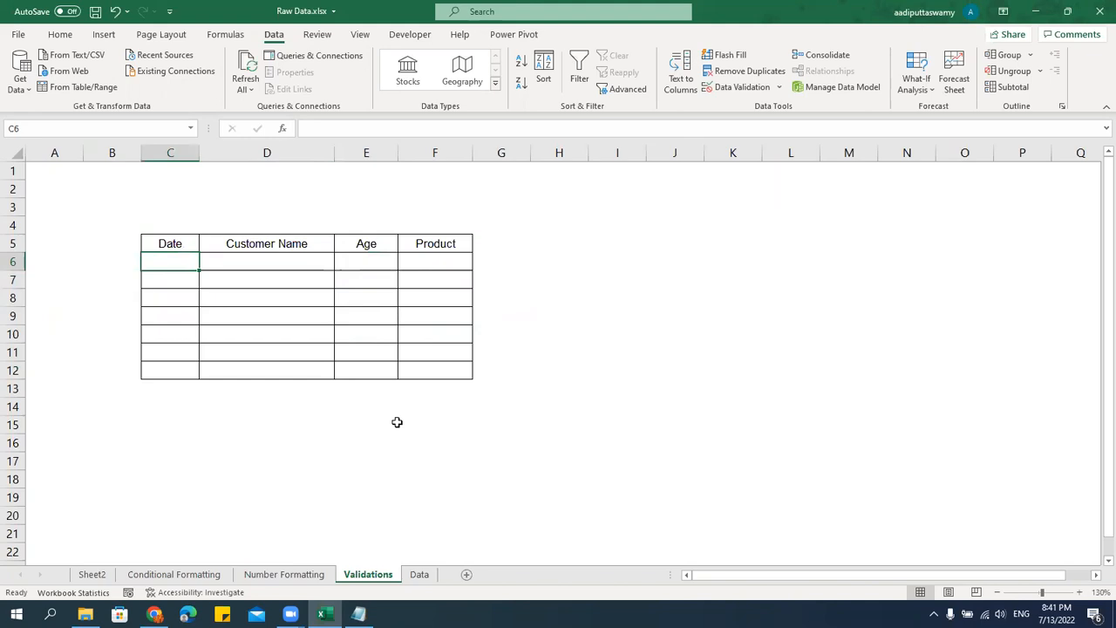
{"action": "type", "text": "1-jan-2022"}
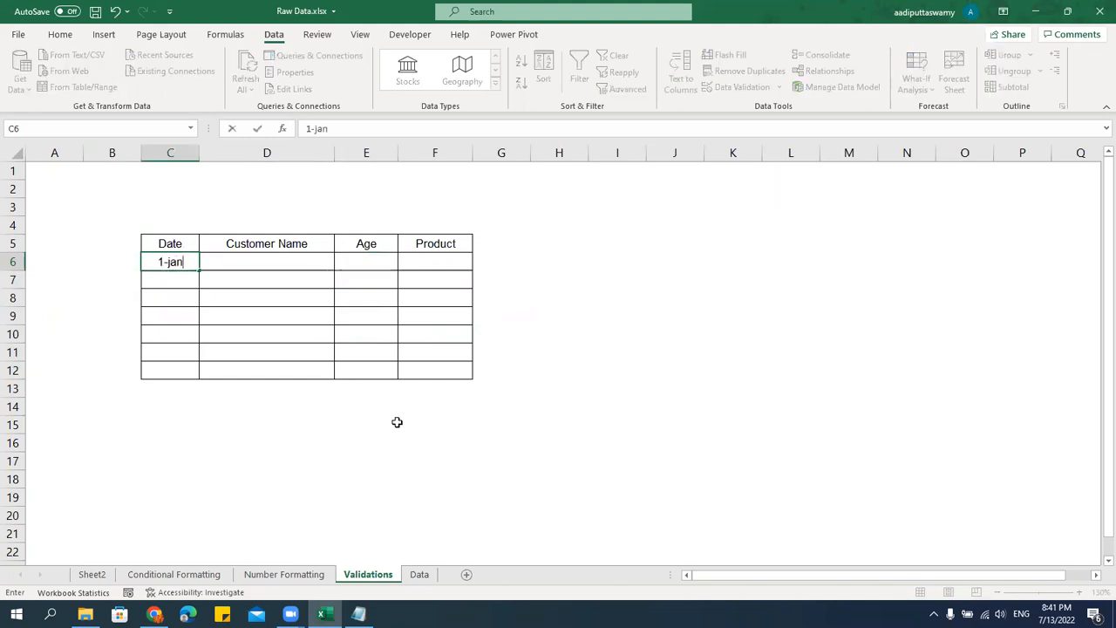
{"action": "key", "text": "Return"}
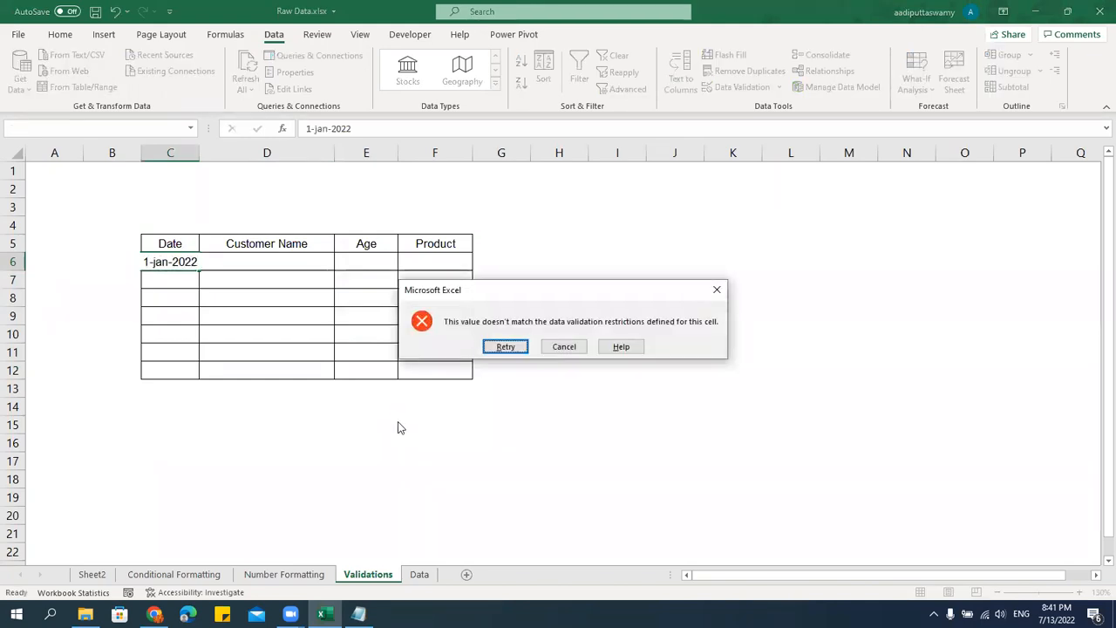
{"action": "key", "text": "Escape"}
{"action": "type", "text": "1-july-2022"}
{"action": "key", "text": "Return"}
{"action": "key", "text": "Escape"}
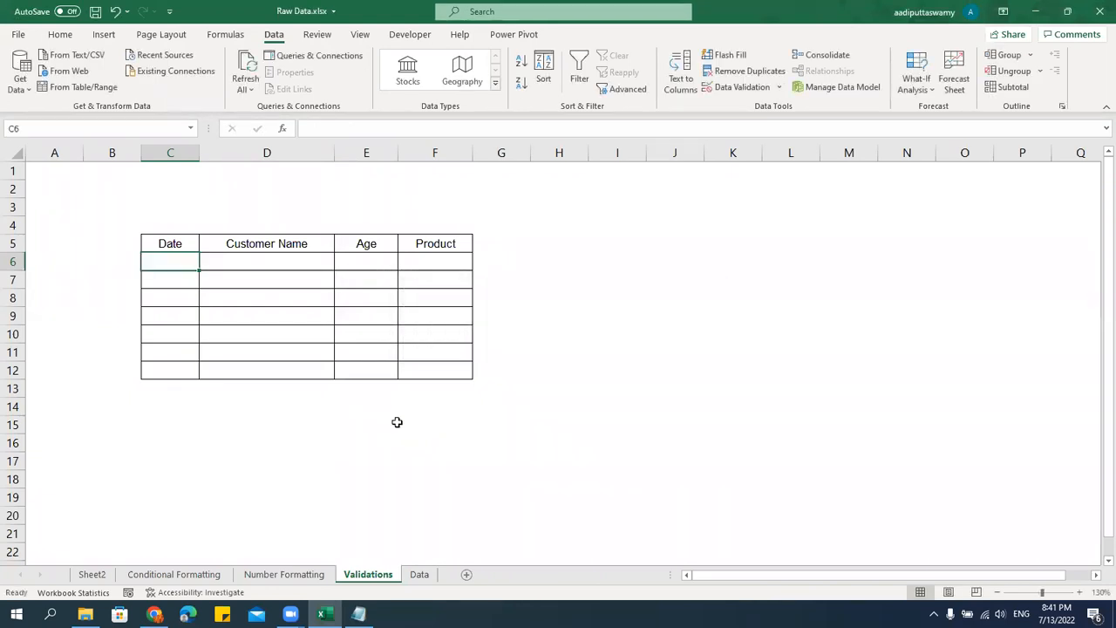
Enter the date 13-july-2022 in C6.
{"action": "type", "text": "1"}
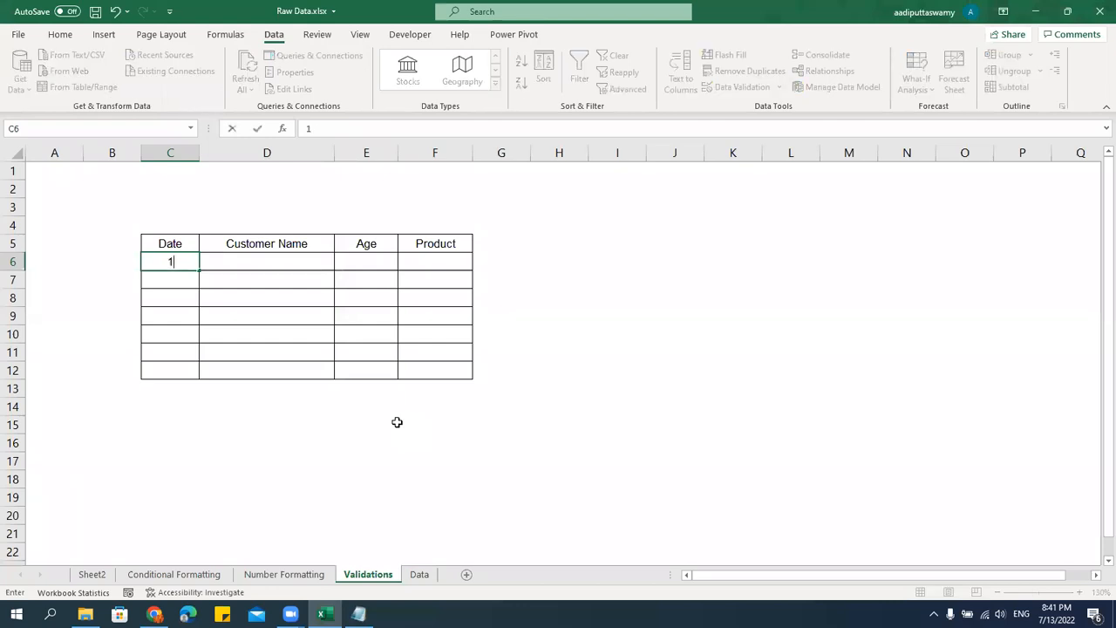
{"action": "type", "text": "3-july-2022"}
{"action": "key", "text": "Return"}
Try entering 12-july-2022 in Date cell C7 and cancel the entry.
{"action": "type", "text": "12-july-2022"}
{"action": "key", "text": "Return"}
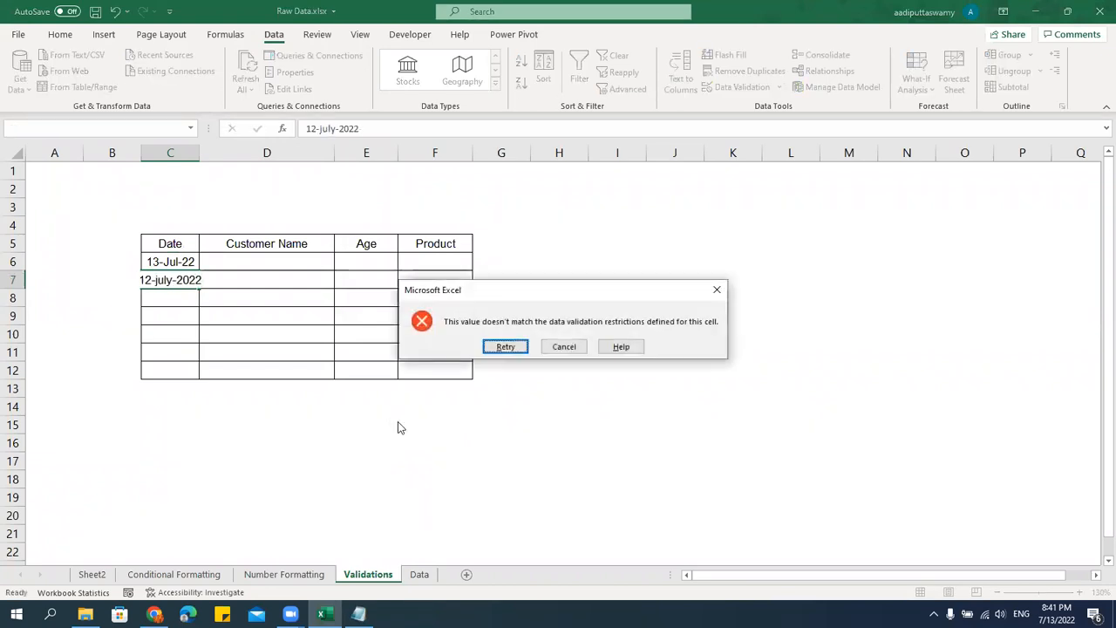
{"action": "key", "text": "Escape"}
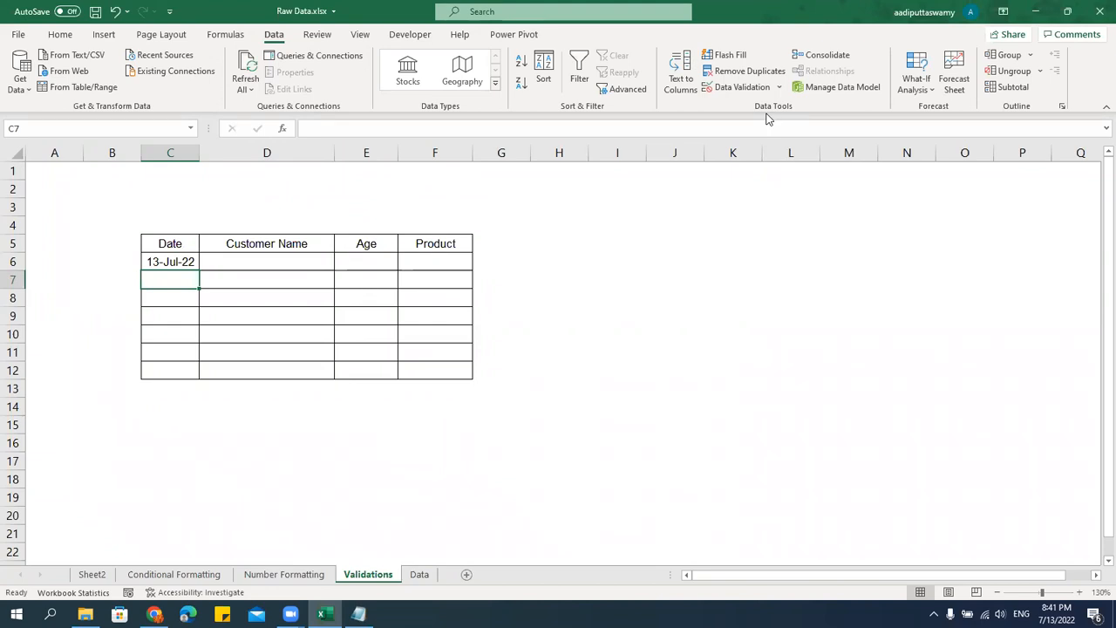
{"action": "left_click", "coordinate": [649, 298]}
{"action": "left_click_drag", "start_coordinate": [444, 269], "coordinate": [452, 372]}
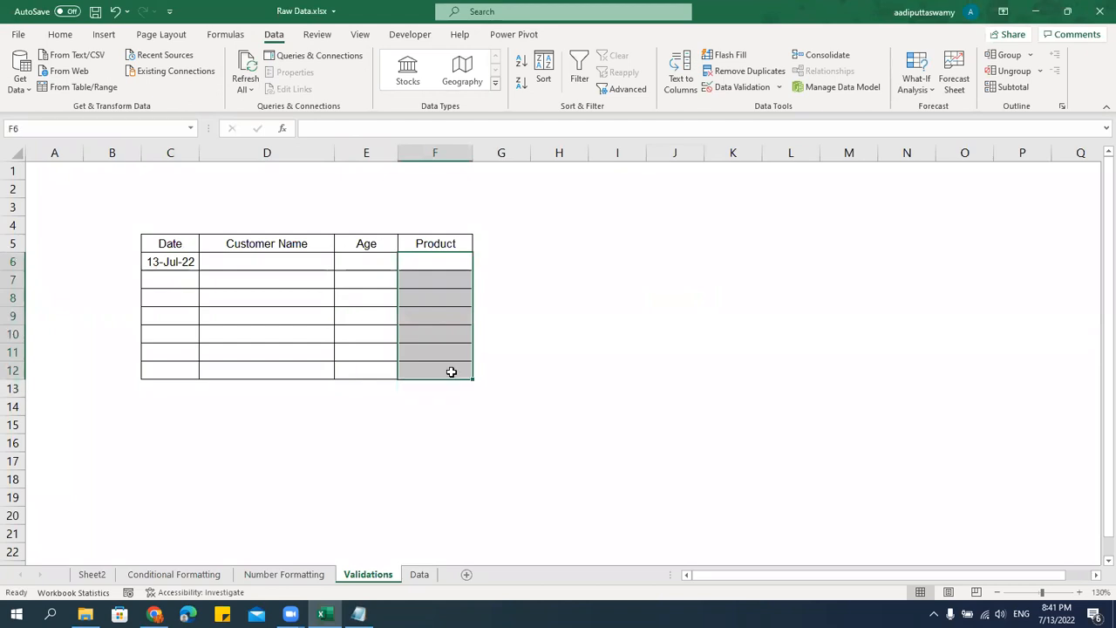
{"action": "left_click", "coordinate": [442, 262]}
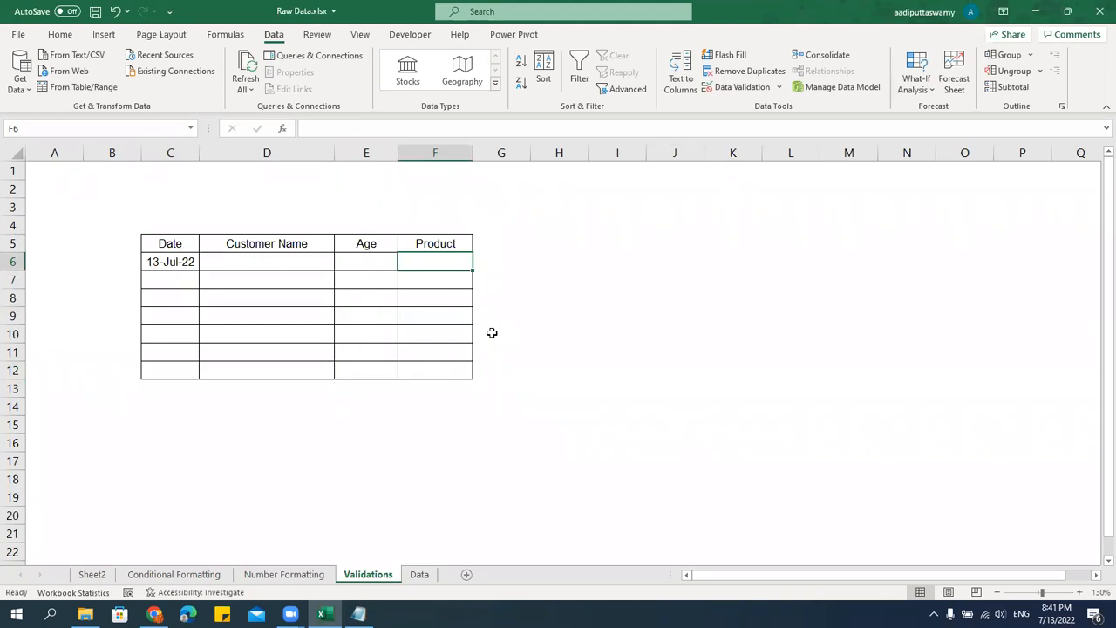
{"action": "left_click_drag", "start_coordinate": [455, 263], "coordinate": [447, 373]}
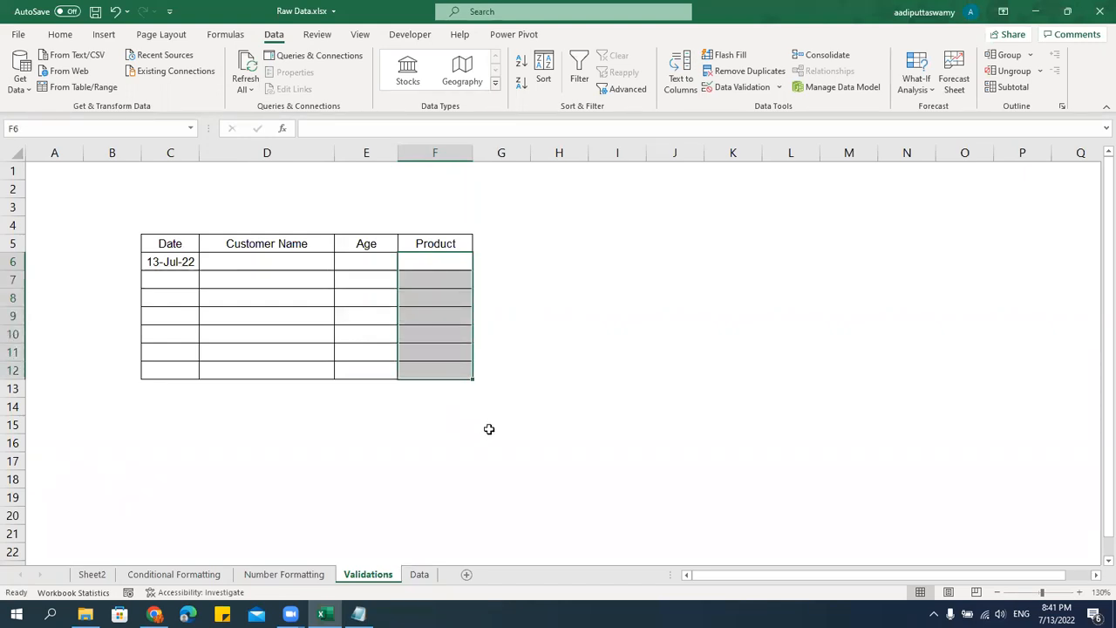
{"action": "left_click", "coordinate": [282, 572]}
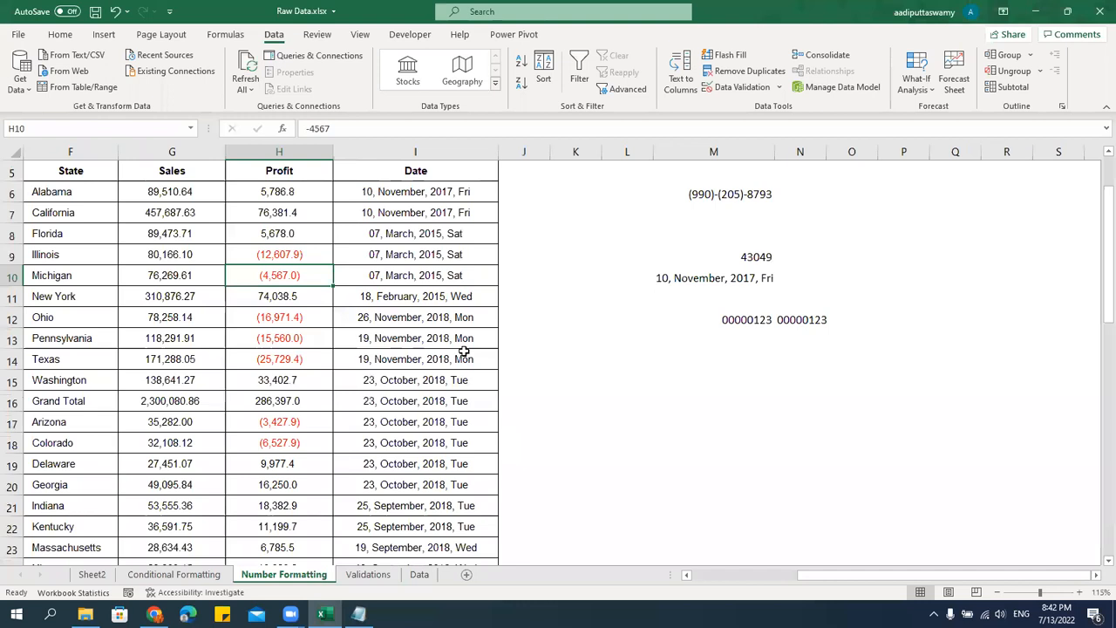
{"action": "left_click", "coordinate": [77, 245]}
{"action": "key", "text": "Home"}
{"action": "key", "text": "ctrl+Home"}
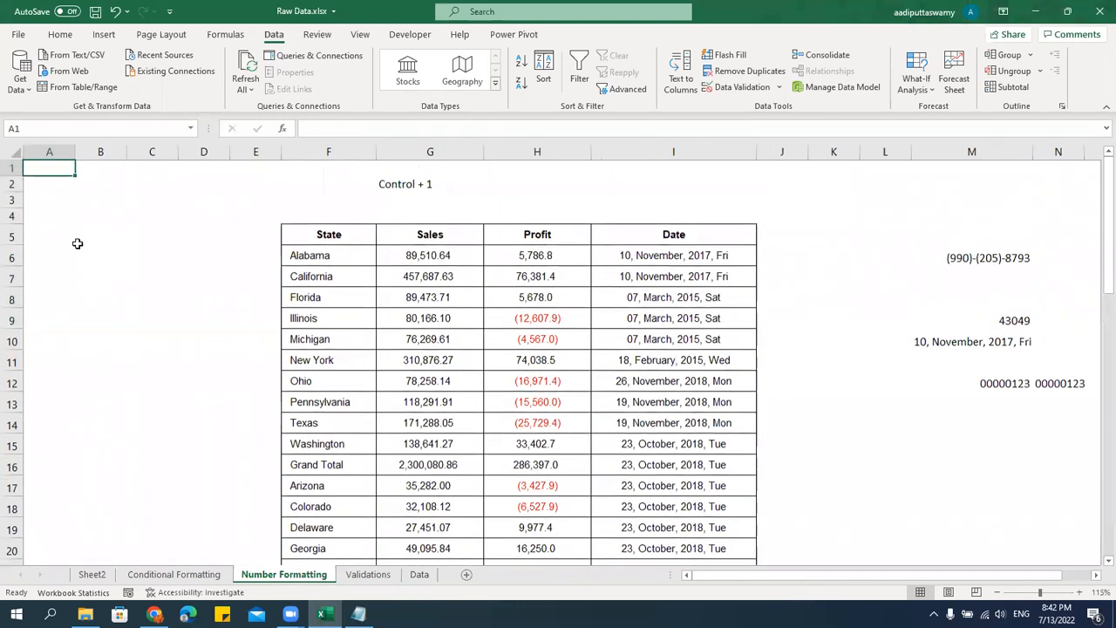
{"action": "key", "text": "Right"}
Copy the sub-category names from Accessories to Tables, F7:F23, on the Conditional Formatting sheet.
{"action": "left_click", "coordinate": [173, 574]}
{"action": "left_click", "coordinate": [307, 273]}
{"action": "key", "text": "Home"}
{"action": "key", "text": "ctrl+Home"}
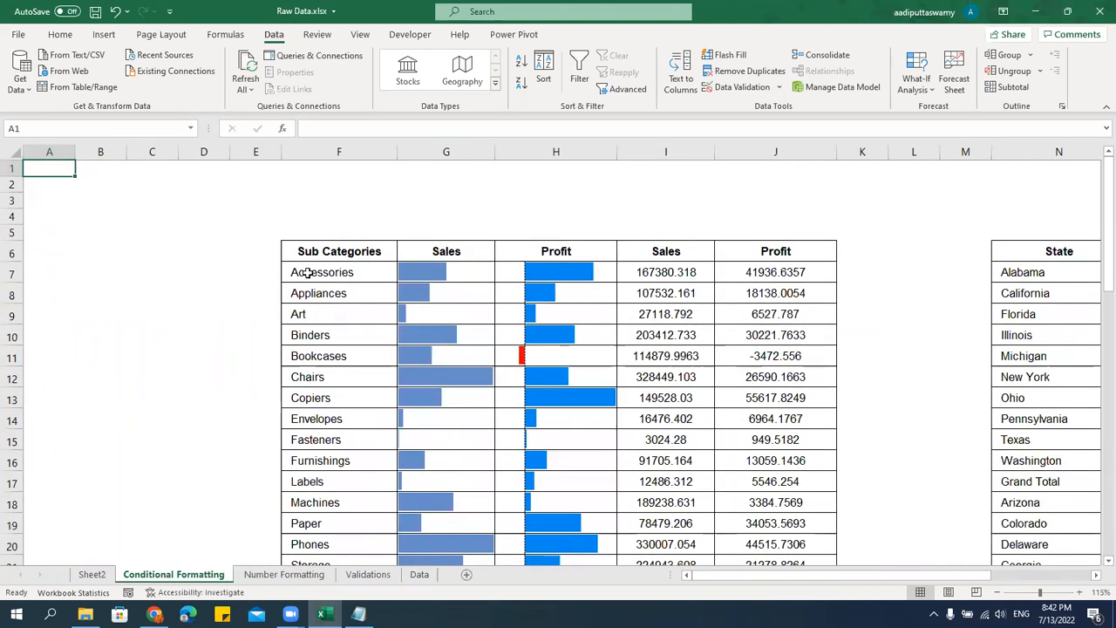
{"action": "left_click", "coordinate": [307, 273]}
{"action": "key", "text": "ctrl+shift+Down"}
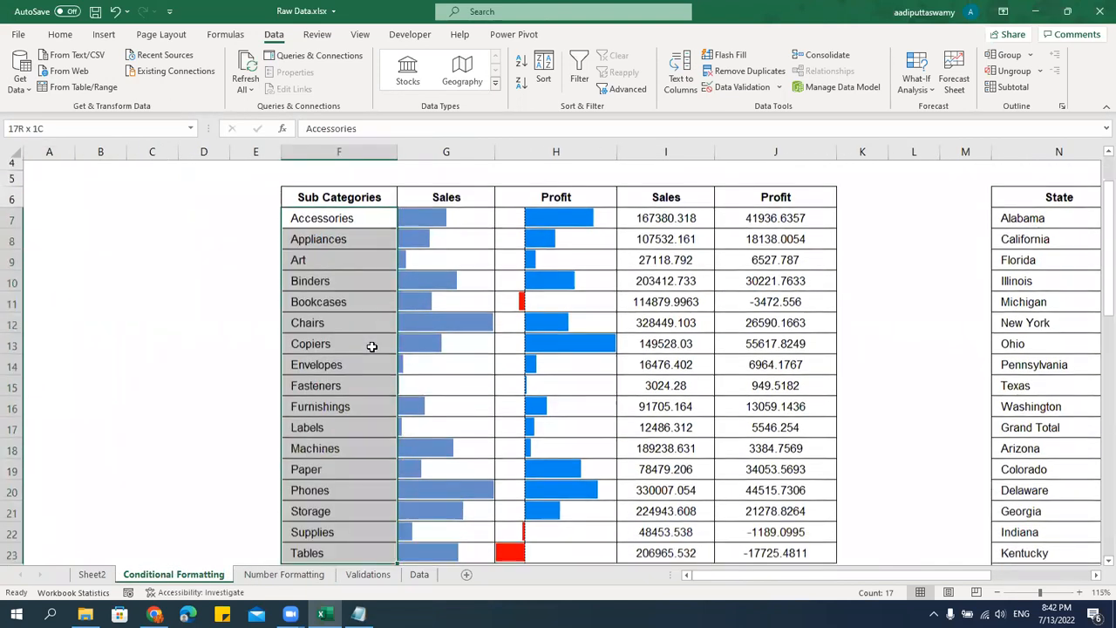
{"action": "key", "text": "ctrl+c"}
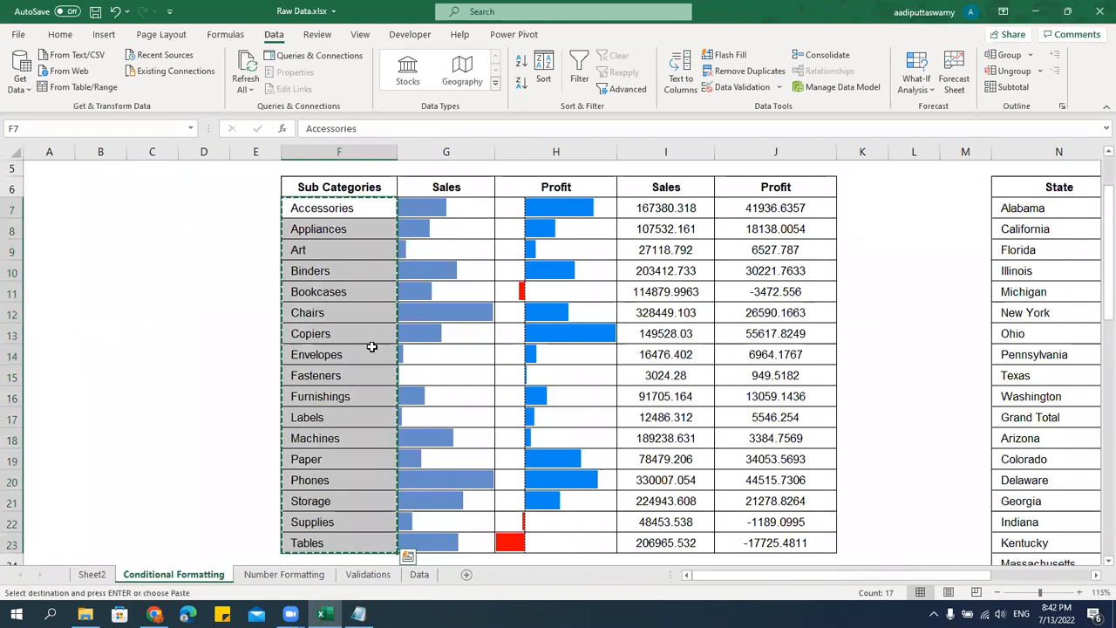
Paste the sub-category list at L5 on the Validations sheet and autofit the width of column L.
{"action": "left_click", "coordinate": [368, 574]}
{"action": "left_click", "coordinate": [817, 248]}
{"action": "key", "text": "ctrl+v"}
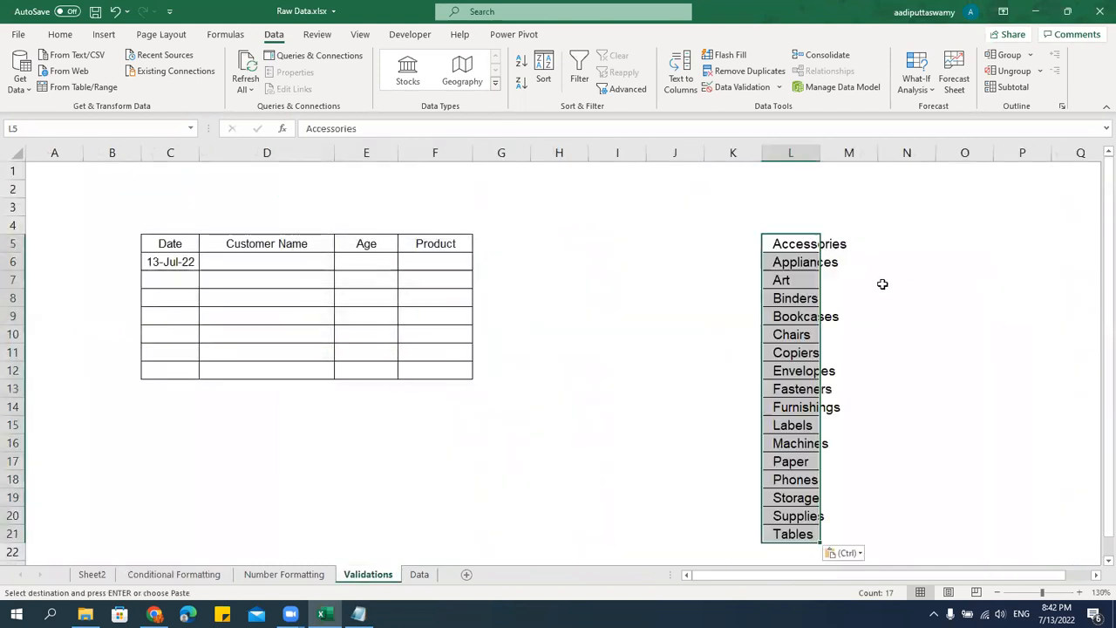
{"action": "double_click", "coordinate": [820, 153]}
{"action": "left_click", "coordinate": [907, 317]}
{"action": "left_click_drag", "start_coordinate": [827, 249], "coordinate": [804, 535]}
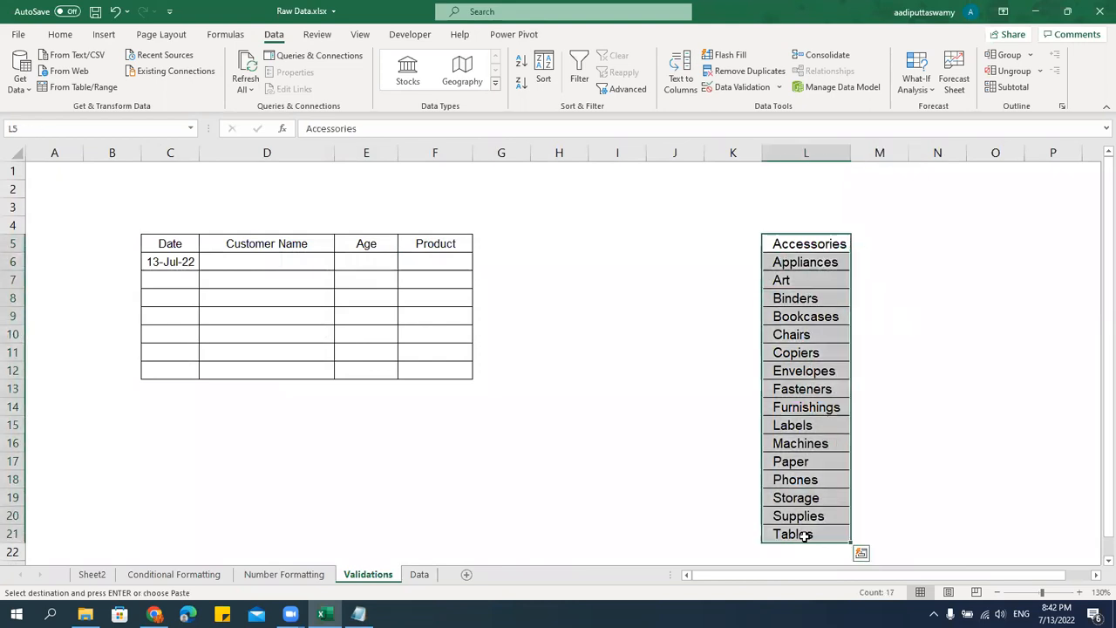
{"action": "left_click", "coordinate": [434, 255]}
{"action": "left_click_drag", "start_coordinate": [434, 255], "coordinate": [540, 346]}
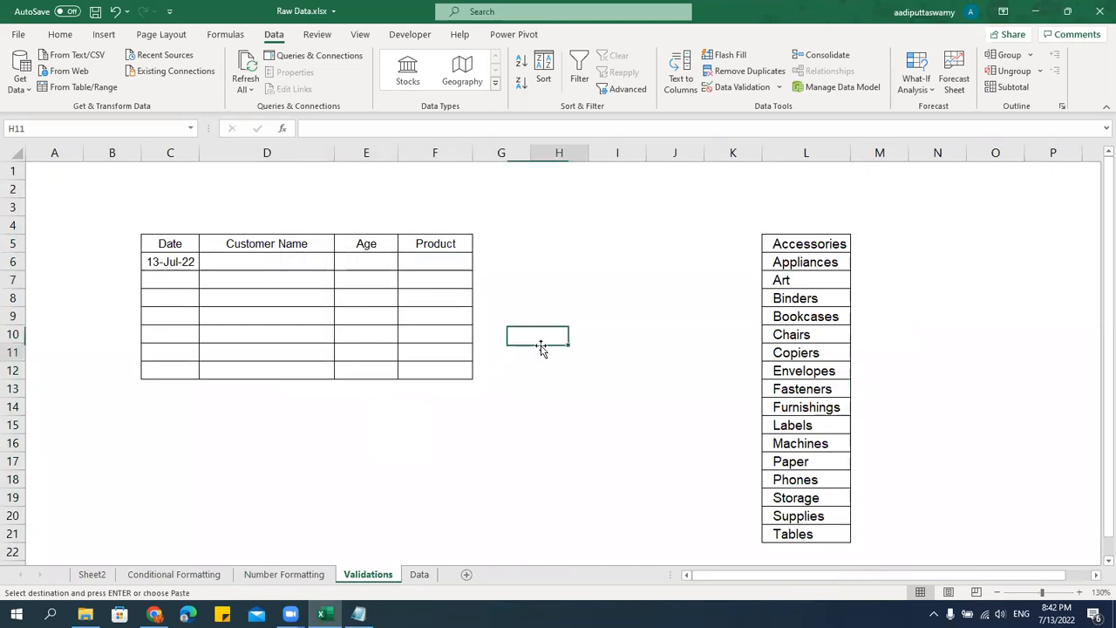
Apply a List data validation to the Product cells F6:F12, using $L$5:$L$21 as the source.
{"action": "left_click_drag", "start_coordinate": [453, 260], "coordinate": [454, 368]}
{"action": "left_click", "coordinate": [778, 87]}
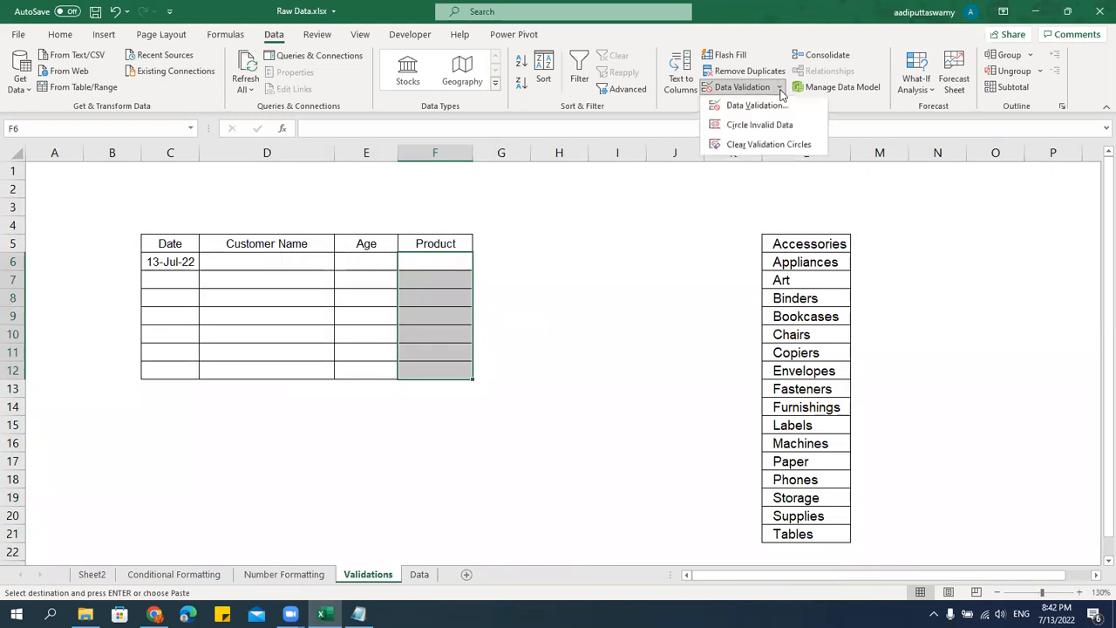
{"action": "left_click", "coordinate": [747, 104]}
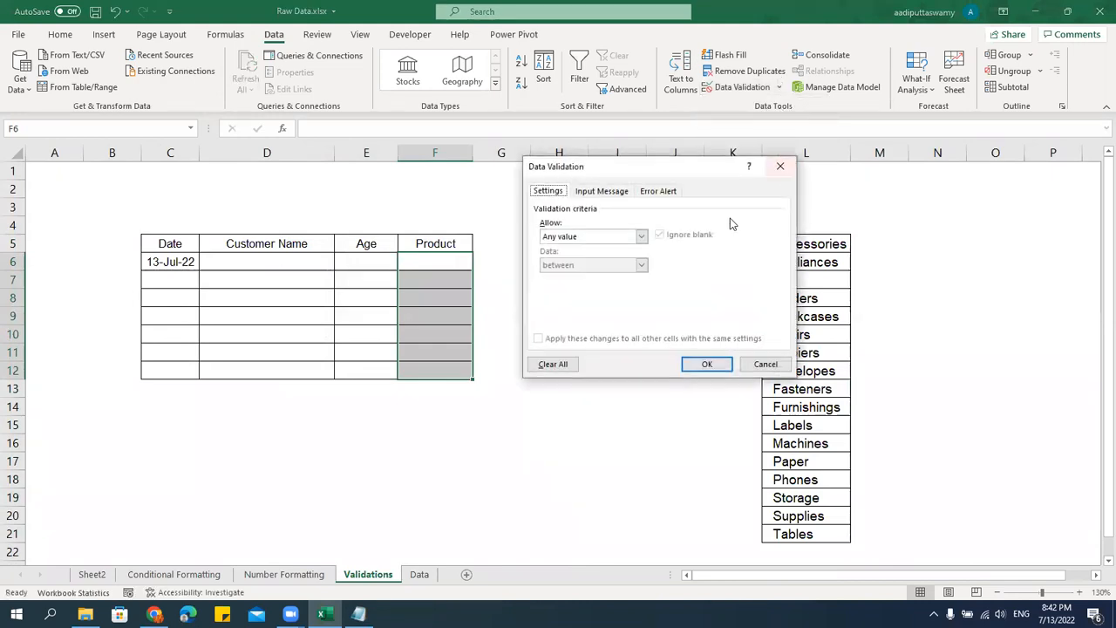
{"action": "left_click", "coordinate": [641, 236]}
{"action": "left_click", "coordinate": [580, 274]}
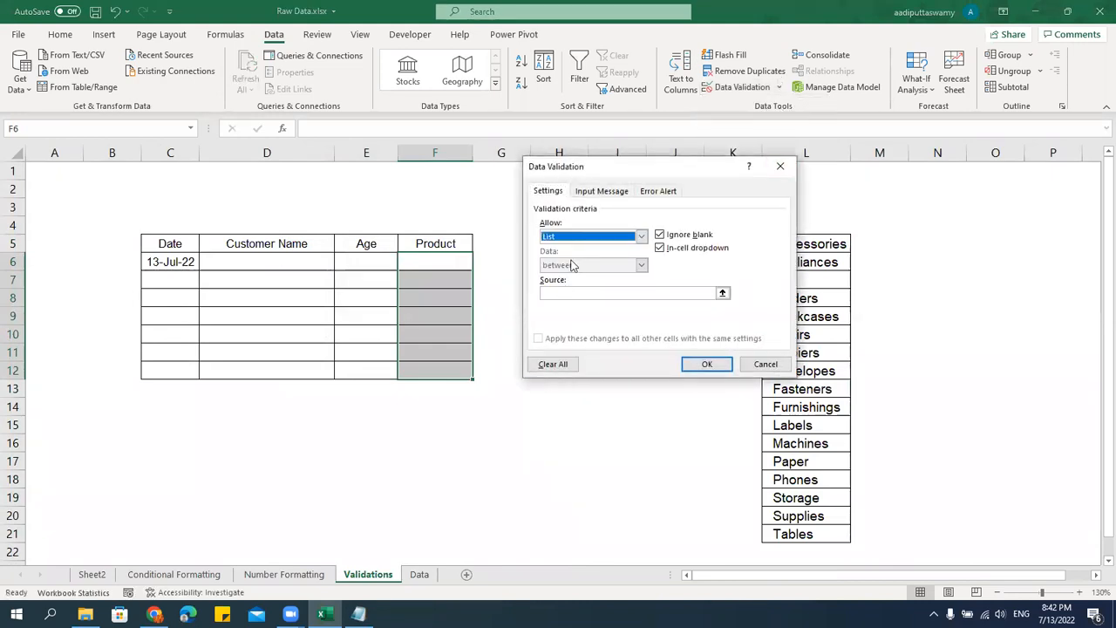
{"action": "left_click", "coordinate": [722, 293]}
{"action": "left_click_drag", "start_coordinate": [809, 244], "coordinate": [822, 534]}
{"action": "left_click", "coordinate": [787, 184]}
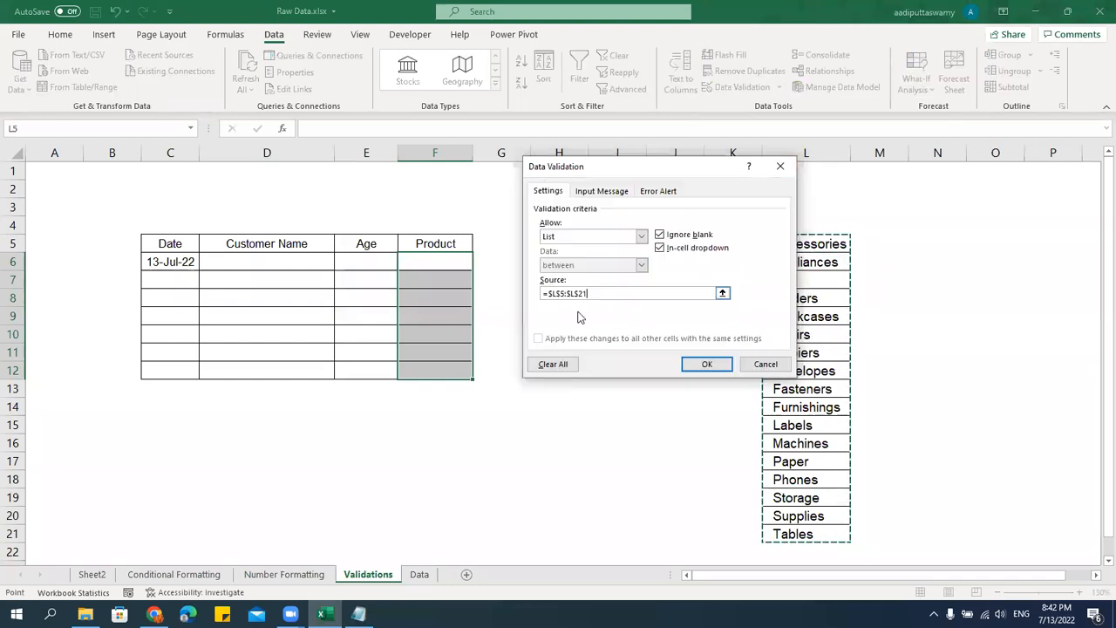
{"action": "left_click", "coordinate": [703, 363]}
{"action": "left_click", "coordinate": [618, 352]}
Choose Appliances for Product cell F6 and Storage for F7 from their in-cell dropdown lists.
{"action": "left_click", "coordinate": [455, 266]}
{"action": "left_click", "coordinate": [478, 263]}
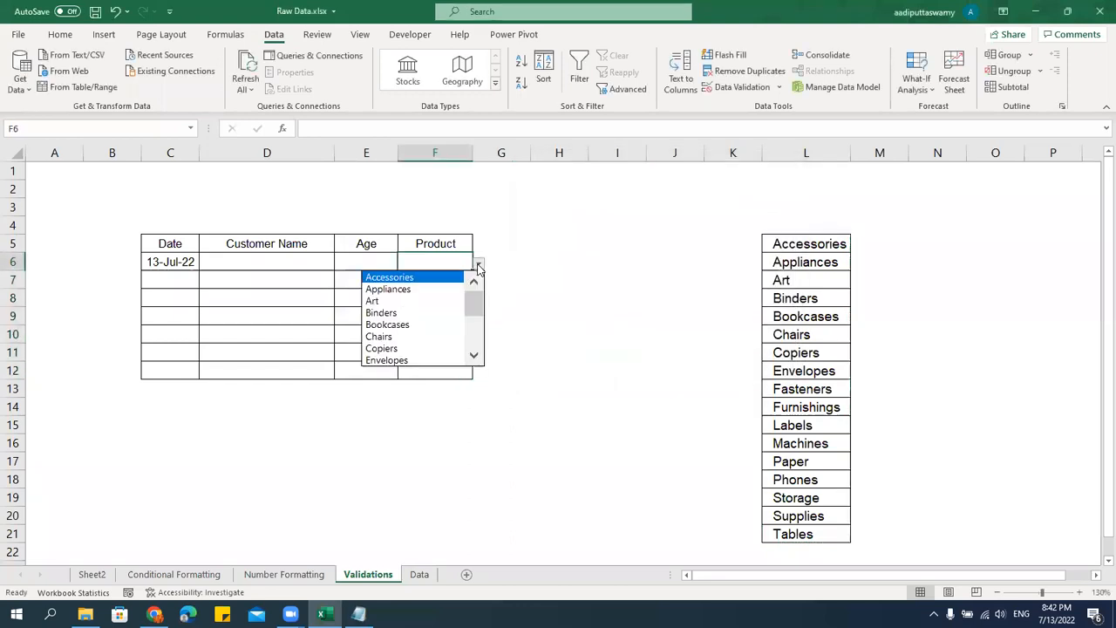
{"action": "left_click", "coordinate": [425, 288]}
{"action": "left_click", "coordinate": [454, 280]}
{"action": "left_click", "coordinate": [478, 281]}
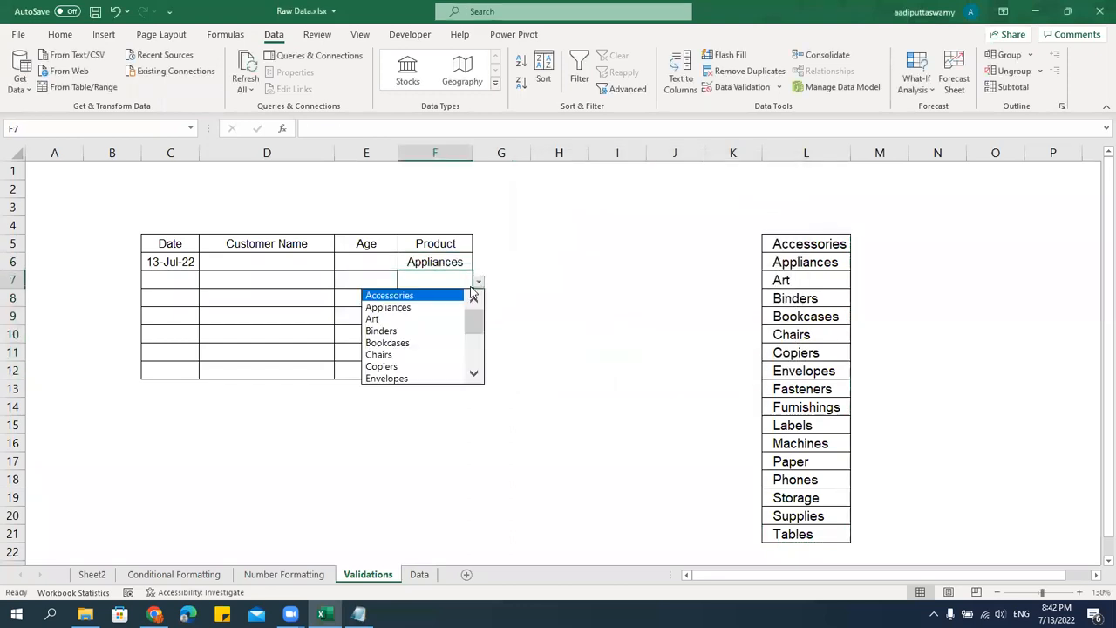
{"action": "left_click_drag", "start_coordinate": [471, 319], "coordinate": [473, 371]}
{"action": "left_click", "coordinate": [428, 354]}
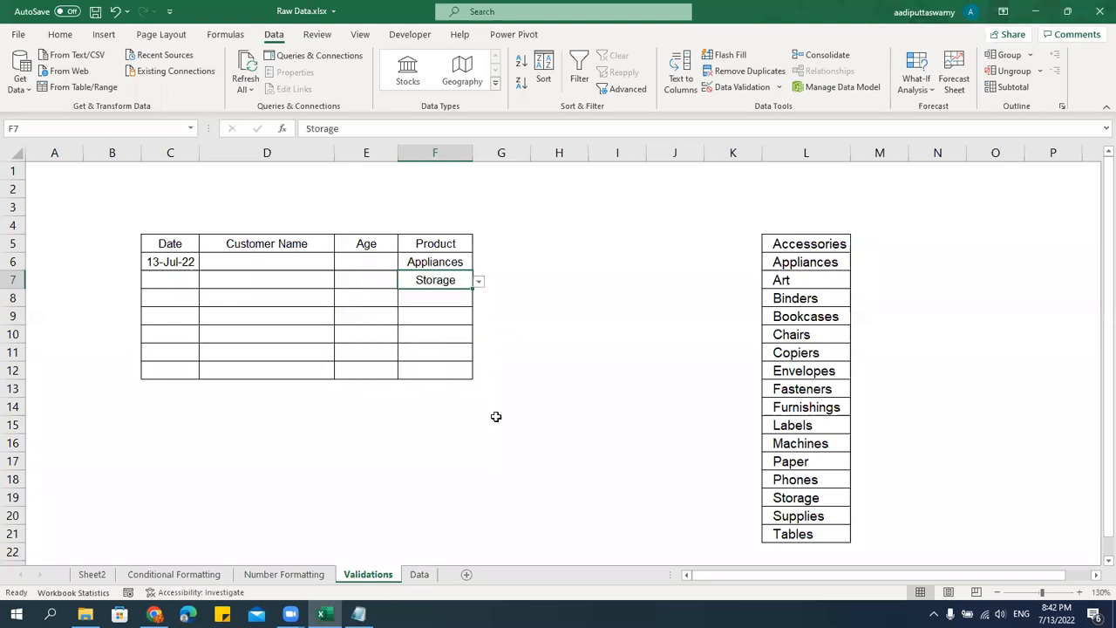
{"action": "left_click", "coordinate": [511, 384]}
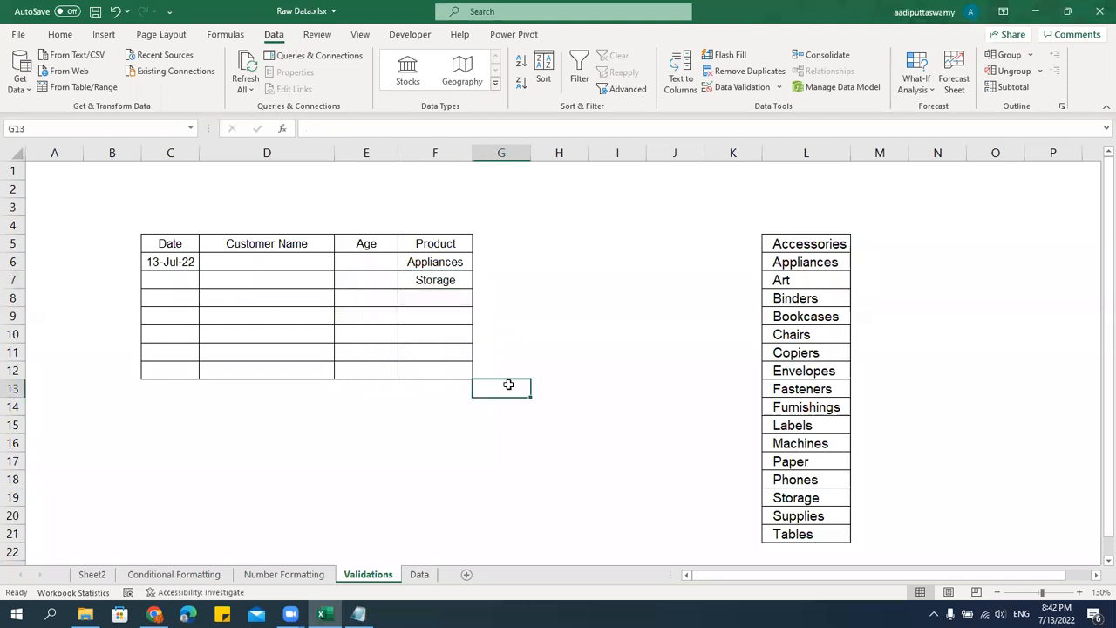
Add the column header "Status" in G5, next to Product.
{"action": "left_click", "coordinate": [502, 247]}
{"action": "type", "text": "Stuat"}
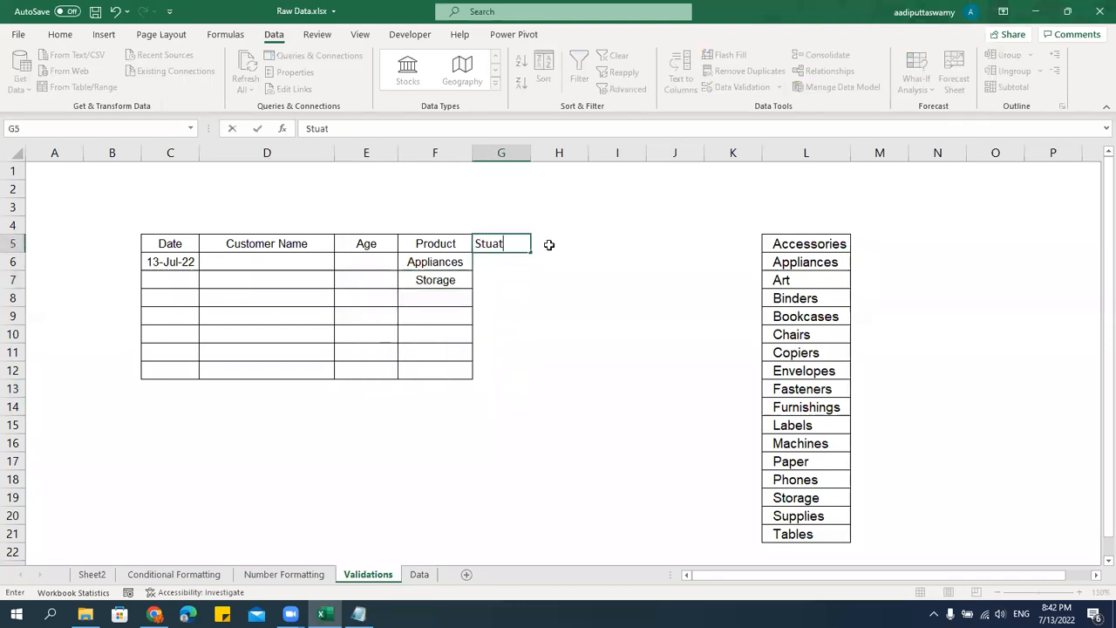
{"action": "type", "text": "us"}
{"action": "key", "text": "Return"}
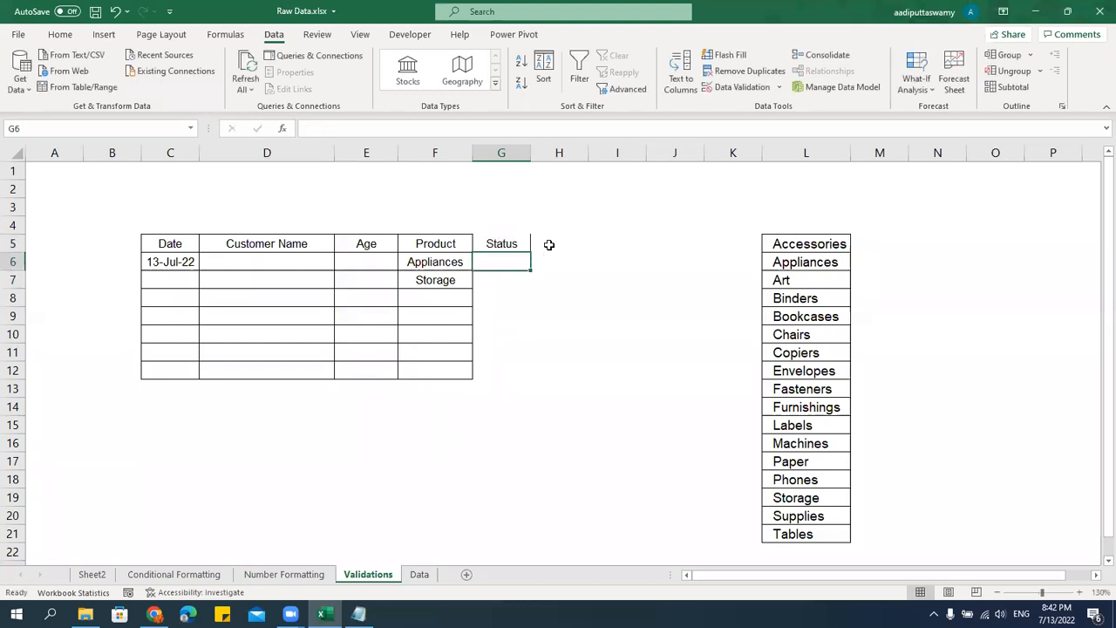
Copy the Customer Name column D5:D12 and paste only its formats onto the Status column G5:G12 using Paste Special.
{"action": "key", "text": "Up"}
{"action": "key", "text": "Left"}
{"action": "key", "text": "Left"}
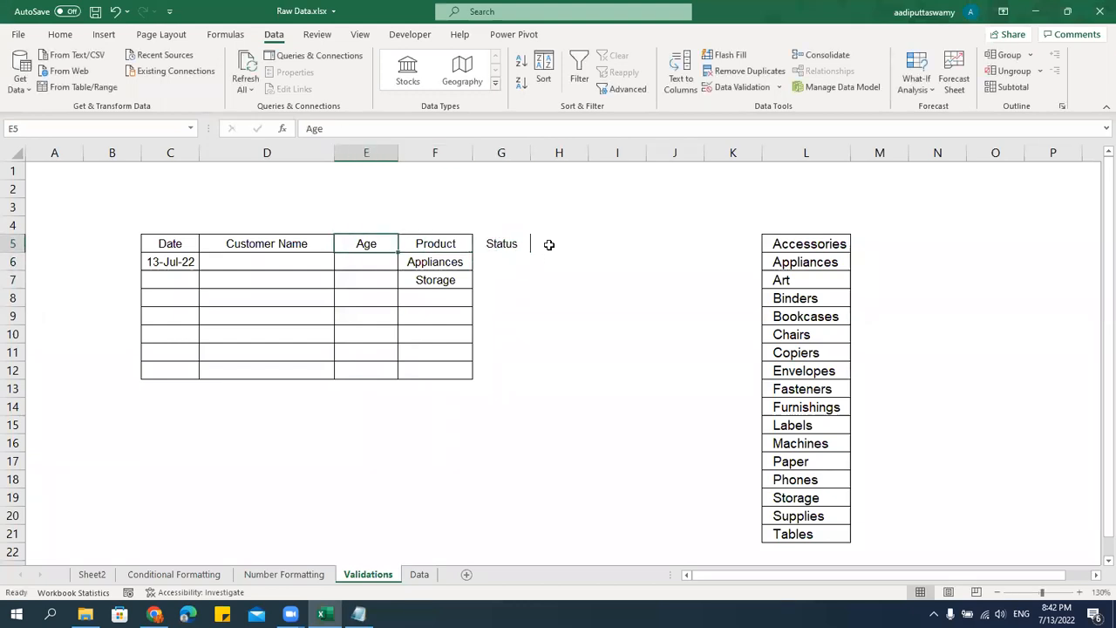
{"action": "key", "text": "Left"}
{"action": "key", "text": "ctrl+shift+Down"}
{"action": "key", "text": "ctrl+shift+Up"}
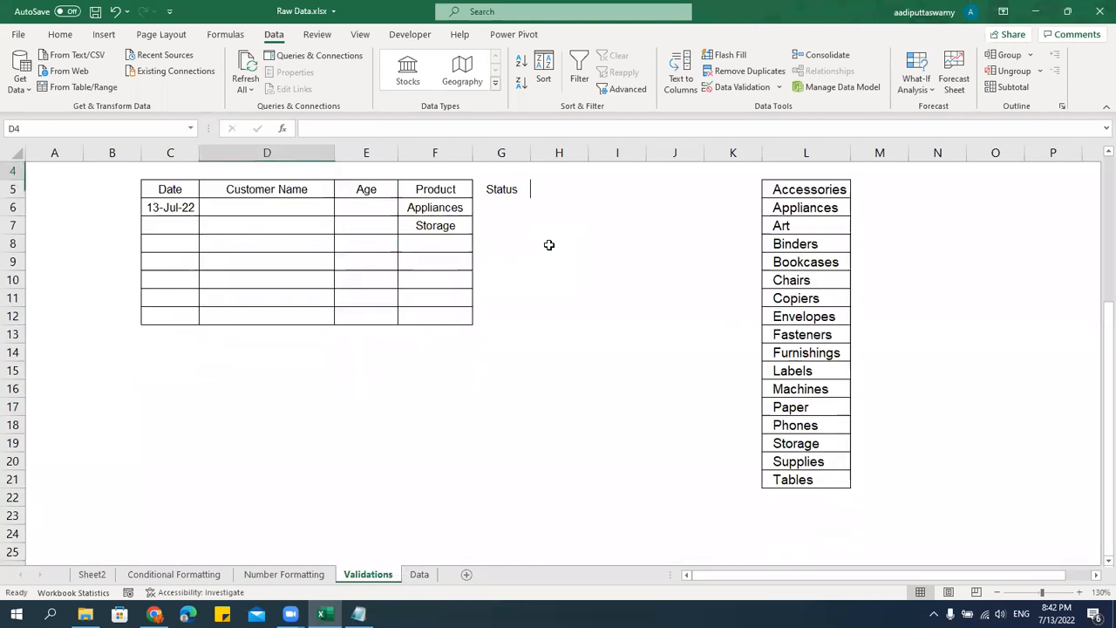
{"action": "key", "text": "shift+Down"}
{"action": "key", "text": "shift+Down"}
{"action": "key", "text": "shift+Down"}
{"action": "key", "text": "shift+Down"}
{"action": "key", "text": "shift+Down"}
{"action": "key", "text": "shift+Down"}
{"action": "key", "text": "shift+Down"}
{"action": "key", "text": "ctrl+c"}
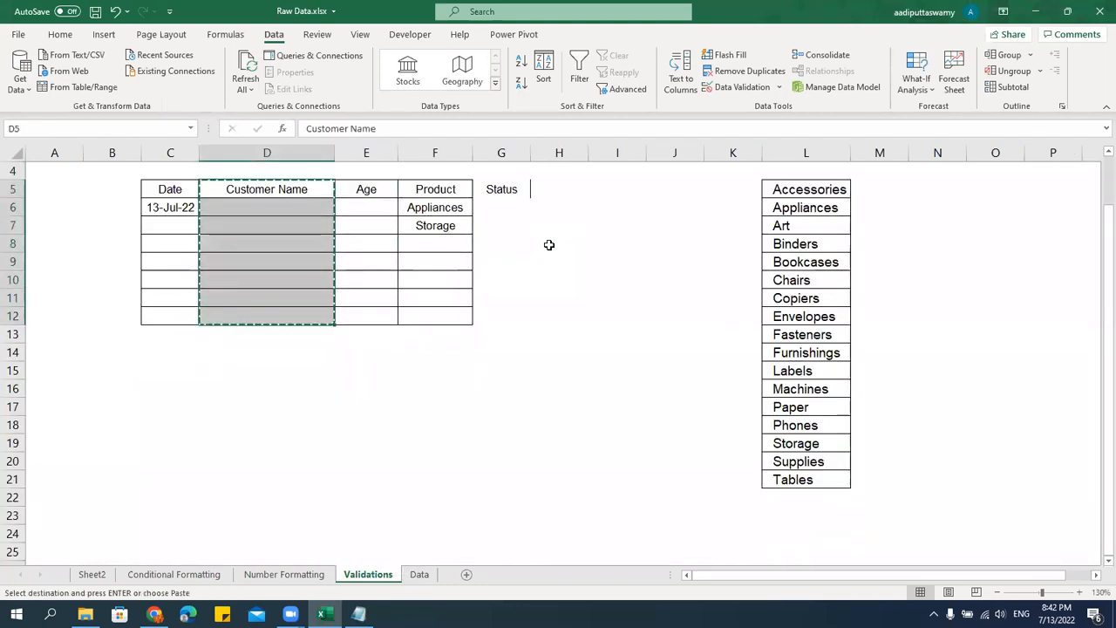
{"action": "key", "text": "Right"}
{"action": "key", "text": "Right"}
{"action": "key", "text": "Right"}
{"action": "key", "text": "ctrl+alt+v"}
{"action": "key", "text": "t"}
{"action": "key", "text": "Return"}
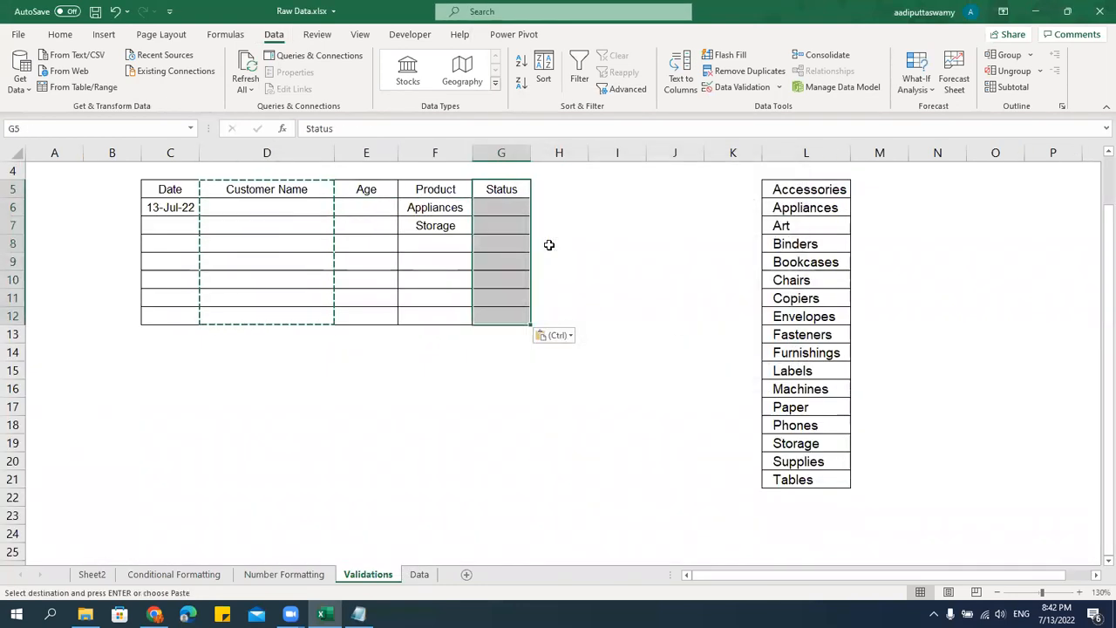
Enter the status options Completed, Not Completed and On Process in cells O5 to O7.
{"action": "left_click", "coordinate": [845, 192]}
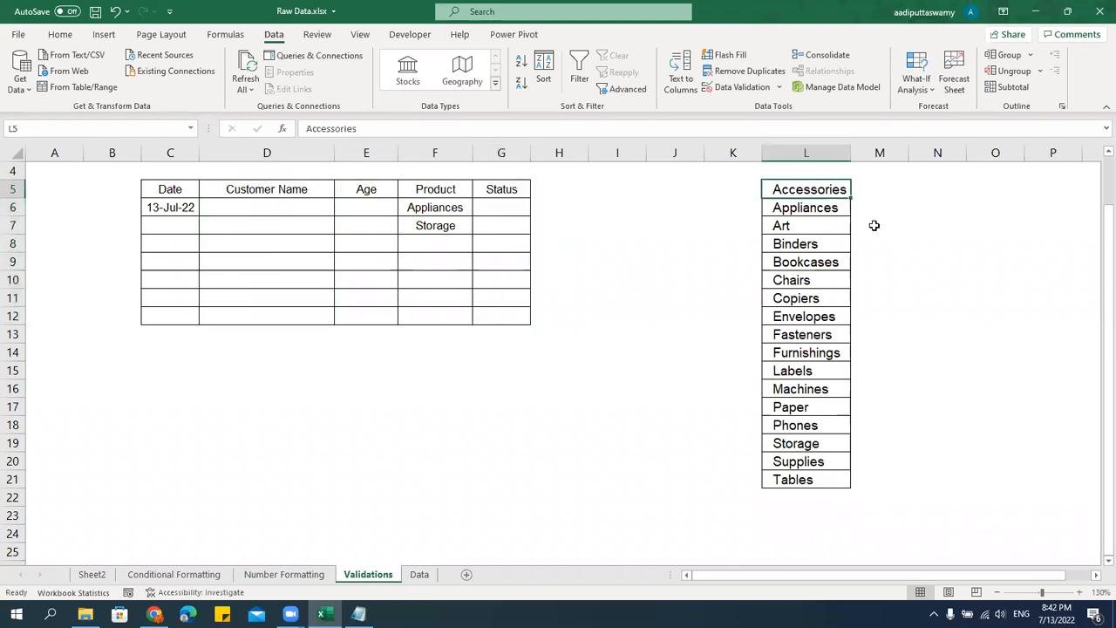
{"action": "key", "text": "Right"}
{"action": "key", "text": "Right"}
{"action": "key", "text": "Right"}
{"action": "key", "text": "Right"}
{"action": "key", "text": "Right"}
{"action": "key", "text": "Right"}
{"action": "key", "text": "Right"}
{"action": "key", "text": "Left"}
{"action": "key", "text": "Left"}
{"action": "key", "text": "Left"}
{"action": "key", "text": "Left"}
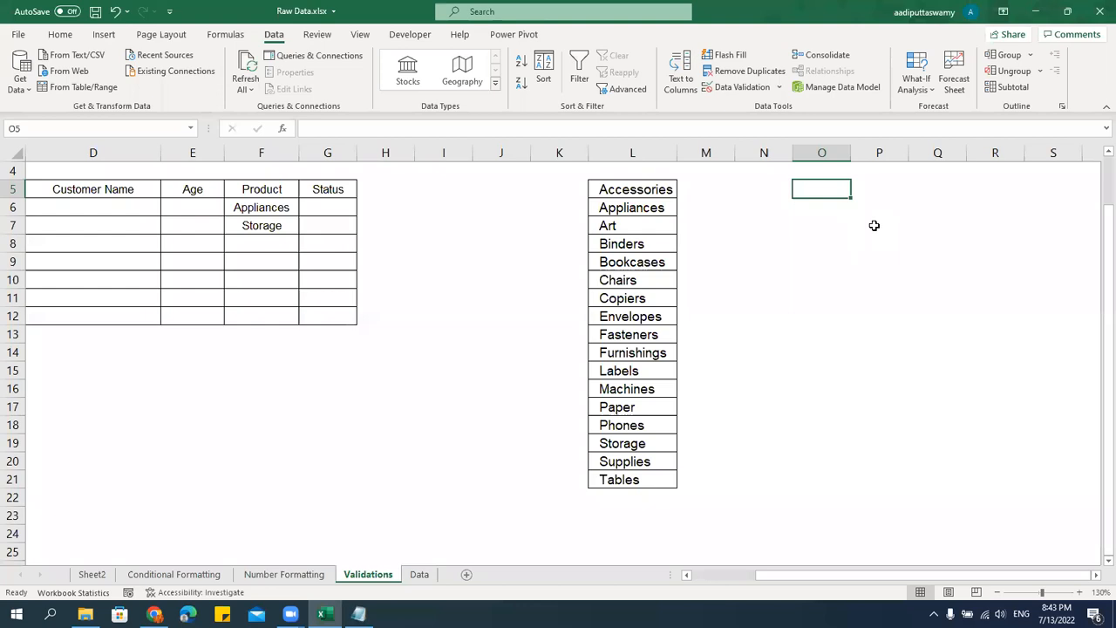
{"action": "type", "text": "Completed"}
{"action": "key", "text": "Return"}
{"action": "type", "text": "Not Completed"}
{"action": "key", "text": "Return"}
{"action": "type", "text": "ON Pro"}
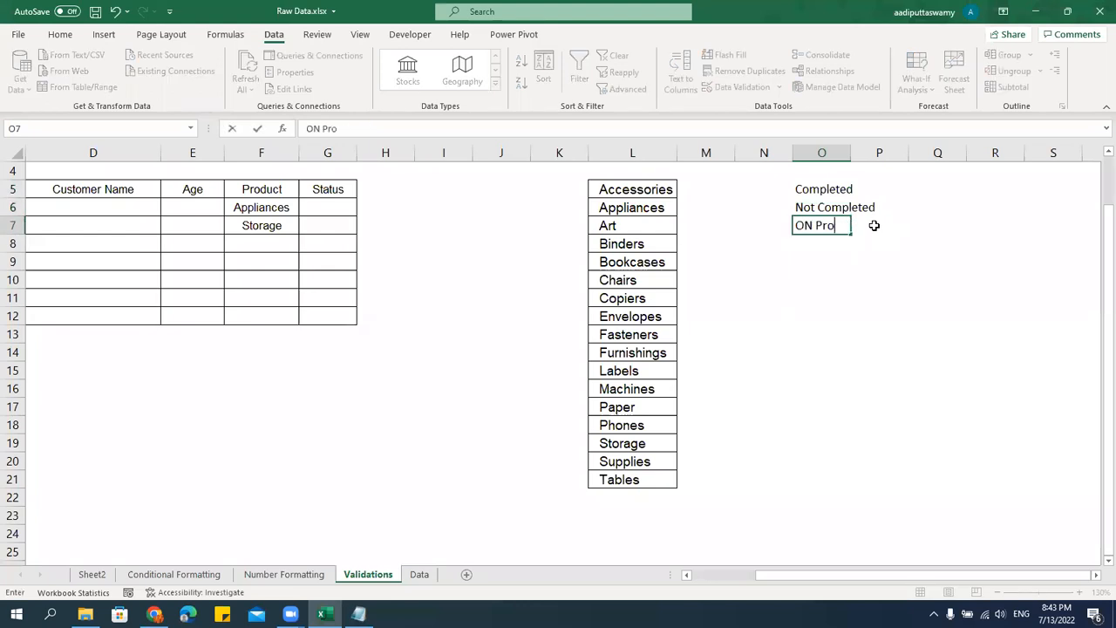
{"action": "key", "text": "BackSpace"}
{"action": "type", "text": "n Process"}
{"action": "key", "text": "Return"}
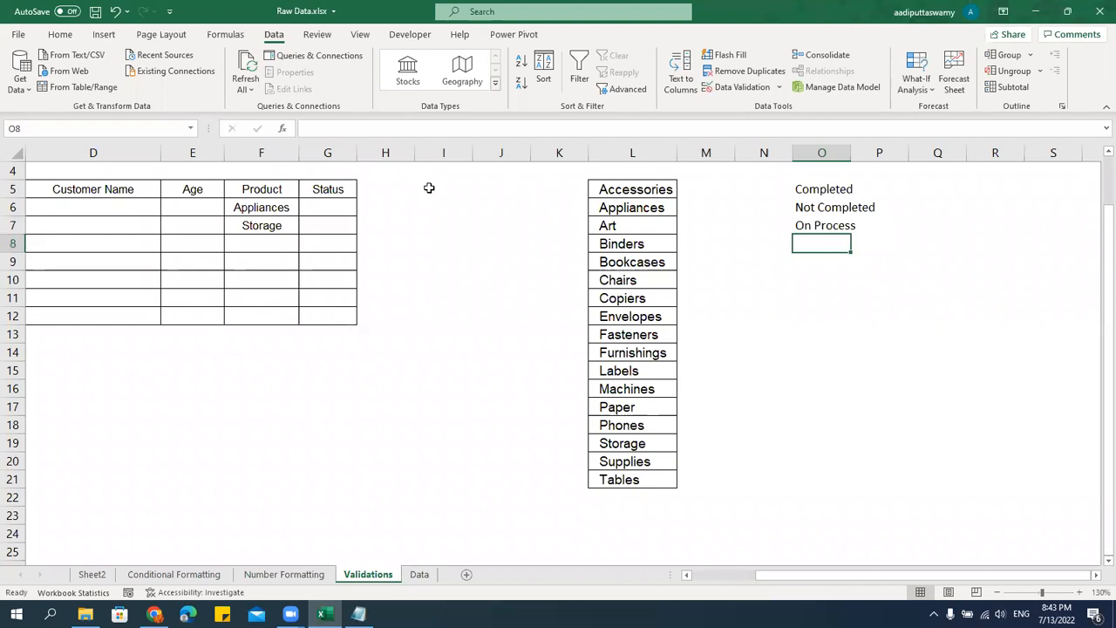
Apply a List data validation to the Status cells G6:G12, using $O$5:$O$7 as the source.
{"action": "left_click_drag", "start_coordinate": [329, 203], "coordinate": [324, 318]}
{"action": "left_click", "coordinate": [779, 87]}
{"action": "left_click", "coordinate": [767, 105]}
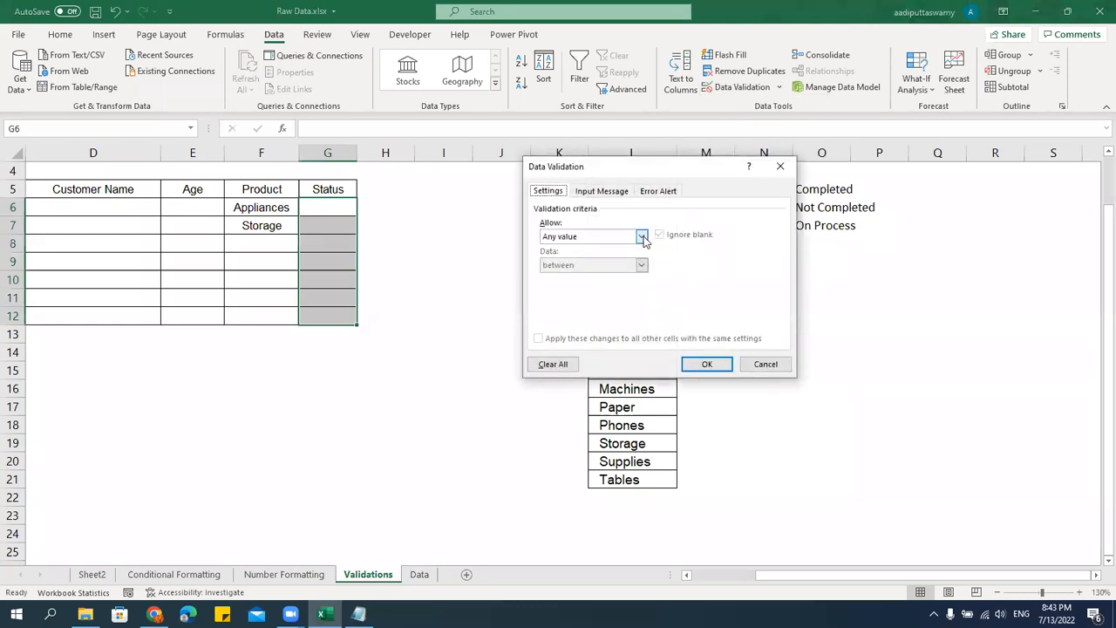
{"action": "left_click", "coordinate": [641, 236]}
{"action": "left_click", "coordinate": [596, 276]}
{"action": "left_click", "coordinate": [773, 295]}
{"action": "left_click_drag", "start_coordinate": [817, 193], "coordinate": [820, 220]}
{"action": "left_click", "coordinate": [787, 184]}
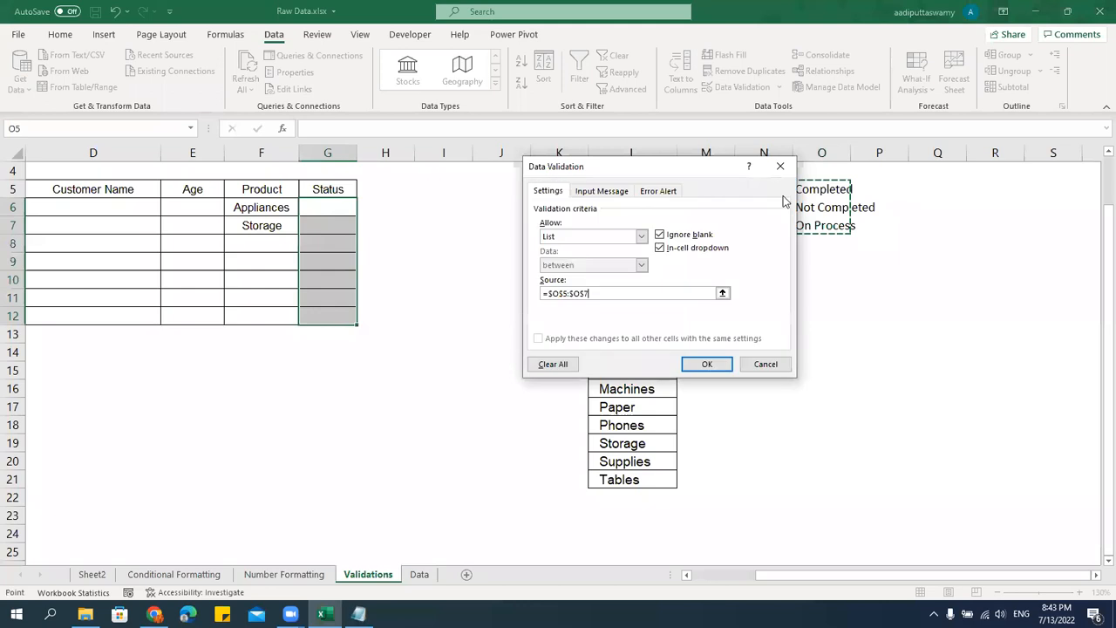
{"action": "left_click", "coordinate": [707, 364]}
{"action": "left_click", "coordinate": [821, 366]}
Choose Not Completed for Status cell G6 from its in-cell dropdown list and widen column G to fit it.
{"action": "left_click", "coordinate": [342, 209]}
{"action": "left_click", "coordinate": [362, 210]}
{"action": "left_click", "coordinate": [336, 235]}
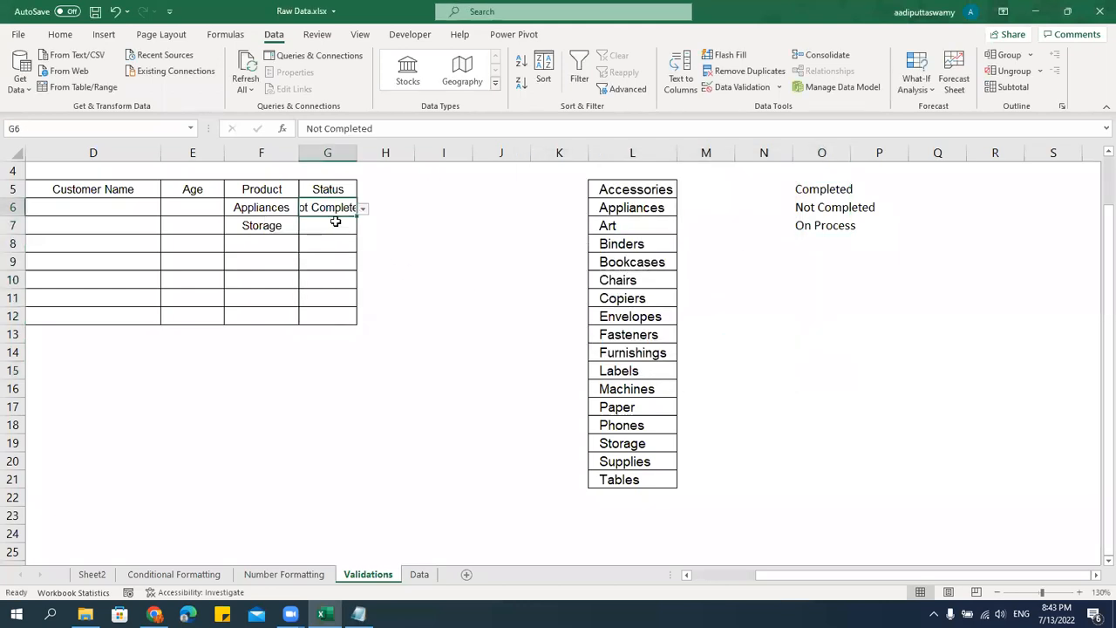
{"action": "left_click", "coordinate": [332, 225]}
{"action": "left_click_drag", "start_coordinate": [360, 158], "coordinate": [404, 165]}
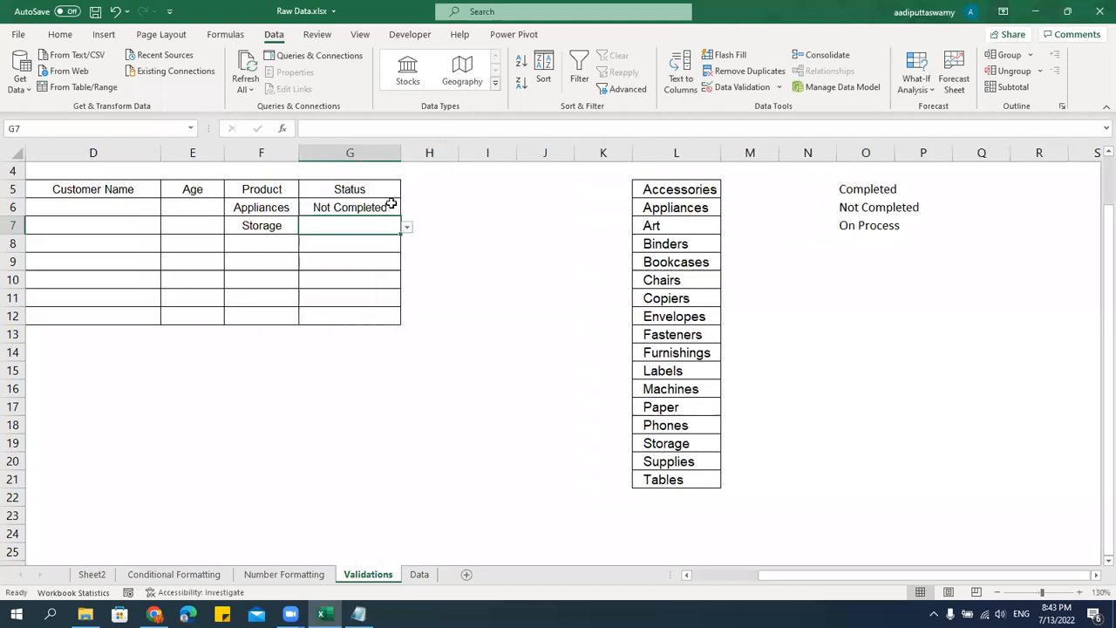
Choose On Process for Status cell G7 and Completed for G8 from their in-cell dropdown lists.
{"action": "left_click", "coordinate": [407, 226]}
{"action": "left_click", "coordinate": [340, 264]}
{"action": "left_click", "coordinate": [363, 248]}
{"action": "left_click", "coordinate": [407, 245]}
{"action": "left_click", "coordinate": [293, 259]}
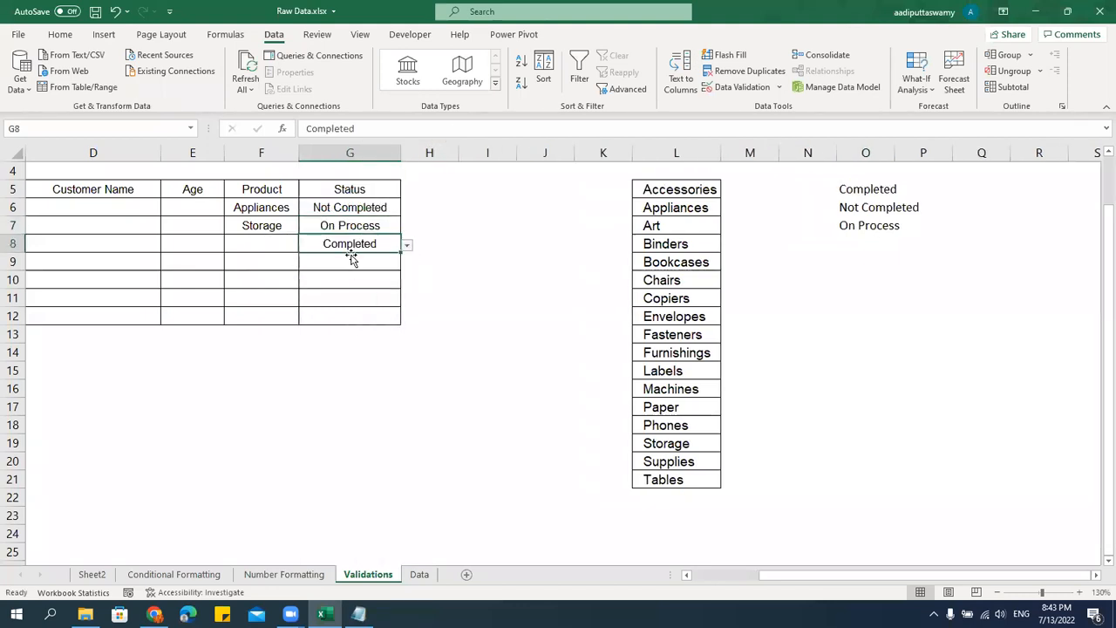
Try to enter the unlisted value "Complicated" in Status cell G9 to test the validation.
{"action": "left_click", "coordinate": [374, 267]}
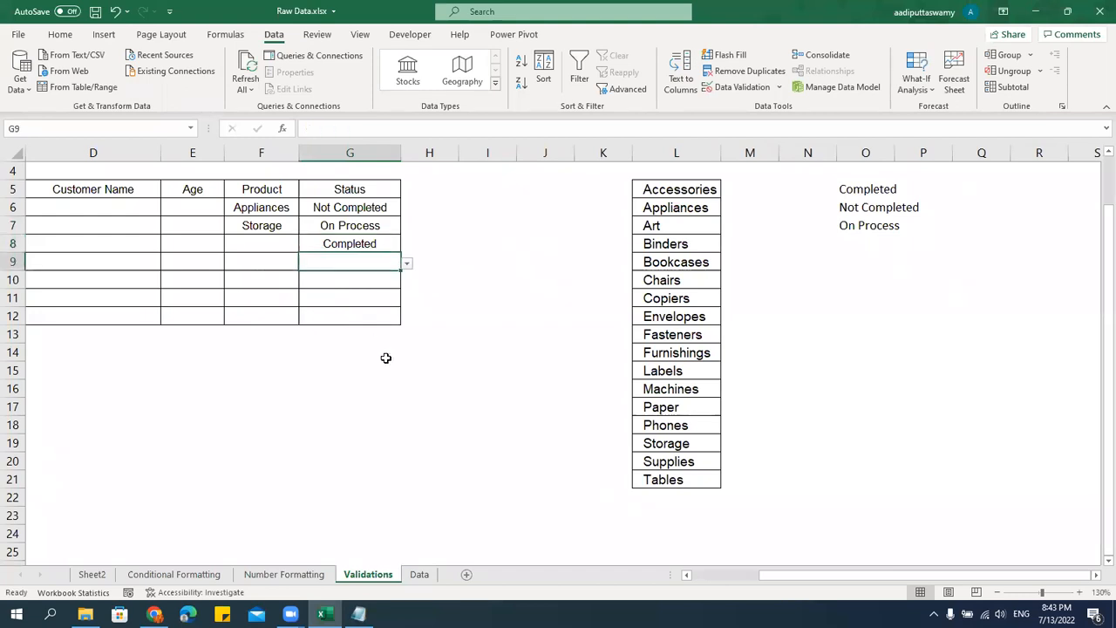
{"action": "type", "text": "Complicated"}
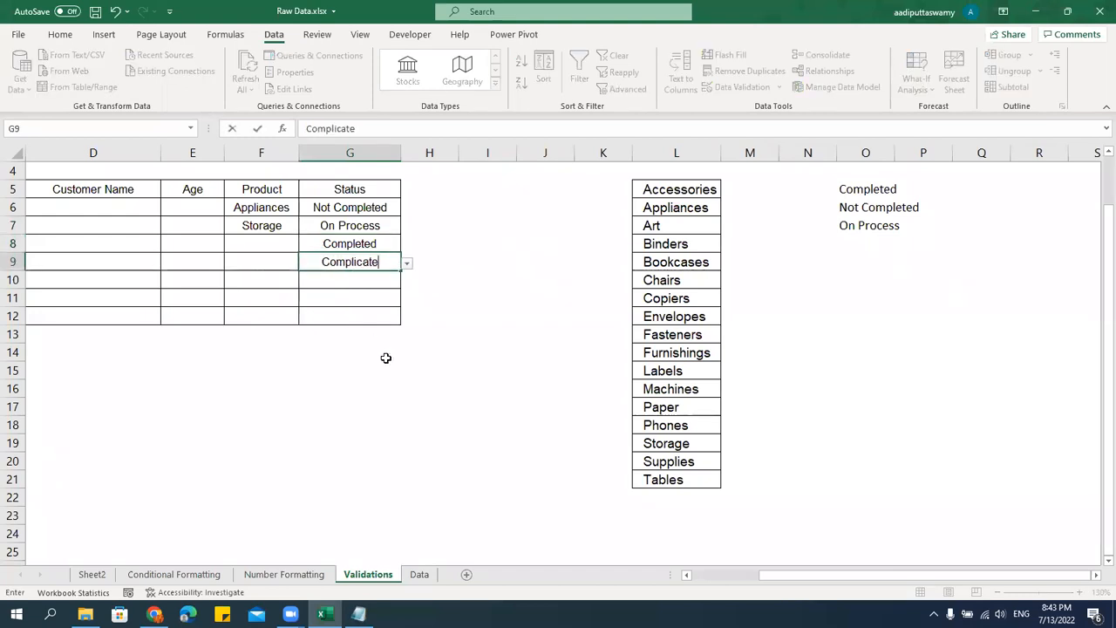
{"action": "key", "text": "Return"}
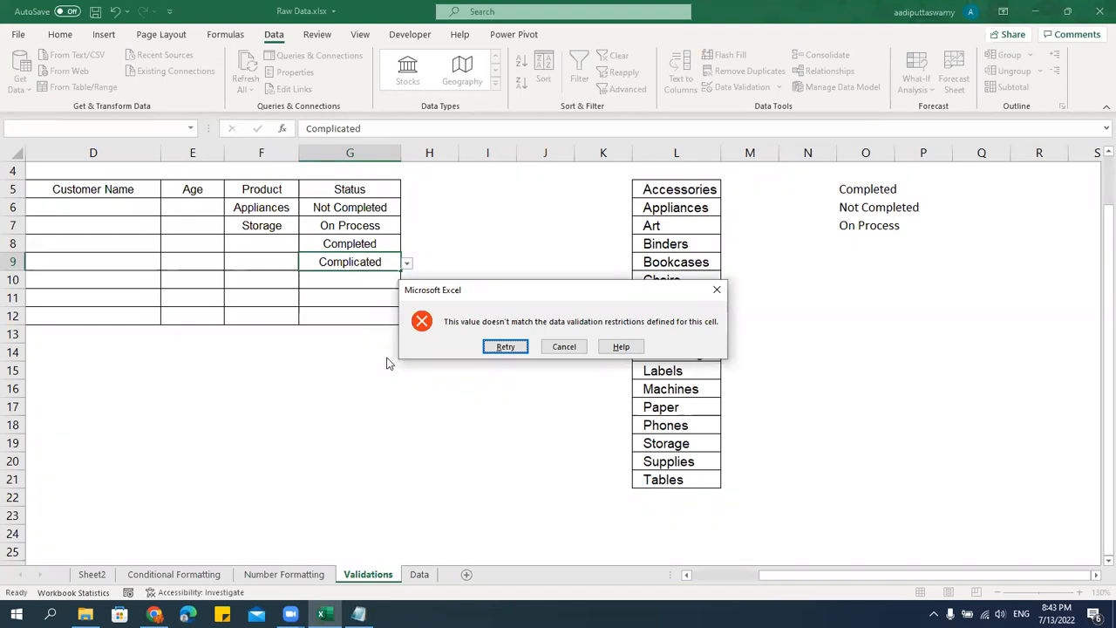
Dismiss the validation alert and enter "Completed" in Status cell G9.
{"action": "key", "text": "Return"}
{"action": "type", "text": "Comple"}
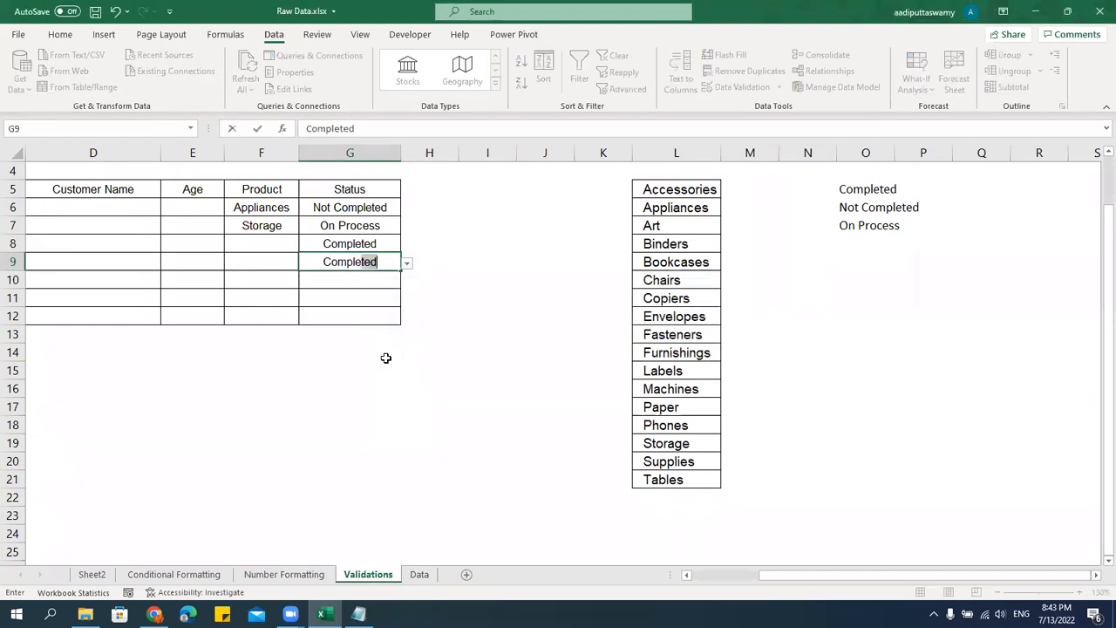
{"action": "type", "text": "ted"}
{"action": "key", "text": "Return"}
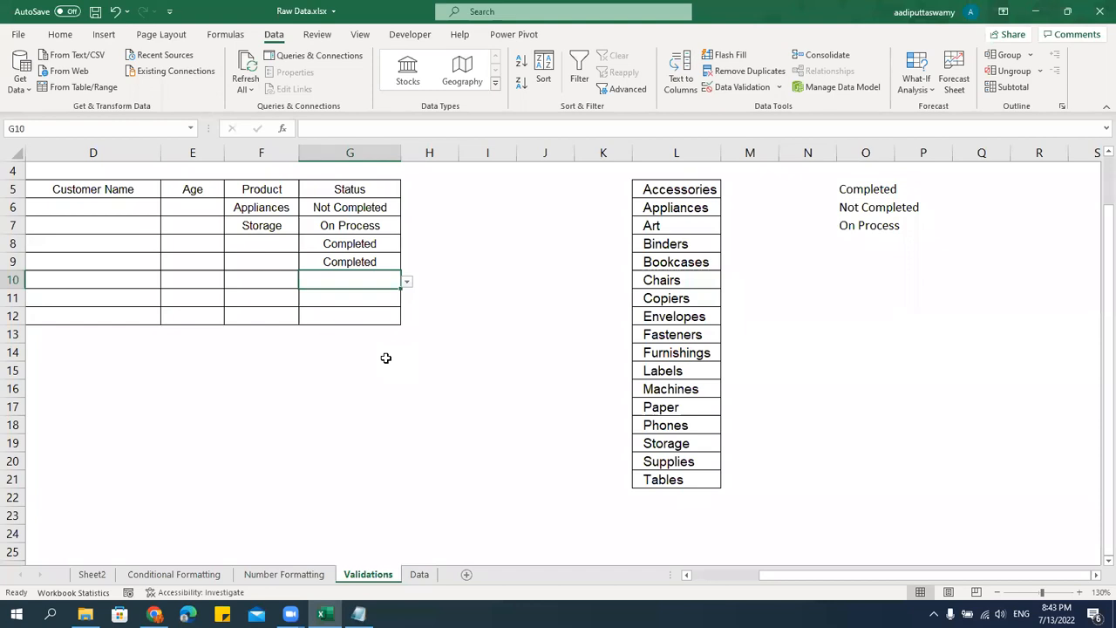
Switch to the Notepad notes and add "- Validating the Cells for entering valid data" under the Validations heading.
{"action": "left_click", "coordinate": [359, 614]}
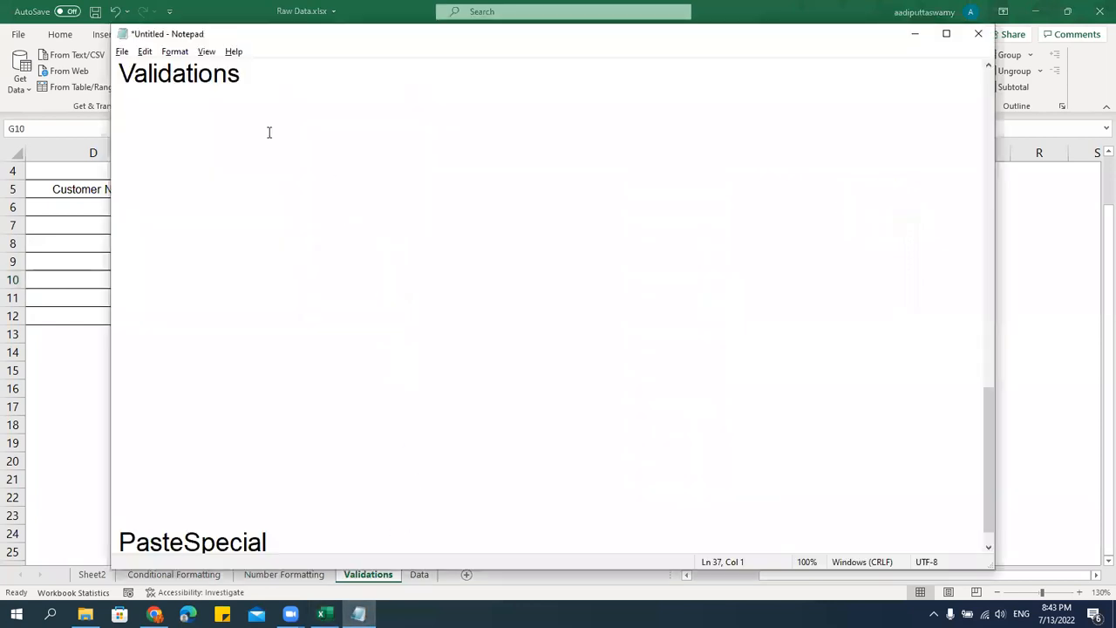
{"action": "type", "text": "- Valida"}
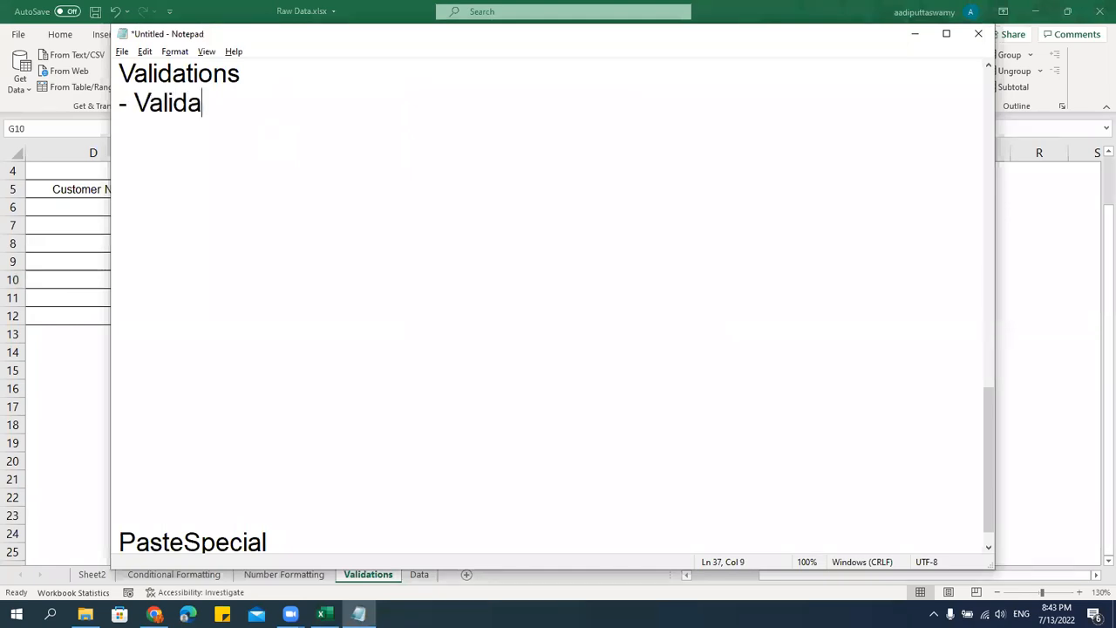
{"action": "type", "text": "ting the Cels"}
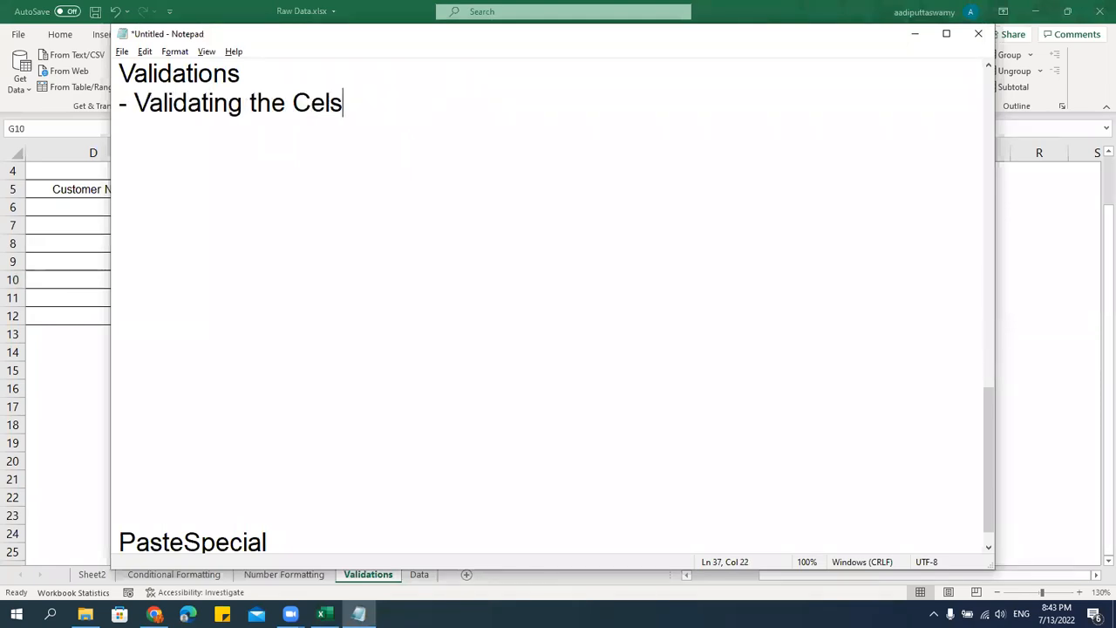
{"action": "key", "text": "BackSpace"}
{"action": "type", "text": "ls for entering valide"}
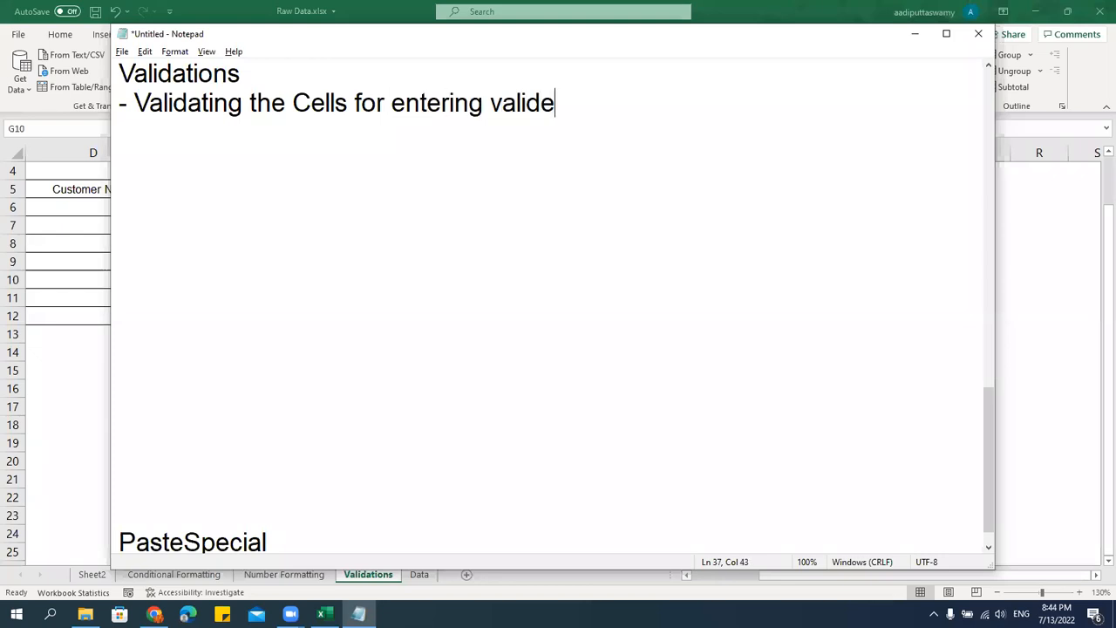
{"action": "key", "text": "BackSpace"}
{"action": "type", "text": "data"}
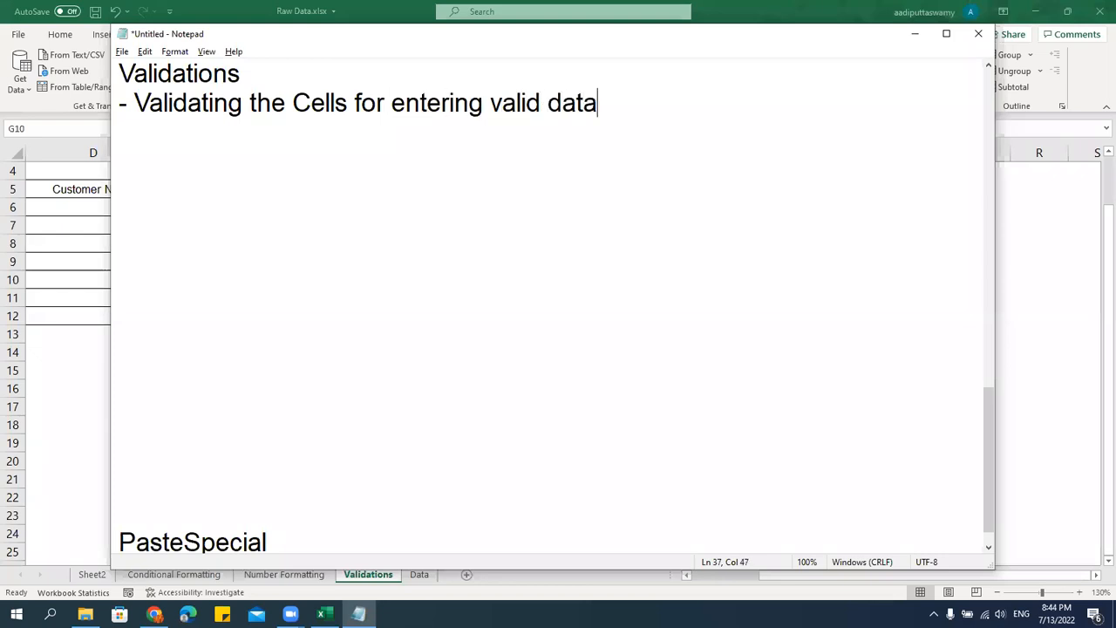
{"action": "scroll", "coordinate": [550, 305], "scroll_direction": "up", "scroll_amount": 3}
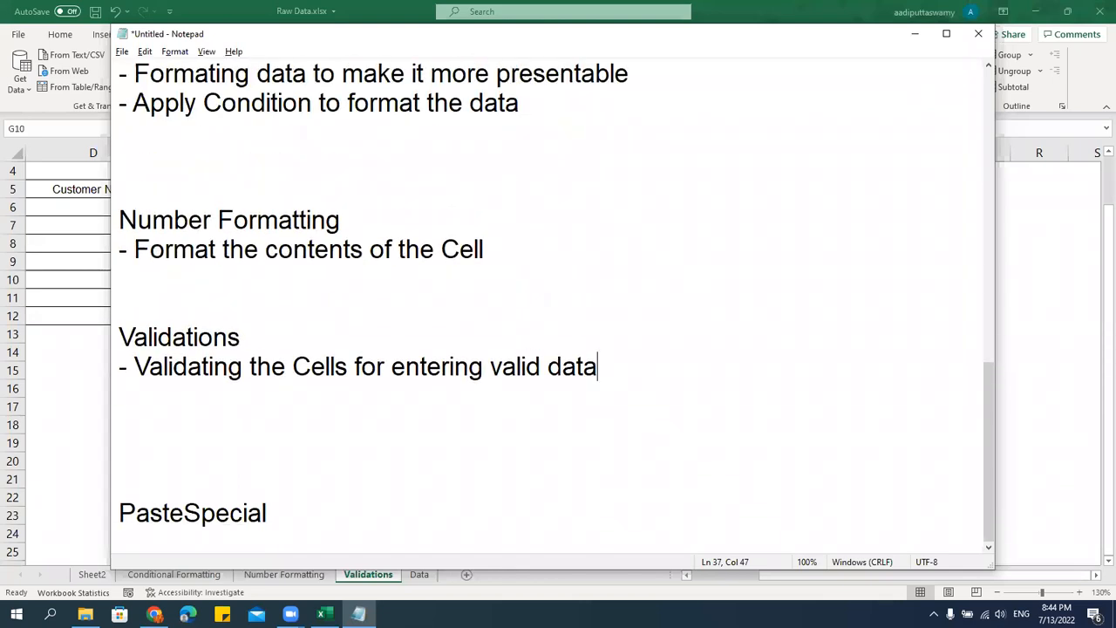
Delete two of the blank lines between the Validations note and the PasteSpecial heading in Notepad.
{"action": "left_click", "coordinate": [90, 234]}
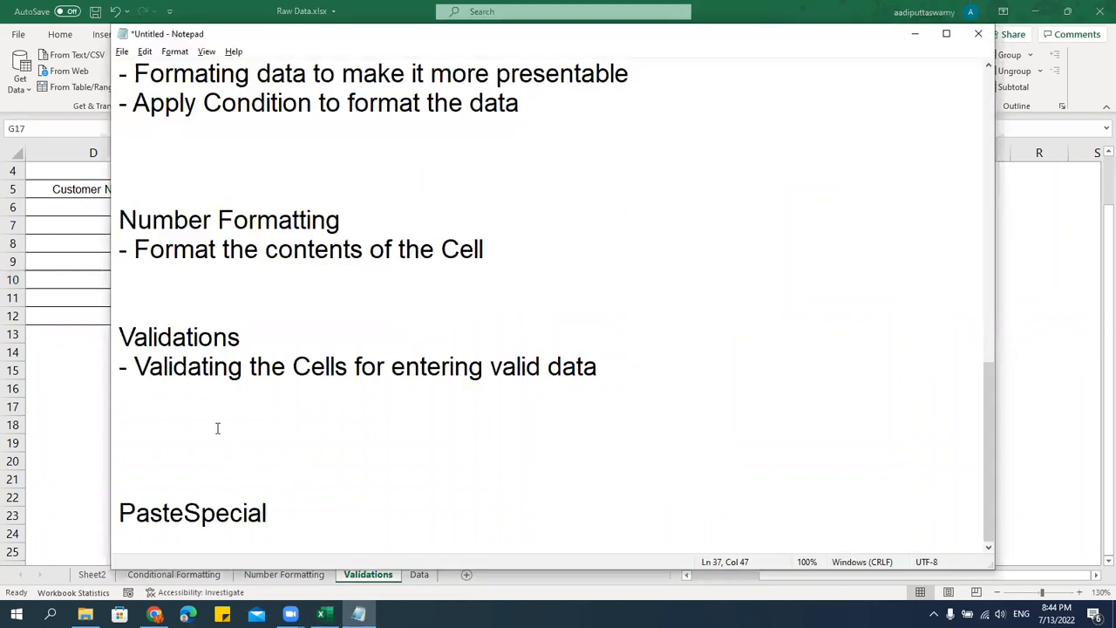
{"action": "left_click", "coordinate": [172, 438]}
{"action": "key", "text": "Down"}
{"action": "key", "text": "Delete"}
{"action": "key", "text": "Delete"}
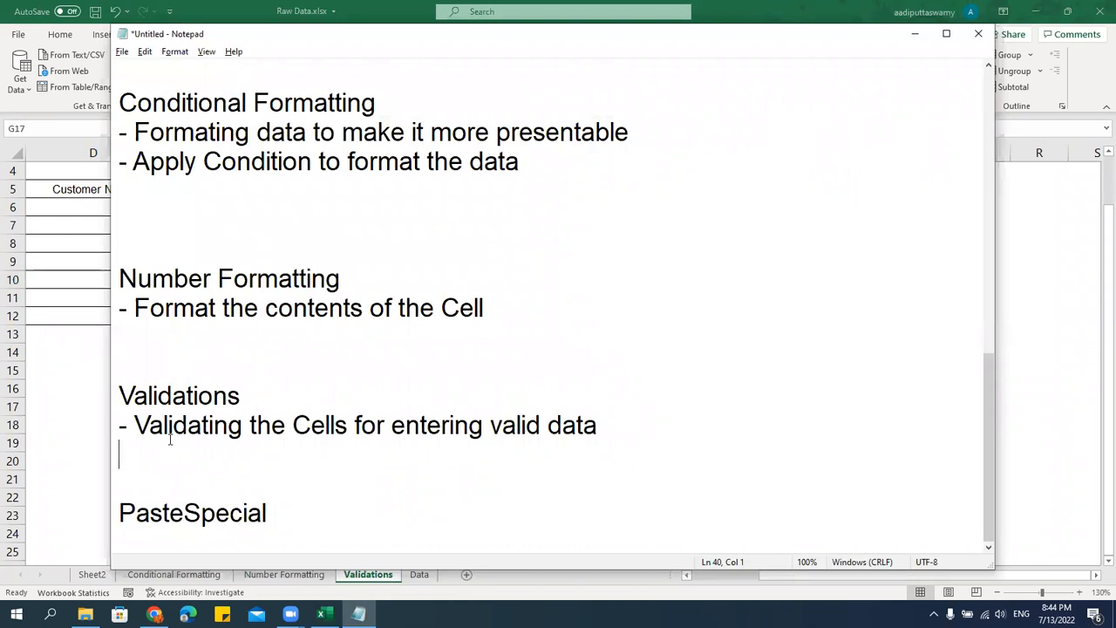
Switch to Excel, copy the State, Sales, Profit and Date table from the Number Formatting sheet, and add a new worksheet.
{"action": "left_click", "coordinate": [105, 280]}
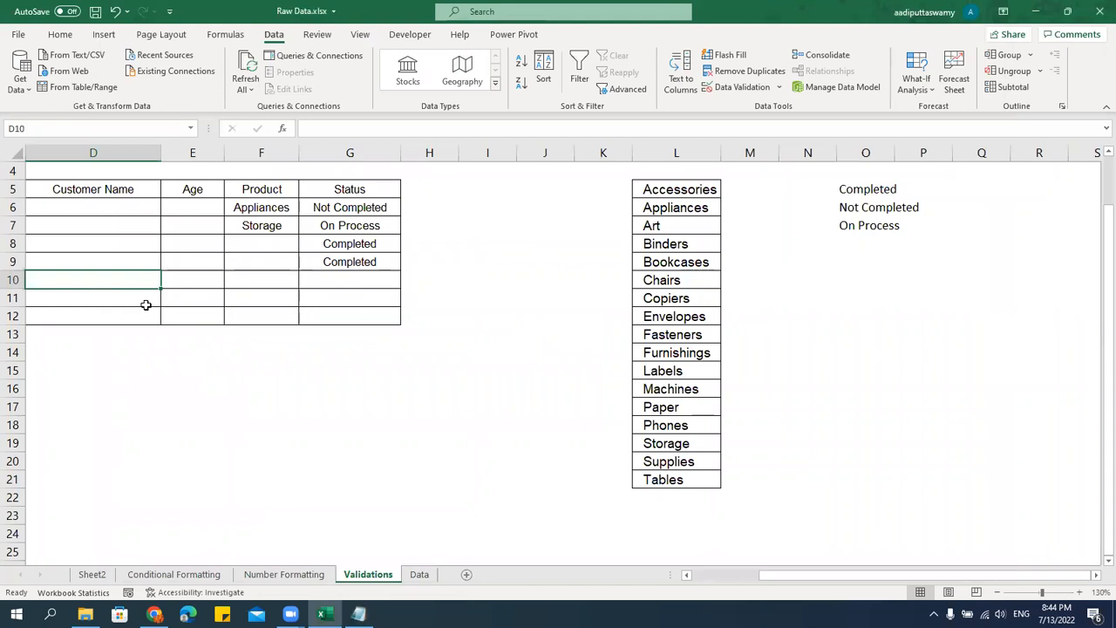
{"action": "left_click", "coordinate": [173, 574]}
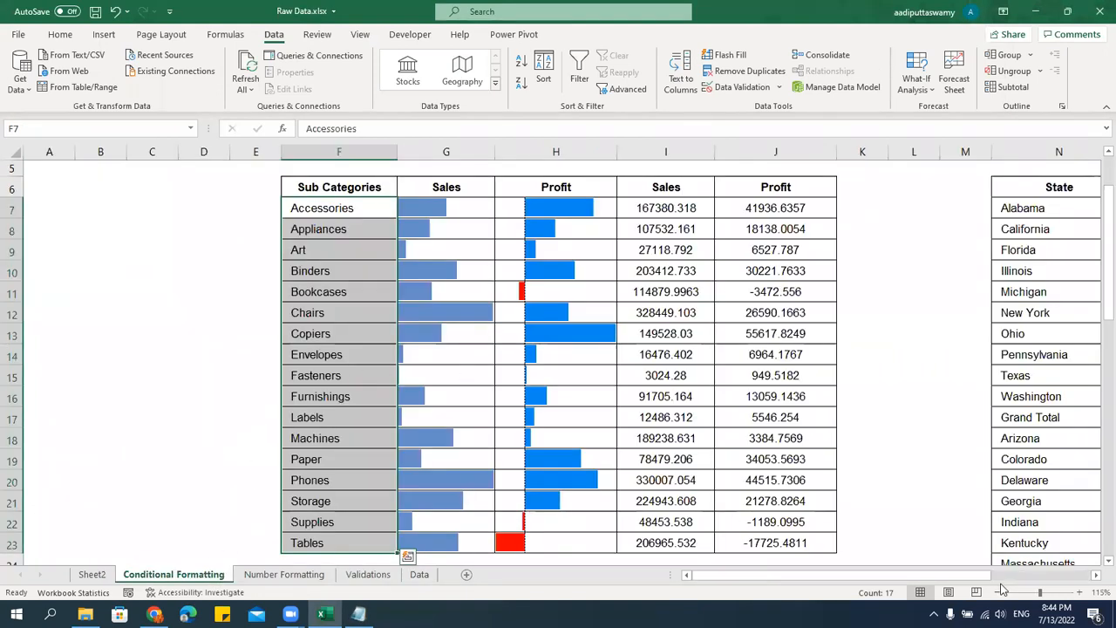
{"action": "left_click", "coordinate": [310, 572]}
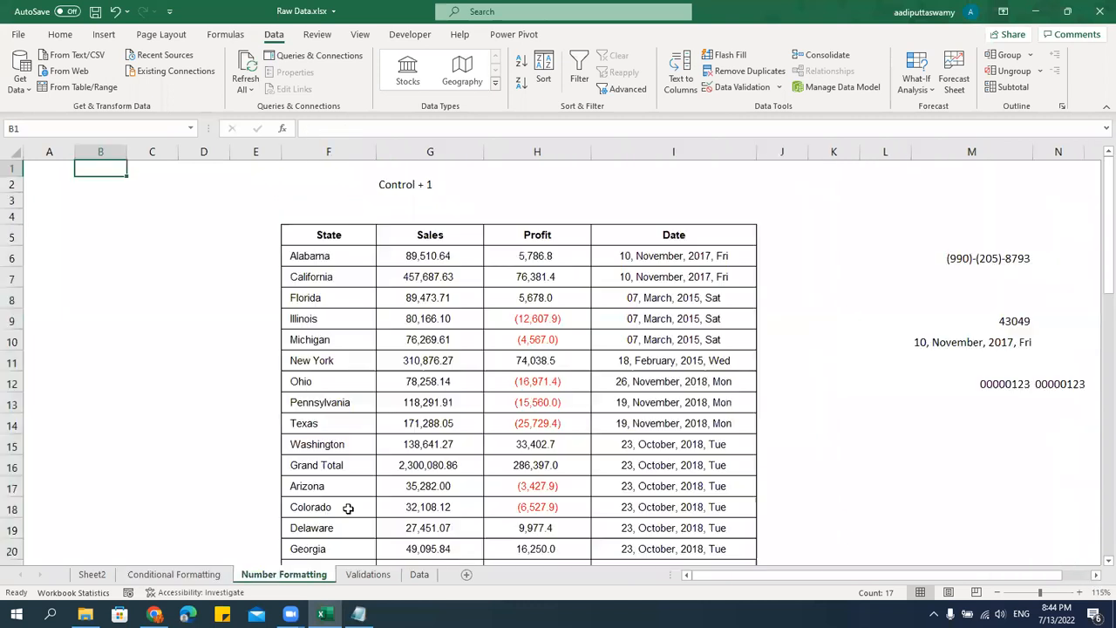
{"action": "left_click", "coordinate": [352, 241]}
{"action": "key", "text": "ctrl+a"}
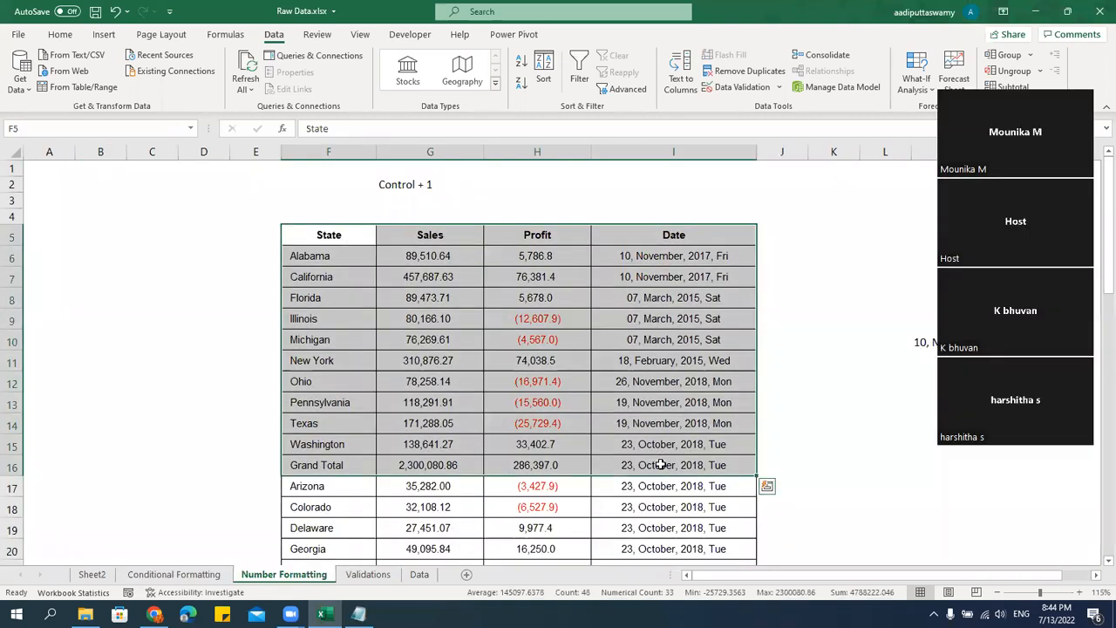
{"action": "scroll", "coordinate": [660, 464], "scroll_direction": "down", "scroll_amount": 12}
{"action": "key", "text": "ctrl+c"}
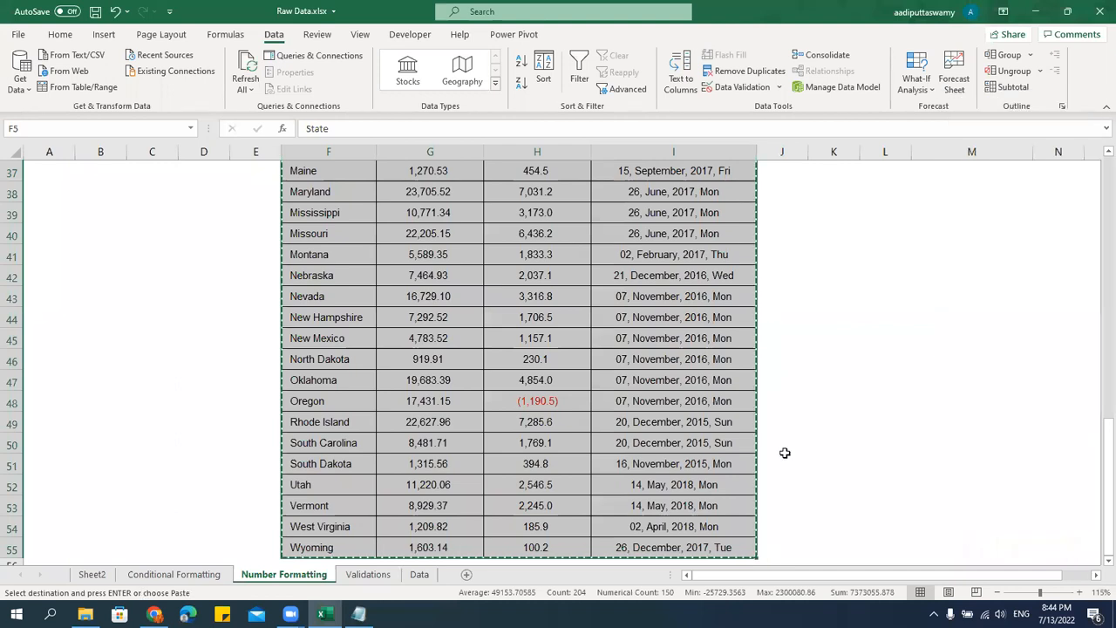
{"action": "left_click", "coordinate": [466, 576]}
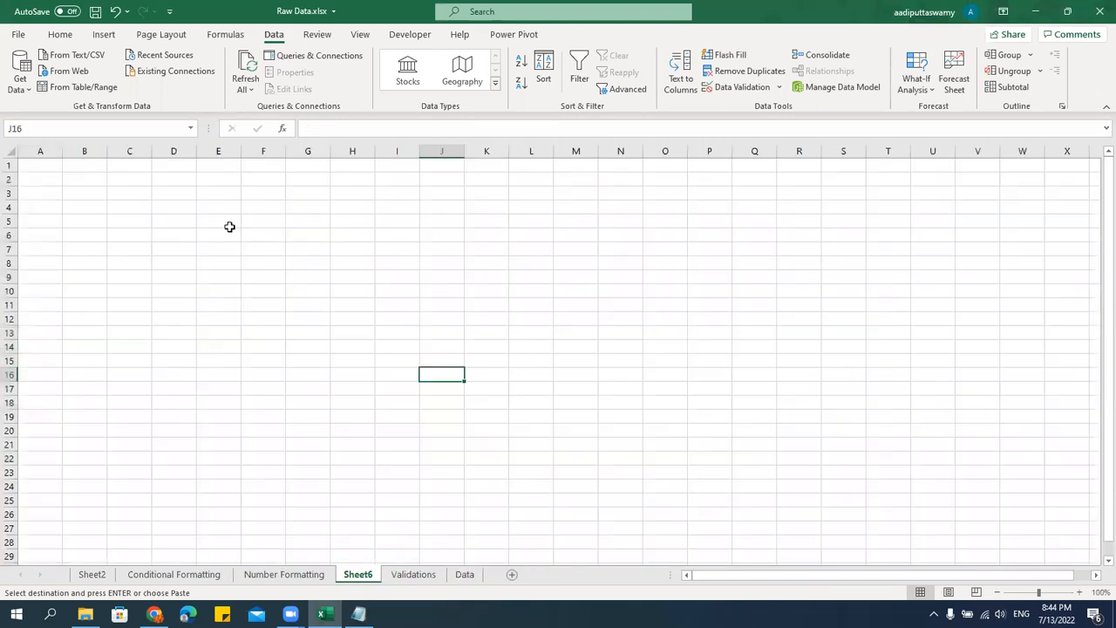
Paste the copied table normally at E5 on the new sheet, then undo the paste.
{"action": "left_click", "coordinate": [229, 227]}
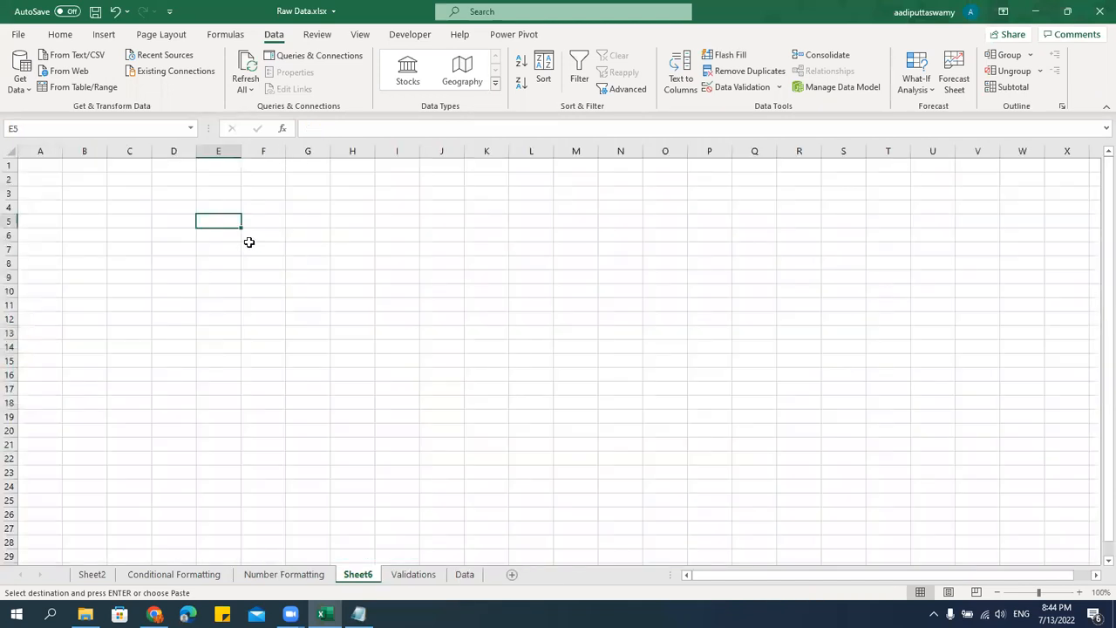
{"action": "key", "text": "ctrl+v"}
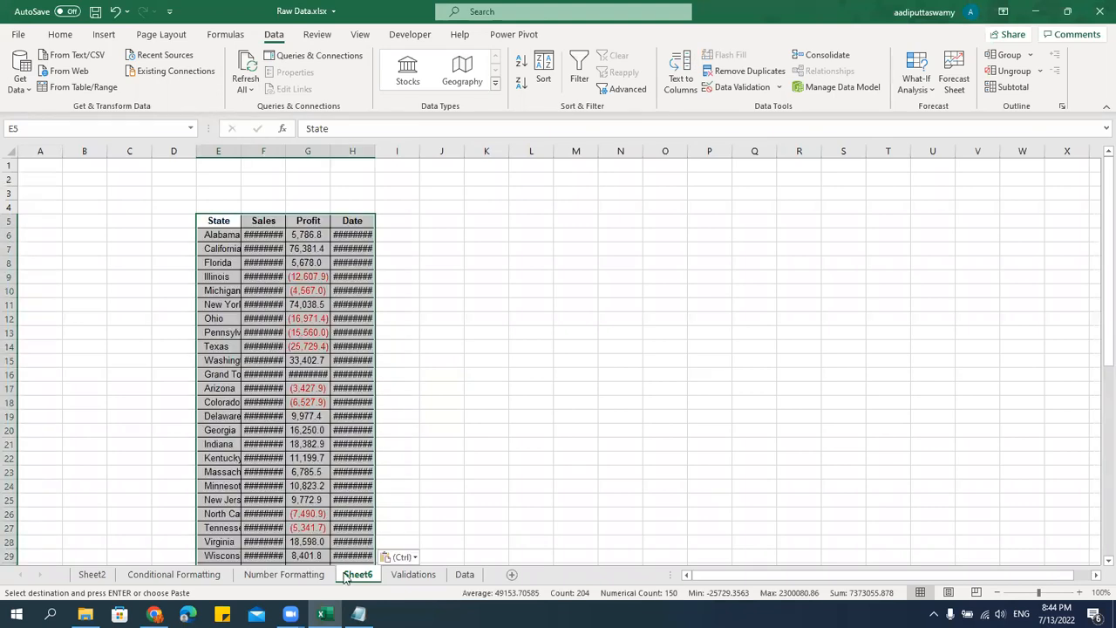
{"action": "key", "text": "ctrl+z"}
Paste only the values of the copied State table at E5 on the new sheet using Paste Special.
{"action": "left_click", "coordinate": [232, 227]}
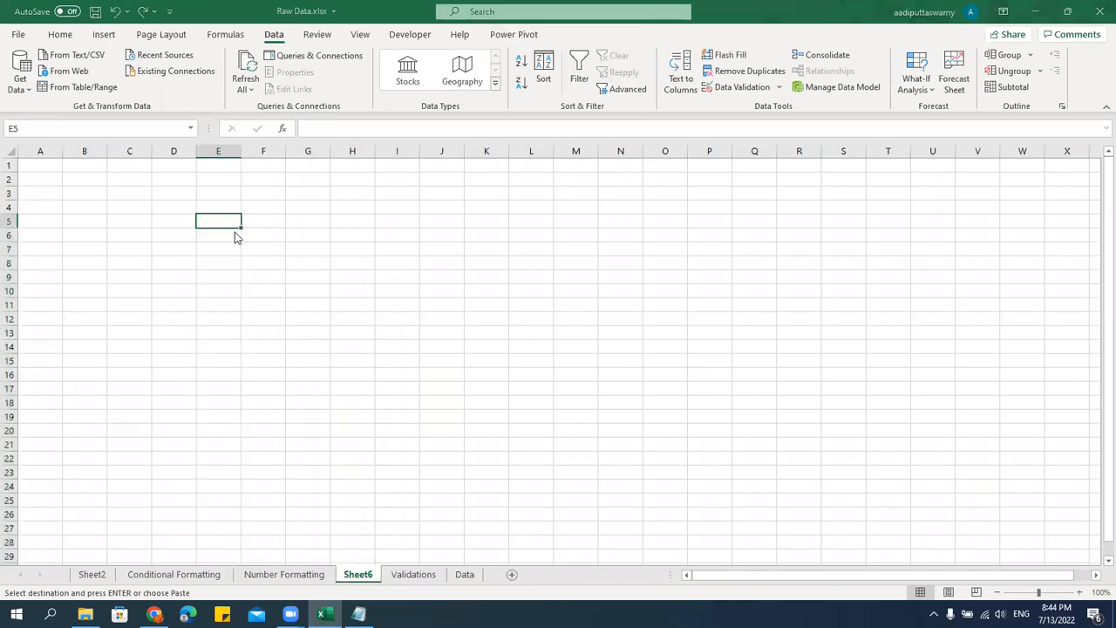
{"action": "key", "text": "ctrl+alt+v"}
{"action": "left_click", "coordinate": [556, 224]}
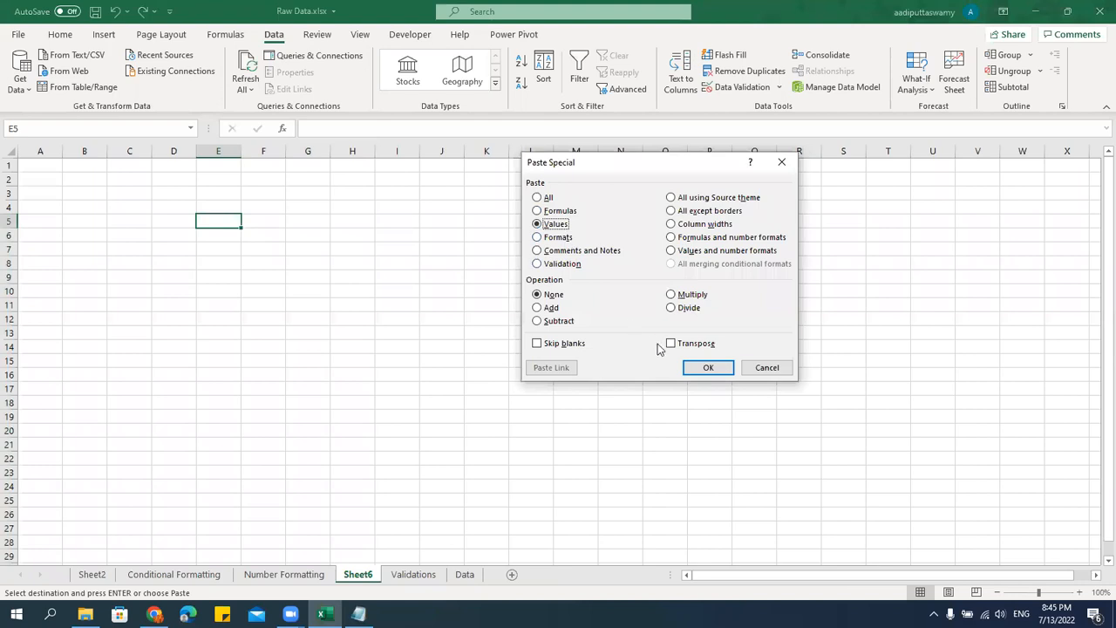
{"action": "left_click", "coordinate": [708, 367]}
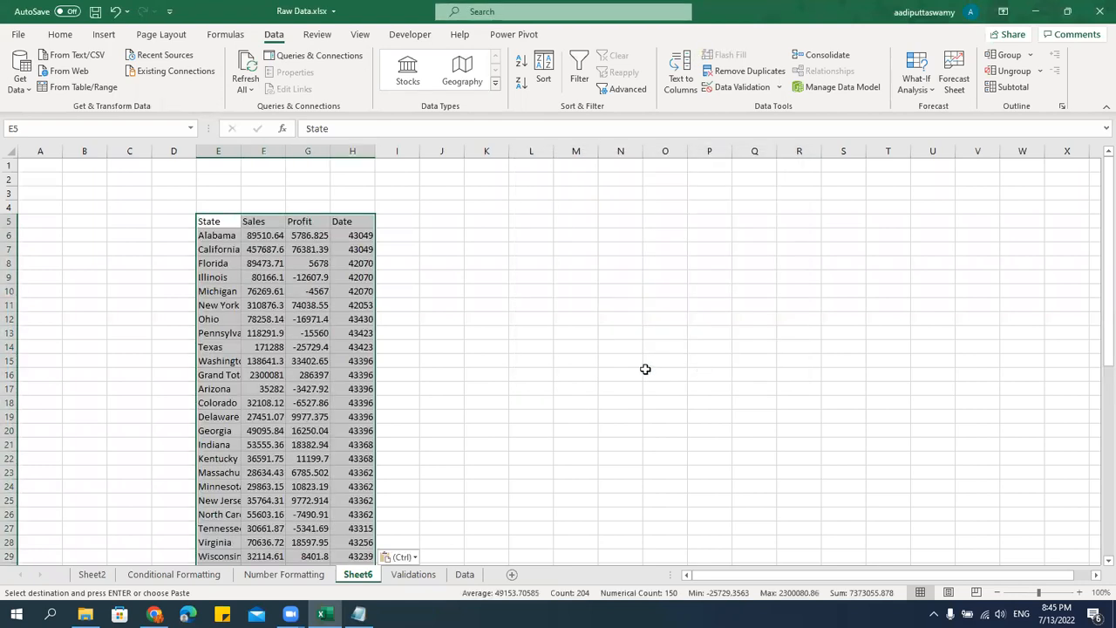
Rename the new worksheet as PasteSpecial.
{"action": "double_click", "coordinate": [365, 579]}
{"action": "type", "text": "Pa"}
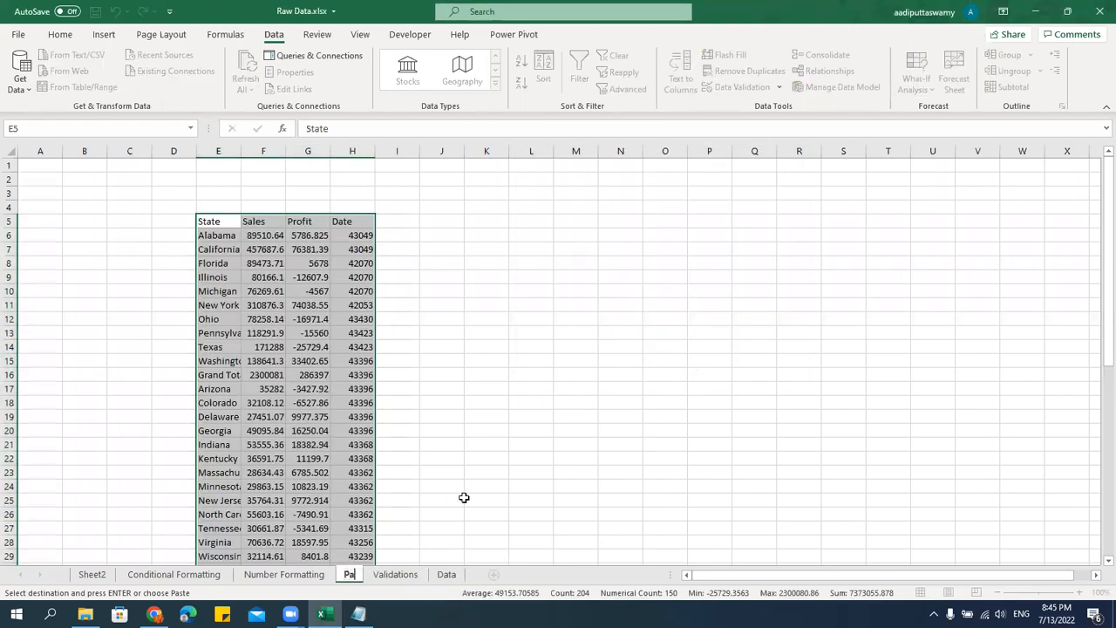
{"action": "type", "text": "steSpec"}
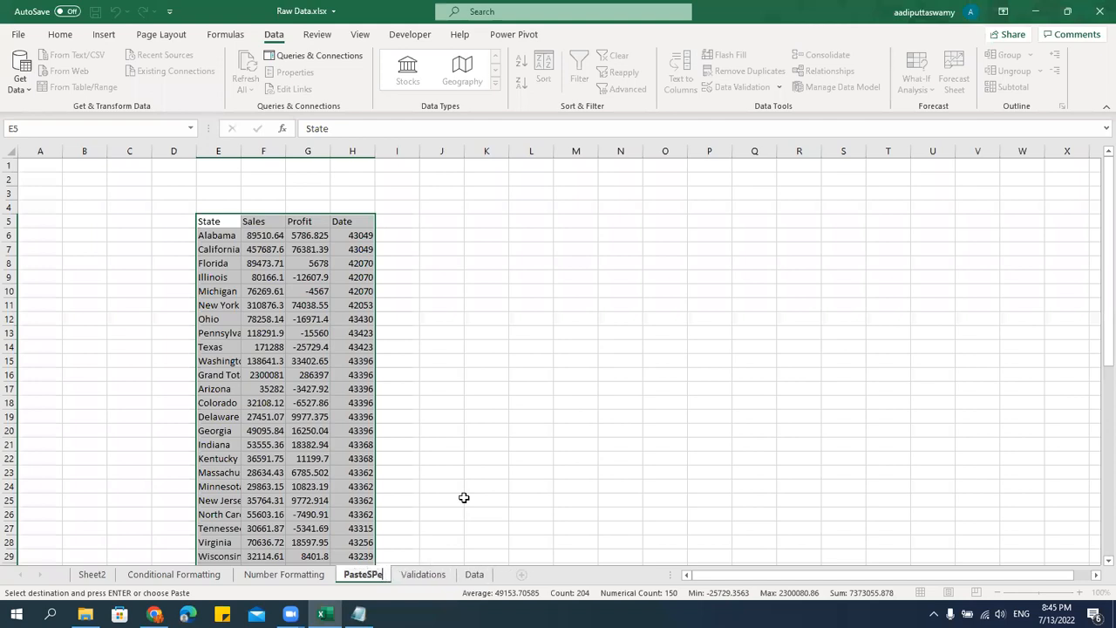
{"action": "type", "text": "ial"}
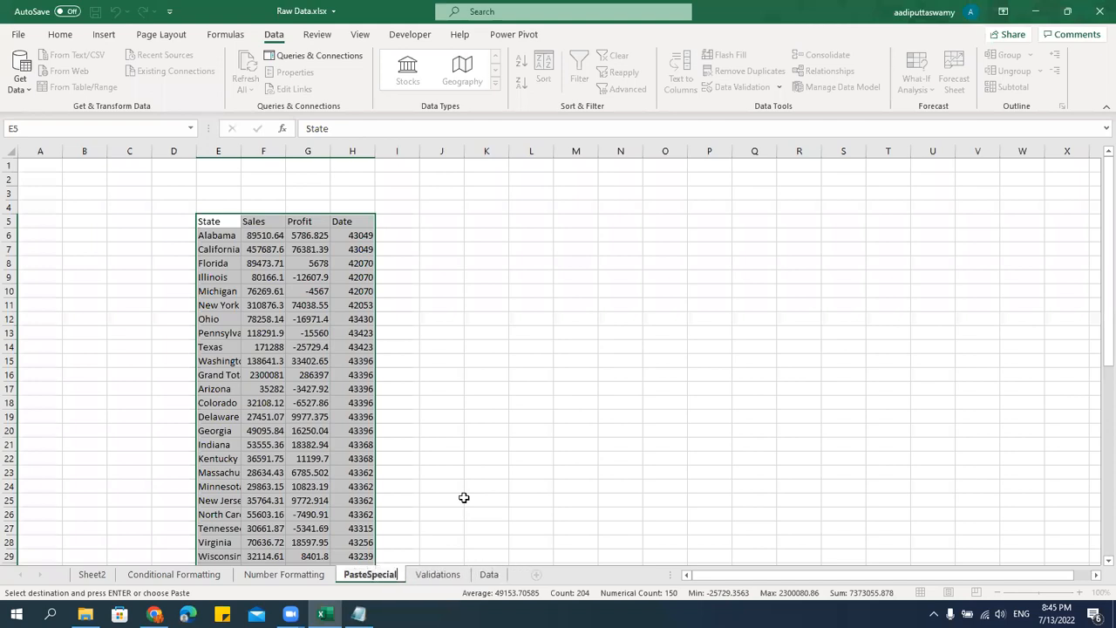
{"action": "key", "text": "Return"}
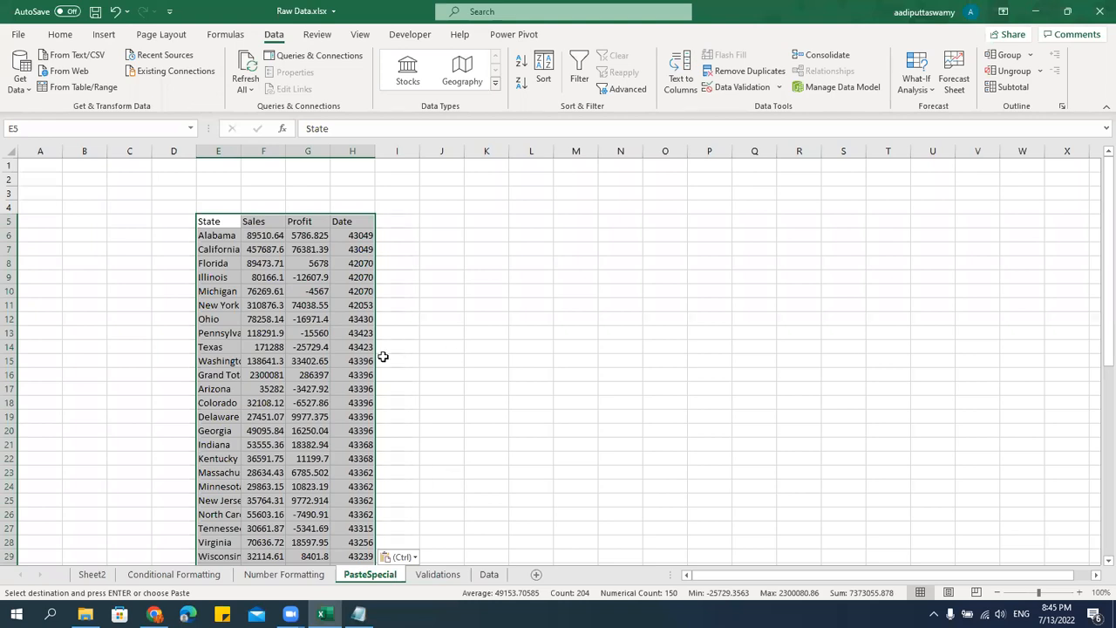
Autofit columns E to H so the State, Sales, Profit and Date values fit.
{"action": "left_click_drag", "start_coordinate": [218, 151], "coordinate": [381, 152]}
{"action": "double_click", "coordinate": [381, 152]}
{"action": "left_click", "coordinate": [417, 290]}
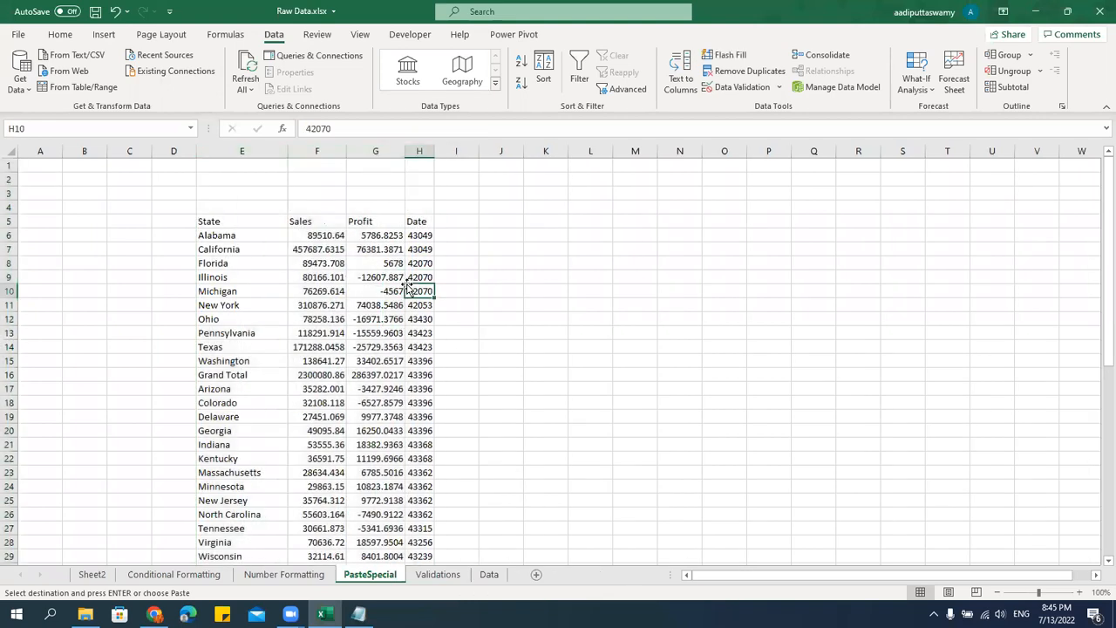
Copy the Sub Categories table with its Sales and Profit columns, F6:J23, from the Conditional Formatting sheet.
{"action": "left_click", "coordinate": [169, 574]}
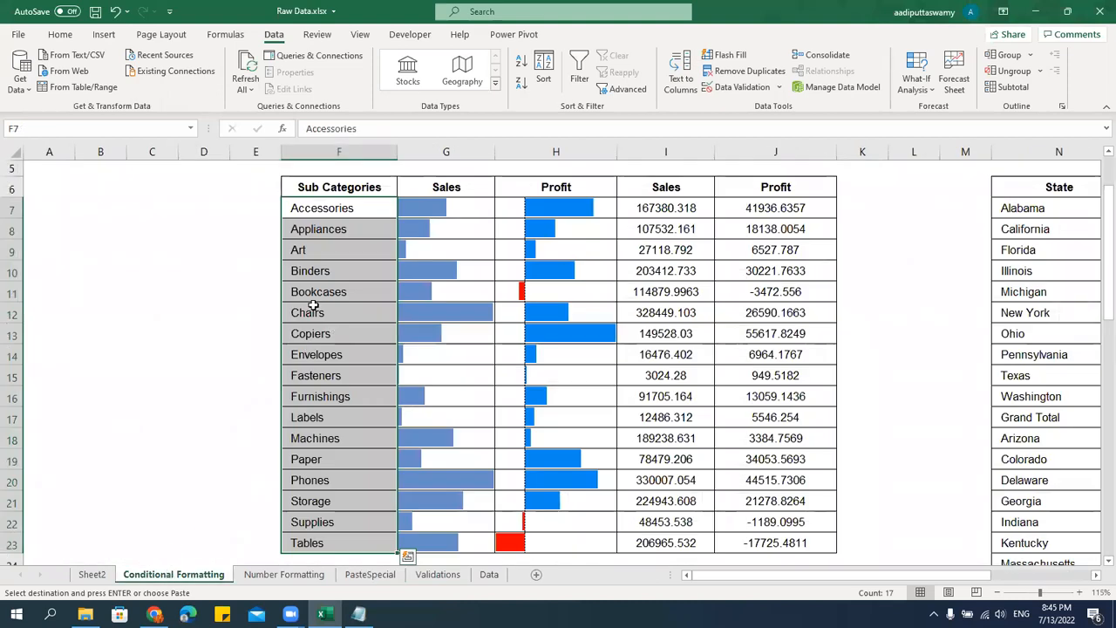
{"action": "scroll", "coordinate": [314, 312], "scroll_direction": "down", "scroll_amount": 3}
{"action": "scroll", "coordinate": [349, 314], "scroll_direction": "up", "scroll_amount": 3}
{"action": "left_click_drag", "start_coordinate": [363, 190], "coordinate": [776, 488]}
{"action": "key", "text": "ctrl+c"}
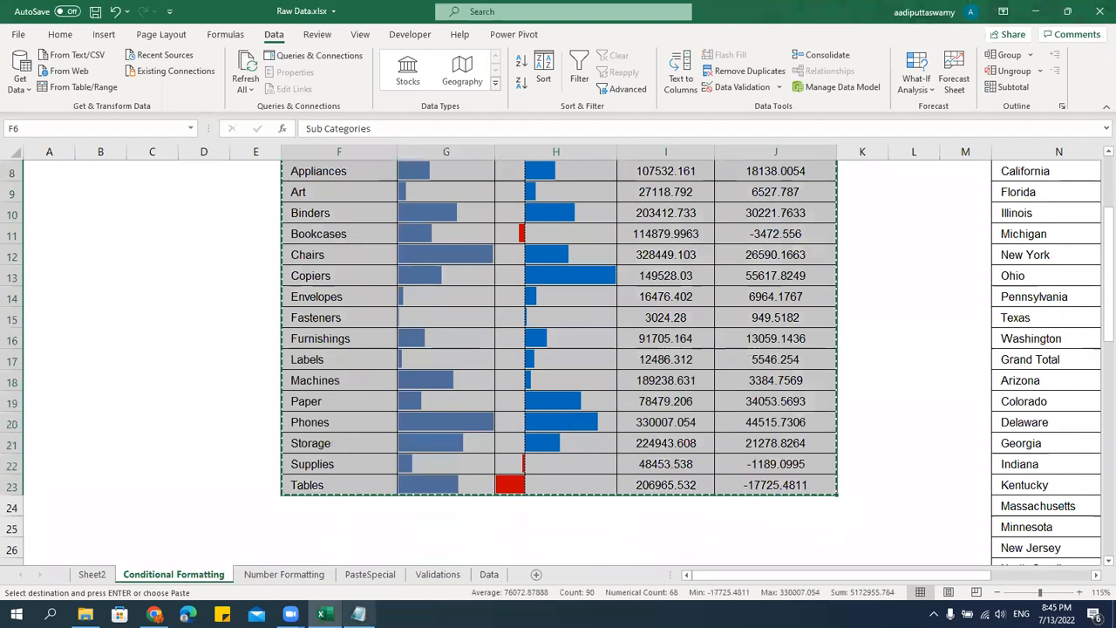
Paste only the values of the Sub Categories table at K5 on the PasteSpecial sheet.
{"action": "left_click", "coordinate": [370, 574]}
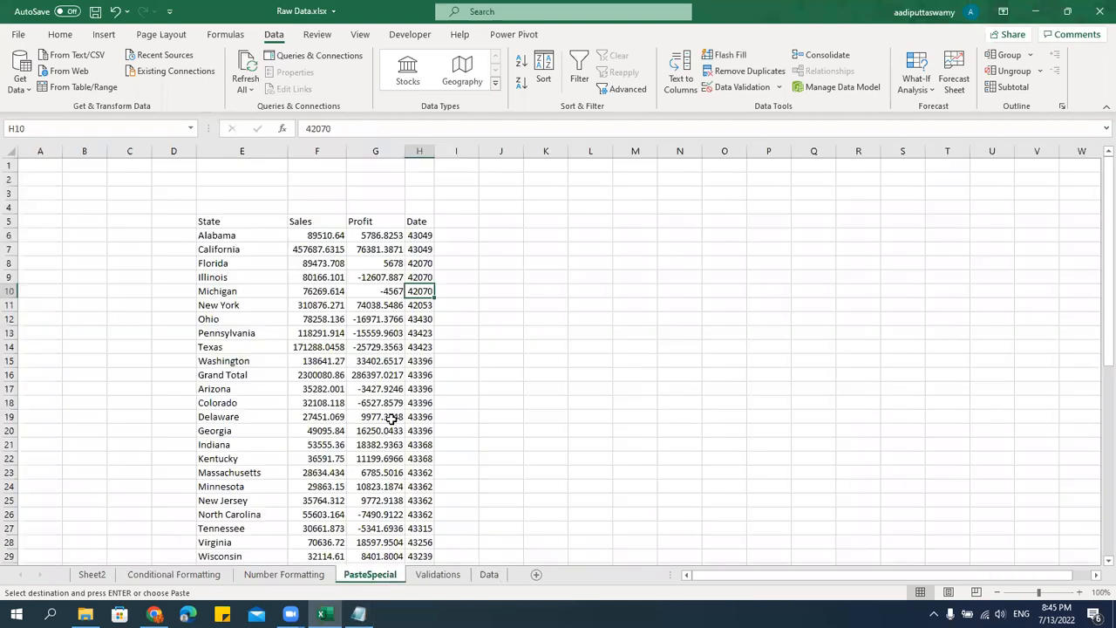
{"action": "left_click", "coordinate": [544, 220]}
{"action": "key", "text": "ctrl+alt+v"}
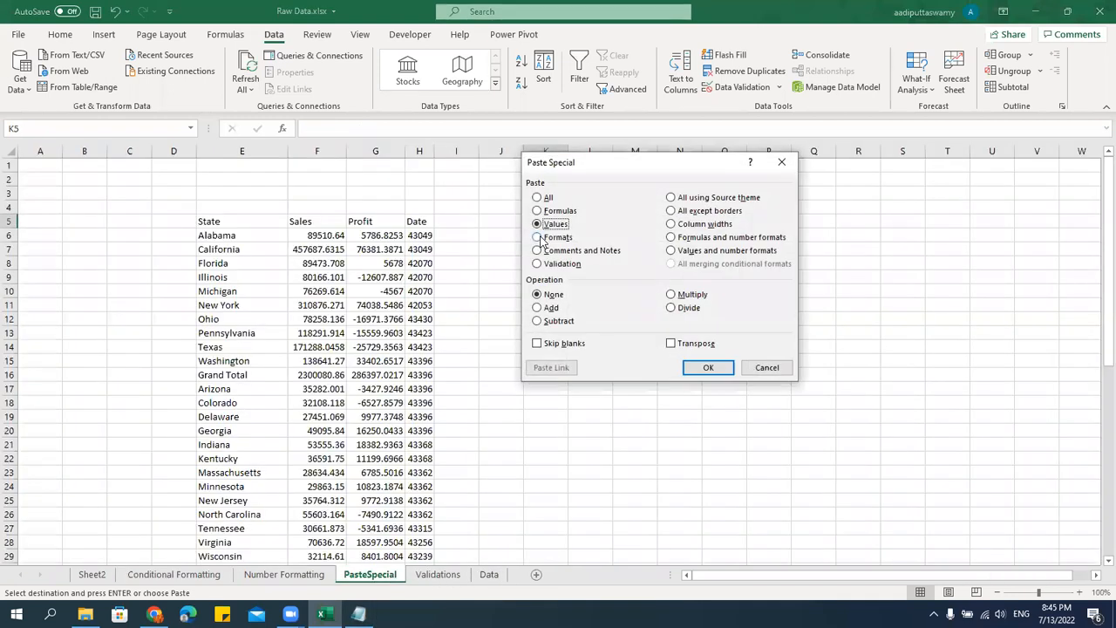
{"action": "key", "text": "Return"}
Copy the date values in H6:H23 and paste them at P6 beside the Sub Categories table.
{"action": "left_click_drag", "start_coordinate": [247, 151], "coordinate": [477, 154]}
{"action": "left_click_drag", "start_coordinate": [420, 236], "coordinate": [431, 479]}
{"action": "key", "text": "ctrl+c"}
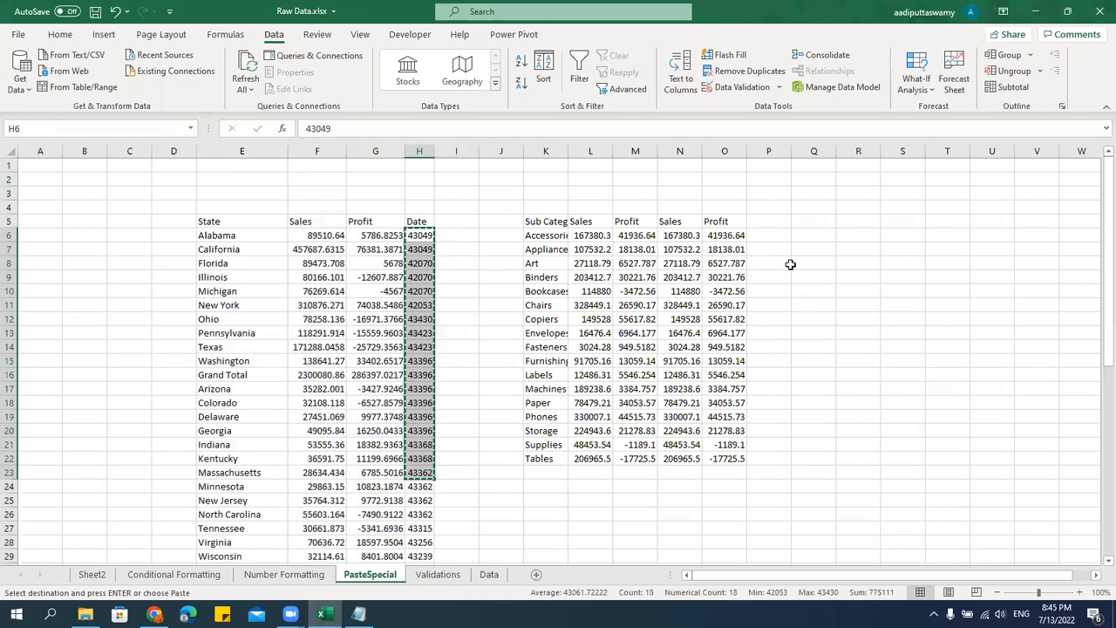
{"action": "left_click", "coordinate": [767, 233]}
{"action": "key", "text": "ctrl+v"}
Enter the header Date in P5 and clear the surplus date in P23 below the table's last row.
{"action": "left_click", "coordinate": [772, 222]}
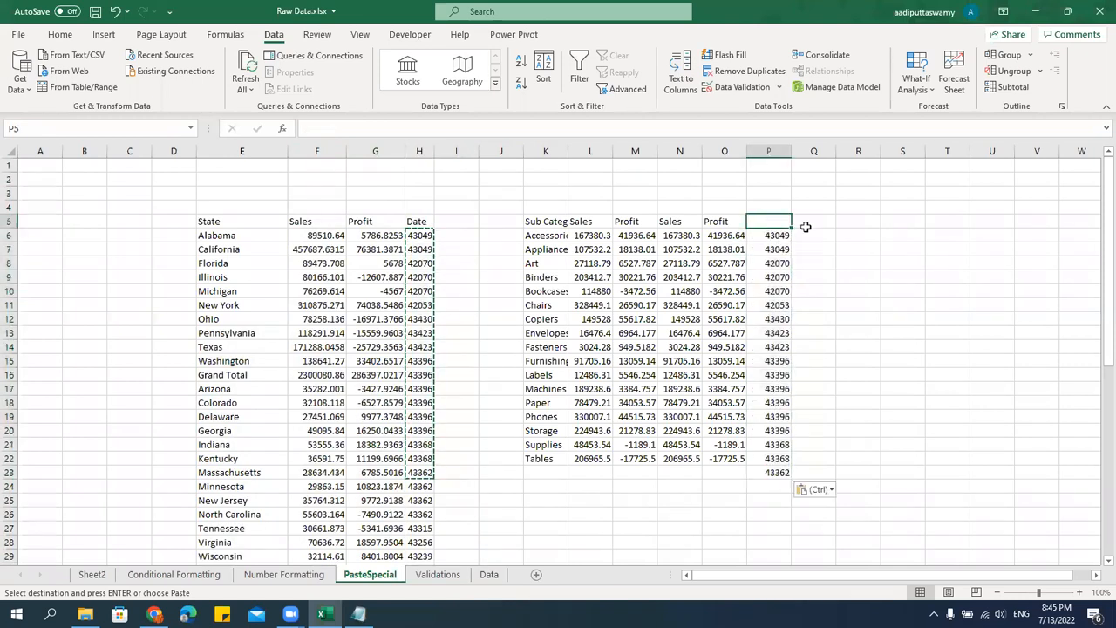
{"action": "type", "text": "Date"}
{"action": "left_click", "coordinate": [858, 291]}
{"action": "left_click", "coordinate": [774, 471]}
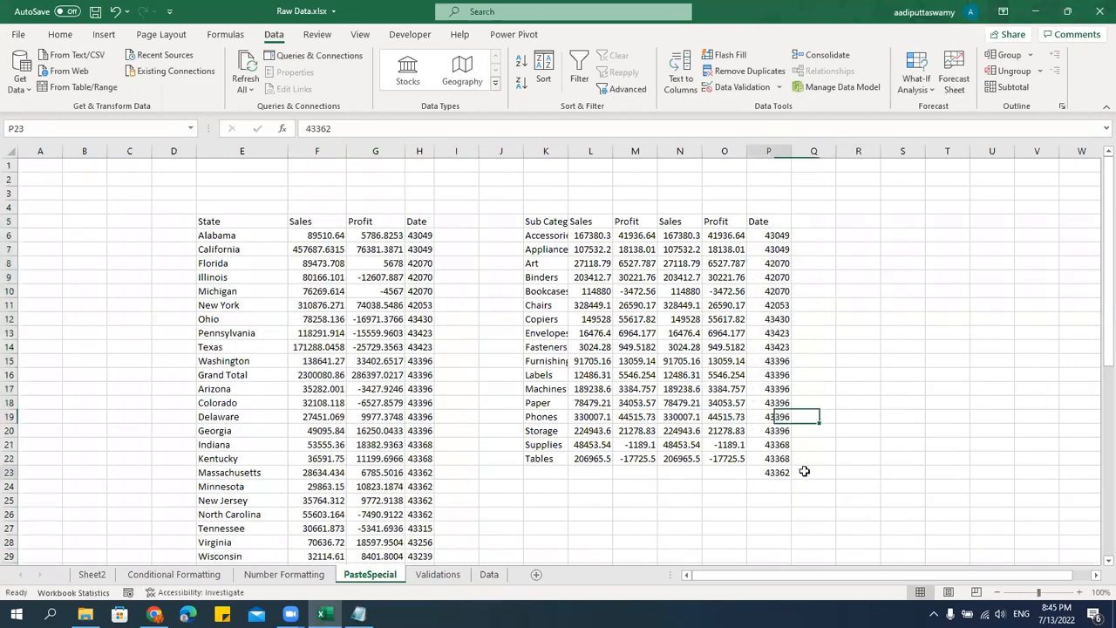
{"action": "key", "text": "Delete"}
Delete columns E to I containing the State table, then autofit the Sub Categories table's Sales, Profit and Date columns.
{"action": "left_click_drag", "start_coordinate": [240, 151], "coordinate": [461, 169]}
{"action": "key", "text": "ctrl+minus"}
{"action": "left_click", "coordinate": [528, 372]}
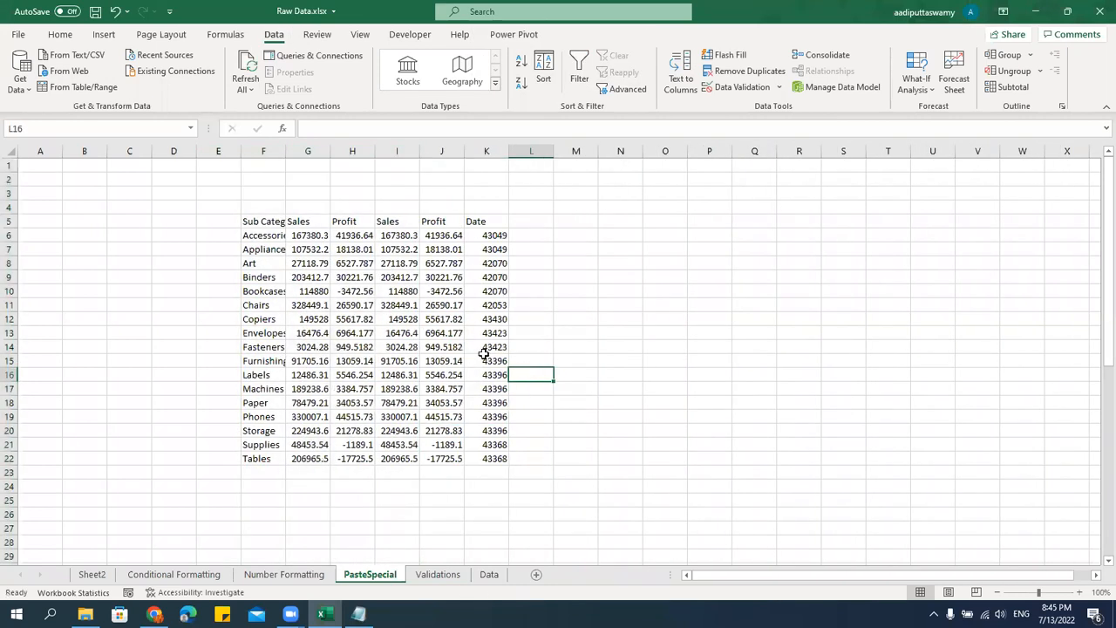
{"action": "left_click_drag", "start_coordinate": [307, 151], "coordinate": [531, 153]}
{"action": "left_click", "coordinate": [596, 389]}
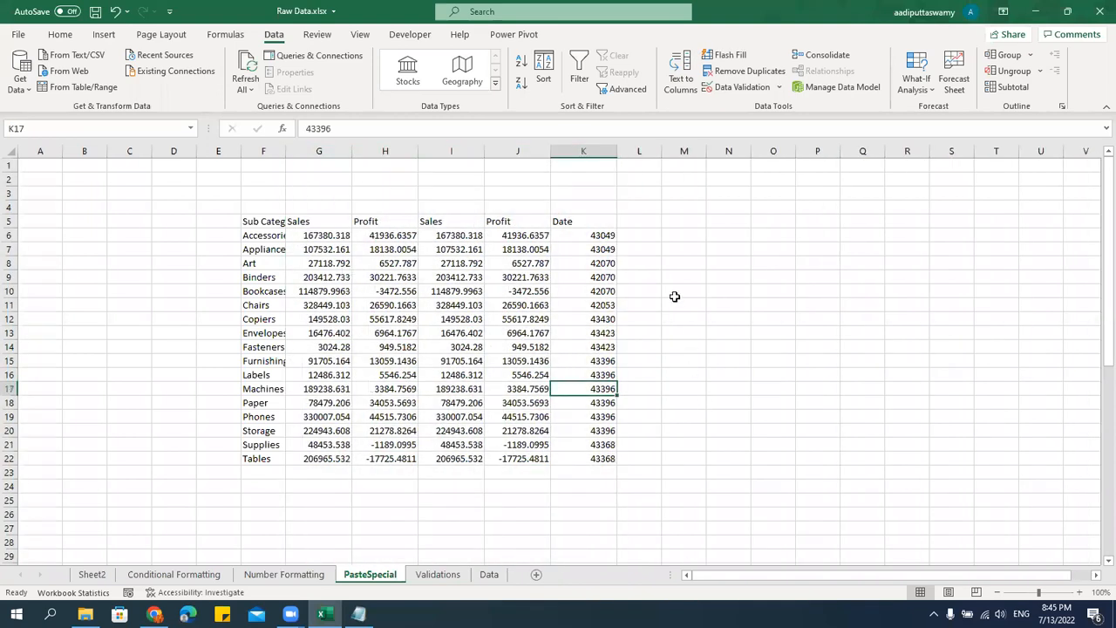
Delete the duplicate Sales and Profit columns, I and J, from the Sub Categories table.
{"action": "left_click", "coordinate": [647, 222]}
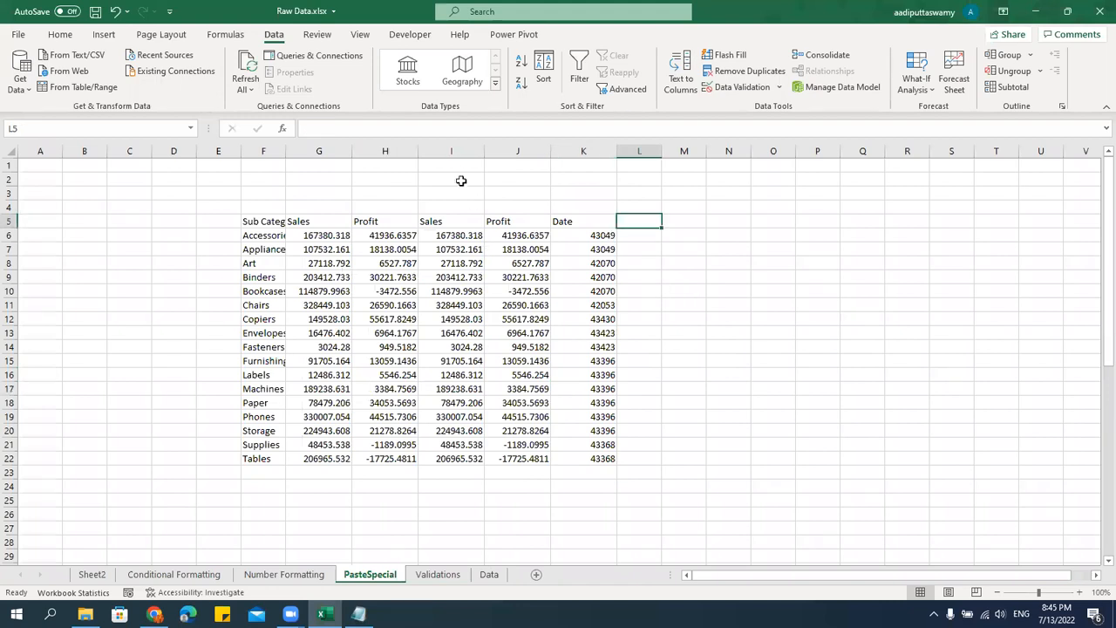
{"action": "left_click_drag", "start_coordinate": [451, 151], "coordinate": [508, 156]}
{"action": "key", "text": "ctrl+minus"}
{"action": "left_click", "coordinate": [621, 416]}
Enter the header Profit % in J5 and autofit the Sub Categories column.
{"action": "left_click", "coordinate": [509, 225]}
{"action": "type", "text": "Profit %"}
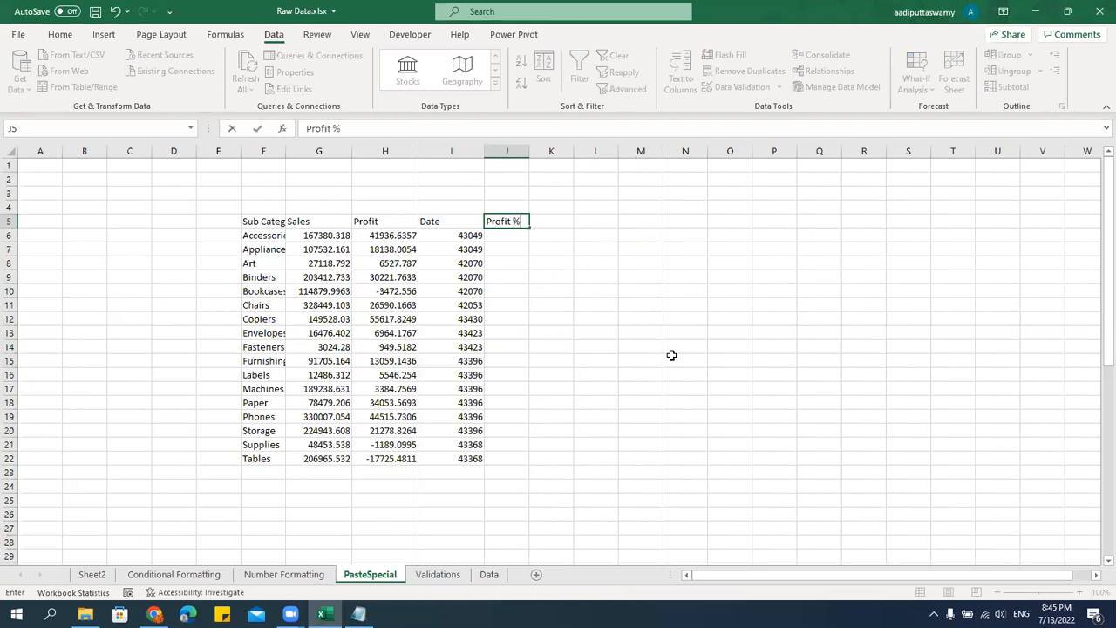
{"action": "key", "text": "Return"}
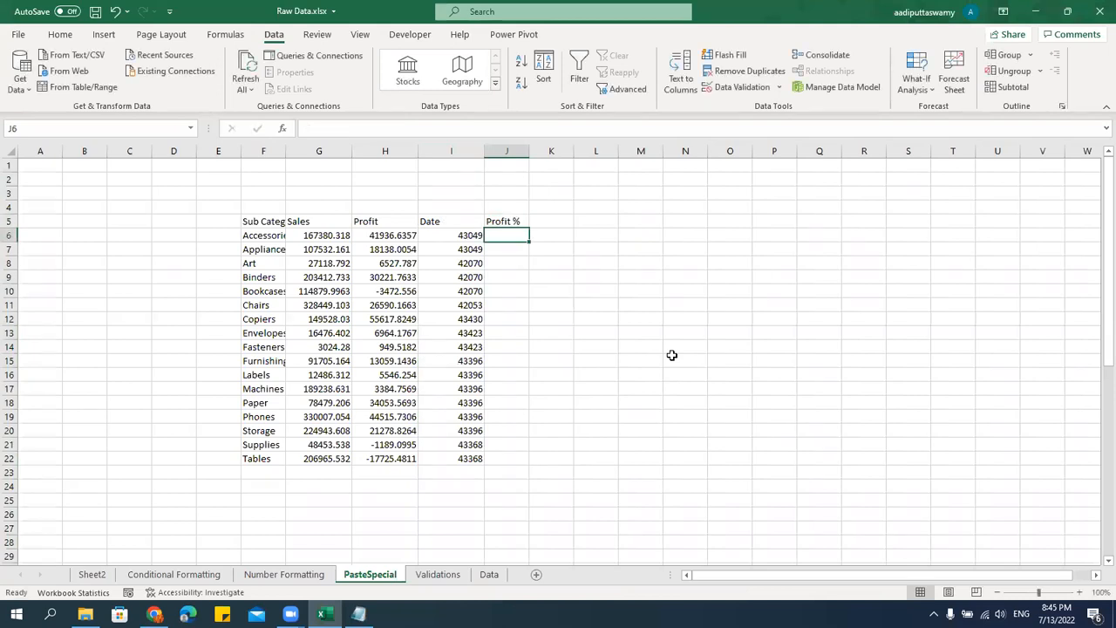
{"action": "double_click", "coordinate": [285, 151]}
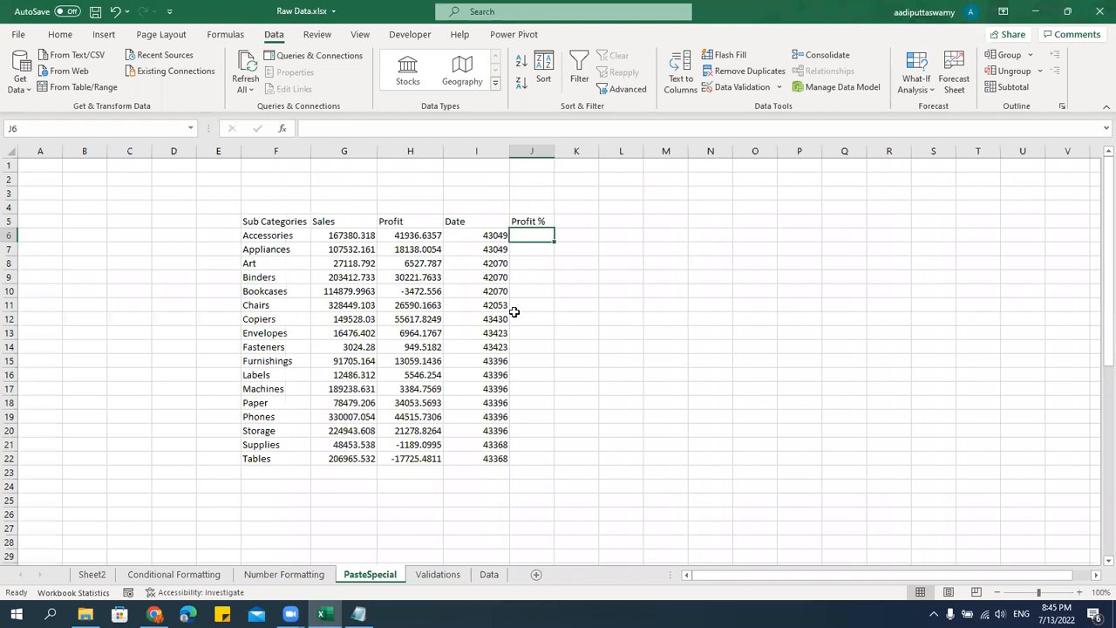
Enter the formula =H6/G6 in J6 to calculate the profit percentage for Accessories.
{"action": "type", "text": "="}
{"action": "key", "text": "Left"}
{"action": "key", "text": "Left"}
{"action": "type", "text": "/"}
{"action": "key", "text": "Left"}
{"action": "key", "text": "Left"}
{"action": "key", "text": "Left"}
{"action": "key", "text": "Return"}
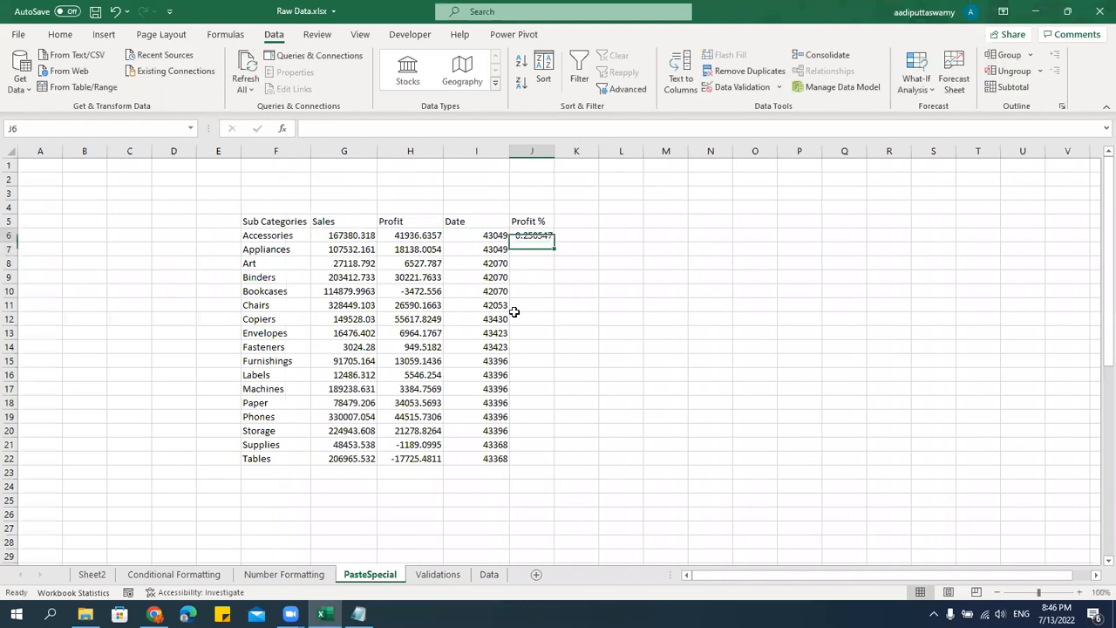
Fill the Profit % formula down from J6 to J22.
{"action": "key", "text": "Up"}
{"action": "key", "text": "shift+Down"}
{"action": "key", "text": "shift+Down"}
{"action": "key", "text": "shift+Down"}
{"action": "key", "text": "shift+Down"}
{"action": "key", "text": "shift+Down"}
{"action": "key", "text": "shift+Down"}
{"action": "key", "text": "shift+Down"}
{"action": "key", "text": "shift+Down"}
{"action": "key", "text": "shift+Down"}
{"action": "key", "text": "shift+Down"}
{"action": "key", "text": "shift+Down"}
{"action": "key", "text": "shift+Down"}
{"action": "key", "text": "shift+Down"}
{"action": "key", "text": "shift+Down"}
{"action": "key", "text": "shift+Down"}
{"action": "key", "text": "shift+Down"}
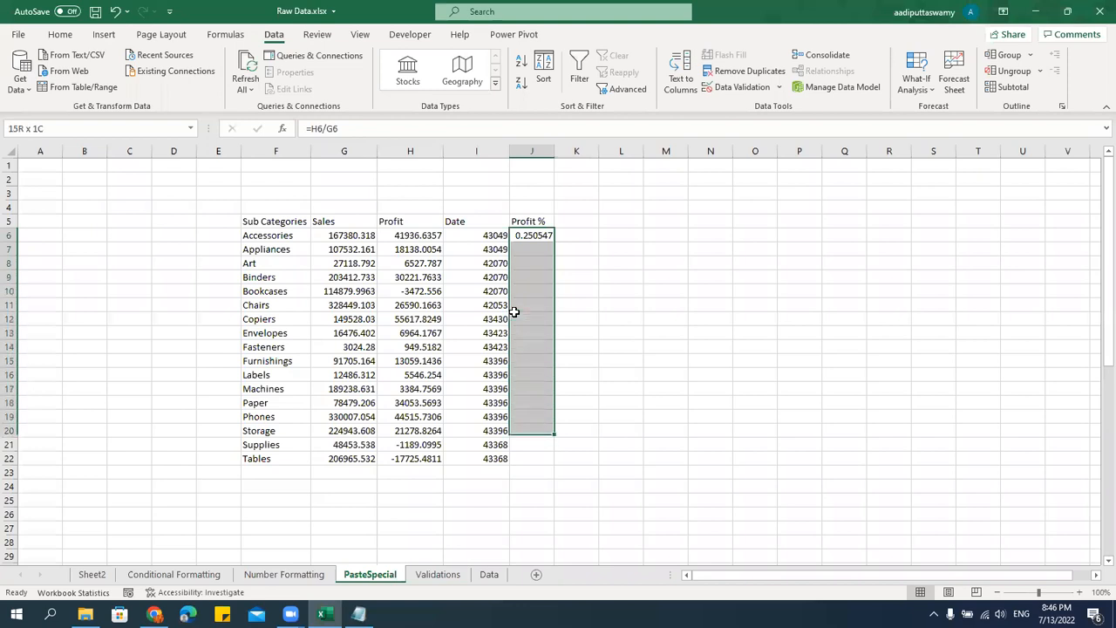
{"action": "key", "text": "ctrl+d"}
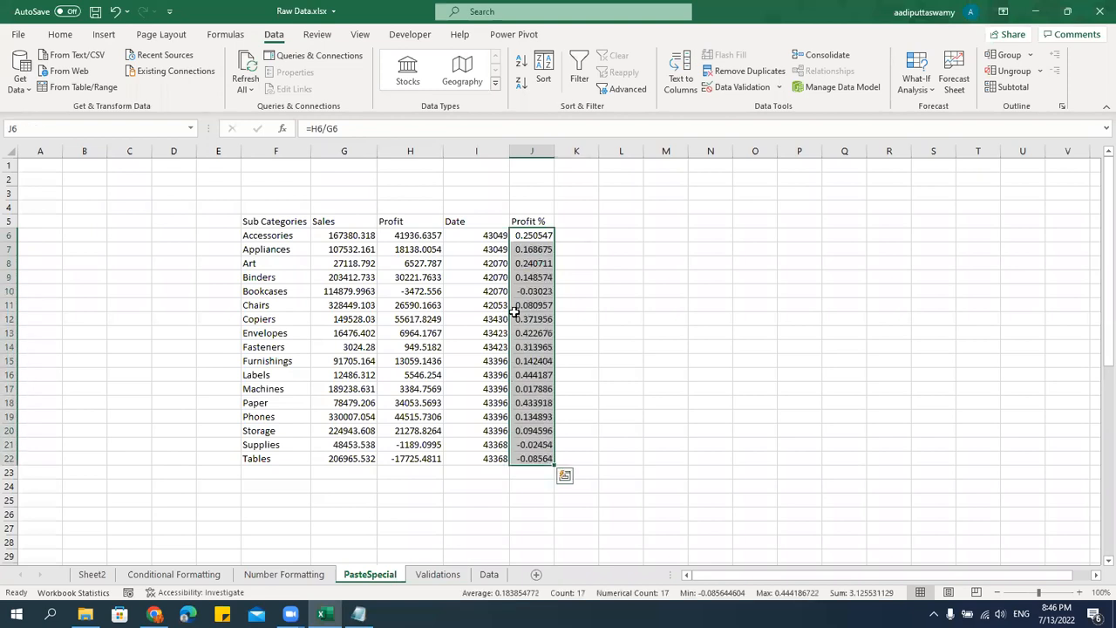
Copy the Sub Categories column F5:F22 to O5 and autofit column O.
{"action": "left_click_drag", "start_coordinate": [264, 224], "coordinate": [250, 458]}
{"action": "key", "text": "ctrl+c"}
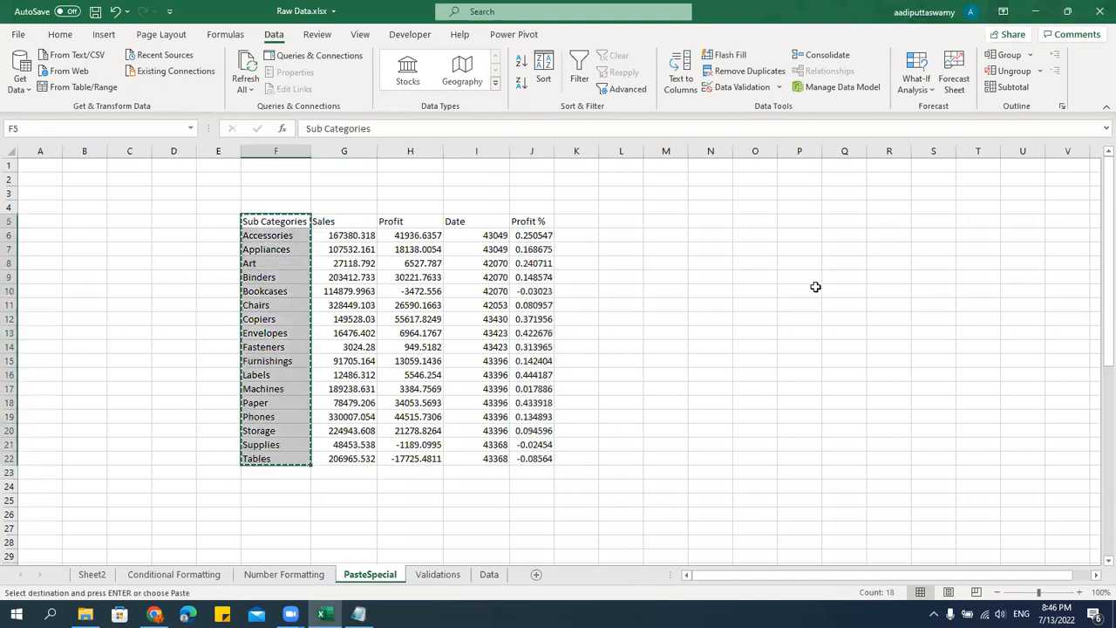
{"action": "left_click", "coordinate": [759, 222]}
{"action": "key", "text": "ctrl+v"}
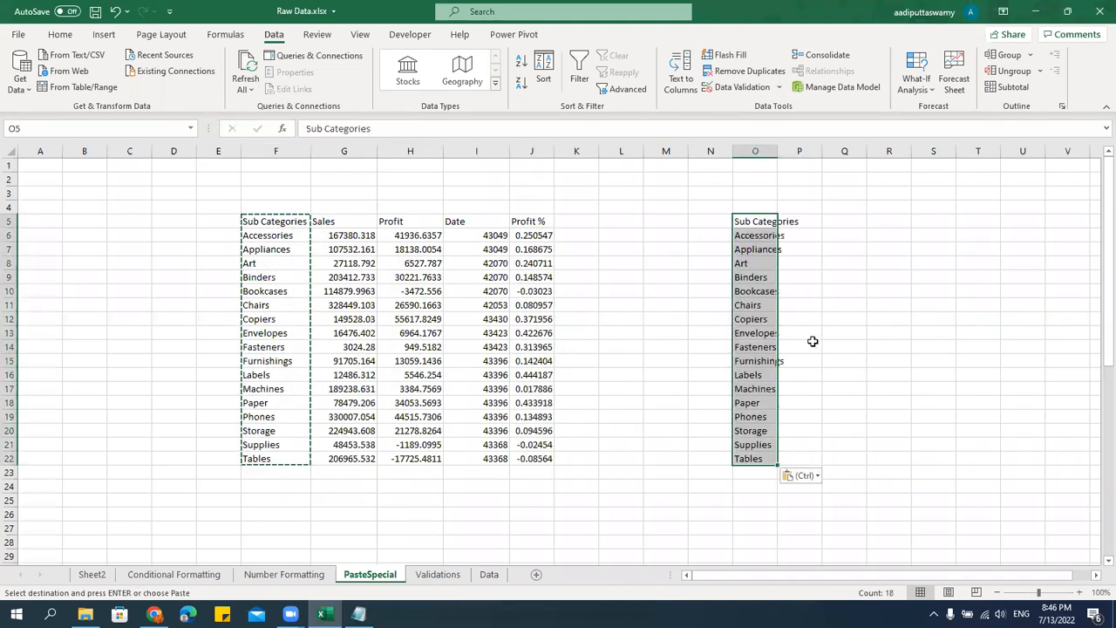
{"action": "double_click", "coordinate": [778, 149]}
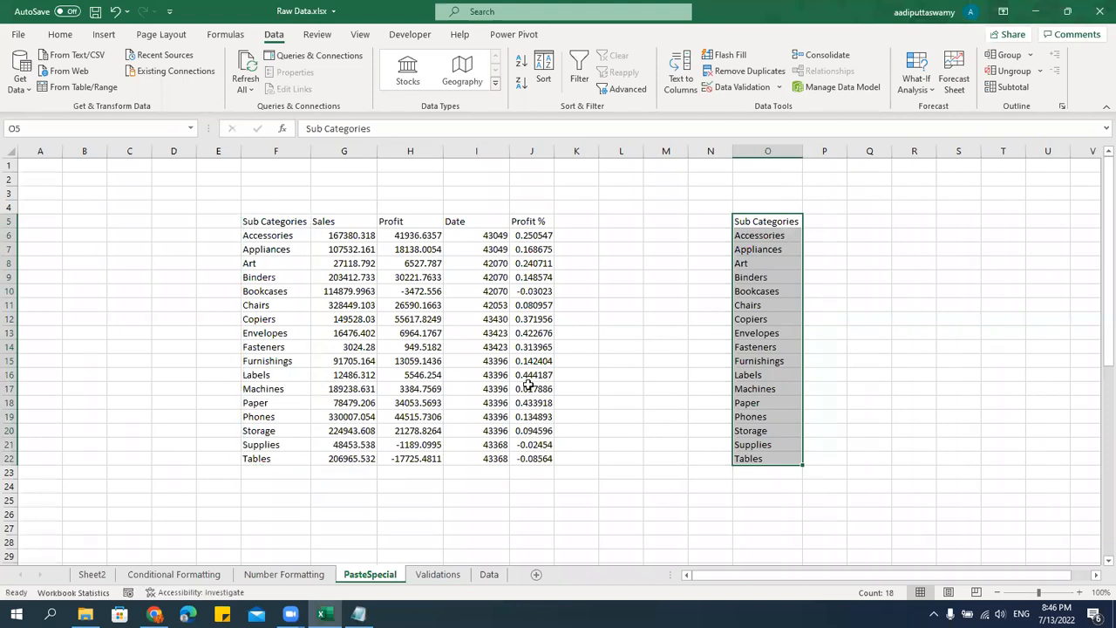
Copy the Profit % column J5:J22 including its header and paste it normally at P5.
{"action": "left_click_drag", "start_coordinate": [534, 235], "coordinate": [529, 460]}
{"action": "key", "text": "ctrl+c"}
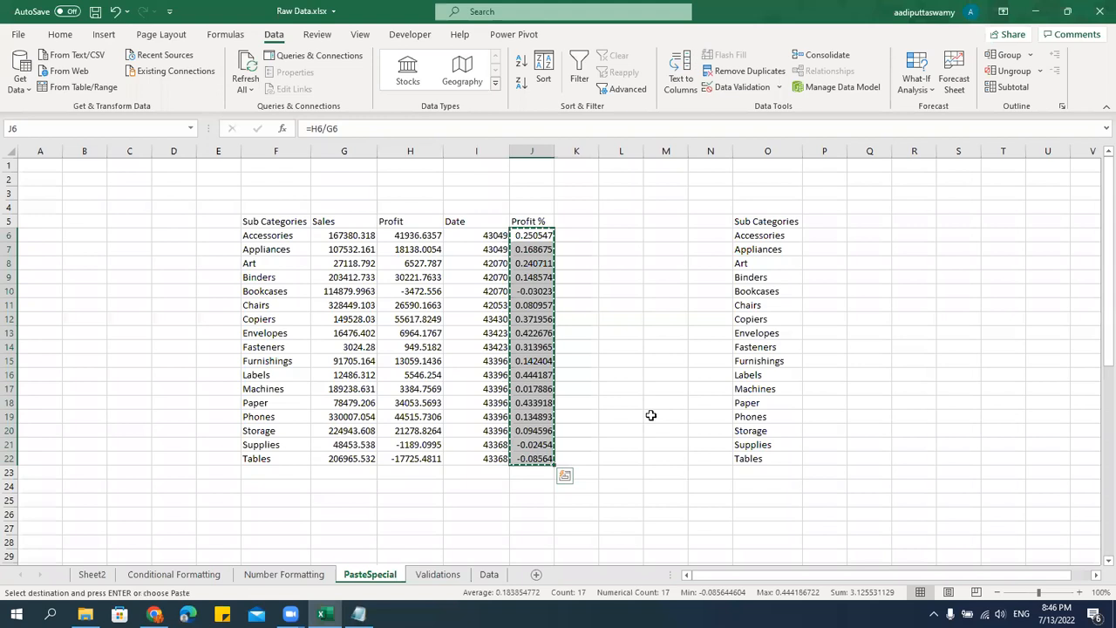
{"action": "left_click_drag", "start_coordinate": [543, 221], "coordinate": [534, 462]}
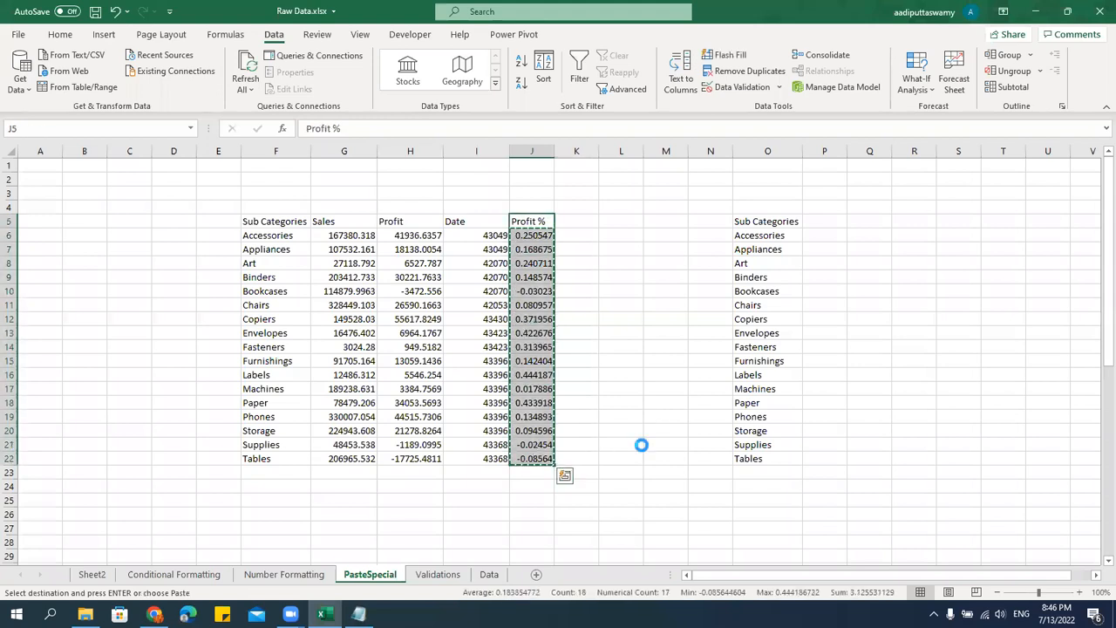
{"action": "left_click", "coordinate": [836, 210]}
{"action": "left_click", "coordinate": [837, 218]}
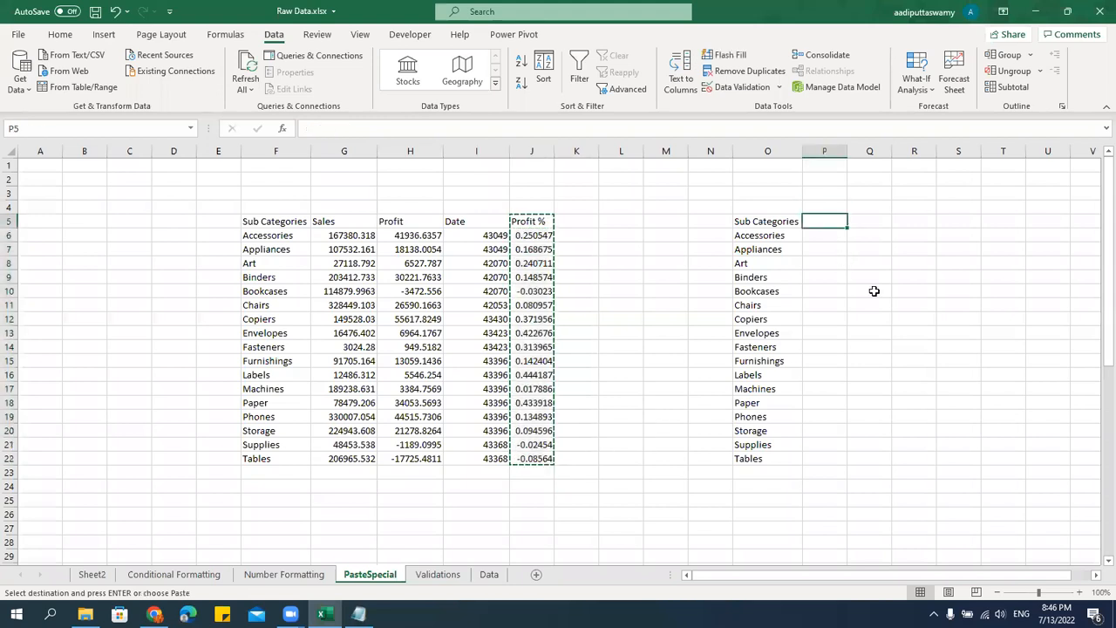
{"action": "key", "text": "ctrl+v"}
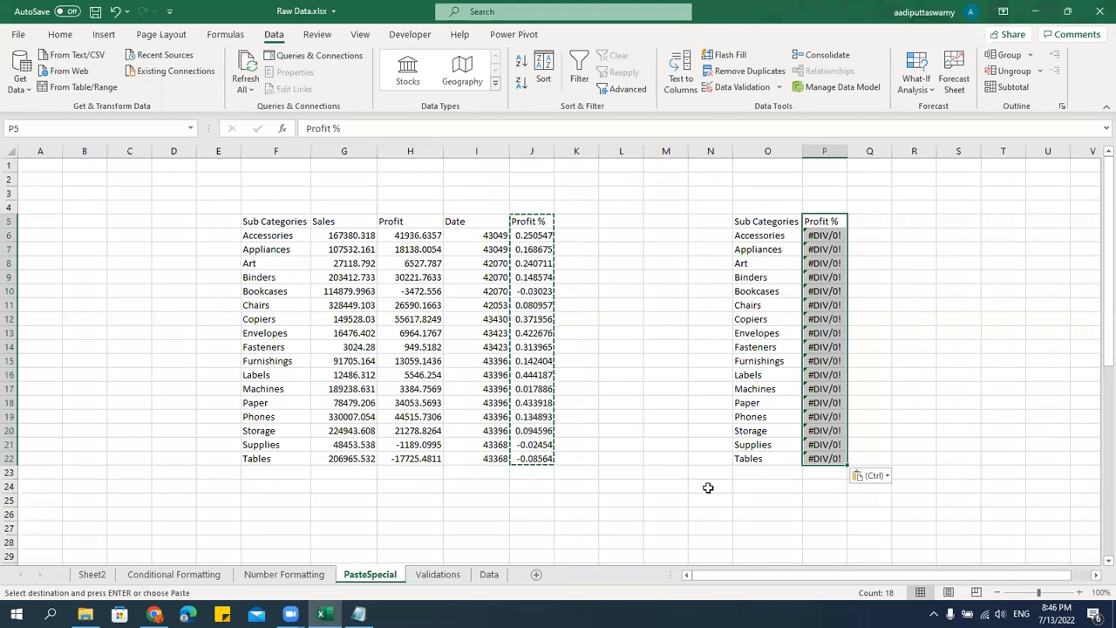
Zoom the sheet to 115% and examine which cells the Profit % formula in J6 refers to.
{"action": "scroll", "coordinate": [708, 488], "scroll_direction": "up", "scroll_amount": 1}
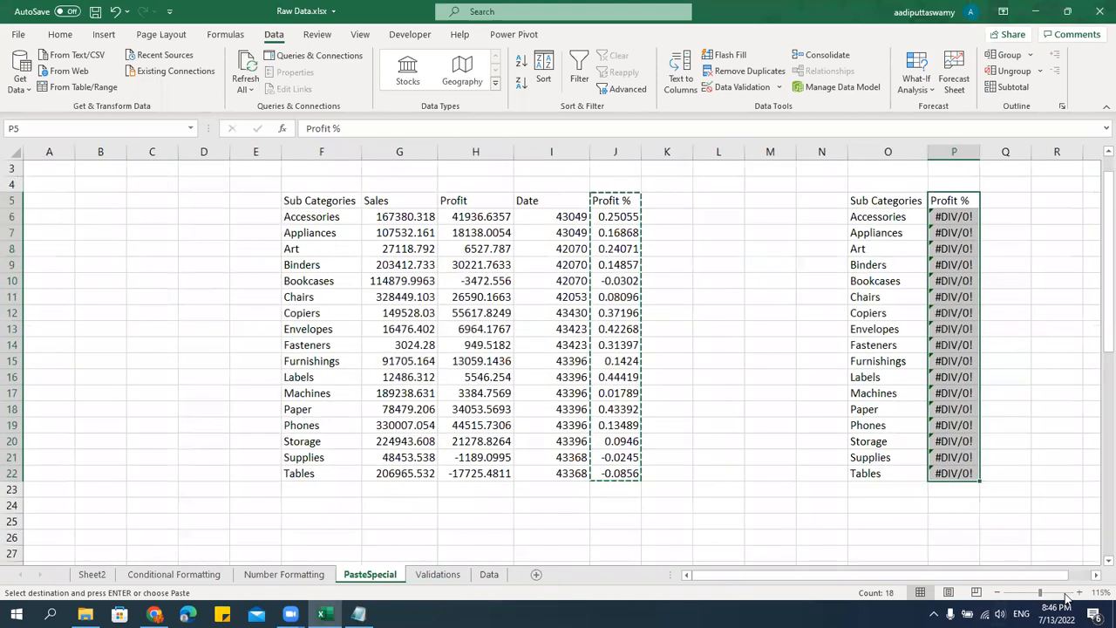
{"action": "left_click", "coordinate": [1096, 575]}
{"action": "left_click", "coordinate": [1096, 576]}
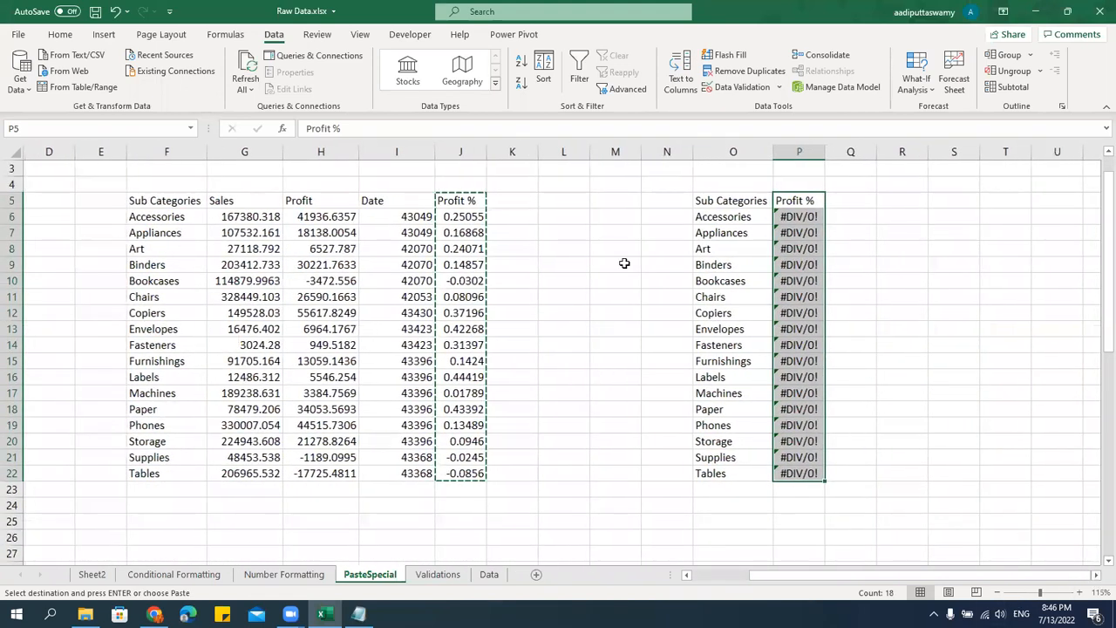
{"action": "double_click", "coordinate": [459, 217]}
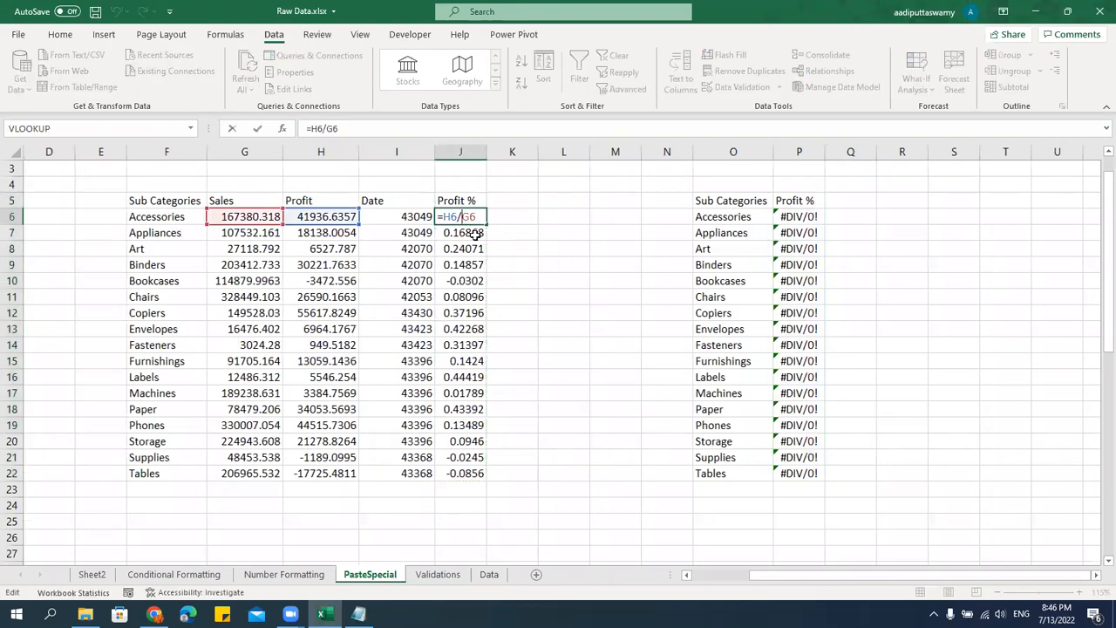
{"action": "key", "text": "Return"}
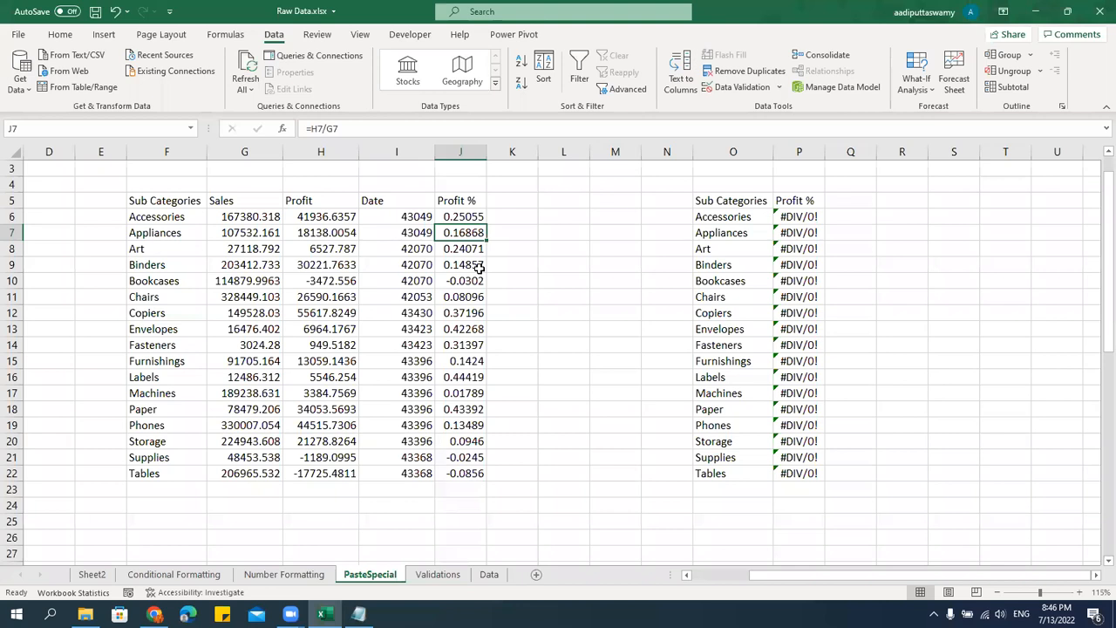
Examine which cells the formula in the pasted Profit % cell P6 refers to and compare it with the original in J6.
{"action": "left_click", "coordinate": [806, 220]}
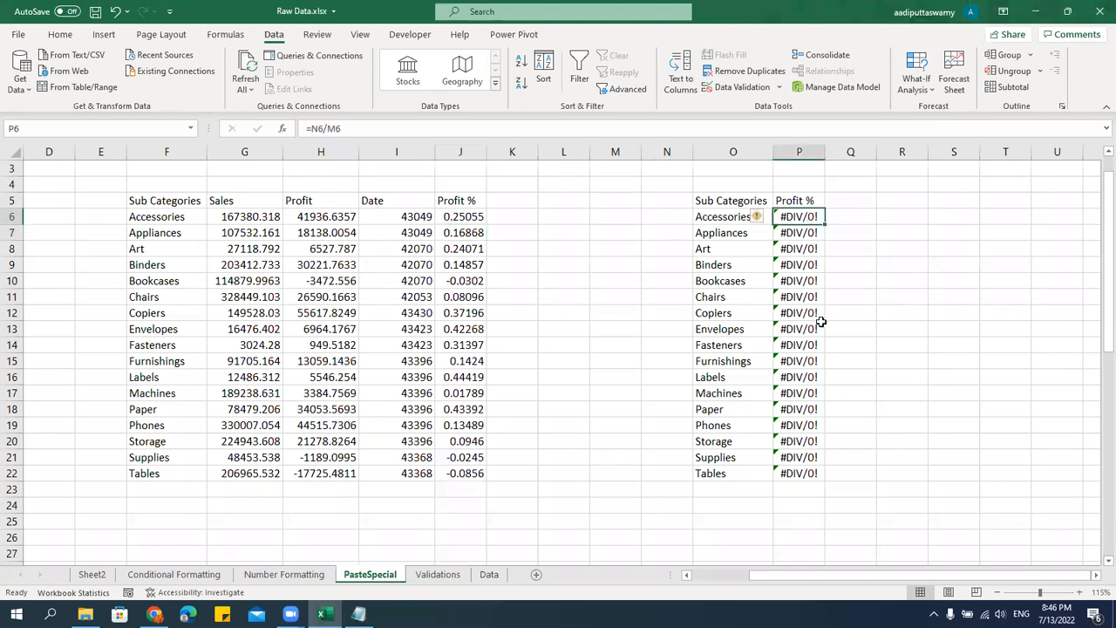
{"action": "double_click", "coordinate": [800, 215]}
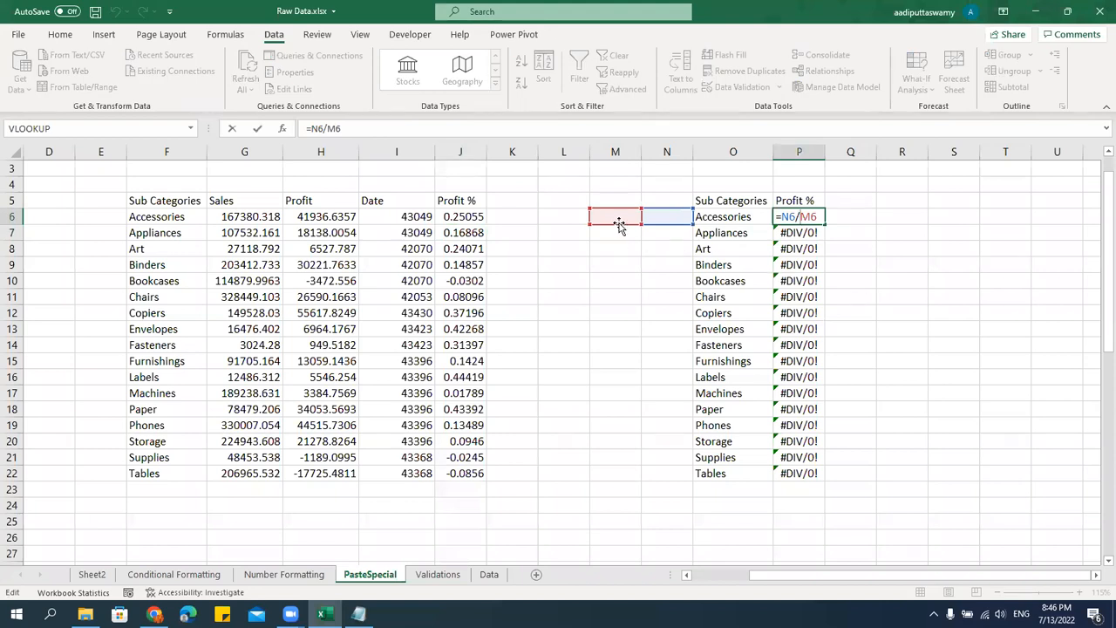
{"action": "key", "text": "Escape"}
{"action": "left_click", "coordinate": [468, 216]}
{"action": "double_click", "coordinate": [468, 217]}
{"action": "key", "text": "Escape"}
Clear the contents of P6:P22 below the copied Profit % header.
{"action": "left_click", "coordinate": [804, 222]}
{"action": "left_click_drag", "start_coordinate": [799, 292], "coordinate": [790, 466]}
{"action": "key", "text": "Delete"}
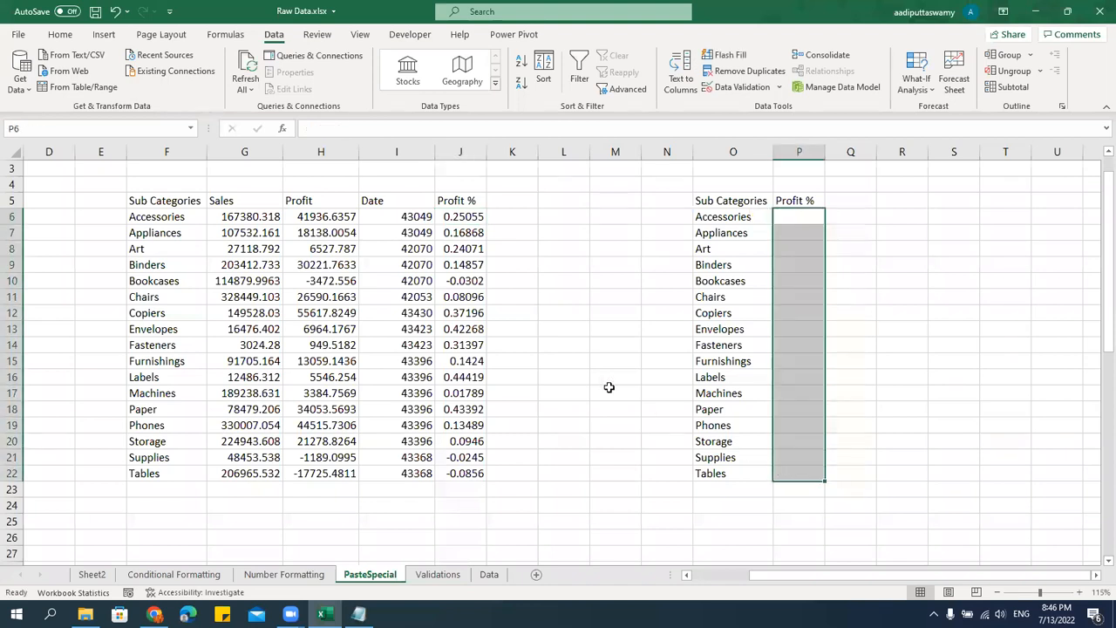
Copy the Profit % results J6:J22 and paste them at P6 with Paste Special as Values only.
{"action": "left_click_drag", "start_coordinate": [471, 225], "coordinate": [464, 474]}
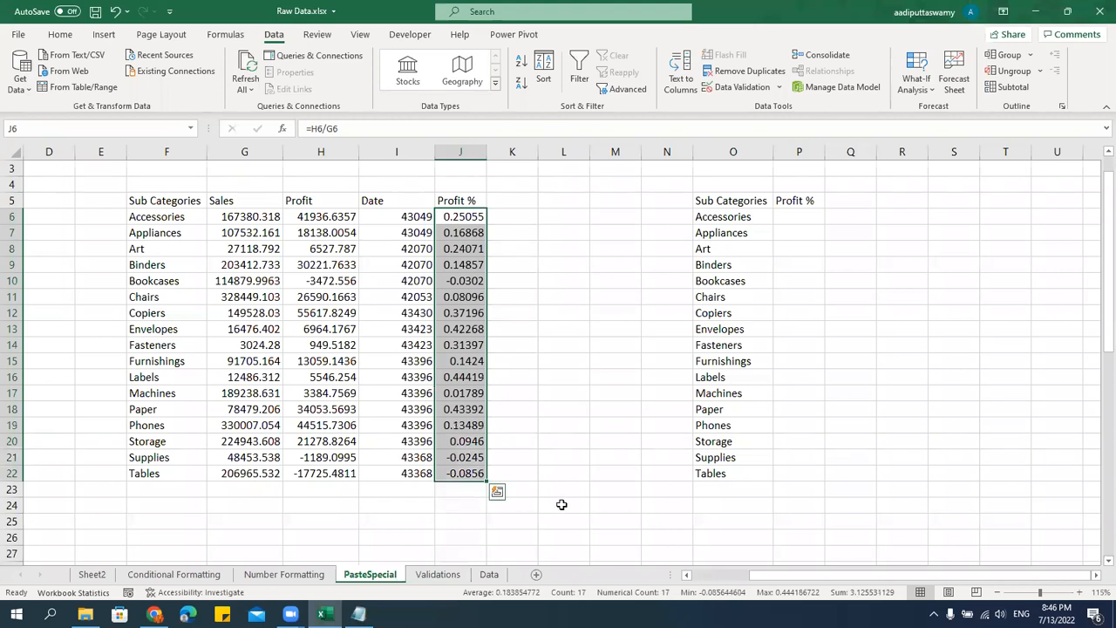
{"action": "key", "text": "ctrl+c"}
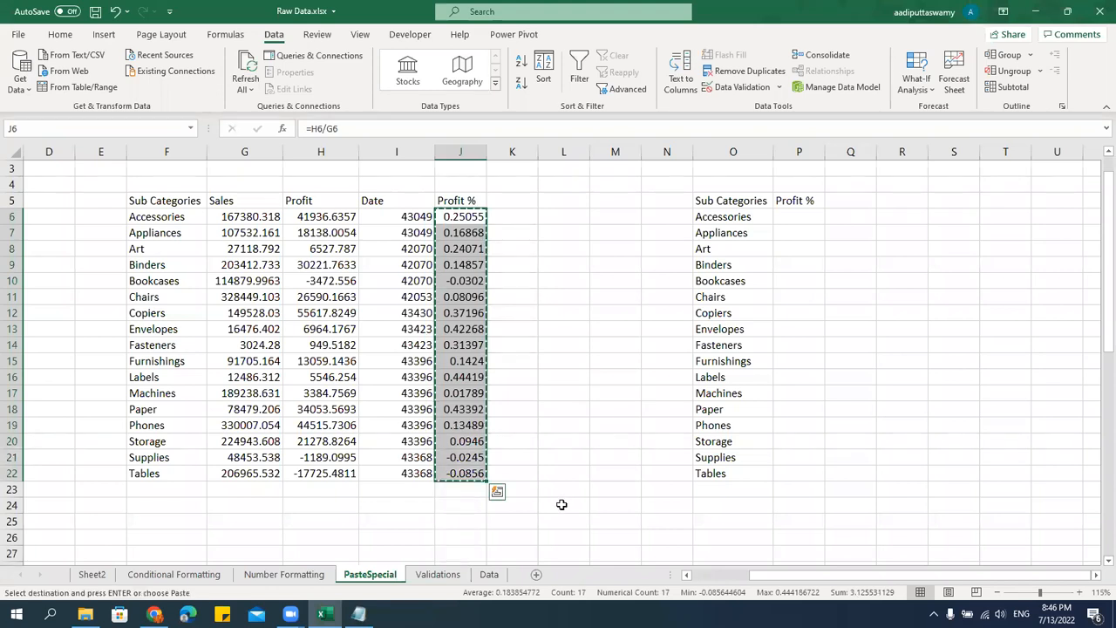
{"action": "left_click", "coordinate": [804, 219]}
{"action": "right_click", "coordinate": [805, 222]}
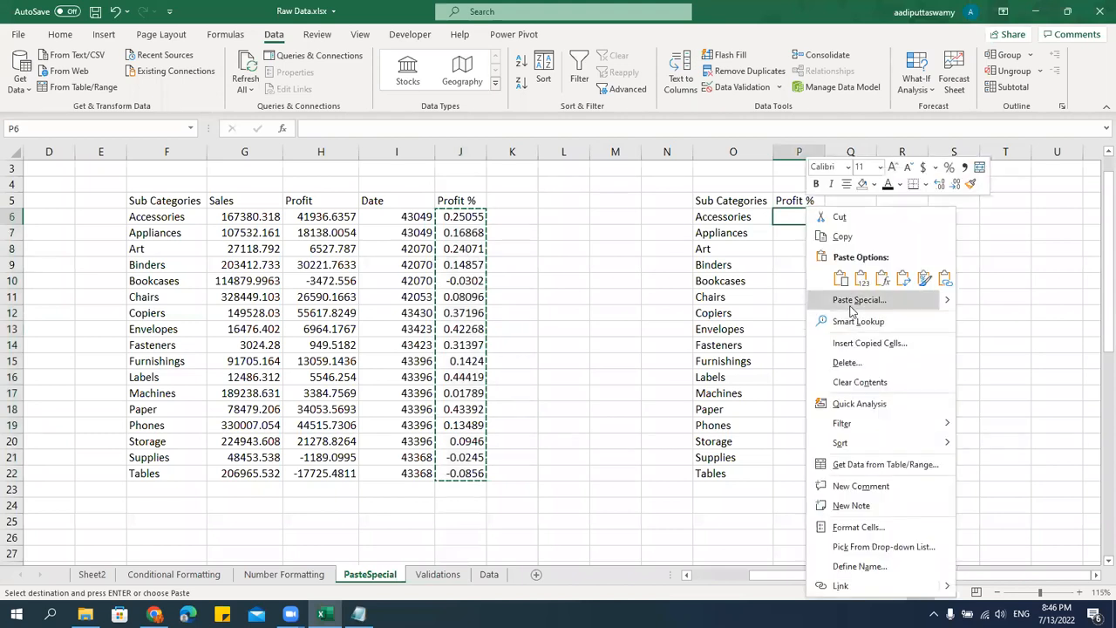
{"action": "left_click", "coordinate": [854, 300]}
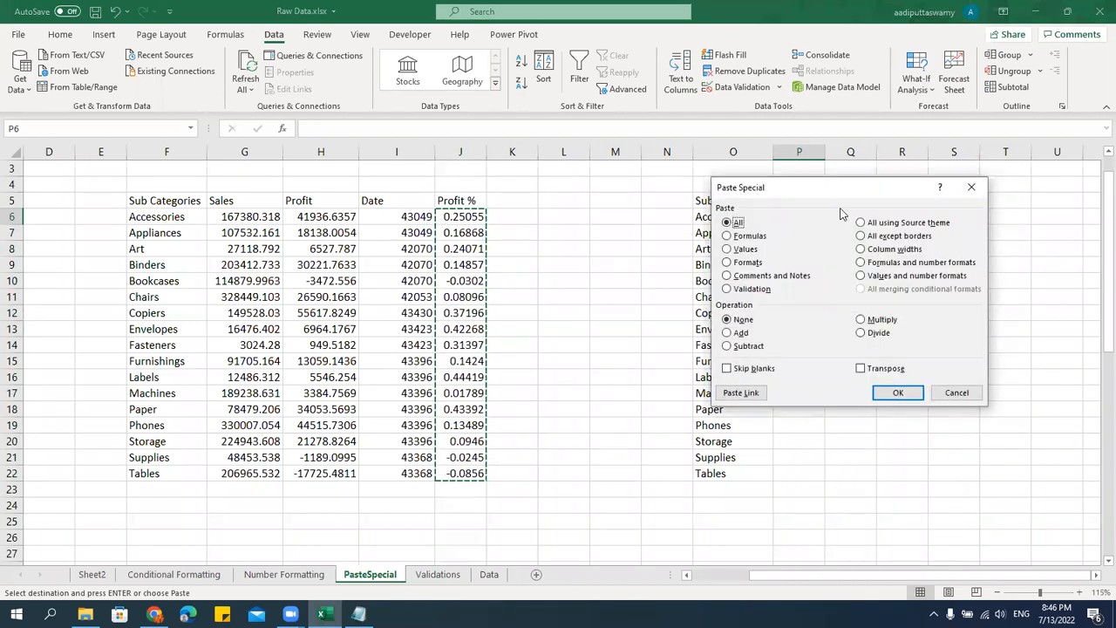
{"action": "left_click_drag", "start_coordinate": [828, 196], "coordinate": [400, 227]}
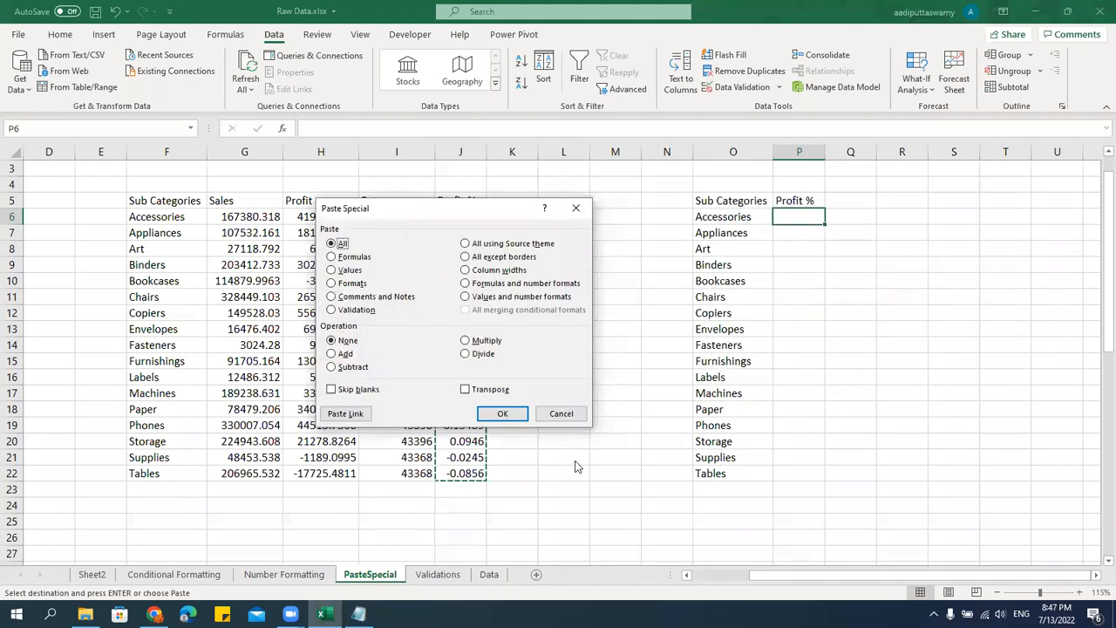
{"action": "left_click", "coordinate": [351, 271]}
{"action": "left_click", "coordinate": [502, 414]}
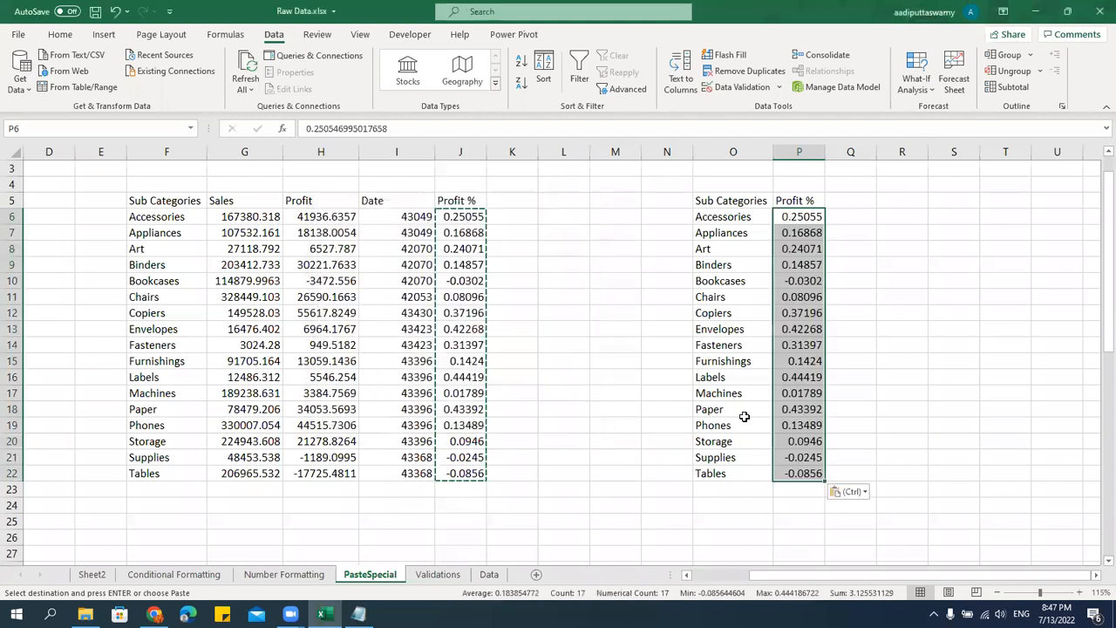
Check whether the pasted Profit % cells P6 and P7 hold plain values or formulas.
{"action": "left_click", "coordinate": [889, 377]}
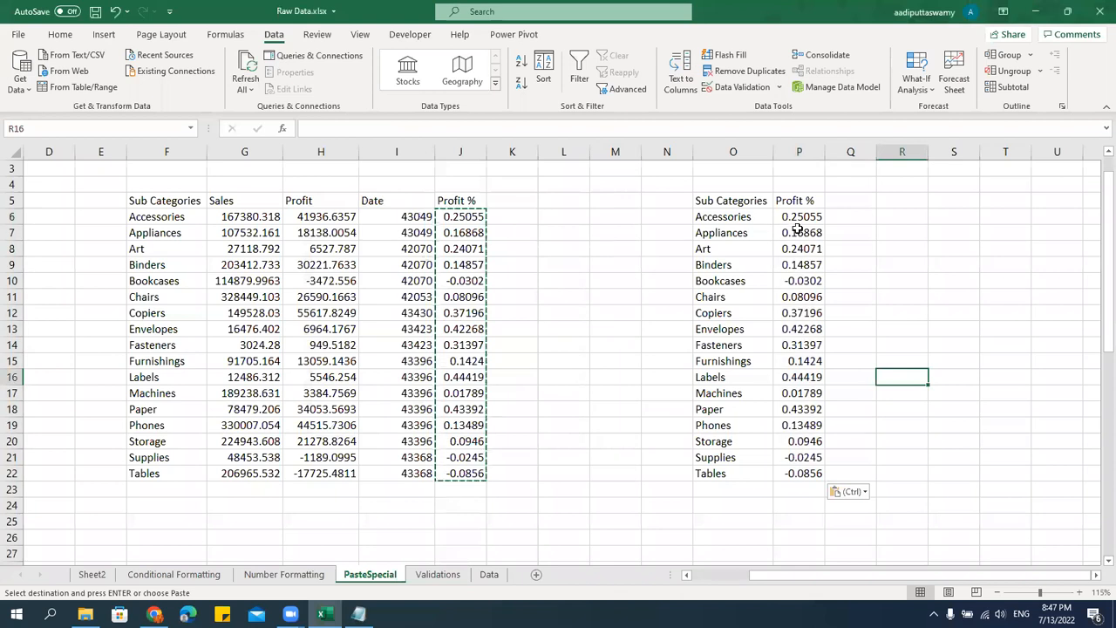
{"action": "left_click_drag", "start_coordinate": [803, 218], "coordinate": [807, 475]}
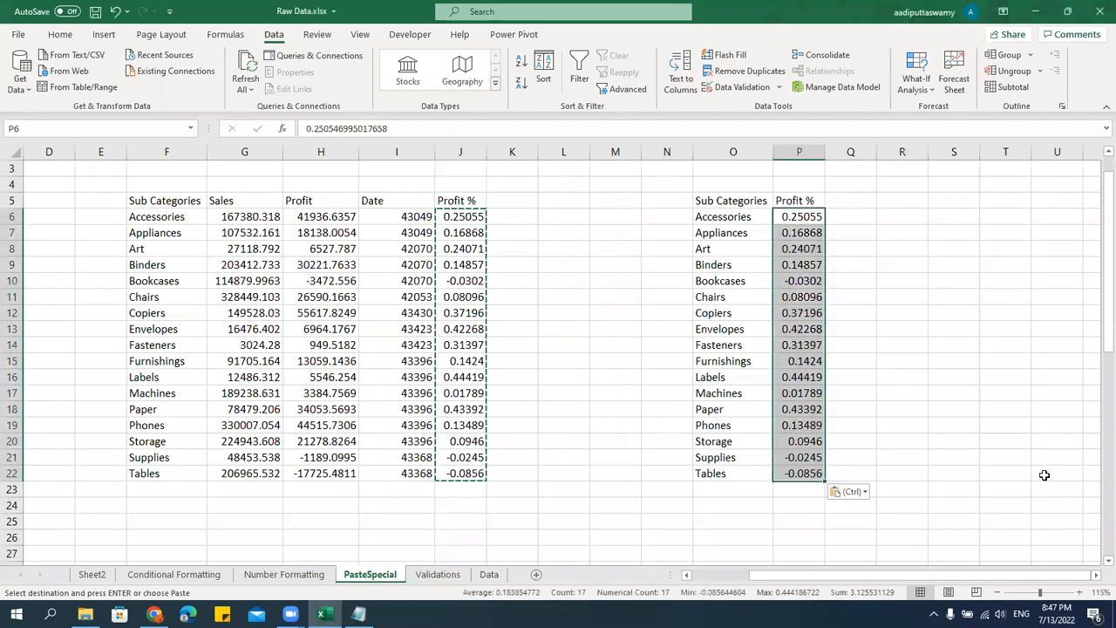
{"action": "double_click", "coordinate": [811, 232]}
{"action": "key", "text": "Escape"}
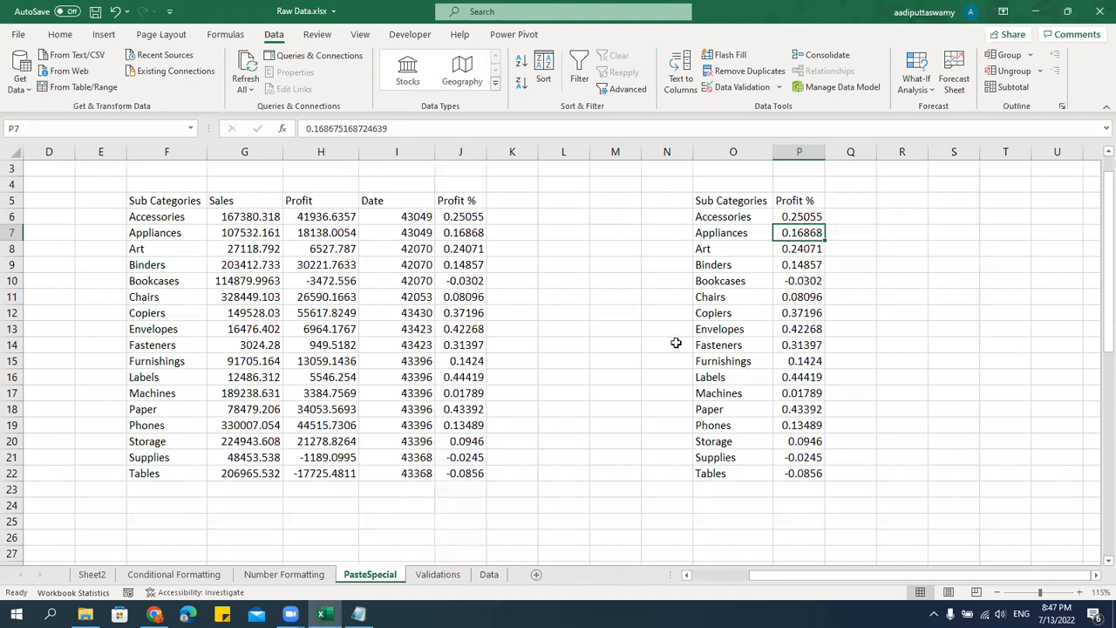
{"action": "left_click_drag", "start_coordinate": [401, 221], "coordinate": [410, 473]}
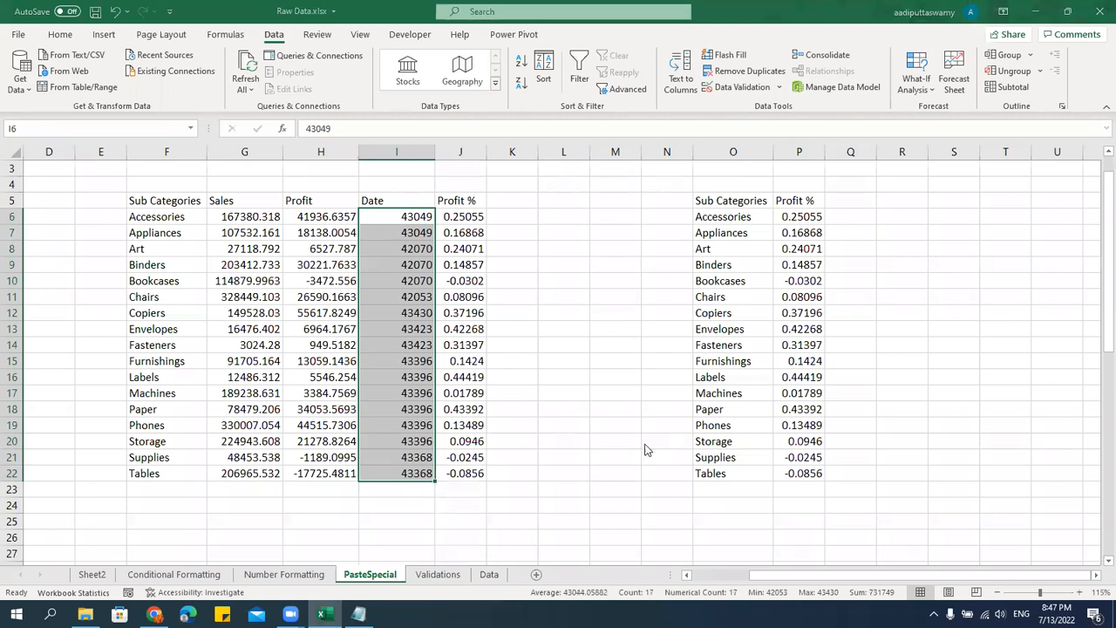
{"action": "key", "text": "ctrl+1"}
{"action": "left_click", "coordinate": [501, 199]}
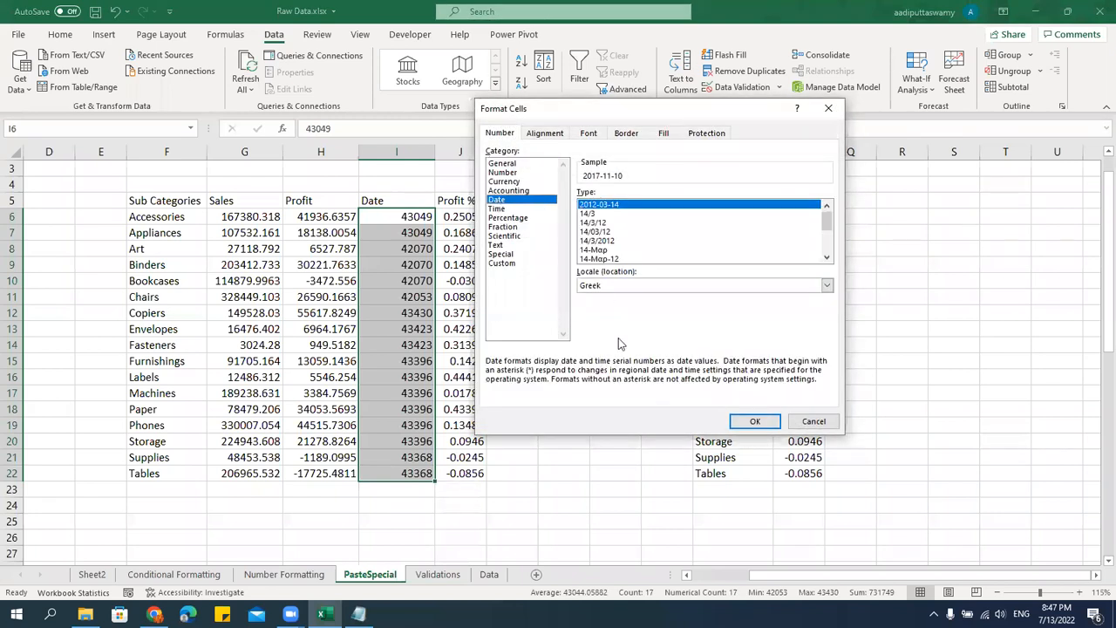
{"action": "key", "text": "Escape"}
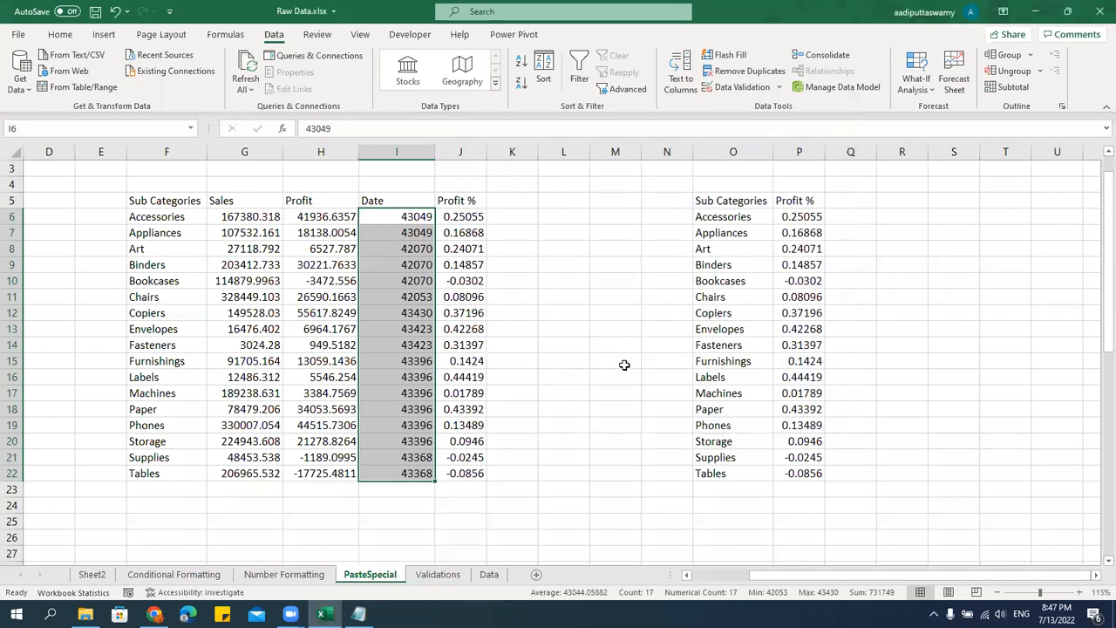
Copy date cell I6 from the Number Formatting sheet and paste only its Formats onto I6:I22 of the PasteSpecial sheet.
{"action": "left_click", "coordinate": [319, 576]}
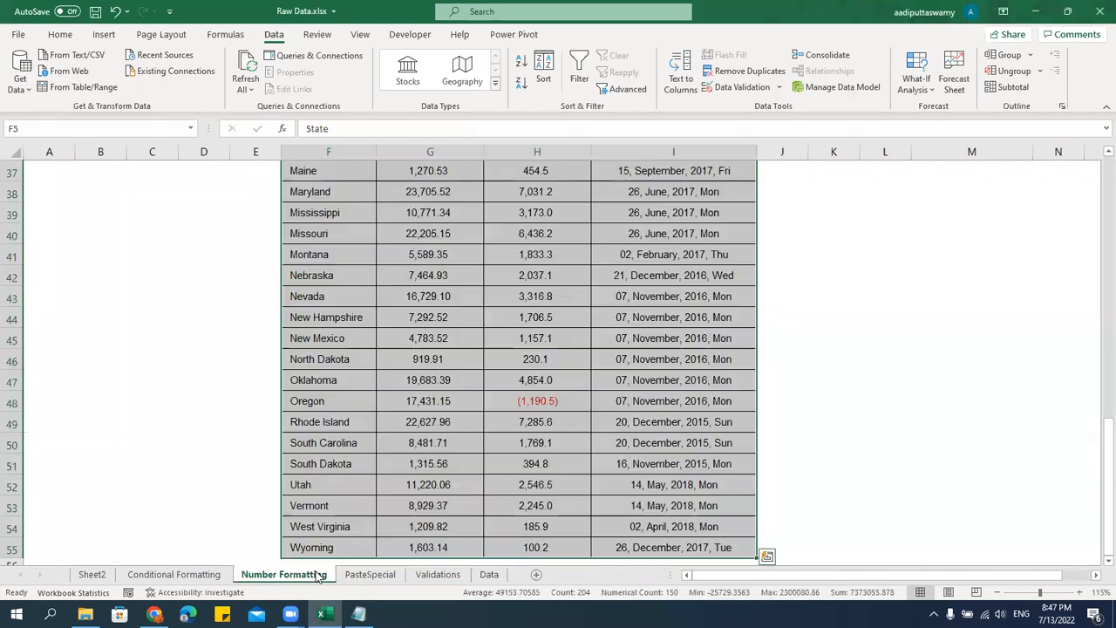
{"action": "scroll", "coordinate": [471, 410], "scroll_direction": "up", "scroll_amount": 12}
{"action": "left_click", "coordinate": [649, 260]}
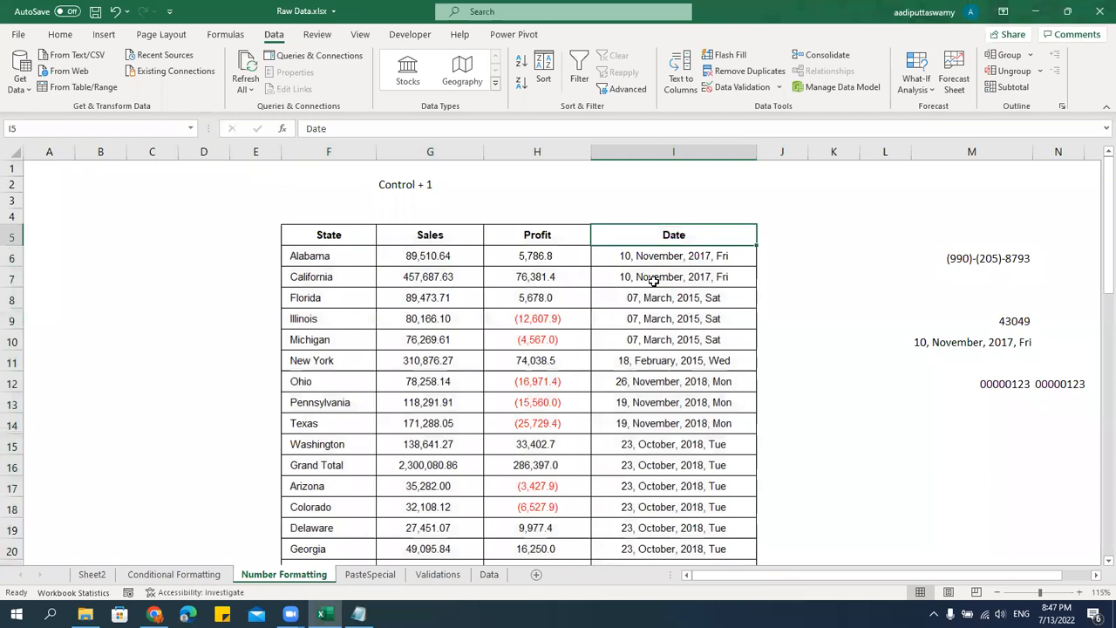
{"action": "key", "text": "ctrl+c"}
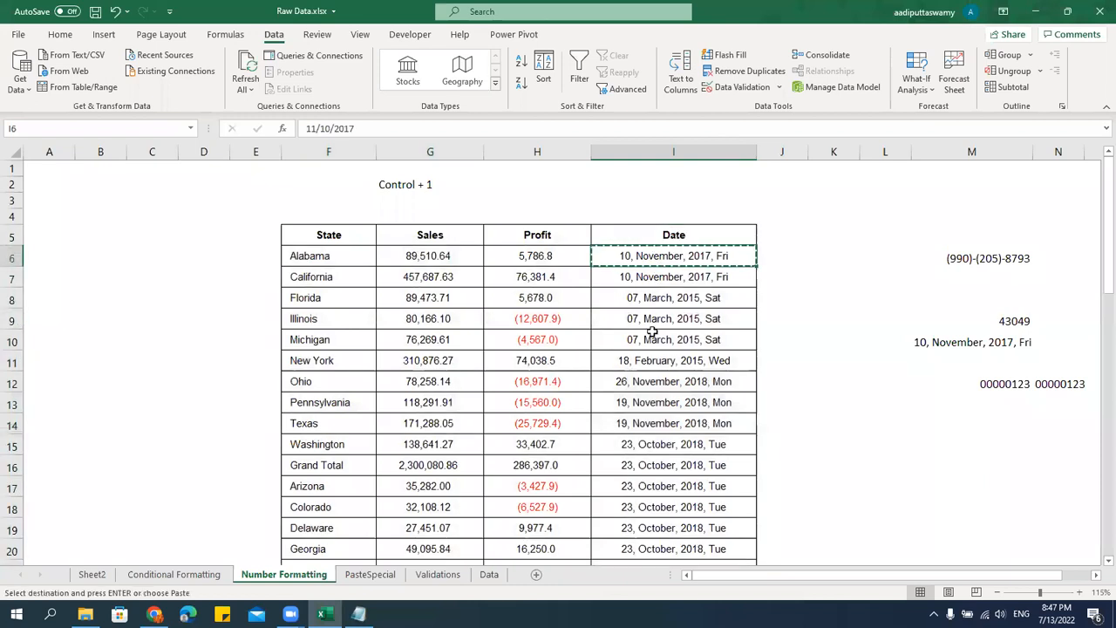
{"action": "left_click", "coordinate": [370, 574]}
{"action": "key", "text": "ctrl+v"}
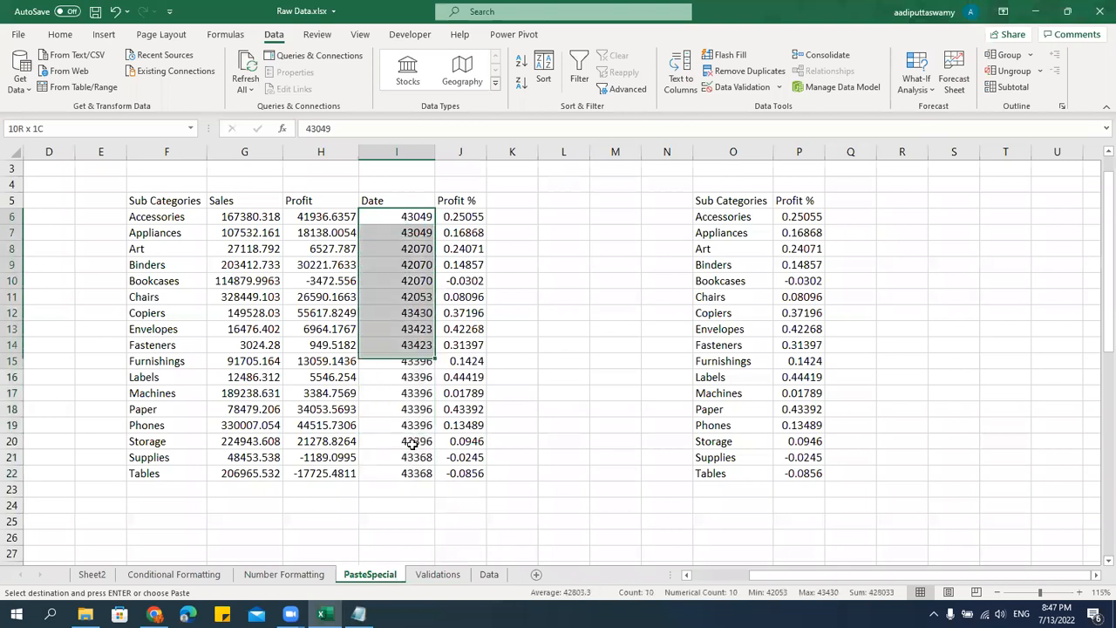
{"action": "right_click", "coordinate": [404, 284]}
{"action": "left_click", "coordinate": [456, 299]}
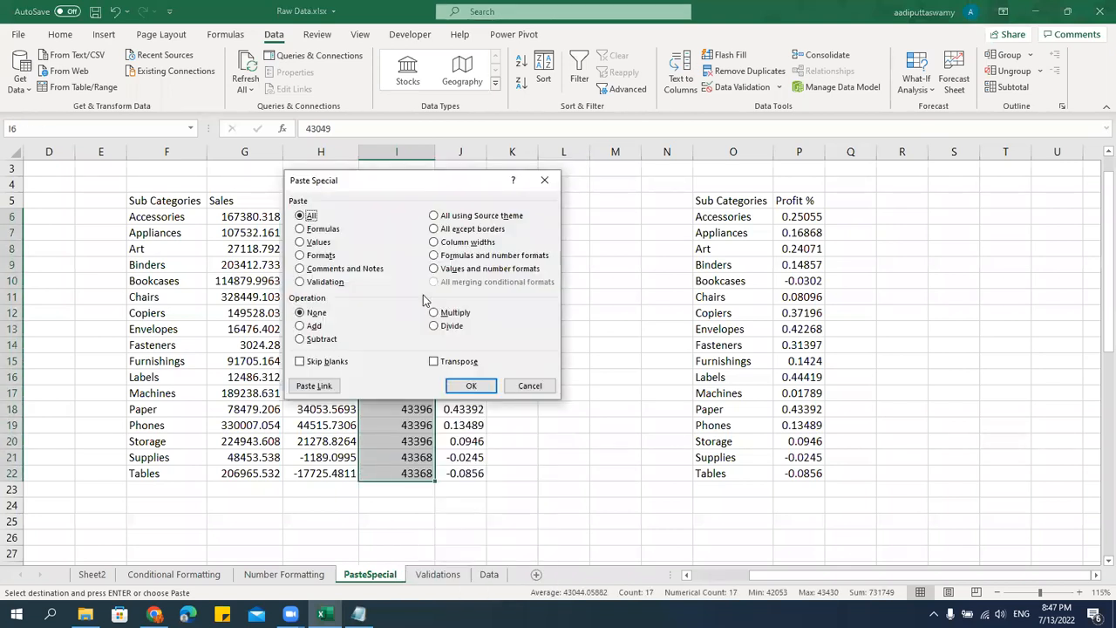
{"action": "left_click", "coordinate": [301, 257]}
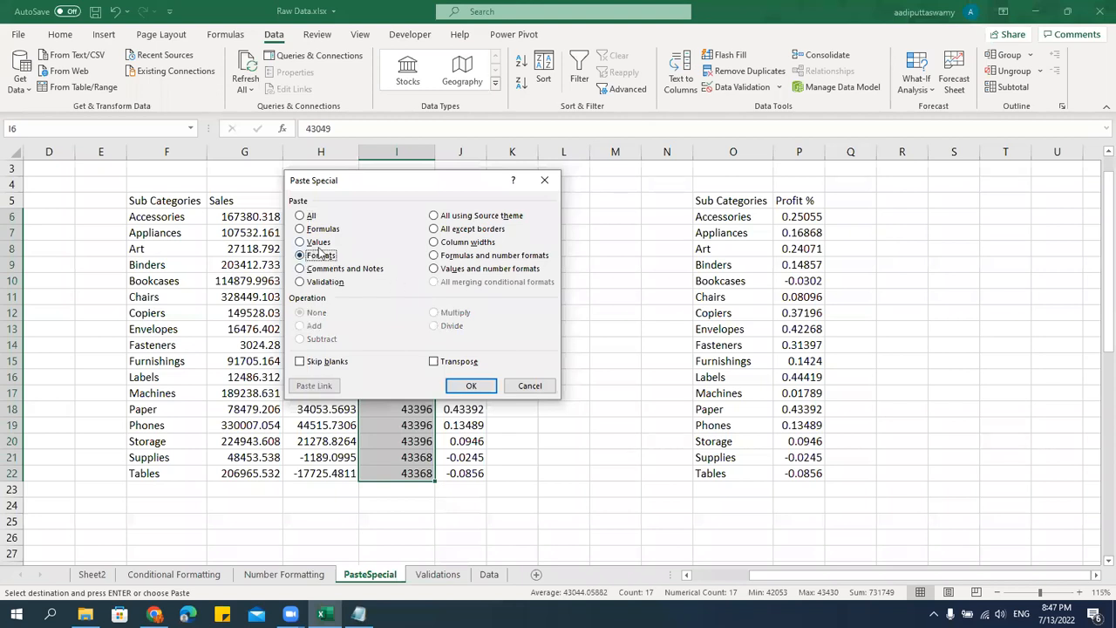
{"action": "left_click_drag", "start_coordinate": [365, 186], "coordinate": [615, 216]}
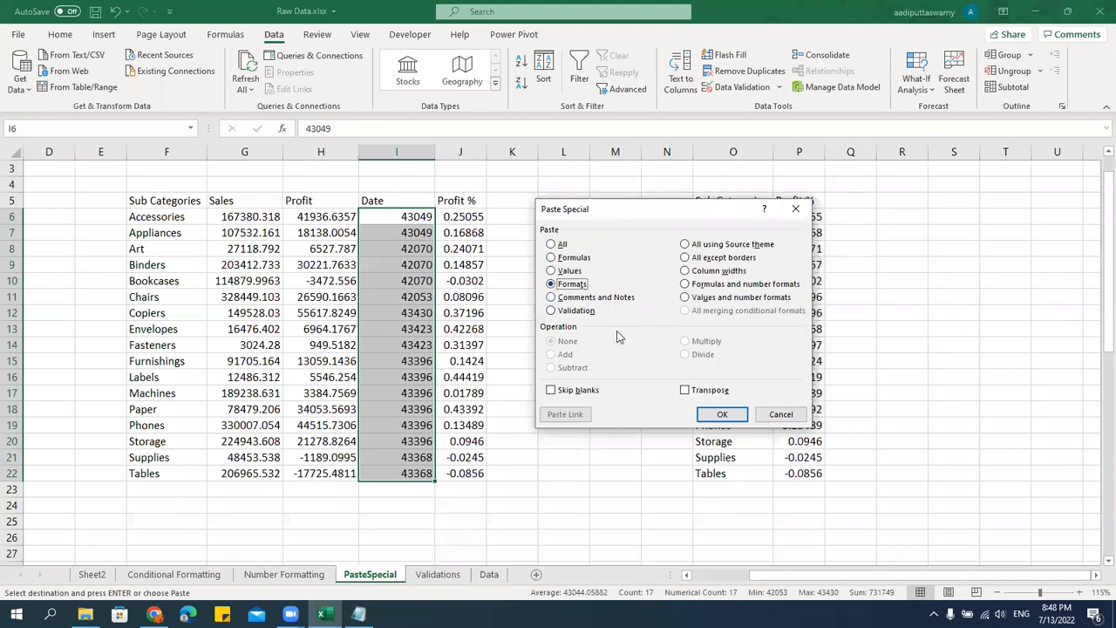
{"action": "left_click", "coordinate": [720, 415]}
Widen the Date column I by hand to fit the formatted dates, and undo the widening.
{"action": "left_click_drag", "start_coordinate": [438, 162], "coordinate": [513, 165]}
{"action": "left_click_drag", "start_coordinate": [428, 169], "coordinate": [565, 175]}
{"action": "left_click", "coordinate": [473, 249]}
{"action": "left_click_drag", "start_coordinate": [466, 215], "coordinate": [471, 473]}
{"action": "left_click", "coordinate": [642, 409]}
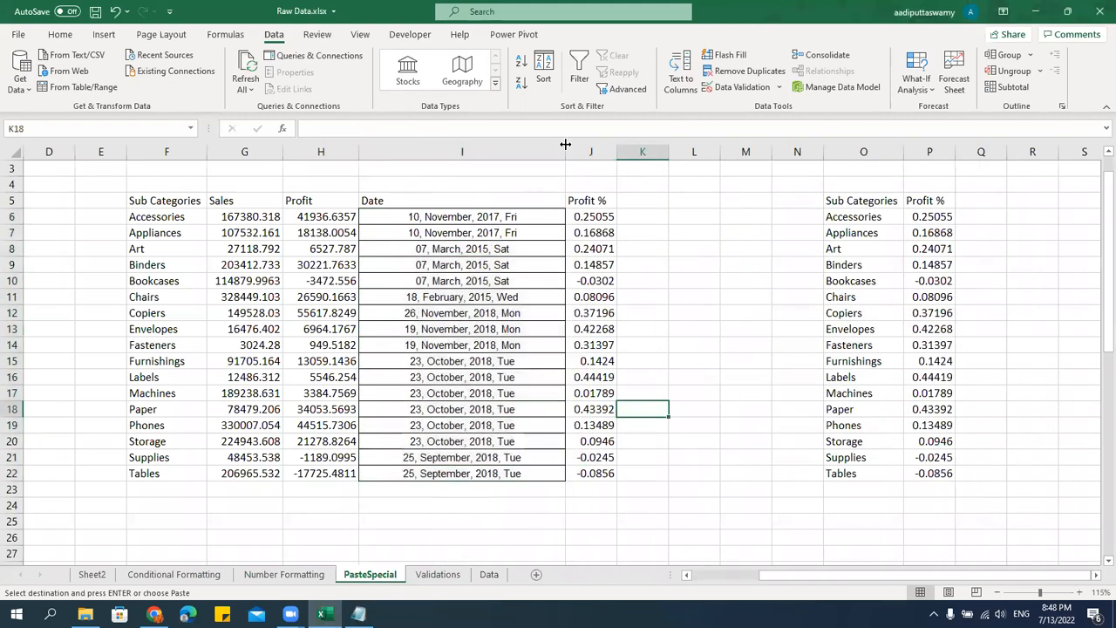
{"action": "key", "text": "ctrl+z"}
Apply the copied date cell's column width to I6:I22 using the Column widths option of Paste Special.
{"action": "left_click_drag", "start_coordinate": [396, 217], "coordinate": [401, 472]}
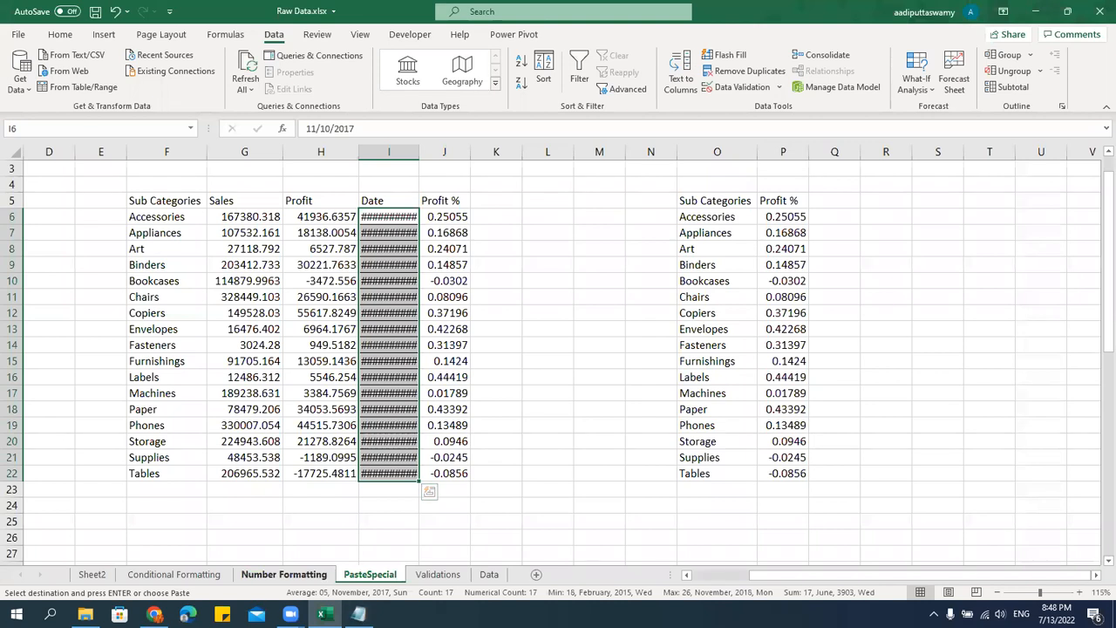
{"action": "left_click", "coordinate": [283, 573]}
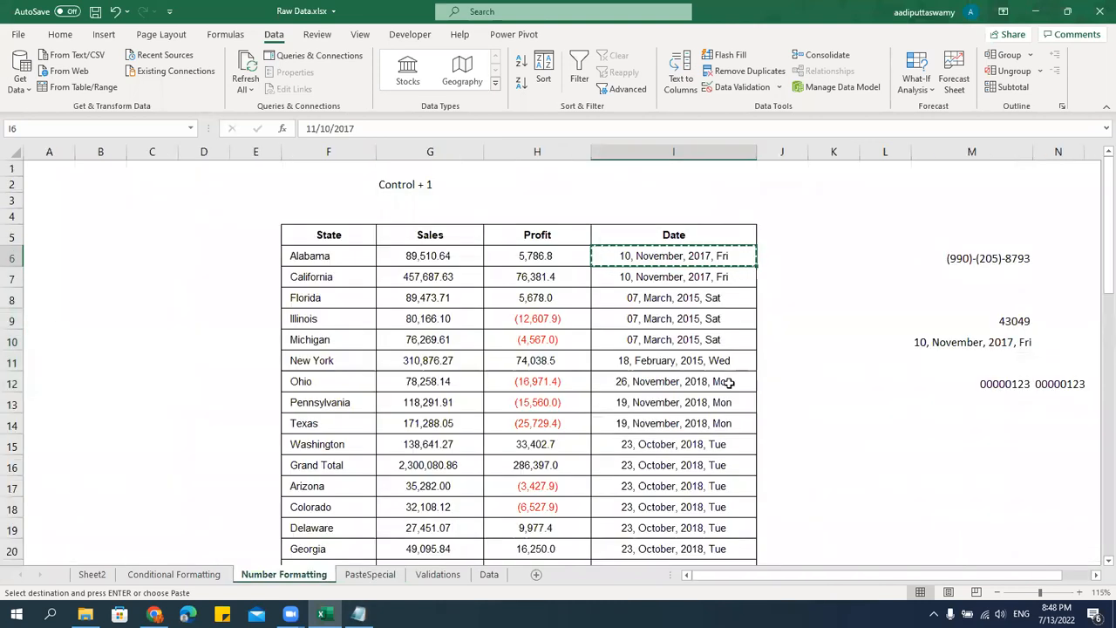
{"action": "left_click", "coordinate": [370, 574]}
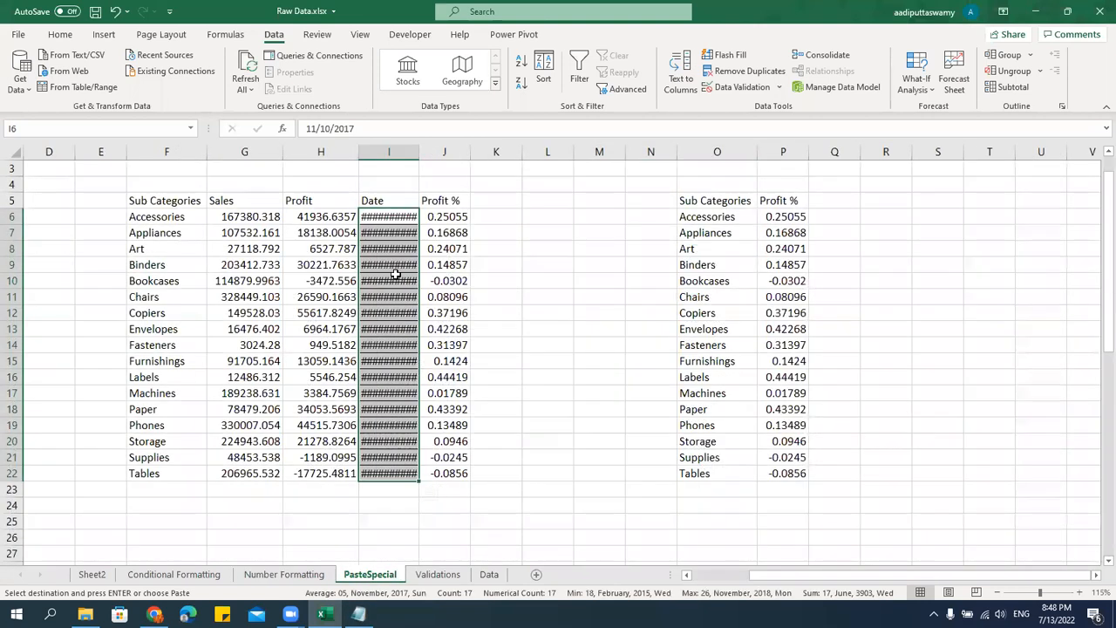
{"action": "right_click", "coordinate": [390, 220]}
{"action": "left_click", "coordinate": [458, 292]}
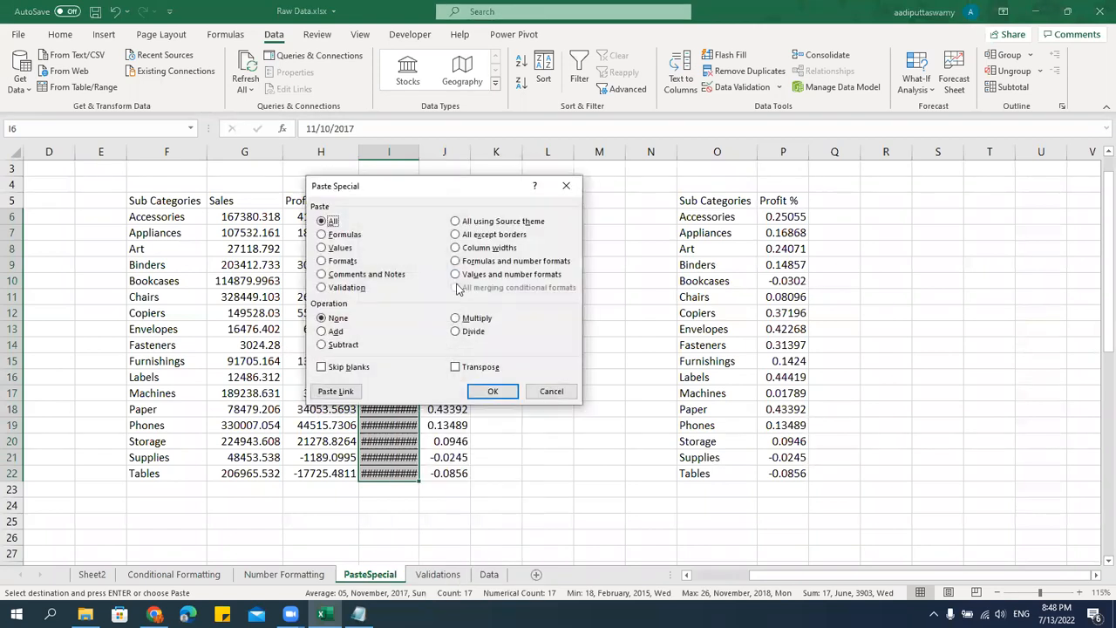
{"action": "left_click", "coordinate": [462, 249]}
{"action": "left_click_drag", "start_coordinate": [452, 196], "coordinate": [756, 221]}
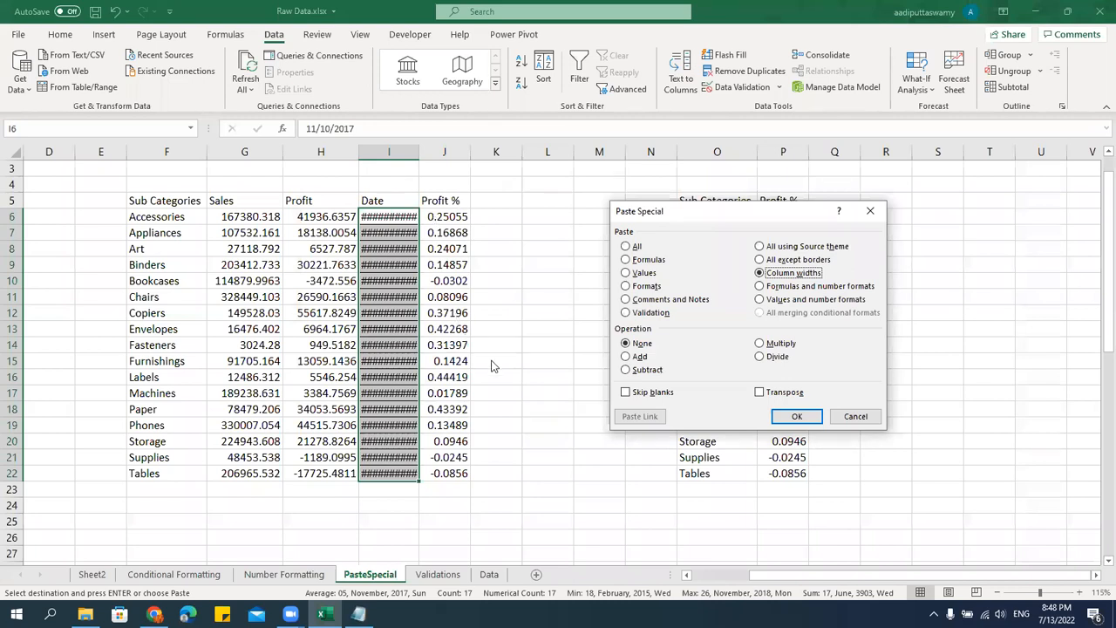
{"action": "left_click", "coordinate": [789, 418]}
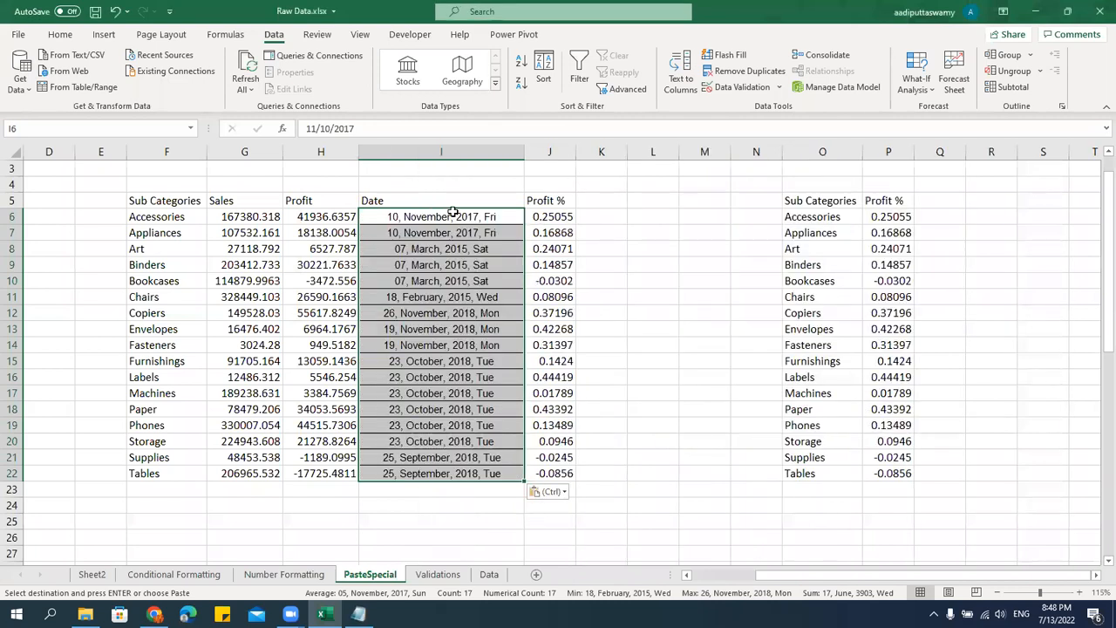
Copy Profit cell H6 from the Number Formatting sheet and paste only its Formats onto H6:H22 of the PasteSpecial sheet.
{"action": "left_click", "coordinate": [313, 574]}
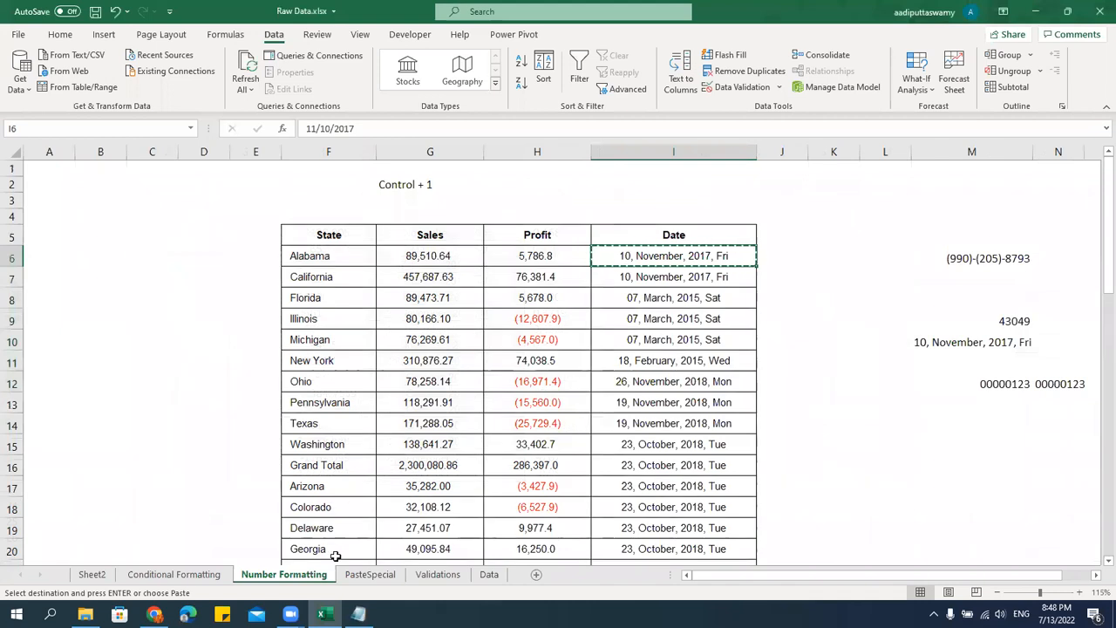
{"action": "left_click", "coordinate": [358, 575]}
{"action": "left_click", "coordinate": [321, 577]}
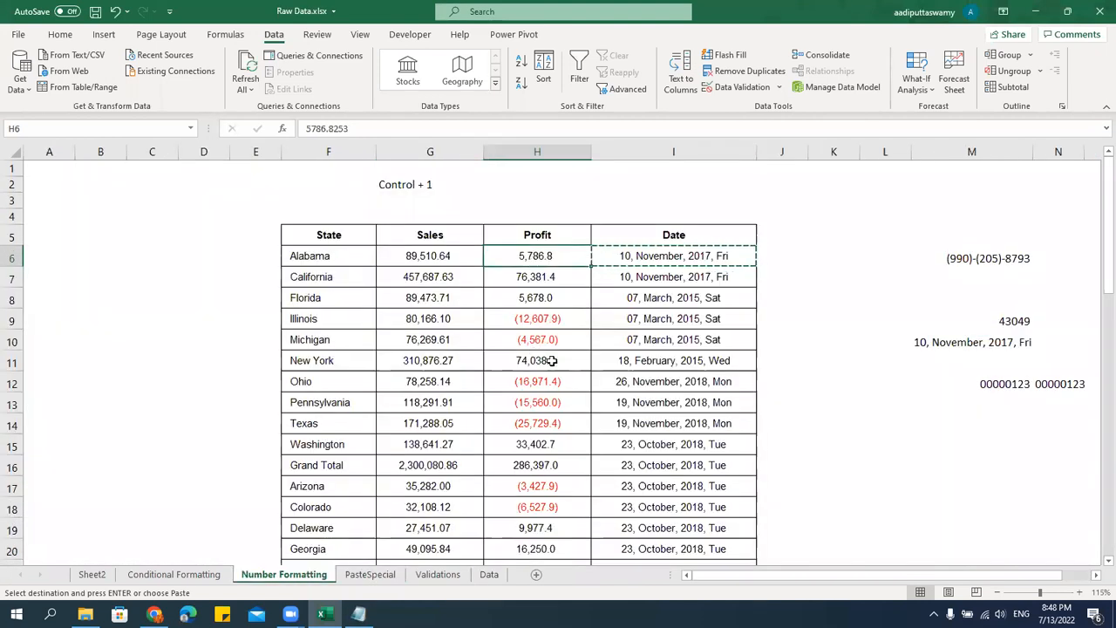
{"action": "left_click", "coordinate": [558, 331]}
{"action": "left_click", "coordinate": [571, 262]}
{"action": "key", "text": "ctrl+c"}
{"action": "left_click", "coordinate": [370, 575]}
{"action": "left_click_drag", "start_coordinate": [331, 217], "coordinate": [337, 474]}
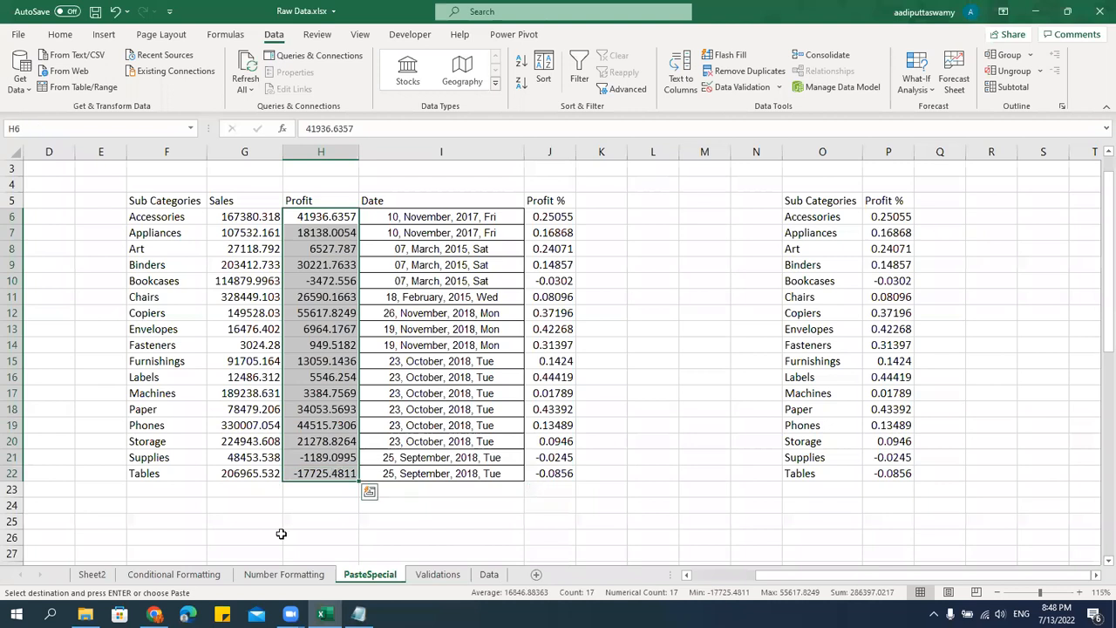
{"action": "right_click", "coordinate": [324, 233]}
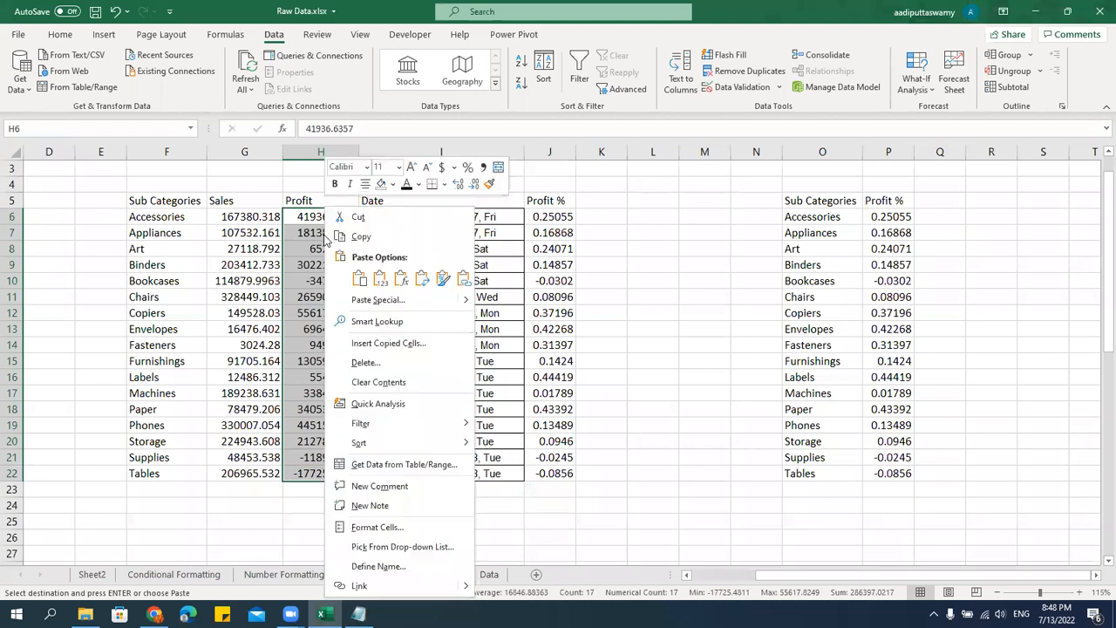
{"action": "left_click", "coordinate": [359, 300]}
{"action": "left_click", "coordinate": [261, 259]}
{"action": "left_click", "coordinate": [404, 389]}
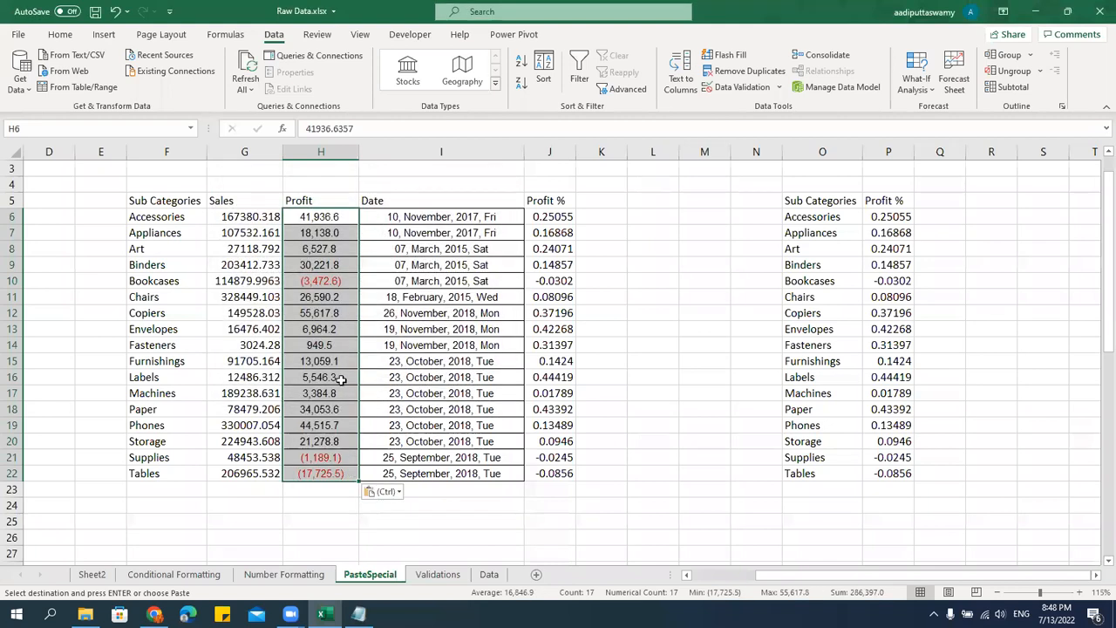
Apply the copied Profit cell's column width to H6:H22 using the Column widths option of Paste Special.
{"action": "right_click", "coordinate": [316, 222]}
{"action": "left_click", "coordinate": [359, 300]}
{"action": "left_click", "coordinate": [408, 248]}
{"action": "left_click", "coordinate": [424, 387]}
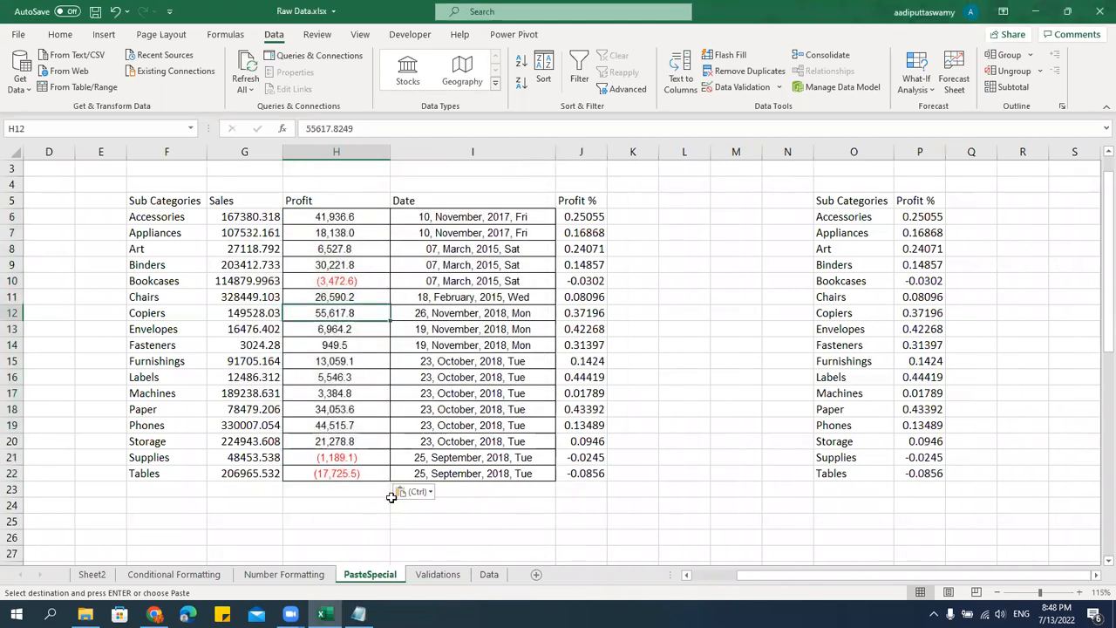
Copy State cell F6 from the Number Formatting sheet and paste only its Column widths onto F6:F22 of the PasteSpecial sheet.
{"action": "left_click", "coordinate": [284, 574]}
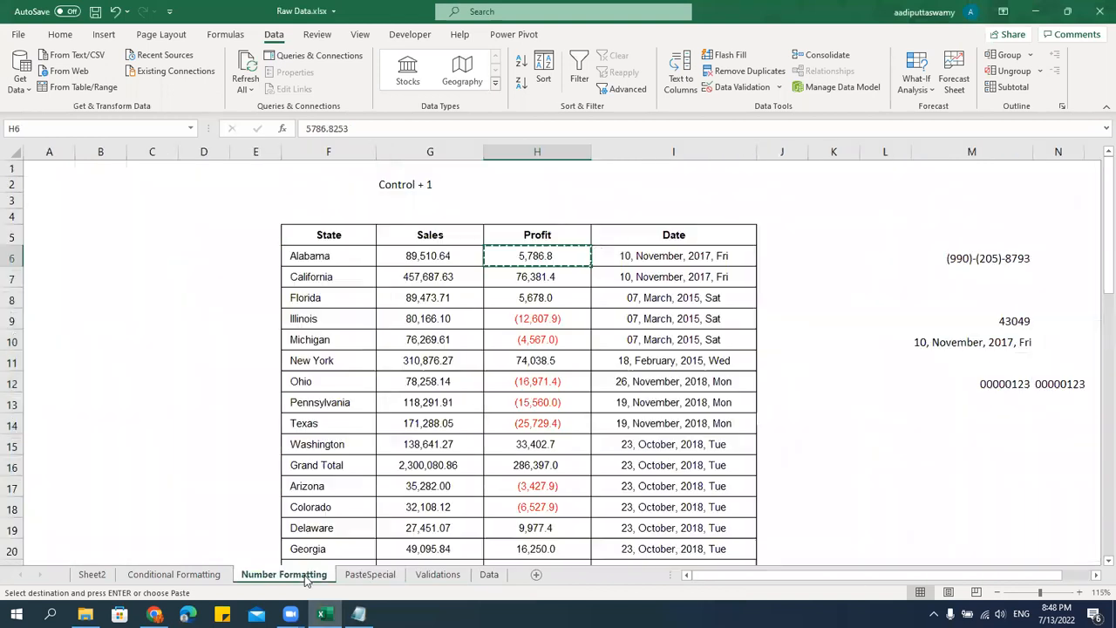
{"action": "left_click", "coordinate": [317, 257]}
{"action": "left_click", "coordinate": [370, 574]}
{"action": "left_click_drag", "start_coordinate": [178, 217], "coordinate": [177, 474]}
{"action": "right_click", "coordinate": [177, 396]}
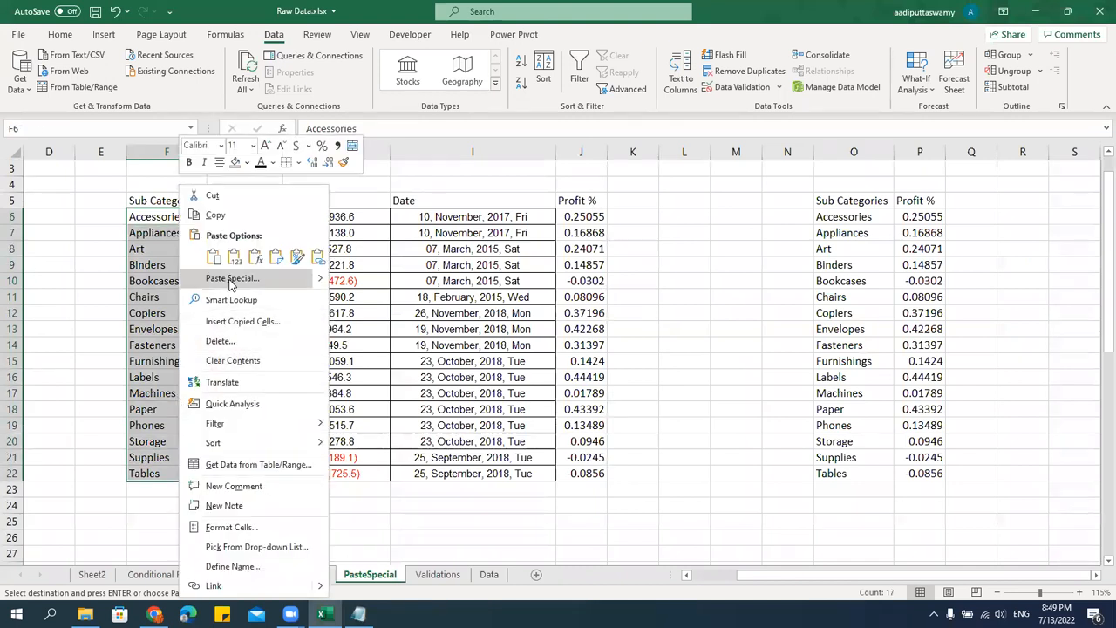
{"action": "left_click", "coordinate": [232, 280]}
{"action": "left_click", "coordinate": [271, 227]}
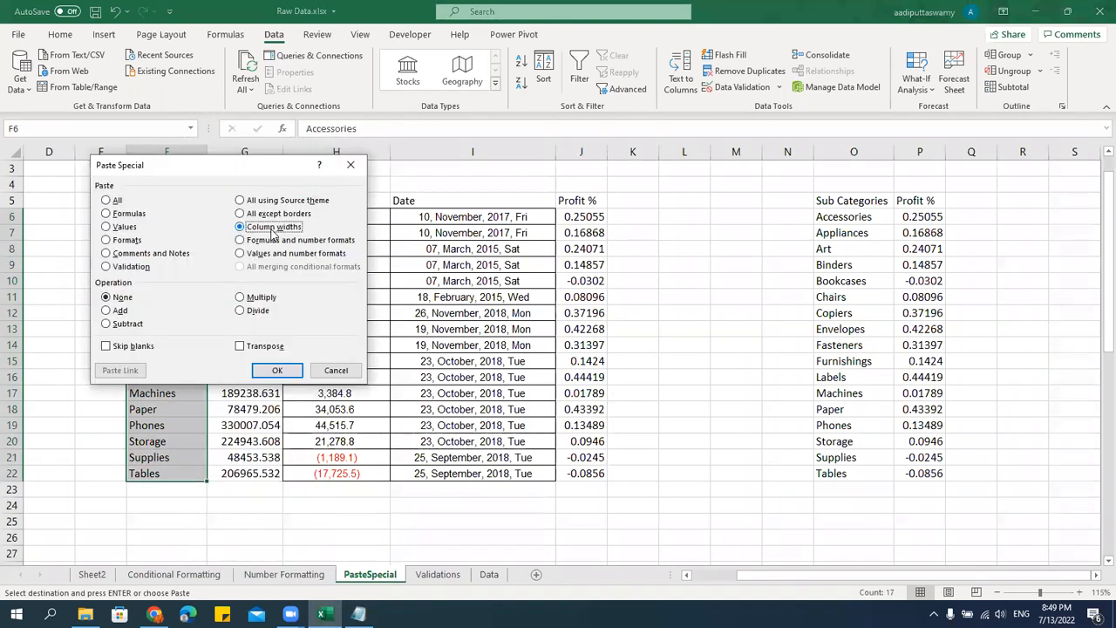
{"action": "left_click", "coordinate": [277, 370]}
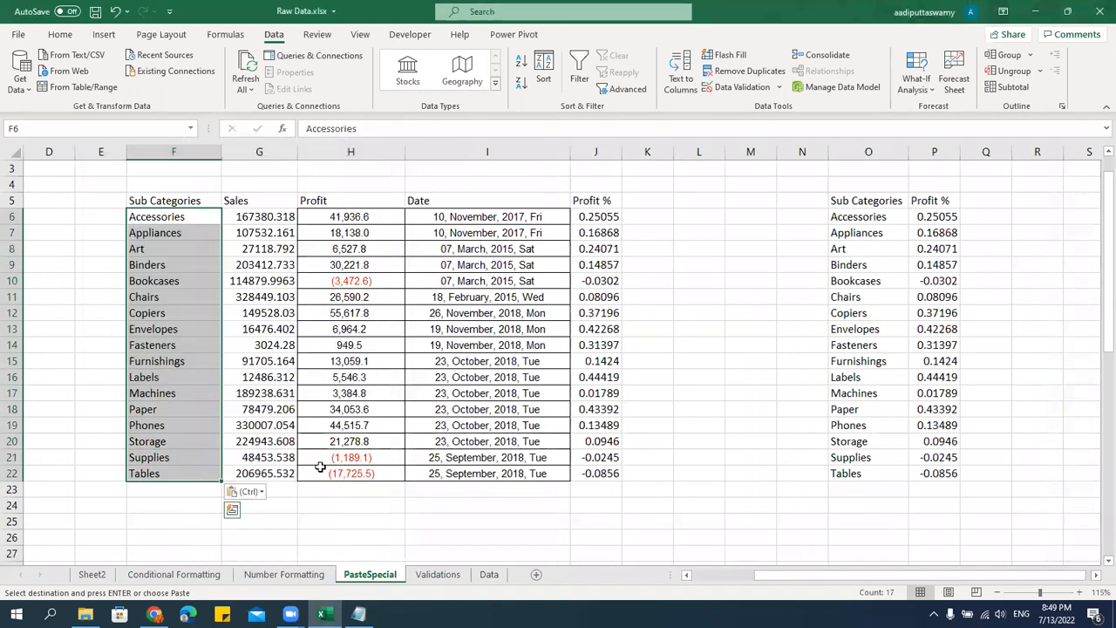
Paste only the Formats of the copied State cell onto the sub-category names in F6:F22.
{"action": "right_click", "coordinate": [177, 221]}
{"action": "left_click", "coordinate": [260, 280]}
{"action": "left_click", "coordinate": [168, 245]}
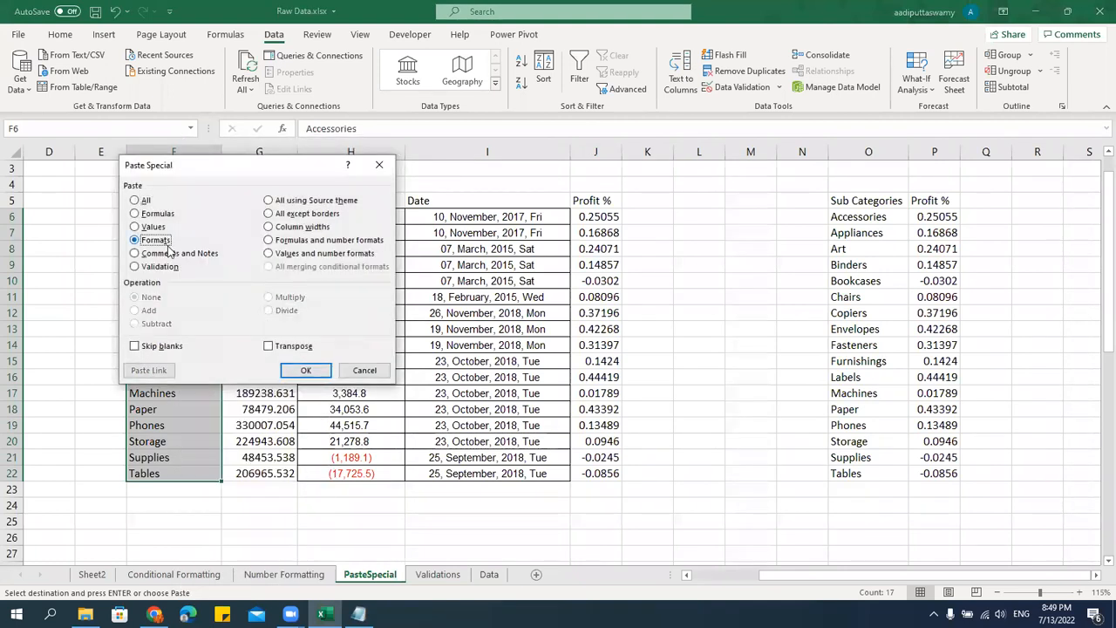
{"action": "left_click", "coordinate": [305, 372]}
{"action": "left_click", "coordinate": [261, 442]}
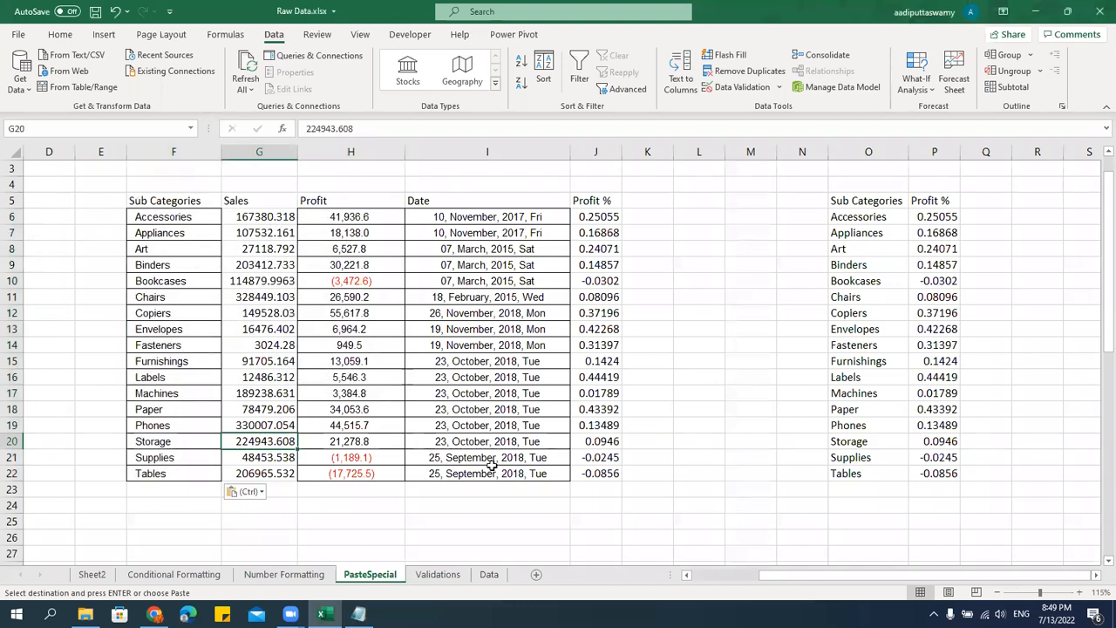
{"action": "left_click", "coordinate": [358, 216]}
{"action": "key", "text": "ctrl+c"}
{"action": "left_click_drag", "start_coordinate": [269, 218], "coordinate": [273, 469]}
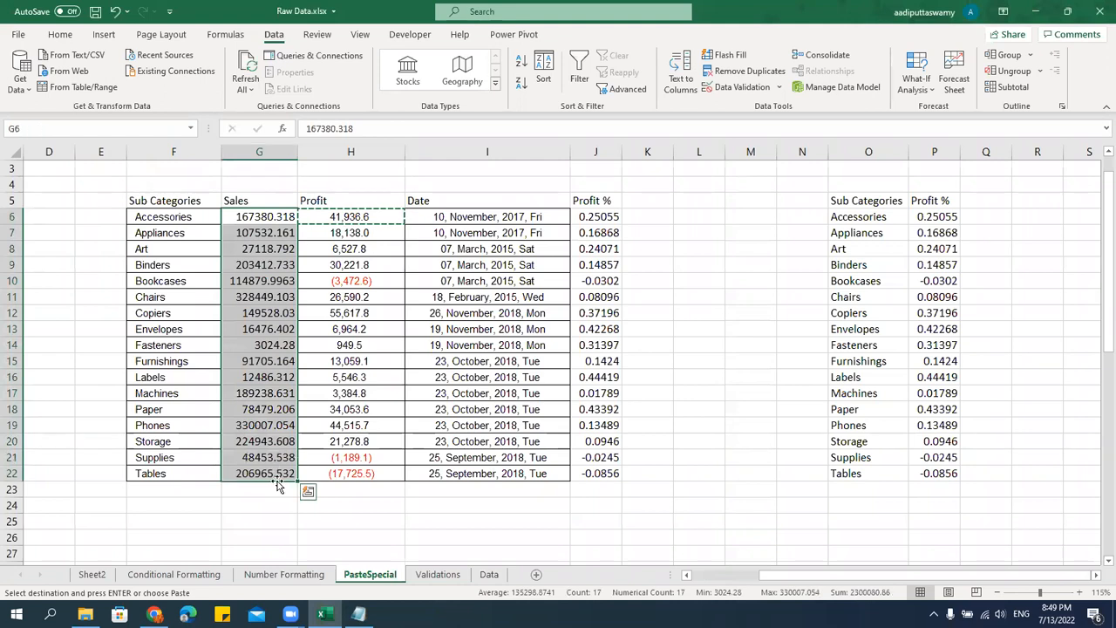
{"action": "key", "text": "ctrl+alt+v"}
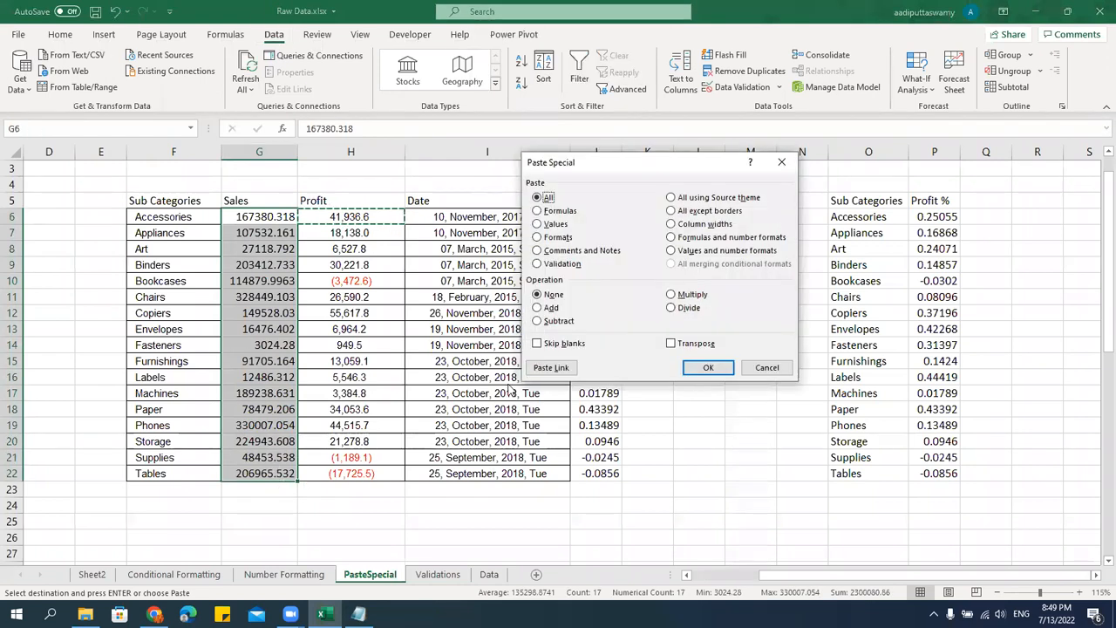
{"action": "key", "text": "Escape"}
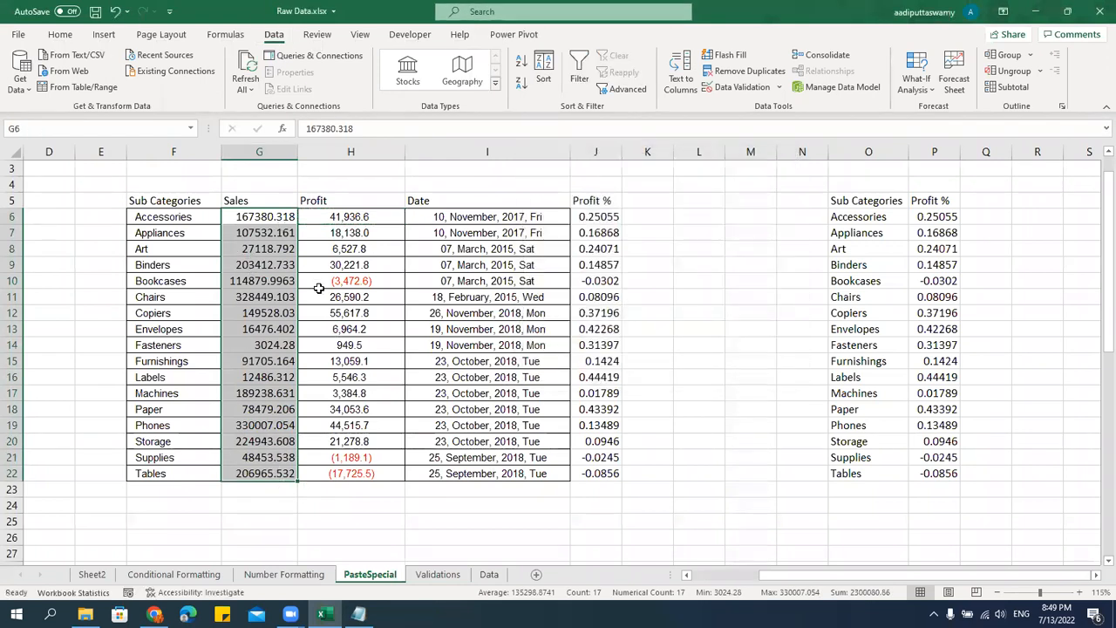
Switch to Notepad and add the note "- Paste Values in various different formats" under the PasteSpecial heading.
{"action": "key", "text": "alt+Tab"}
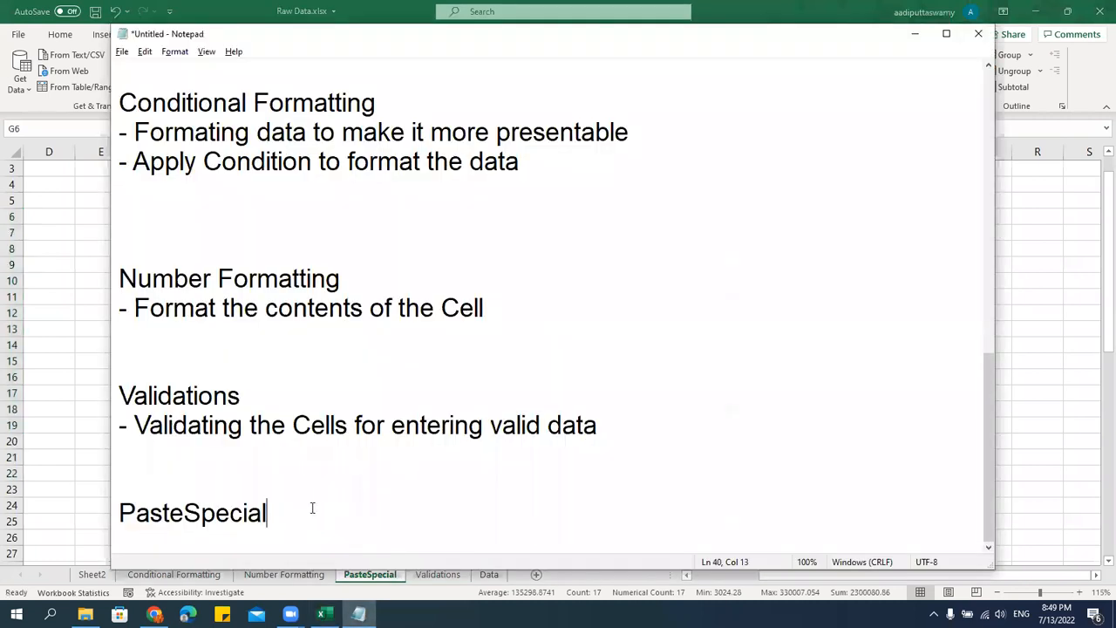
{"action": "key", "text": "Return"}
{"action": "key", "text": "Return"}
{"action": "key", "text": "Return"}
{"action": "key", "text": "Return"}
{"action": "key", "text": "Return"}
{"action": "key", "text": "Return"}
{"action": "key", "text": "Return"}
{"action": "key", "text": "Return"}
{"action": "key", "text": "Return"}
{"action": "key", "text": "Return"}
{"action": "key", "text": "Return"}
{"action": "key", "text": "Return"}
{"action": "key", "text": "Return"}
{"action": "key", "text": "Return"}
{"action": "key", "text": "Return"}
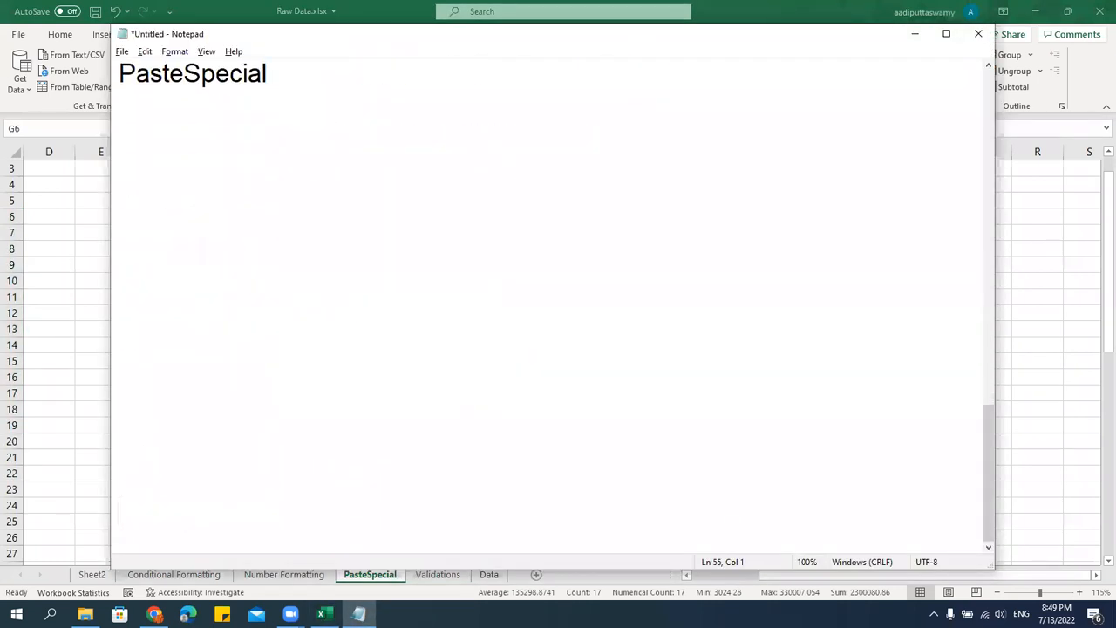
{"action": "type", "text": "- Paste Values in s"}
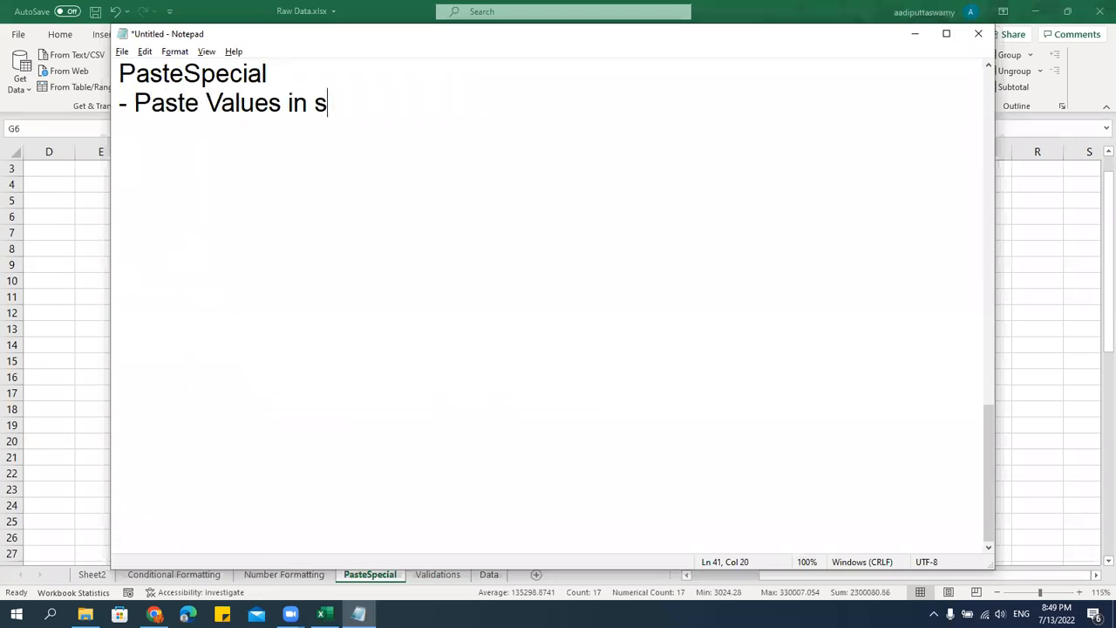
{"action": "key", "text": "BackSpace"}
{"action": "key", "text": "BackSpace"}
{"action": "key", "text": "BackSpace"}
{"action": "key", "text": "BackSpace"}
{"action": "type", "text": "various dif"}
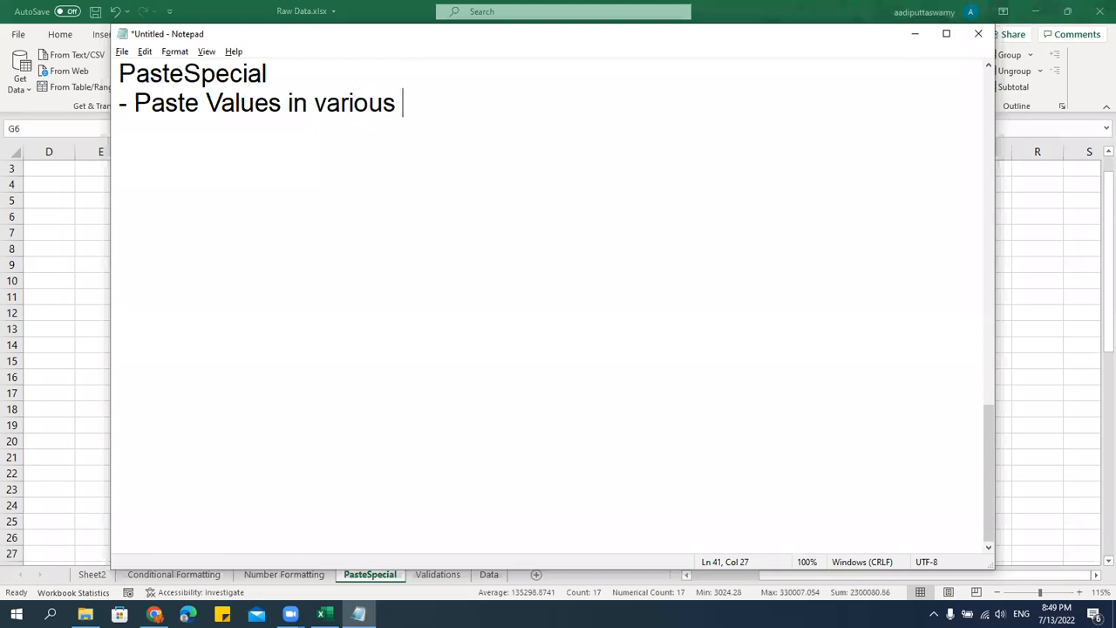
{"action": "type", "text": "ferent formats"}
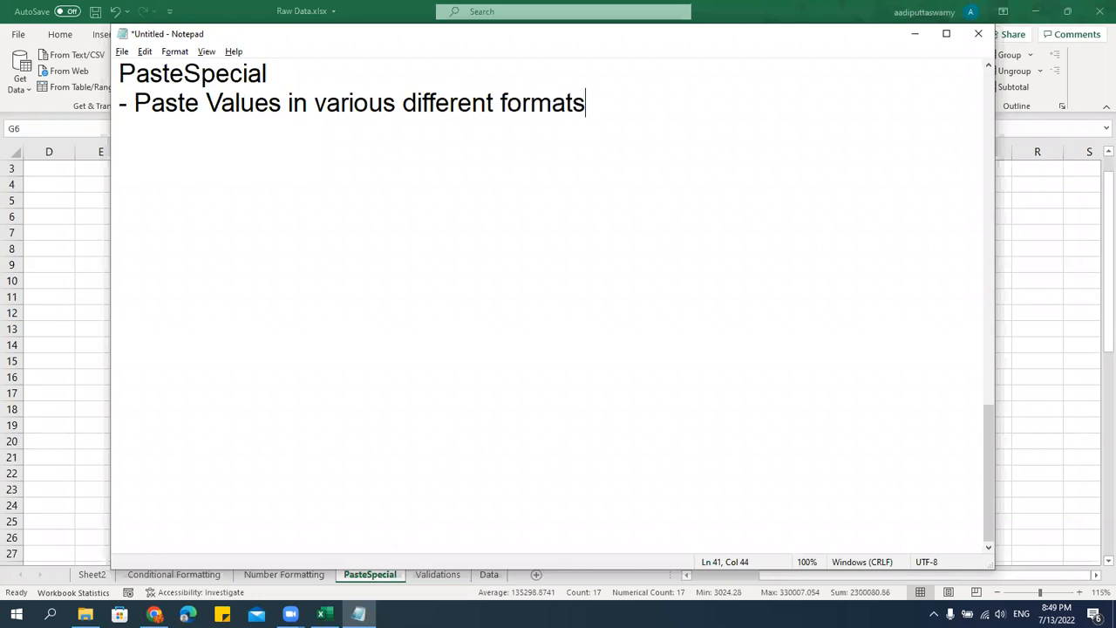
{"action": "key", "text": "Return"}
Add the shortcut note "Alt + E + S" below the Paste Values line.
{"action": "type", "text": "Alt + E + S"}
Switch back to Excel, copy Profit cell H6 and paste only its Formats onto the Sales values in G6:G22.
{"action": "key", "text": "alt+Tab"}
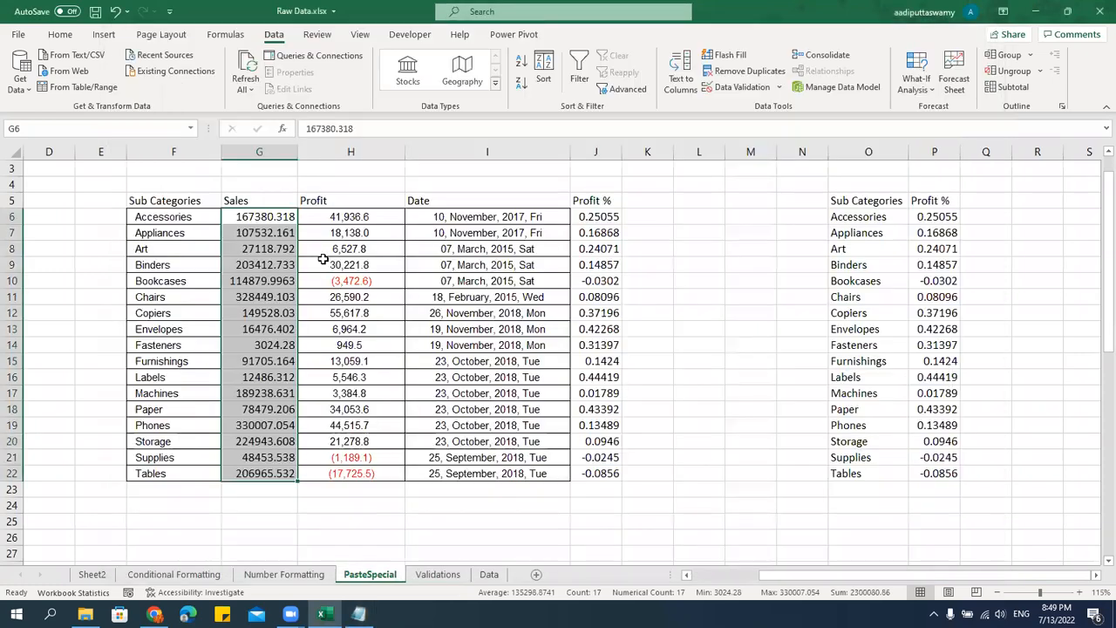
{"action": "left_click", "coordinate": [350, 216]}
{"action": "key", "text": "ctrl+c"}
{"action": "left_click_drag", "start_coordinate": [276, 218], "coordinate": [278, 475]}
{"action": "key", "text": "alt+e"}
{"action": "key", "text": "s"}
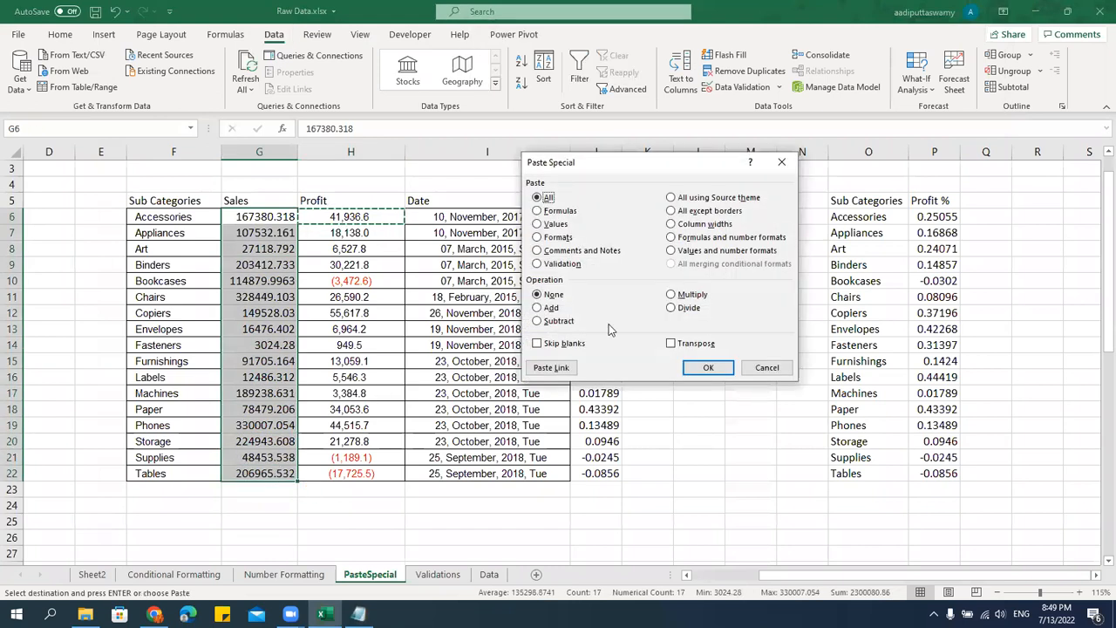
{"action": "left_click", "coordinate": [558, 237]}
{"action": "left_click", "coordinate": [709, 368]}
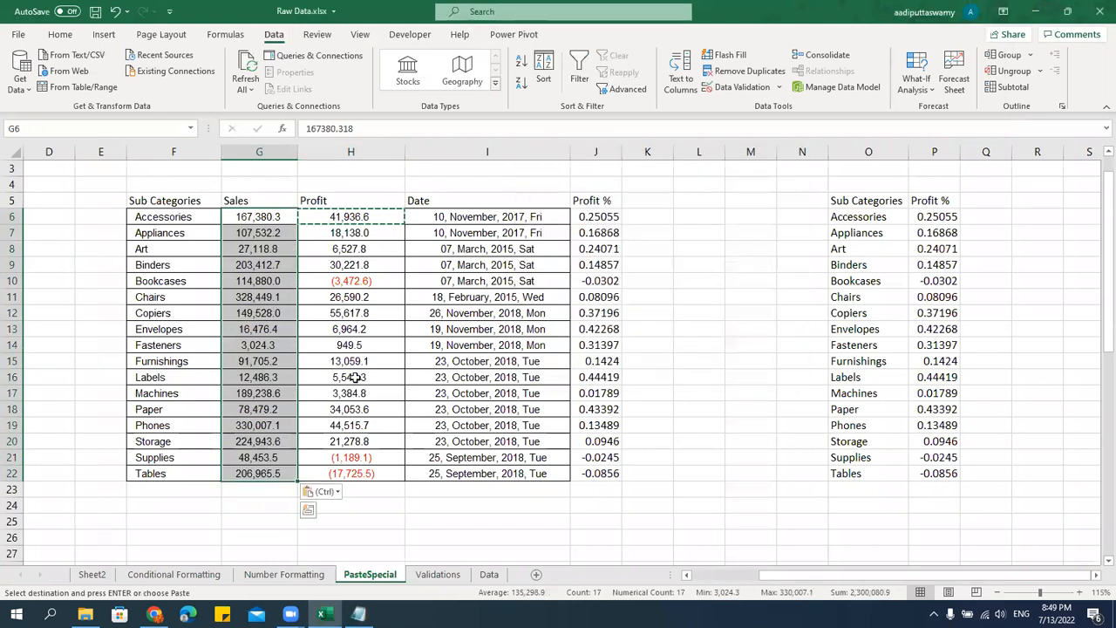
{"action": "left_click", "coordinate": [354, 377]}
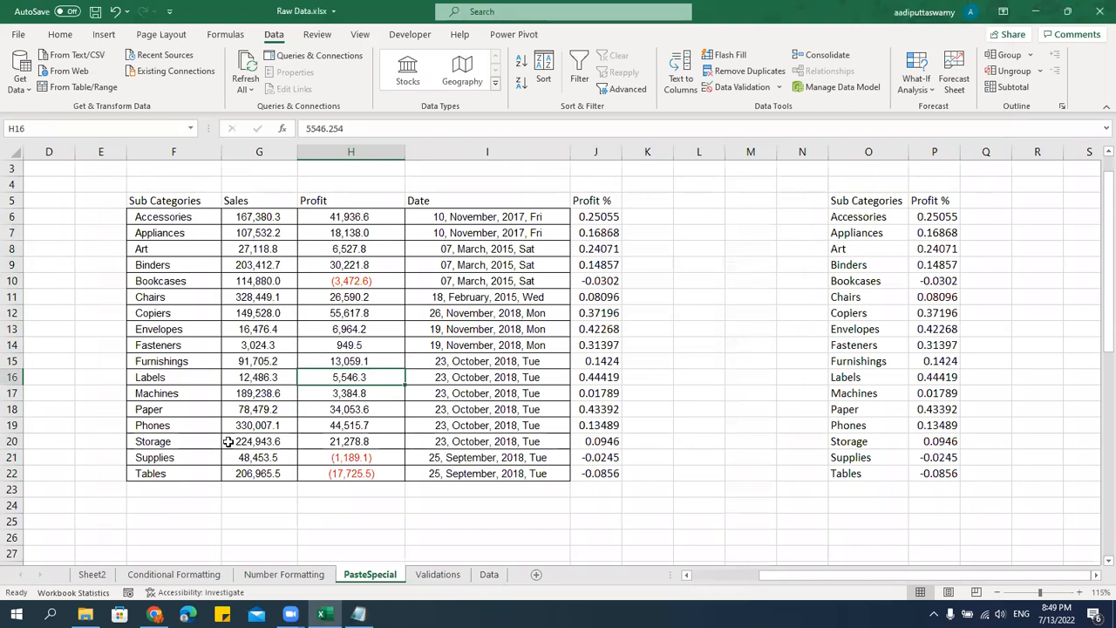
Copy header cell F5 from the Number Formatting sheet and paste only its Formats onto headers F5:J5 of the PasteSpecial sheet.
{"action": "left_click", "coordinate": [262, 578]}
{"action": "left_click", "coordinate": [291, 231]}
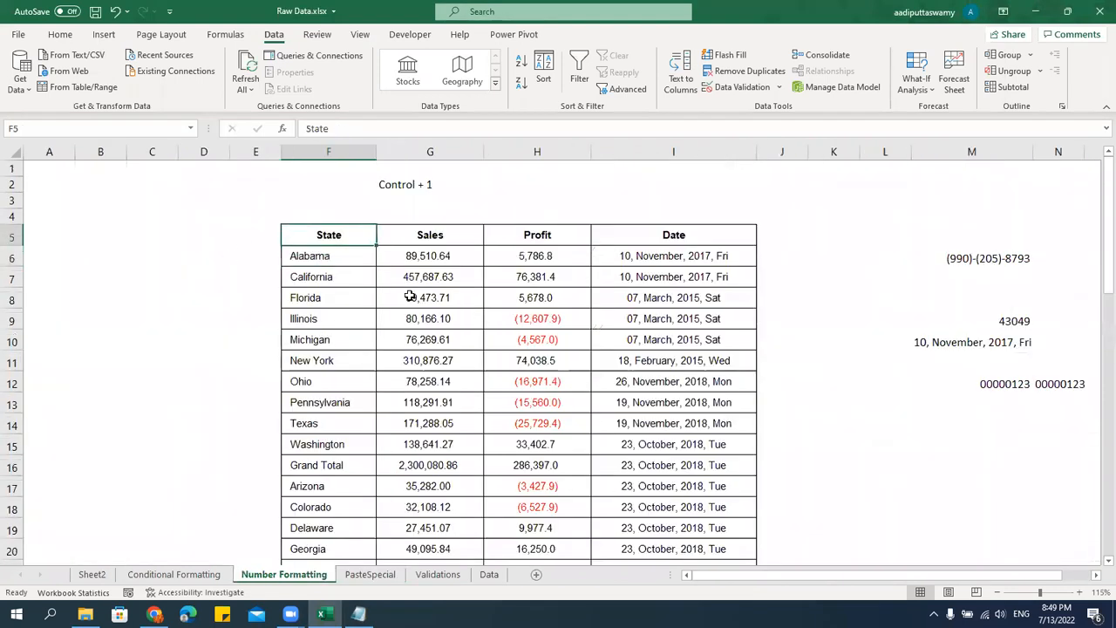
{"action": "left_click", "coordinate": [369, 574]}
{"action": "left_click_drag", "start_coordinate": [194, 200], "coordinate": [576, 198]}
{"action": "key", "text": "ctrl+alt+v"}
{"action": "key", "text": "t"}
{"action": "key", "text": "Return"}
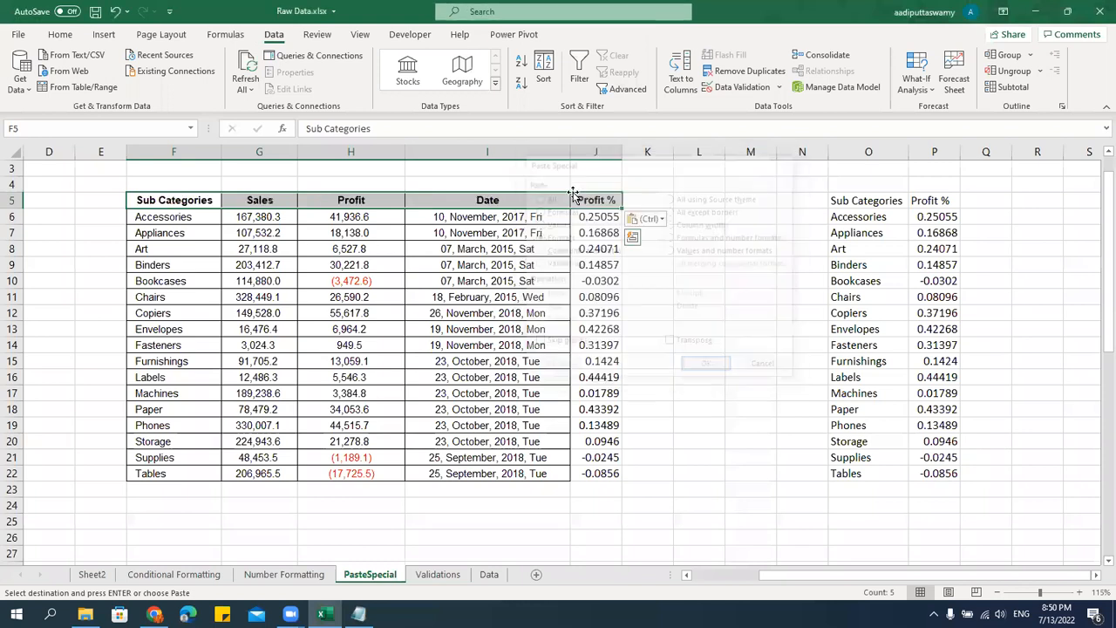
Copy Profit cell H6 and paste only its Formats onto the Profit % values in J6:J22.
{"action": "left_click_drag", "start_coordinate": [608, 220], "coordinate": [600, 474]}
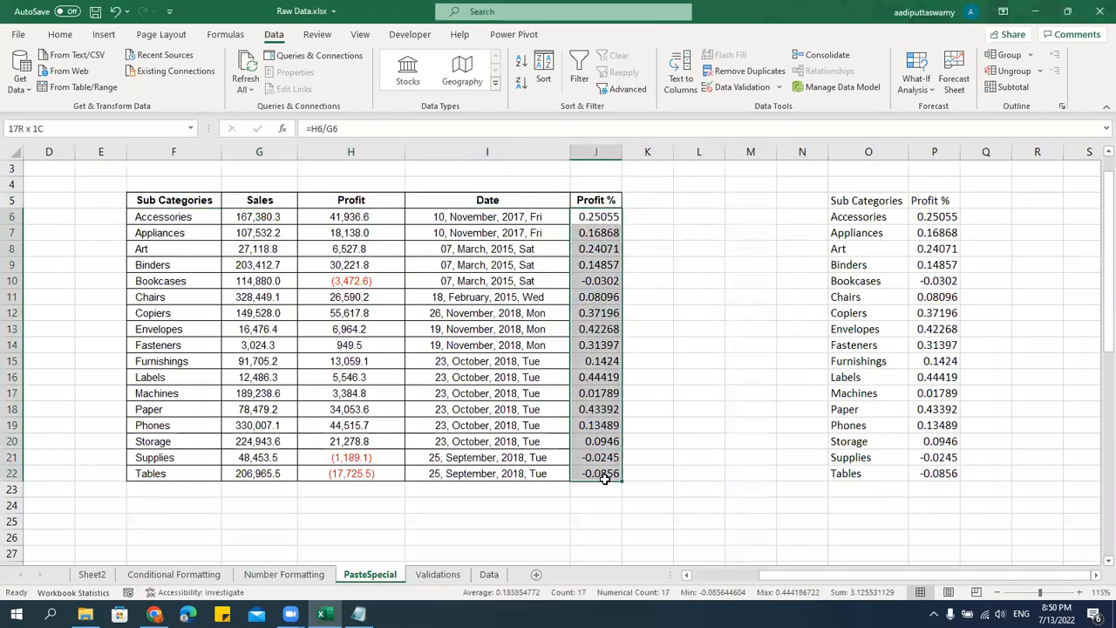
{"action": "left_click", "coordinate": [395, 217]}
{"action": "key", "text": "ctrl+c"}
{"action": "left_click_drag", "start_coordinate": [606, 217], "coordinate": [601, 474]}
{"action": "key", "text": "ctrl+alt+v"}
{"action": "key", "text": "t"}
{"action": "key", "text": "Return"}
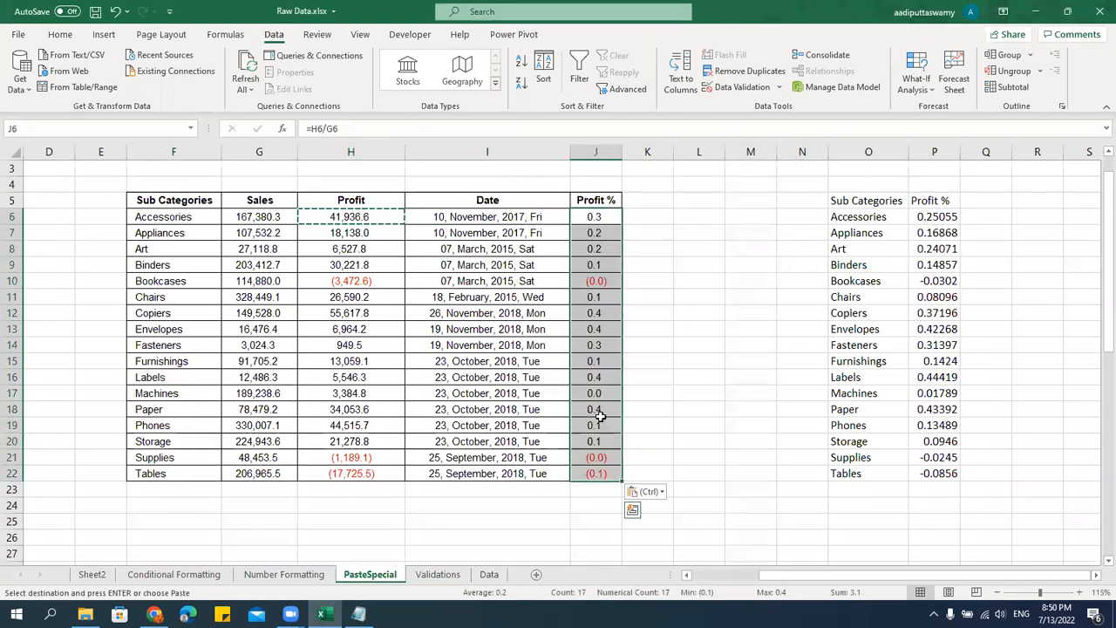
Apply the Percentage number format to the Profit % values in J6:J22.
{"action": "left_click", "coordinate": [103, 34]}
{"action": "left_click", "coordinate": [60, 34]}
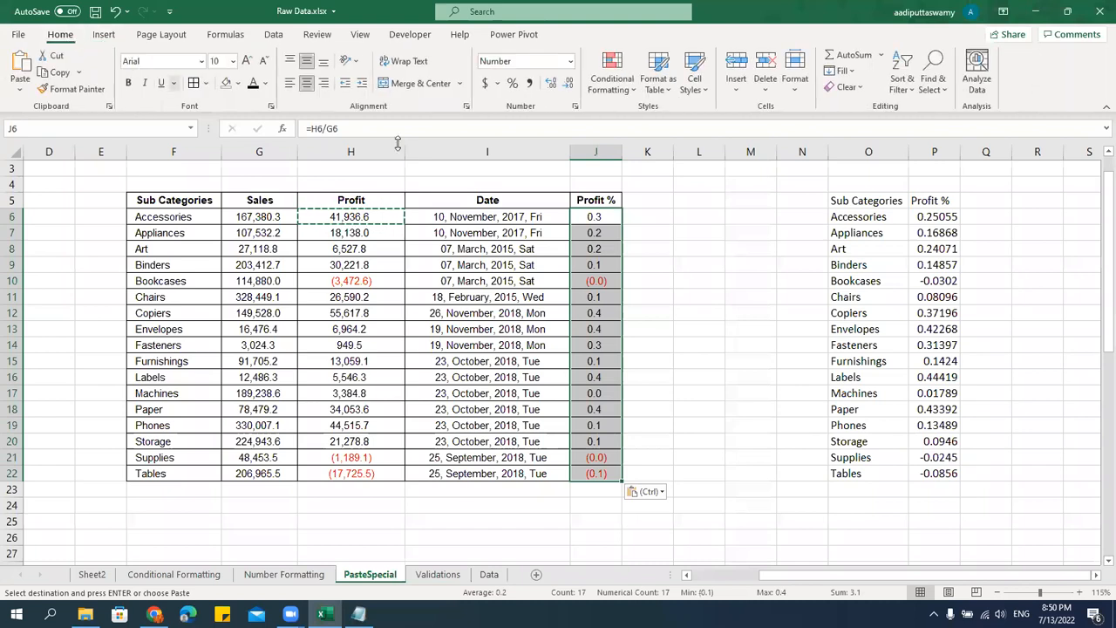
{"action": "key", "text": "ctrl+shift+5"}
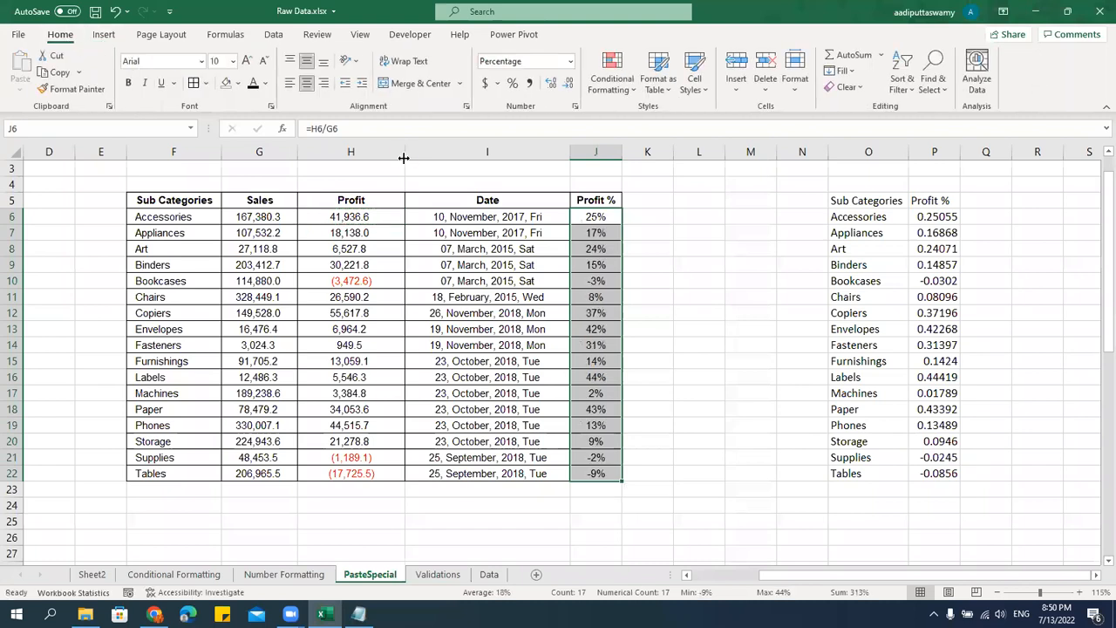
{"action": "left_click", "coordinate": [748, 205]}
Copy the whole table F5:J22 and paste it at F26 with the Transpose option of Paste Special.
{"action": "left_click", "coordinate": [172, 201]}
{"action": "left_click_drag", "start_coordinate": [172, 201], "coordinate": [599, 475]}
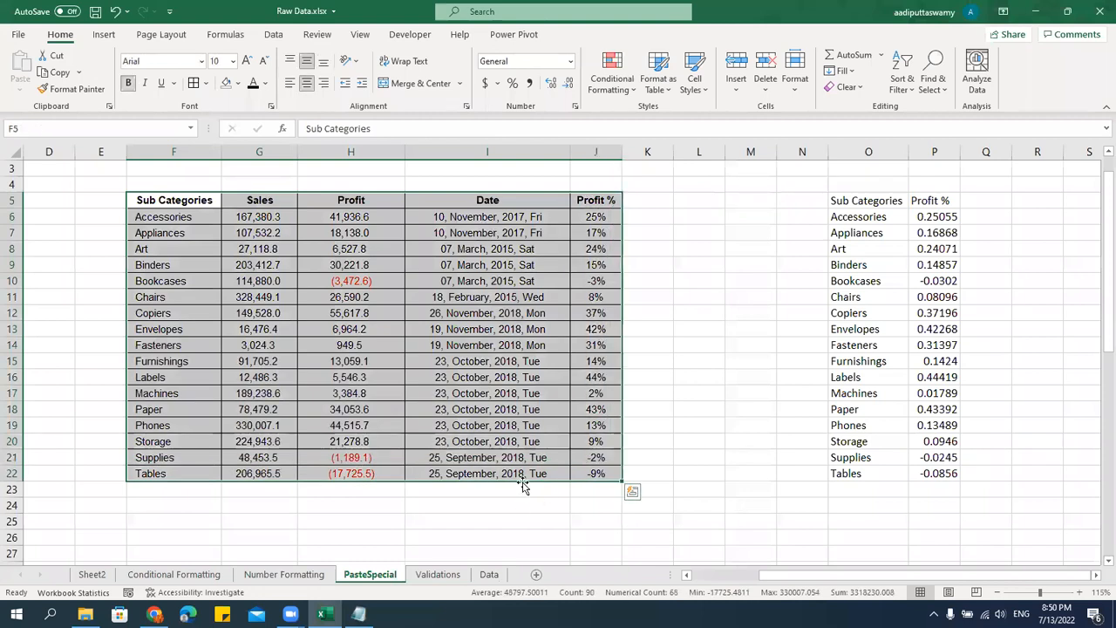
{"action": "left_click_drag", "start_coordinate": [187, 201], "coordinate": [598, 201]}
{"action": "left_click_drag", "start_coordinate": [192, 221], "coordinate": [573, 474]}
{"action": "left_click_drag", "start_coordinate": [194, 204], "coordinate": [582, 471]}
{"action": "left_click_drag", "start_coordinate": [195, 202], "coordinate": [583, 432]}
{"action": "left_click", "coordinate": [597, 478], "text": "shift"}
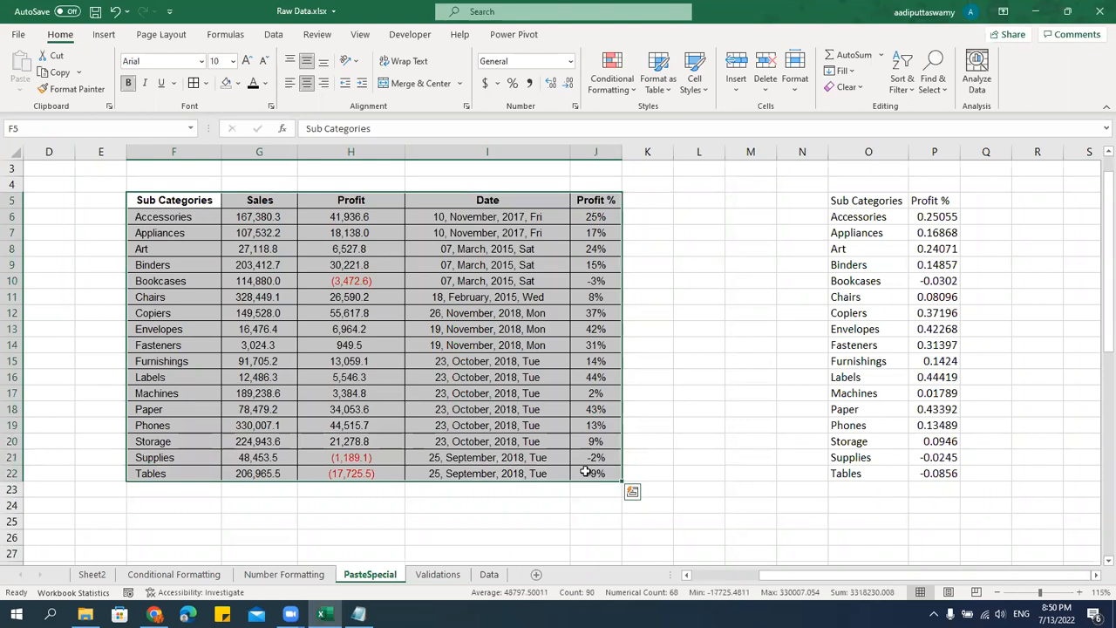
{"action": "key", "text": "ctrl+c"}
{"action": "scroll", "coordinate": [349, 406], "scroll_direction": "down", "scroll_amount": 3}
{"action": "right_click", "coordinate": [194, 397]}
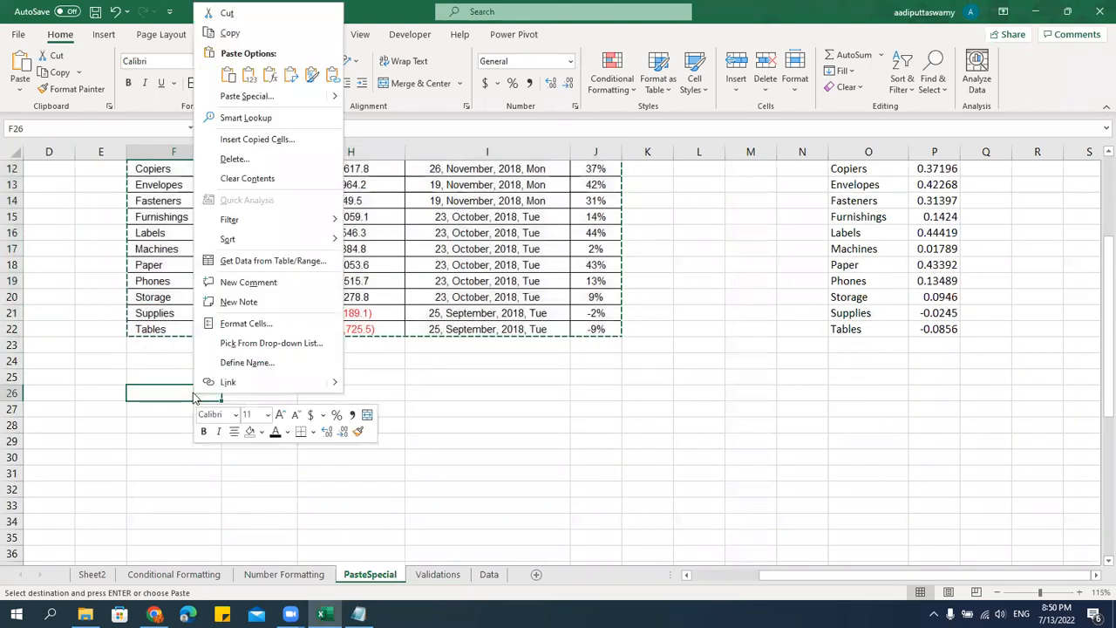
{"action": "left_click", "coordinate": [236, 97]}
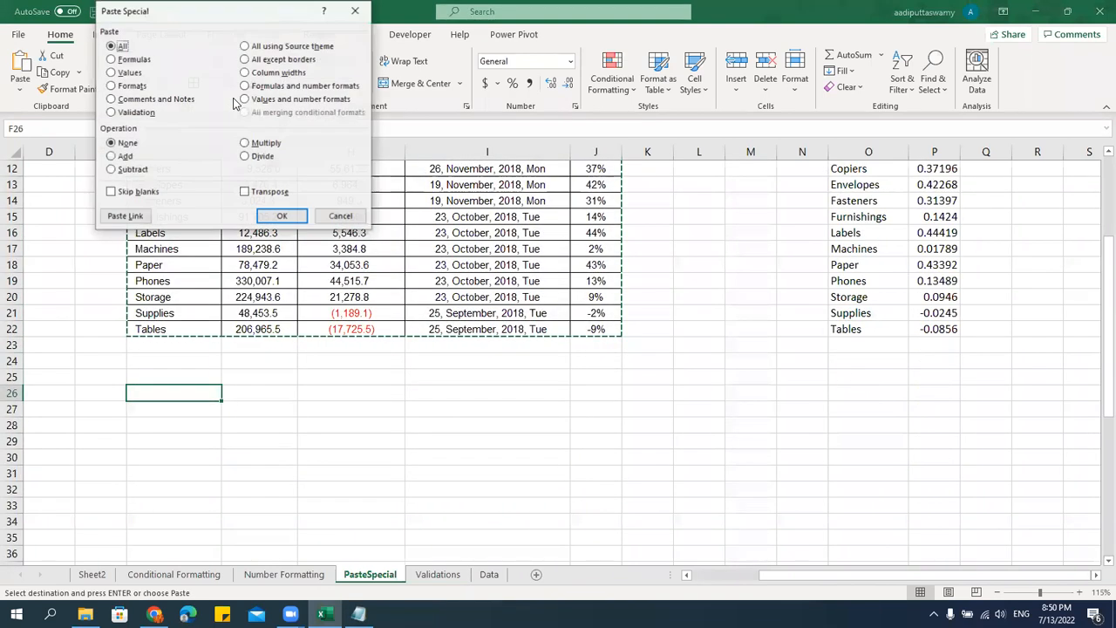
{"action": "left_click", "coordinate": [245, 193]}
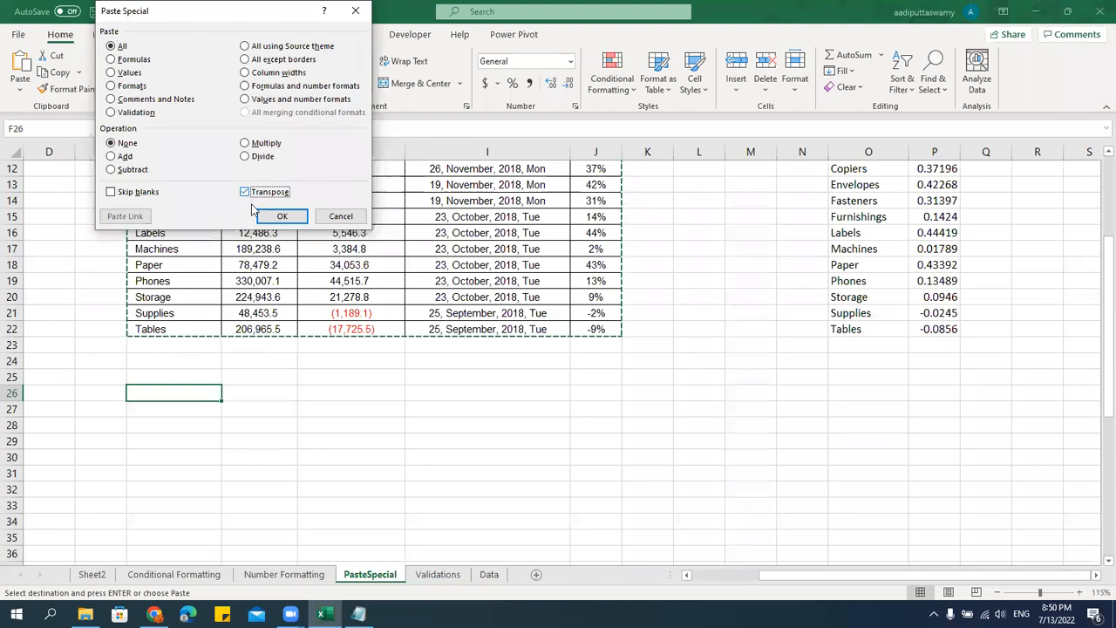
{"action": "left_click", "coordinate": [282, 216]}
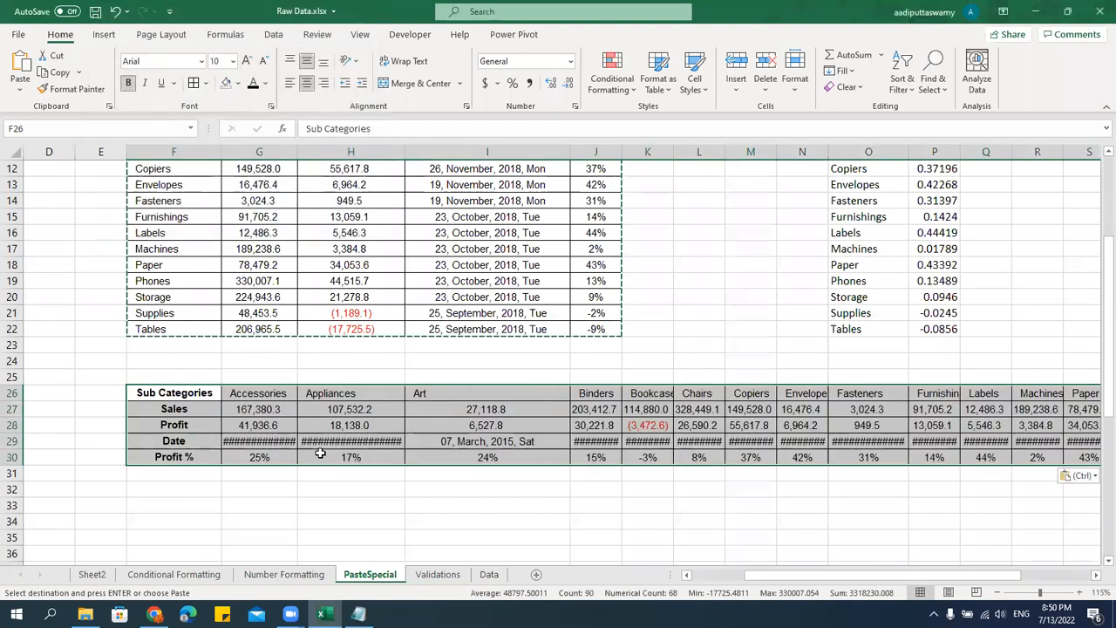
Apply the Greek Date format of type 14-Μαρ-12 to the transposed Date values in G29:W29.
{"action": "left_click_drag", "start_coordinate": [18, 392], "coordinate": [18, 457]}
{"action": "left_click_drag", "start_coordinate": [163, 152], "coordinate": [886, 170]}
{"action": "left_click", "coordinate": [685, 440]}
{"action": "key", "text": "ctrl+Left"}
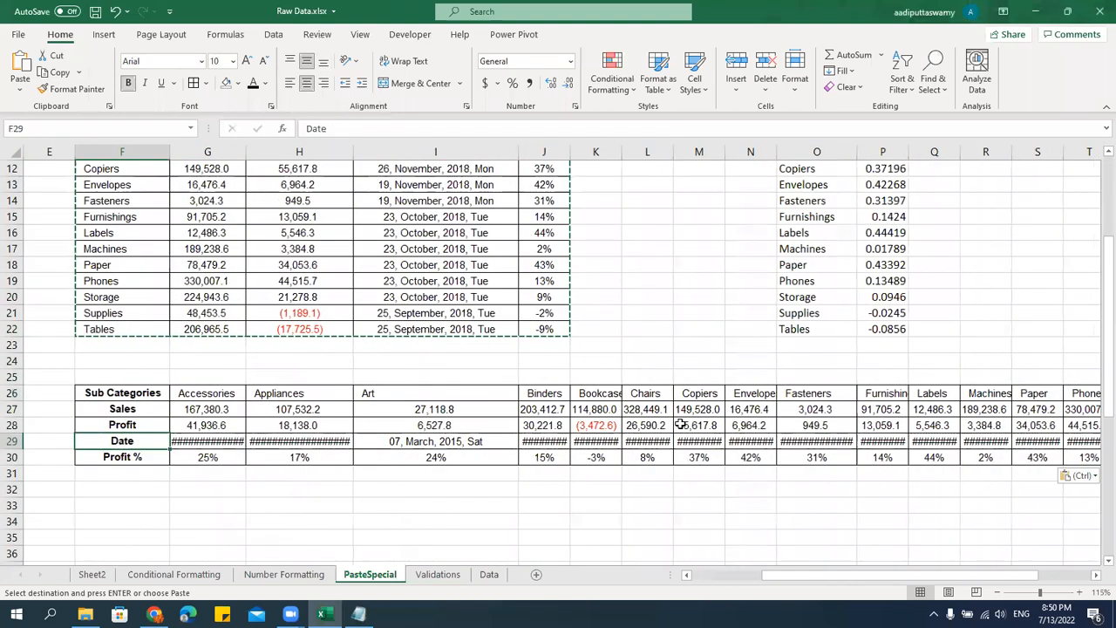
{"action": "key", "text": "Right"}
{"action": "key", "text": "ctrl+shift+Right"}
{"action": "key", "text": "ctrl+1"}
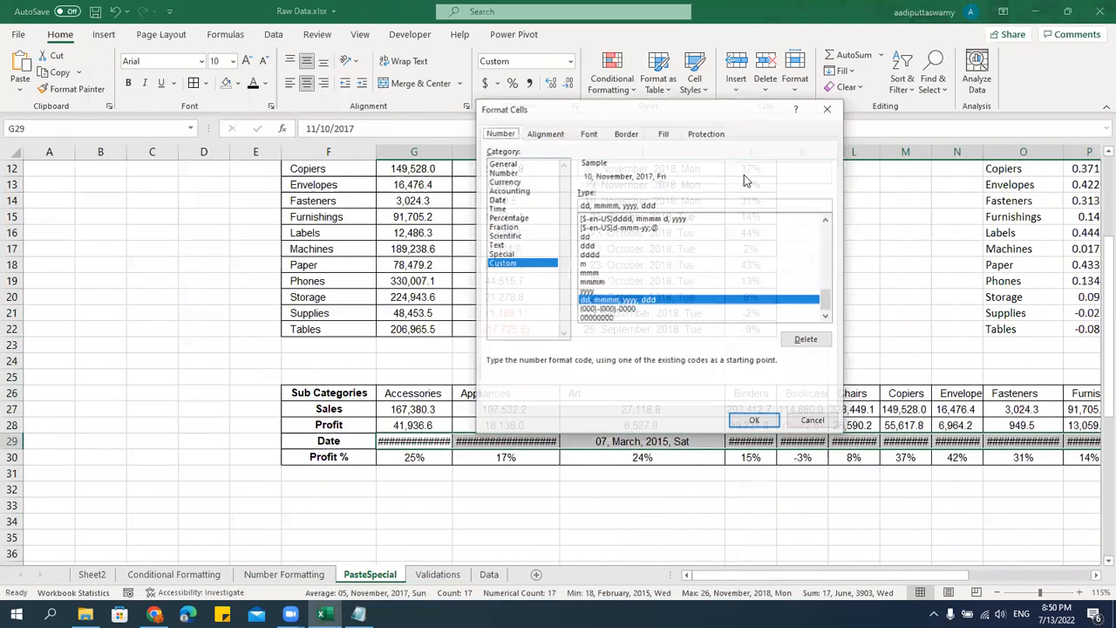
{"action": "left_click", "coordinate": [502, 199]}
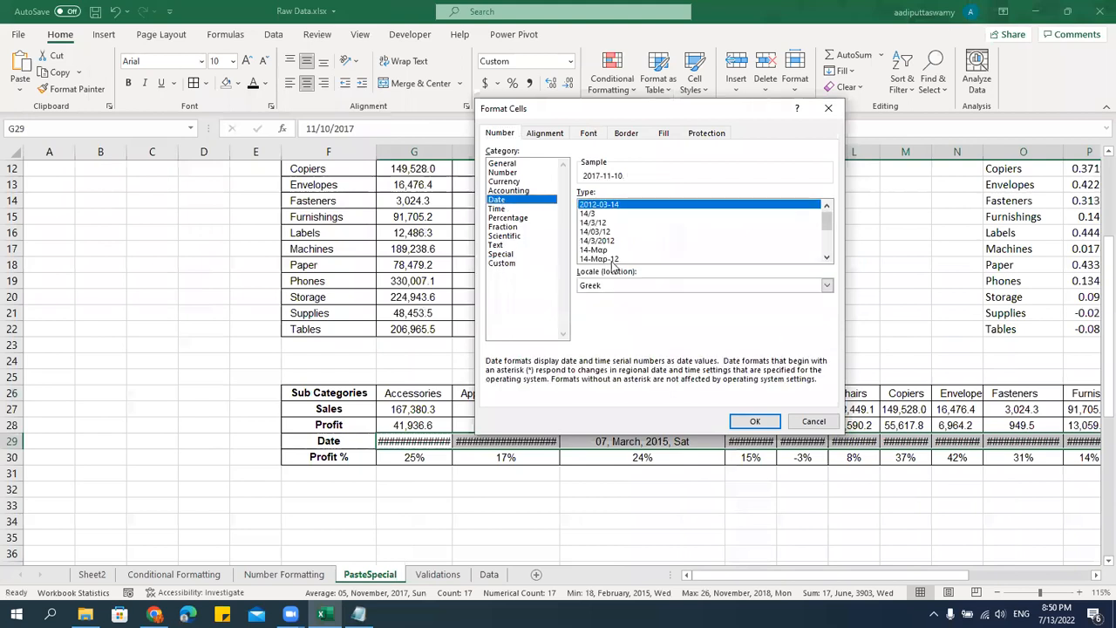
{"action": "left_click", "coordinate": [755, 421]}
Set the custom number format dd-mmm-yy on the transposed Date values in G29:W29.
{"action": "key", "text": "ctrl+1"}
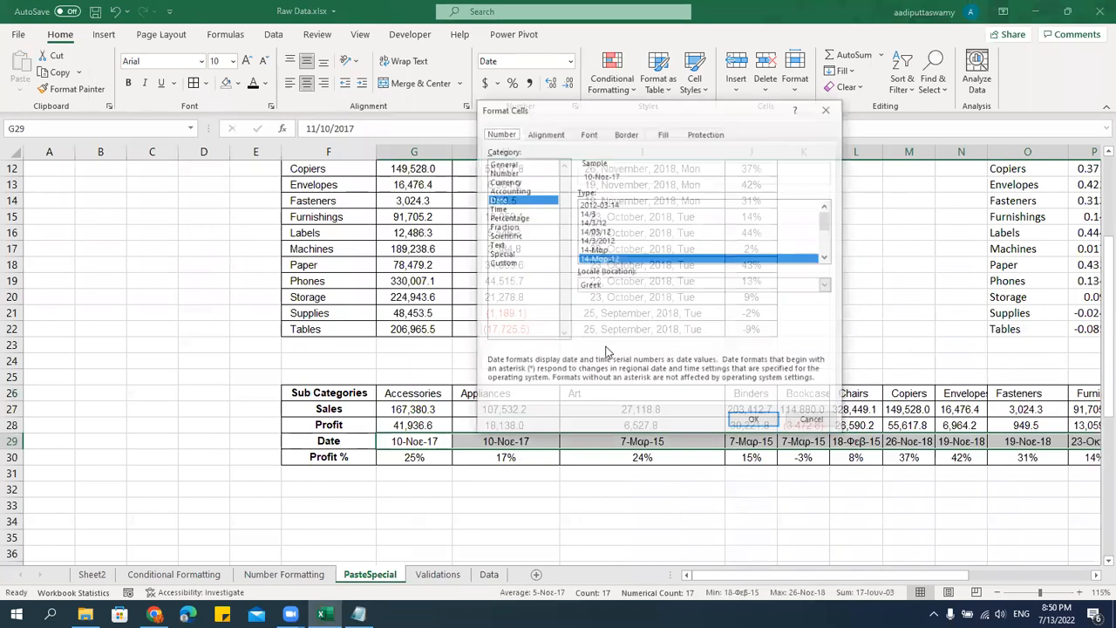
{"action": "scroll", "coordinate": [662, 258], "scroll_direction": "down", "scroll_amount": 4}
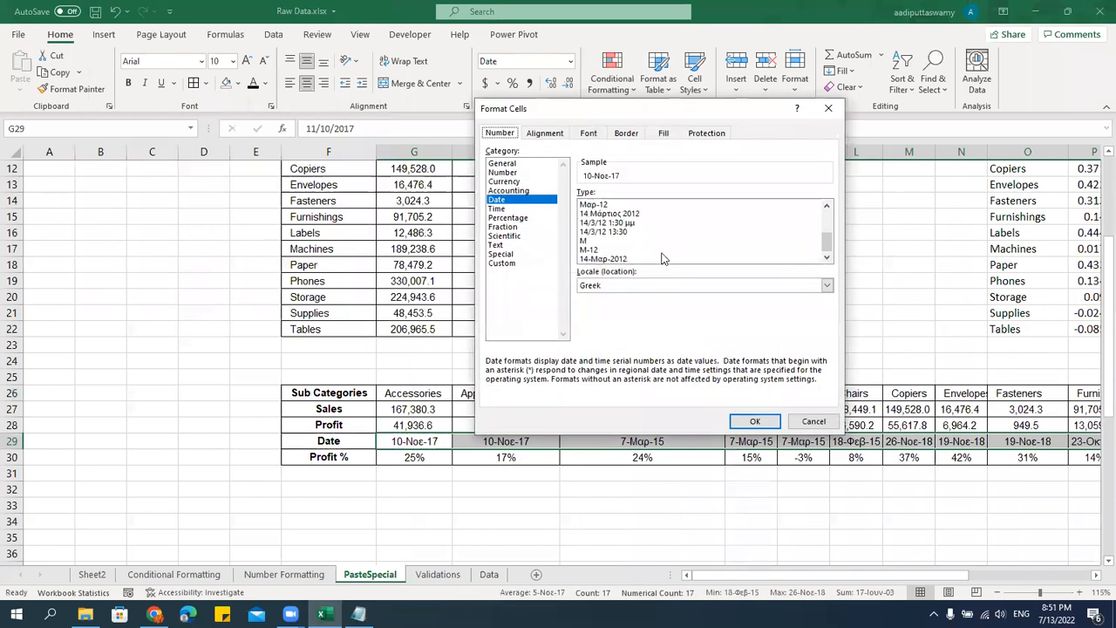
{"action": "scroll", "coordinate": [662, 259], "scroll_direction": "up", "scroll_amount": 3}
{"action": "left_click", "coordinate": [537, 263]}
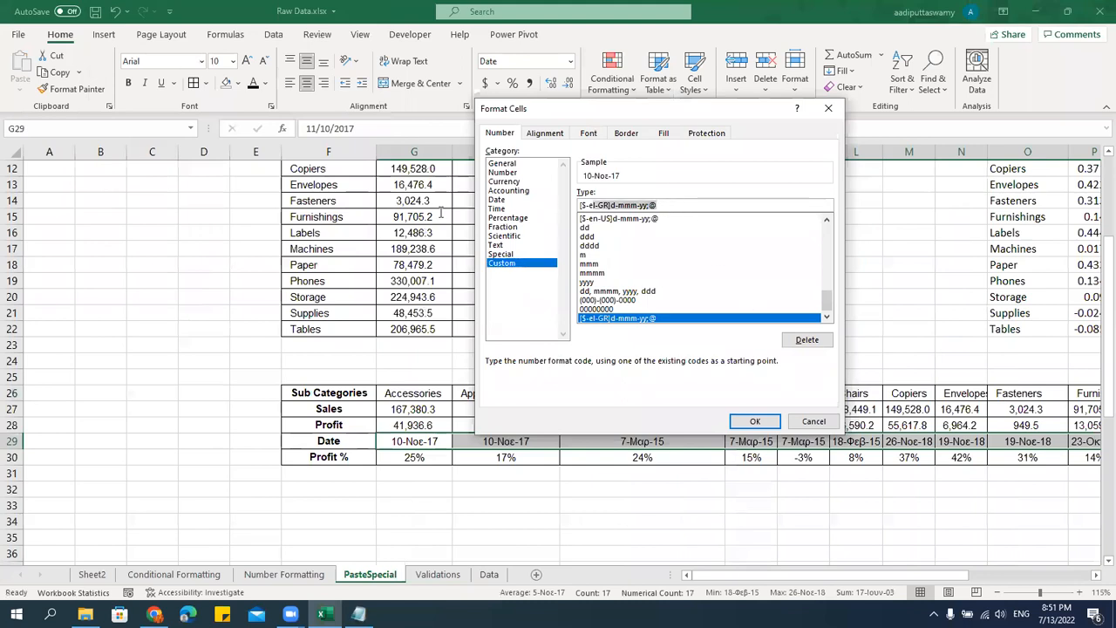
{"action": "left_click_drag", "start_coordinate": [665, 205], "coordinate": [543, 206]}
{"action": "type", "text": "dd"}
{"action": "type", "text": "mmm-yy"}
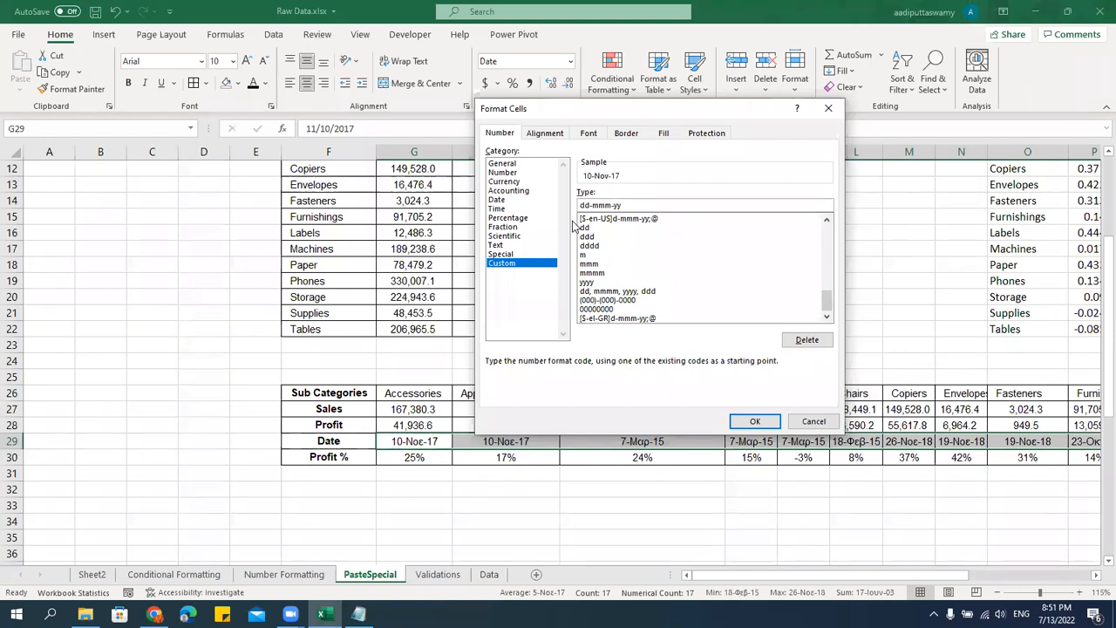
{"action": "key", "text": "Return"}
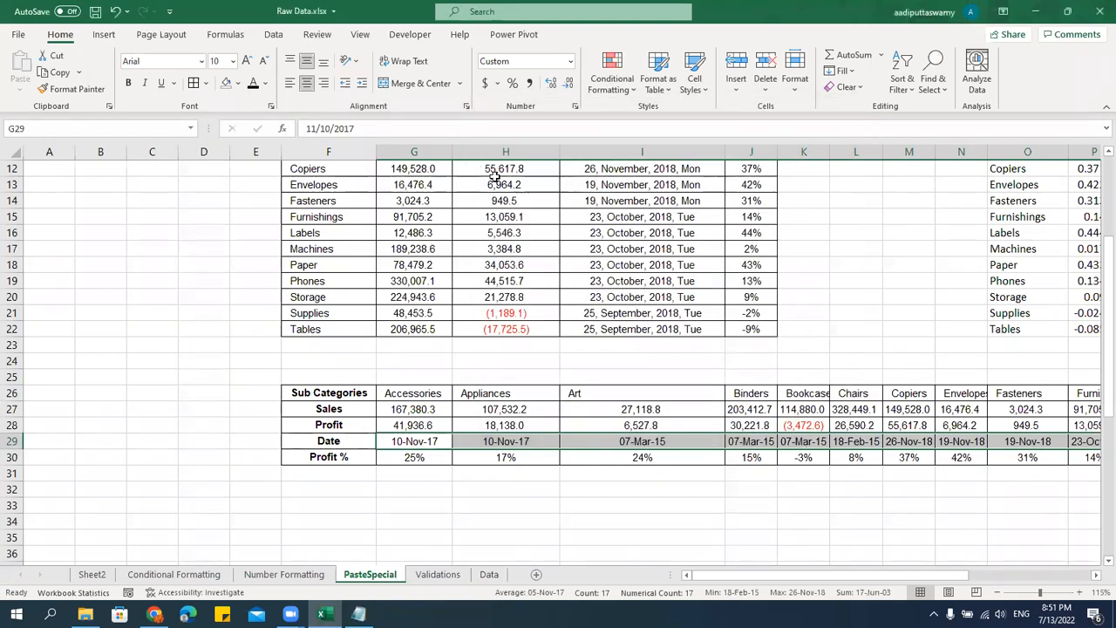
Review the transposed table values in G26:W30 across all sub-categories and compare them with the original table above.
{"action": "left_click", "coordinate": [414, 457]}
{"action": "left_click", "coordinate": [421, 441]}
{"action": "key", "text": "Up"}
{"action": "key", "text": "Up"}
{"action": "key", "text": "Up"}
{"action": "key", "text": "shift+Down"}
{"action": "key", "text": "shift+Down"}
{"action": "key", "text": "shift+Down"}
{"action": "key", "text": "shift+Down"}
{"action": "key", "text": "ctrl+shift+Right"}
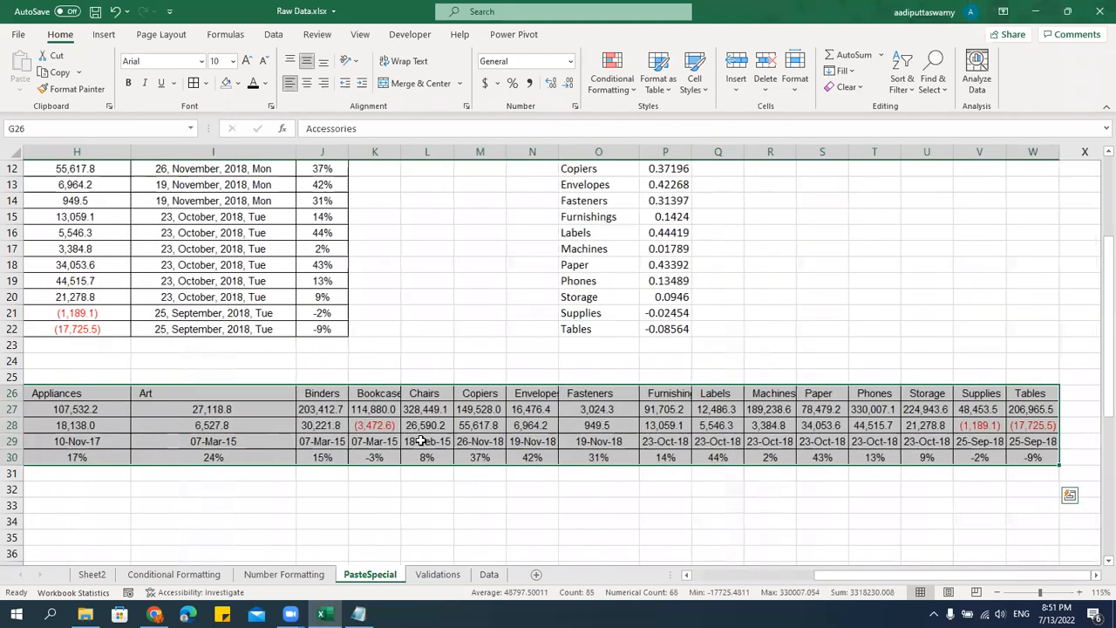
{"action": "key", "text": "Left"}
{"action": "key", "text": "Left"}
{"action": "key", "text": "Right"}
{"action": "key", "text": "Right"}
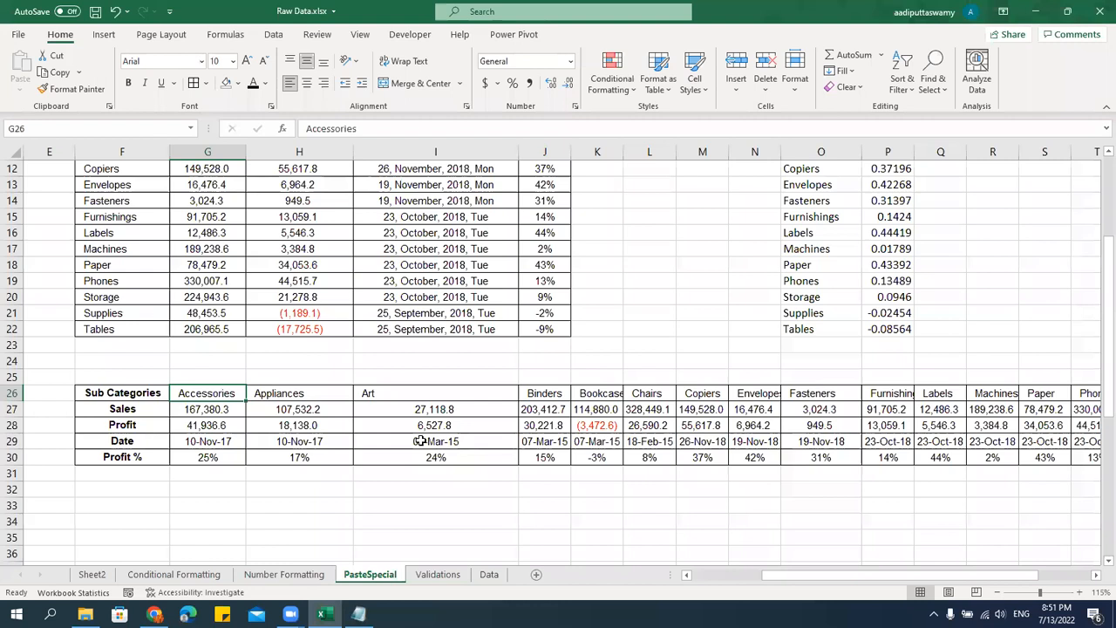
{"action": "left_click", "coordinate": [421, 442]}
{"action": "left_click", "coordinate": [431, 394]}
{"action": "scroll", "coordinate": [434, 394], "scroll_direction": "up", "scroll_amount": 4}
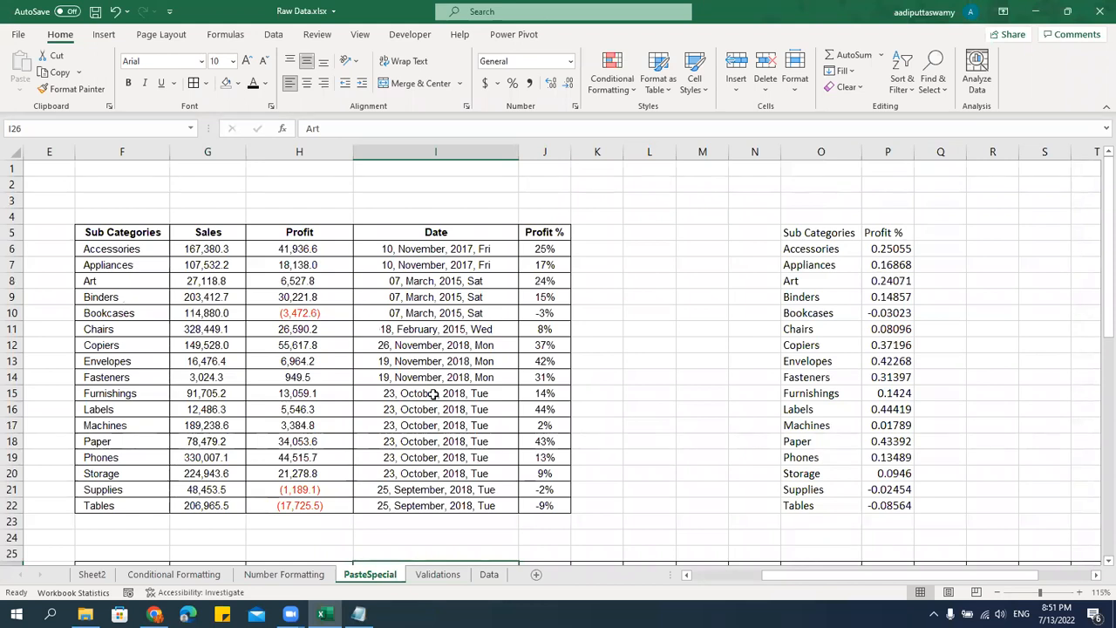
{"action": "left_click", "coordinate": [382, 249]}
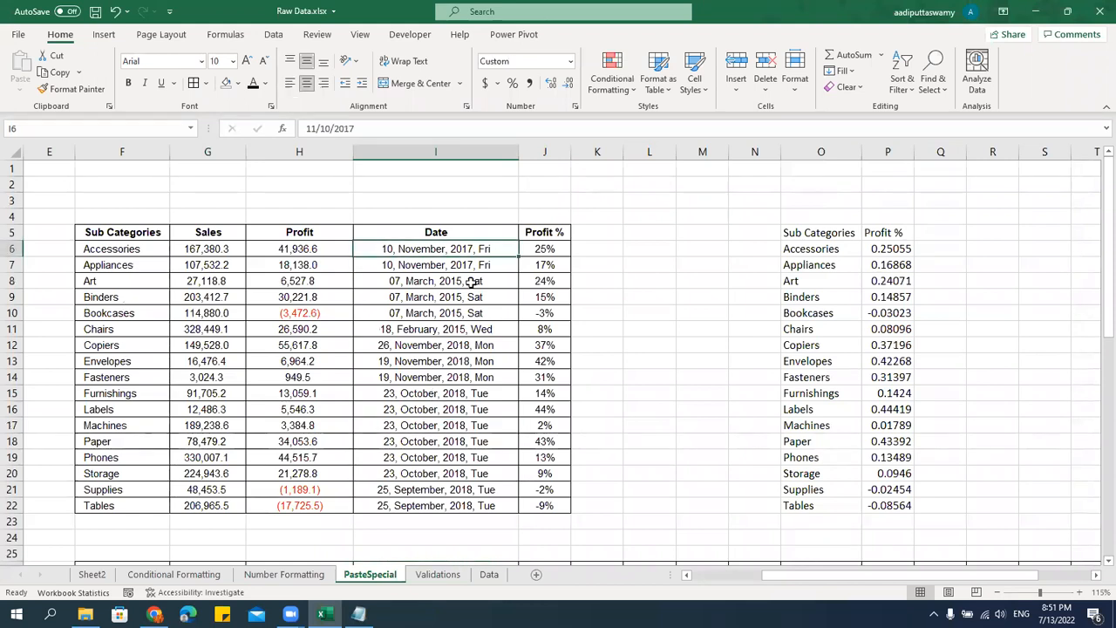
{"action": "key", "text": "ctrl+c"}
{"action": "left_click", "coordinate": [702, 217]}
{"action": "key", "text": "ctrl+alt+v"}
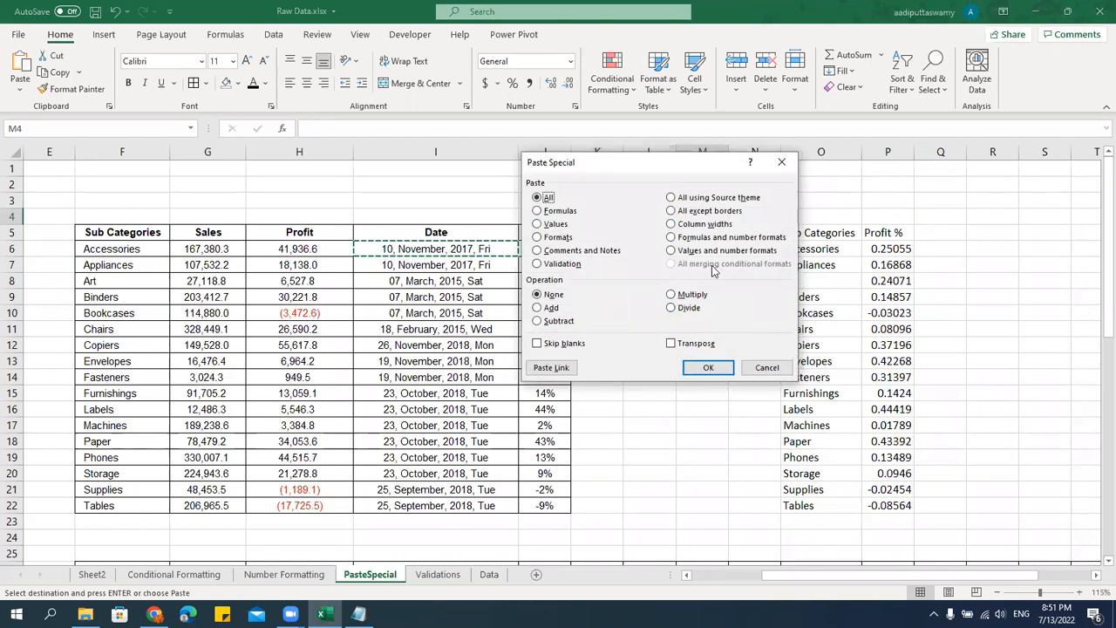
{"action": "left_click", "coordinate": [771, 370]}
{"action": "left_click", "coordinate": [668, 369]}
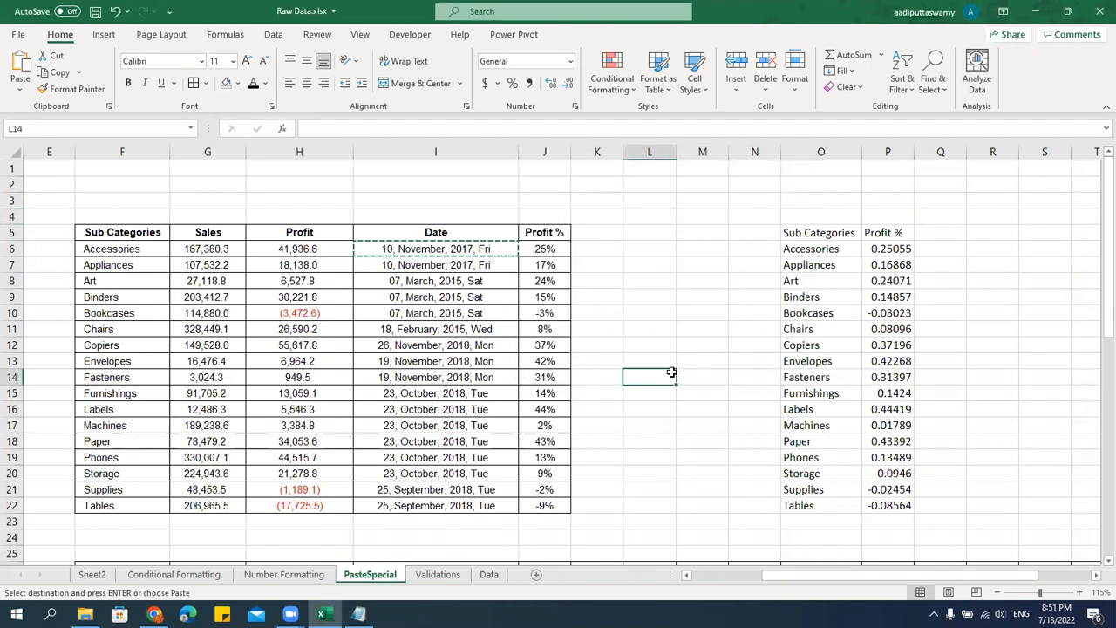
{"action": "key", "text": "Escape"}
Switch to Notepad and look over the notes from the Session 03 heading.
{"action": "key", "text": "alt+Tab"}
{"action": "left_click", "coordinate": [379, 364]}
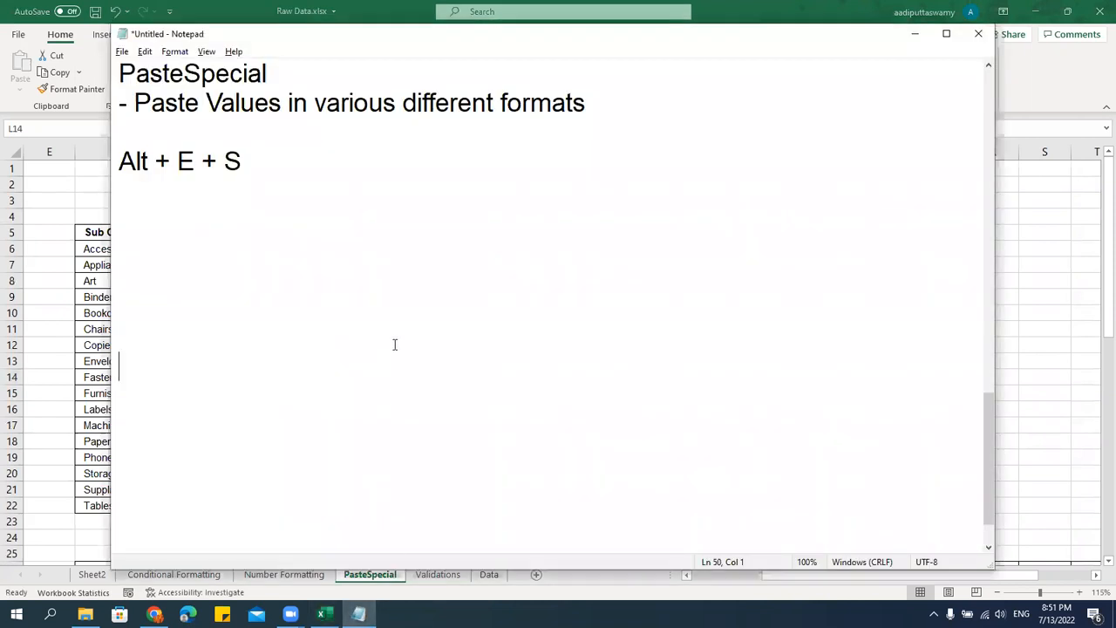
{"action": "scroll", "coordinate": [406, 304], "scroll_direction": "up", "scroll_amount": 13}
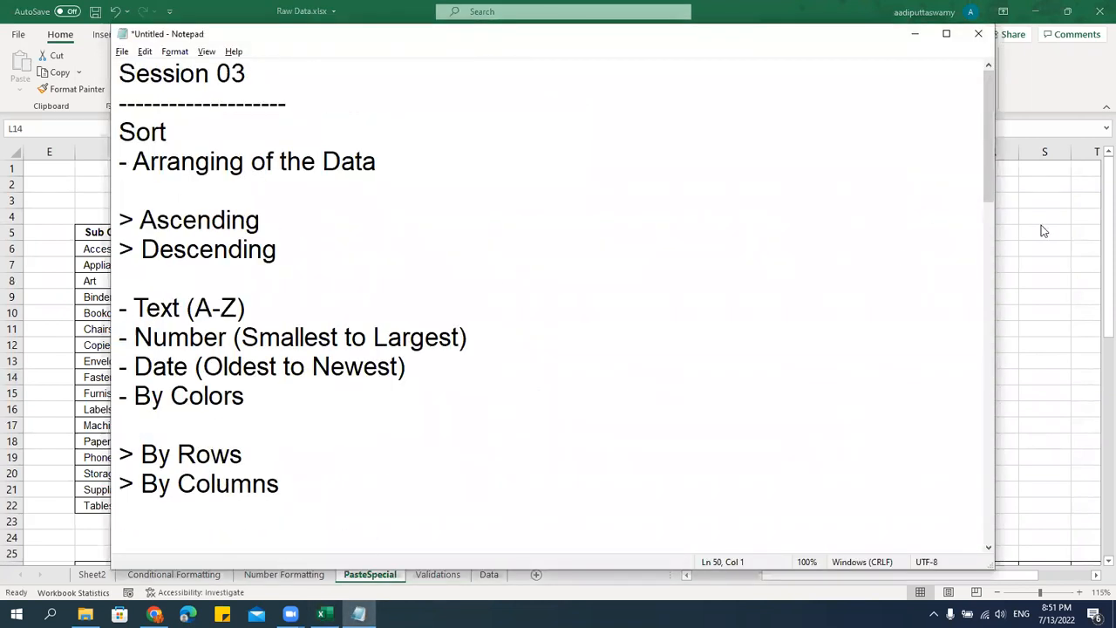
Return to Excel, save the Raw Data workbook and show the Data sheet.
{"action": "key", "text": "alt+Tab"}
{"action": "key", "text": "ctrl+s"}
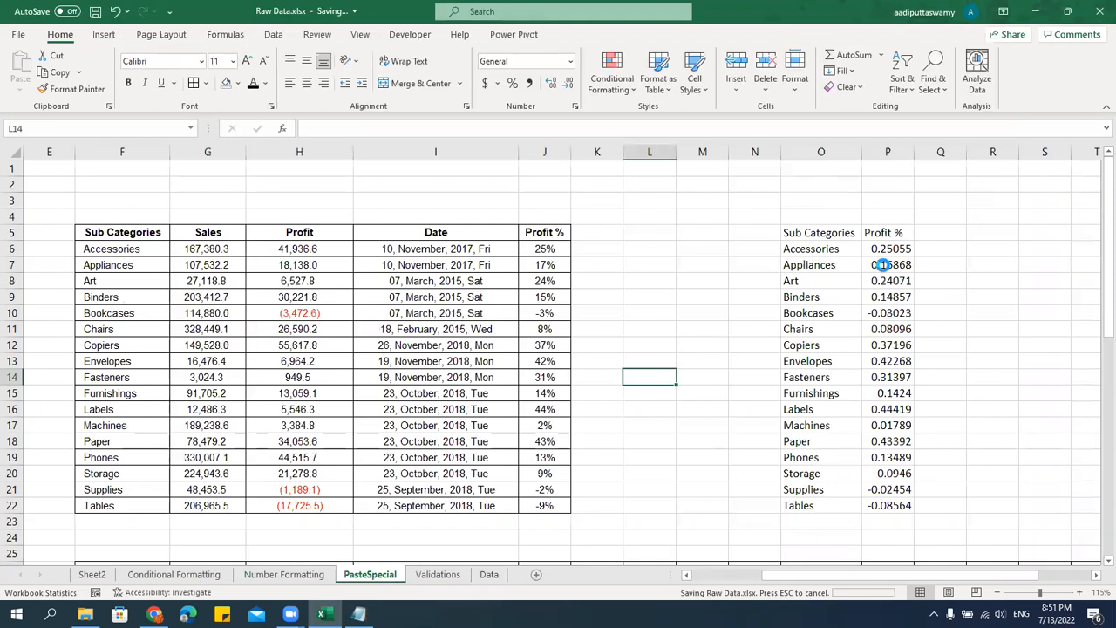
{"action": "left_click", "coordinate": [489, 575]}
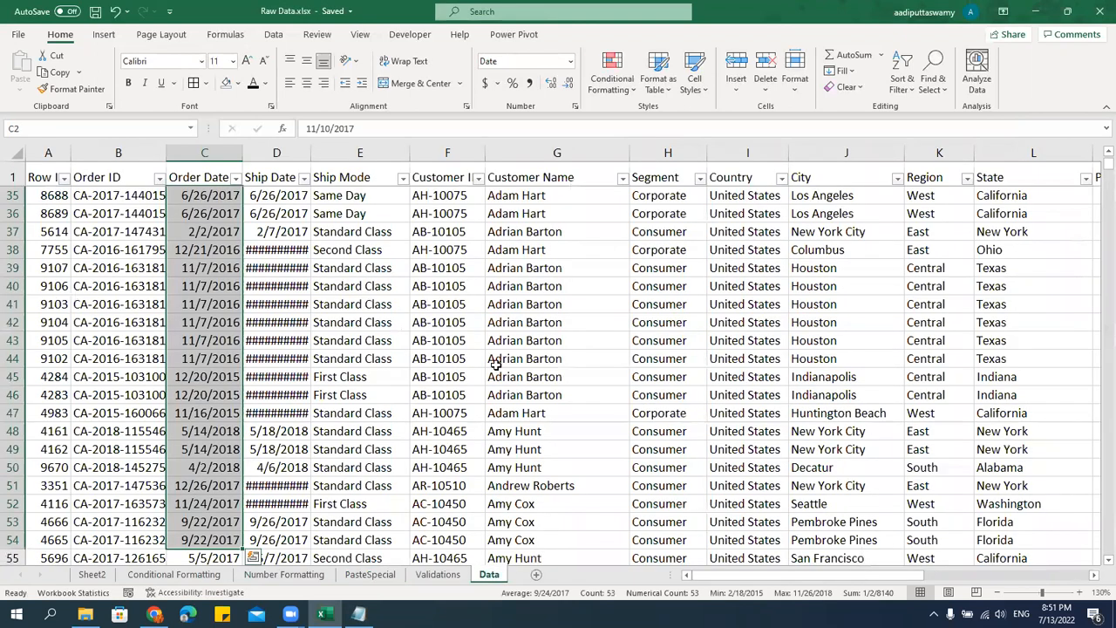
{"action": "left_click", "coordinate": [496, 361]}
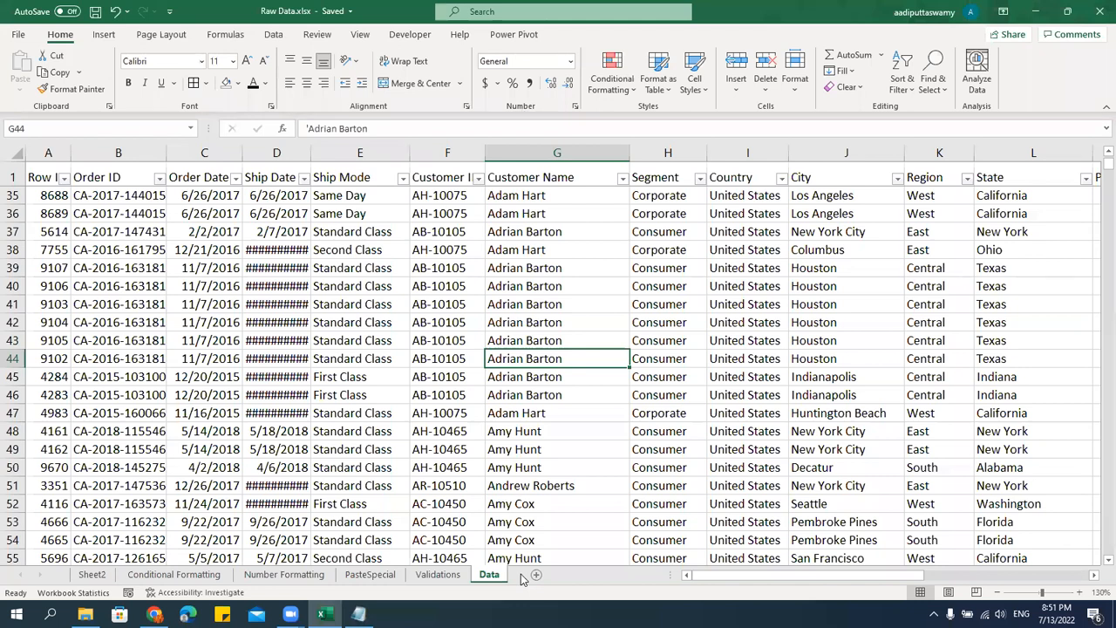
{"action": "key", "text": "ctrl+n"}
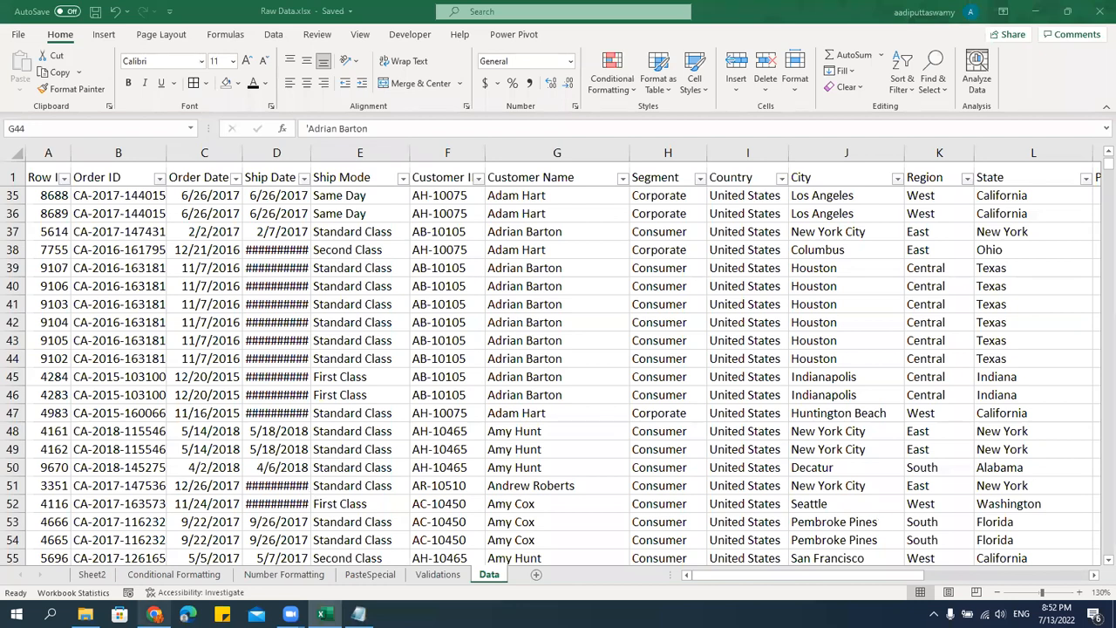
Switch to Chrome, leave the Course Builder and go through the iTAS home page to the course store.
{"action": "mouse_move", "coordinate": [154, 614]}
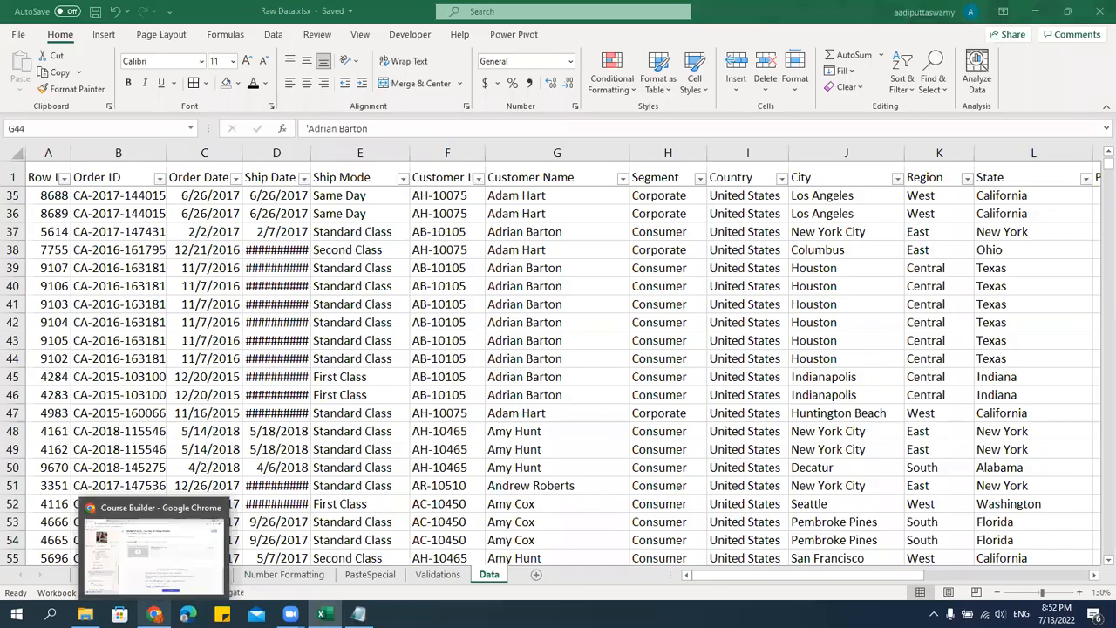
{"action": "left_click", "coordinate": [168, 568]}
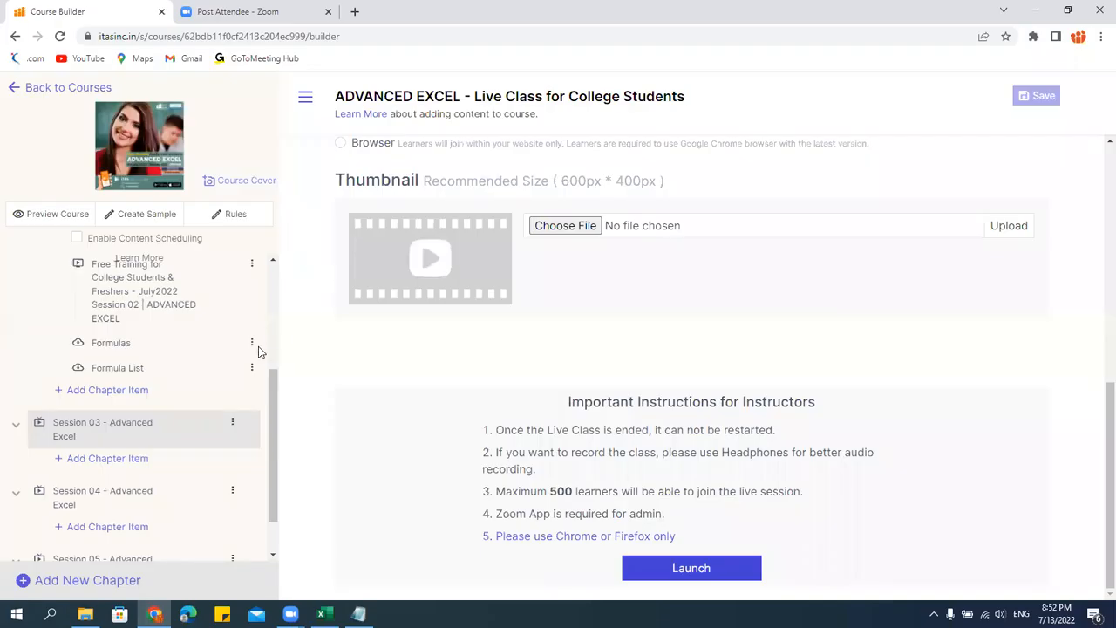
{"action": "scroll", "coordinate": [175, 332], "scroll_direction": "up", "scroll_amount": 3}
{"action": "left_click", "coordinate": [70, 87]}
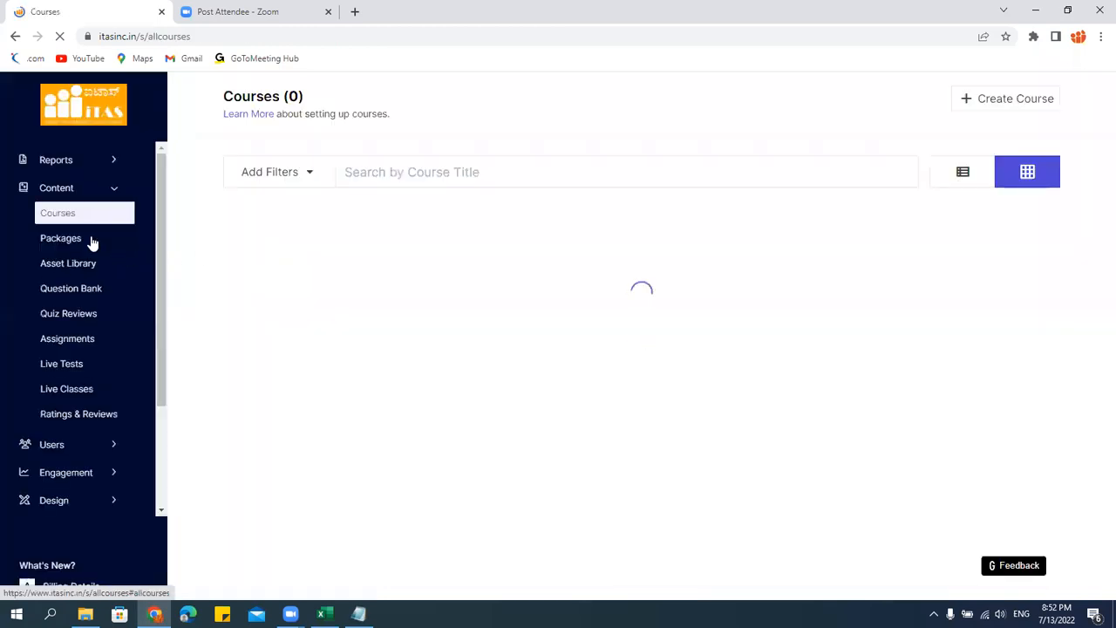
{"action": "left_click", "coordinate": [100, 119]}
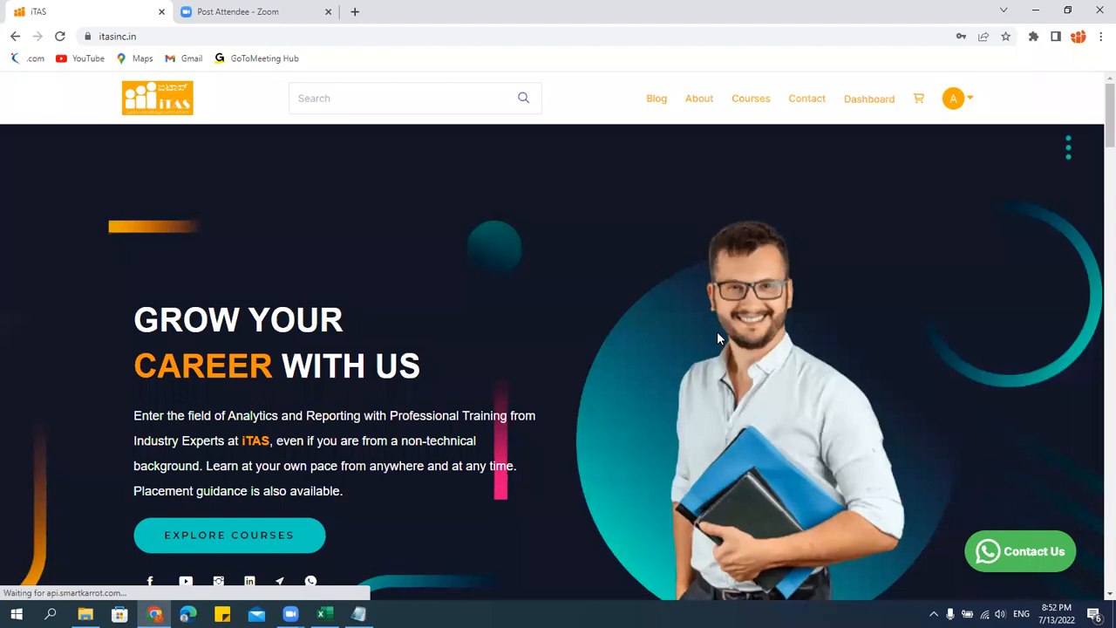
{"action": "left_click", "coordinate": [752, 99]}
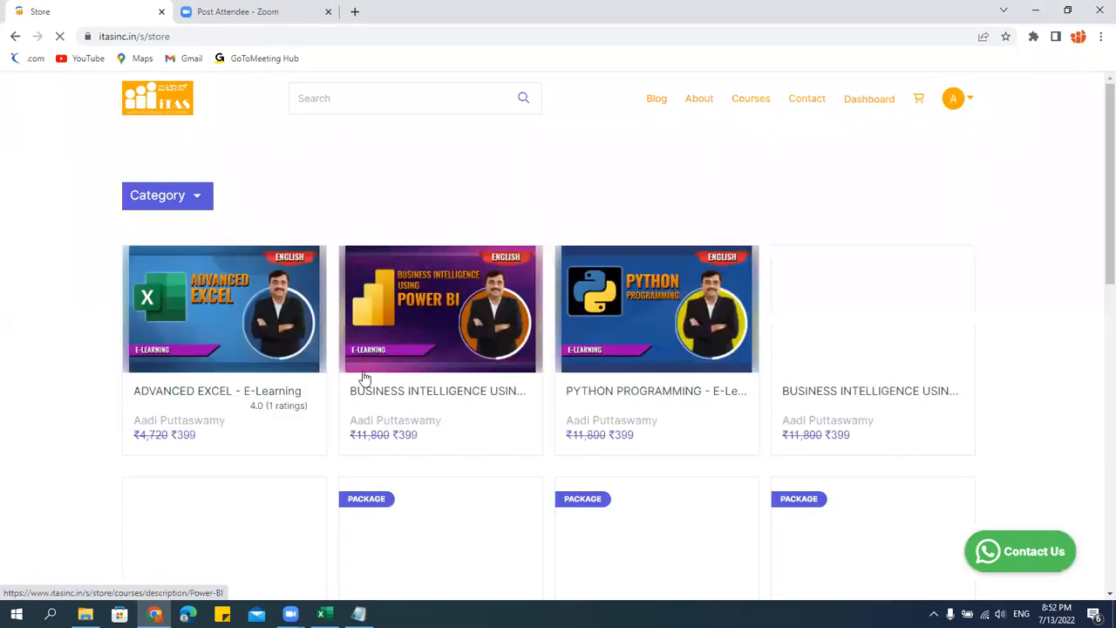
Search the store for "advan" and choose the suggestion "advanced excel - live class for college students".
{"action": "left_click", "coordinate": [345, 111]}
{"action": "type", "text": "advan"}
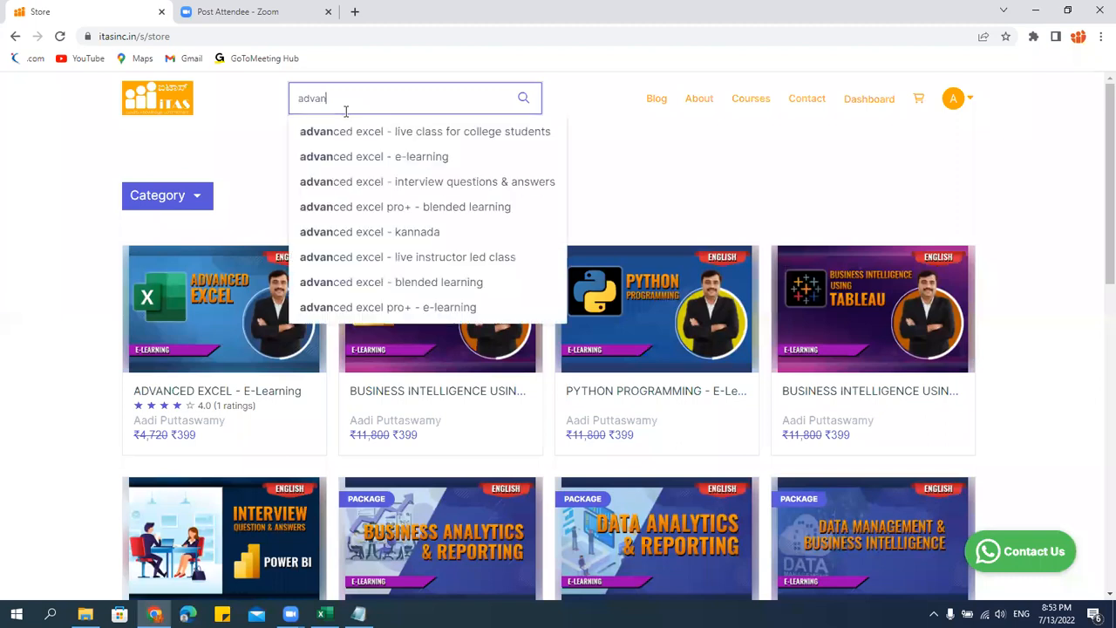
{"action": "left_click", "coordinate": [415, 133]}
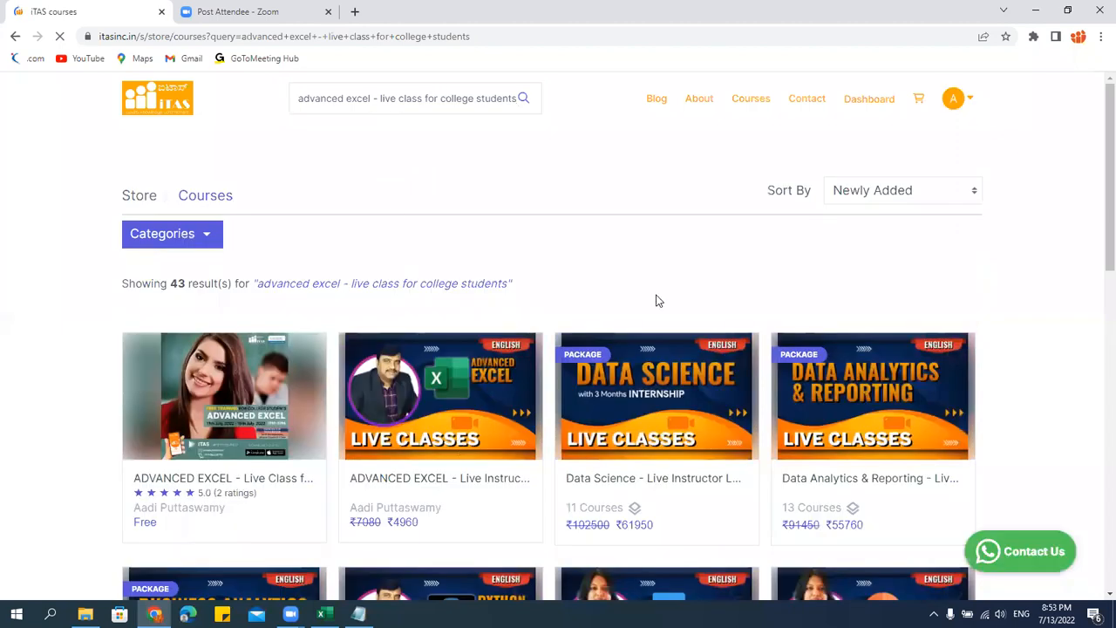
Examine the syllabus, pricing plans and student reviews on the ADVANCED EXCEL - Live Class for College Students course page.
{"action": "scroll", "coordinate": [745, 331], "scroll_direction": "down", "scroll_amount": 12}
{"action": "scroll", "coordinate": [744, 335], "scroll_direction": "down", "scroll_amount": 20}
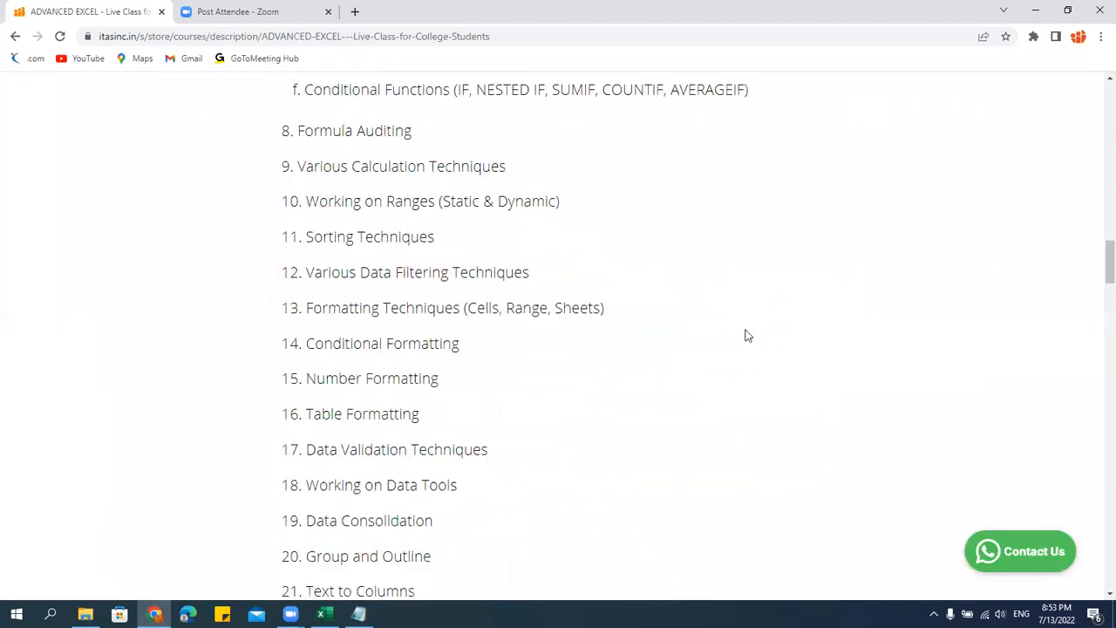
{"action": "scroll", "coordinate": [746, 334], "scroll_direction": "down", "scroll_amount": 20}
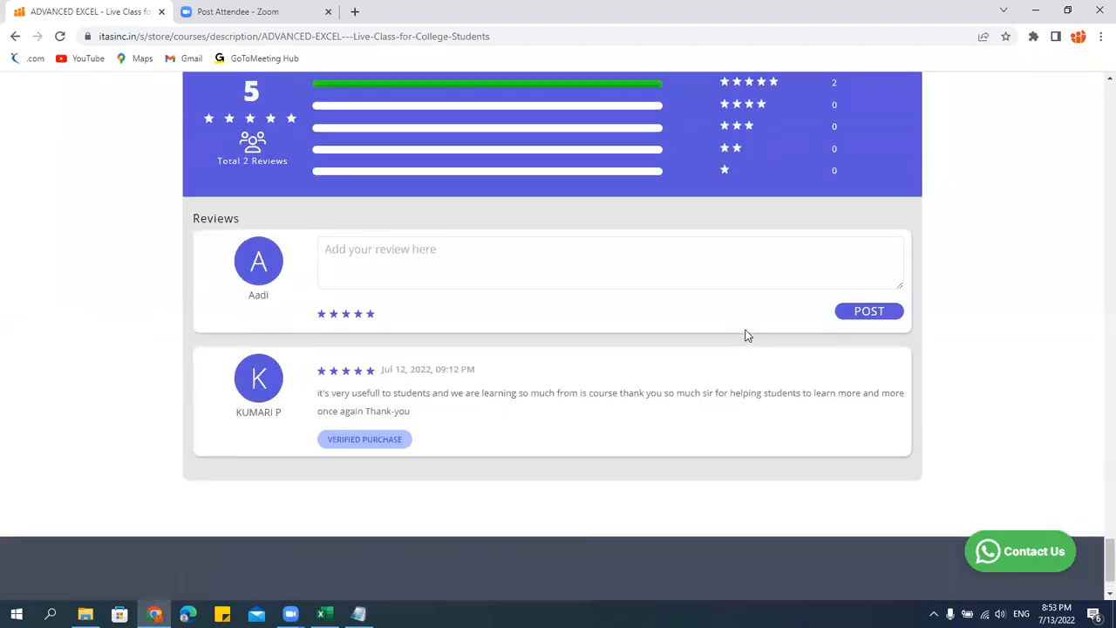
{"action": "scroll", "coordinate": [746, 335], "scroll_direction": "up", "scroll_amount": 5}
{"action": "scroll", "coordinate": [746, 335], "scroll_direction": "up", "scroll_amount": 2}
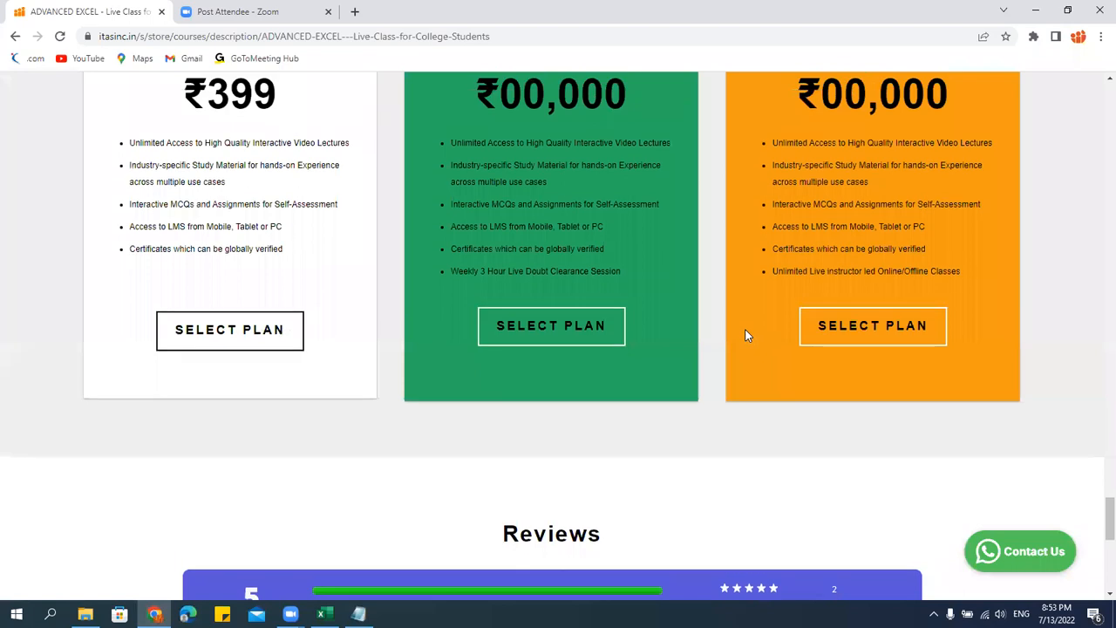
{"action": "scroll", "coordinate": [746, 335], "scroll_direction": "down", "scroll_amount": 7}
{"action": "scroll", "coordinate": [746, 335], "scroll_direction": "up", "scroll_amount": 1}
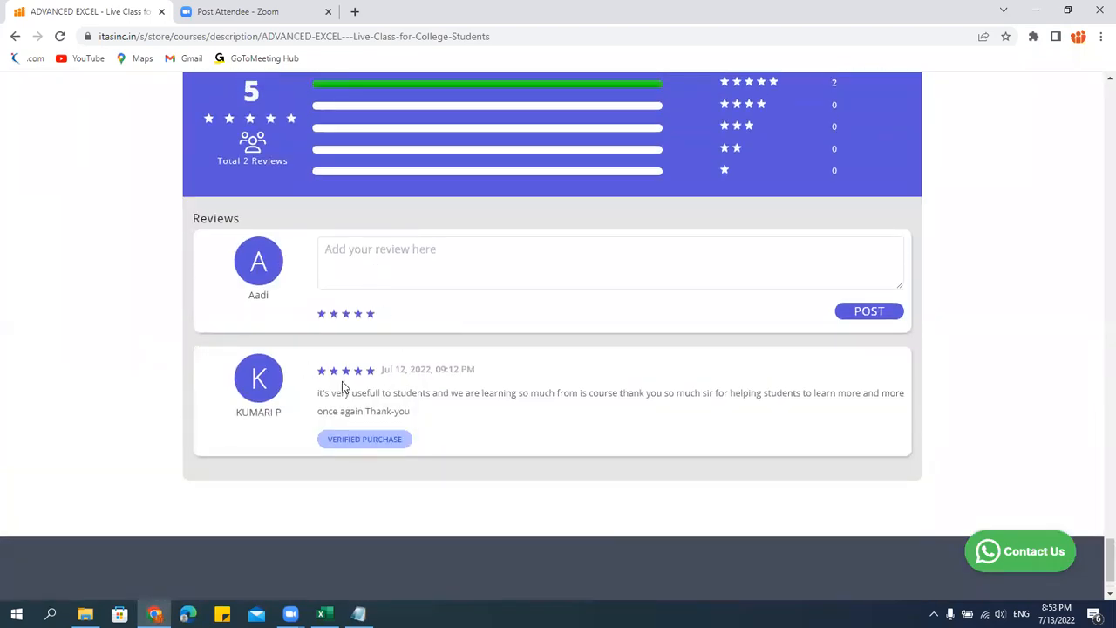
{"action": "scroll", "coordinate": [436, 419], "scroll_direction": "up", "scroll_amount": 1}
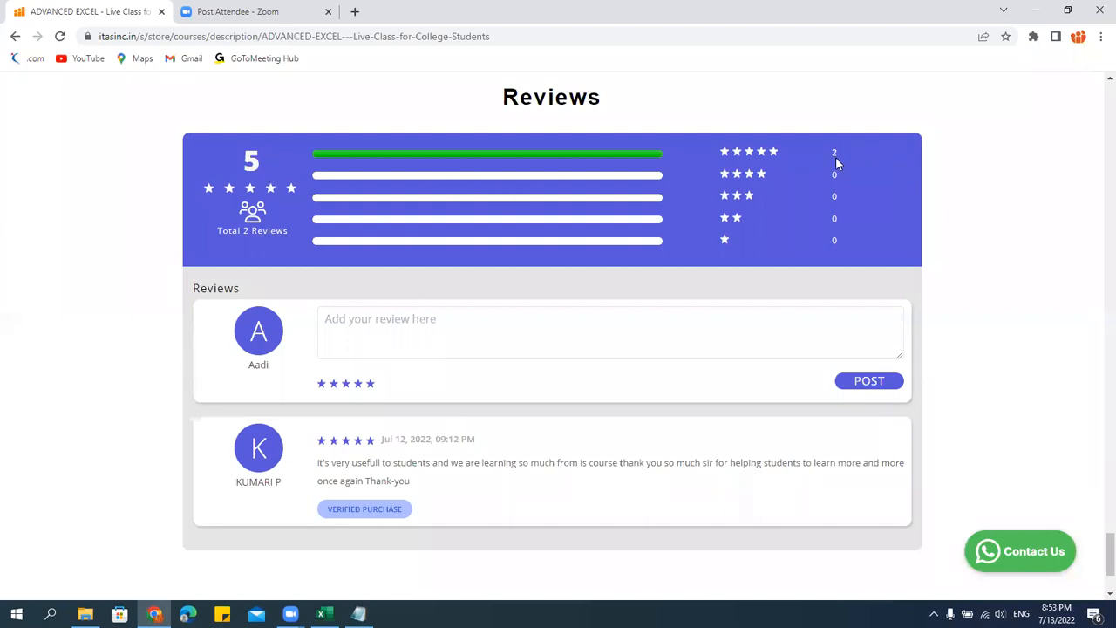
{"action": "scroll", "coordinate": [718, 349], "scroll_direction": "down", "scroll_amount": 1}
{"action": "scroll", "coordinate": [719, 349], "scroll_direction": "down", "scroll_amount": 2}
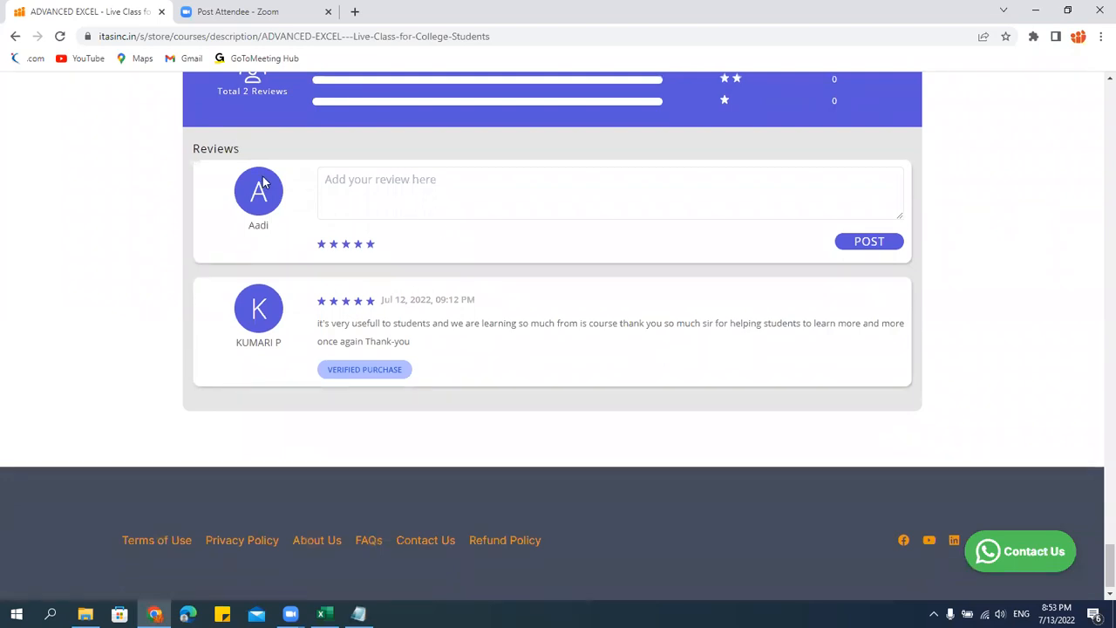
{"action": "scroll", "coordinate": [415, 296], "scroll_direction": "up", "scroll_amount": 1}
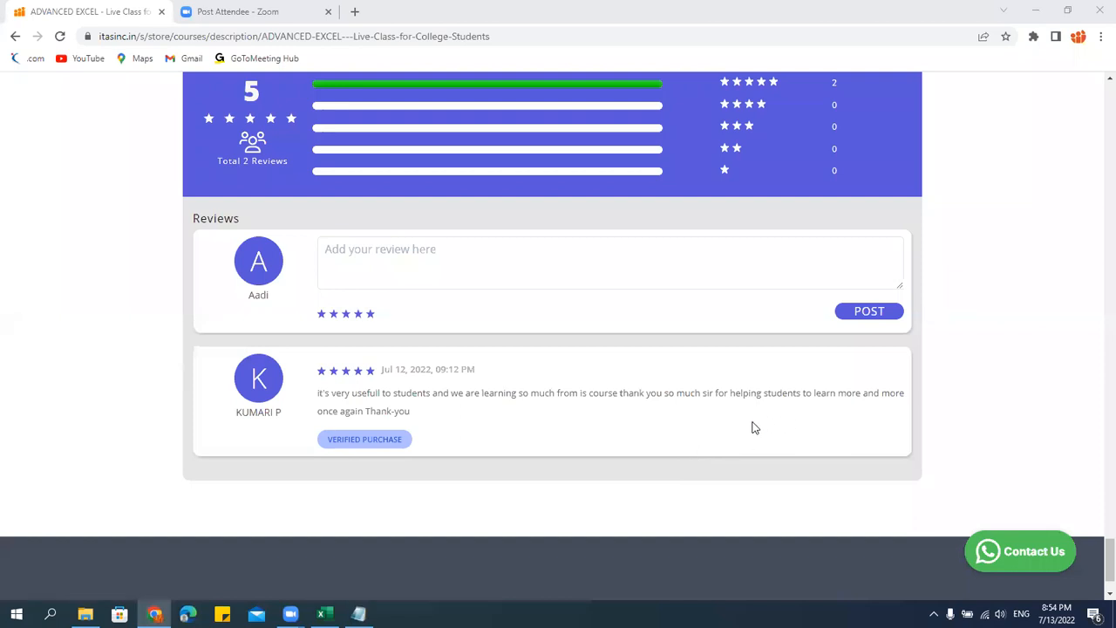
{"action": "left_click", "coordinate": [572, 429]}
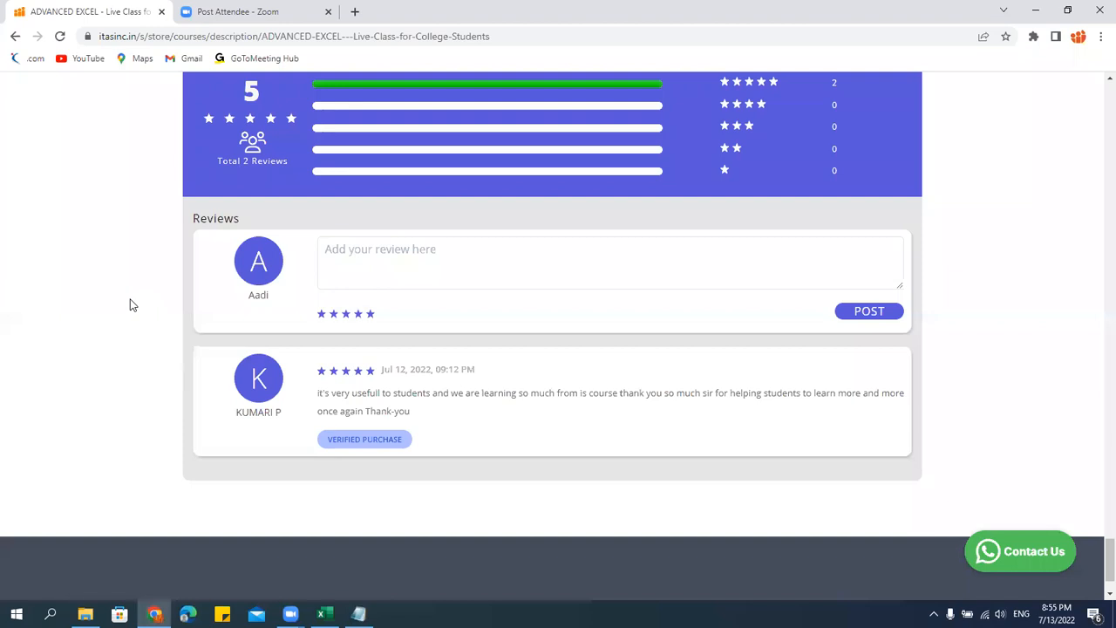
Return to the start of the course page and highlight the ratings count beside the course's star rating.
{"action": "scroll", "coordinate": [129, 305], "scroll_direction": "up", "scroll_amount": 20}
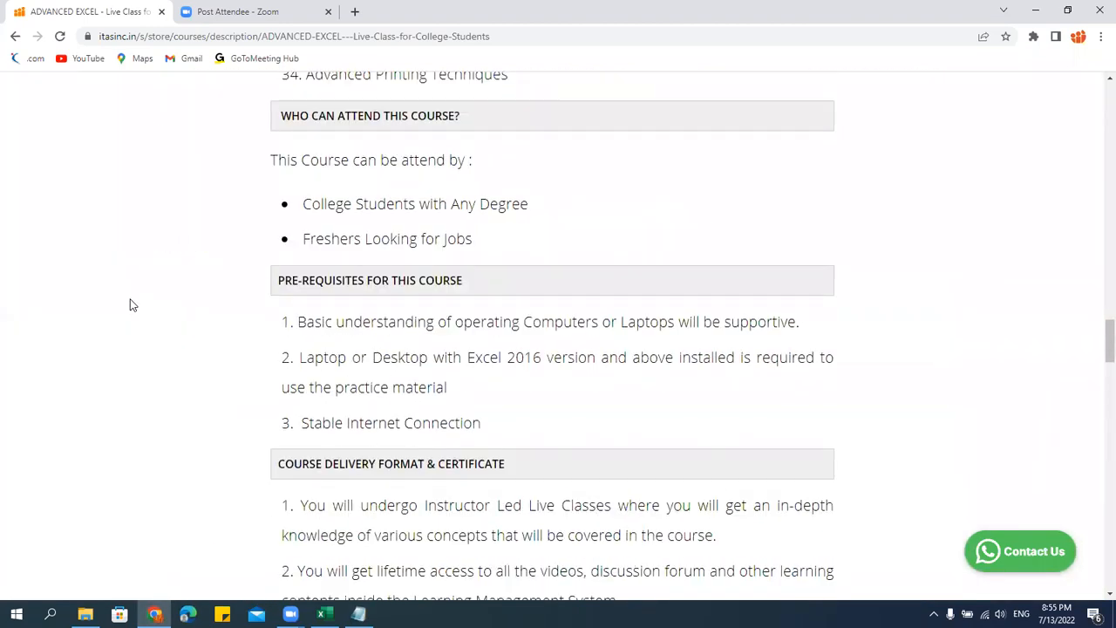
{"action": "scroll", "coordinate": [130, 304], "scroll_direction": "up", "scroll_amount": 15}
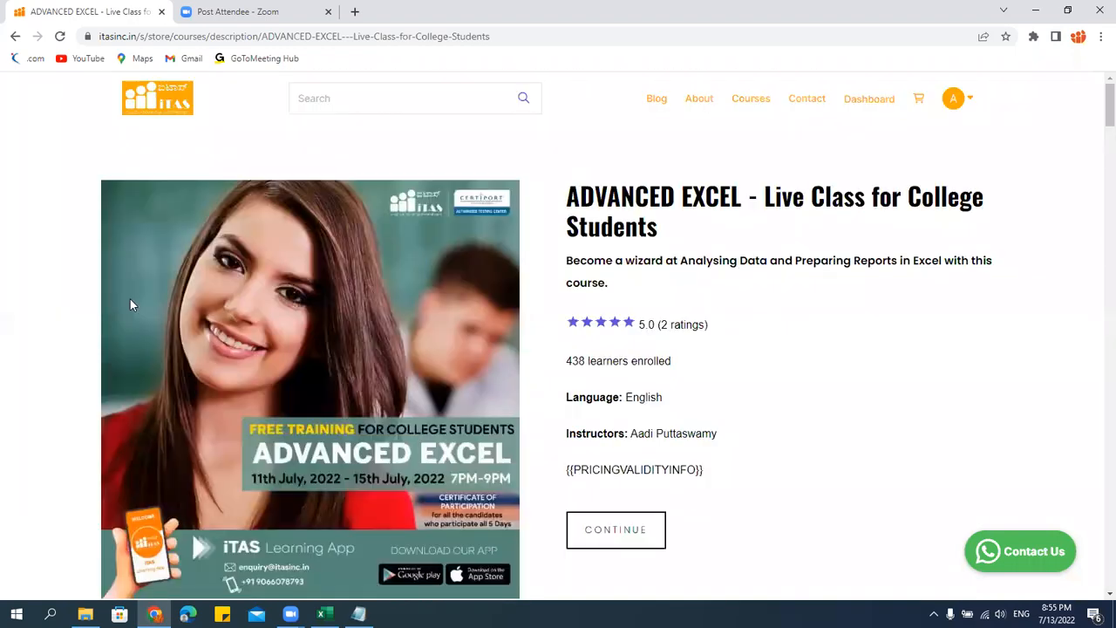
{"action": "double_click", "coordinate": [663, 324]}
{"action": "left_click", "coordinate": [682, 337]}
{"action": "left_click_drag", "start_coordinate": [704, 325], "coordinate": [667, 325]}
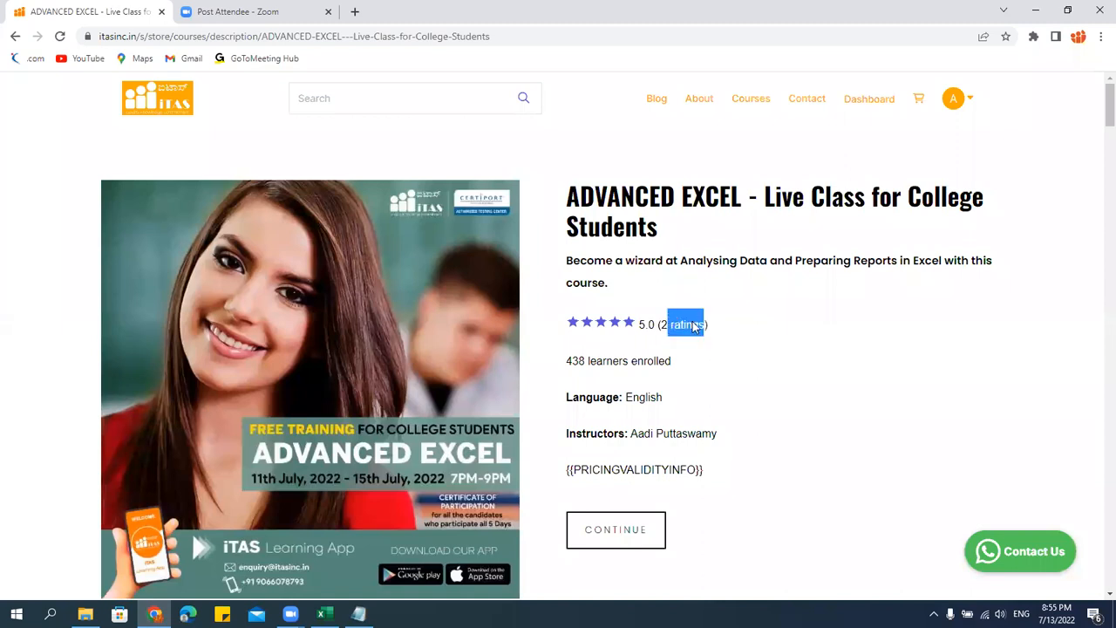
{"action": "left_click", "coordinate": [694, 327]}
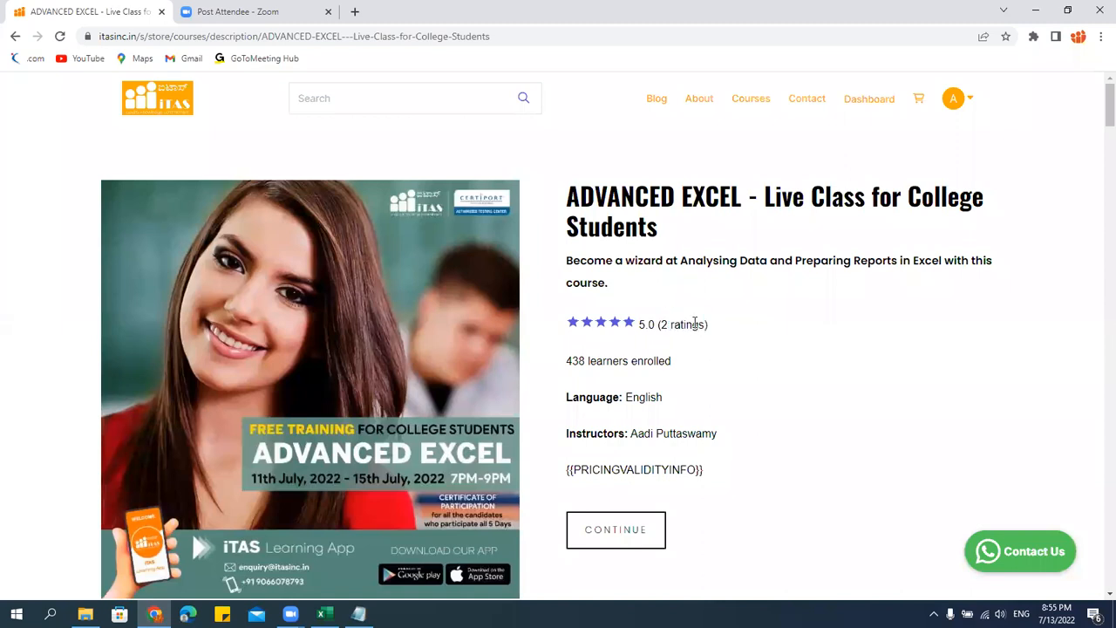
{"action": "left_click_drag", "start_coordinate": [662, 324], "coordinate": [704, 325]}
{"action": "left_click", "coordinate": [713, 320]}
Minimize the browser to show the Windows desktop and check the speaker volume level.
{"action": "left_click", "coordinate": [1052, 12]}
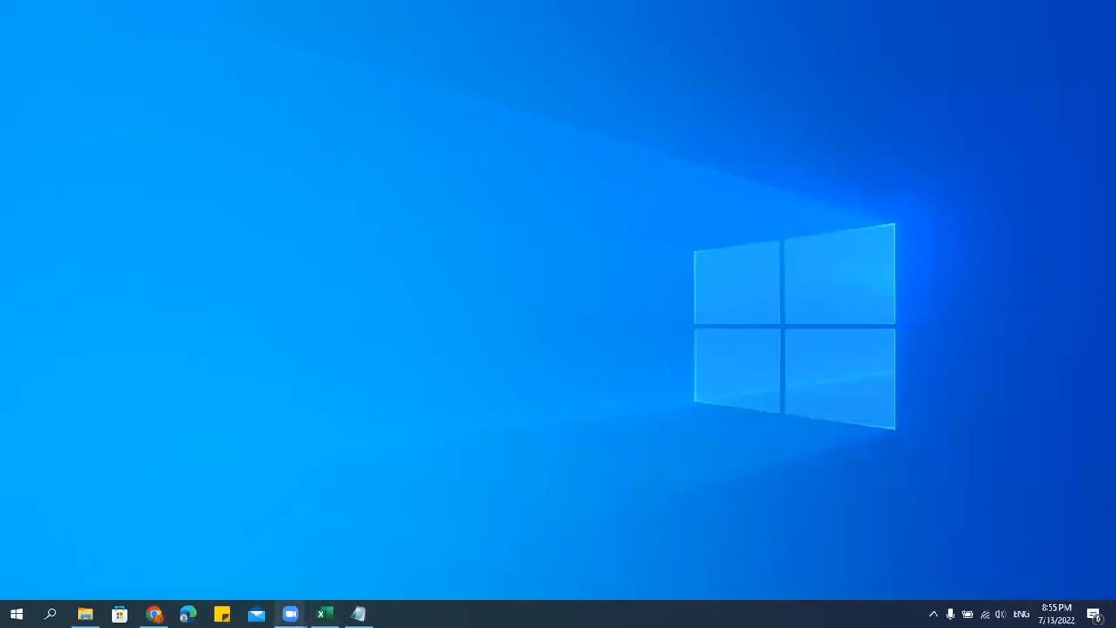
{"action": "mouse_move", "coordinate": [291, 614]}
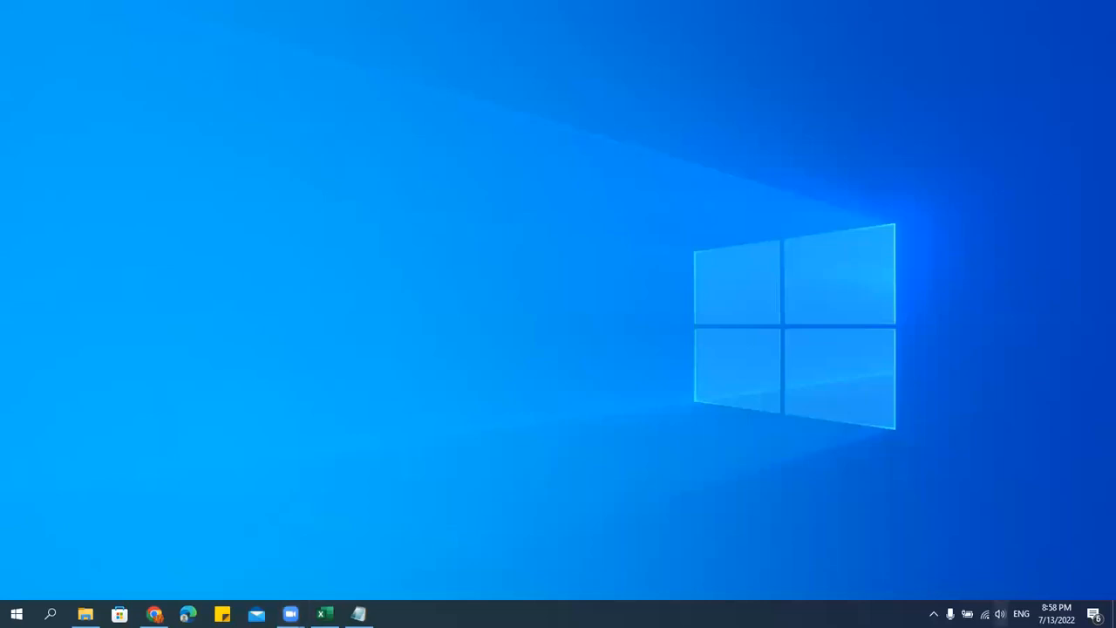
{"action": "left_click", "coordinate": [1000, 614]}
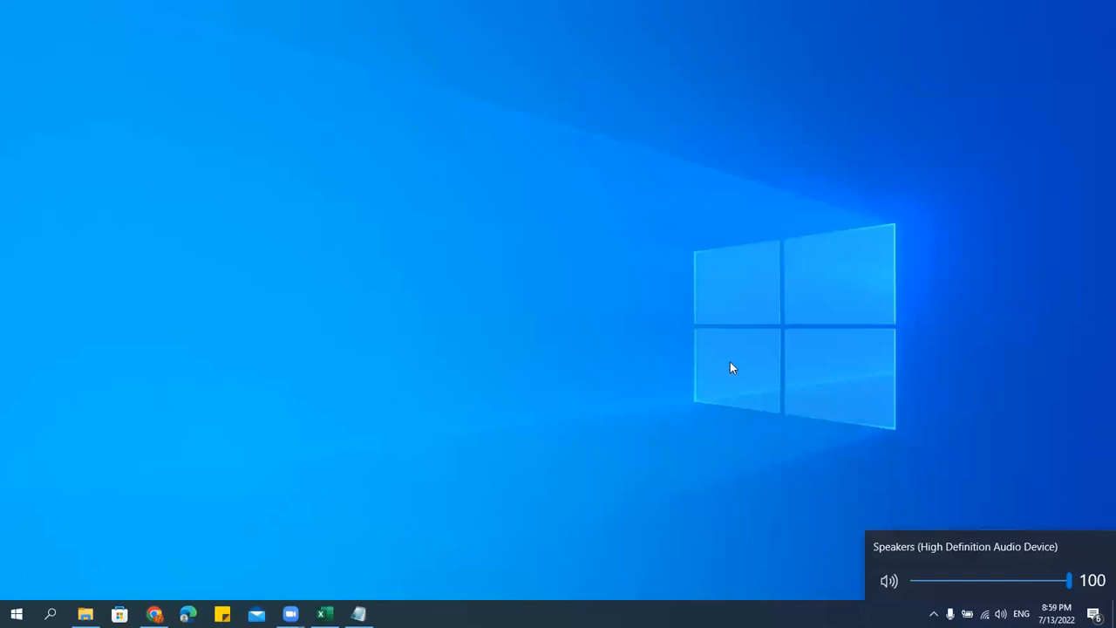
{"action": "left_click", "coordinate": [729, 410]}
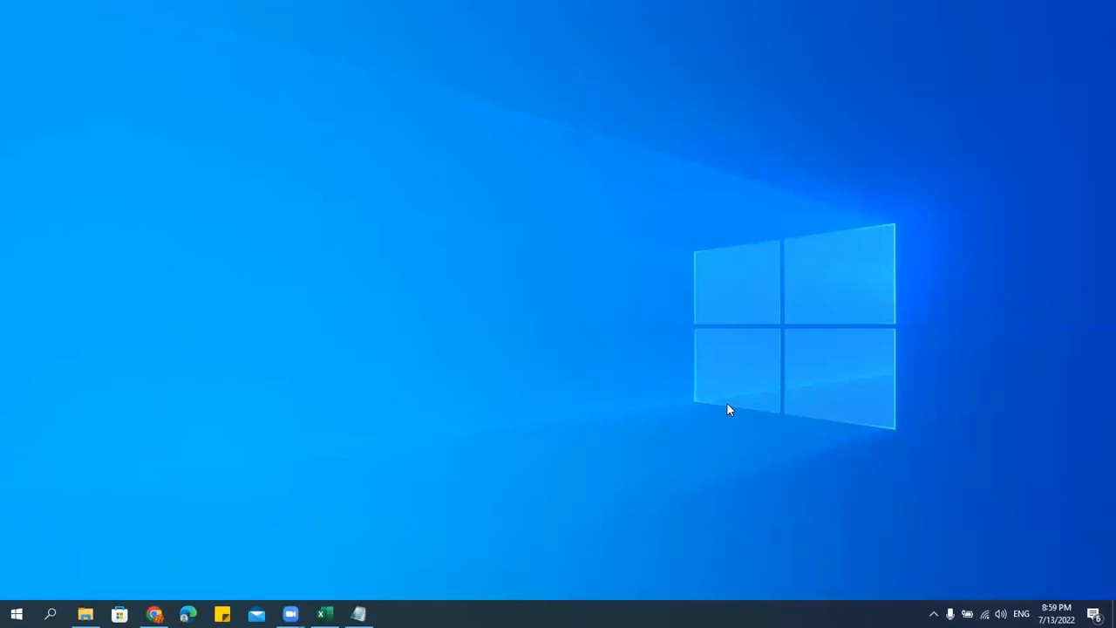